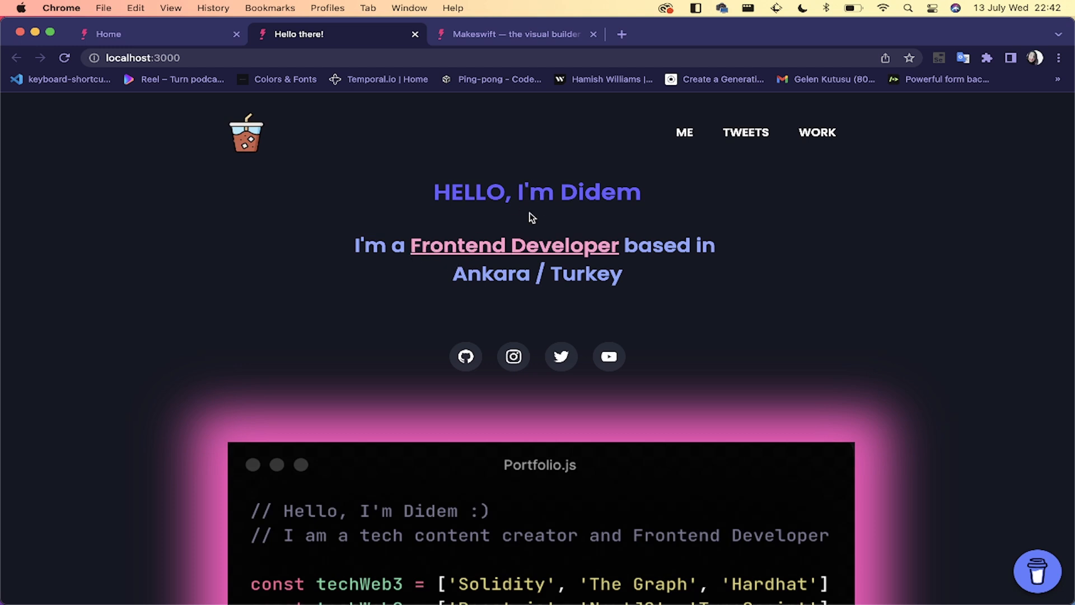
# Step: Review the portfolio page from the introduction and Portfolio.js image through the tweets to the recent work carousel
pyautogui.scroll(-5, 516, 263)
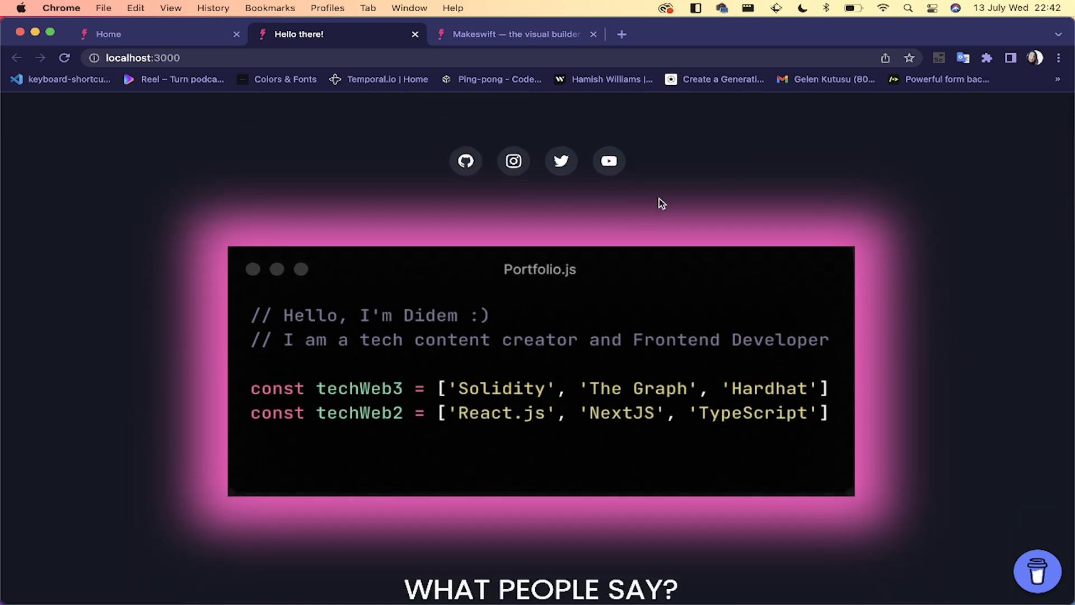
pyautogui.scroll(-3, 576, 271)
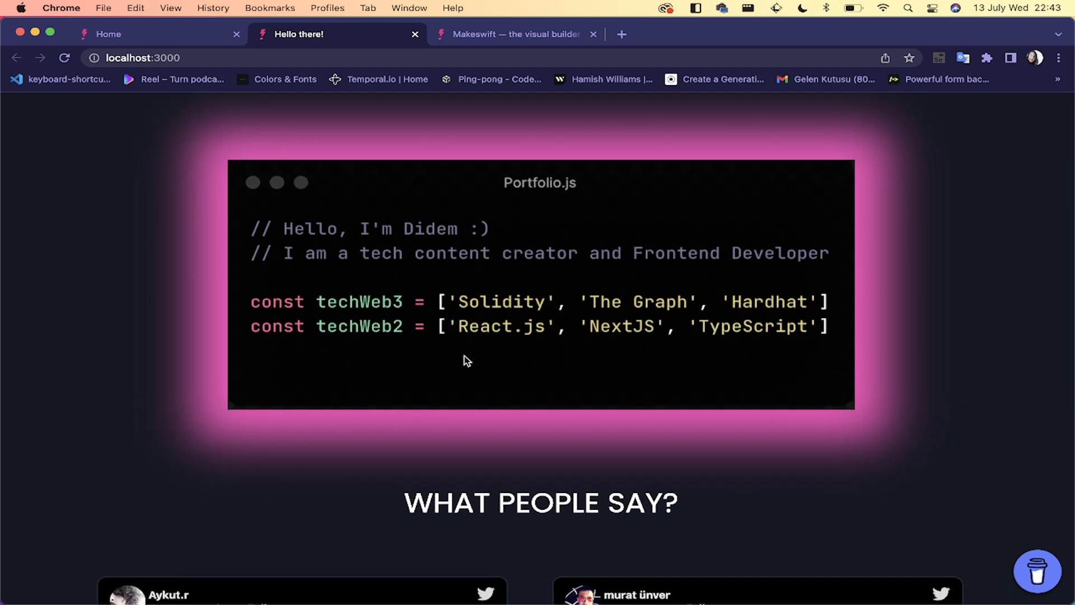
pyautogui.scroll(-6, 467, 361)
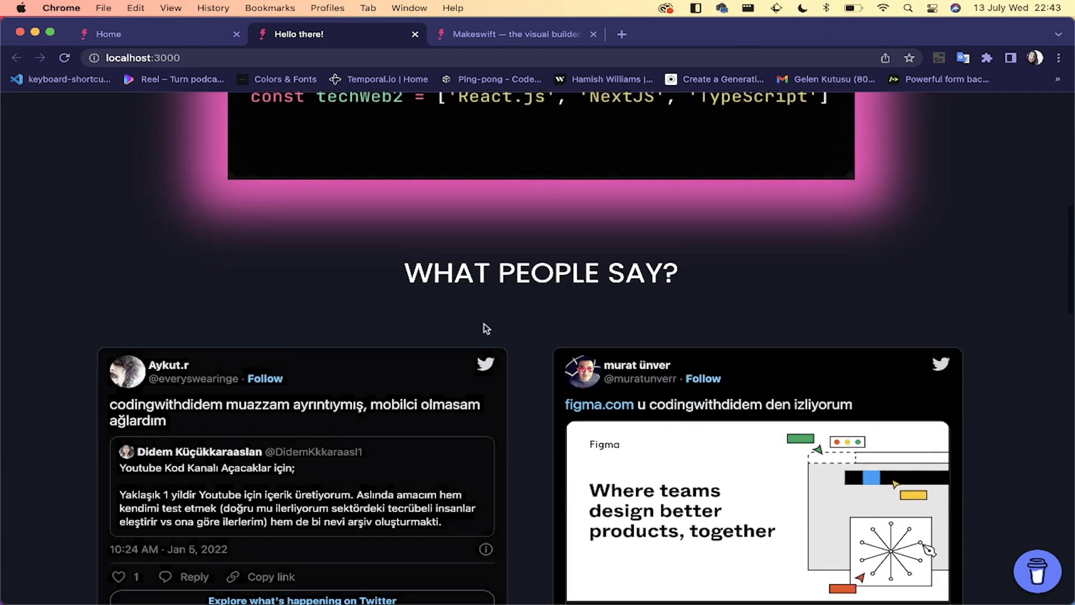
pyautogui.scroll(5, 511, 203)
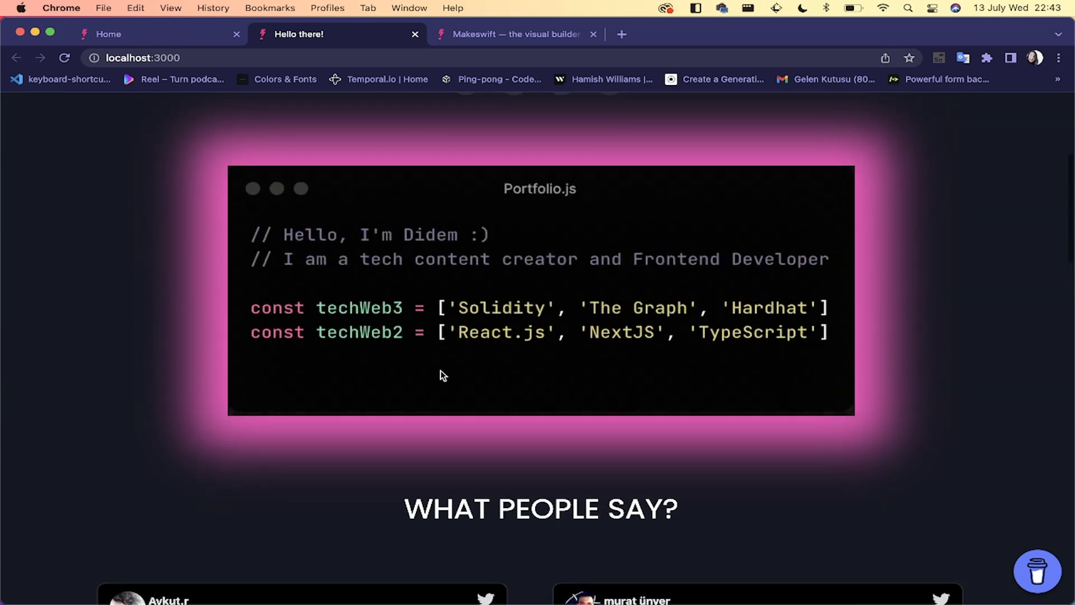
pyautogui.scroll(-8, 440, 372)
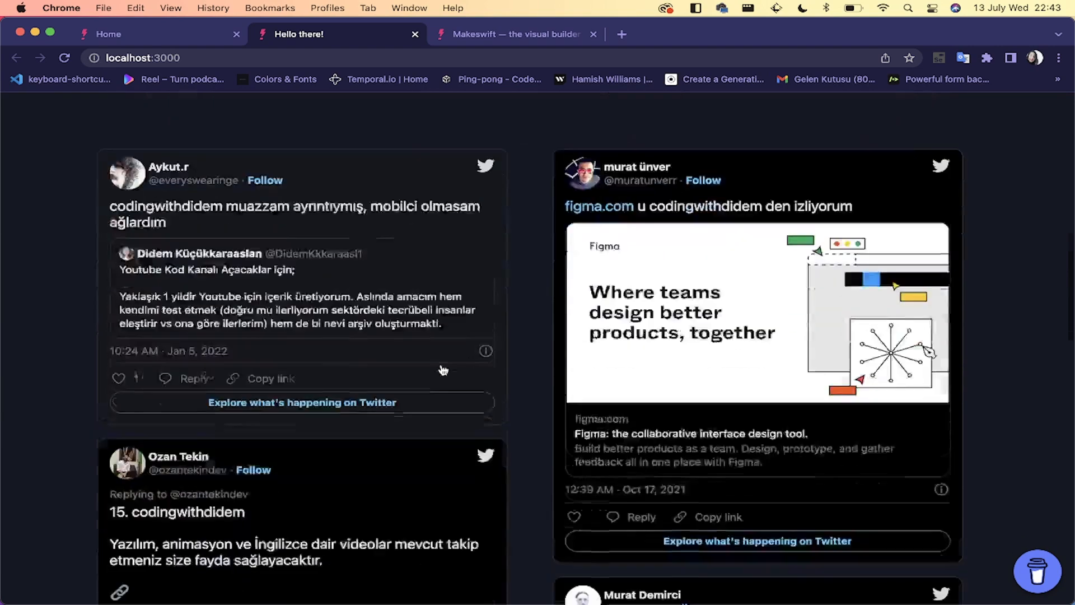
pyautogui.scroll(3, 444, 370)
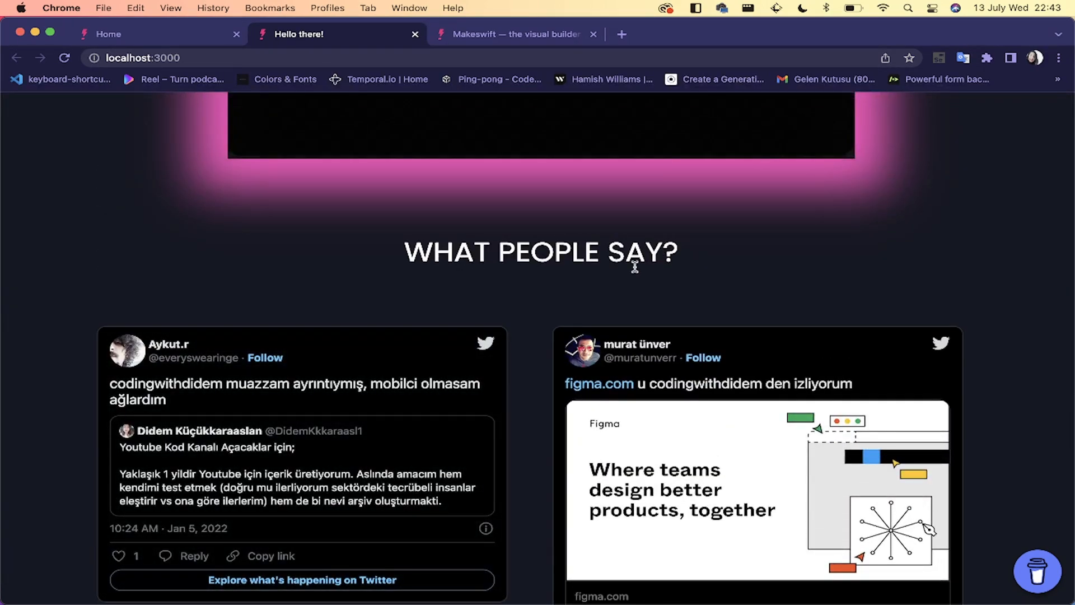
pyautogui.scroll(-10, 539, 340)
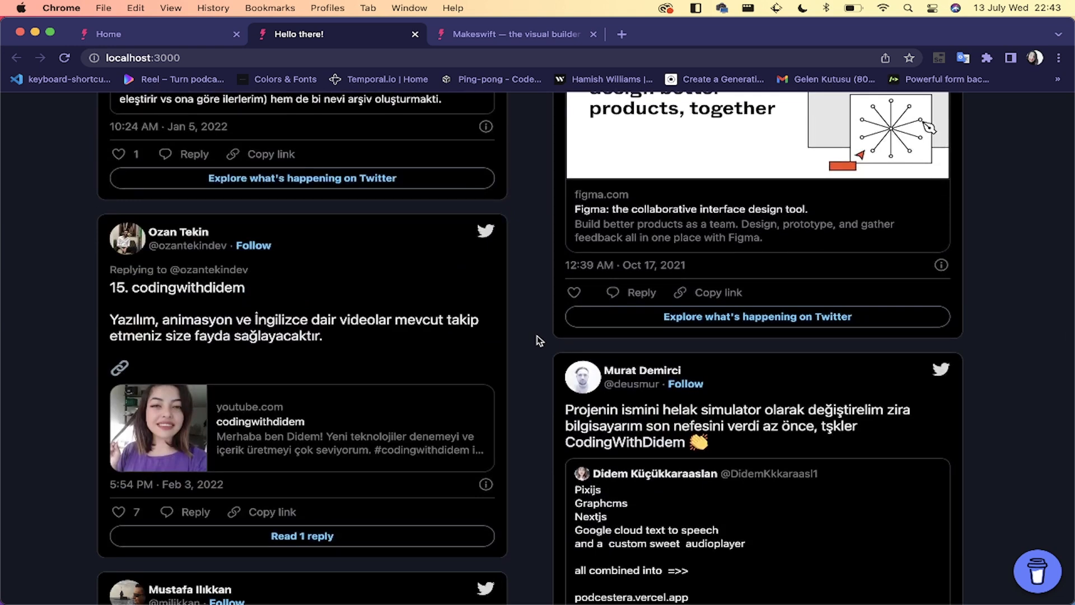
pyautogui.scroll(-10, 284, 306)
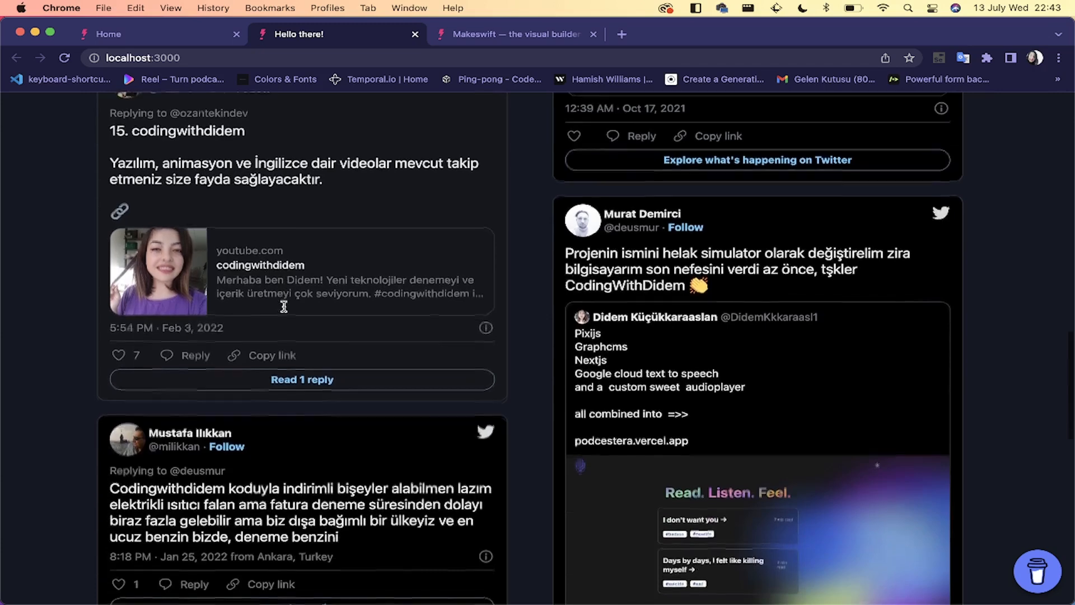
pyautogui.scroll(-5, 284, 306)
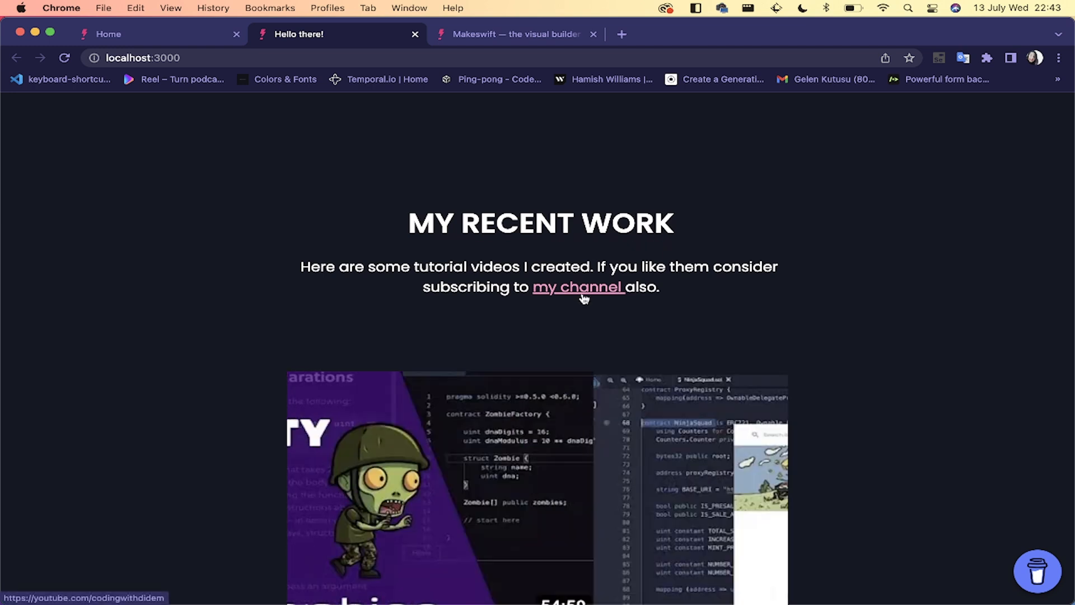
pyautogui.scroll(-3, 566, 299)
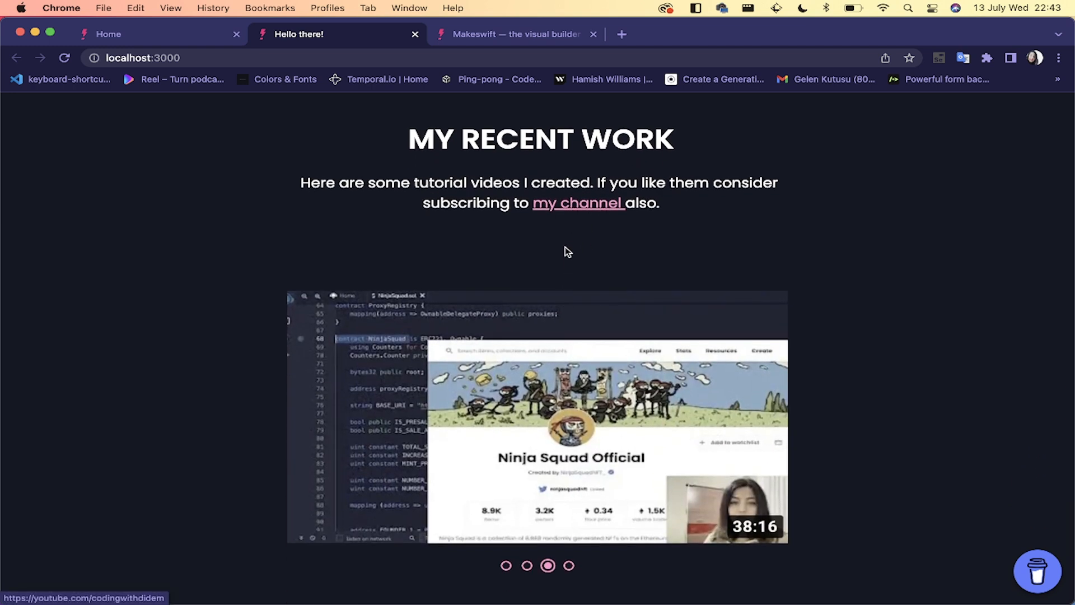
pyautogui.scroll(-1, 568, 252)
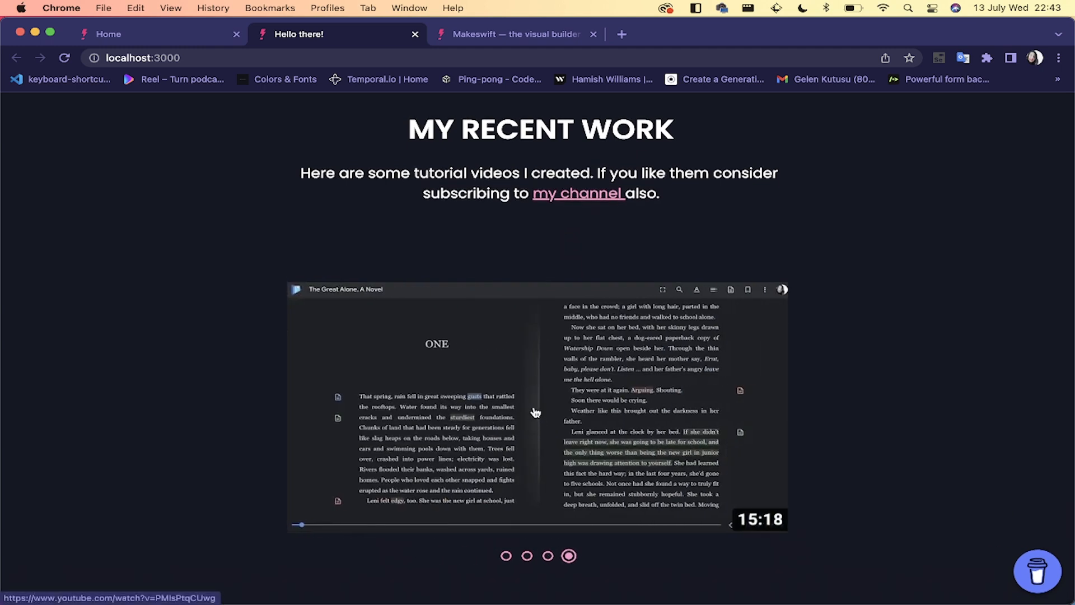
# Step: Open the 15:18 tutorial video from the recent work carousel, and close it to return to the portfolio page
pyautogui.click(593, 377)
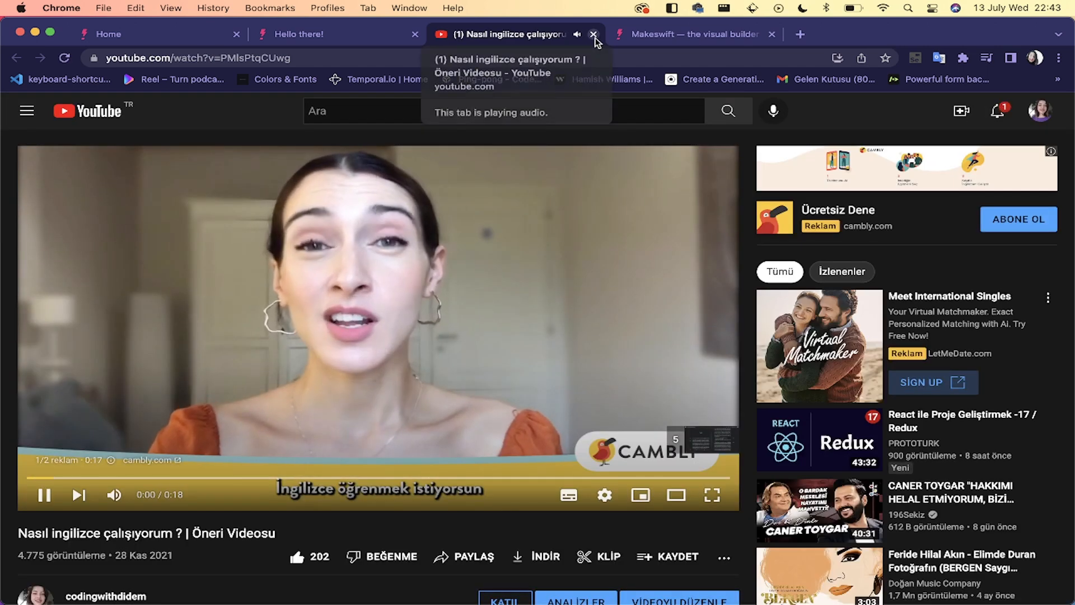
pyautogui.click(594, 37)
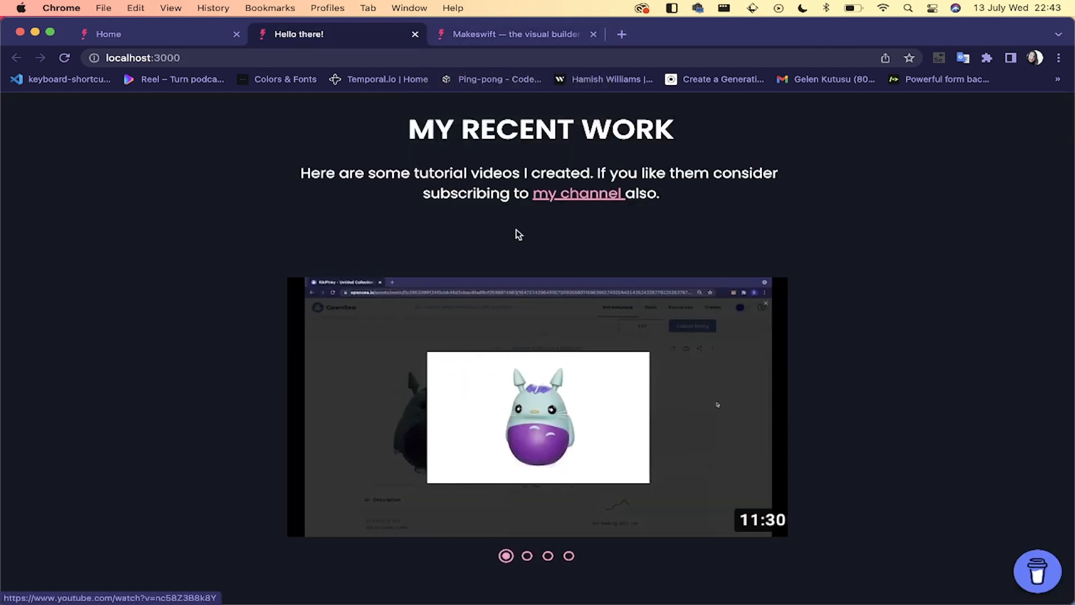
pyautogui.scroll(1, 519, 234)
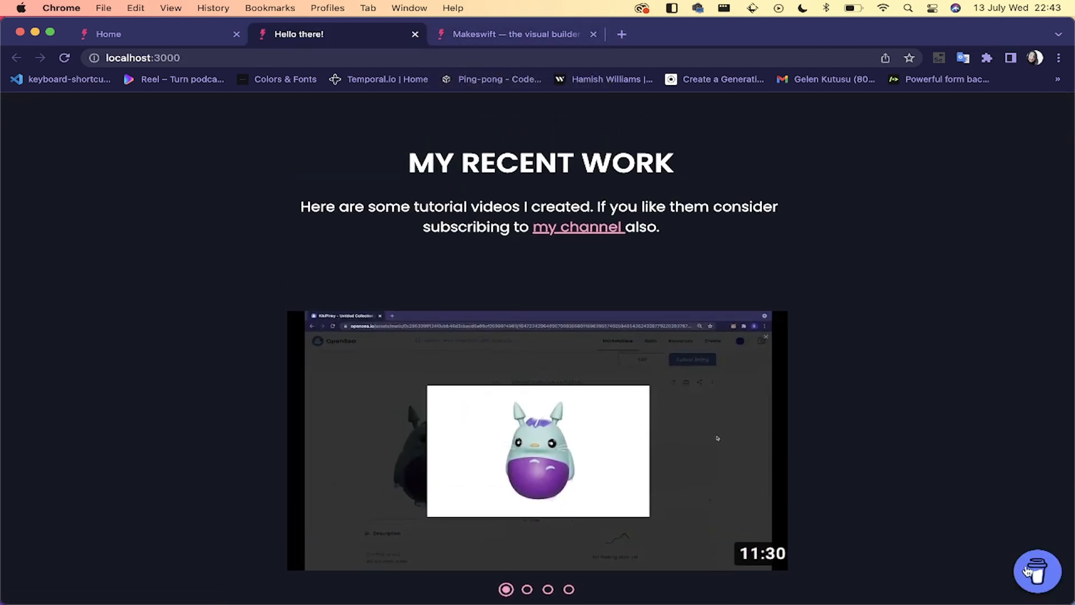
# Step: Check the coffee donation widget, close it, and return to the portfolio page's introduction
pyautogui.click(1029, 571)
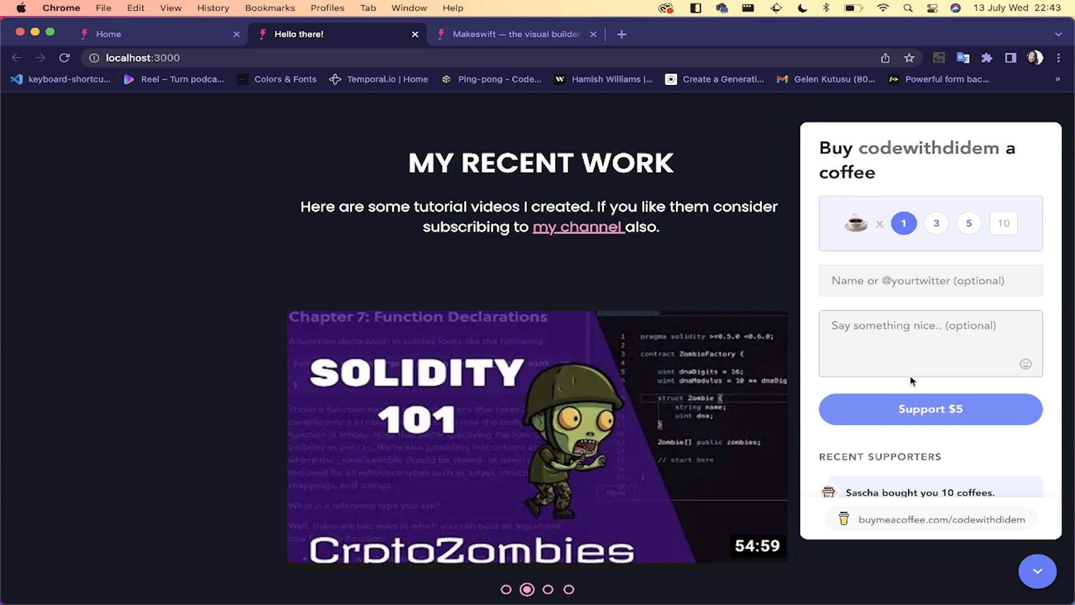
pyautogui.click(1037, 577)
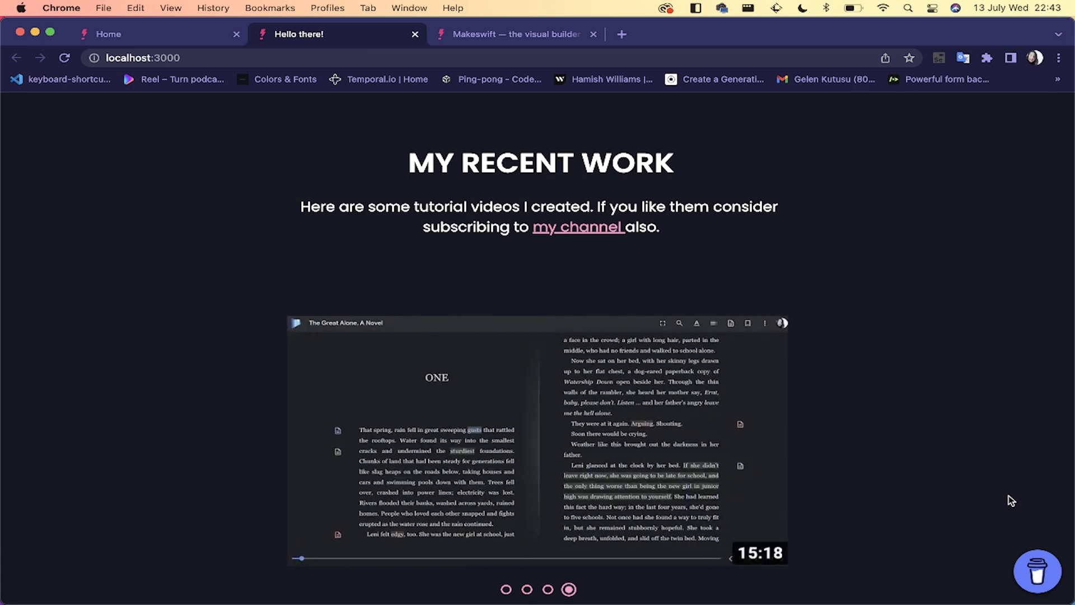
pyautogui.scroll(-10, 556, 178)
pyautogui.scroll(7, 556, 179)
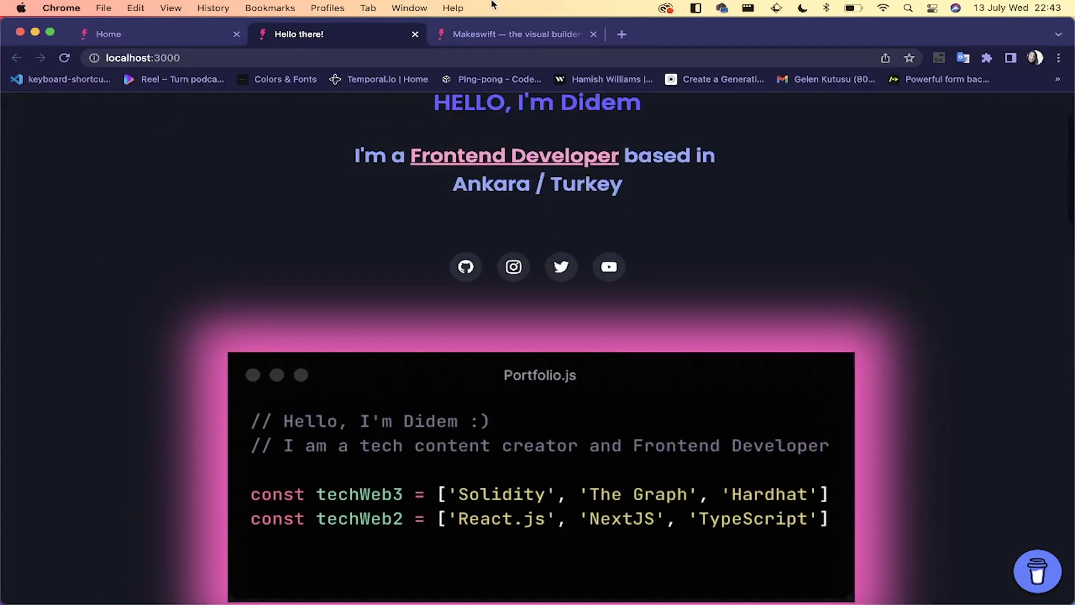
pyautogui.scroll(2, 460, 238)
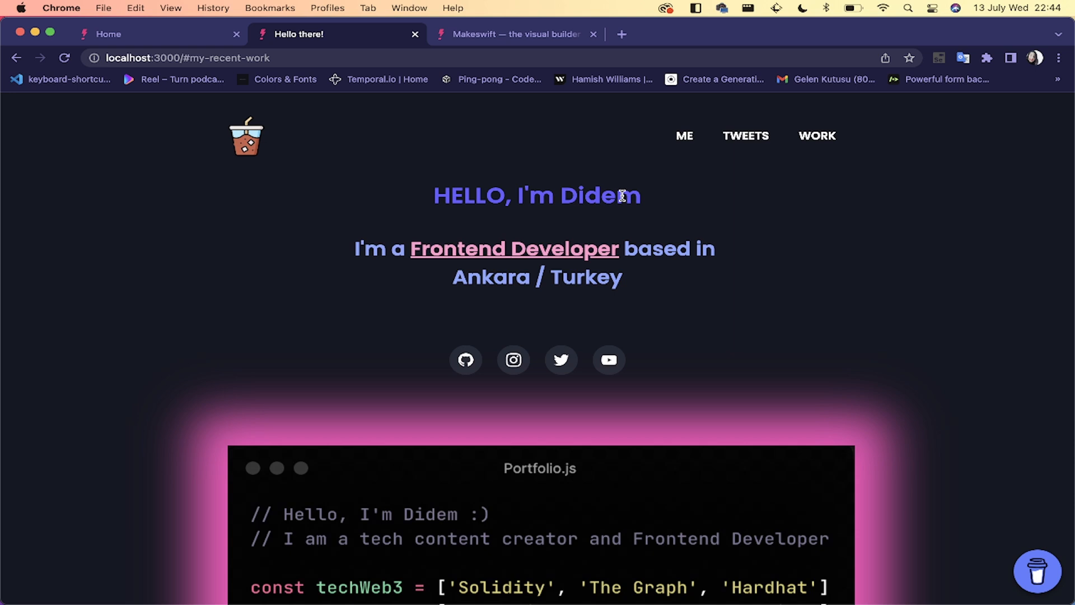
# Step: Switch to the Makeswift website and look through its homepage down to the section on making React components visually editable
pyautogui.click(488, 33)
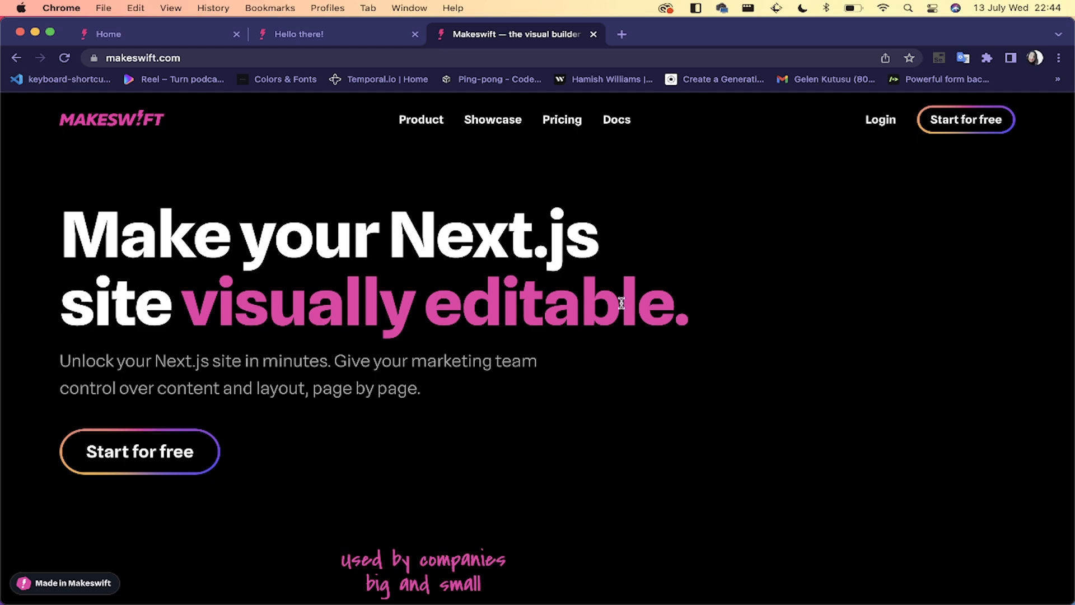
pyautogui.scroll(-15, 592, 411)
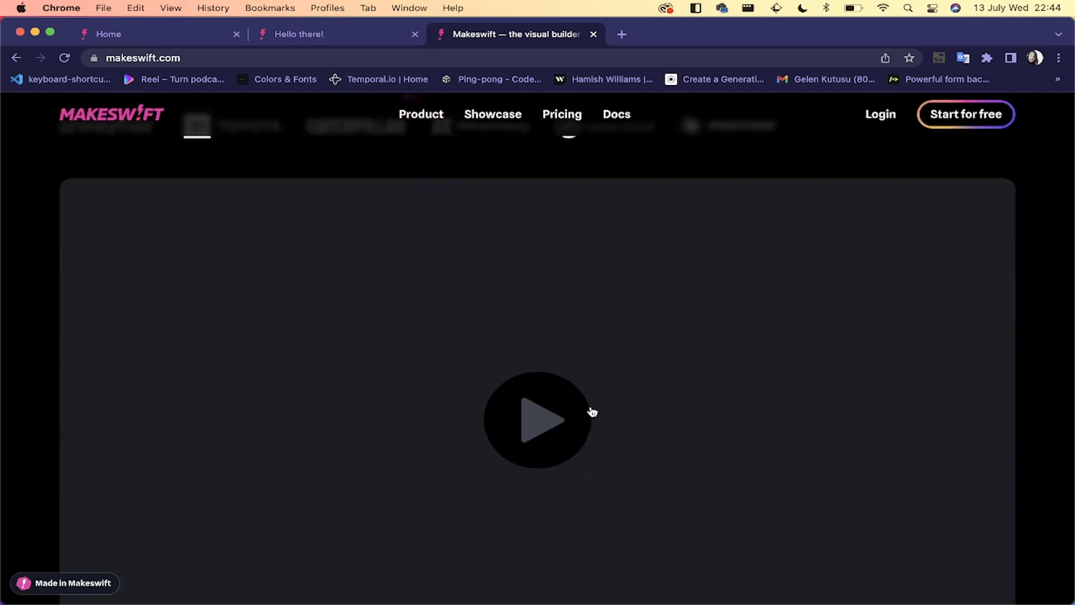
pyautogui.scroll(-8, 592, 411)
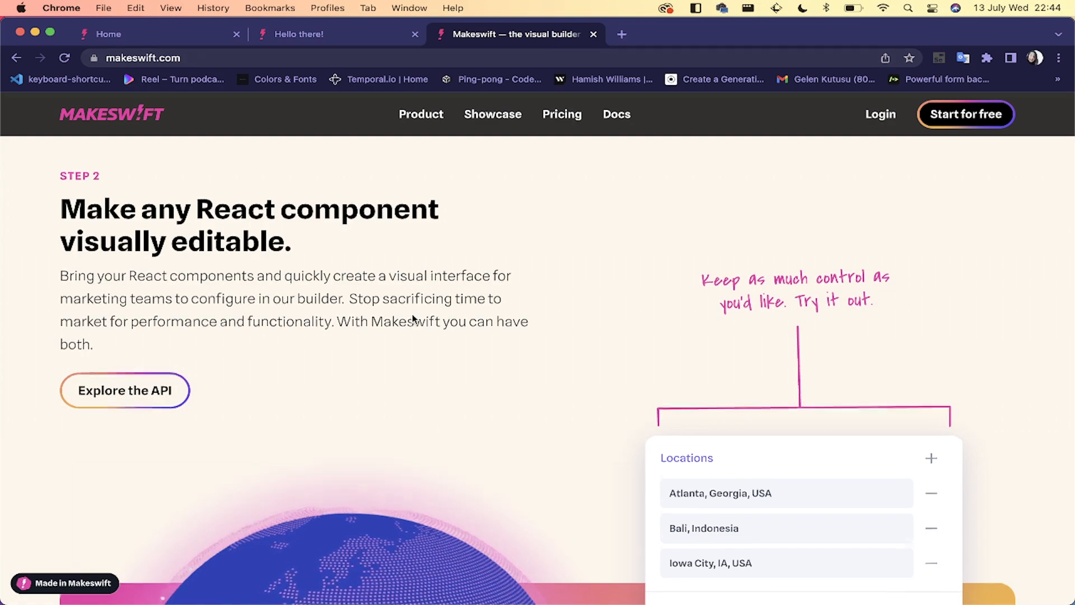
# Step: Examine the getStaticPaths, getStaticProps and Page exports in the "Integrate in minutes" code sample
pyautogui.scroll(-3, 413, 319)
pyautogui.scroll(10, 413, 318)
pyautogui.scroll(-4, 413, 318)
pyautogui.doubleClick(663, 370)
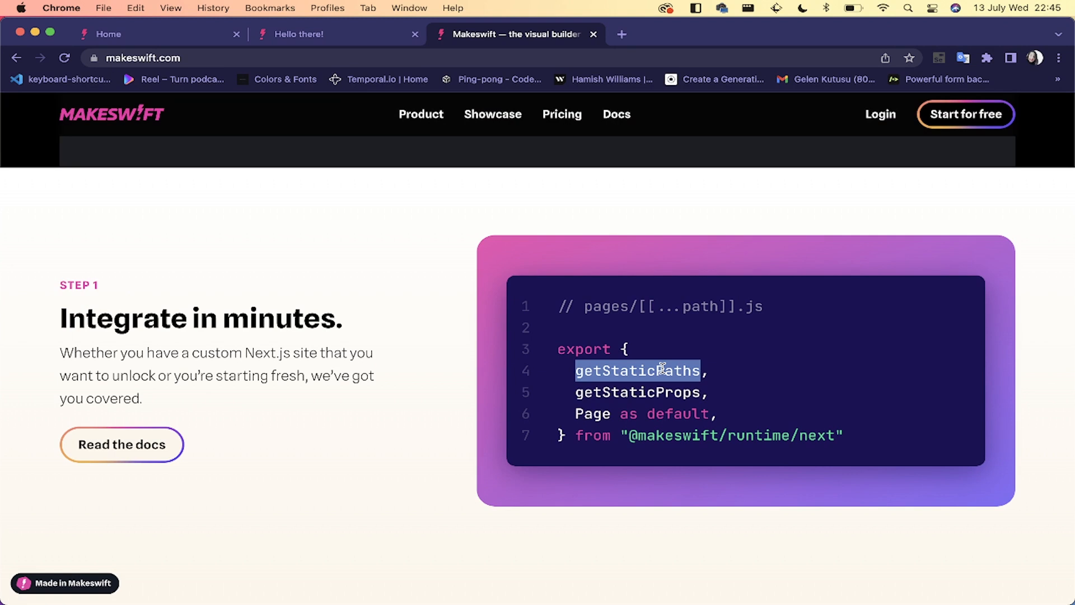
pyautogui.scroll(-2, 663, 368)
pyautogui.doubleClick(650, 339)
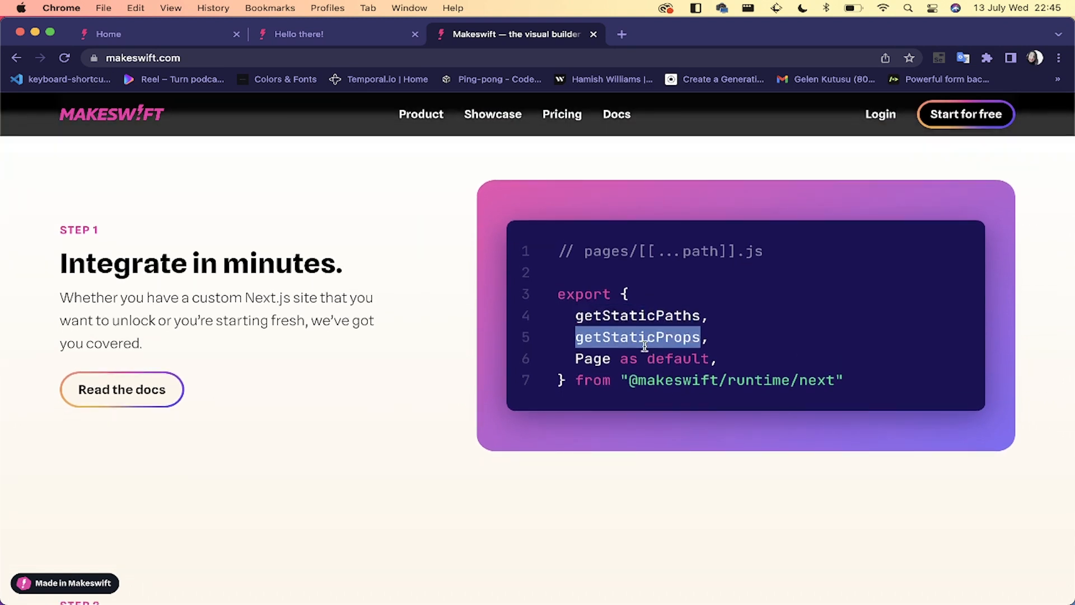
pyautogui.doubleClick(595, 361)
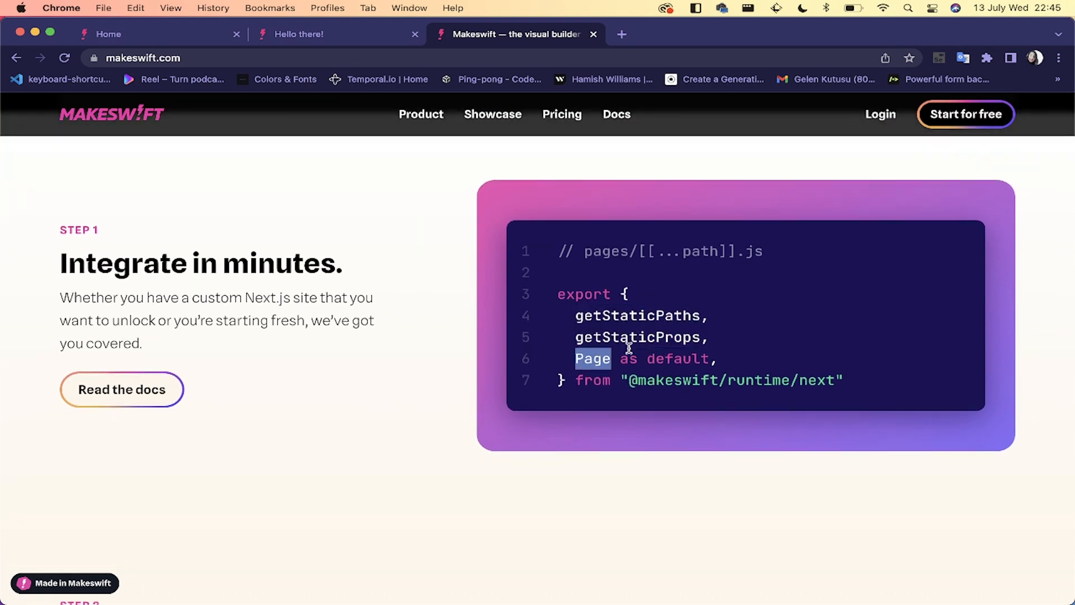
pyautogui.click(614, 382)
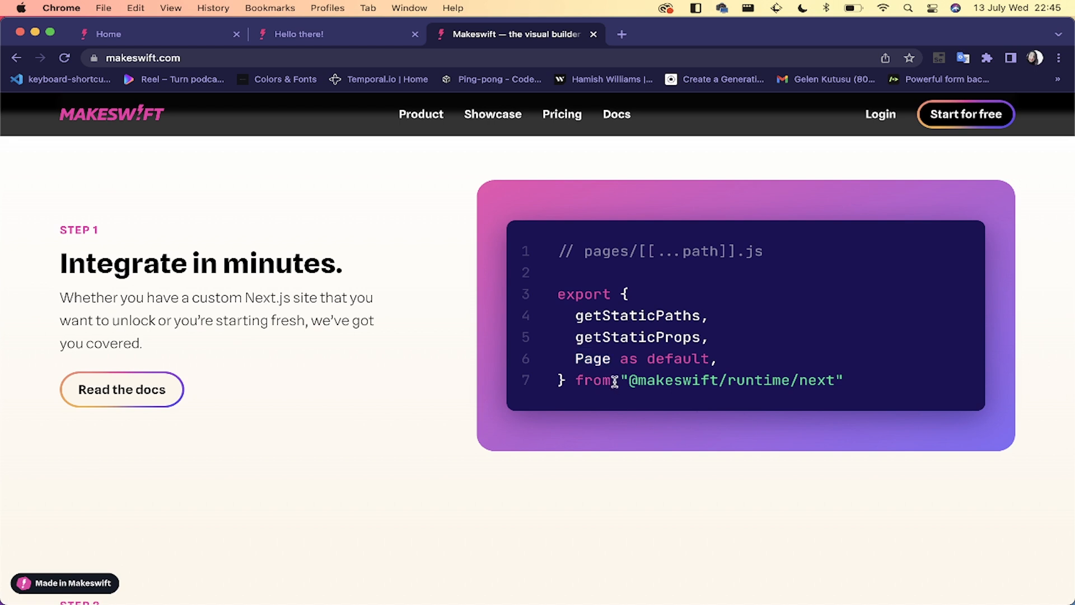
# Step: Examine the interactive globe demo in the Step 2 section and rotate the globe by hand
pyautogui.scroll(-3, 614, 382)
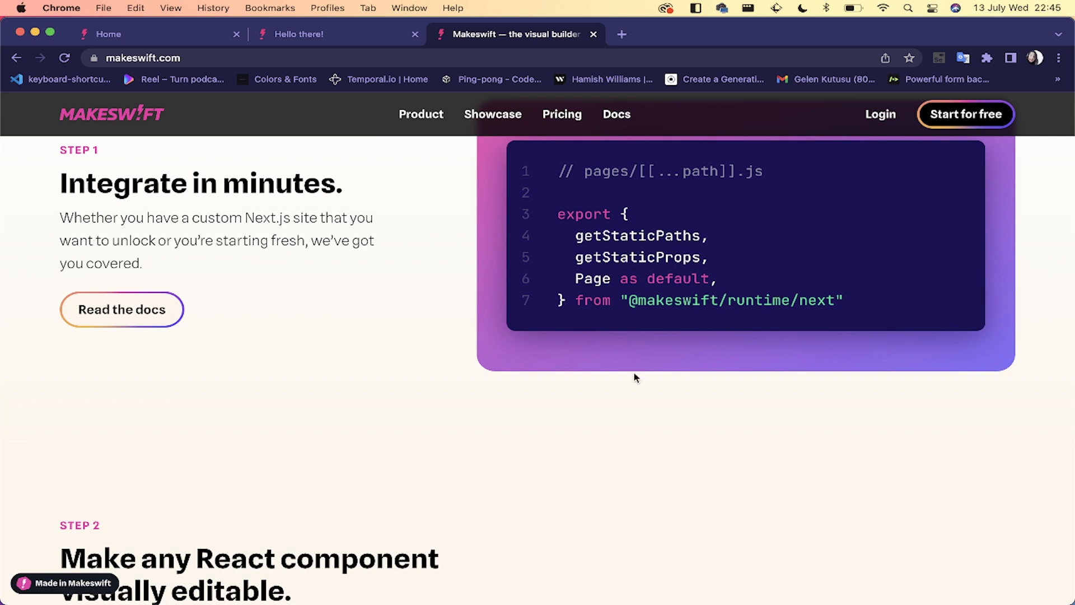
pyautogui.scroll(-15, 635, 377)
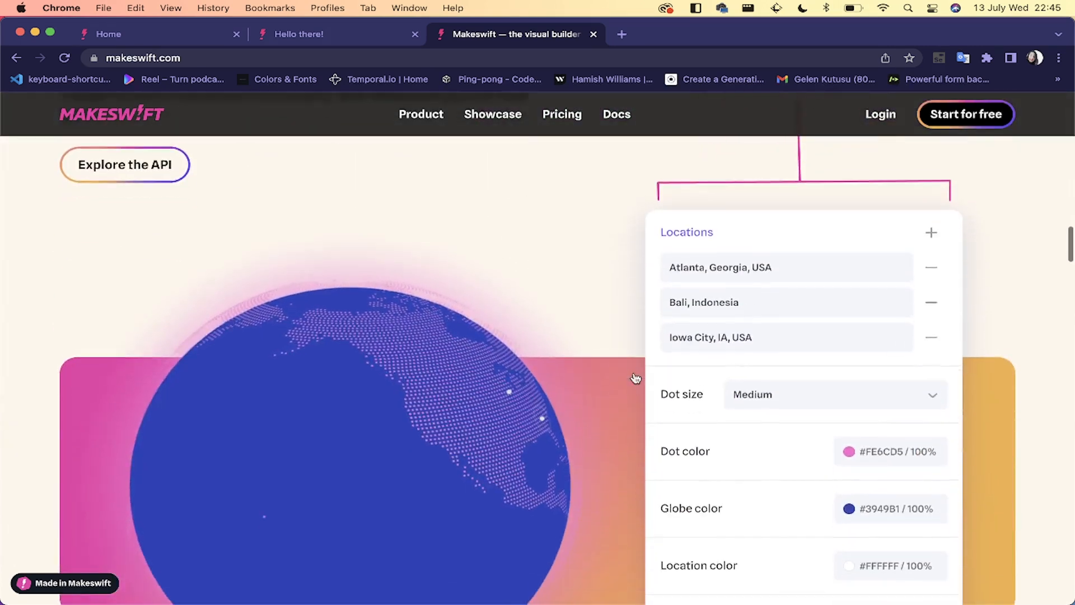
pyautogui.scroll(2, 527, 320)
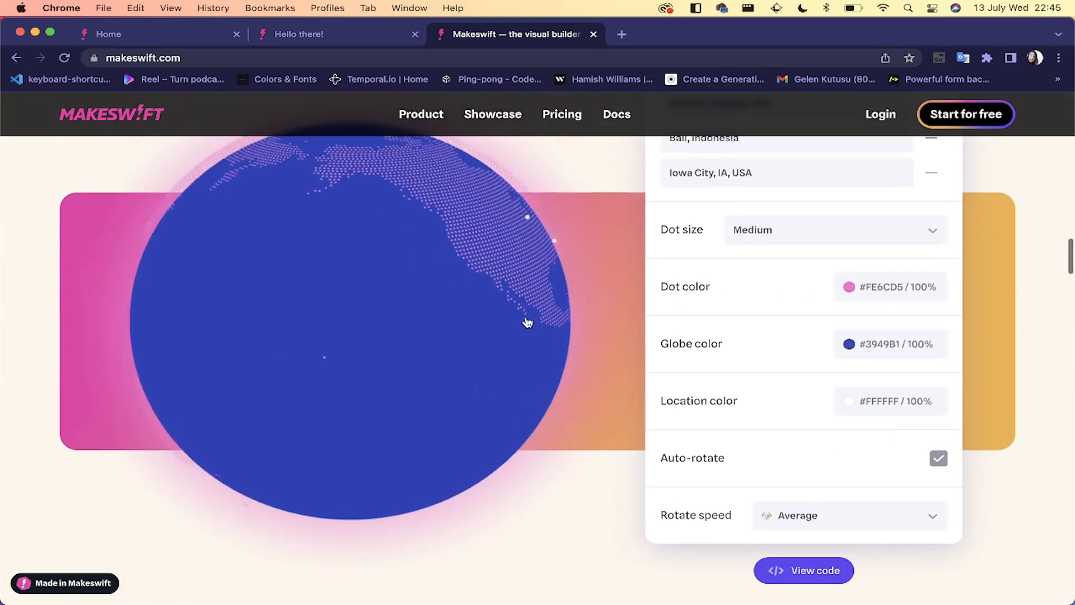
pyautogui.scroll(2, 529, 322)
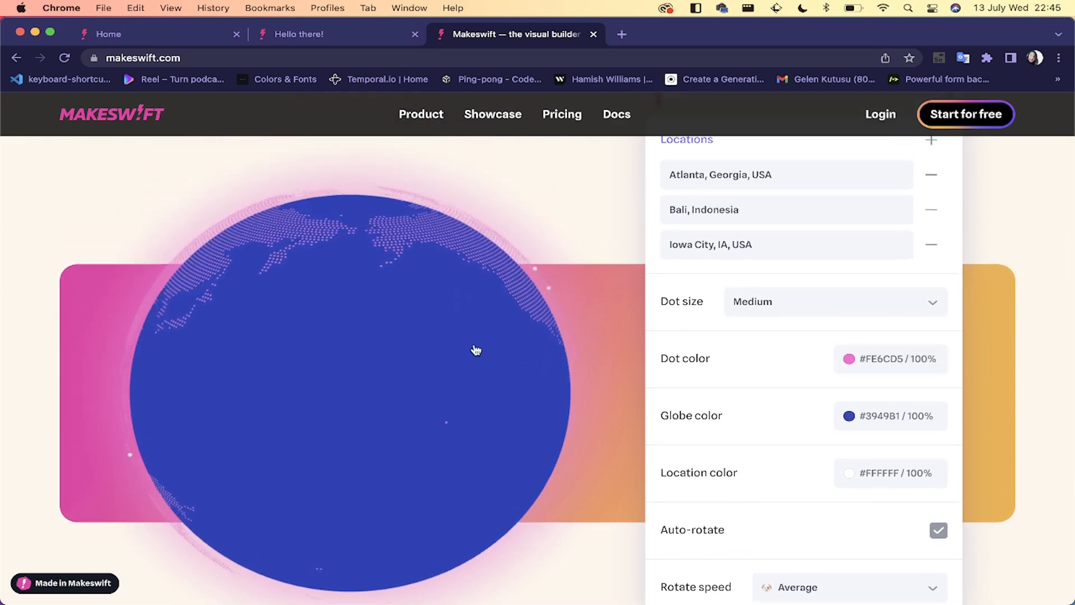
pyautogui.moveTo(233, 444); pyautogui.dragTo(602, 442)
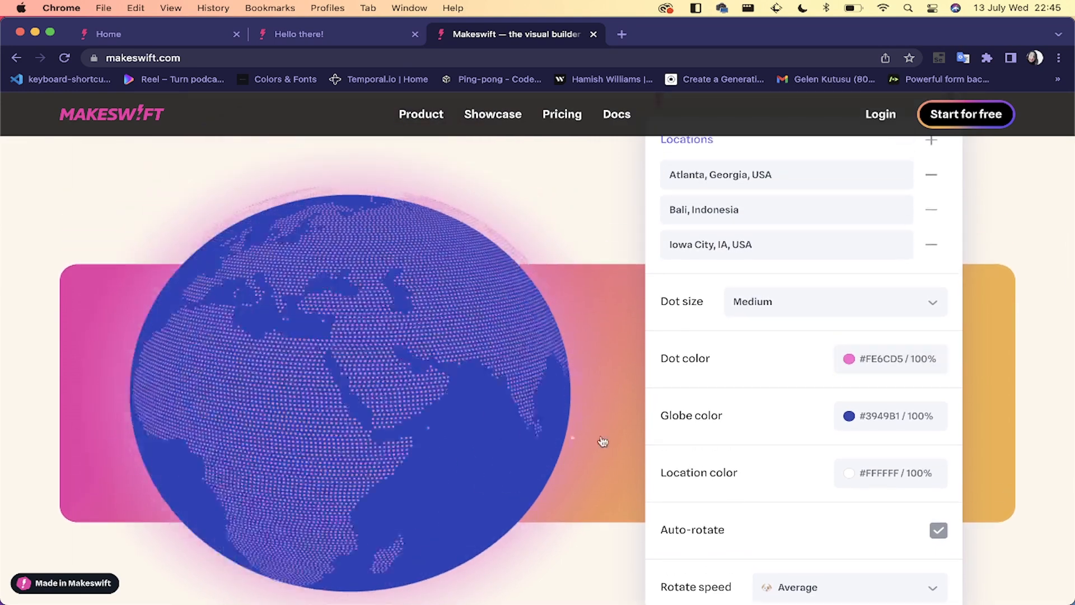
# Step: Add the custom green #42FC35 as the globe demo's dot color and close the color picker
pyautogui.scroll(-1, 862, 513)
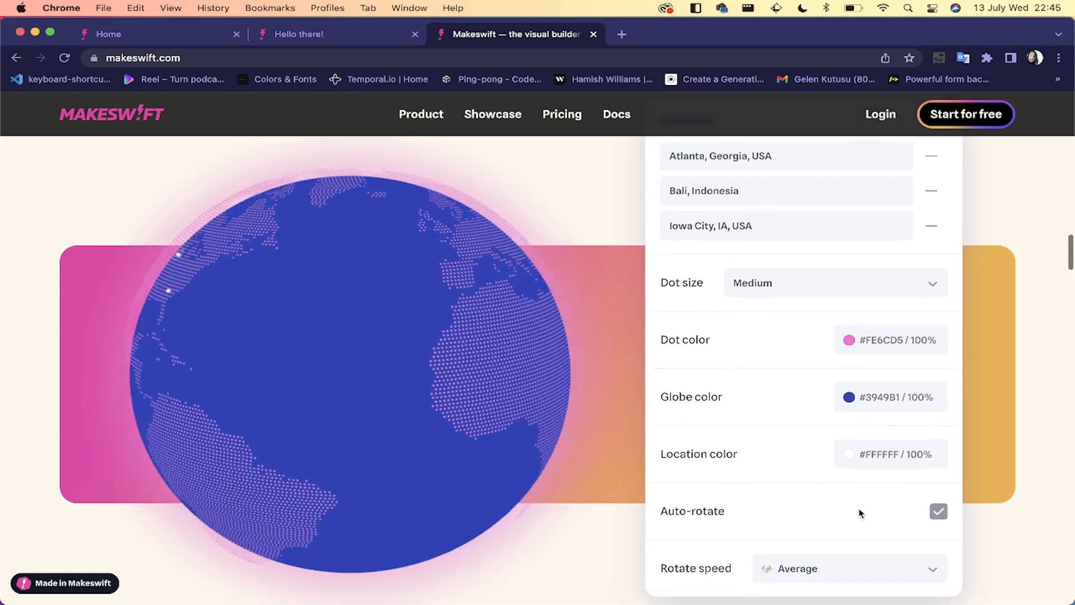
pyautogui.click(848, 339)
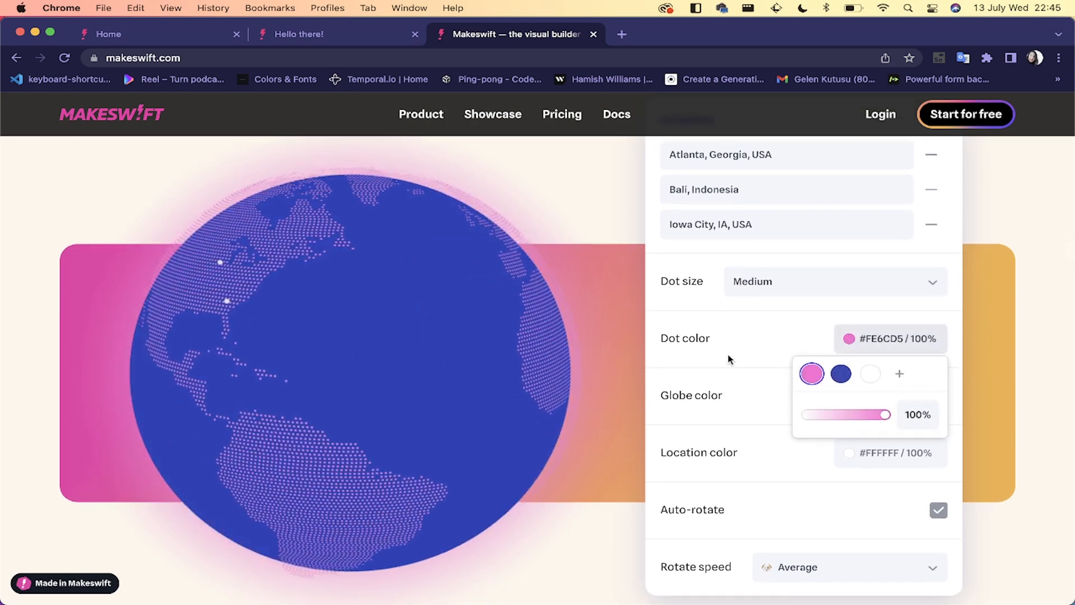
pyautogui.click(897, 375)
pyautogui.click(907, 436)
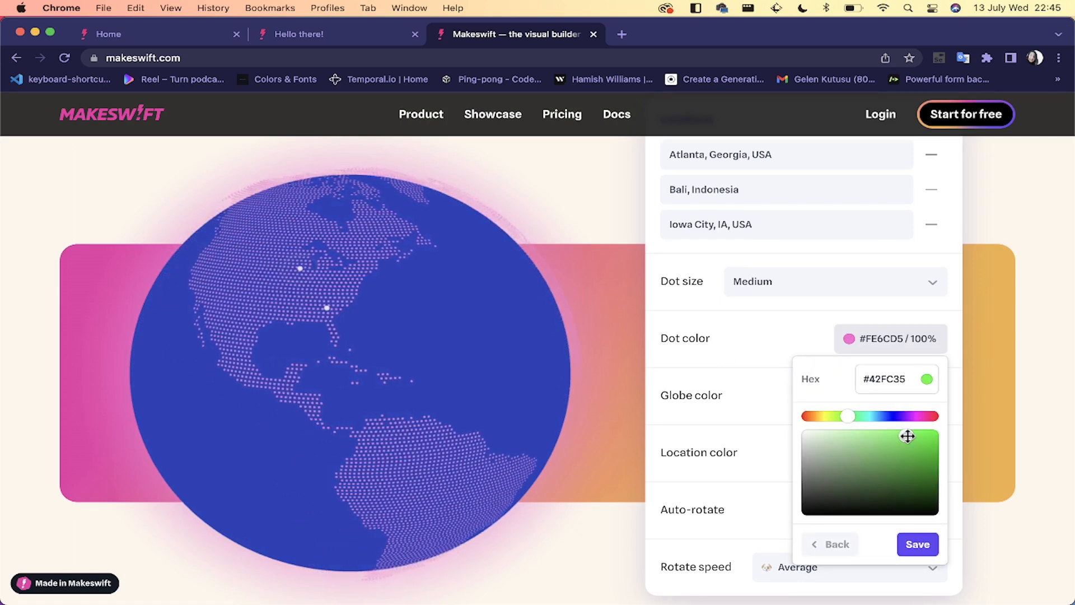
pyautogui.click(916, 543)
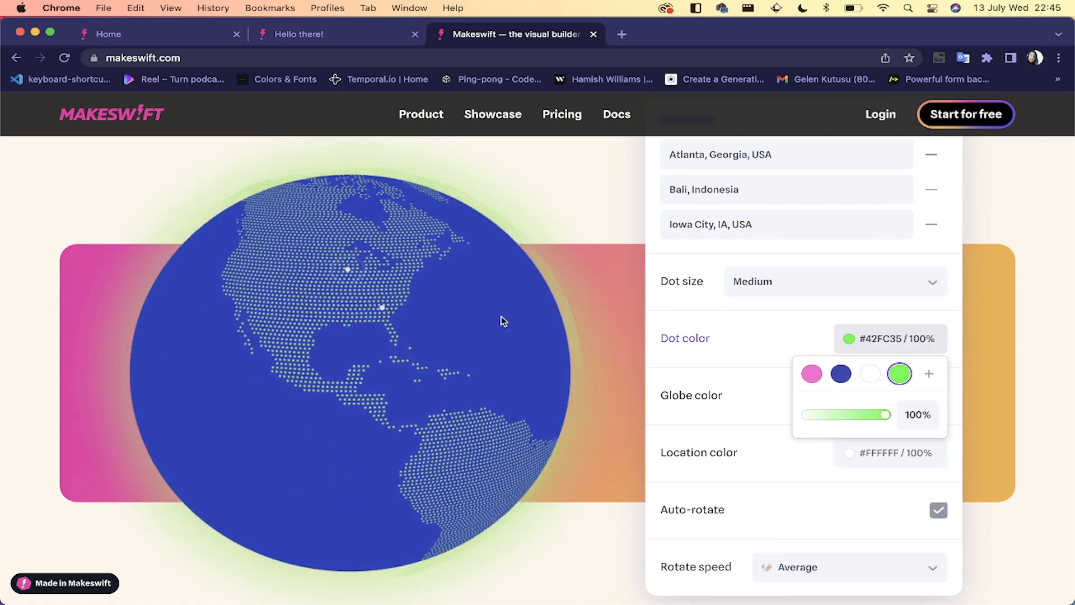
pyautogui.click(773, 434)
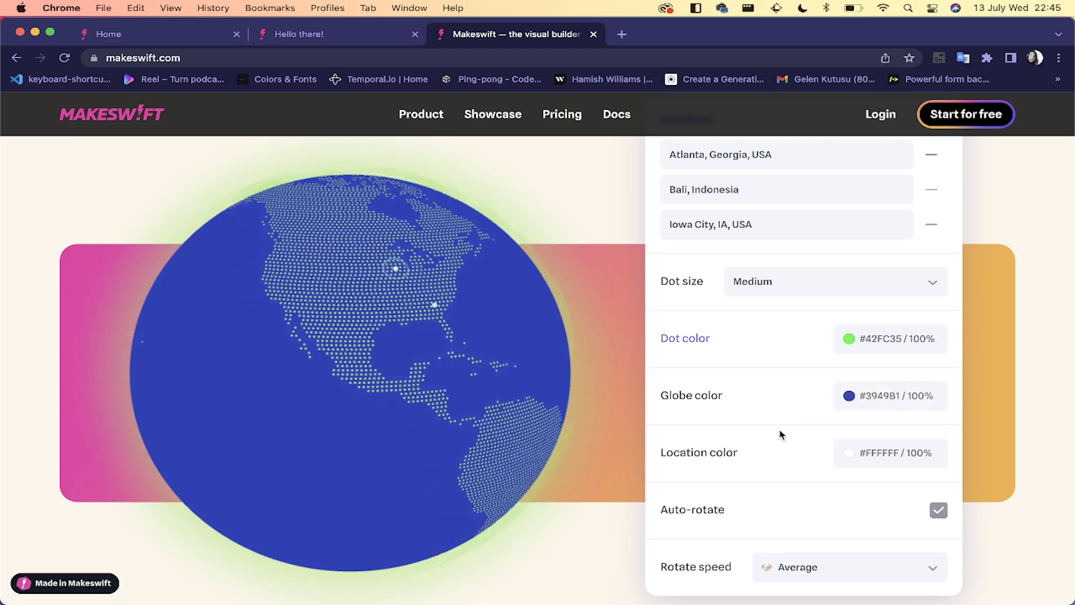
# Step: Change the globe demo's globe color to the pink #FE6CD5 and close the color picker
pyautogui.click(854, 398)
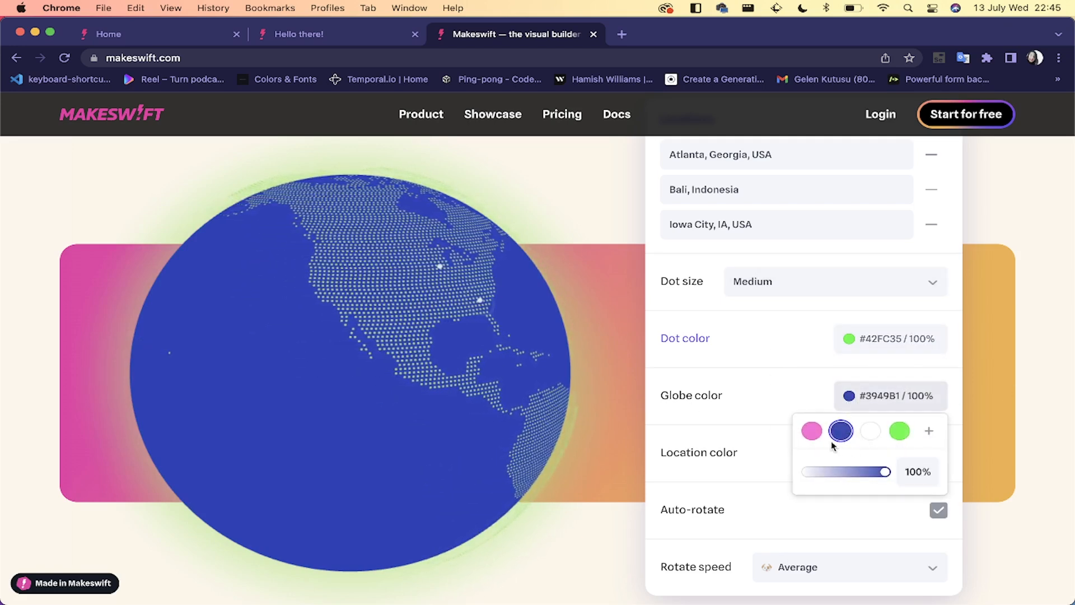
pyautogui.click(812, 431)
pyautogui.click(693, 368)
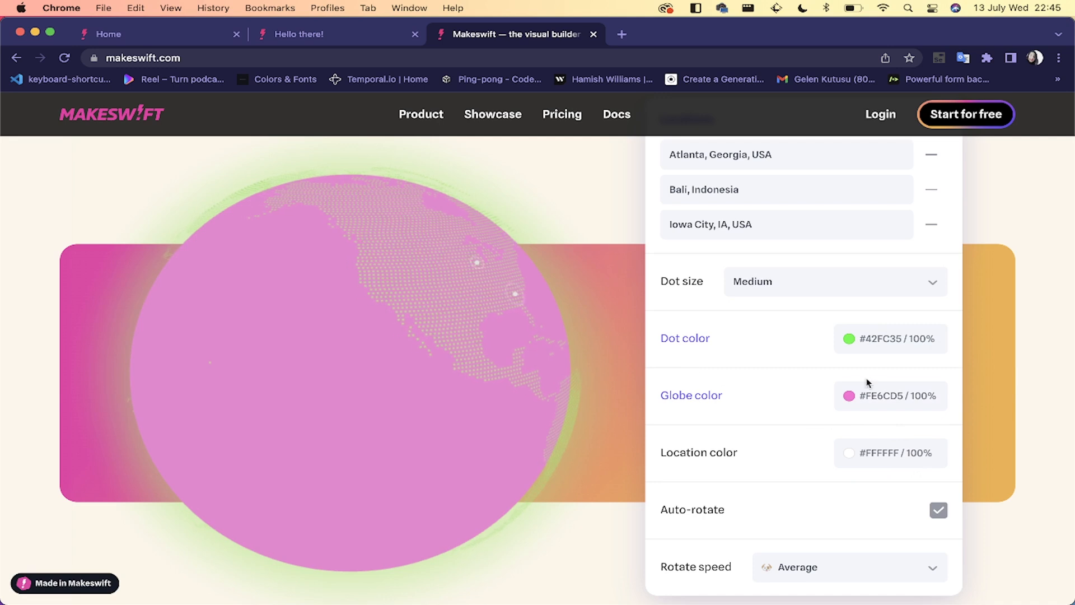
# Step: Set the globe demo's globe color to white #FFFFFF and close the color picker
pyautogui.click(854, 399)
pyautogui.click(878, 436)
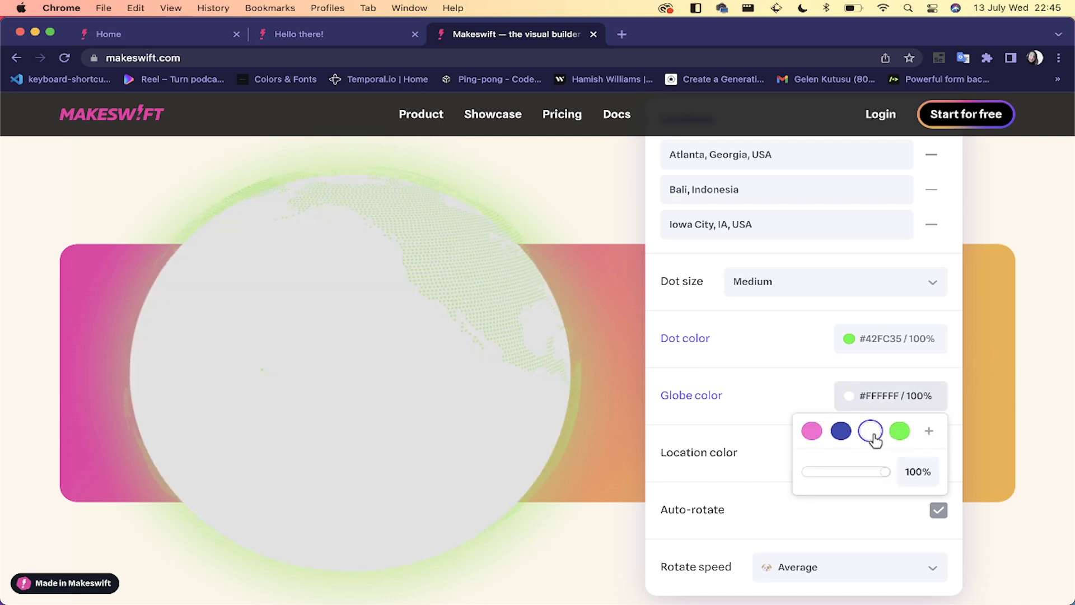
pyautogui.click(756, 387)
# Step: Toggle the globe's auto-rotate off and back on, and set its rotate speed to Fast
pyautogui.scroll(-1, 883, 468)
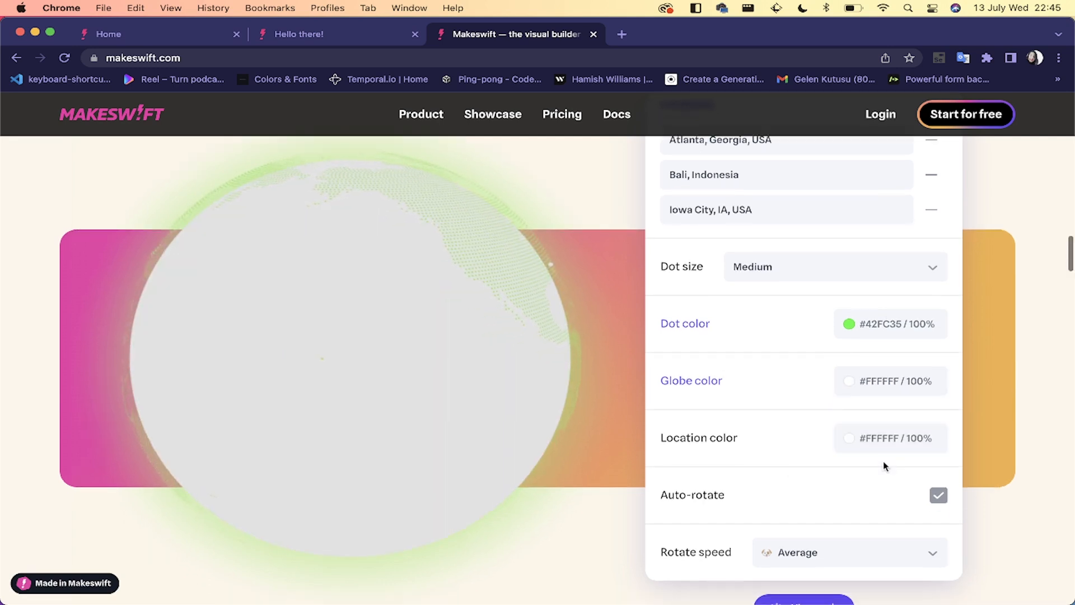
pyautogui.click(939, 496)
pyautogui.click(939, 496)
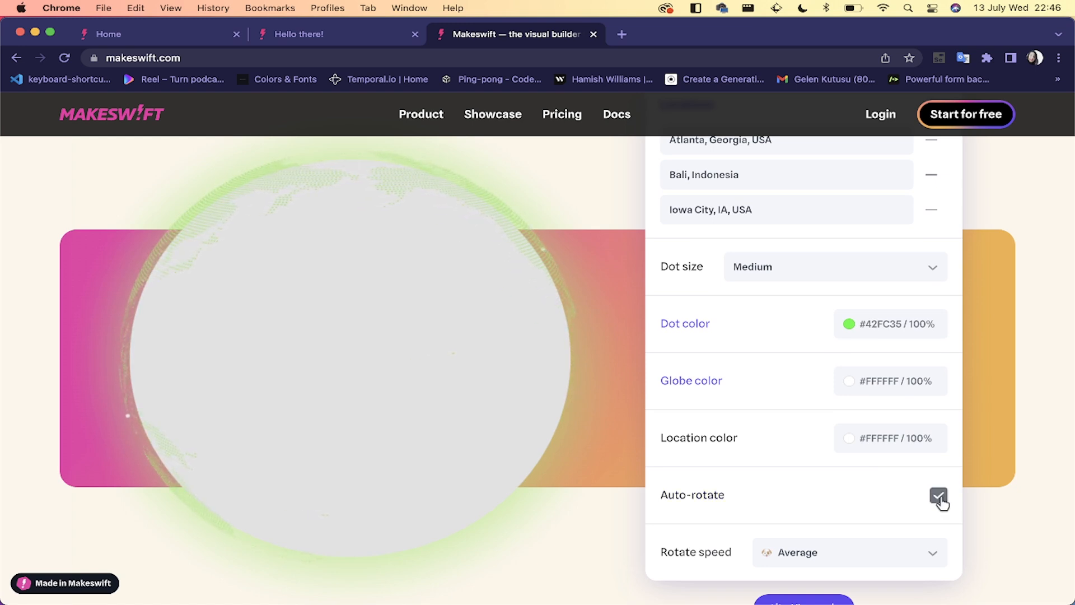
pyautogui.click(863, 546)
pyautogui.click(826, 493)
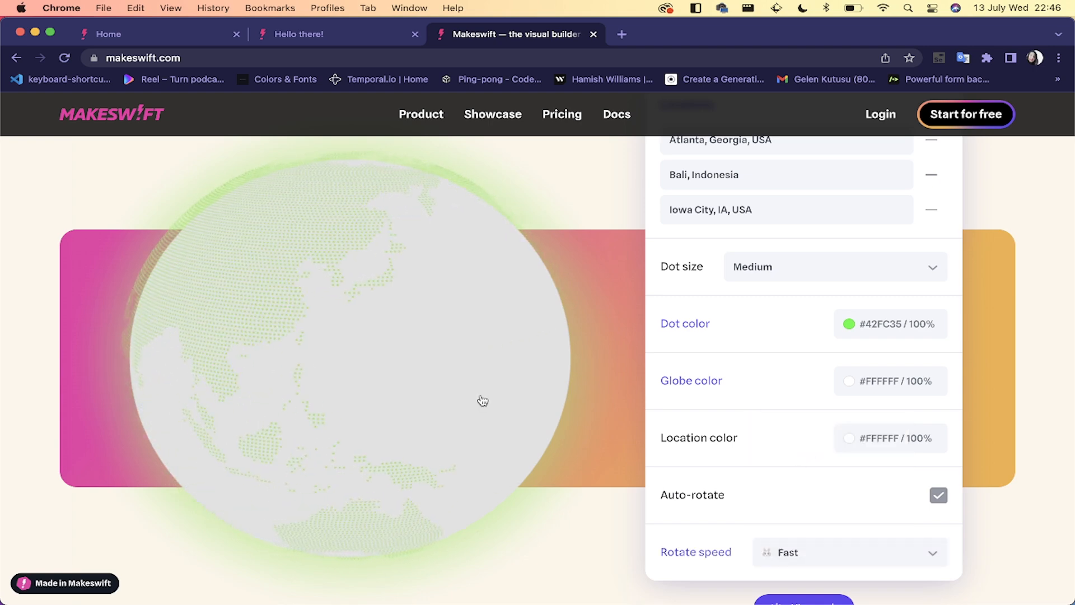
# Step: Show the globe demo's code and examine its ReactRuntime.registerComponent props, continuing down the page to the Step 3 section
pyautogui.scroll(-6, 479, 399)
pyautogui.scroll(4, 479, 400)
pyautogui.scroll(2, 476, 399)
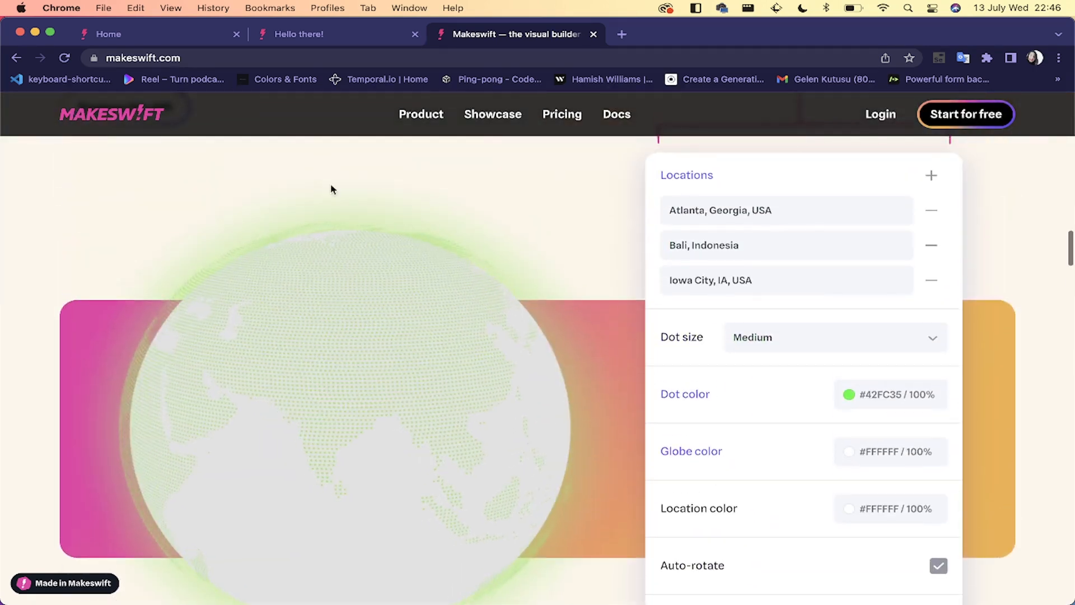
pyautogui.scroll(-4, 523, 454)
pyautogui.click(839, 455)
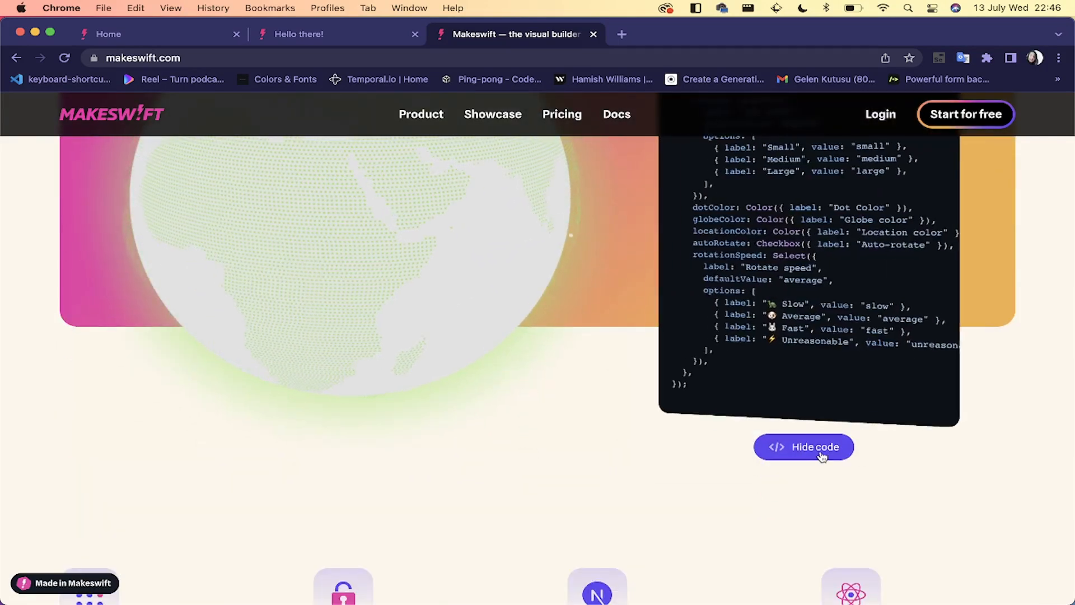
pyautogui.scroll(5, 823, 295)
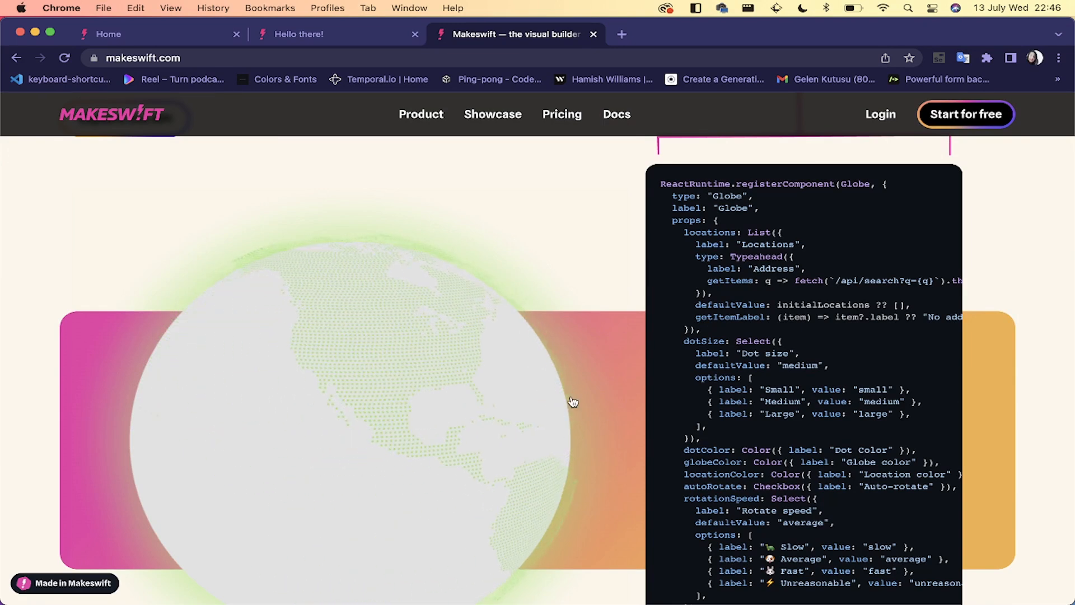
pyautogui.scroll(-15, 571, 401)
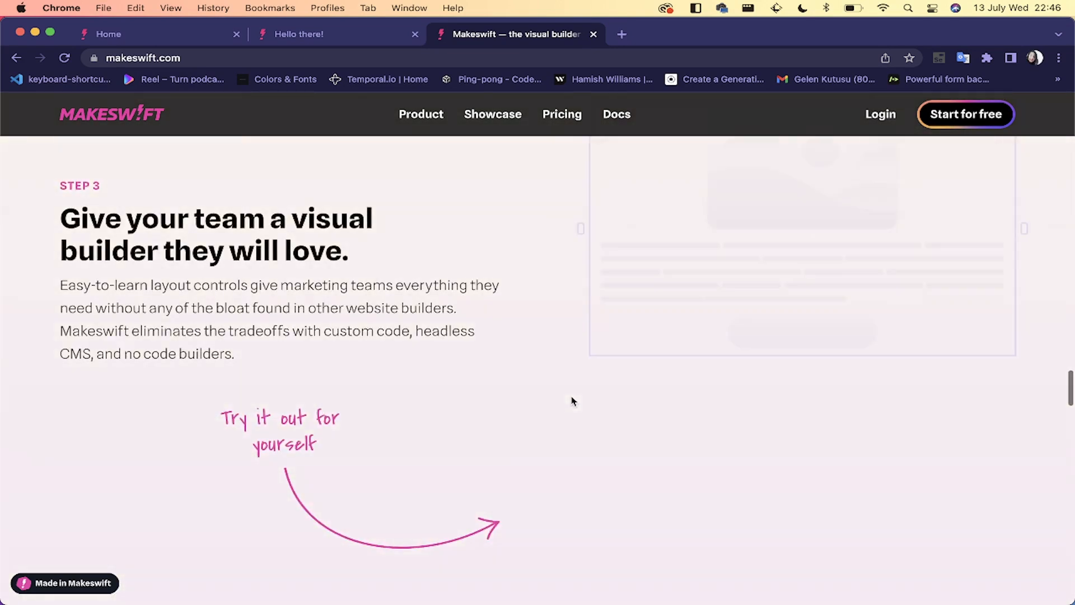
# Step: Look over the local portfolio site down to its Portfolio.js card, and the same Home page in the Makeswift builder
pyautogui.click(367, 35)
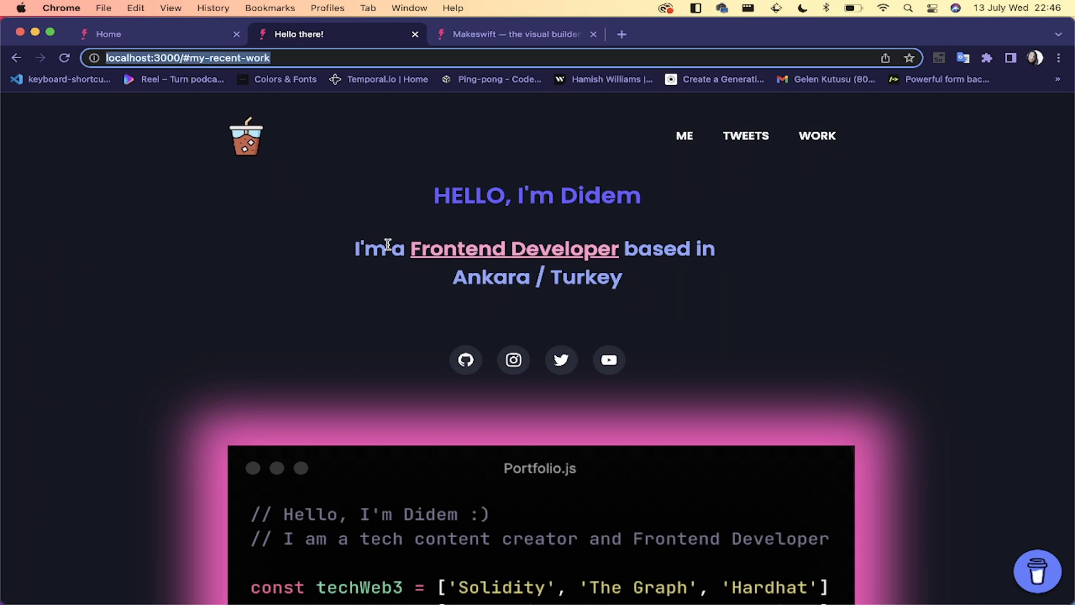
pyautogui.scroll(-5, 502, 347)
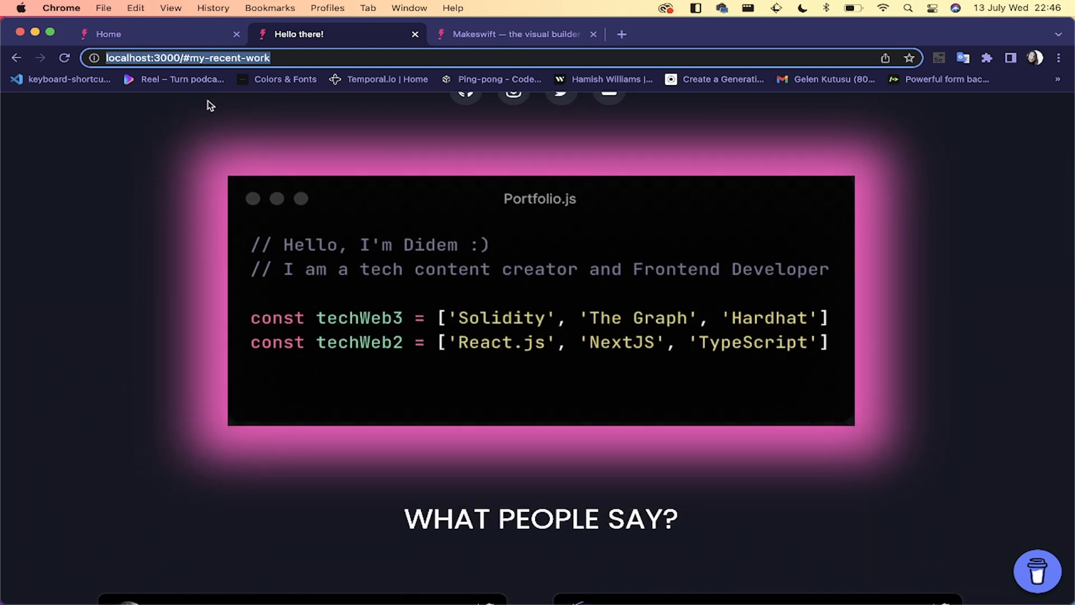
pyautogui.click(163, 39)
pyautogui.scroll(-3, 401, 314)
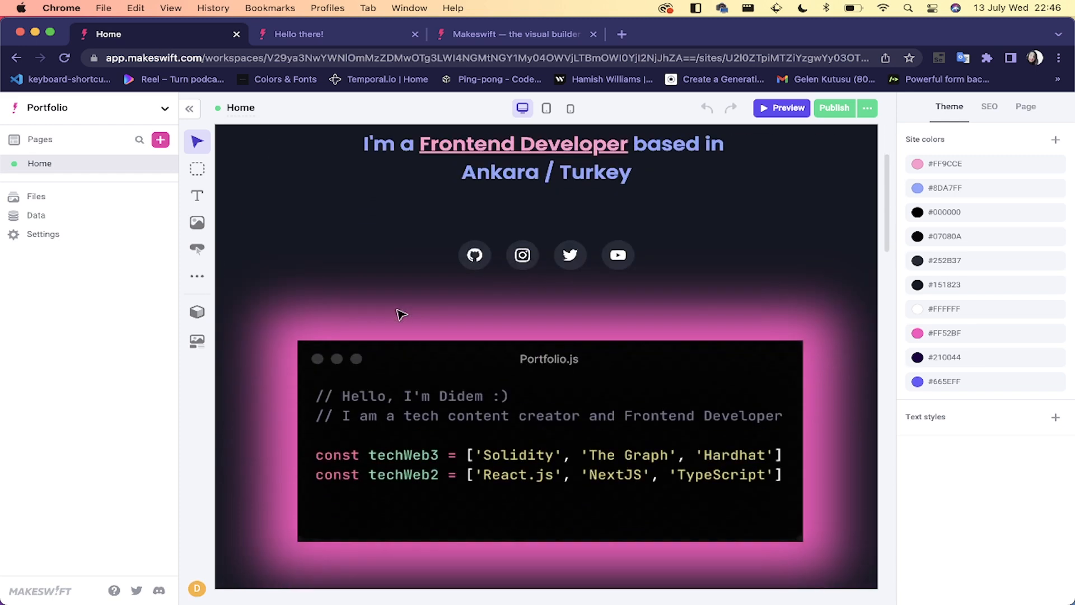
pyautogui.scroll(3, 401, 313)
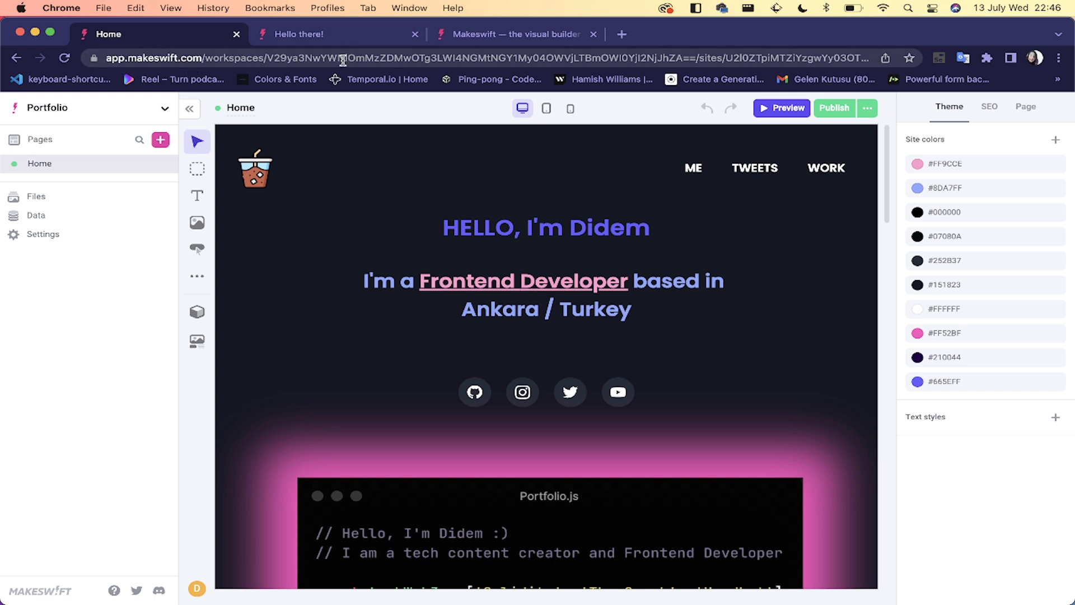
pyautogui.scroll(-1, 378, 322)
pyautogui.scroll(-10, 377, 320)
pyautogui.scroll(4, 377, 319)
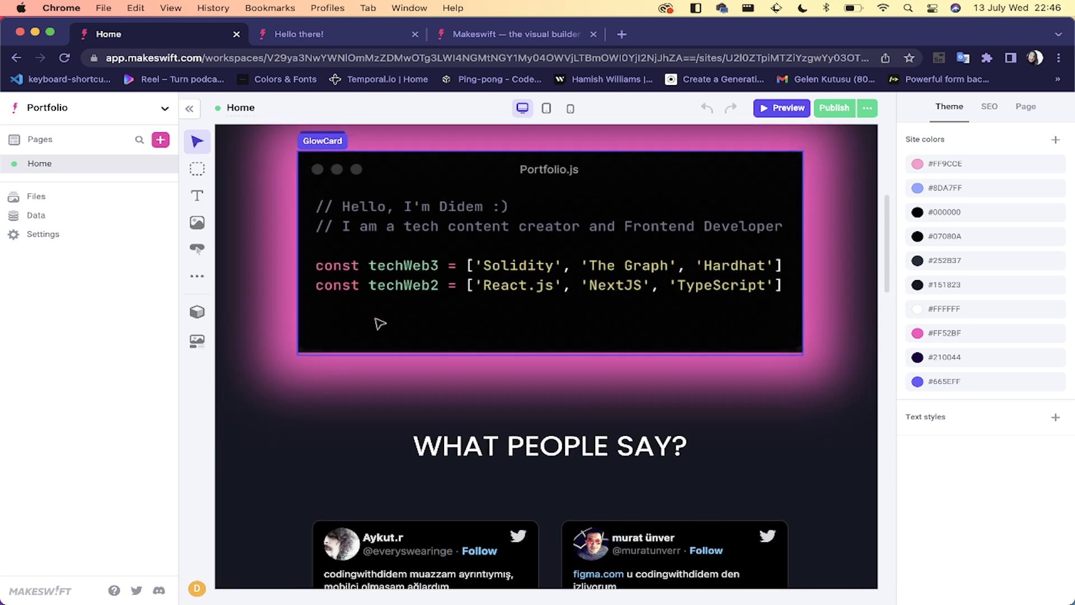
# Step: Set the glow color of the Portfolio.js GlowCard to the light pink #FF9CCE
pyautogui.scroll(2, 368, 301)
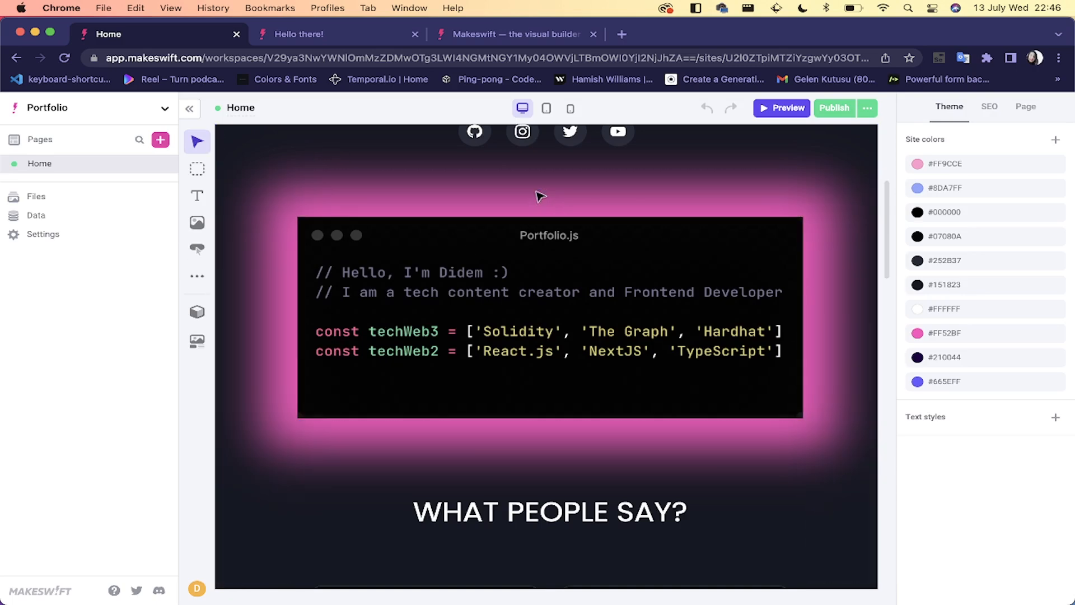
pyautogui.click(525, 246)
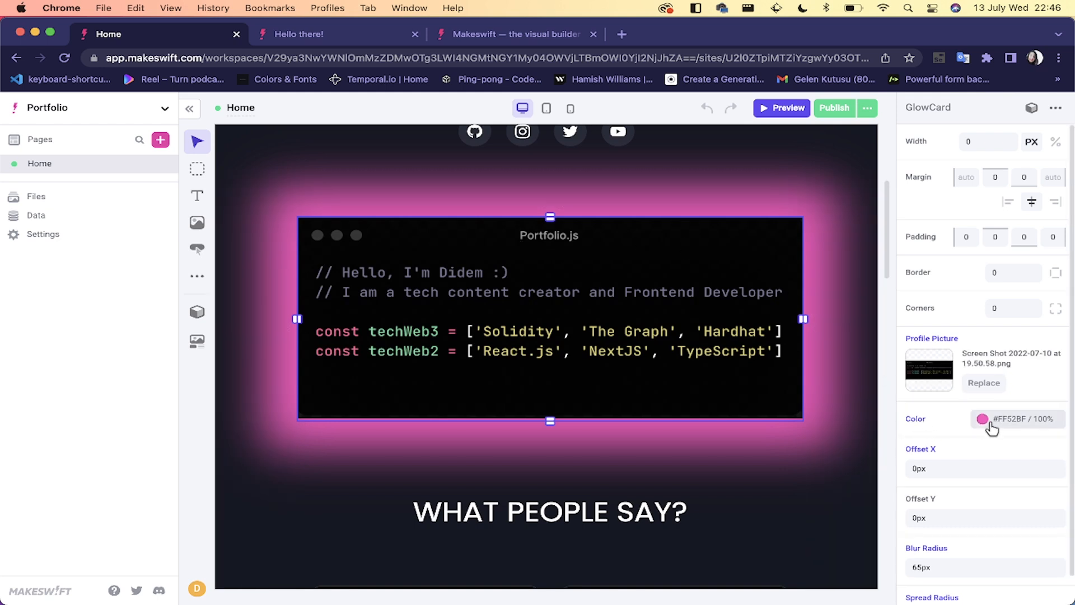
pyautogui.click(983, 421)
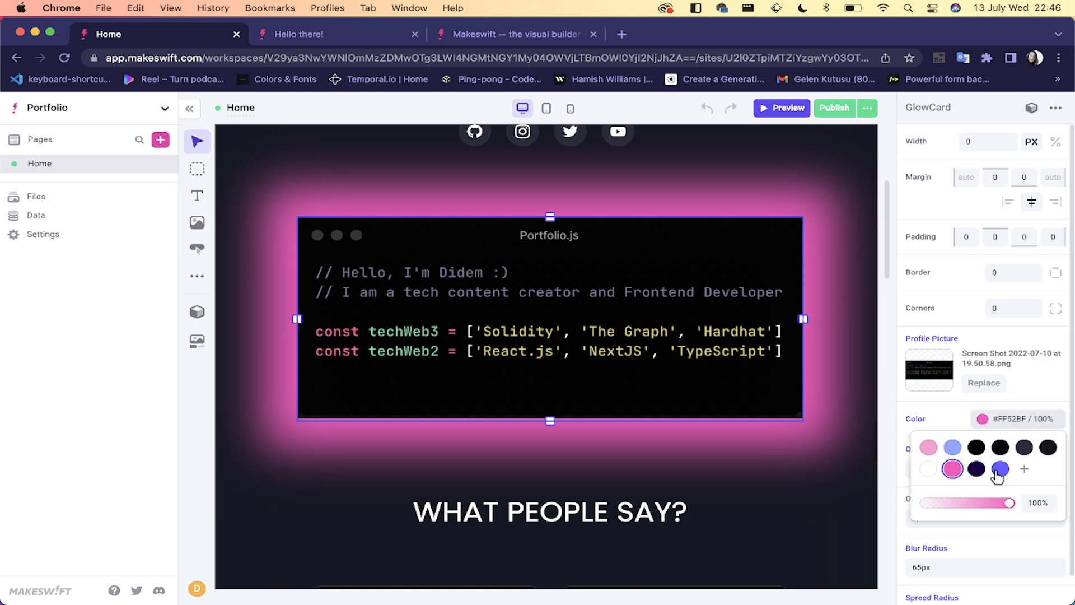
pyautogui.click(929, 449)
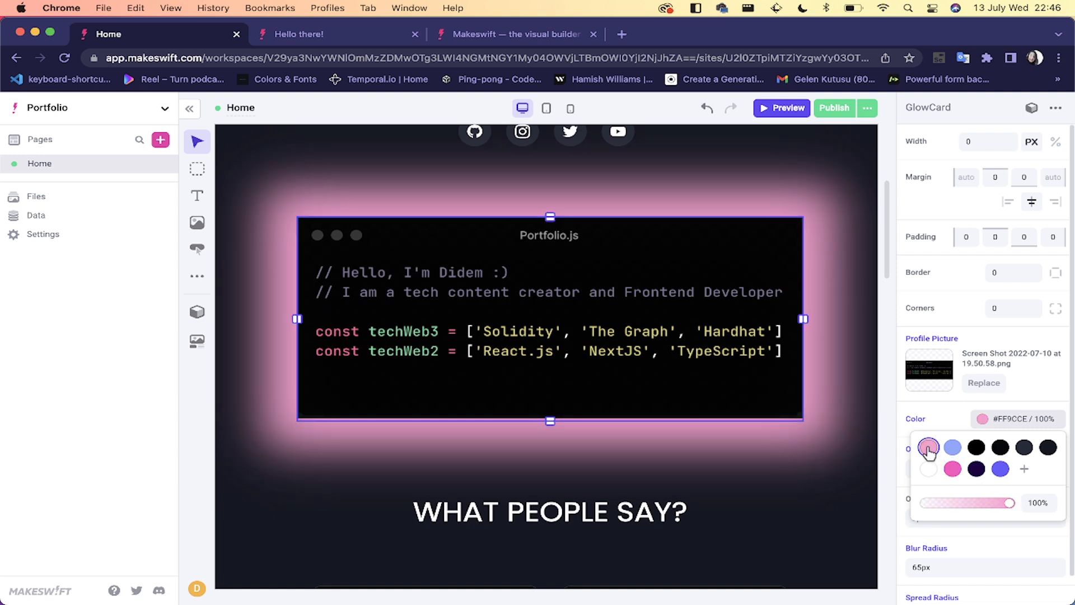
pyautogui.click(801, 492)
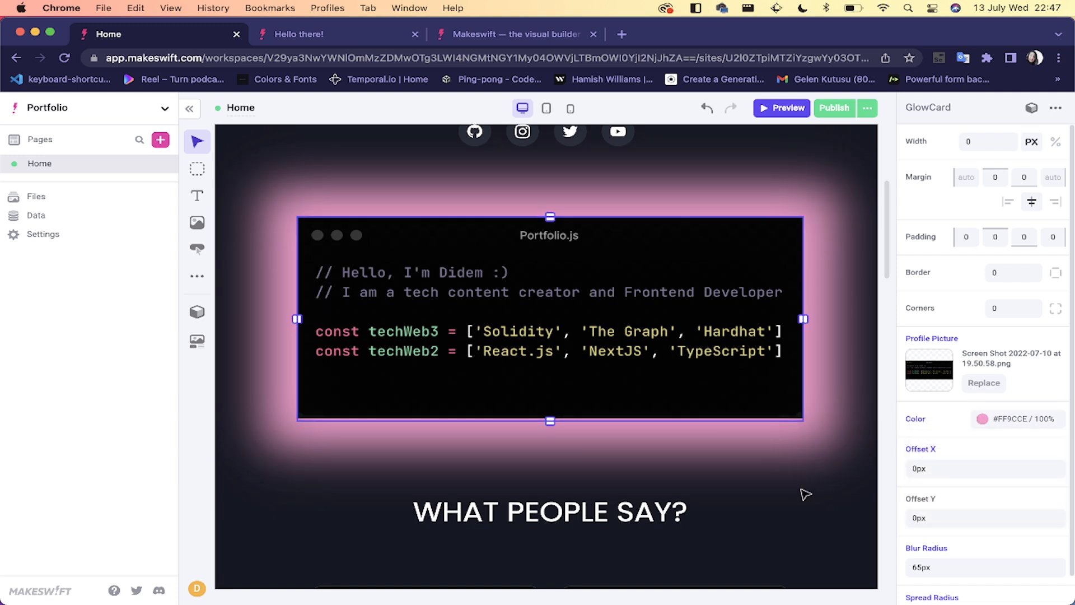
# Step: Publish the Home page and reload the local portfolio site to check the card's glow
pyautogui.click(832, 107)
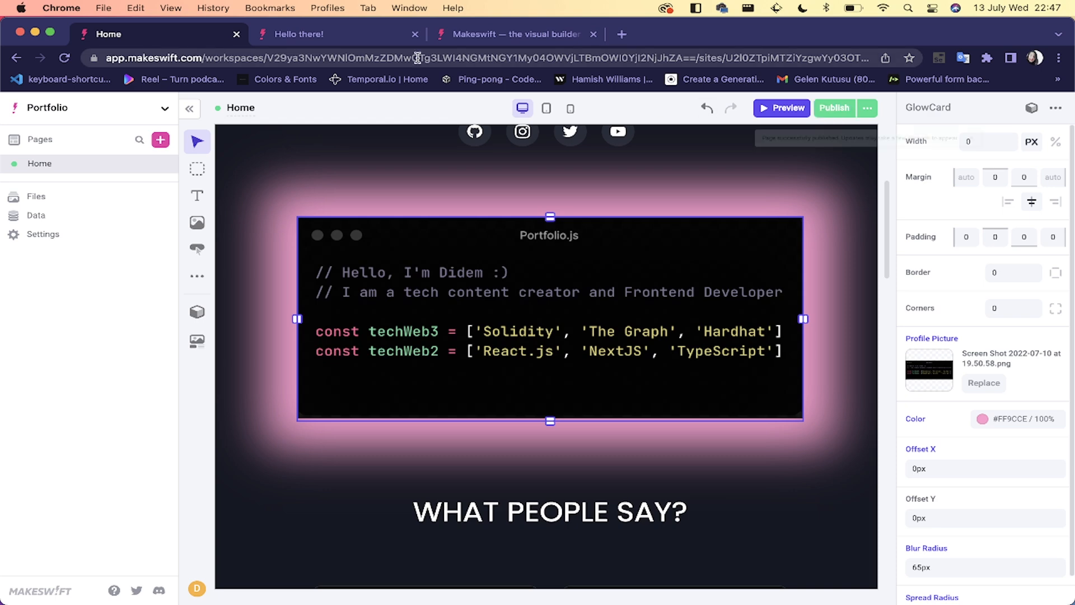
pyautogui.click(351, 39)
pyautogui.press('Return')
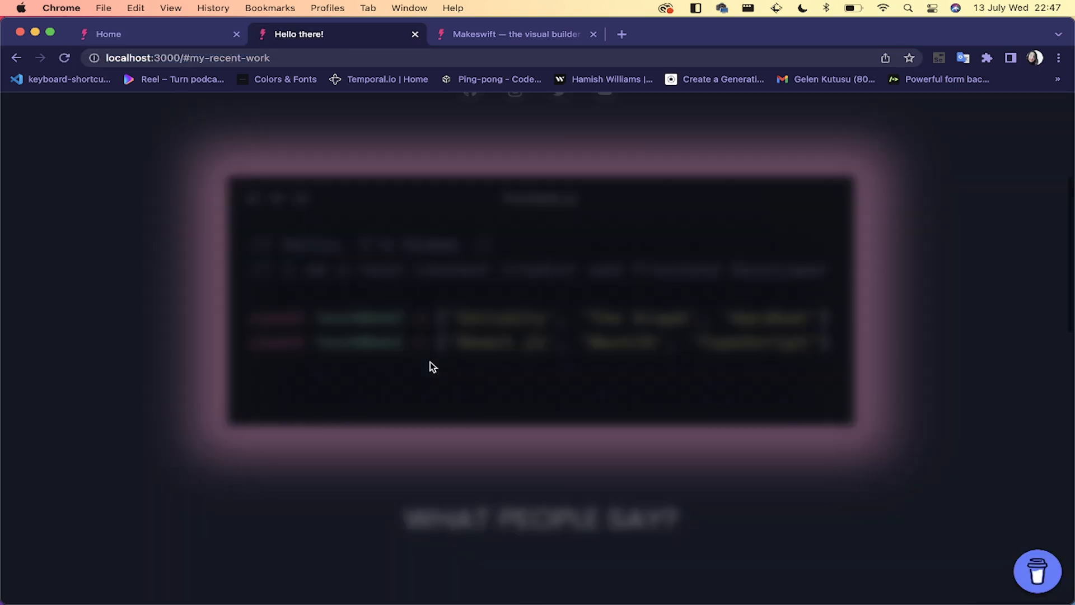
pyautogui.scroll(2, 436, 367)
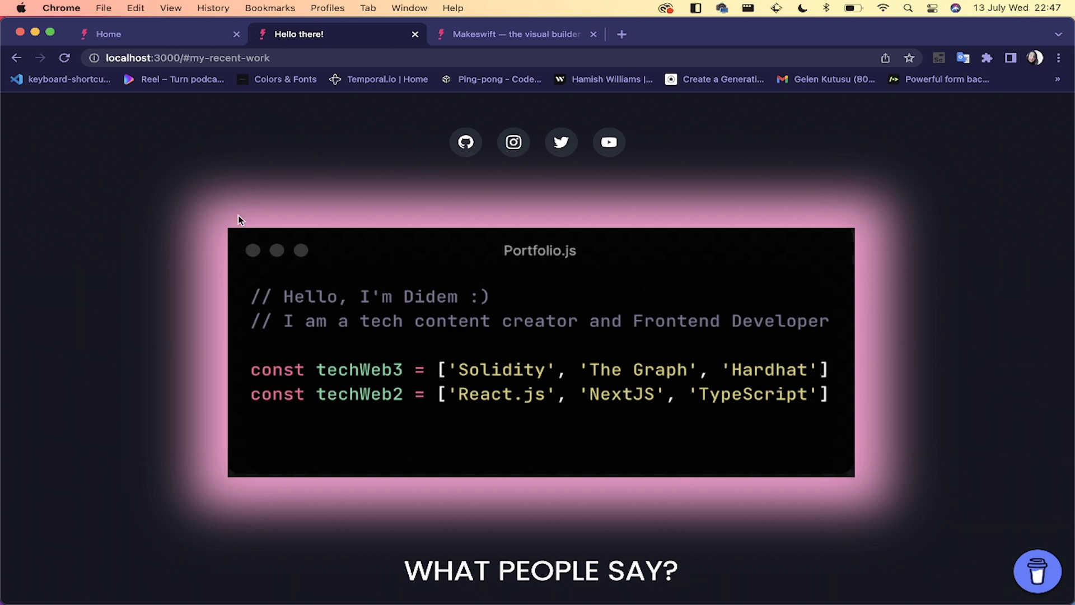
# Step: Return to the builder, look through the Home page's sections, and select the Social Links component to view its properties
pyautogui.click(173, 33)
pyautogui.scroll(-5, 481, 311)
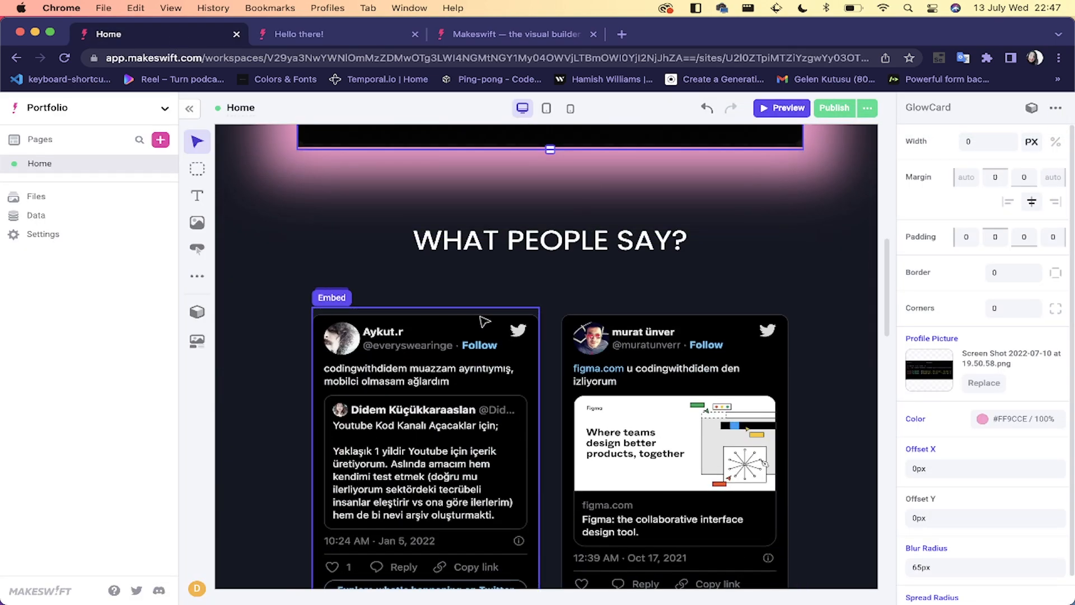
pyautogui.scroll(-10, 482, 311)
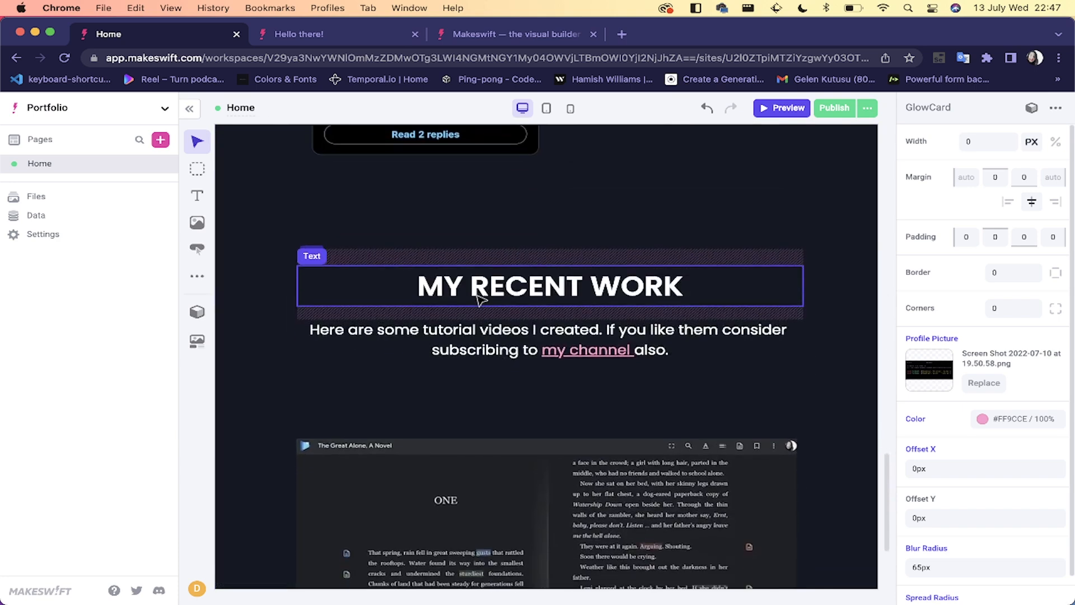
pyautogui.scroll(-5, 481, 301)
pyautogui.scroll(20, 482, 301)
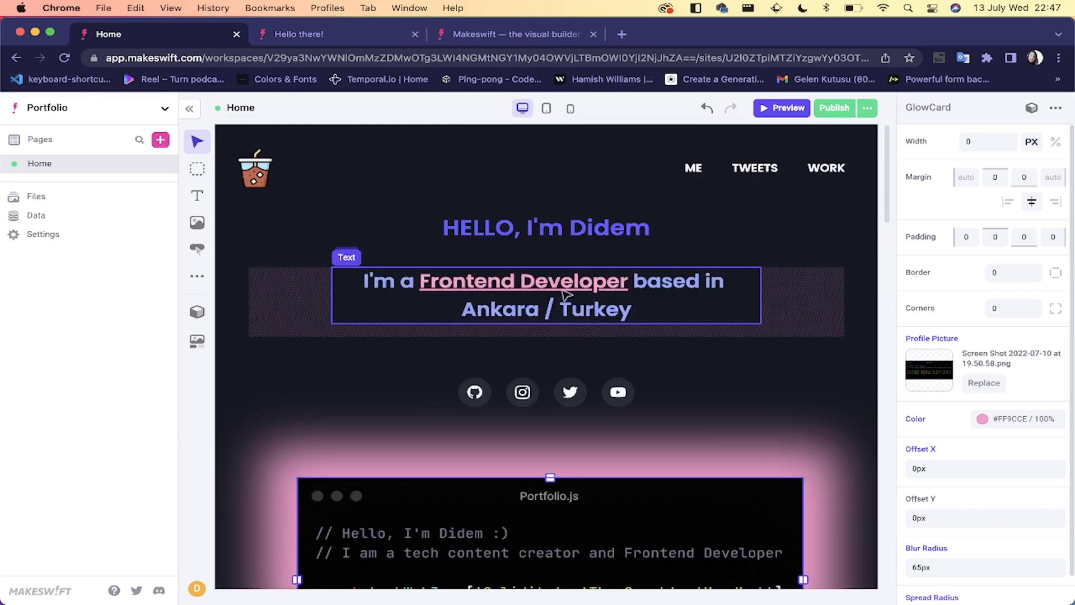
pyautogui.scroll(-2, 566, 294)
pyautogui.scroll(-2, 566, 295)
pyautogui.click(515, 290)
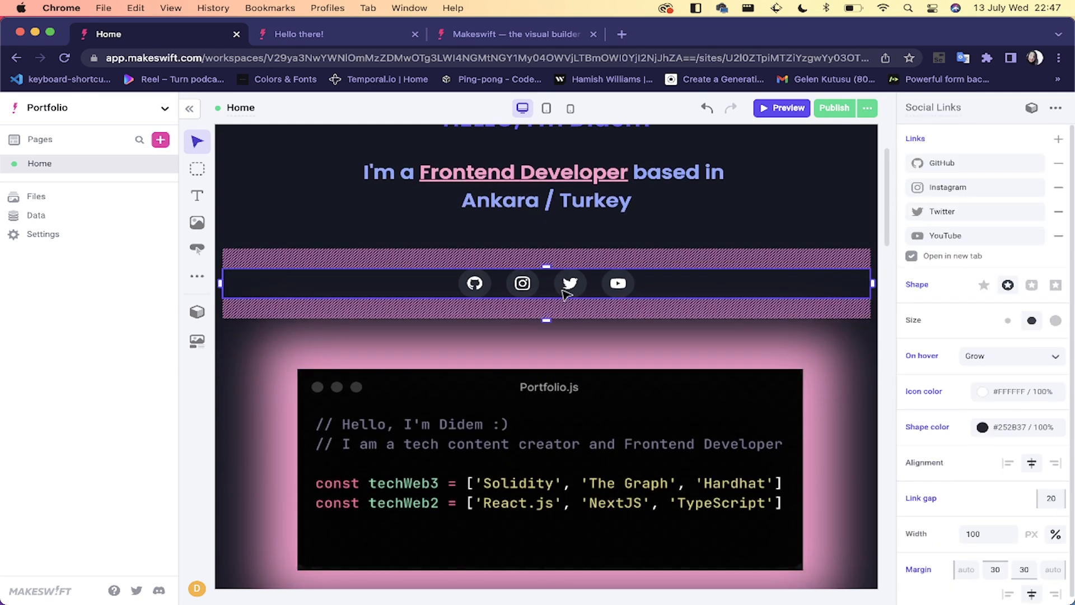
# Step: Review the local portfolio site down to My Recent Work, and the builder's Home page down to the embedded tweets
pyautogui.click(372, 31)
pyautogui.scroll(5, 408, 292)
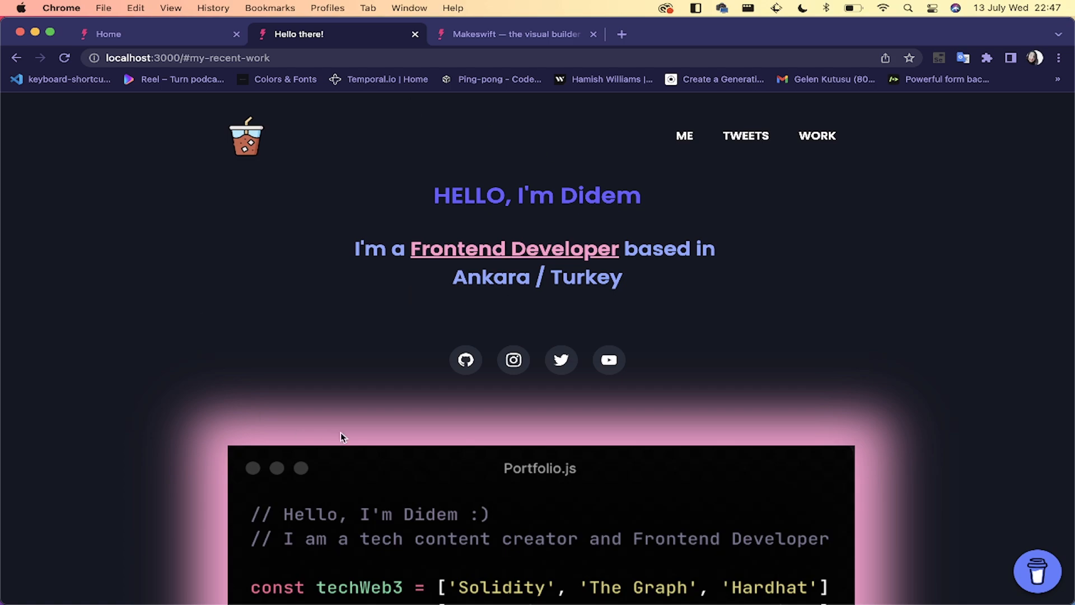
pyautogui.scroll(-20, 341, 432)
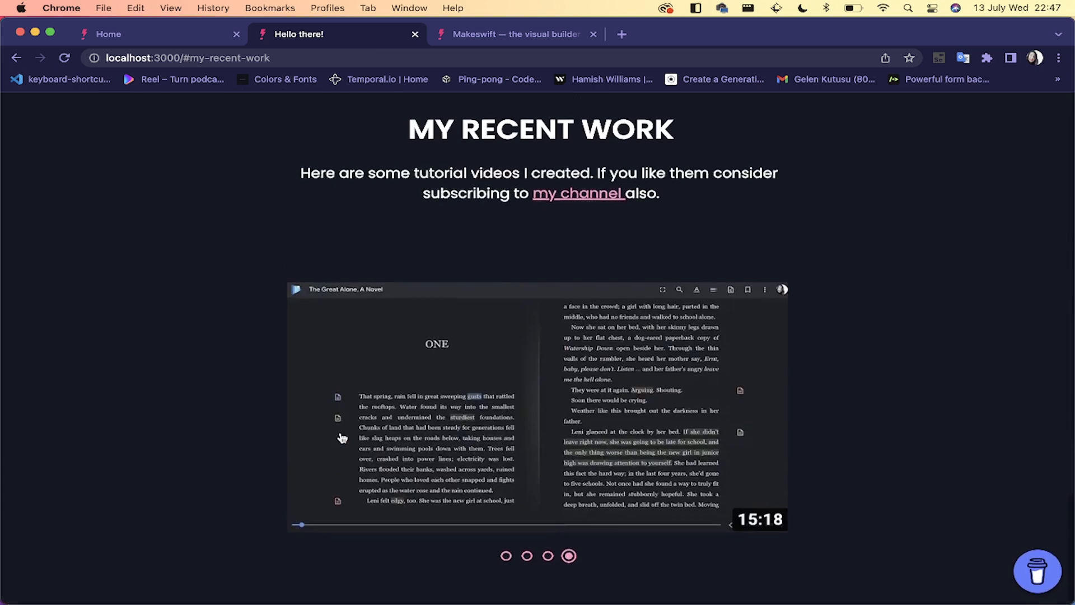
pyautogui.scroll(20, 341, 433)
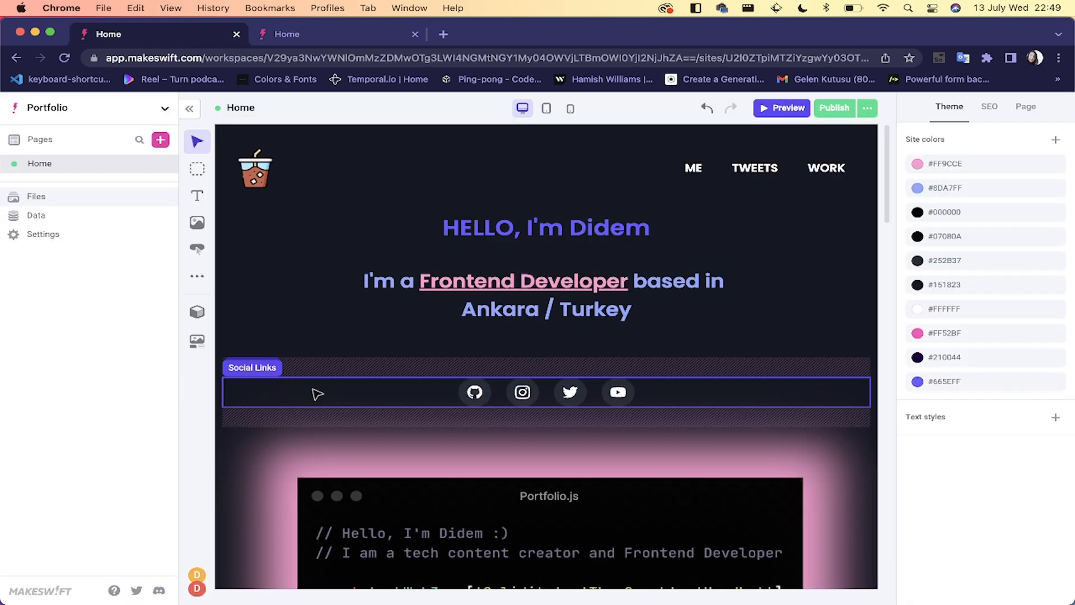
pyautogui.scroll(-10, 406, 442)
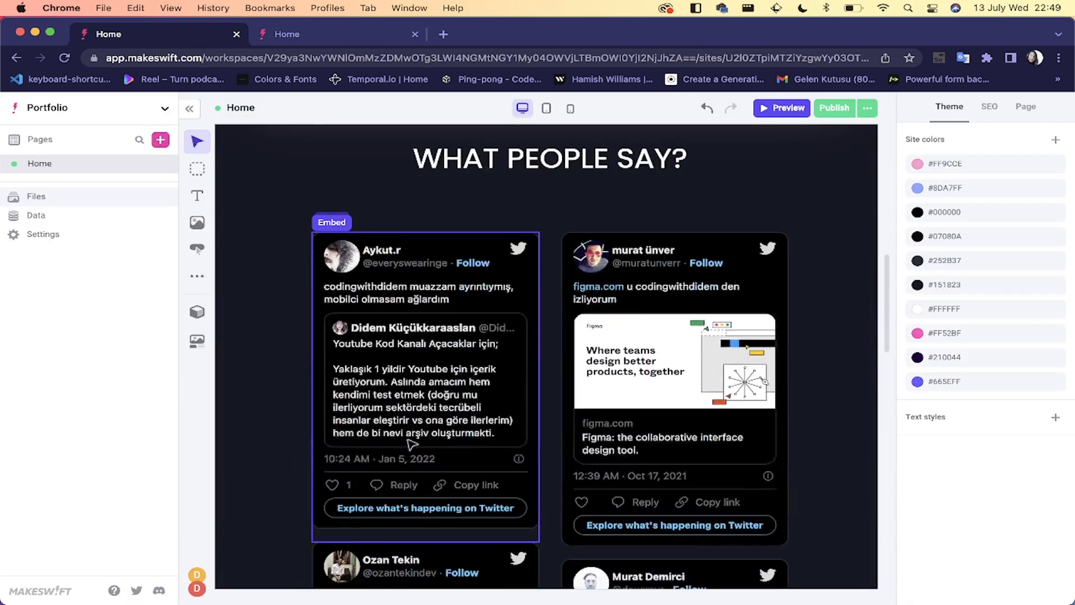
pyautogui.scroll(12, 411, 444)
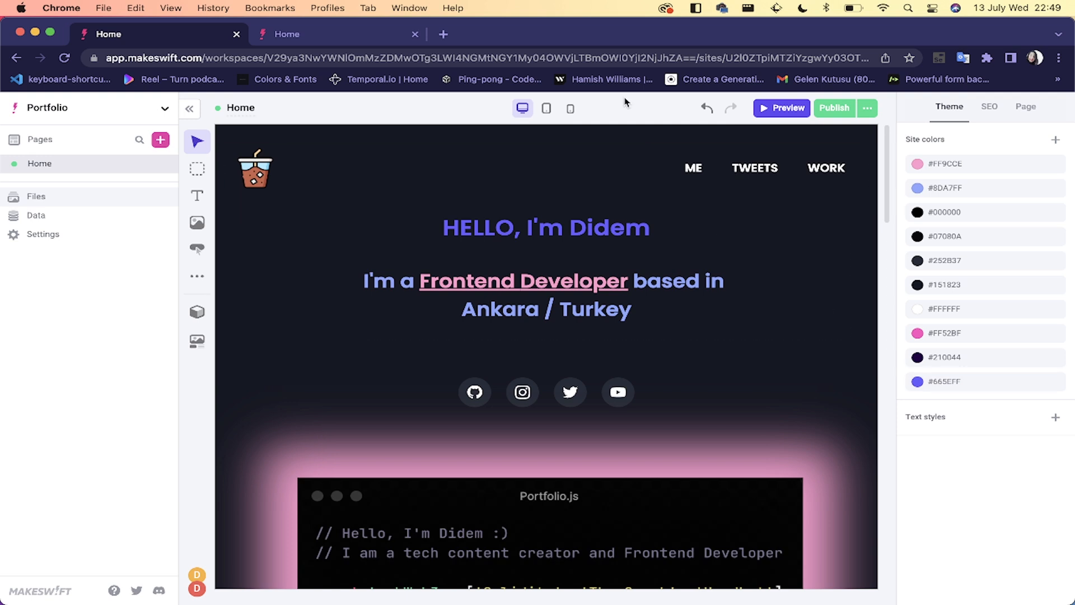
# Step: Switch to the second builder tab and start creating a new site from the Portfolio site's switcher
pyautogui.click(310, 32)
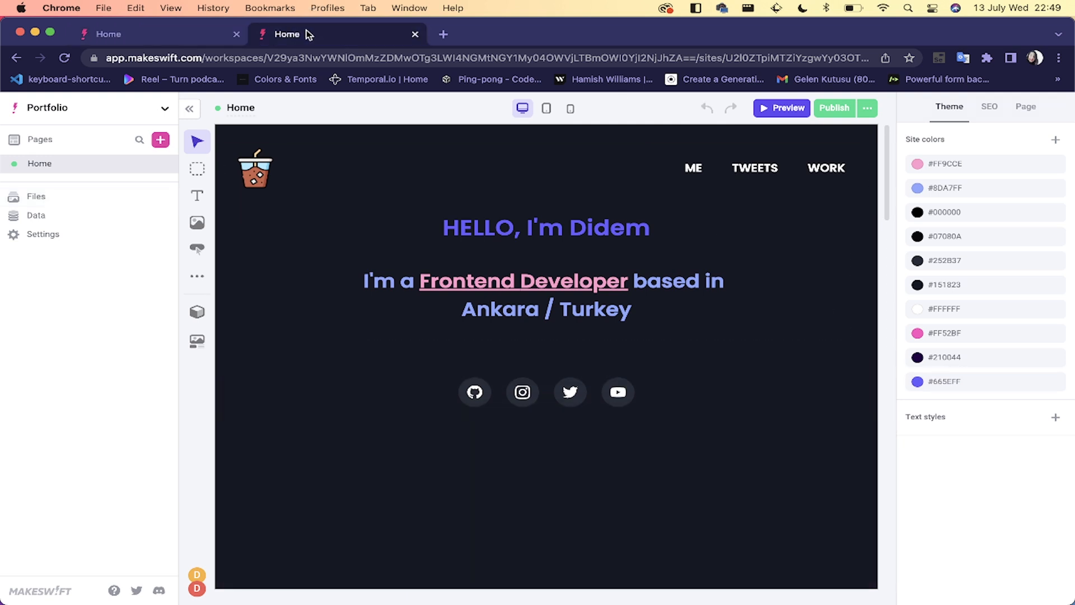
pyautogui.click(158, 109)
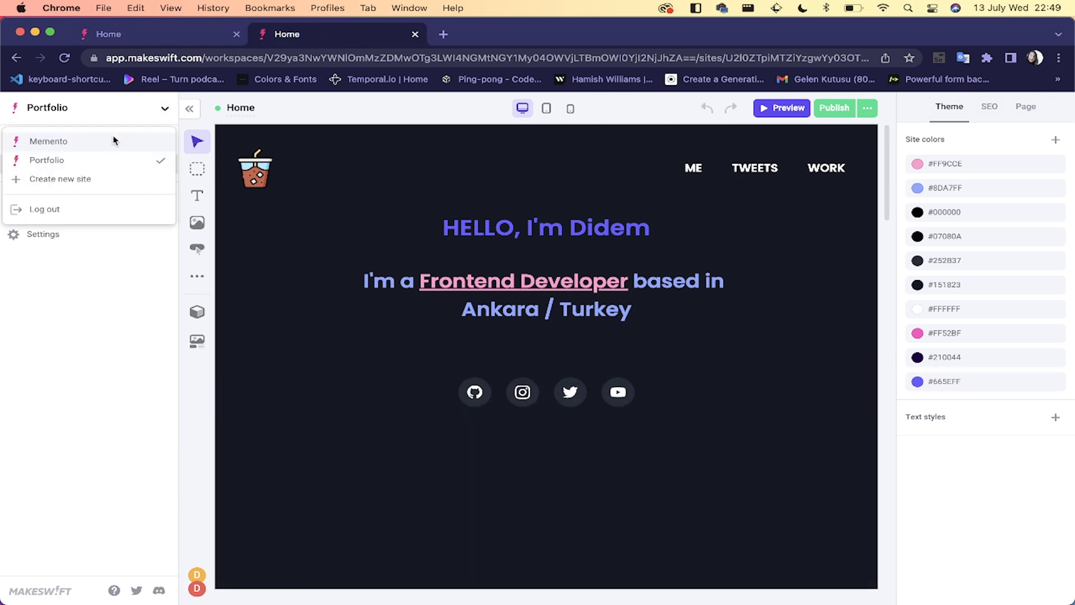
pyautogui.click(50, 185)
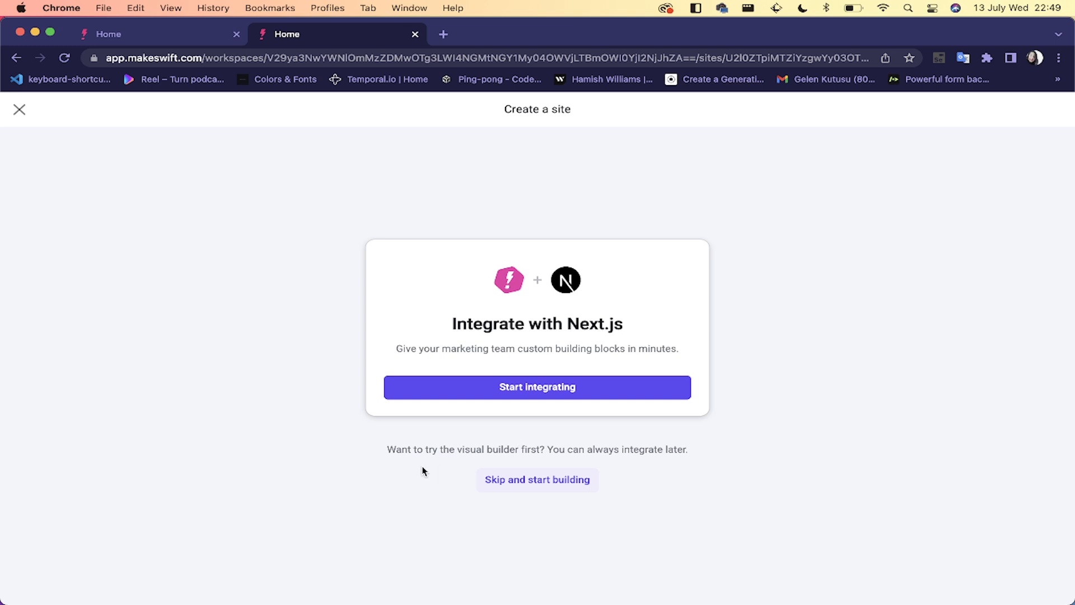
# Step: Create the new site without the Next.js integration or a template, and add a blank page to it
pyautogui.click(539, 482)
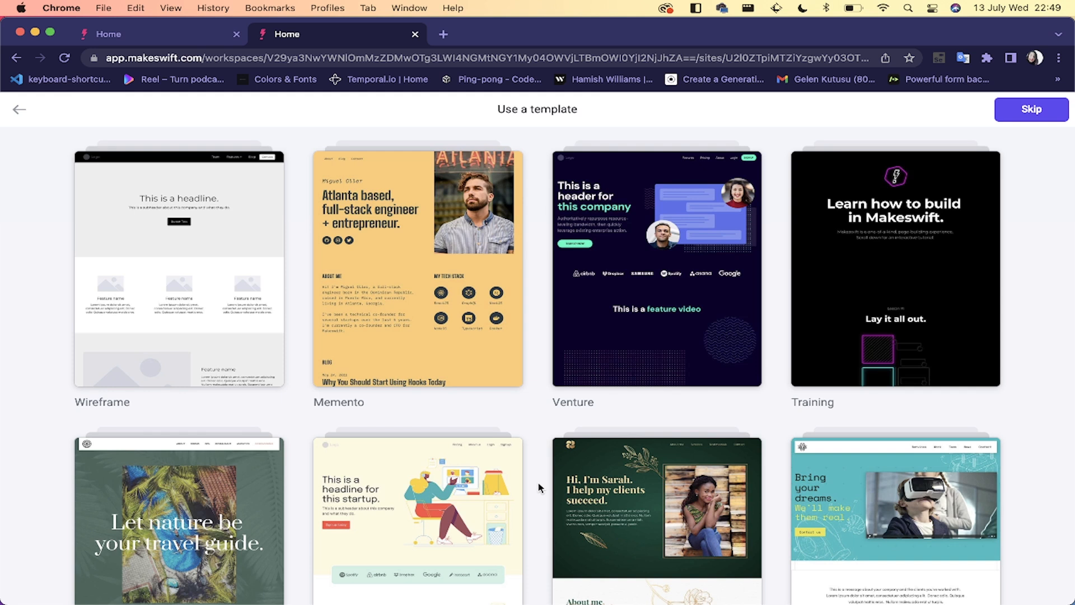
pyautogui.click(1035, 111)
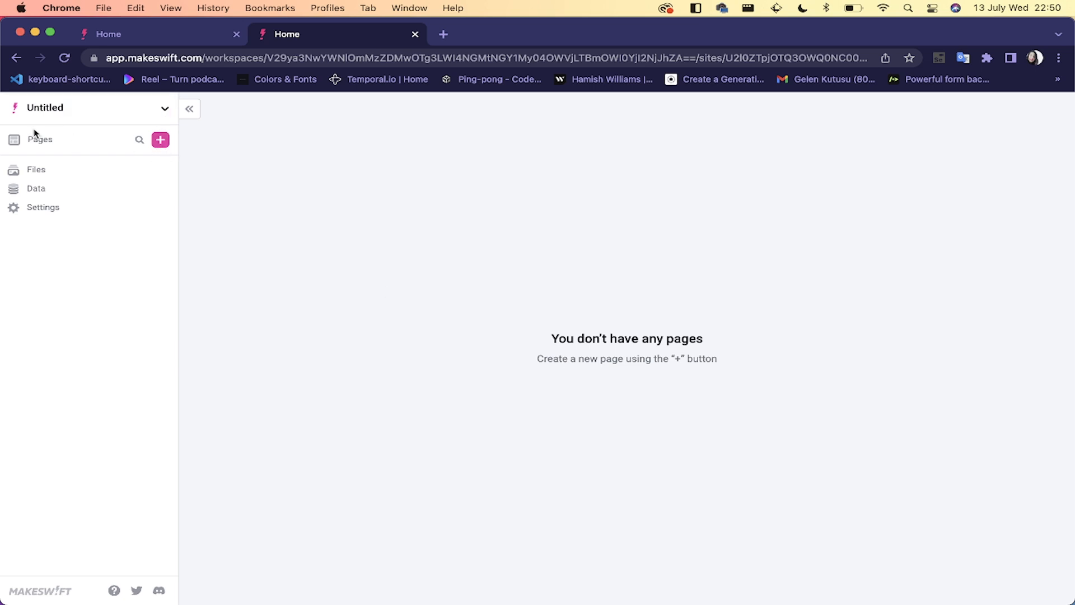
pyautogui.click(160, 140)
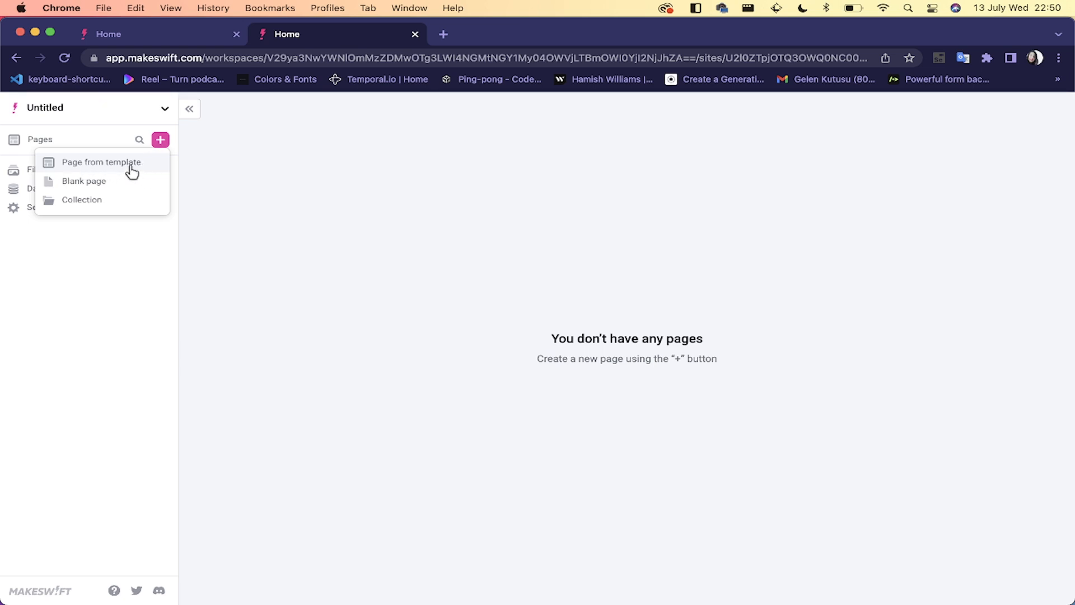
pyautogui.click(98, 184)
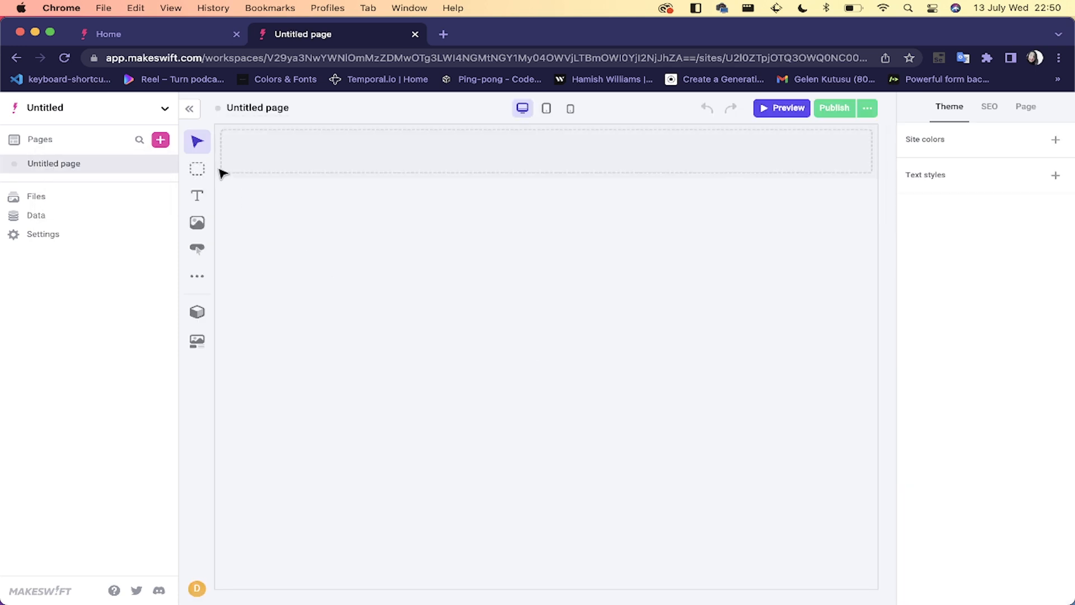
# Step: Rename the untitled page as Home
pyautogui.click(260, 109)
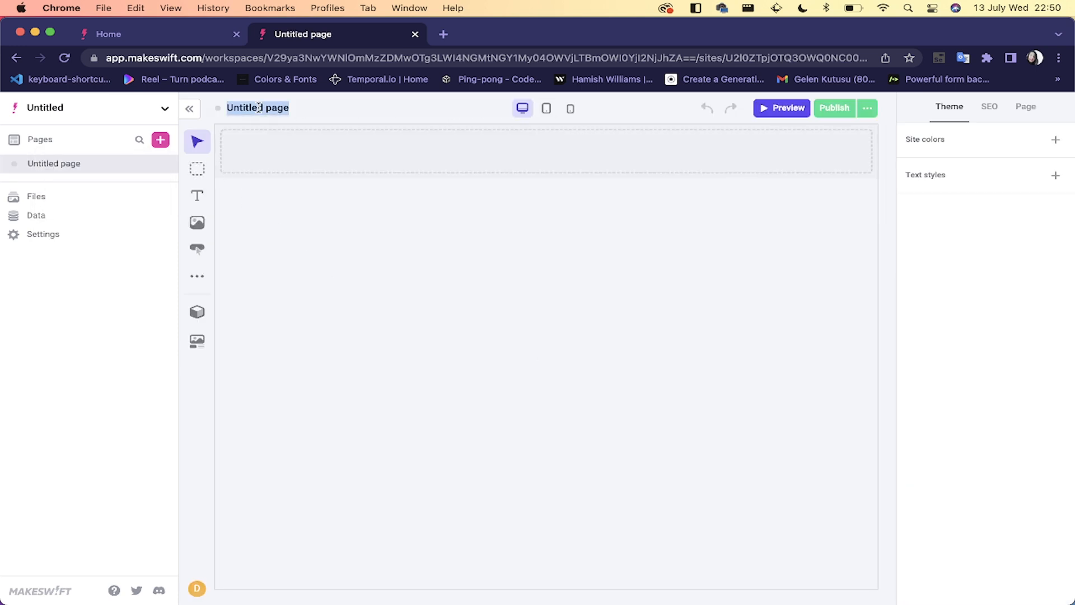
pyautogui.write('Home')
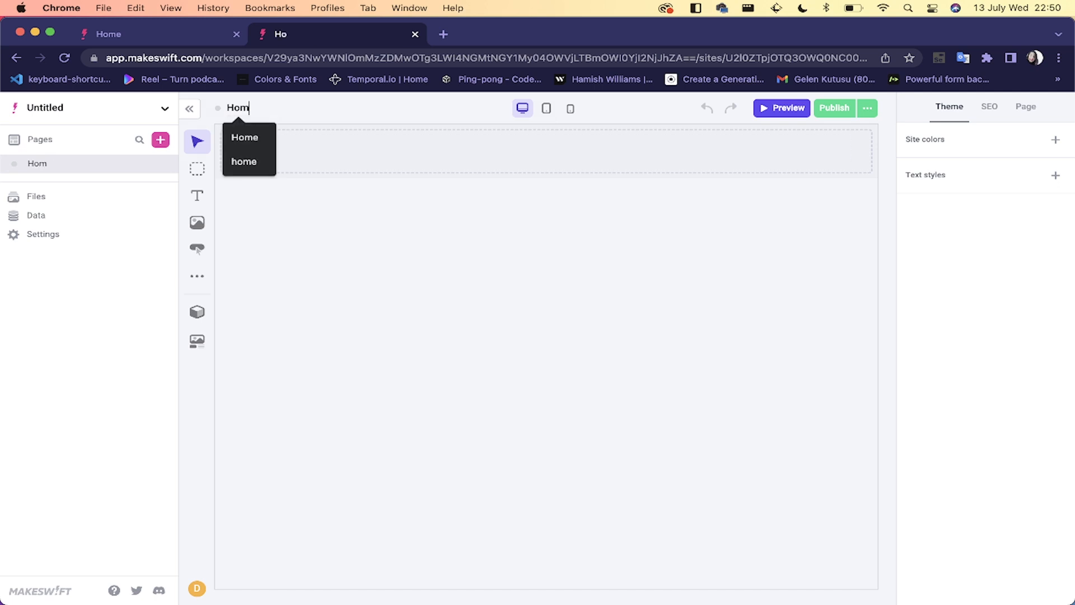
pyautogui.press('Return')
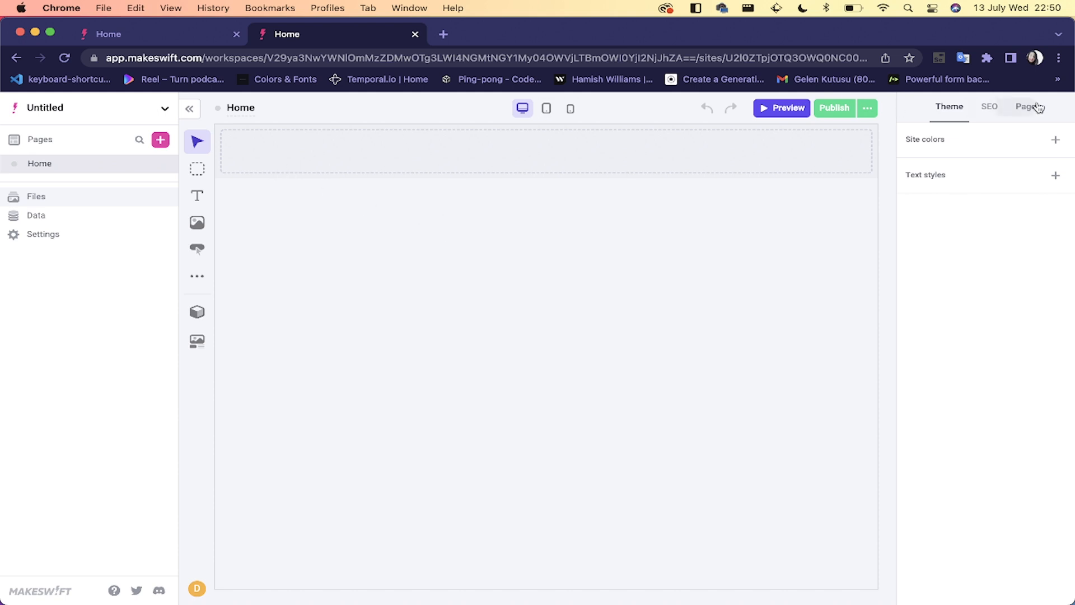
# Step: Copy the light pink #FF9CCE from the Portfolio site's theme and add it to the new site's colors
pyautogui.click(160, 36)
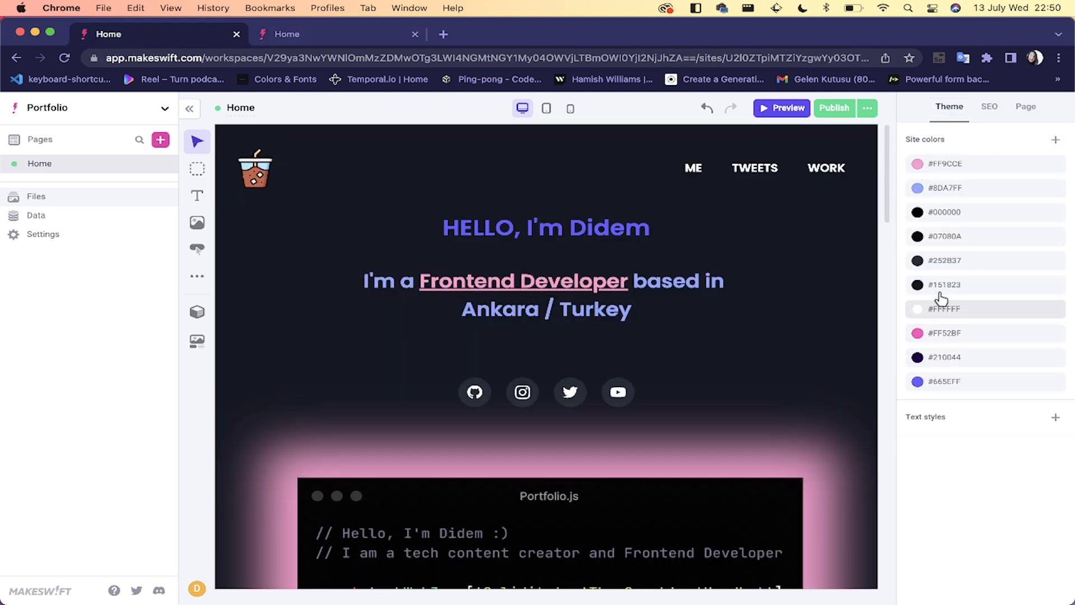
pyautogui.click(957, 165)
pyautogui.press('cmd+c')
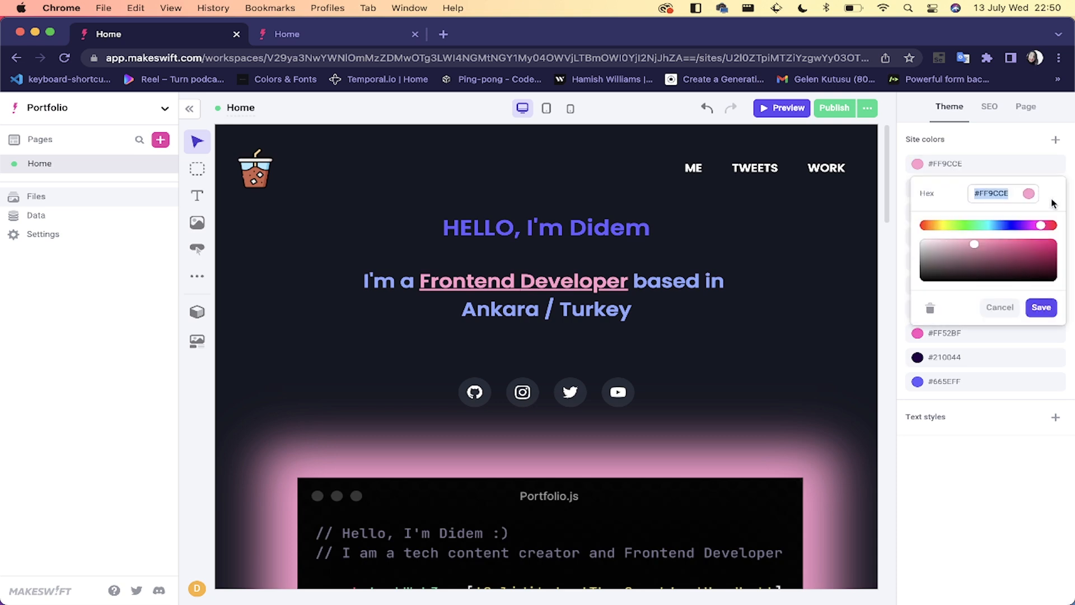
pyautogui.click(327, 38)
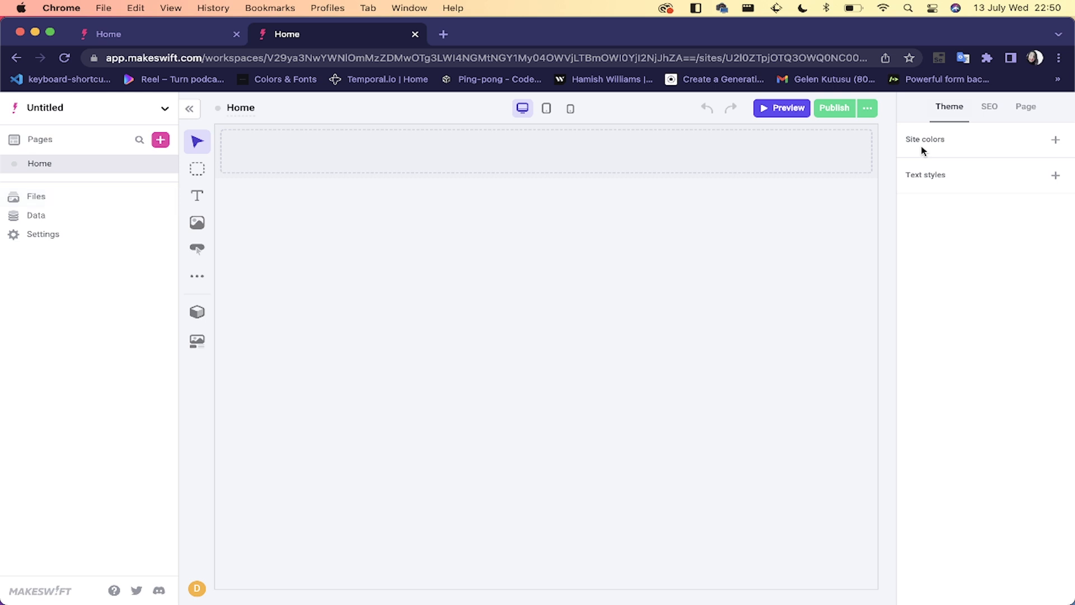
pyautogui.click(1055, 140)
pyautogui.press('cmd+v')
pyautogui.click(1042, 283)
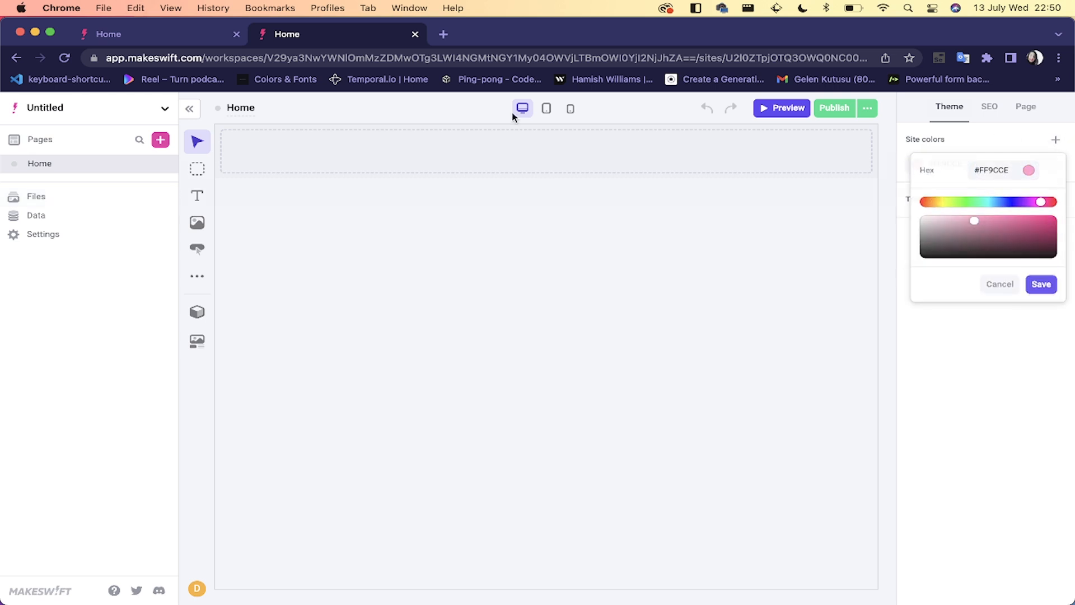
# Step: Copy the light blue #8DA7FF from the Portfolio site's theme and save it as a site color in the new site
pyautogui.click(203, 37)
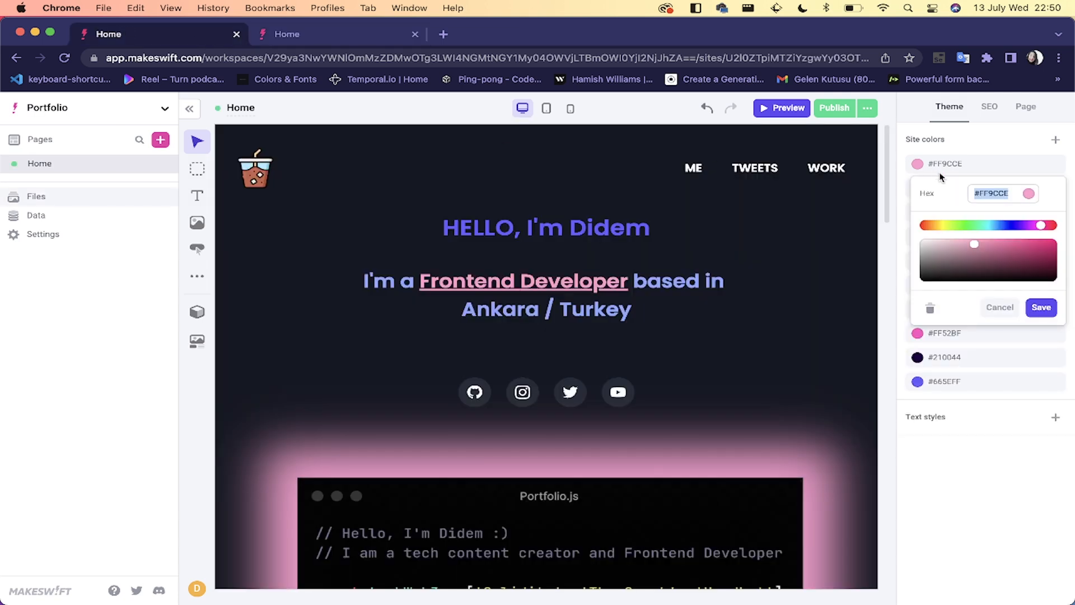
pyautogui.click(961, 549)
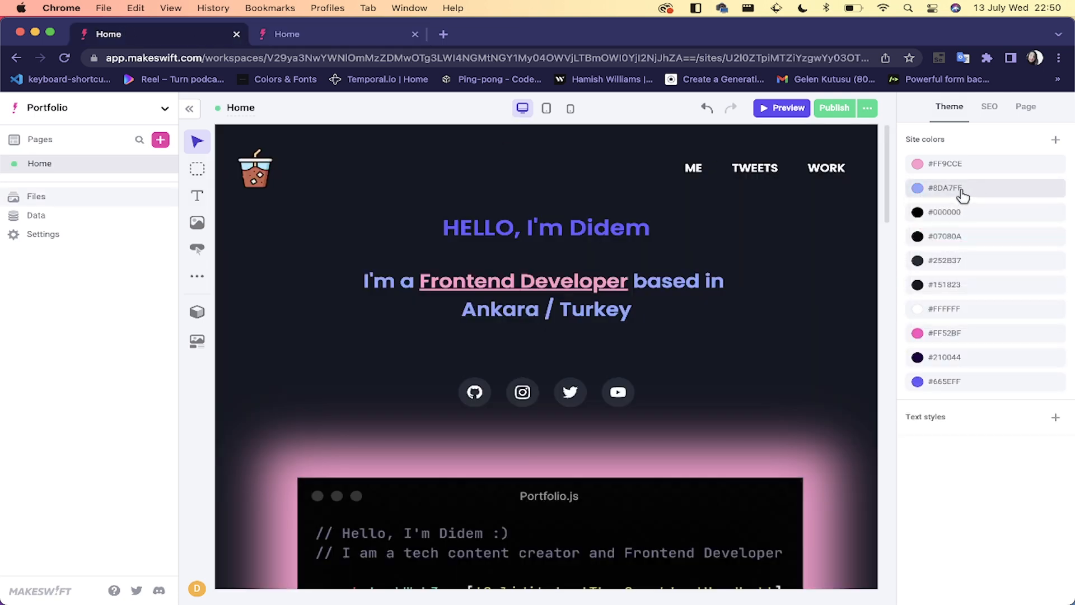
pyautogui.click(963, 195)
pyautogui.click(338, 28)
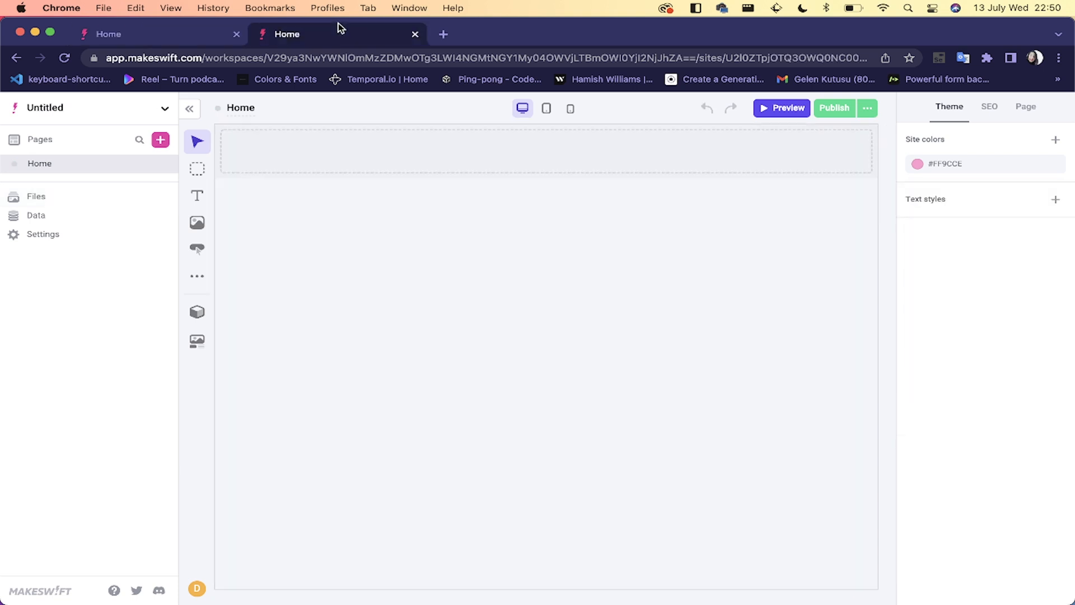
pyautogui.click(1055, 140)
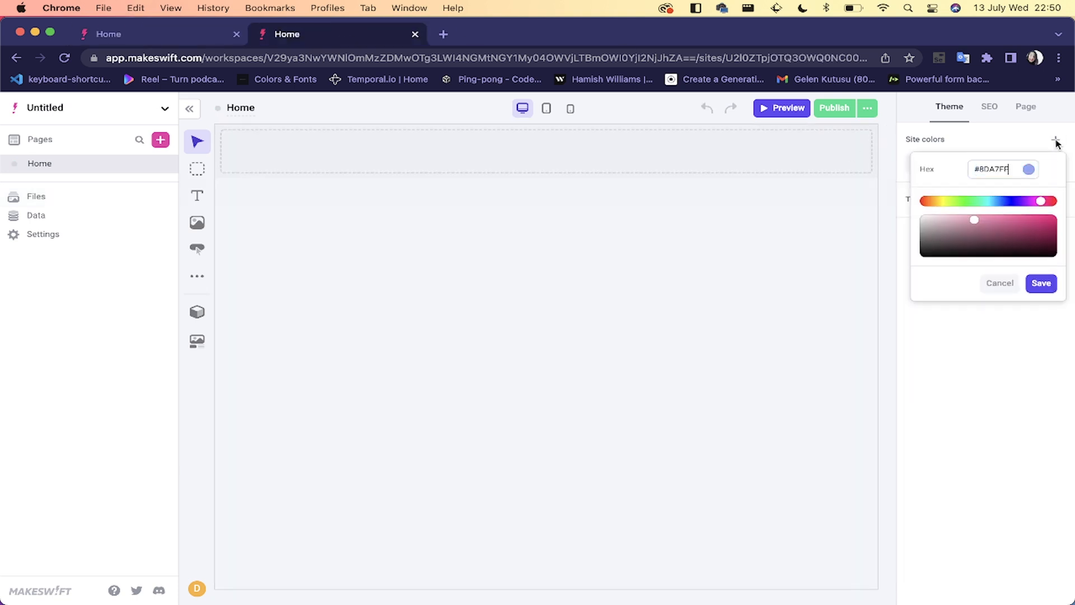
pyautogui.click(1041, 283)
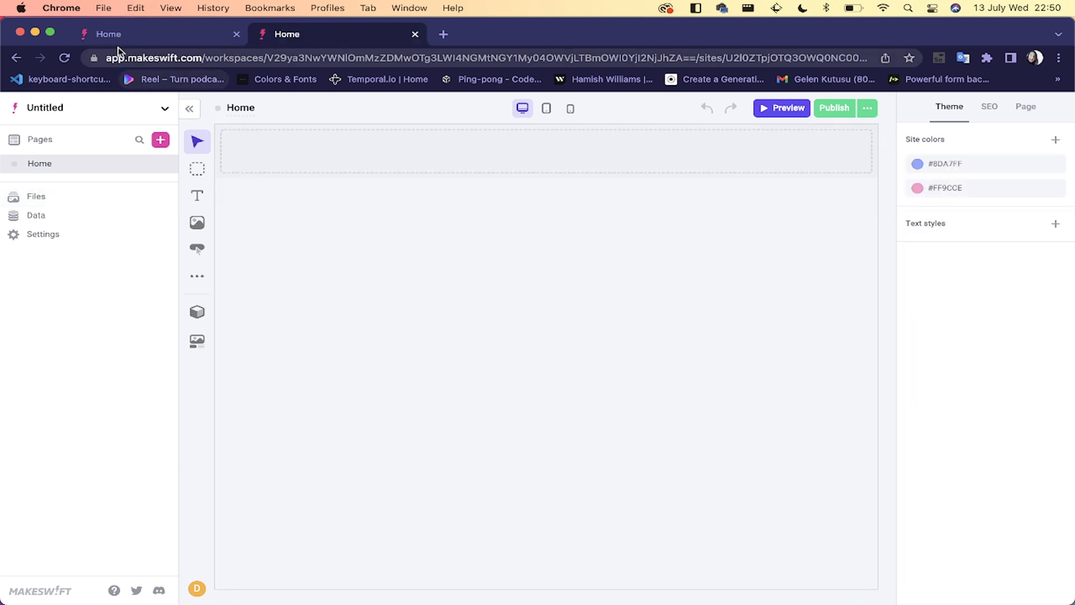
# Step: Copy the violet #665EFF from the Portfolio site's theme and add it to the new site's colors
pyautogui.click(143, 36)
pyautogui.click(1041, 331)
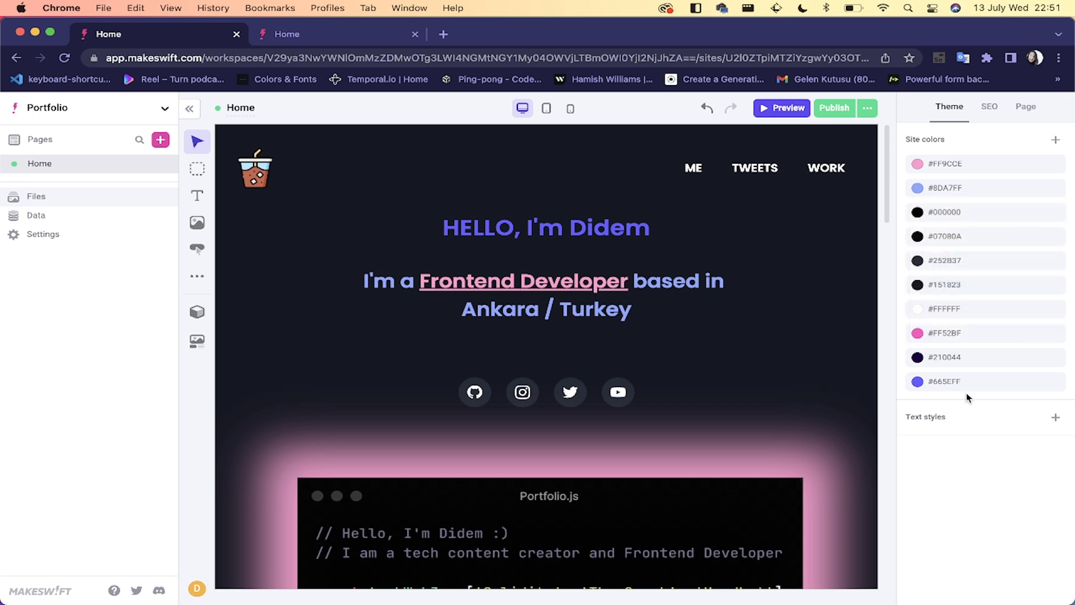
pyautogui.click(919, 382)
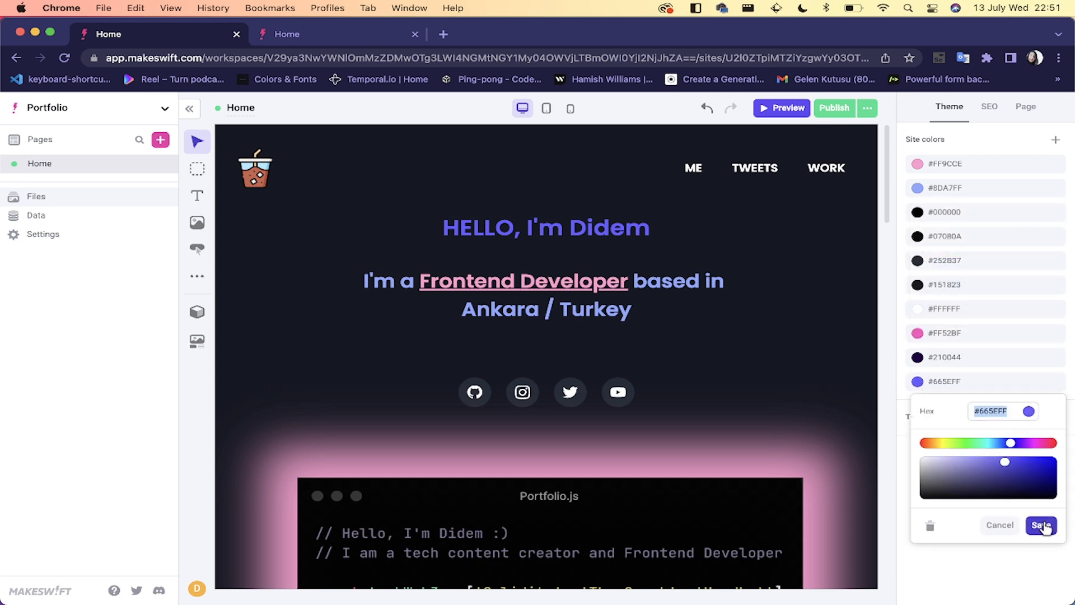
pyautogui.click(998, 572)
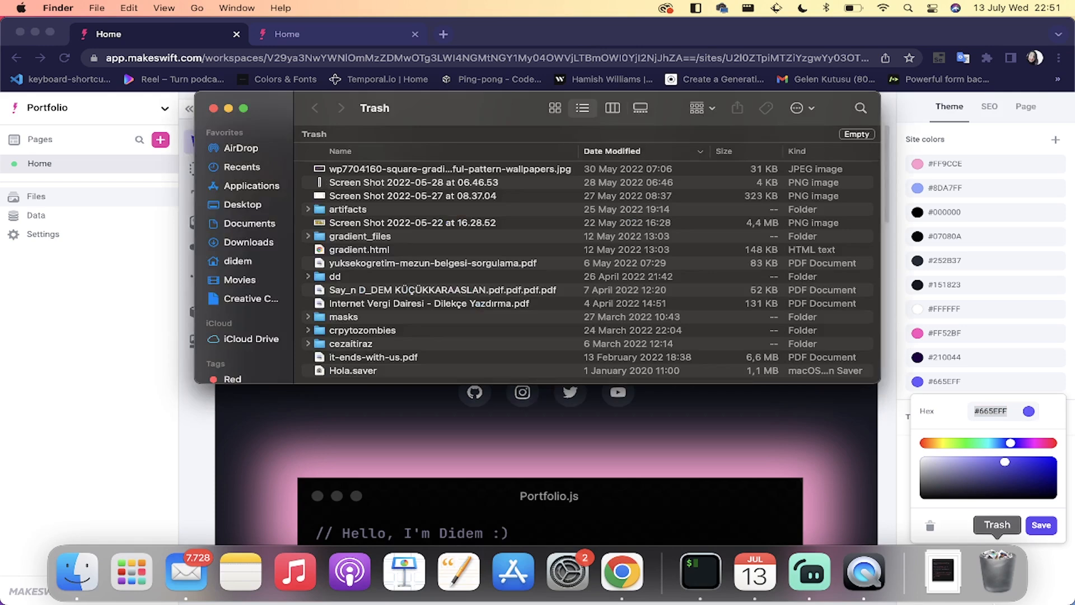
pyautogui.click(214, 108)
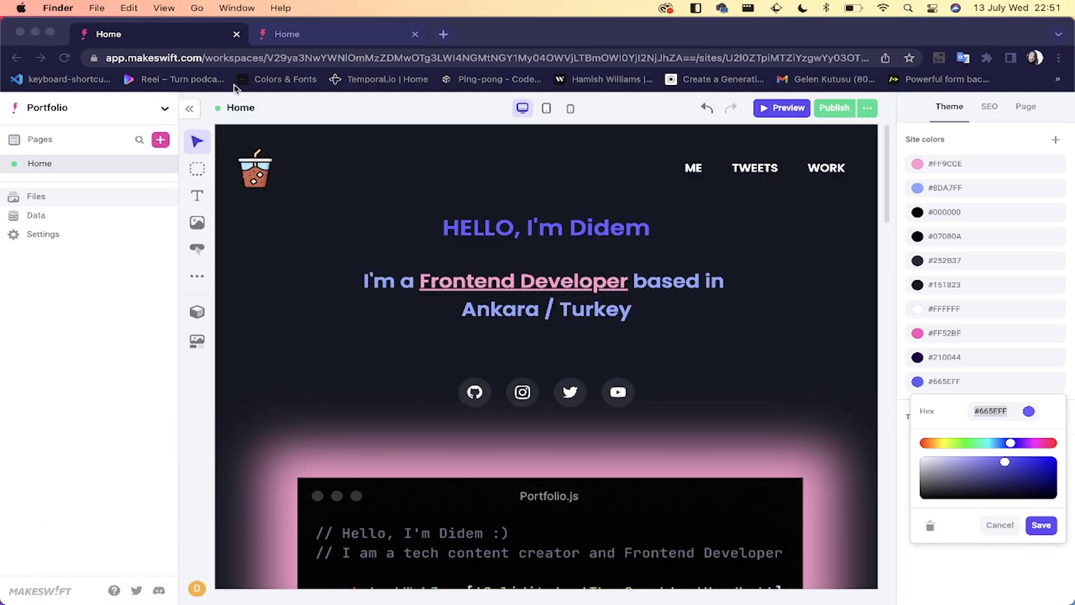
pyautogui.click(299, 26)
pyautogui.click(1050, 143)
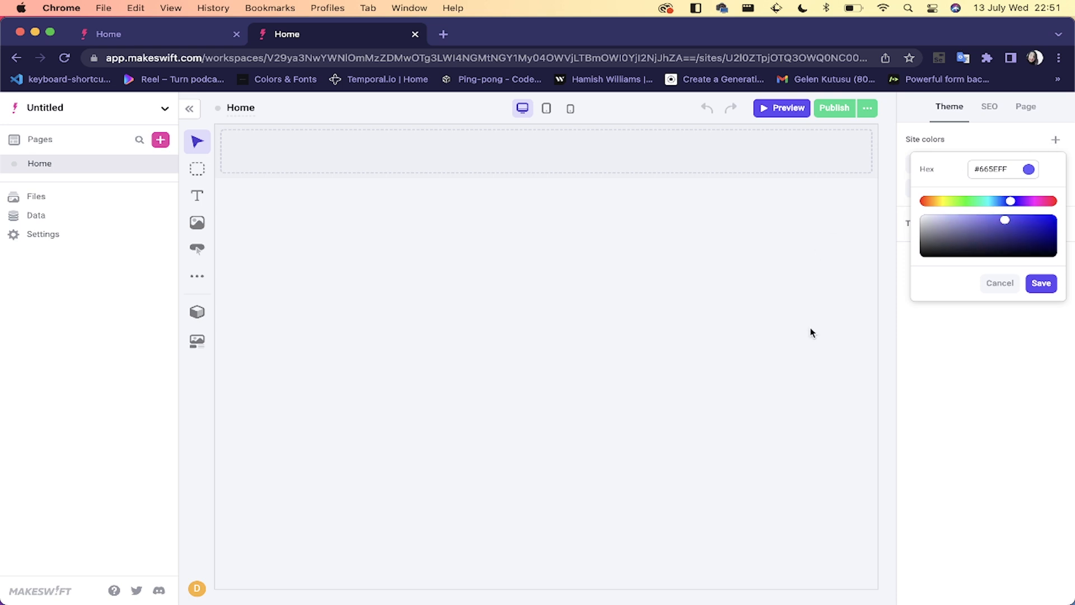
pyautogui.click(1071, 359)
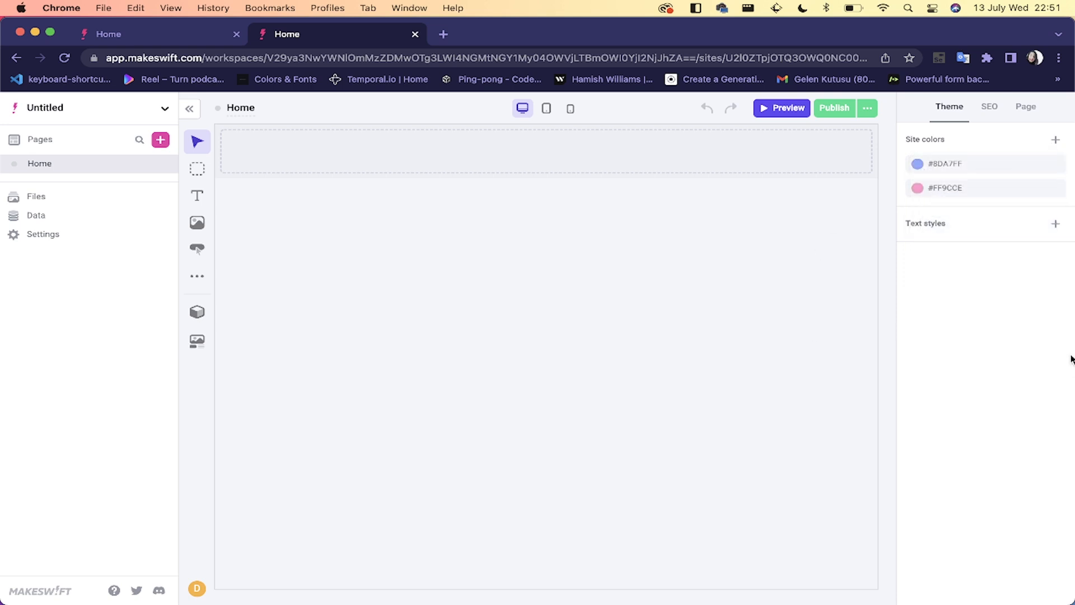
pyautogui.click(1056, 138)
pyautogui.click(1041, 283)
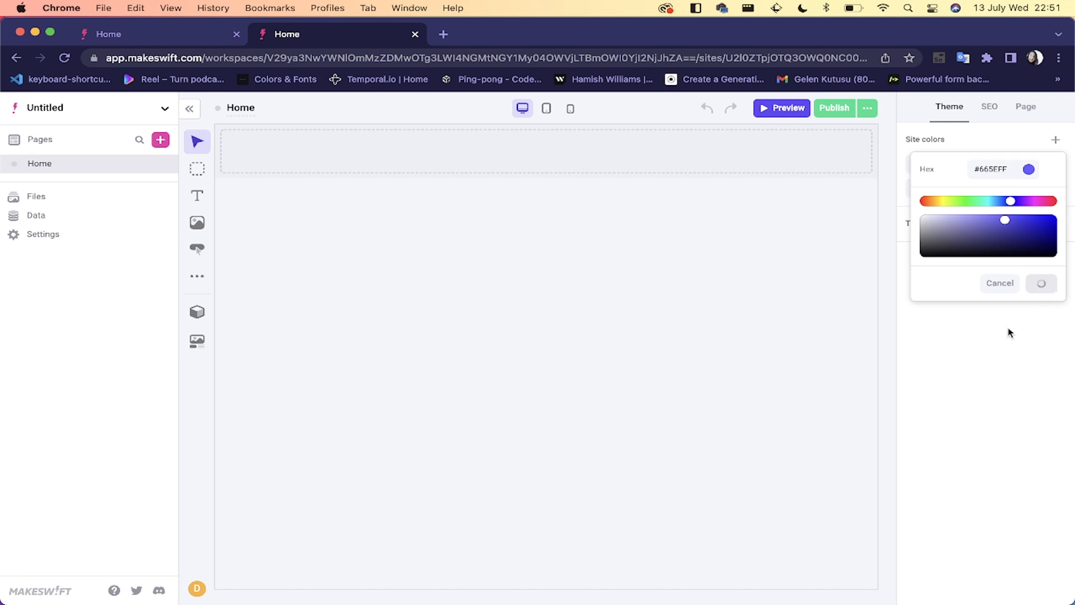
# Step: Copy the dark #151823 from the Portfolio site's theme and add it to the new site's colors
pyautogui.click(106, 37)
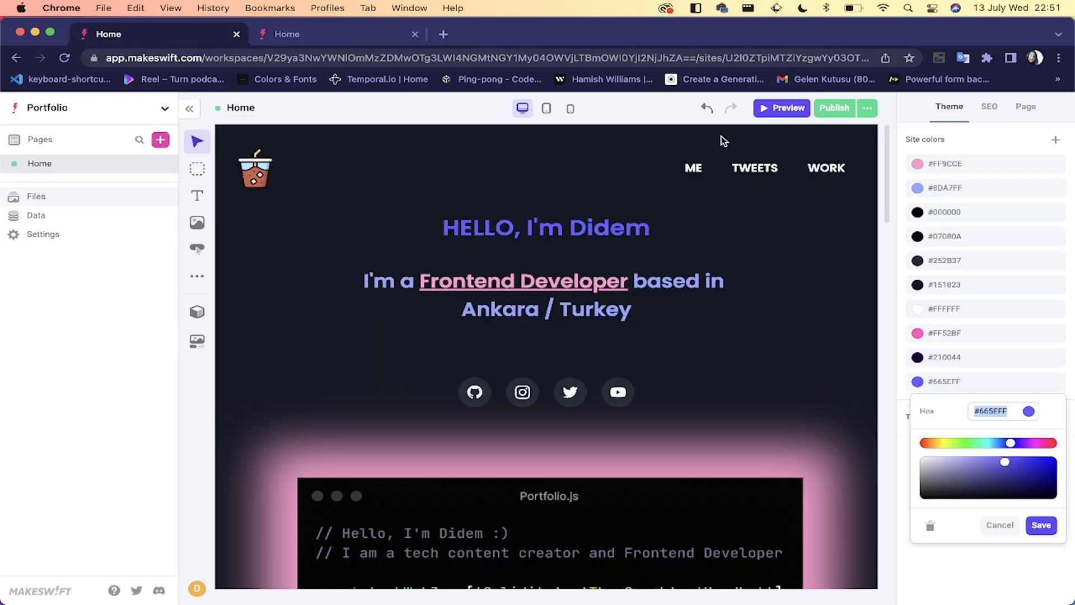
pyautogui.click(927, 284)
pyautogui.click(927, 284)
pyautogui.press('super+c')
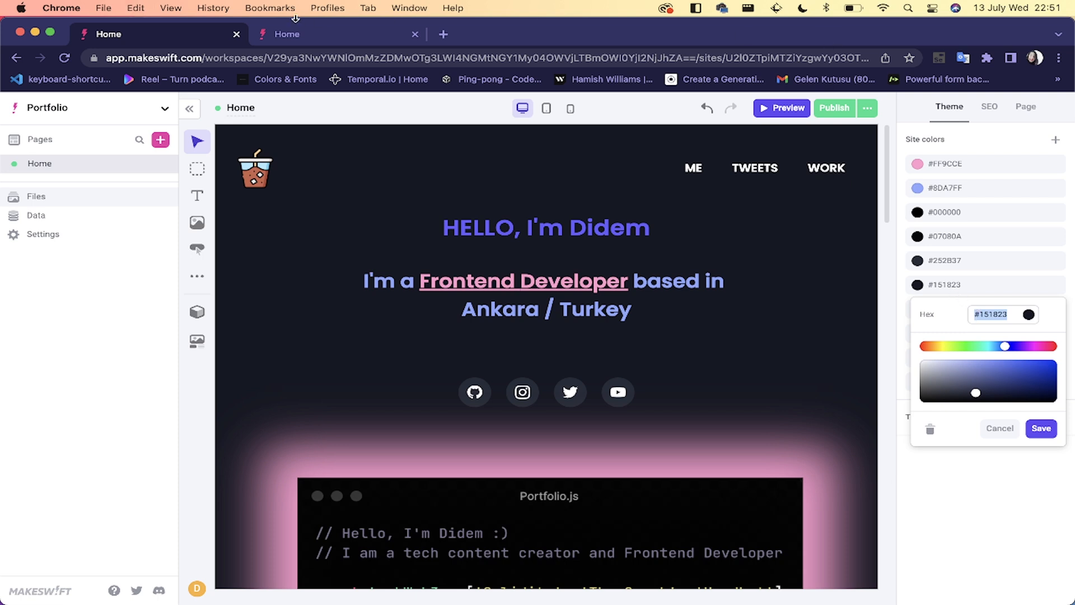
pyautogui.click(304, 40)
pyautogui.click(1056, 139)
pyautogui.press('super+v')
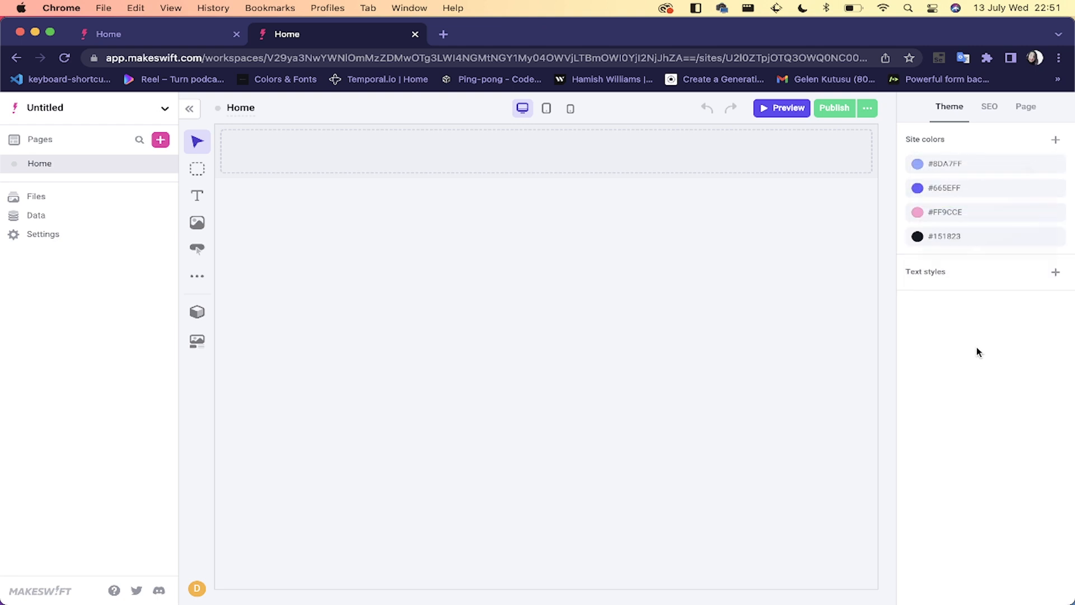
# Step: Add white #FFFFFF to the new site's colors
pyautogui.click(1055, 139)
pyautogui.write('#FFFFFF')
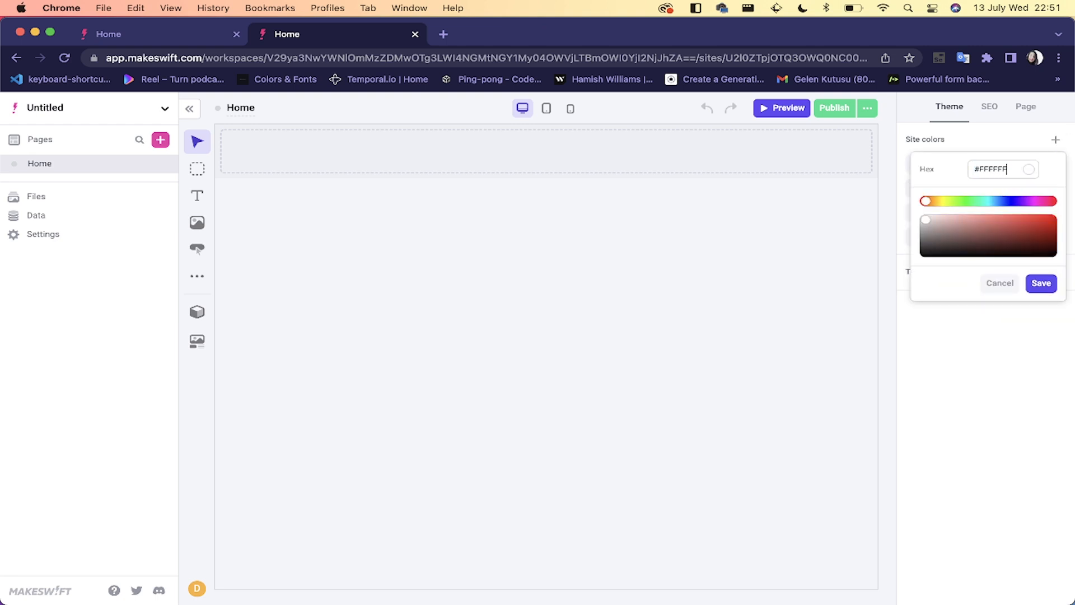
pyautogui.click(1052, 289)
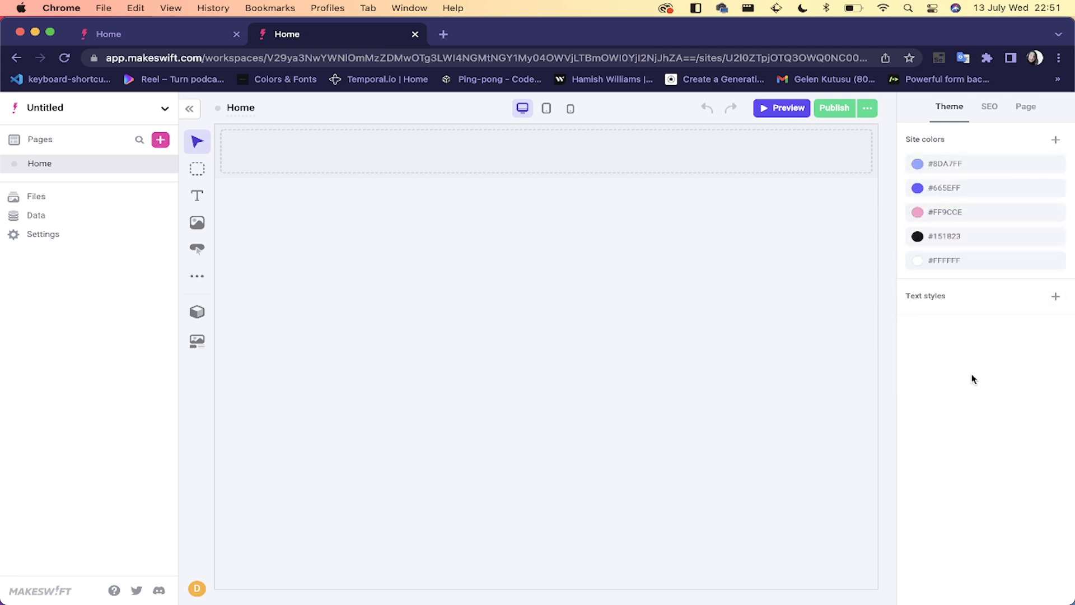
# Step: Copy the bright pink #FF52BF from the Portfolio site's theme and add it to the new site's colors
pyautogui.click(169, 34)
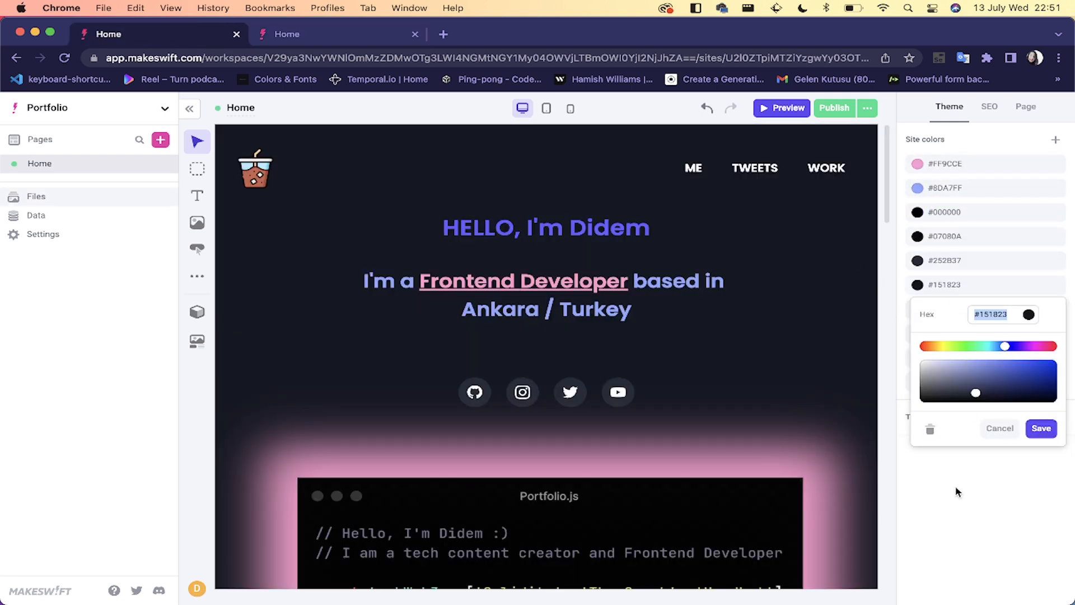
pyautogui.click(1008, 543)
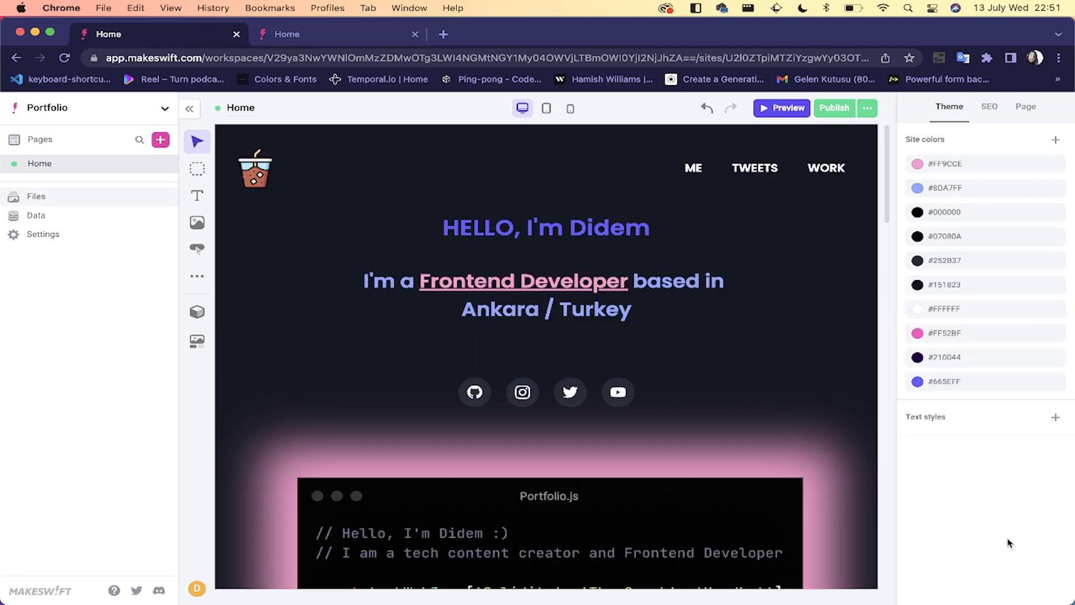
pyautogui.click(919, 334)
pyautogui.press('super+c')
pyautogui.click(1039, 574)
pyautogui.click(305, 37)
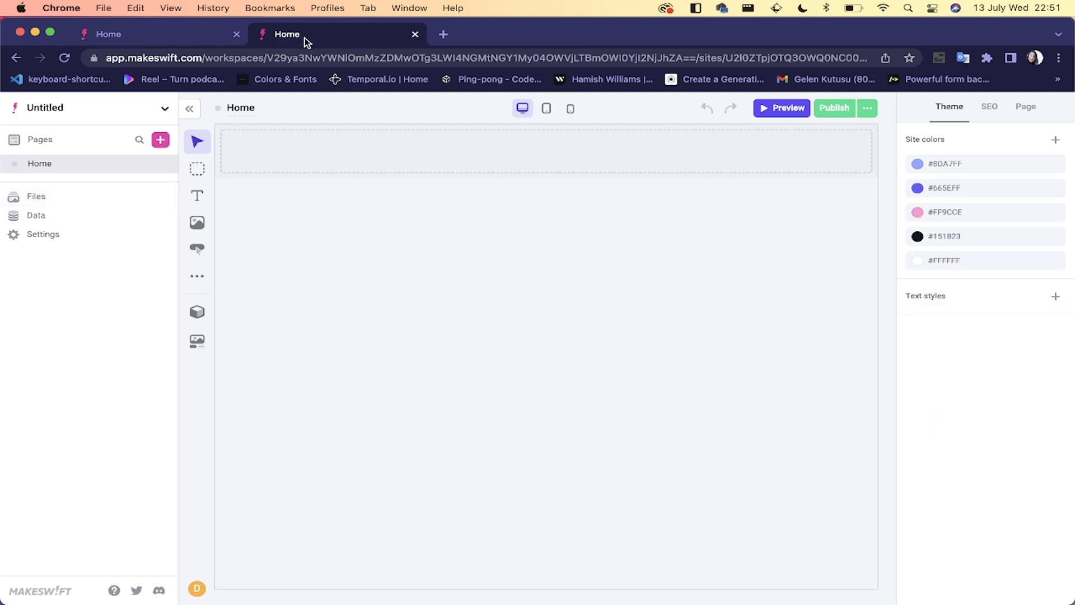
pyautogui.click(1057, 141)
pyautogui.press('super+v')
pyautogui.click(1044, 290)
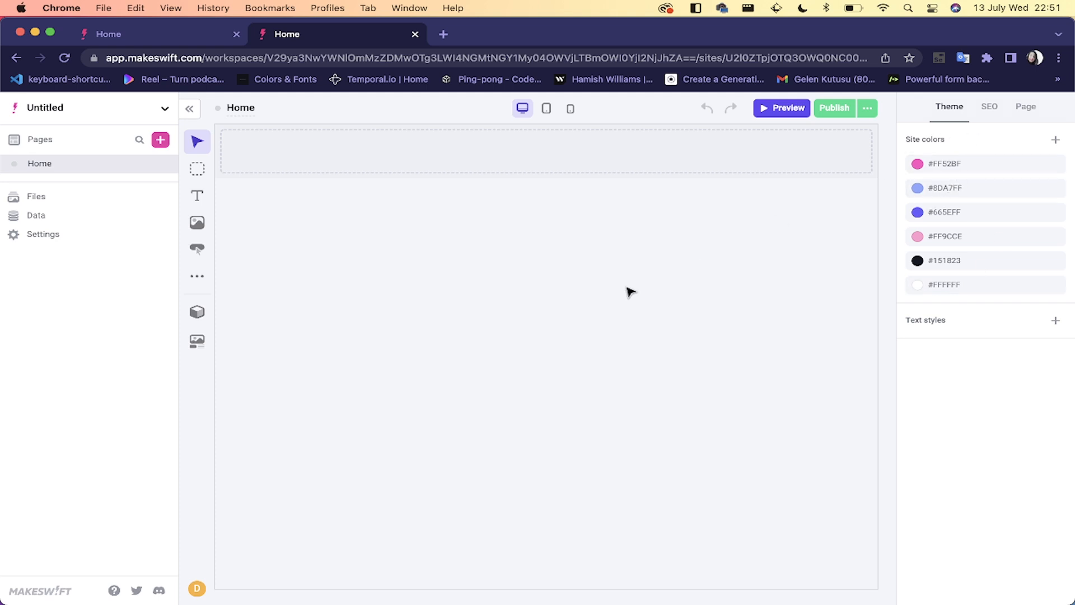
# Step: Check the Portfolio site's Home page for reference and place a Box in the new site's empty Home page
pyautogui.click(140, 34)
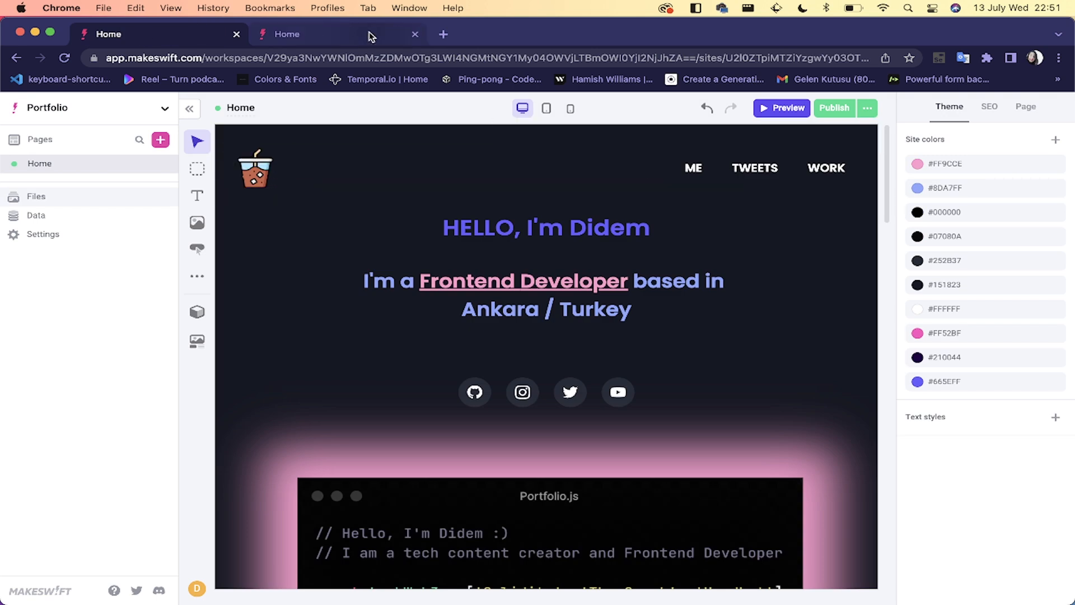
pyautogui.click(324, 38)
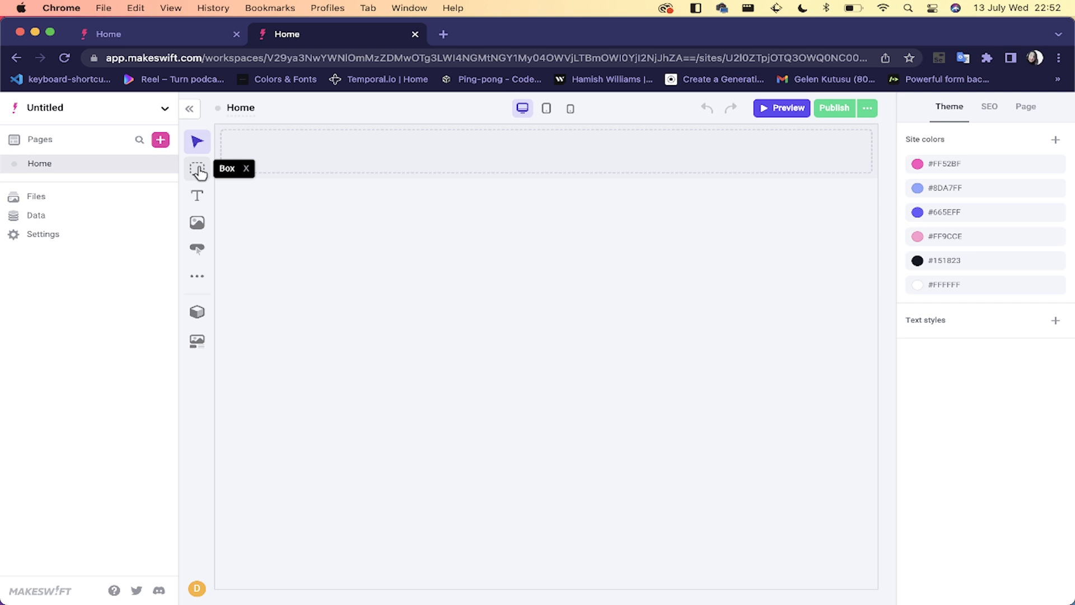
pyautogui.moveTo(200, 173); pyautogui.dragTo(287, 171)
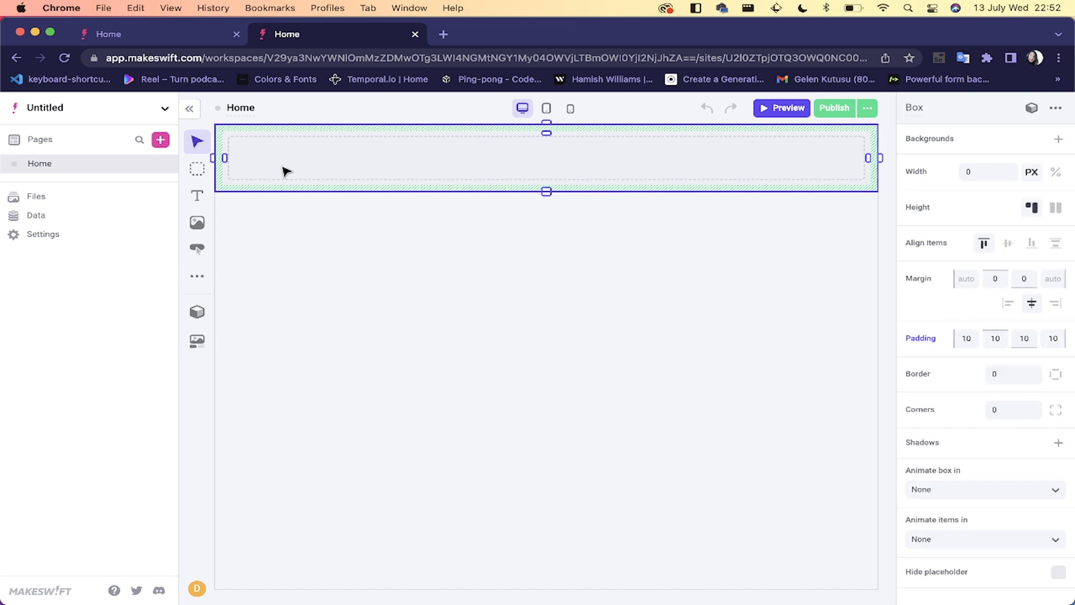
# Step: Give the Box on the empty Home page the ID navigation
pyautogui.click(303, 235)
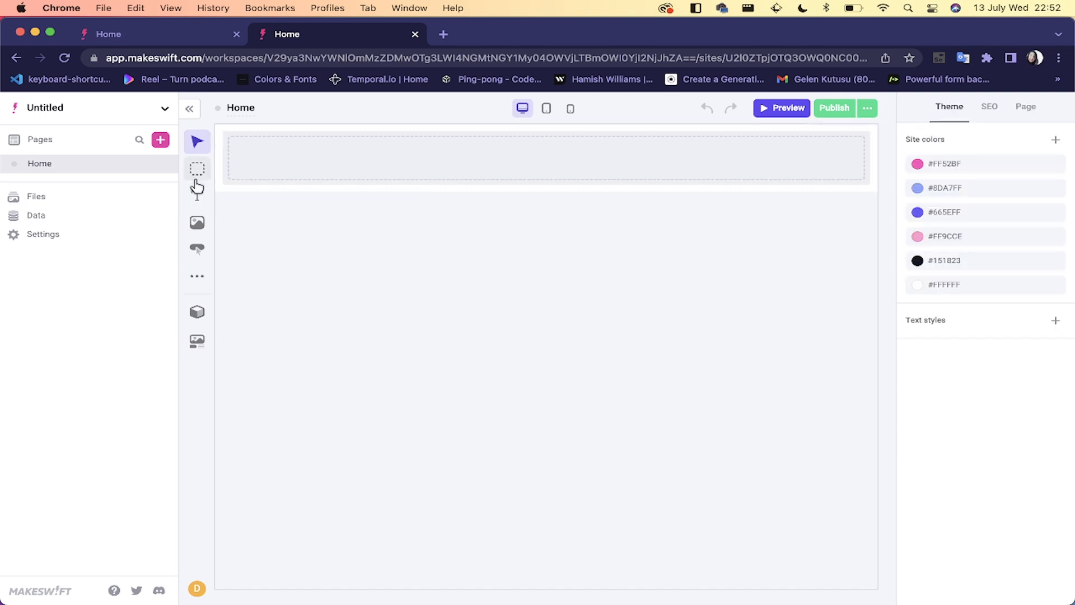
pyautogui.moveTo(200, 175); pyautogui.dragTo(225, 160)
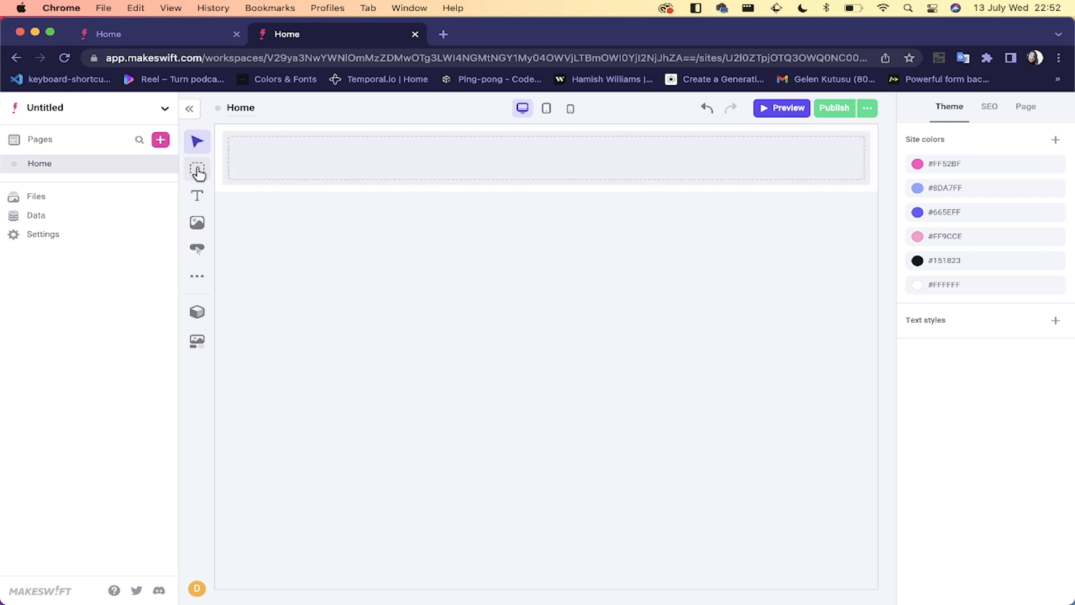
pyautogui.click(269, 159)
pyautogui.click(914, 109)
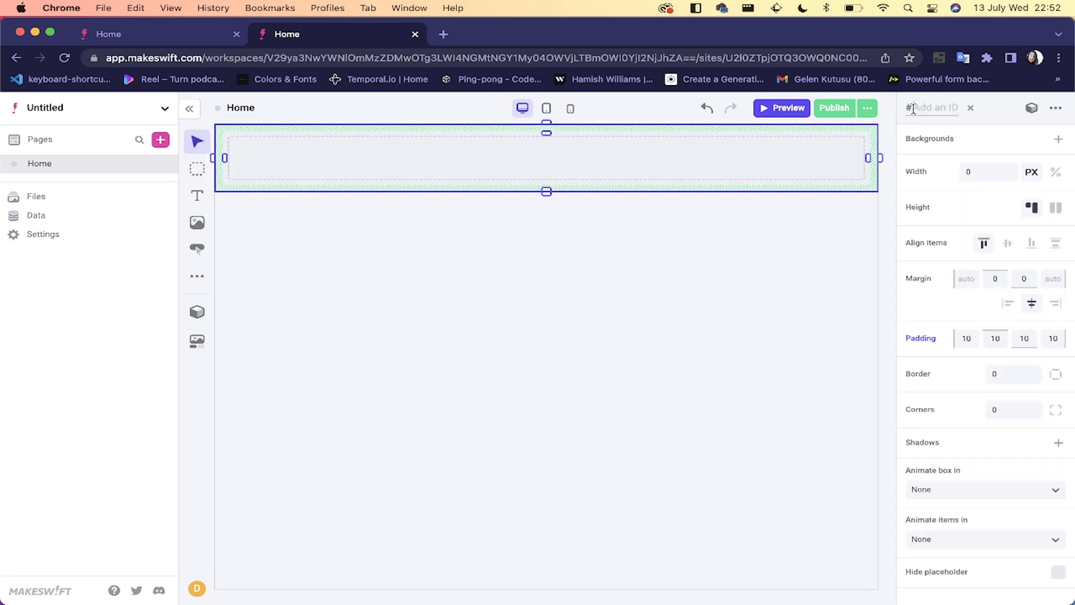
pyautogui.write('navigation')
pyautogui.click(813, 259)
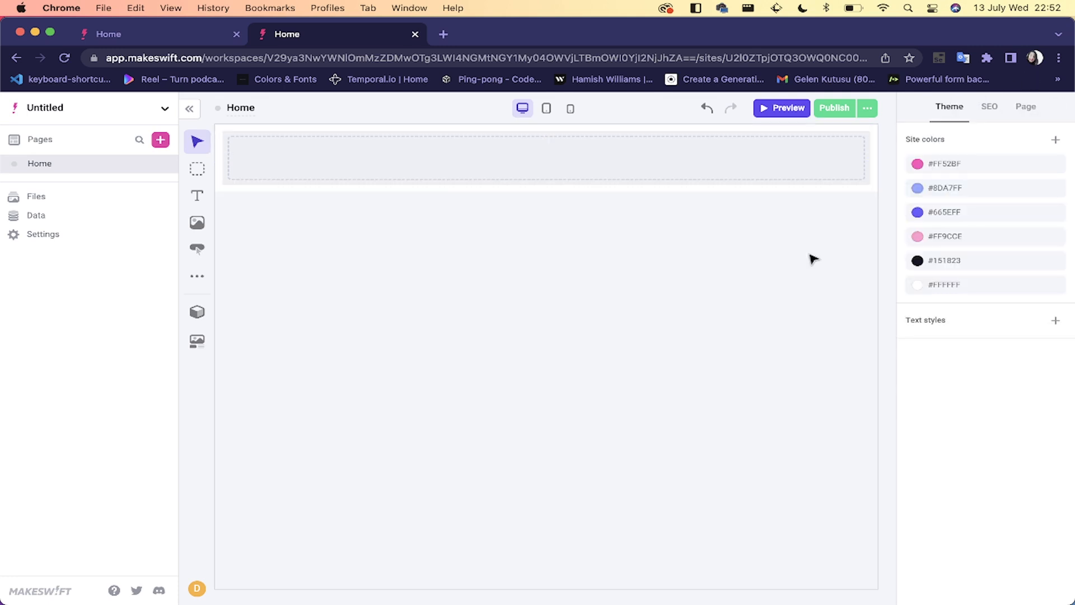
# Step: Nest a second Box inside the navigation box and give it the ID navigation-menu
pyautogui.click(197, 169)
pyautogui.click(345, 168)
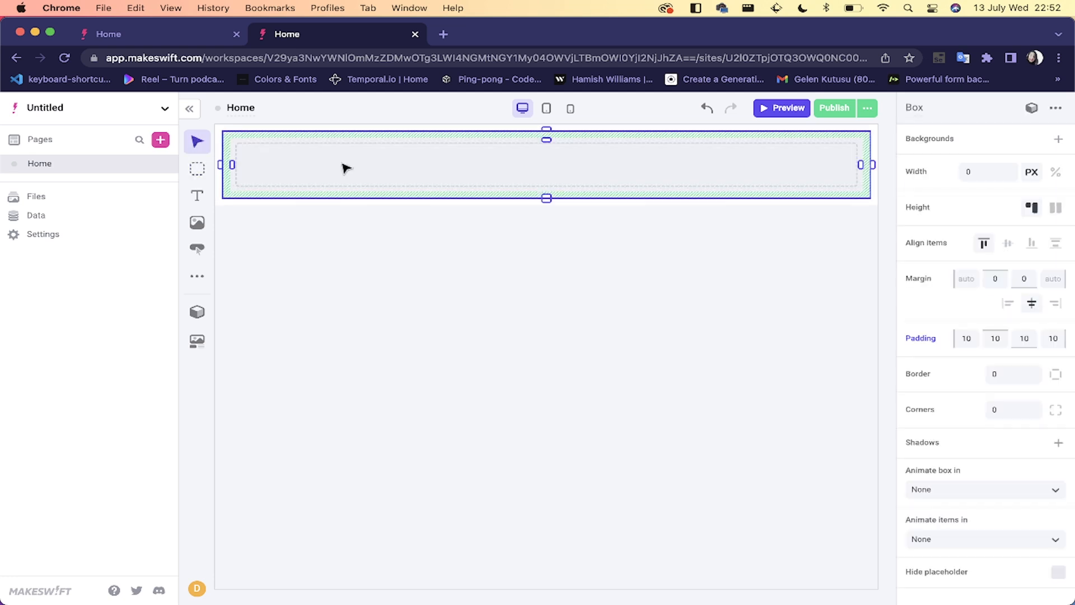
pyautogui.click(919, 110)
pyautogui.write('navigation-menu')
pyautogui.click(679, 291)
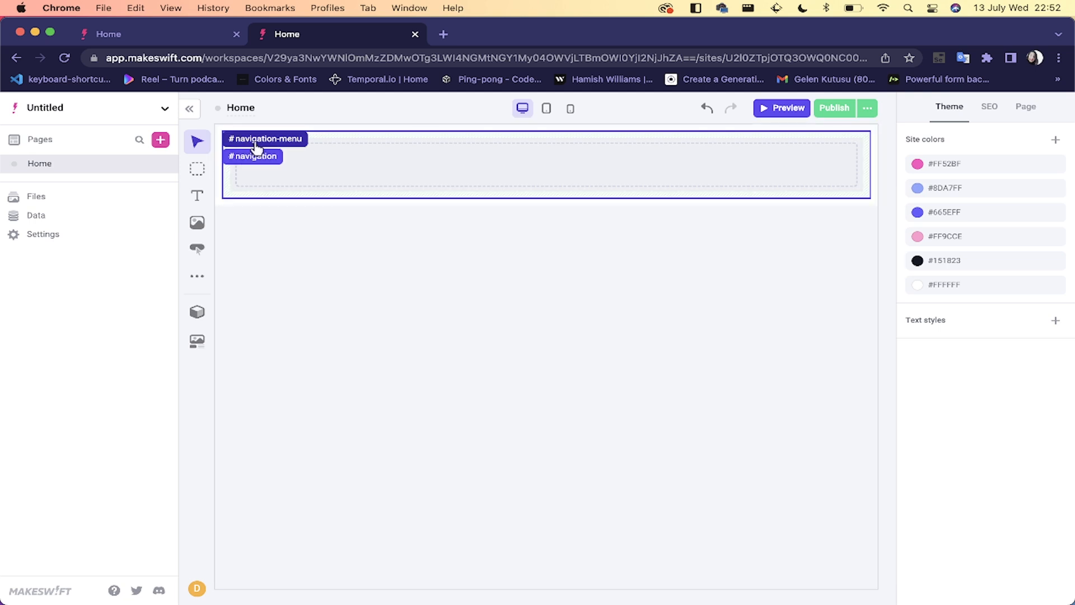
# Step: Narrow the navigation-menu box evenly from both sides within the navigation box
pyautogui.click(292, 142)
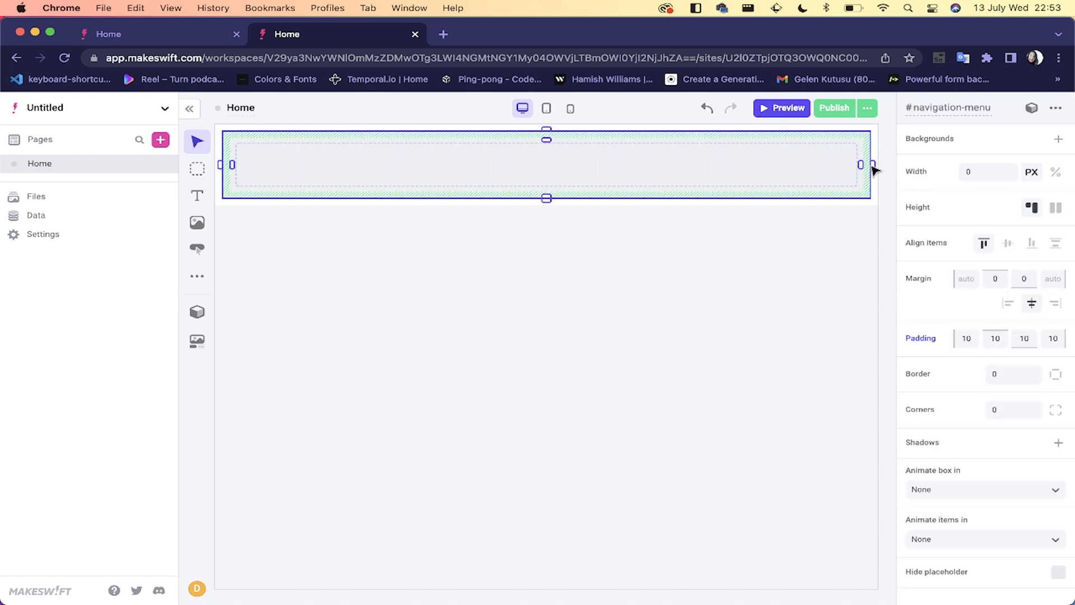
pyautogui.click(815, 268)
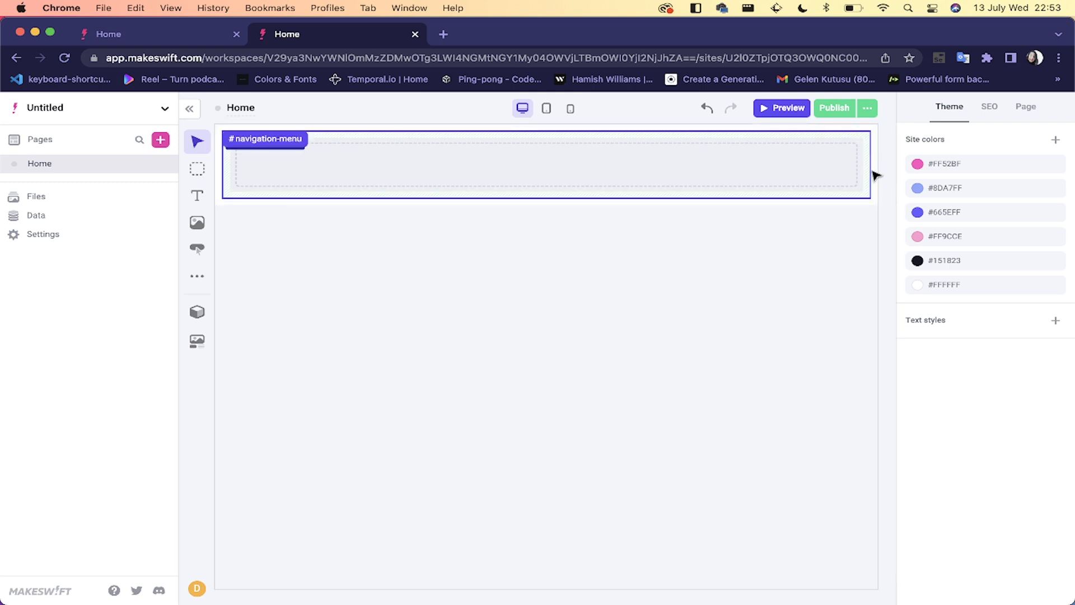
pyautogui.click(876, 176)
pyautogui.moveTo(878, 165); pyautogui.dragTo(845, 169)
pyautogui.click(753, 334)
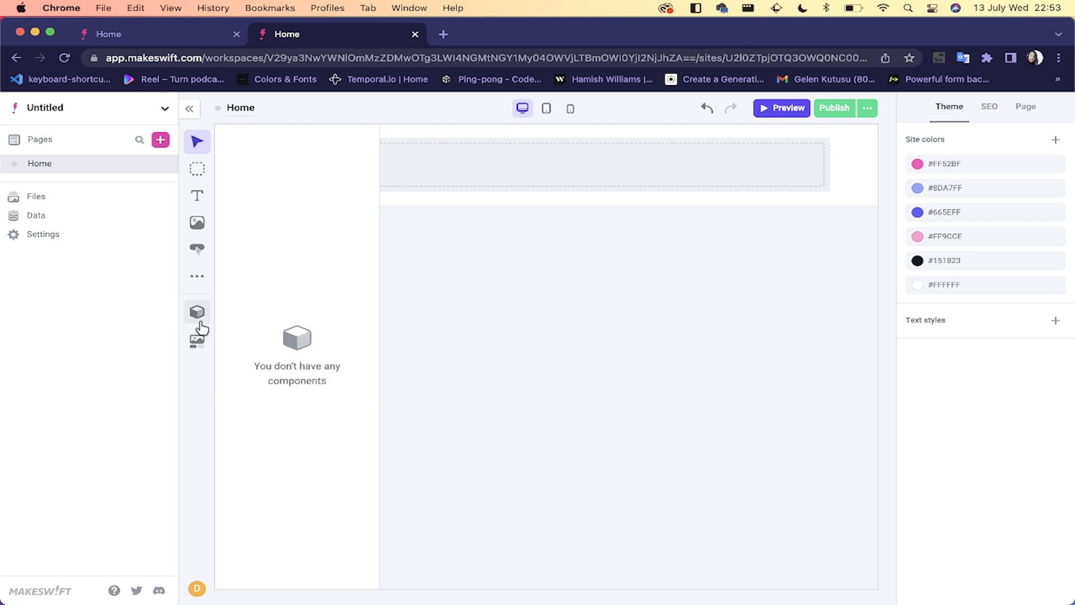
pyautogui.moveTo(203, 285)
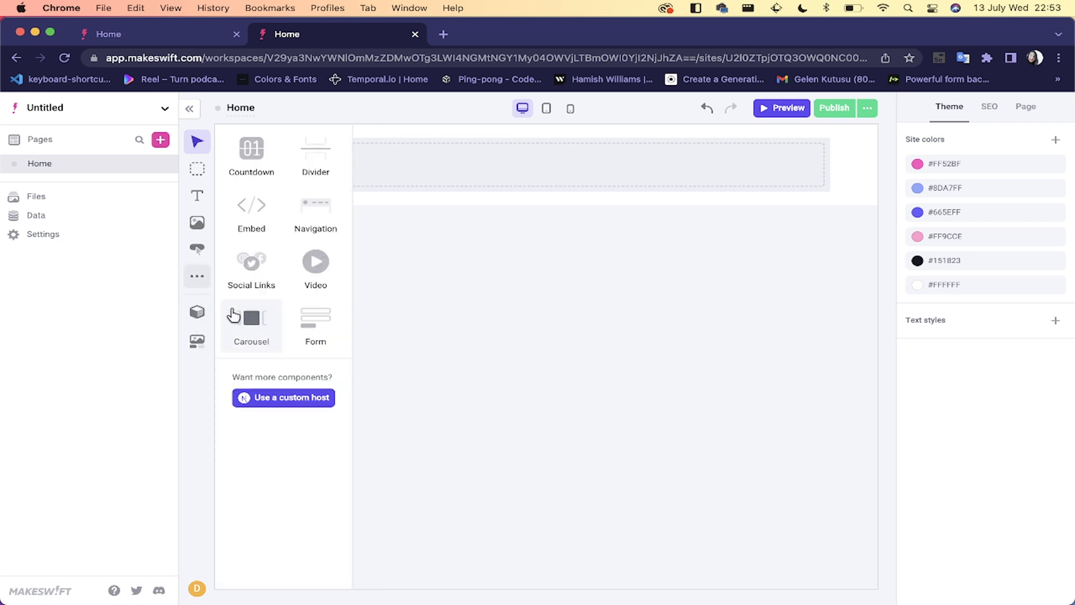
pyautogui.moveTo(238, 317); pyautogui.dragTo(549, 160)
pyautogui.moveTo(192, 277)
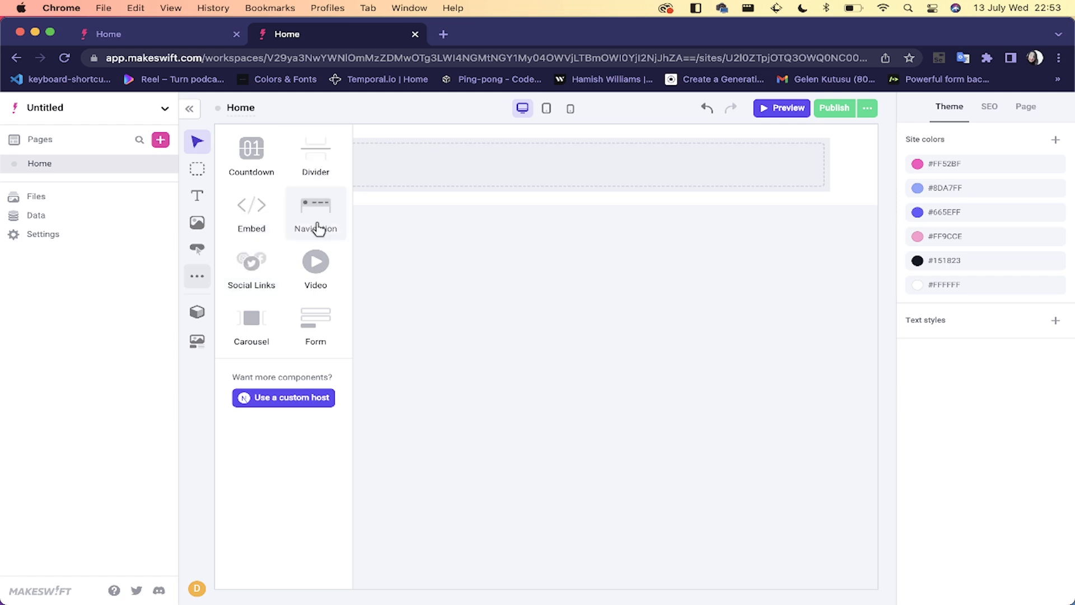
# Step: Place the prebuilt black navigation bar section with a logo and four links inside the navigation-menu box
pyautogui.click(199, 342)
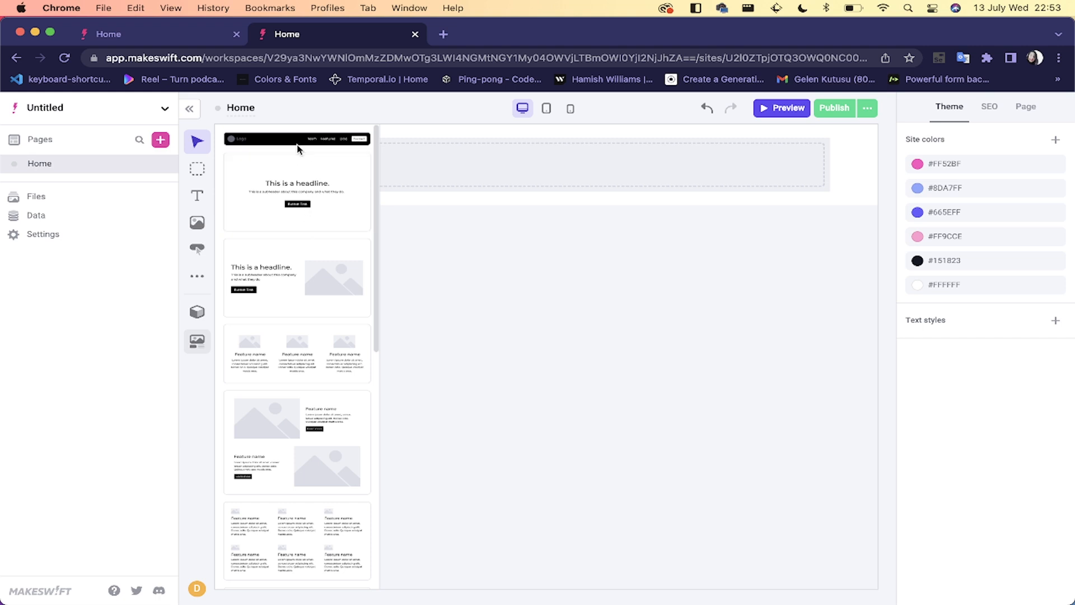
pyautogui.scroll(-10, 291, 238)
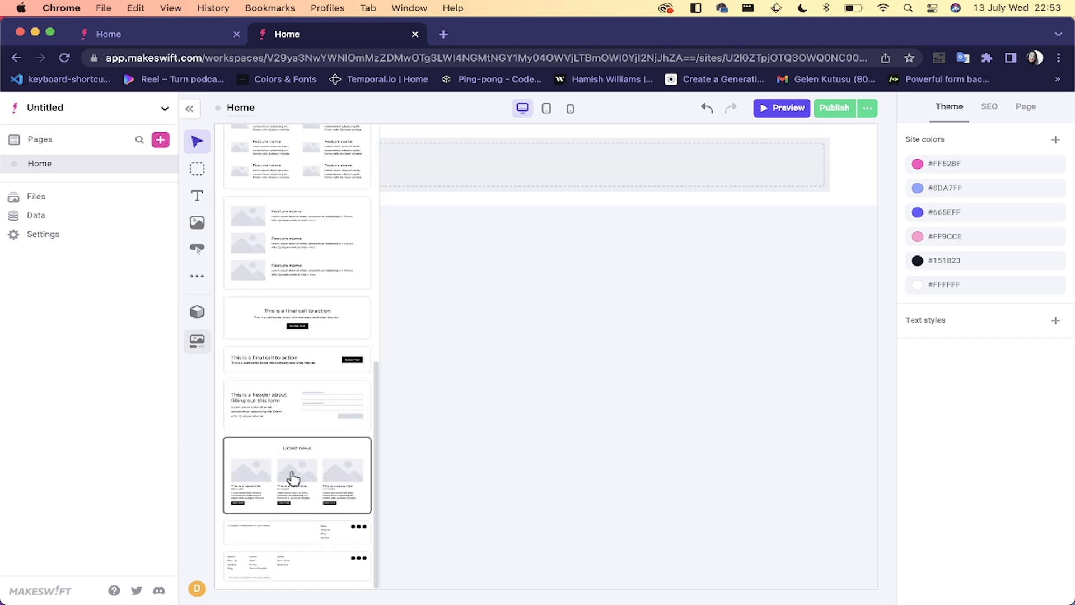
pyautogui.scroll(10, 292, 470)
pyautogui.moveTo(317, 146); pyautogui.dragTo(437, 160)
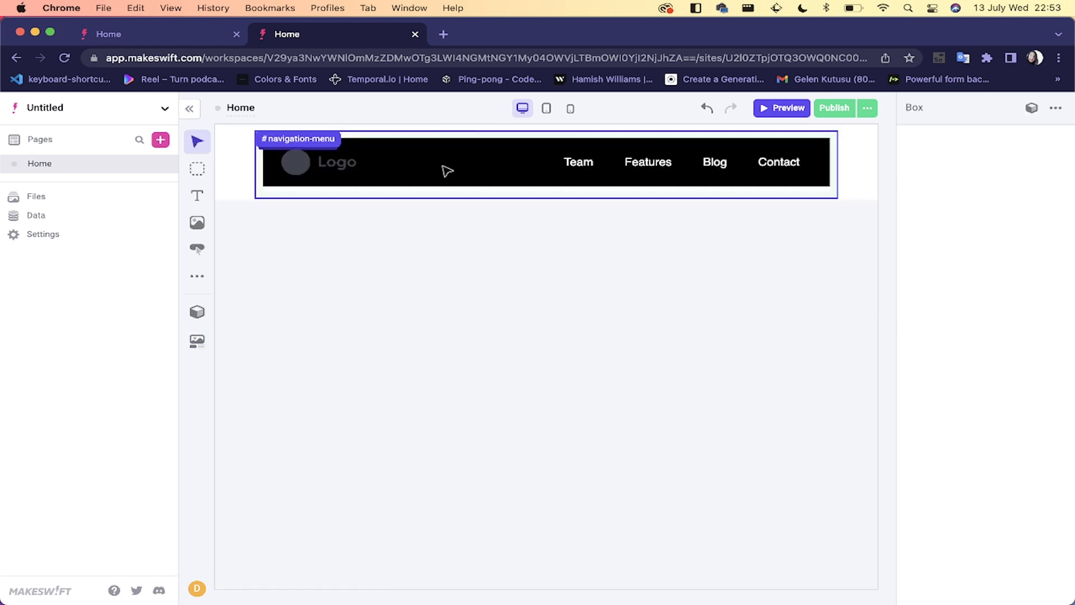
pyautogui.click(372, 356)
# Step: Upload logo.webp from the Desktop to the site files and use it as the navigation's logo
pyautogui.click(372, 171)
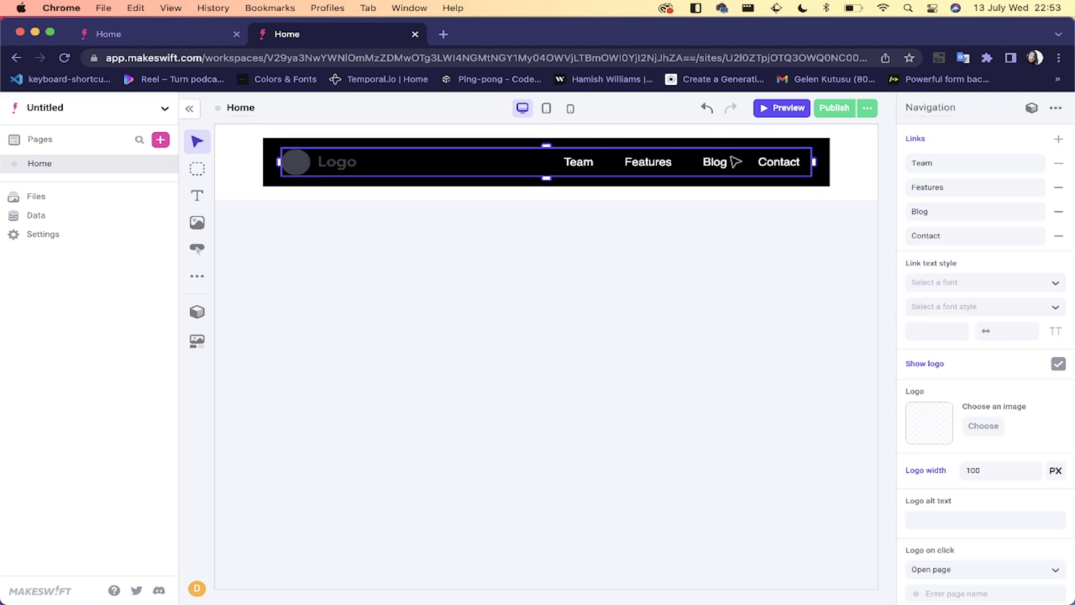
pyautogui.scroll(-2, 974, 364)
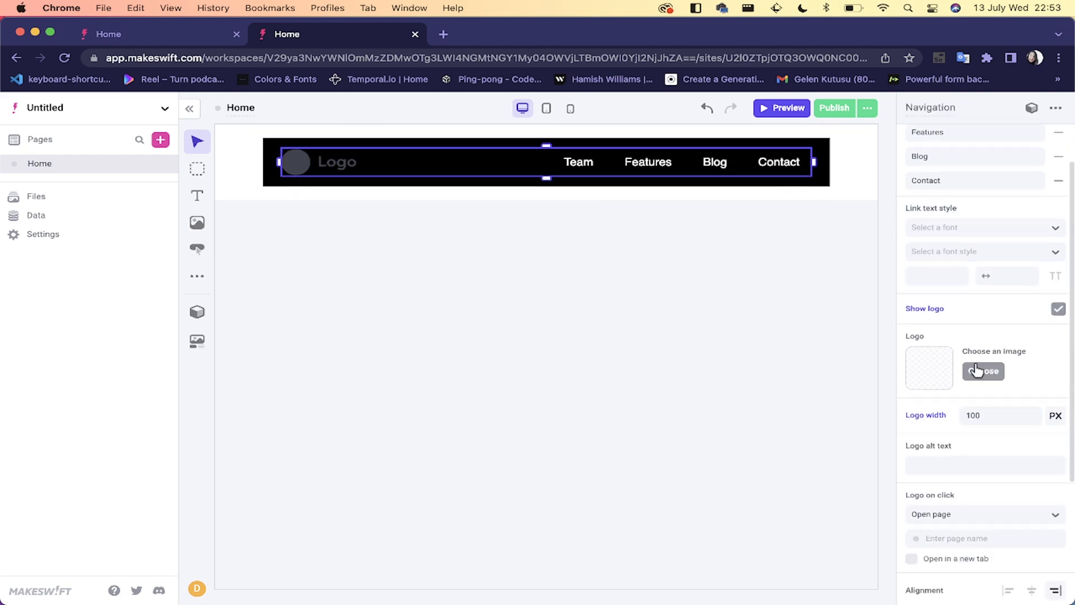
pyautogui.click(983, 371)
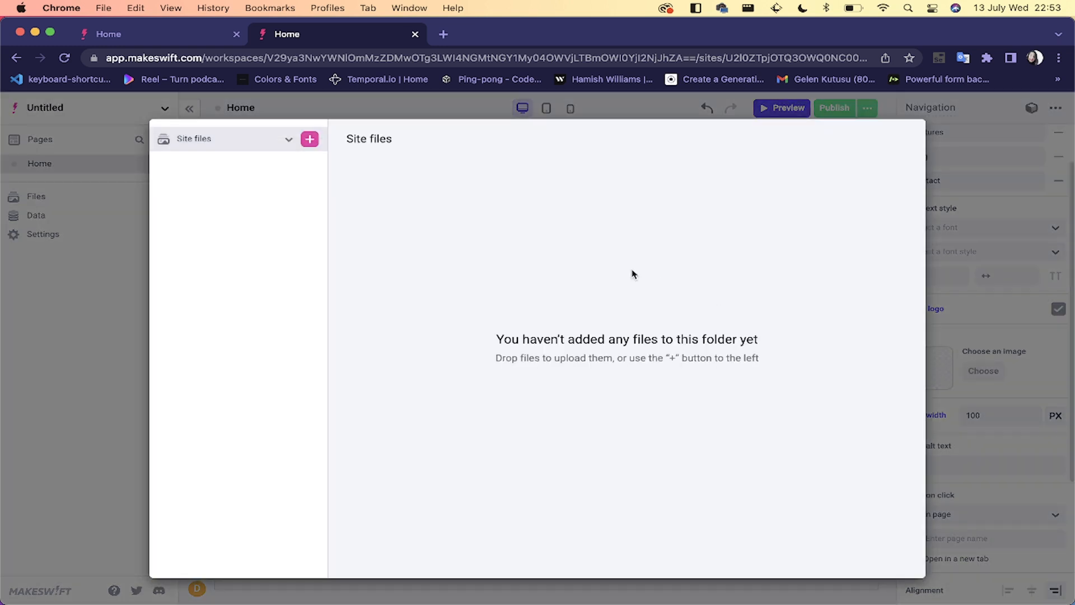
pyautogui.click(308, 143)
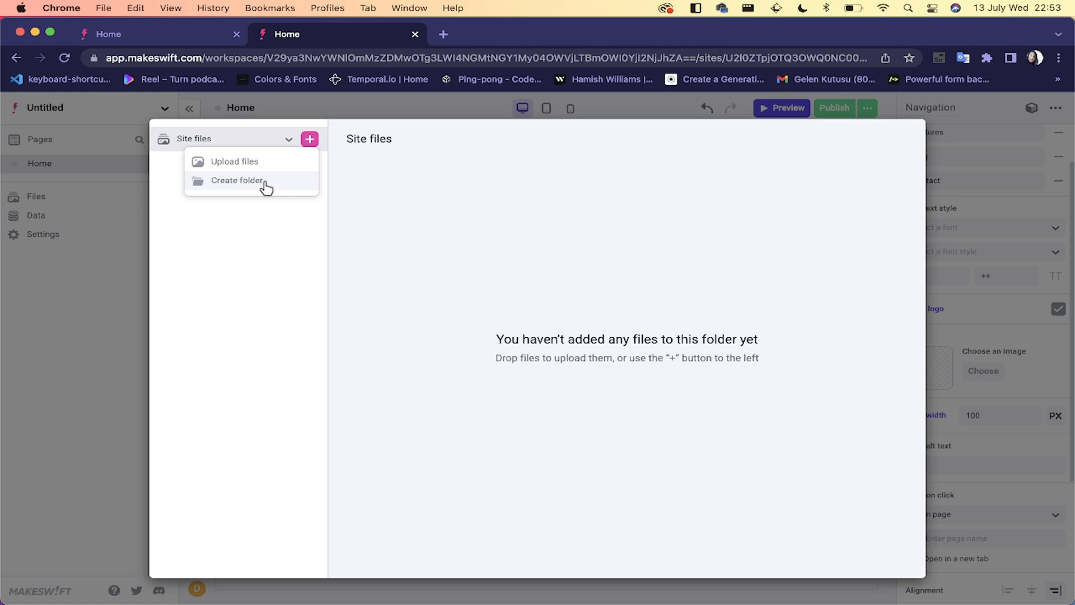
pyautogui.click(241, 168)
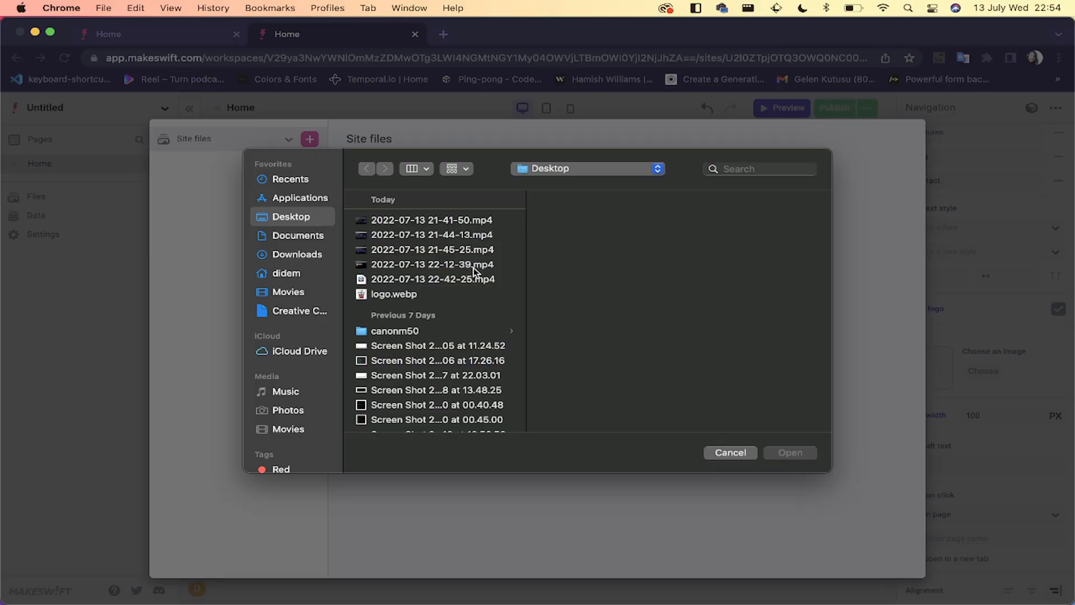
pyautogui.click(405, 294)
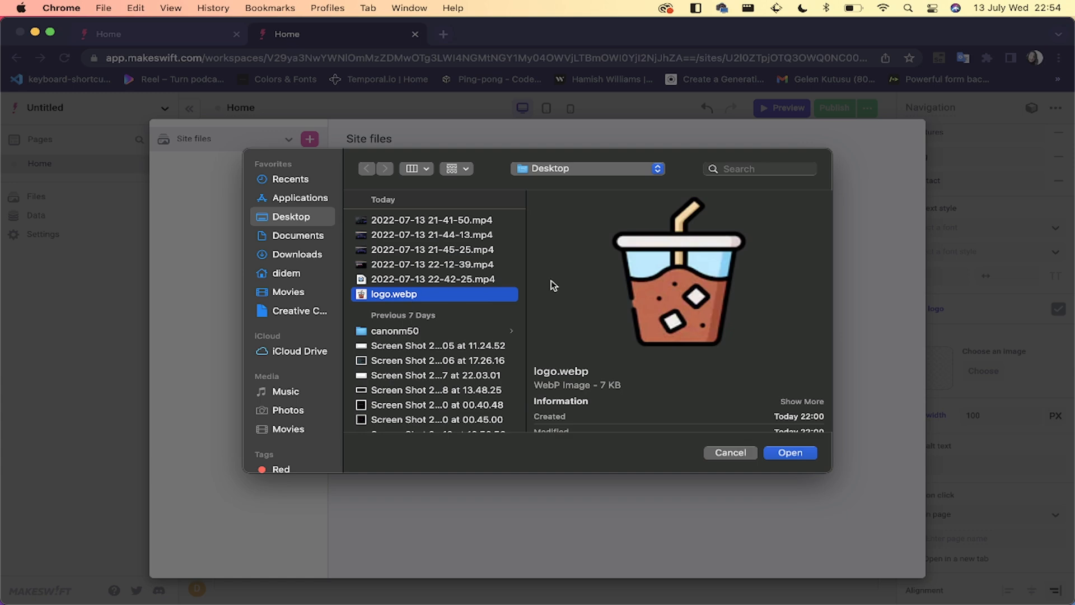
pyautogui.click(792, 453)
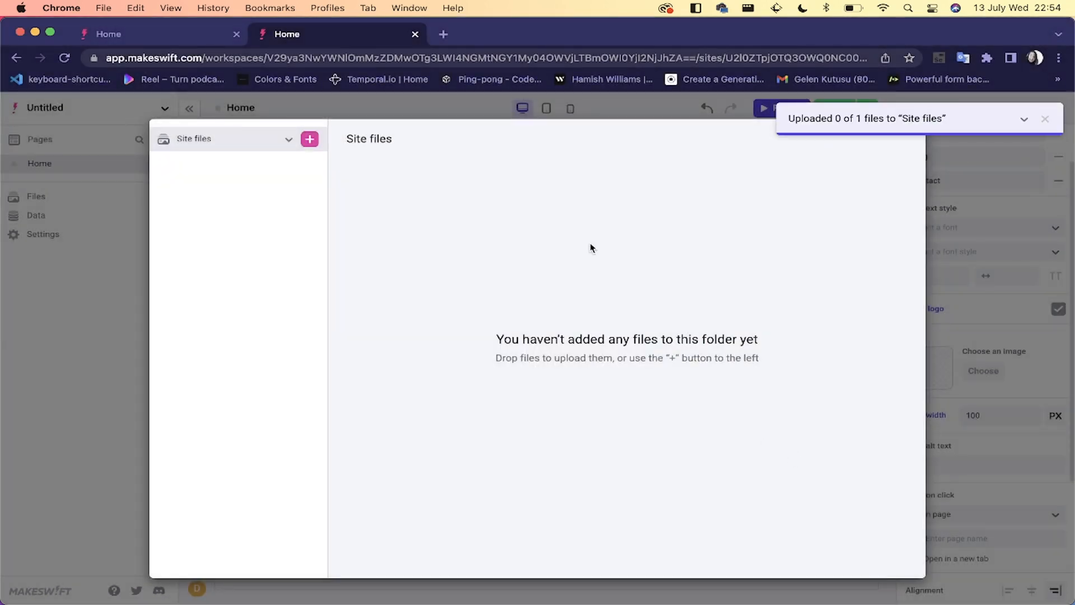
pyautogui.click(414, 208)
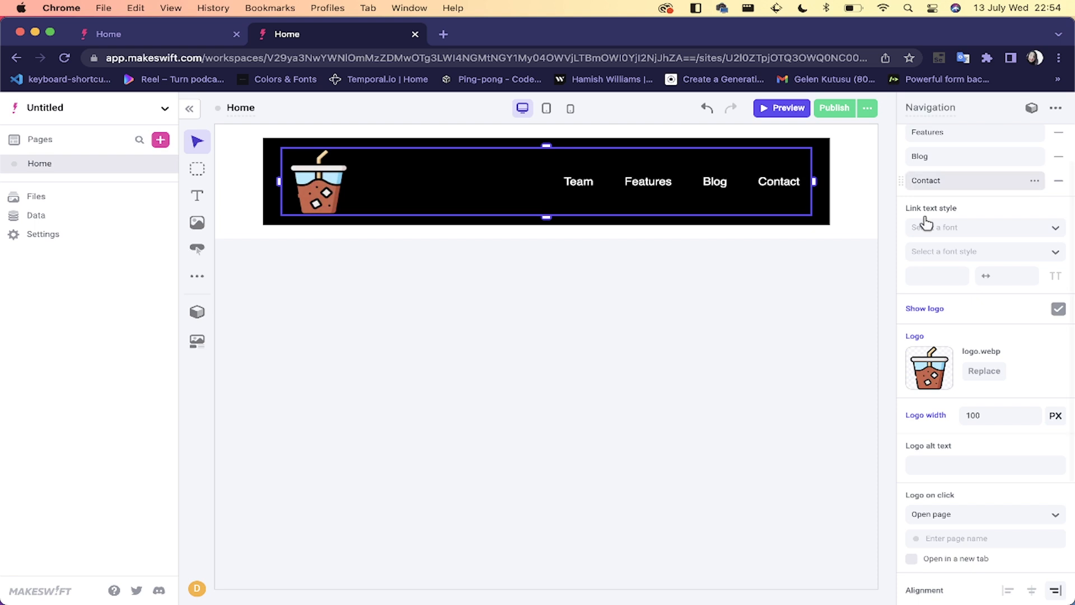
# Step: Set the navigation's logo width to 55 px
pyautogui.scroll(2, 971, 238)
pyautogui.click(975, 470)
pyautogui.write('55')
pyautogui.press('Return')
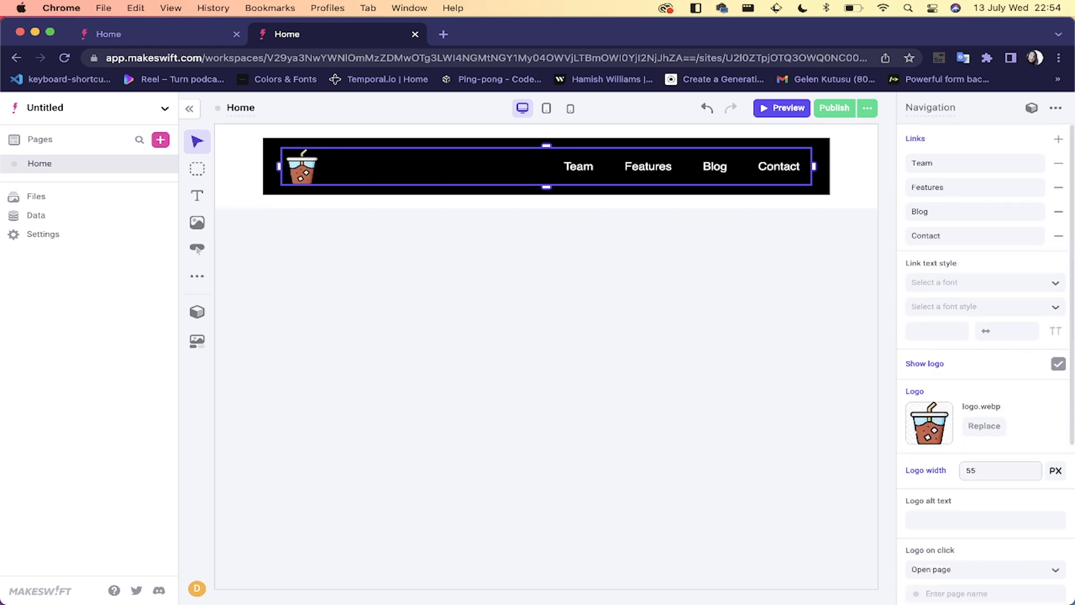
pyautogui.click(484, 385)
# Step: Check the logo width in the Portfolio site's navigation and set the new site's logo width to 60 px
pyautogui.click(180, 36)
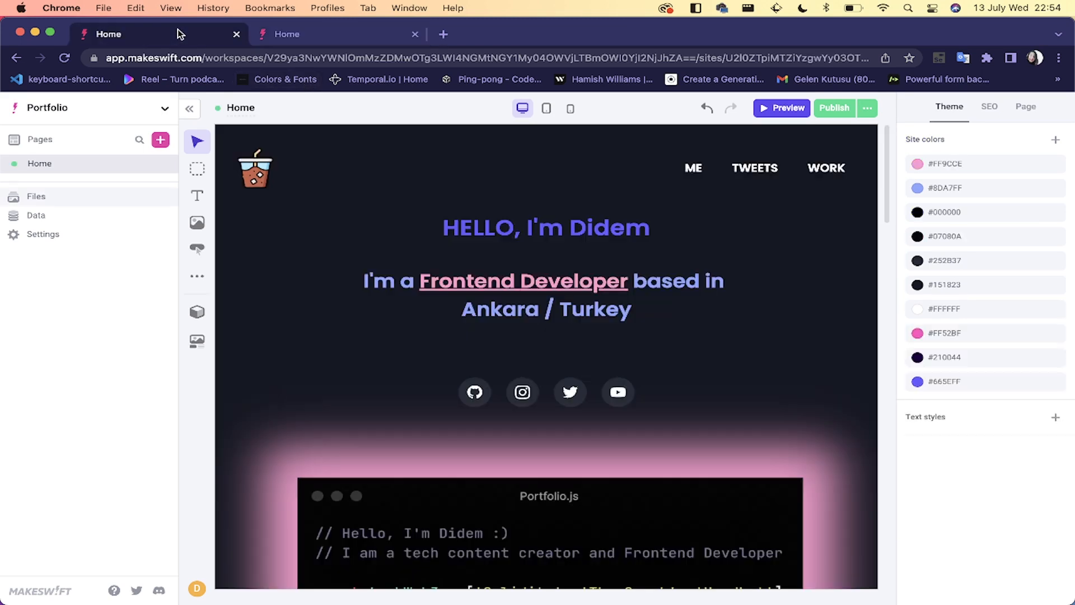
pyautogui.click(254, 176)
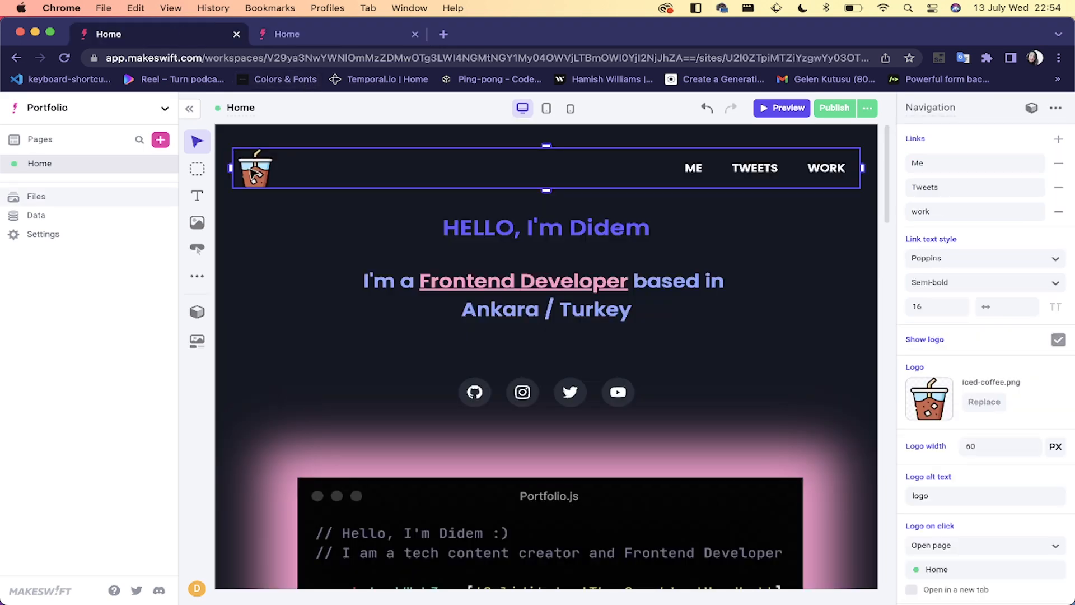
pyautogui.click(343, 42)
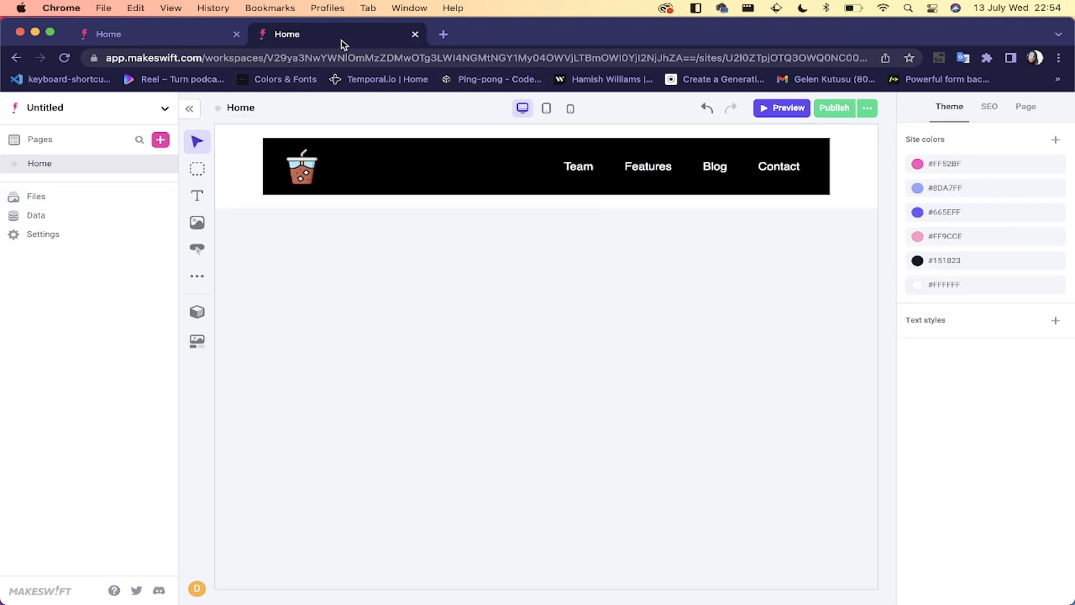
pyautogui.click(301, 173)
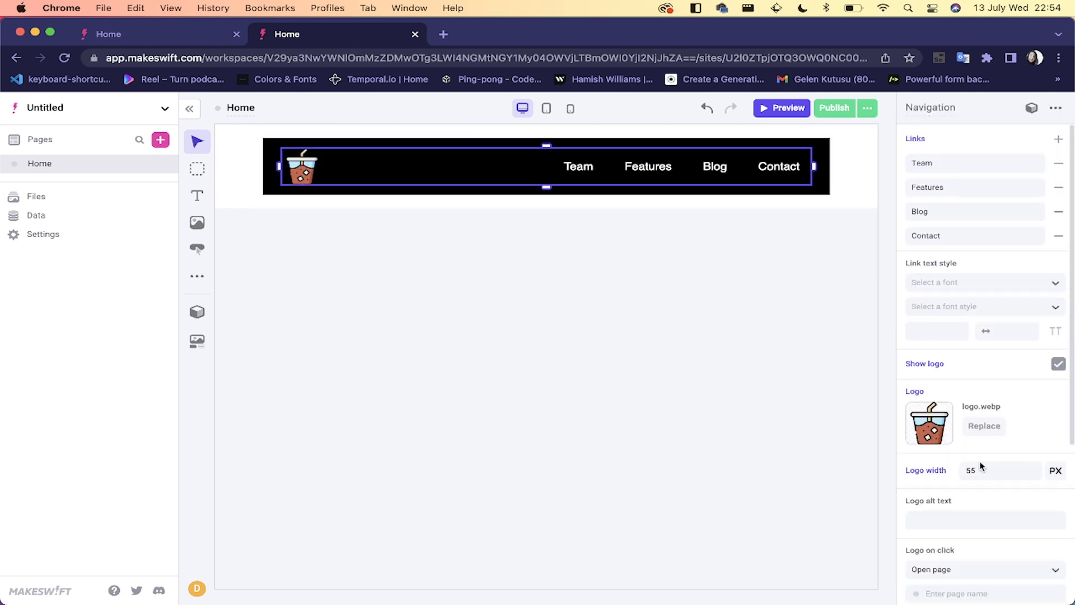
pyautogui.click(999, 470)
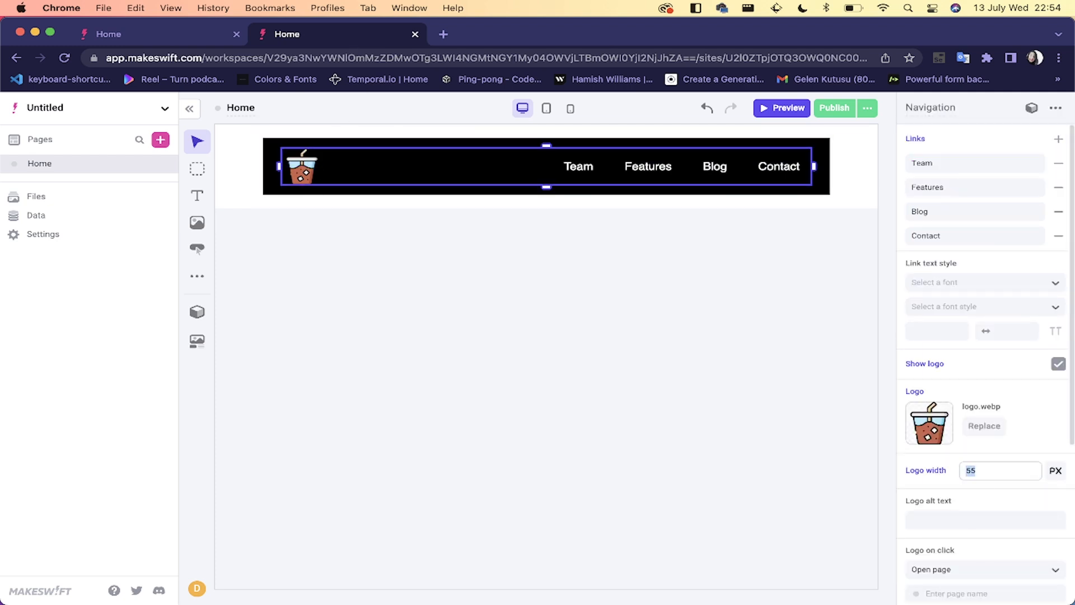
pyautogui.click(562, 375)
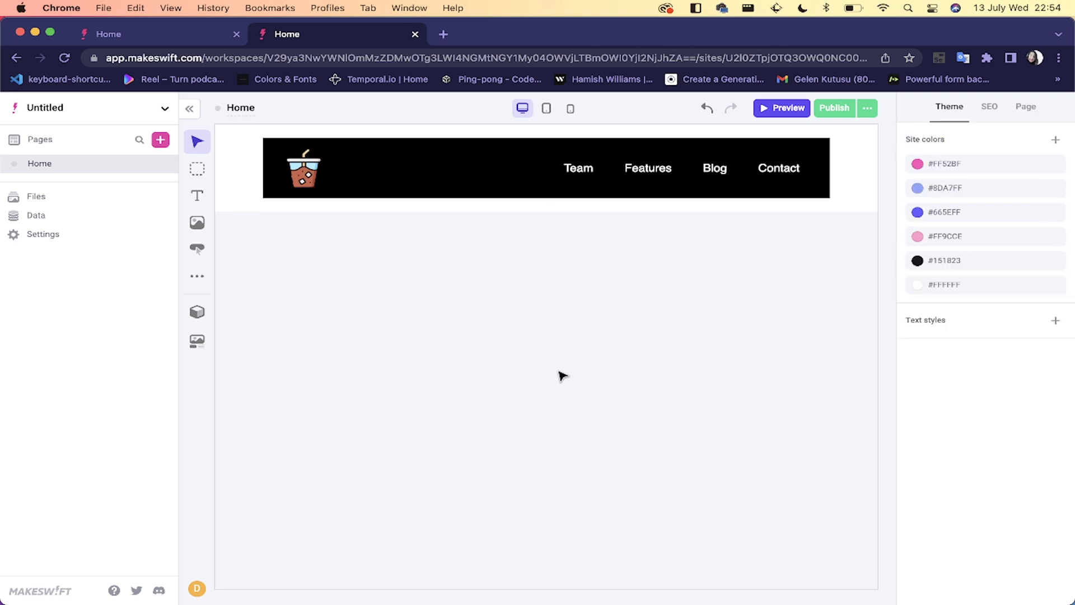
# Step: Check the Portfolio site's navigation links and rename the new navigation's Team link to Me
pyautogui.click(160, 35)
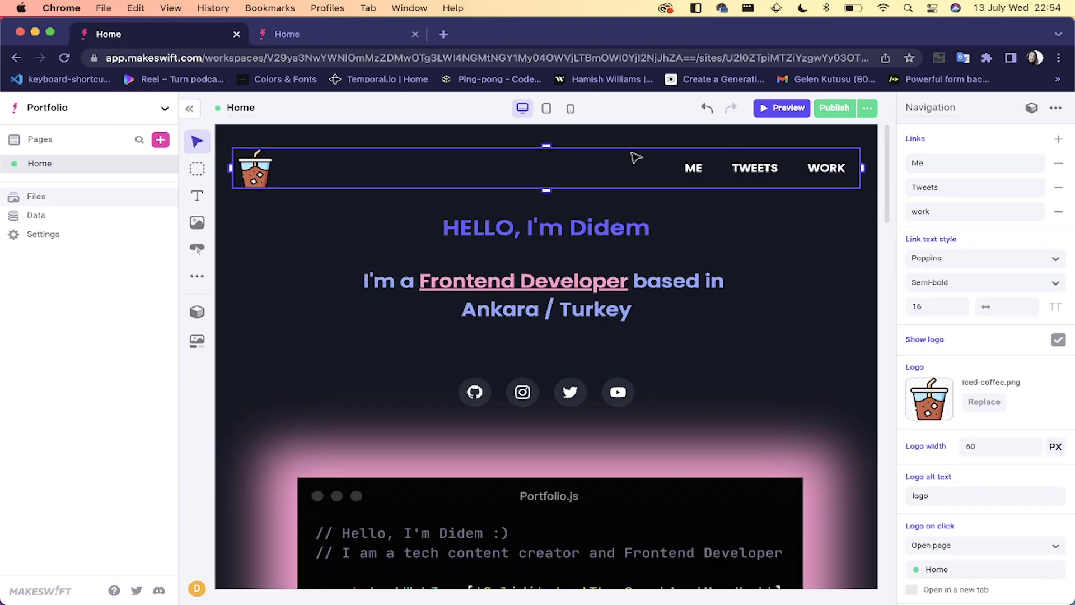
pyautogui.click(320, 37)
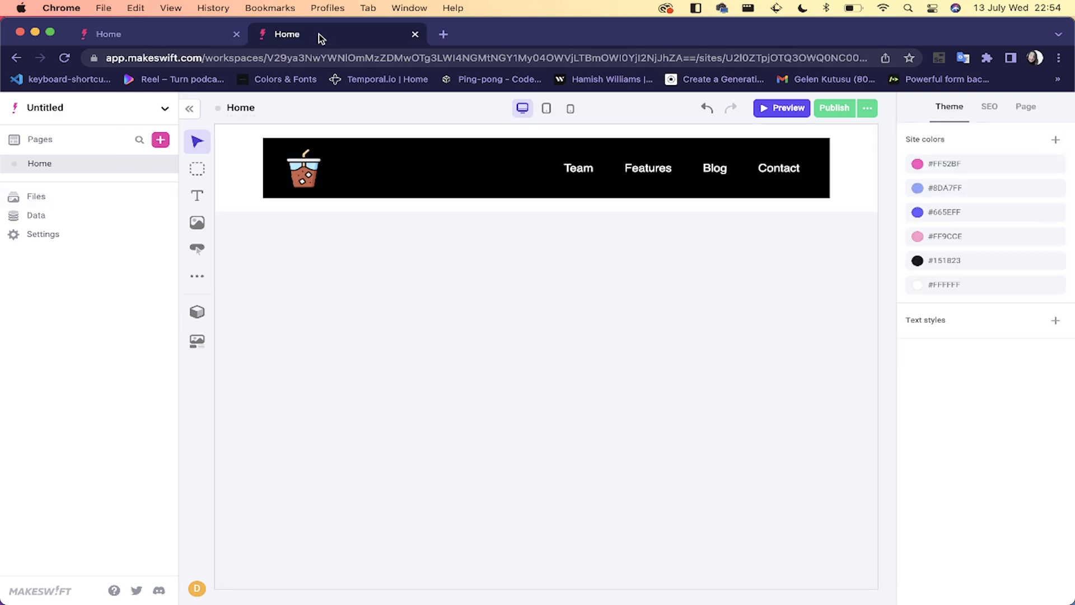
pyautogui.click(581, 172)
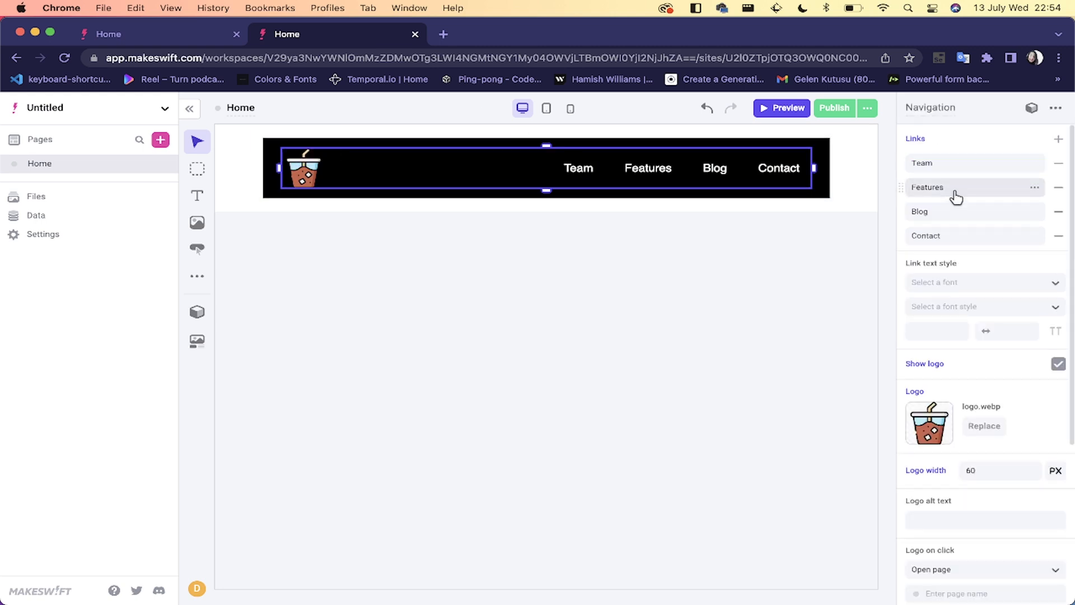
pyautogui.click(935, 164)
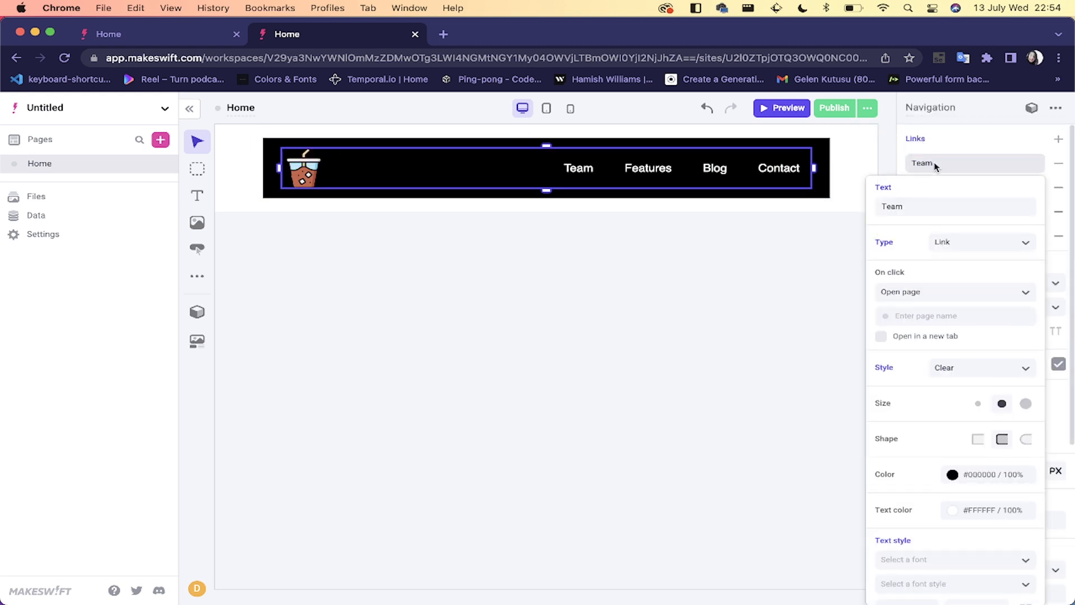
pyautogui.doubleClick(914, 209)
pyautogui.write('Me')
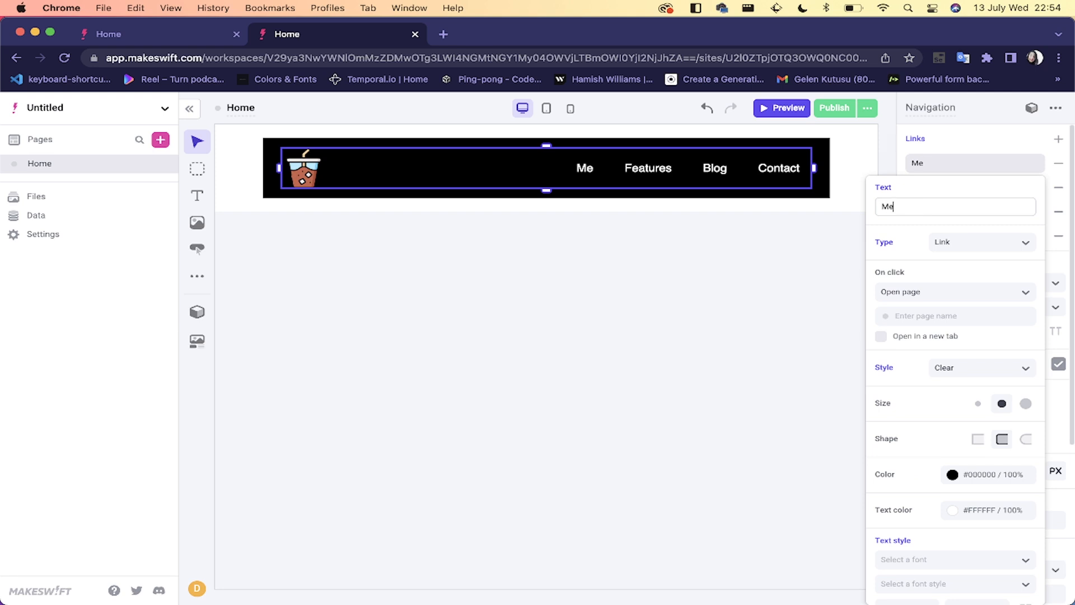
pyautogui.scroll(-1, 1006, 403)
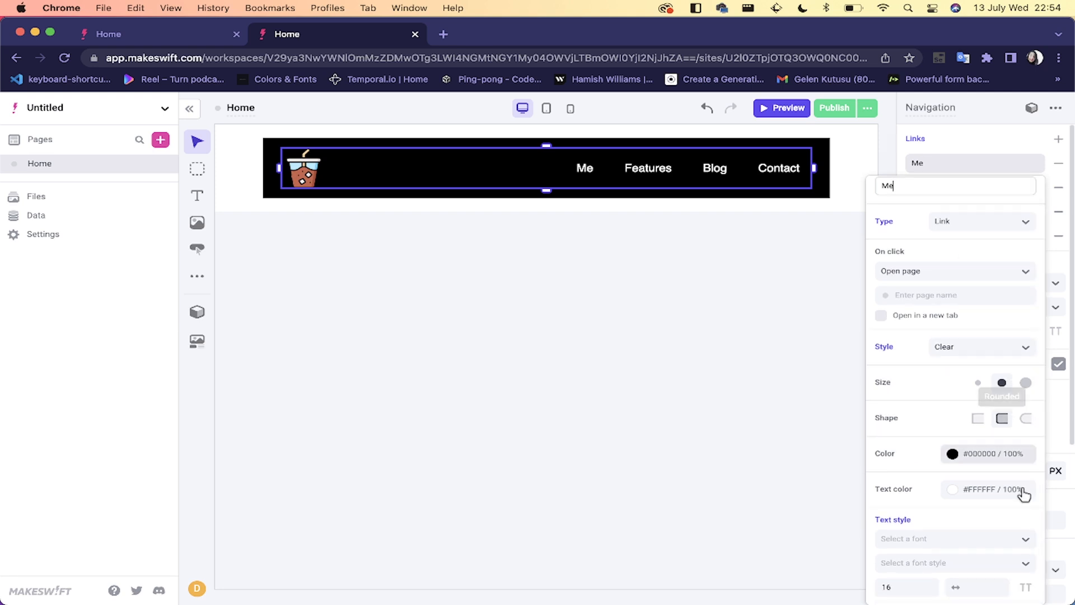
# Step: Set the Me link's text to all caps
pyautogui.click(1028, 593)
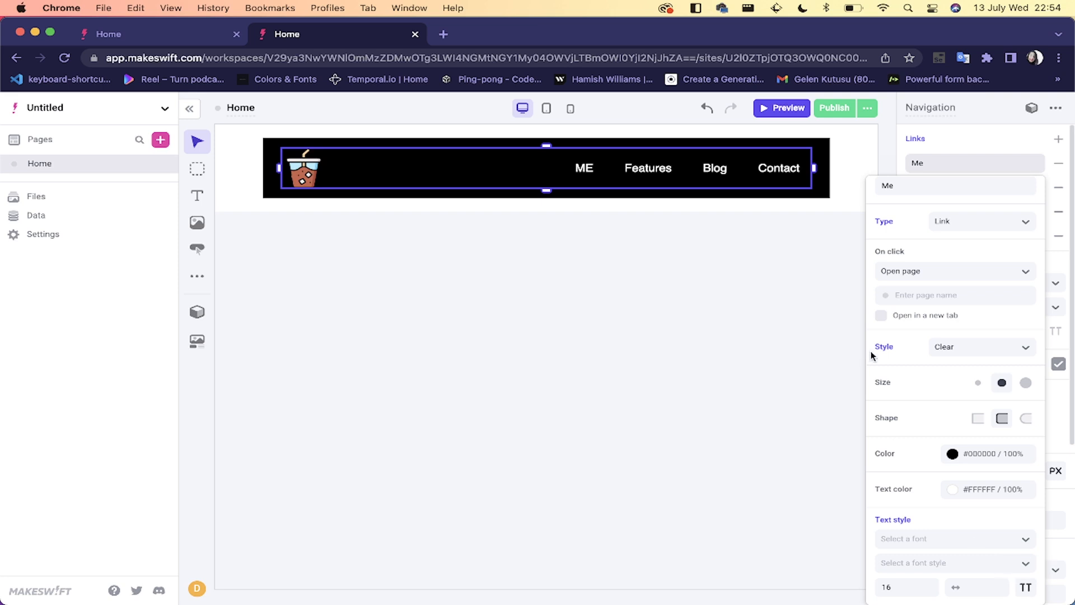
pyautogui.click(984, 345)
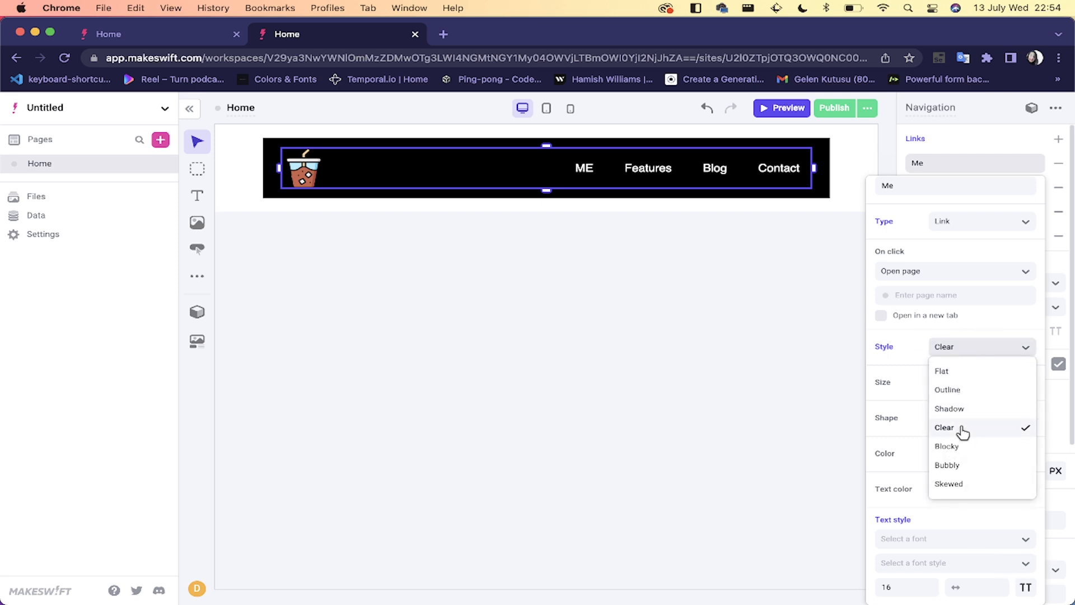
pyautogui.click(971, 390)
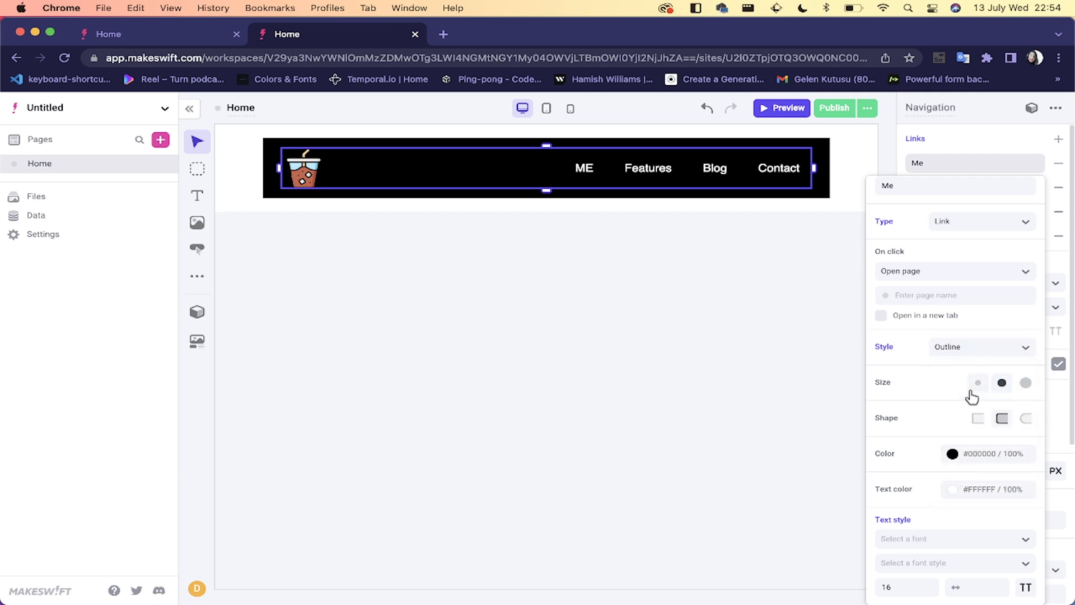
pyautogui.click(974, 348)
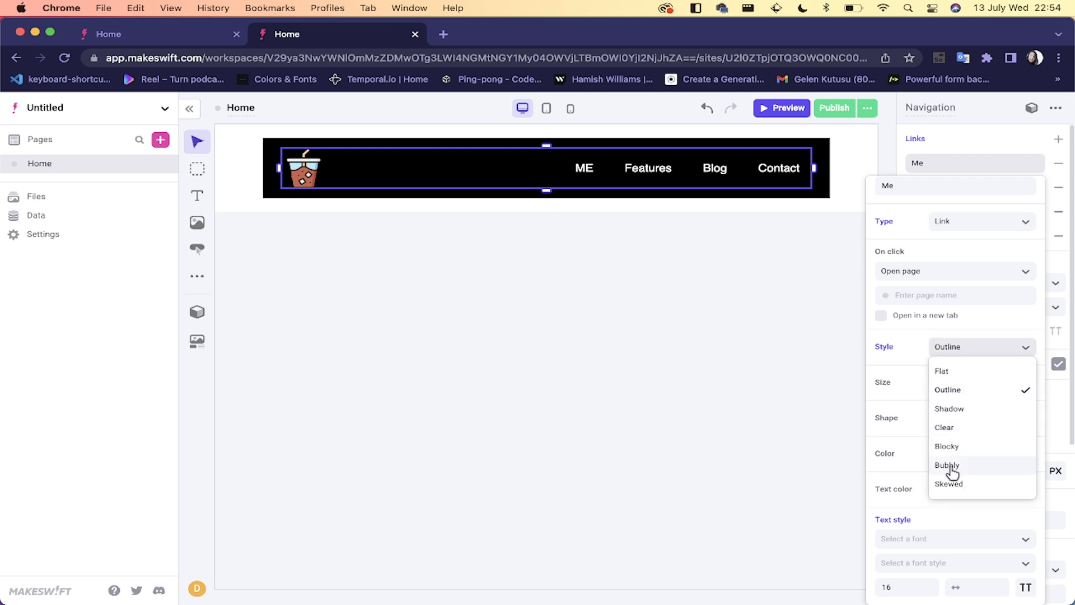
pyautogui.click(952, 430)
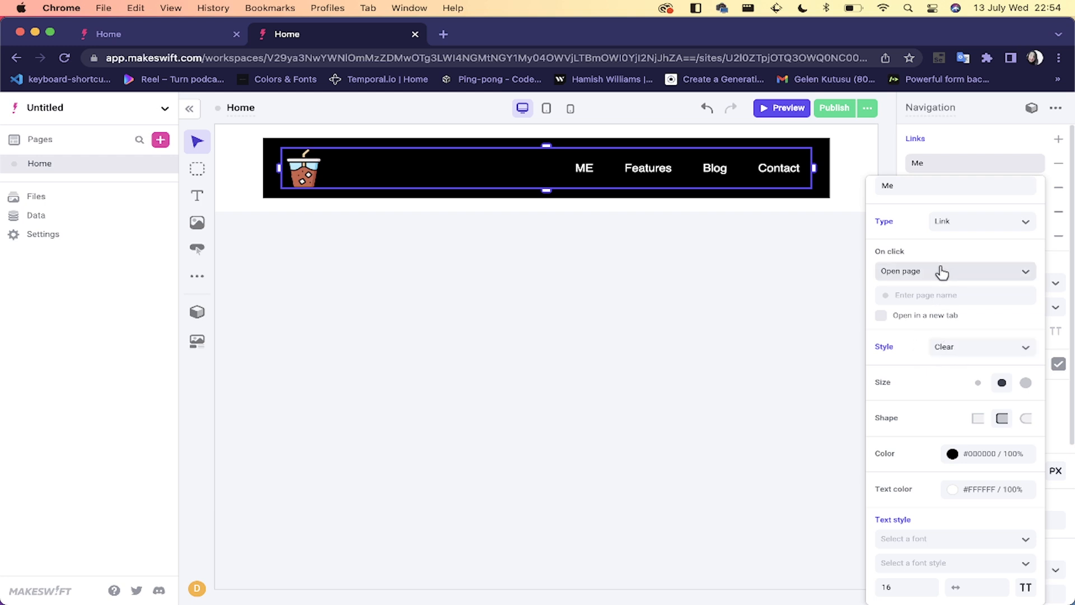
pyautogui.click(924, 273)
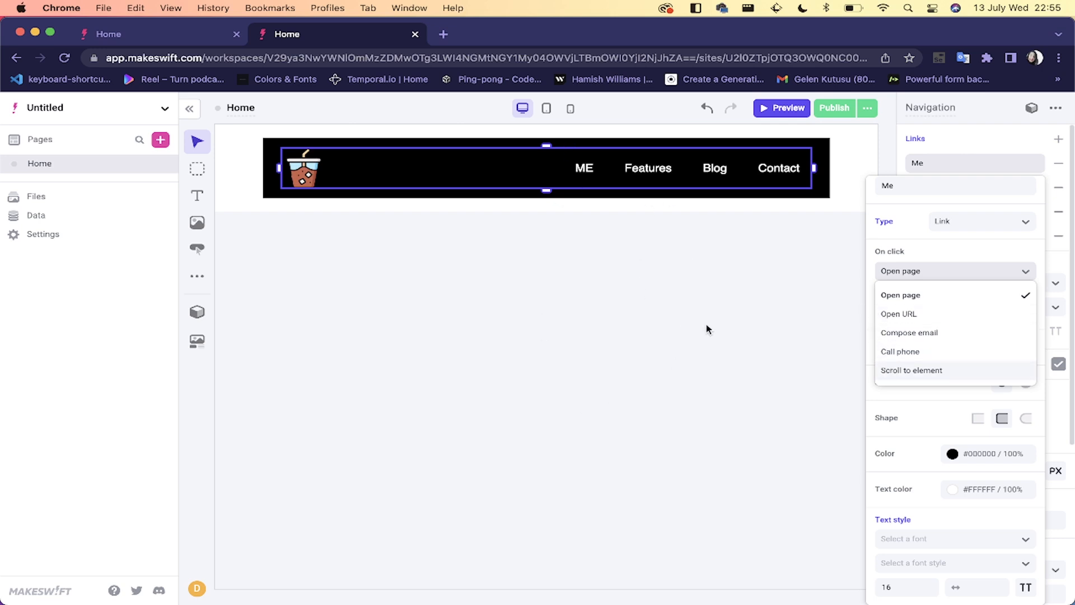
pyautogui.click(899, 253)
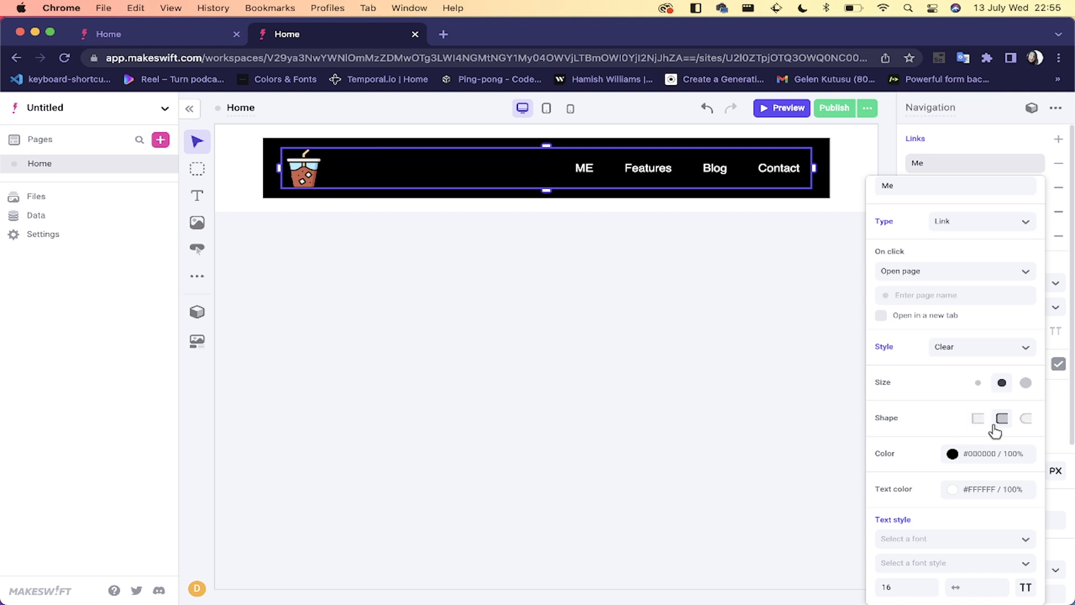
pyautogui.click(1026, 383)
pyautogui.click(1006, 385)
# Step: Open the site font management from the Me link's text style and add the Poppins font
pyautogui.click(910, 547)
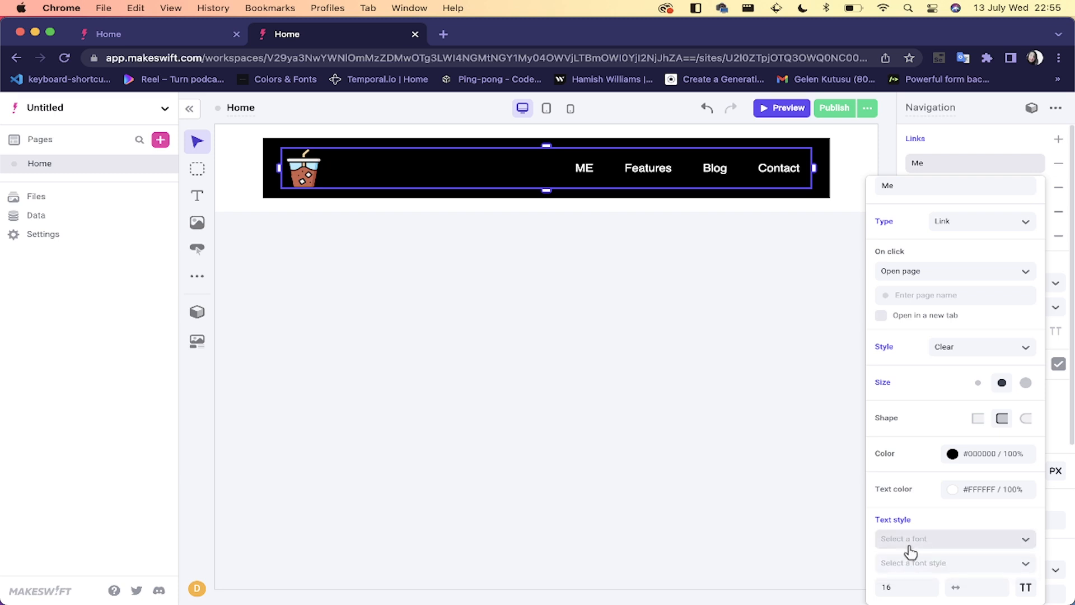
pyautogui.click(908, 563)
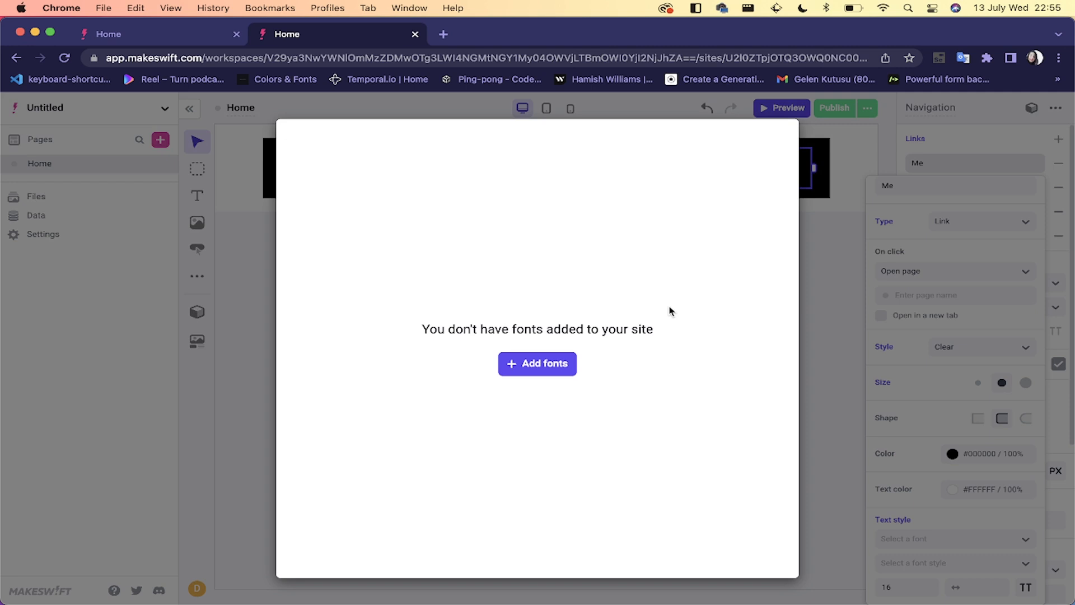
pyautogui.click(544, 369)
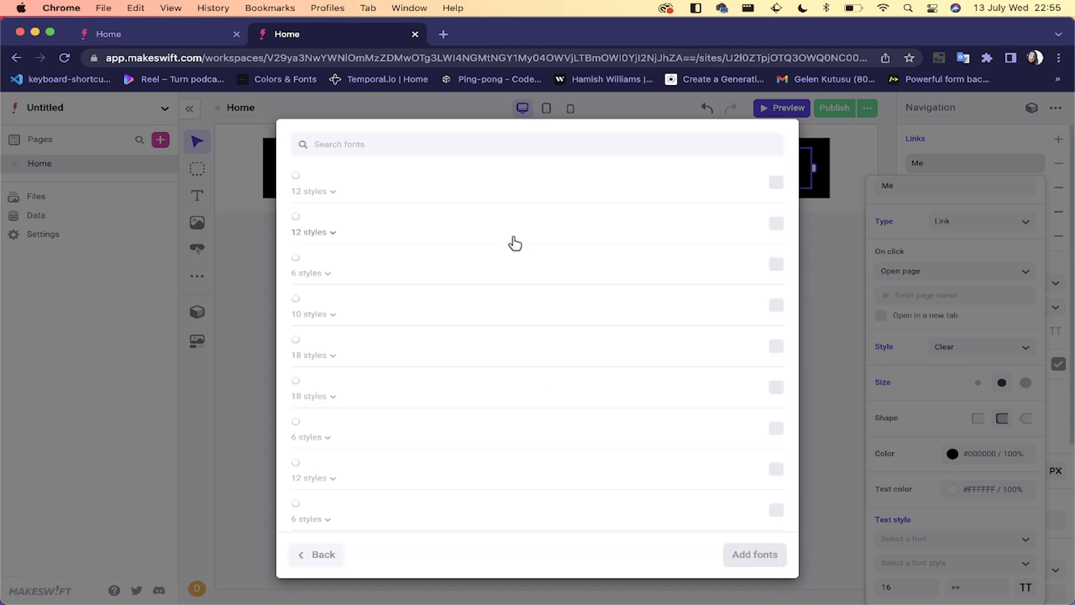
pyautogui.click(332, 395)
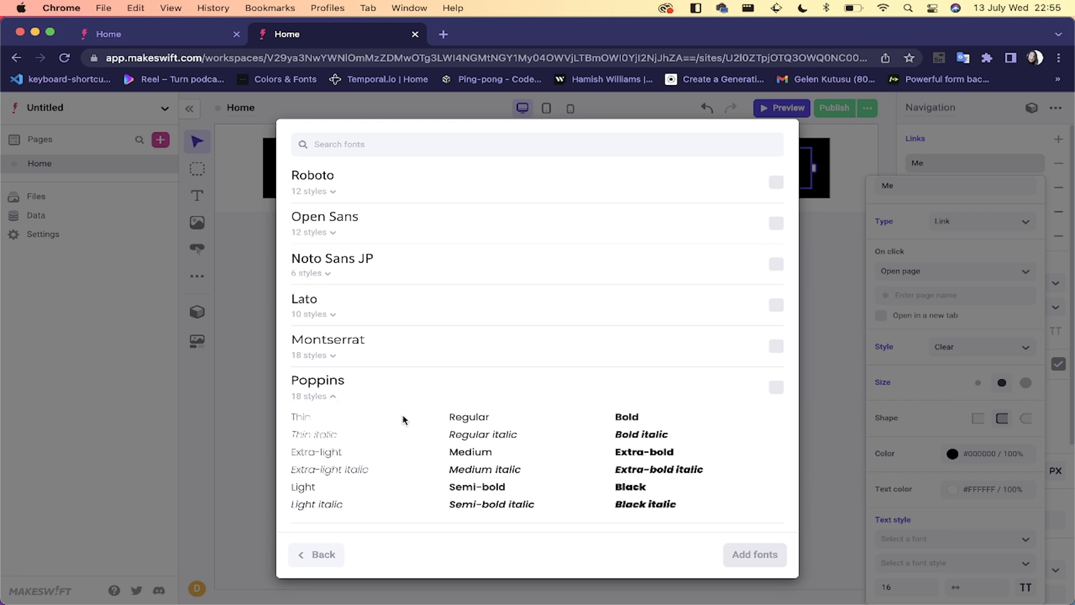
pyautogui.scroll(-1, 410, 423)
pyautogui.scroll(-2, 412, 423)
pyautogui.click(776, 339)
pyautogui.click(749, 555)
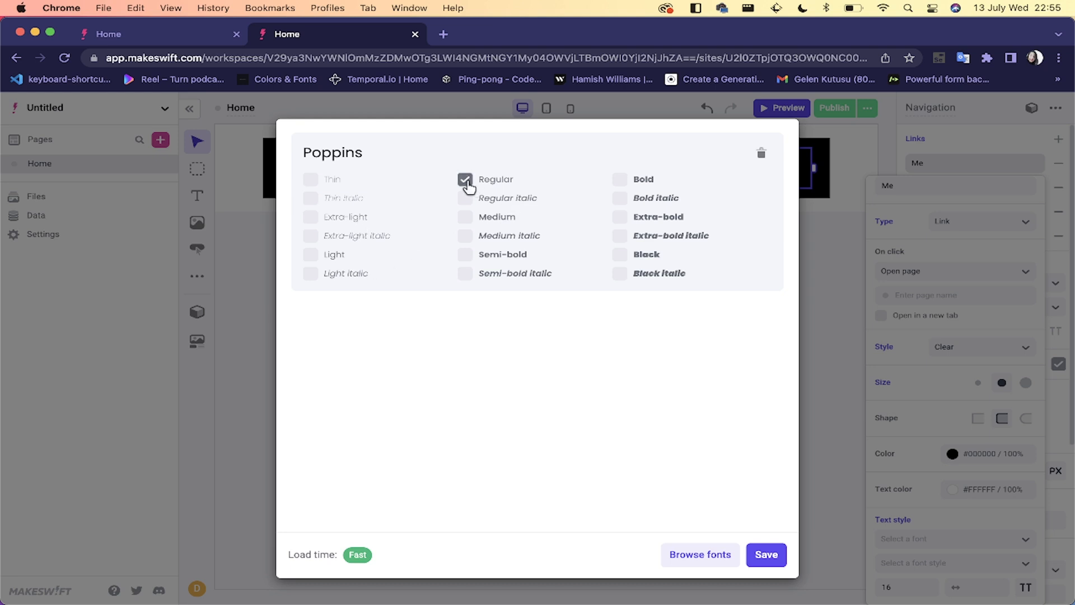
# Step: Include the Semi-bold and Bold styles of Poppins alongside Regular and save the site fonts
pyautogui.click(465, 255)
pyautogui.click(621, 180)
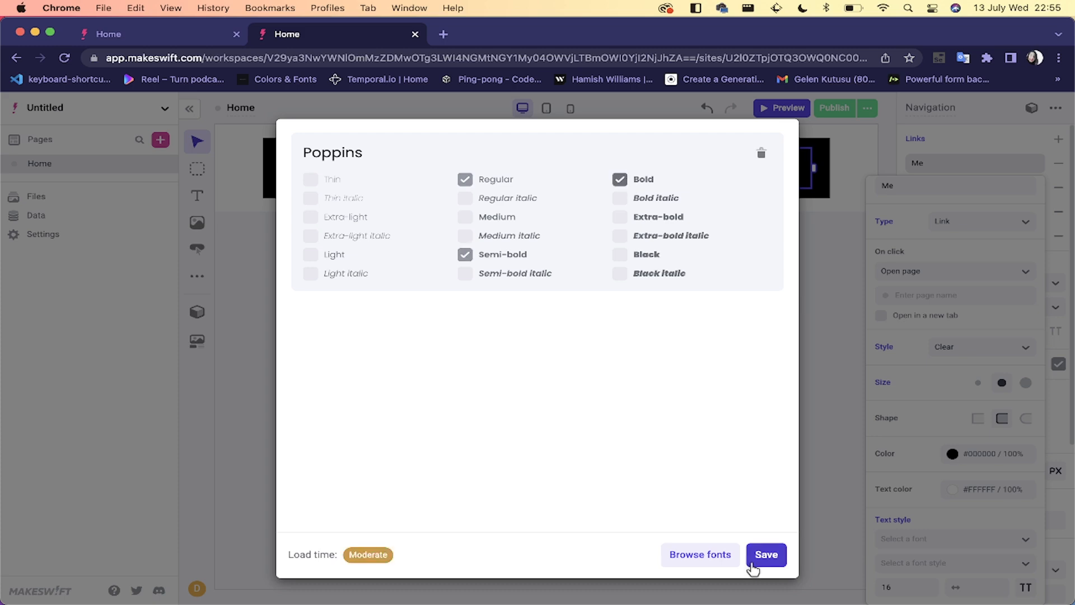
pyautogui.click(769, 556)
pyautogui.click(696, 388)
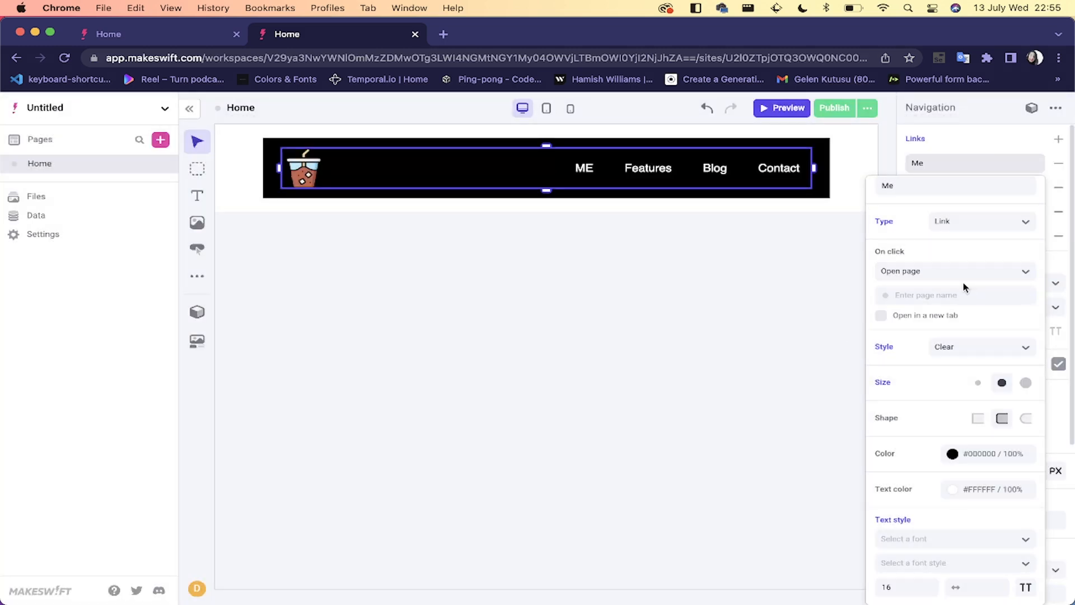
# Step: Set the Me link's font to Poppins with the Semi-bold style
pyautogui.click(917, 540)
pyautogui.click(909, 565)
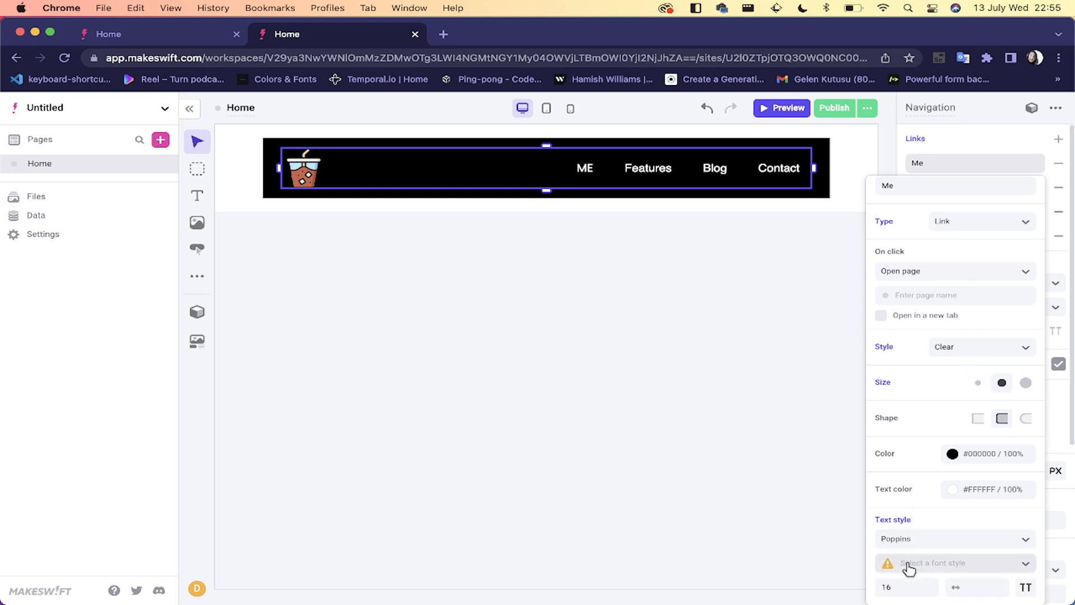
pyautogui.click(916, 568)
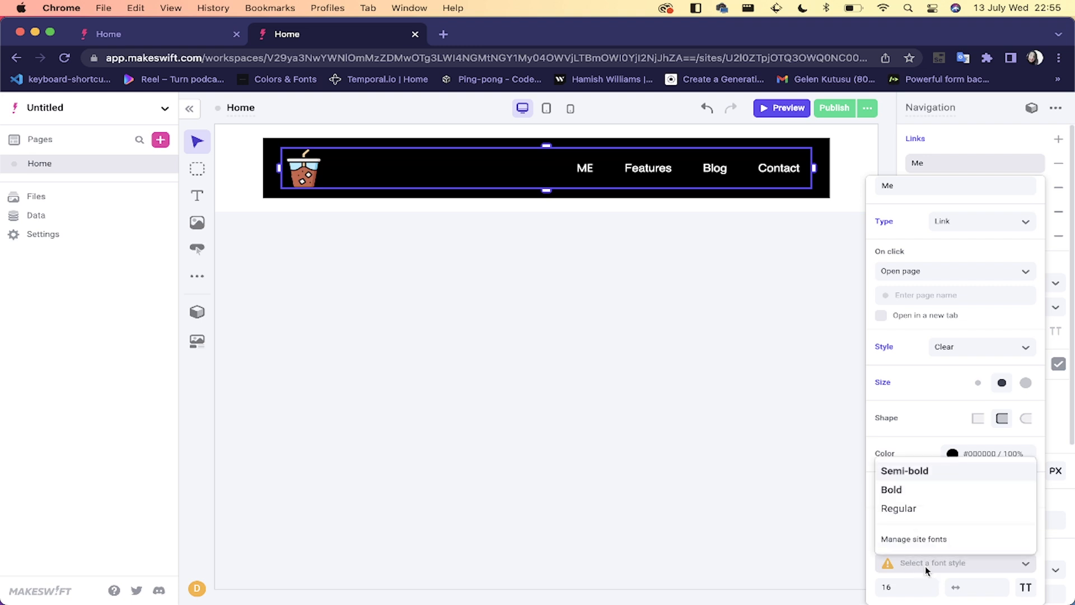
pyautogui.click(901, 493)
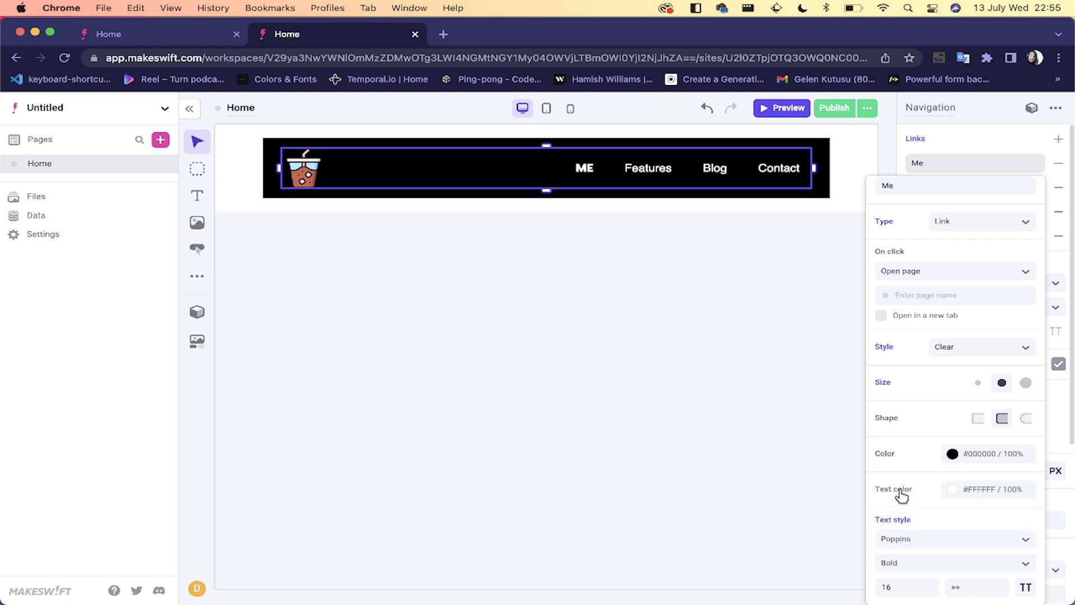
pyautogui.click(915, 566)
pyautogui.click(923, 480)
pyautogui.click(799, 472)
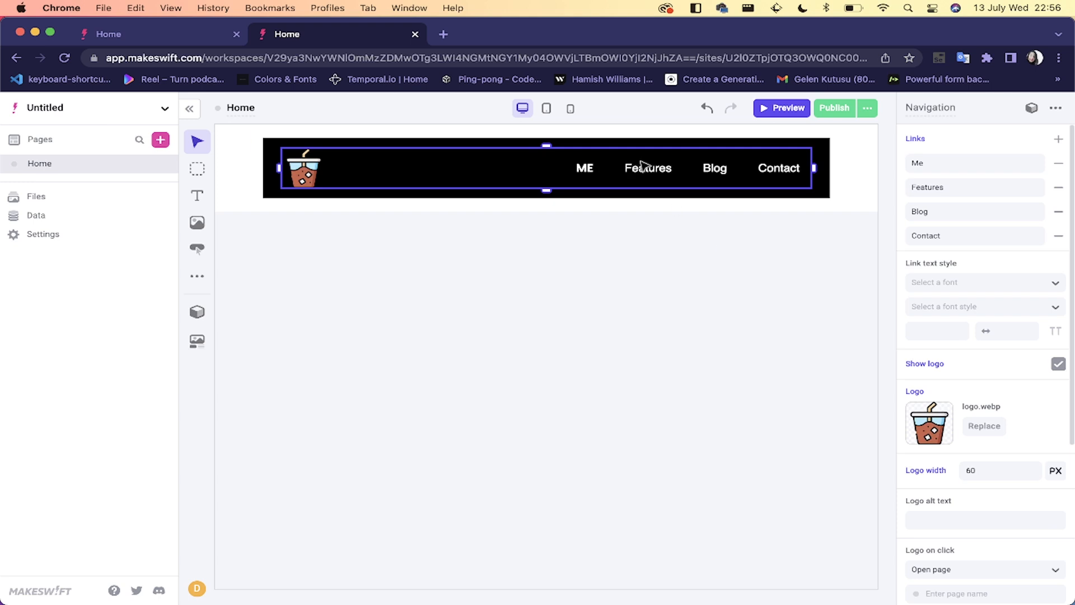
# Step: Rename the navigation's Features link to Tweets and set its text to all caps
pyautogui.click(951, 192)
pyautogui.write('Twee')
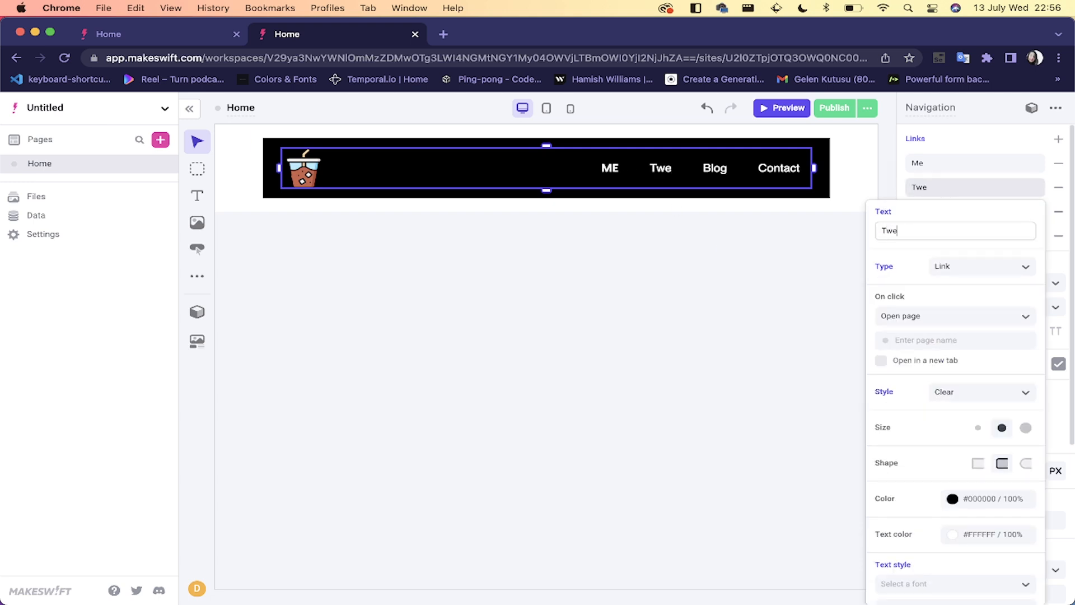
pyautogui.click(950, 193)
pyautogui.press('t')
pyautogui.click(951, 193)
pyautogui.click(919, 230)
pyautogui.write('ts')
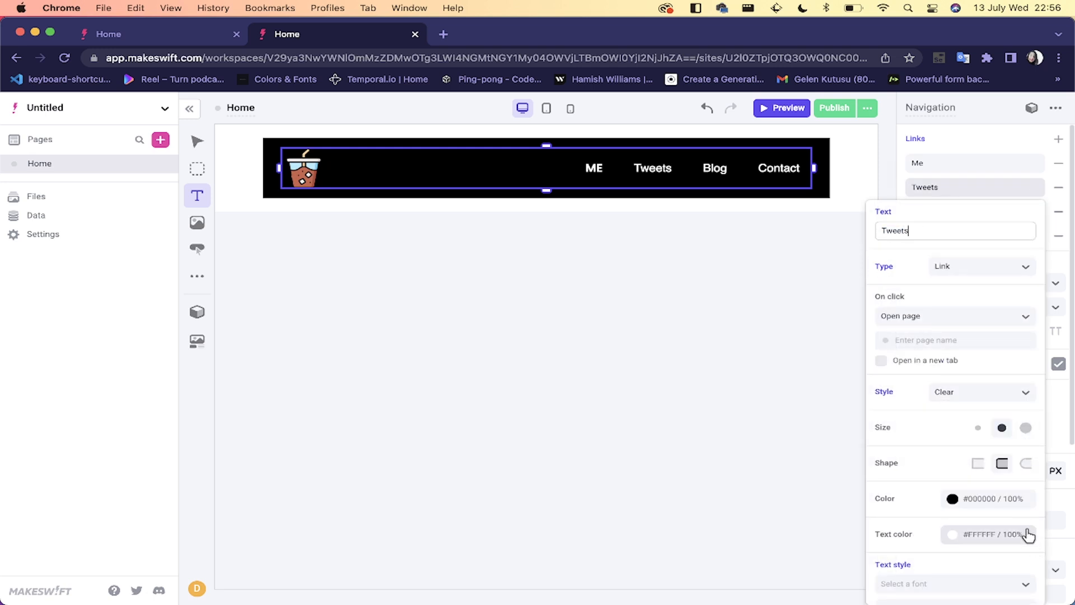
pyautogui.scroll(-2, 1025, 541)
pyautogui.click(1025, 587)
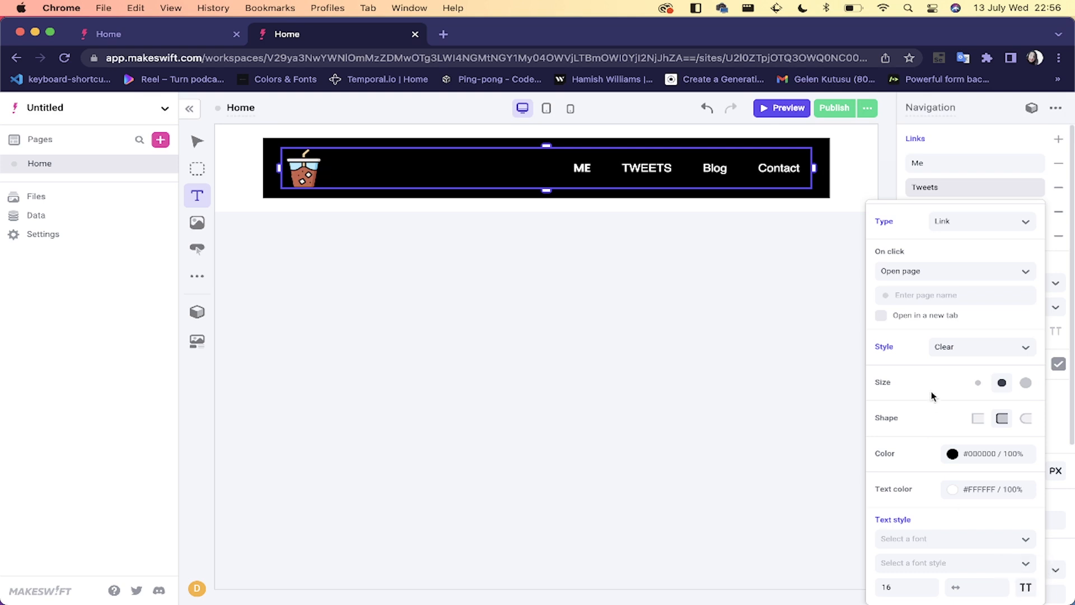
# Step: Set the Tweets link's font to Poppins with the Semi-bold style
pyautogui.scroll(2, 933, 392)
pyautogui.scroll(-2, 922, 451)
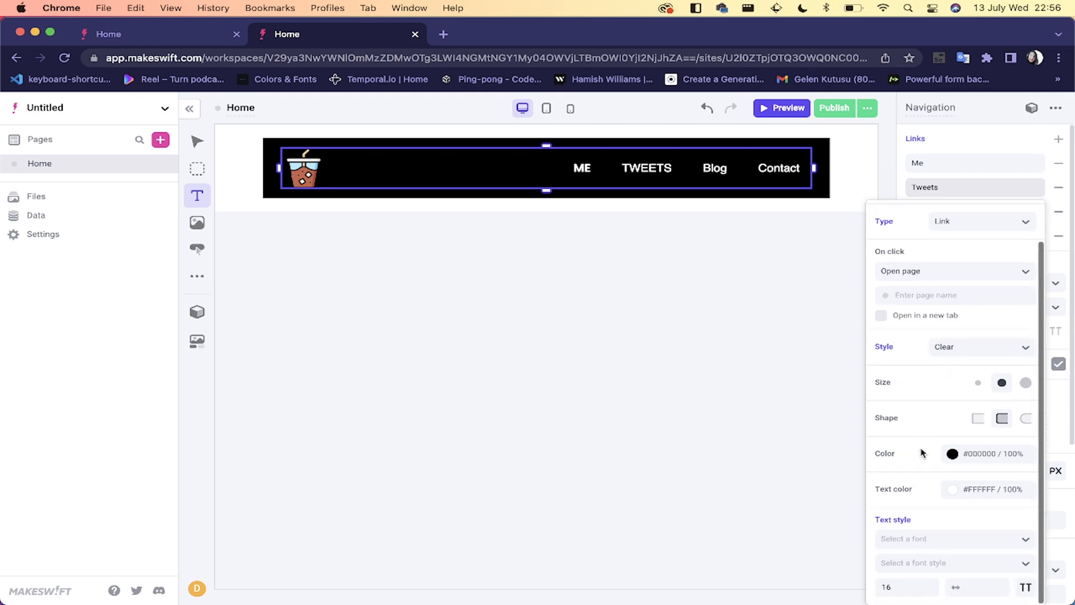
pyautogui.click(935, 538)
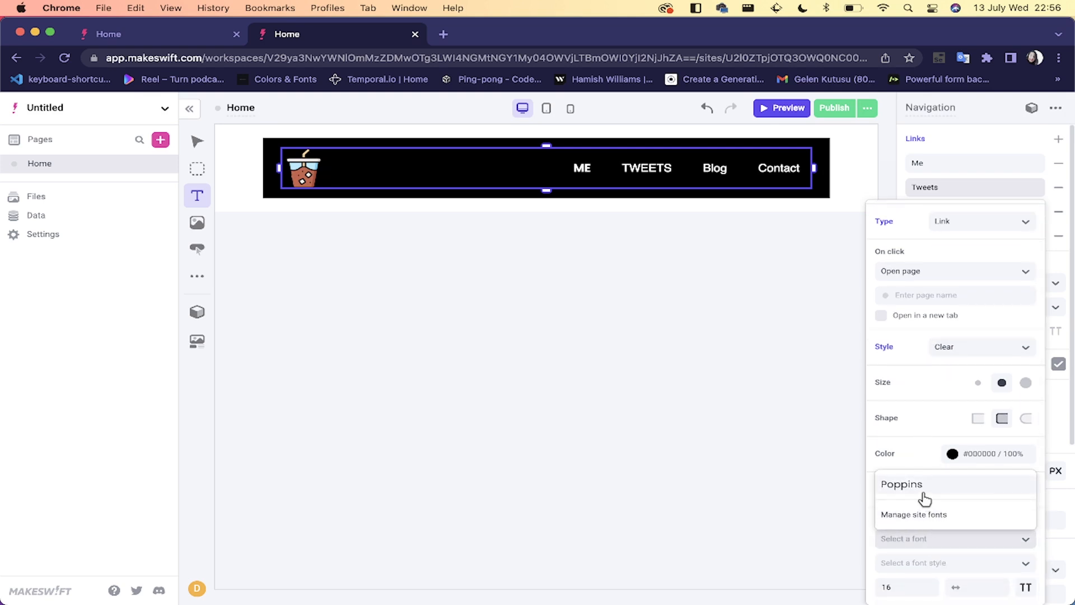
pyautogui.click(924, 497)
pyautogui.click(921, 563)
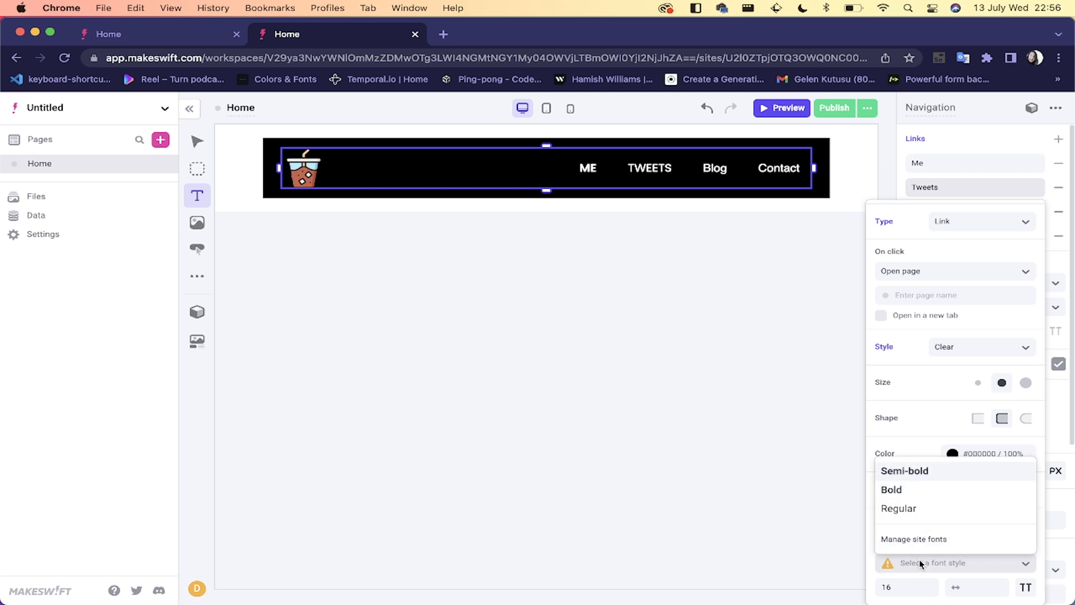
pyautogui.click(919, 473)
pyautogui.click(752, 379)
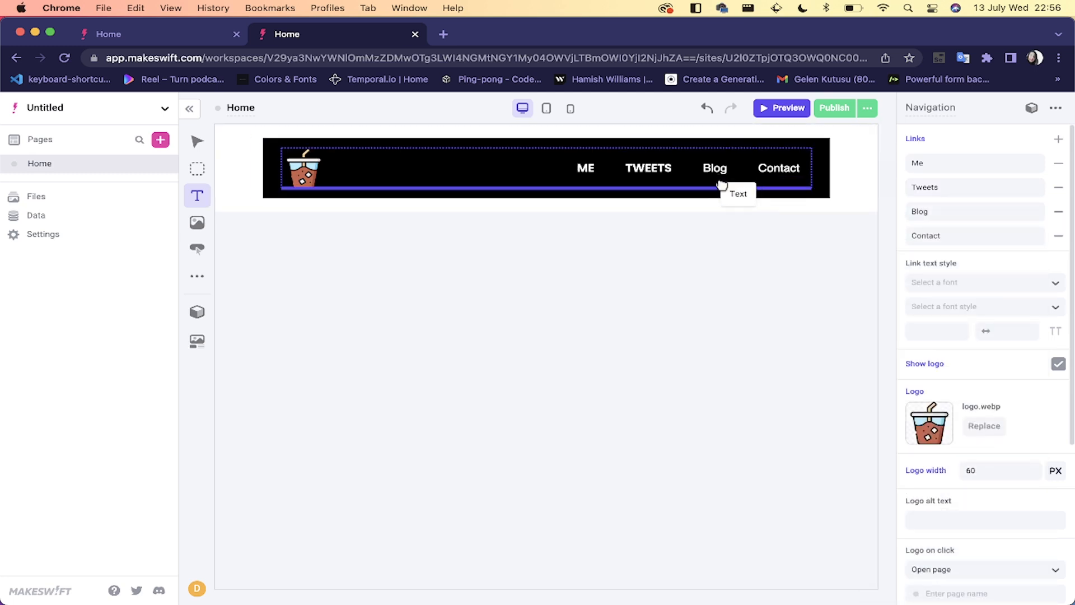
pyautogui.click(756, 273)
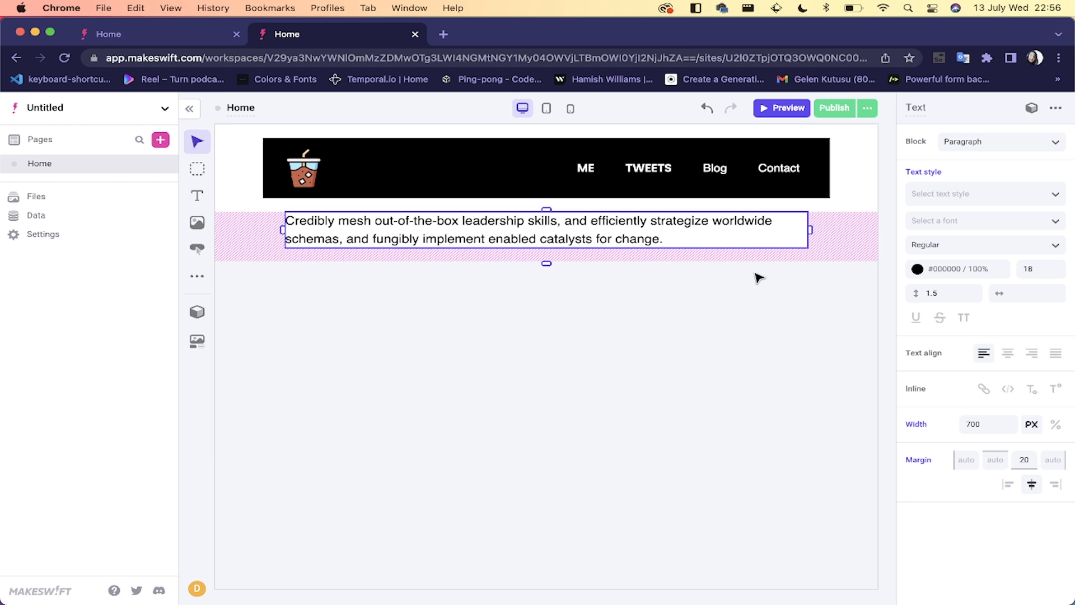
pyautogui.press('super+z')
pyautogui.click(714, 168)
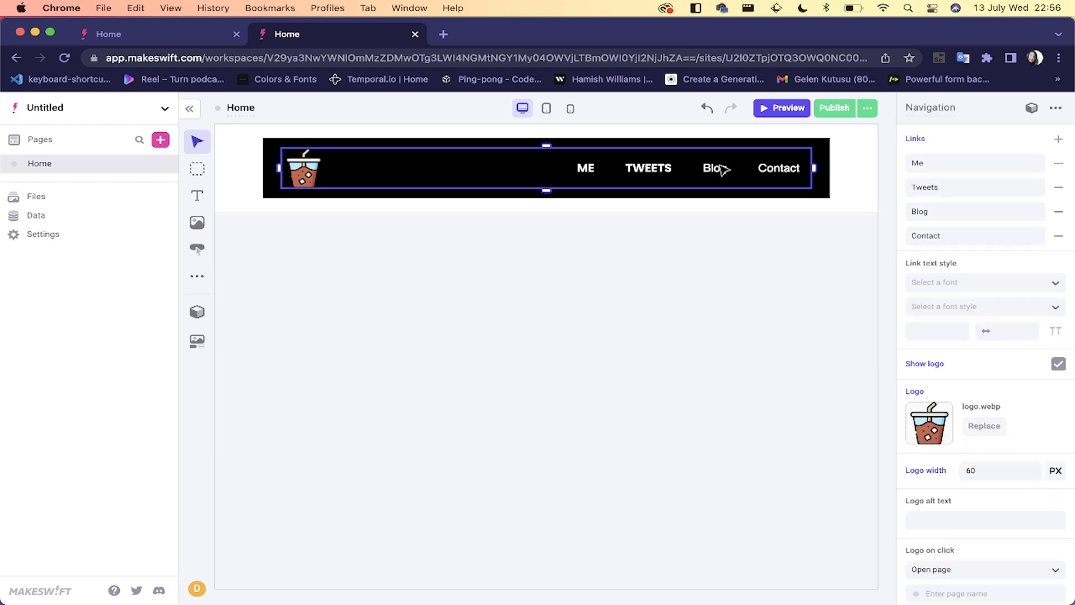
# Step: Remove the Contact link from the navigation and rename the Blog link to Work
pyautogui.click(1058, 236)
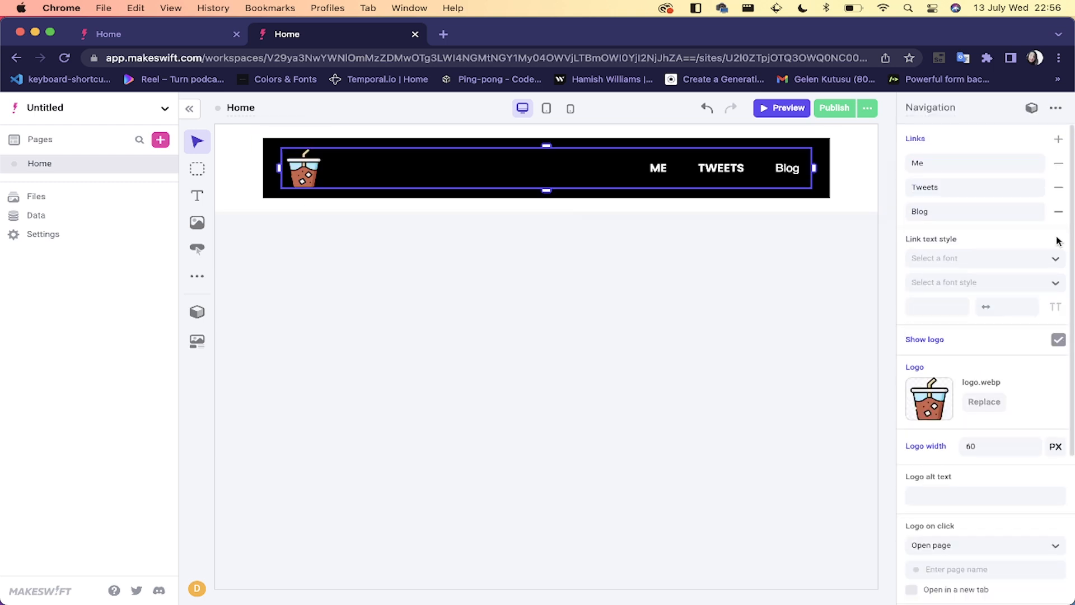
pyautogui.click(984, 213)
pyautogui.write('Work')
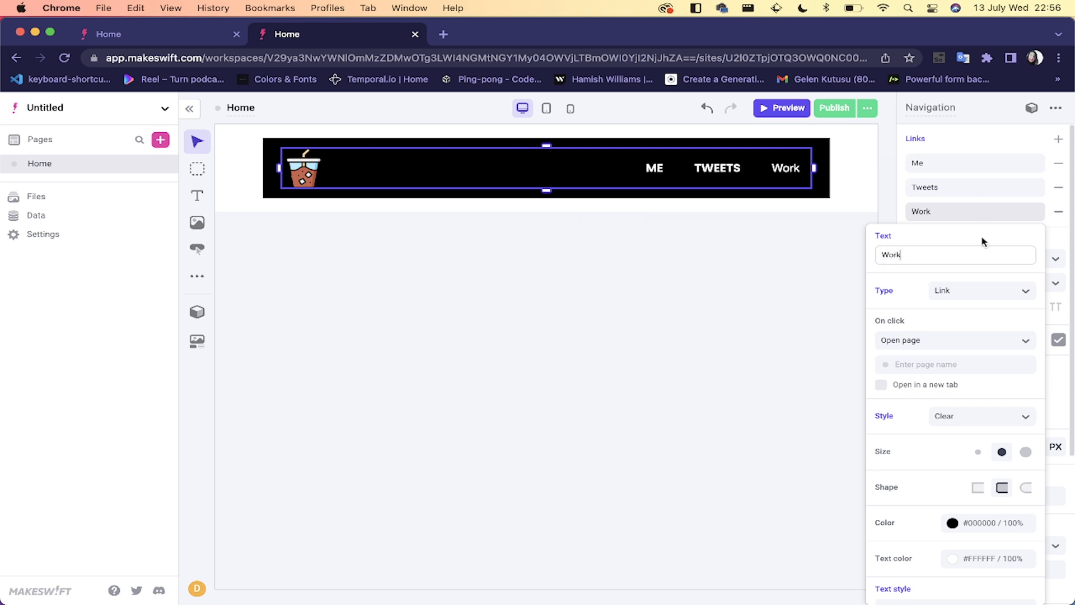
# Step: Style the Work link's text in all caps with the Poppins font in Semi-bold
pyautogui.scroll(-2, 1015, 532)
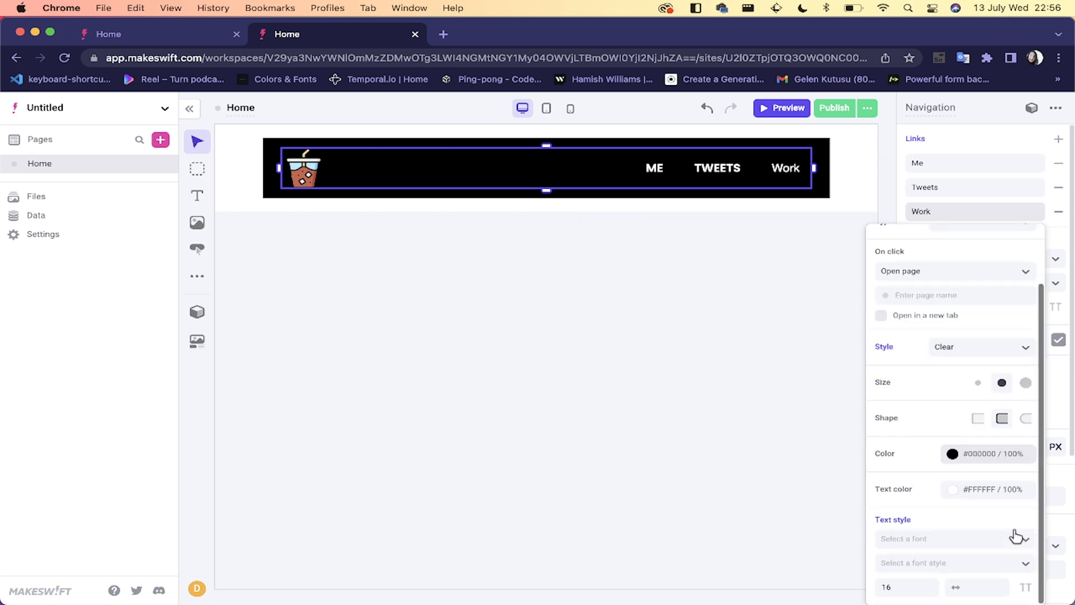
pyautogui.click(963, 539)
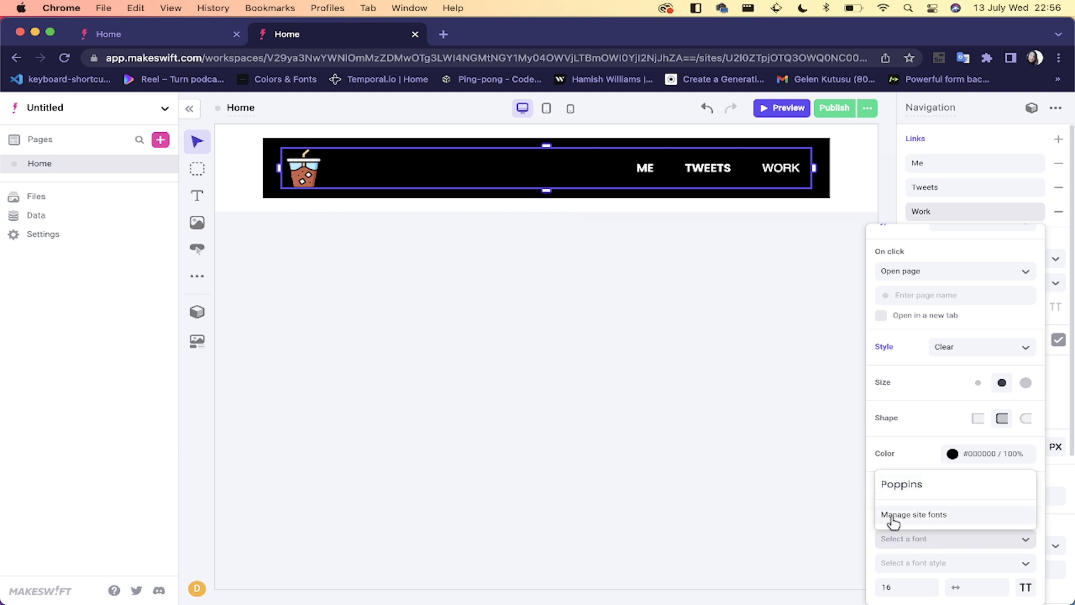
pyautogui.click(899, 488)
pyautogui.click(897, 558)
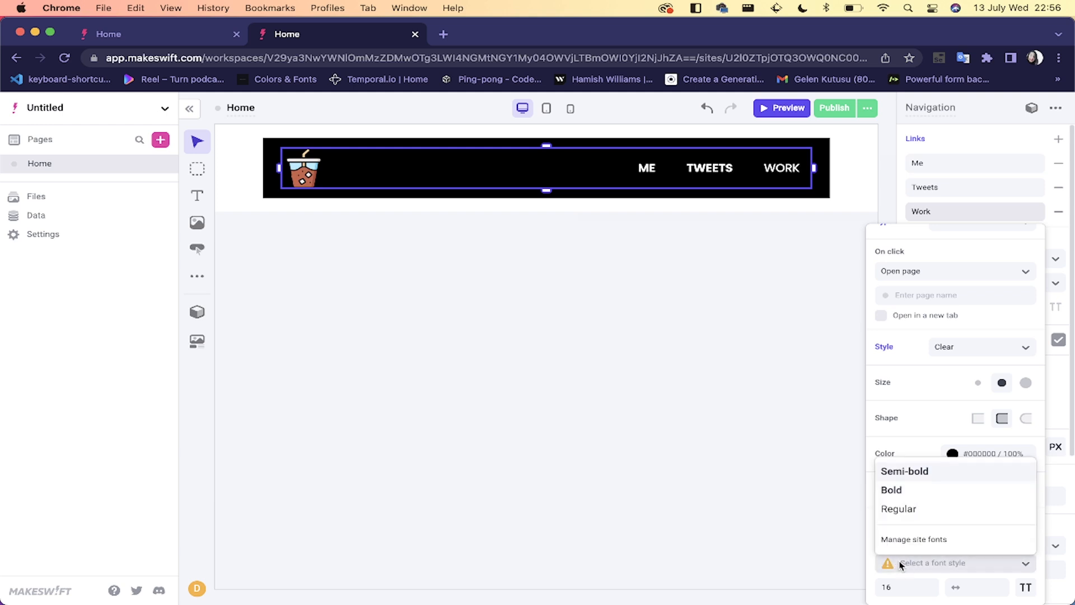
pyautogui.click(898, 475)
pyautogui.click(661, 494)
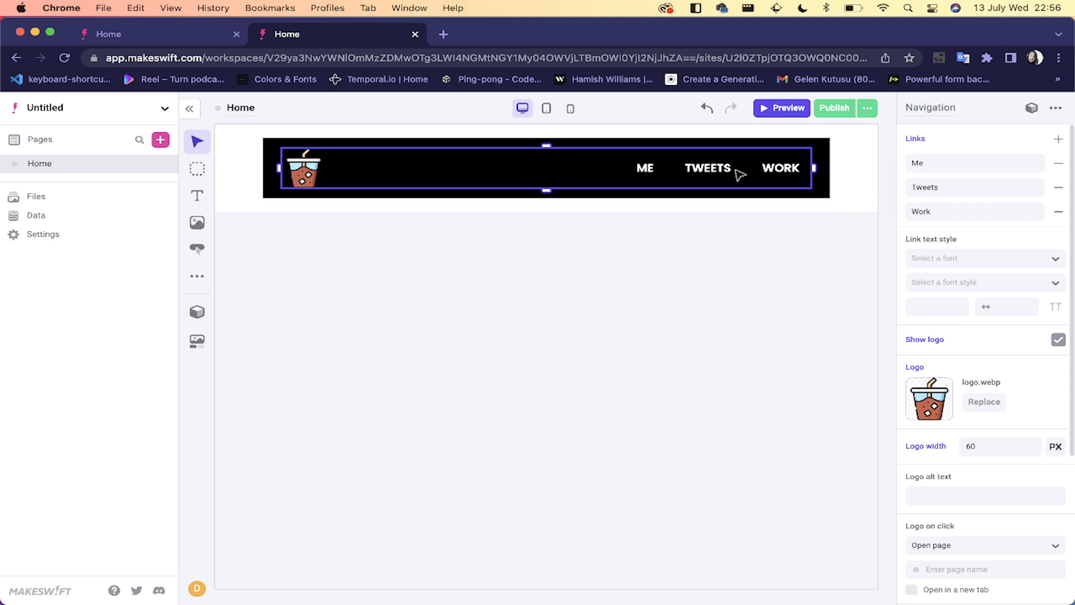
# Step: Set the navigation's link gap to 0
pyautogui.scroll(-4, 952, 459)
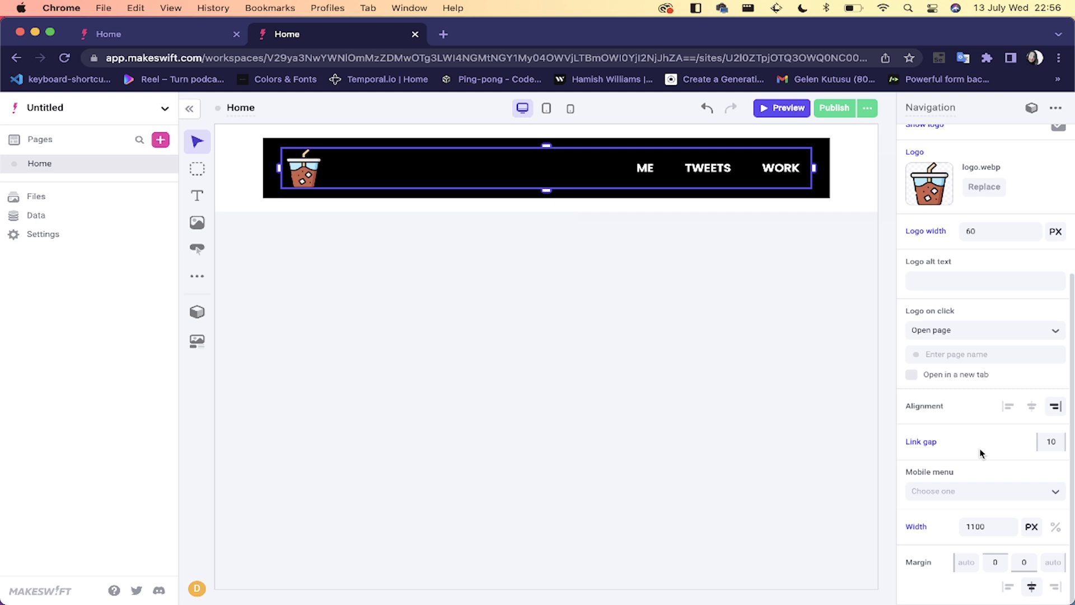
pyautogui.doubleClick(1050, 442)
pyautogui.write('0')
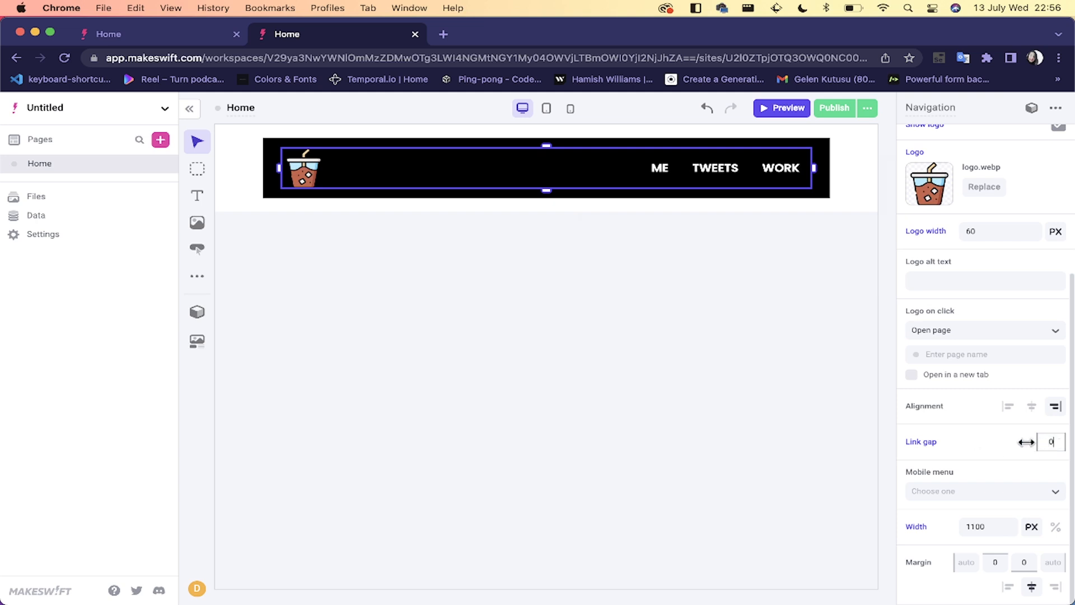
pyautogui.click(771, 440)
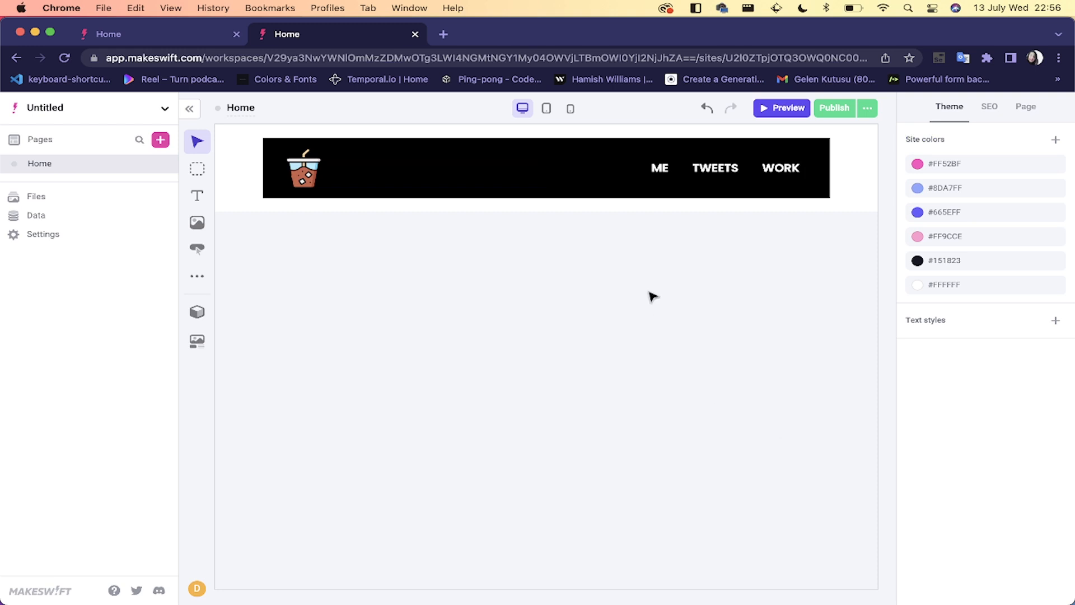
pyautogui.click(339, 187)
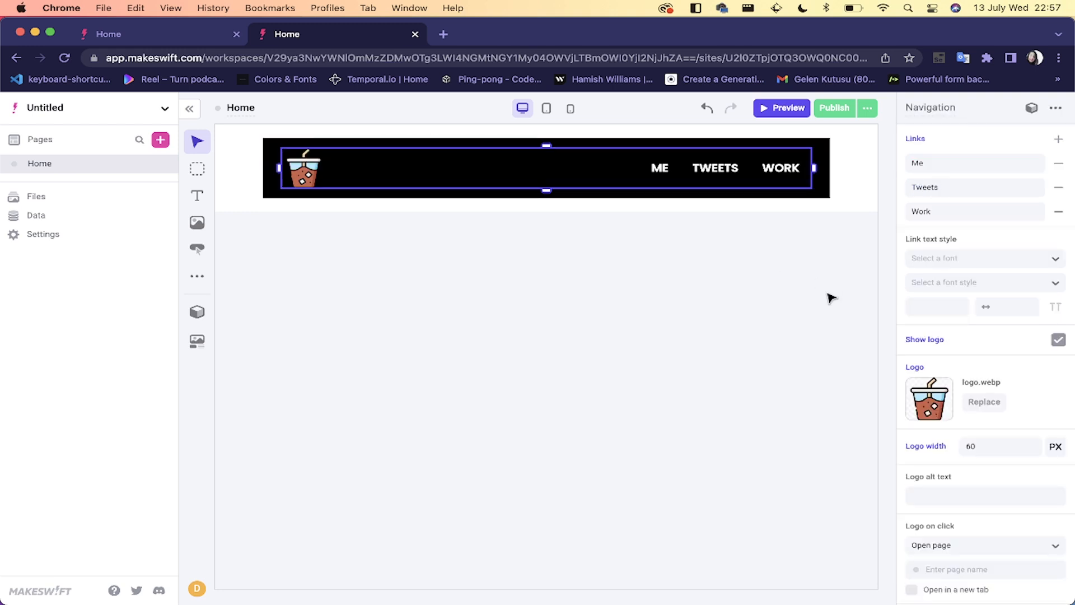
pyautogui.scroll(-2, 978, 300)
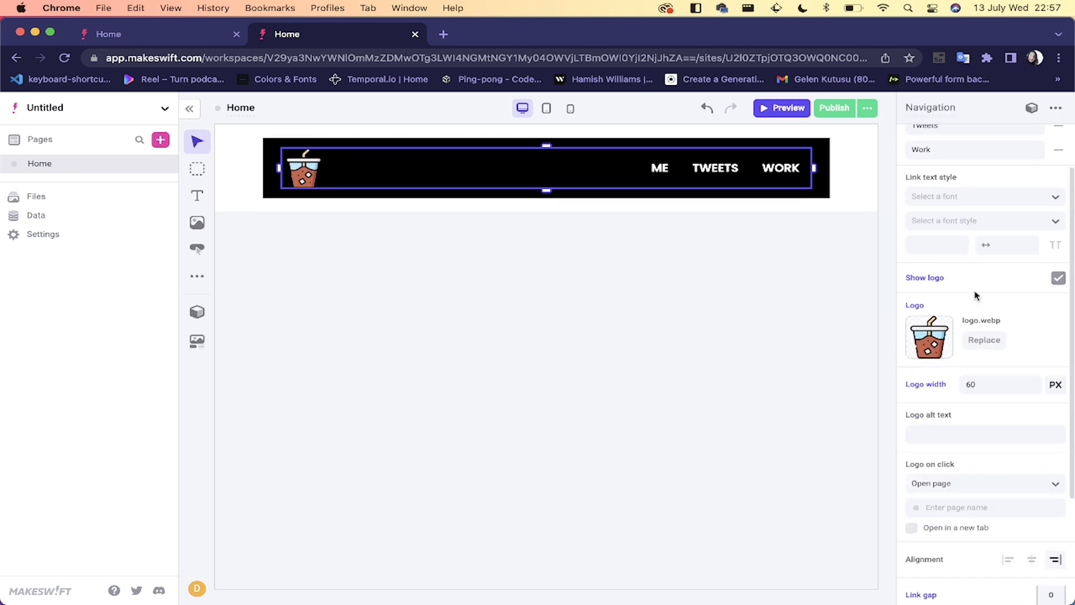
pyautogui.click(952, 196)
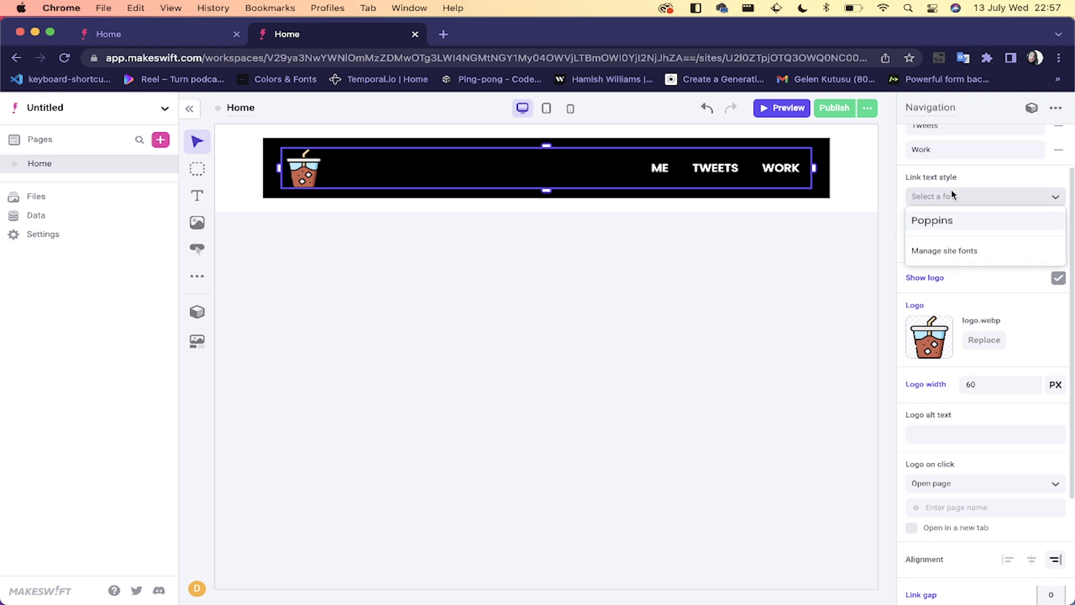
pyautogui.click(953, 197)
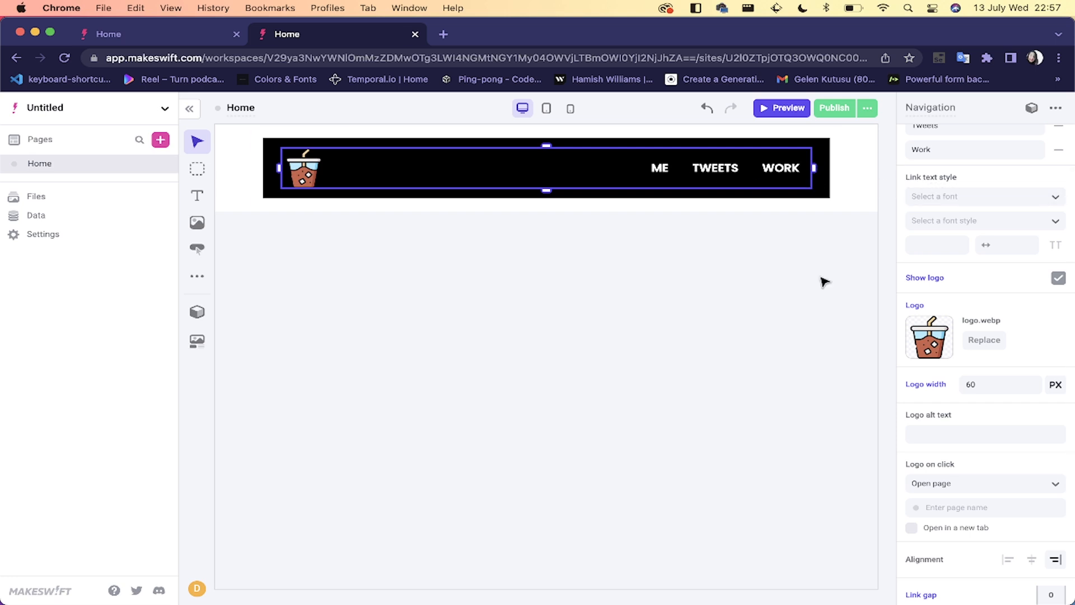
# Step: Try centre and left alignment for the navigation links and return them to right alignment
pyautogui.scroll(-3, 954, 299)
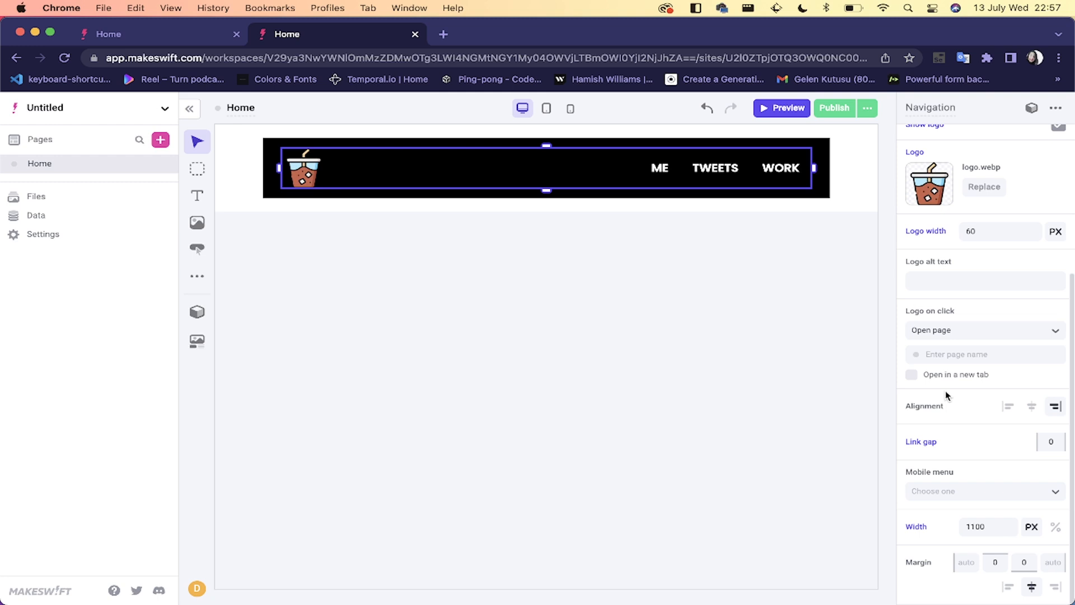
pyautogui.click(1032, 408)
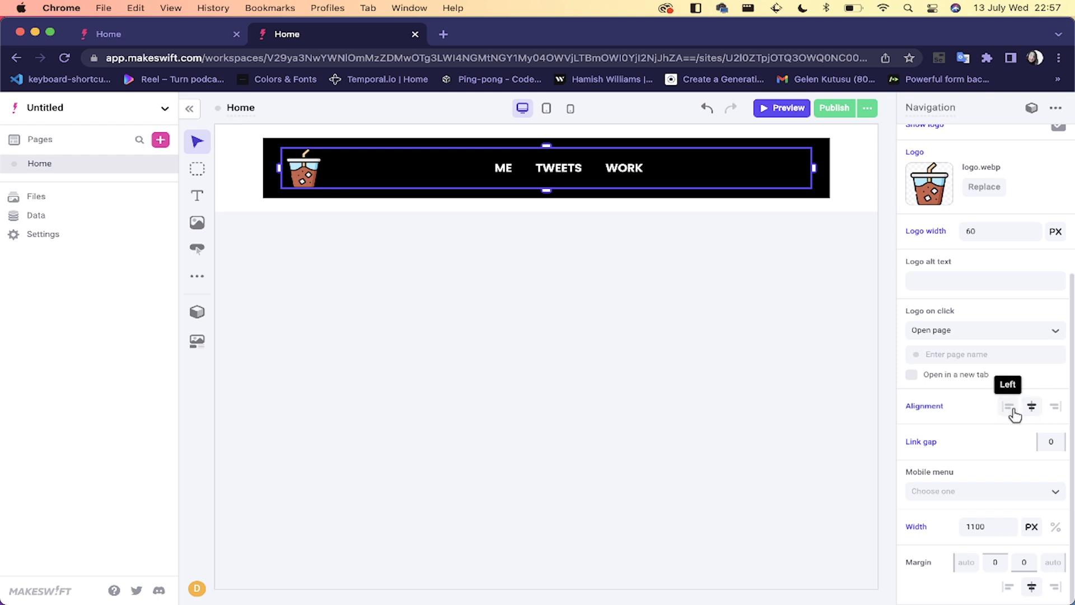
pyautogui.click(1011, 408)
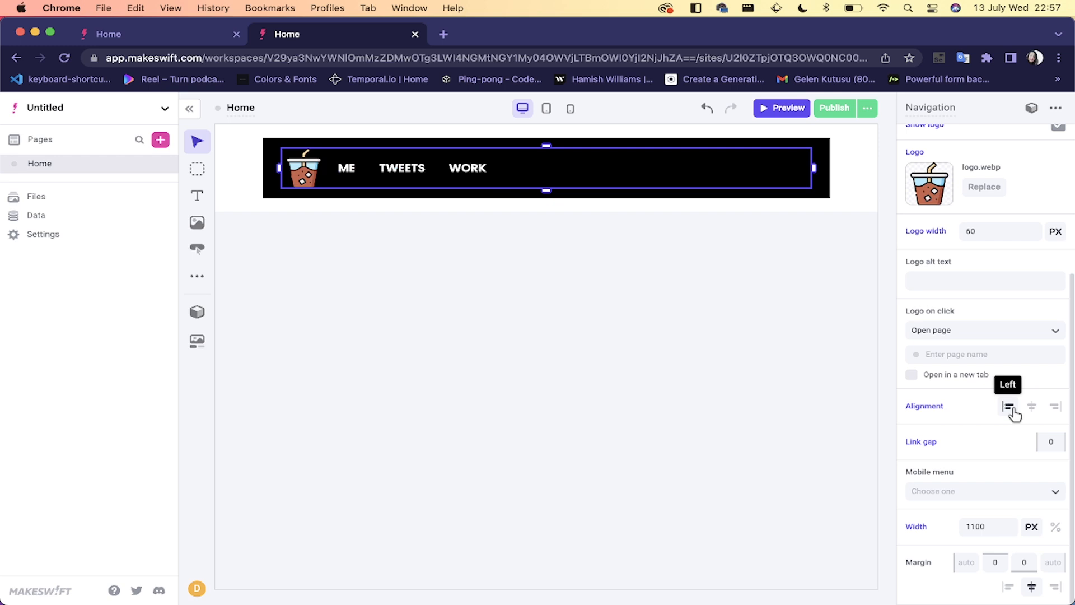
pyautogui.click(1052, 413)
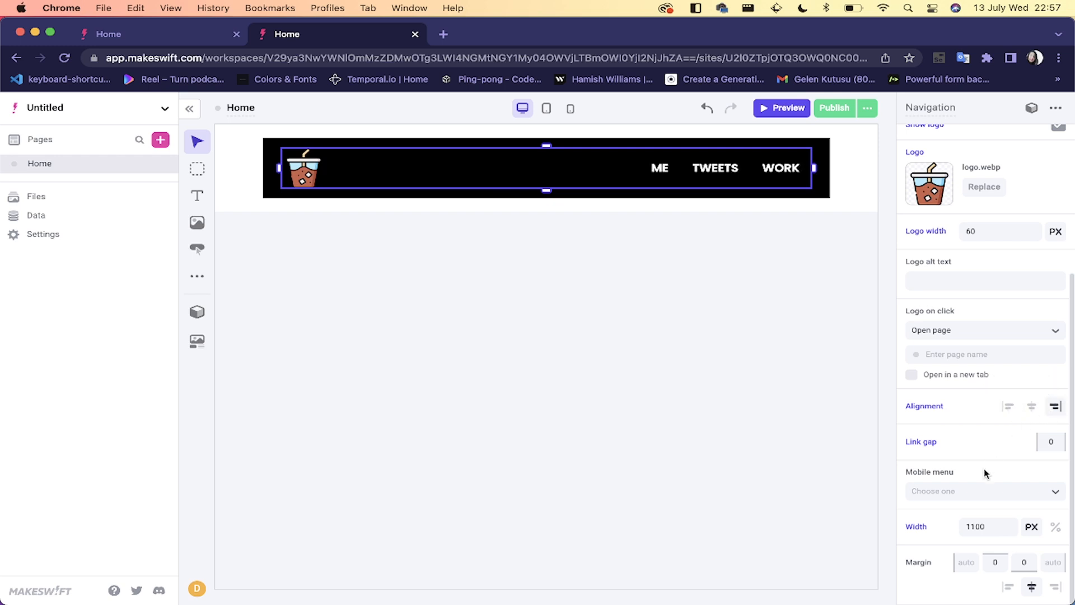
# Step: Check the original Portfolio site's Home page for comparison and return to the new site
pyautogui.scroll(5, 985, 473)
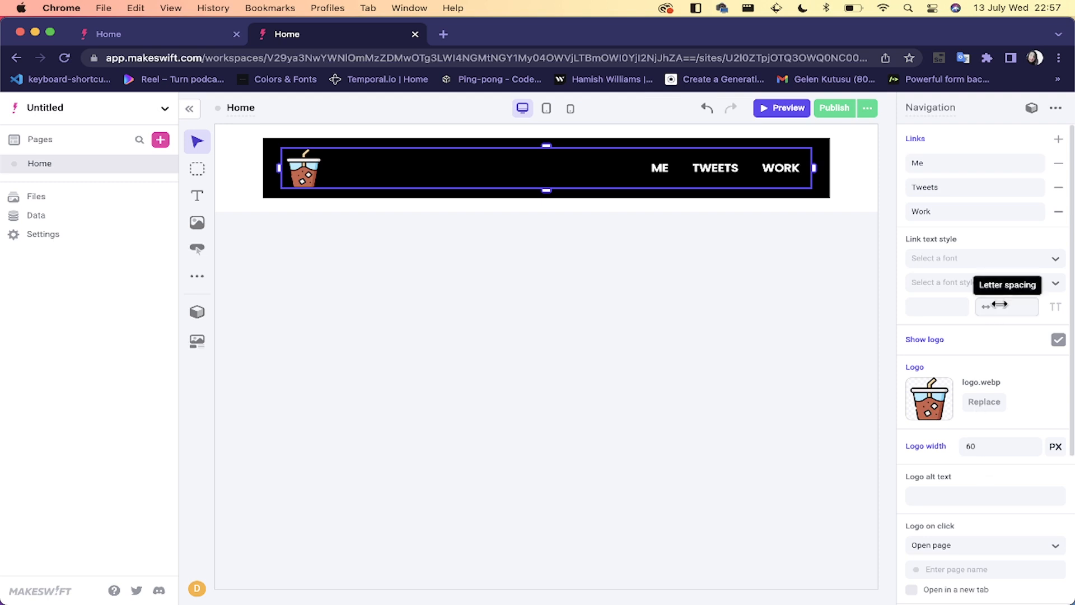
pyautogui.click(796, 289)
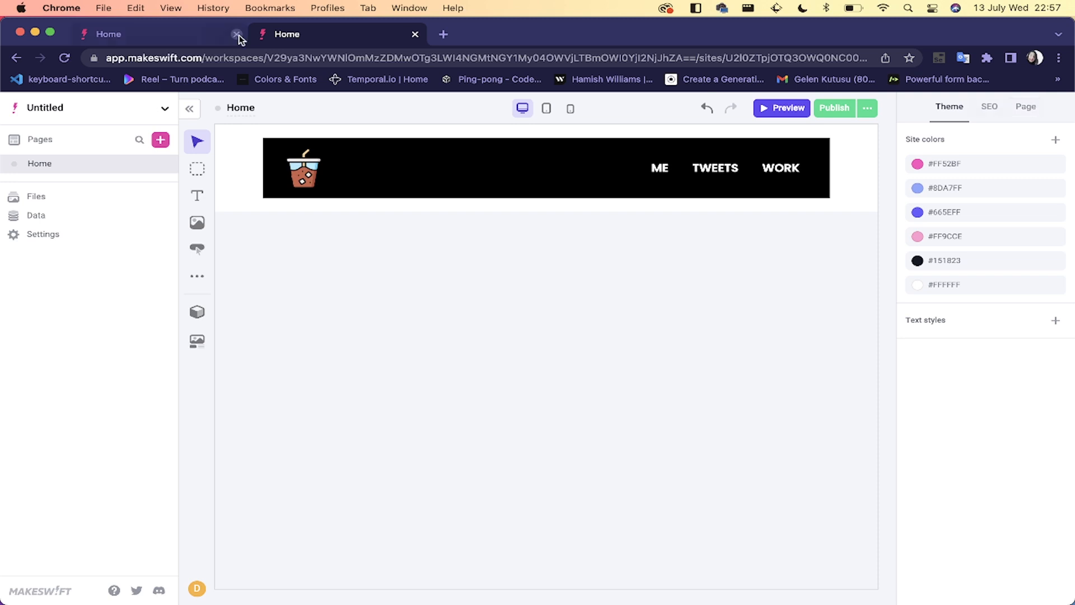
pyautogui.click(160, 35)
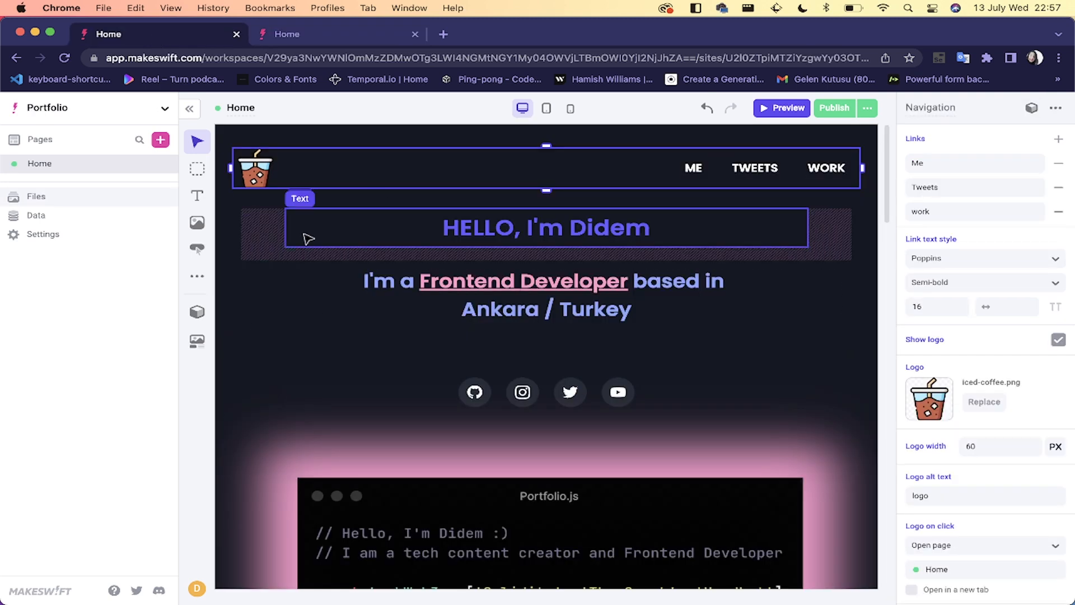
pyautogui.click(343, 35)
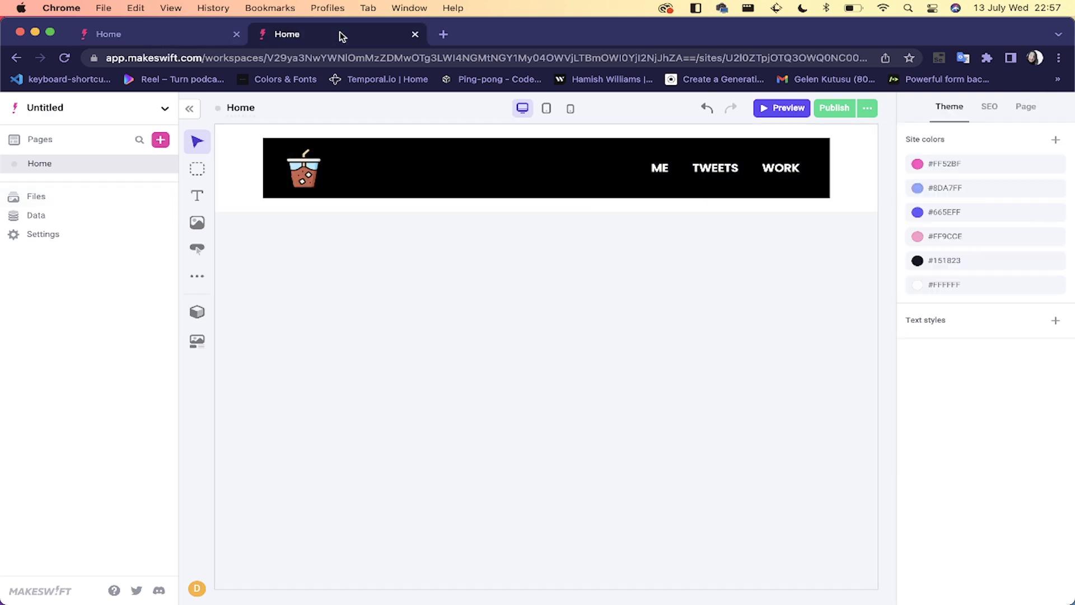
# Step: Add a colour background to the page and set it to the dark site colour #151823
pyautogui.click(1022, 107)
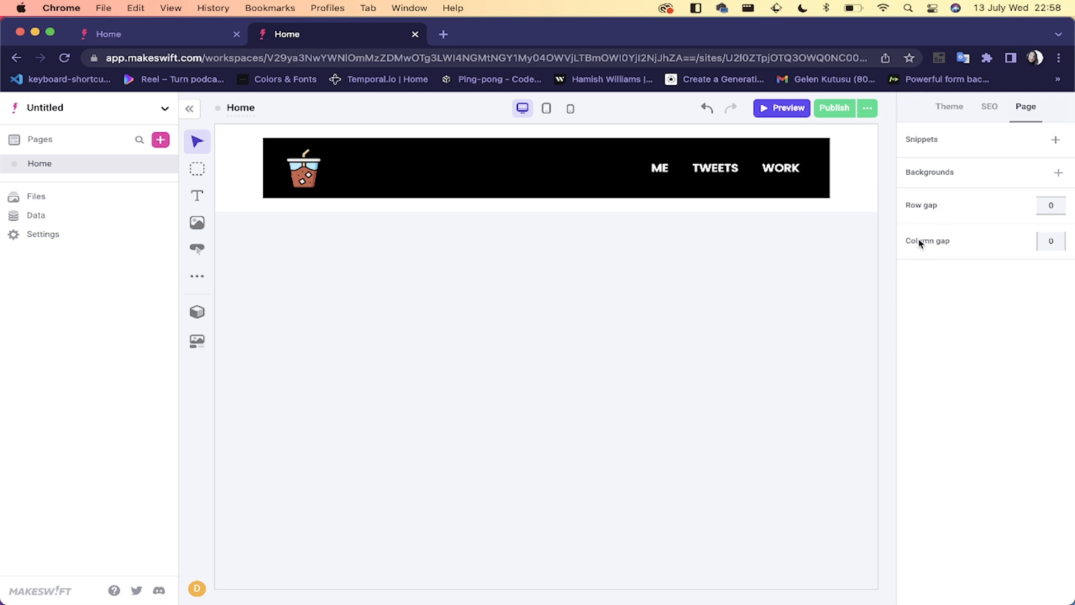
pyautogui.click(1057, 172)
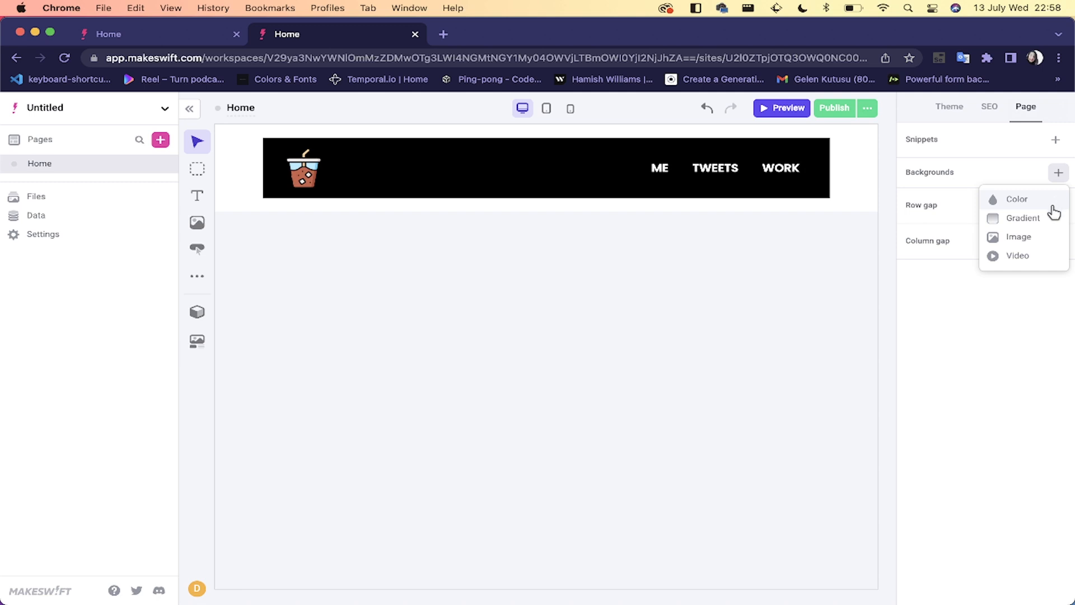
pyautogui.click(1019, 202)
pyautogui.click(918, 198)
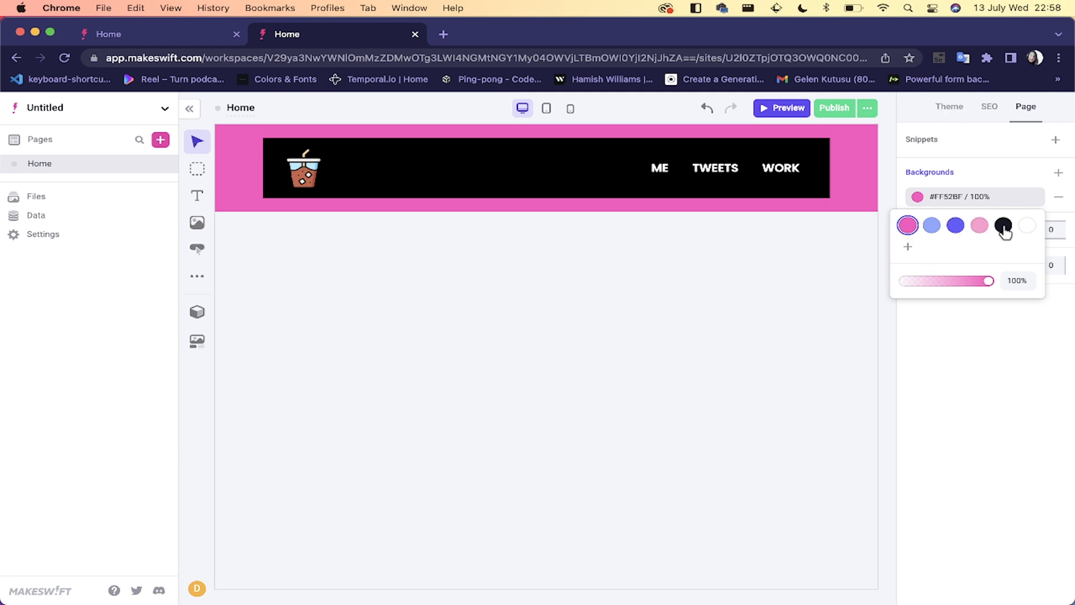
pyautogui.click(1004, 225)
pyautogui.click(964, 334)
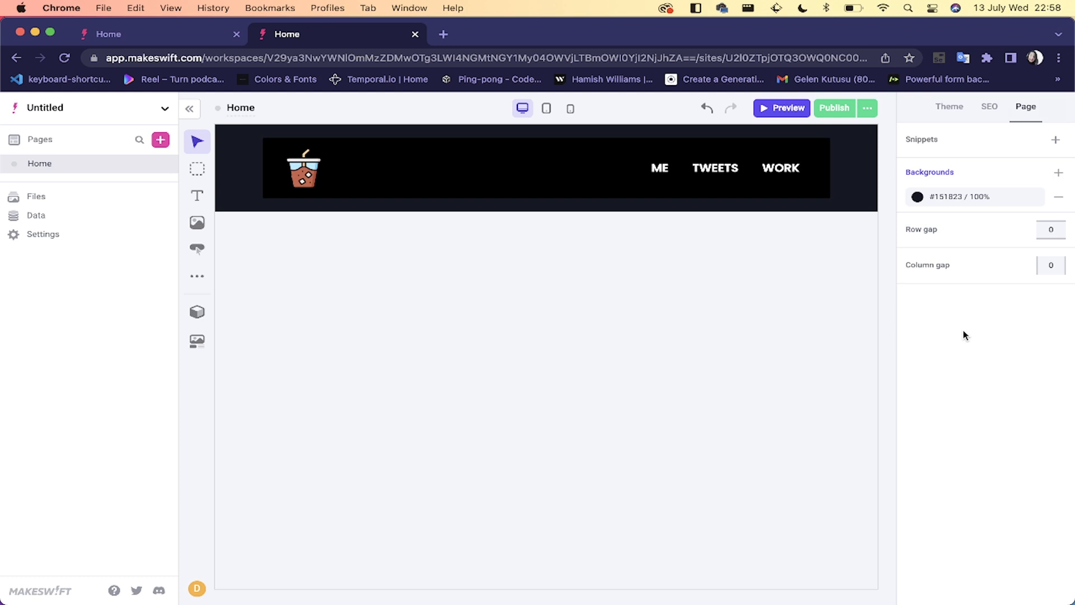
# Step: Remove the black #000000 background from the box around the navigation
pyautogui.click(778, 149)
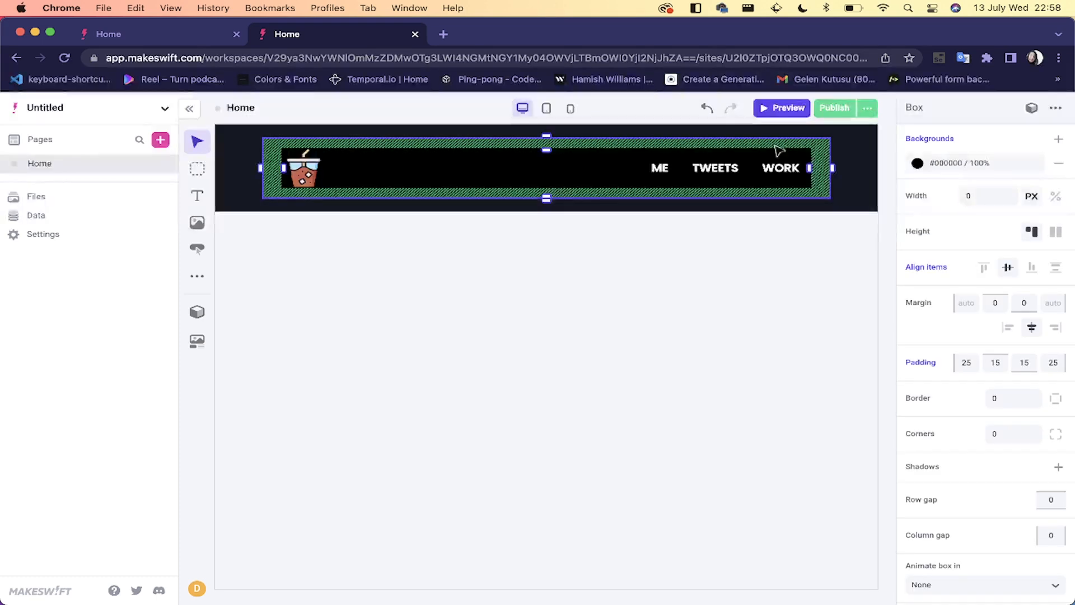
pyautogui.click(1058, 163)
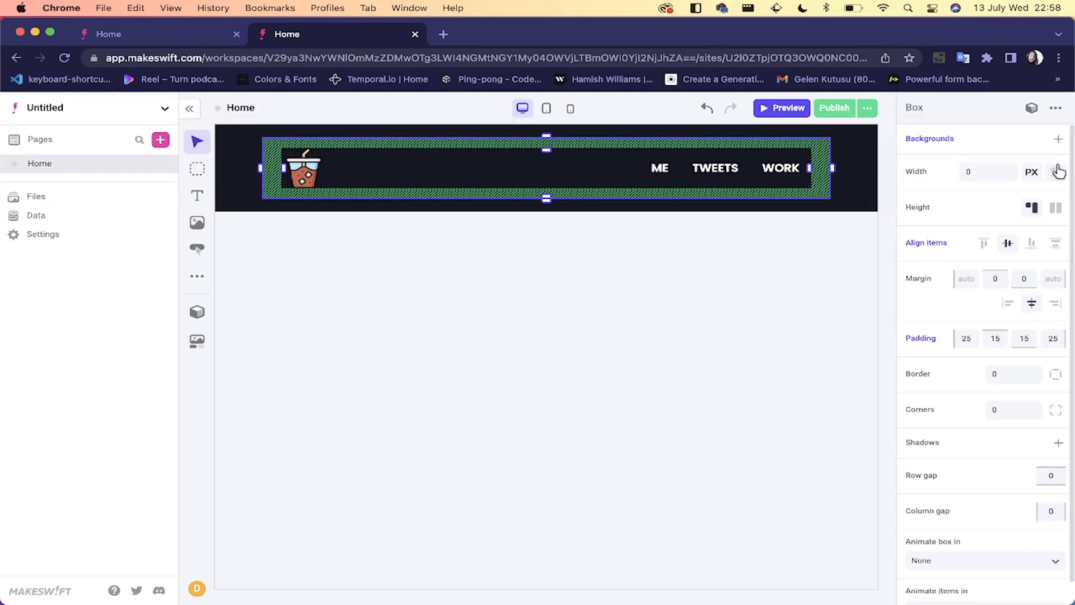
pyautogui.click(733, 276)
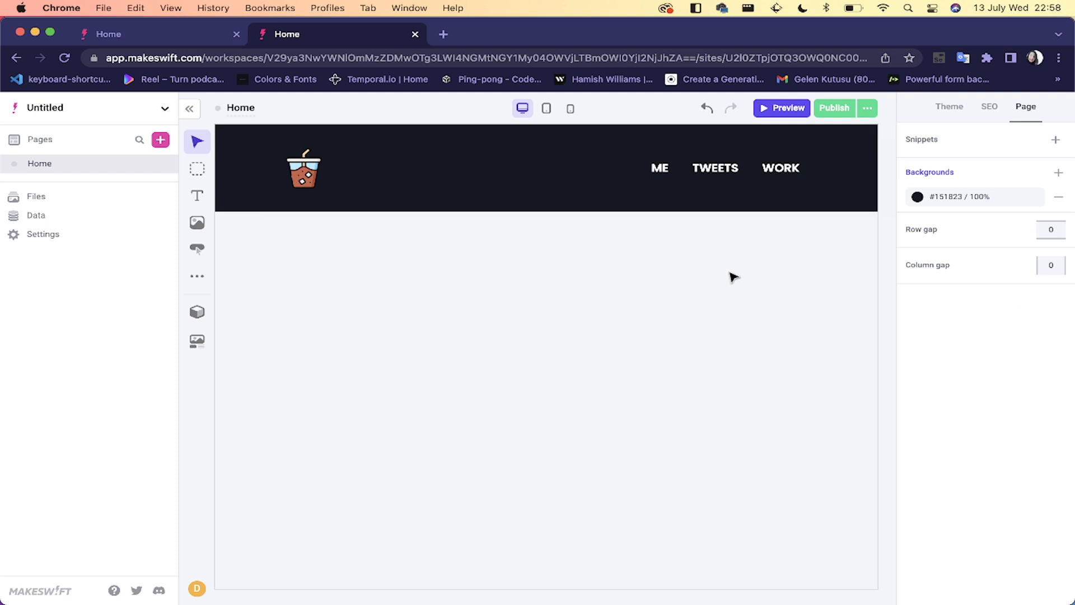
# Step: Publish the Home page, view the live site and return to the editor
pyautogui.click(839, 109)
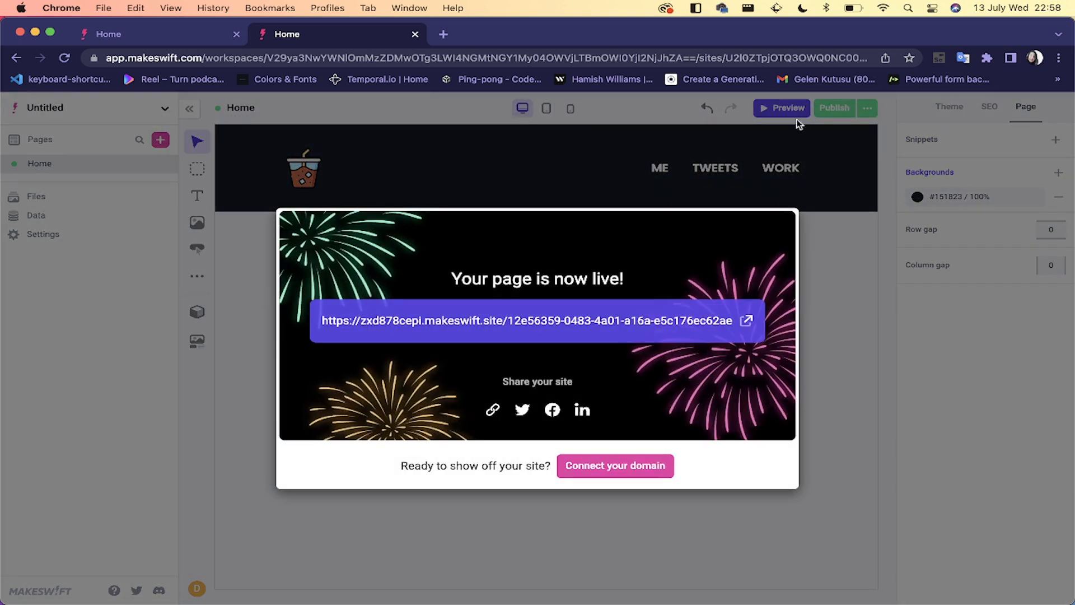
pyautogui.click(747, 320)
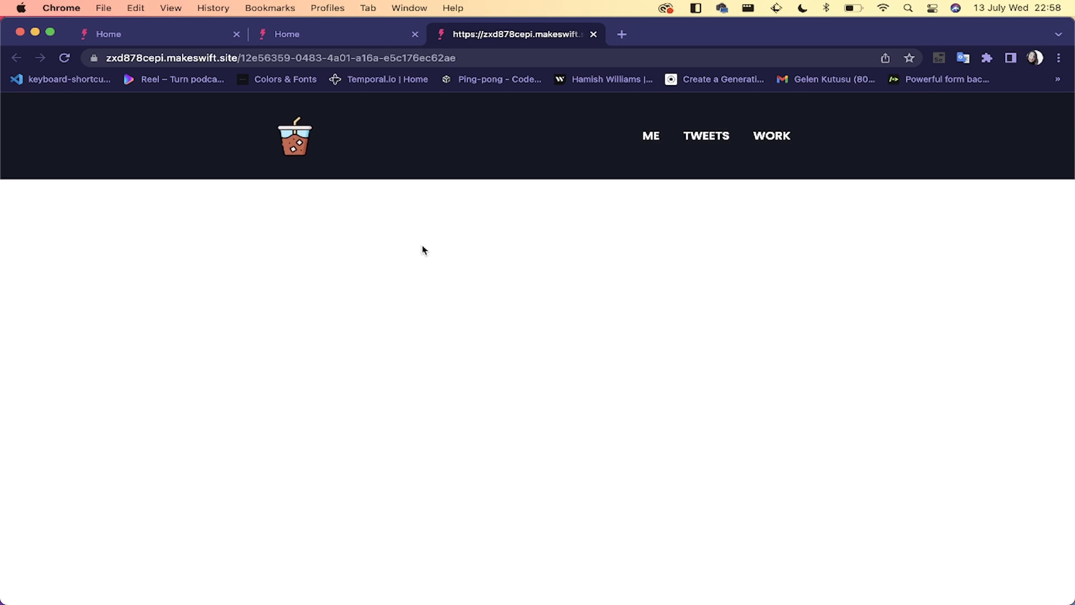
pyautogui.click(593, 34)
pyautogui.click(507, 525)
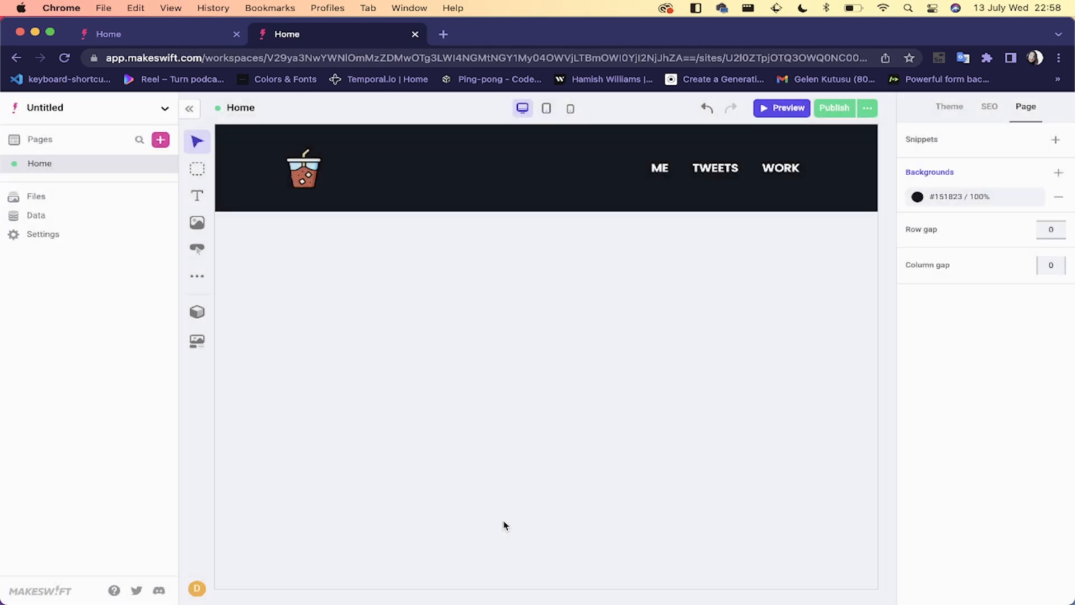
# Step: Preview the page at iPad and iPhone X sizes and test opening and closing the mobile navigation menu
pyautogui.click(786, 109)
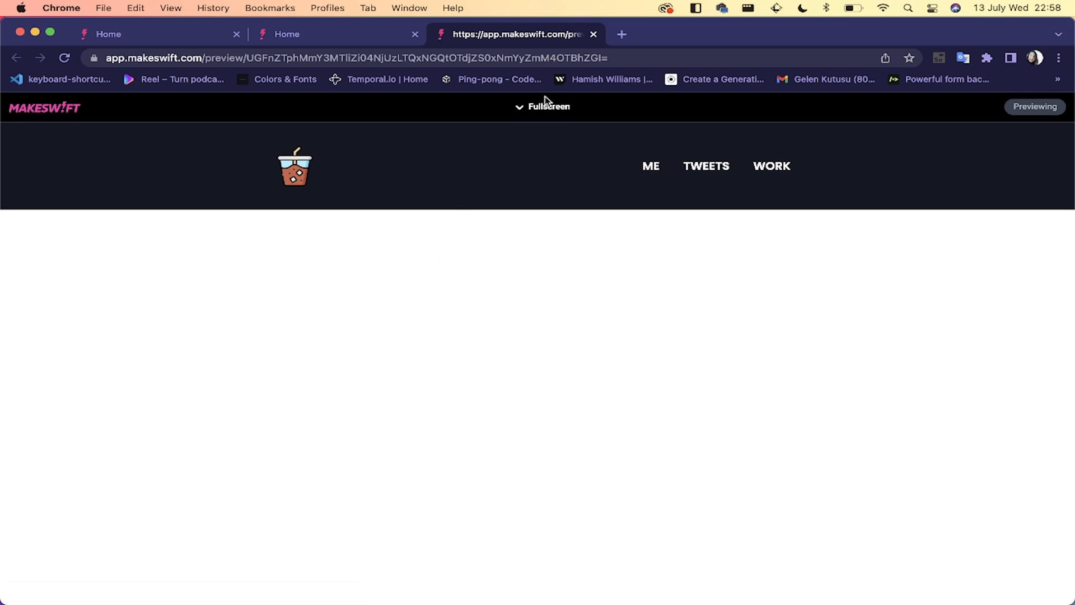
pyautogui.click(529, 108)
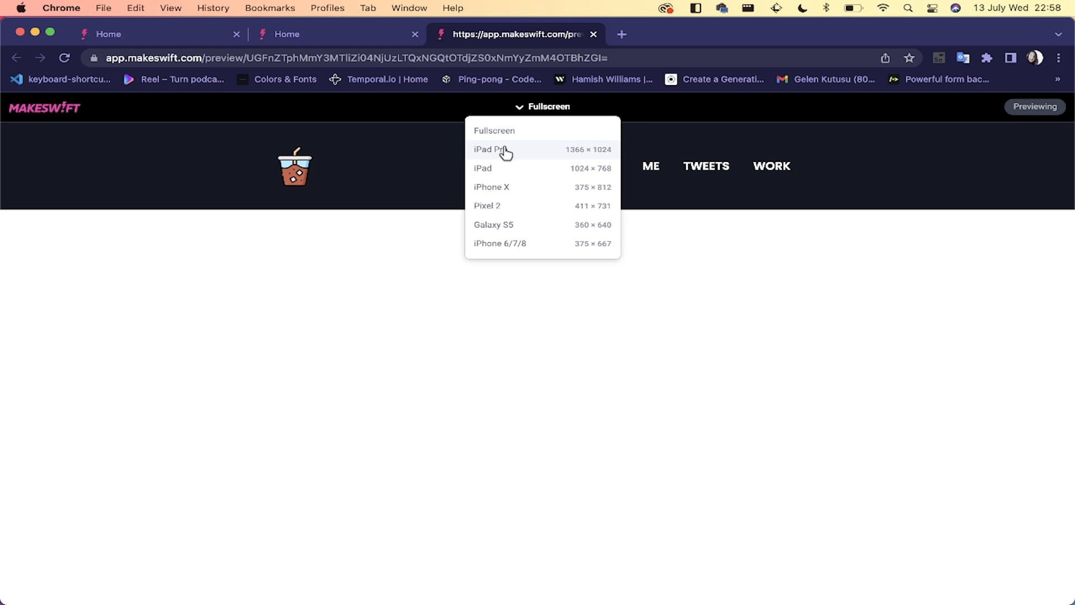
pyautogui.click(488, 171)
pyautogui.click(528, 107)
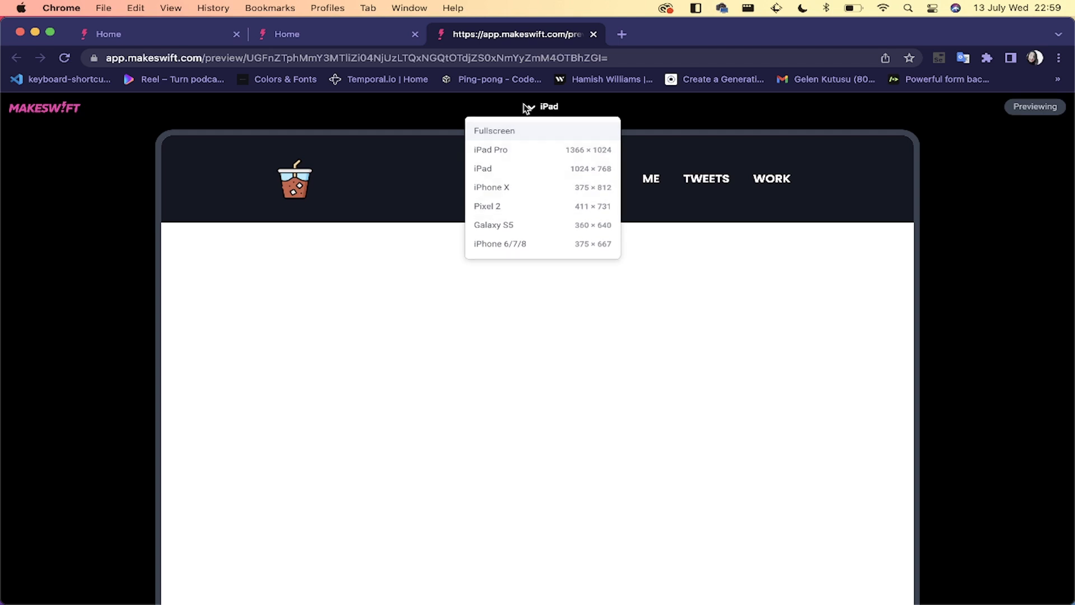
pyautogui.click(514, 188)
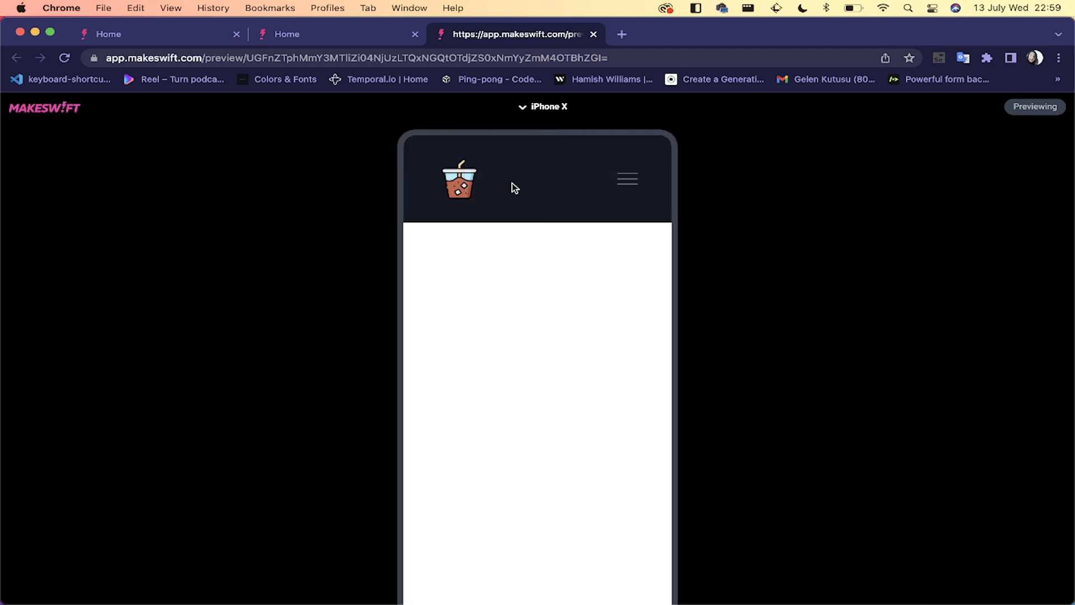
pyautogui.click(629, 179)
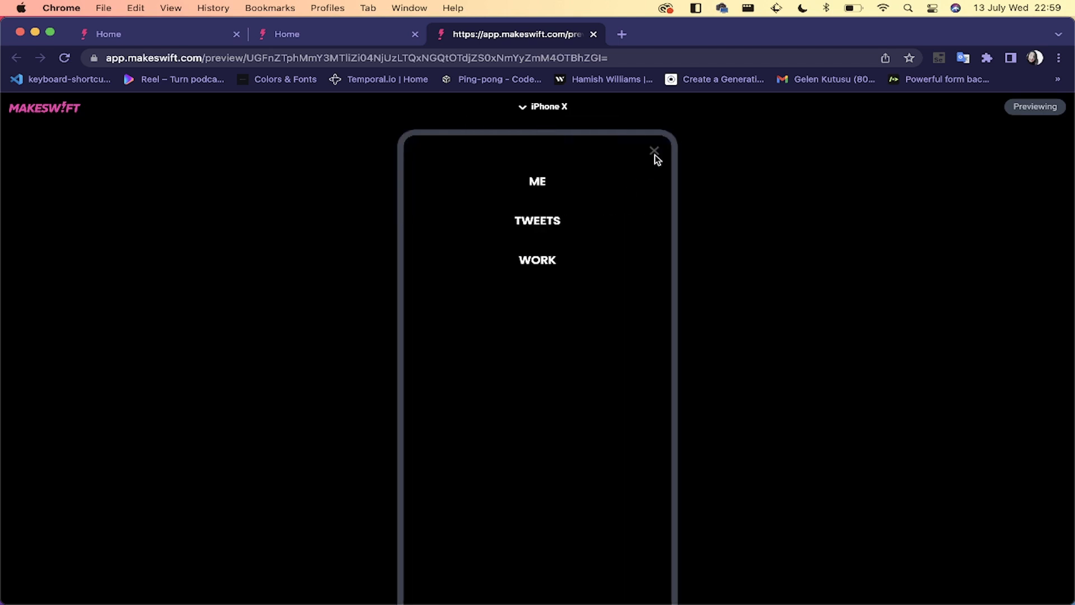
pyautogui.click(655, 154)
pyautogui.click(627, 179)
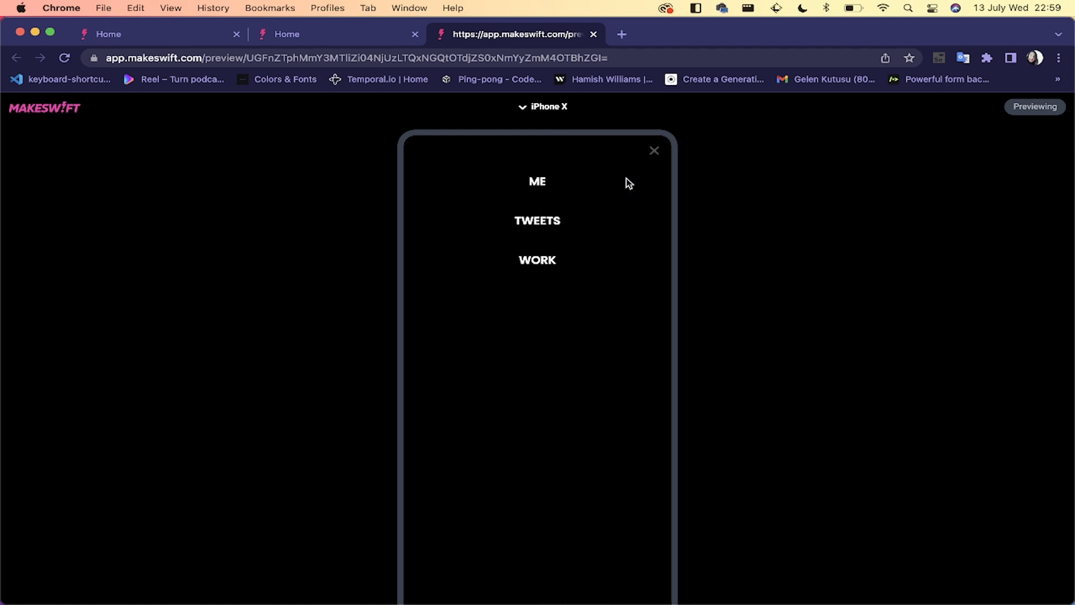
pyautogui.click(654, 150)
pyautogui.click(593, 35)
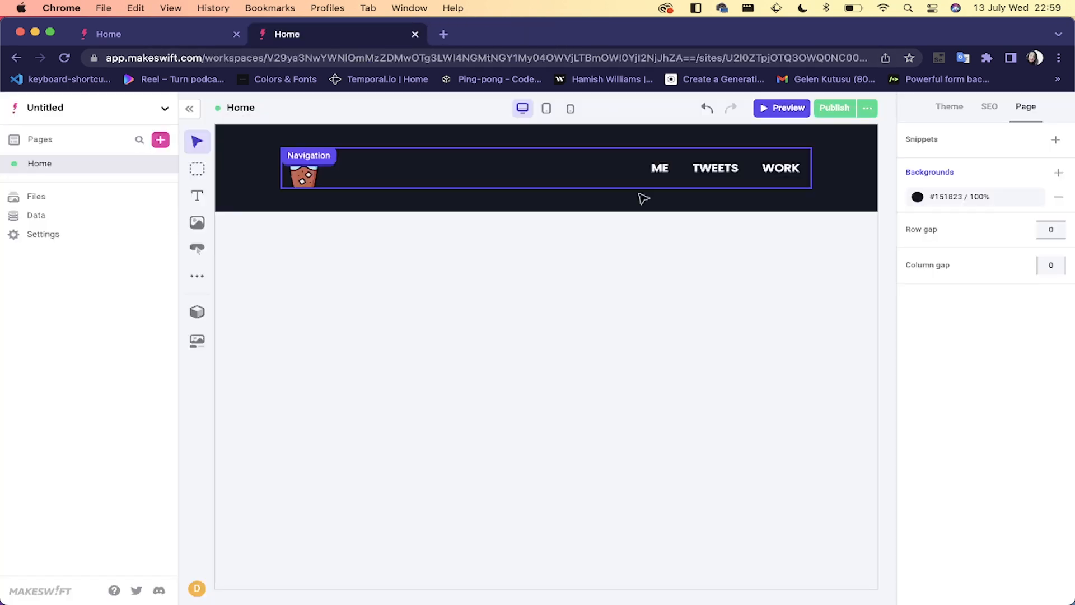
# Step: Set the navigation's mobile menu to Cover from right in the desktop view
pyautogui.click(727, 205)
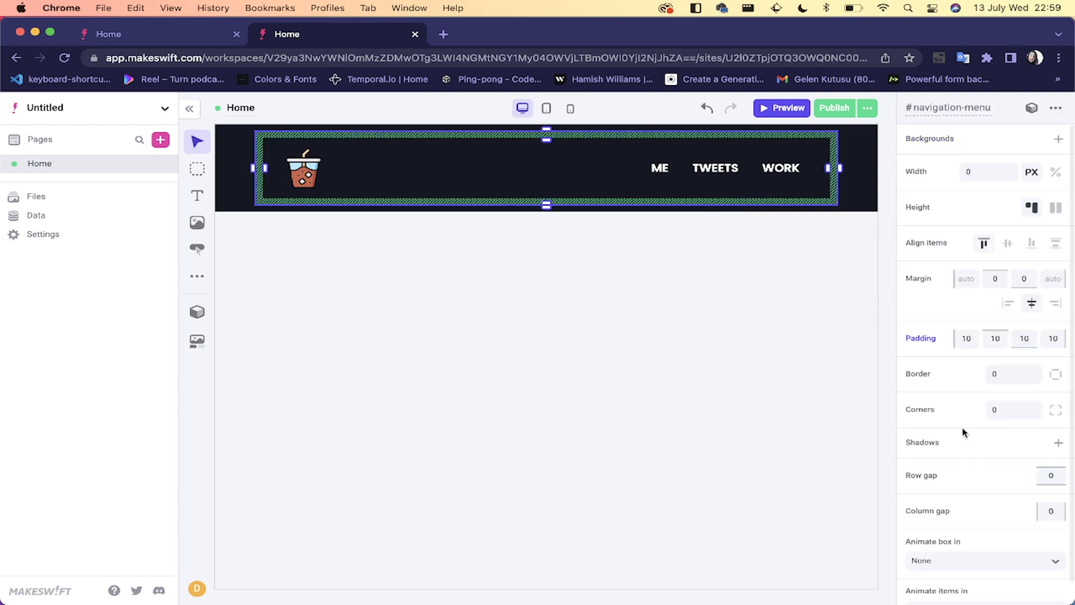
pyautogui.scroll(-1, 956, 408)
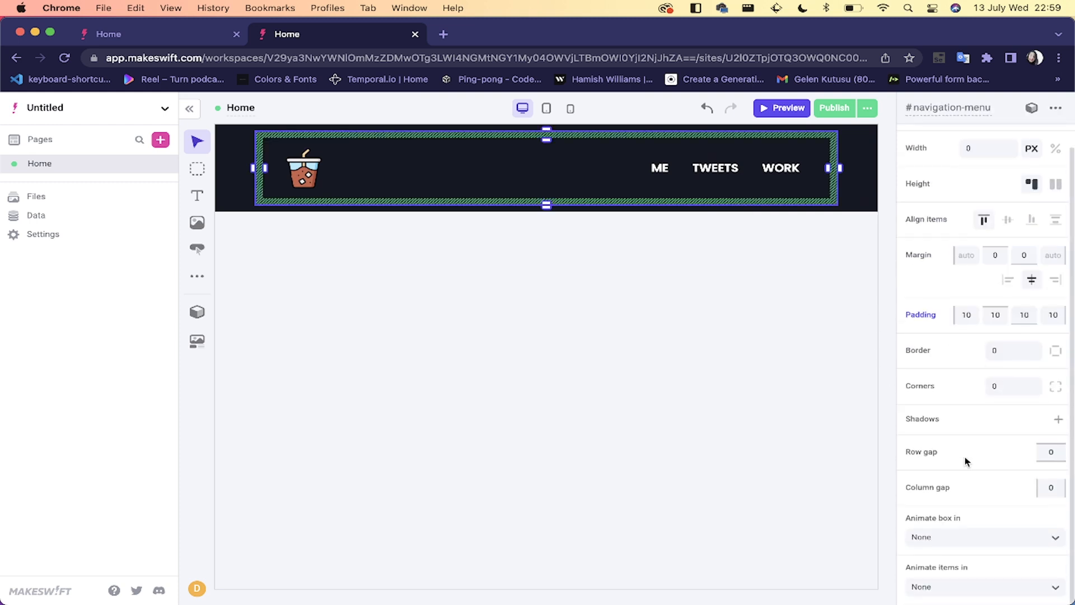
pyautogui.click(872, 203)
pyautogui.click(766, 172)
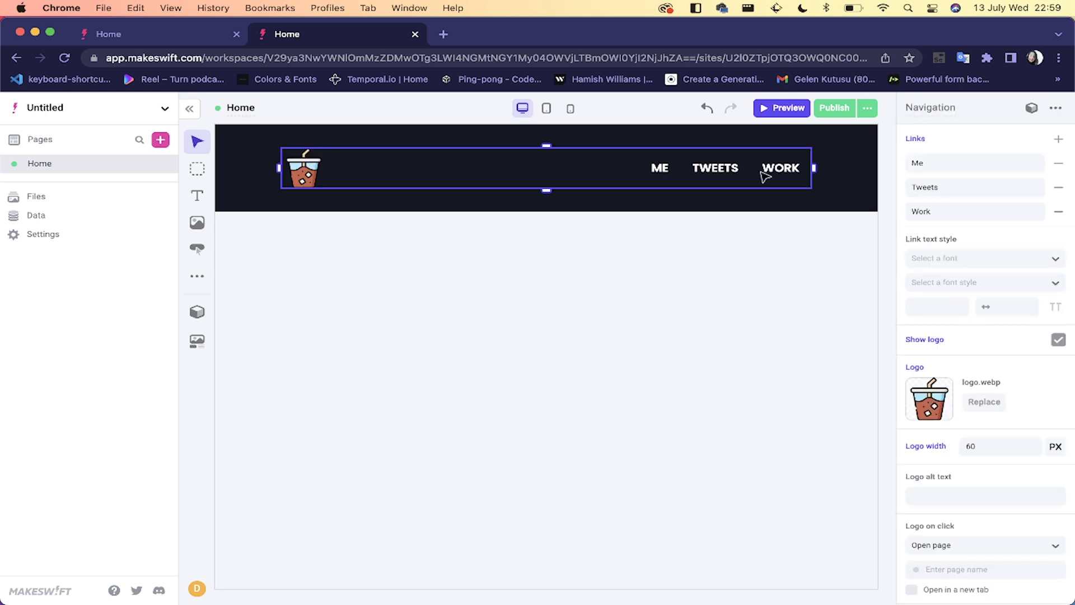
pyautogui.scroll(-8, 950, 369)
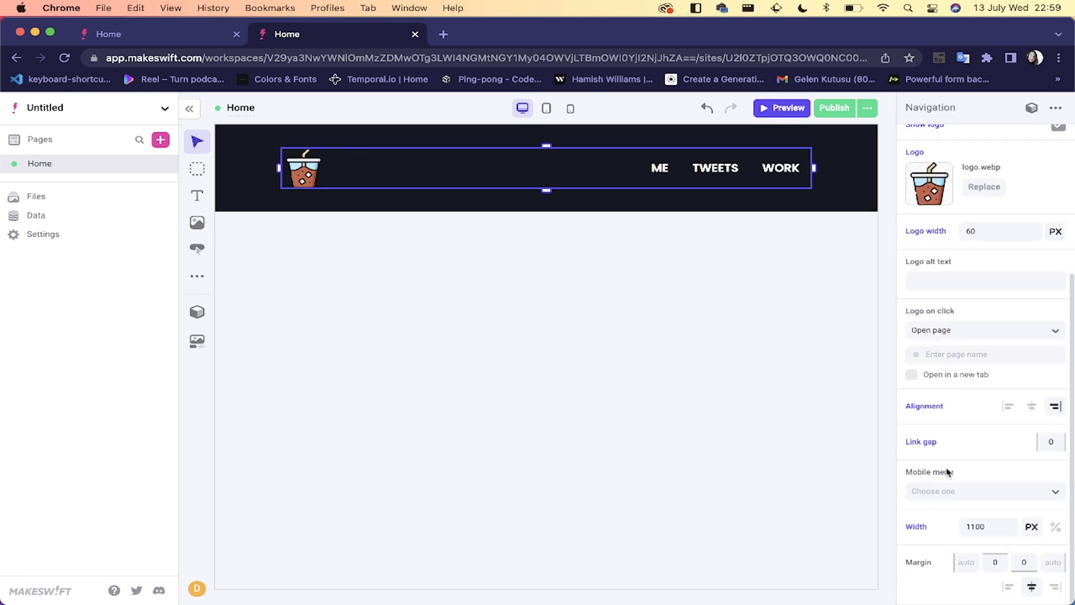
pyautogui.click(952, 493)
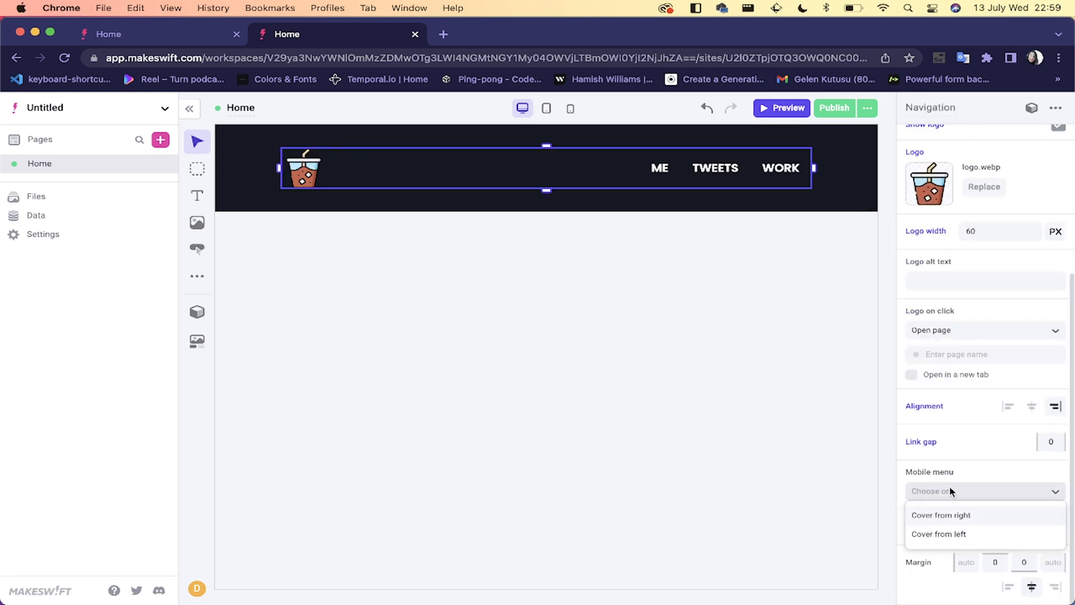
pyautogui.click(930, 518)
pyautogui.click(703, 326)
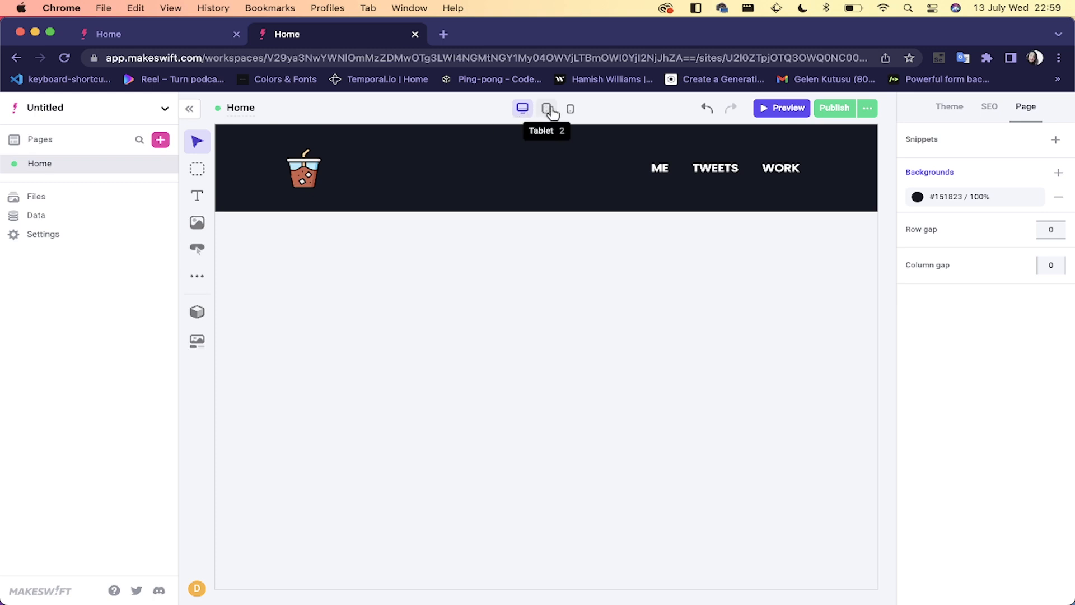
# Step: Change the navigation's mobile menu to Cover from left in the mobile view
pyautogui.click(570, 111)
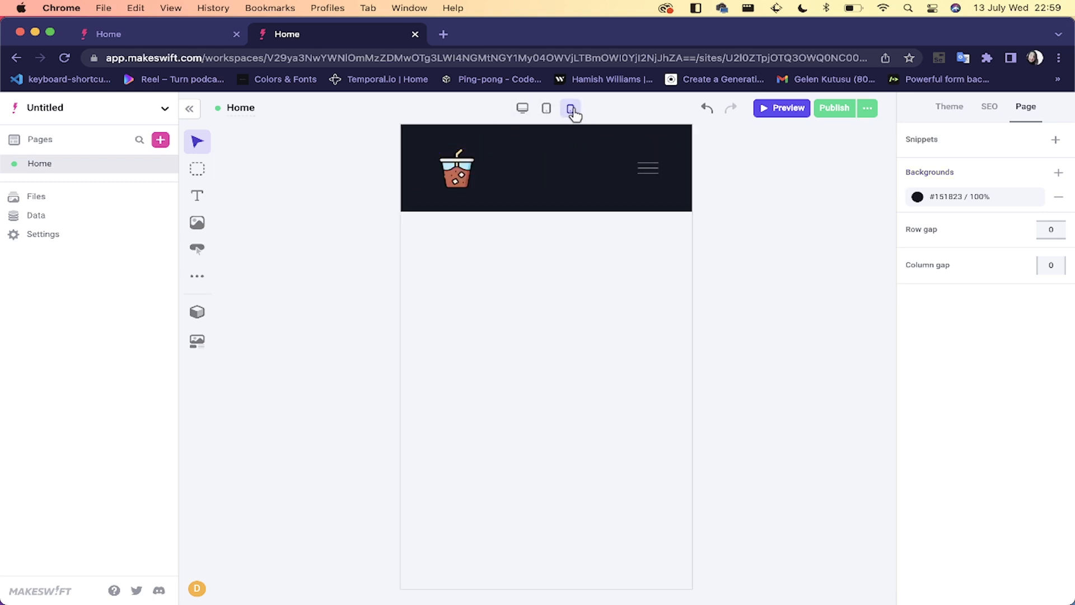
pyautogui.click(648, 159)
pyautogui.scroll(-5, 966, 439)
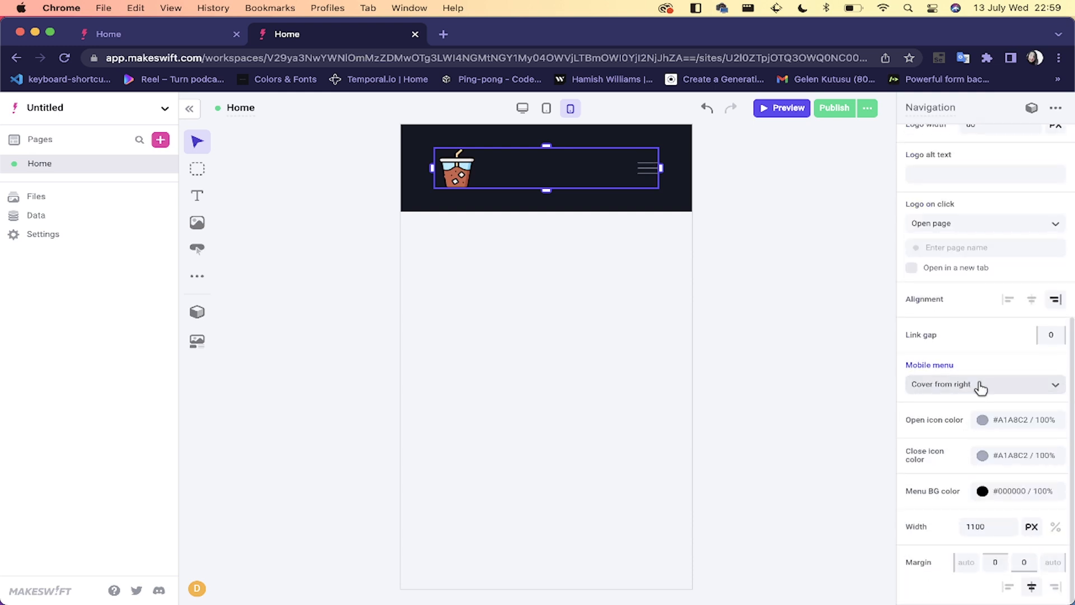
pyautogui.click(981, 386)
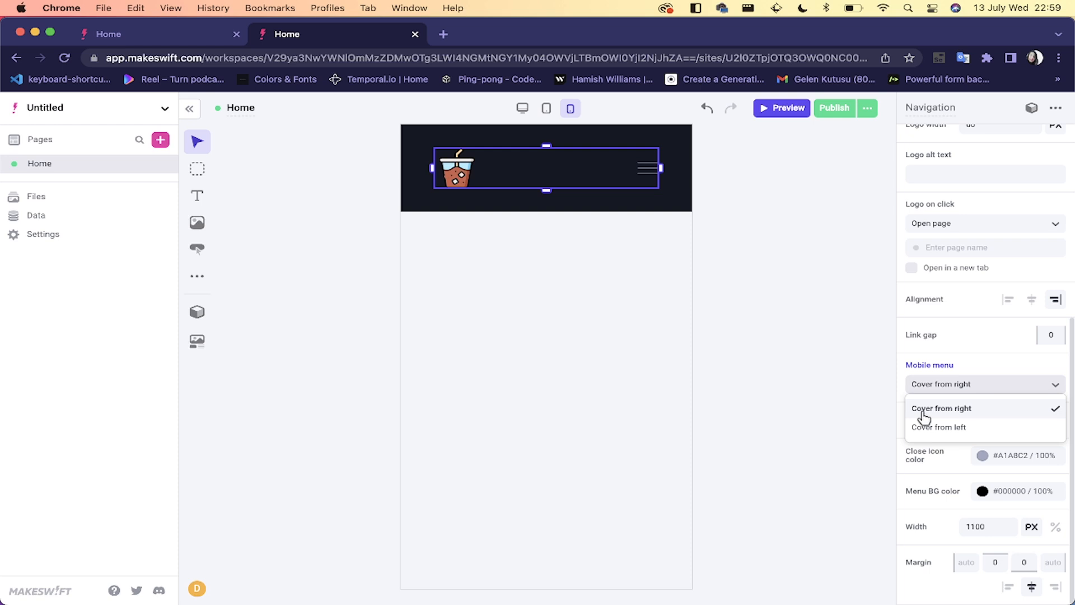
pyautogui.click(949, 428)
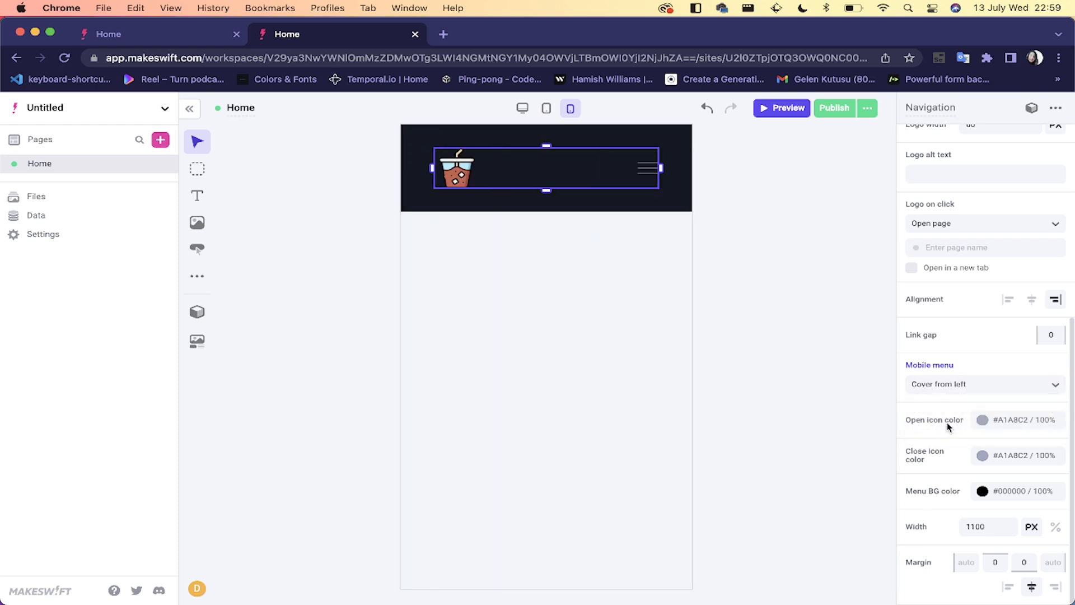
pyautogui.click(821, 318)
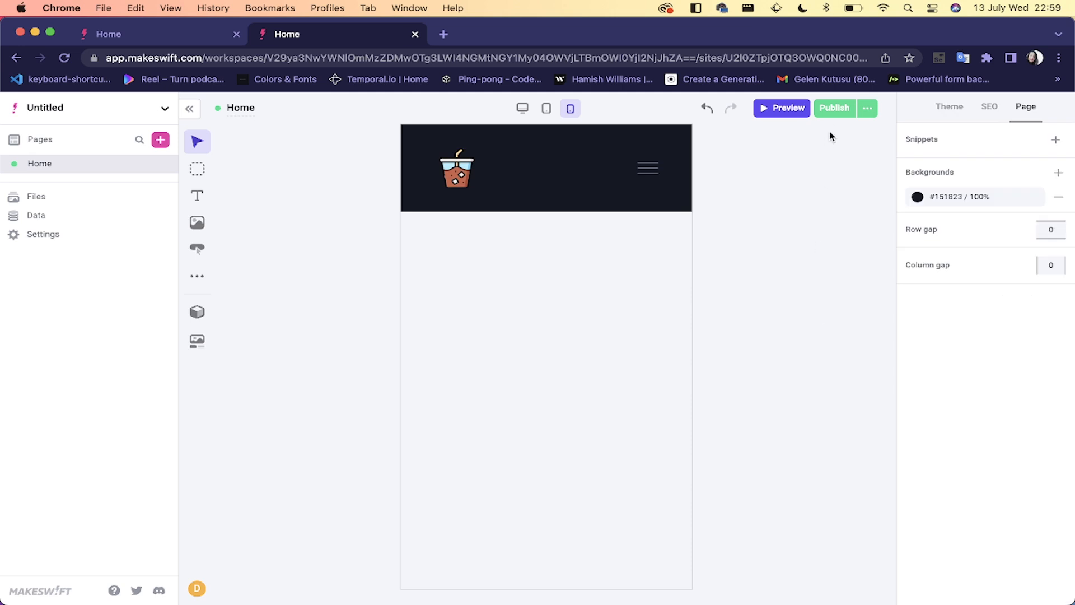
# Step: Preview the page at iPhone X size, test opening and closing the mobile menu, and return to the editor
pyautogui.click(782, 108)
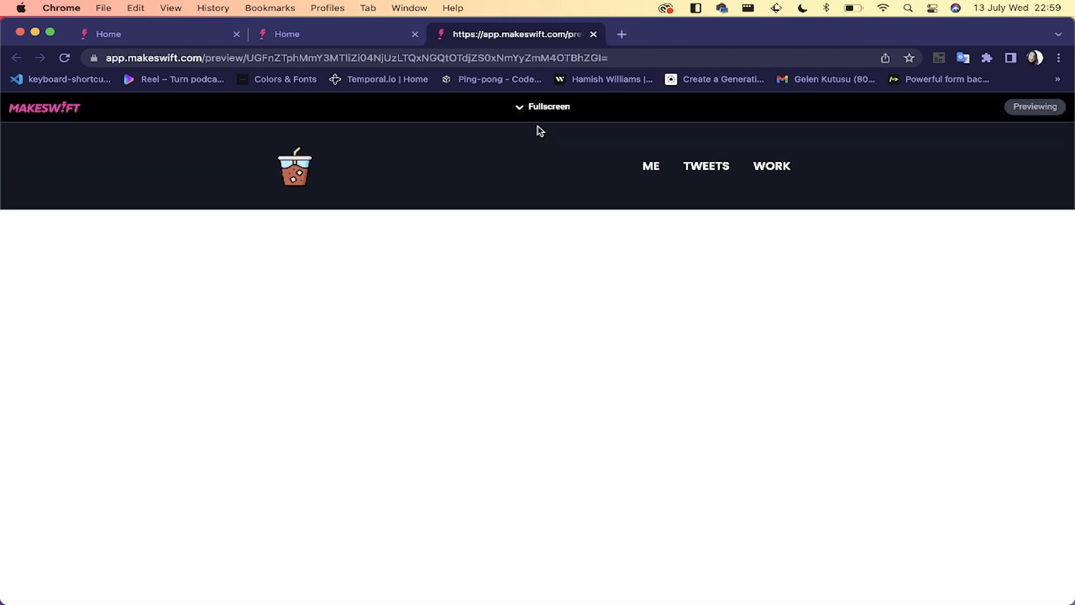
pyautogui.click(561, 113)
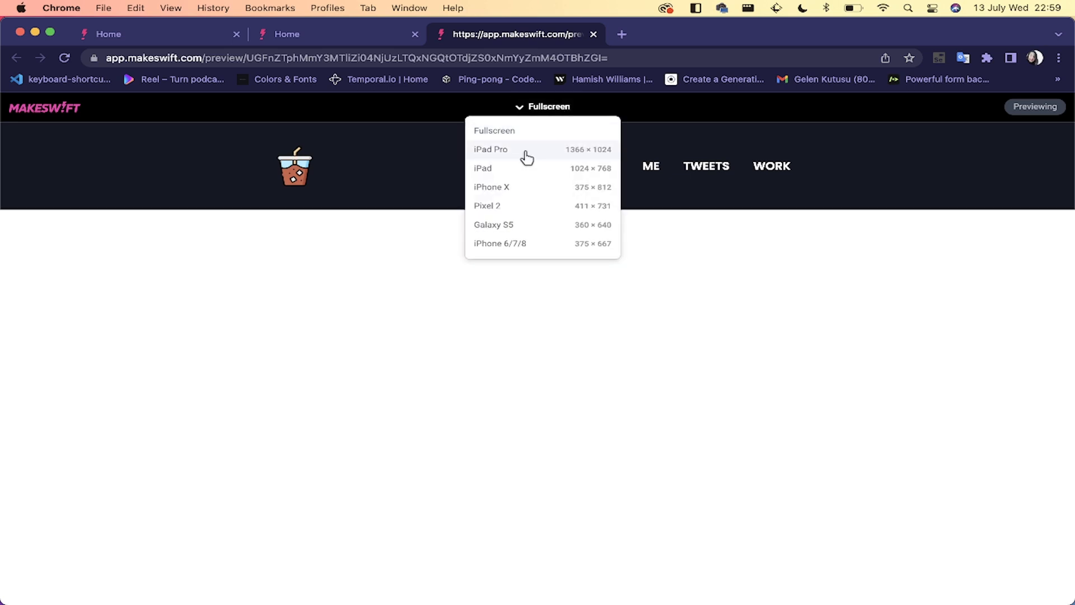
pyautogui.click(505, 186)
pyautogui.click(629, 181)
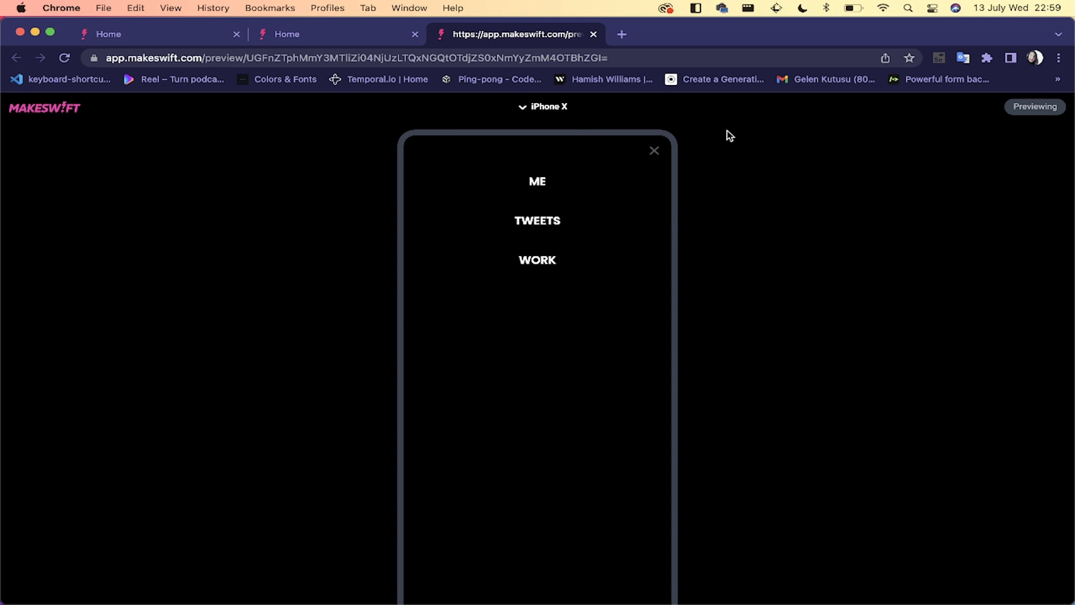
pyautogui.click(654, 153)
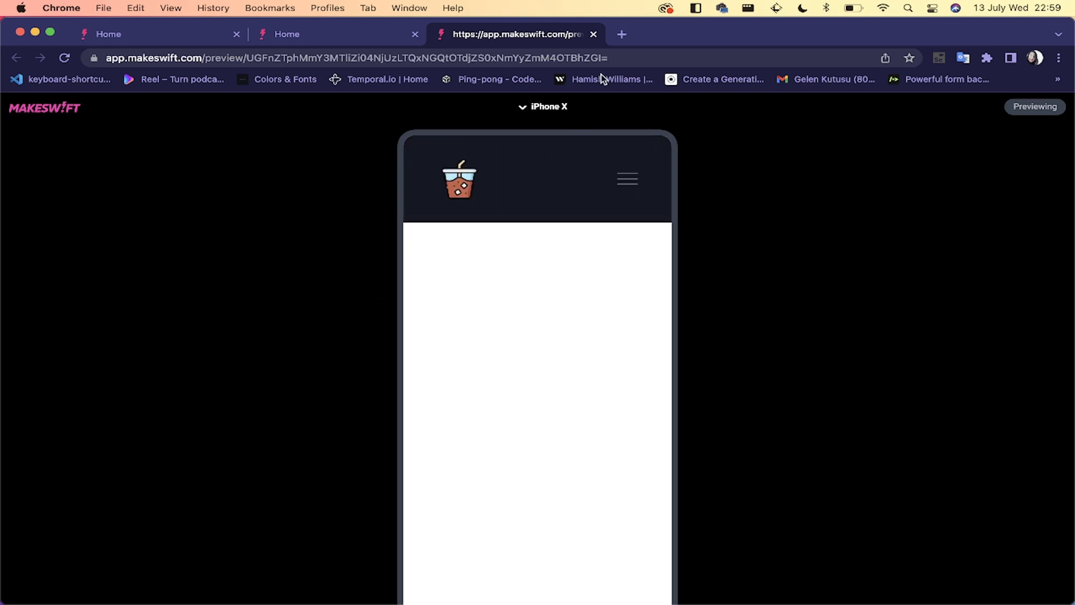
pyautogui.click(594, 34)
# Step: Set the navigation's mobile menu back to Cover from right in the mobile view and return to the desktop view
pyautogui.click(650, 167)
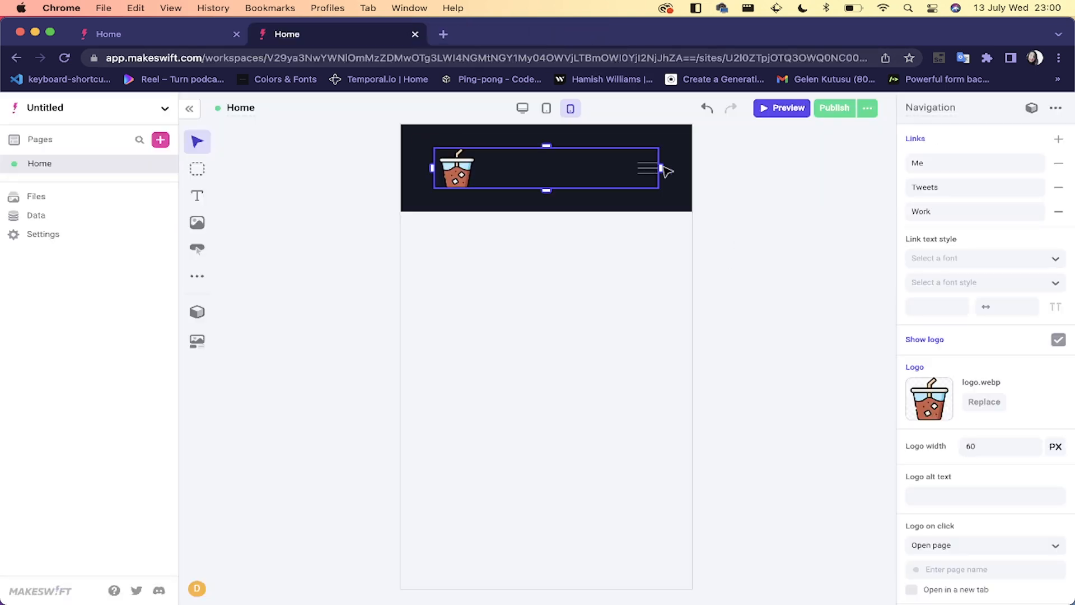
pyautogui.scroll(-6, 935, 496)
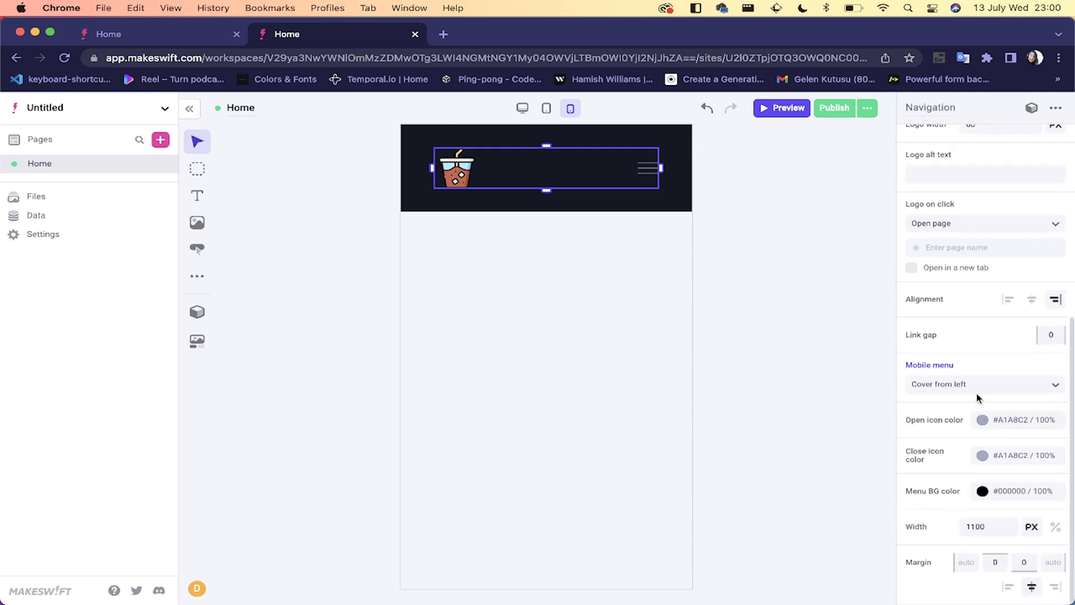
pyautogui.click(967, 387)
pyautogui.click(937, 411)
pyautogui.click(821, 283)
pyautogui.click(522, 108)
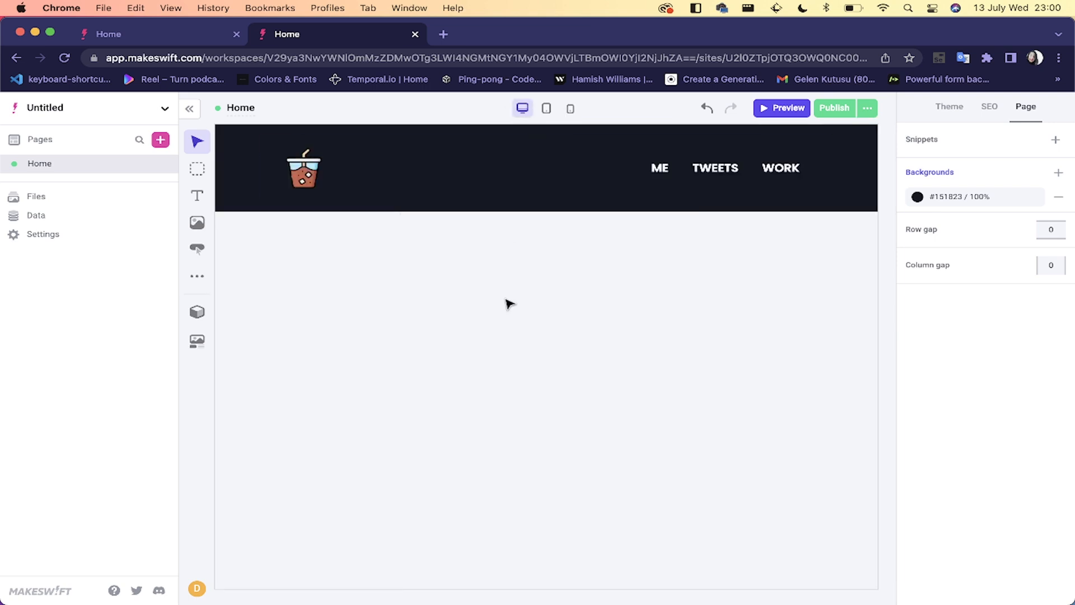
# Step: Examine the text style of the greeting heading in the finished Portfolio site and return to the new site
pyautogui.click(180, 34)
pyautogui.scroll(-1, 387, 191)
pyautogui.click(492, 191)
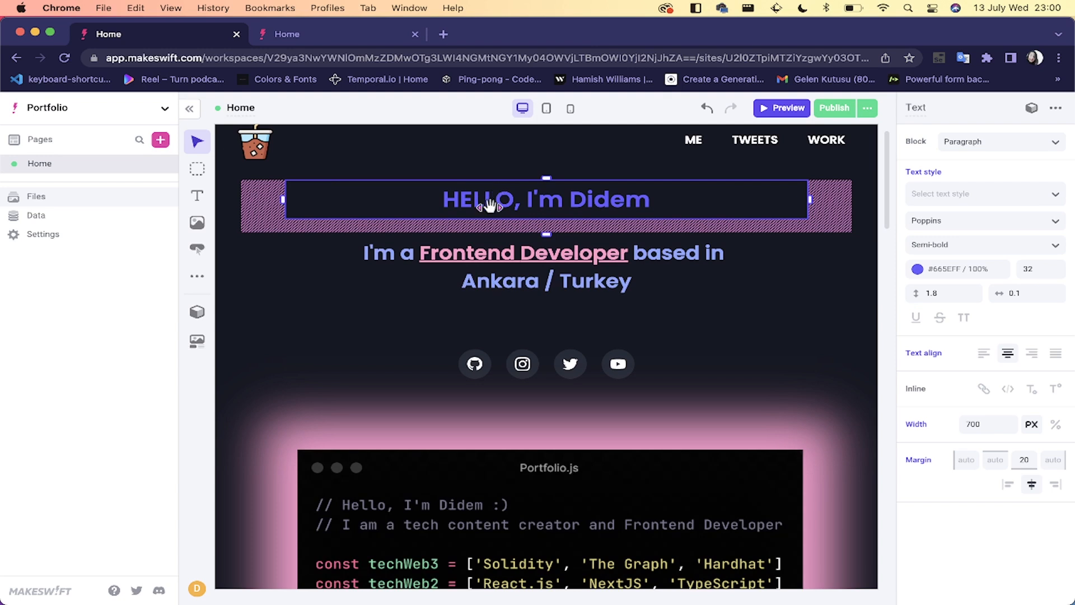
pyautogui.doubleClick(490, 205)
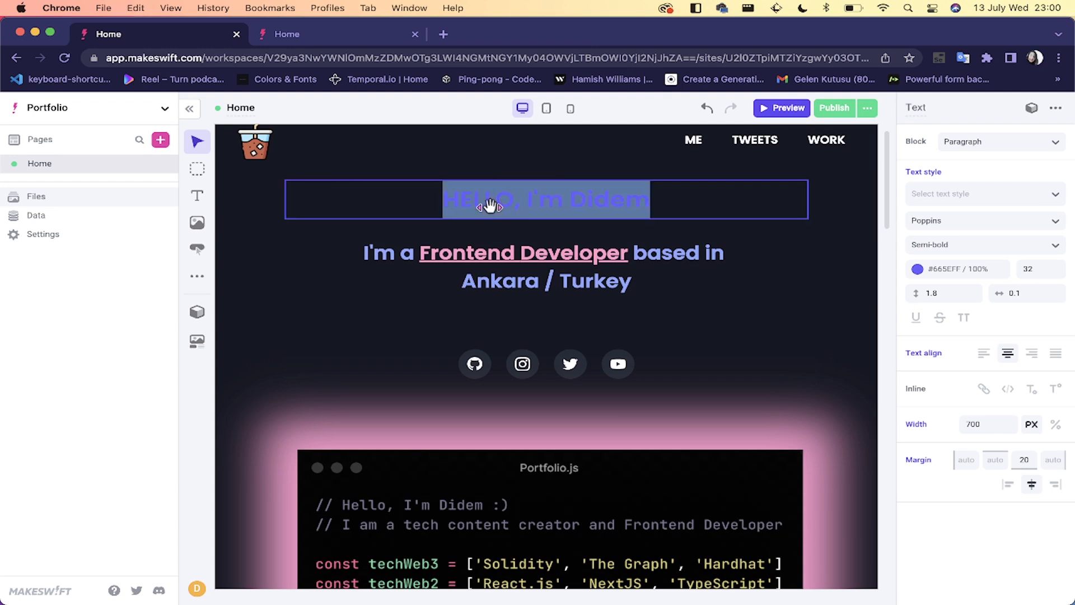
pyautogui.click(314, 34)
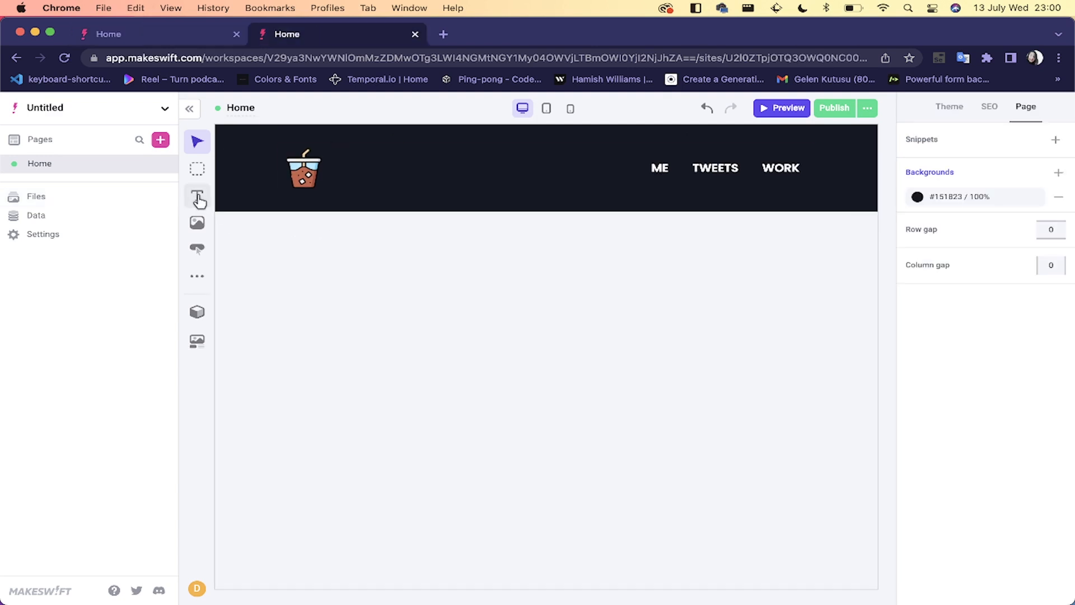
# Step: Duplicate the box around the navigation and delete the navigation inside the copy to leave an empty box below
pyautogui.click(421, 203)
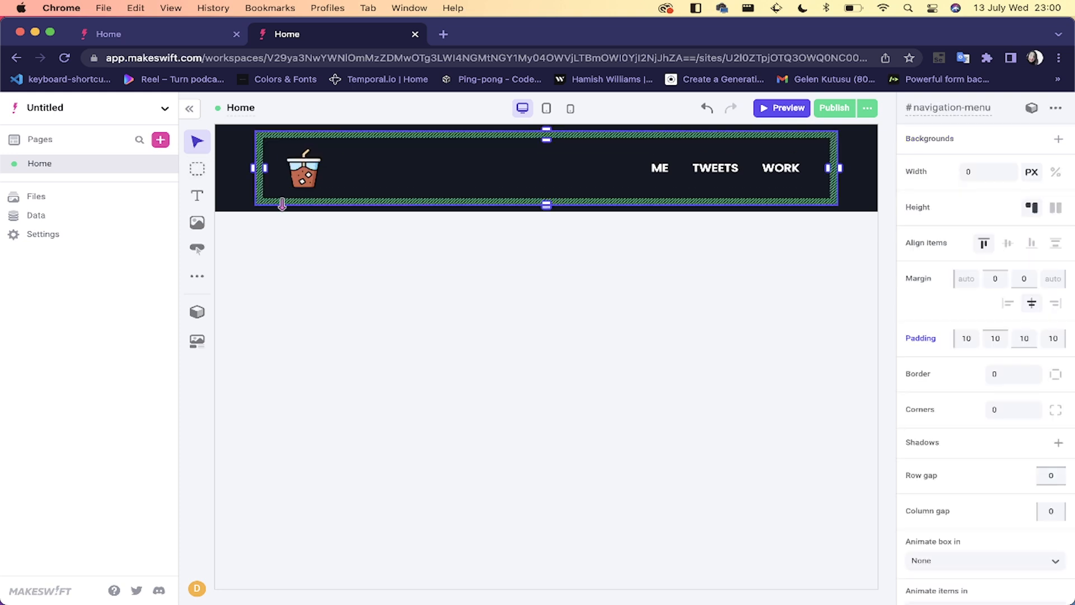
pyautogui.click(240, 216)
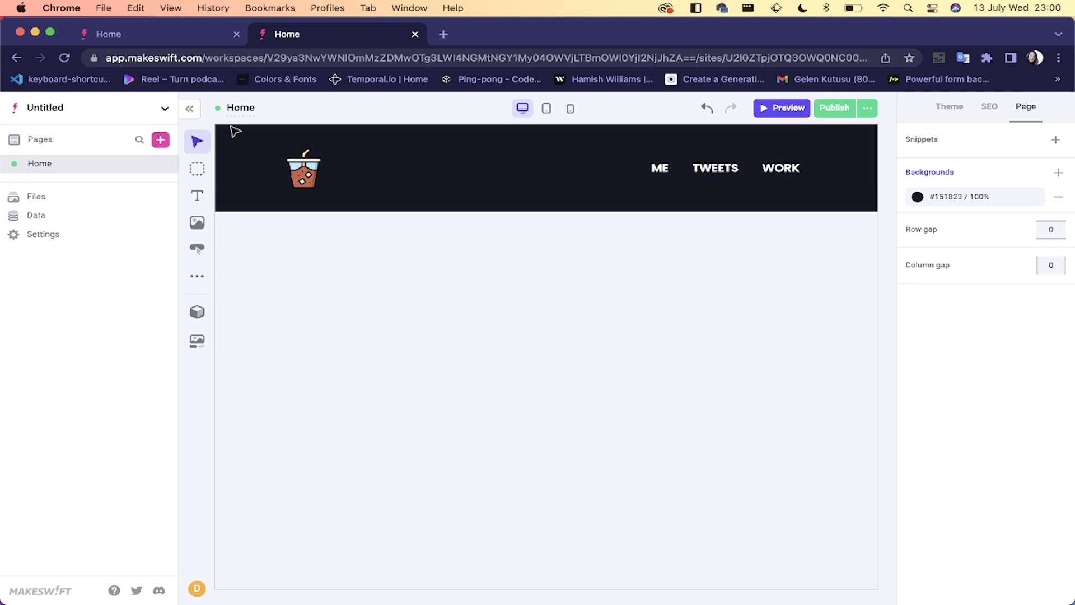
pyautogui.click(321, 138)
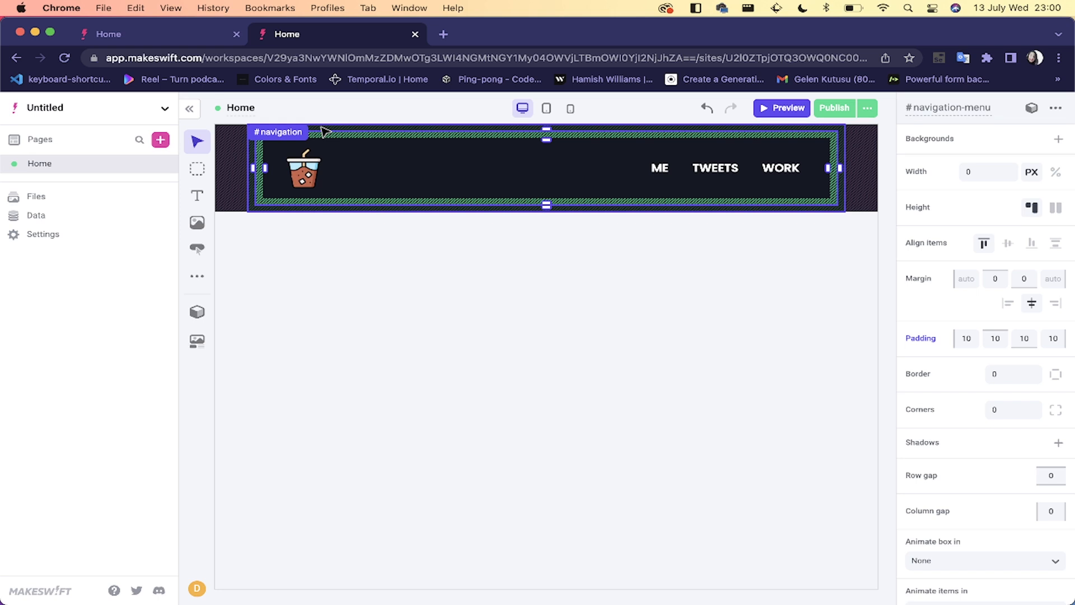
pyautogui.press('super+d')
pyautogui.click(343, 362)
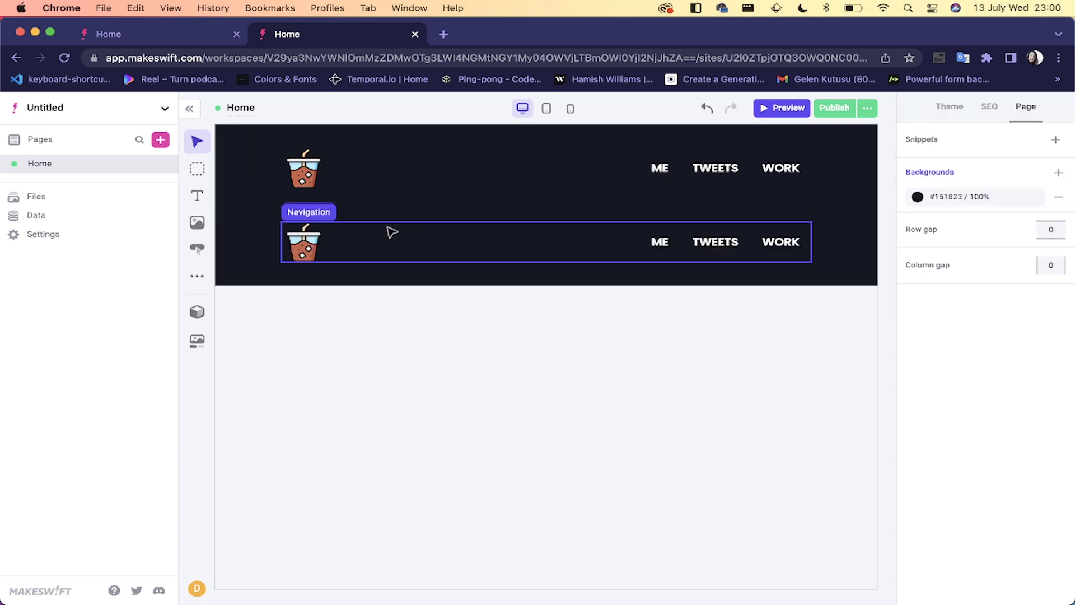
pyautogui.click(391, 245)
pyautogui.press('BackSpace')
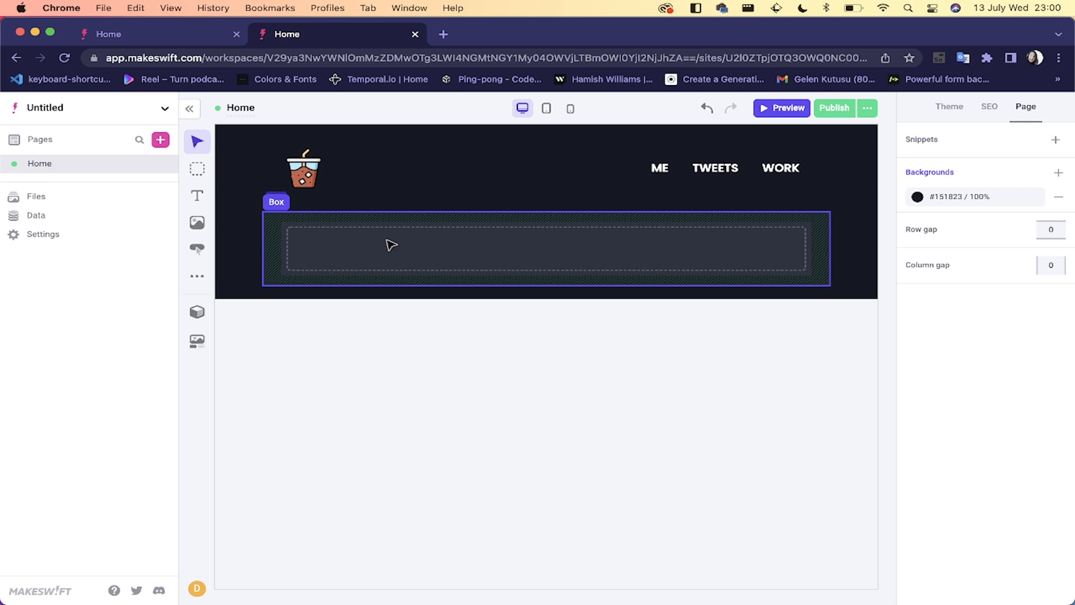
# Step: Place a text element in the empty box below the navigation
pyautogui.click(421, 242)
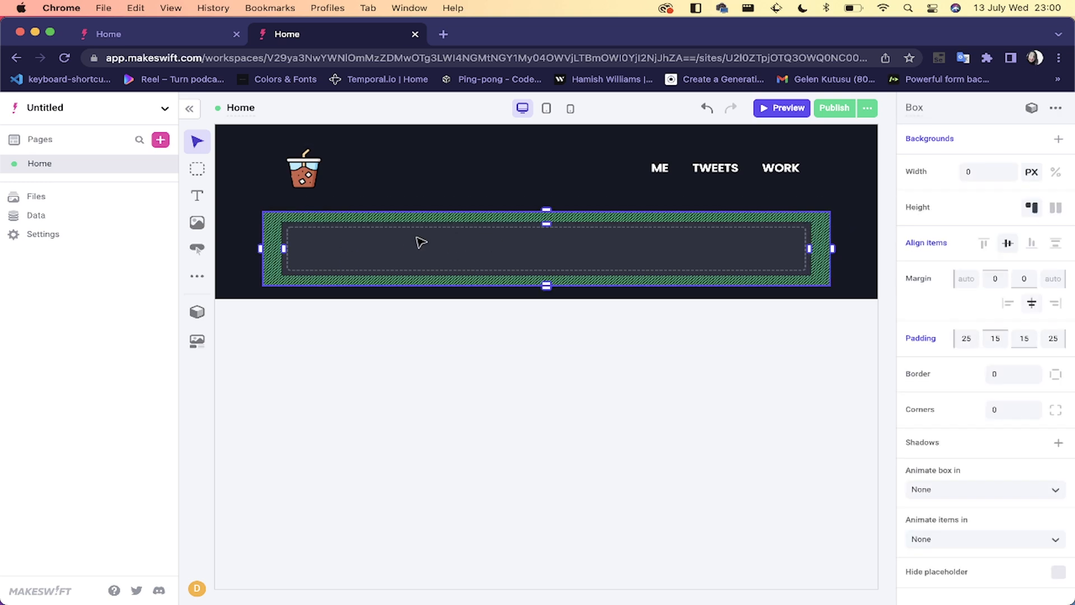
pyautogui.moveTo(197, 195); pyautogui.dragTo(417, 251)
pyautogui.press('e')
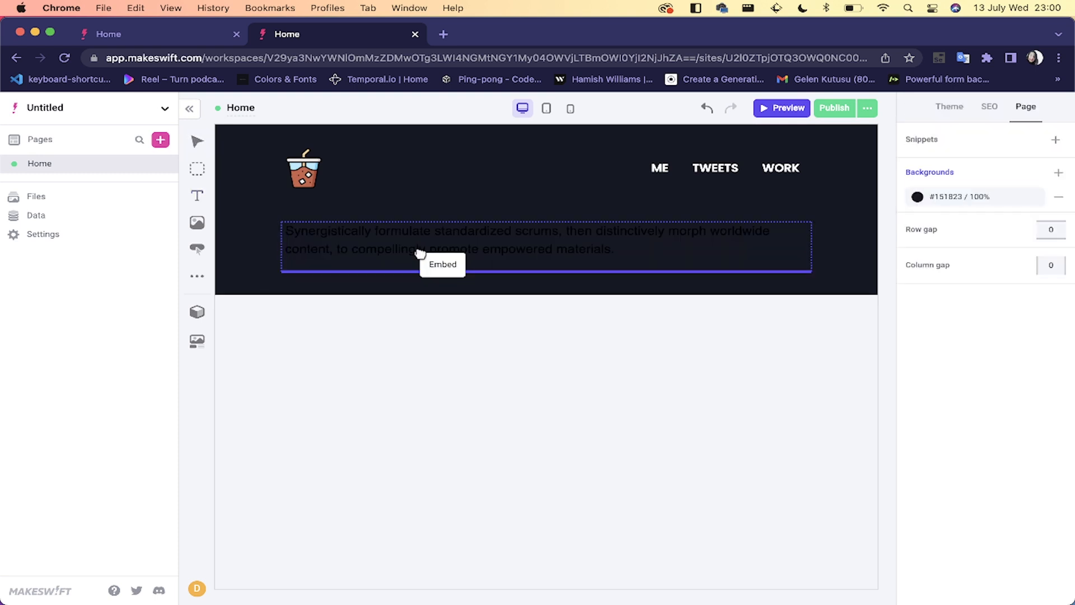
pyautogui.click(420, 254)
pyautogui.click(418, 250)
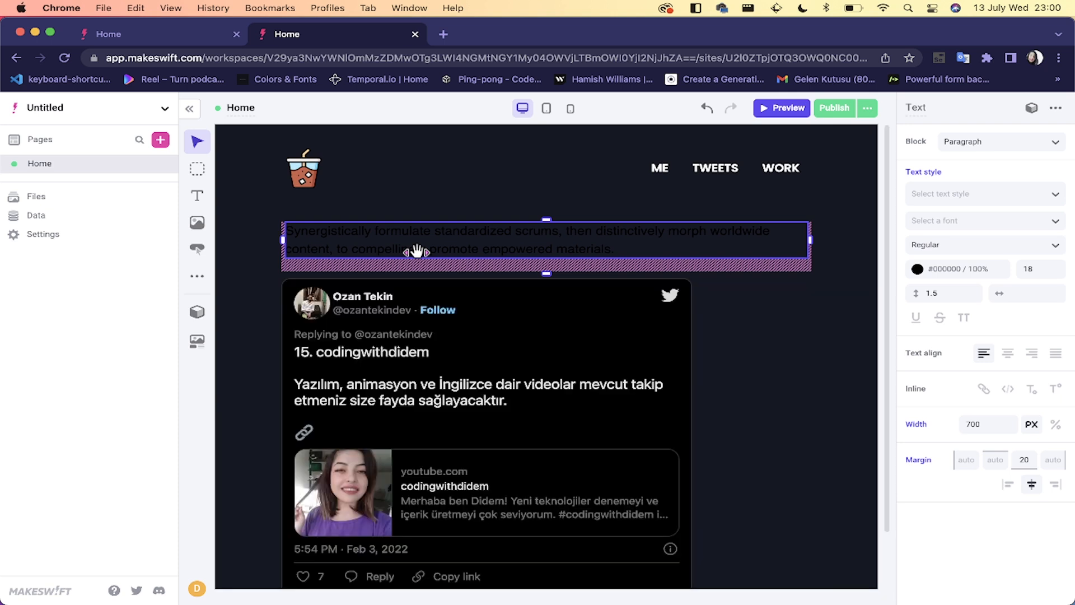
pyautogui.click(435, 334)
pyautogui.press('BackSpace')
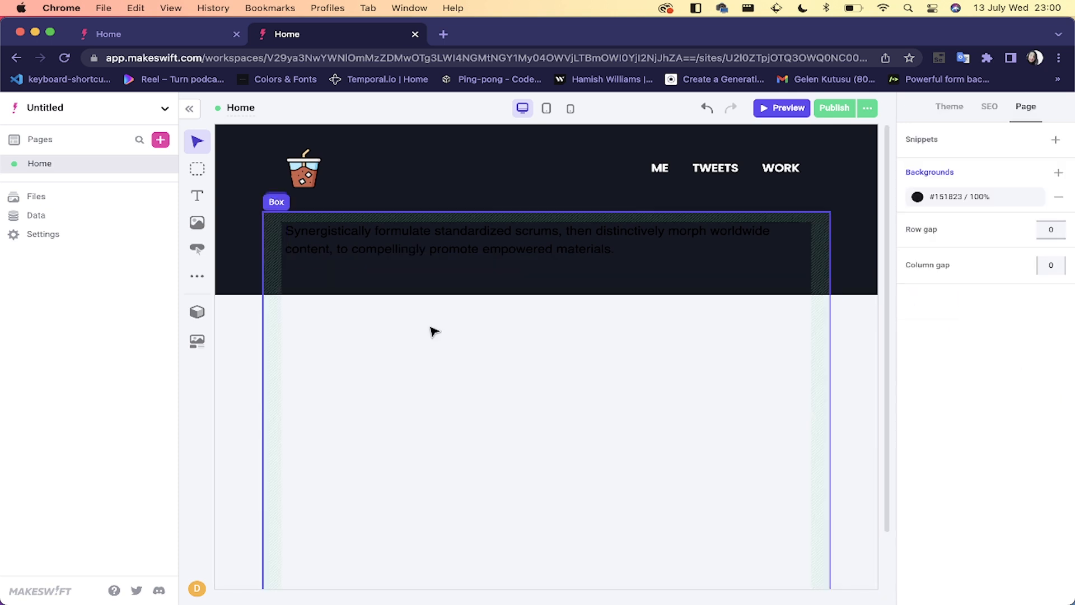
# Step: Replace the placeholder text below the navigation with the greeting "HELLO, I'm" followed by the site owner's first name
pyautogui.doubleClick(480, 245)
pyautogui.write('H')
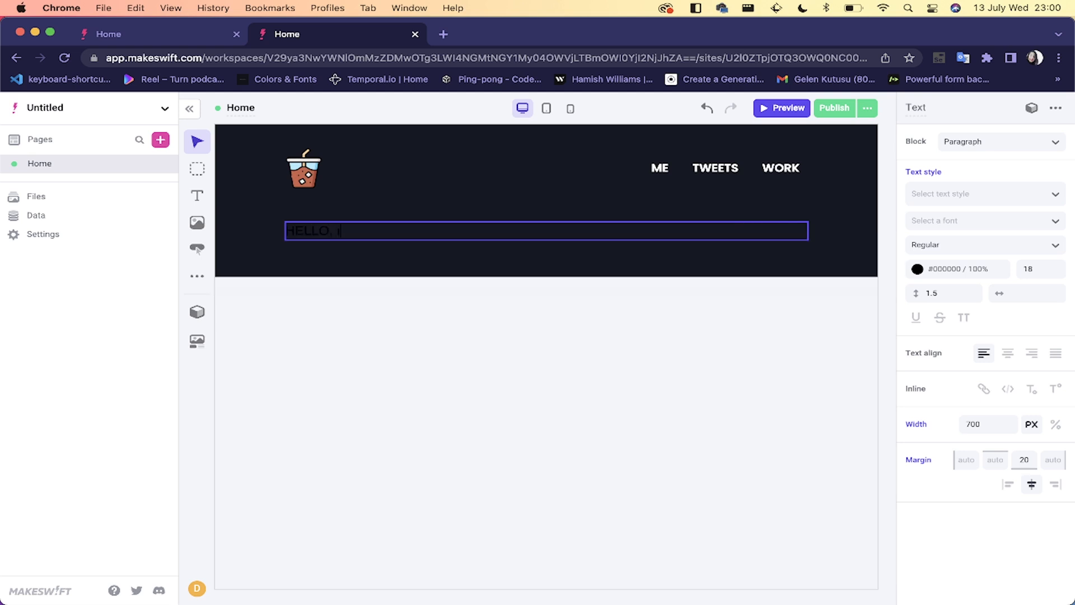
pyautogui.write("ELLO, ı'M dİDEM")
pyautogui.tripleClick(397, 229)
pyautogui.click(397, 229)
pyautogui.doubleClick(369, 228)
pyautogui.tripleClick(369, 229)
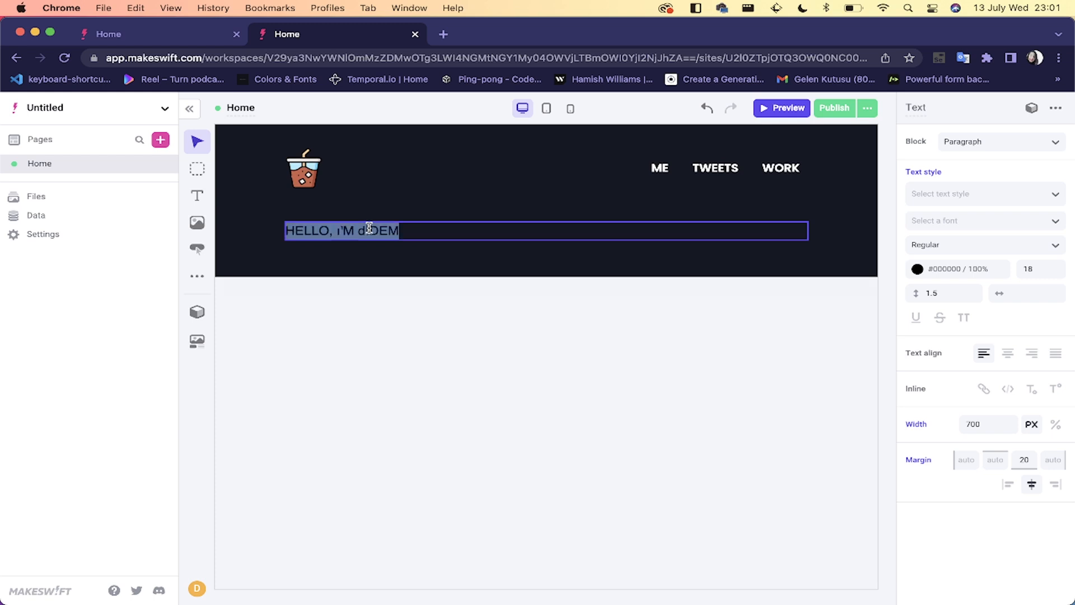
pyautogui.write('hello,')
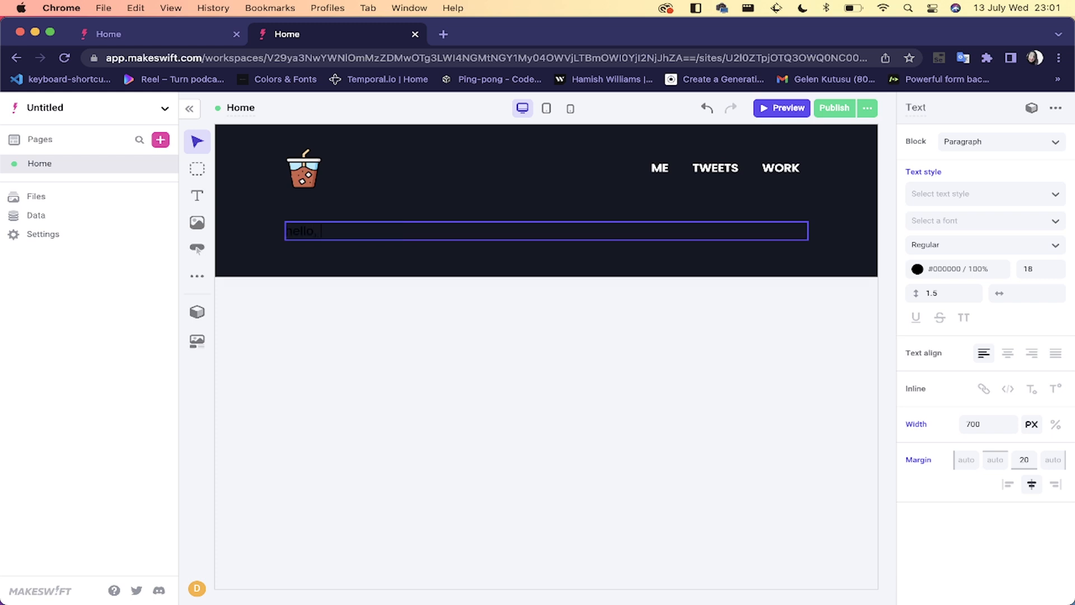
pyautogui.write(" ı'M dİDEM")
pyautogui.tripleClick(378, 230)
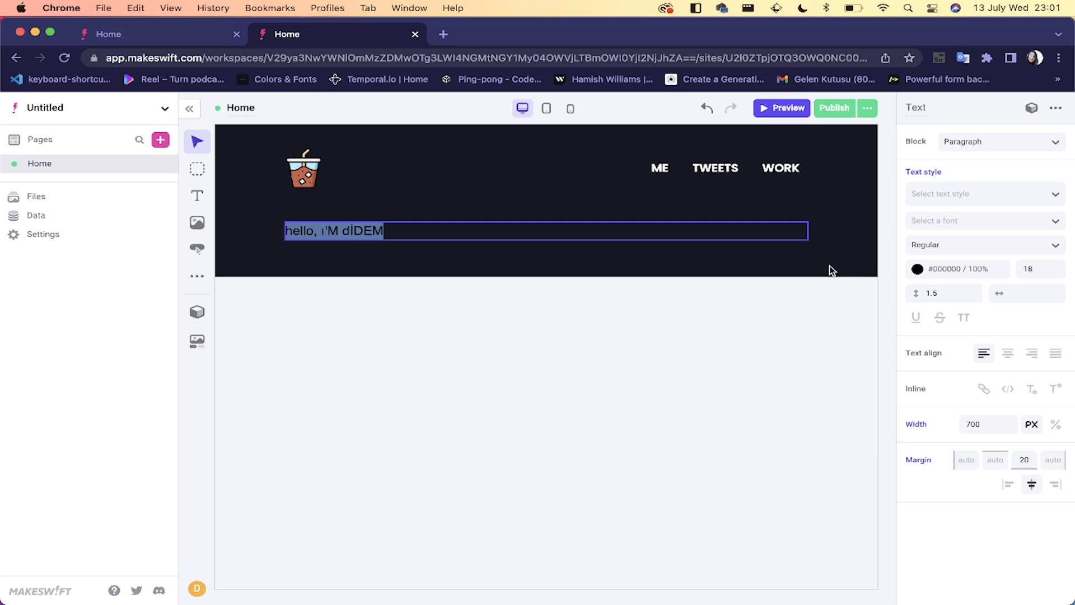
pyautogui.write("HELLO, I'm Didem")
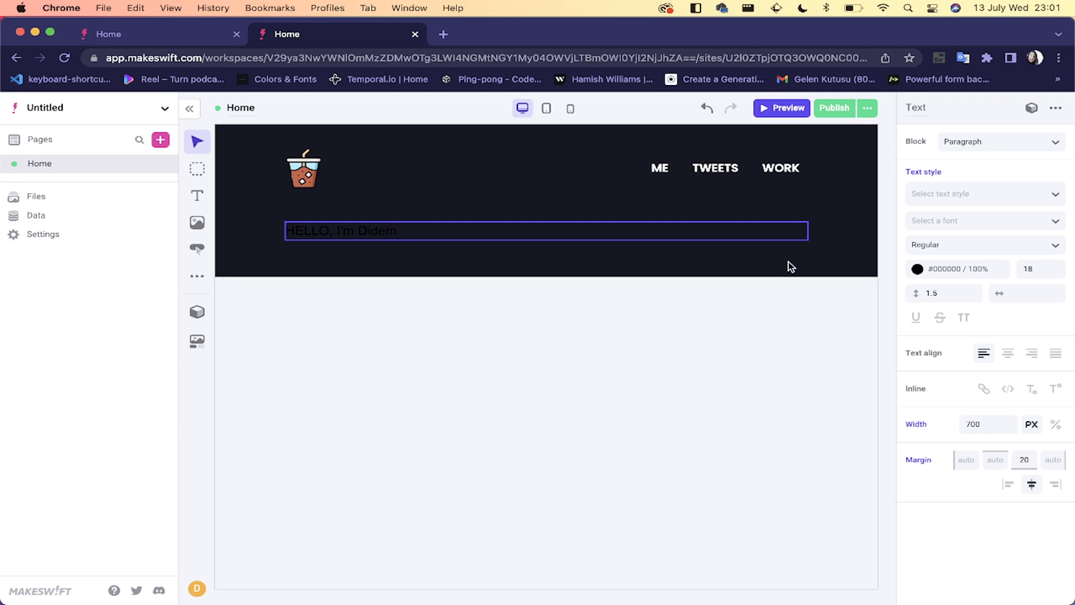
# Step: Color the greeting heading violet (#665EFF) and set its font size to 32, matching the finished Portfolio site
pyautogui.tripleClick(348, 230)
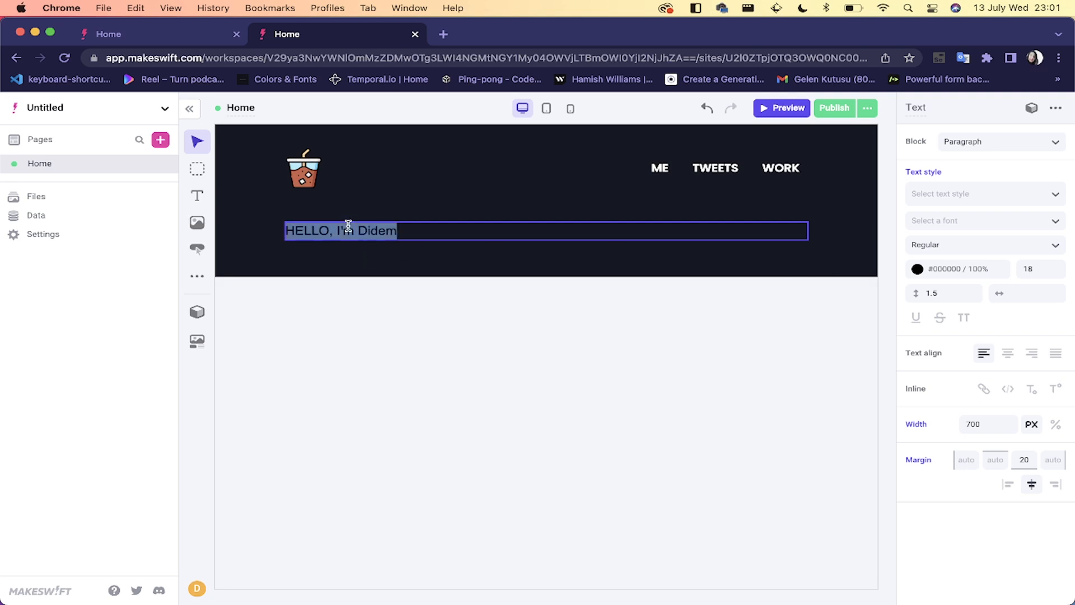
pyautogui.click(918, 270)
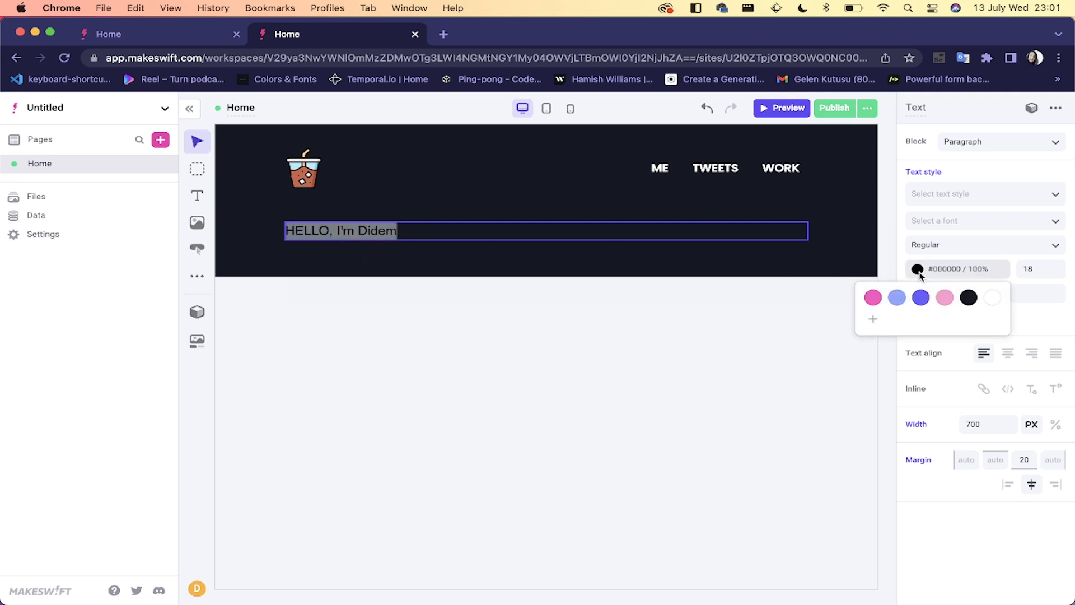
pyautogui.click(920, 298)
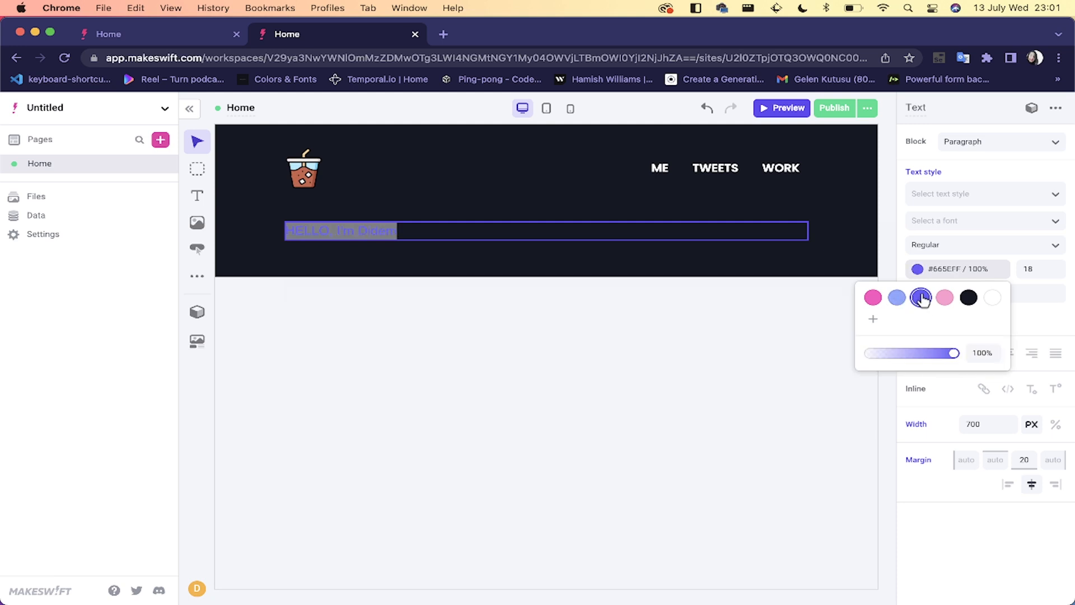
pyautogui.click(152, 35)
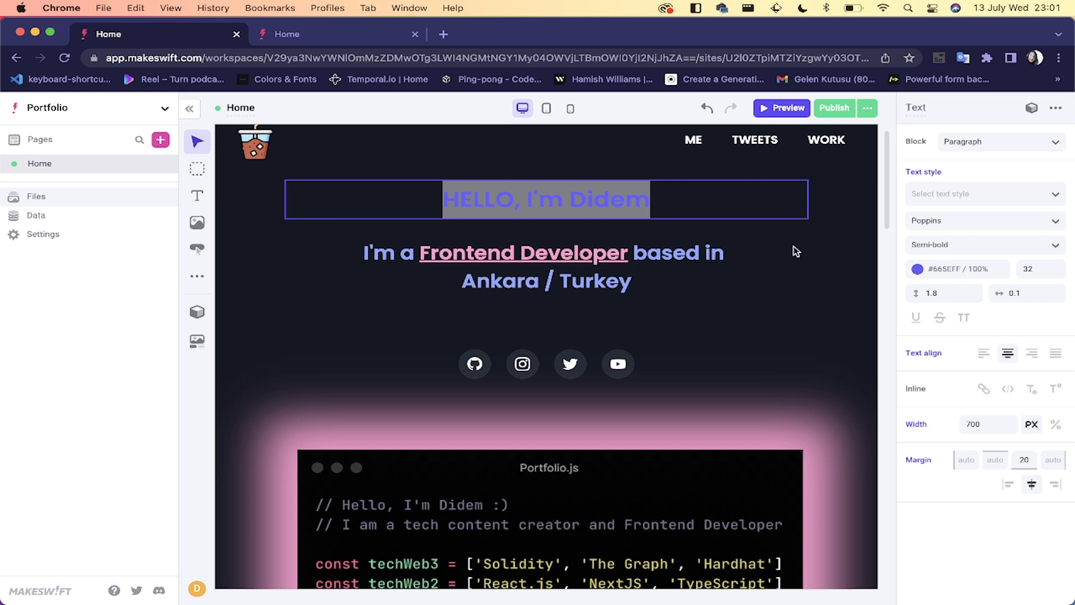
pyautogui.click(365, 33)
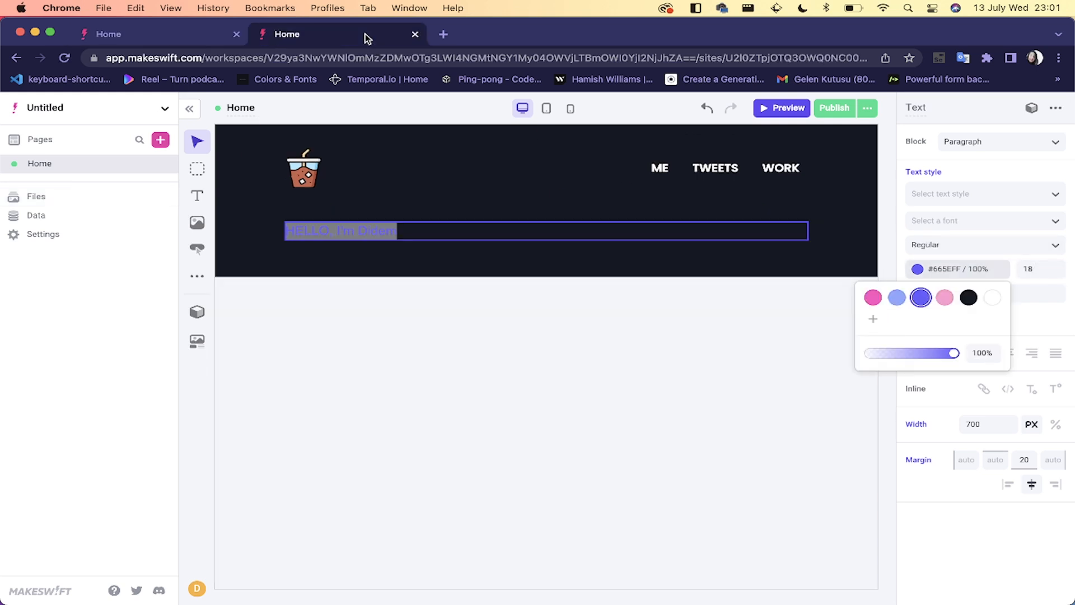
pyautogui.click(1042, 274)
pyautogui.click(1039, 269)
pyautogui.write('32')
# Step: Set the greeting heading's font to Poppins
pyautogui.click(964, 201)
pyautogui.click(964, 202)
pyautogui.click(963, 221)
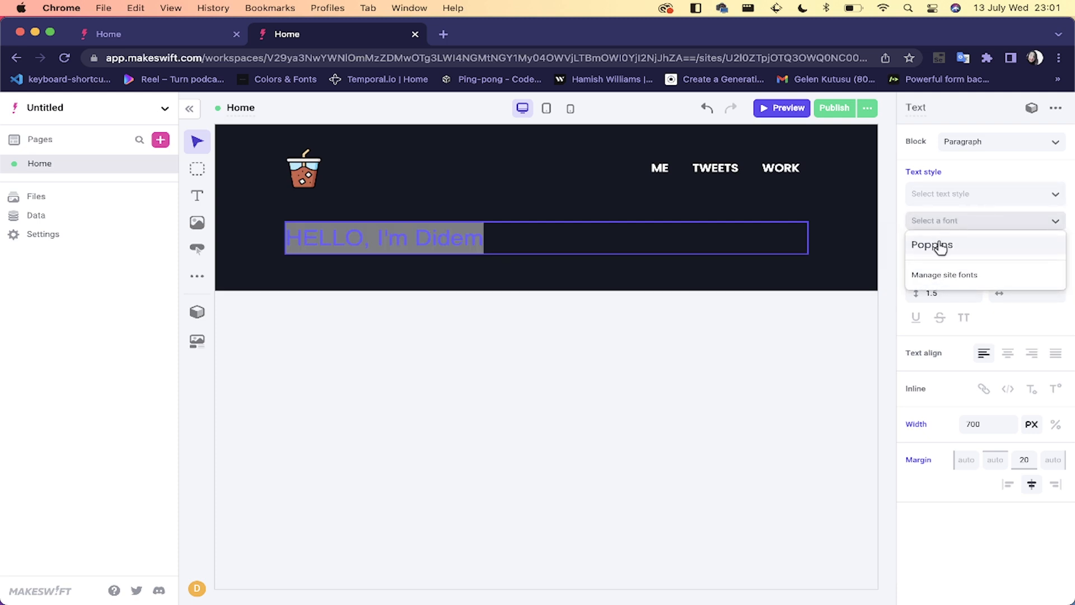
pyautogui.click(940, 244)
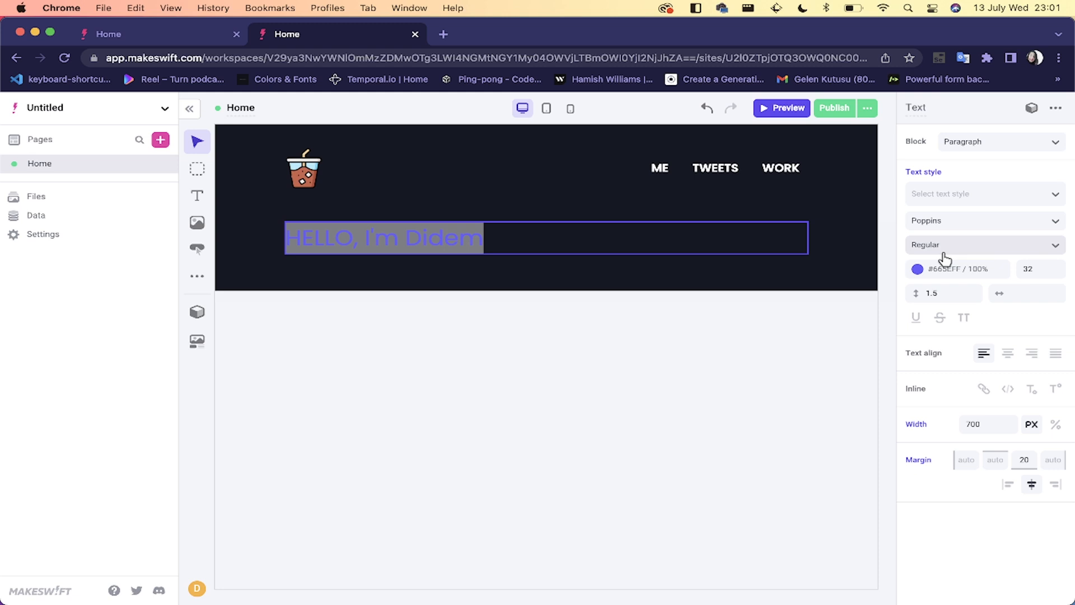
pyautogui.click(696, 415)
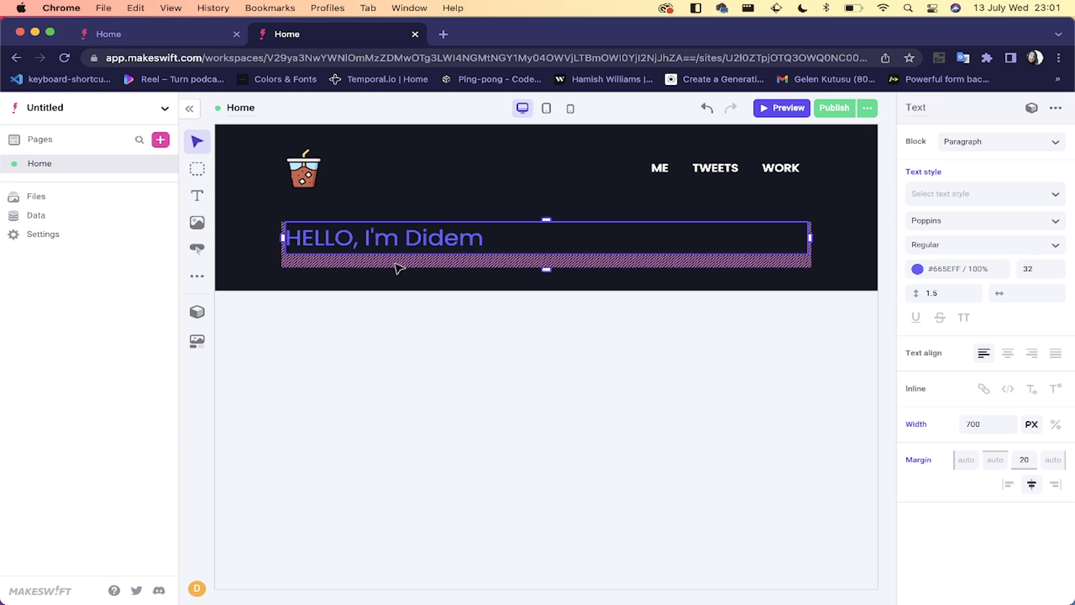
# Step: Center-align the text of the greeting heading
pyautogui.tripleClick(405, 237)
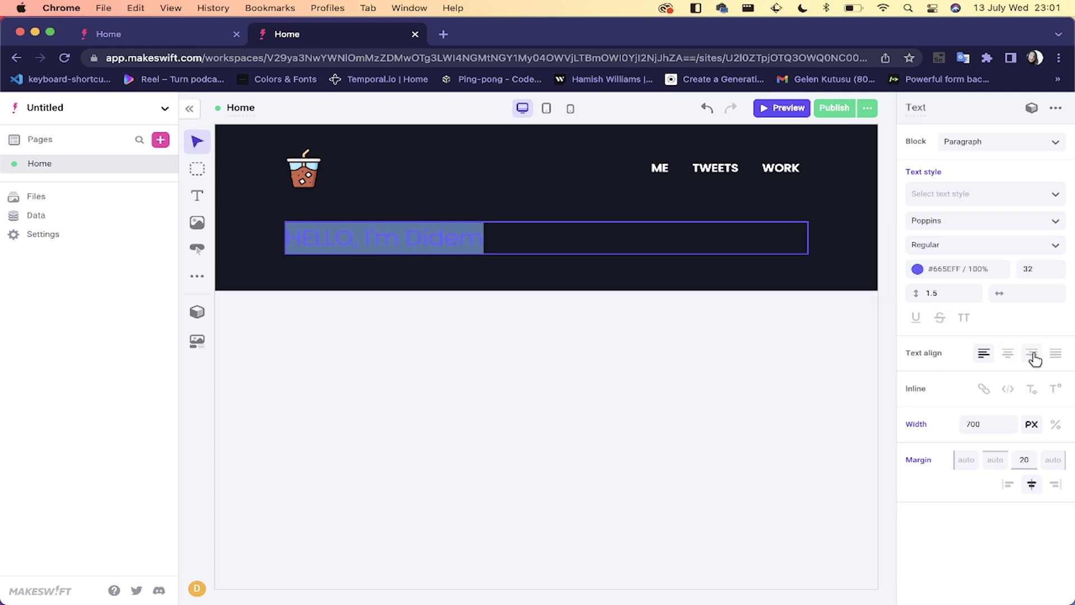
pyautogui.click(1011, 359)
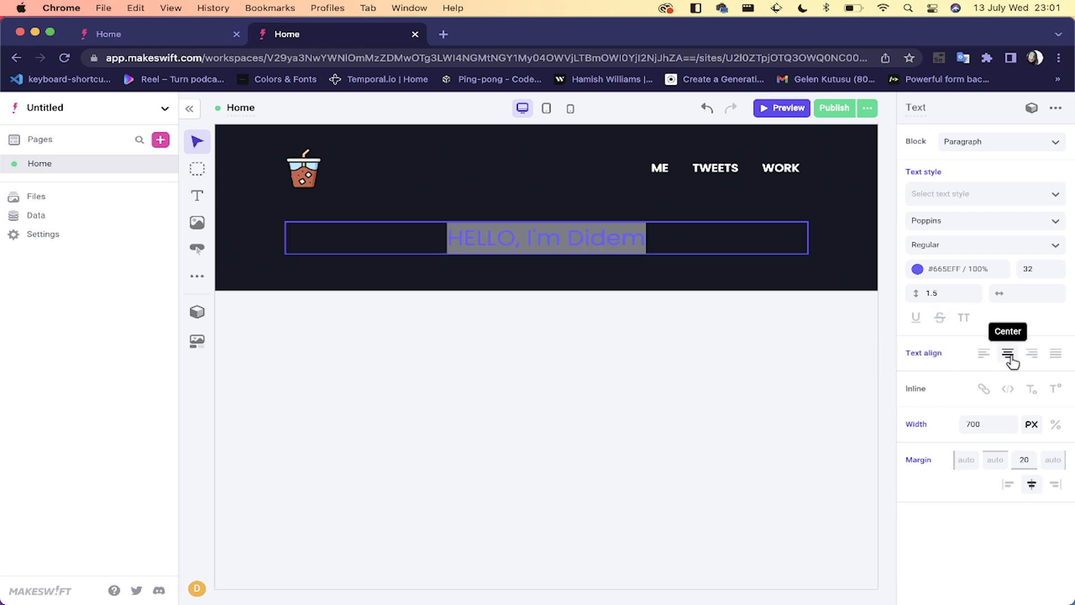
pyautogui.click(771, 378)
pyautogui.click(772, 379)
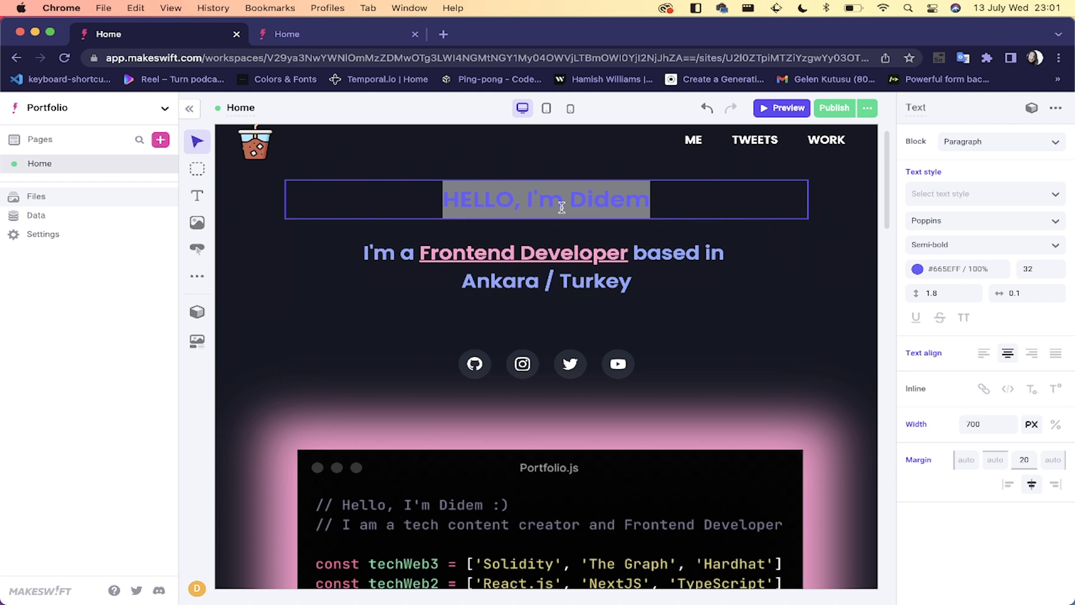
# Step: Set the greeting heading's line height to 1.8, as in the finished Portfolio site
pyautogui.click(321, 40)
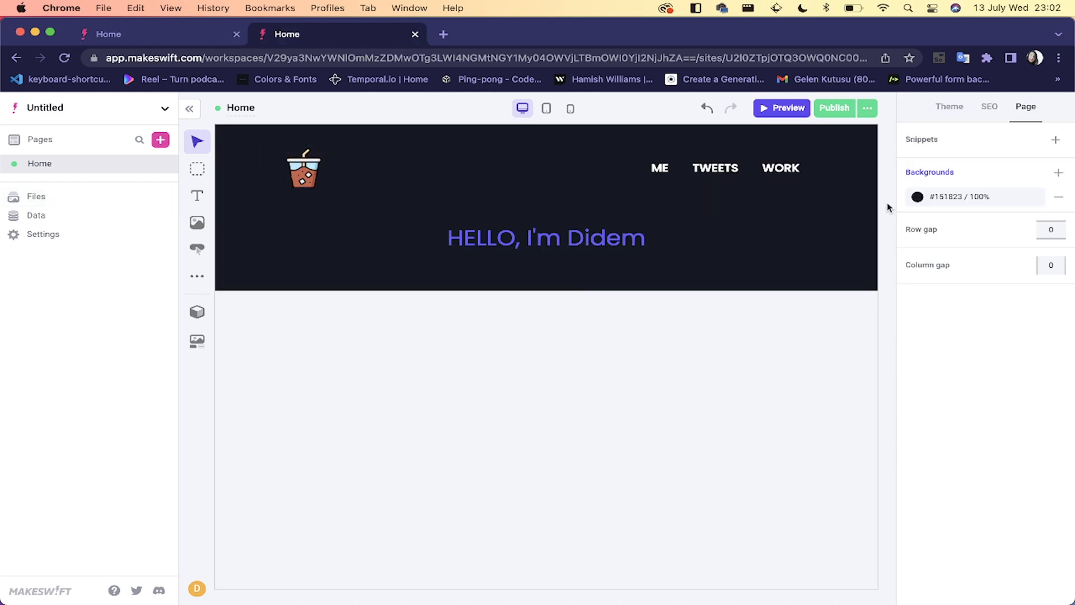
pyautogui.click(623, 243)
pyautogui.click(941, 292)
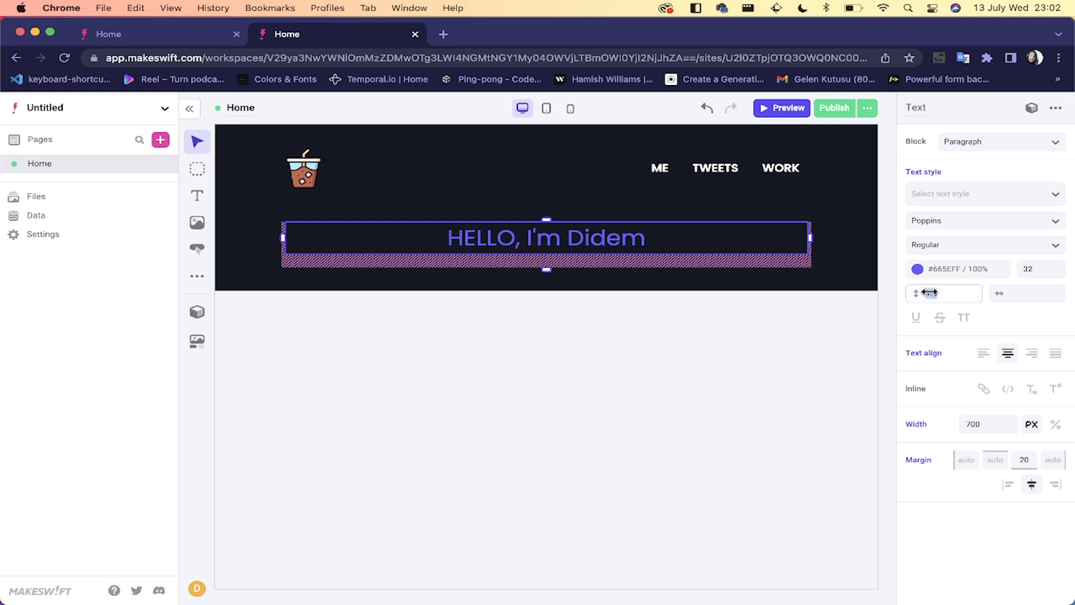
pyautogui.write('1')
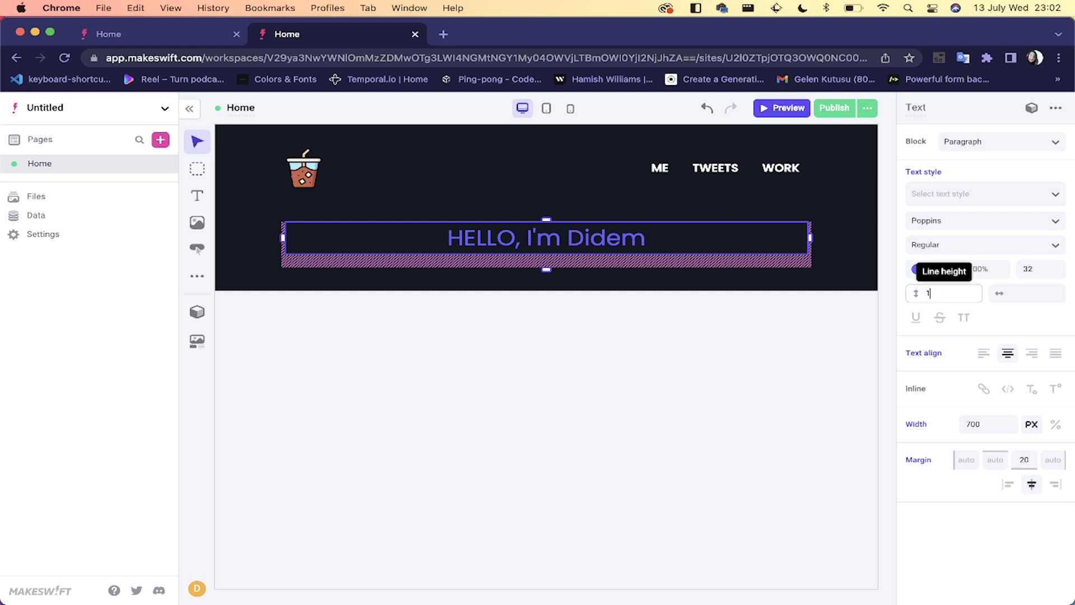
pyautogui.write('.8')
pyautogui.click(744, 384)
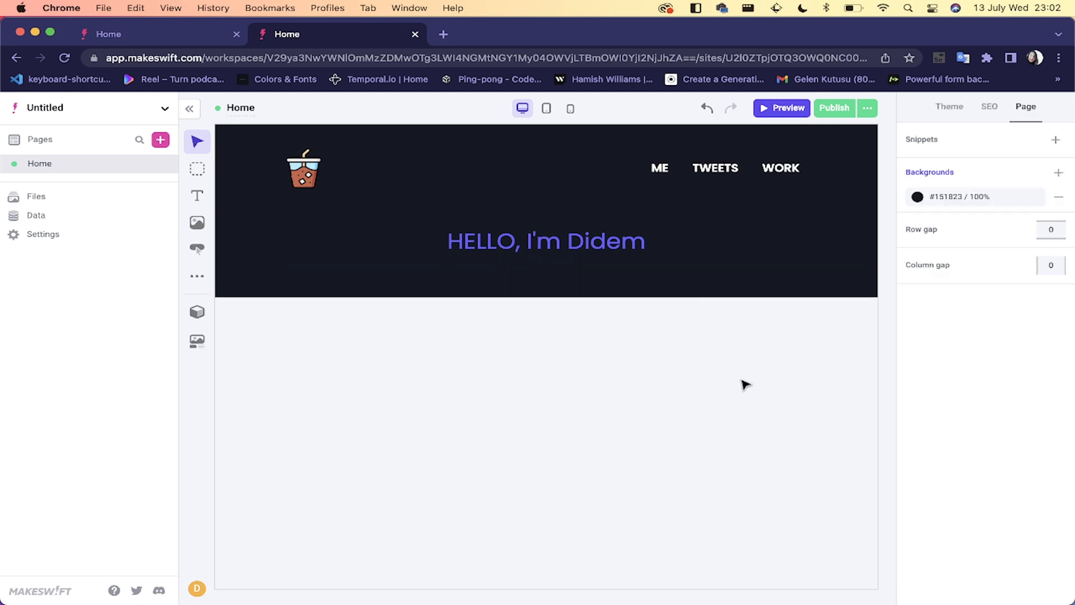
# Step: Check the finished Portfolio site and place a text element below the greeting heading in the new site
pyautogui.click(192, 38)
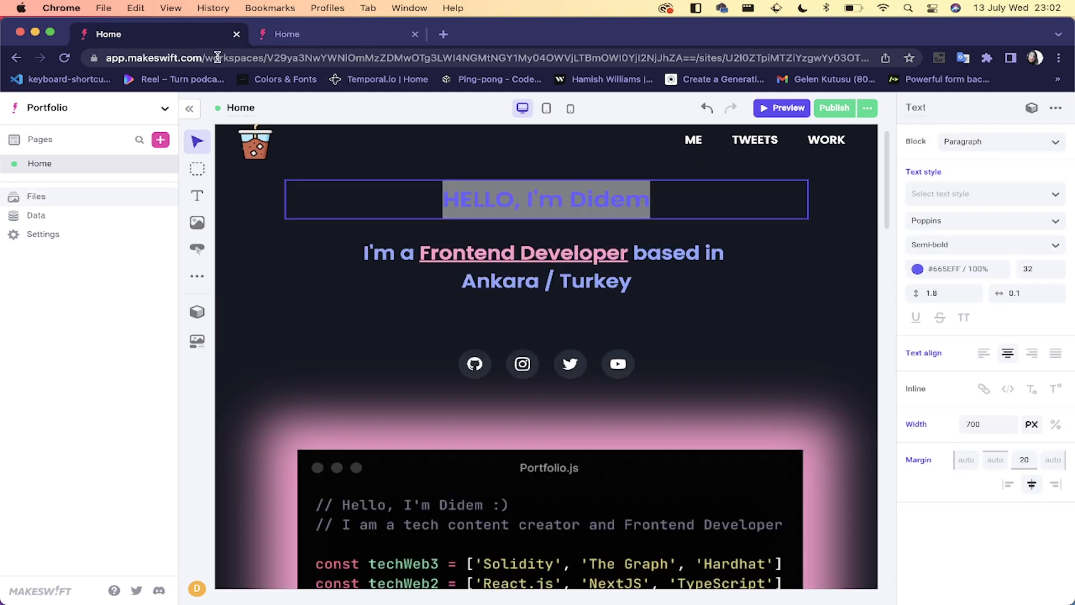
pyautogui.click(342, 39)
pyautogui.moveTo(197, 195); pyautogui.dragTo(465, 274)
# Step: Copy the Frontend Developer tagline from the finished Portfolio site and paste it over the placeholder text below the greeting
pyautogui.click(179, 35)
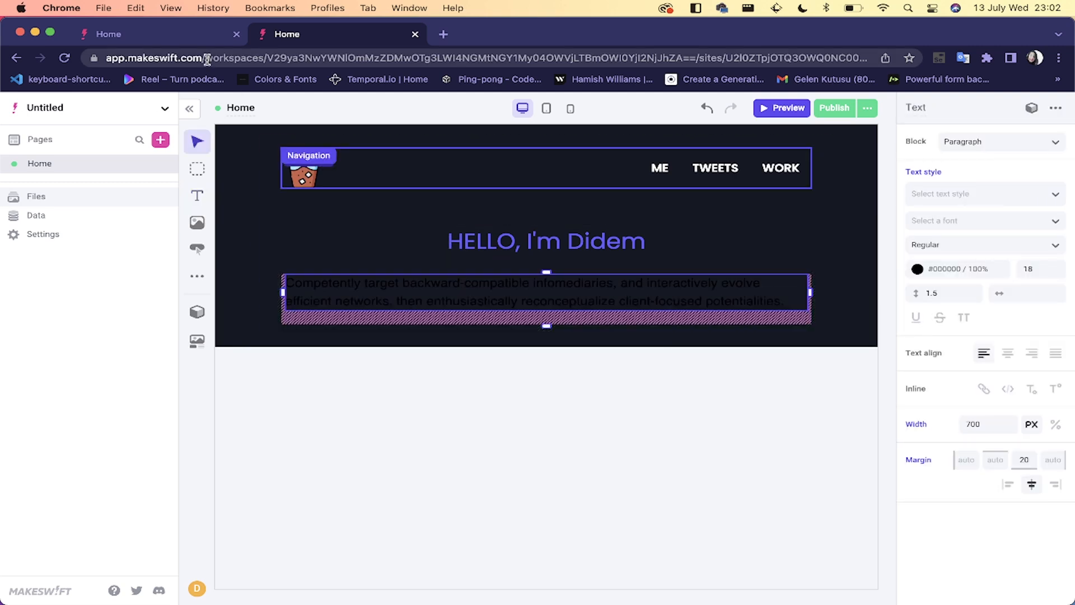
pyautogui.click(473, 255)
pyautogui.click(472, 256)
pyautogui.press('super+c')
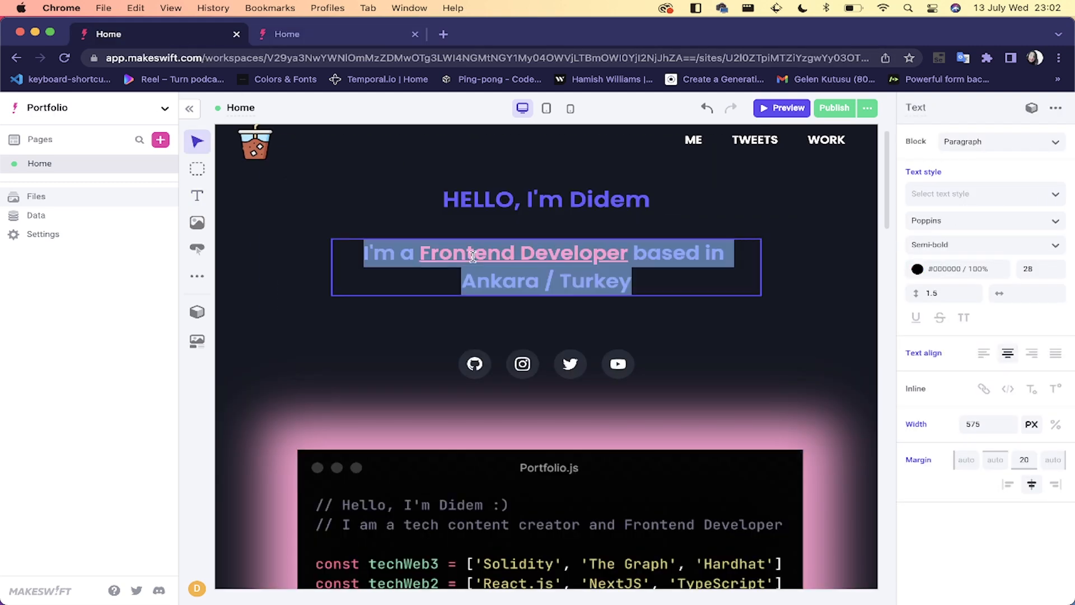
pyautogui.hotkey('ctrl', 'Tab')
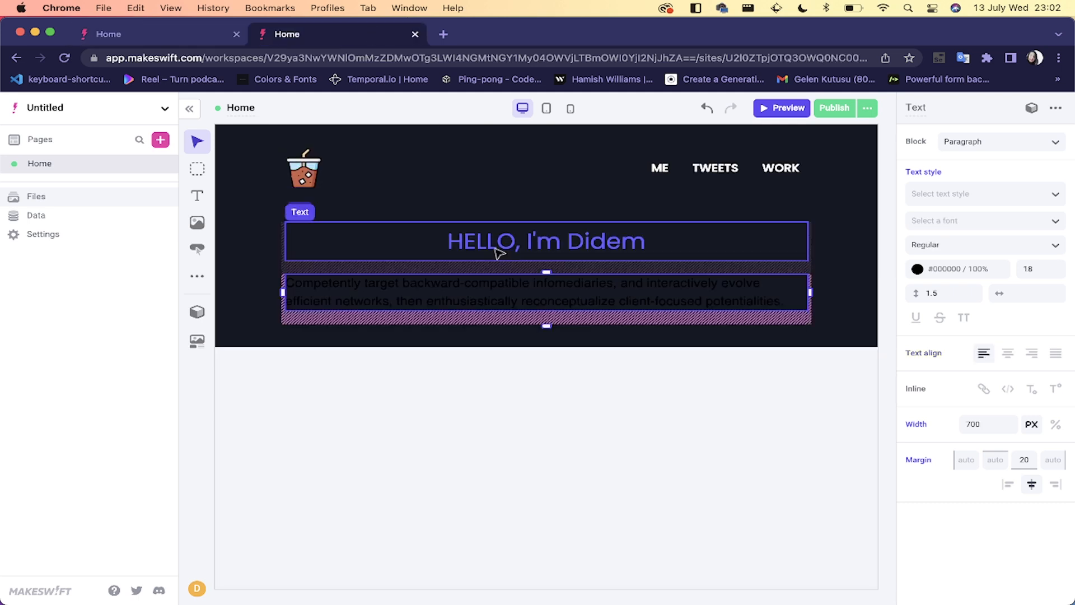
pyautogui.click(497, 297)
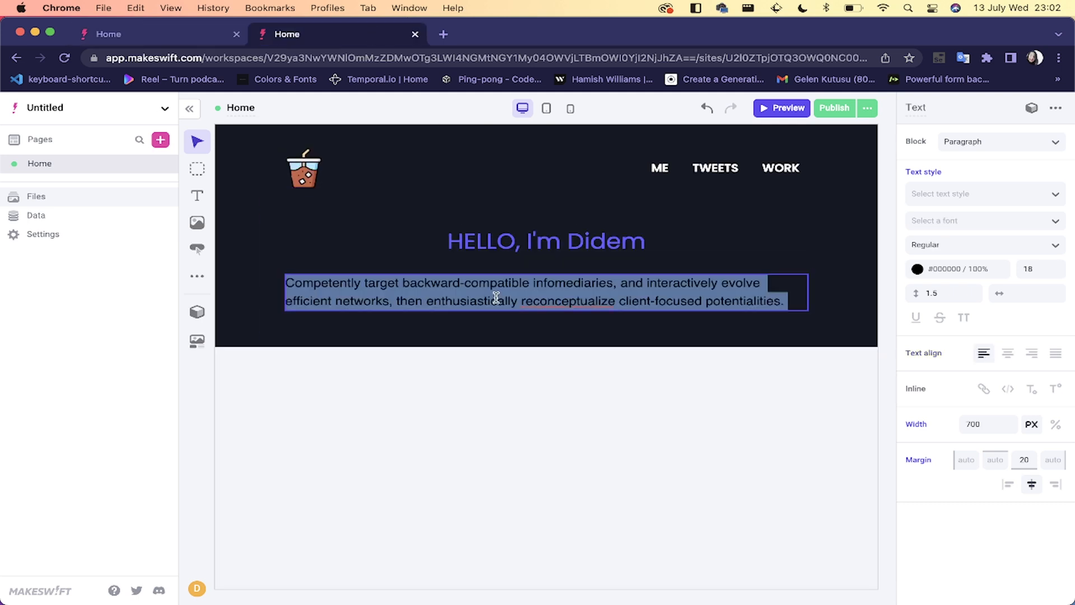
pyautogui.press('BackSpace')
pyautogui.press('super+v')
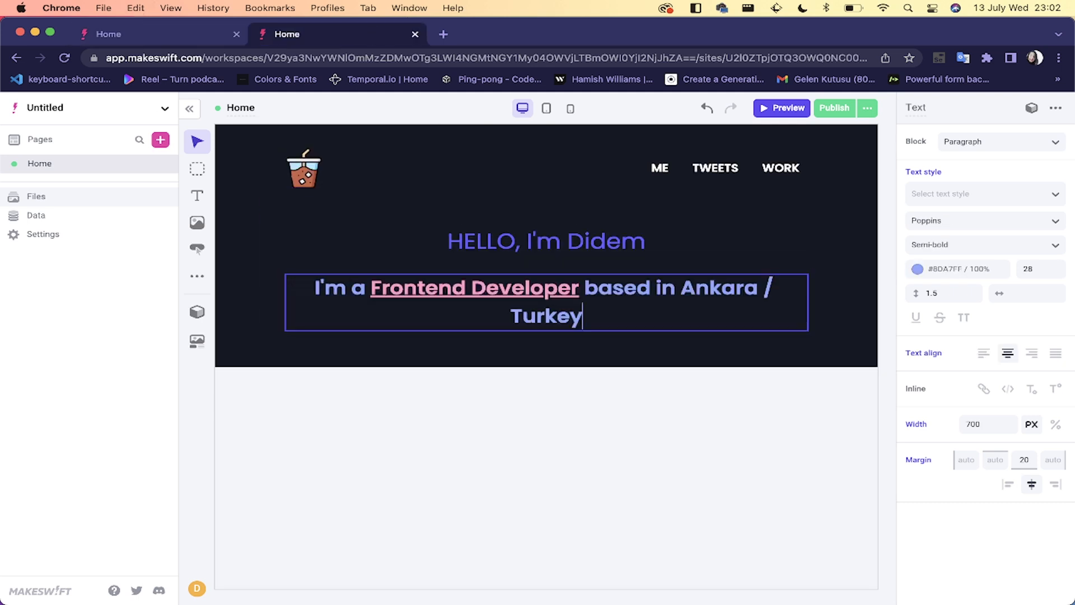
# Step: Clear the pasted tagline and delete its text element below the greeting heading
pyautogui.click(580, 292)
pyautogui.press('super+a')
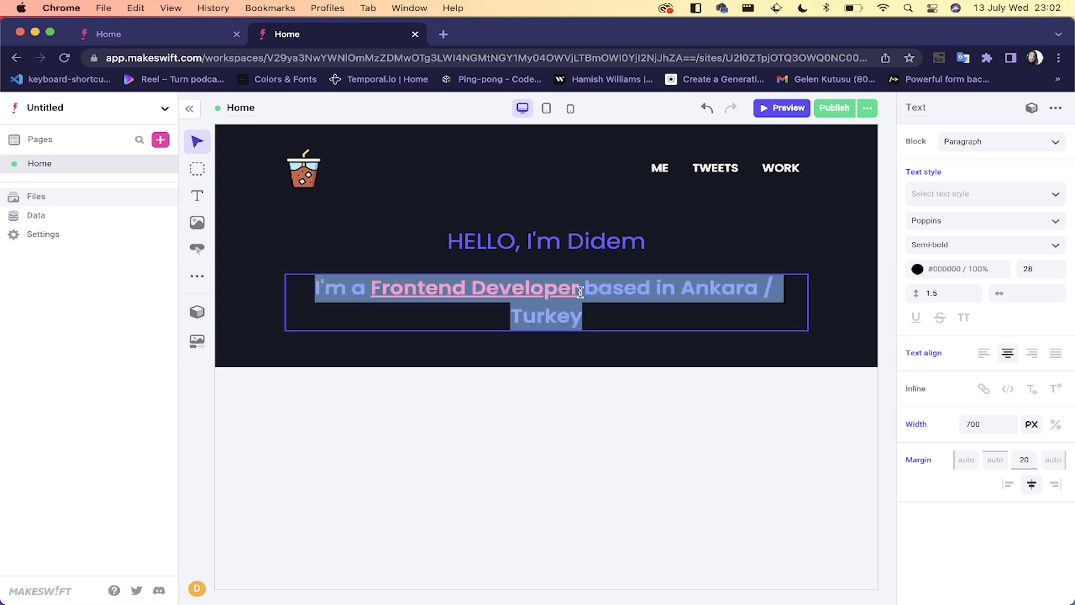
pyautogui.press('BackSpace')
pyautogui.write("I'")
pyautogui.press('Escape')
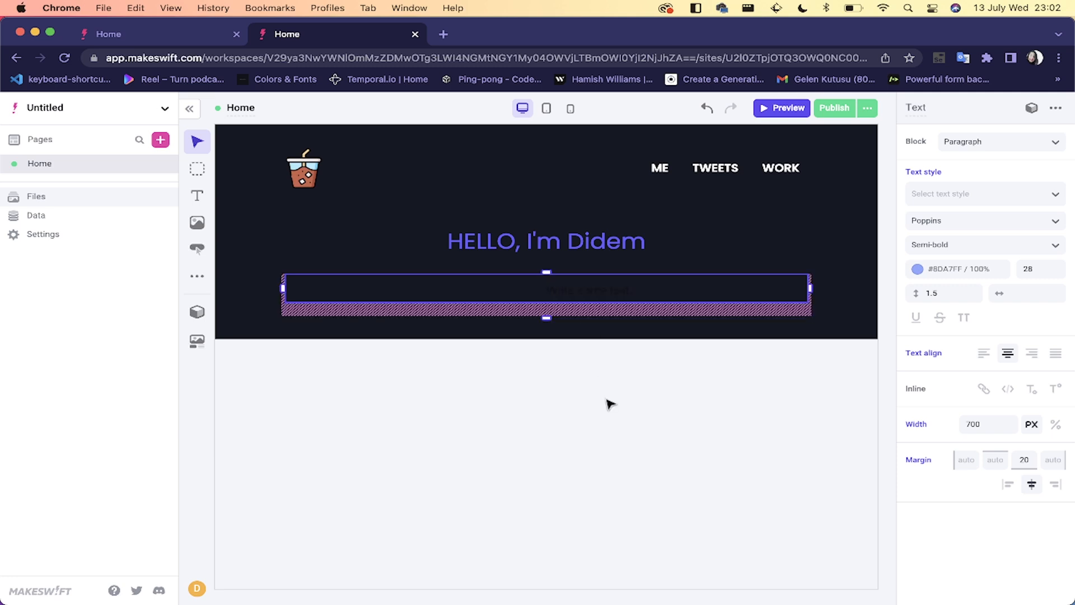
pyautogui.press('BackSpace')
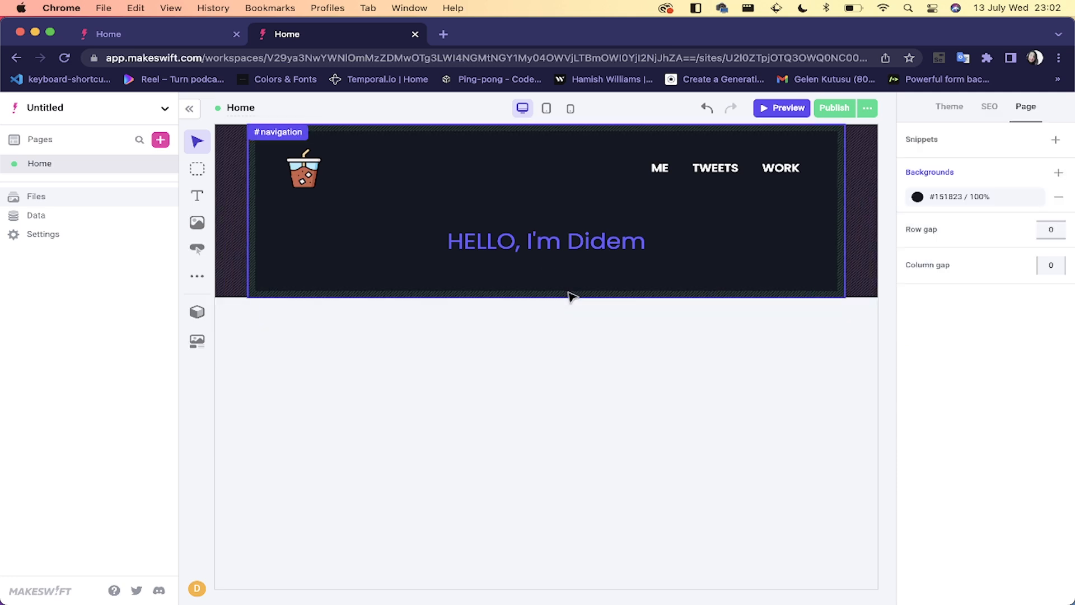
# Step: Place a new text element below the greeting, clear its placeholder text and set the text color to white (#FFFFFF)
pyautogui.click(204, 199)
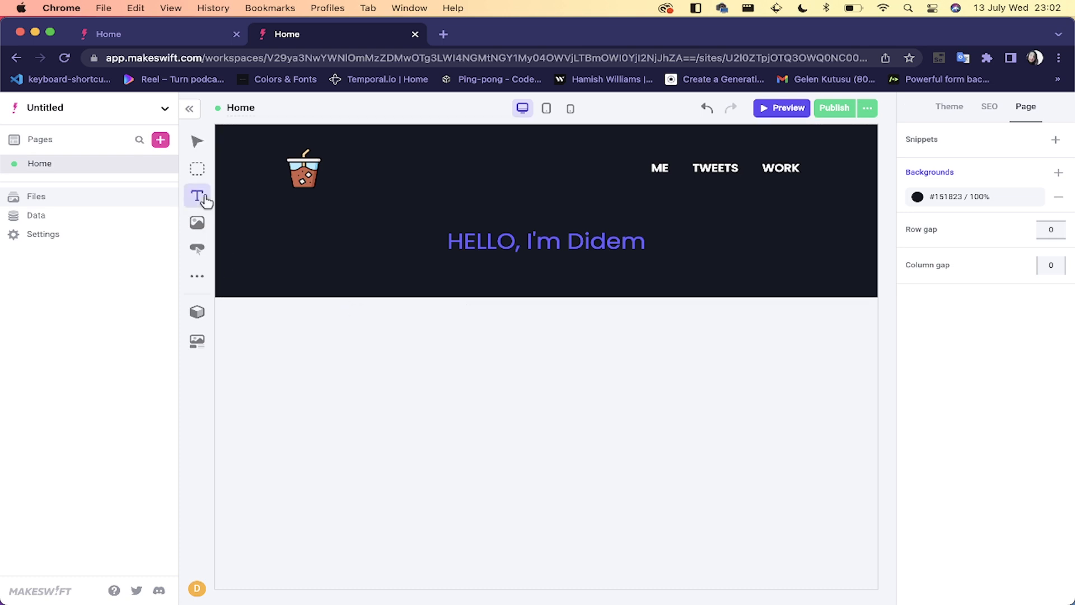
pyautogui.click(464, 279)
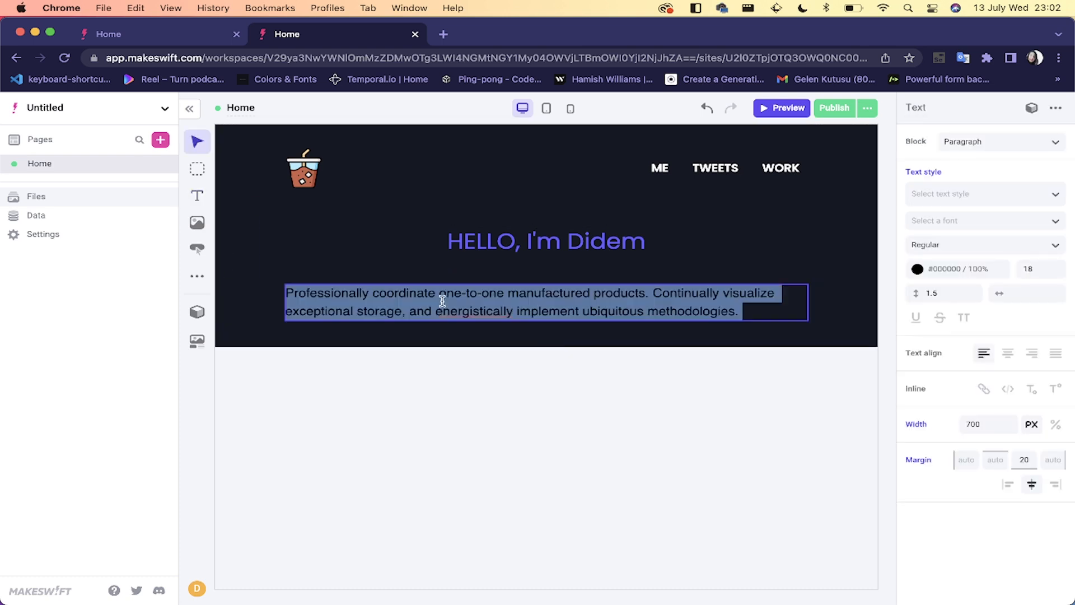
pyautogui.press('BackSpace')
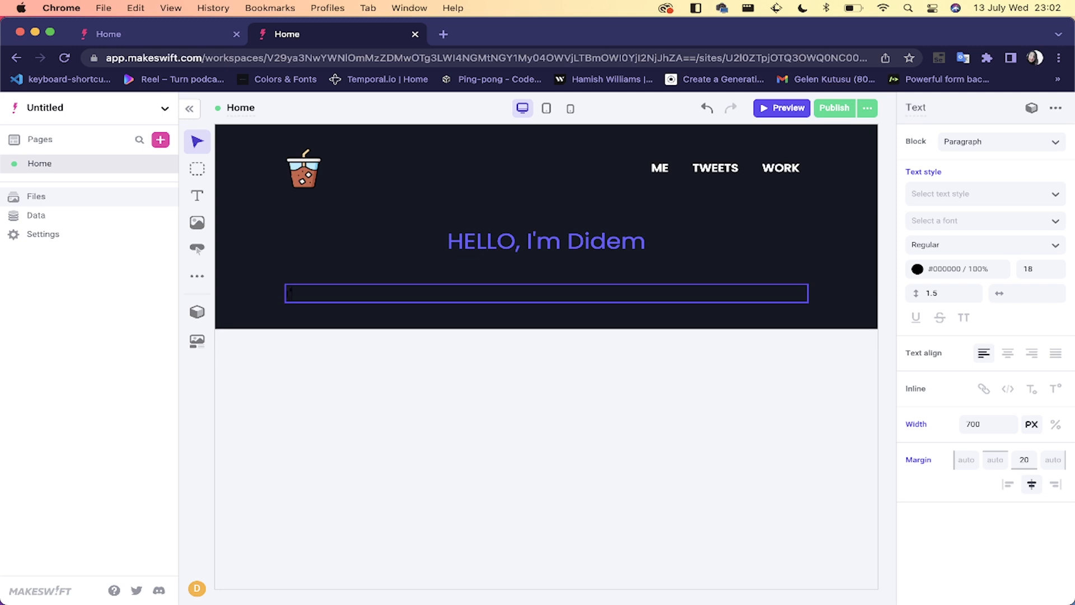
pyautogui.doubleClick(353, 294)
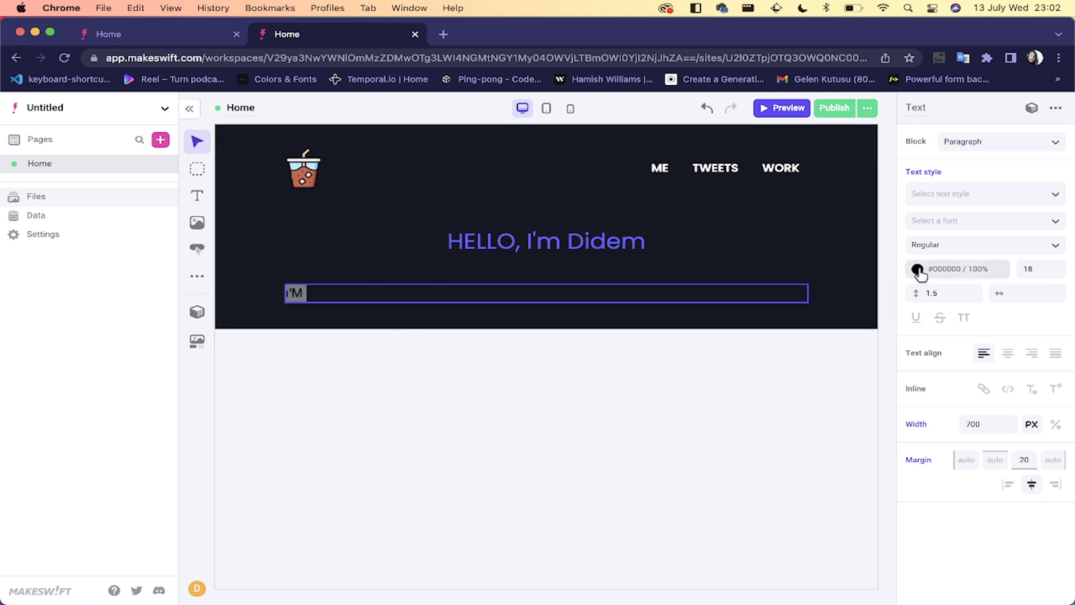
pyautogui.click(917, 270)
pyautogui.click(992, 299)
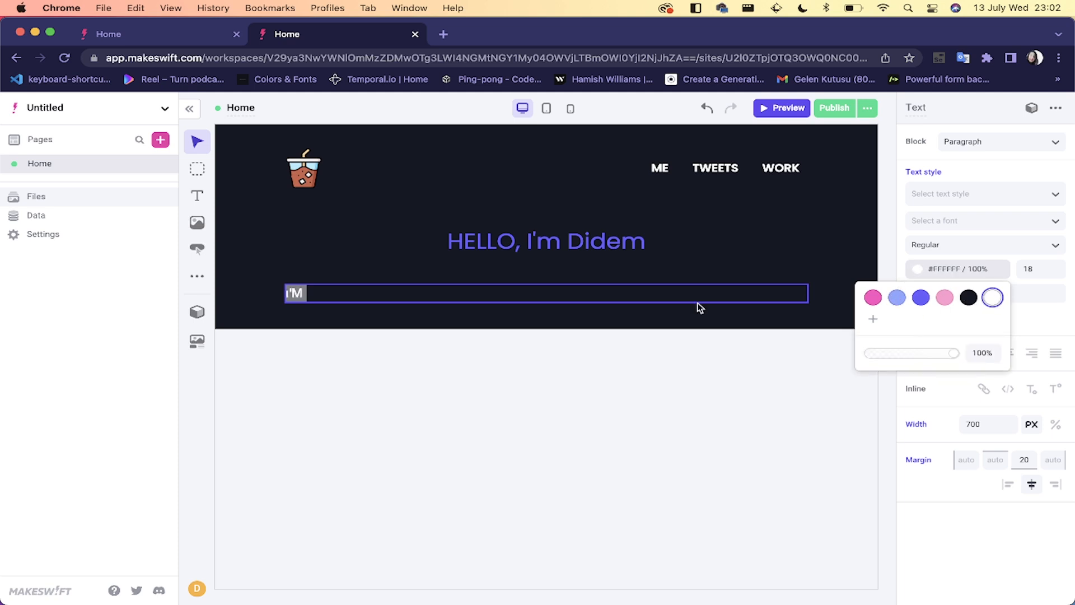
# Step: Write the tagline "I'm a Frontend Developer based in Ankara/Turkey" in the text element below the greeting
pyautogui.click(546, 288)
pyautogui.click(545, 292)
pyautogui.press('BackSpace')
pyautogui.press('BackSpace')
pyautogui.press('BackSpace')
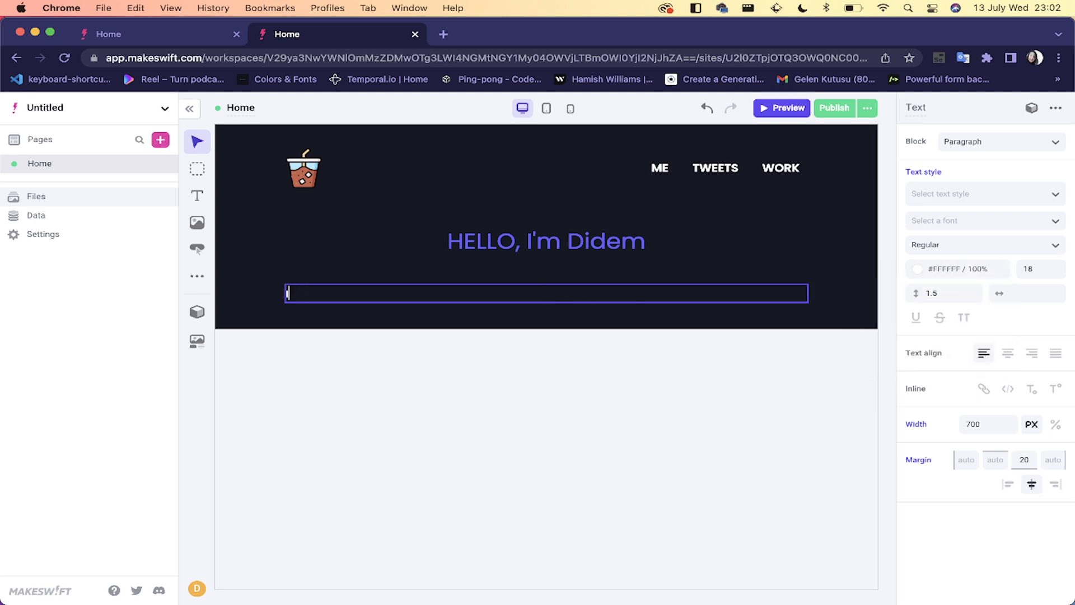
pyautogui.write("I'm a Frontend dE")
pyautogui.press('BackSpace')
pyautogui.press('BackSpace')
pyautogui.write('D')
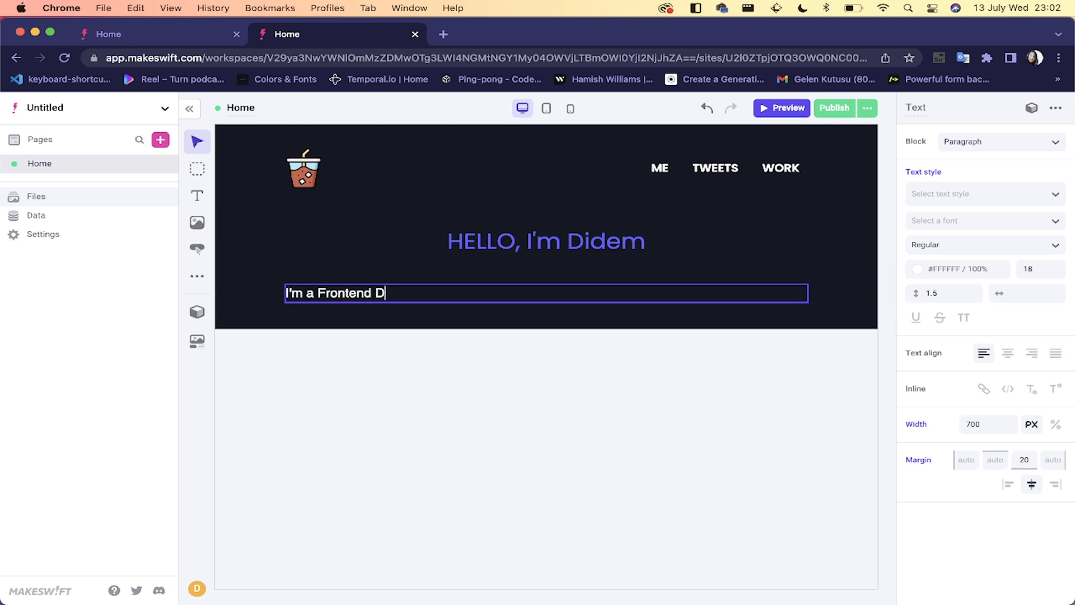
pyautogui.write('eveloper')
pyautogui.click(177, 39)
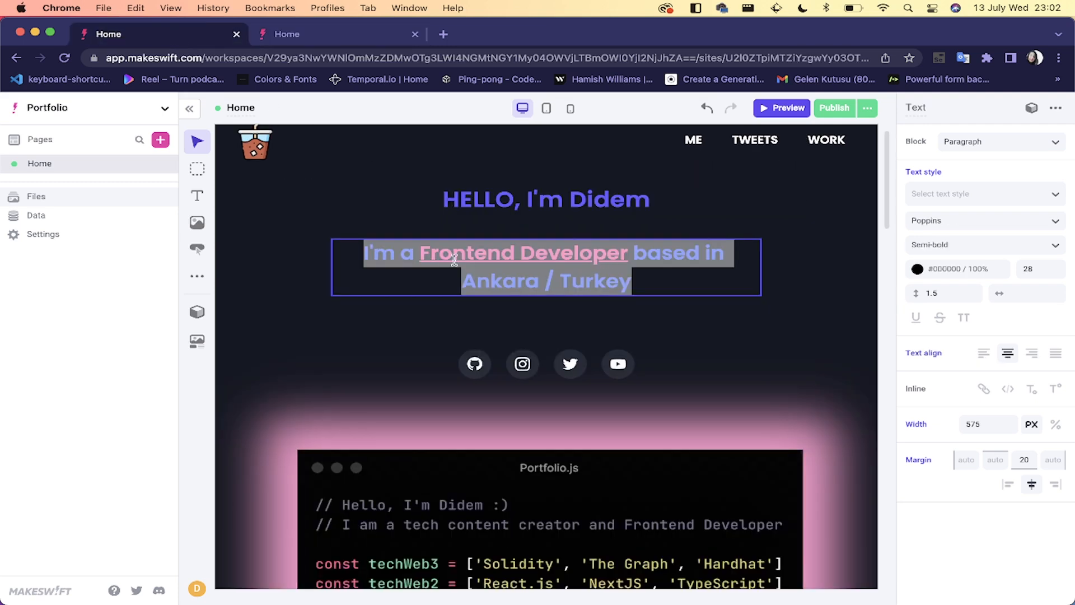
pyautogui.click(318, 38)
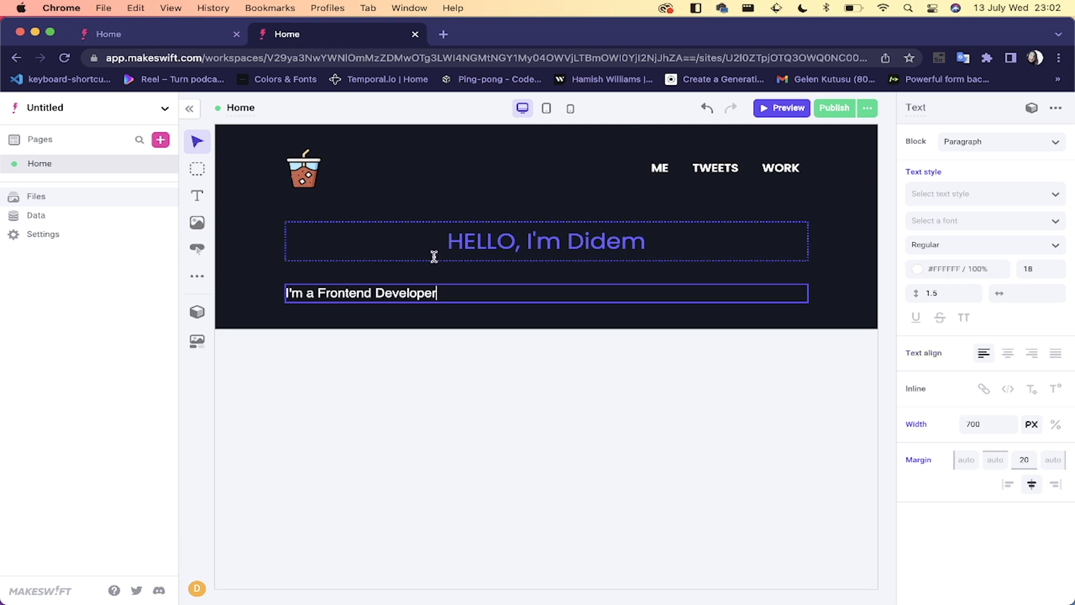
pyautogui.write('based i')
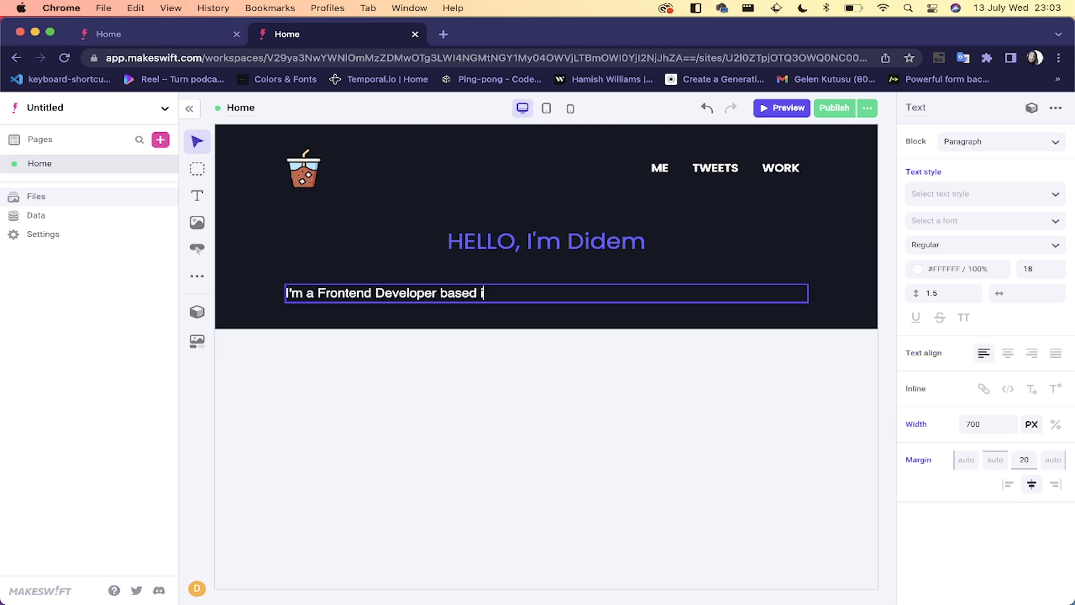
pyautogui.write('n Ankara/Turkey')
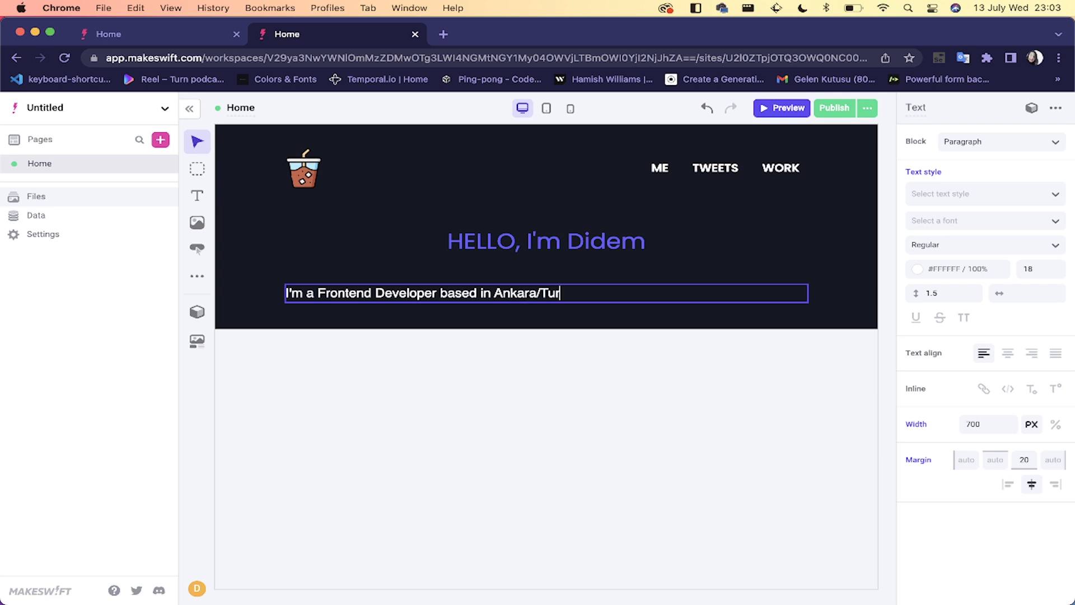
# Step: Set the tagline's font size to 27 and center its text, using the finished Portfolio site's tagline as reference
pyautogui.tripleClick(482, 293)
pyautogui.click(223, 40)
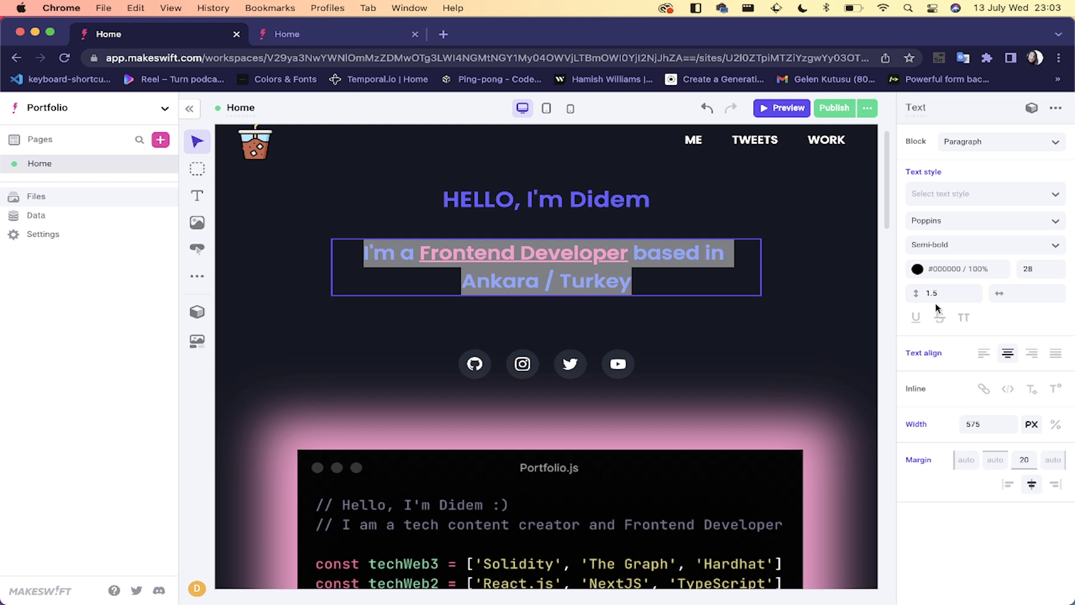
pyautogui.click(358, 30)
pyautogui.click(1038, 268)
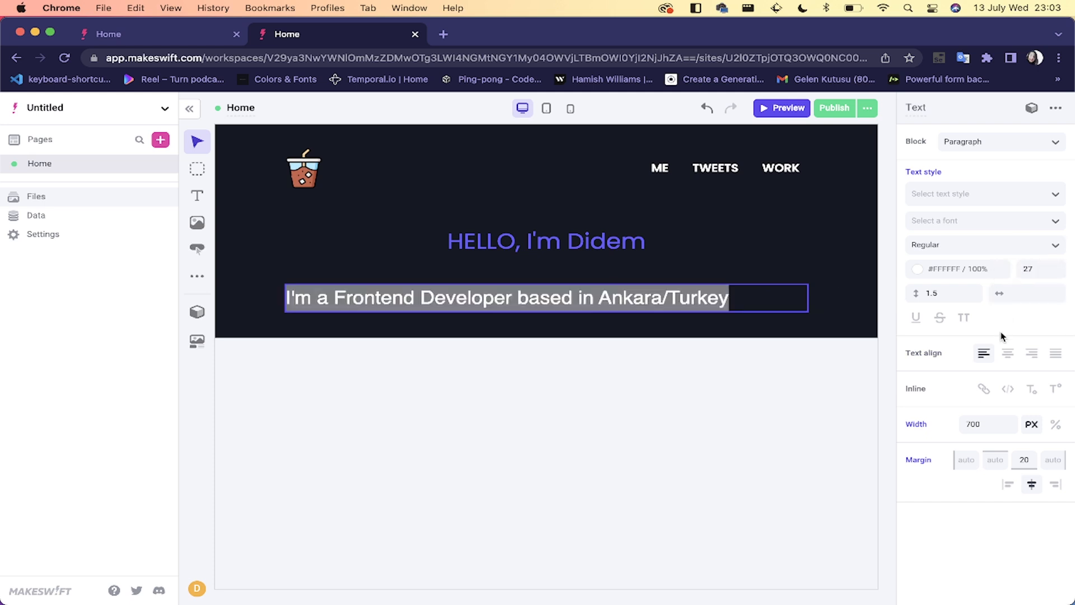
pyautogui.click(1002, 359)
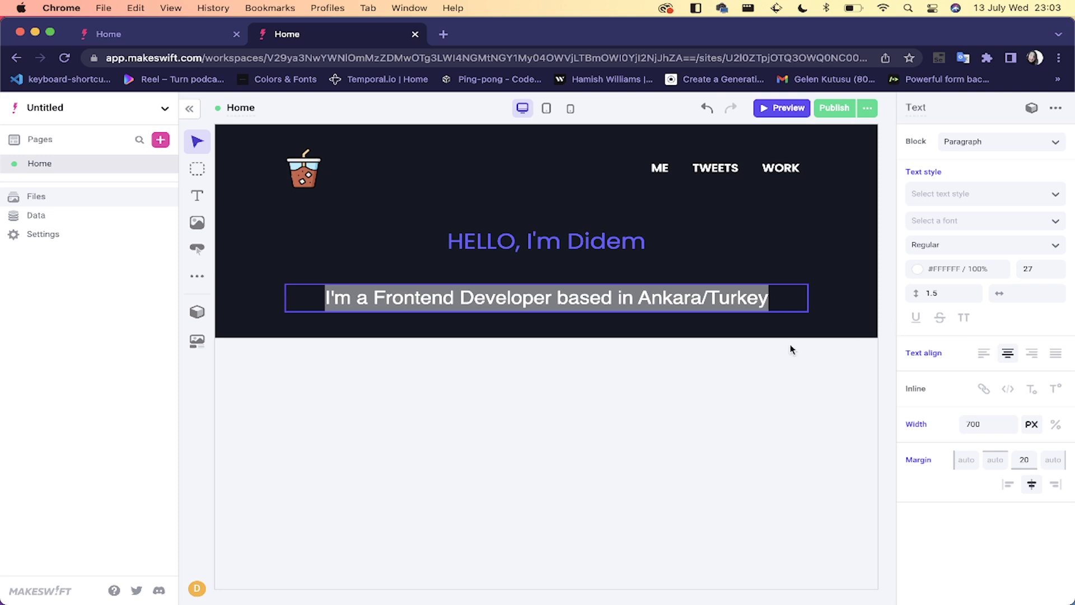
pyautogui.click(696, 409)
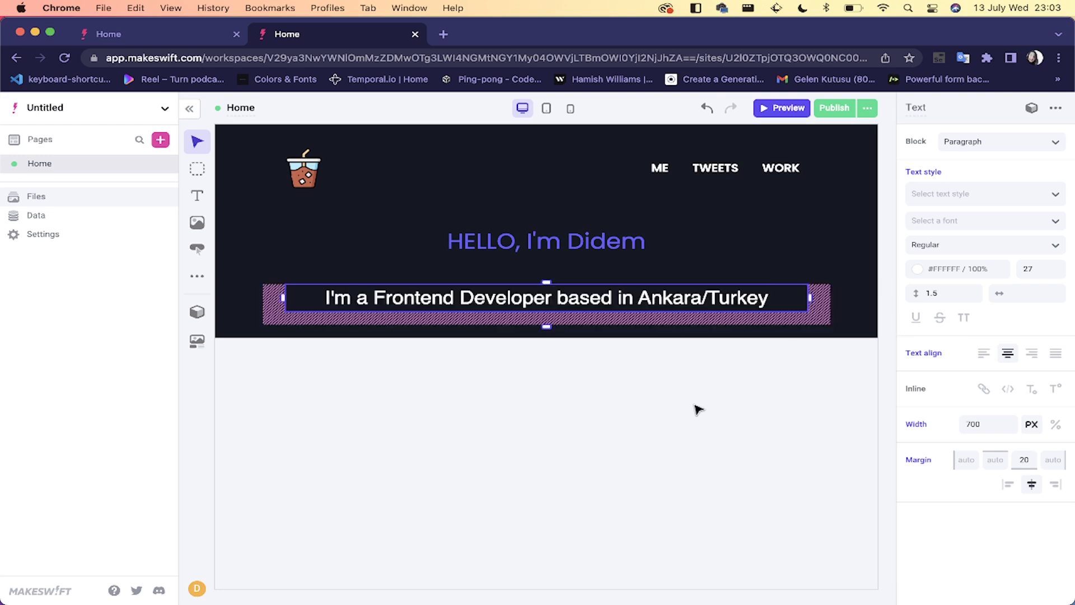
# Step: Change the font of the tagline below the greeting to Poppins
pyautogui.click(537, 241)
pyautogui.click(534, 299)
pyautogui.click(958, 195)
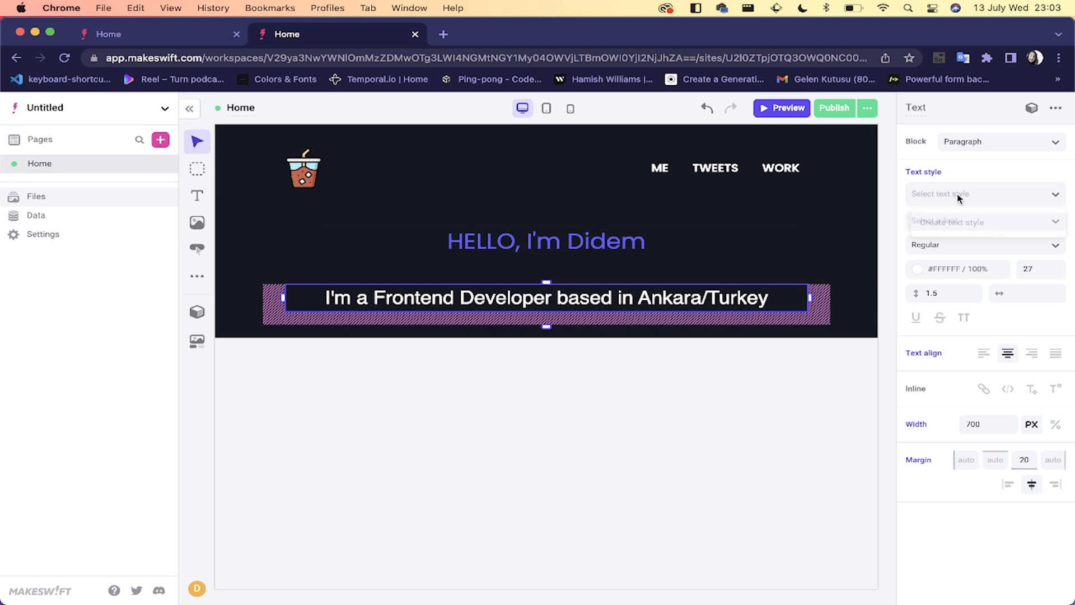
pyautogui.click(952, 221)
pyautogui.click(932, 245)
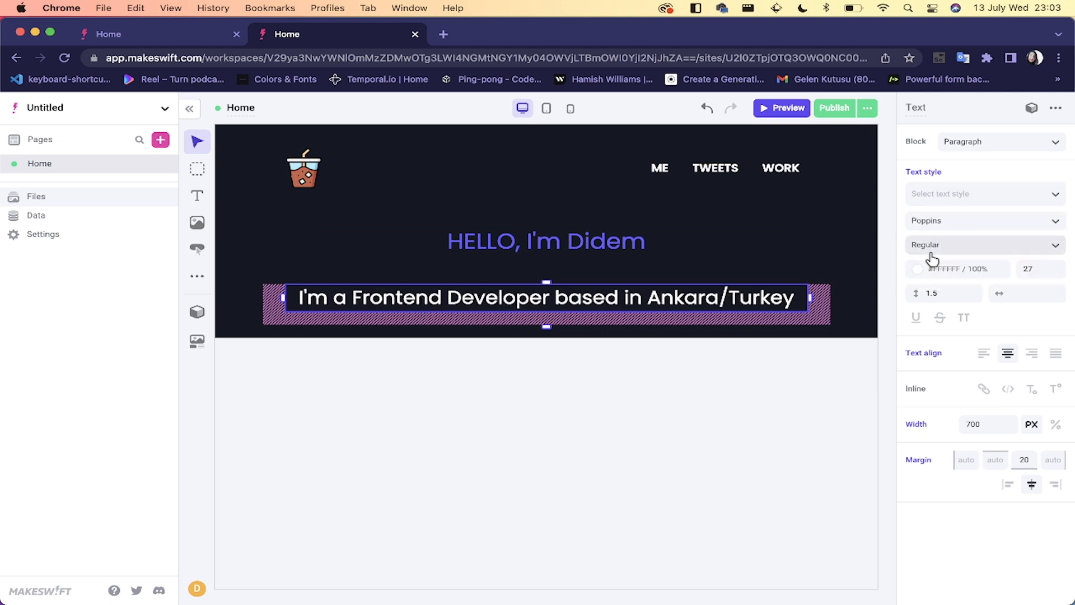
pyautogui.click(745, 431)
pyautogui.click(703, 311)
pyautogui.doubleClick(702, 308)
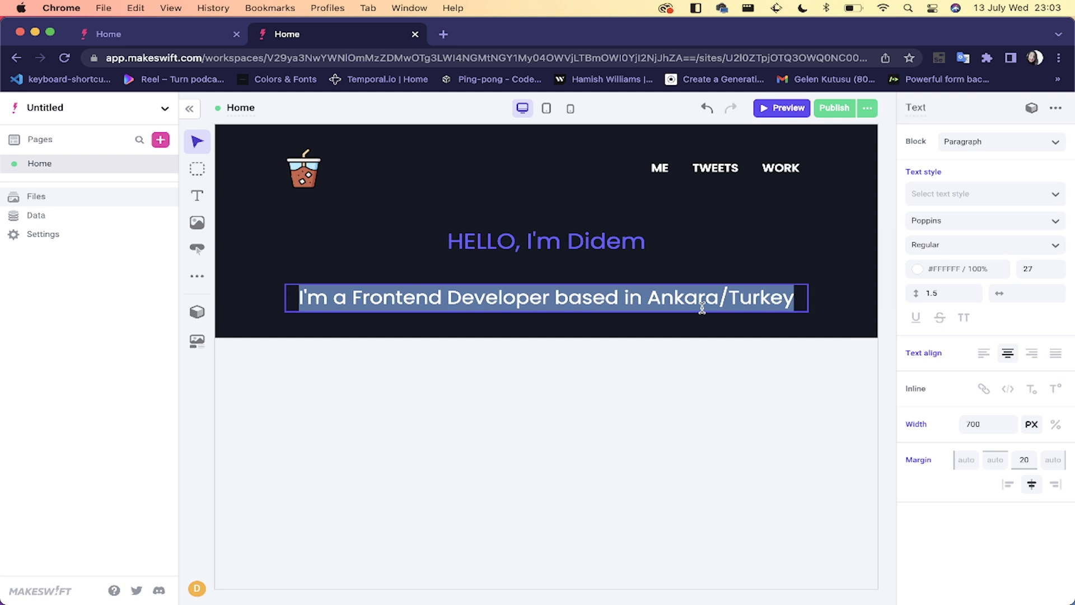
pyautogui.press('Escape')
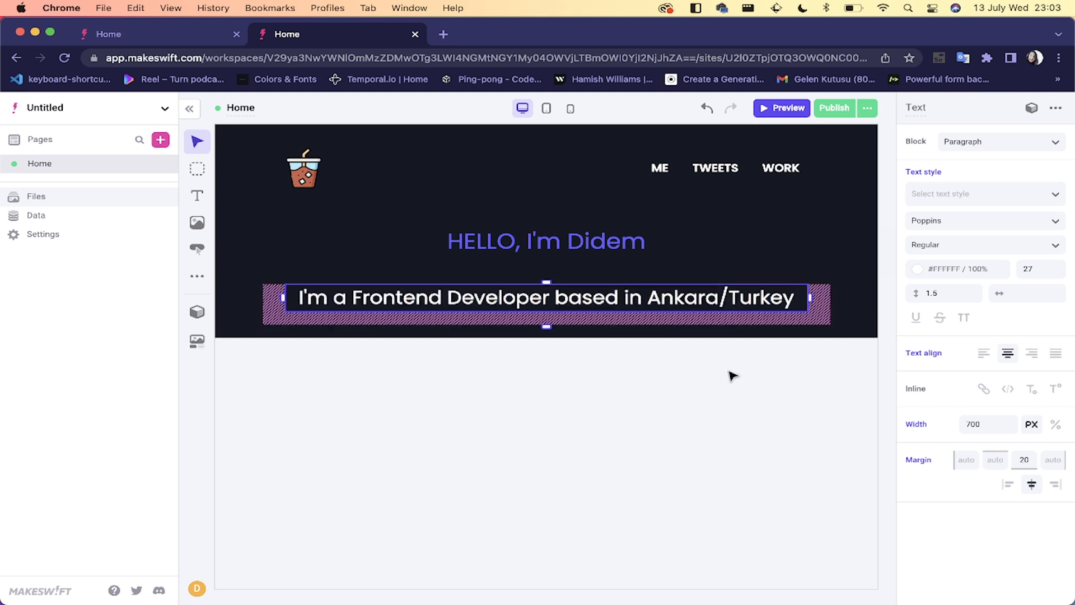
pyautogui.click(482, 435)
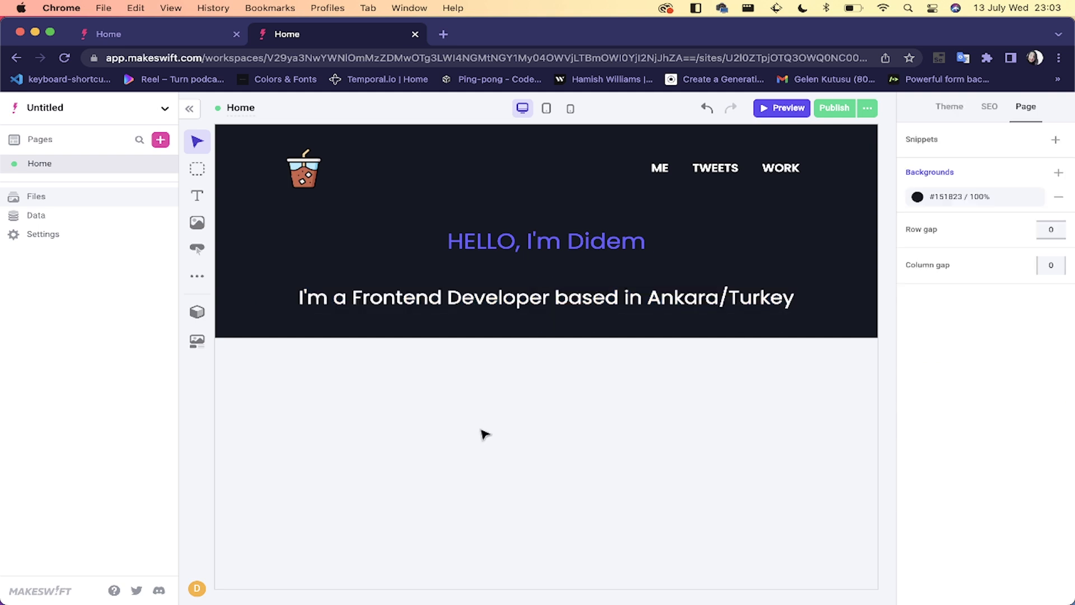
# Step: Set the text color of the whole tagline to light blue (#8DA7FF)
pyautogui.click(417, 301)
pyautogui.click(417, 301)
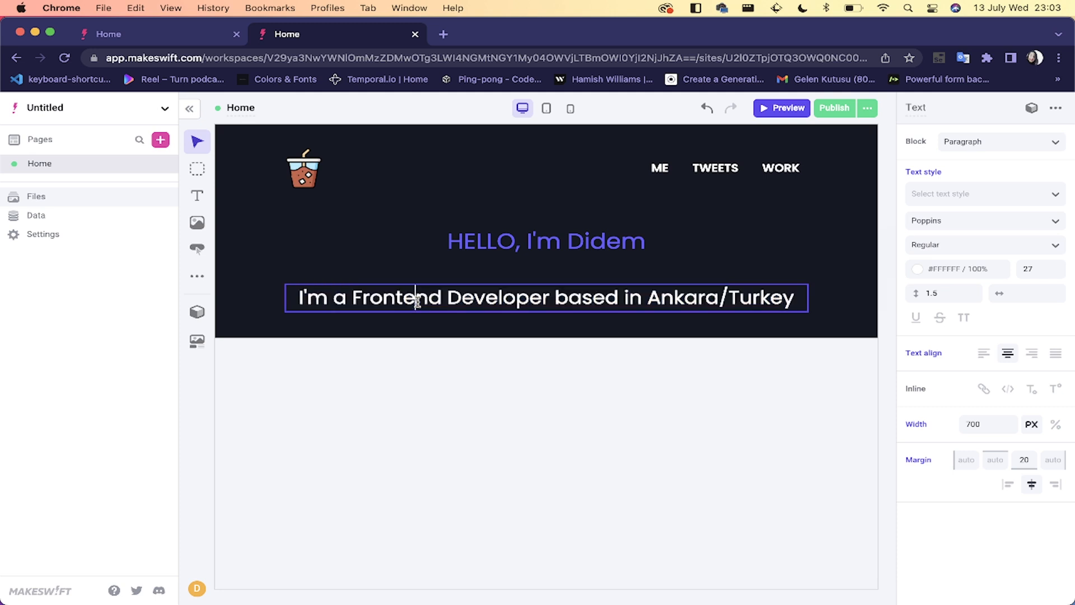
pyautogui.moveTo(353, 300); pyautogui.dragTo(524, 298)
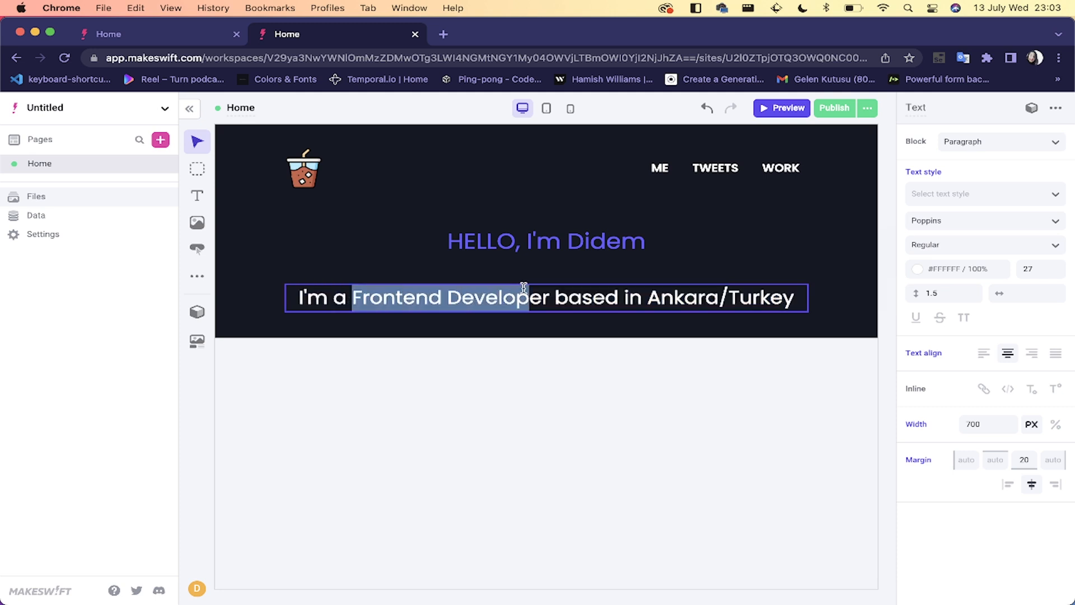
pyautogui.tripleClick(590, 308)
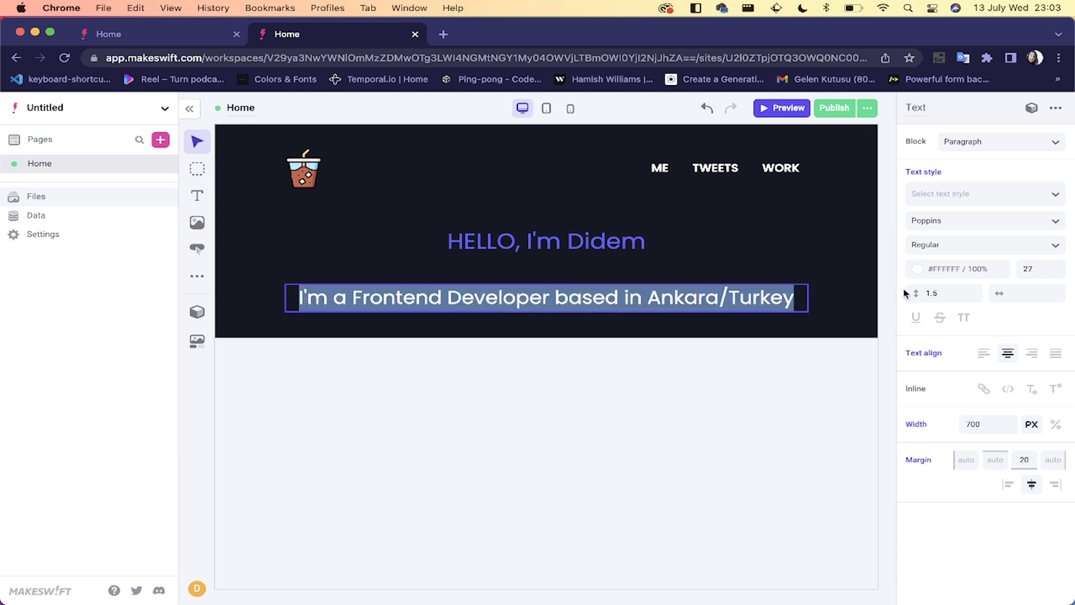
pyautogui.click(918, 268)
pyautogui.click(897, 298)
pyautogui.click(731, 415)
pyautogui.click(718, 409)
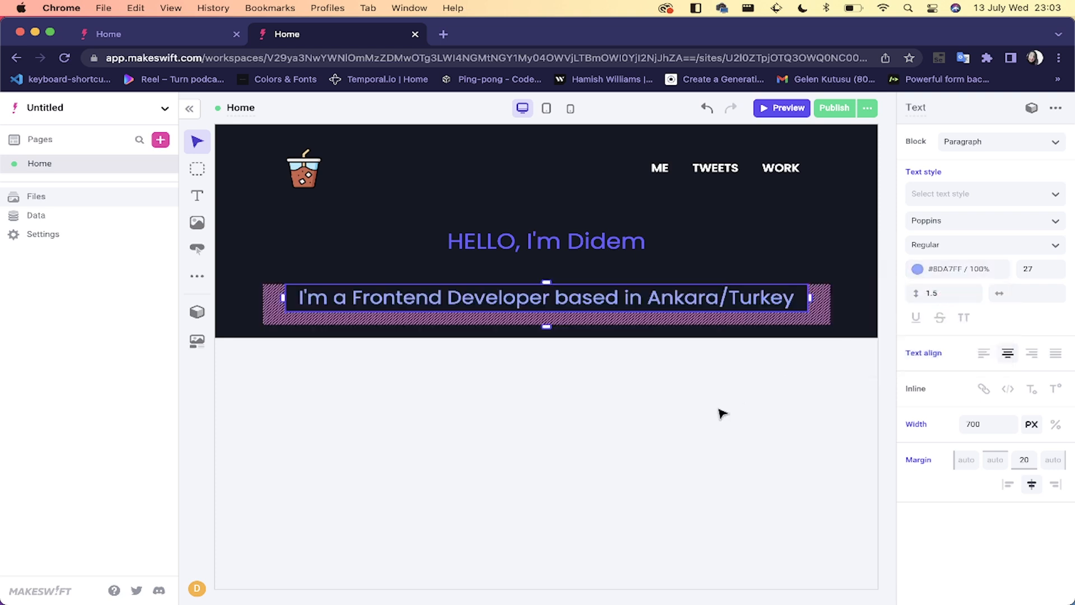
# Step: Underline the words "Frontend Developer" in the tagline and color them light pink
pyautogui.doubleClick(362, 298)
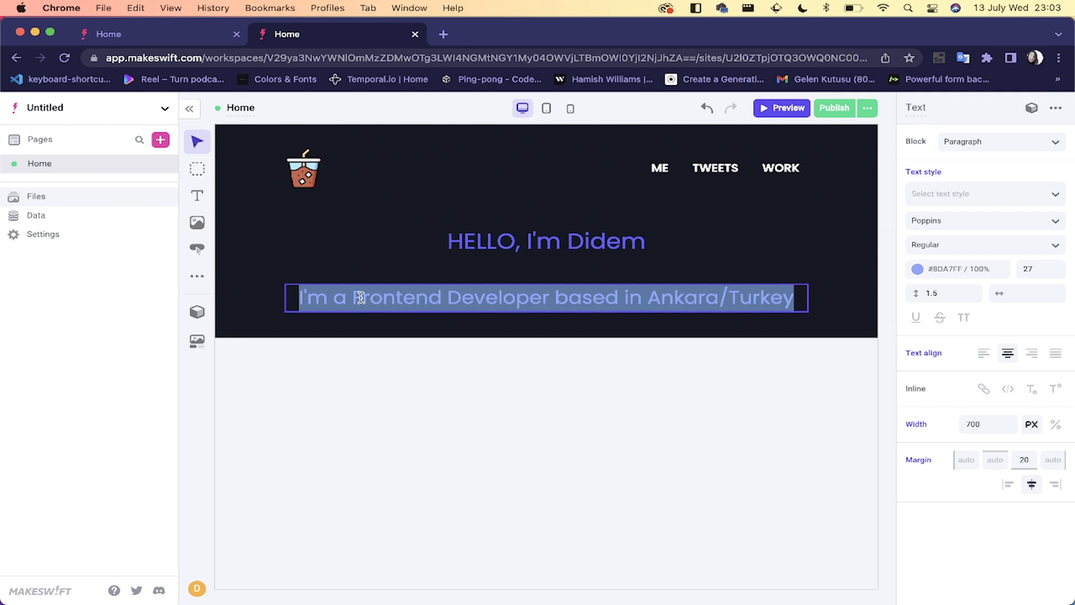
pyautogui.click(571, 297)
pyautogui.moveTo(550, 298); pyautogui.dragTo(353, 303)
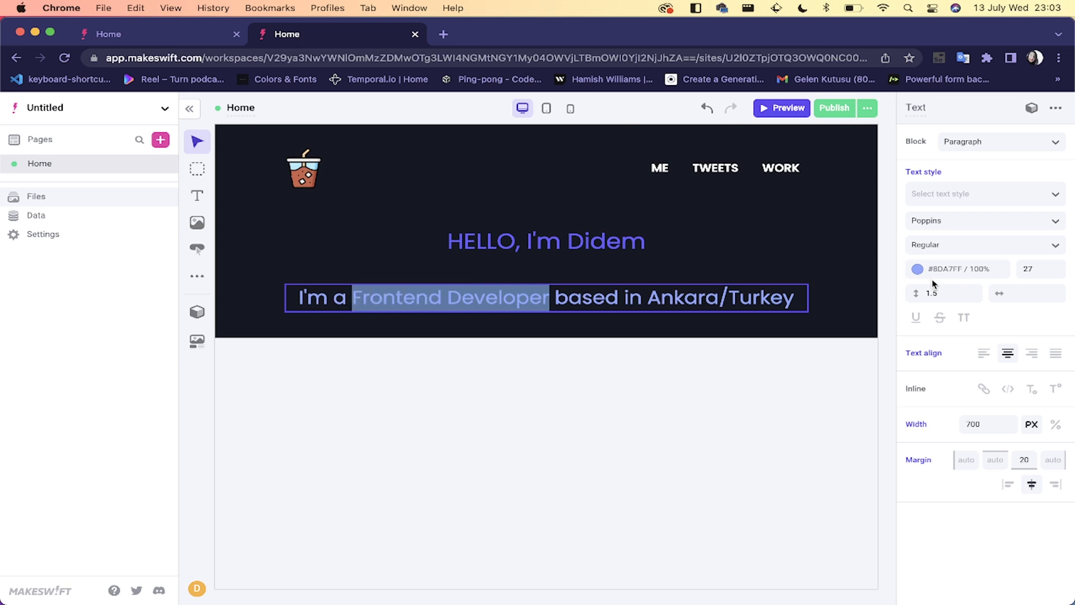
pyautogui.click(915, 319)
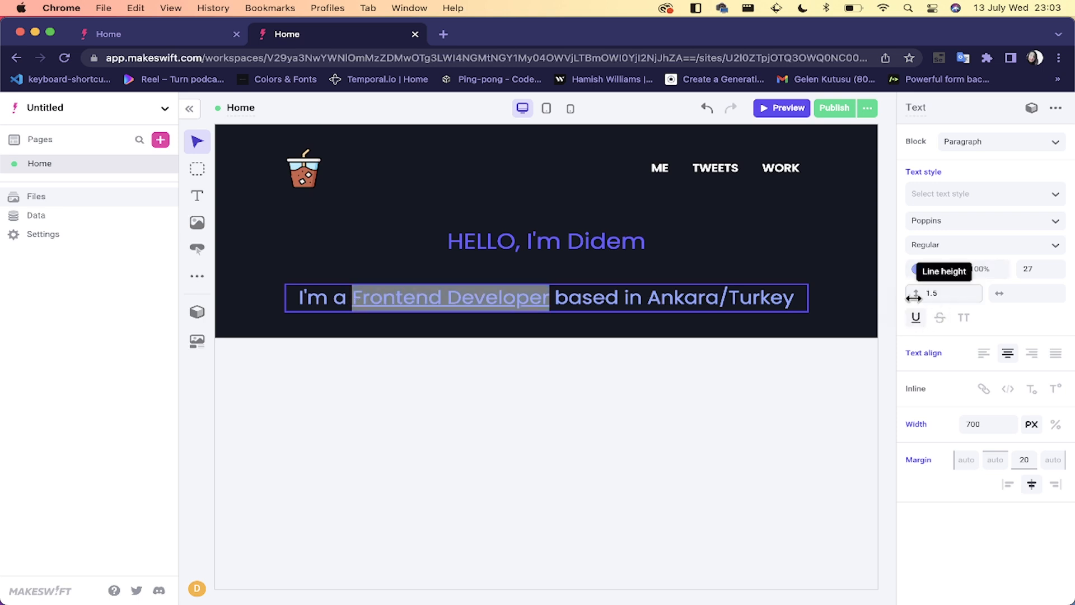
pyautogui.click(917, 269)
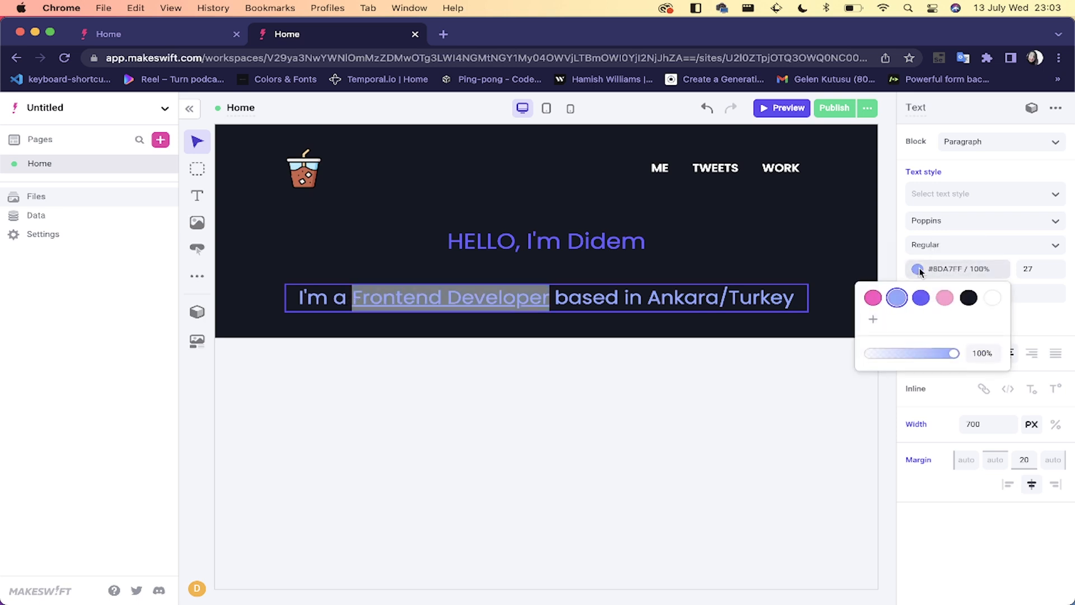
pyautogui.click(950, 303)
pyautogui.click(638, 404)
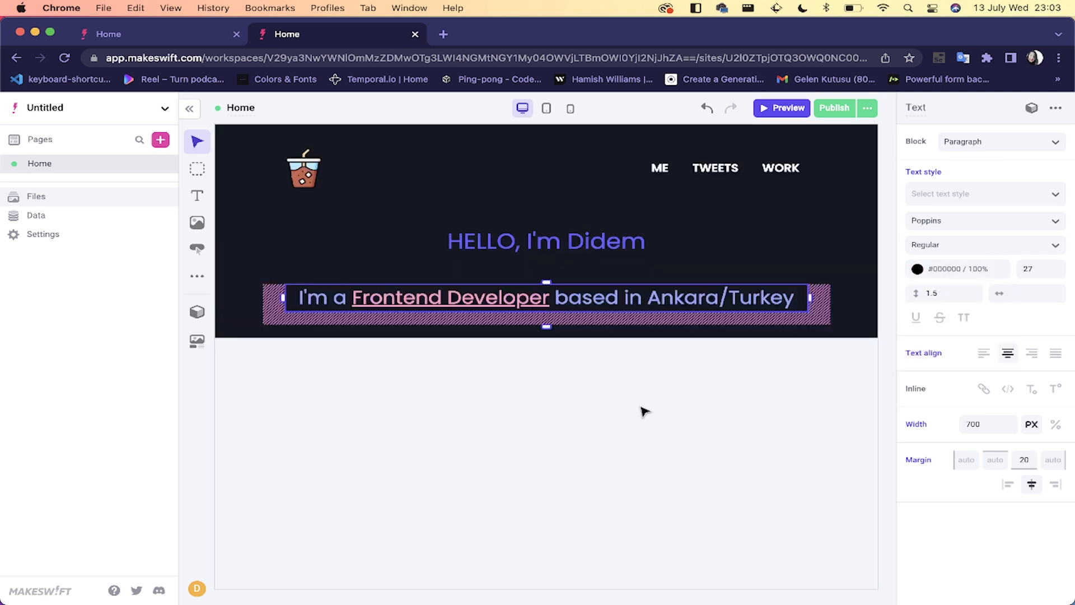
pyautogui.click(637, 408)
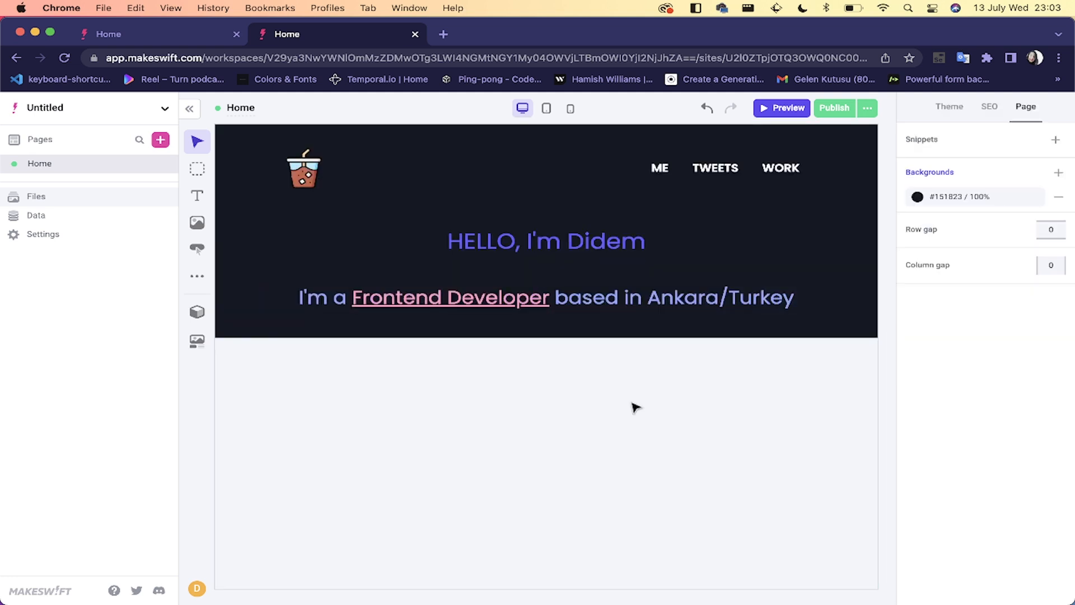
# Step: Check the tagline's font weight in the finished Portfolio site and set the new site's tagline to Semi-bold
pyautogui.click(148, 38)
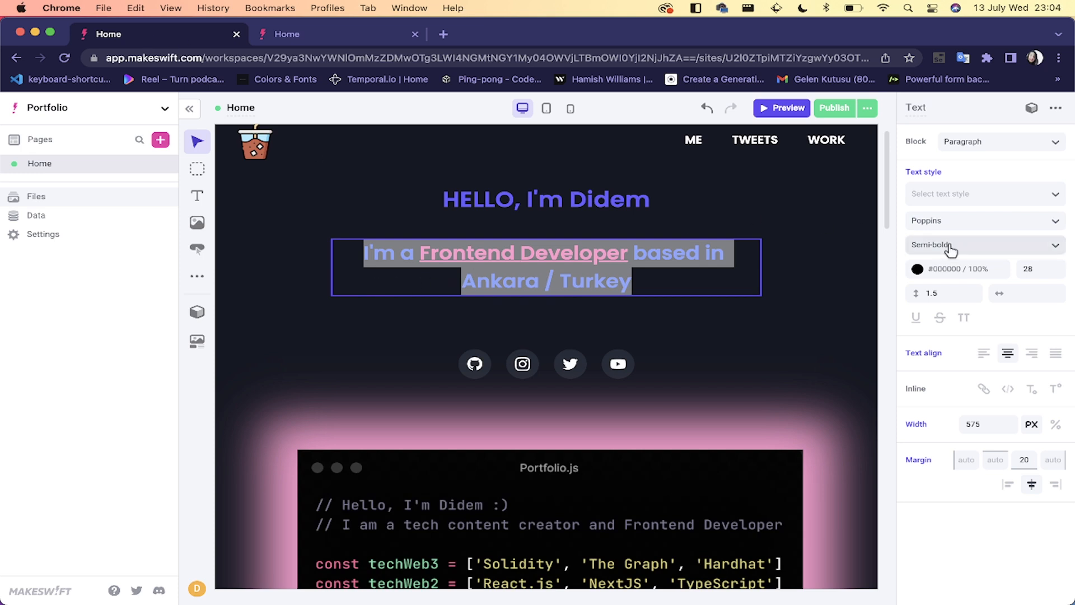
pyautogui.click(604, 203)
pyautogui.click(607, 265)
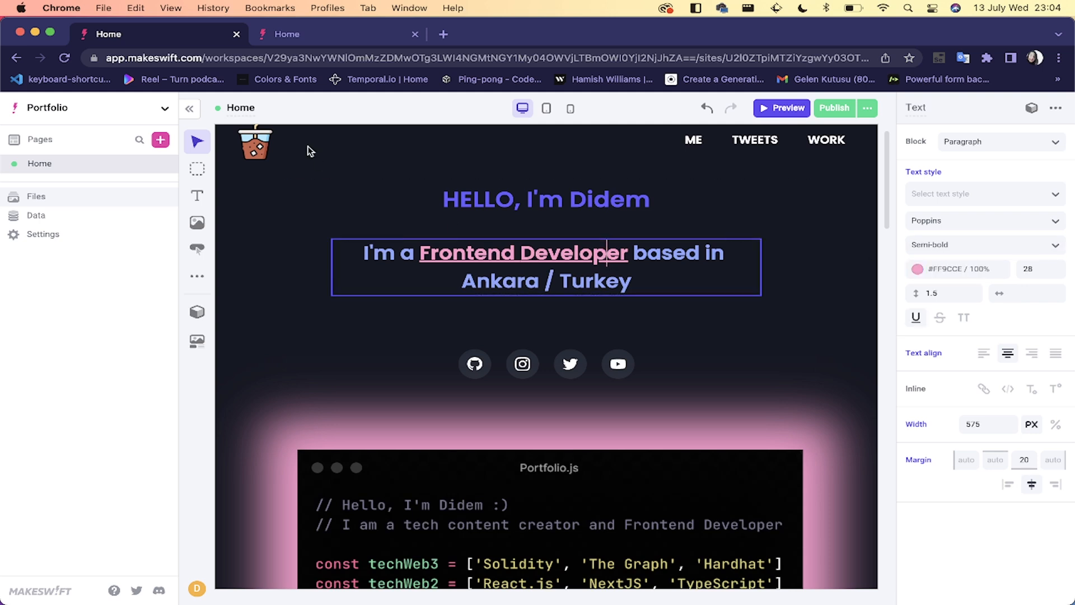
pyautogui.click(278, 34)
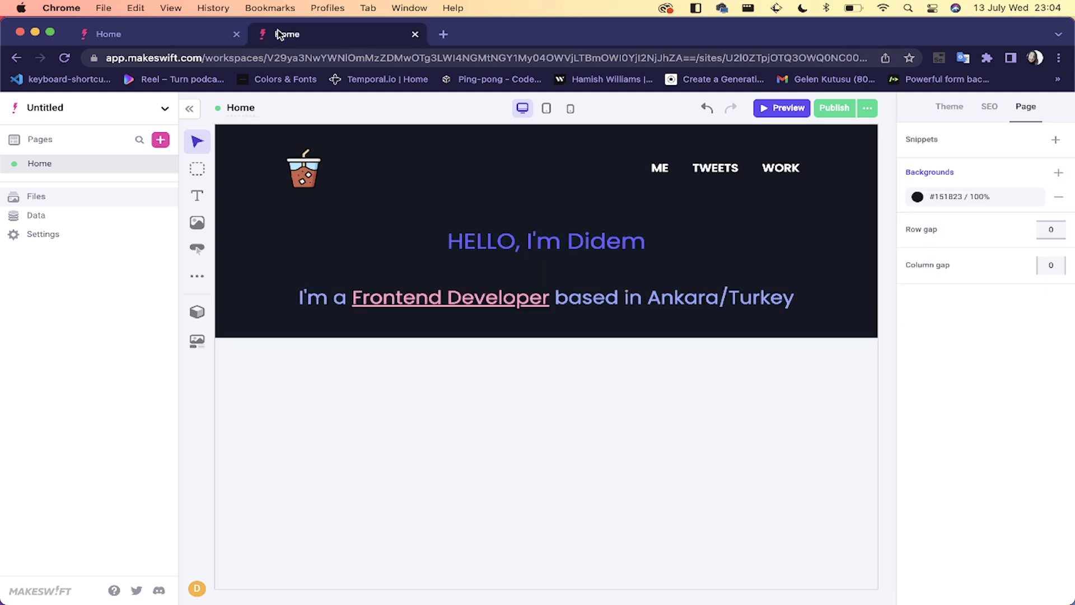
pyautogui.tripleClick(510, 306)
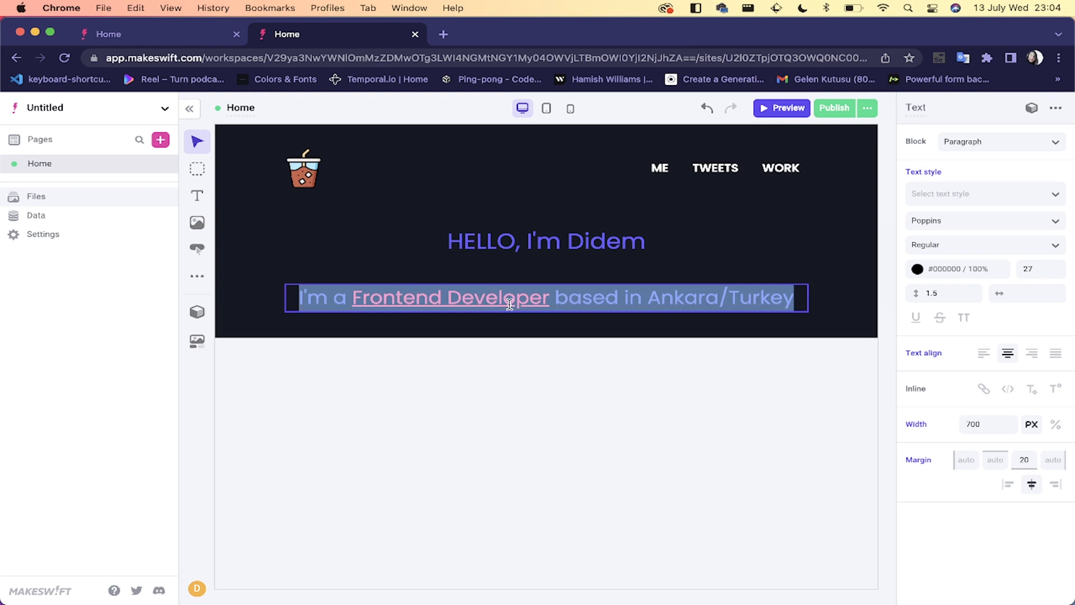
pyautogui.click(961, 247)
pyautogui.click(947, 270)
# Step: Set the font weight of the greeting heading to Semi-bold
pyautogui.click(598, 243)
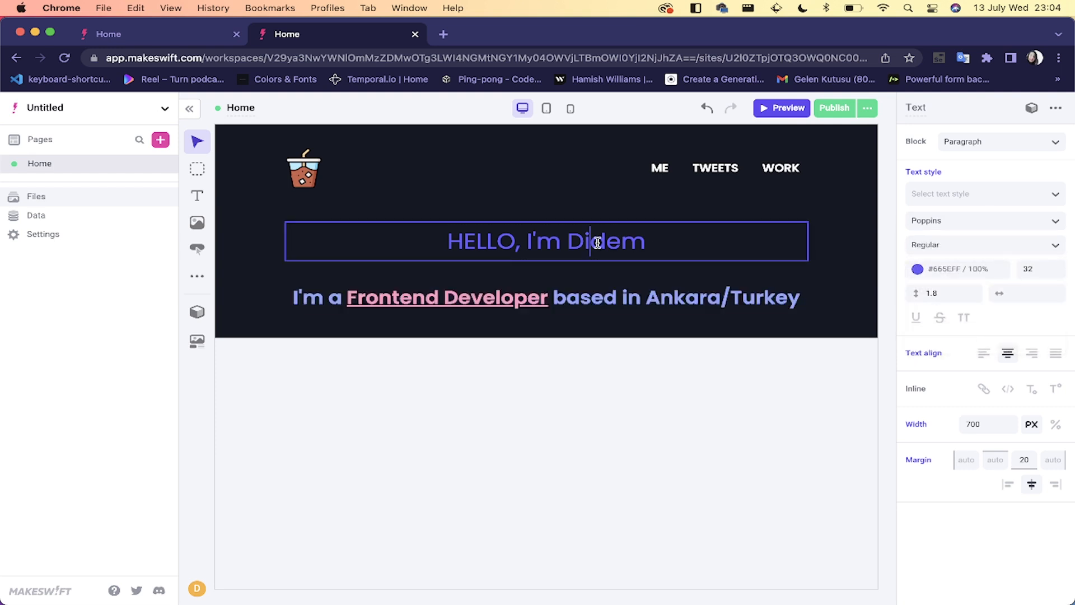
pyautogui.tripleClick(598, 243)
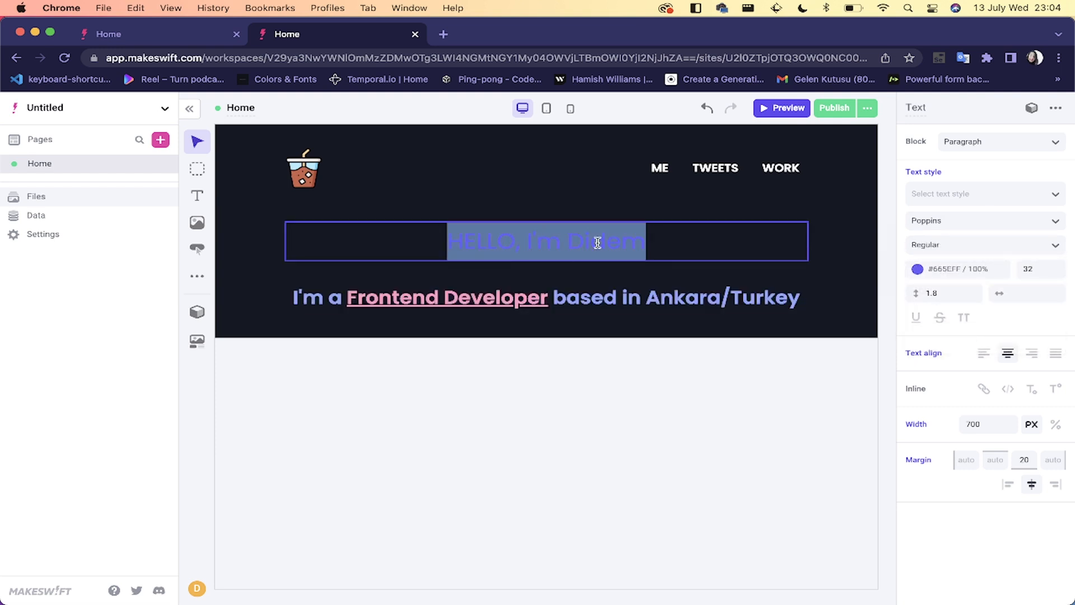
pyautogui.click(924, 245)
pyautogui.click(946, 270)
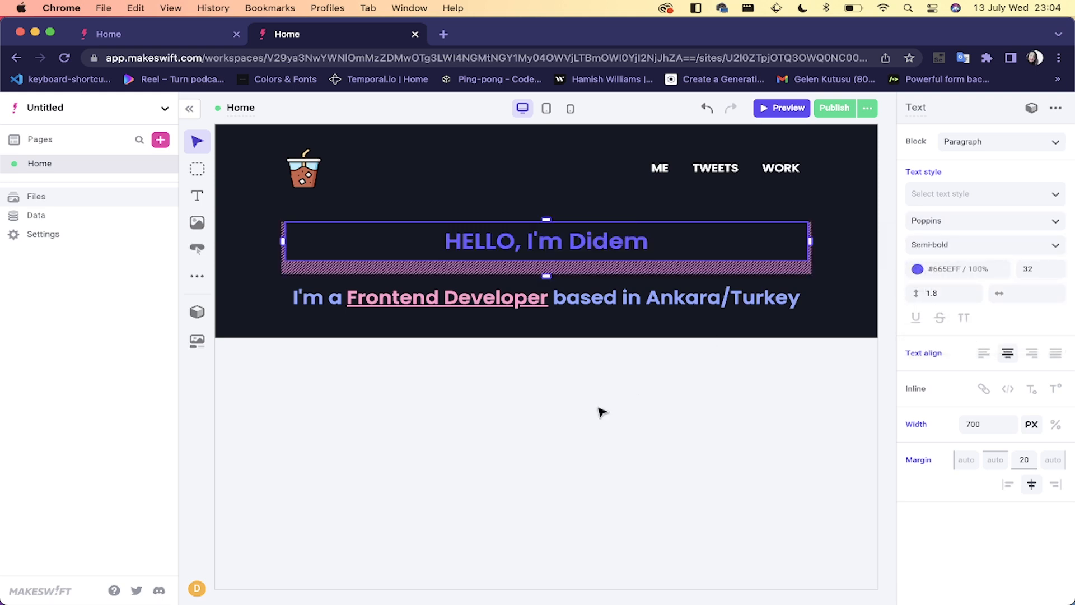
# Step: Narrow the tagline's text element to a width of 530 px so the text wraps onto two lines
pyautogui.click(605, 297)
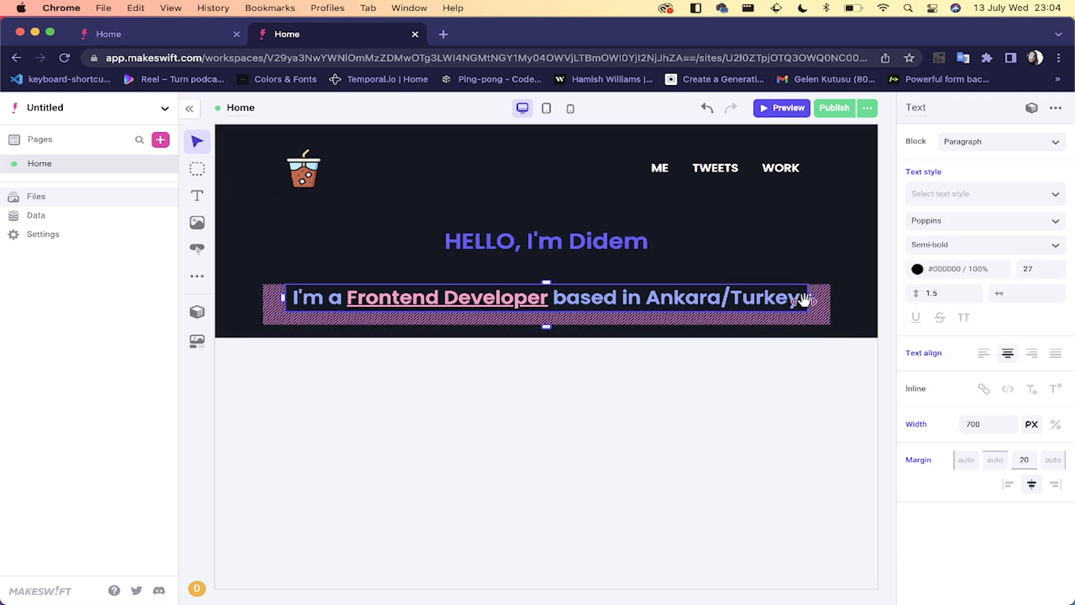
pyautogui.moveTo(809, 299); pyautogui.dragTo(750, 300)
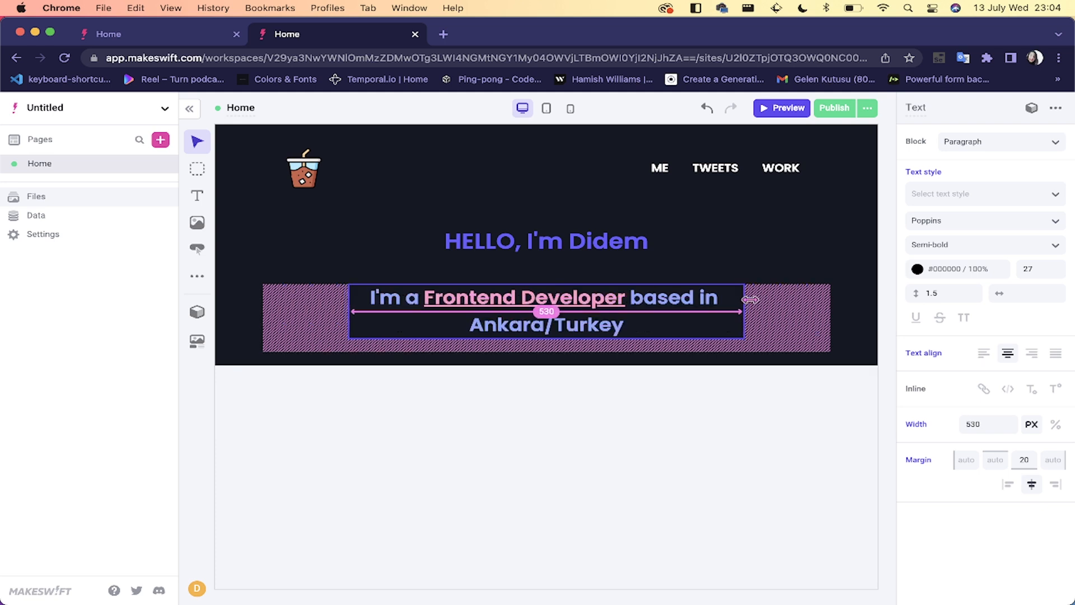
pyautogui.click(672, 471)
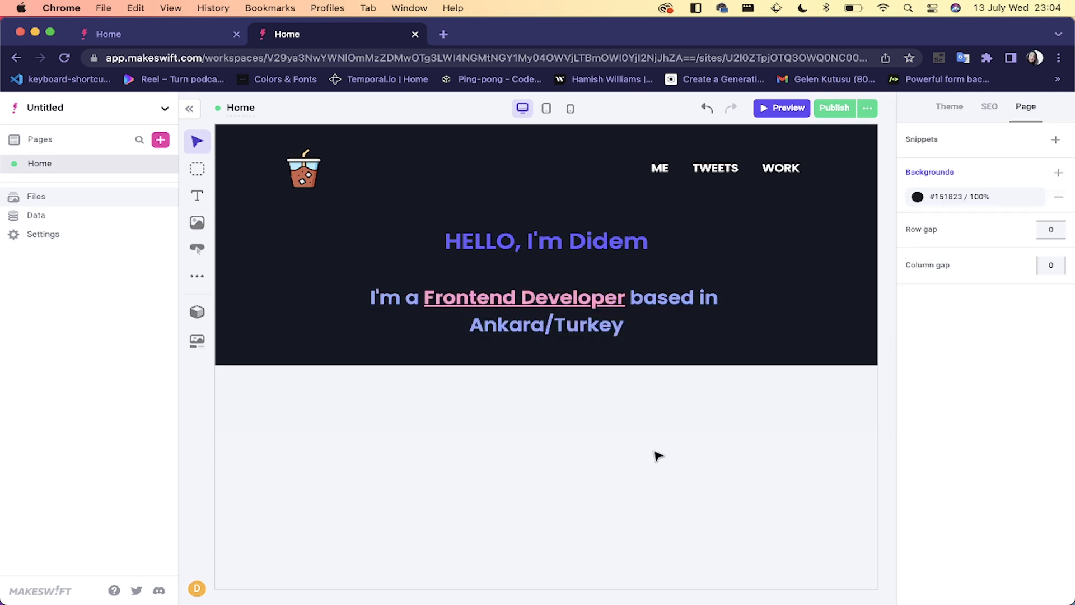
# Step: Reduce the bottom margin of the greeting heading to 0 to bring the tagline closer
pyautogui.click(582, 308)
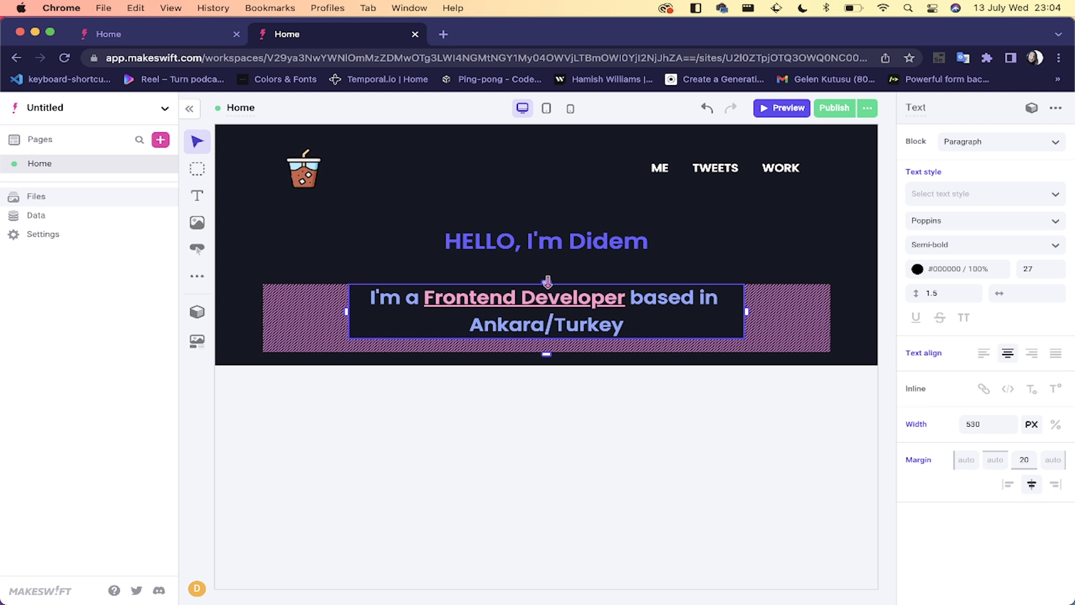
pyautogui.click(555, 266)
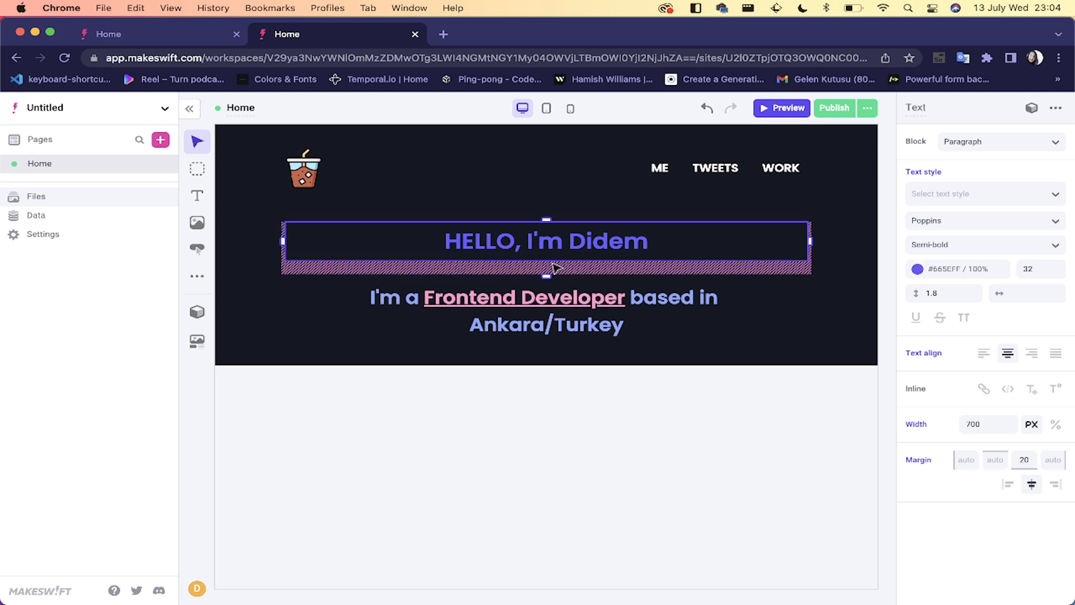
pyautogui.moveTo(545, 276); pyautogui.dragTo(547, 263)
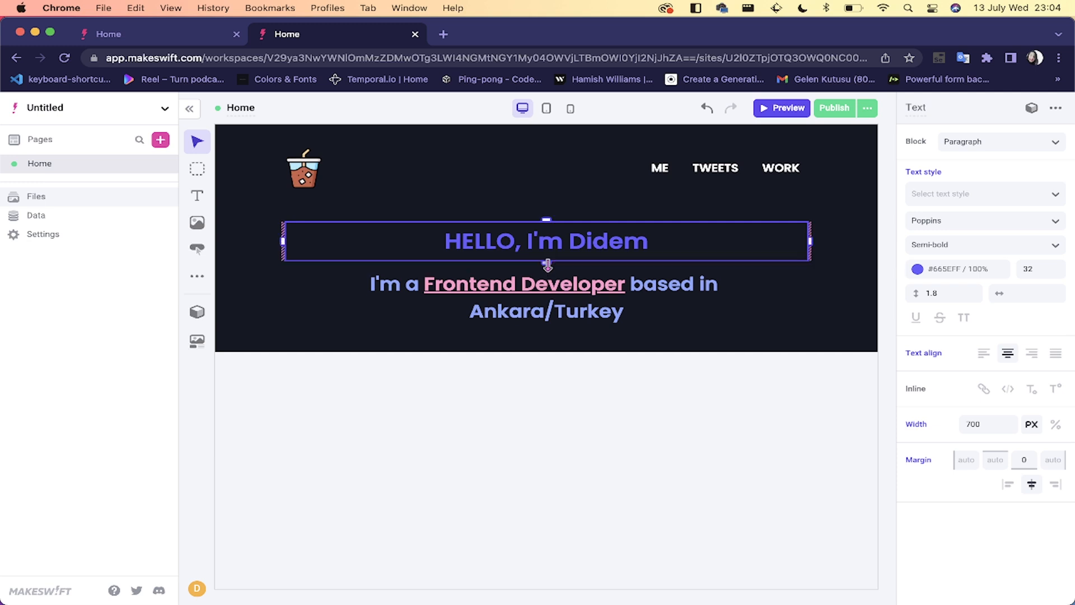
pyautogui.click(555, 440)
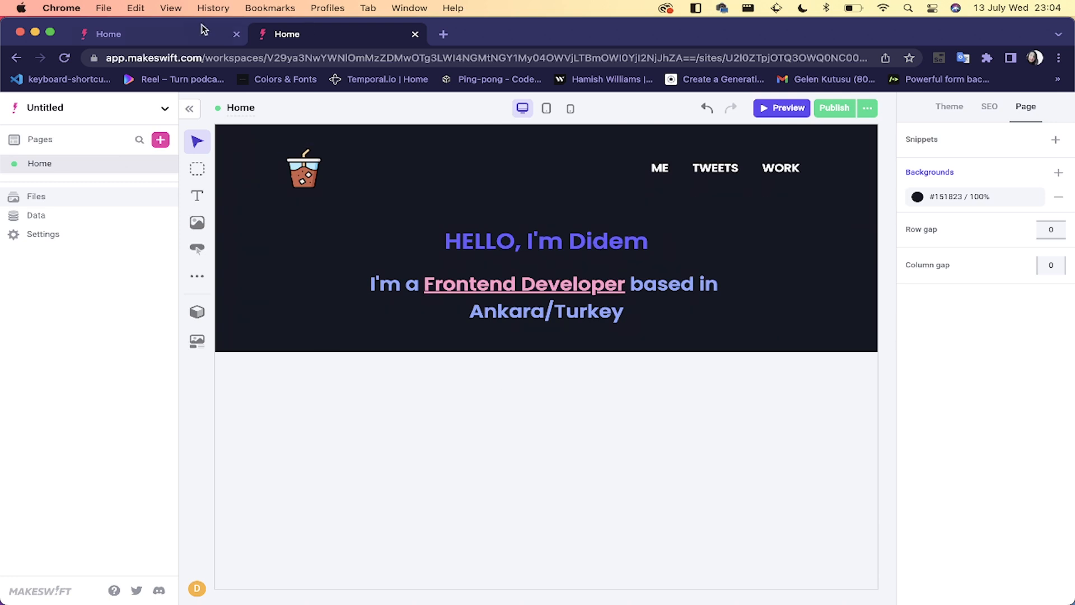
# Step: Examine what follows the tagline in the finished Portfolio site and return to the new site
pyautogui.click(150, 35)
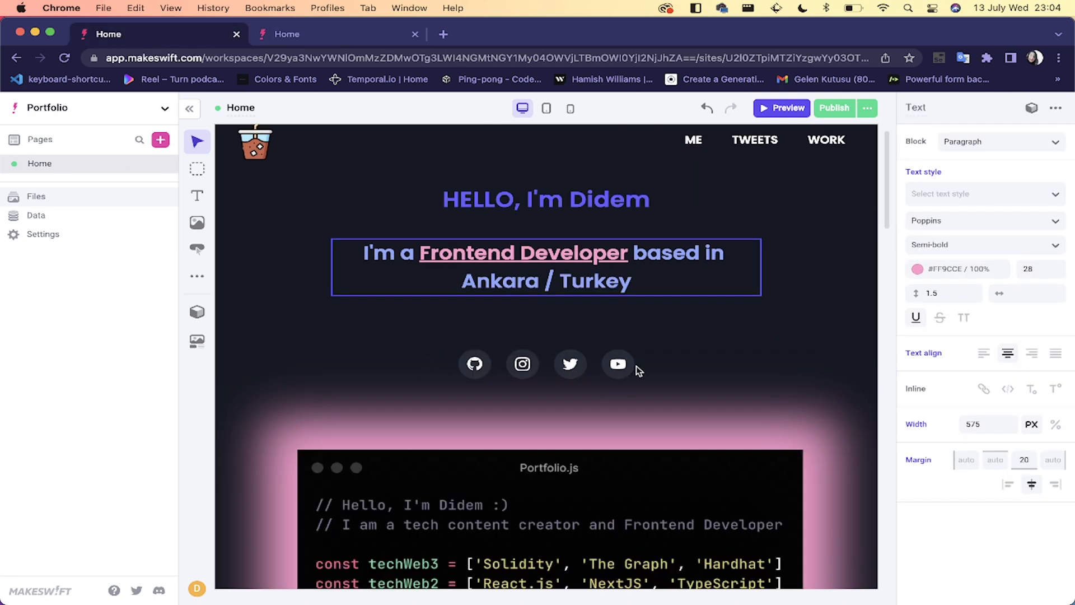
pyautogui.click(324, 31)
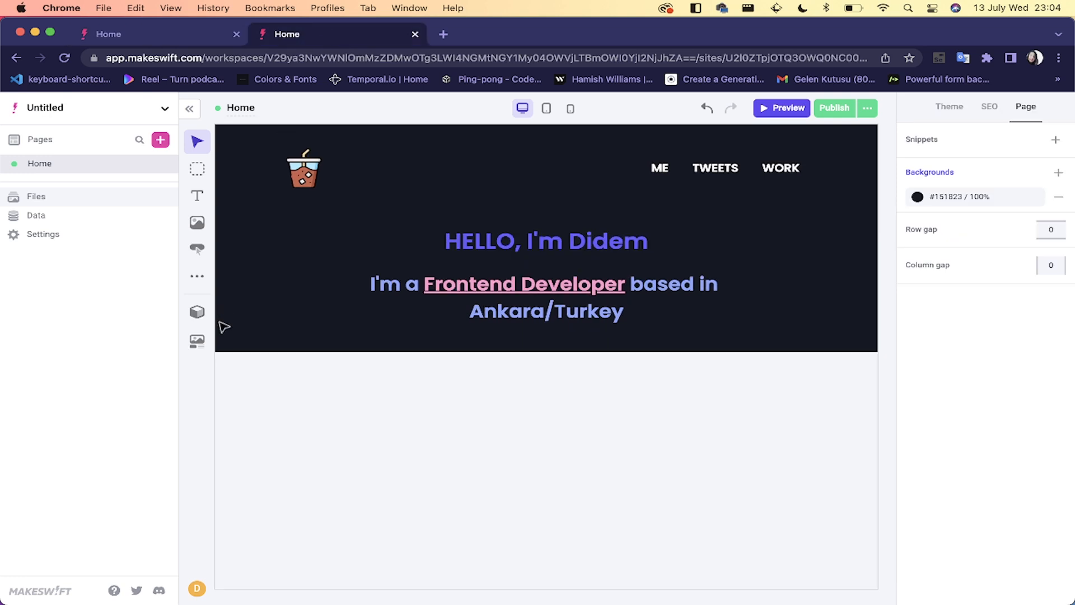
# Step: Add a box below the tagline and name it contact-links
pyautogui.click(196, 169)
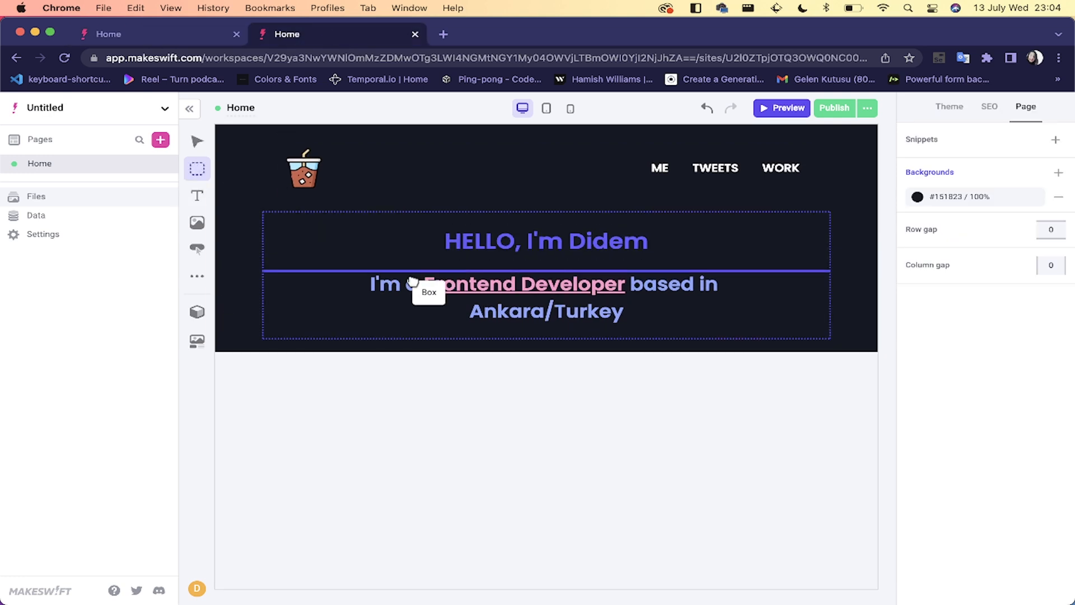
pyautogui.click(474, 348)
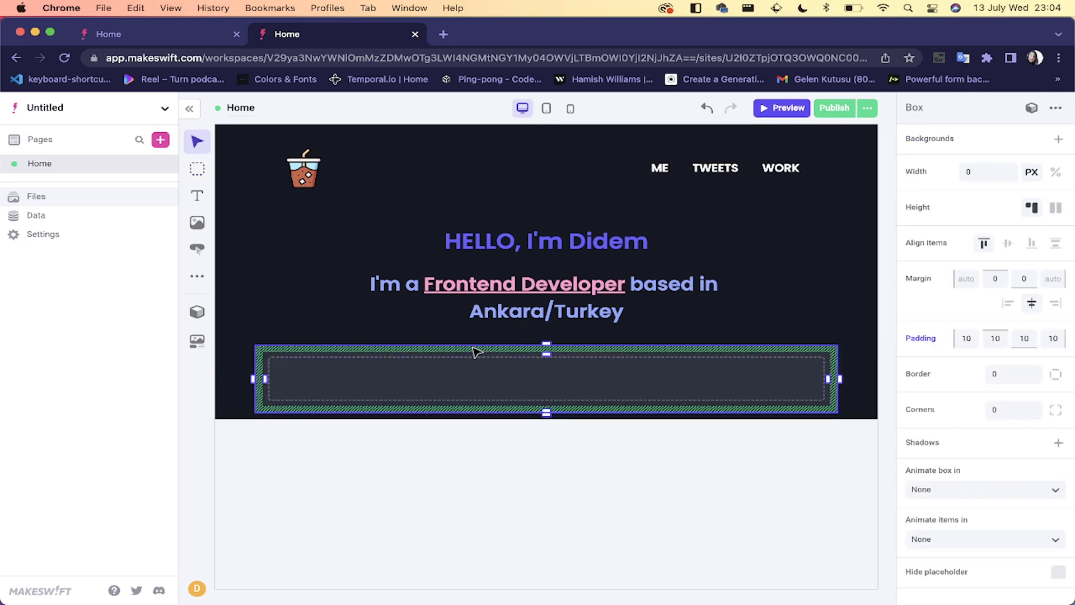
pyautogui.click(929, 106)
pyautogui.write('contact-links')
pyautogui.click(715, 478)
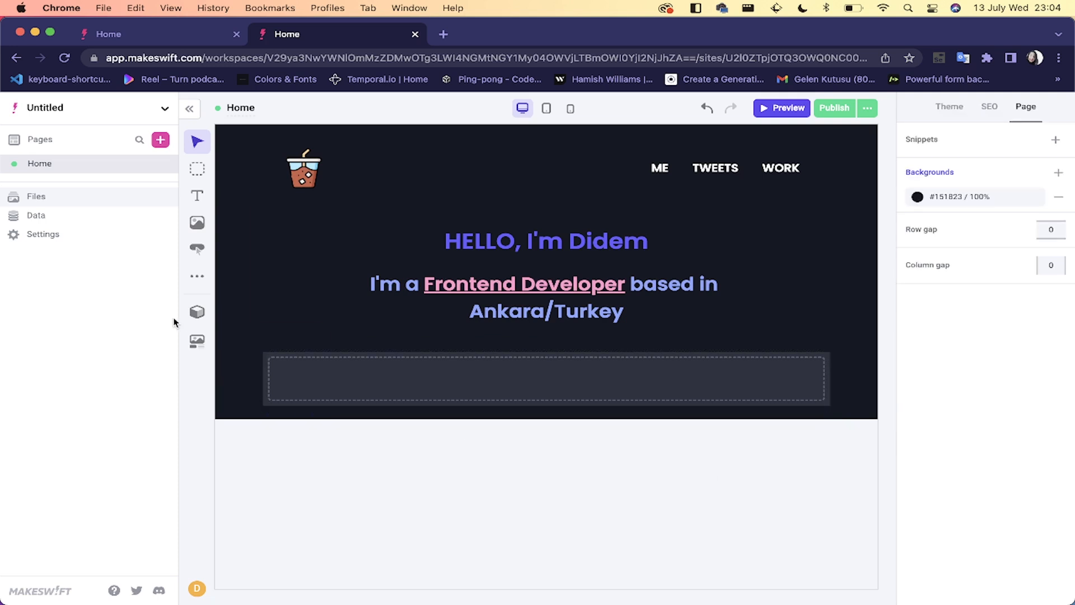
# Step: Place a Social Links component inside the empty box below the tagline
pyautogui.click(197, 342)
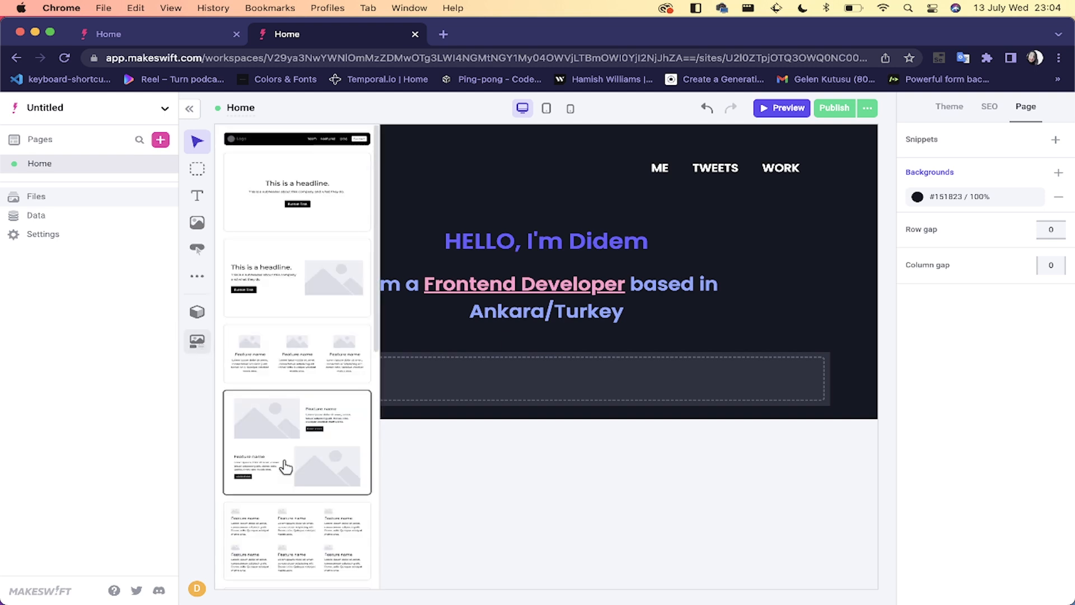
pyautogui.scroll(-10, 284, 463)
pyautogui.scroll(3, 286, 466)
pyautogui.click(197, 312)
pyautogui.click(197, 277)
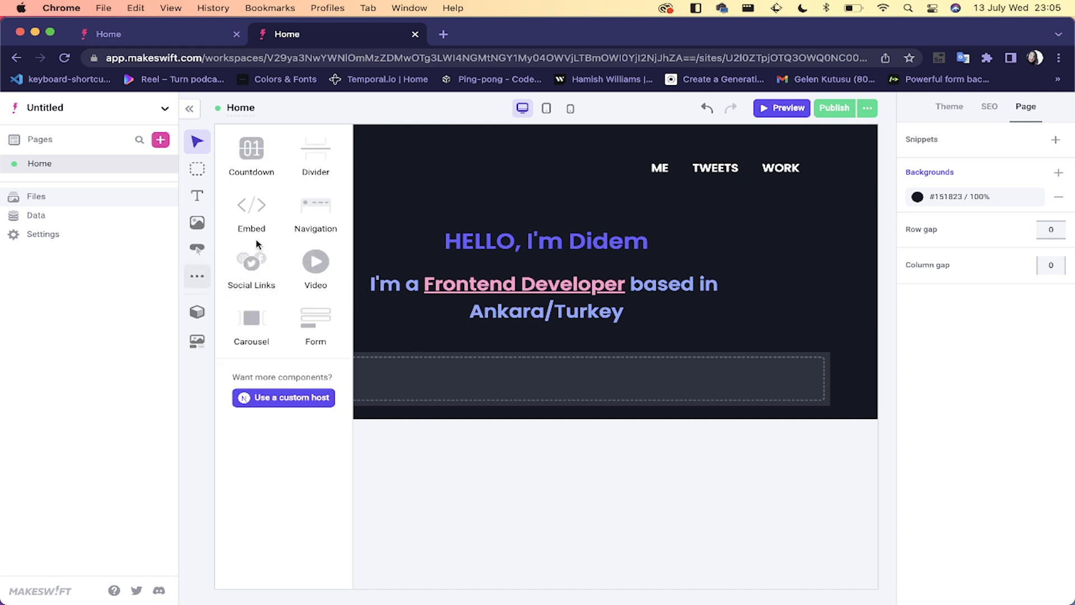
pyautogui.moveTo(251, 262); pyautogui.dragTo(500, 373)
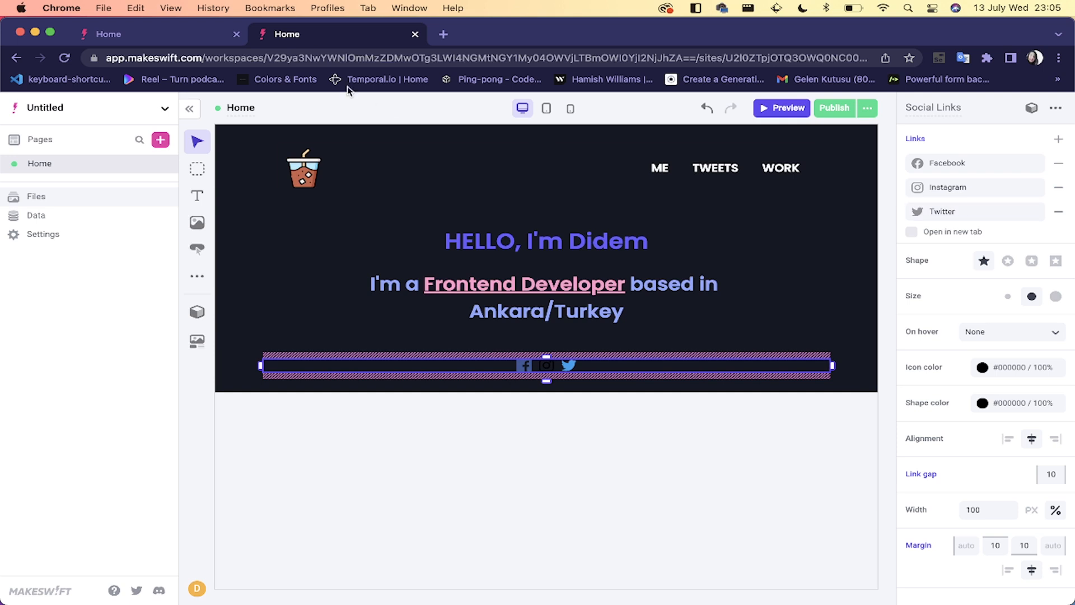
# Step: Remove the Facebook link from the untitled site's social links and add a GitHub link, using the Portfolio site as reference
pyautogui.click(143, 34)
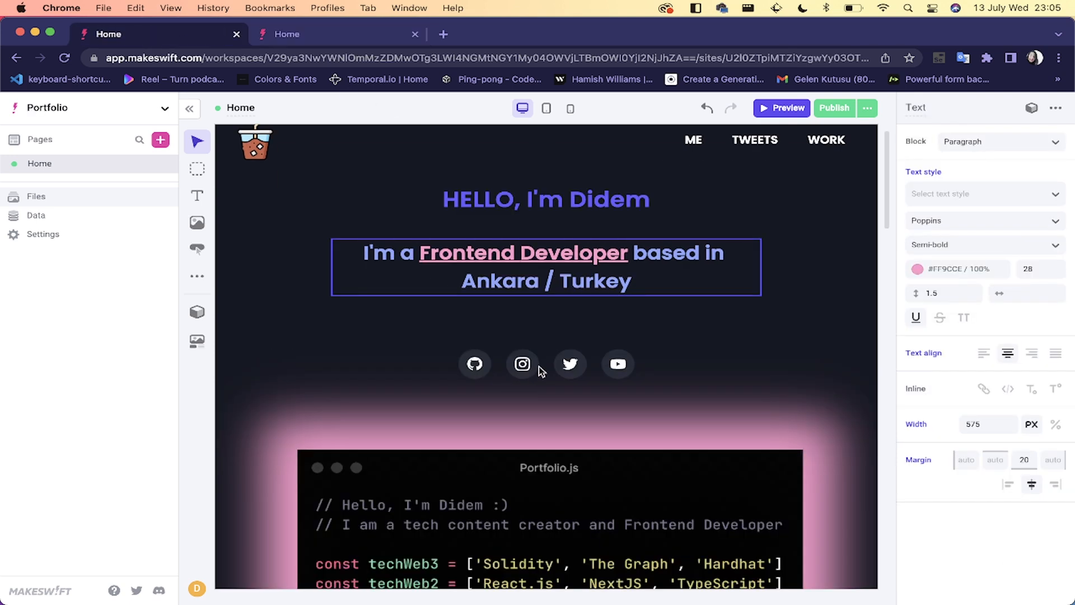
pyautogui.click(327, 34)
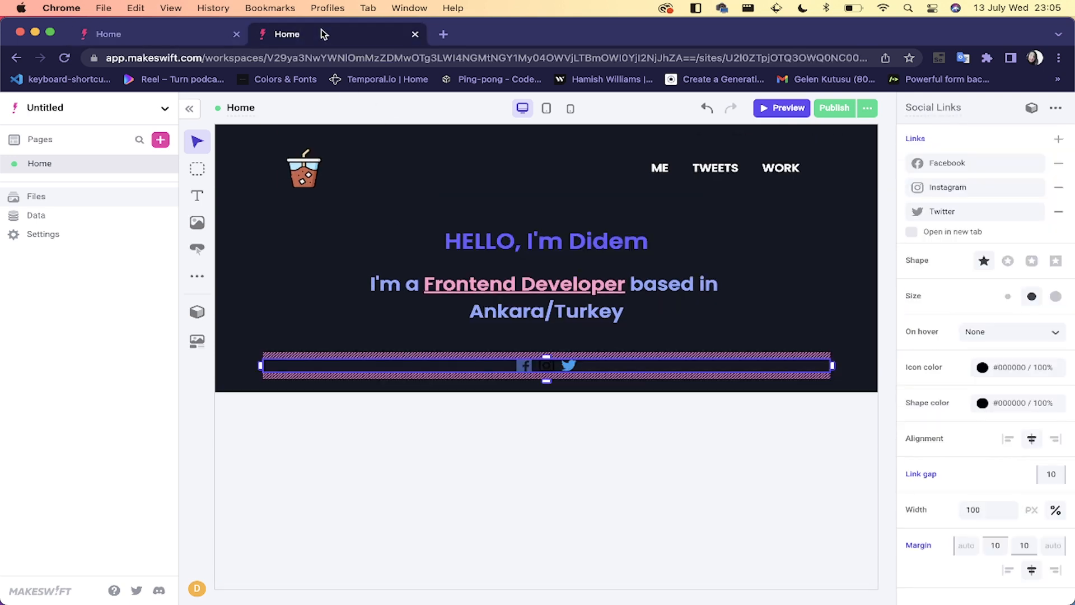
pyautogui.click(1059, 167)
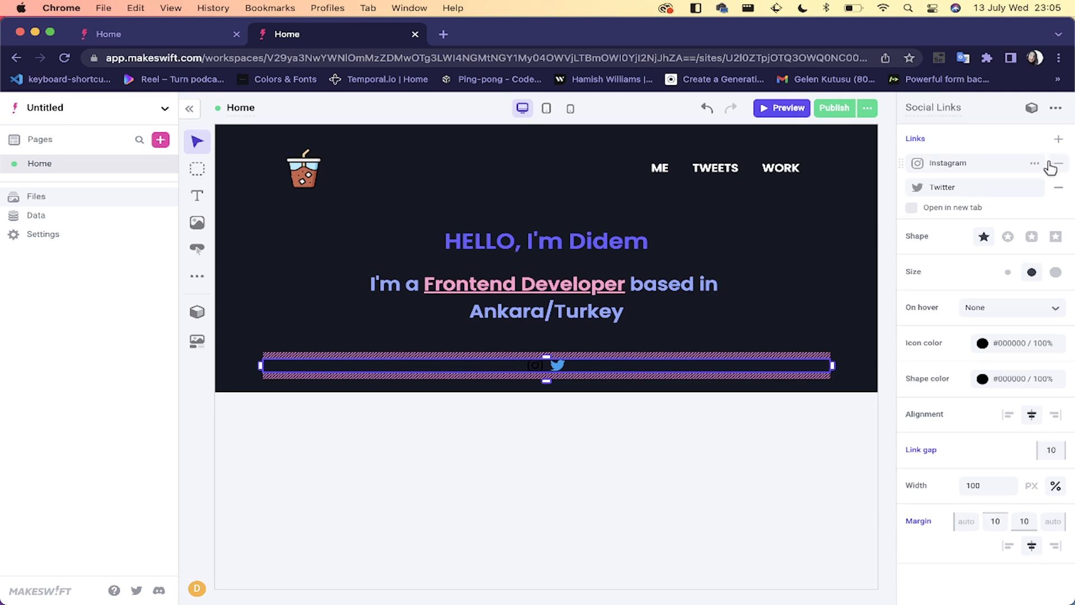
pyautogui.click(1060, 140)
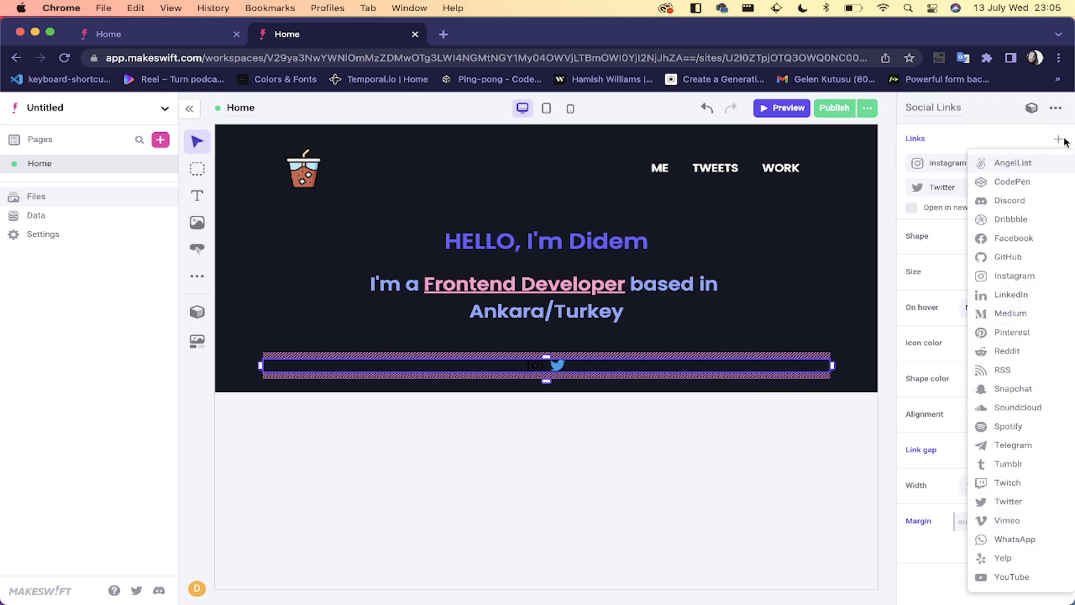
pyautogui.click(1022, 258)
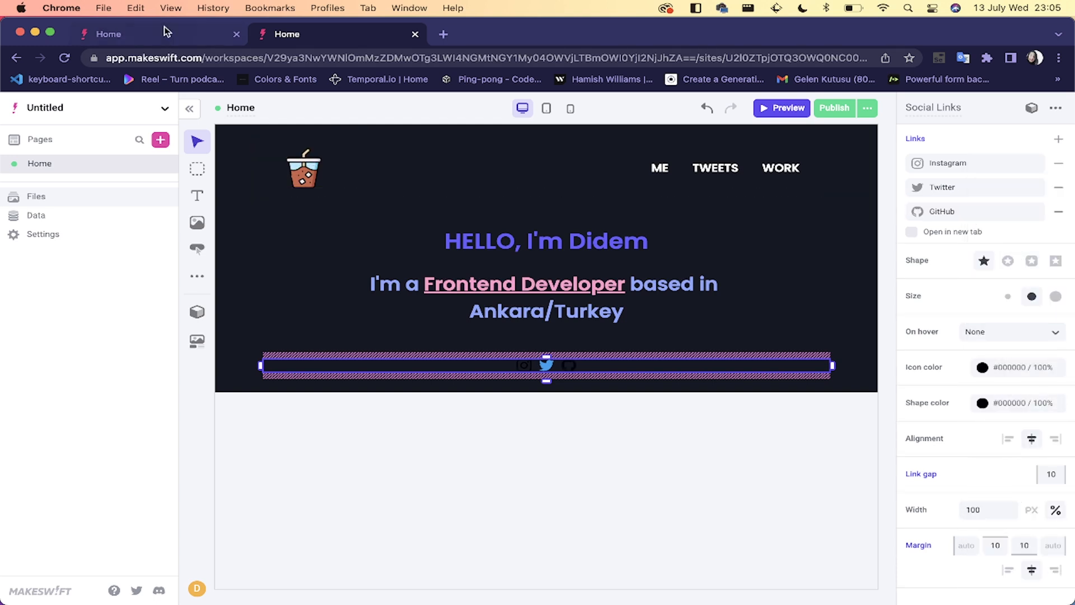
# Step: Check the Portfolio site's social icons and add a YouTube link to the untitled site's social links
pyautogui.click(174, 44)
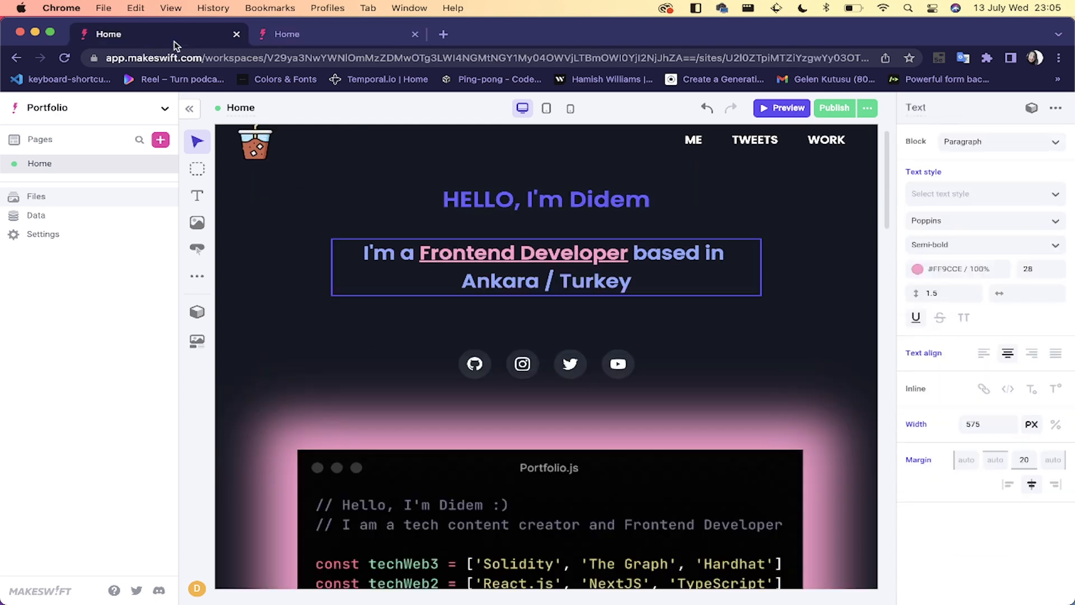
pyautogui.click(358, 34)
pyautogui.click(1059, 139)
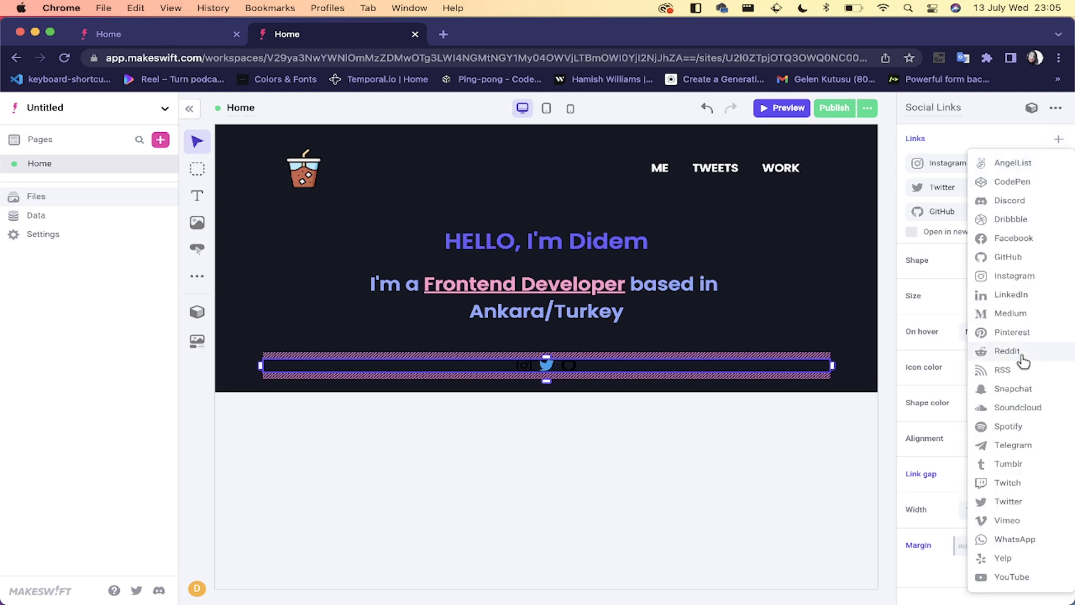
pyautogui.click(1008, 577)
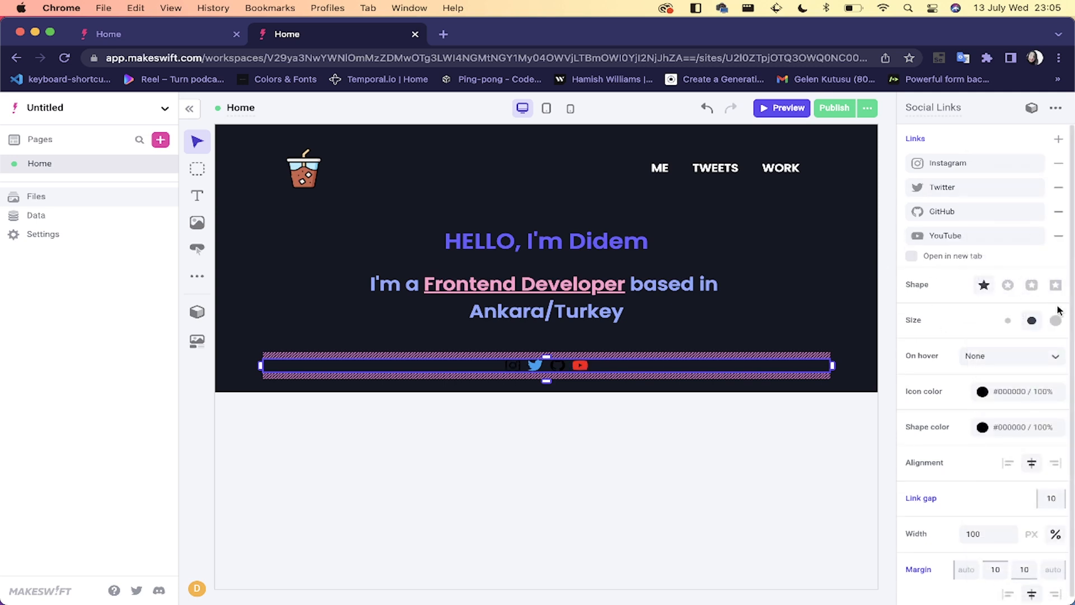
# Step: Give the social links a circular shape and set their icon color to white #FFFFFF
pyautogui.click(1008, 286)
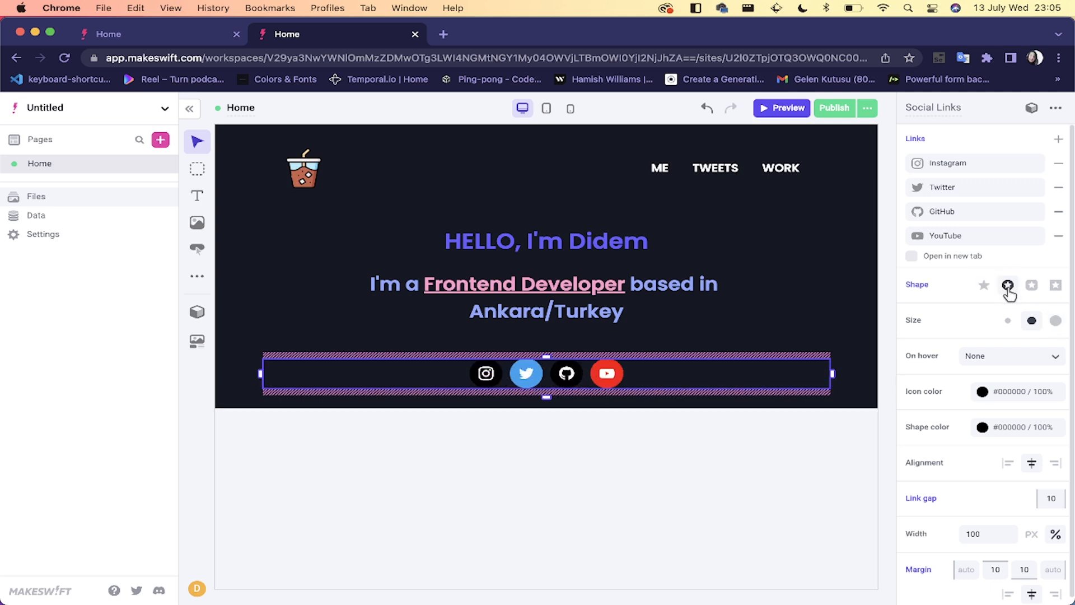
pyautogui.click(127, 35)
pyautogui.click(354, 40)
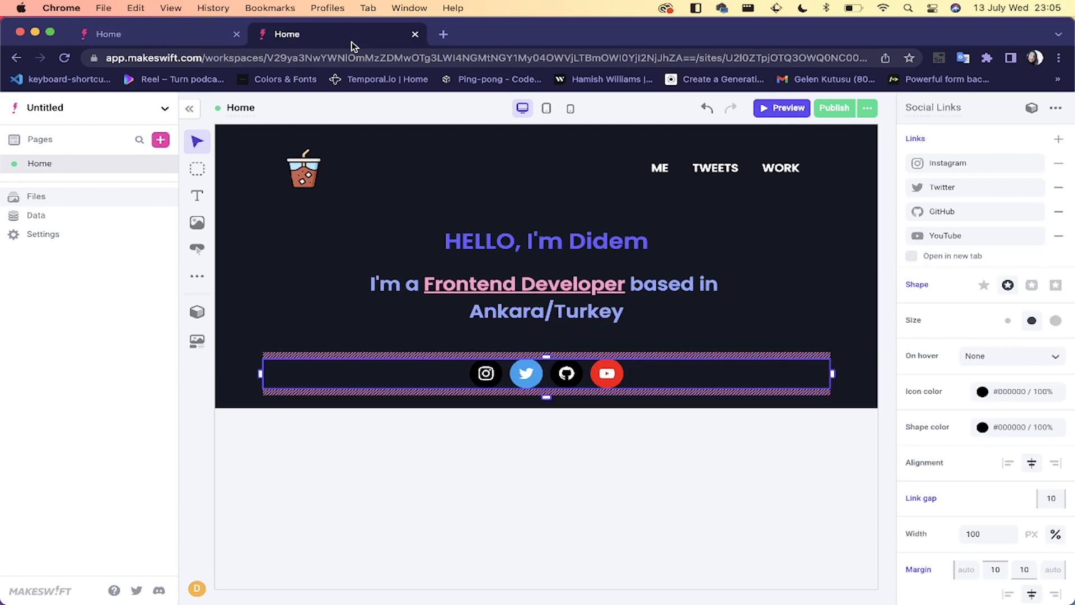
pyautogui.click(983, 392)
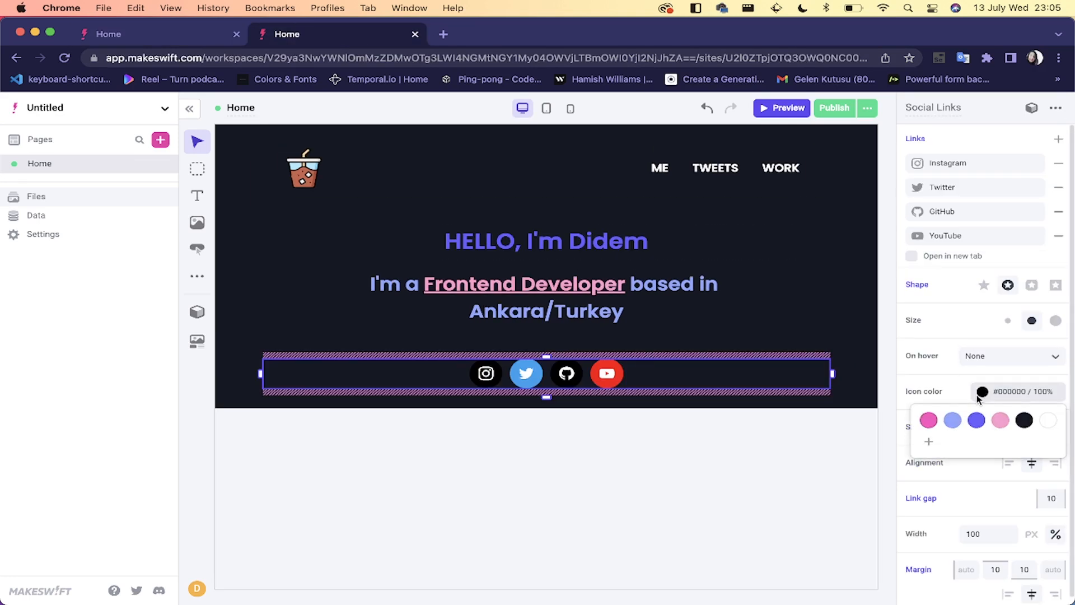
pyautogui.click(1050, 421)
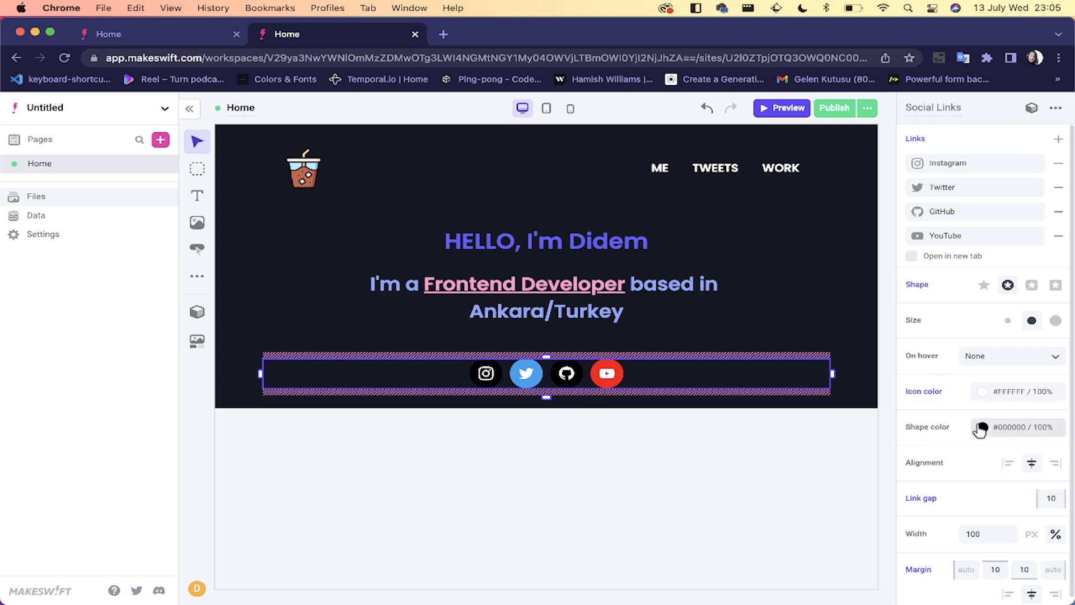
# Step: Set the social links' shape color to #151823 and compare the icons with the Portfolio site
pyautogui.click(983, 429)
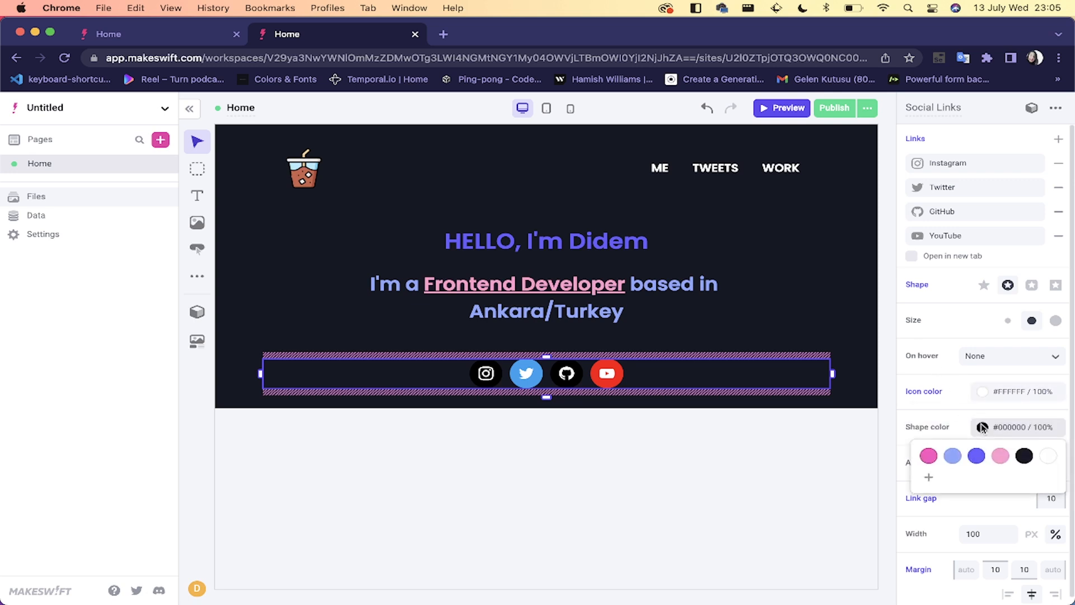
pyautogui.click(1025, 456)
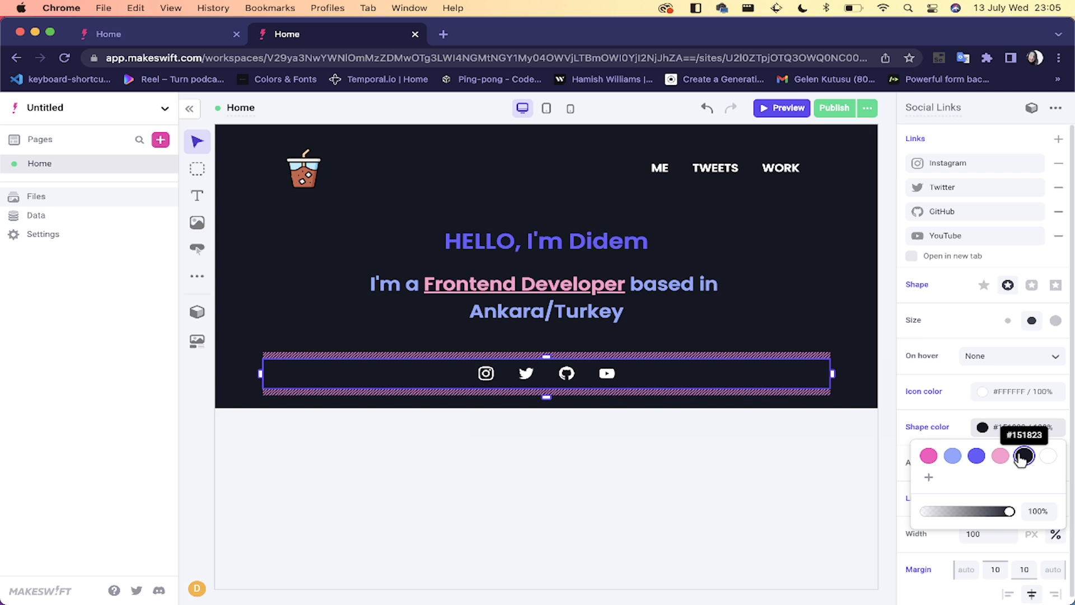
pyautogui.click(941, 414)
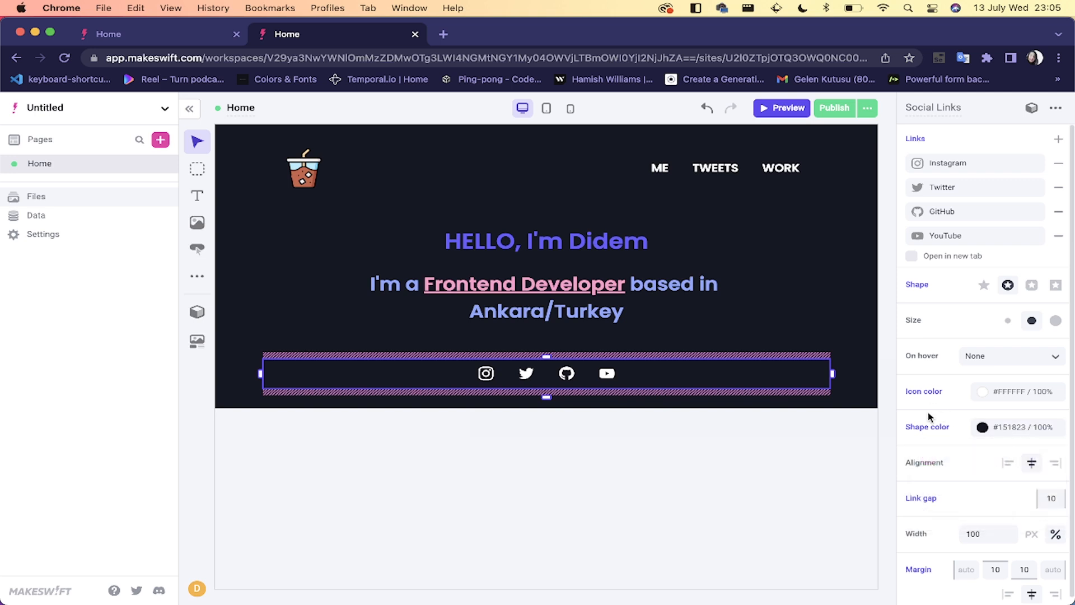
pyautogui.click(118, 43)
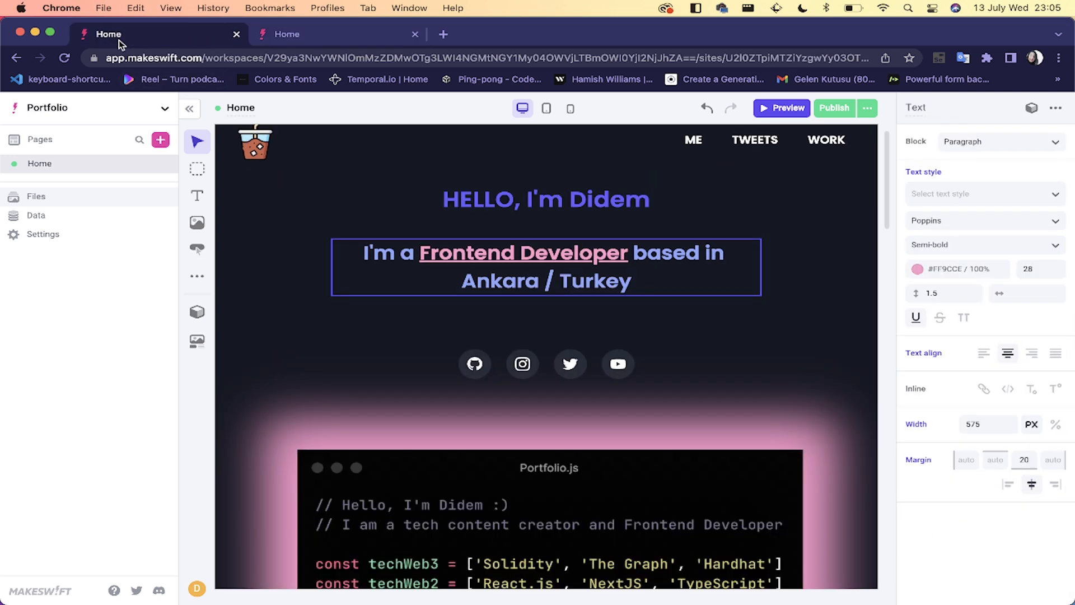
pyautogui.click(360, 33)
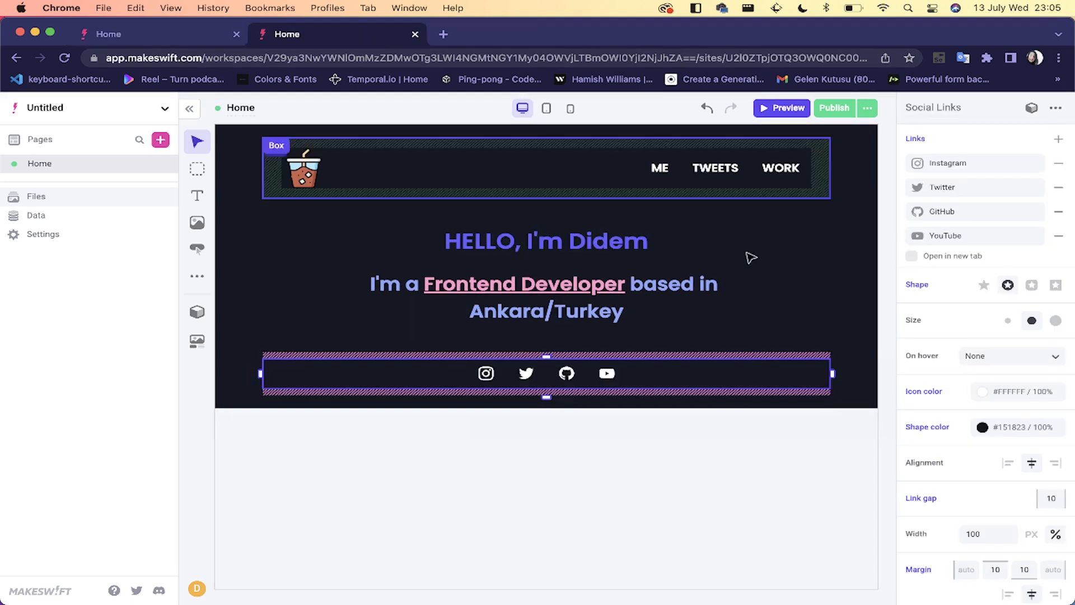
# Step: Copy the hex code #252B37 from the Portfolio site's theme colors
pyautogui.click(982, 427)
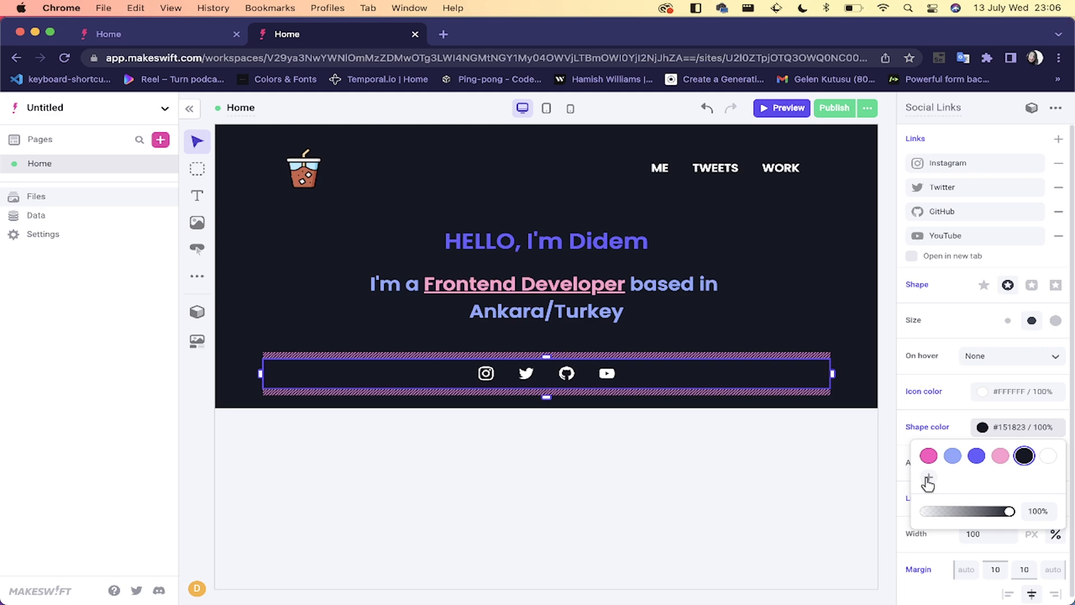
pyautogui.click(138, 37)
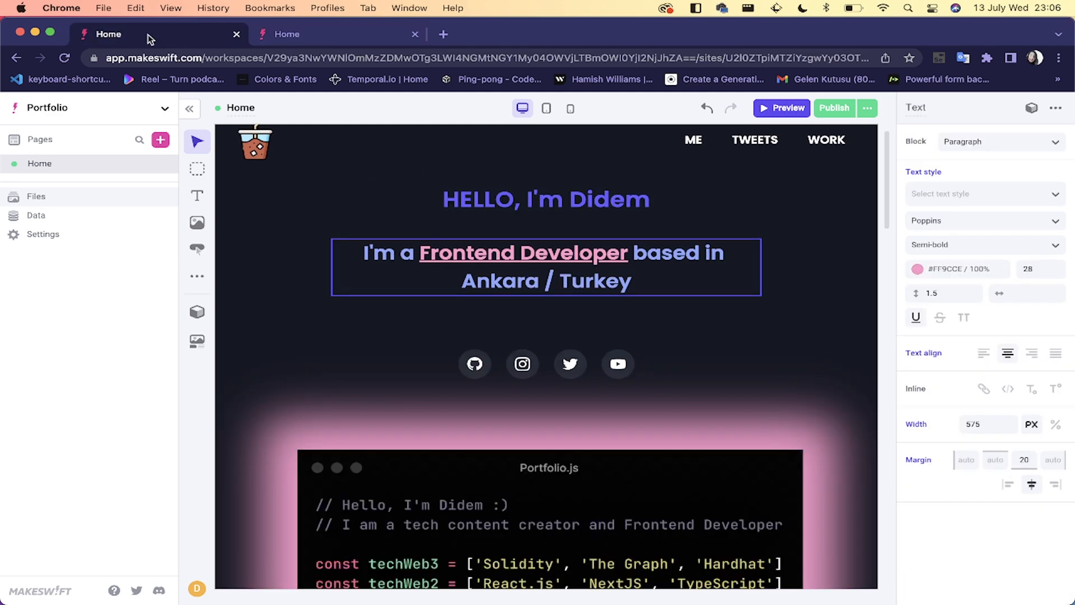
pyautogui.click(520, 377)
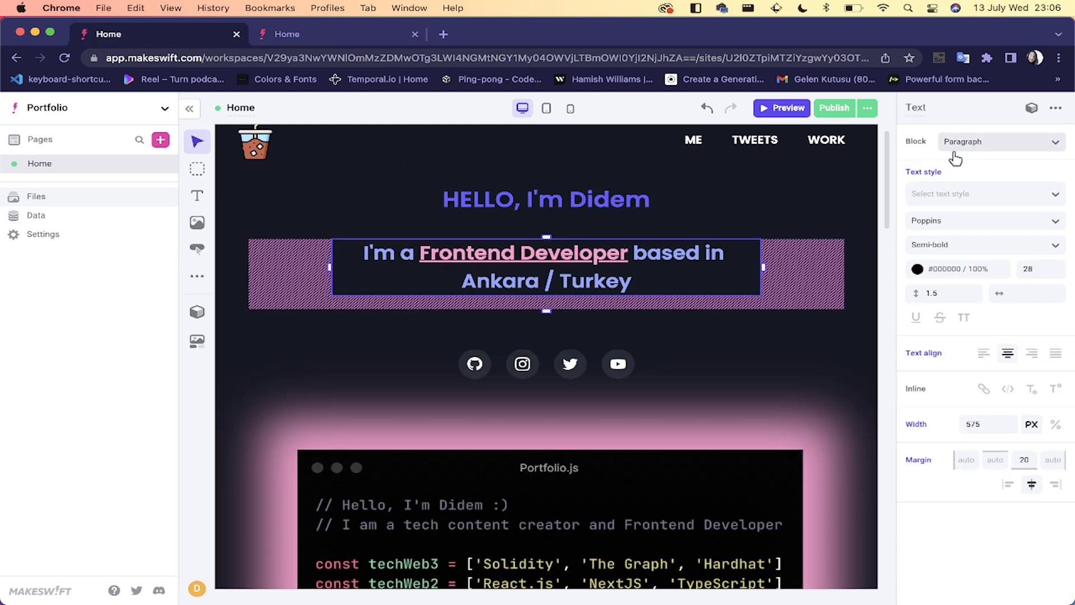
pyautogui.click(569, 136)
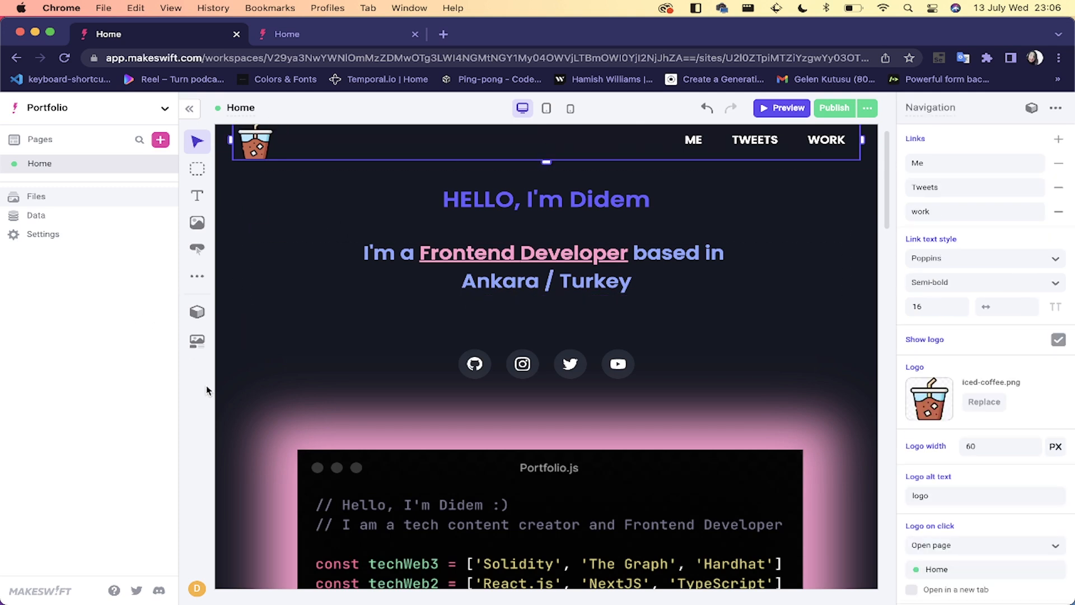
pyautogui.press('Escape')
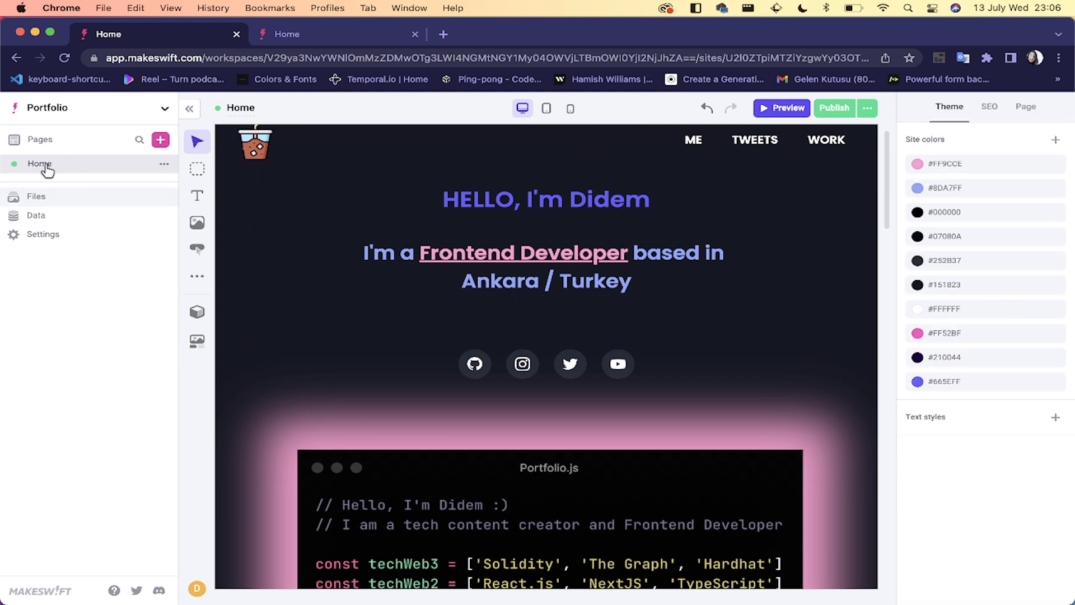
pyautogui.click(941, 265)
pyautogui.press('super+c')
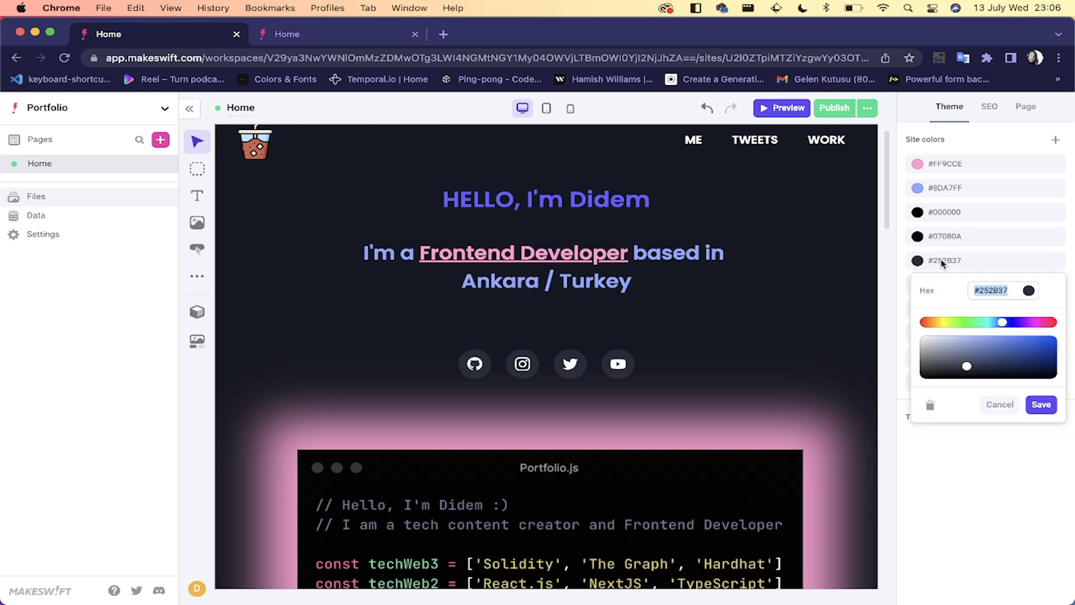
# Step: Add the copied #252B37 as a new site color in the untitled site's theme
pyautogui.click(333, 41)
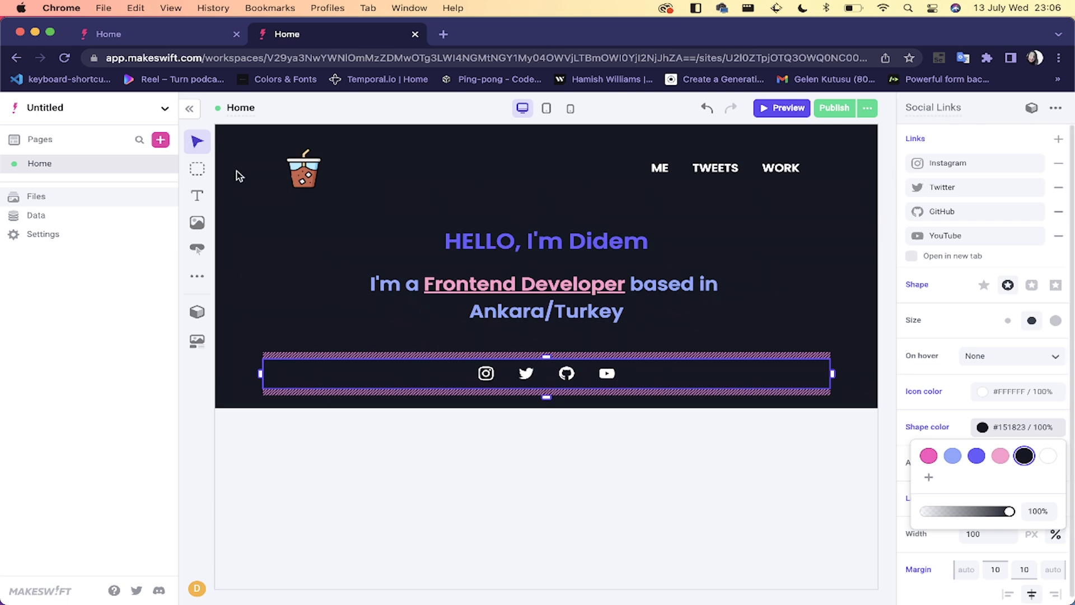
pyautogui.click(72, 163)
pyautogui.click(197, 312)
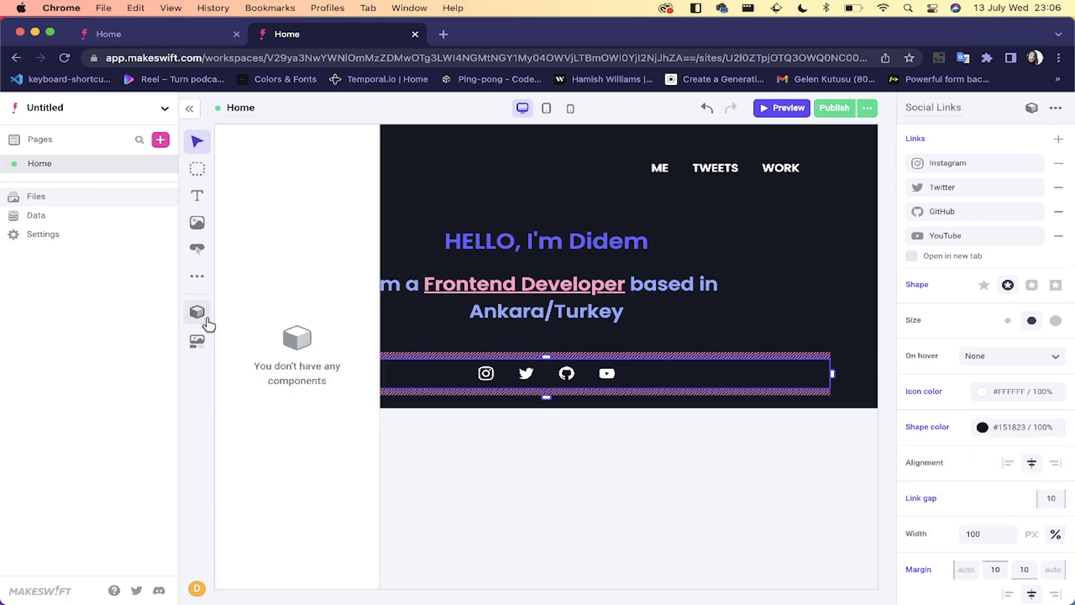
pyautogui.click(573, 463)
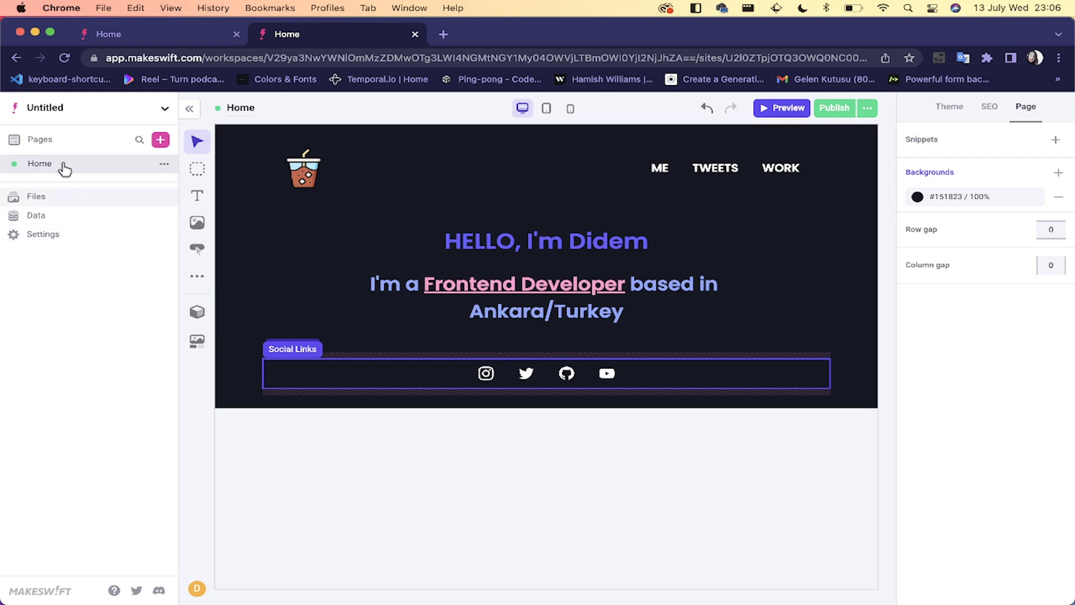
pyautogui.click(950, 107)
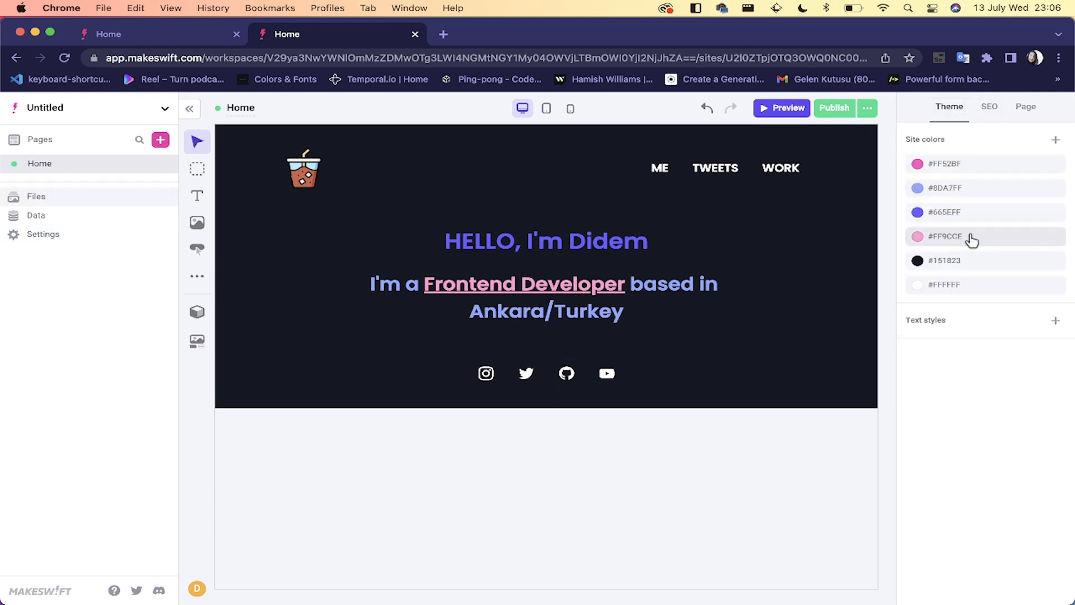
pyautogui.click(1055, 139)
pyautogui.press('super+v')
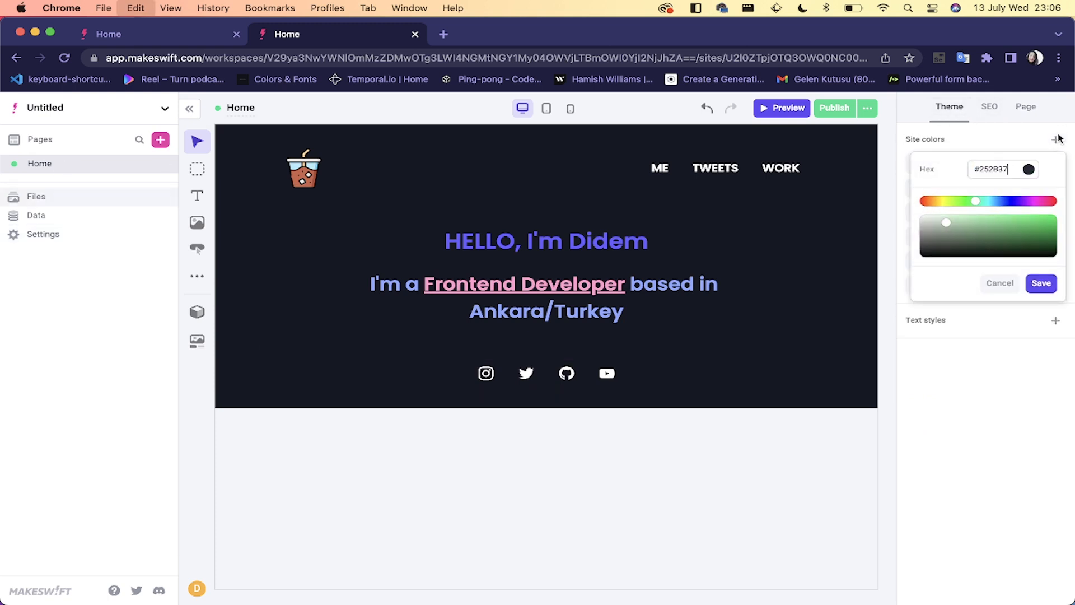
pyautogui.click(1042, 283)
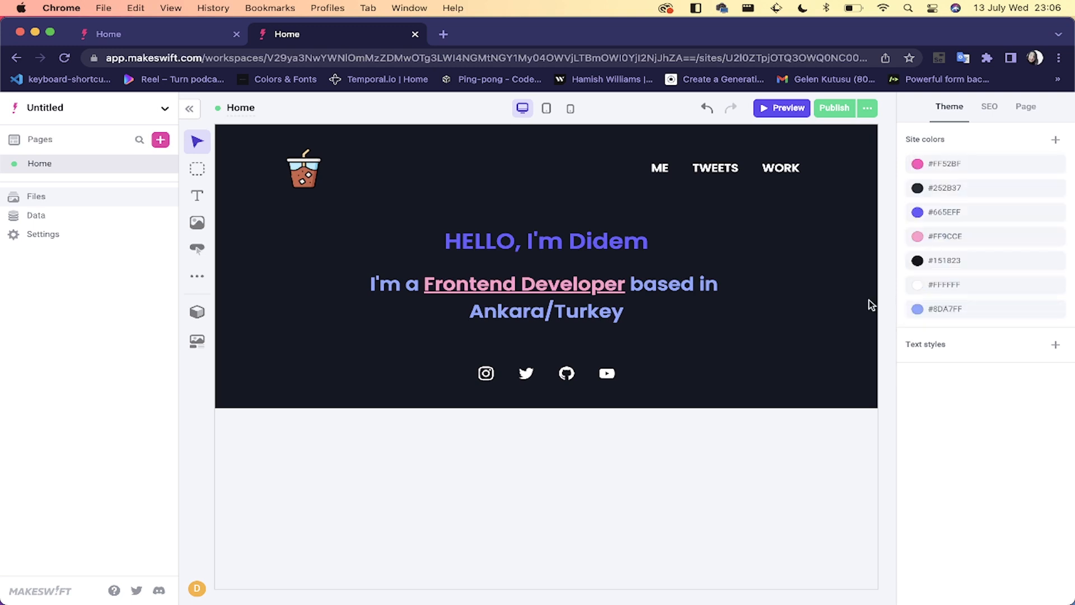
# Step: Set the social links' shape color to #252B37 and deselect the block
pyautogui.click(510, 373)
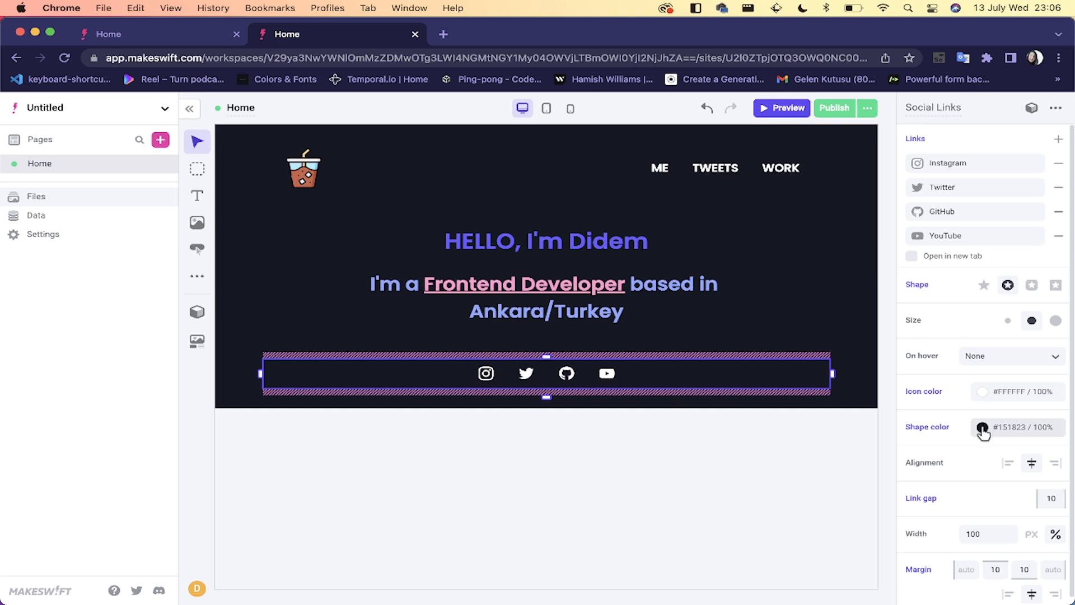
pyautogui.click(983, 427)
pyautogui.click(953, 455)
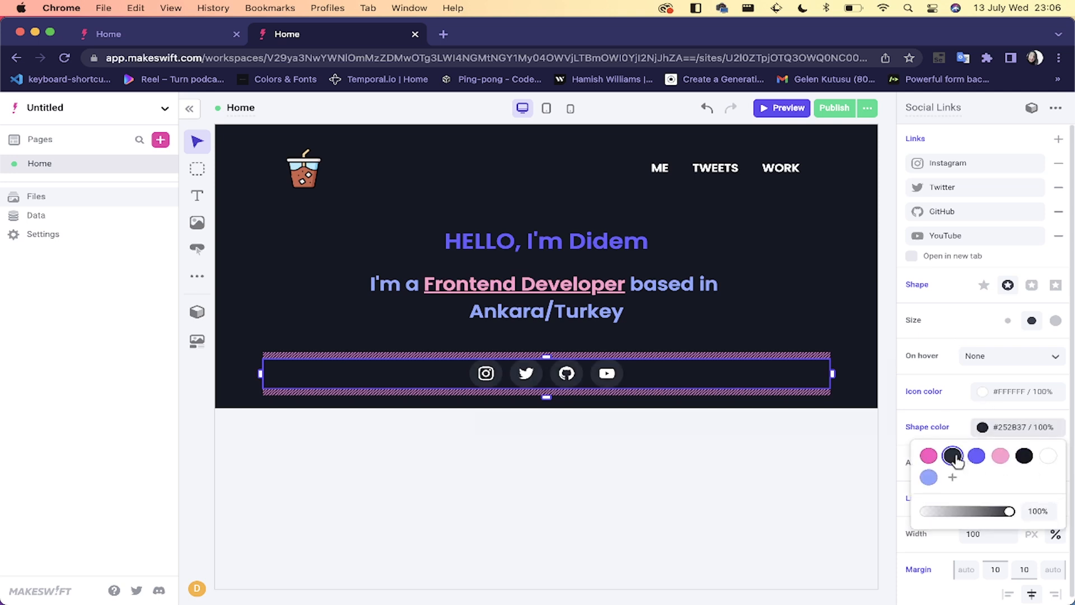
pyautogui.click(708, 484)
pyautogui.click(712, 485)
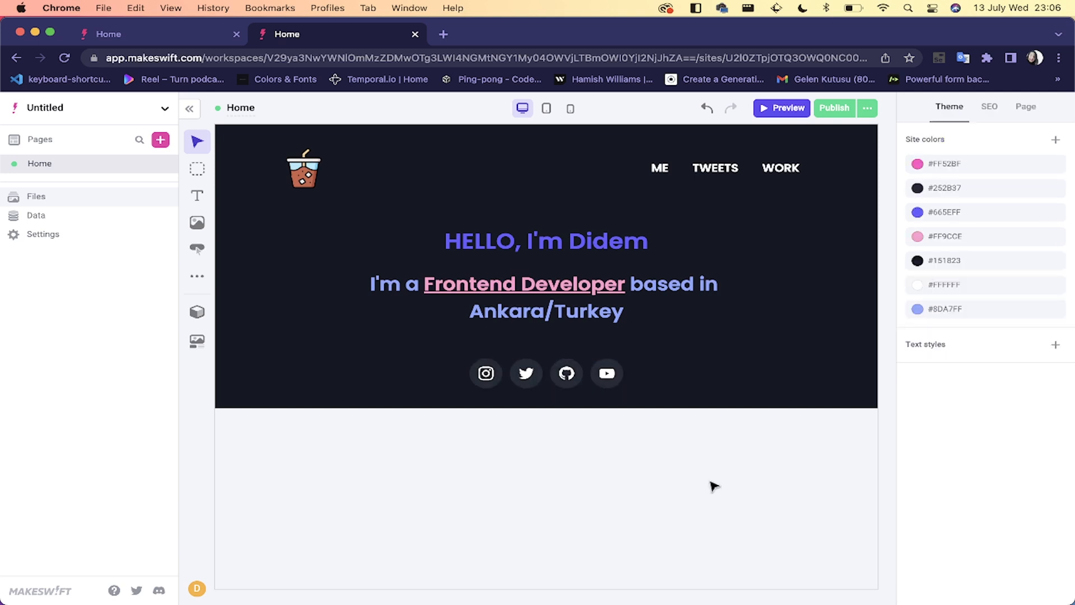
# Step: Check the link gap of the Portfolio site's social links and set the untitled site's link gap to 20
pyautogui.click(531, 379)
pyautogui.scroll(-1, 956, 477)
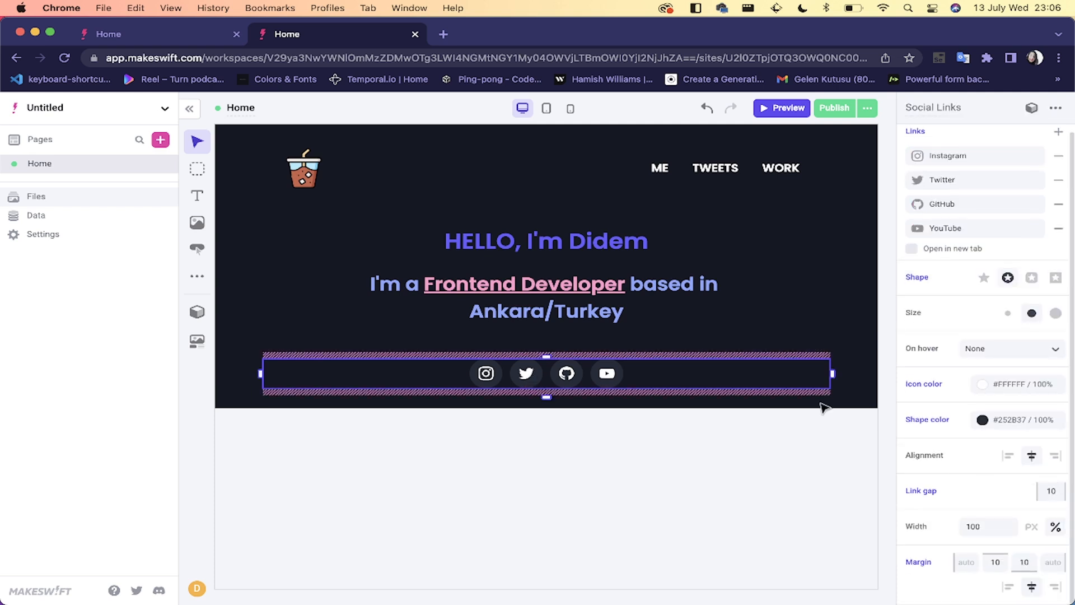
pyautogui.click(177, 35)
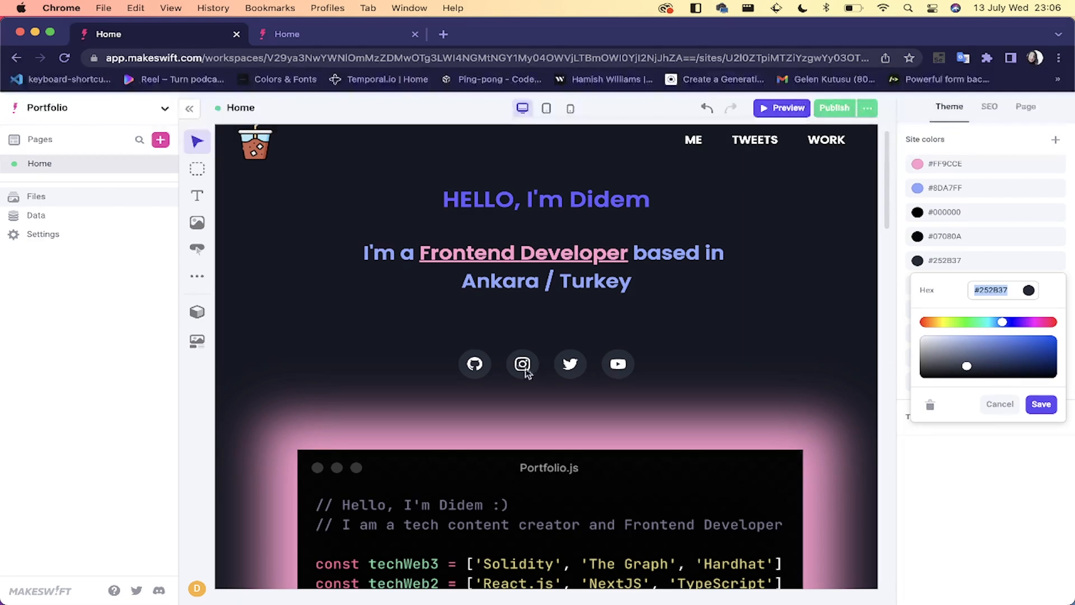
pyautogui.click(524, 367)
pyautogui.click(570, 364)
pyautogui.scroll(-1, 986, 493)
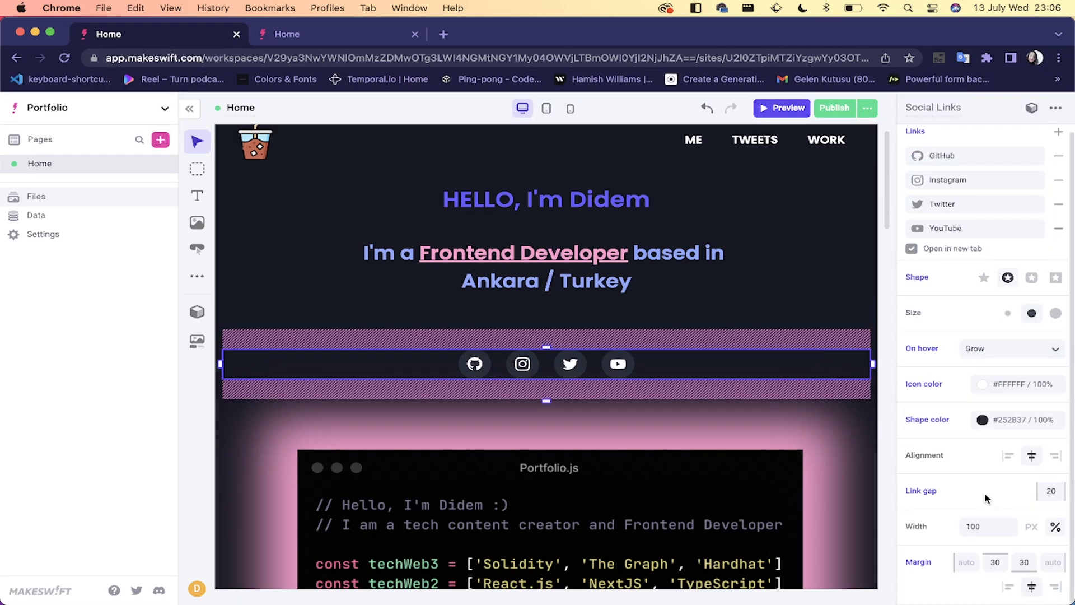
pyautogui.click(339, 34)
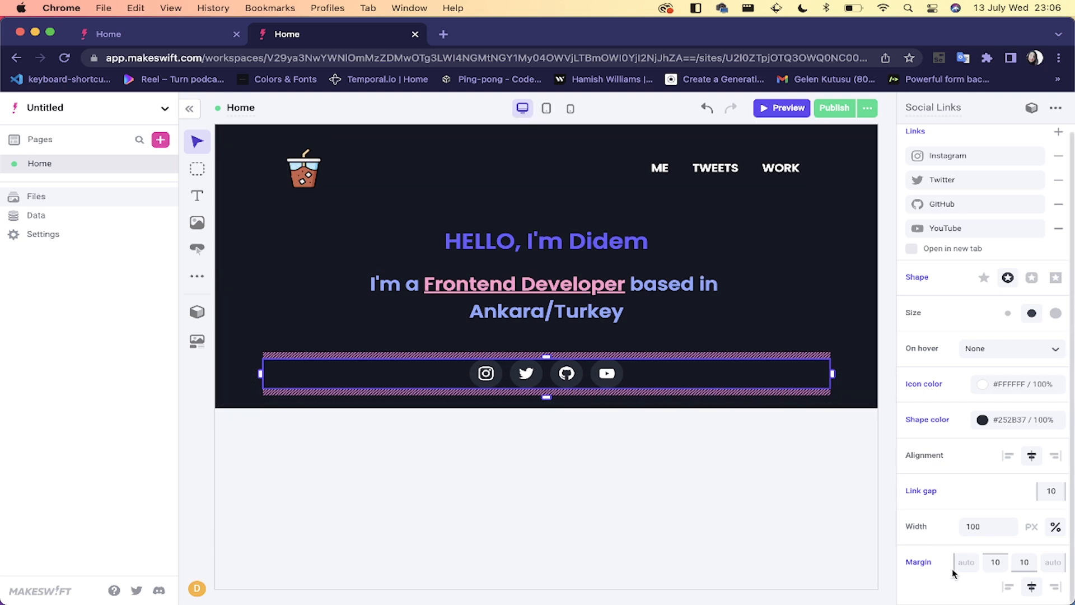
pyautogui.moveTo(1050, 490); pyautogui.dragTo(1057, 491)
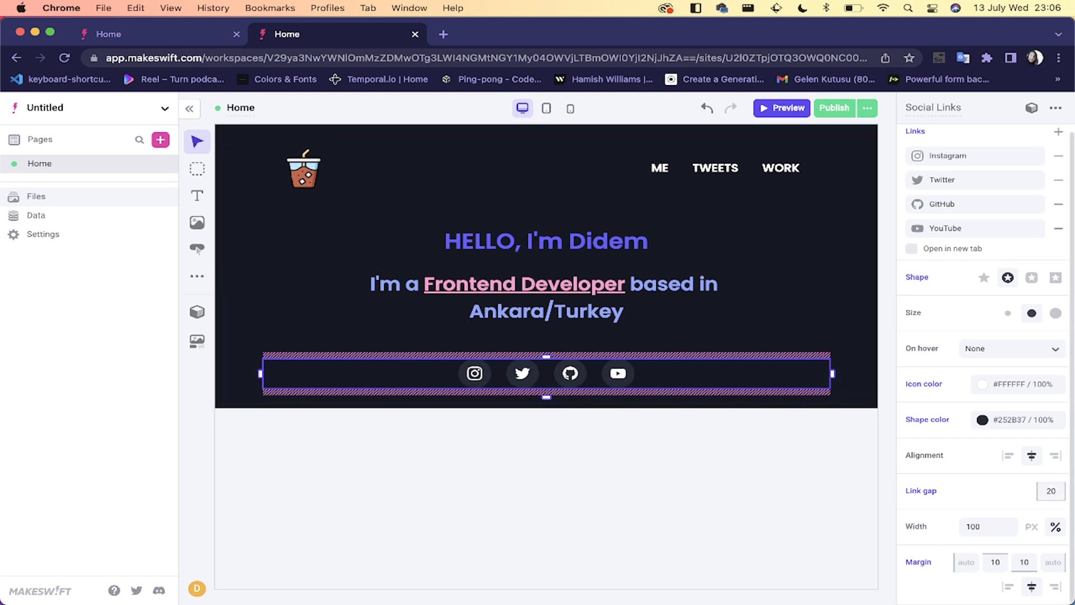
pyautogui.click(743, 481)
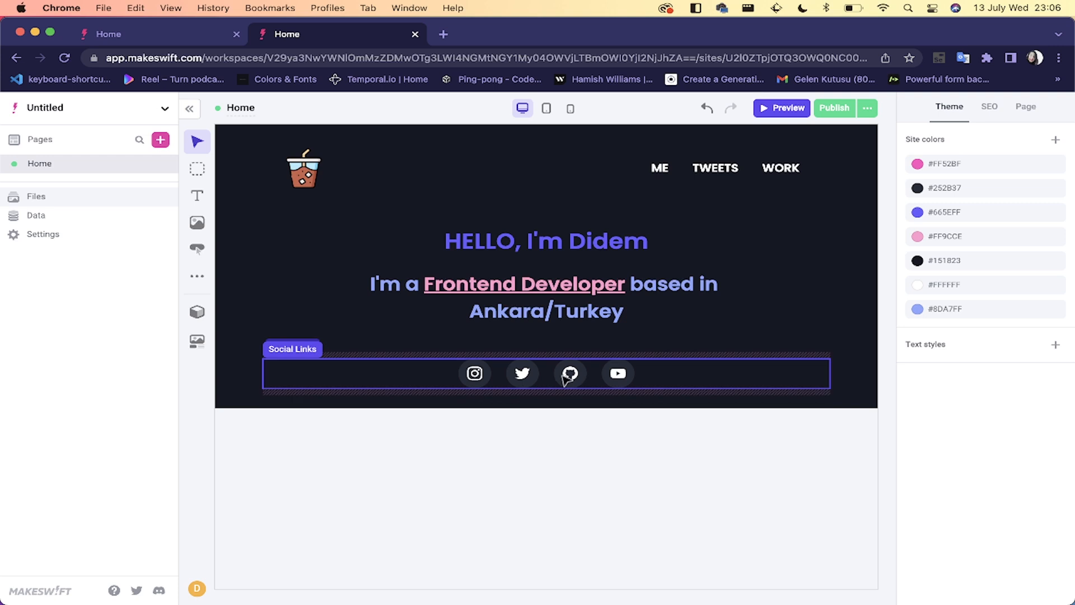
# Step: Preview the untitled site to check the social links and return to the editor
pyautogui.click(541, 372)
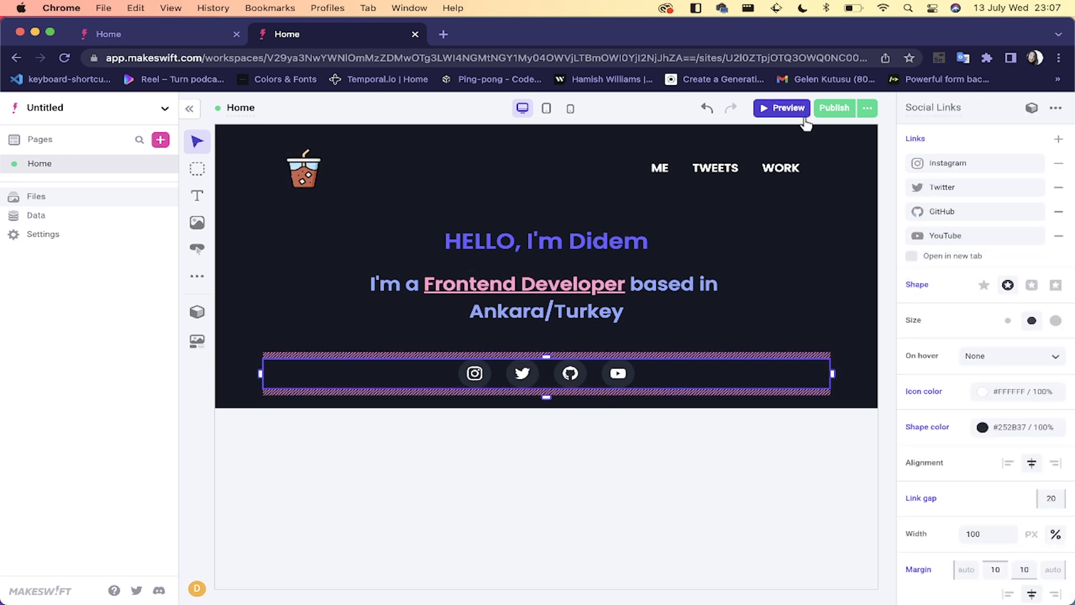
pyautogui.click(693, 424)
pyautogui.click(779, 110)
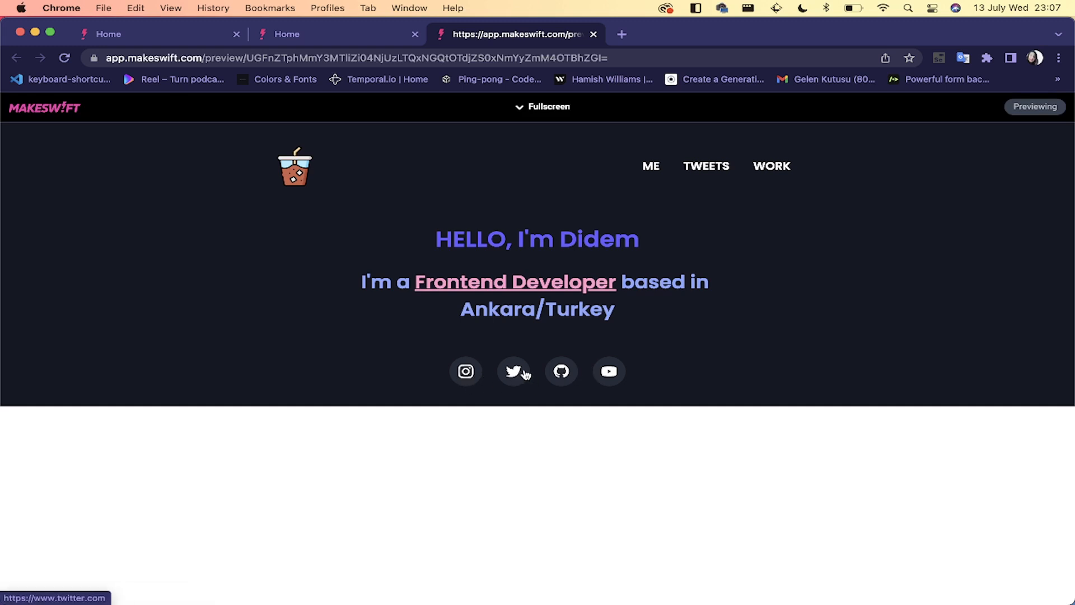
pyautogui.click(320, 28)
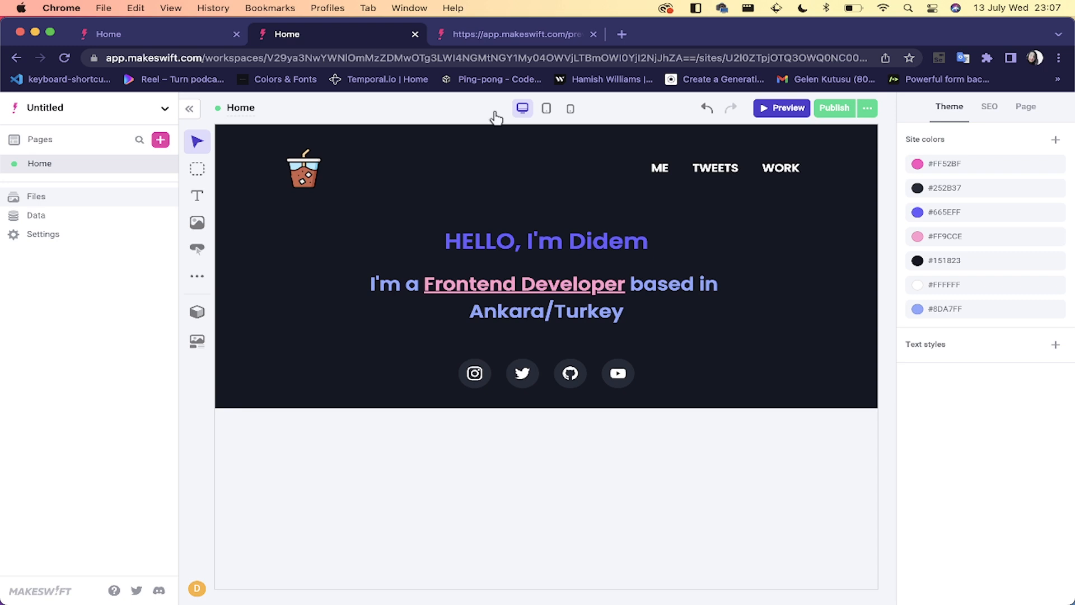
# Step: Set the social links' on-hover effect to Grow, preview the page, and close the preview
pyautogui.click(680, 386)
pyautogui.scroll(-1, 1045, 469)
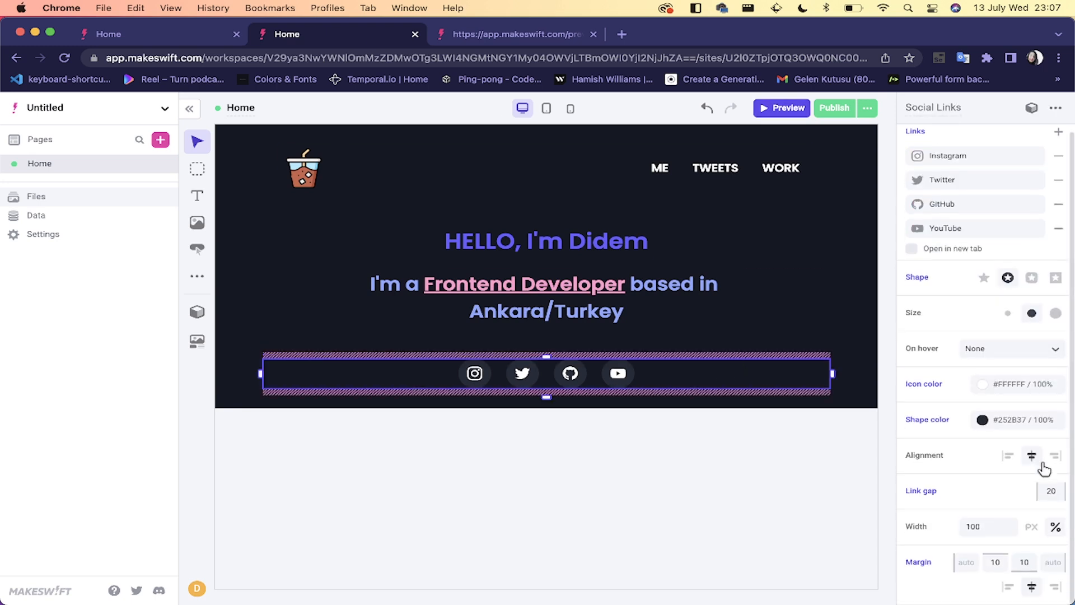
pyautogui.click(985, 349)
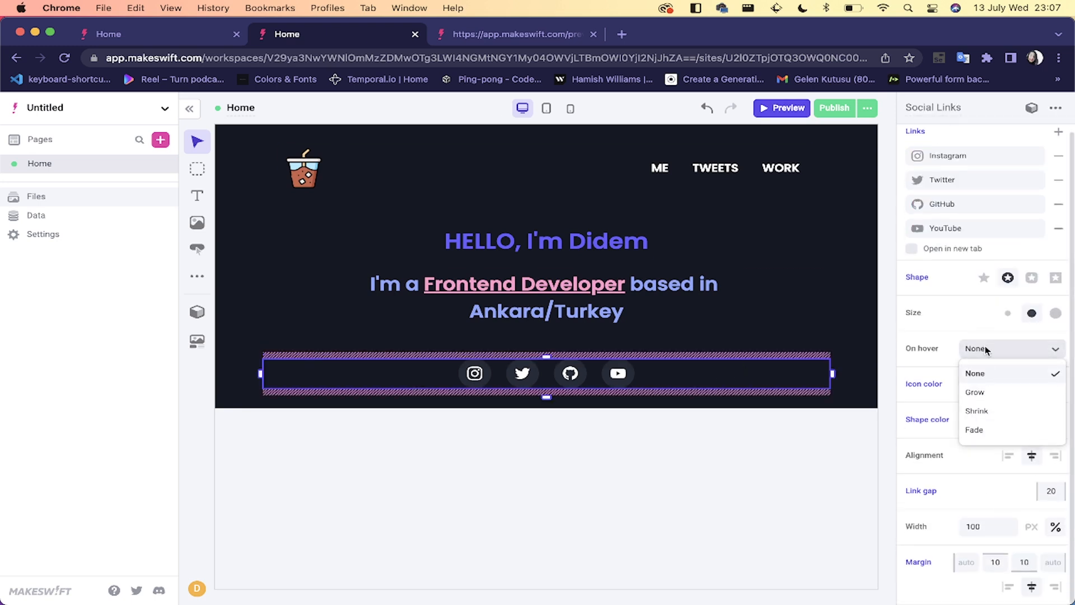
pyautogui.click(984, 395)
pyautogui.click(811, 454)
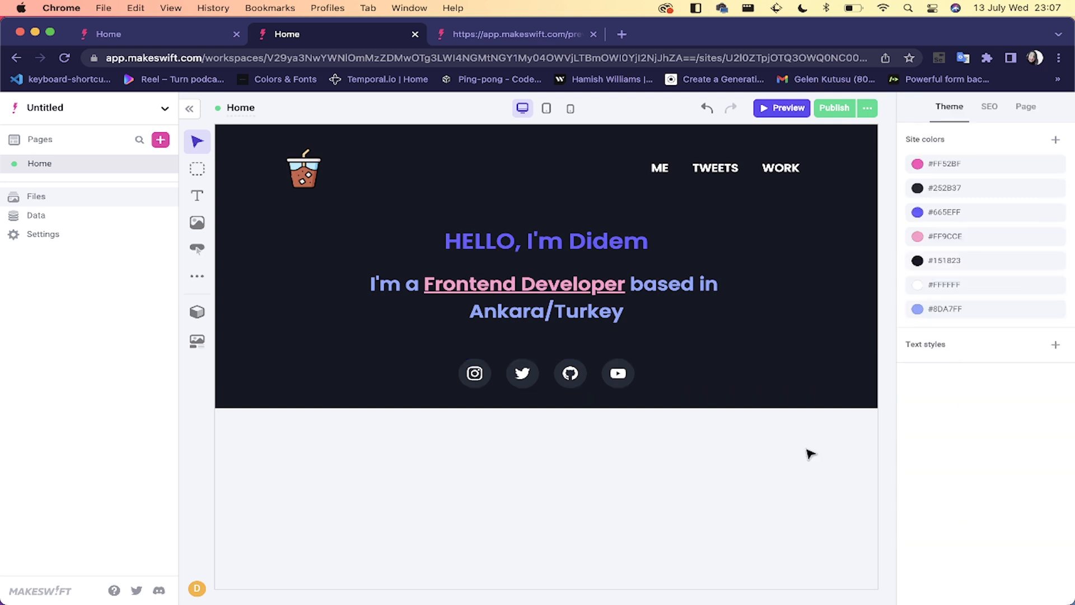
pyautogui.click(784, 108)
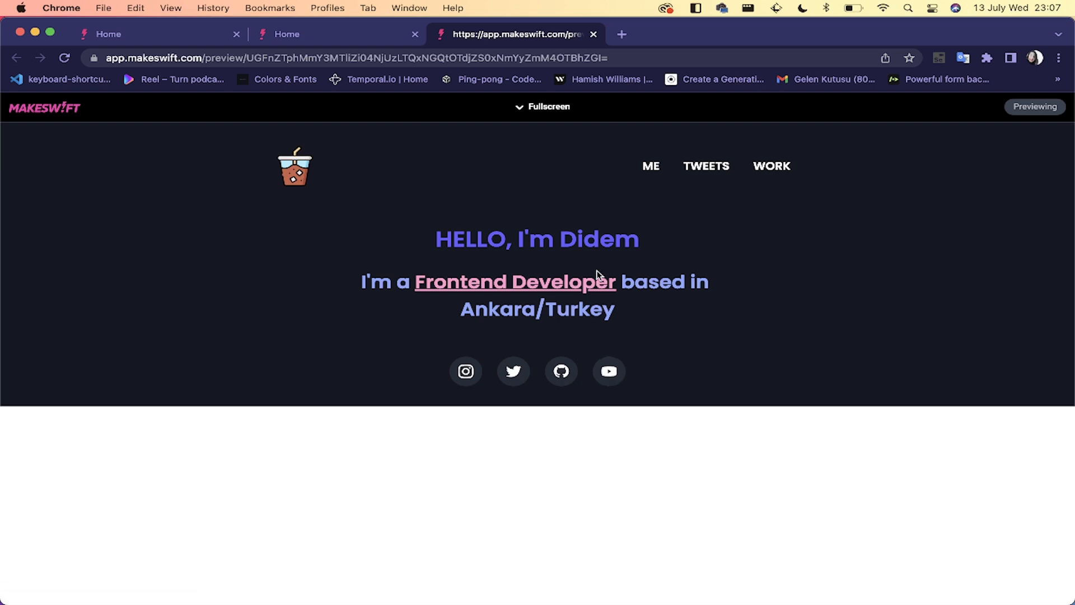
pyautogui.click(593, 34)
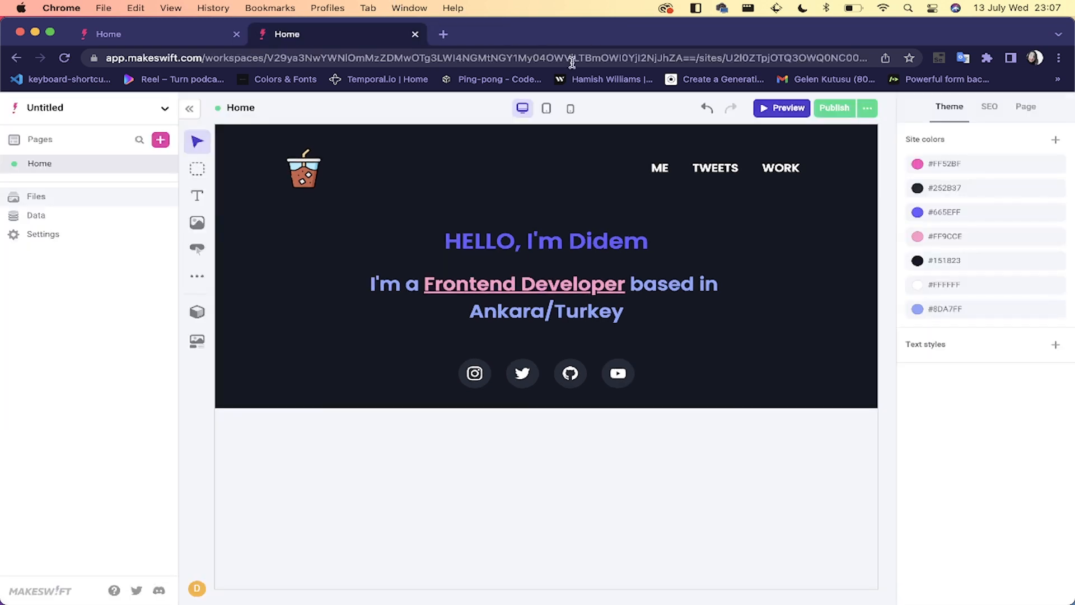
# Step: Examine the spacing settings of the Portfolio site's subtitle box and "HELLO" heading
pyautogui.click(190, 40)
pyautogui.click(307, 249)
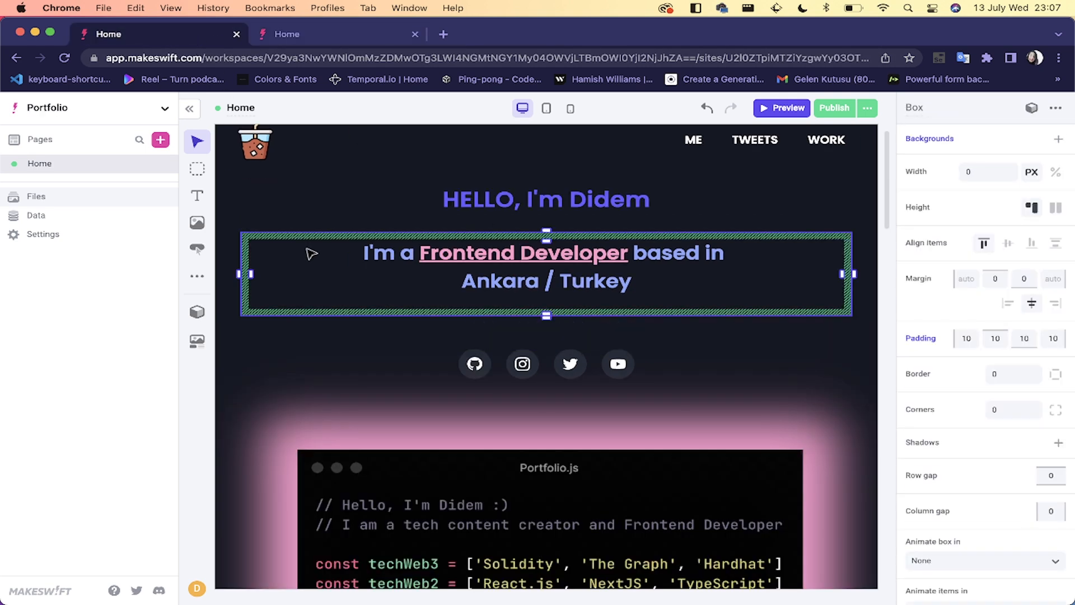
pyautogui.click(397, 194)
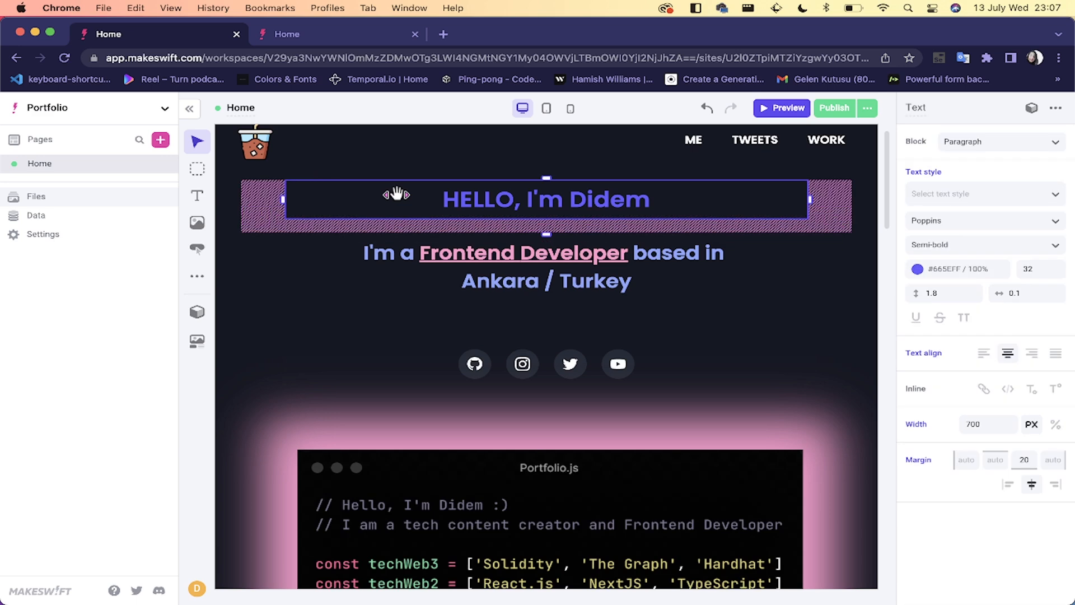
pyautogui.click(273, 34)
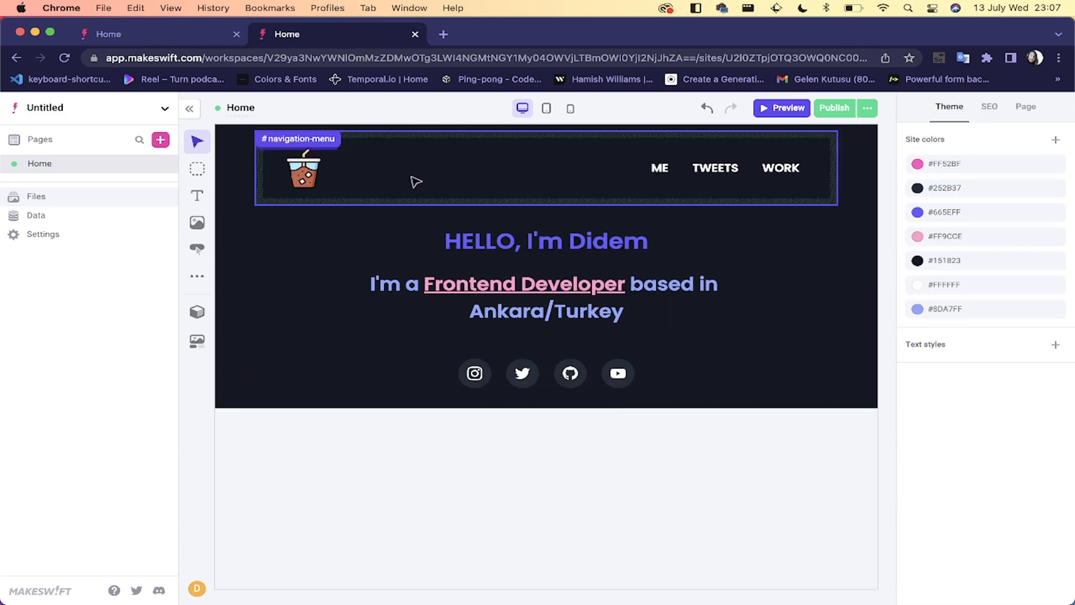
# Step: Enlarge the top and bottom margins of the untitled site's social links to add space around the icons
pyautogui.click(510, 376)
pyautogui.moveTo(543, 356); pyautogui.dragTo(548, 437)
pyautogui.click(549, 432)
pyautogui.click(557, 384)
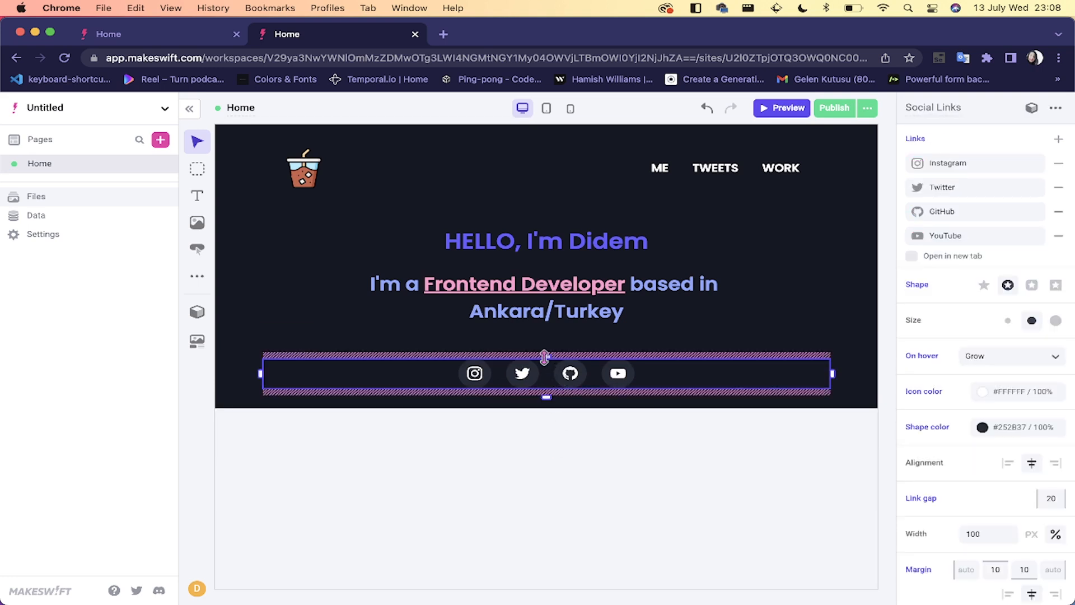
pyautogui.moveTo(546, 356); pyautogui.dragTo(541, 424)
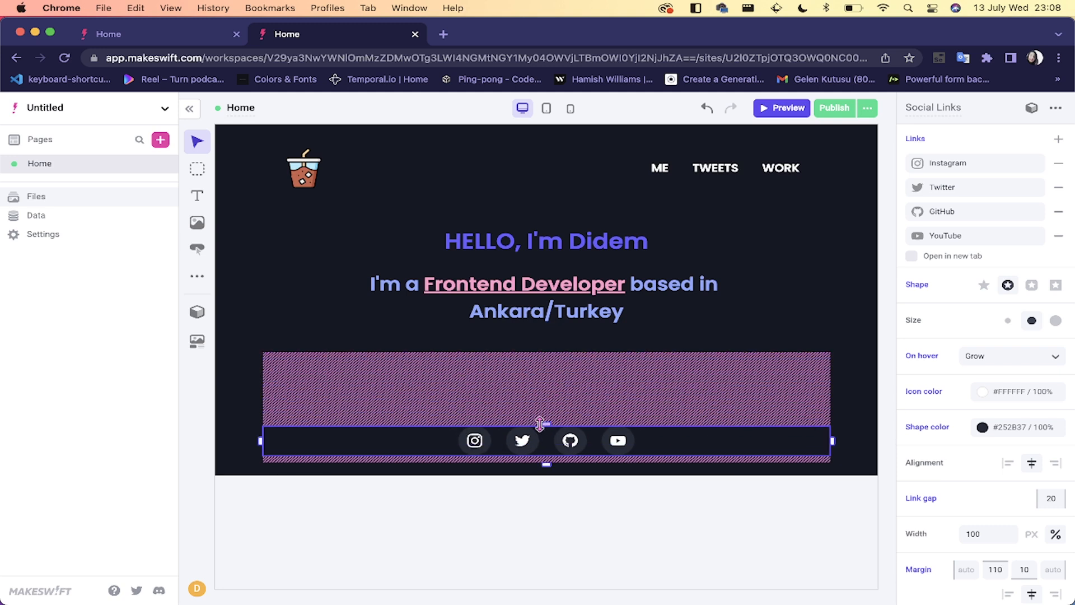
pyautogui.moveTo(547, 465); pyautogui.dragTo(552, 524)
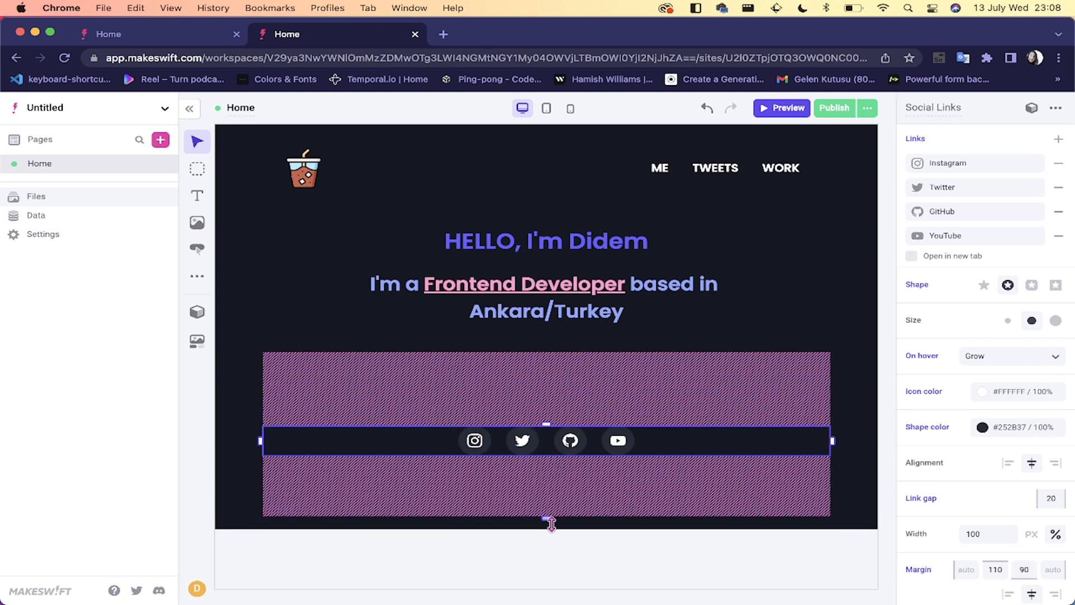
pyautogui.moveTo(546, 424); pyautogui.dragTo(547, 391)
pyautogui.moveTo(551, 487); pyautogui.dragTo(558, 454)
pyautogui.click(560, 534)
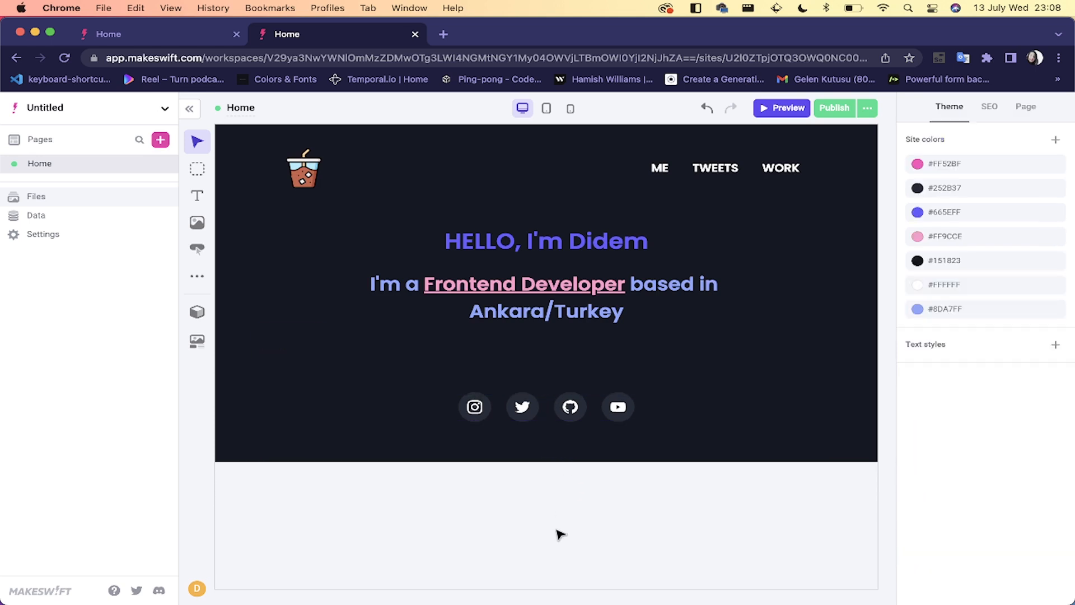
# Step: Reduce the contact-links box's top padding to 0 and deselect the box
pyautogui.click(581, 434)
pyautogui.moveTo(548, 356); pyautogui.dragTo(547, 343)
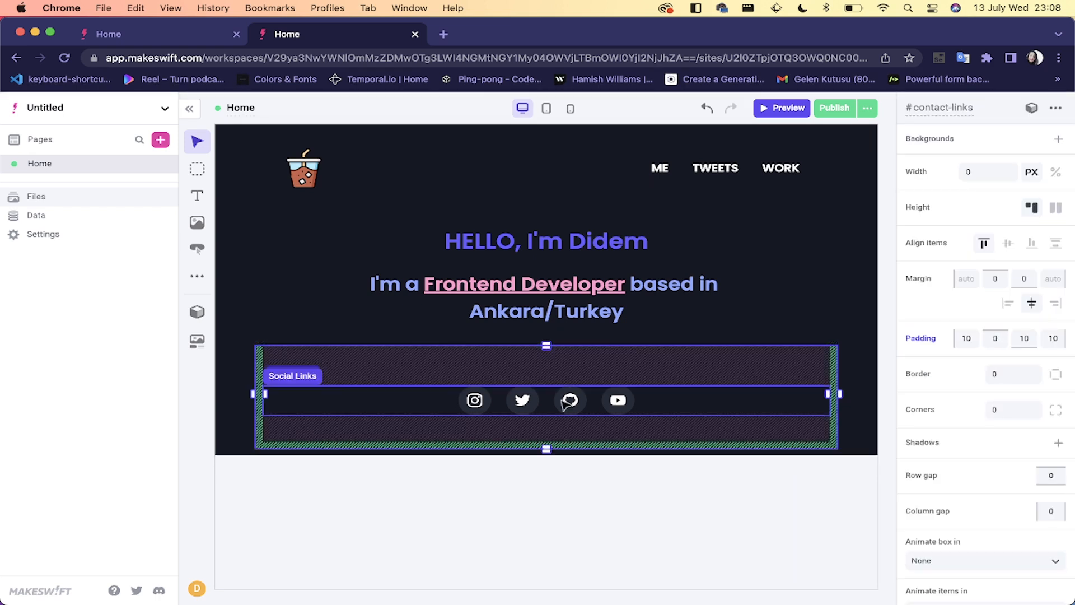
pyautogui.click(572, 496)
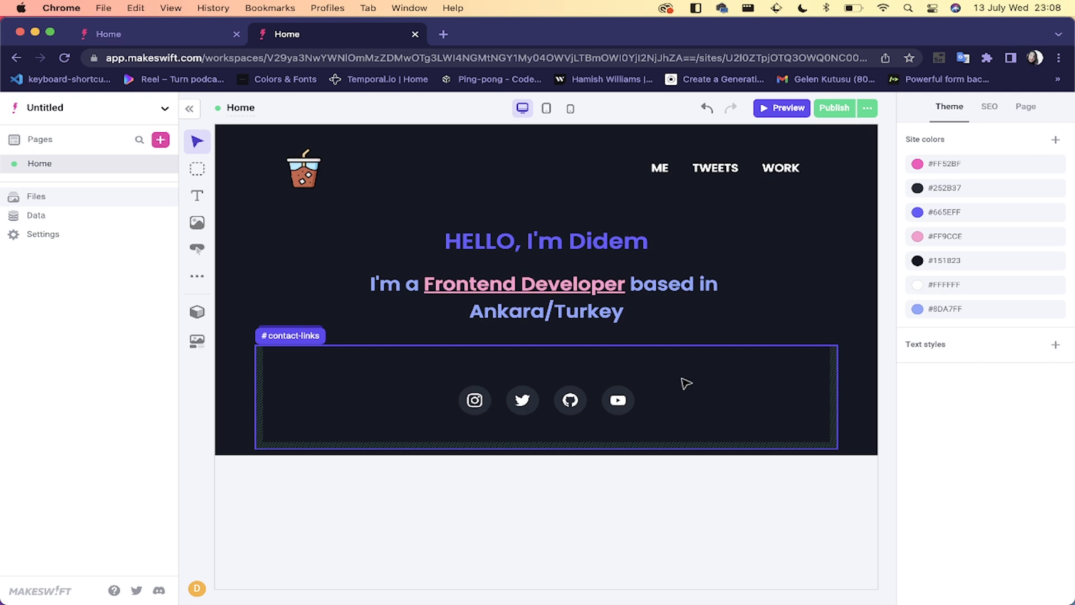
# Step: Reduce the social links' top margin slightly to bring the icons closer to the subtitle
pyautogui.click(722, 385)
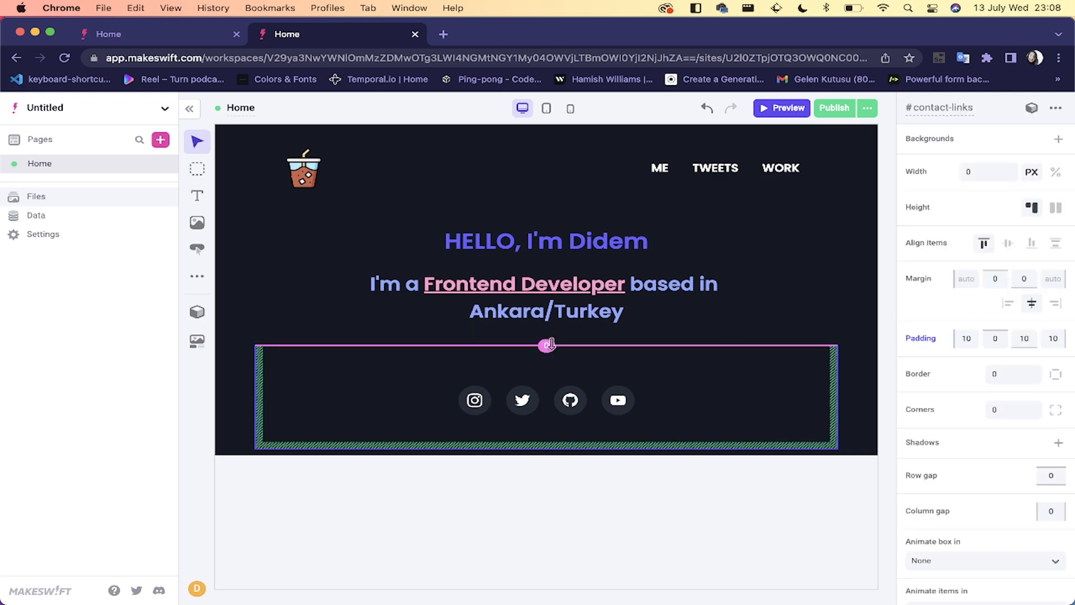
pyautogui.click(543, 402)
pyautogui.moveTo(546, 384); pyautogui.dragTo(547, 372)
pyautogui.click(563, 498)
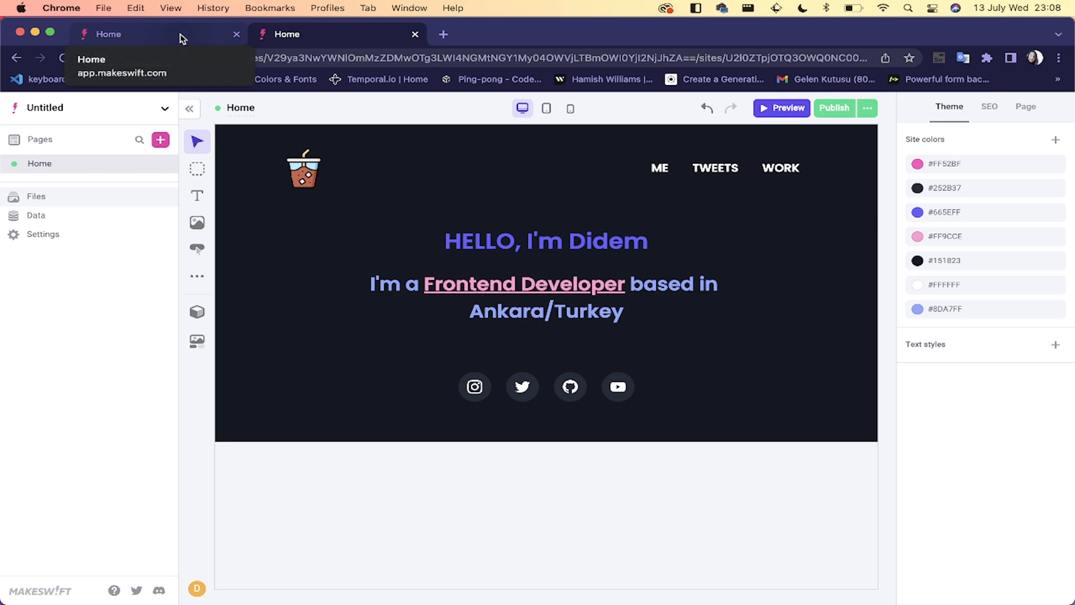
# Step: Compare the untitled site's navigation and hero section with the Portfolio site
pyautogui.click(667, 173)
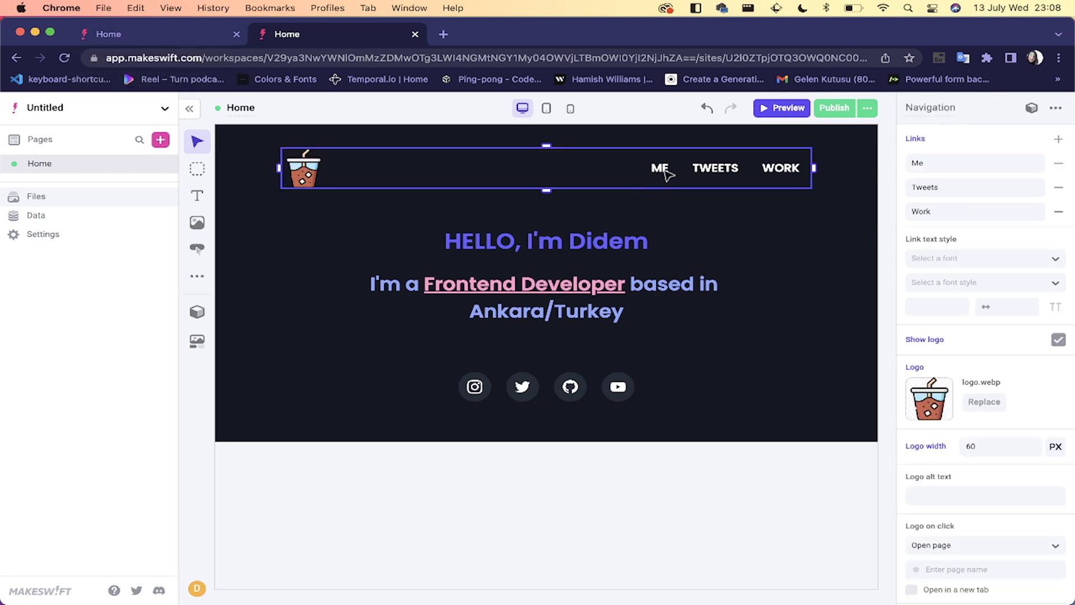
pyautogui.click(161, 33)
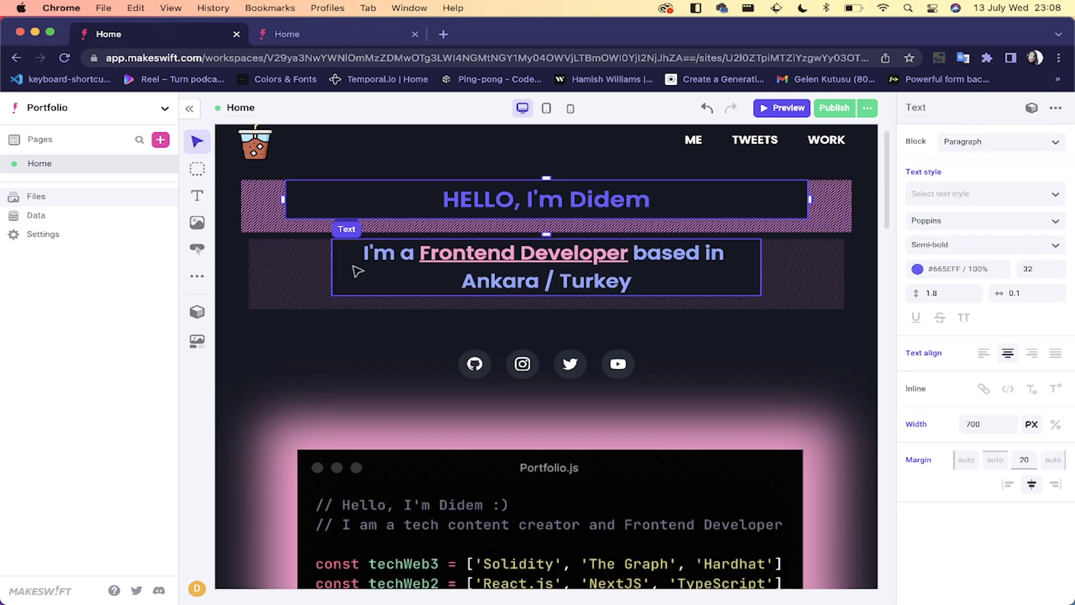
pyautogui.click(348, 35)
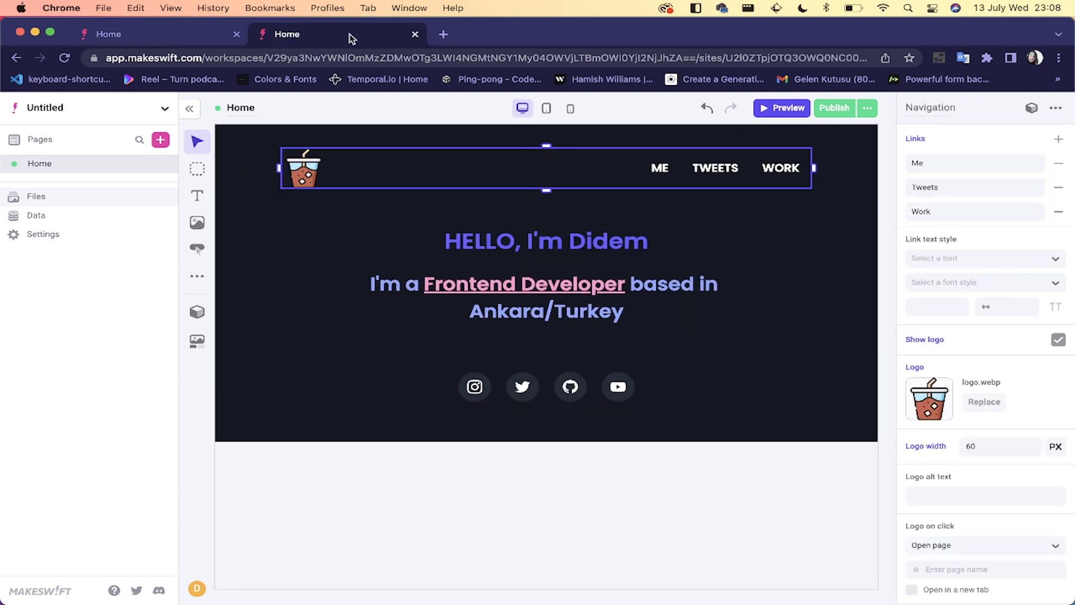
# Step: Review the Portfolio site's sections below the hero, including the code card, tweets and recent work
pyautogui.click(202, 39)
pyautogui.scroll(-5, 425, 309)
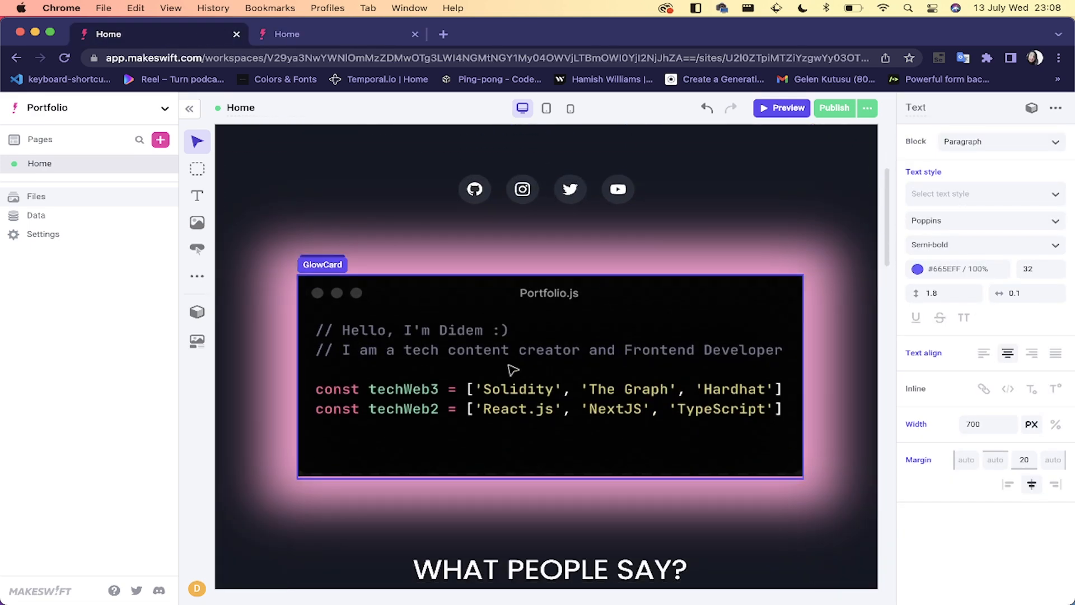
pyautogui.scroll(-3, 511, 372)
pyautogui.scroll(-10, 511, 370)
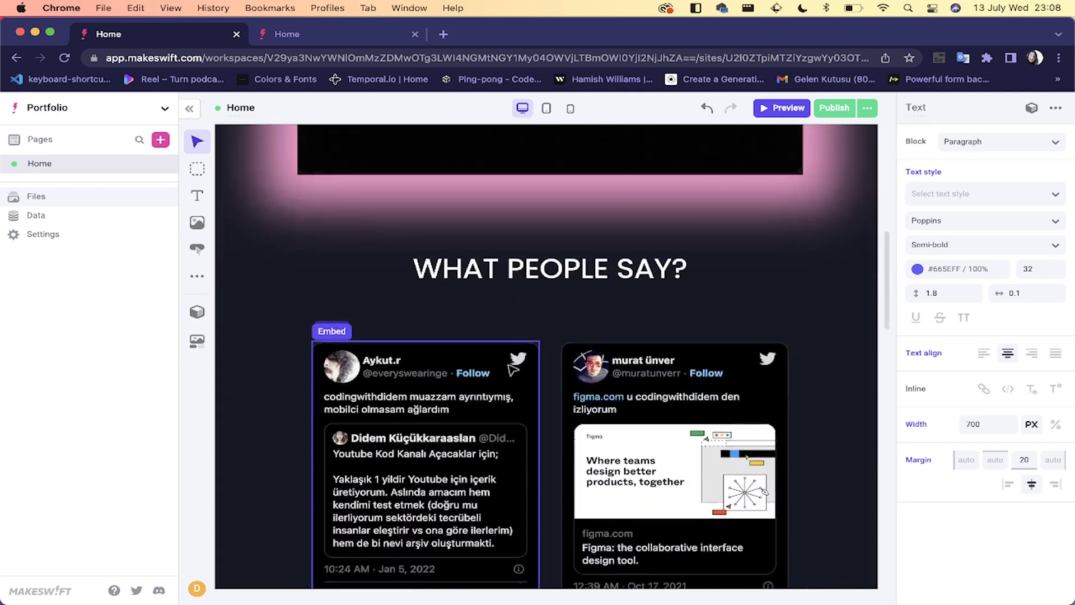
pyautogui.scroll(-15, 511, 370)
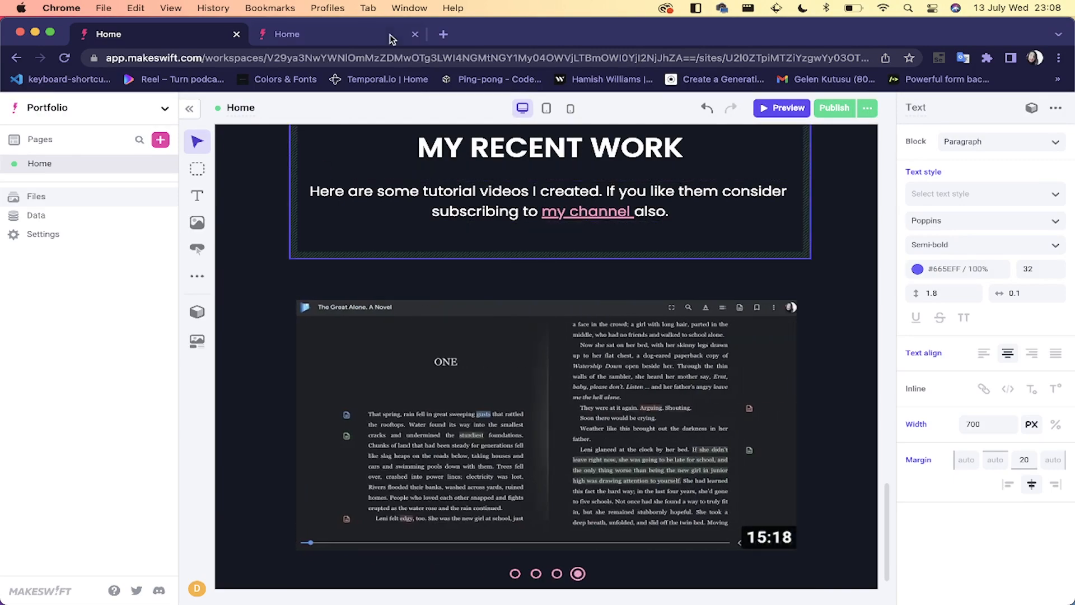
pyautogui.scroll(10, 379, 203)
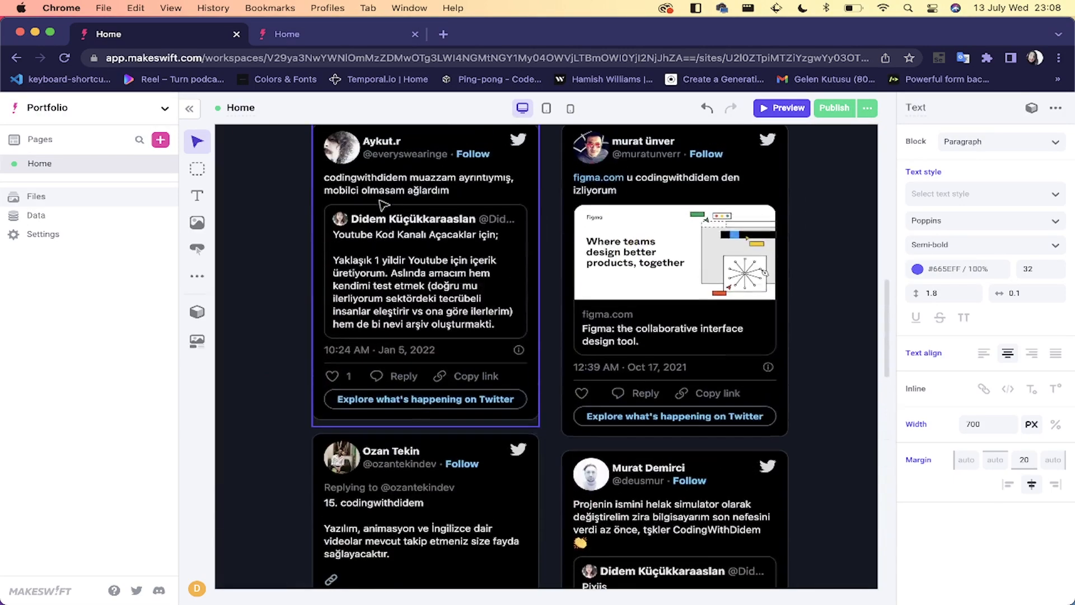
pyautogui.scroll(5, 379, 205)
pyautogui.scroll(-2, 379, 208)
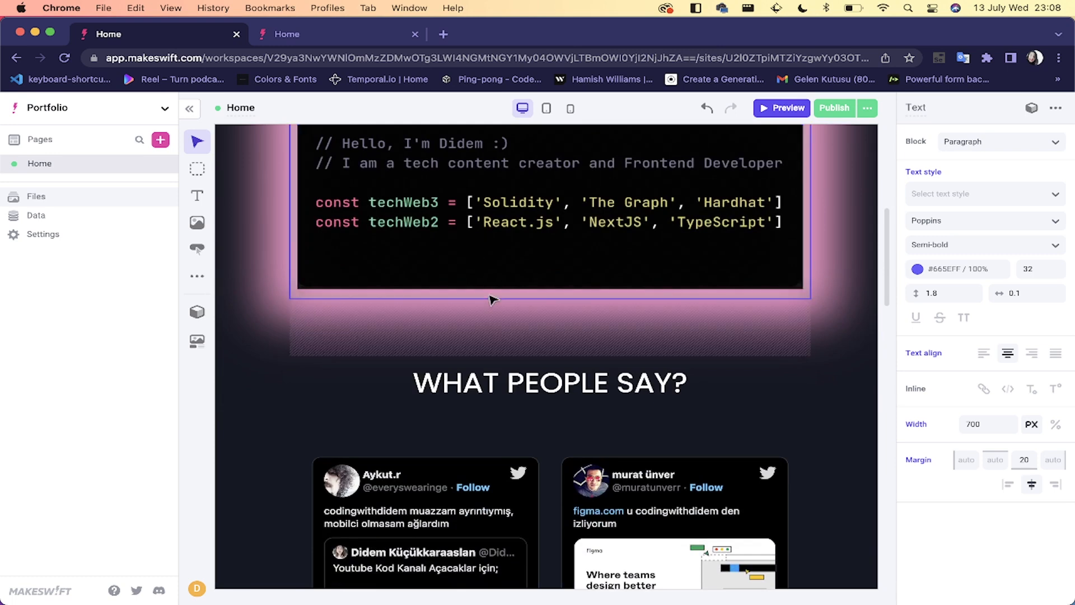
pyautogui.scroll(-2, 492, 300)
# Step: Inspect the text settings of the Portfolio site's "WHAT PEOPLE SAY?" heading
pyautogui.click(627, 259)
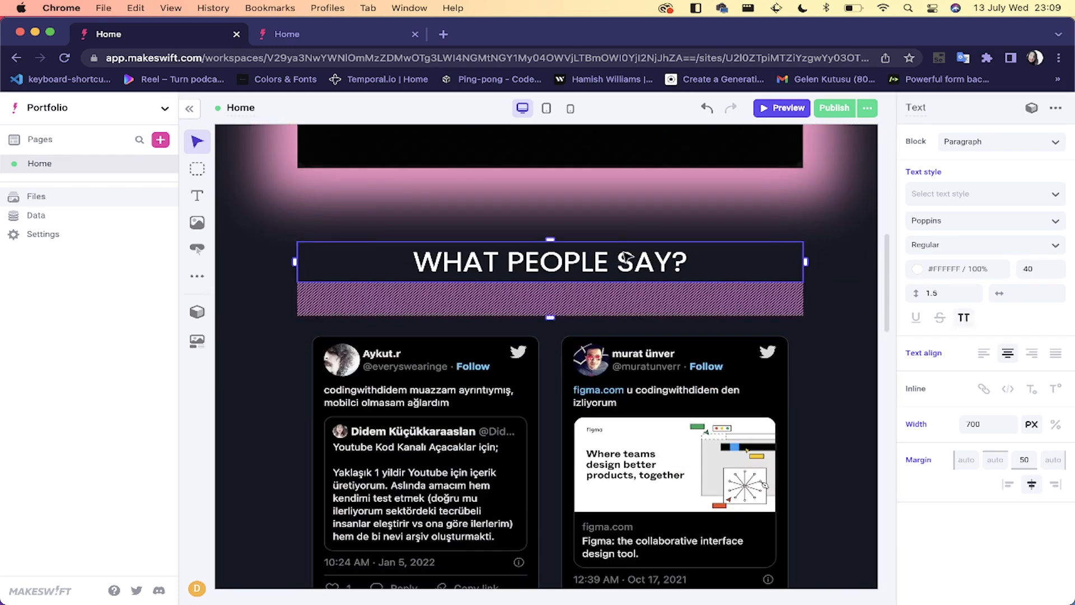
pyautogui.click(327, 36)
pyautogui.click(192, 35)
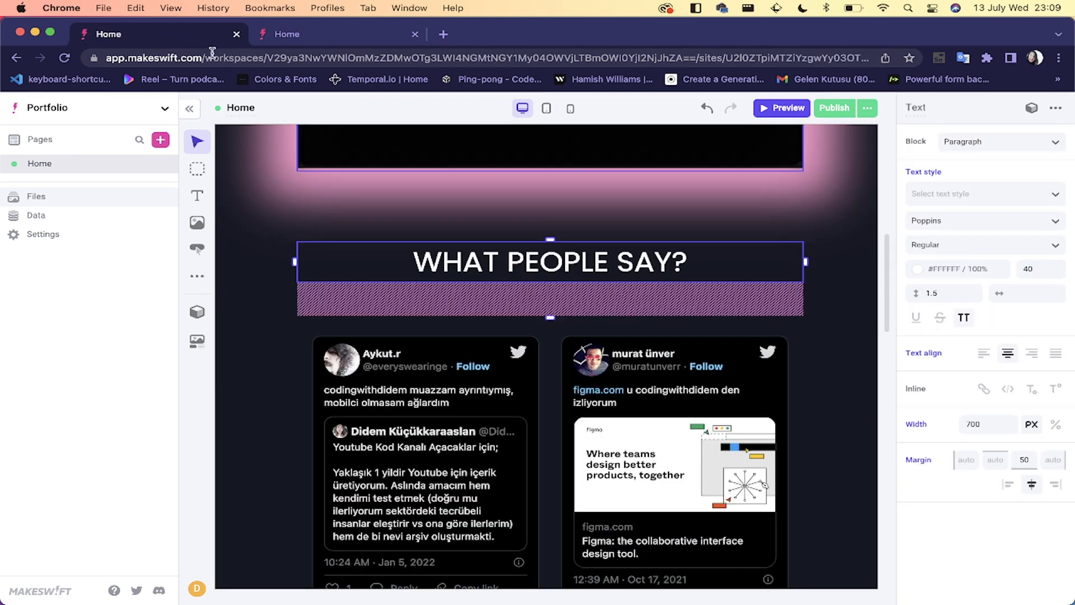
# Step: Inspect the settings of the Portfolio site's glow card and review how the tweets section follows it
pyautogui.scroll(6, 436, 266)
pyautogui.click(474, 358)
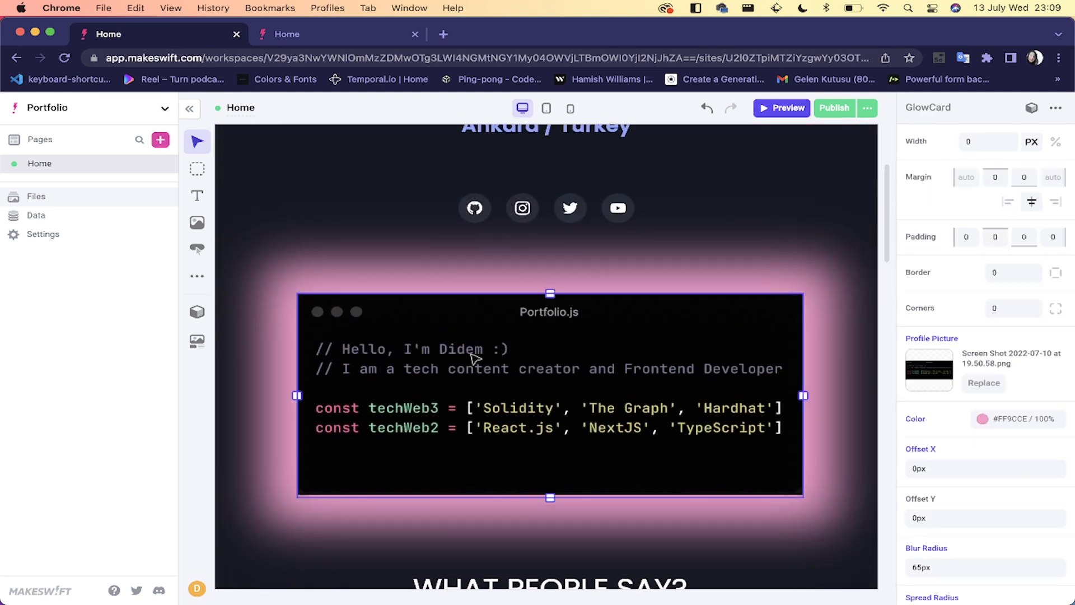
pyautogui.scroll(2, 474, 358)
pyautogui.scroll(-6, 475, 358)
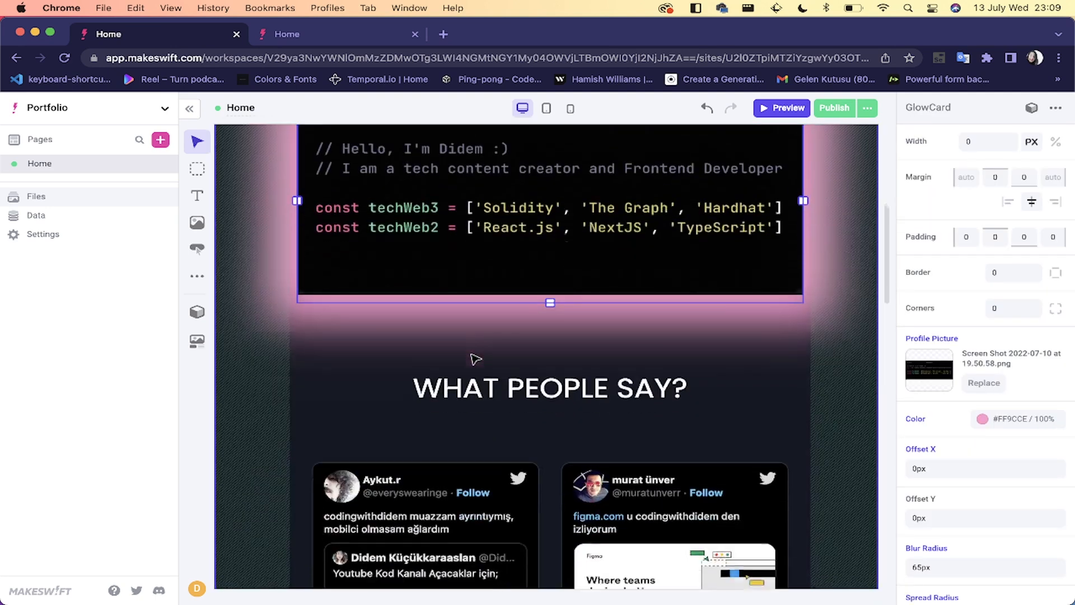
pyautogui.scroll(-3, 475, 358)
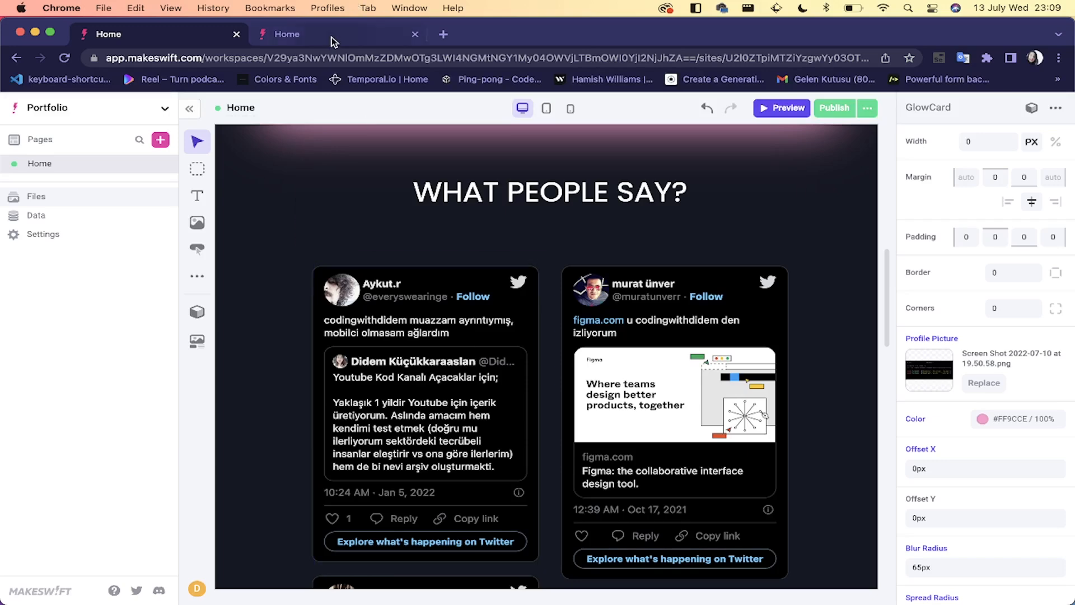
# Step: Switch to the untitled site and add an empty full-width box below the hero section
pyautogui.click(331, 38)
pyautogui.click(465, 523)
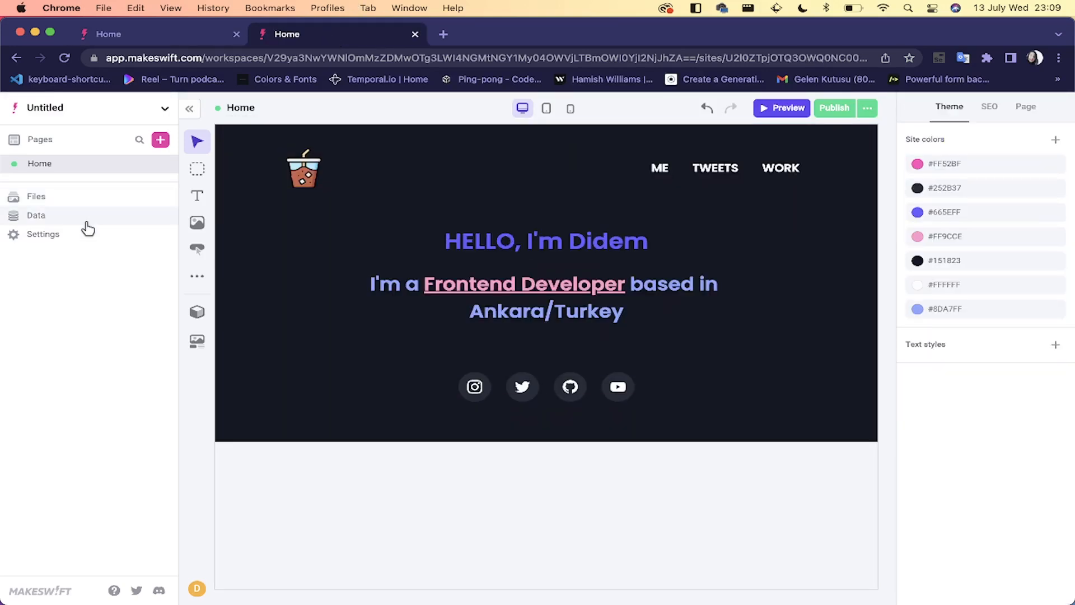
pyautogui.click(197, 176)
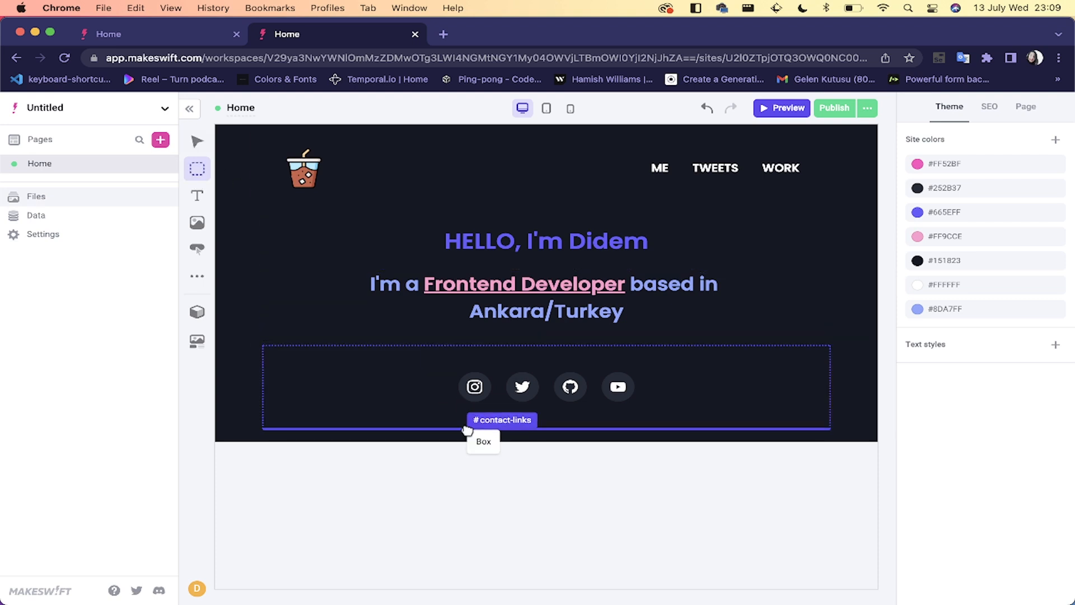
pyautogui.click(499, 446)
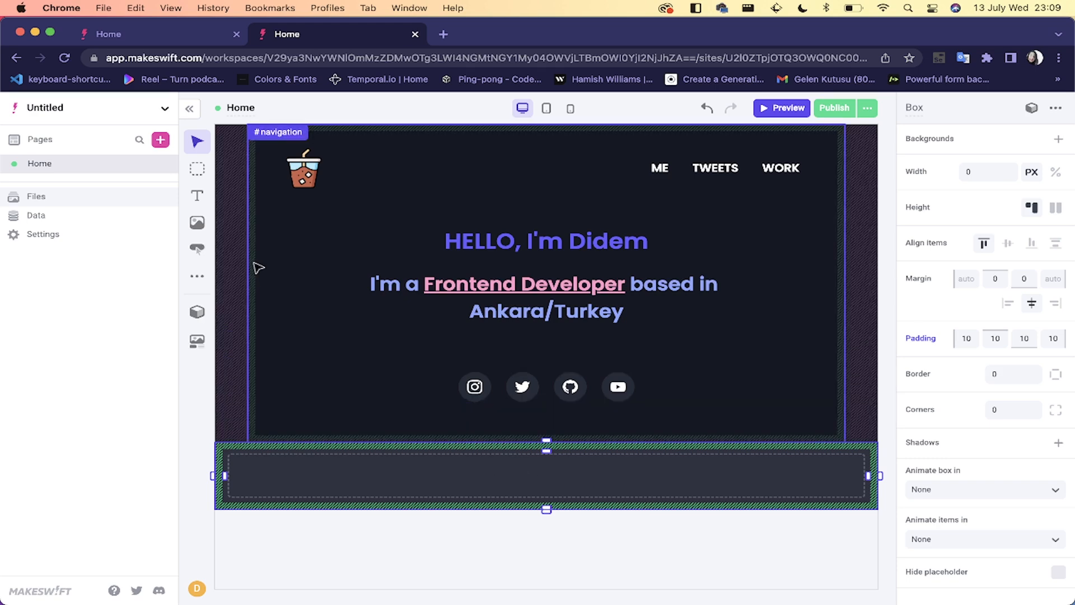
# Step: Add a text element in the new box and replace its placeholder with "WHAT PEOPLE SAY?"
pyautogui.moveTo(198, 195); pyautogui.dragTo(510, 476)
pyautogui.doubleClick(510, 476)
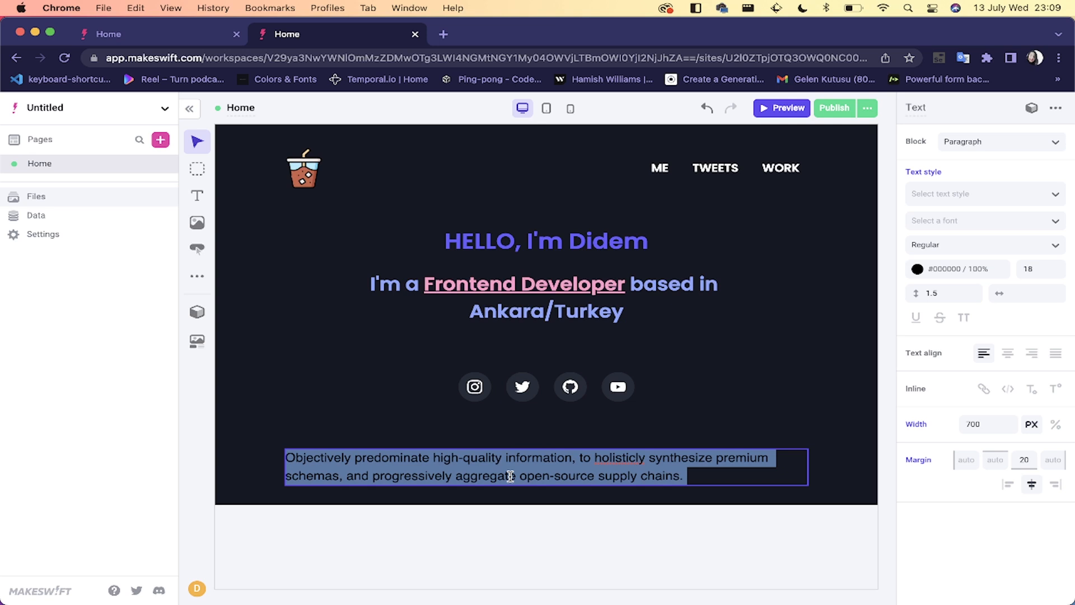
pyautogui.press('BackSpace')
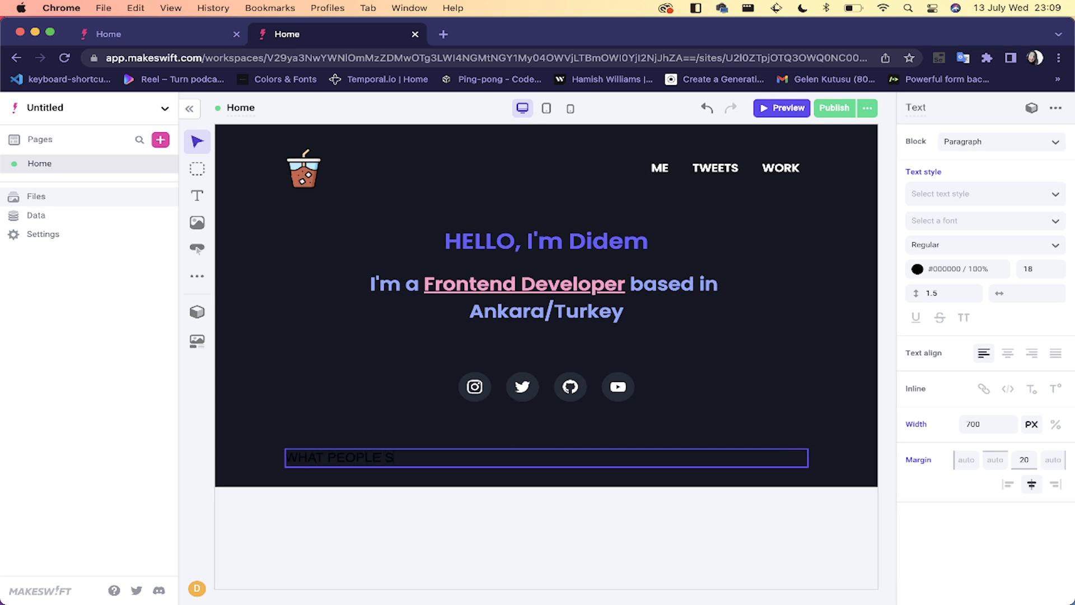
# Step: Color the "WHAT PEOPLE SAY?" heading white (#FFFFFF) and center its text
pyautogui.tripleClick(417, 454)
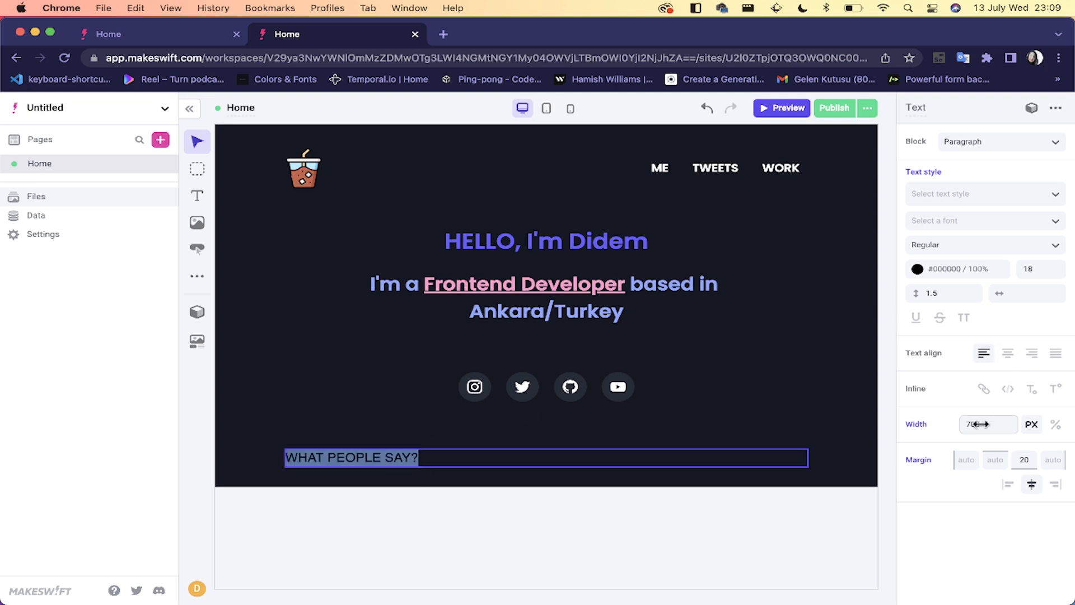
pyautogui.click(918, 270)
pyautogui.click(992, 297)
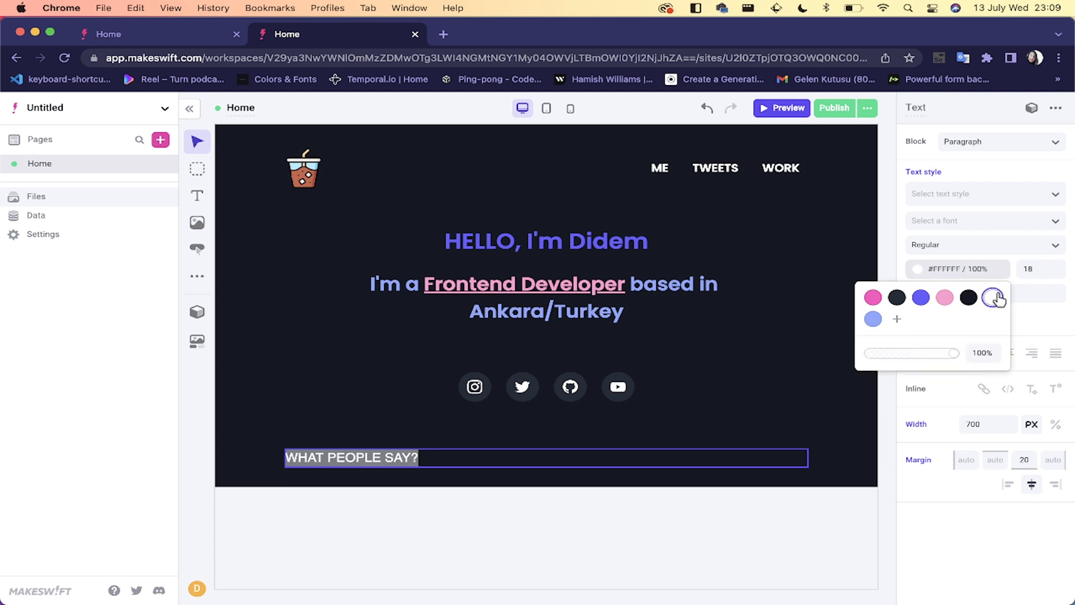
pyautogui.click(1046, 322)
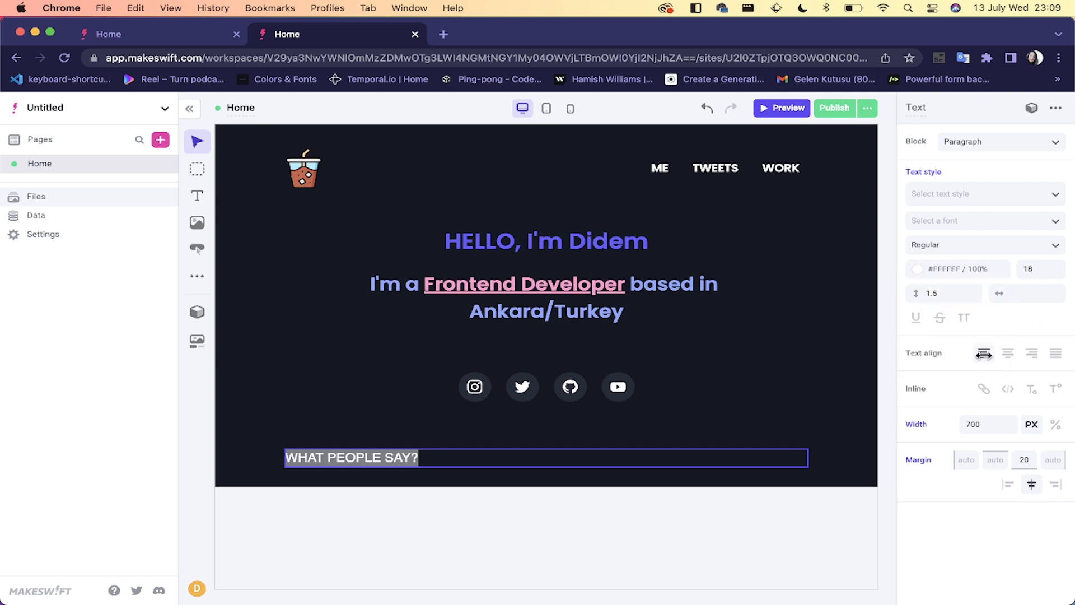
pyautogui.click(1008, 354)
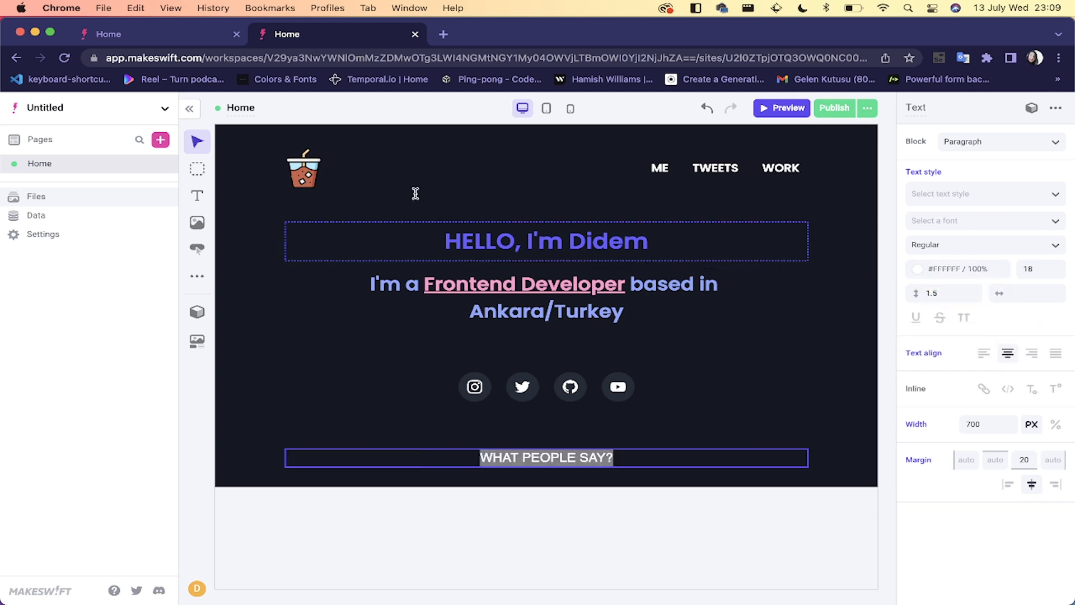
# Step: Using the Portfolio heading as reference, make the "WHAT PEOPLE SAY?" text all caps with font size 40
pyautogui.click(190, 38)
pyautogui.click(600, 209)
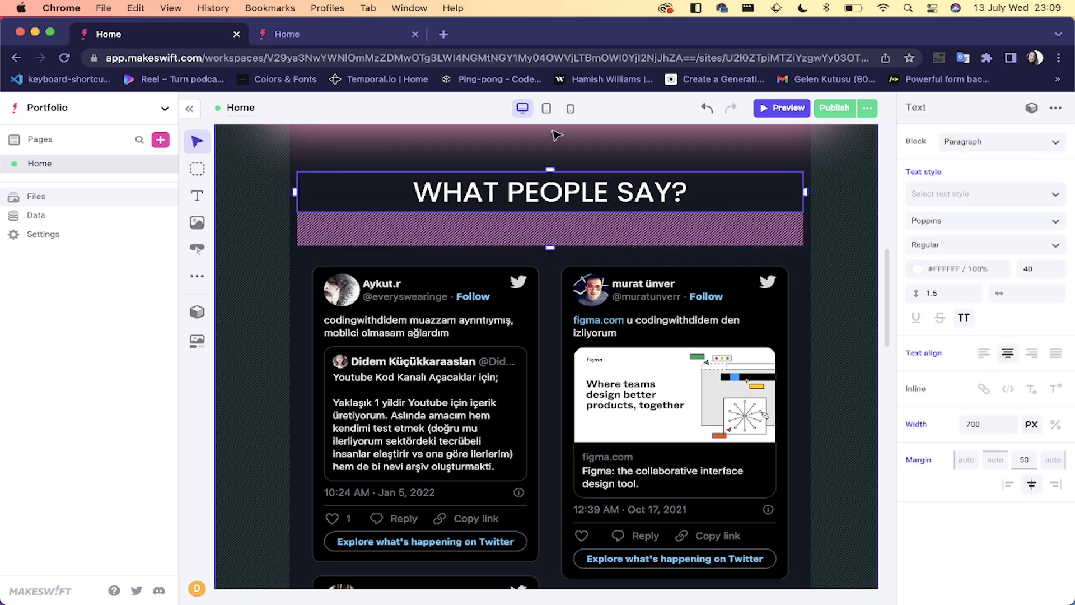
pyautogui.click(384, 37)
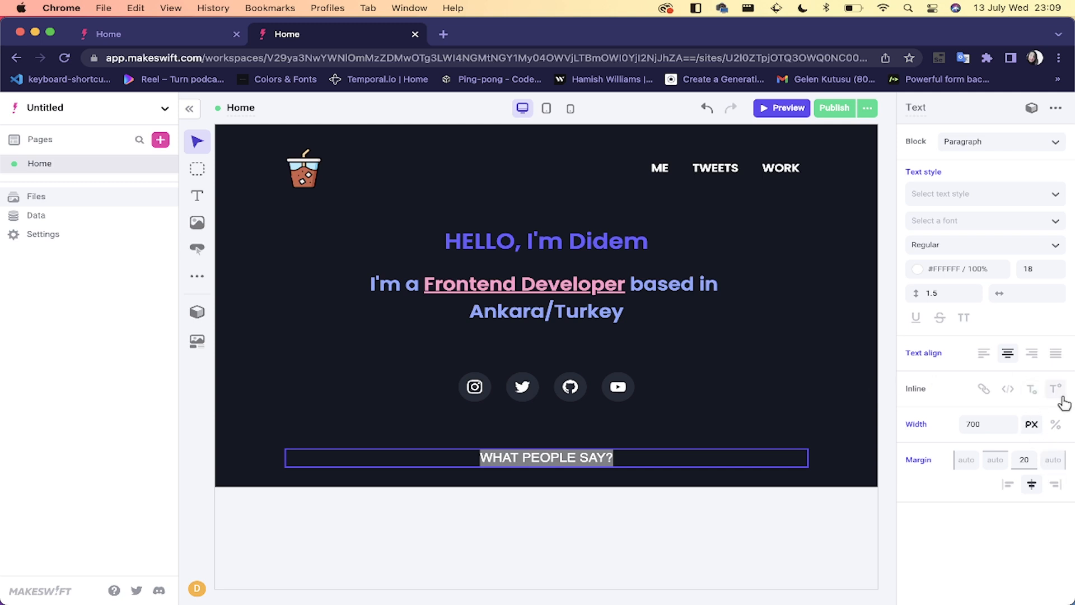
pyautogui.click(964, 318)
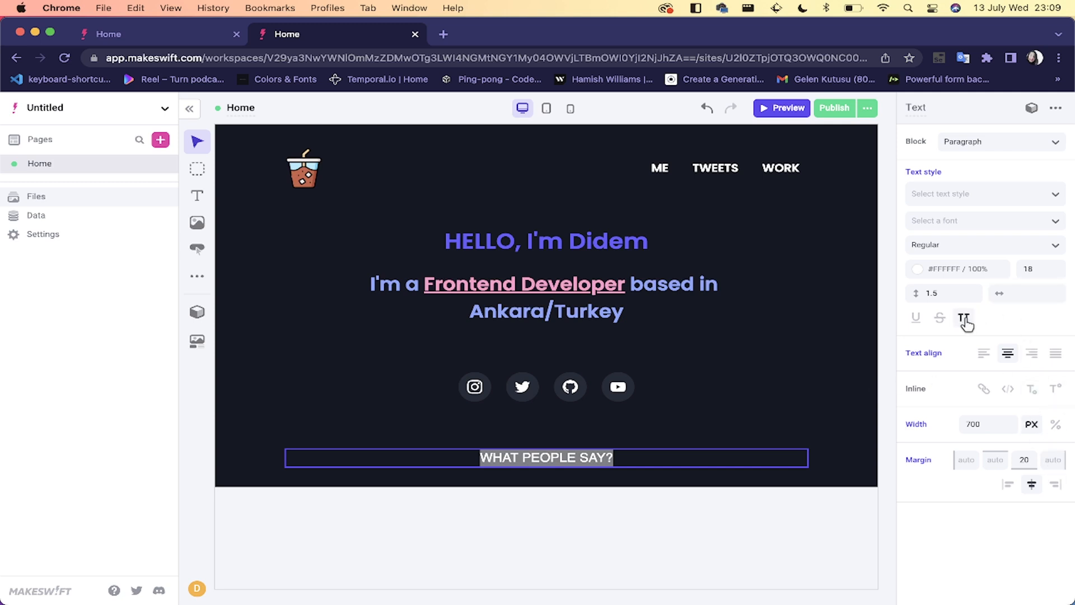
pyautogui.click(1041, 268)
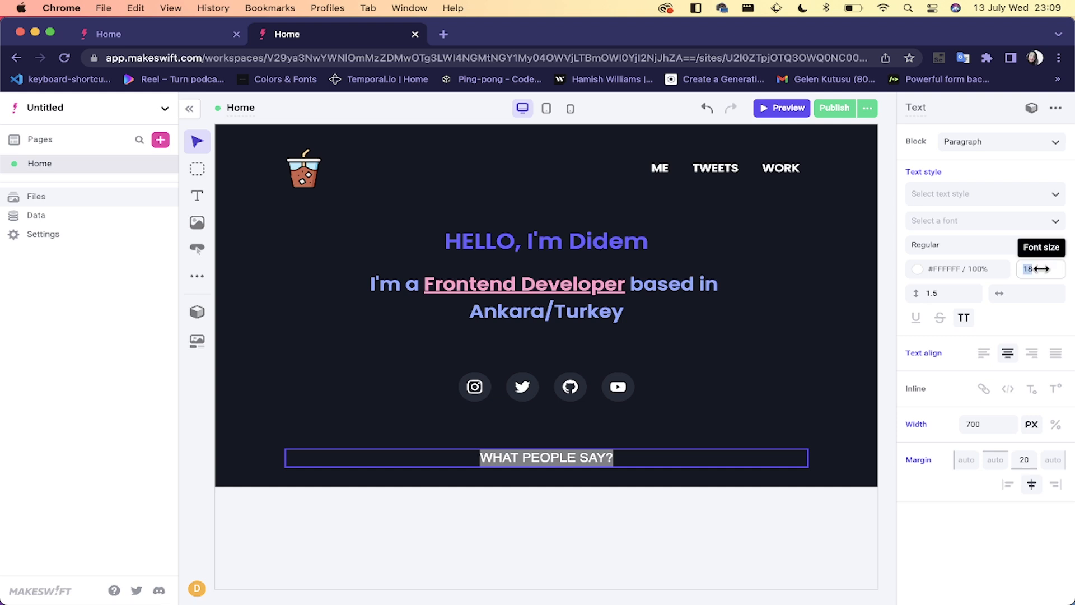
pyautogui.write('40')
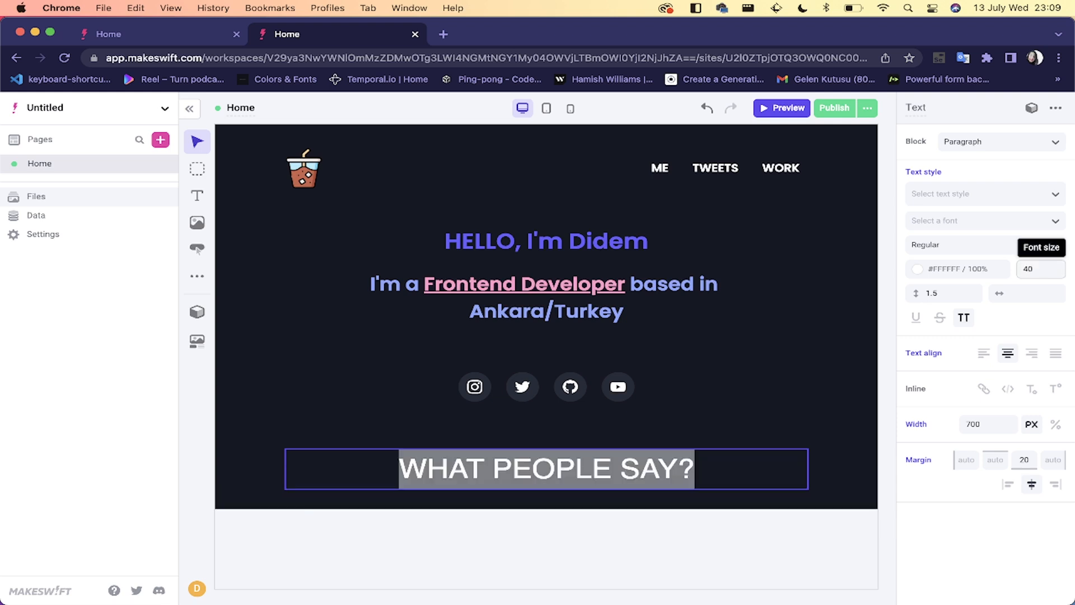
# Step: Set the "WHAT PEOPLE SAY?" heading's font to Poppins with Bold weight
pyautogui.click(977, 220)
pyautogui.click(943, 247)
pyautogui.click(938, 244)
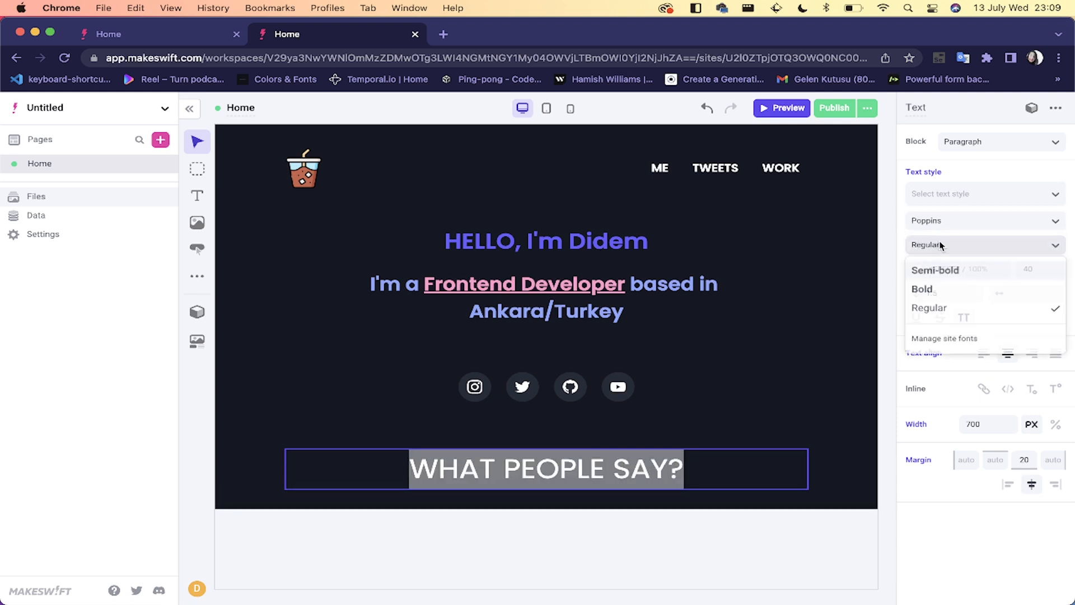
pyautogui.click(931, 288)
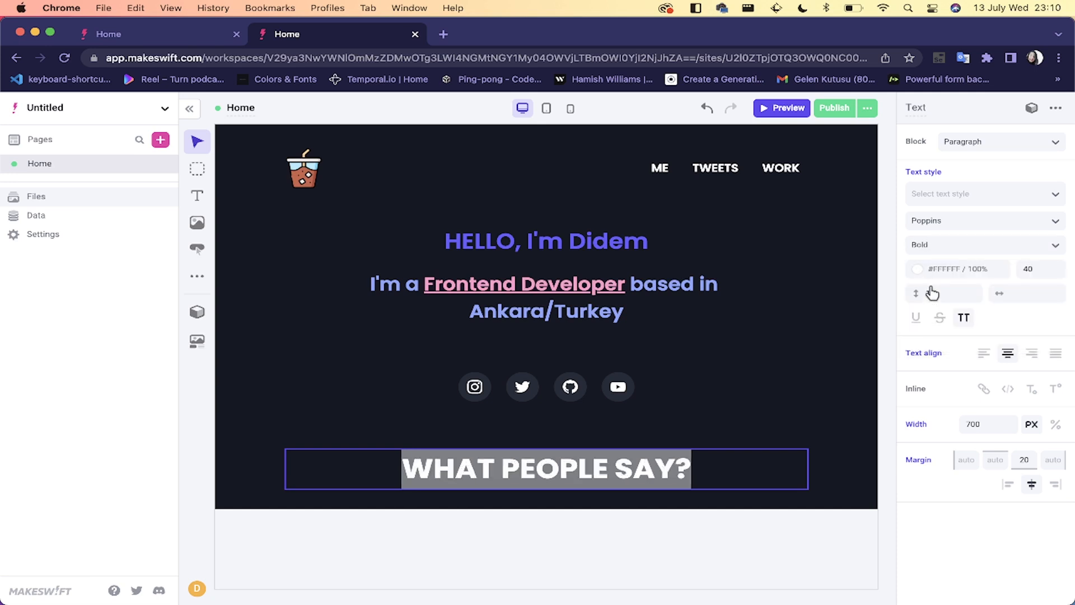
# Step: Add an empty box below the "WHAT PEOPLE SAY?" heading, inside the same section box
pyautogui.click(716, 563)
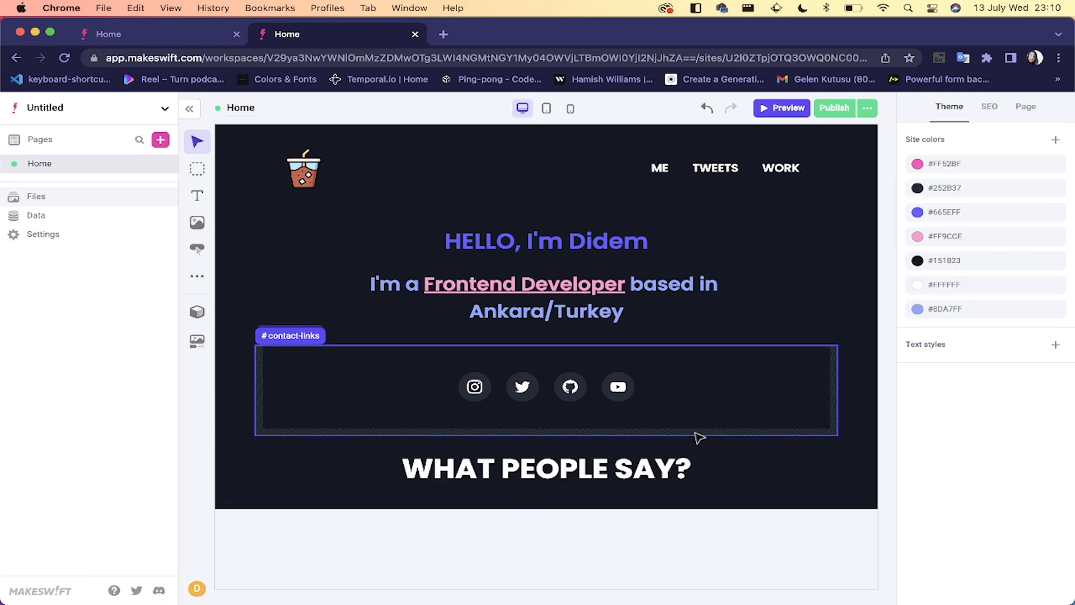
pyautogui.click(197, 168)
pyautogui.click(523, 508)
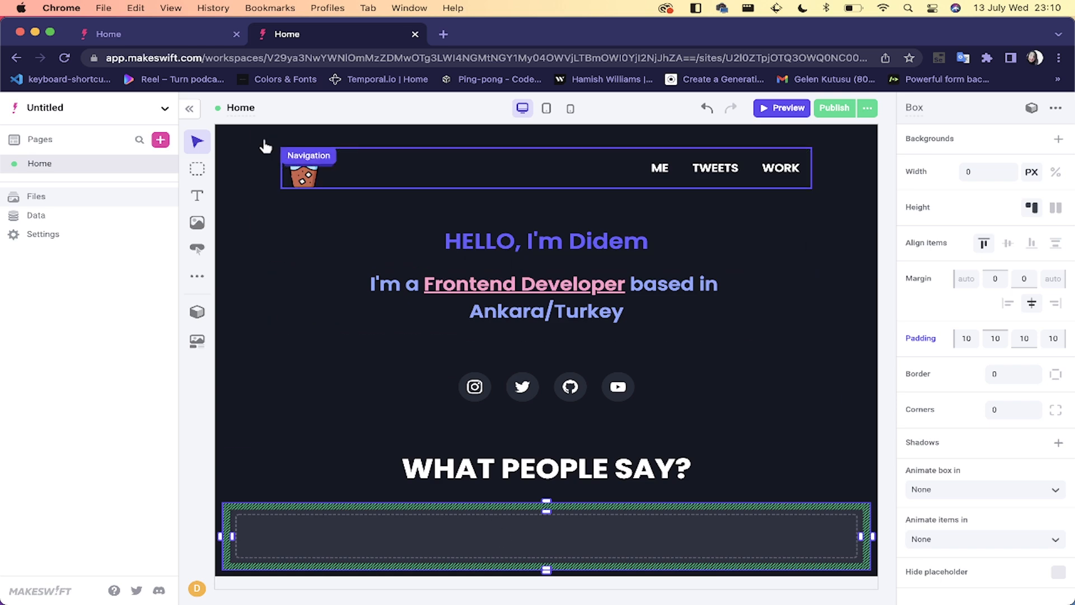
# Step: Review the two-column layout of embedded tweets under the Portfolio site's "WHAT PEOPLE SAY?" heading
pyautogui.click(174, 35)
pyautogui.scroll(-2, 425, 314)
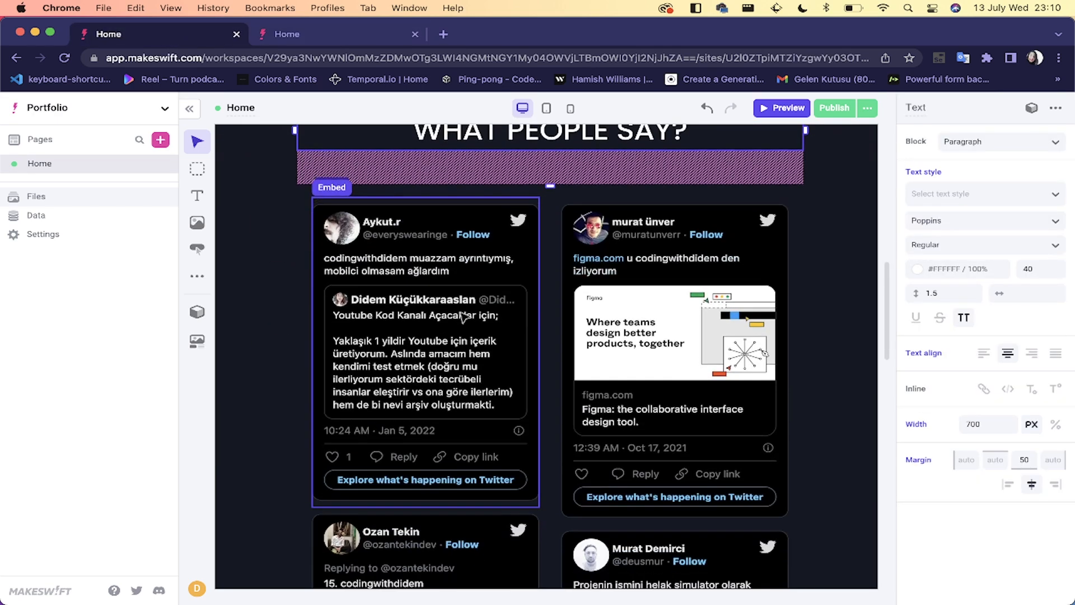
pyautogui.scroll(1, 464, 313)
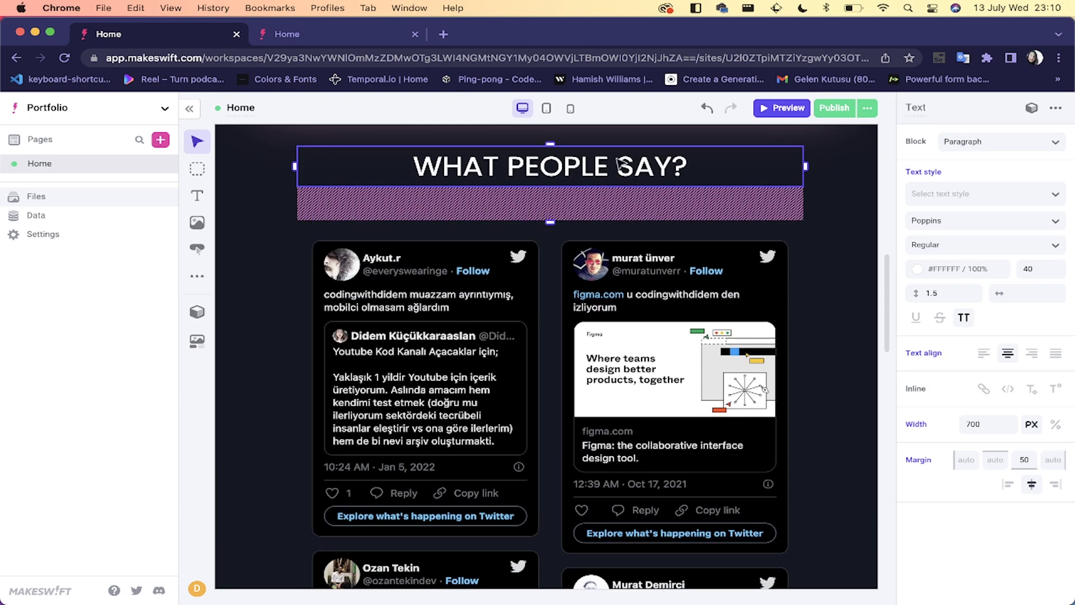
pyautogui.scroll(-3, 507, 270)
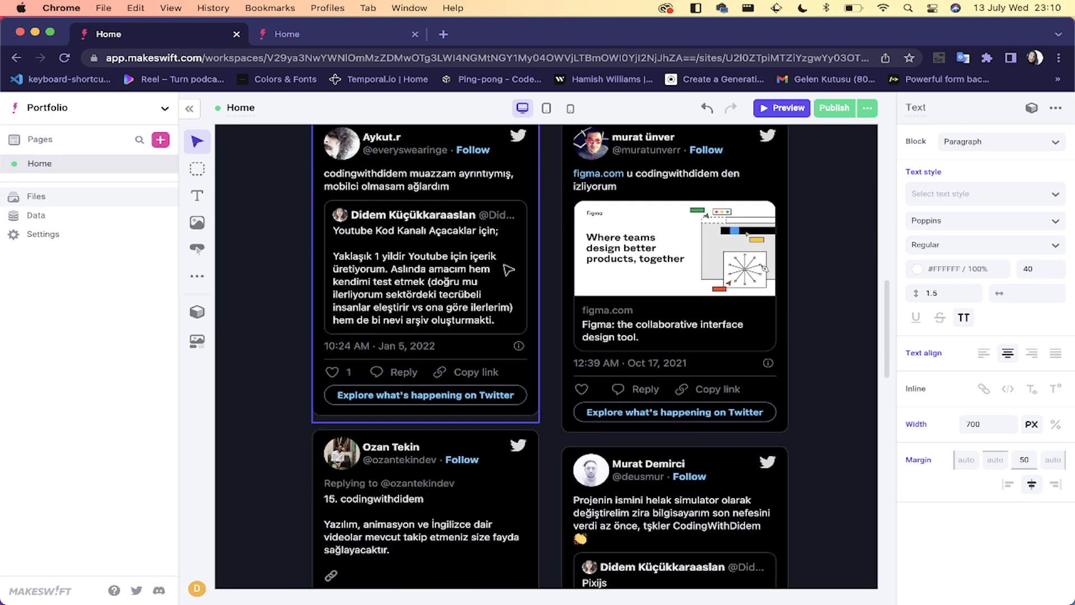
pyautogui.scroll(-12, 504, 403)
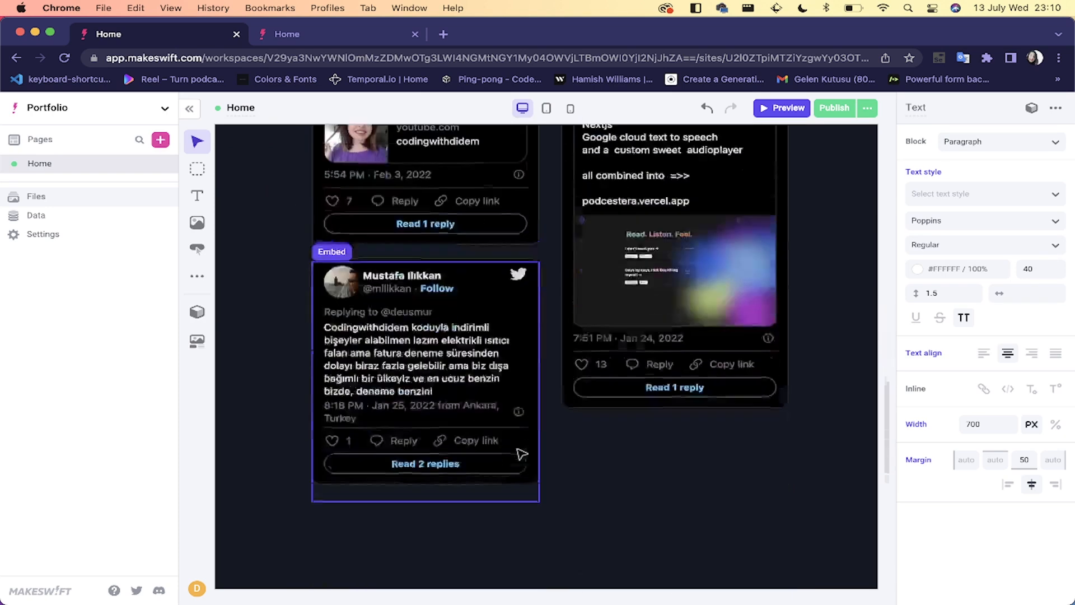
pyautogui.scroll(10, 522, 454)
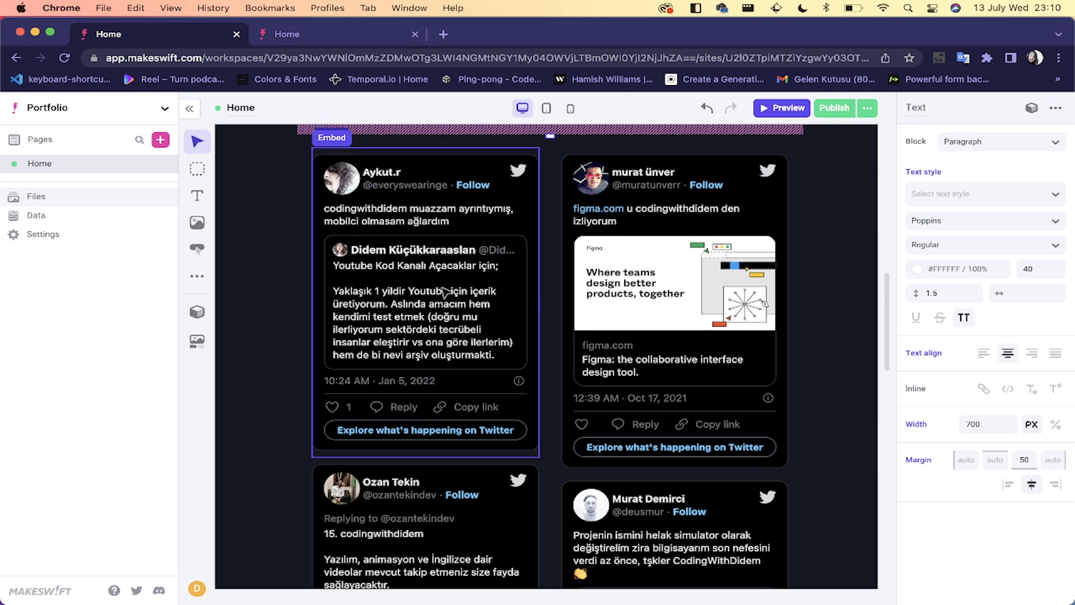
# Step: In the untitled site, nest a box inside the empty box below the heading and give it the ID "left"
pyautogui.click(354, 26)
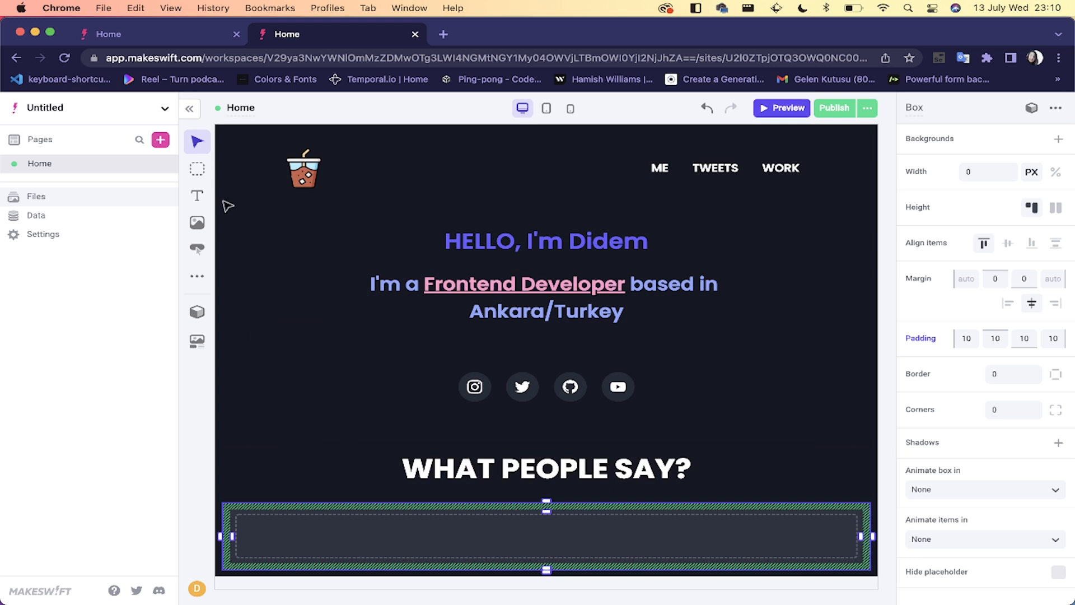
pyautogui.moveTo(193, 174); pyautogui.dragTo(364, 543)
pyautogui.click(912, 109)
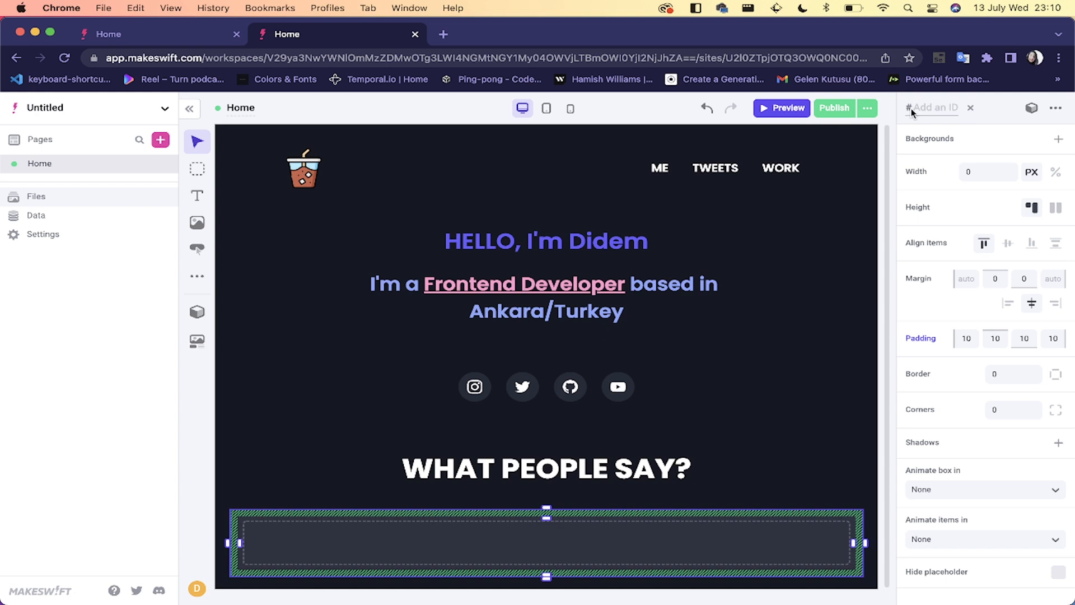
pyautogui.write('LEFT-S')
pyautogui.press('BackSpace')
pyautogui.press('BackSpace')
pyautogui.press('BackSpace')
pyautogui.press('BackSpace')
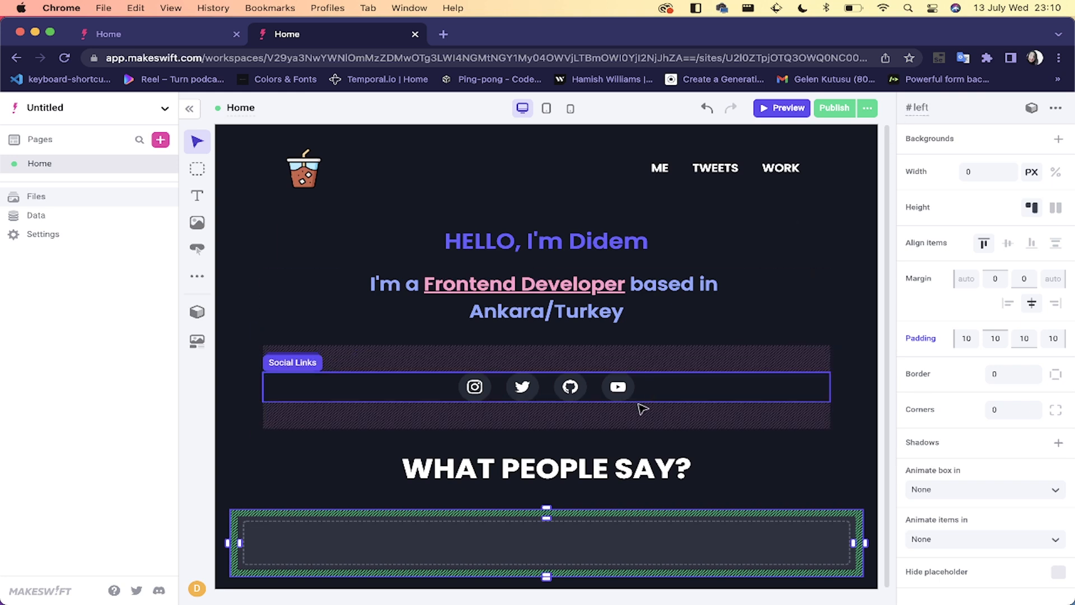
# Step: Add a second nested box directly above the "left" box and give it the ID "right"
pyautogui.click(197, 169)
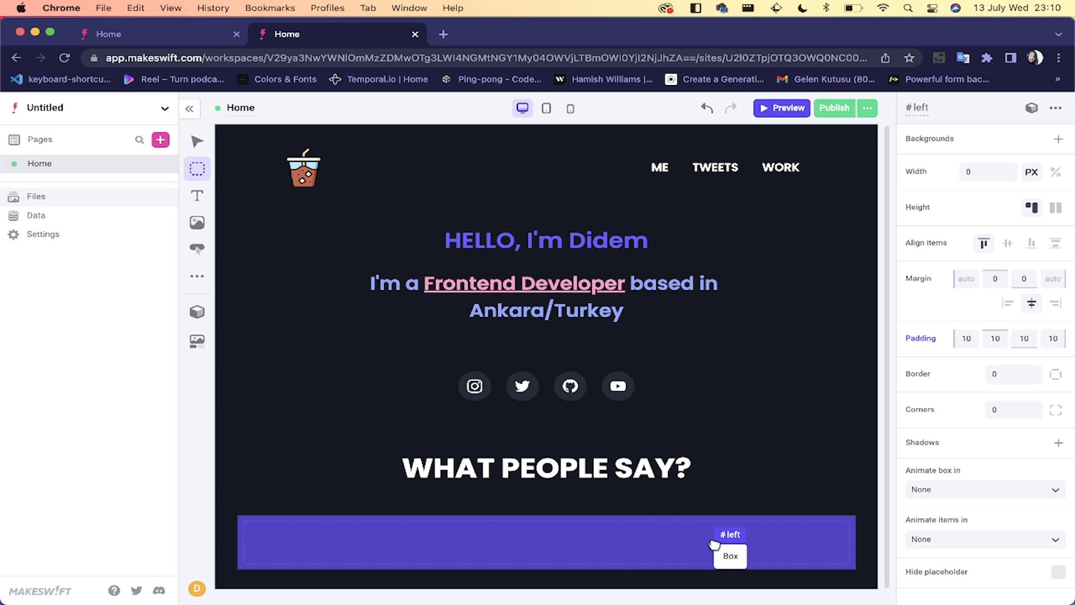
pyautogui.click(567, 515)
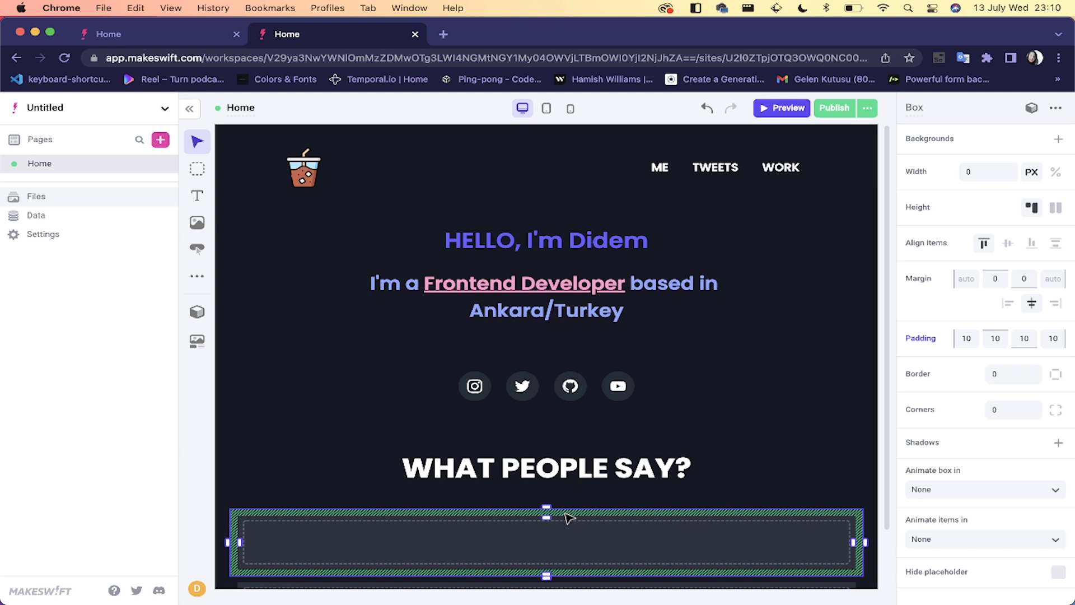
pyautogui.click(914, 110)
pyautogui.write('right')
pyautogui.press('Return')
pyautogui.scroll(-3, 665, 372)
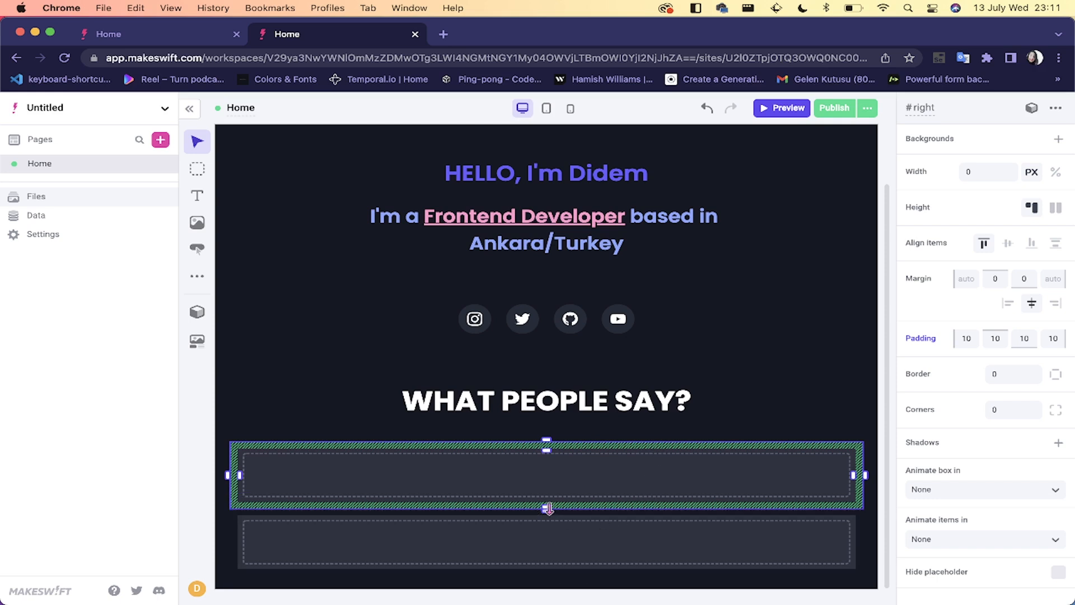
# Step: Try to move the "left" box onto the "right" box and undo the move
pyautogui.moveTo(533, 542); pyautogui.dragTo(602, 472)
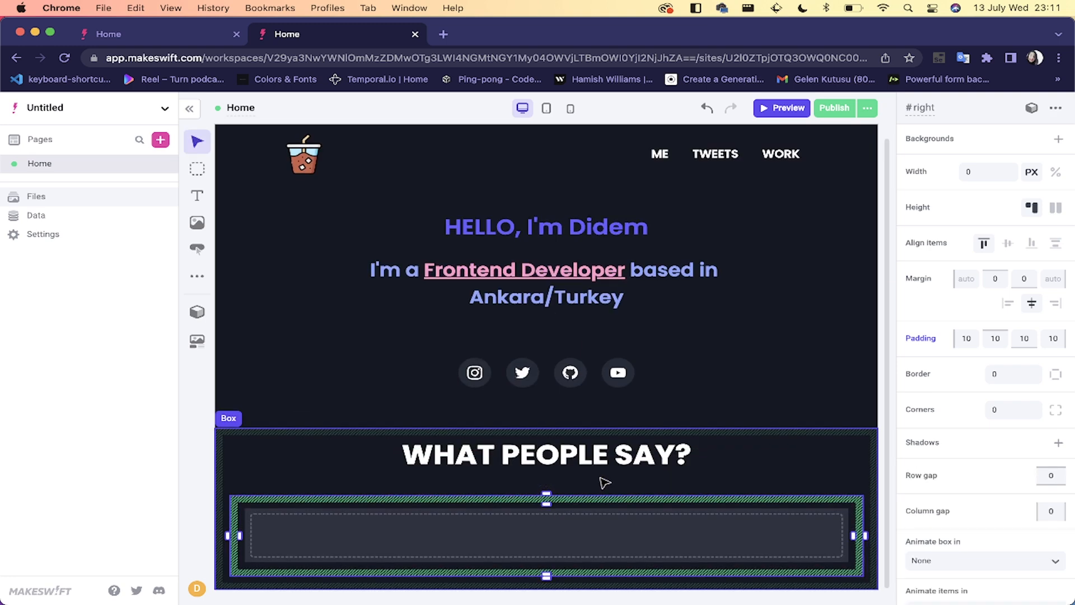
pyautogui.click(555, 550)
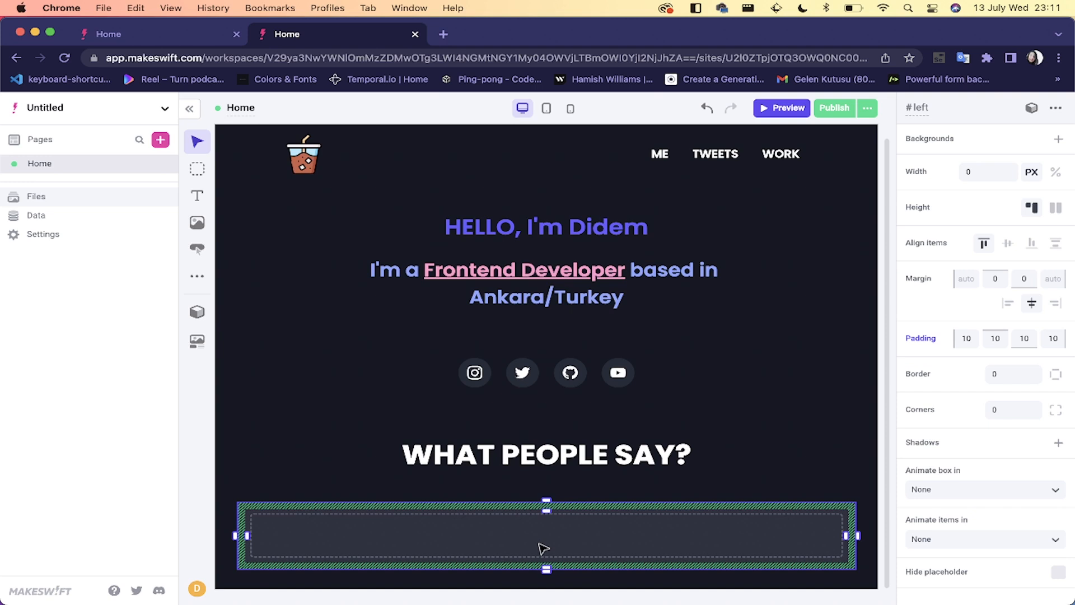
pyautogui.press('super+z')
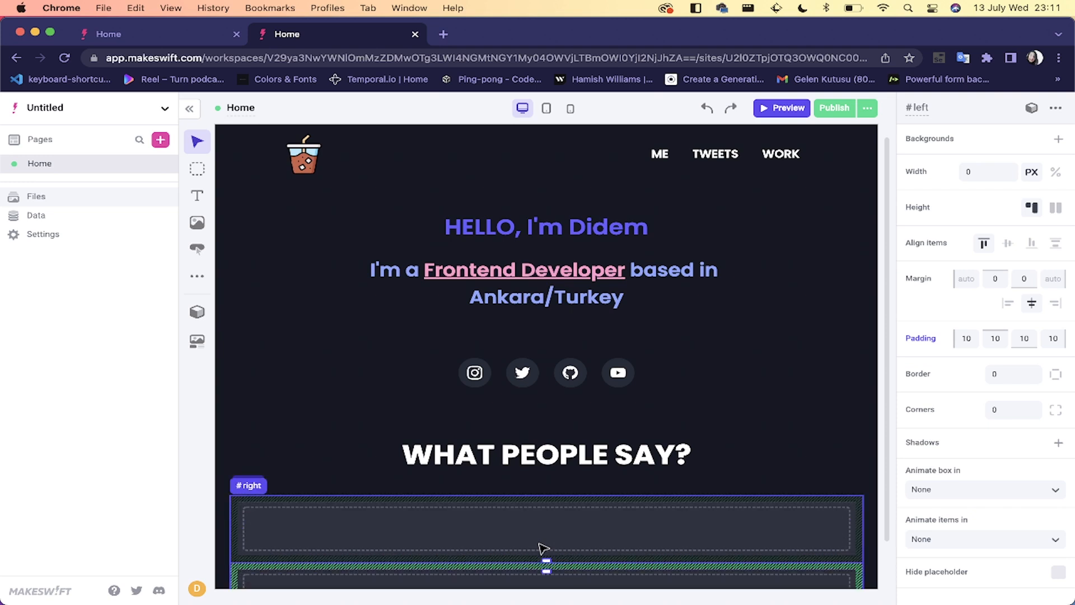
# Step: Move the "left" box beside the "right" box so both sit in one row under "WHAT PEOPLE SAY?"
pyautogui.scroll(-2, 541, 548)
pyautogui.click(536, 485)
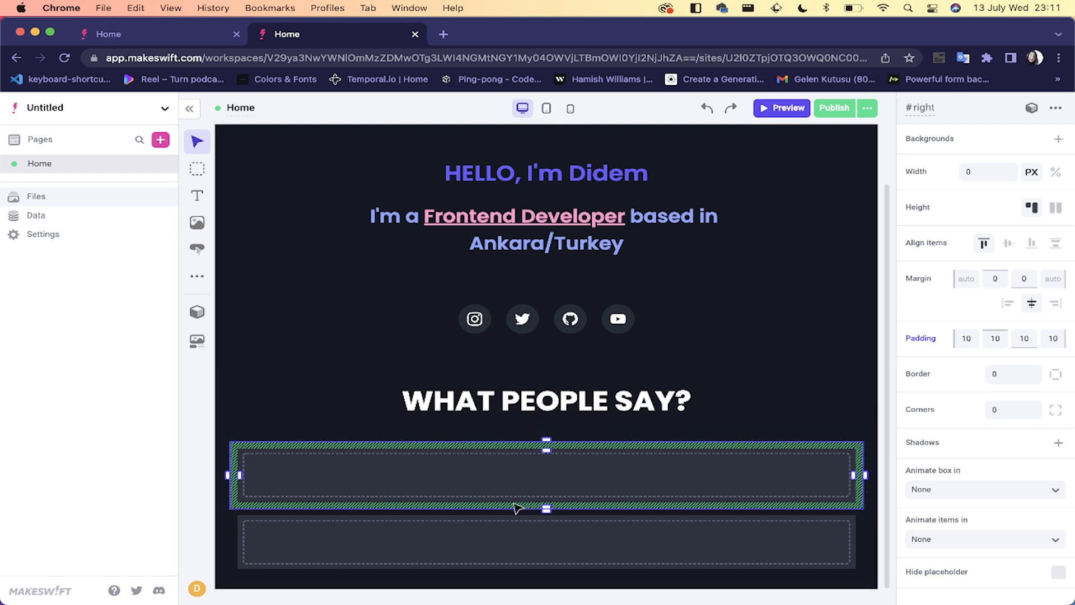
pyautogui.moveTo(509, 562); pyautogui.dragTo(864, 479)
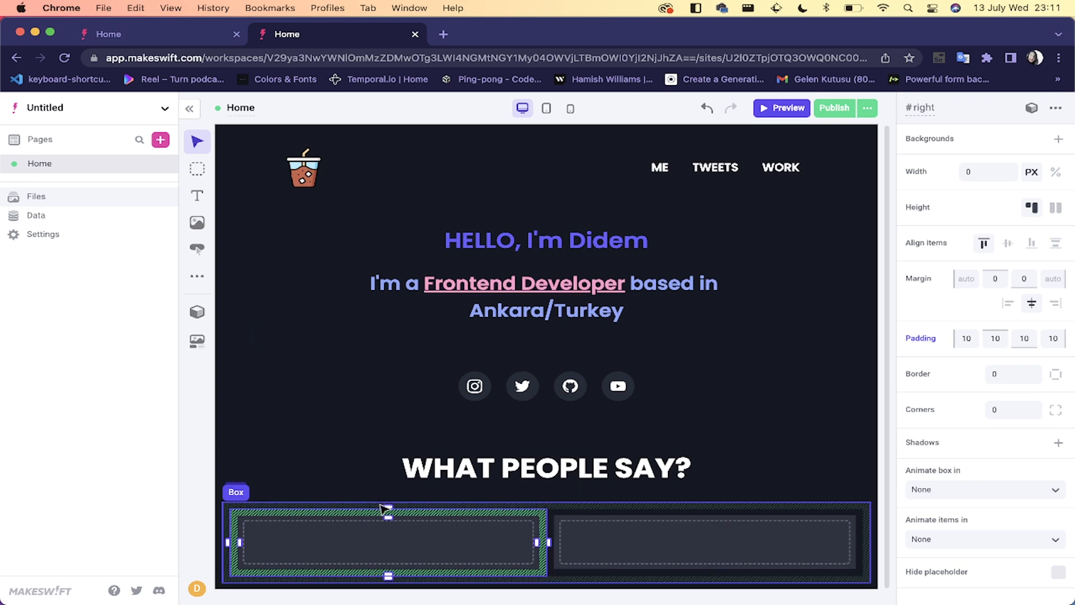
# Step: Swap the two column boxes so the "right" box sits on the right side of the "left" box
pyautogui.click(631, 536)
pyautogui.click(508, 543)
pyautogui.moveTo(508, 543); pyautogui.dragTo(866, 541)
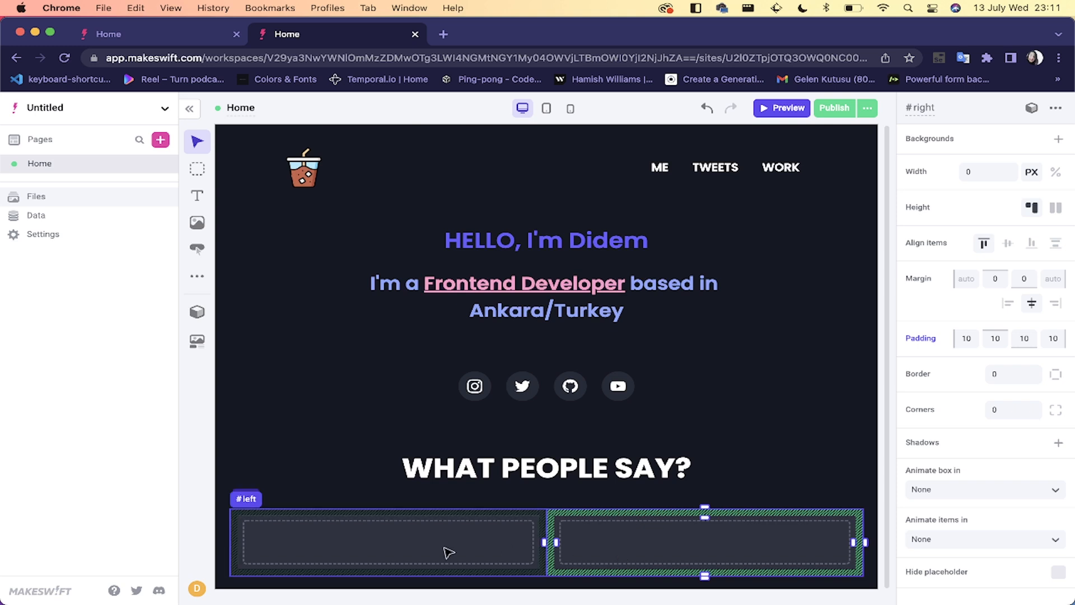
pyautogui.moveTo(247, 505)
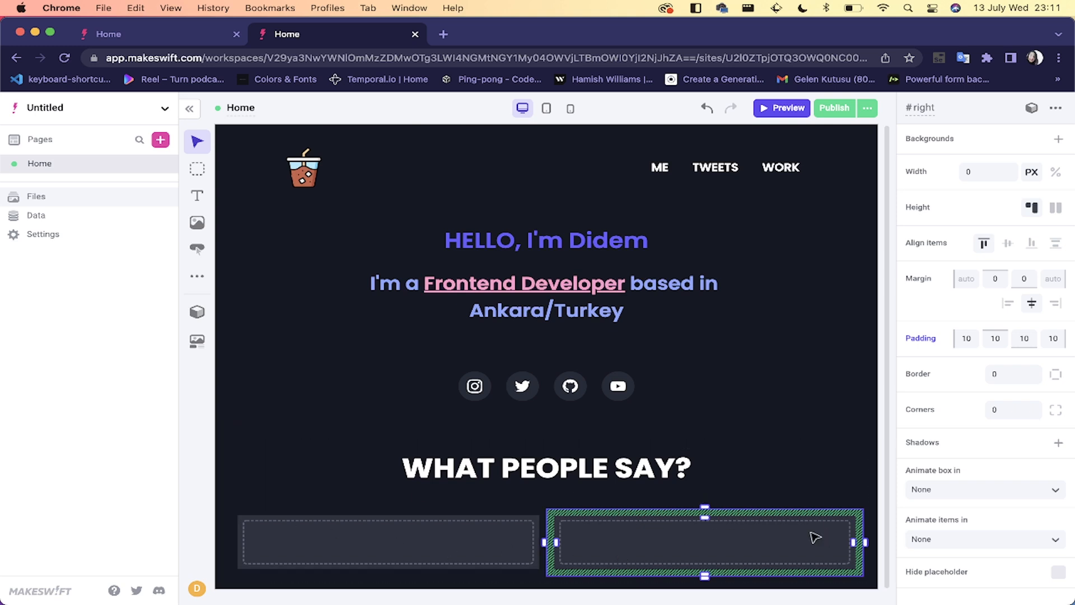
pyautogui.click(447, 545)
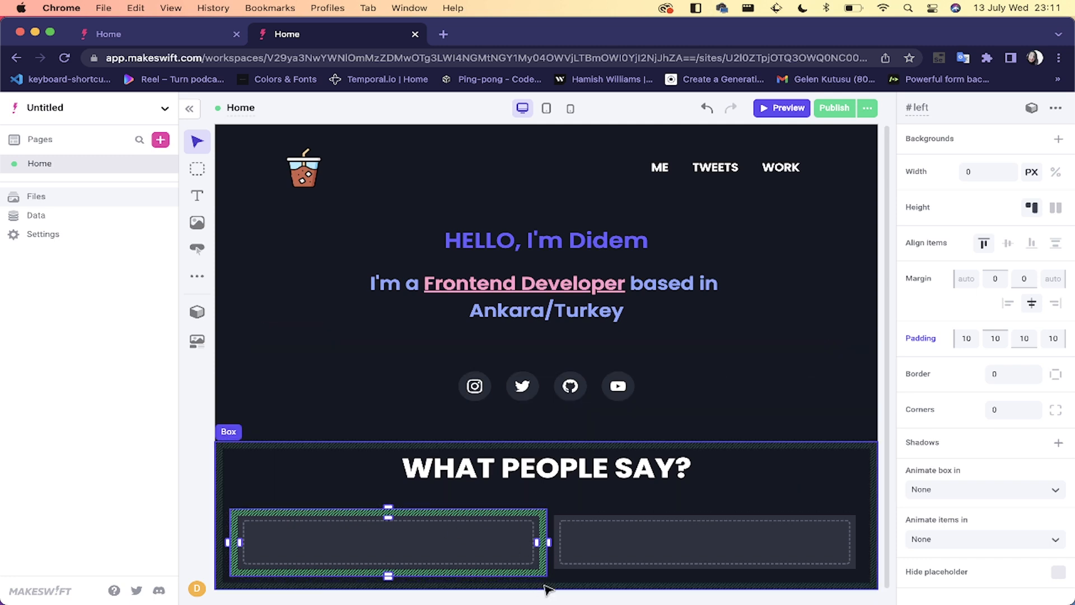
# Step: Give the box around the "WHAT PEOPLE SAY?" section a bottom padding of 120 and a bottom margin of 20
pyautogui.click(544, 585)
pyautogui.moveTo(541, 588); pyautogui.dragTo(542, 580)
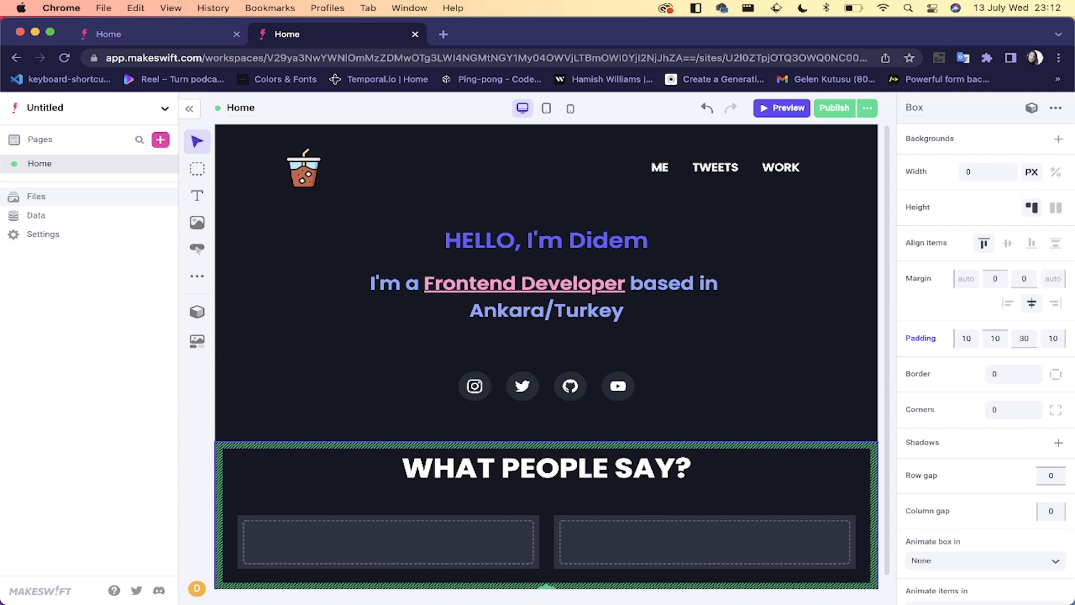
pyautogui.scroll(-1, 583, 454)
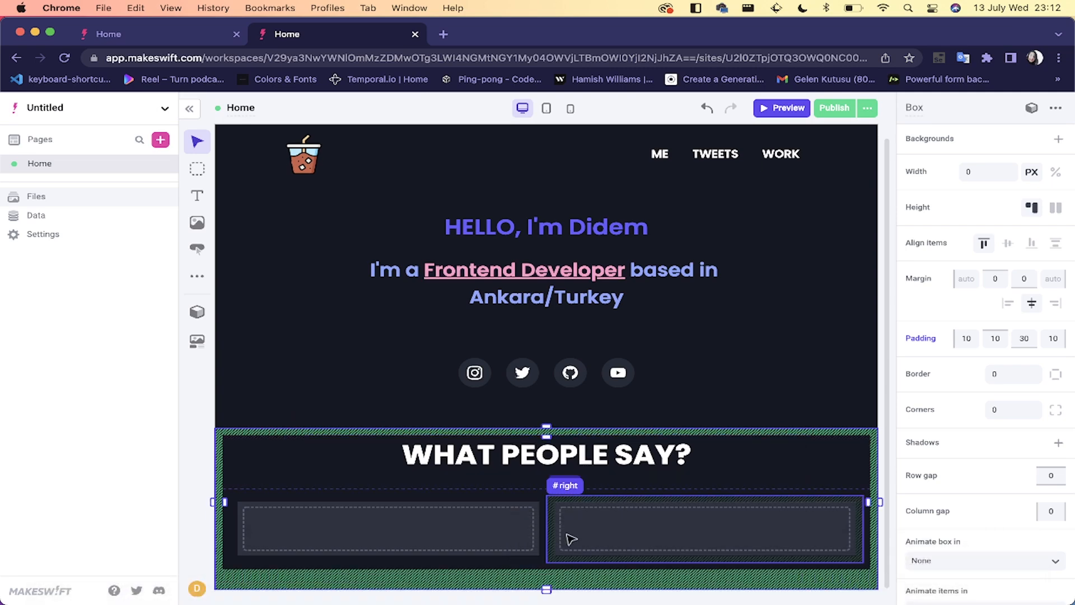
pyautogui.moveTo(547, 590); pyautogui.dragTo(547, 595)
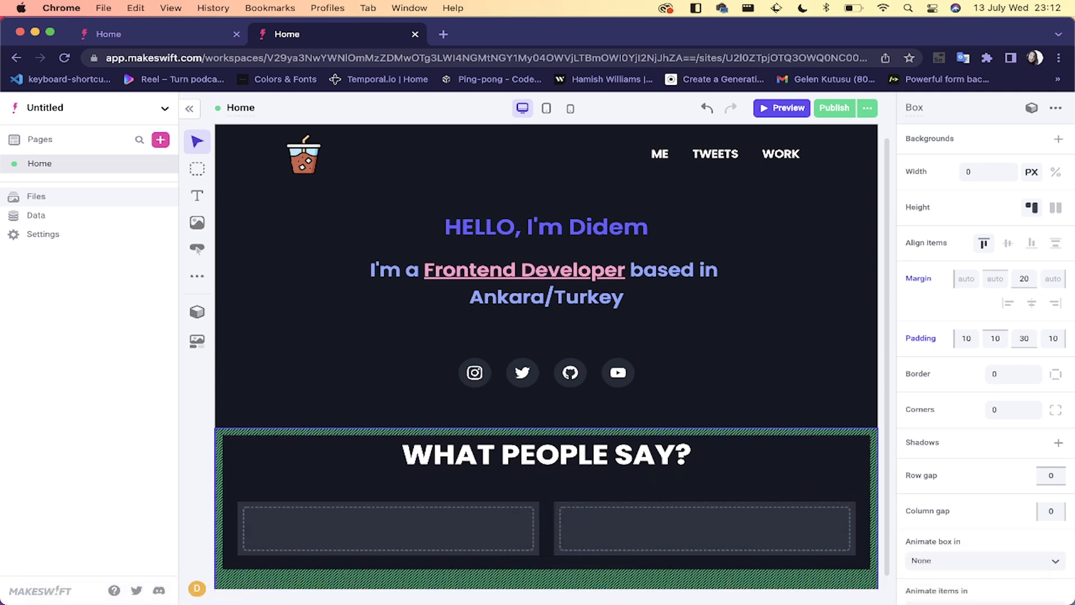
pyautogui.scroll(-1, 581, 452)
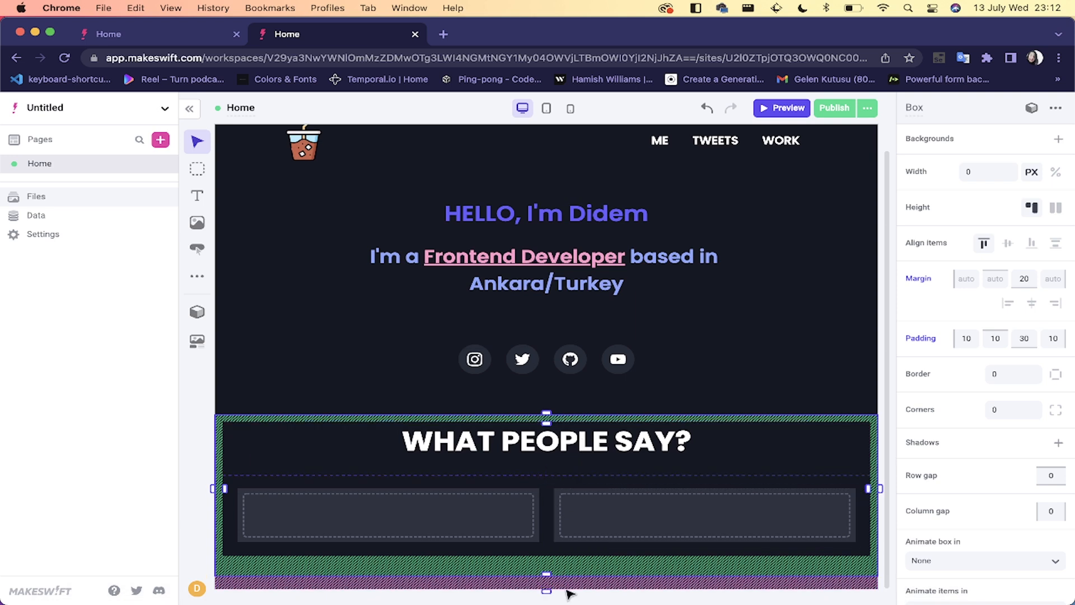
pyautogui.moveTo(548, 573); pyautogui.dragTo(547, 598)
pyautogui.scroll(-2, 560, 493)
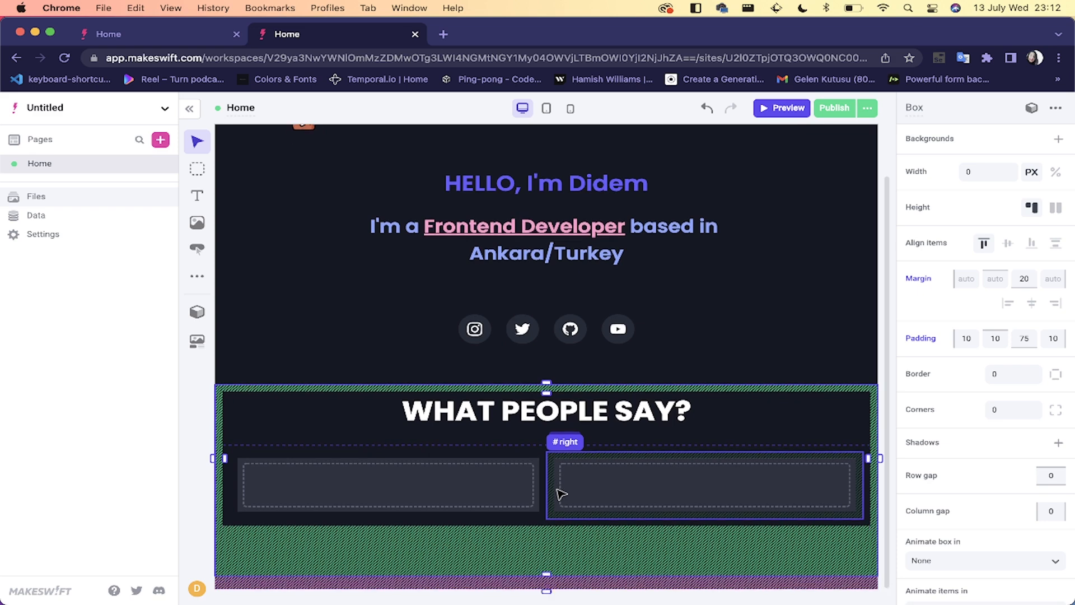
pyautogui.moveTo(548, 573); pyautogui.dragTo(562, 602)
pyautogui.scroll(-2, 557, 441)
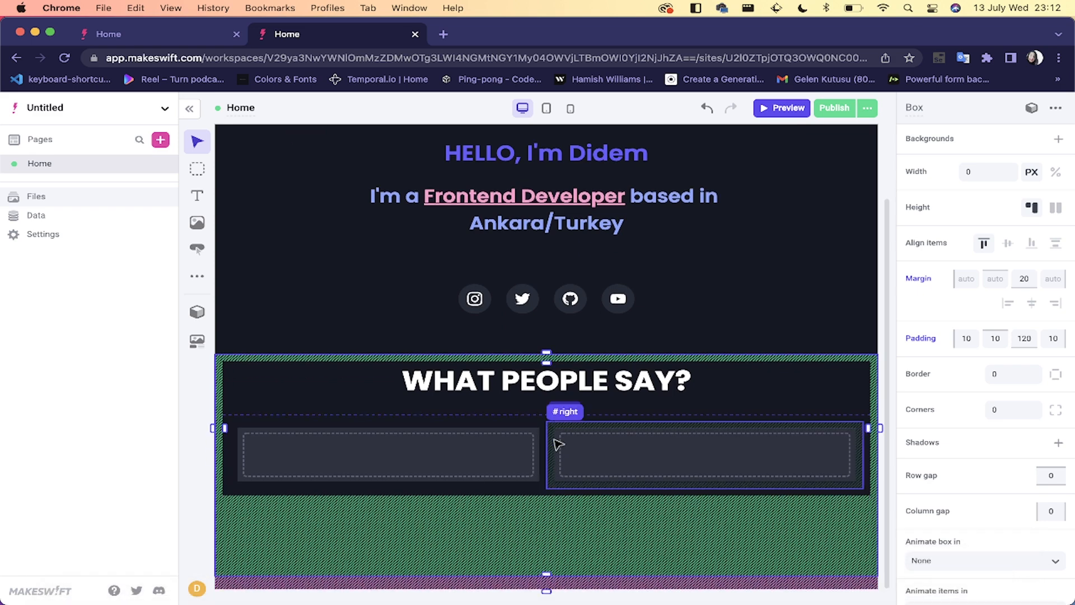
pyautogui.click(692, 255)
pyautogui.click(684, 195)
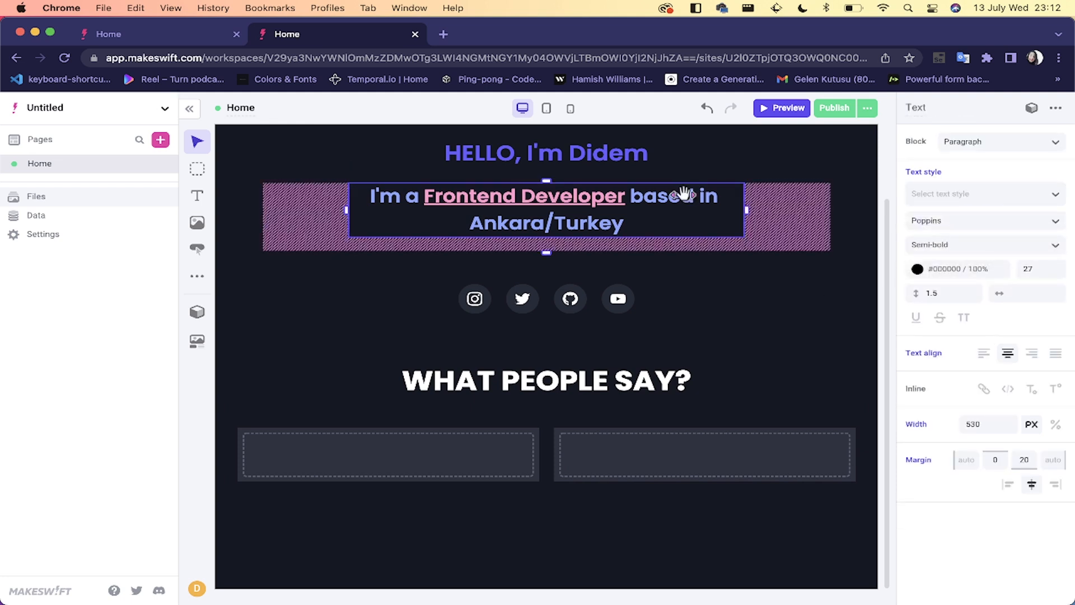
# Step: Open Twitter in a new browser tab and search for "codingwithdidem"
pyautogui.click(442, 35)
pyautogui.write('tw')
pyautogui.press('Return')
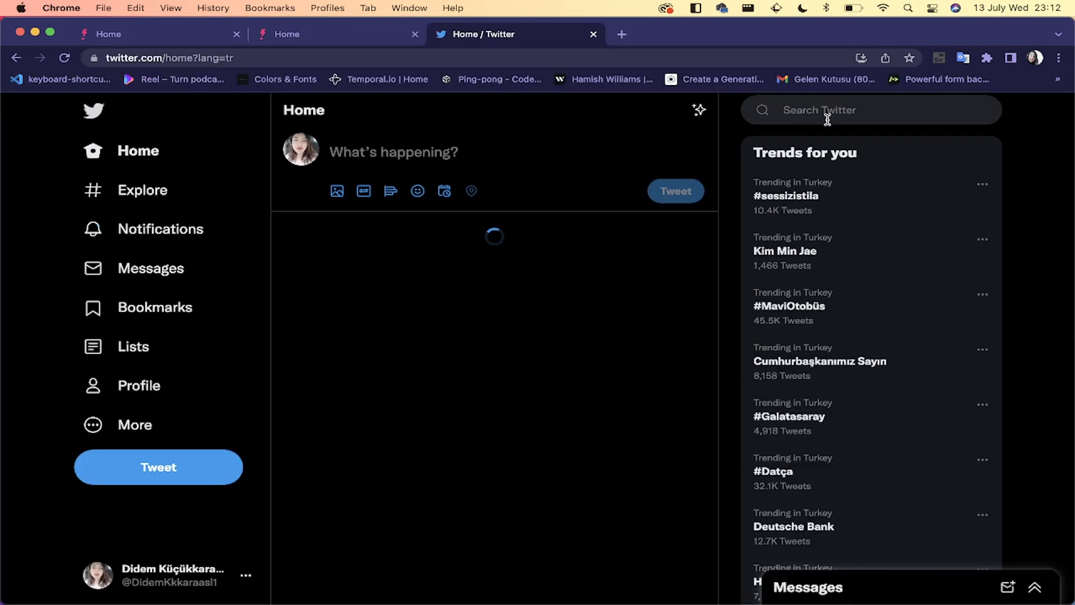
pyautogui.click(827, 112)
pyautogui.write('codingwith')
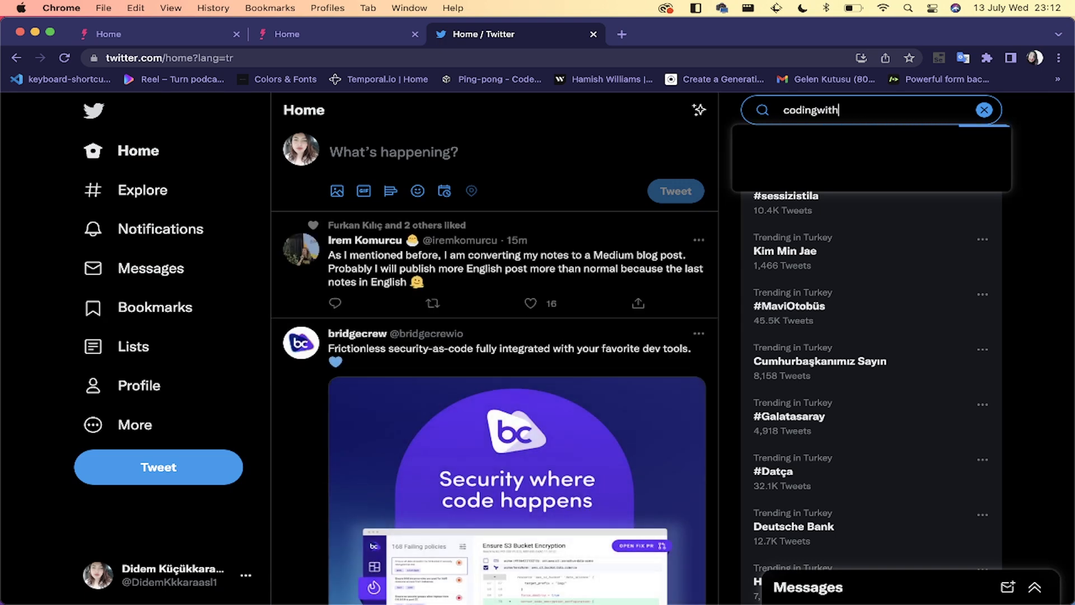
pyautogui.write('didem')
pyautogui.press('Return')
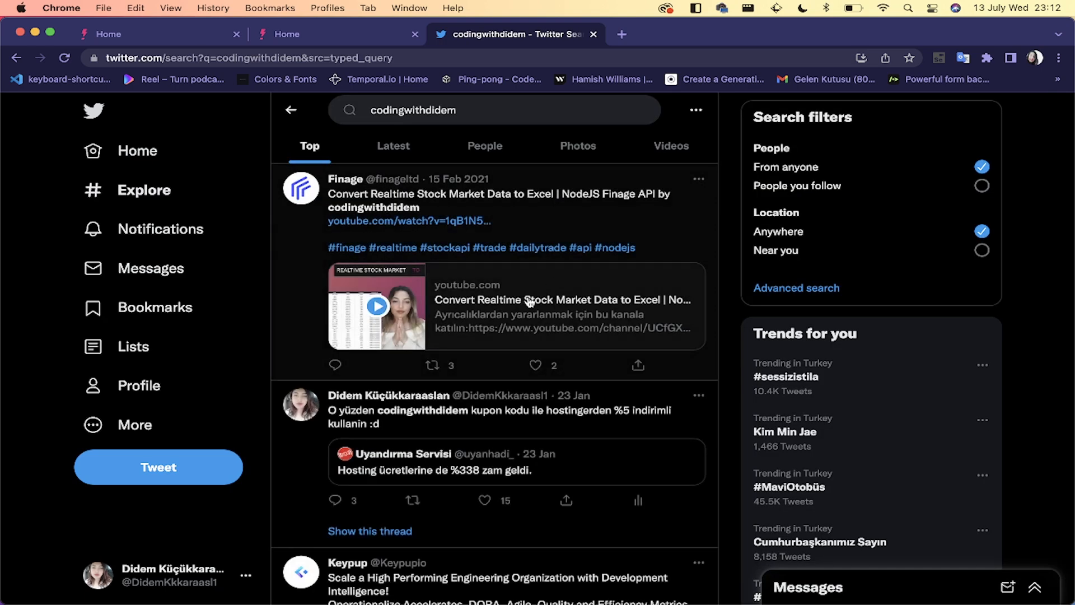
# Step: Create a Dark embed of the Finage tweet with the conversation hidden and Twitter tailoring opted out, and copy its code
pyautogui.click(699, 180)
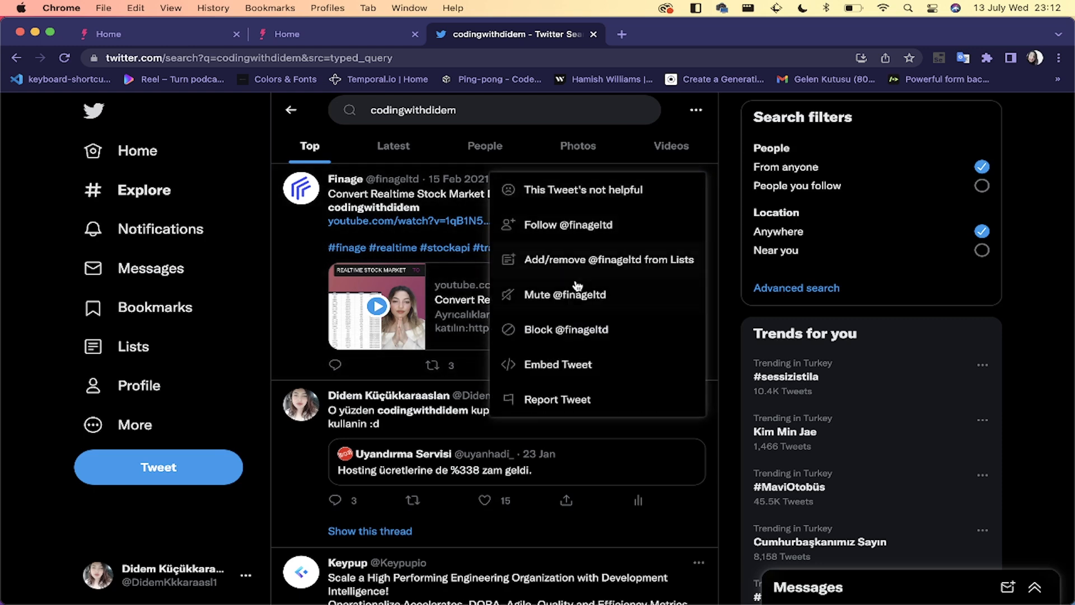
pyautogui.click(558, 365)
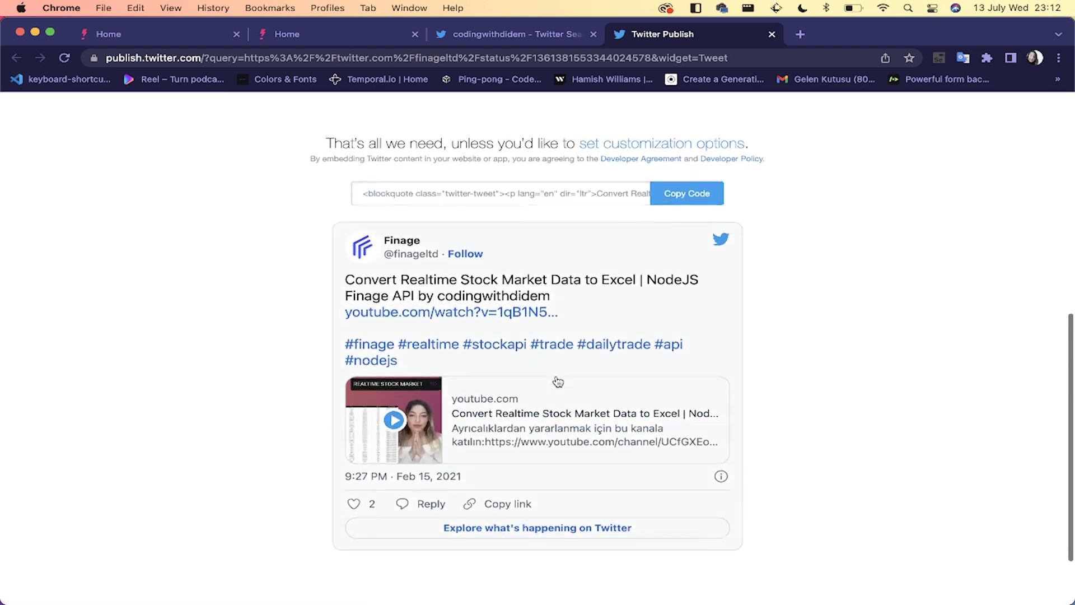
pyautogui.click(640, 145)
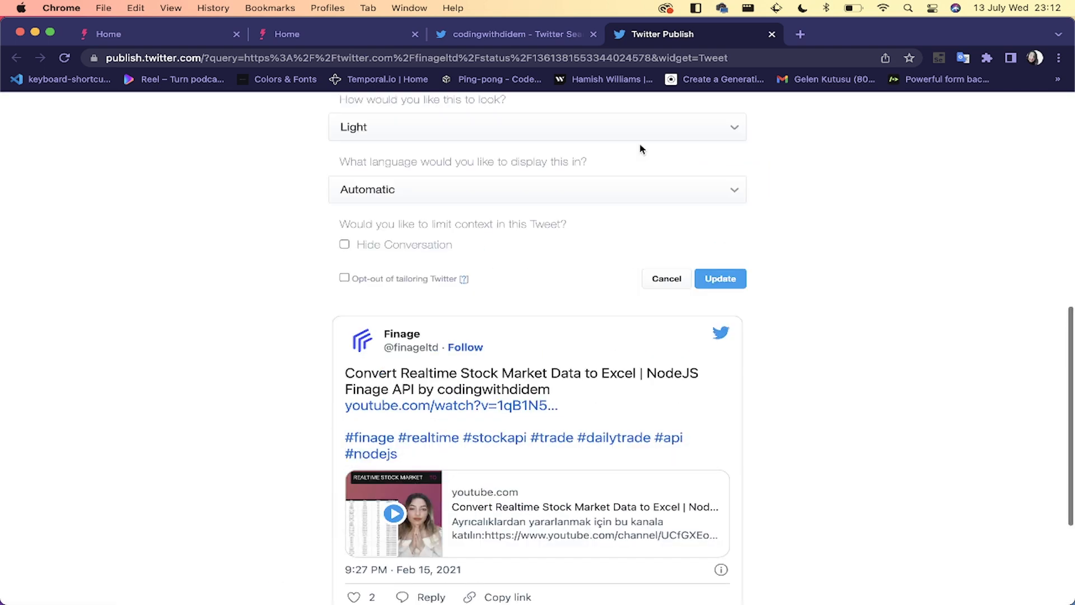
pyautogui.click(345, 245)
pyautogui.click(344, 278)
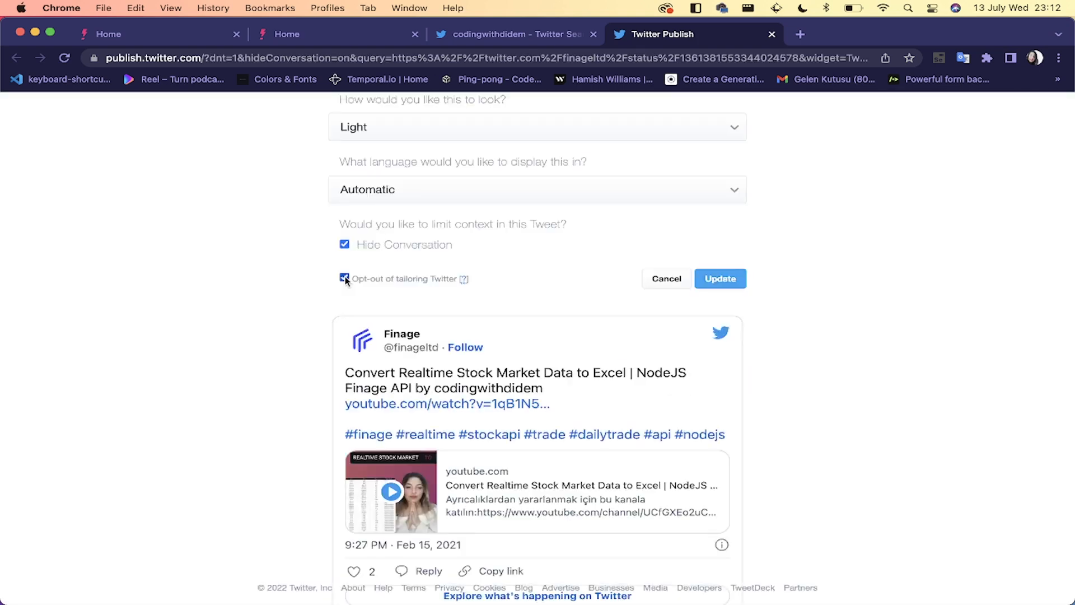
pyautogui.scroll(2, 345, 276)
pyautogui.click(401, 196)
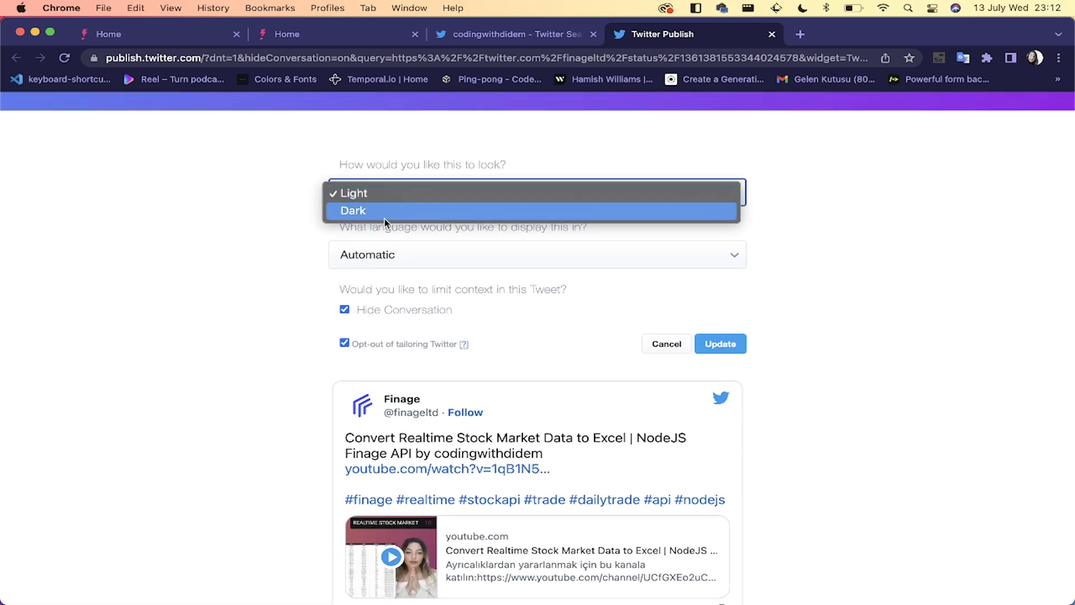
pyautogui.click(389, 212)
pyautogui.scroll(-4, 419, 334)
pyautogui.click(737, 277)
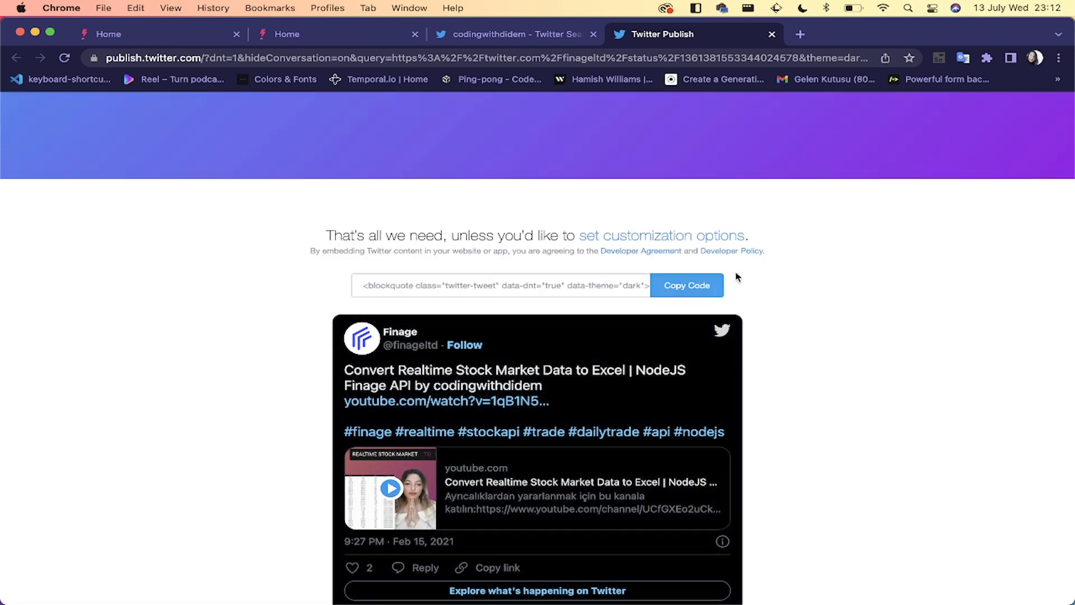
pyautogui.click(688, 293)
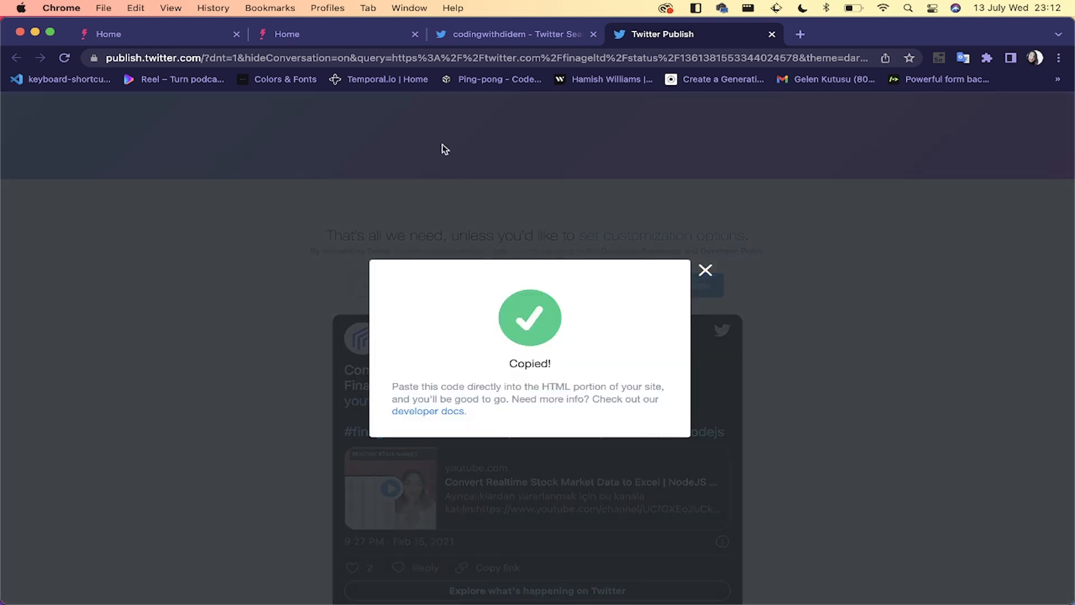
# Step: Back in Makeswift, add an Embed component to the "left" box and paste the copied tweet code into it
pyautogui.click(513, 35)
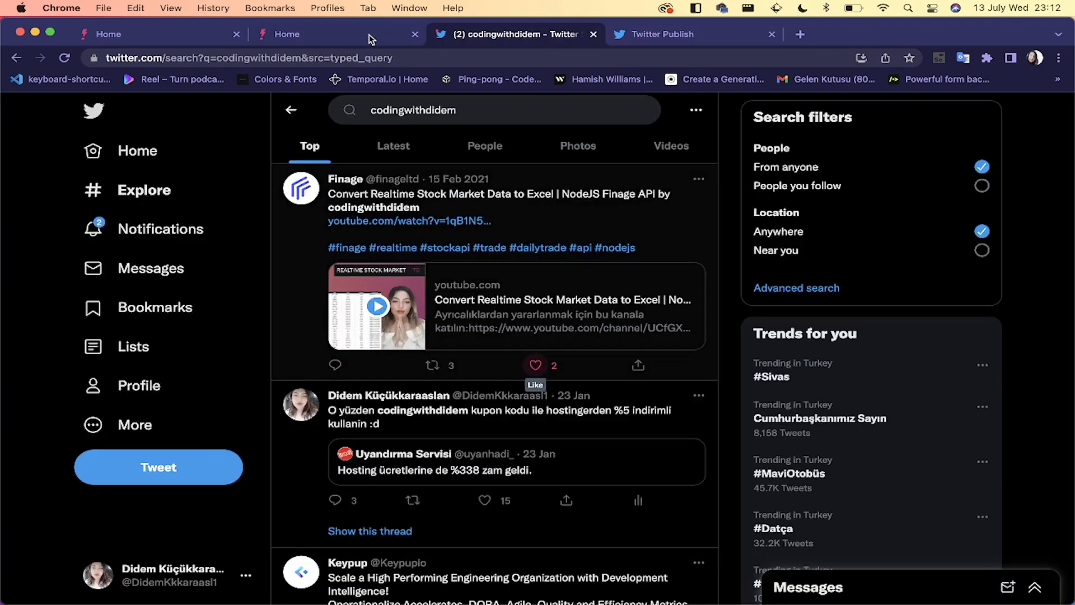
pyautogui.click(336, 34)
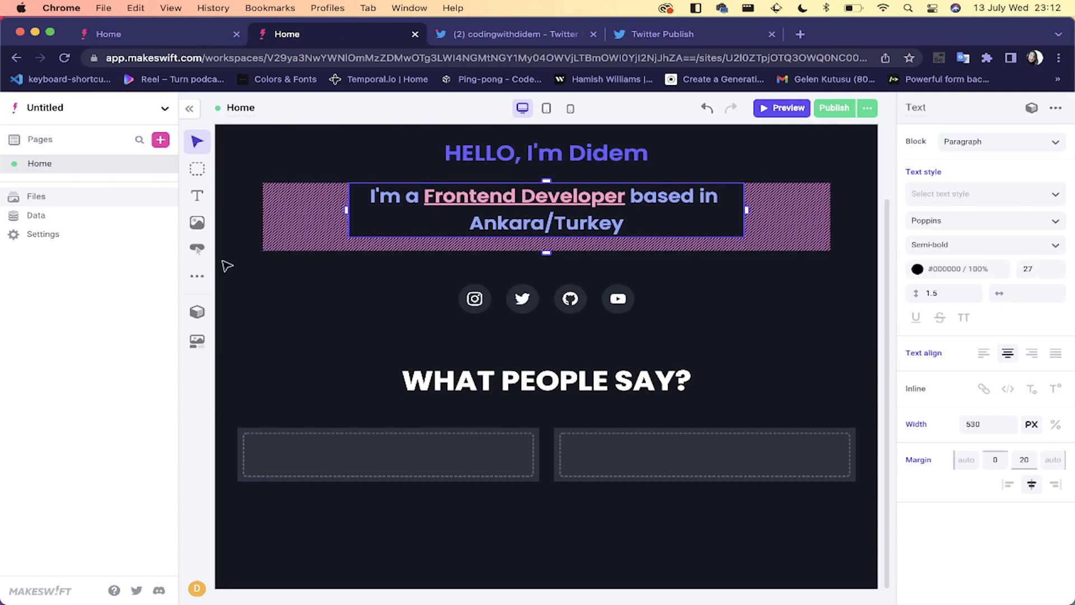
pyautogui.click(199, 278)
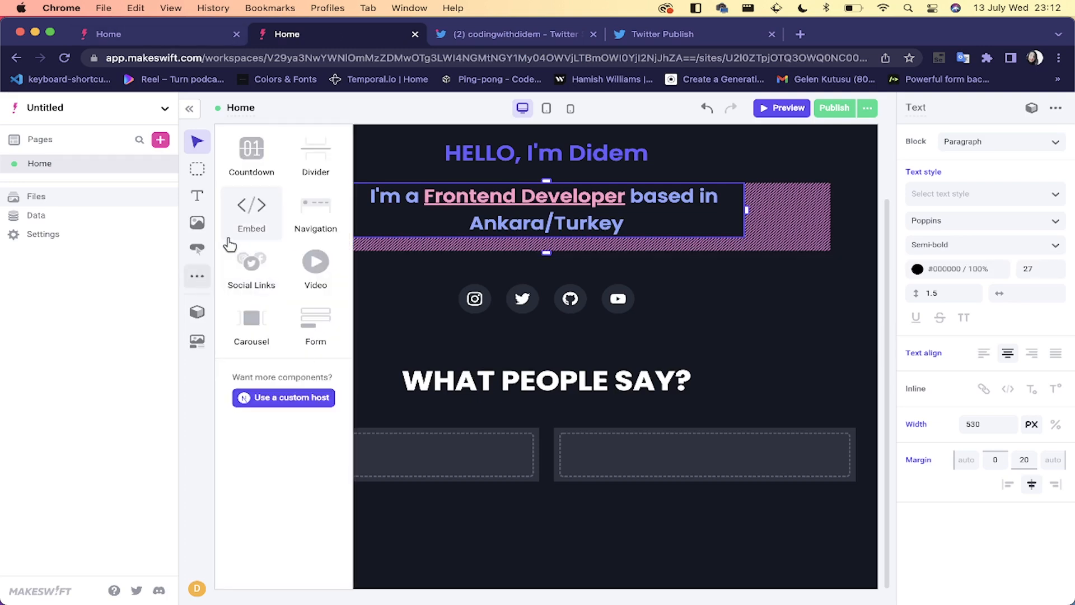
pyautogui.moveTo(244, 218); pyautogui.dragTo(353, 451)
pyautogui.click(997, 197)
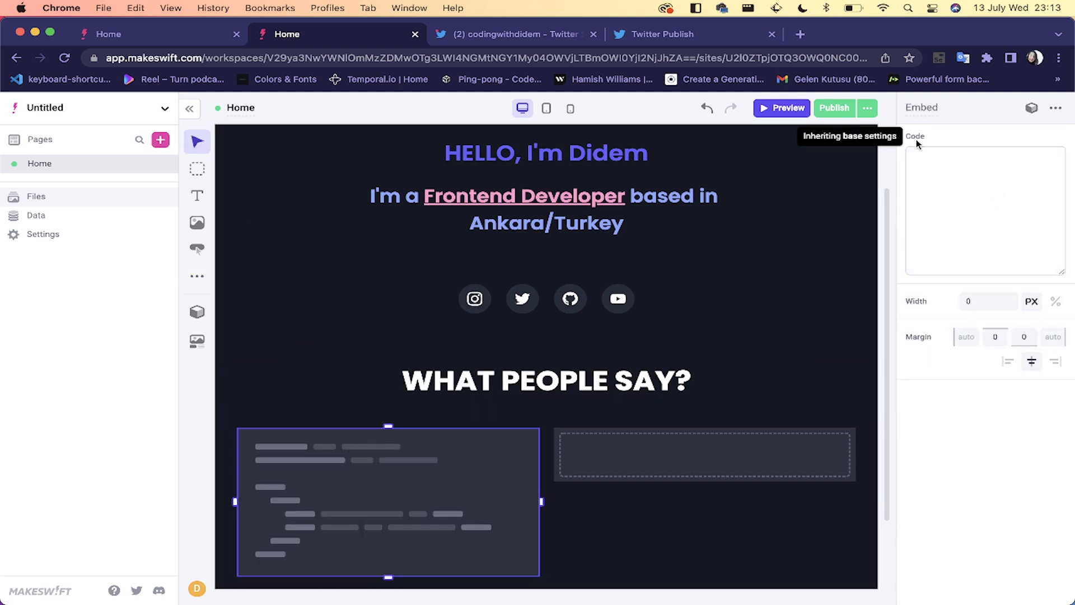
pyautogui.press('super+v')
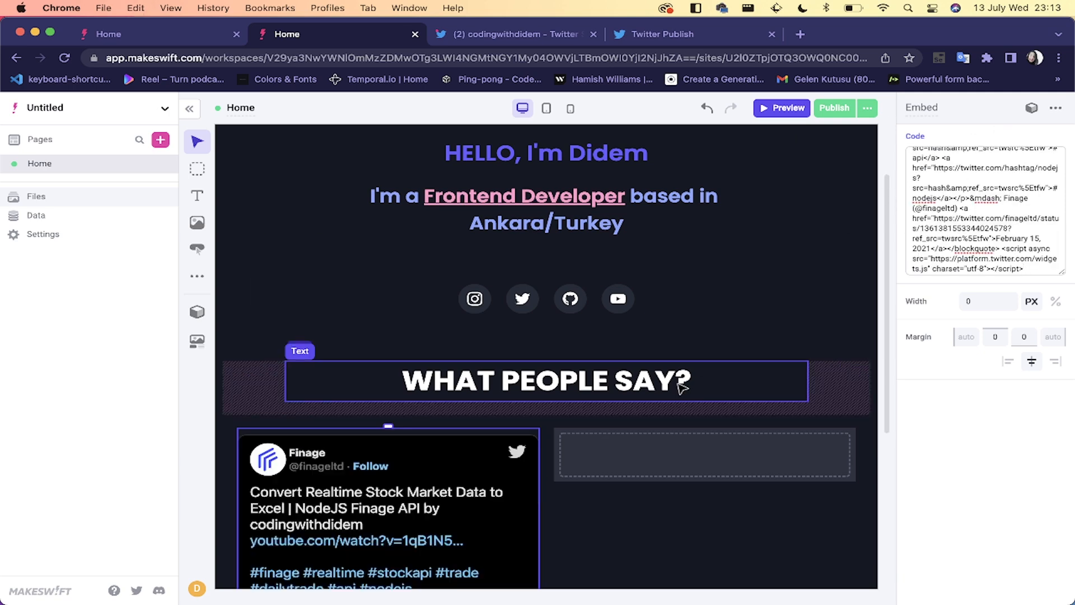
pyautogui.scroll(-5, 681, 384)
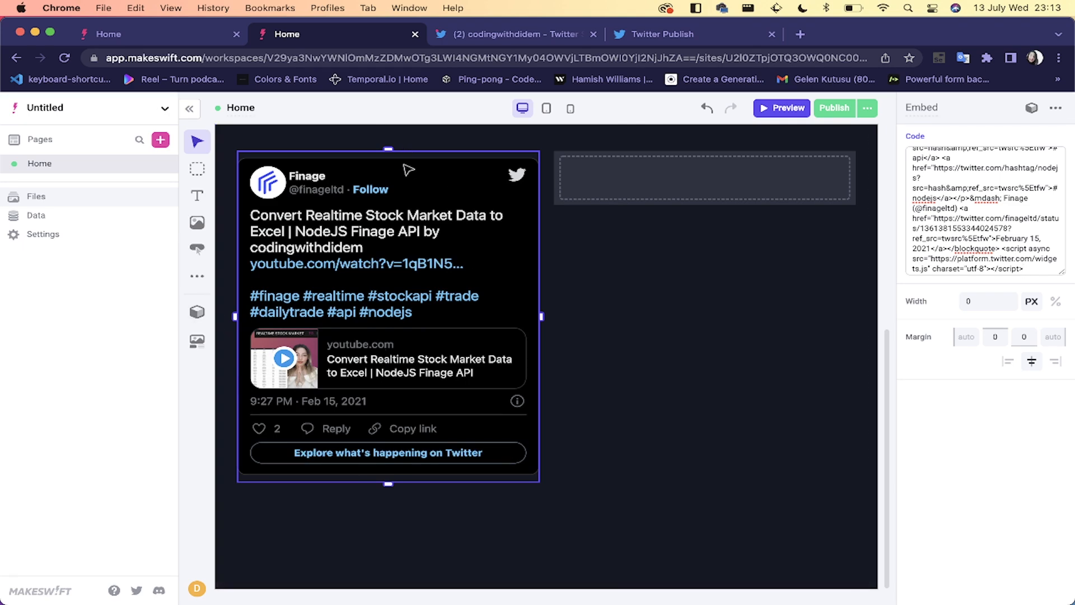
pyautogui.click(562, 256)
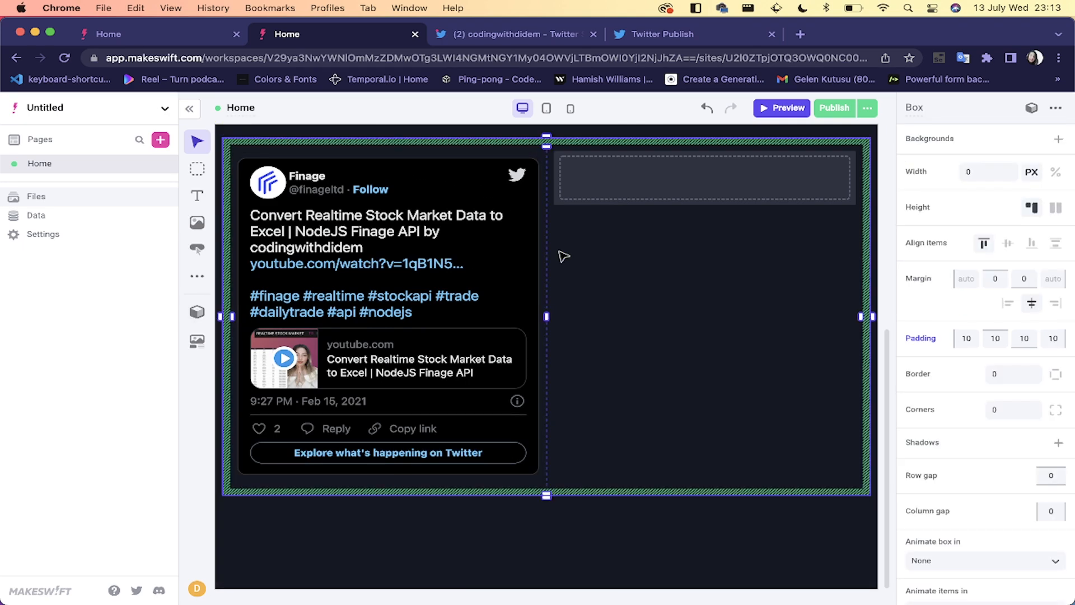
# Step: Return to the Twitter search results, find the 24 Jan tweet mentioning "helak simulator" and open its embed page
pyautogui.click(661, 40)
pyautogui.click(513, 33)
pyautogui.scroll(-3, 530, 335)
pyautogui.scroll(-15, 529, 335)
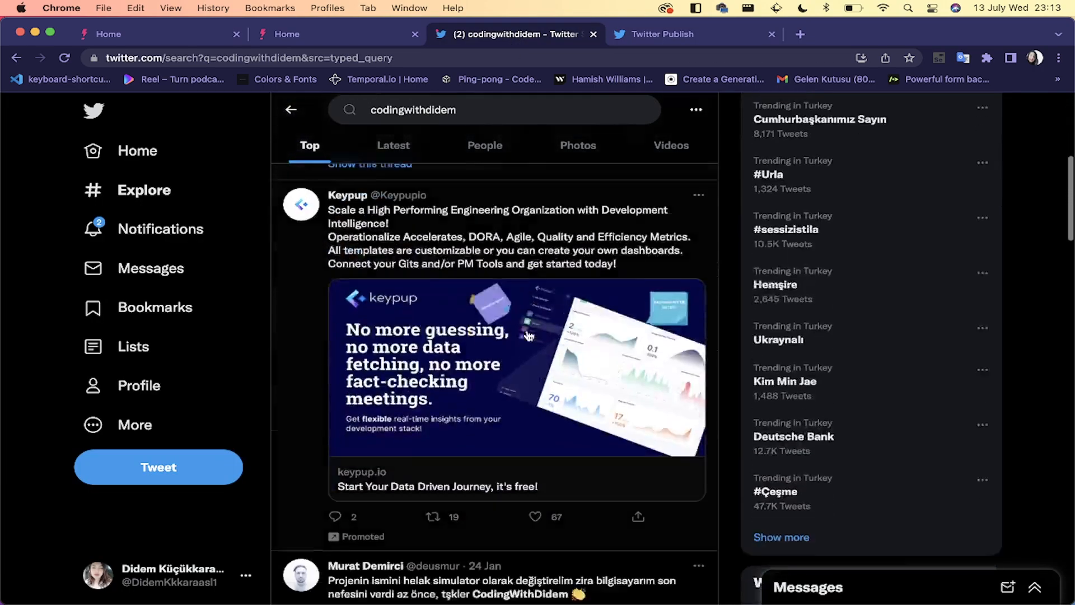
pyautogui.scroll(4, 529, 335)
pyautogui.scroll(1, 529, 335)
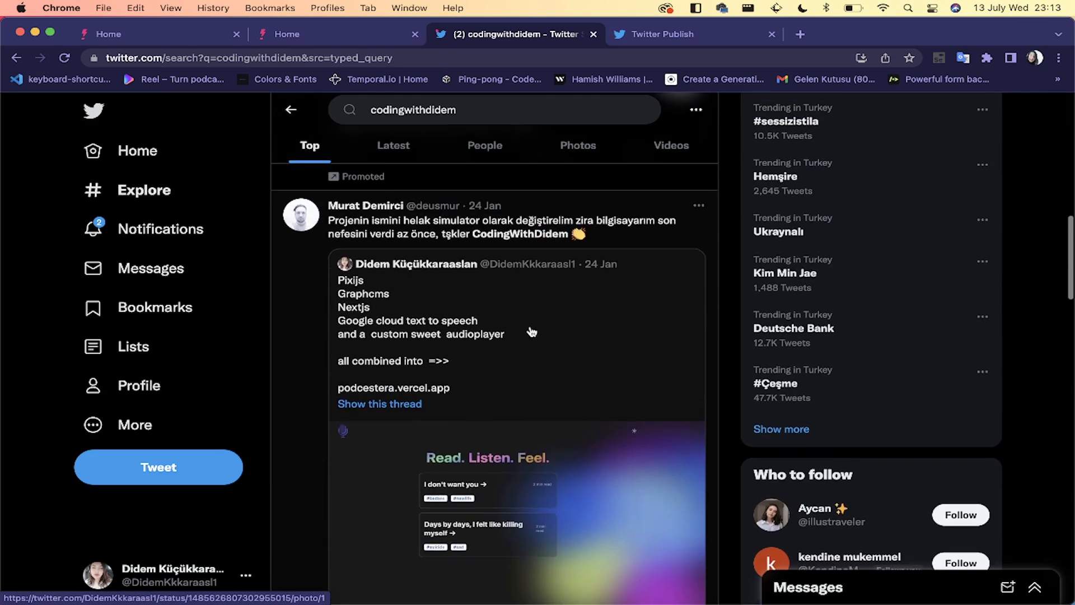
pyautogui.click(699, 205)
pyautogui.click(581, 390)
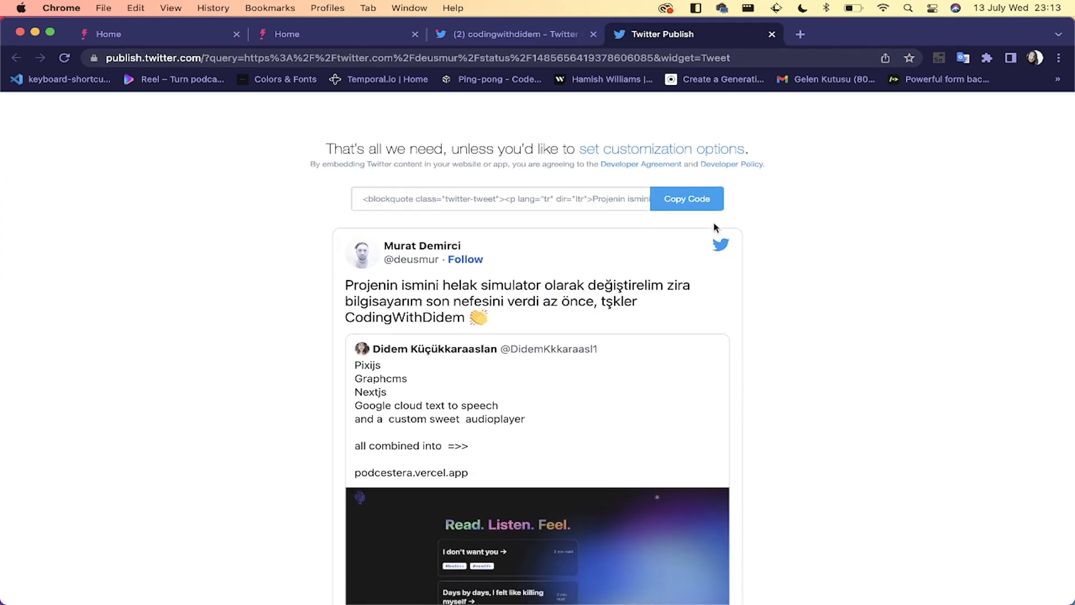
# Step: Customize the "helak simulator" tweet embed as Dark with the conversation hidden and Twitter tailoring opted out, and copy its code
pyautogui.click(704, 150)
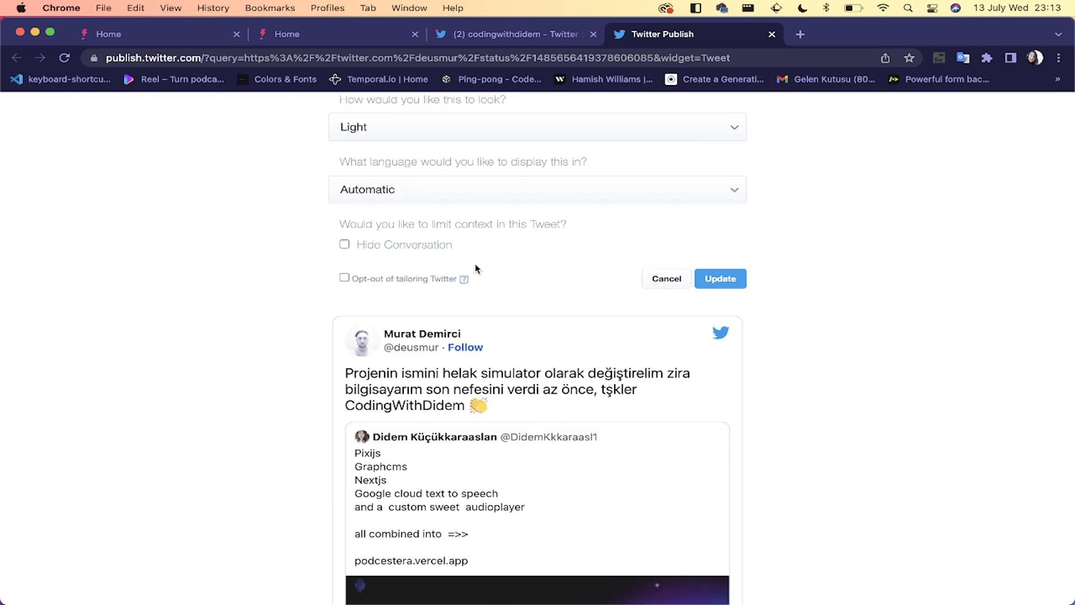
pyautogui.click(419, 246)
pyautogui.click(398, 278)
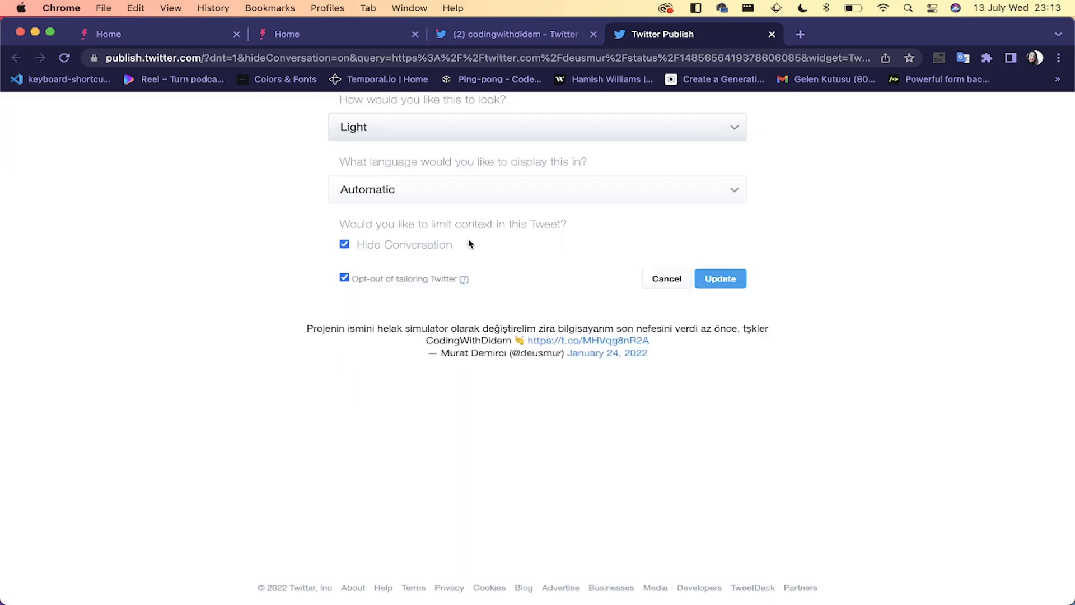
pyautogui.click(464, 216)
pyautogui.click(444, 233)
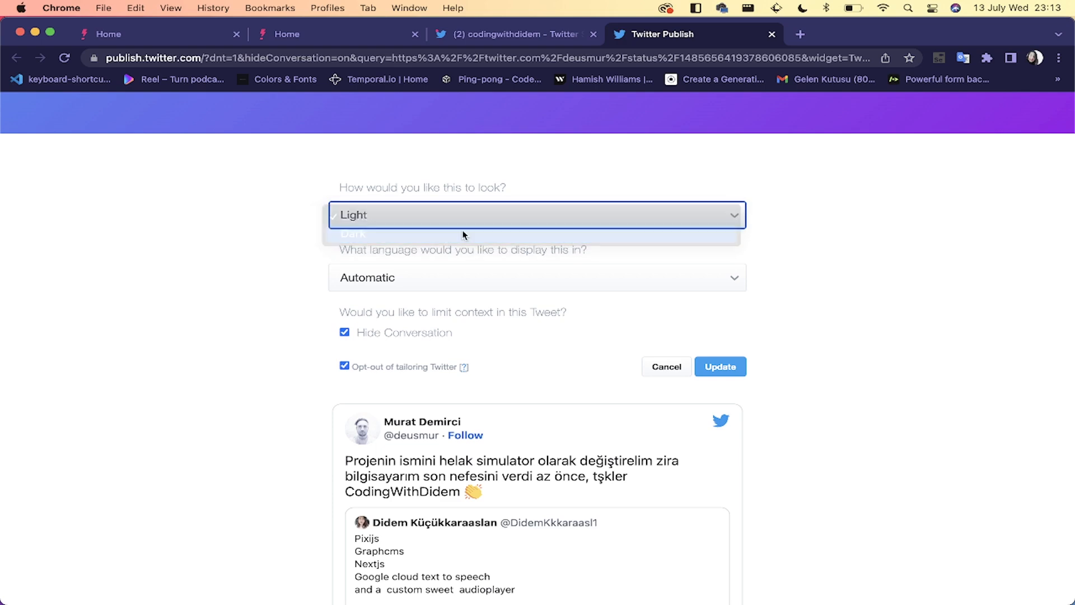
pyautogui.click(721, 366)
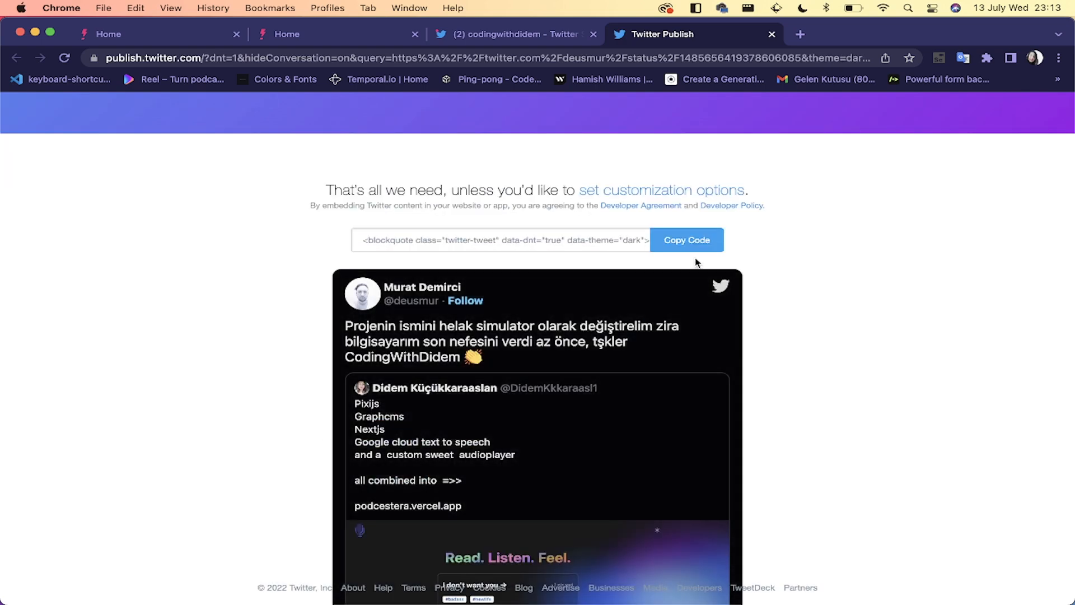
pyautogui.click(687, 240)
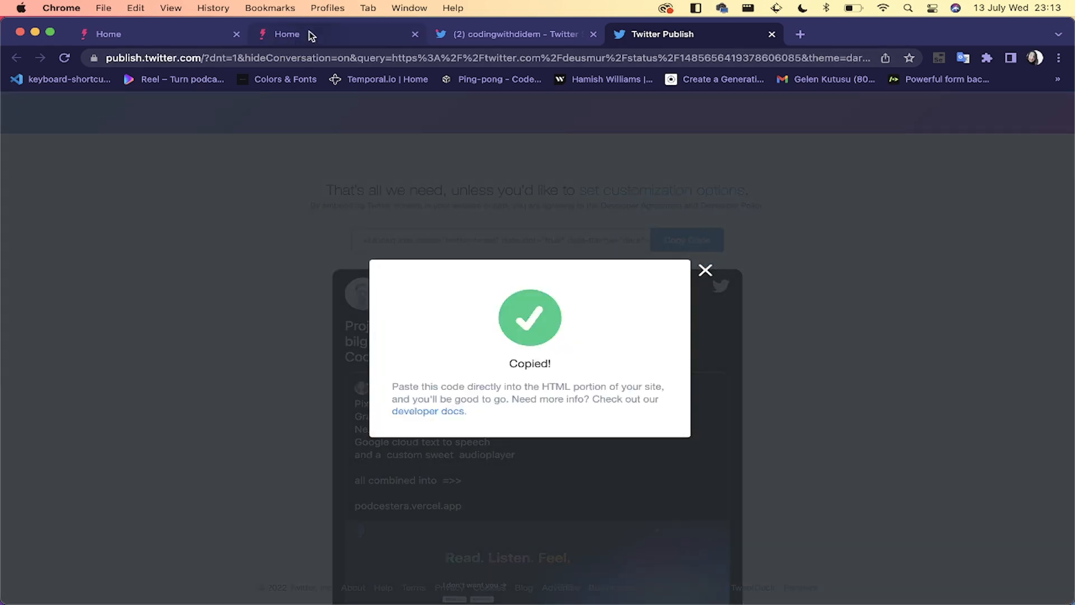
# Step: Back in Makeswift, add an Embed component to the empty right column and paste the copied "helak simulator" tweet code into it
pyautogui.click(178, 36)
pyautogui.click(291, 39)
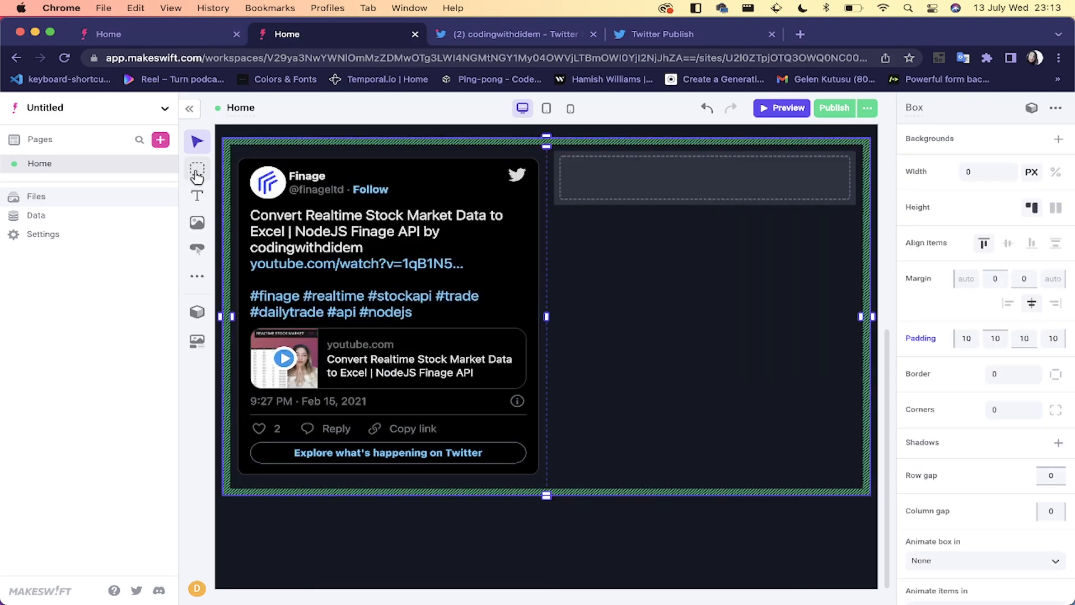
pyautogui.click(197, 277)
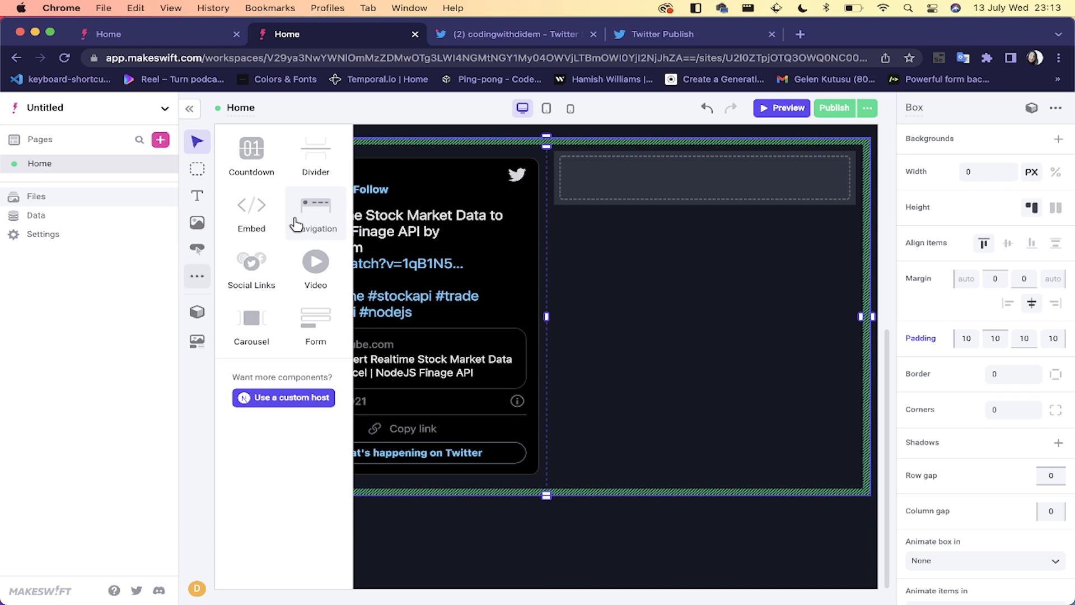
pyautogui.moveTo(250, 209); pyautogui.dragTo(630, 379)
pyautogui.click(980, 153)
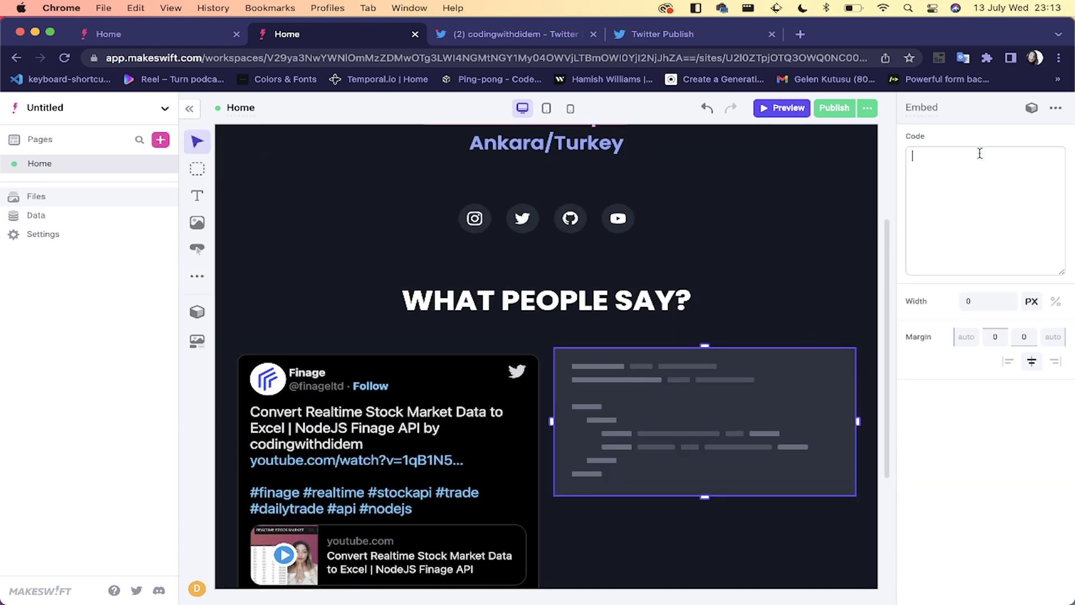
pyautogui.press('super+v')
pyautogui.scroll(-7, 773, 267)
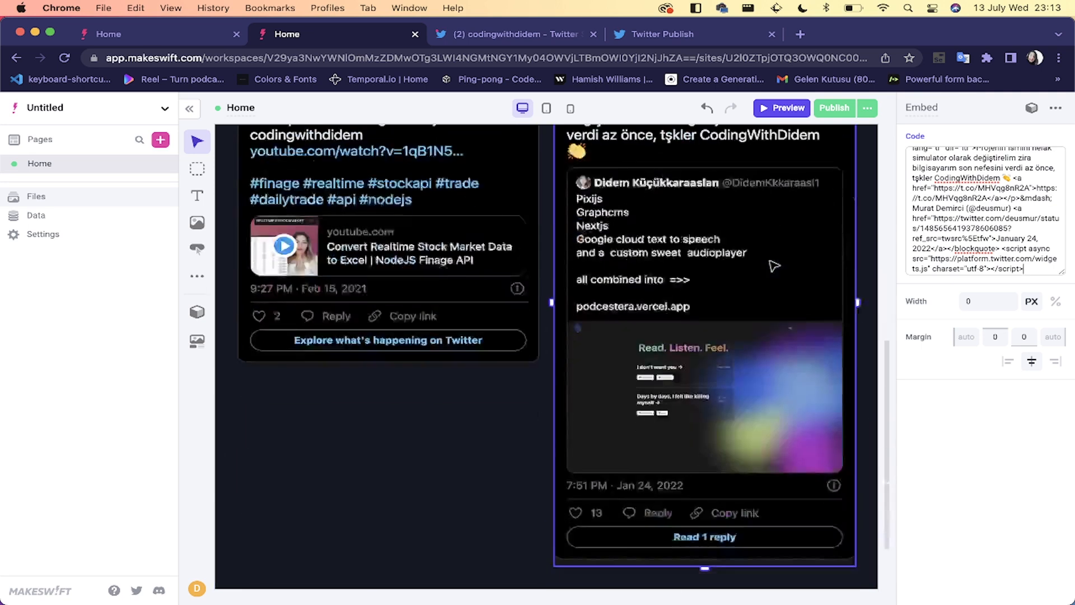
pyautogui.click(480, 429)
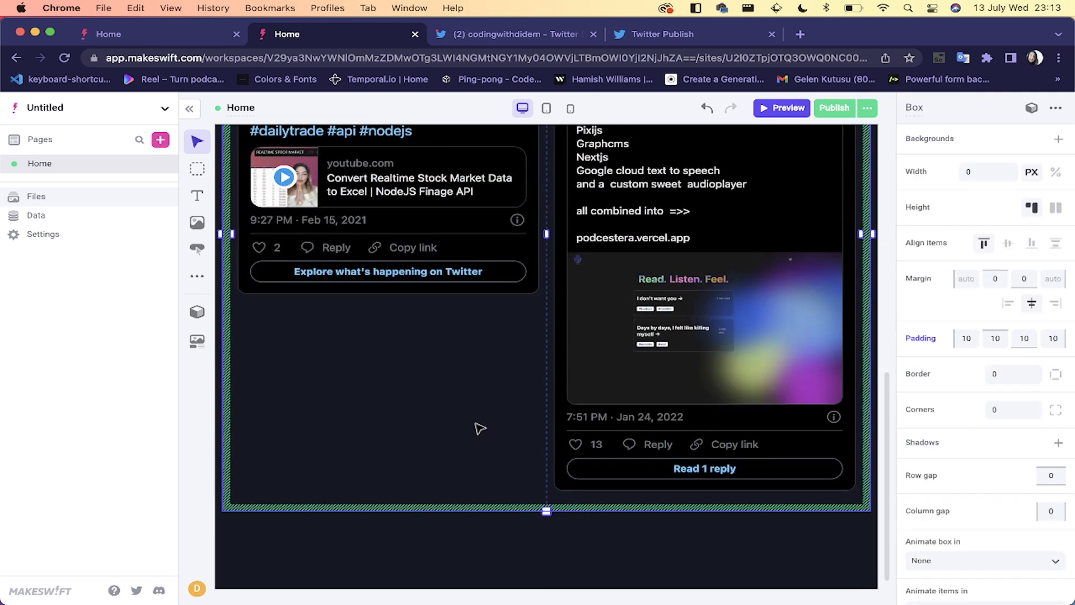
# Step: Return to the Twitter search results, find the 3 Feb tweet starting "15. codingwithdidem" and open its embed page
pyautogui.click(532, 38)
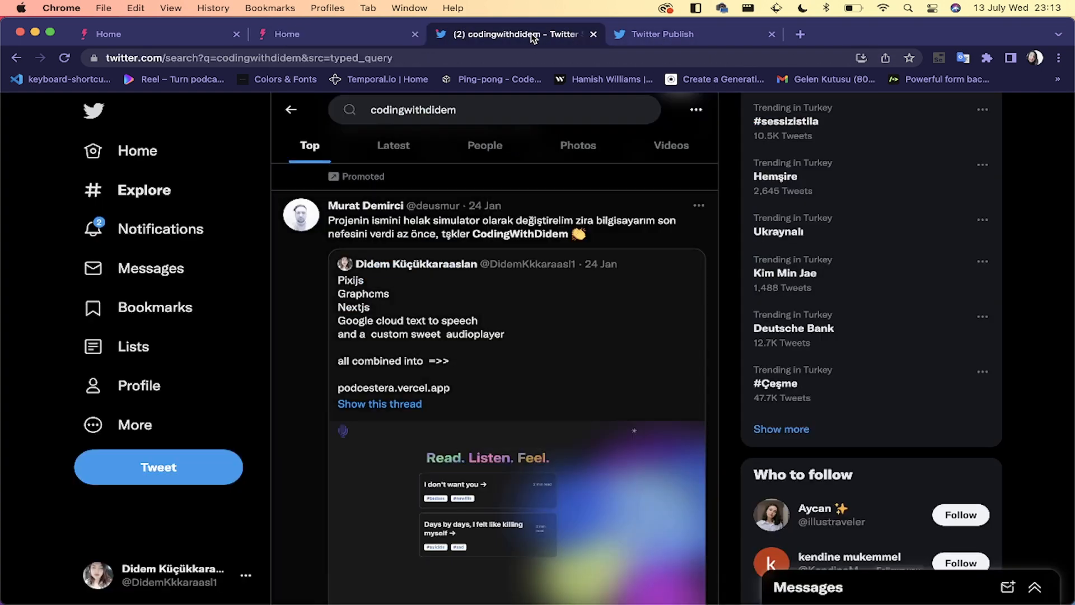
pyautogui.scroll(-5, 429, 387)
pyautogui.scroll(-10, 429, 387)
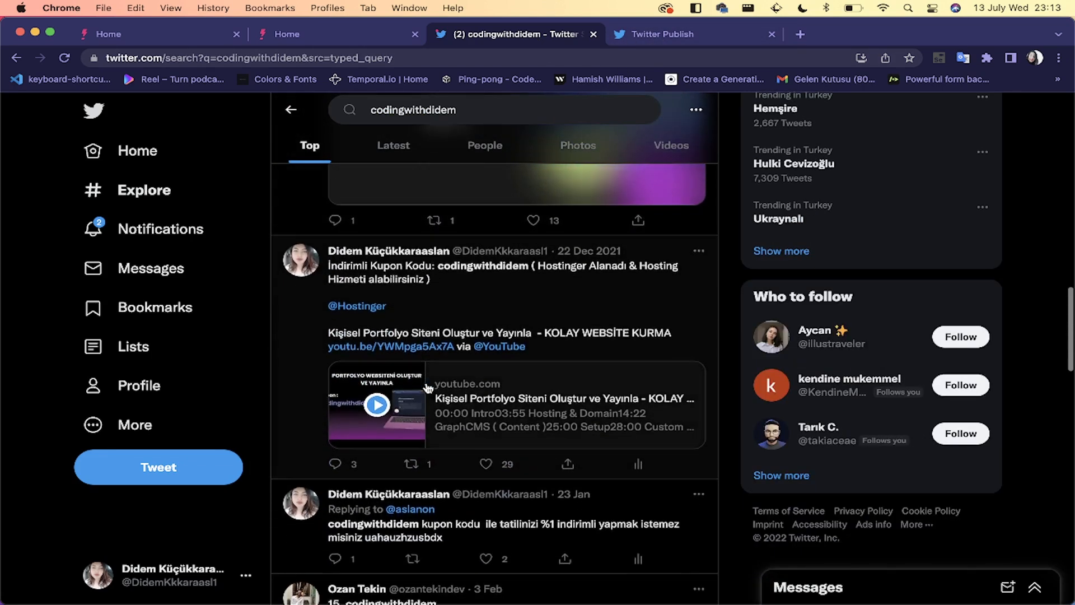
pyautogui.scroll(1, 508, 285)
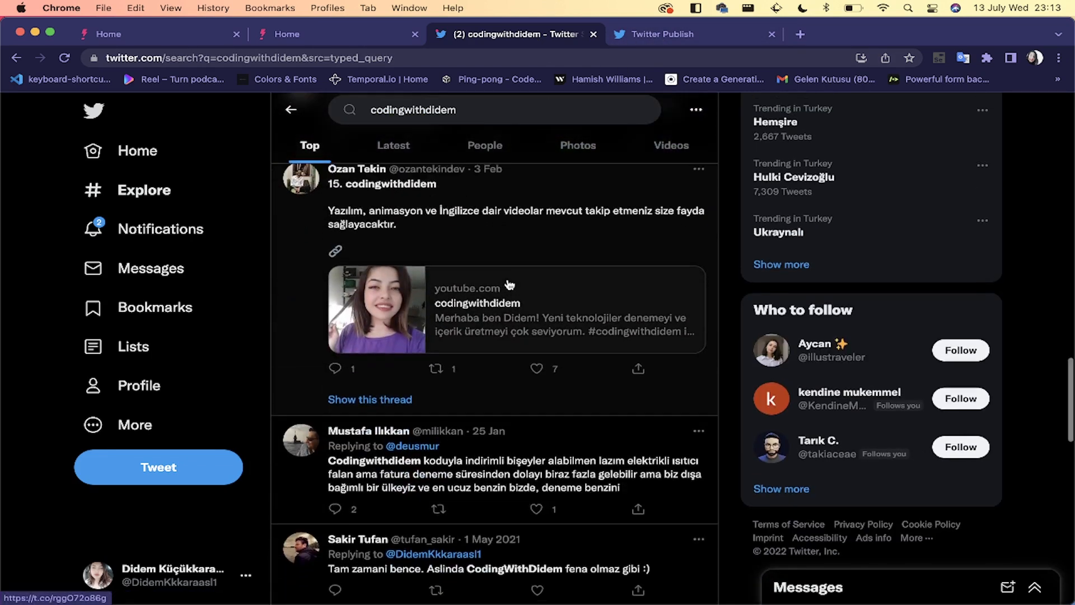
pyautogui.click(698, 187)
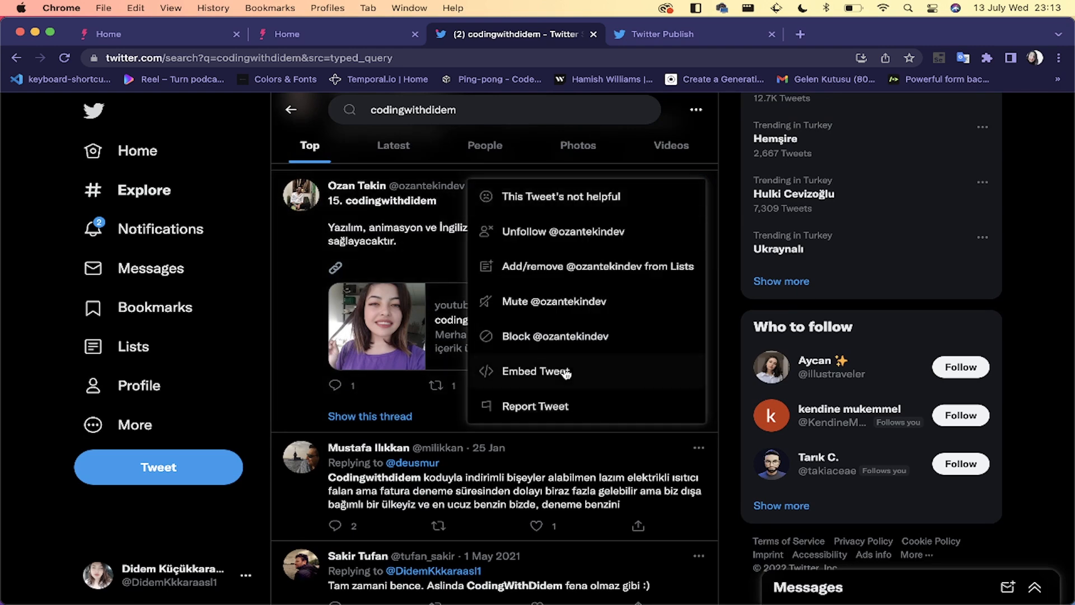
pyautogui.click(551, 373)
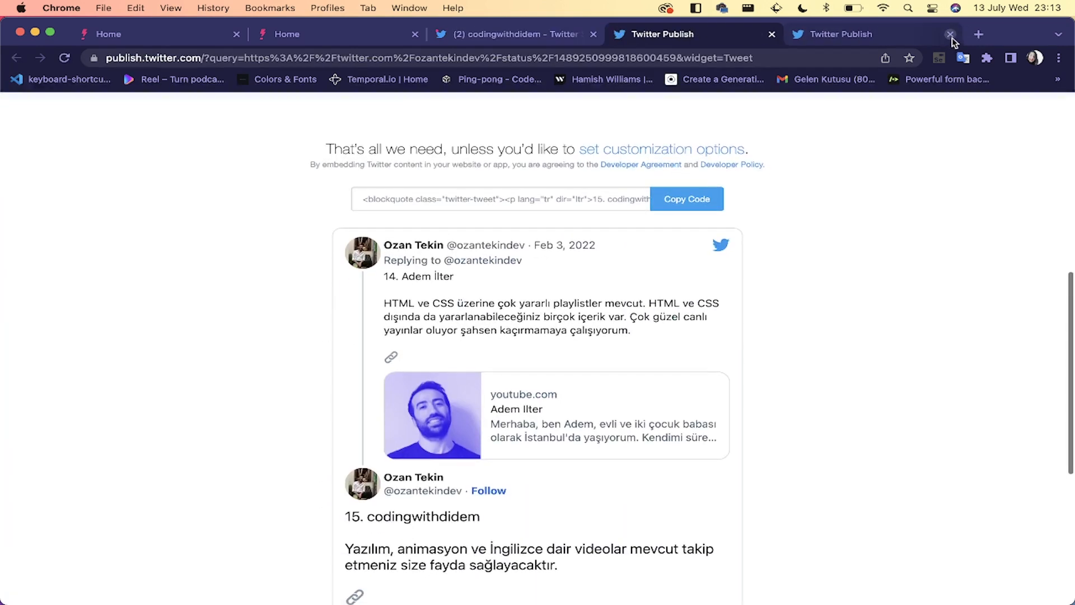
# Step: Customize the "15. codingwithdidem" tweet embed with the conversation hidden, the Dark look and Twitter tailoring opted out, and copy its code
pyautogui.click(731, 149)
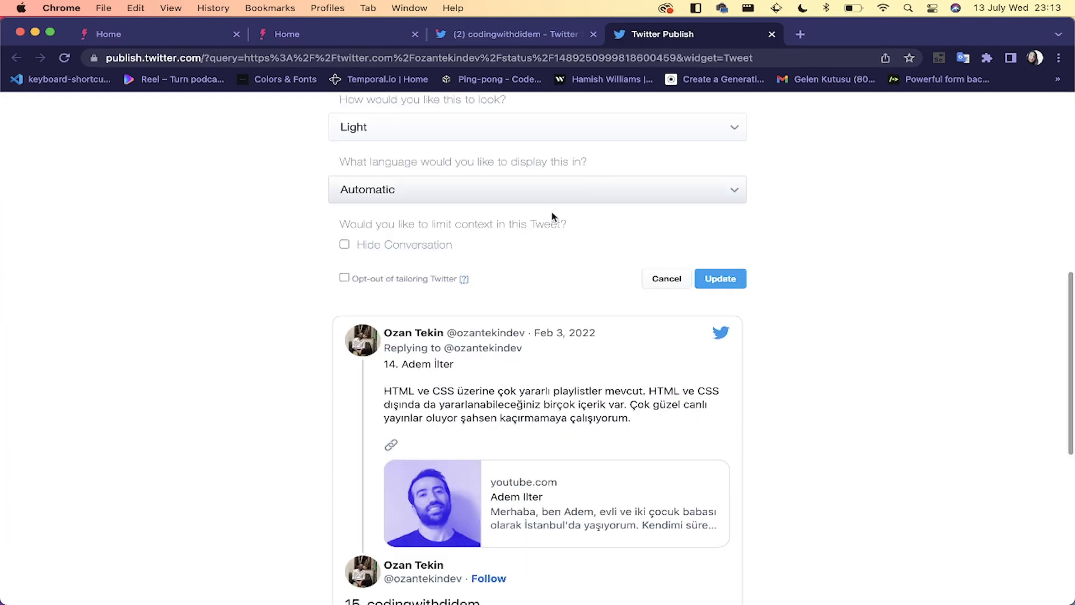
pyautogui.click(410, 246)
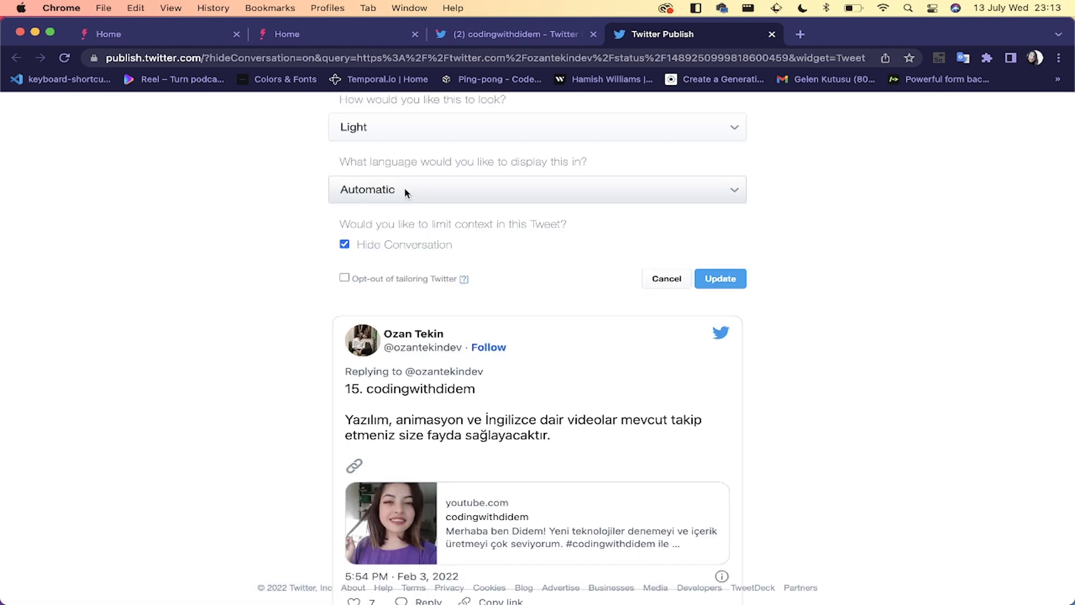
pyautogui.scroll(4, 407, 193)
pyautogui.click(384, 241)
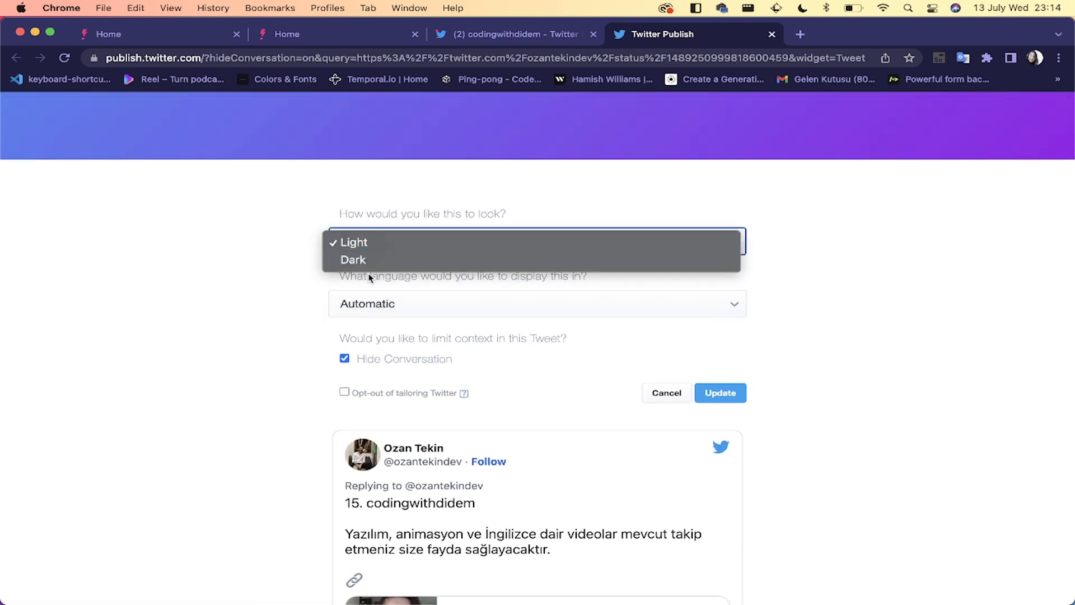
pyautogui.click(336, 259)
pyautogui.scroll(-2, 355, 336)
pyautogui.click(392, 327)
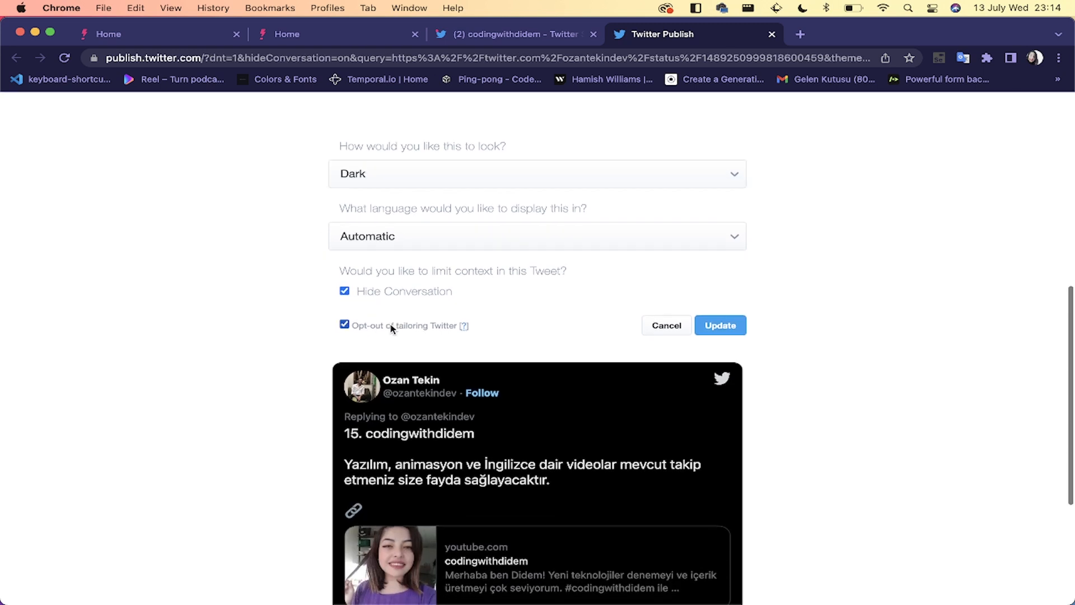
pyautogui.click(708, 330)
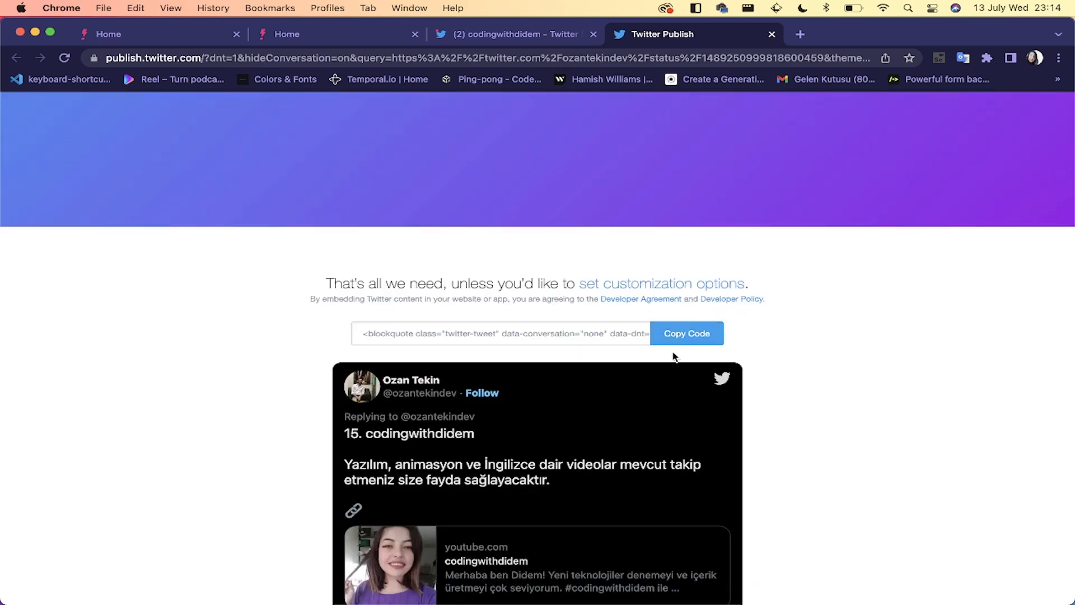
pyautogui.click(689, 335)
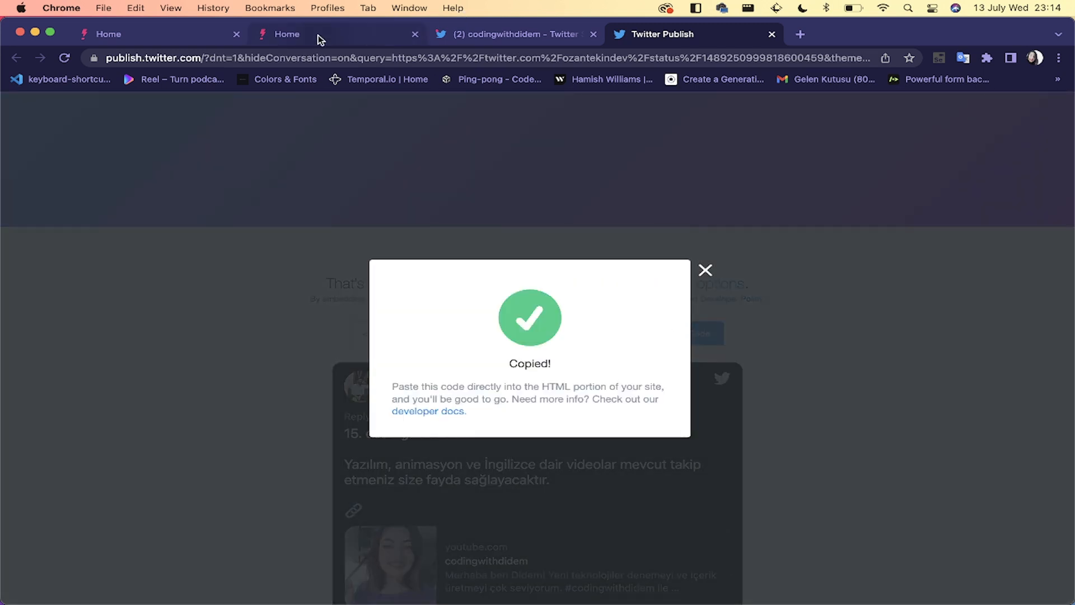
# Step: In Makeswift, add an Embed component below the Finage tweet in the left column and paste the copied tweet code into it
pyautogui.click(318, 34)
pyautogui.click(198, 278)
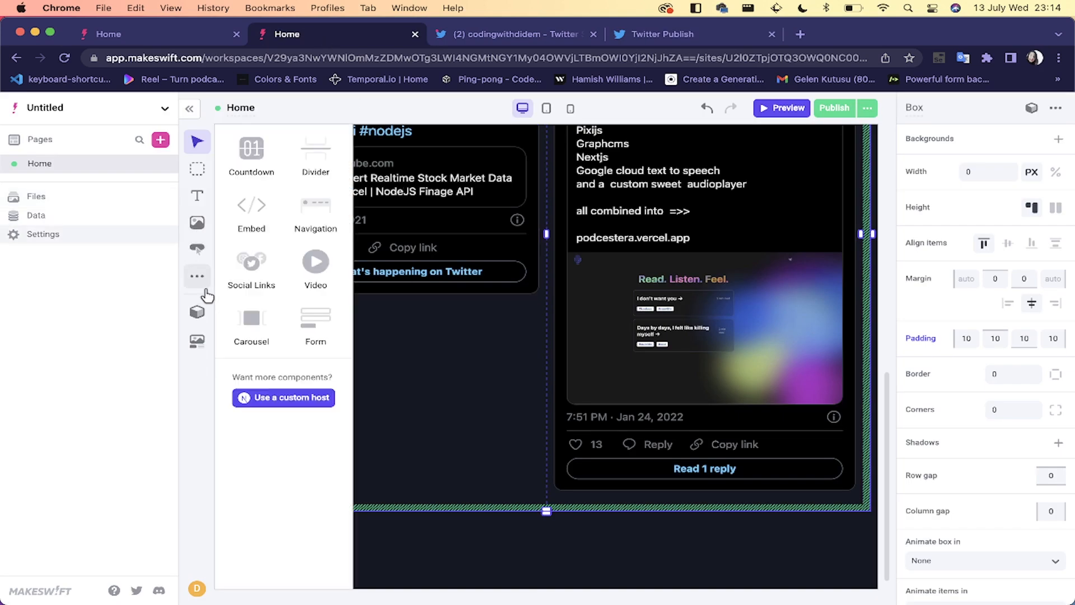
pyautogui.moveTo(258, 238); pyautogui.dragTo(363, 341)
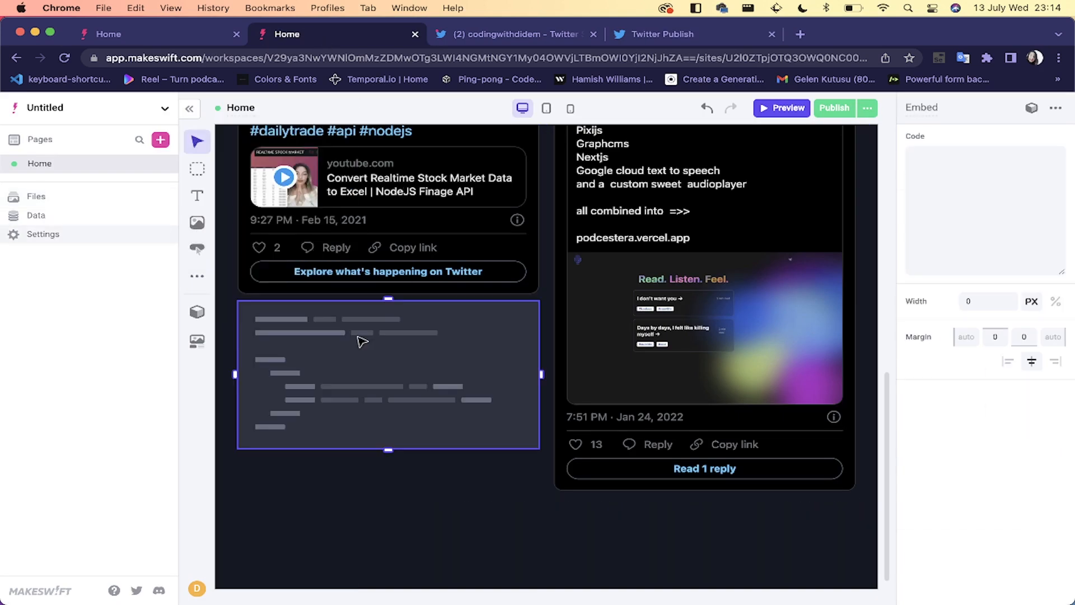
pyautogui.click(957, 207)
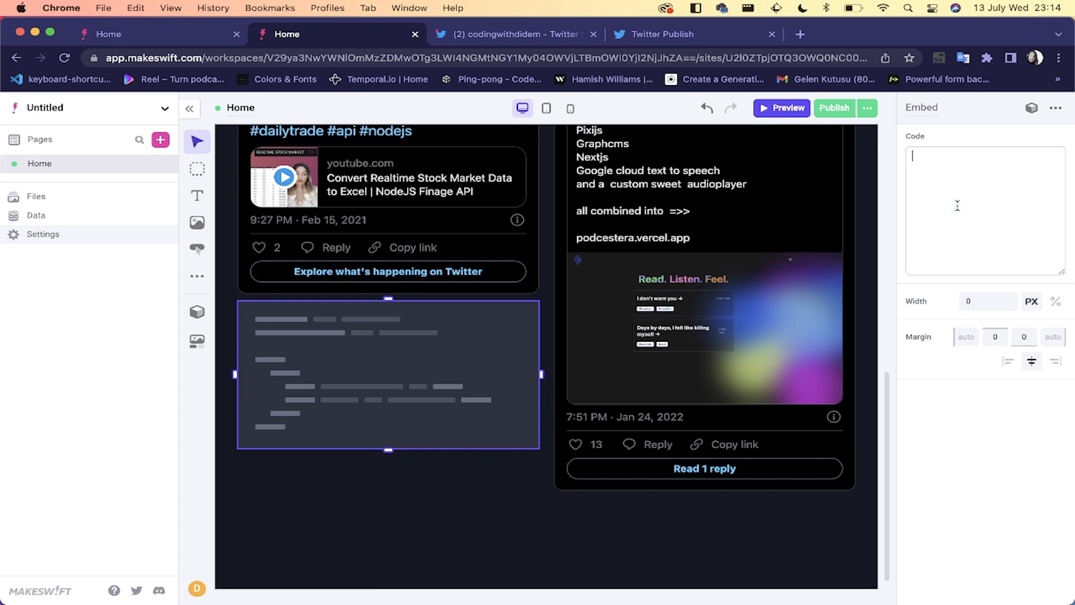
pyautogui.press('super+v')
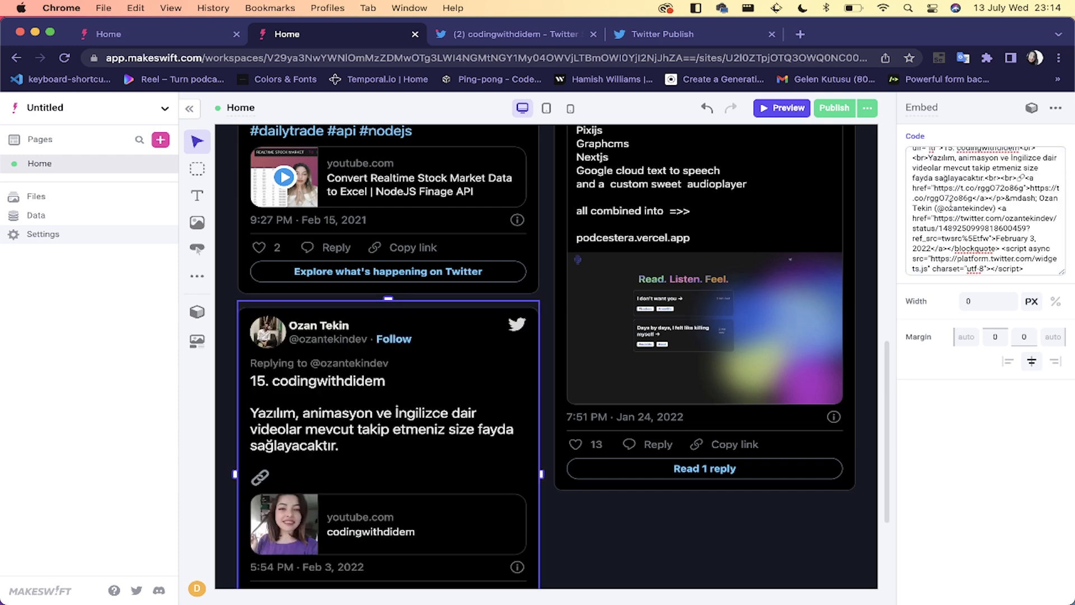
pyautogui.scroll(-3, 579, 403)
pyautogui.click(579, 403)
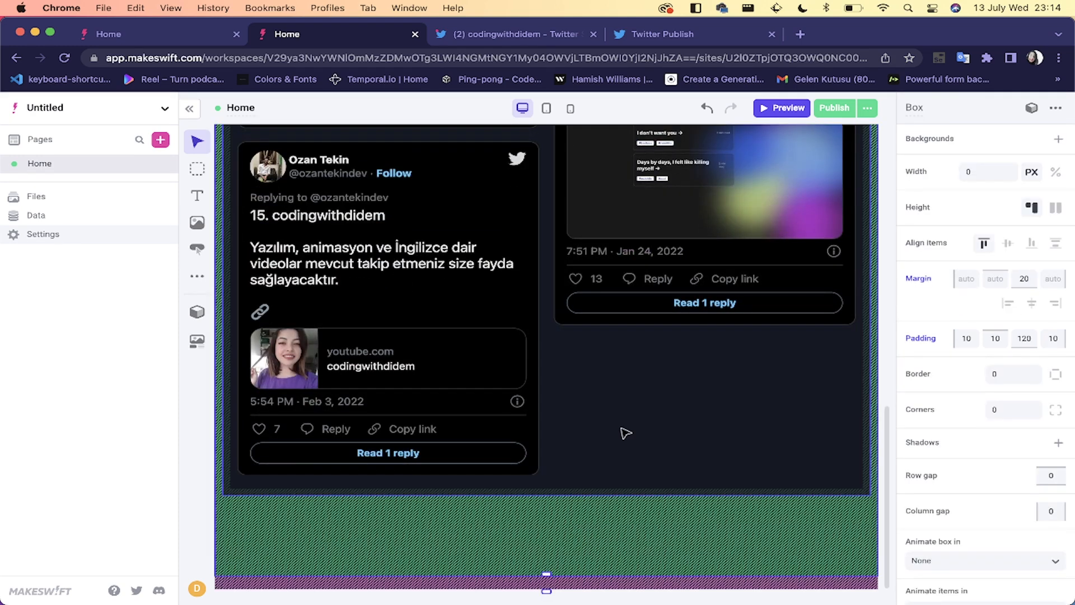
# Step: Close the used Twitter Publish page, find the 5 Jan tweet starting "codingwithdidem muazzam" in the search results and open its embed page
pyautogui.click(655, 43)
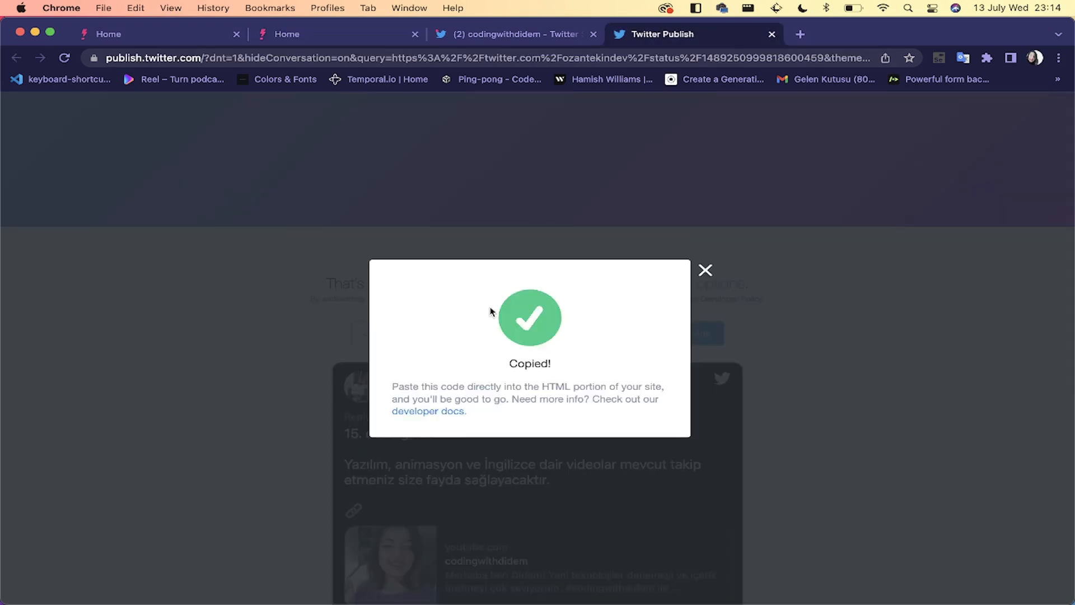
pyautogui.click(706, 271)
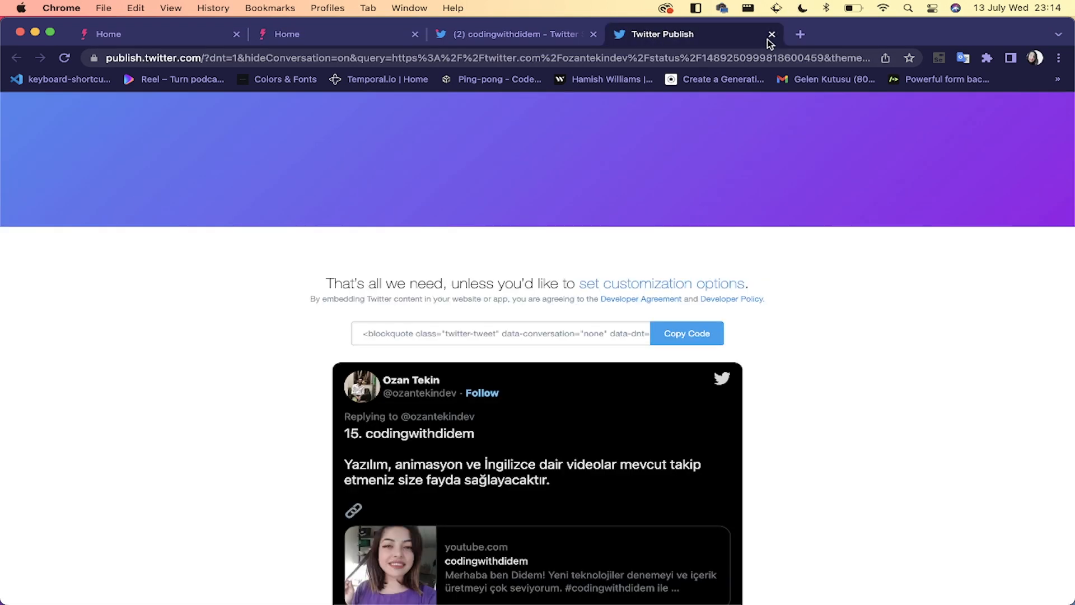
pyautogui.click(773, 34)
pyautogui.scroll(-6, 655, 321)
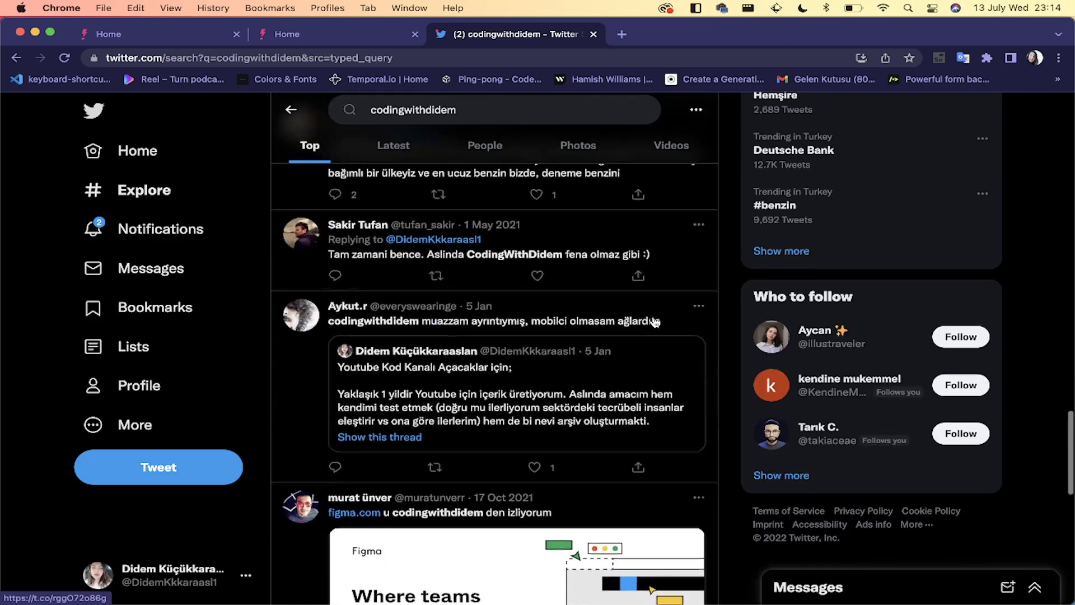
pyautogui.click(698, 304)
pyautogui.click(547, 486)
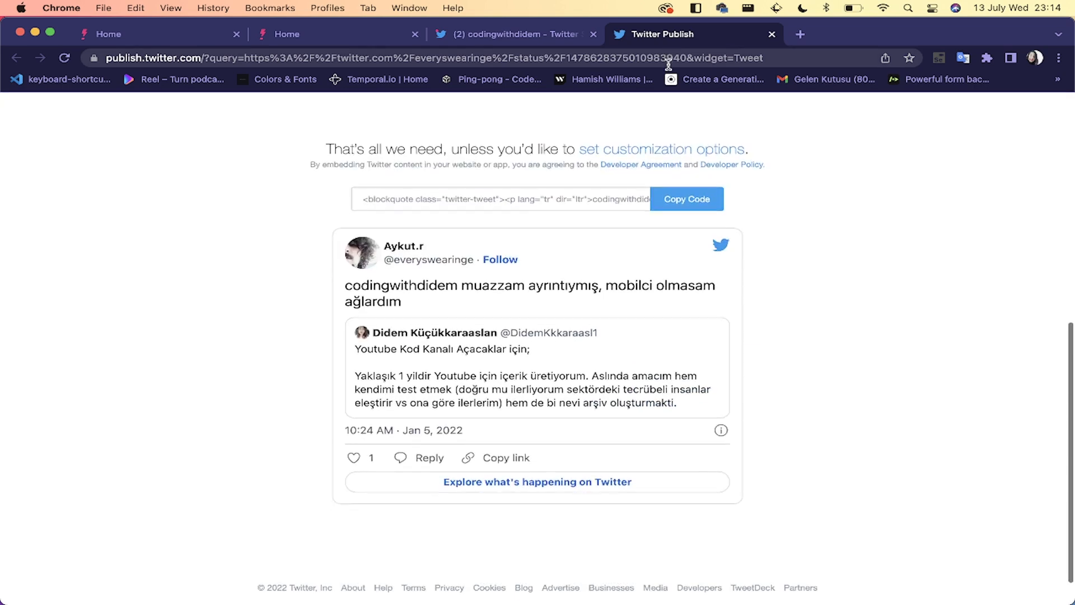
# Step: Set the 5 Jan tweet embed to Dark, hide its conversation, opt out of Twitter tailoring and copy the code
pyautogui.click(672, 149)
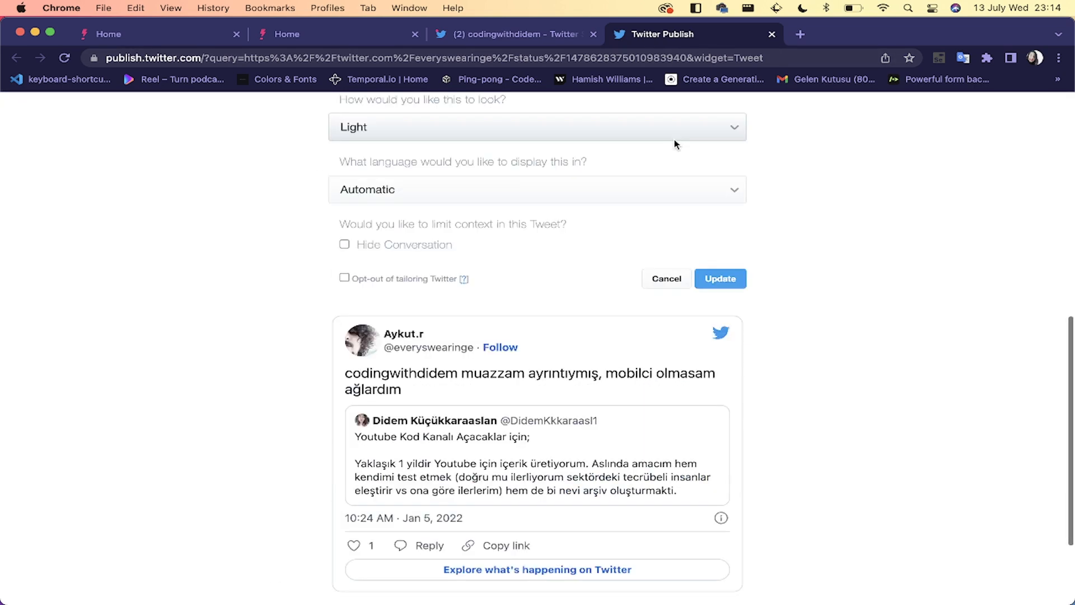
pyautogui.click(471, 128)
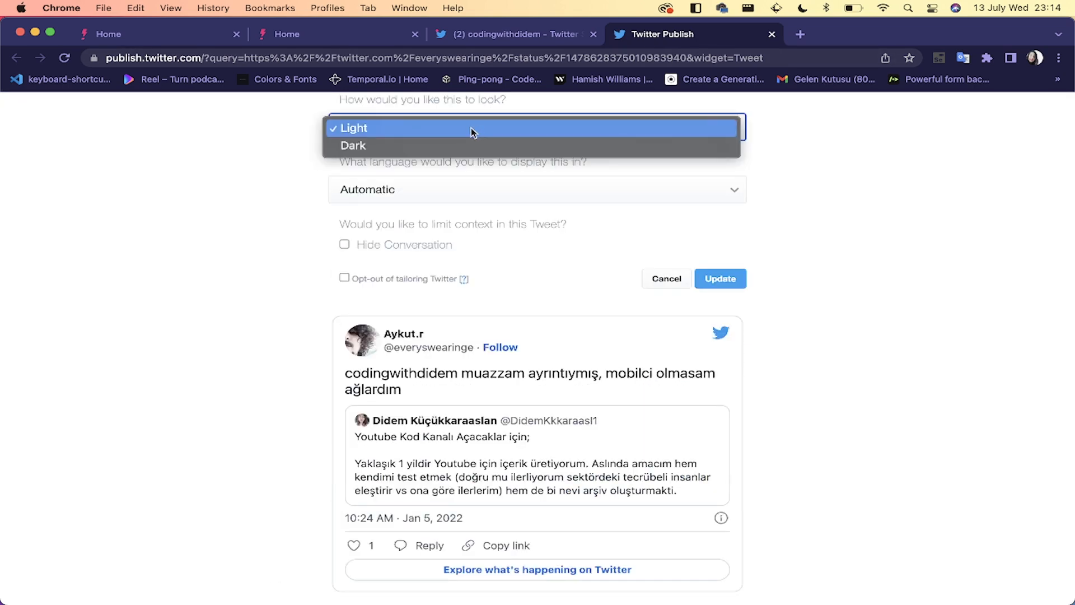
pyautogui.click(430, 146)
pyautogui.click(408, 293)
pyautogui.click(389, 323)
pyautogui.click(722, 331)
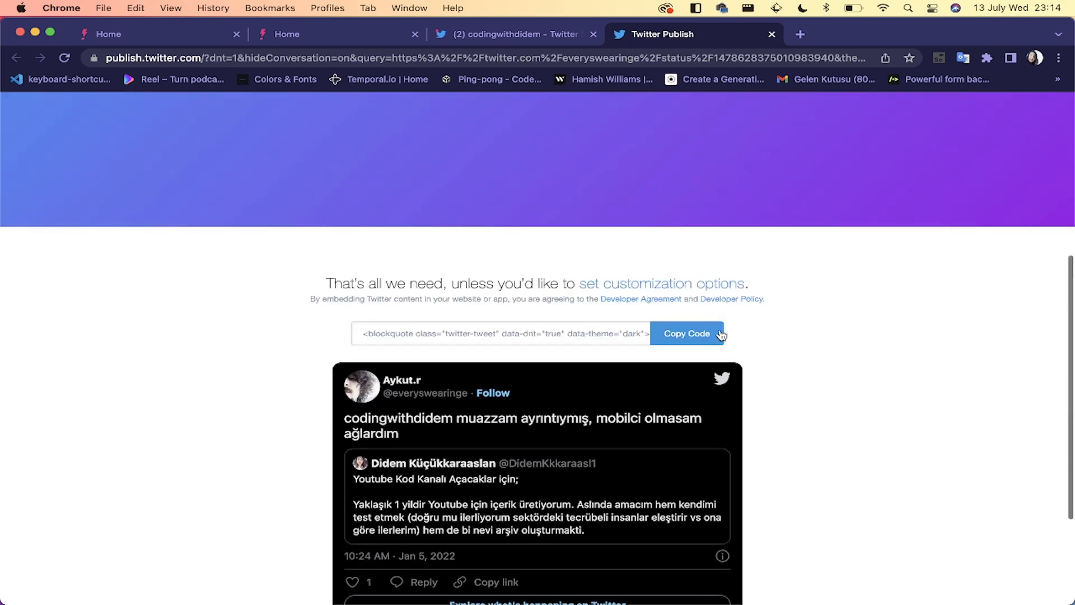
pyautogui.click(700, 339)
# Step: In the Makeswift editor, add an Embed component below the 24 Jan tweet in the second column and paste the copied tweet code into it
pyautogui.click(297, 34)
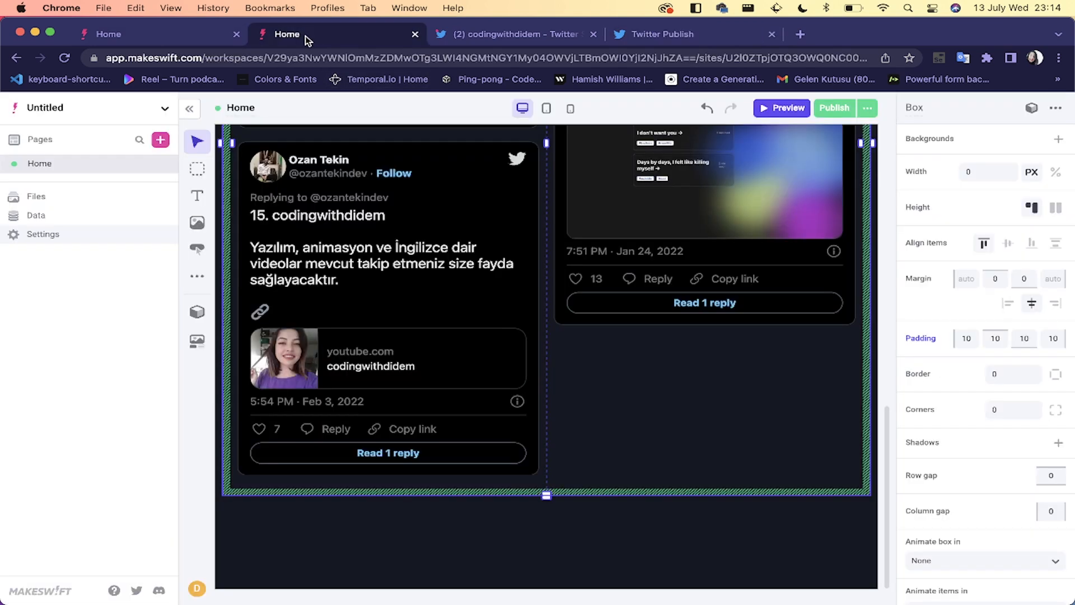
pyautogui.moveTo(196, 280)
pyautogui.moveTo(242, 227); pyautogui.dragTo(633, 399)
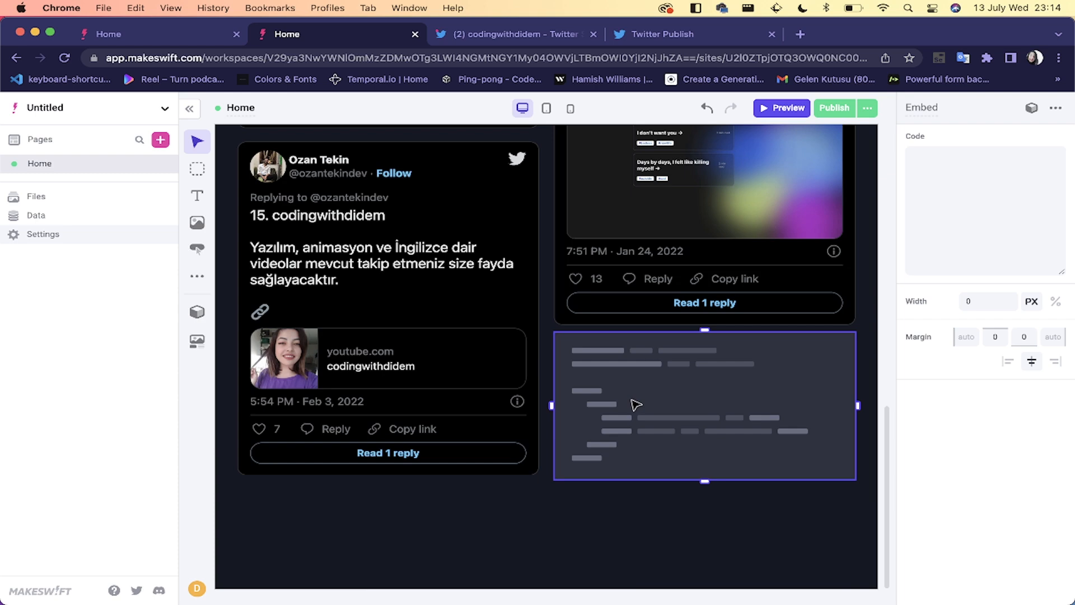
pyautogui.click(910, 212)
pyautogui.press('super+v')
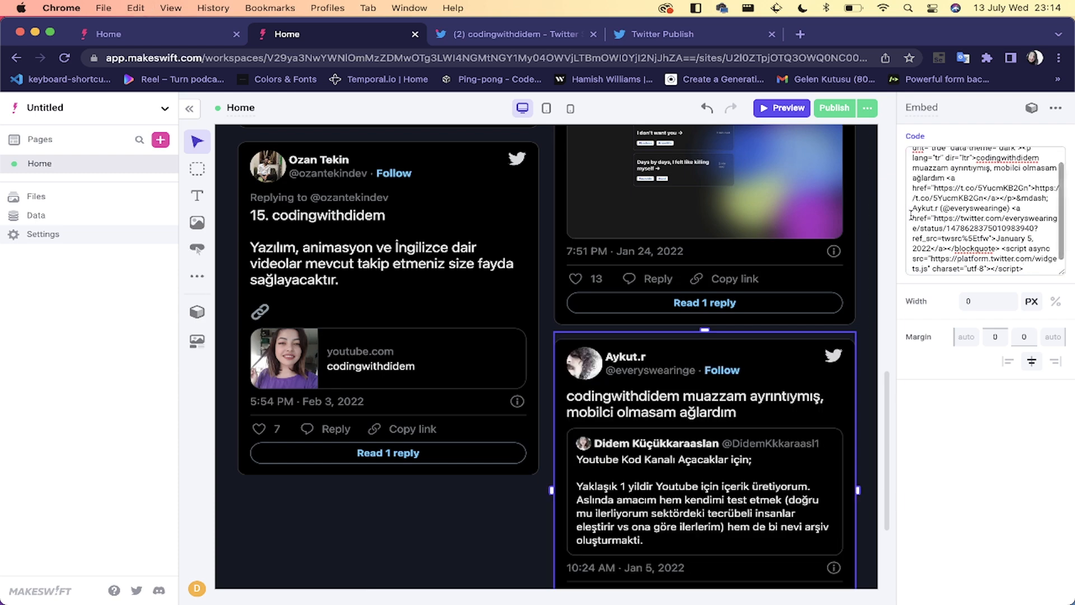
pyautogui.click(468, 504)
# Step: Open a preview of the new site and close the Twitter Publish and Twitter search pages
pyautogui.scroll(10, 468, 504)
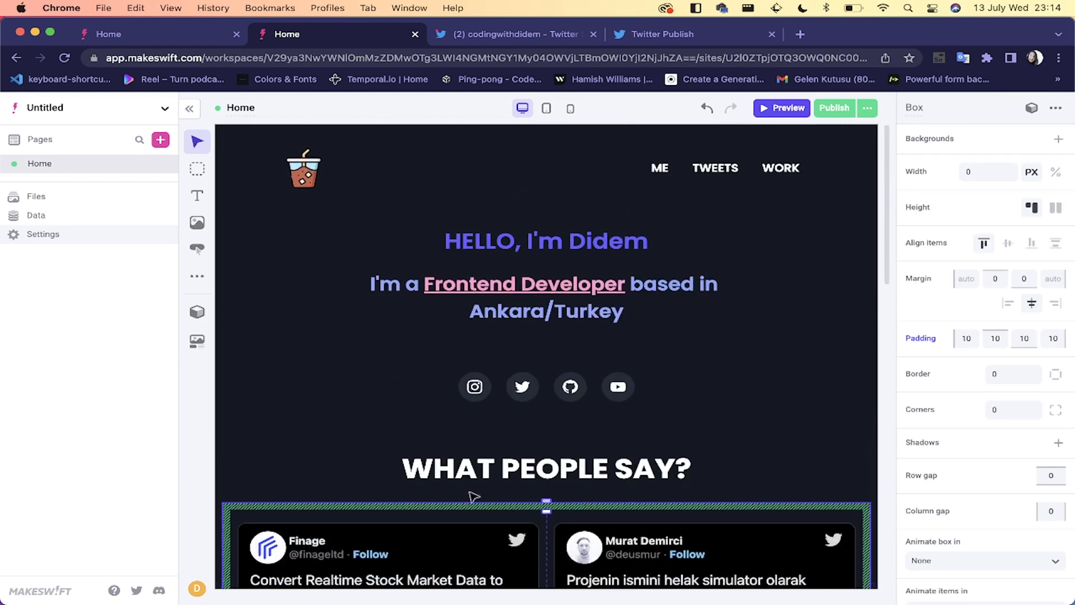
pyautogui.click(783, 108)
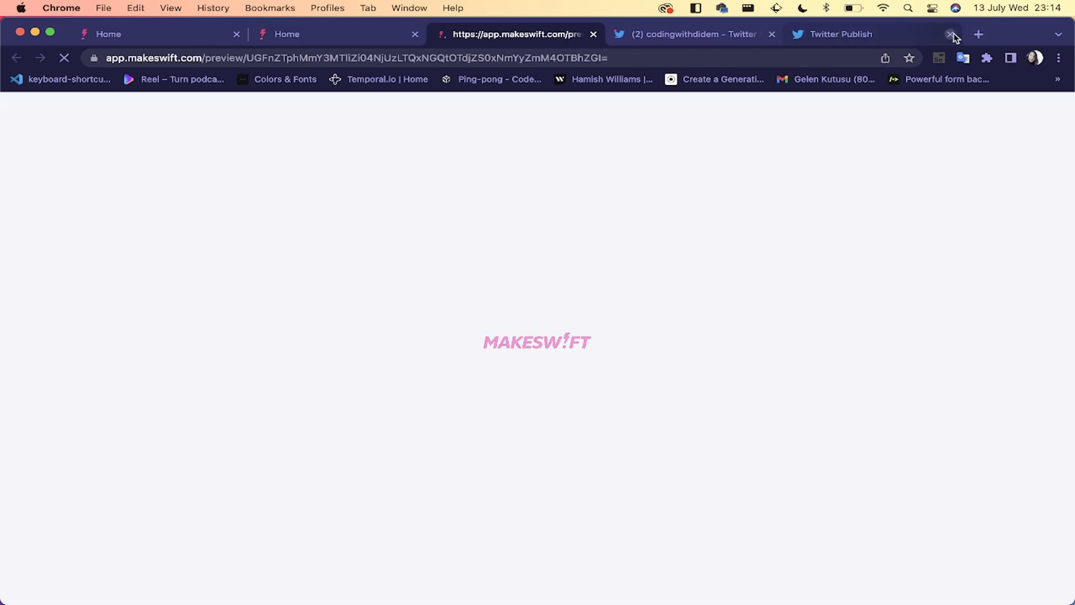
pyautogui.click(952, 34)
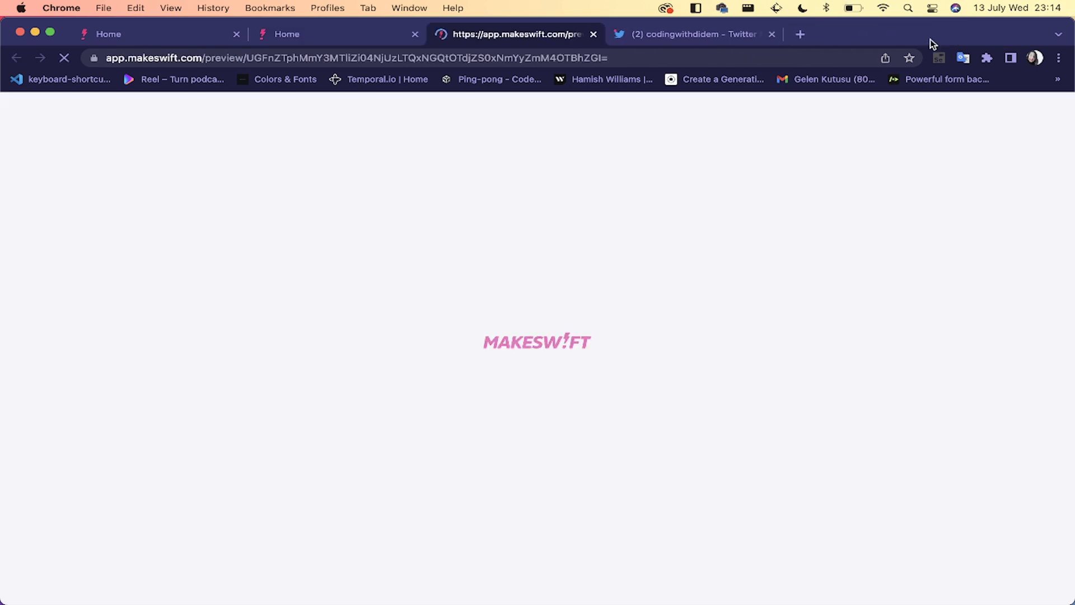
pyautogui.click(772, 34)
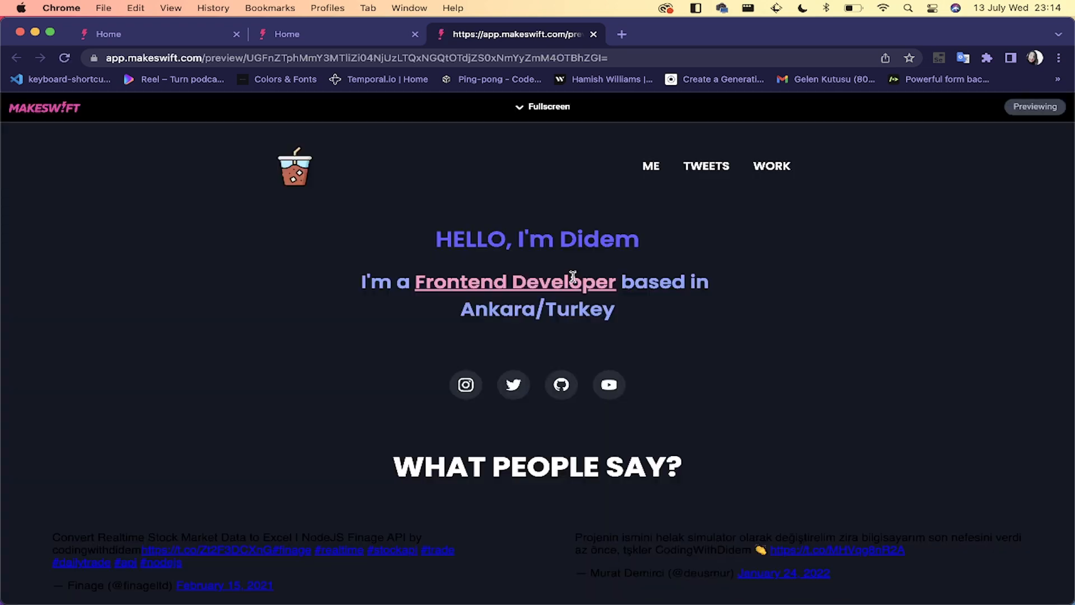
# Step: Examine in the preview how wide the four embedded tweets sit compared with the header section
pyautogui.scroll(-15, 516, 365)
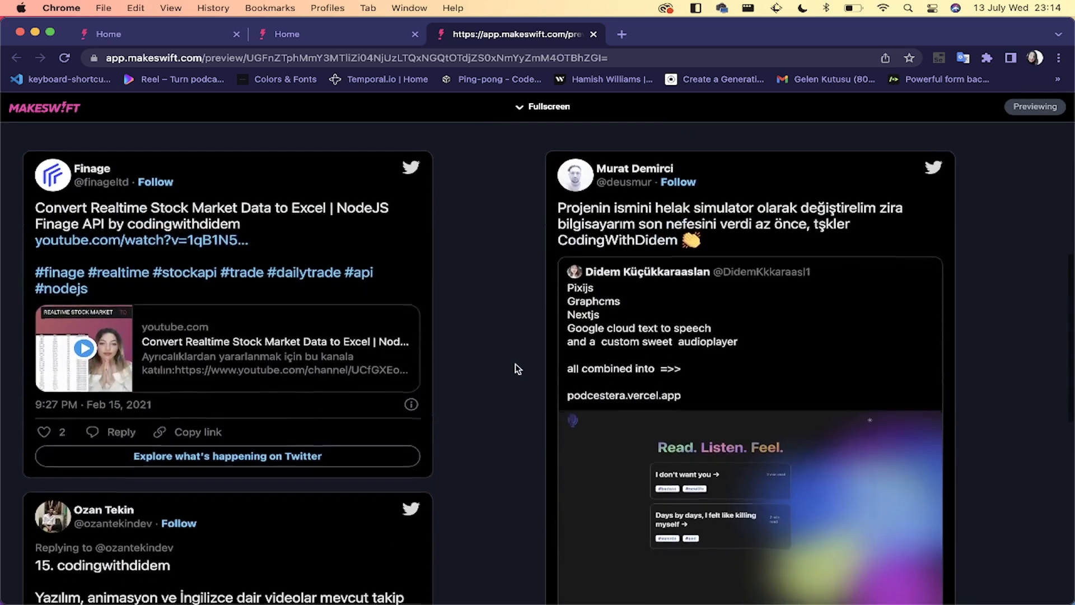
pyautogui.scroll(15, 516, 368)
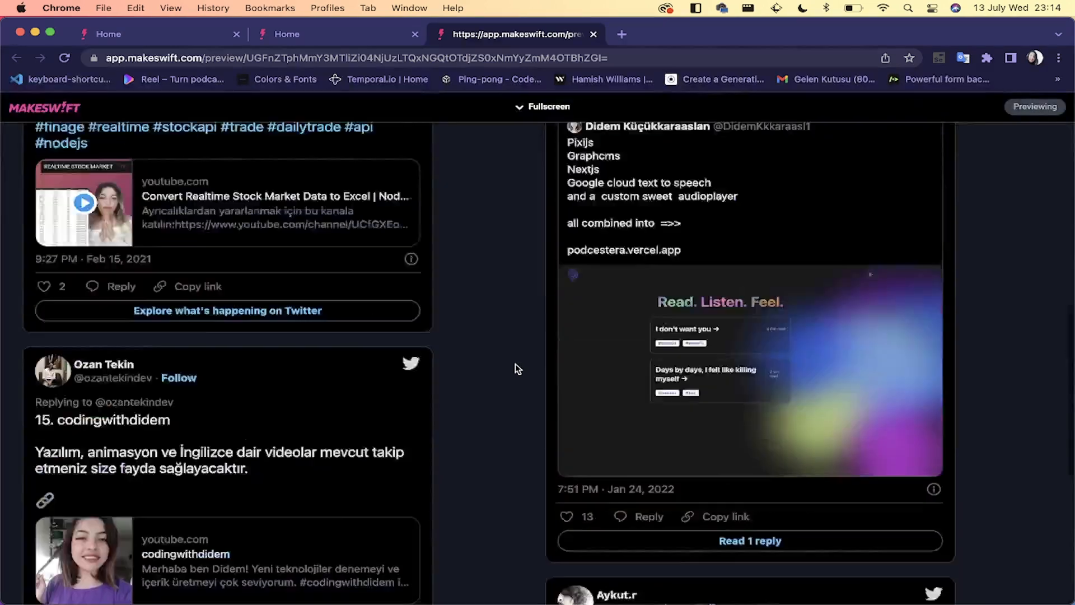
pyautogui.scroll(-5, 516, 368)
pyautogui.scroll(-10, 516, 368)
pyautogui.scroll(5, 516, 369)
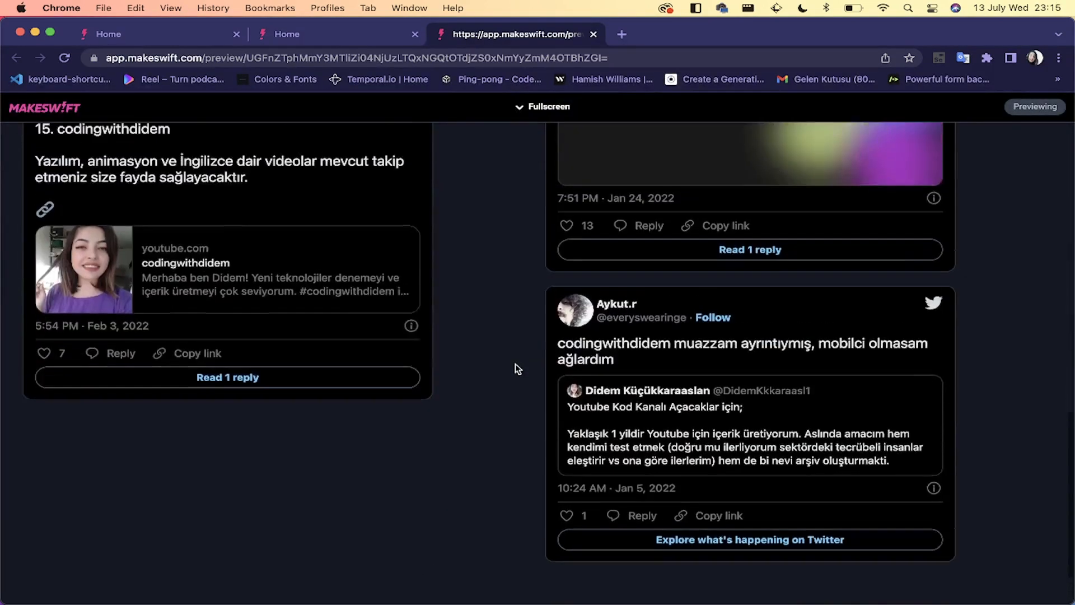
pyautogui.scroll(5, 516, 368)
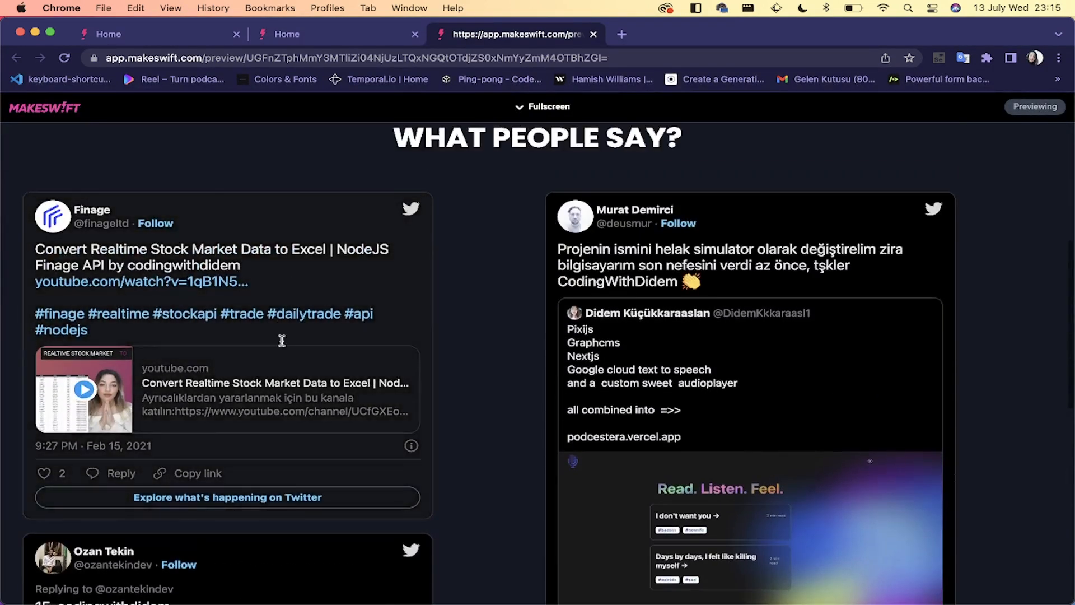
pyautogui.scroll(5, 432, 372)
# Step: Back in the editor, check the width of the #navigation box and set the "WHAT PEOPLE SAY?" section box to 800 px wide
pyautogui.click(331, 34)
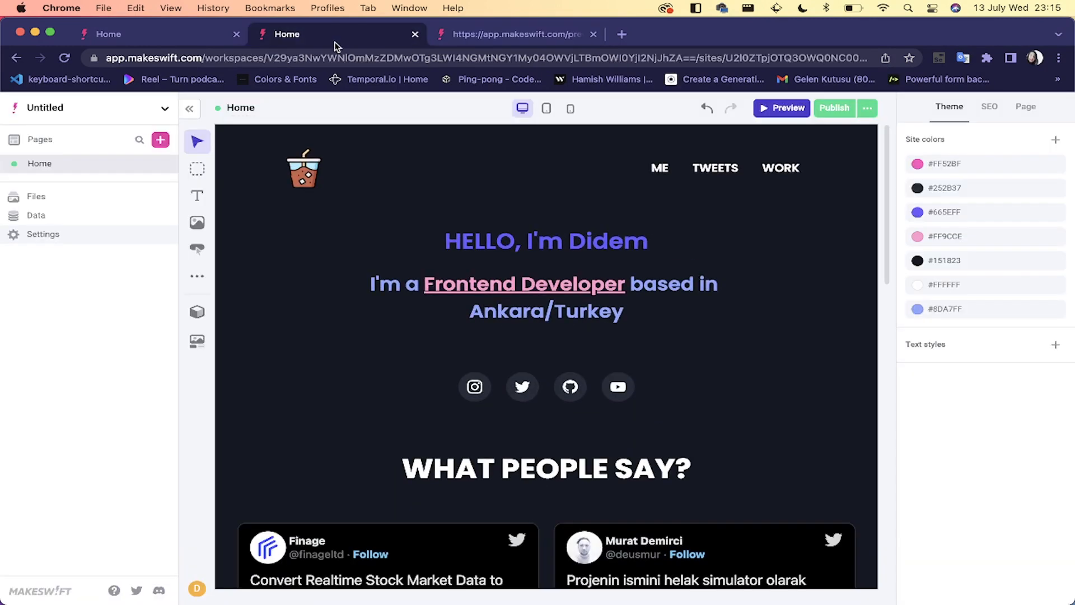
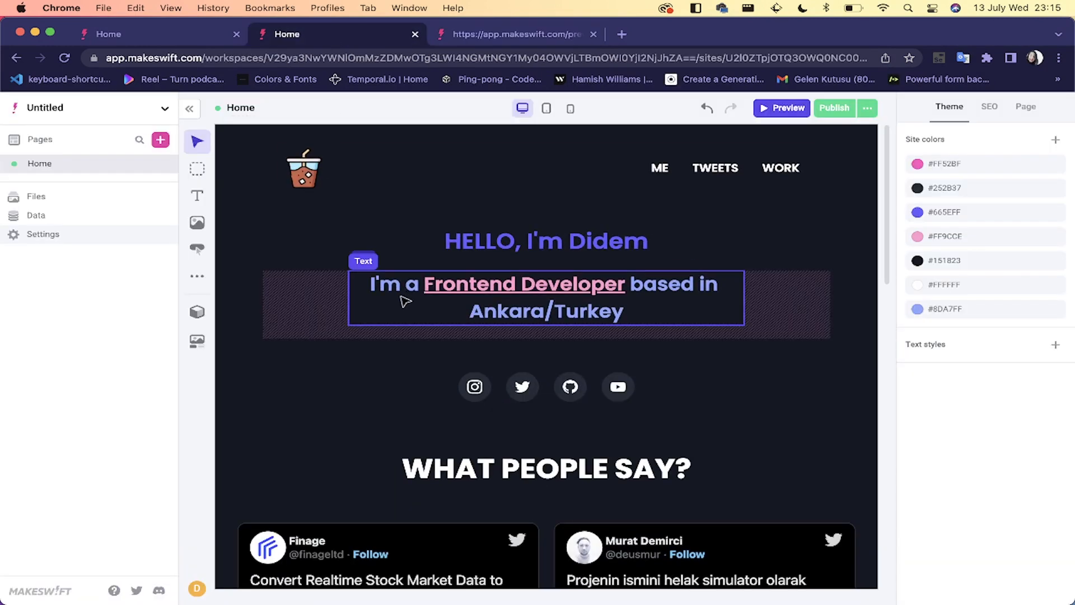
pyautogui.click(338, 195)
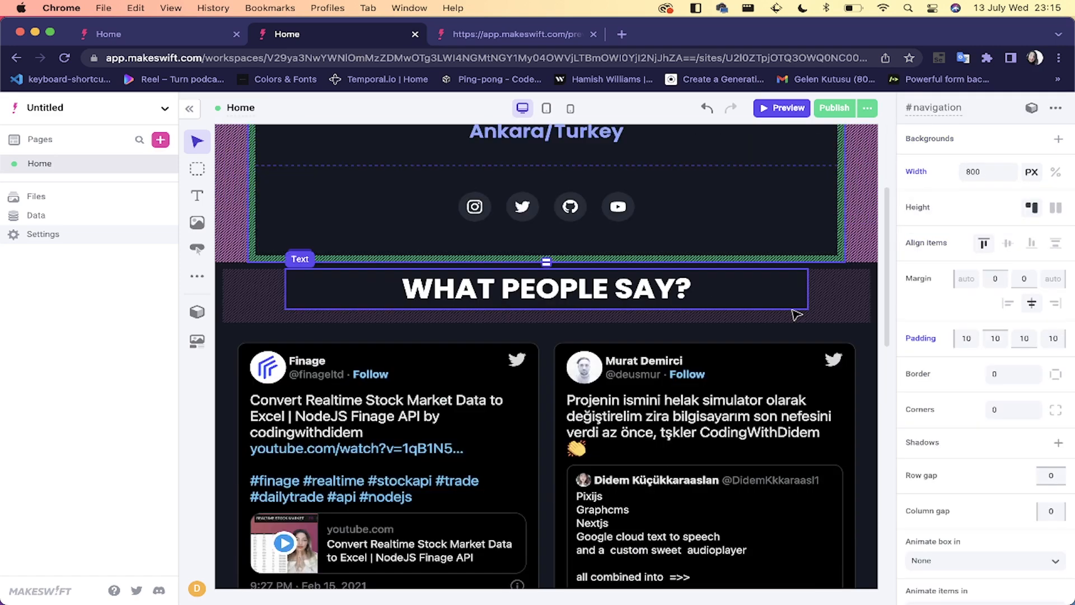
pyautogui.scroll(4, 797, 315)
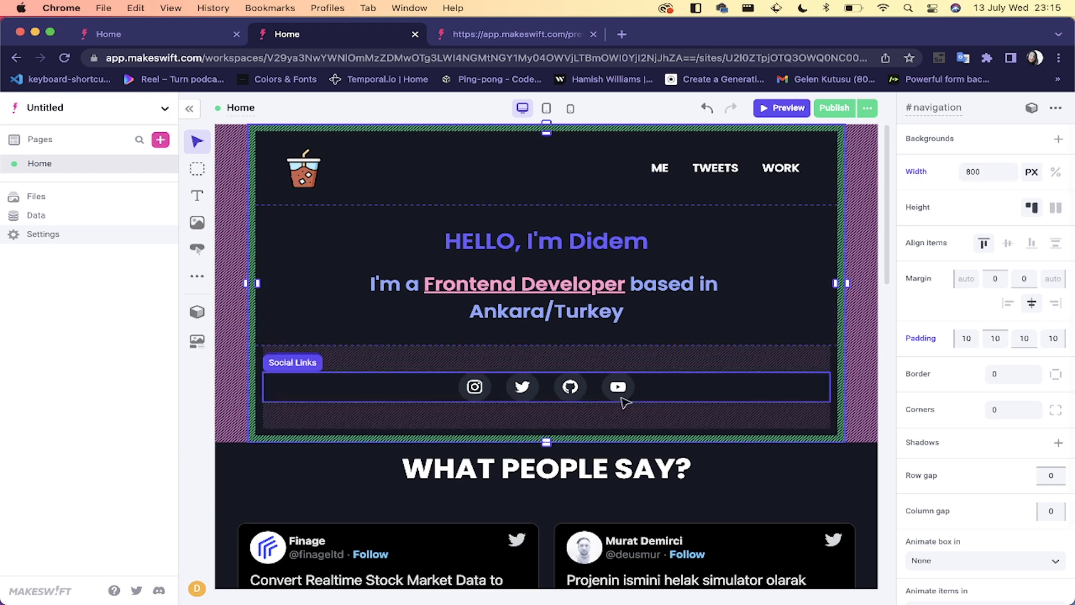
pyautogui.scroll(-3, 644, 364)
pyautogui.click(657, 366)
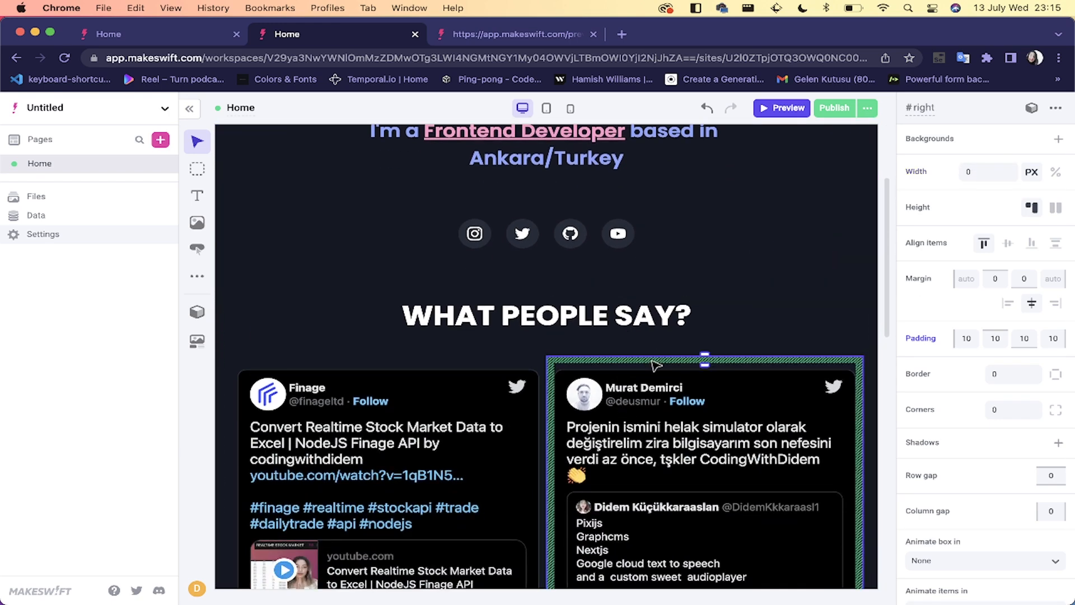
pyautogui.click(628, 346)
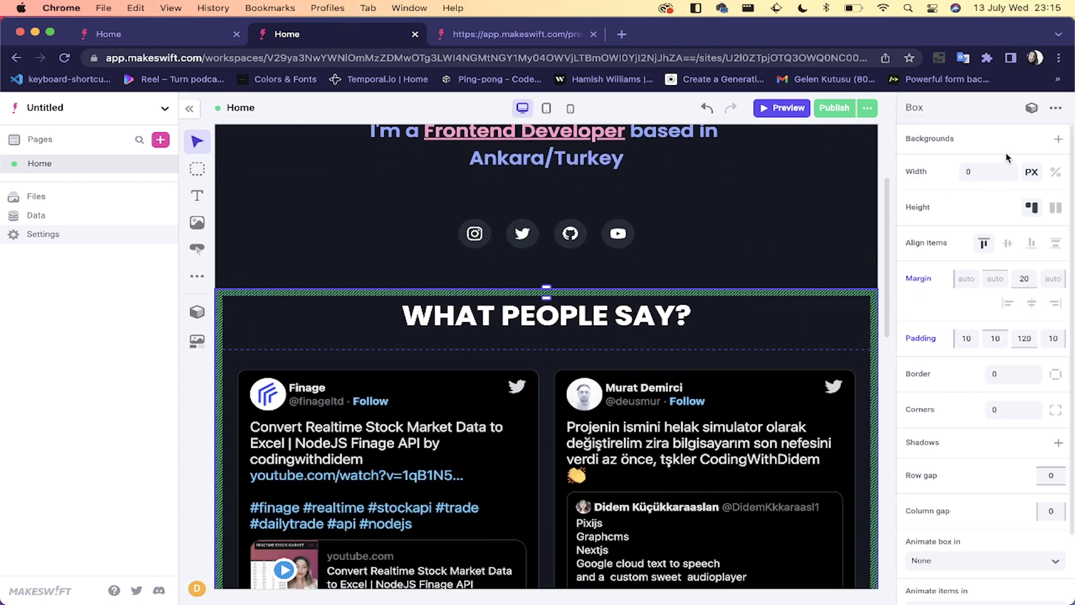
pyautogui.click(989, 168)
pyautogui.write('800')
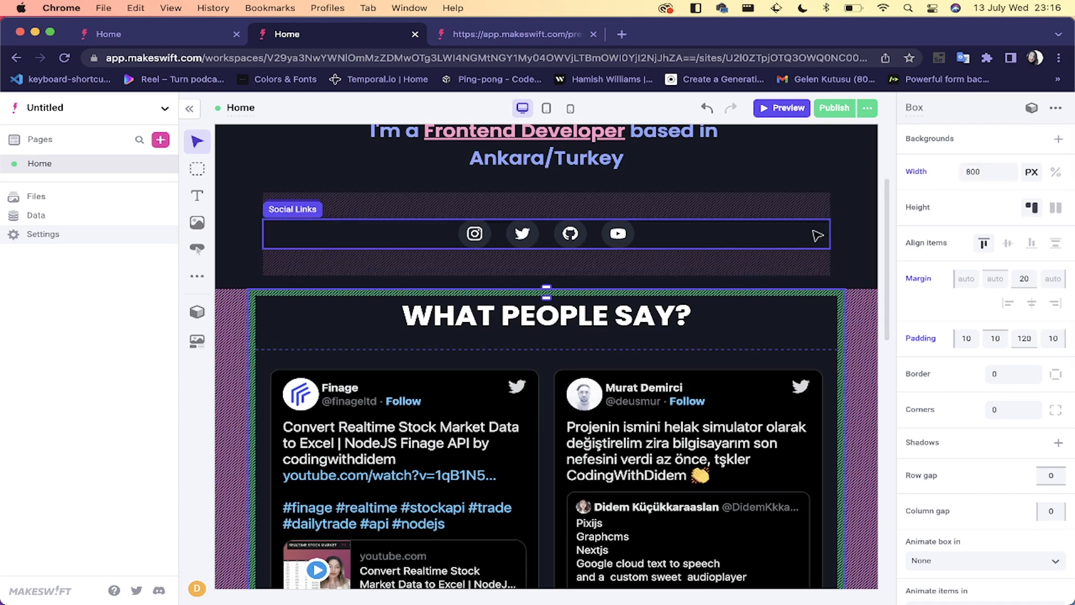
pyautogui.click(818, 236)
# Step: Preview the site again and check the layout of the narrowed "WHAT PEOPLE SAY?" section
pyautogui.scroll(-3, 818, 235)
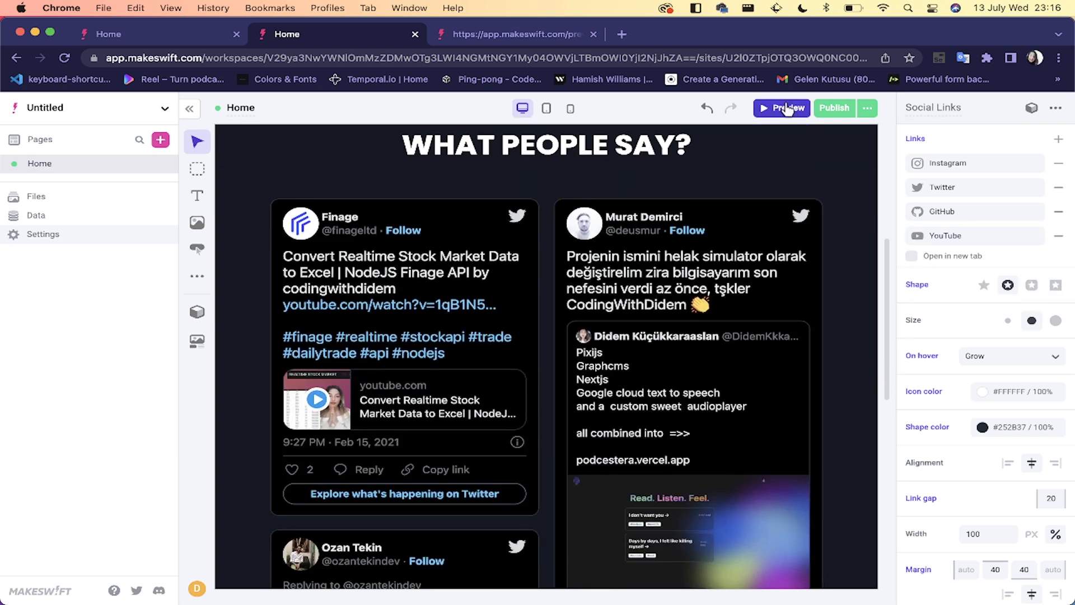
pyautogui.click(787, 108)
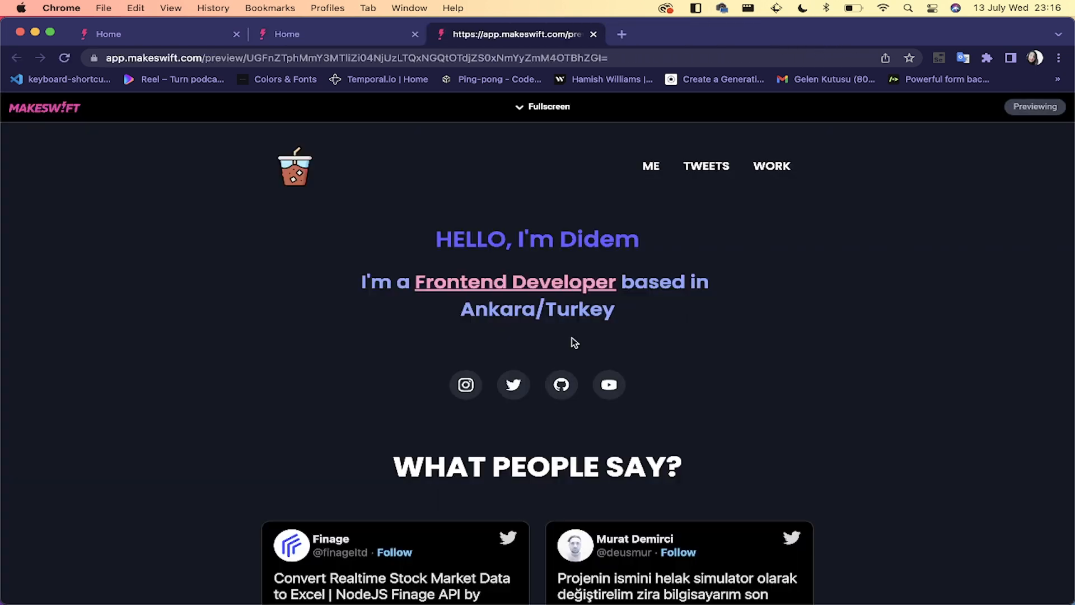
pyautogui.scroll(-15, 572, 342)
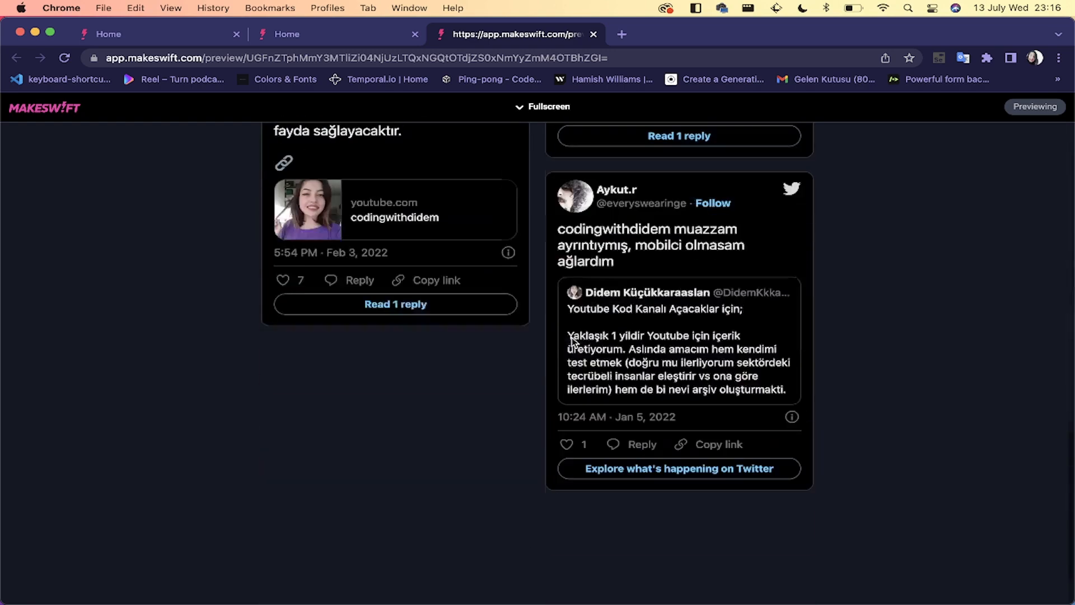
pyautogui.scroll(15, 573, 339)
pyautogui.scroll(-10, 573, 338)
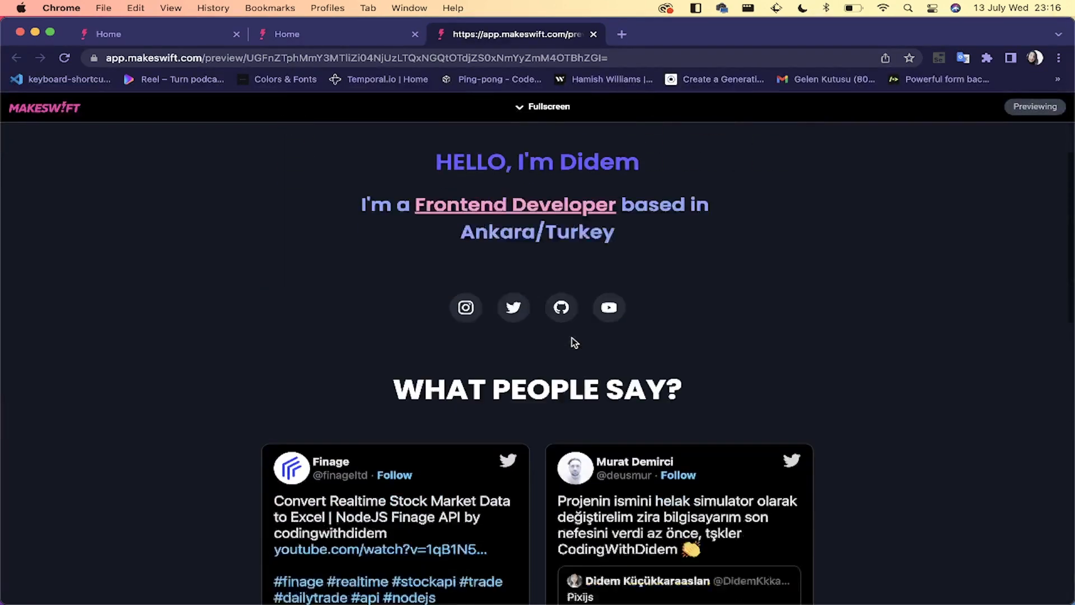
pyautogui.scroll(-2, 573, 338)
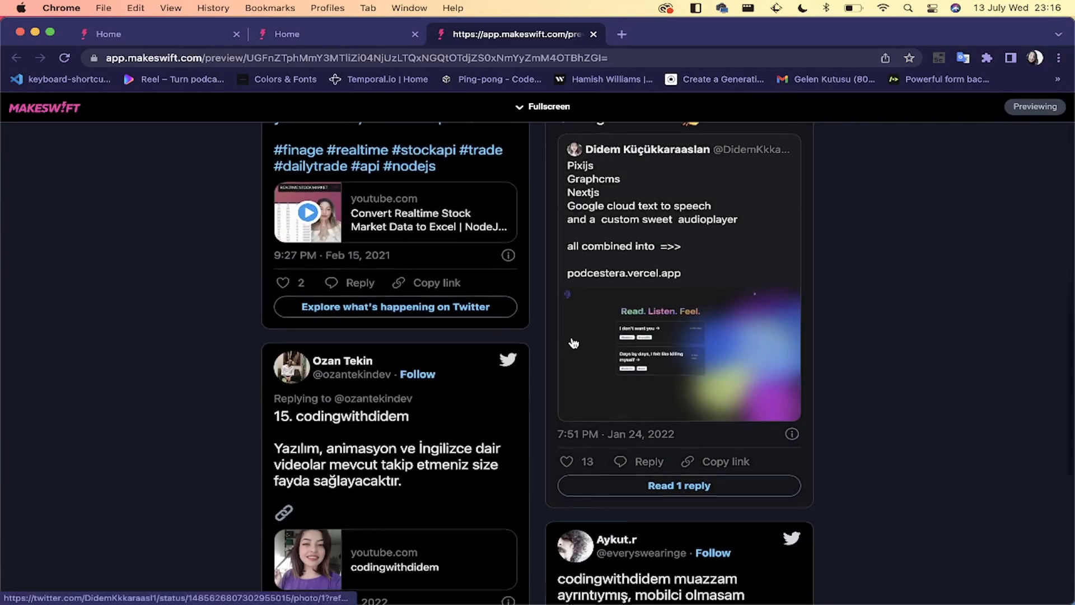
pyautogui.scroll(15, 572, 340)
# Step: Switch to the original Portfolio site and examine its #portfolio box from the Portfolio.js block down to the tutorial videos
pyautogui.click(337, 36)
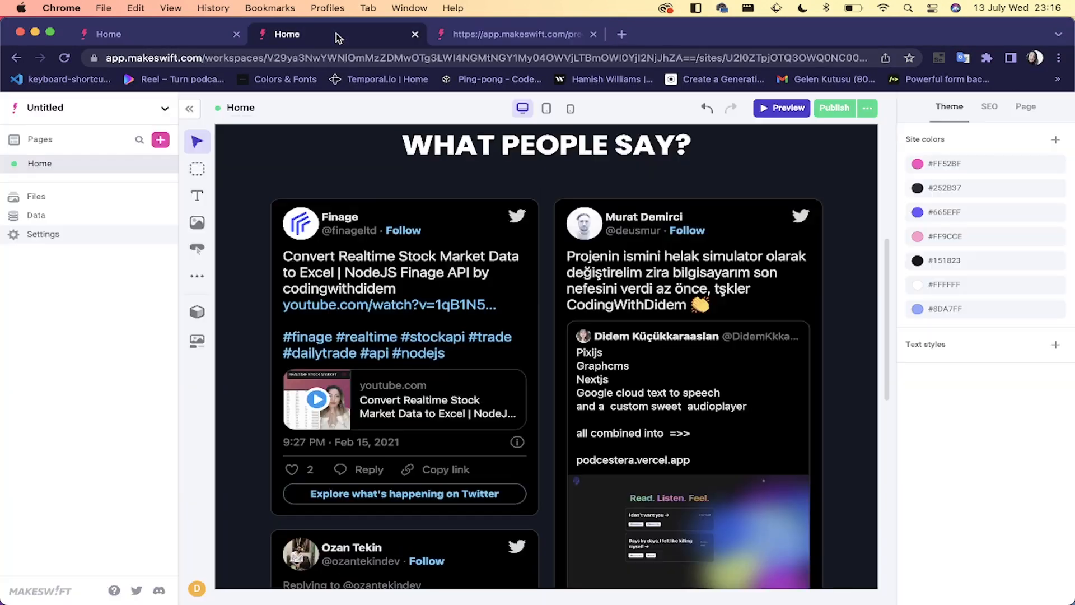
pyautogui.click(140, 33)
pyautogui.scroll(5, 353, 196)
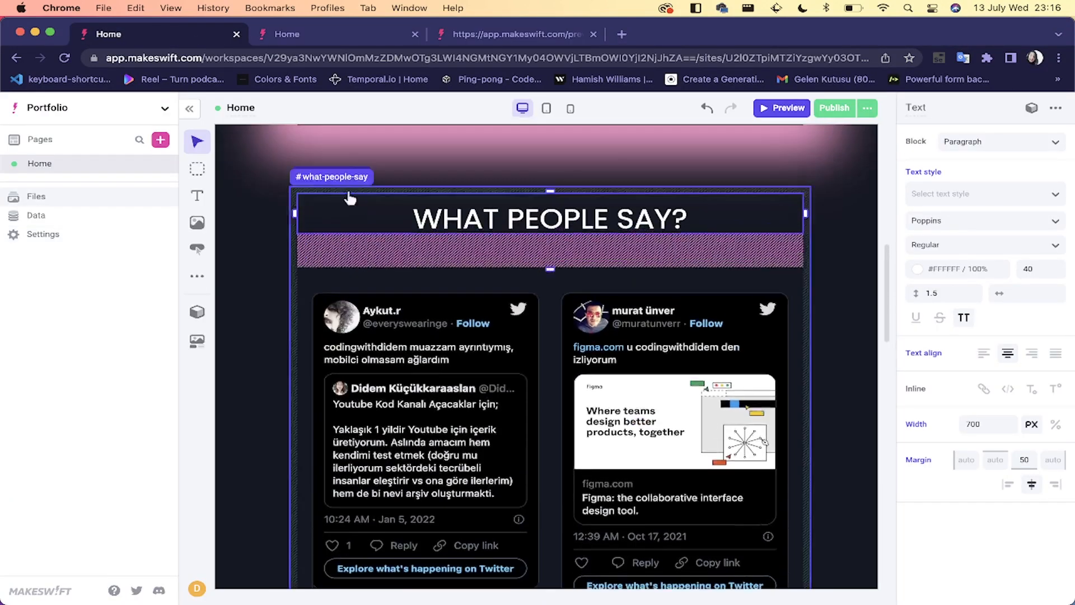
pyautogui.click(318, 222)
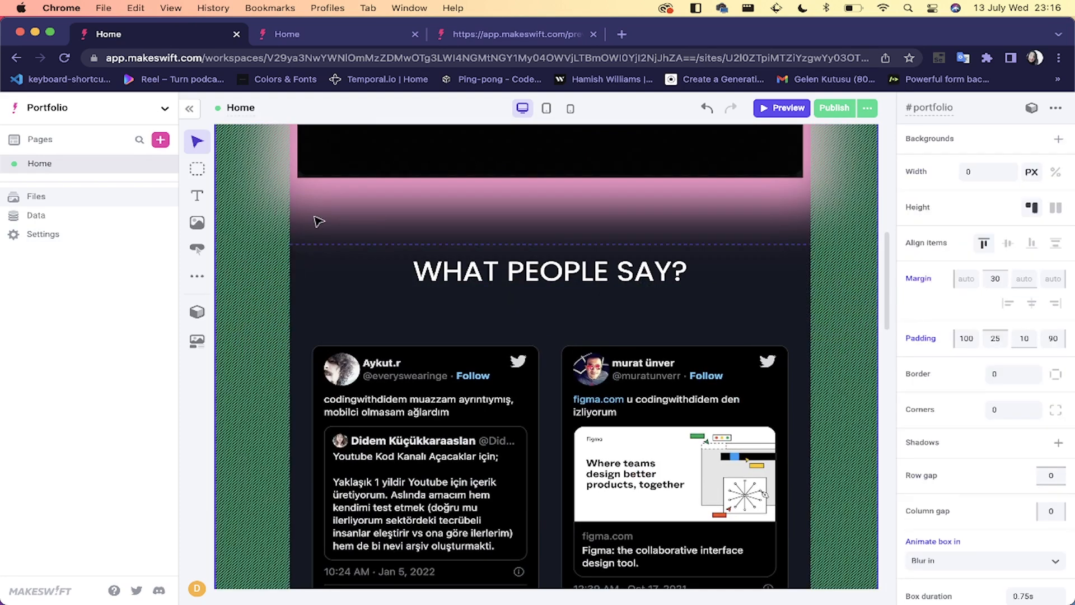
pyautogui.scroll(10, 318, 222)
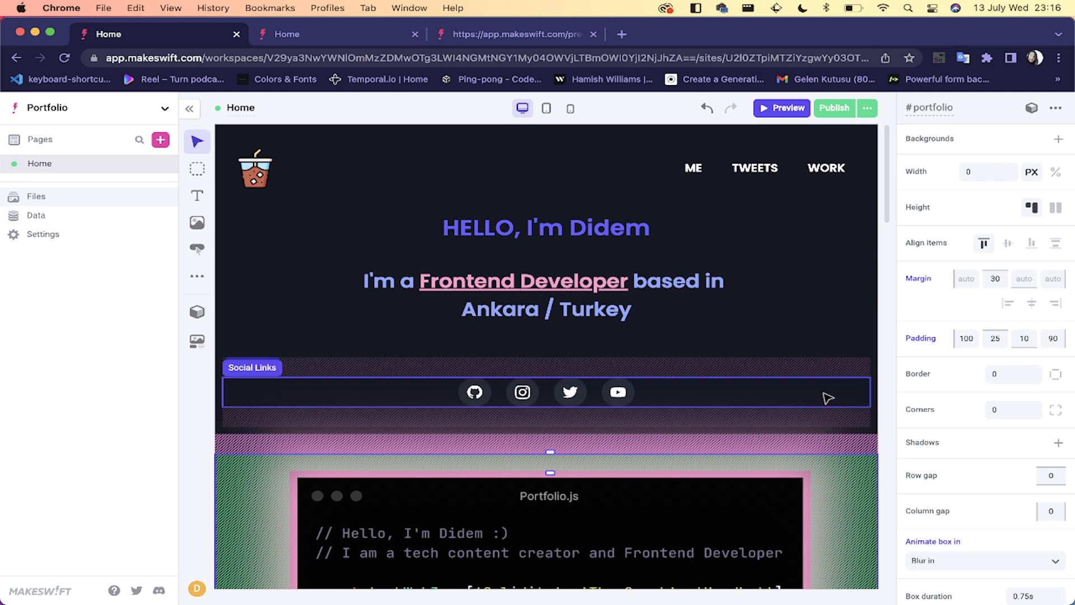
pyautogui.click(828, 396)
pyautogui.press('Escape')
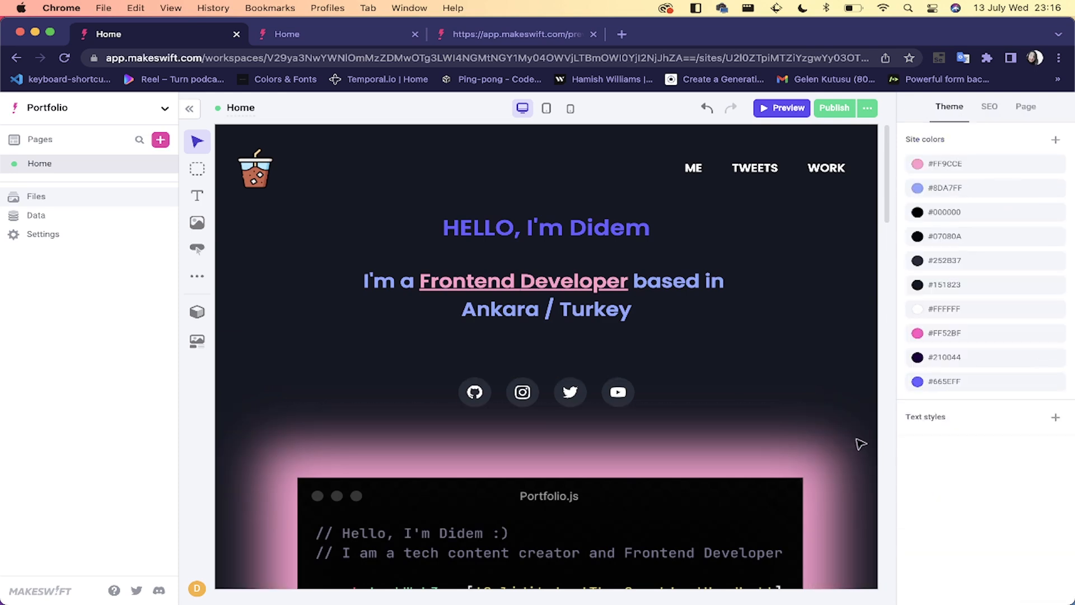
pyautogui.scroll(-5, 776, 451)
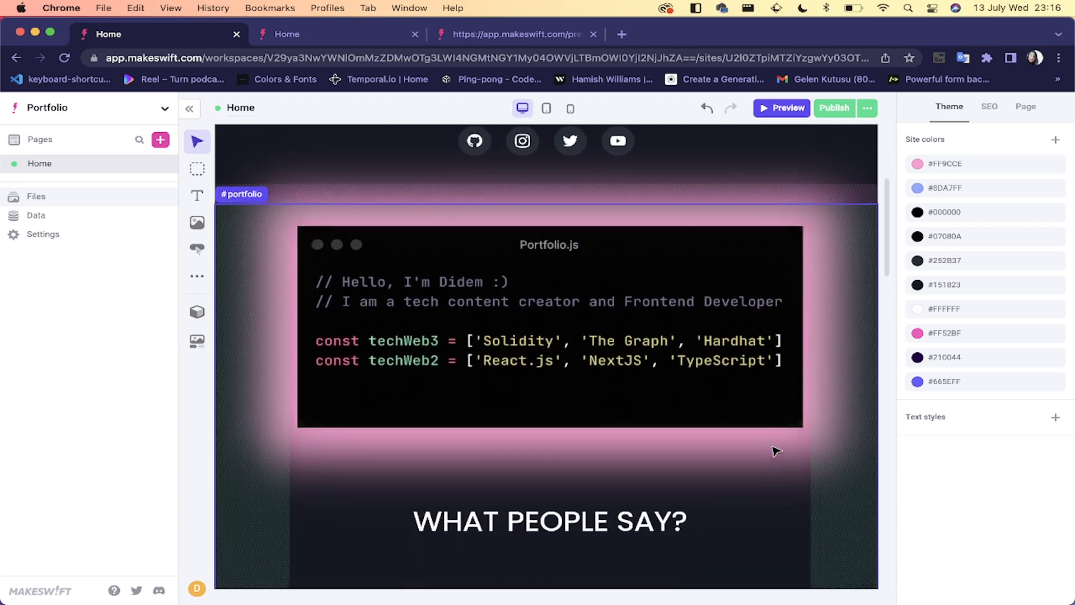
pyautogui.click(767, 489)
pyautogui.scroll(-15, 767, 489)
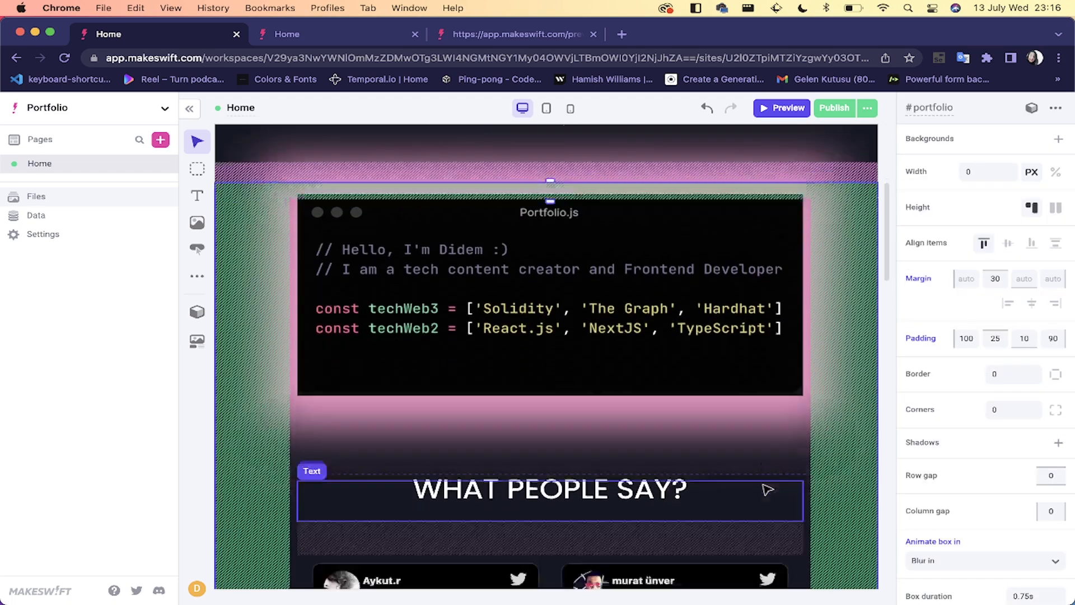
pyautogui.scroll(-5, 767, 489)
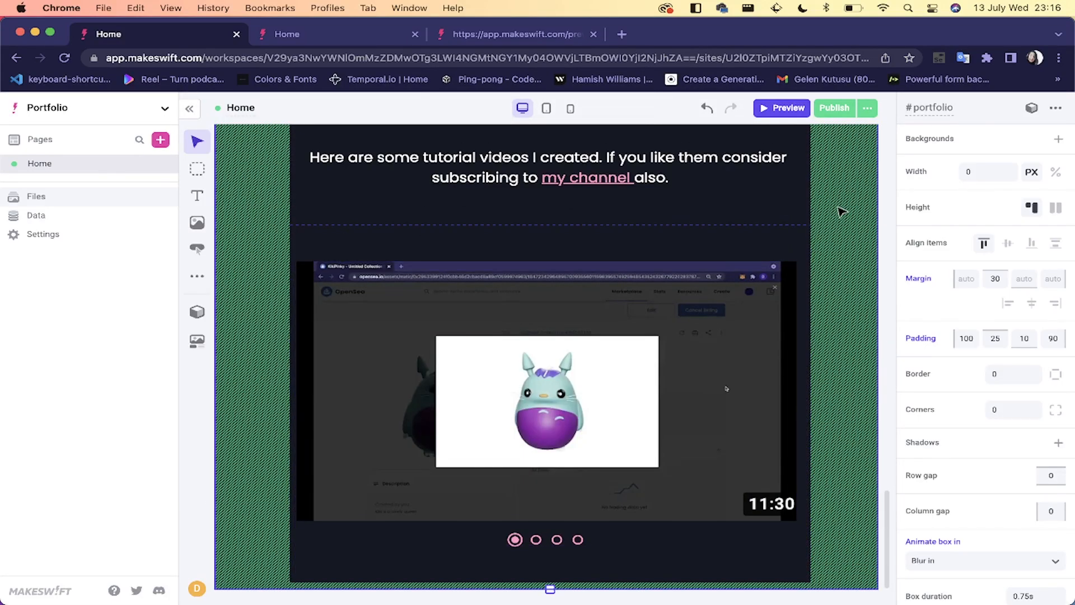
pyautogui.scroll(20, 549, 247)
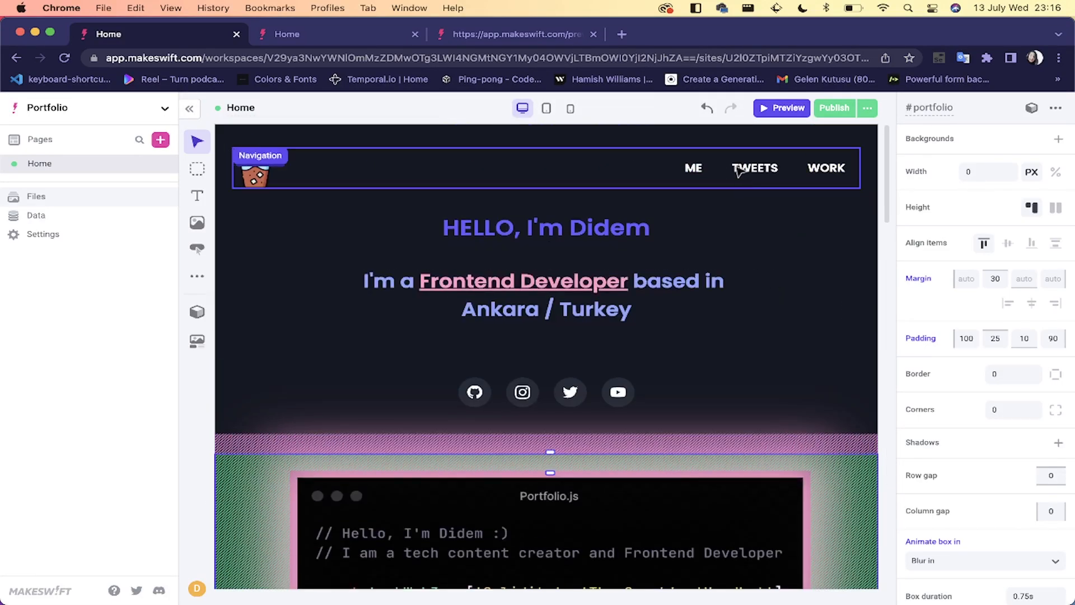
# Step: Inspect the settings of the Portfolio header's navigation, intro text box and social links box
pyautogui.click(736, 164)
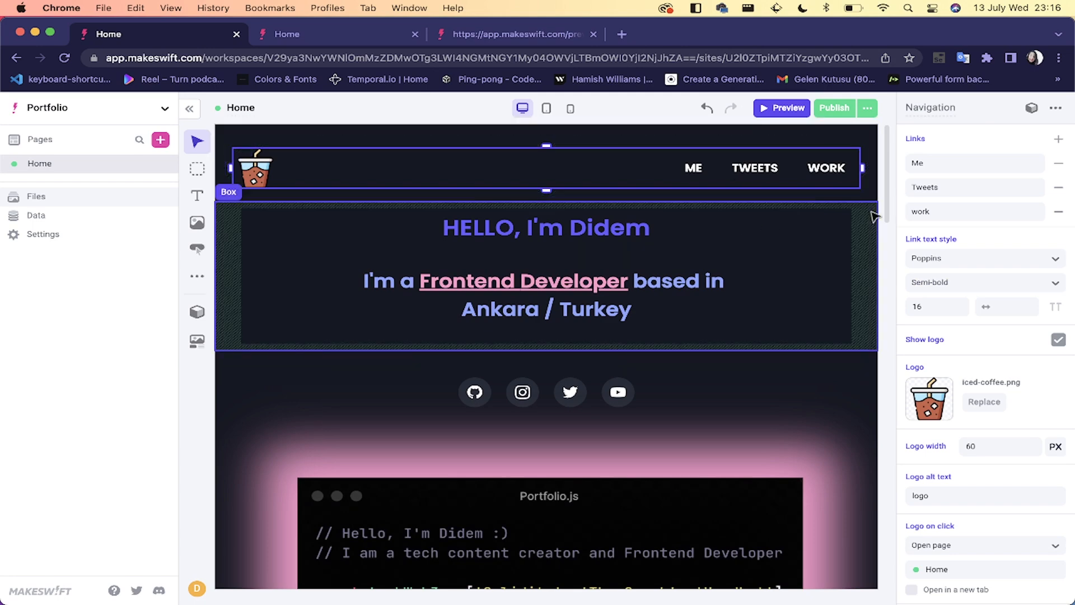
pyautogui.click(874, 217)
pyautogui.click(863, 364)
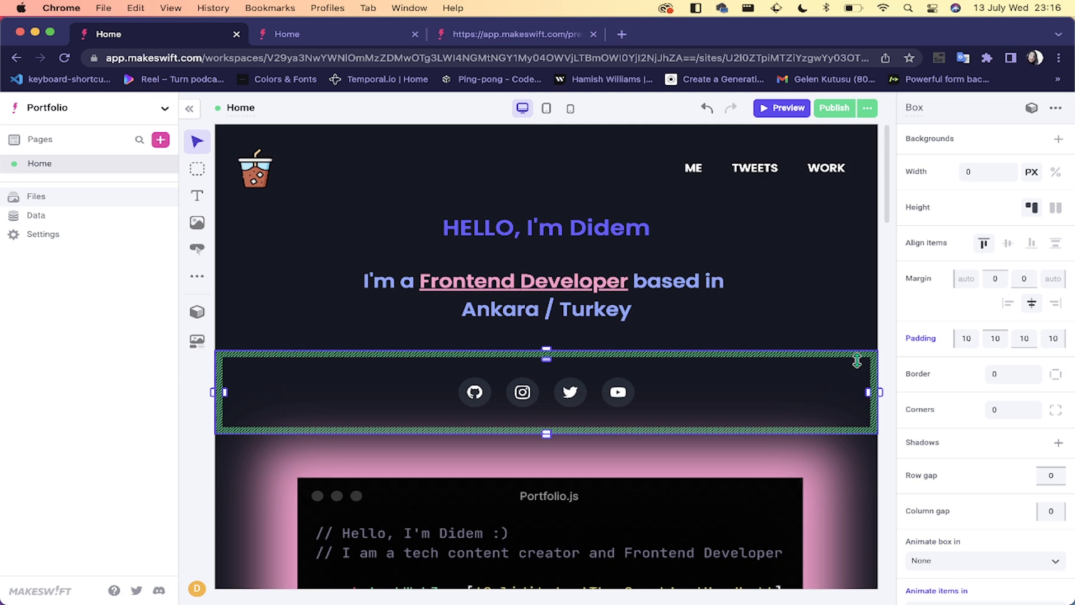
pyautogui.press('Escape')
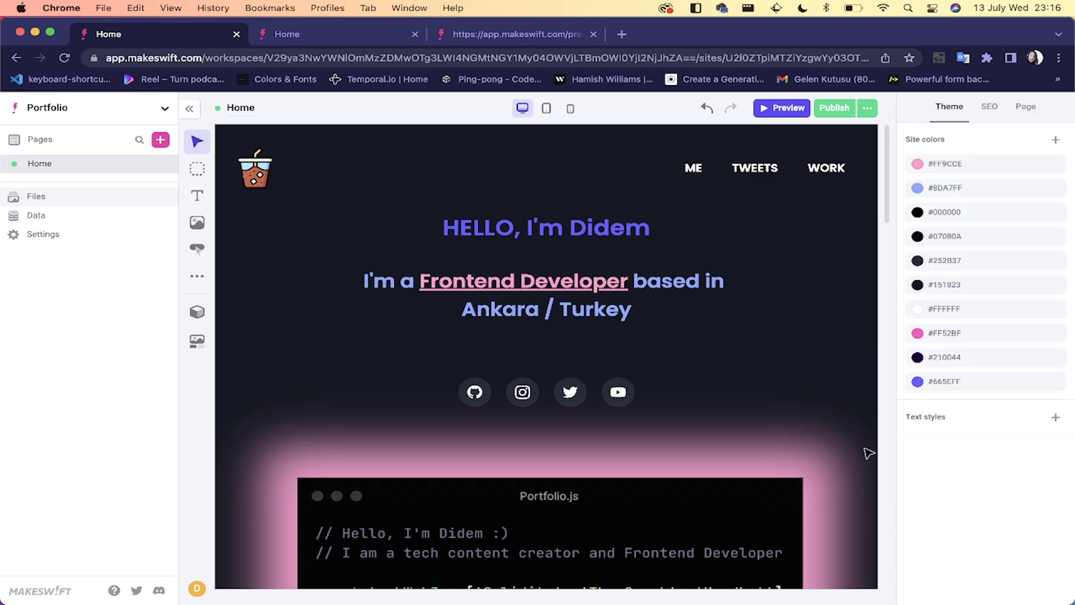
# Step: Check the #portfolio box width in the original site, return to the new site, and set the "WHAT PEOPLE SAY?" section box to 1200 px wide
pyautogui.click(853, 497)
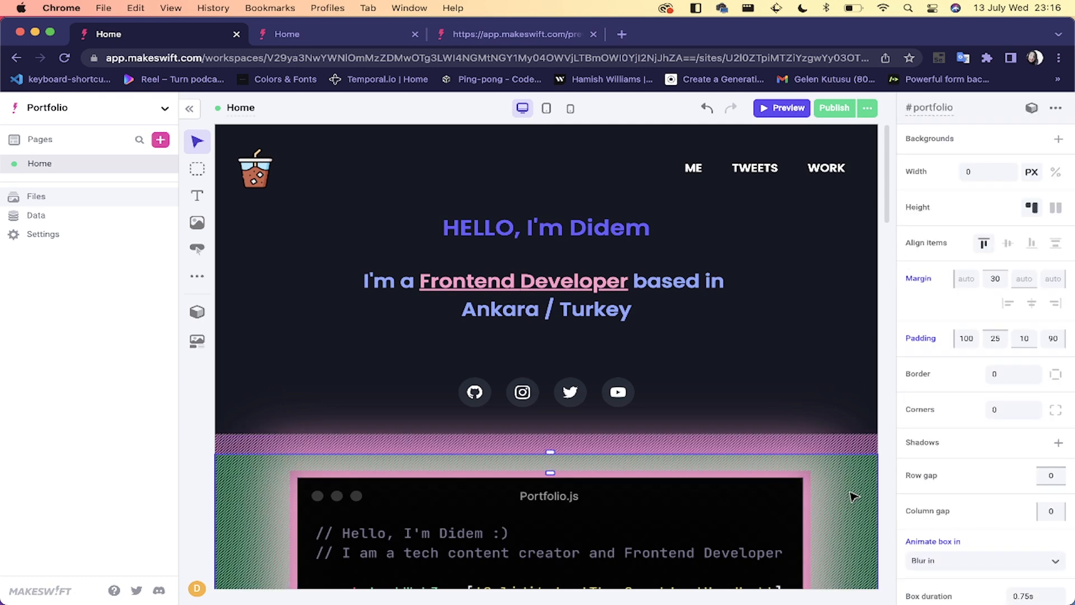
pyautogui.click(358, 33)
pyautogui.click(462, 184)
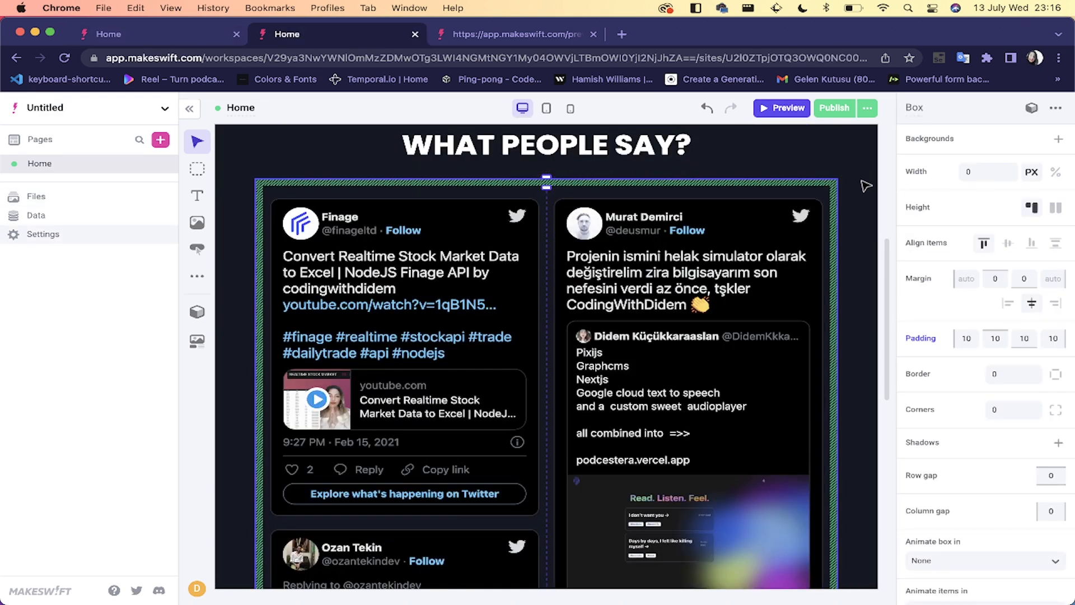
pyautogui.scroll(5, 763, 163)
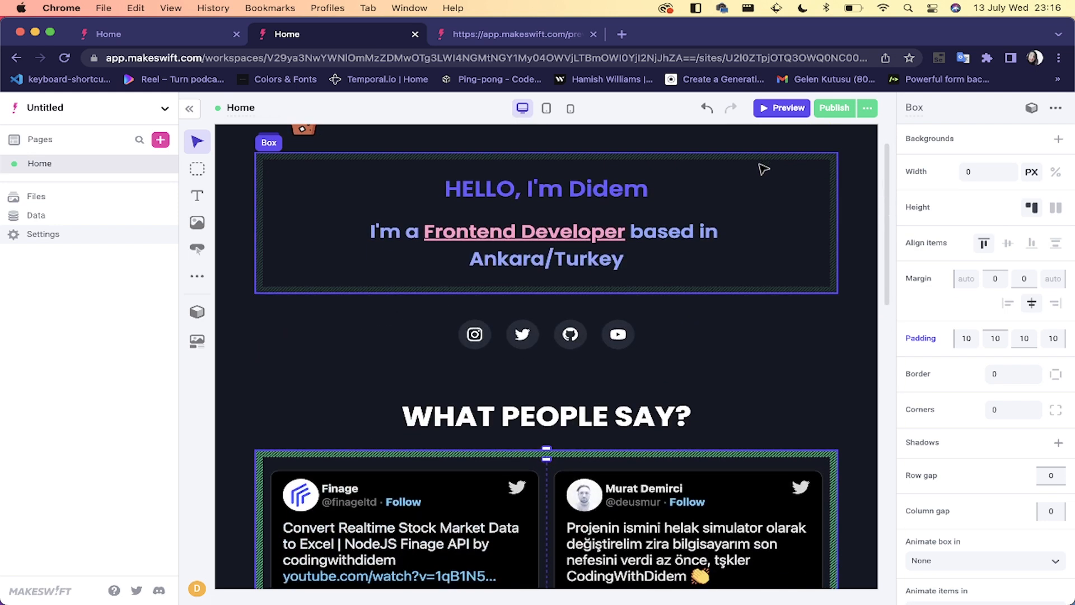
pyautogui.click(824, 400)
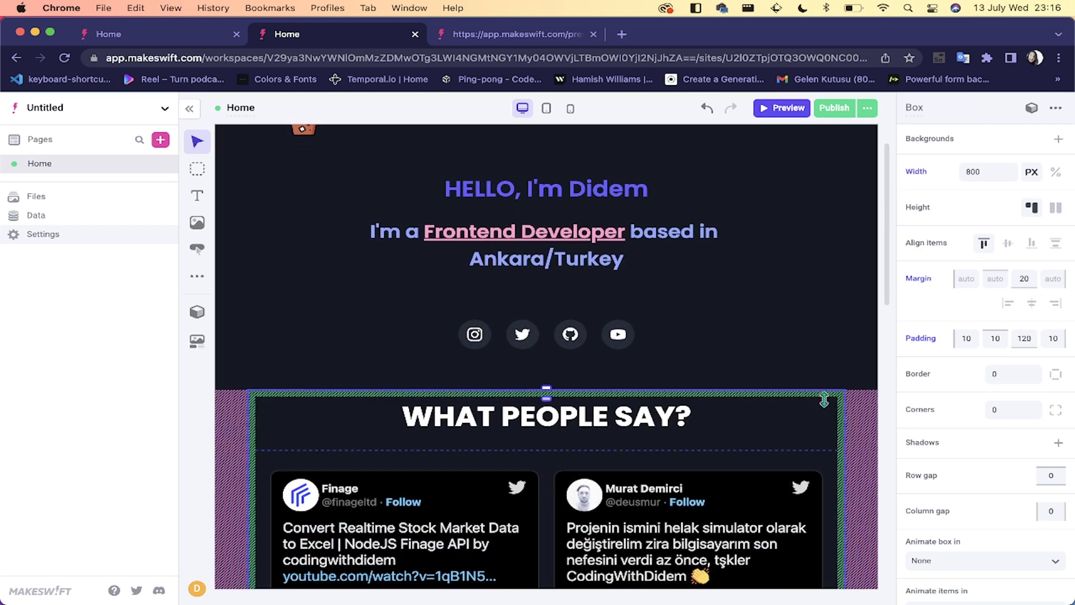
pyautogui.click(988, 172)
pyautogui.write('1200')
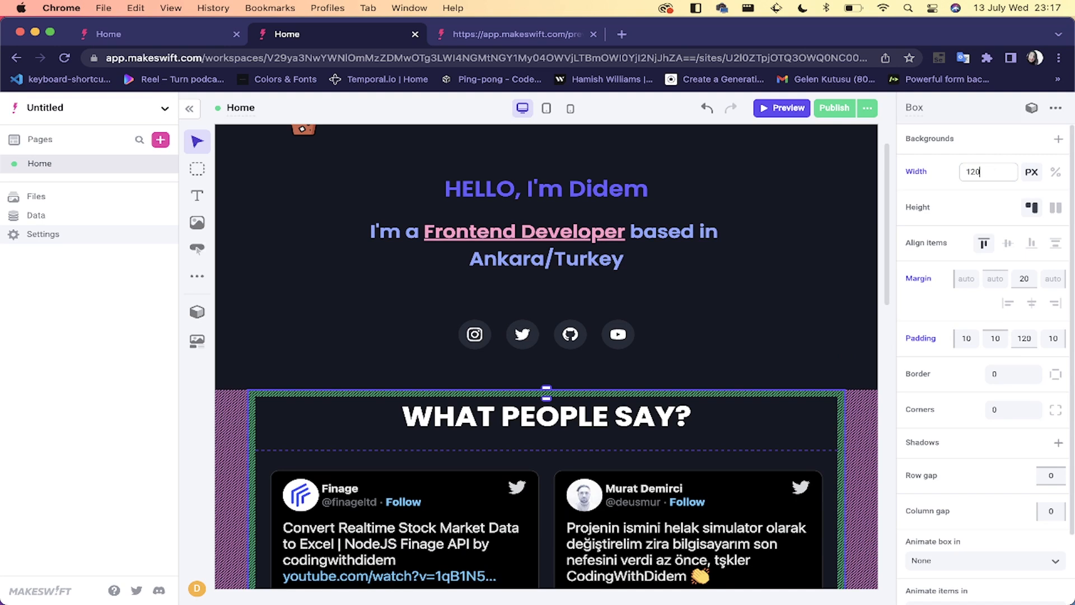
pyautogui.press('Return')
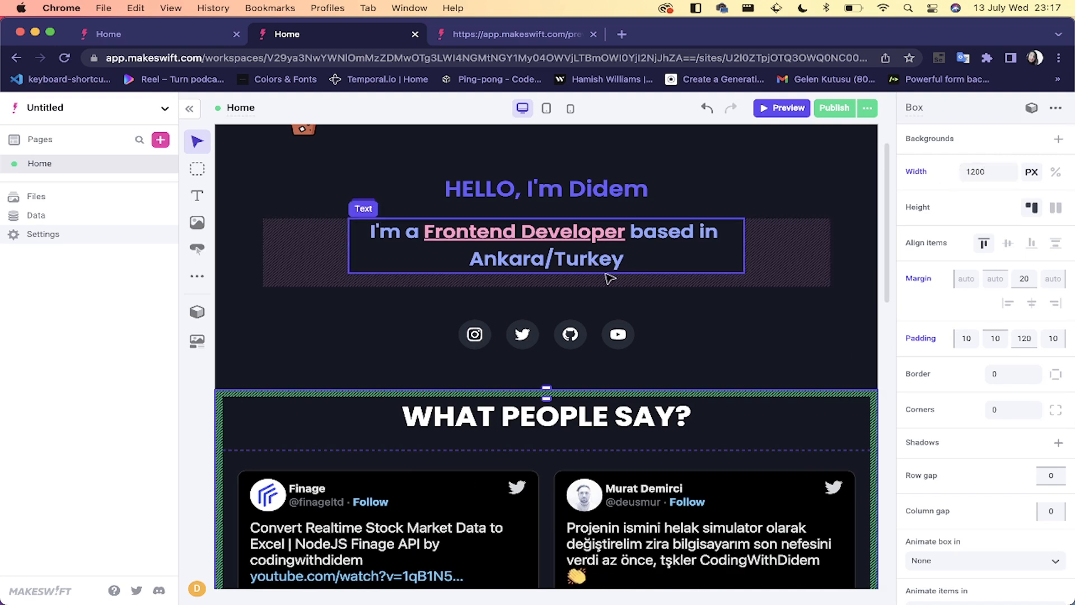
# Step: Preview the new site and check the layout of the widened "WHAT PEOPLE SAY?" section and its four tweets
pyautogui.click(773, 112)
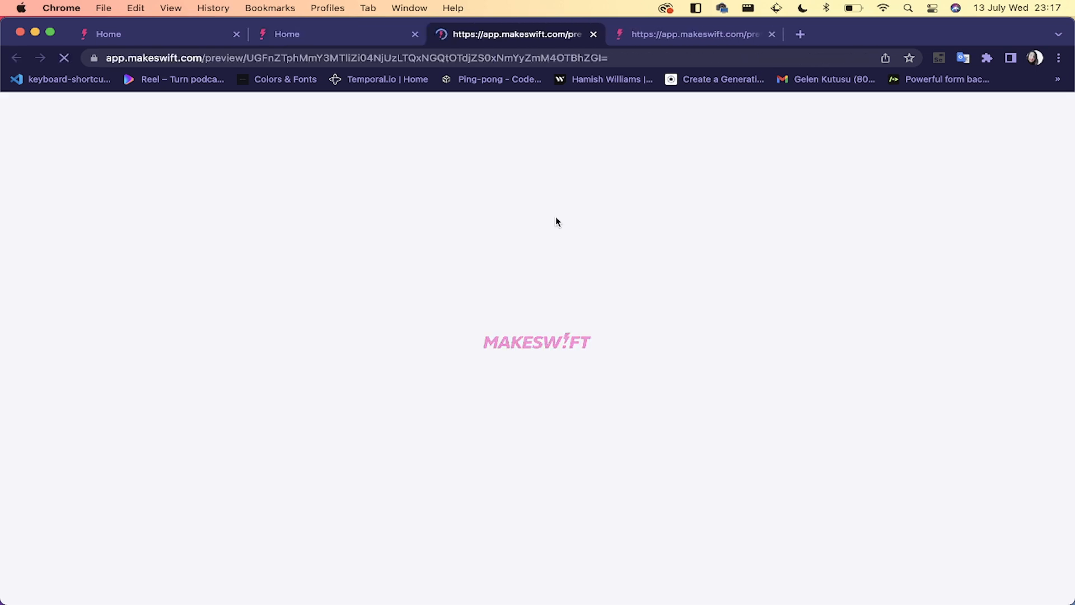
pyautogui.scroll(-5, 591, 333)
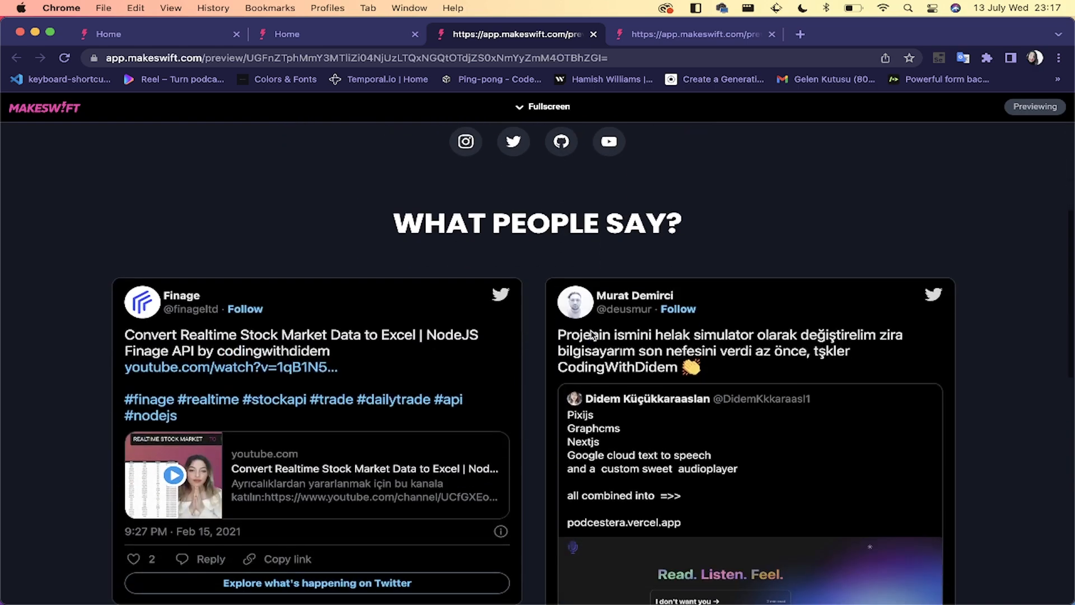
pyautogui.scroll(-8, 591, 334)
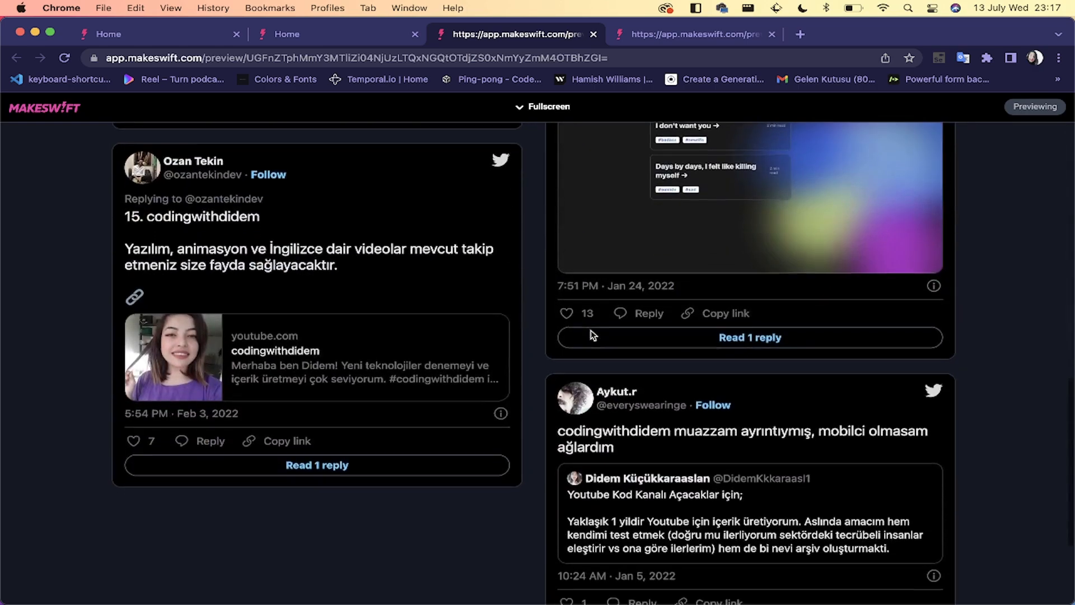
pyautogui.scroll(10, 592, 335)
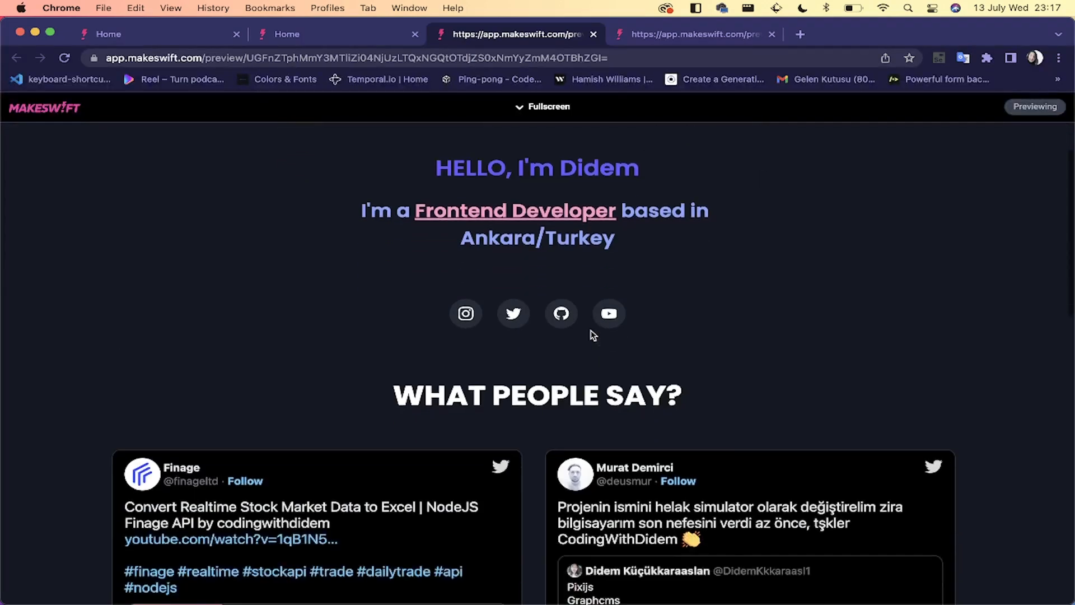
pyautogui.scroll(-15, 592, 335)
pyautogui.scroll(13, 592, 336)
pyautogui.scroll(5, 592, 334)
# Step: Examine the "MY RECENT WORK" section of the original Portfolio site, and return to the new site's editor
pyautogui.click(302, 34)
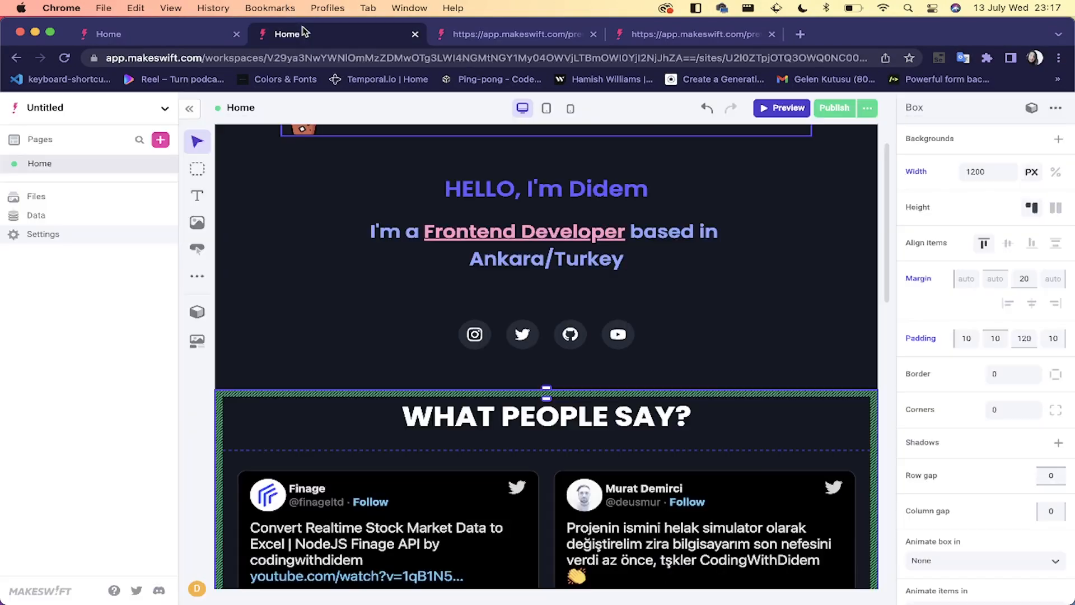
pyautogui.scroll(-10, 320, 273)
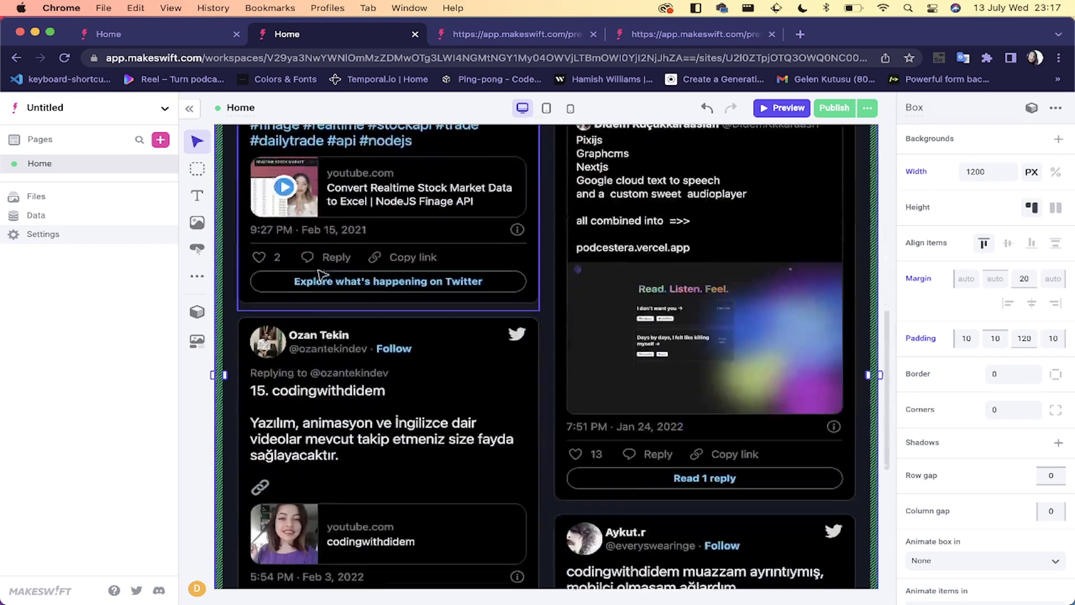
pyautogui.click(175, 45)
pyautogui.scroll(-15, 372, 348)
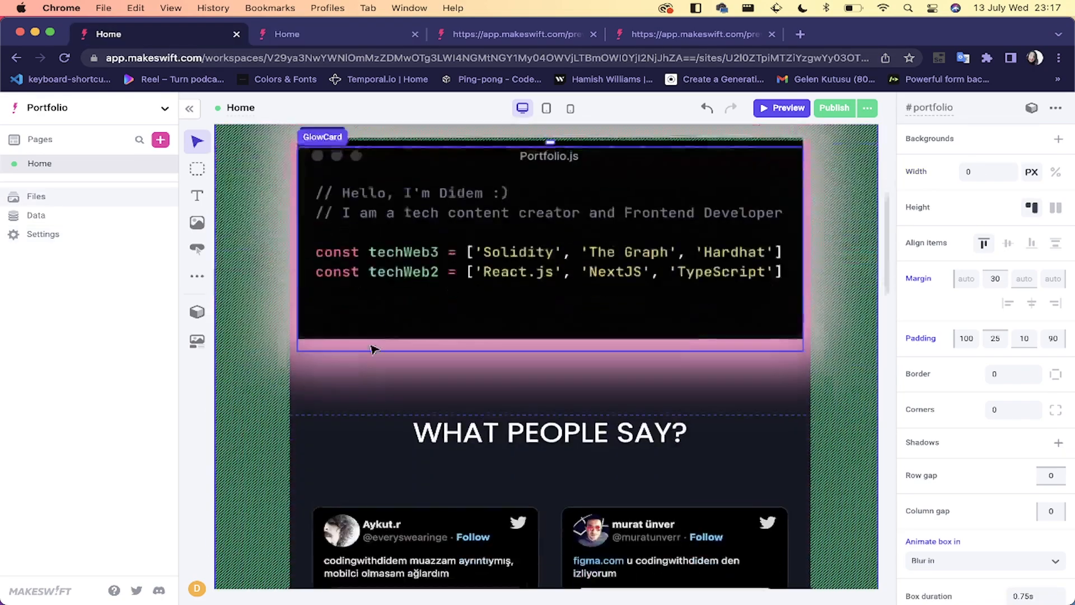
pyautogui.scroll(-10, 373, 348)
pyautogui.scroll(2, 507, 264)
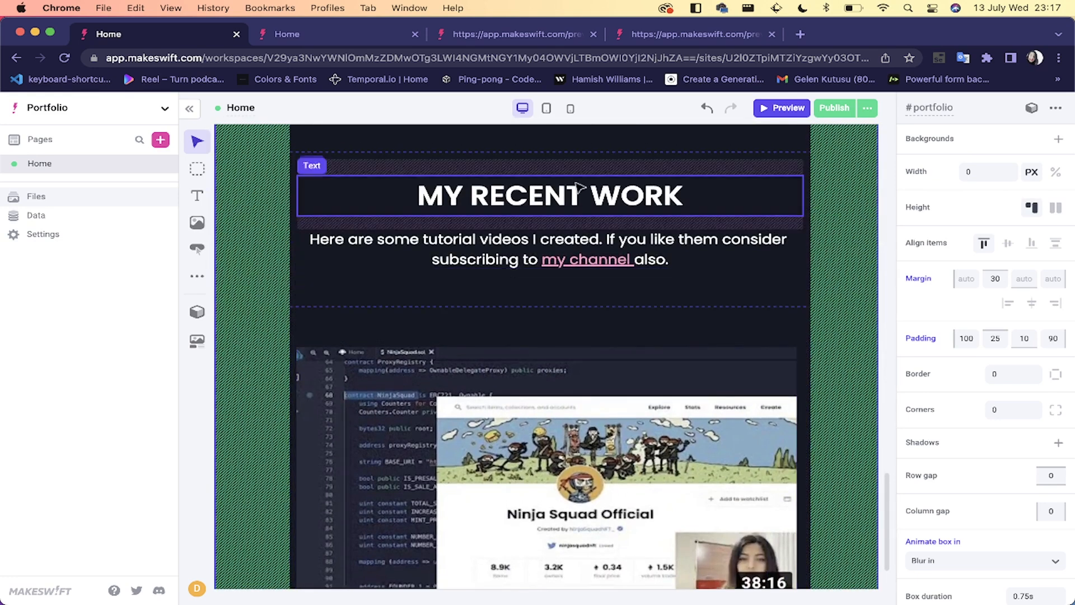
pyautogui.click(353, 36)
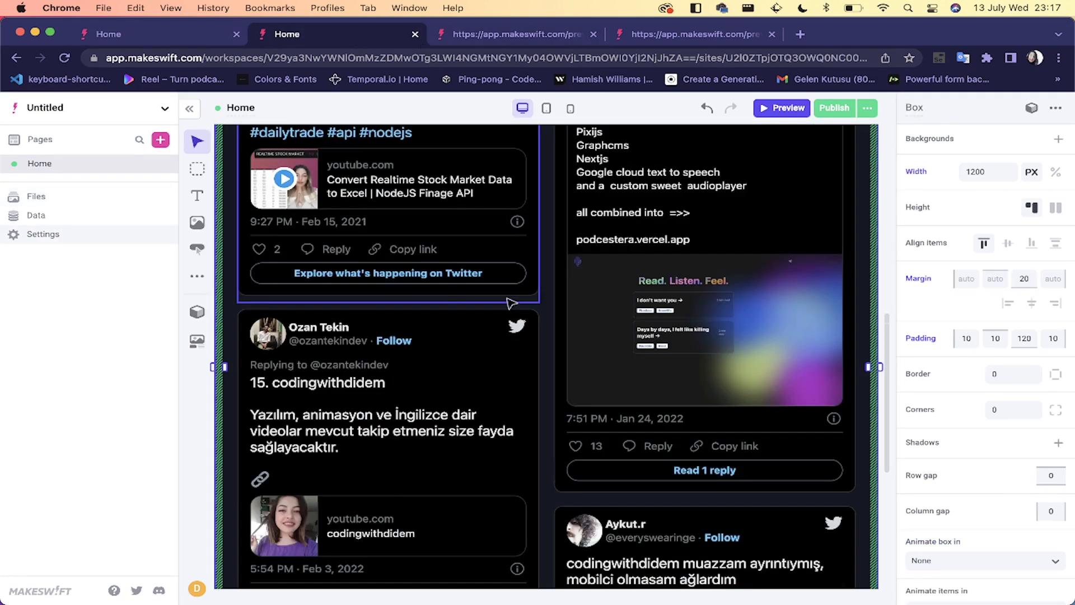
# Step: Add a 1200 px wide box below the tweets section and place a text element inside it
pyautogui.scroll(-8, 512, 300)
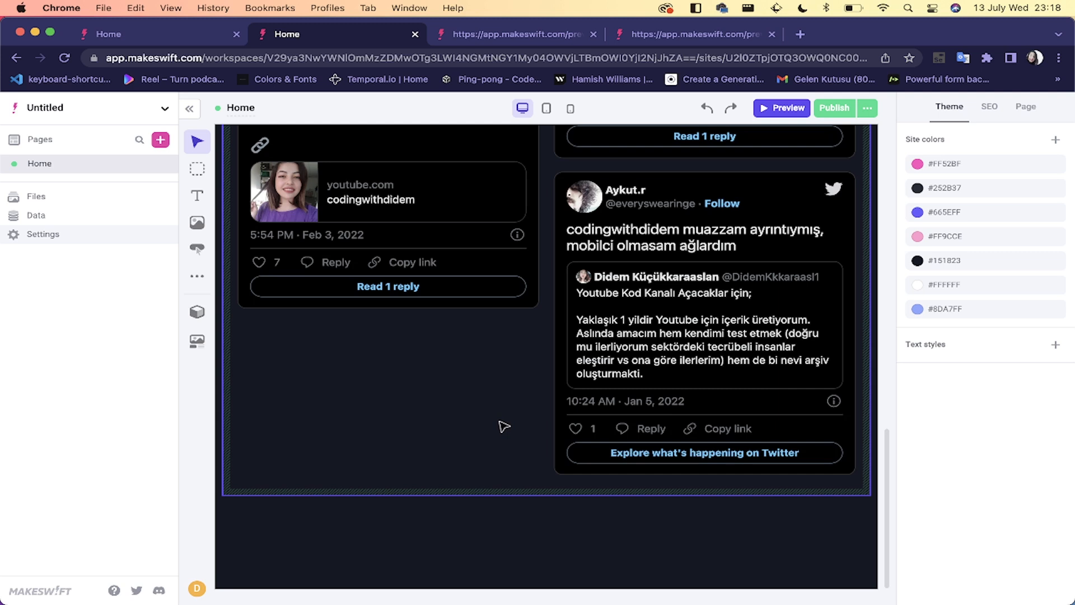
pyautogui.moveTo(196, 168); pyautogui.dragTo(475, 544)
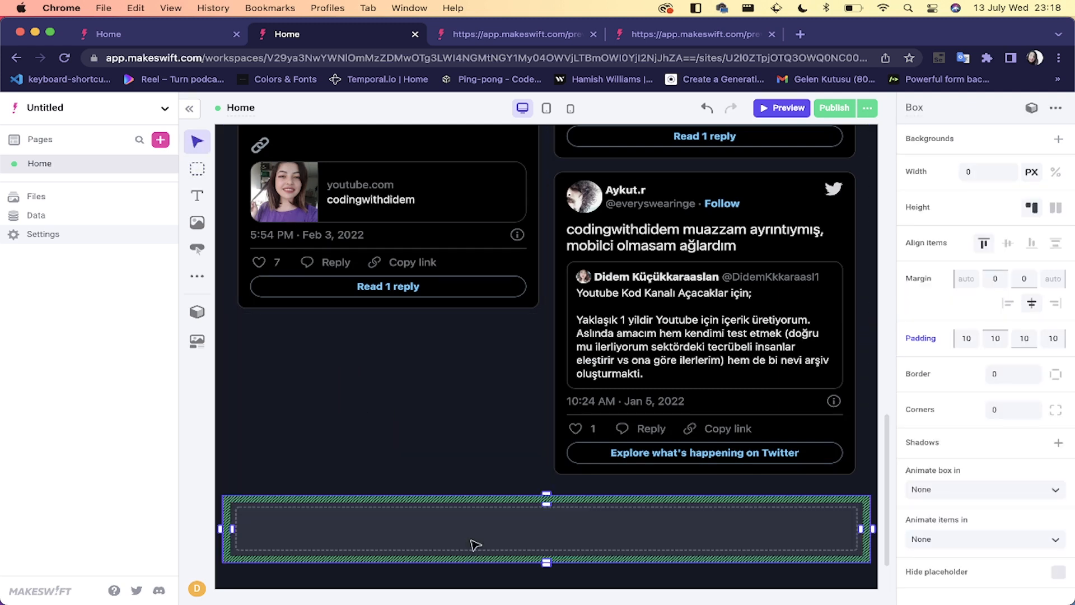
pyautogui.click(986, 172)
pyautogui.write('1200')
pyautogui.press('Return')
pyautogui.moveTo(197, 195); pyautogui.dragTo(493, 521)
# Step: Create a text style named "Header" from the "WHAT PEOPLE SAY?" heading
pyautogui.scroll(20, 516, 412)
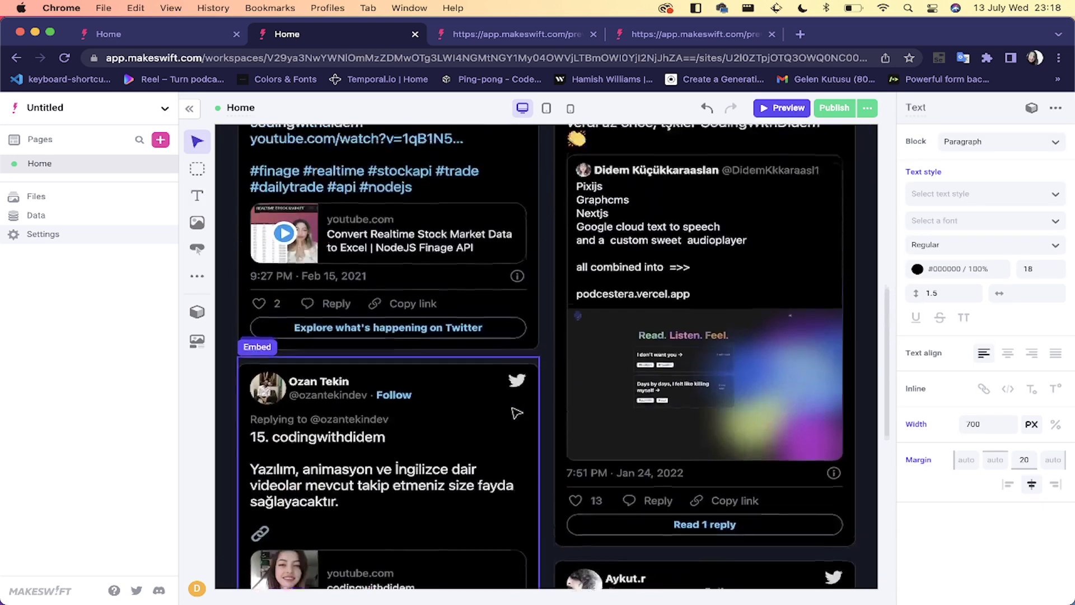
pyautogui.scroll(-1, 516, 413)
pyautogui.click(535, 450)
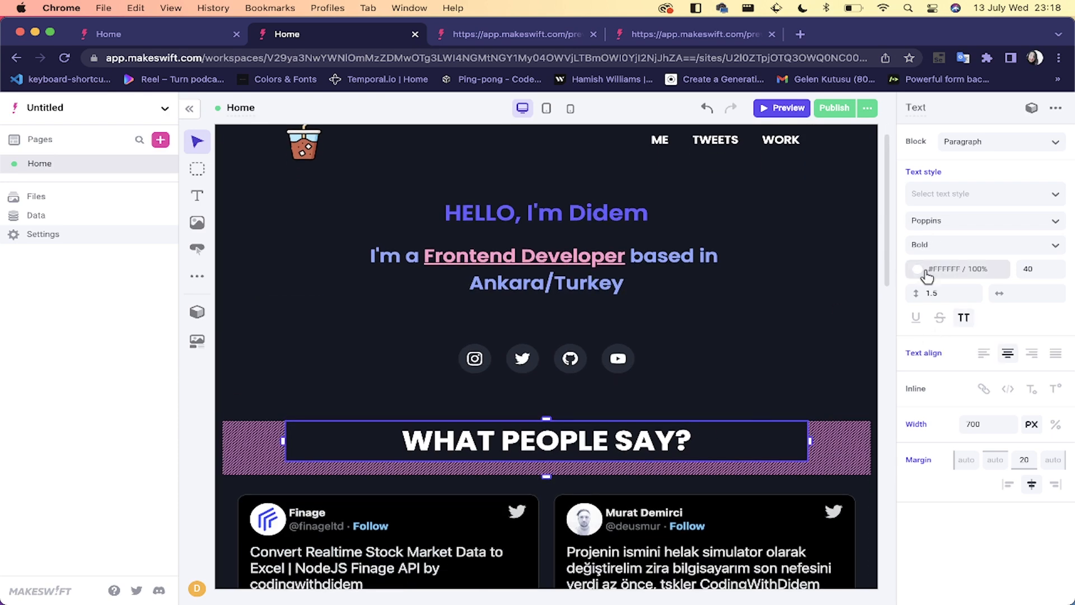
pyautogui.click(953, 207)
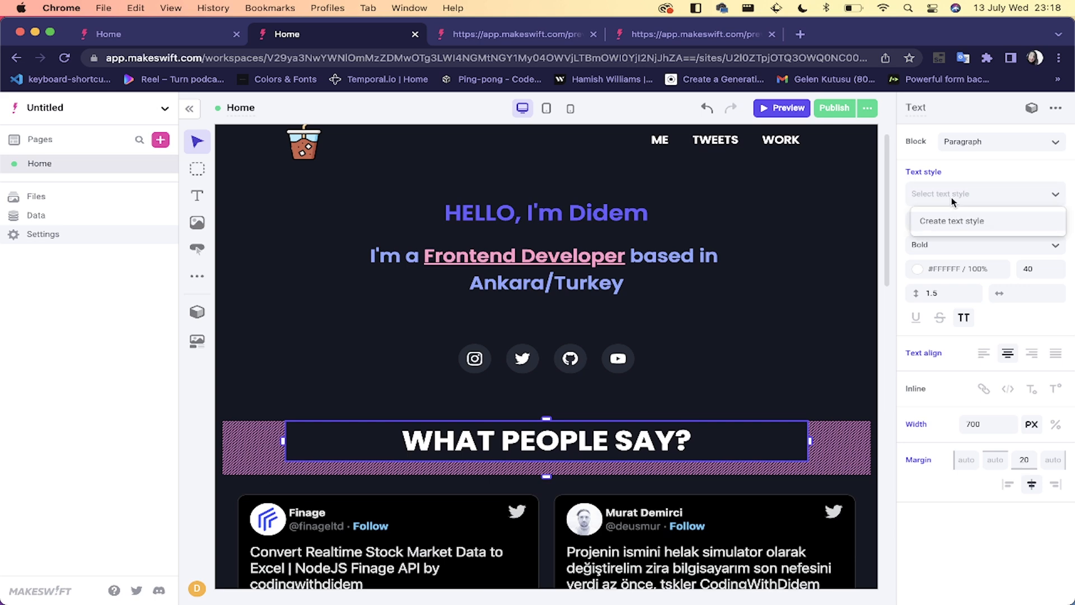
pyautogui.click(942, 221)
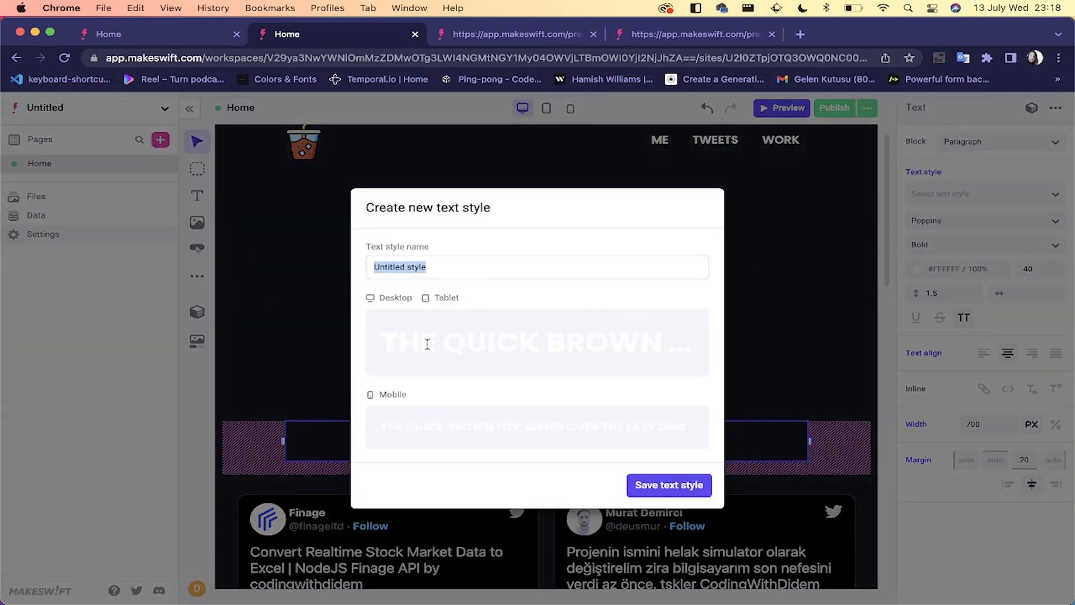
pyautogui.write('h')
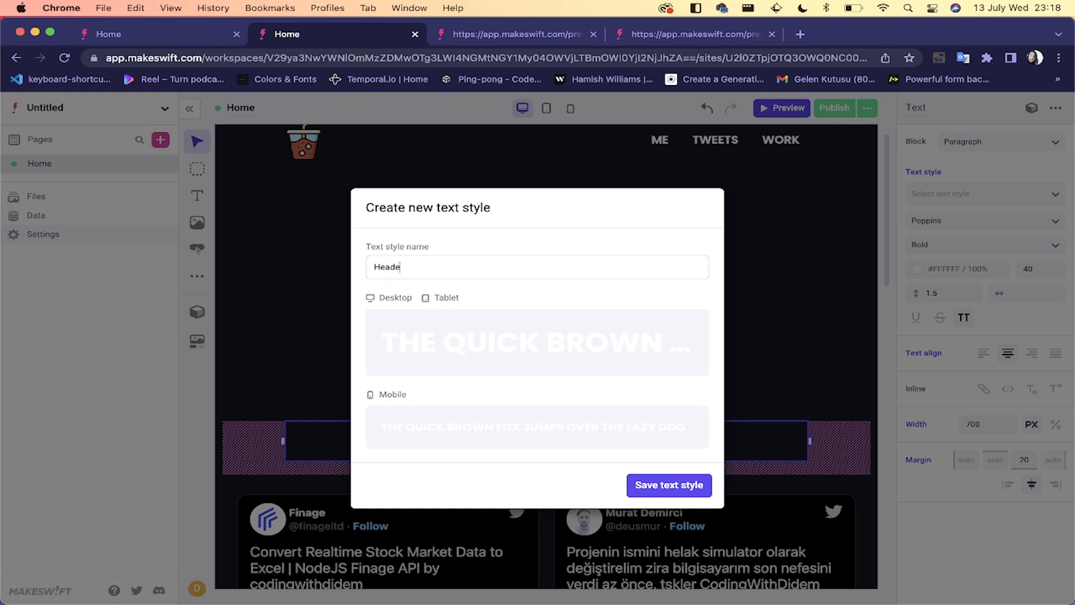
pyautogui.click(644, 487)
# Step: Replace the placeholder text in the new box below the tweets with the original site's heading "MY RECENT WORK"
pyautogui.scroll(-10, 609, 517)
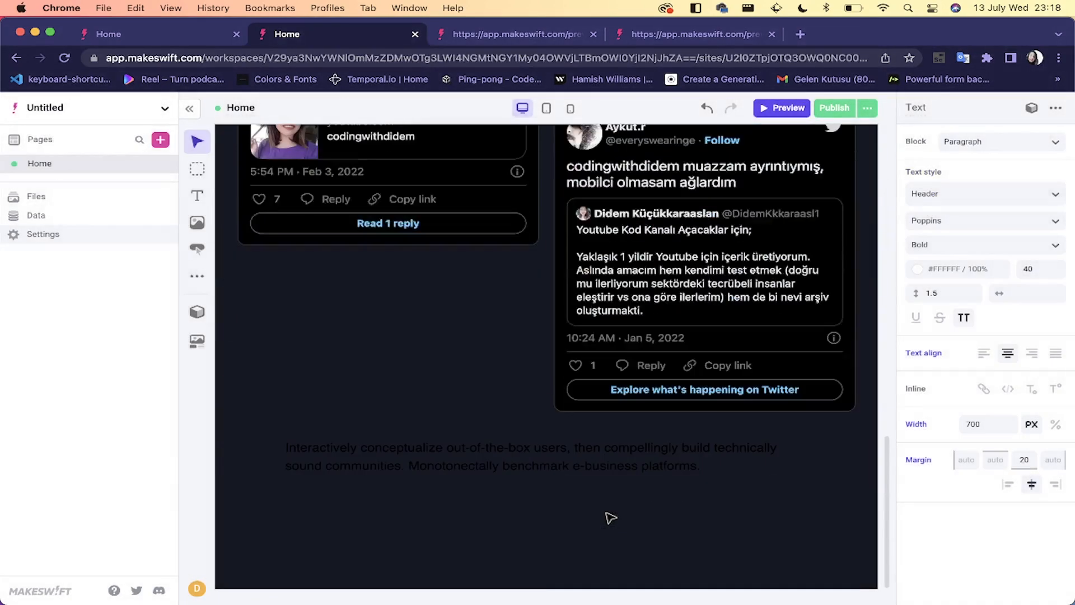
pyautogui.click(571, 455)
pyautogui.click(208, 32)
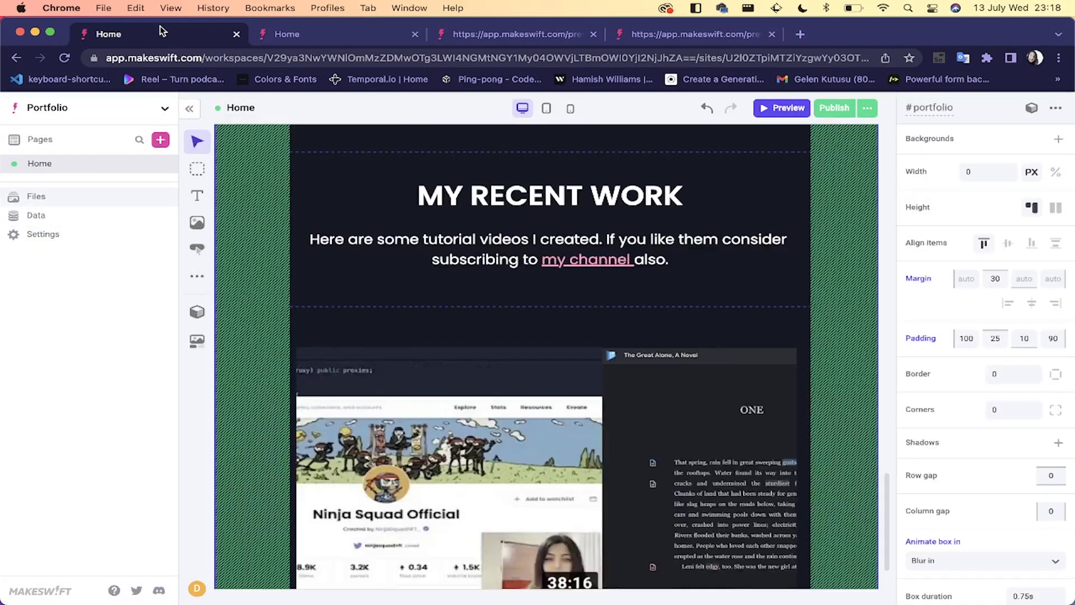
pyautogui.click(267, 31)
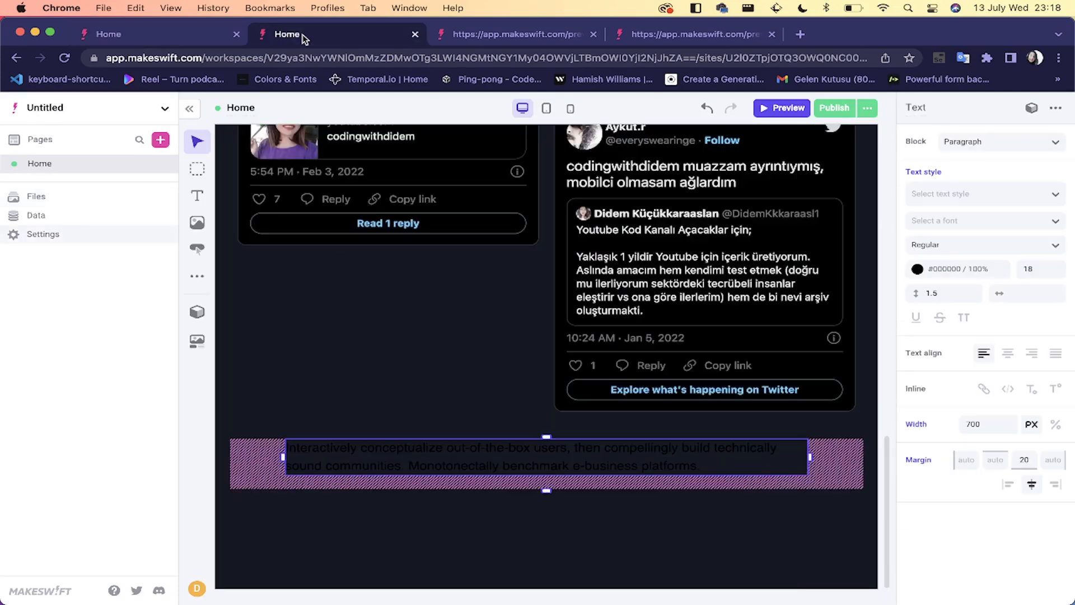
pyautogui.tripleClick(502, 455)
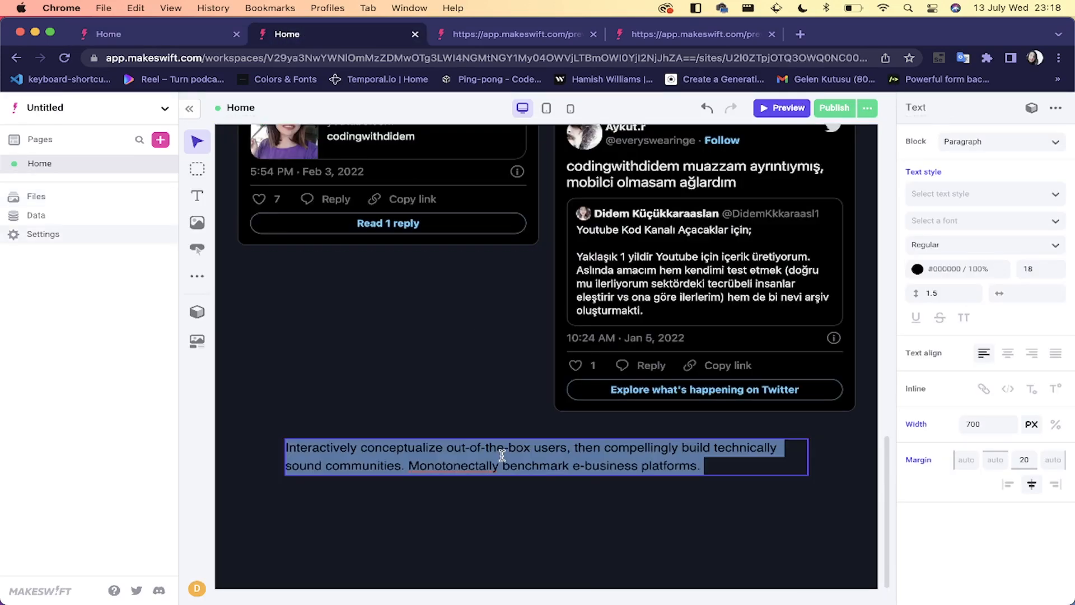
pyautogui.write('MY RECENT WORK')
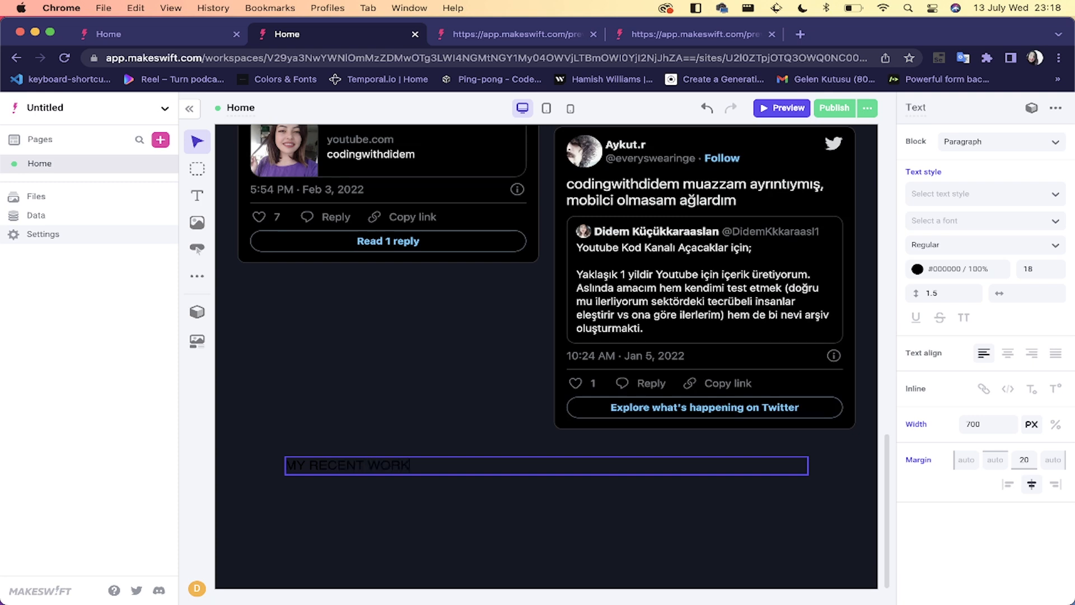
pyautogui.tripleClick(401, 465)
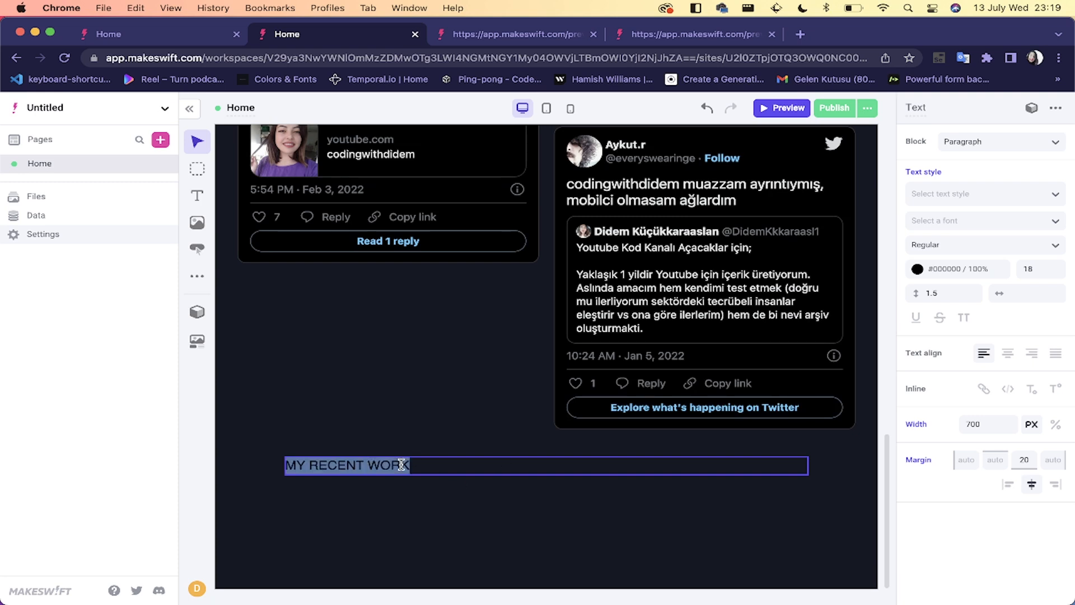
pyautogui.click(961, 193)
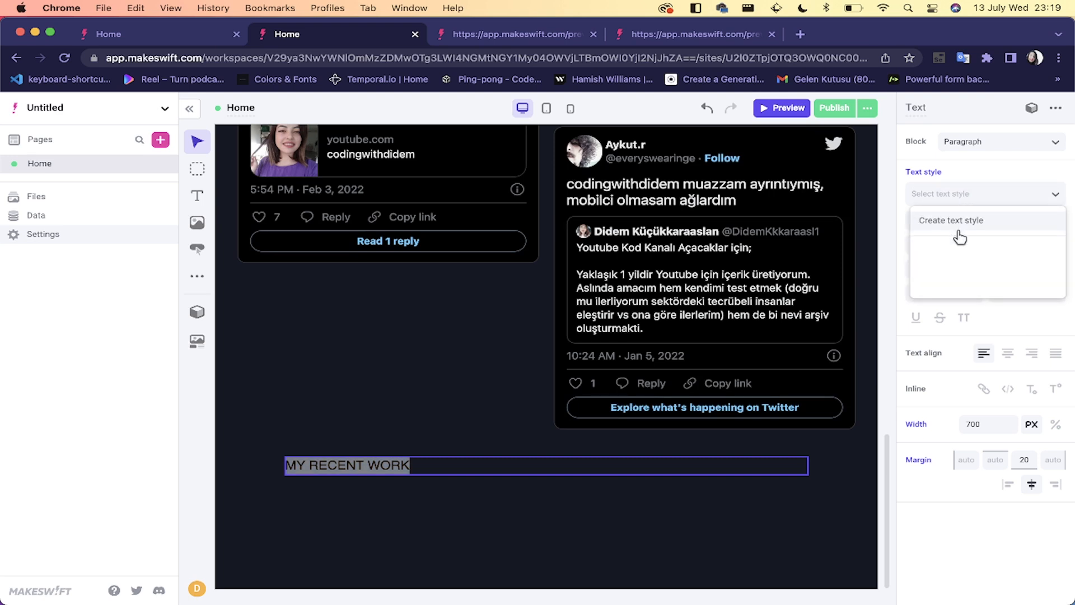
pyautogui.click(973, 185)
pyautogui.click(972, 193)
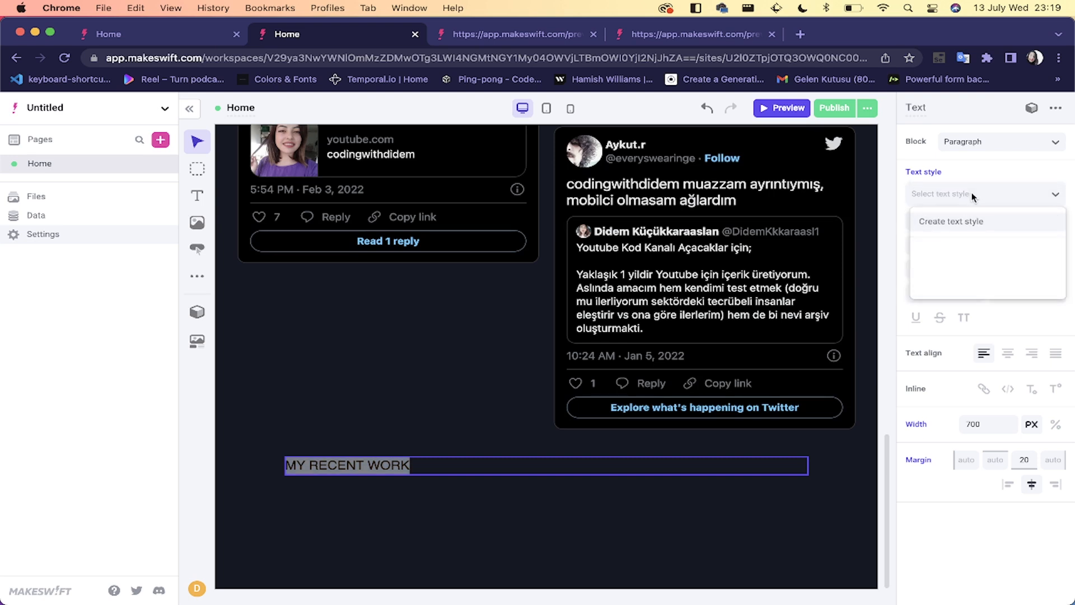
pyautogui.click(969, 222)
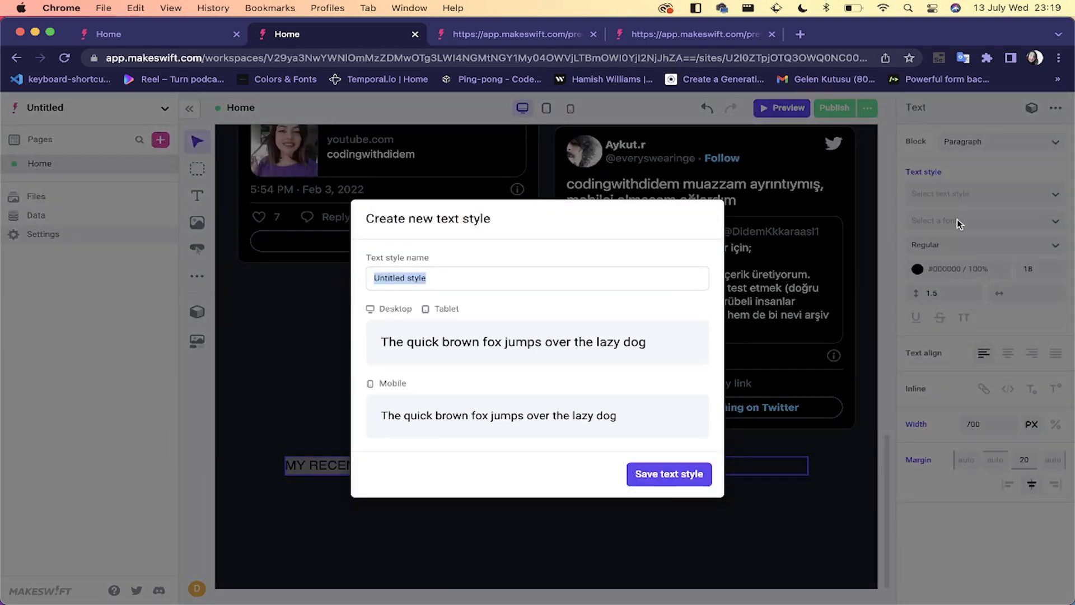
pyautogui.click(955, 205)
# Step: Check the text style assigned to the "WHAT PEOPLE SAY?" heading and return to the "MY RECENT WORK" text
pyautogui.scroll(10, 668, 292)
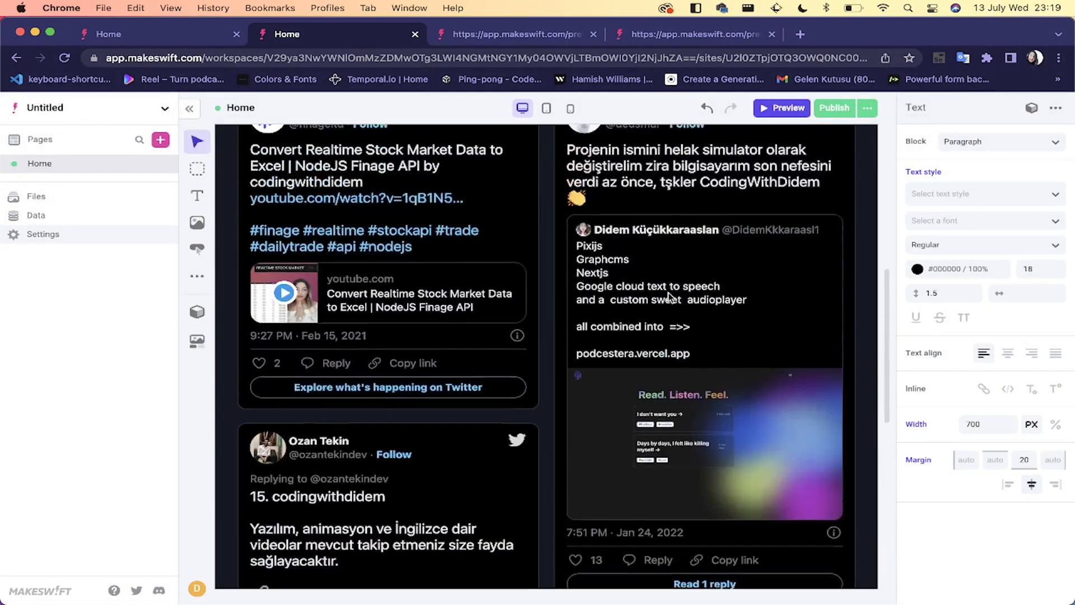
pyautogui.scroll(-3, 667, 293)
pyautogui.click(647, 367)
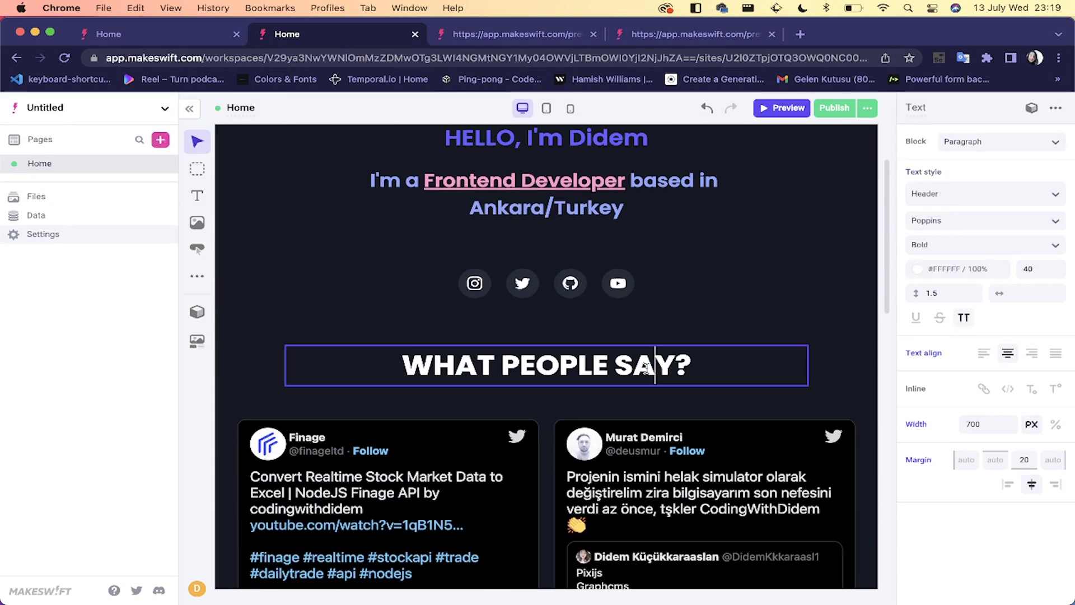
pyautogui.click(950, 201)
pyautogui.click(948, 200)
pyautogui.scroll(-10, 727, 358)
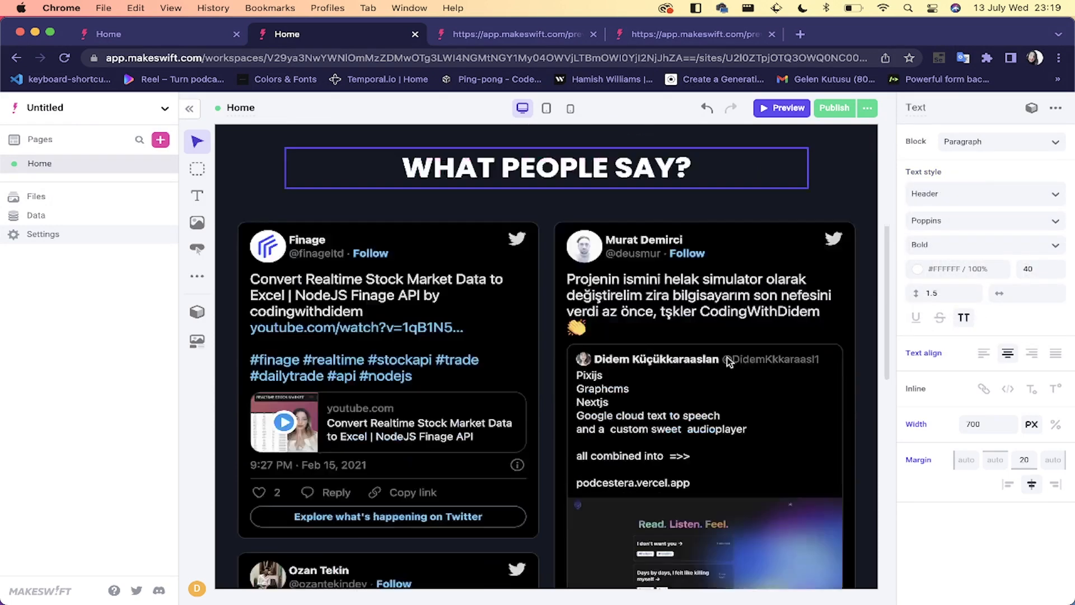
pyautogui.click(482, 470)
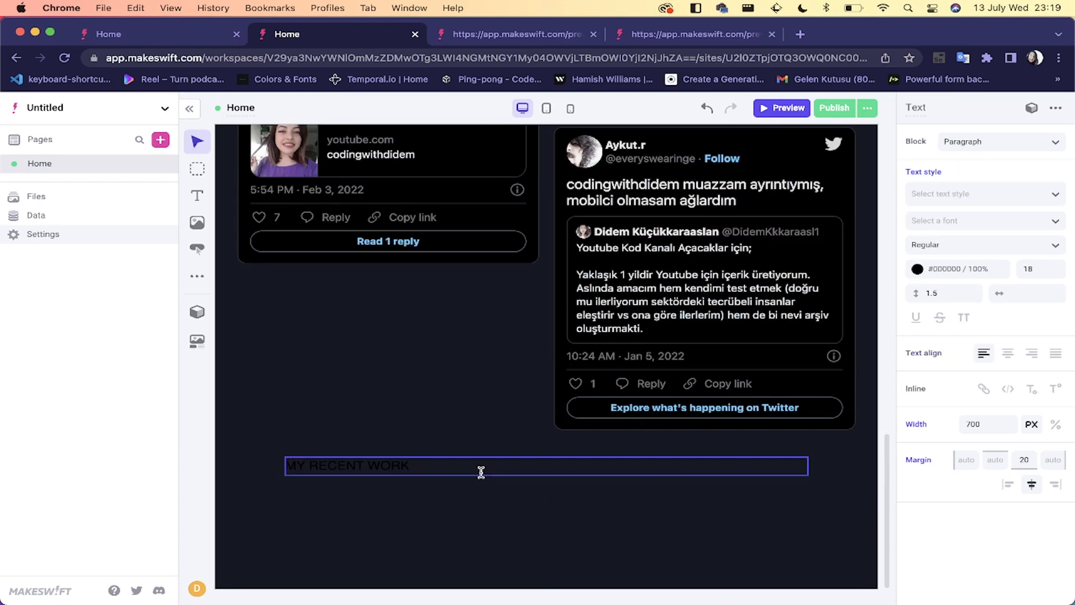
# Step: Copy the "WHAT PEOPLE SAY?" heading text and paste it over the "MY RECENT WORK" text below the tweets
pyautogui.scroll(10, 482, 472)
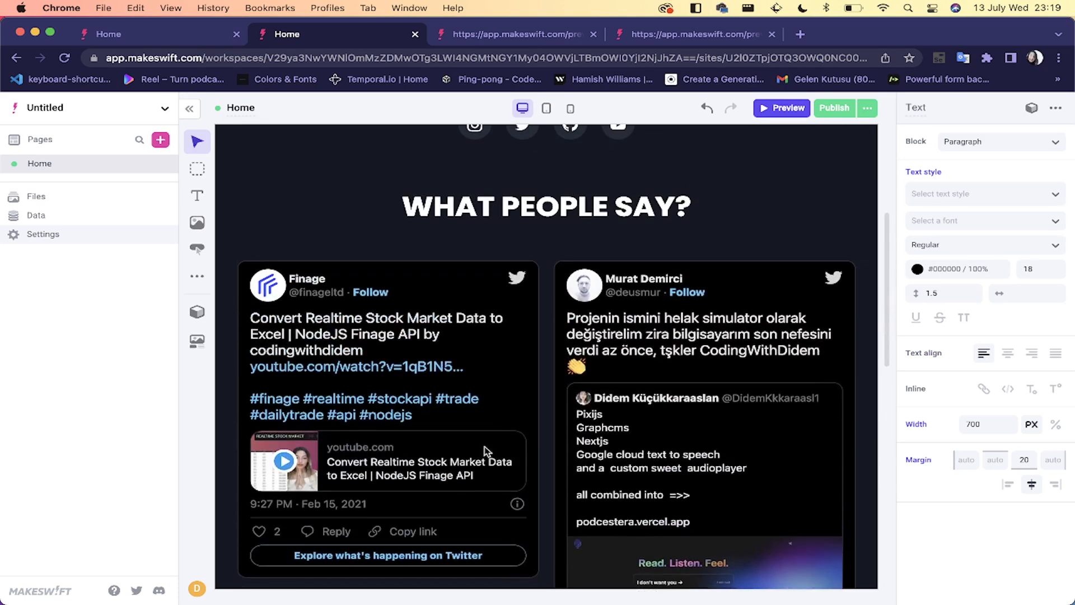
pyautogui.click(587, 212)
pyautogui.tripleClick(587, 212)
pyautogui.press('cmd+c')
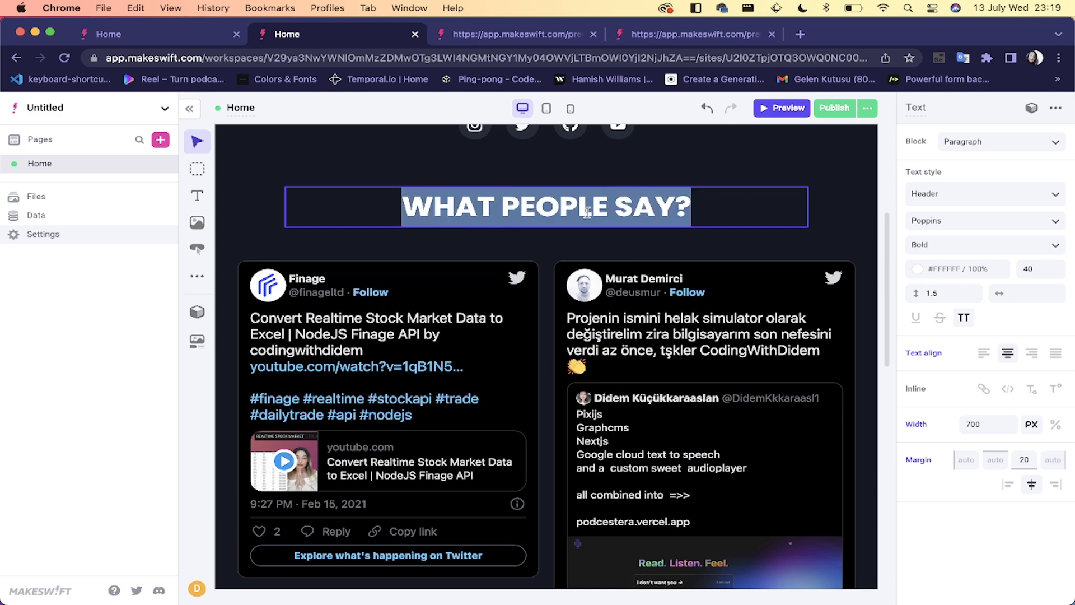
pyautogui.scroll(-10, 587, 212)
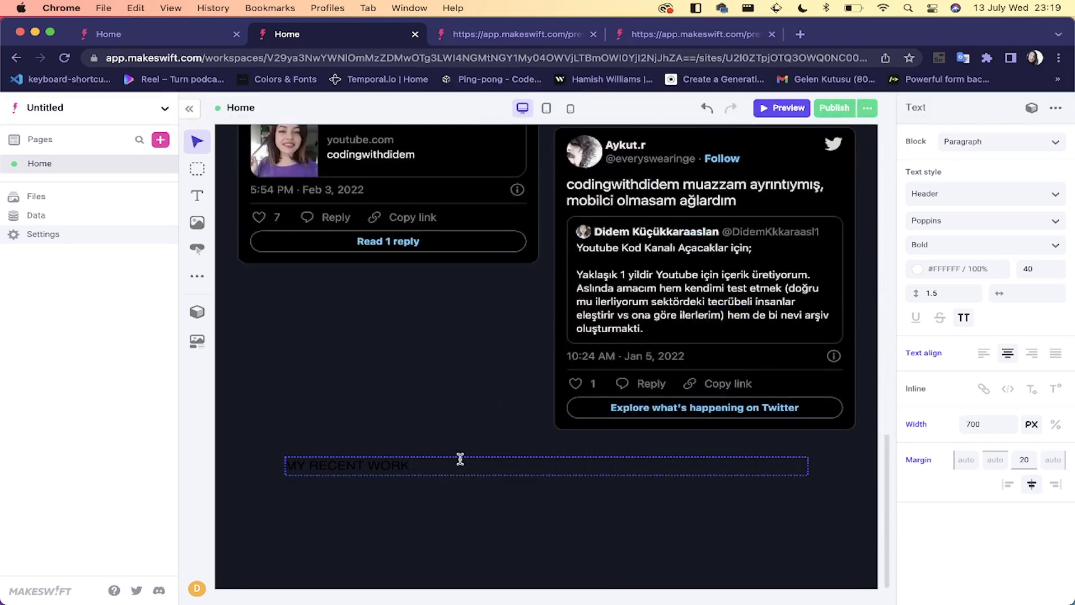
pyautogui.click(398, 465)
pyautogui.tripleClick(398, 465)
pyautogui.press('cmd+v')
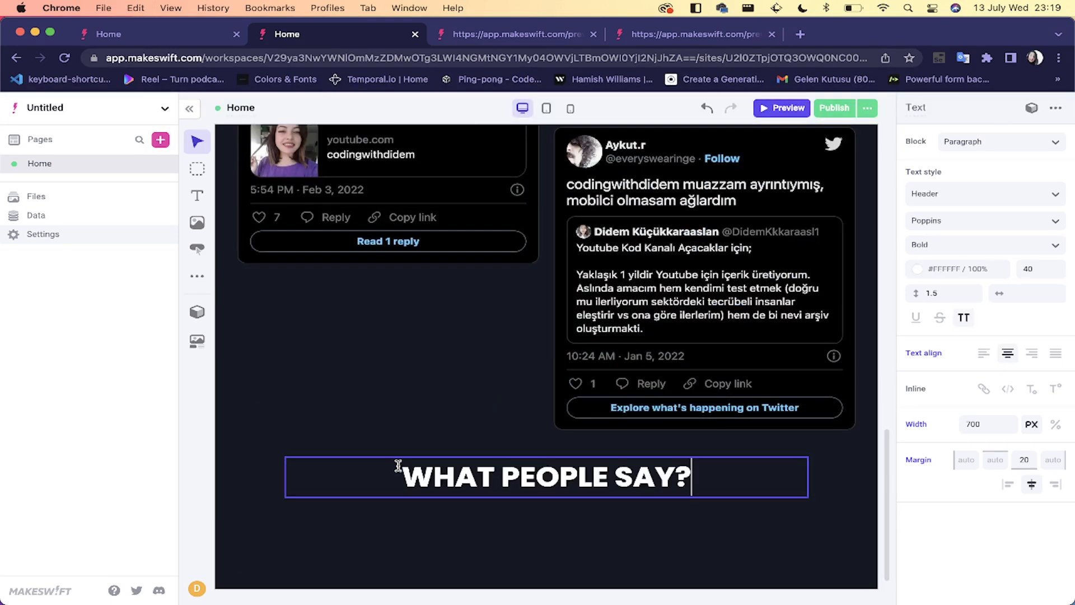
# Step: Replace the wording of the pasted heading below the tweets with "MY RECENT WORK"
pyautogui.tripleClick(483, 475)
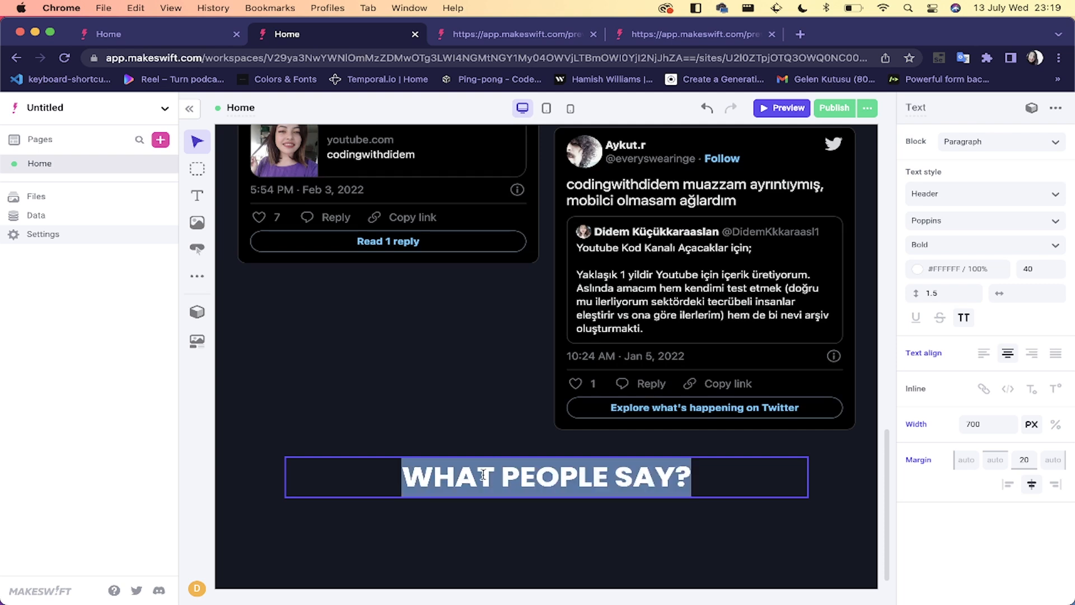
pyautogui.write('MY RECE')
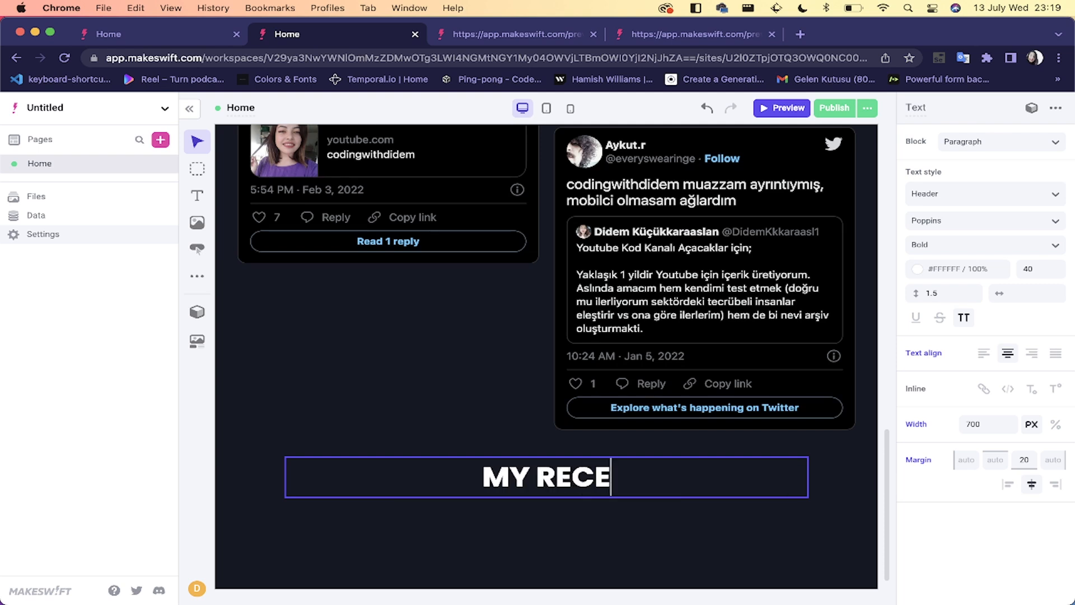
pyautogui.write('NT WORK')
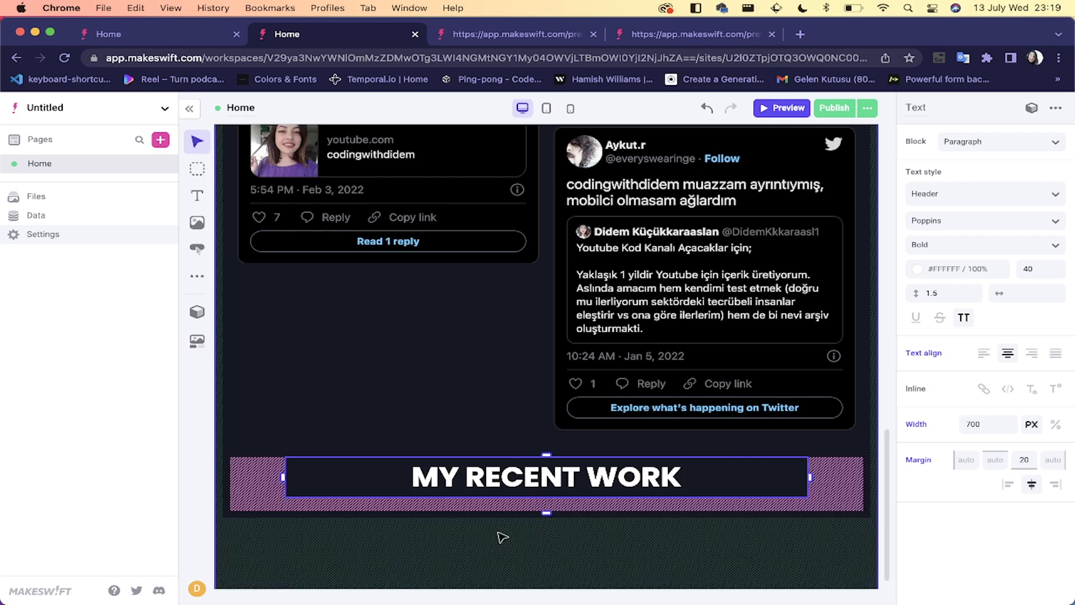
# Step: Name the 1200 px box around the "MY RECENT WORK" heading "recent-work"
pyautogui.scroll(-1, 500, 533)
pyautogui.click(480, 358)
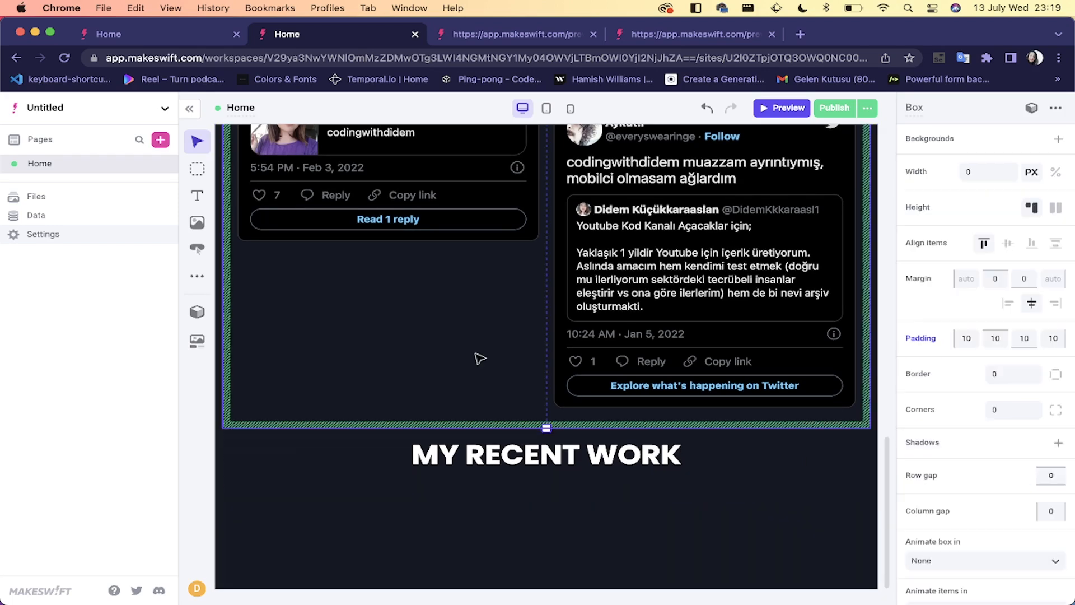
pyautogui.click(495, 439)
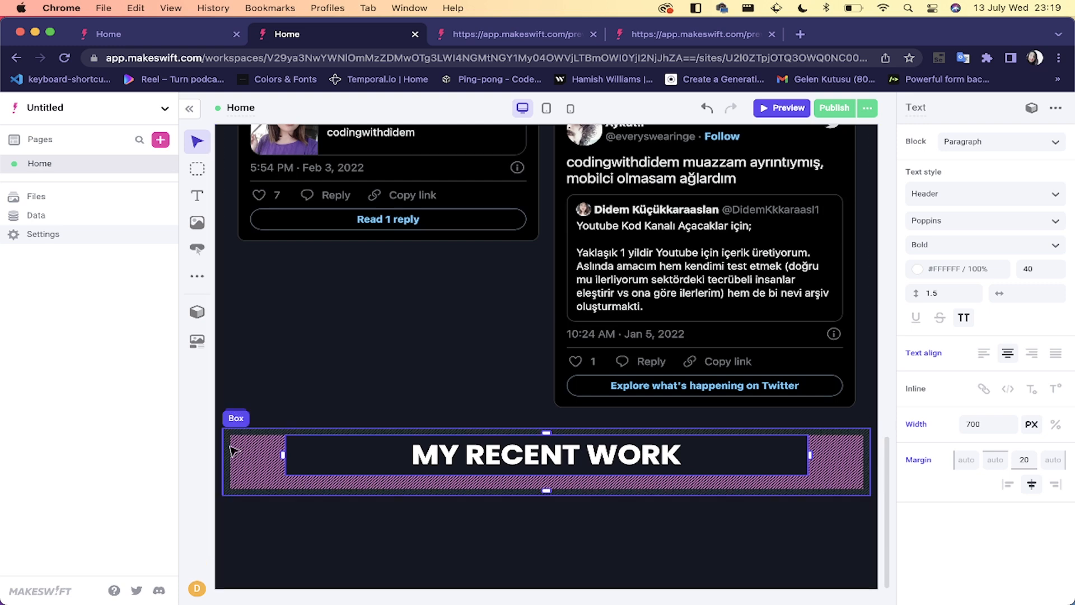
pyautogui.click(234, 452)
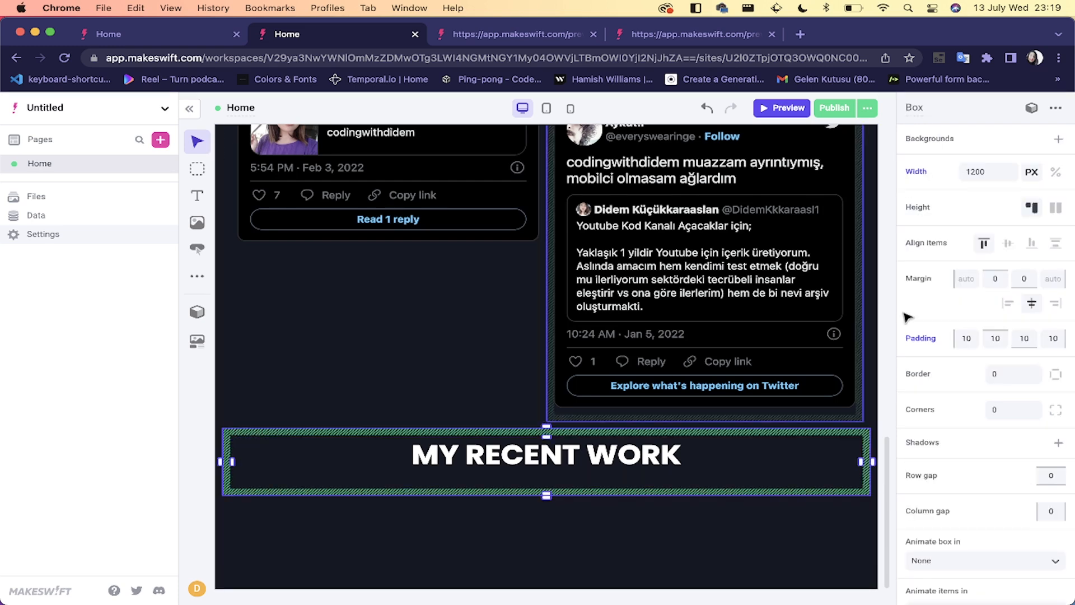
pyautogui.click(917, 106)
pyautogui.write('R')
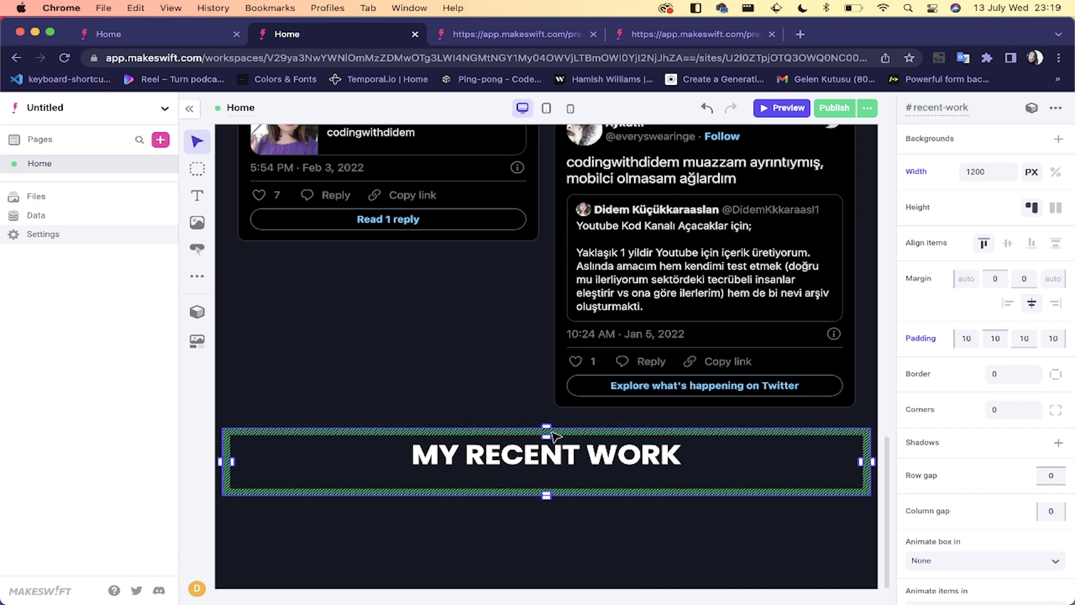
# Step: Give the recent-work box a top margin of 100 and a bottom margin of 110
pyautogui.moveTo(546, 424); pyautogui.dragTo(551, 495)
pyautogui.scroll(-2, 551, 495)
pyautogui.moveTo(546, 505); pyautogui.dragTo(547, 571)
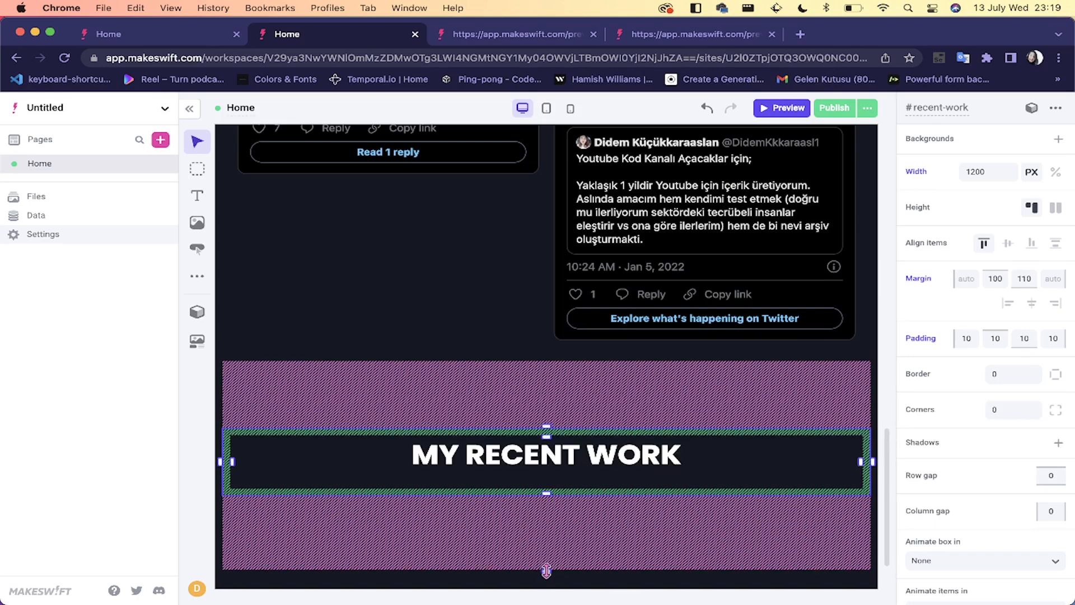
pyautogui.click(463, 297)
# Step: Copy the tutorial videos paragraph under "MY RECENT WORK" in the original Portfolio site and return to the new site
pyautogui.click(156, 34)
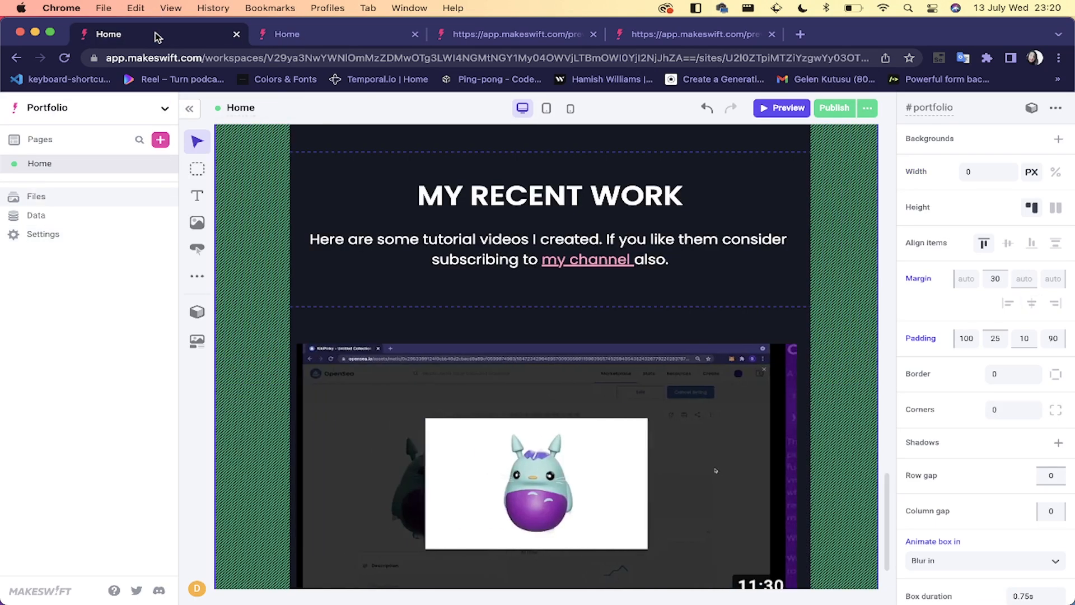
pyautogui.click(508, 260)
pyautogui.click(508, 261)
pyautogui.press('super+c')
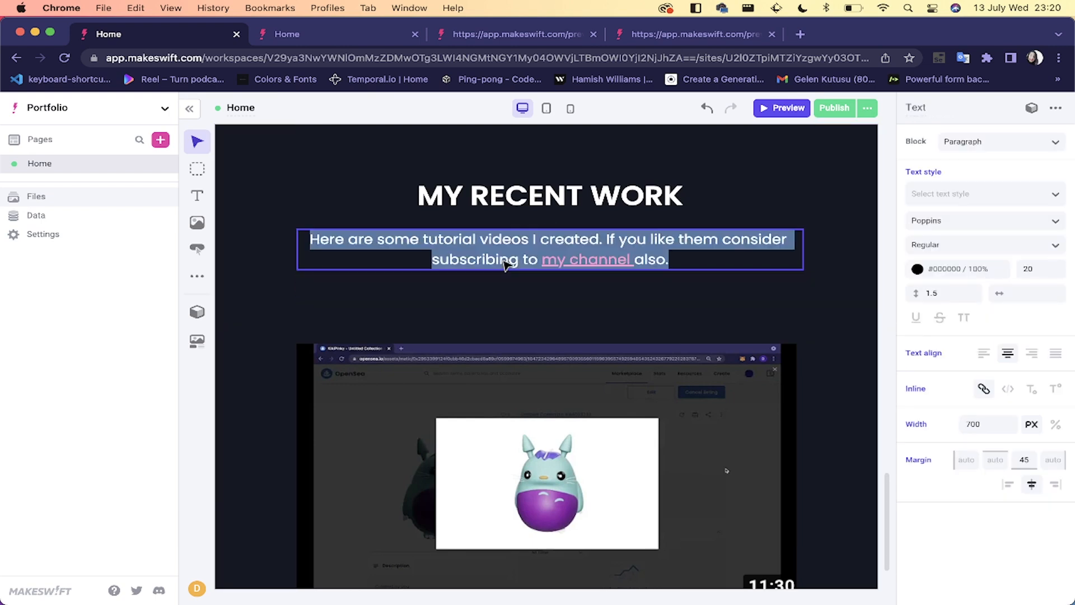
pyautogui.click(350, 35)
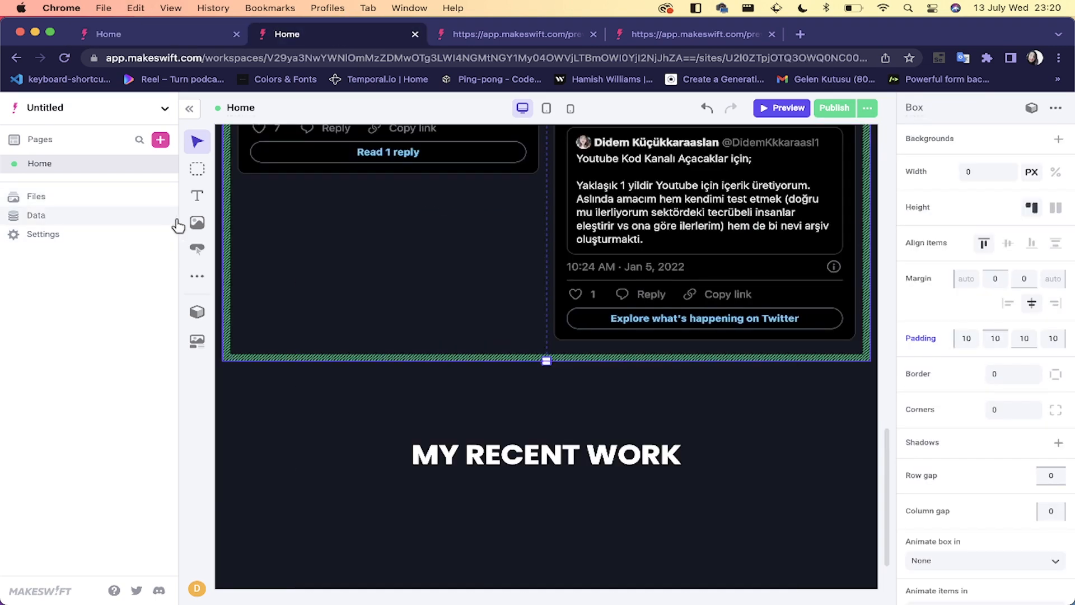
# Step: Add a text element below the "MY RECENT WORK" heading and replace its placeholder with the copied tutorial videos paragraph
pyautogui.moveTo(198, 200); pyautogui.dragTo(456, 509)
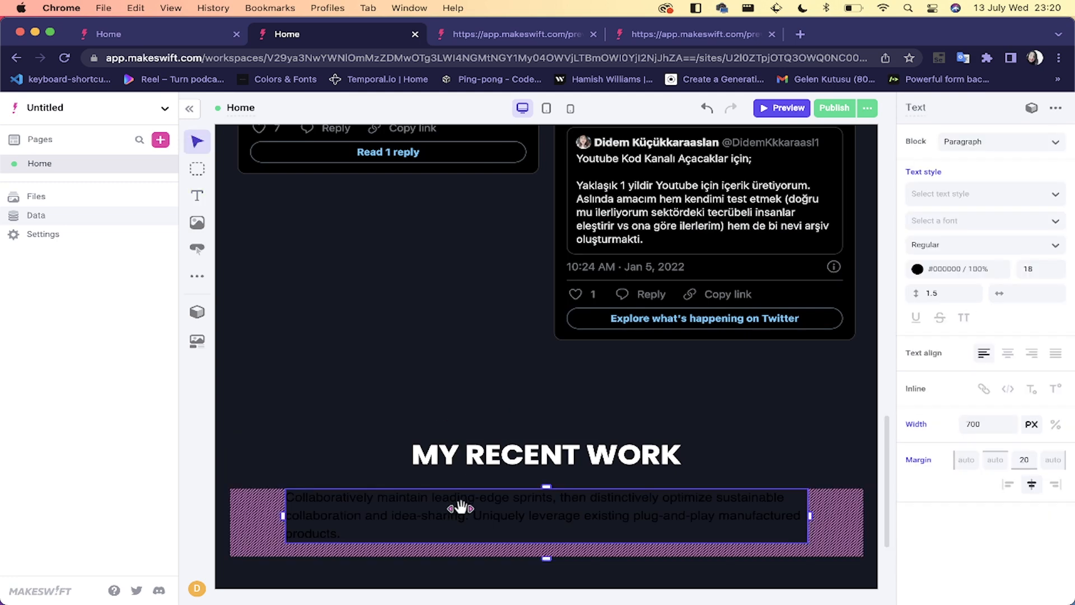
pyautogui.click(463, 512)
pyautogui.press('BackSpace')
pyautogui.press('super+v')
pyautogui.click(432, 405)
pyautogui.scroll(-1, 432, 405)
pyautogui.scroll(-1, 432, 405)
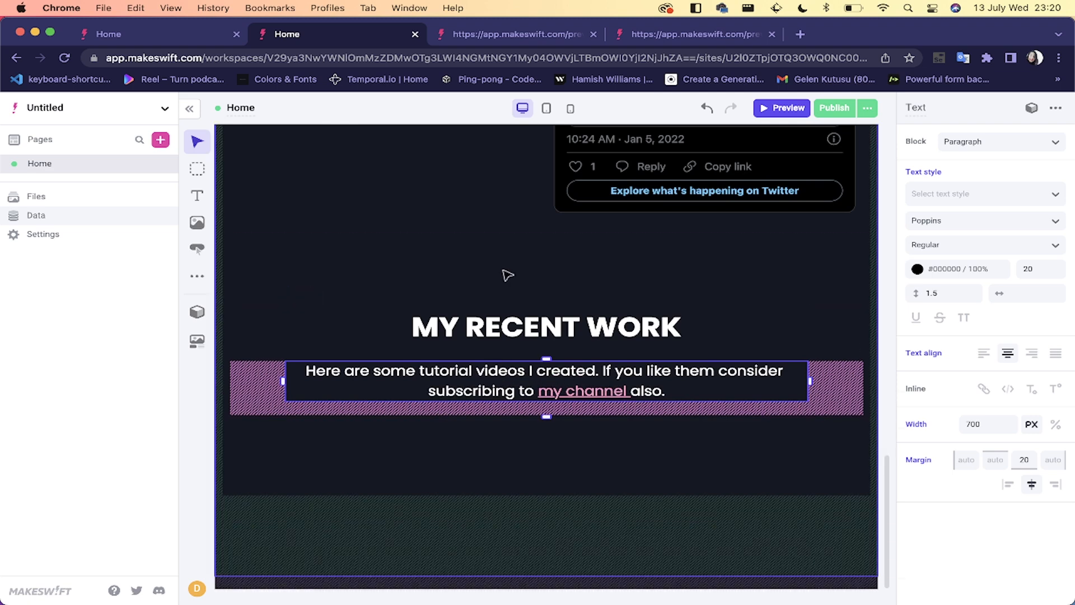
# Step: Examine the color and underline formatting of the words "my channel" in the pasted paragraph
pyautogui.click(516, 360)
pyautogui.click(583, 397)
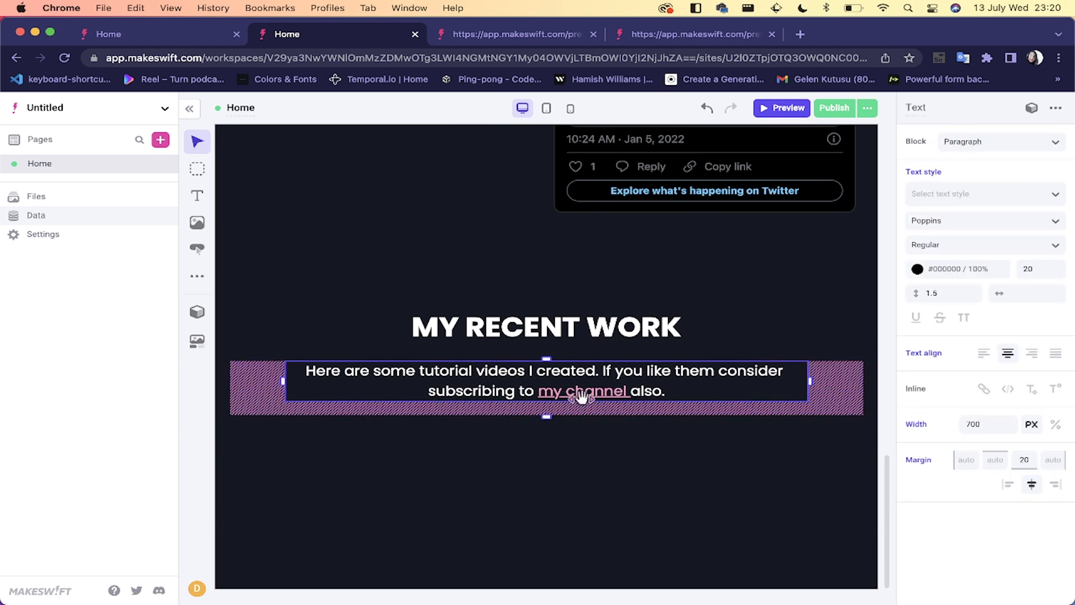
pyautogui.doubleClick(583, 397)
pyautogui.doubleClick(582, 397)
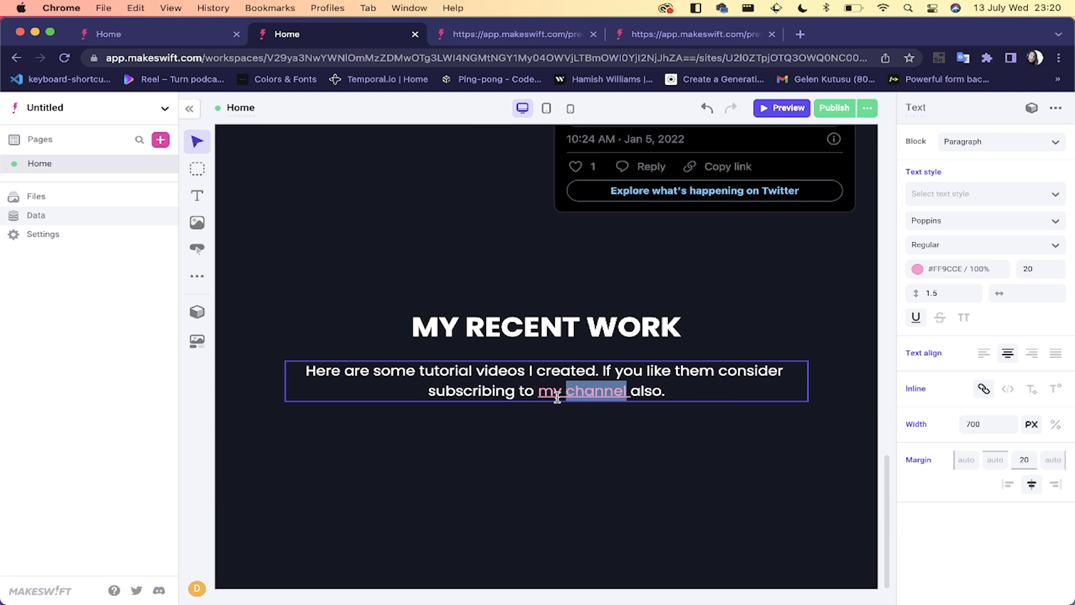
pyautogui.moveTo(538, 393); pyautogui.dragTo(626, 390)
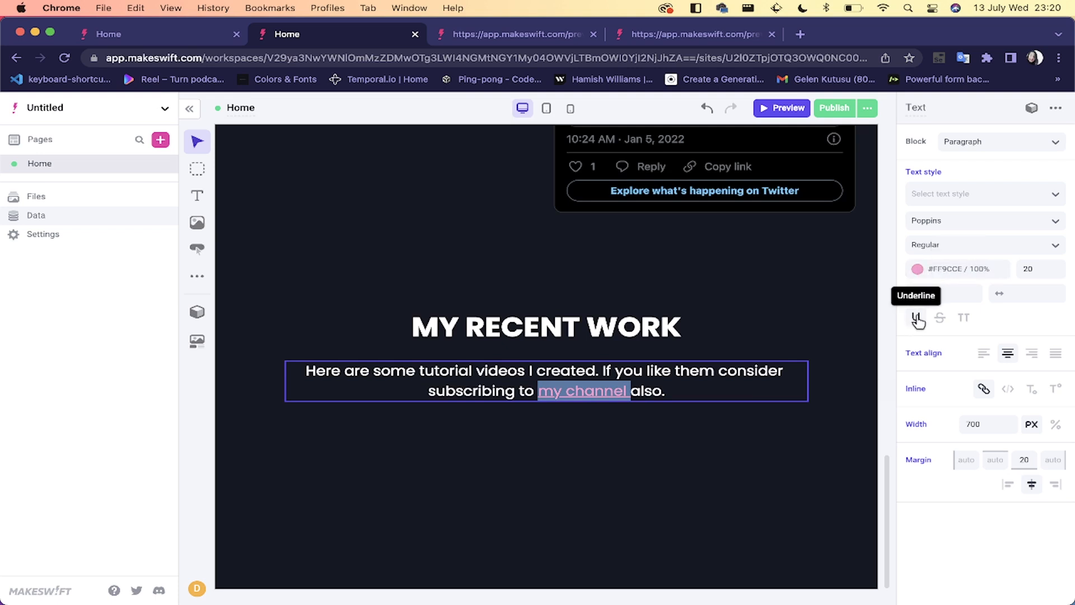
# Step: Inspect the link settings of the words "my channel" in the pasted paragraph, leaving them as they are
pyautogui.doubleClick(606, 388)
pyautogui.tripleClick(606, 388)
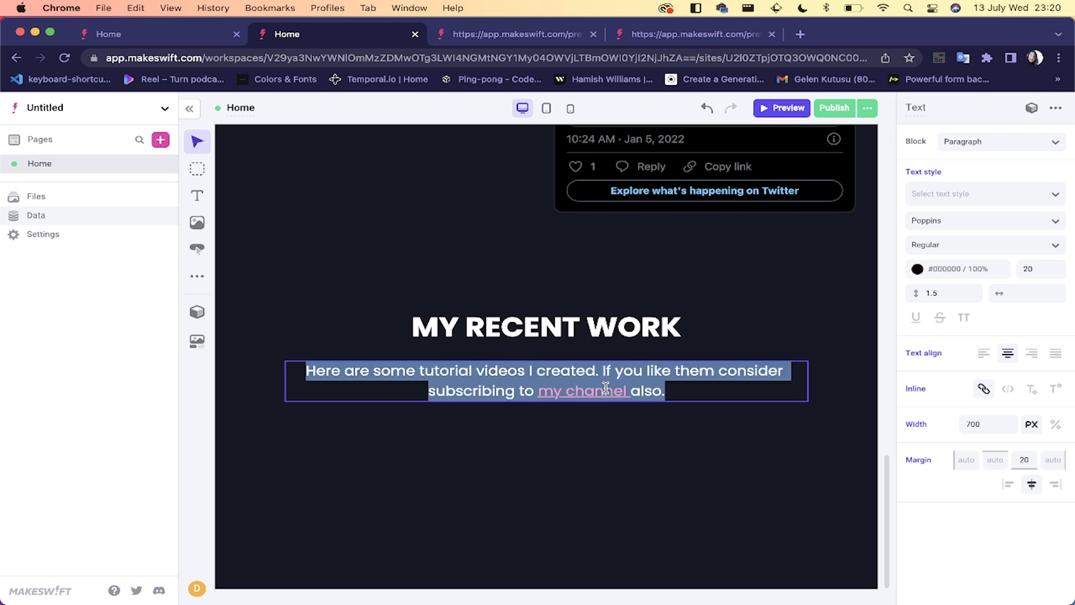
pyautogui.doubleClick(606, 390)
pyautogui.click(635, 393)
pyautogui.click(630, 392)
pyautogui.click(540, 392)
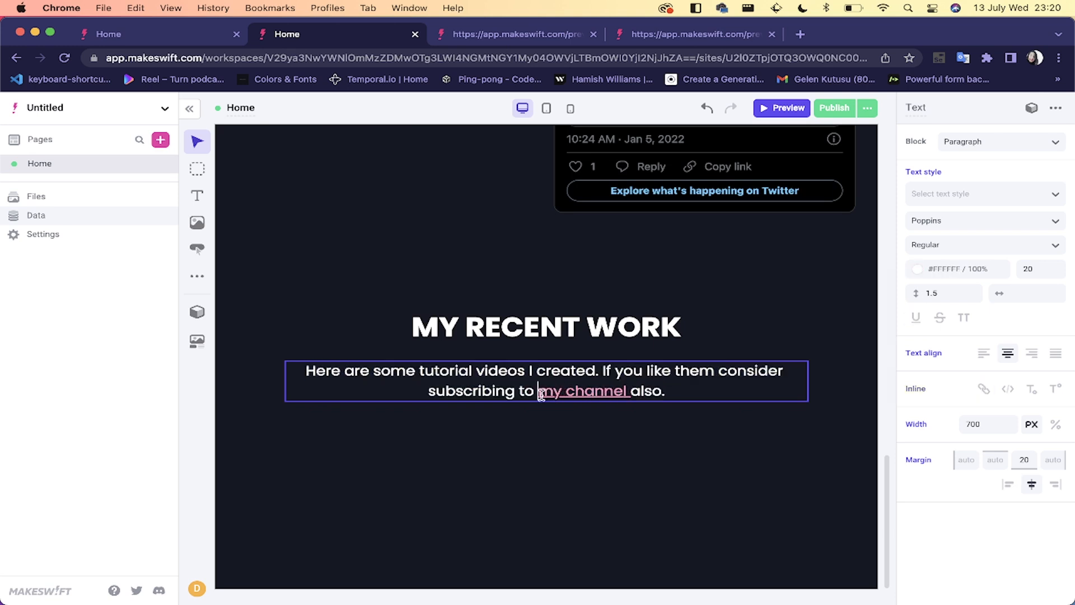
pyautogui.click(744, 403)
pyautogui.doubleClick(585, 391)
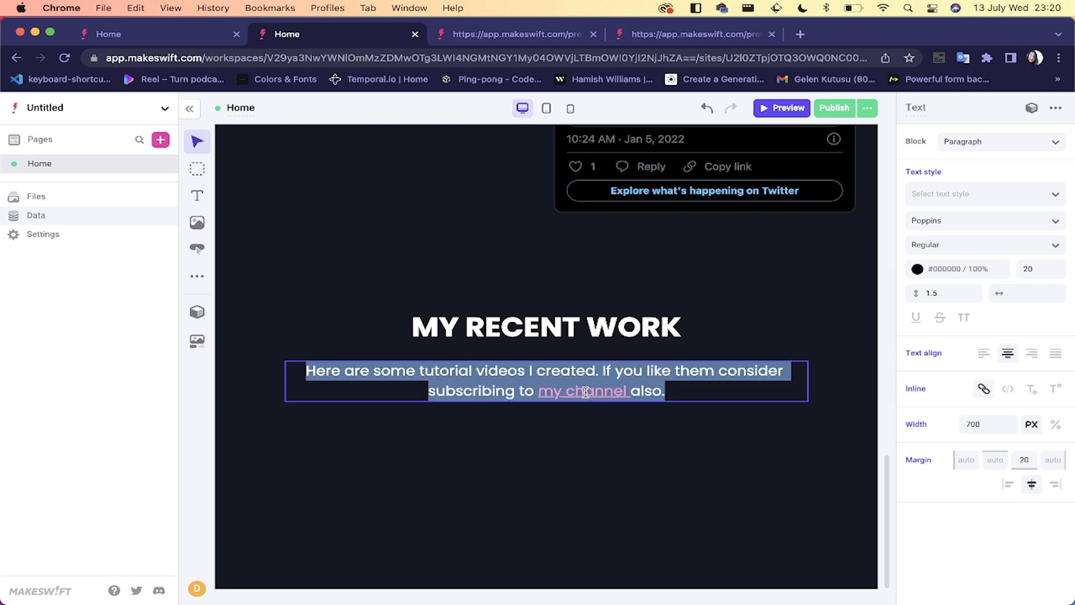
pyautogui.click(585, 392)
pyautogui.moveTo(539, 391); pyautogui.dragTo(628, 392)
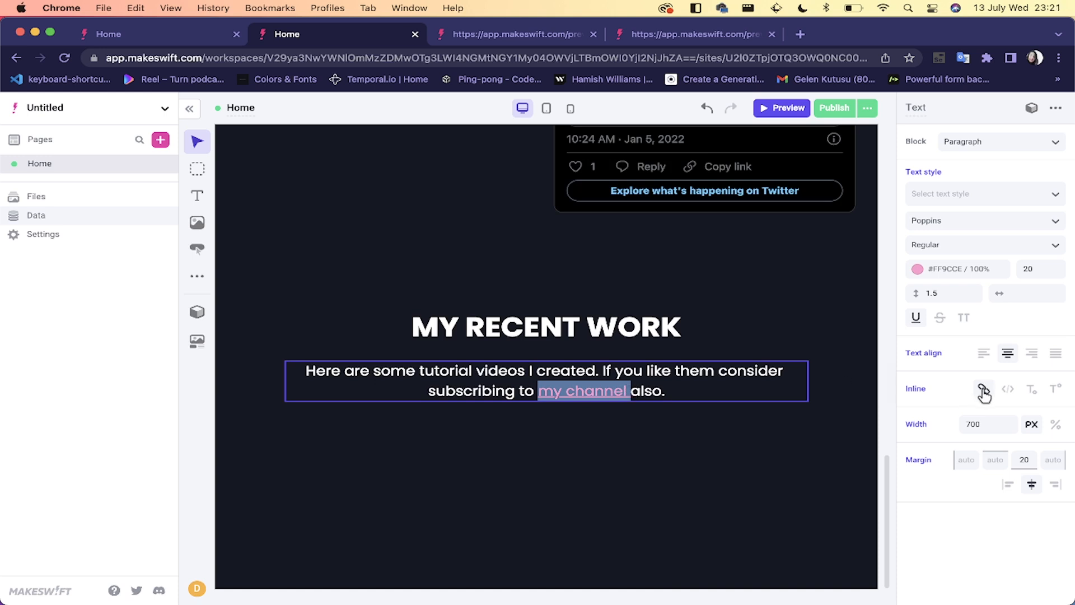
pyautogui.click(983, 389)
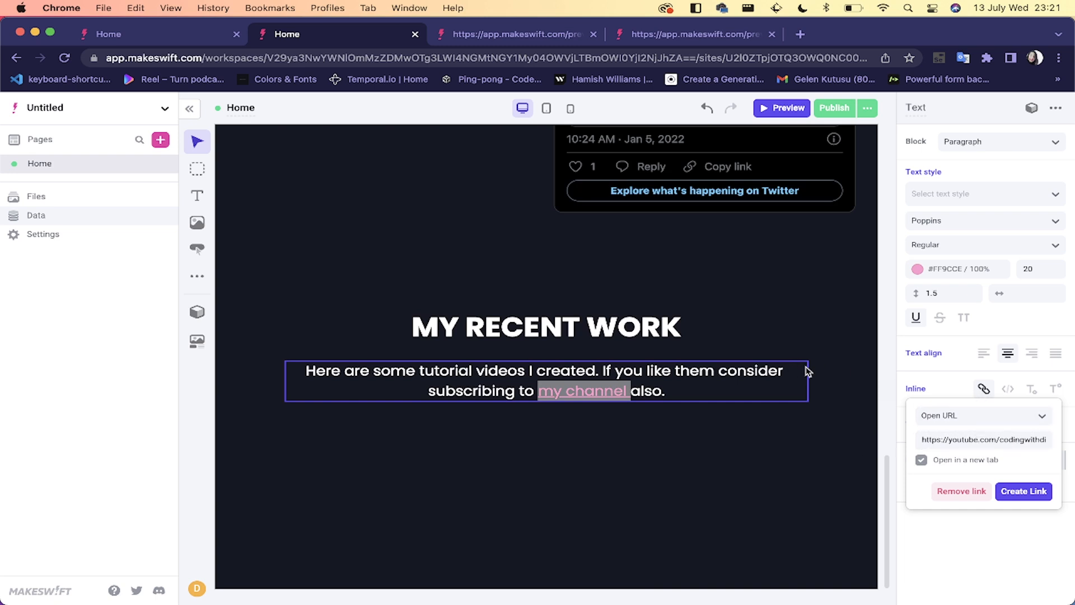
pyautogui.click(948, 392)
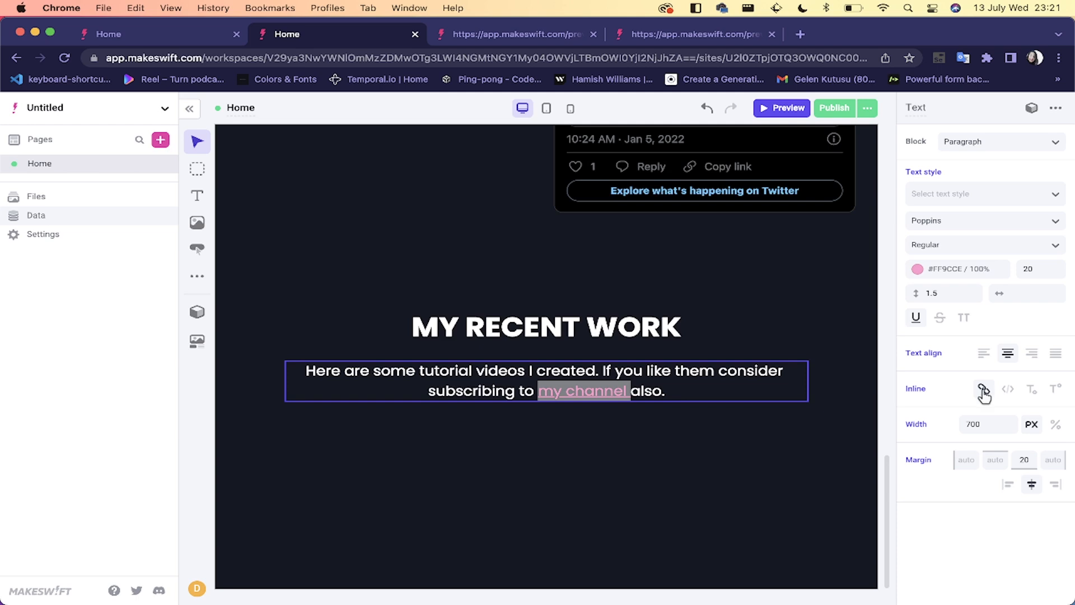
pyautogui.click(811, 415)
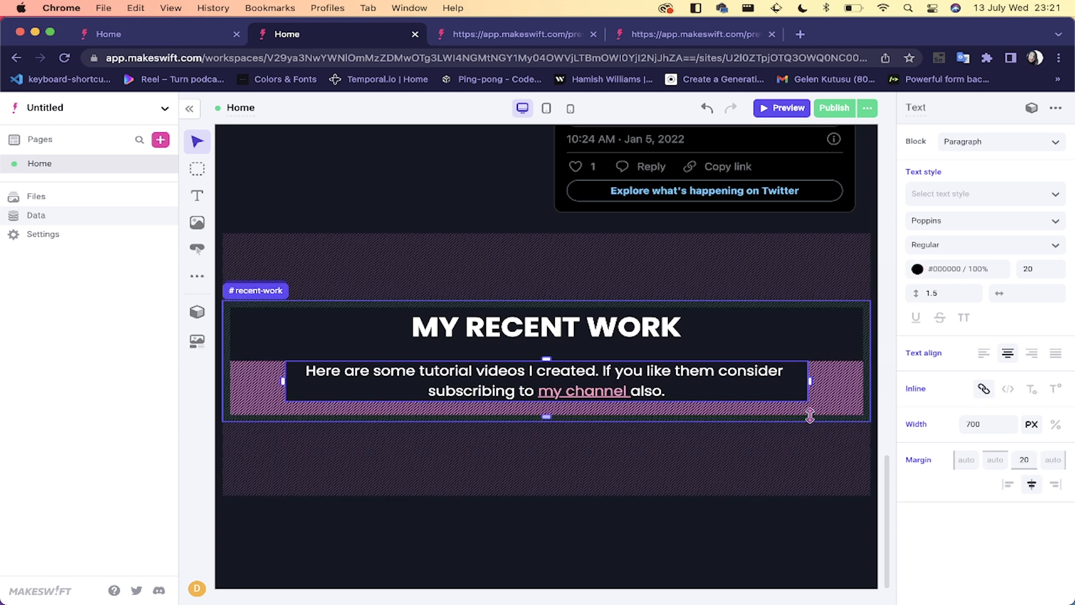
pyautogui.click(727, 524)
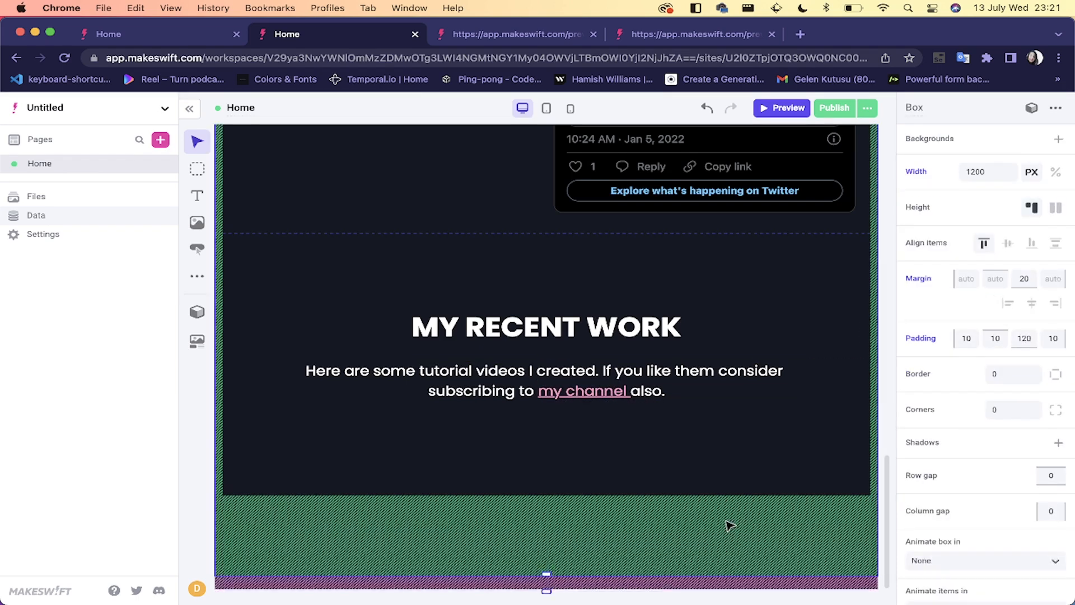
# Step: Check the video carousel below the tutorial videos paragraph in the original Portfolio site and return to the new site
pyautogui.click(228, 39)
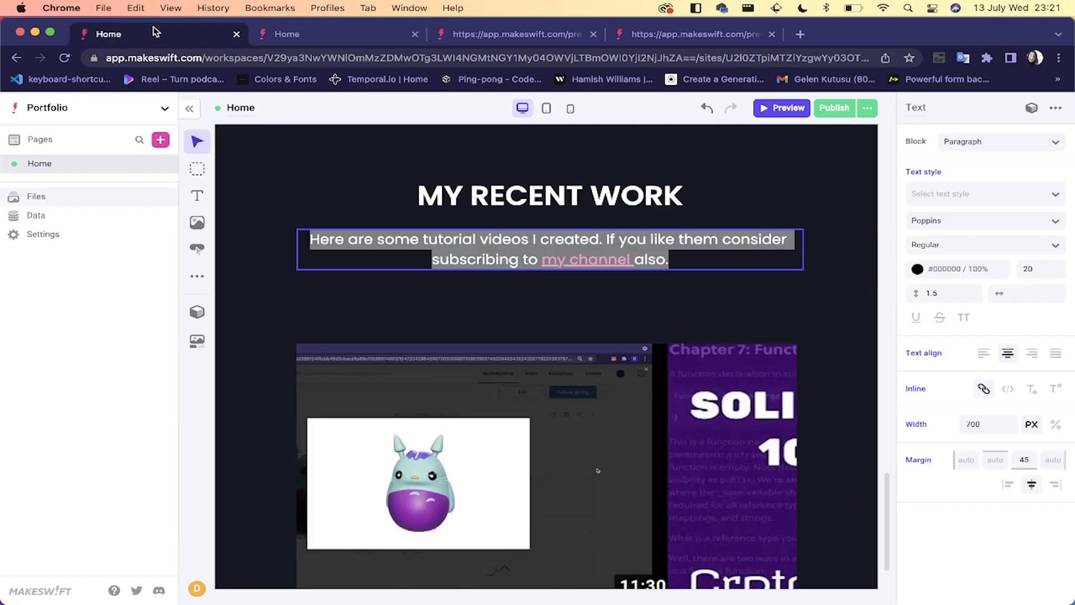
pyautogui.scroll(-2, 384, 295)
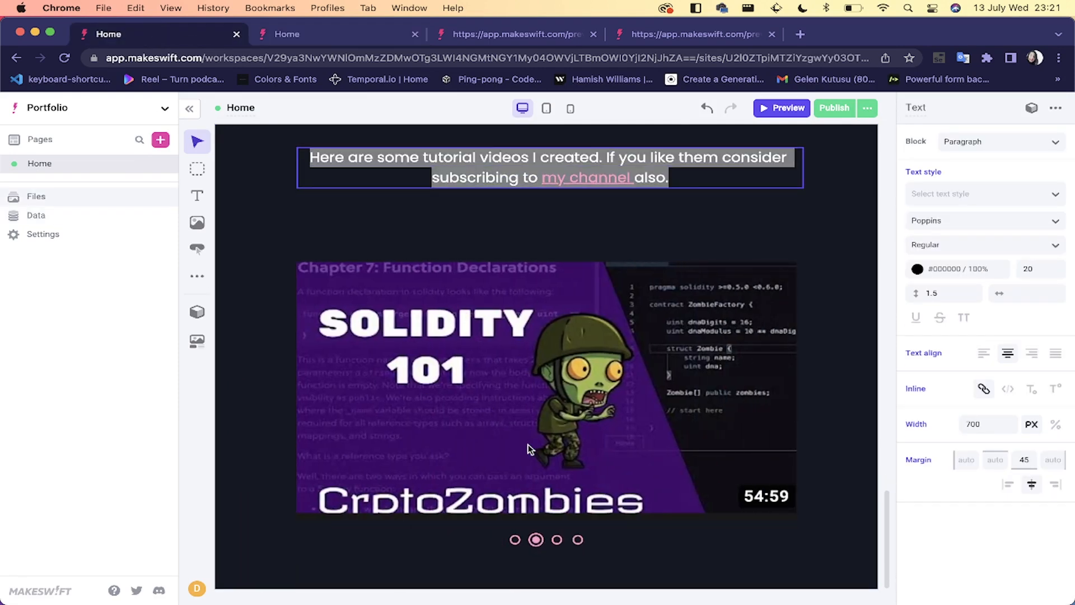
pyautogui.click(350, 36)
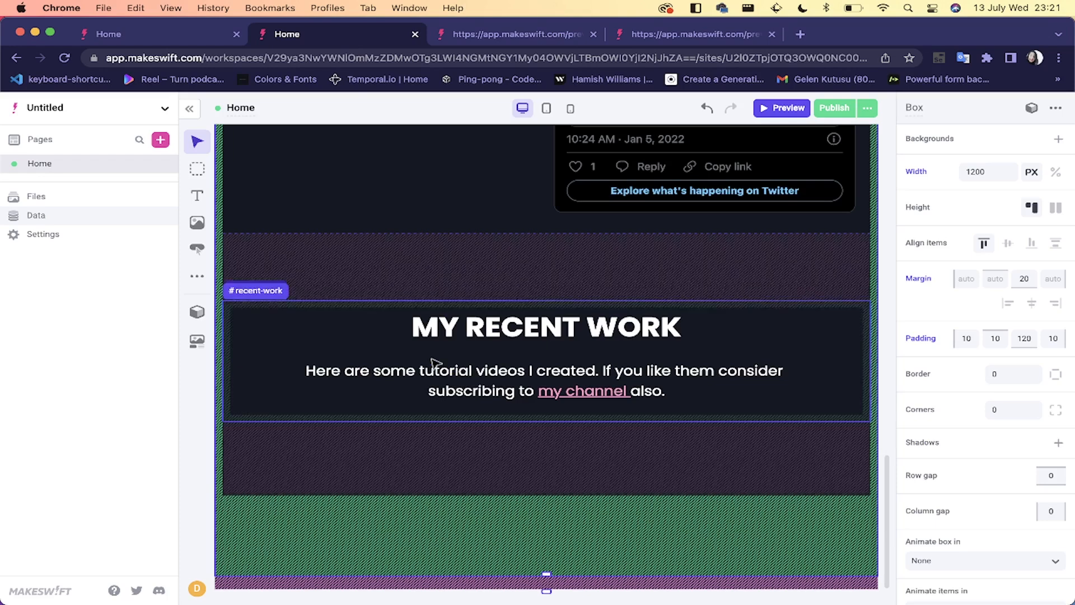
# Step: Add a carousel directly below the tutorial videos paragraph in the "MY RECENT WORK" section
pyautogui.click(204, 350)
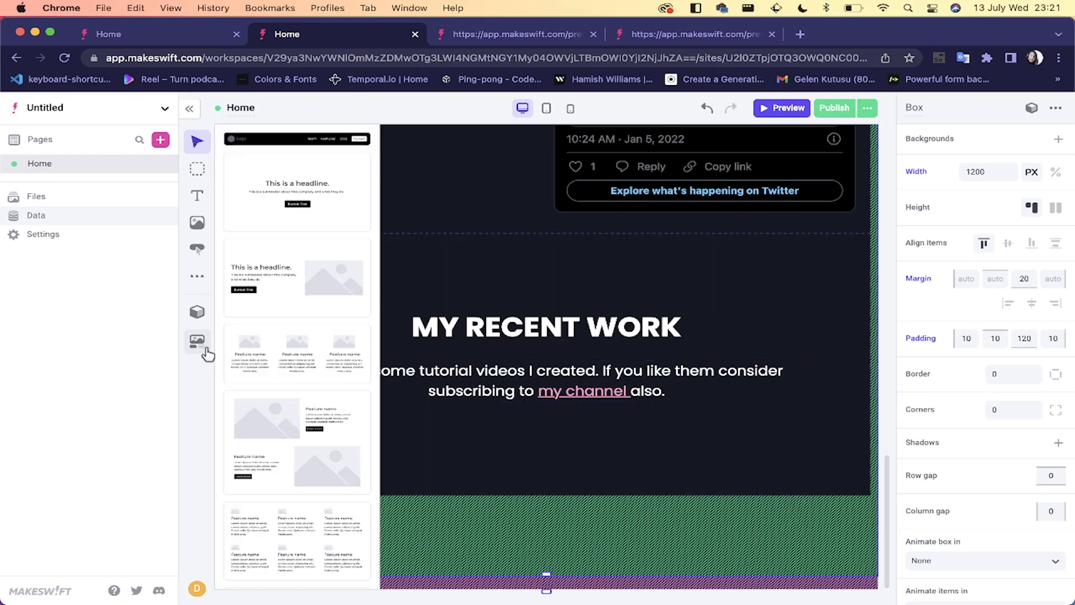
pyautogui.scroll(-10, 312, 419)
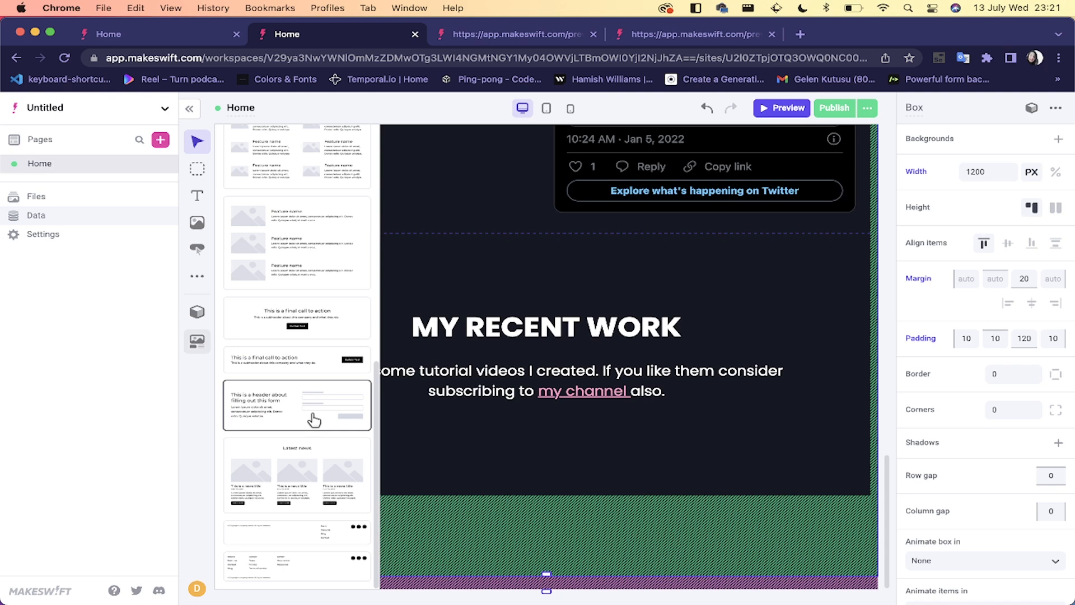
pyautogui.scroll(3, 314, 420)
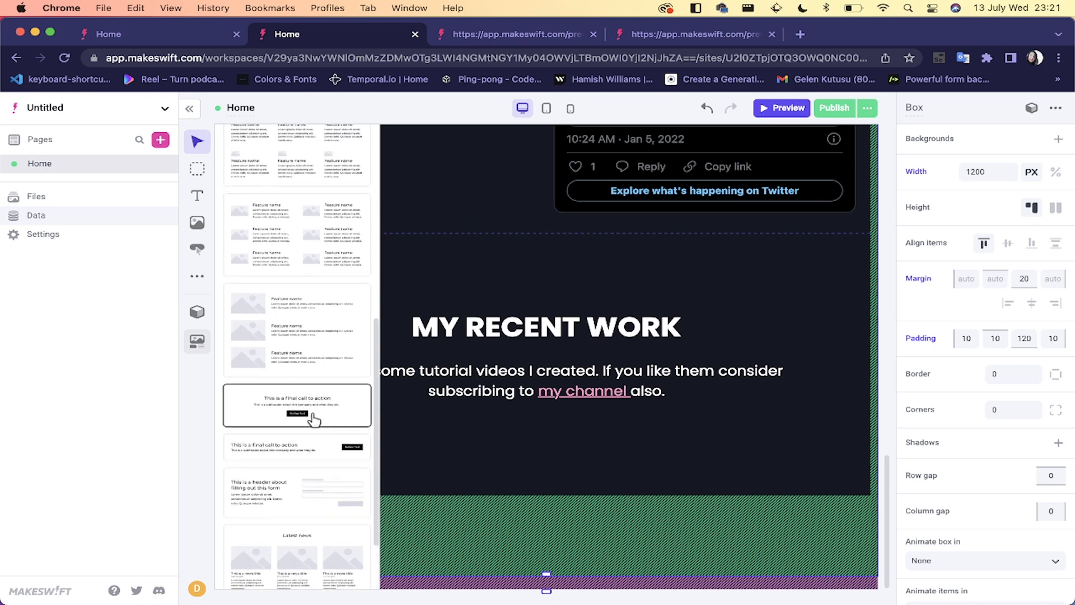
pyautogui.scroll(10, 314, 420)
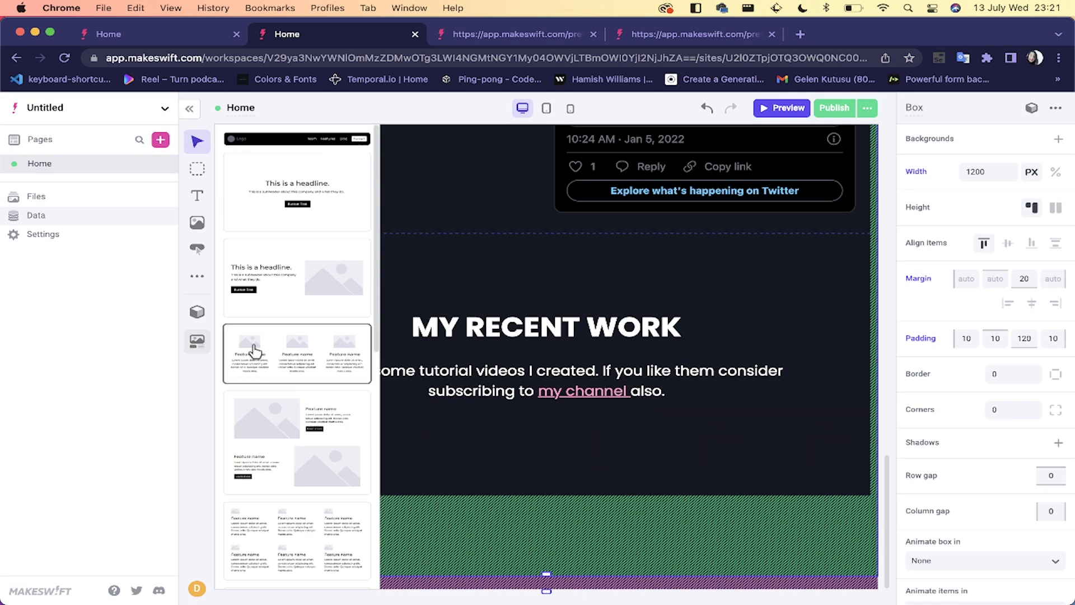
pyautogui.moveTo(196, 312)
pyautogui.moveTo(197, 276)
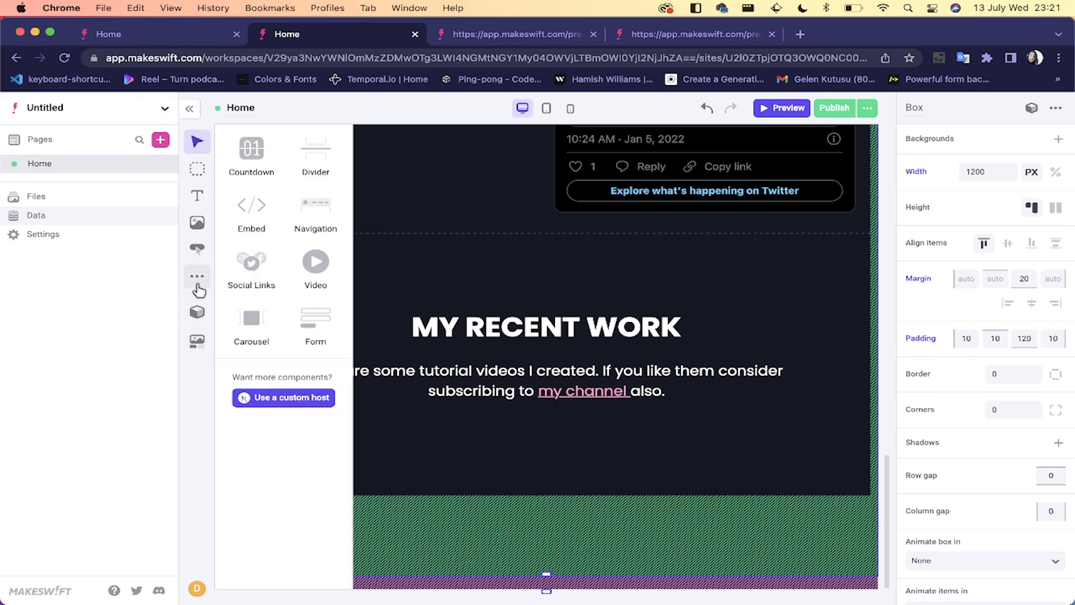
pyautogui.moveTo(259, 325); pyautogui.dragTo(546, 443)
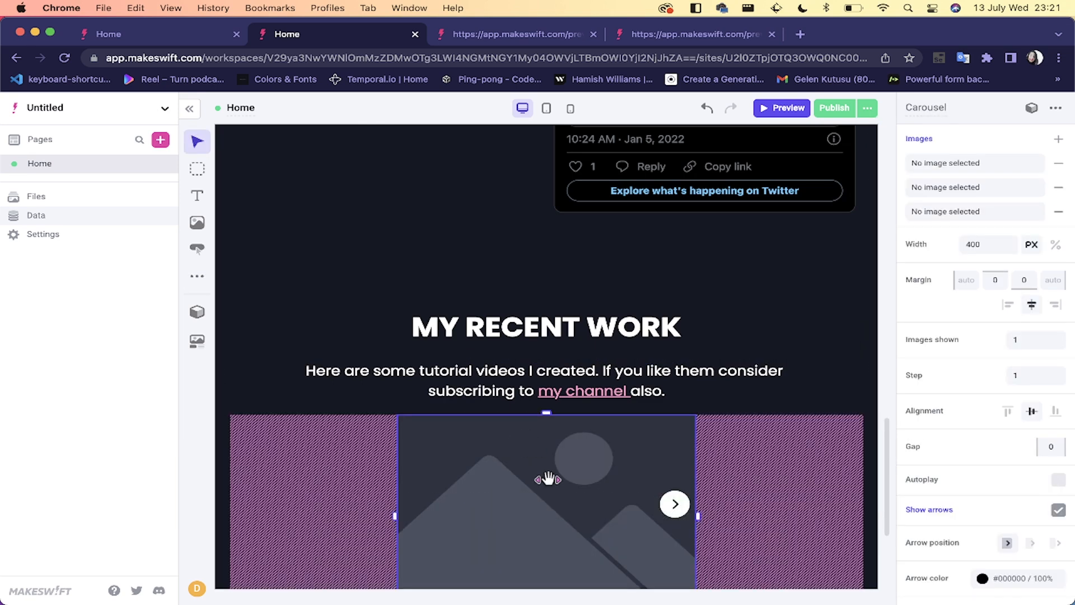
pyautogui.scroll(-5, 555, 485)
pyautogui.click(617, 457)
pyautogui.click(637, 344)
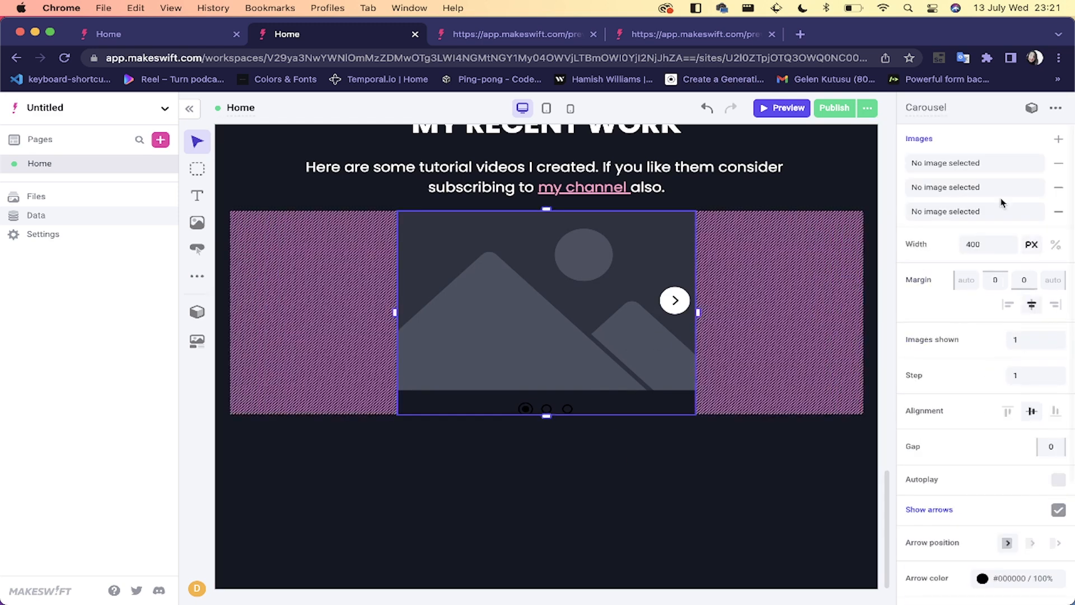
# Step: Inspect the image list and settings of the original Portfolio site's carousel, and return to the new site
pyautogui.click(156, 36)
pyautogui.click(531, 357)
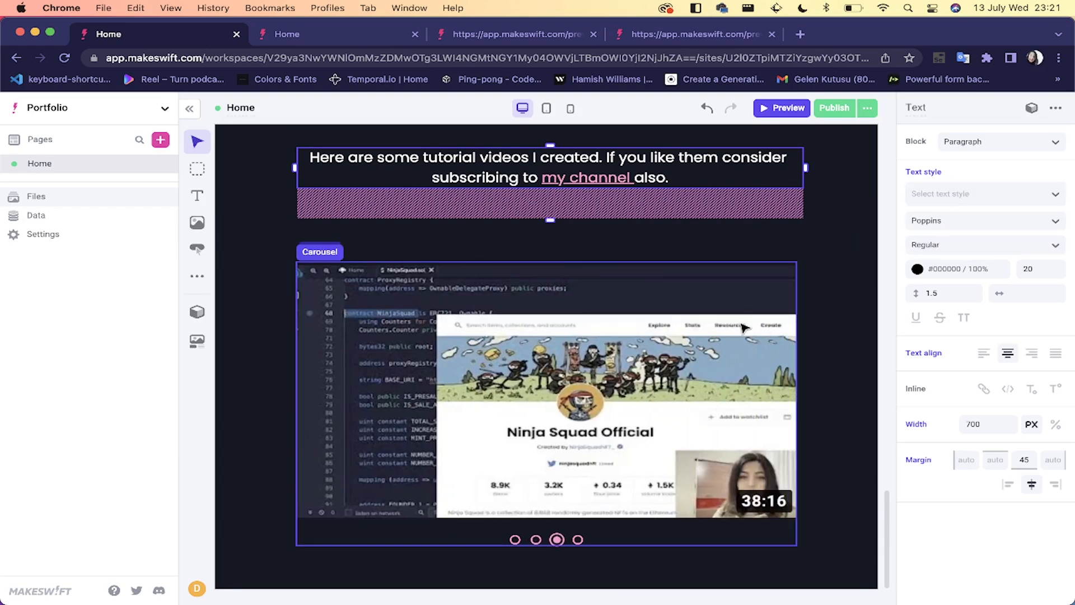
pyautogui.click(744, 327)
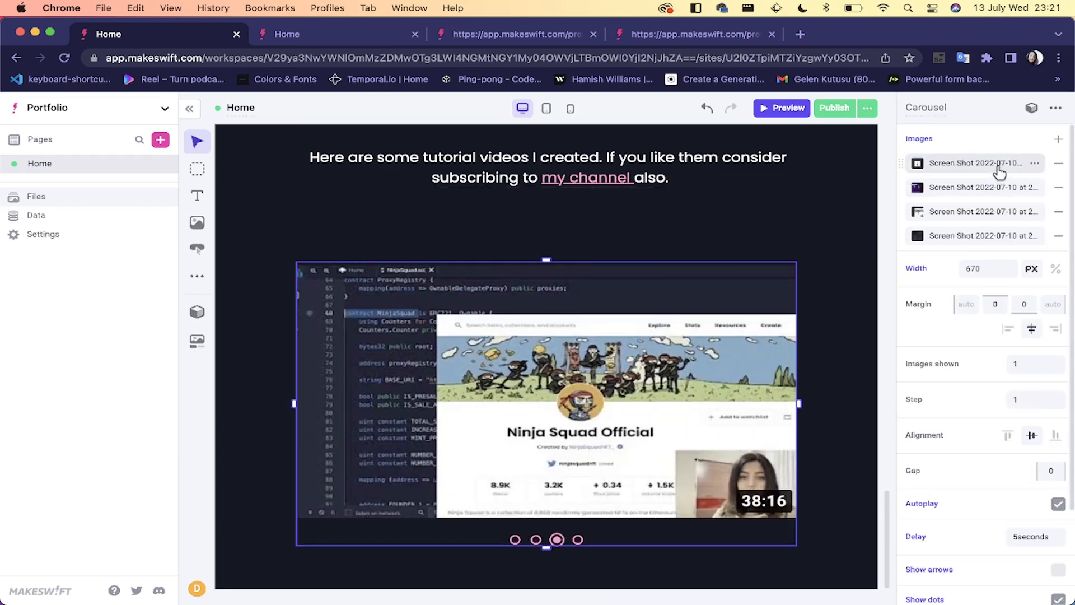
pyautogui.moveTo(997, 188)
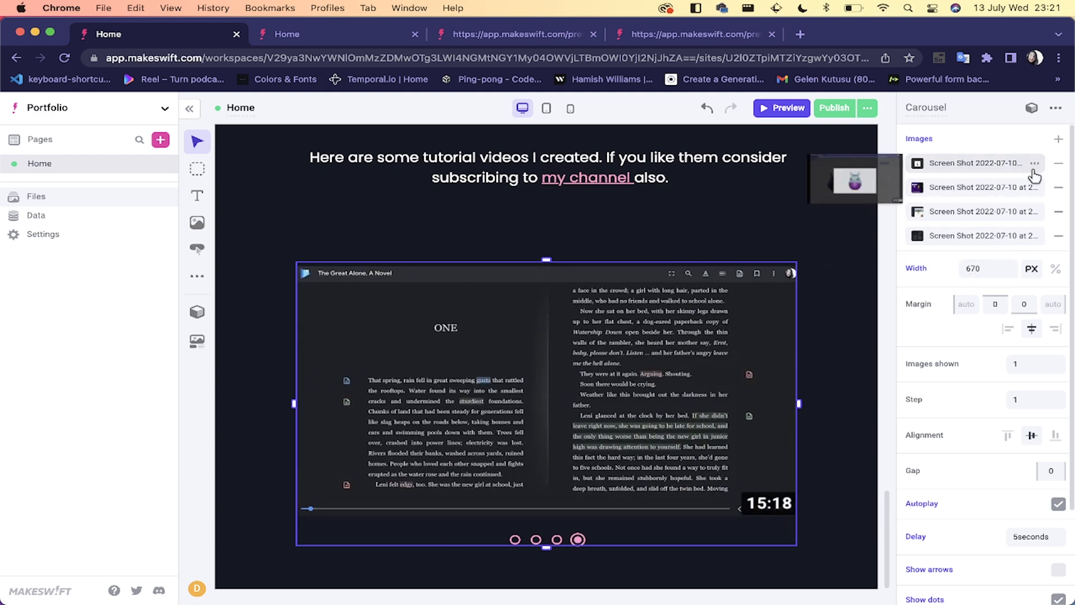
pyautogui.click(665, 32)
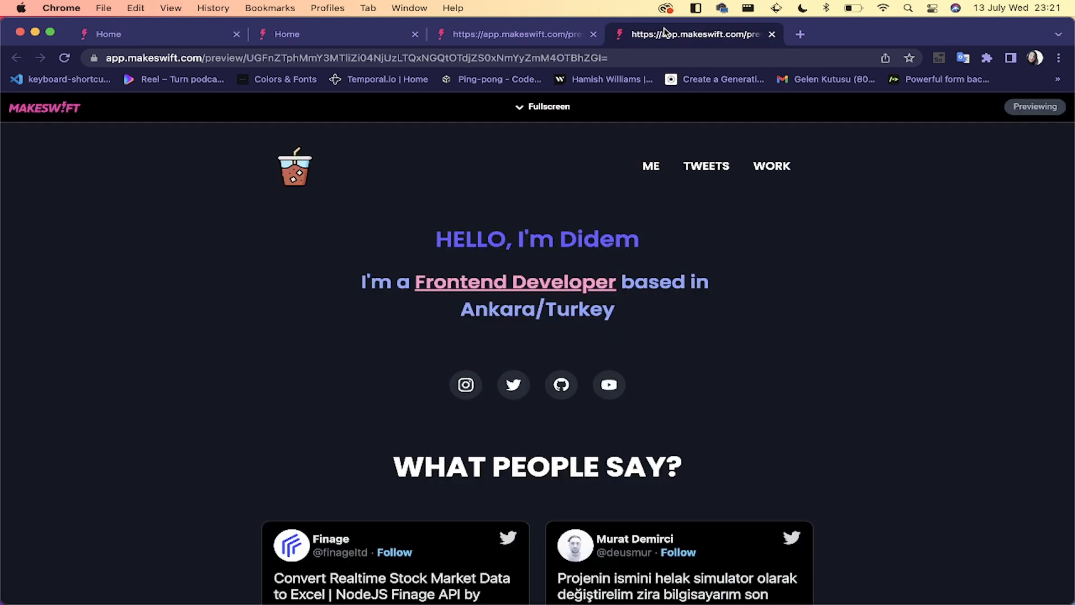
pyautogui.click(296, 31)
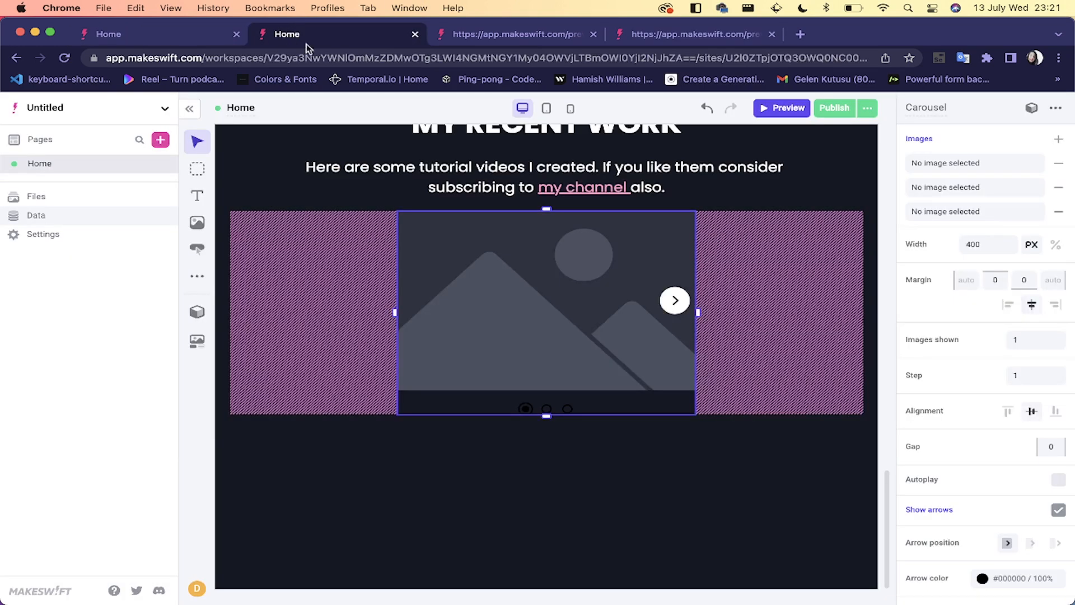
# Step: Open the site files library to choose an image for the new carousel's first slot
pyautogui.click(1002, 167)
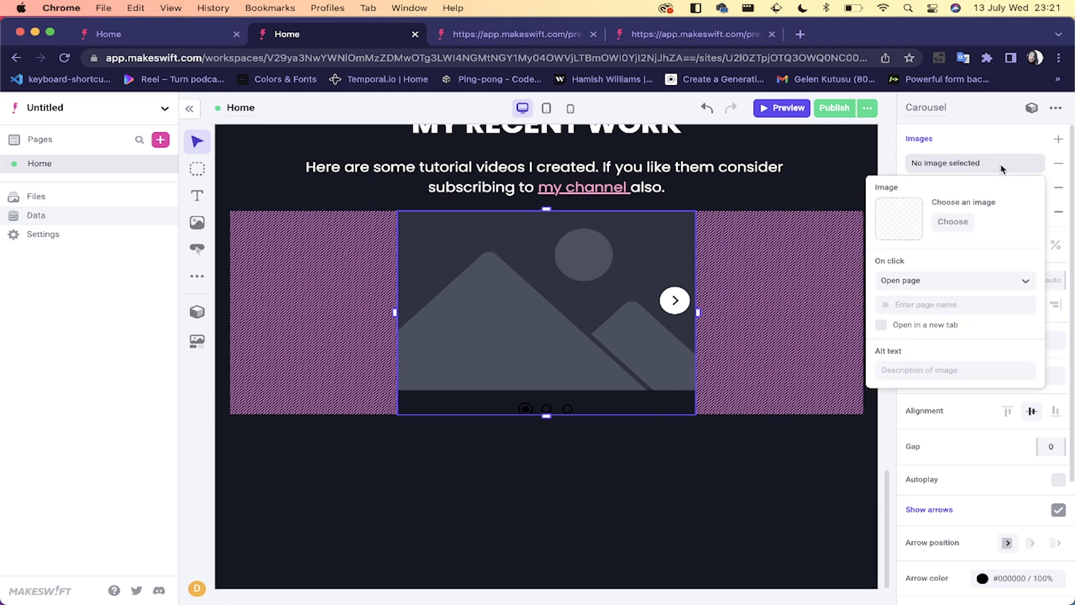
pyautogui.click(967, 224)
pyautogui.click(310, 139)
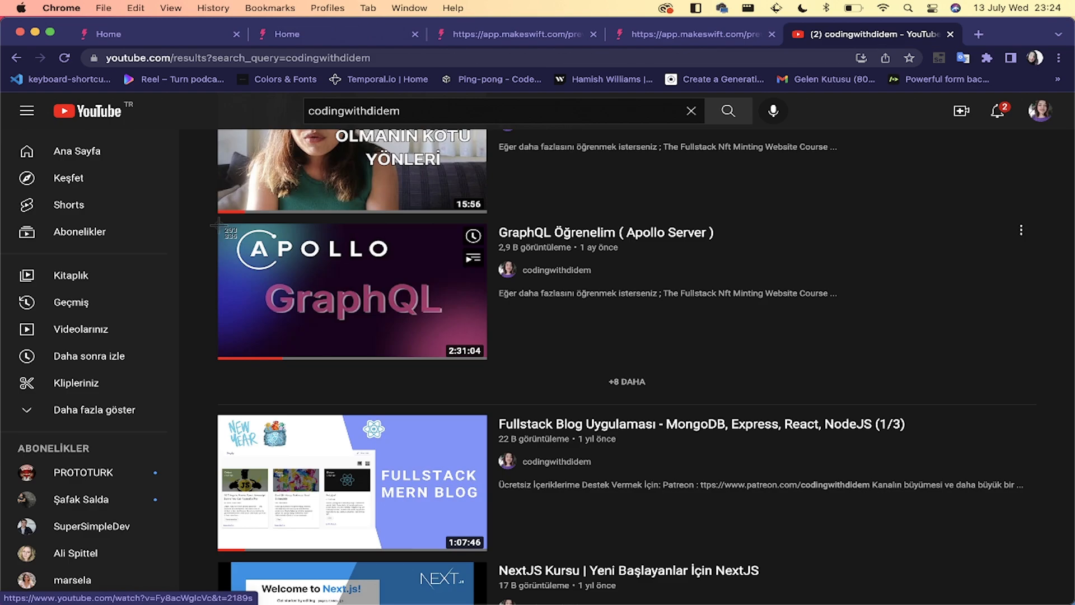
# Step: In the YouTube search results, capture screenshots of the "GraphQL Öğrenelim ( Apollo Server )" and "NextJS Kursu" video thumbnails
pyautogui.press('super+shift+4')
pyautogui.moveTo(218, 226); pyautogui.dragTo(485, 359)
pyautogui.scroll(-2, 475, 371)
pyautogui.scroll(-3, 475, 370)
pyautogui.press('super+shift+4')
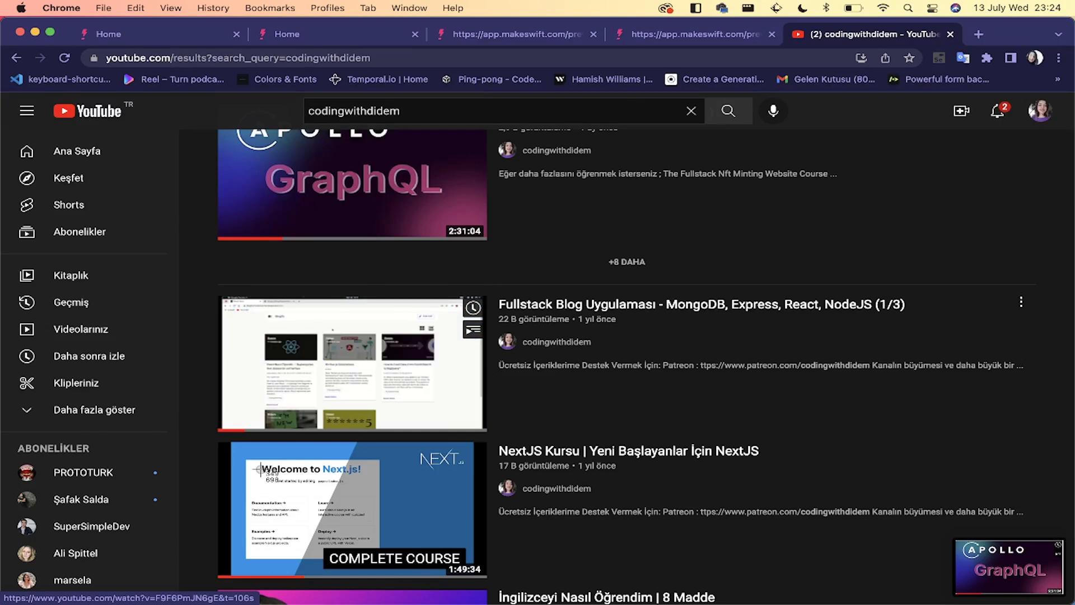
pyautogui.moveTo(222, 443); pyautogui.dragTo(508, 567)
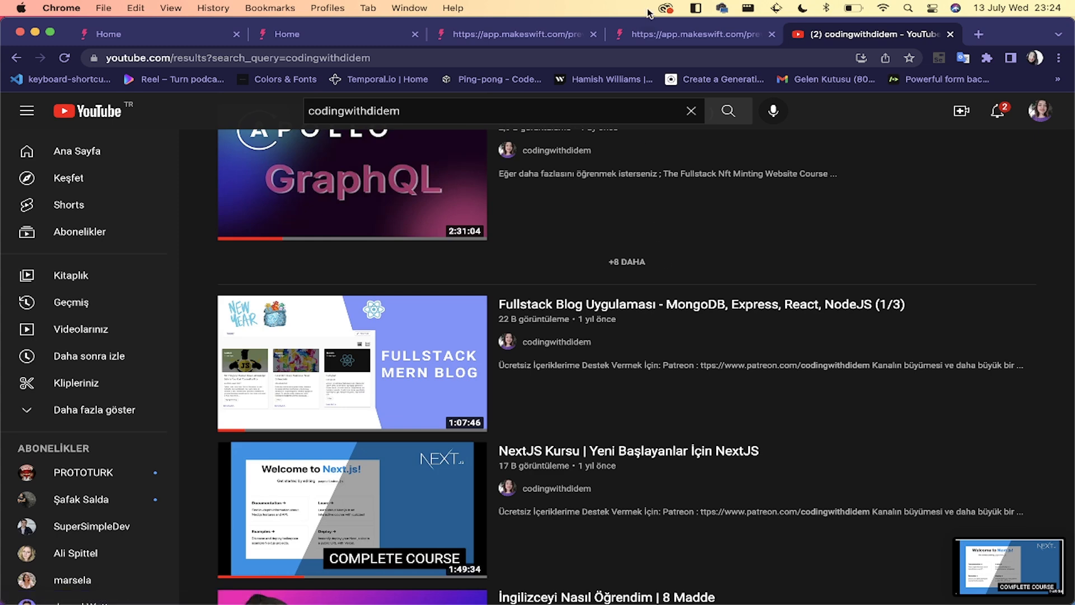
# Step: Return to the new Makeswift site and upload the screenshots taken at 23.24.10 and 23.24.17 to its site files
pyautogui.click(667, 34)
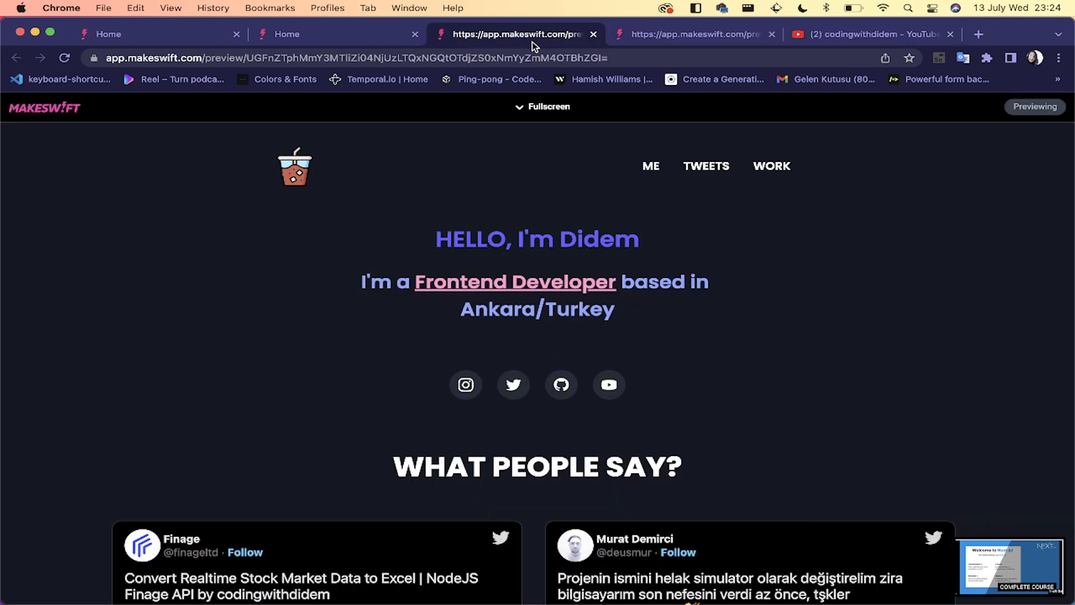
pyautogui.click(395, 36)
pyautogui.click(309, 139)
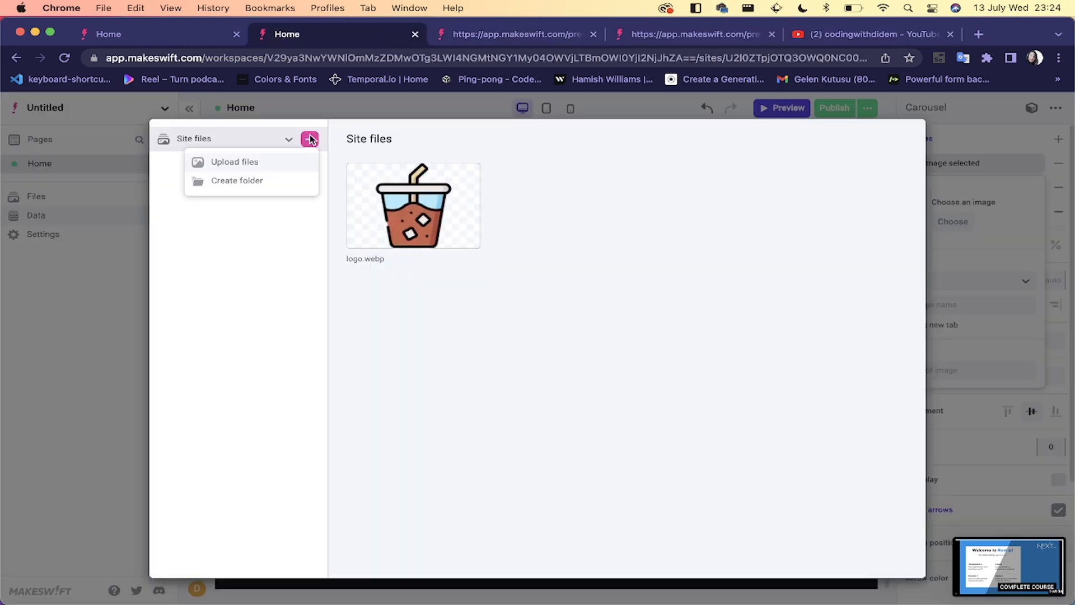
pyautogui.click(269, 163)
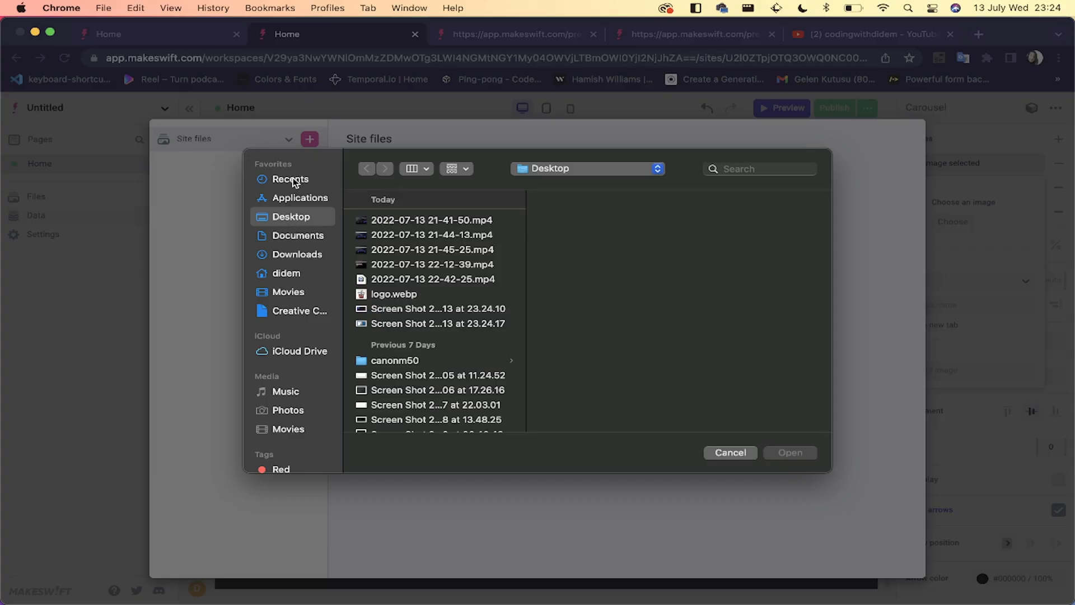
pyautogui.click(294, 180)
pyautogui.click(401, 248)
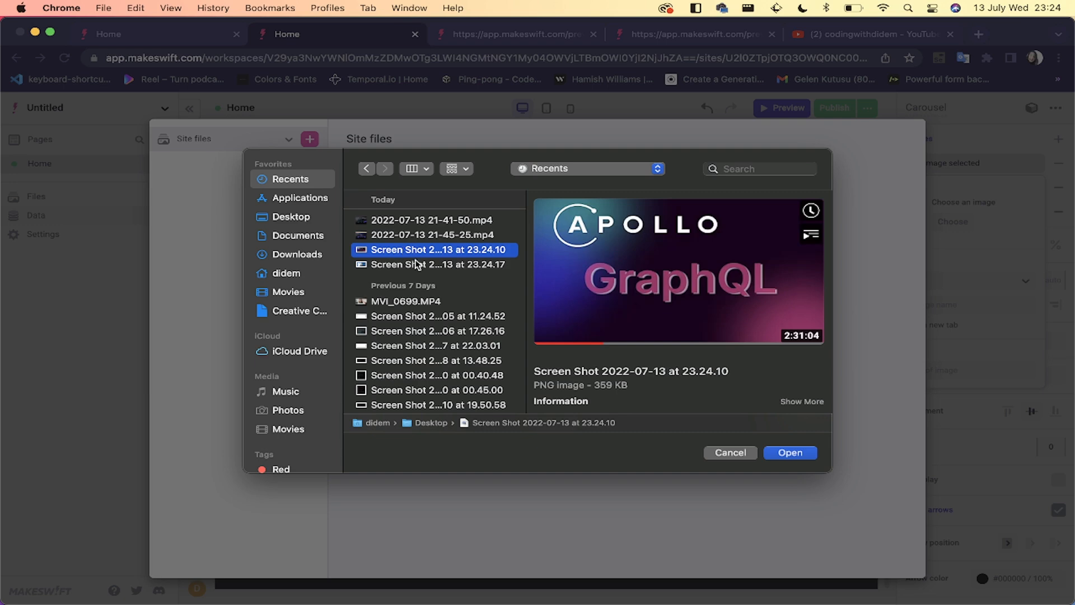
pyautogui.click(417, 267)
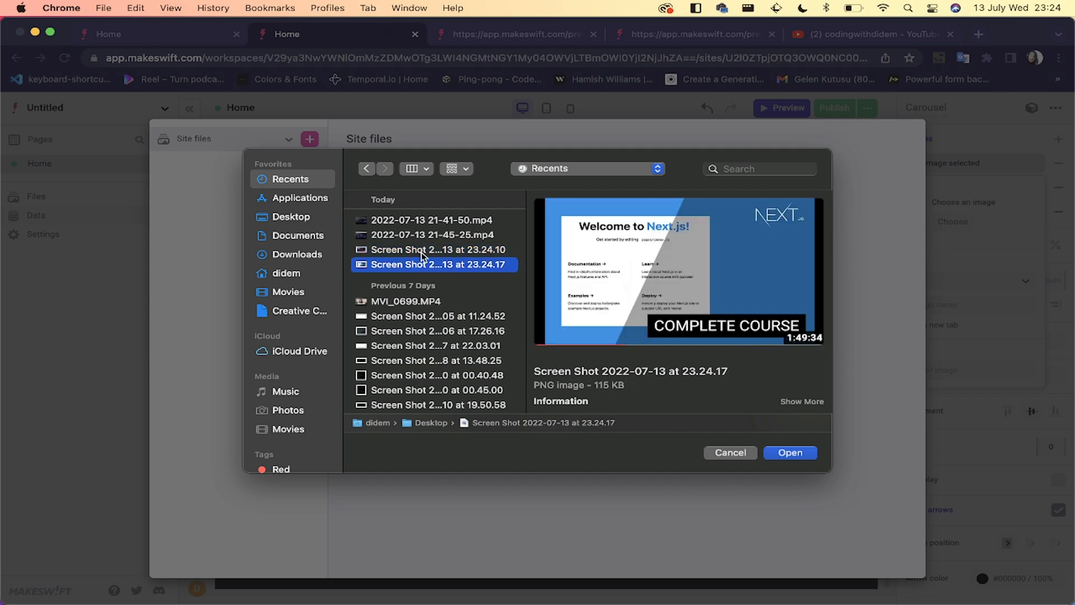
pyautogui.click(421, 252)
pyautogui.keyDown('shift'); pyautogui.click(424, 268); pyautogui.keyUp('shift')
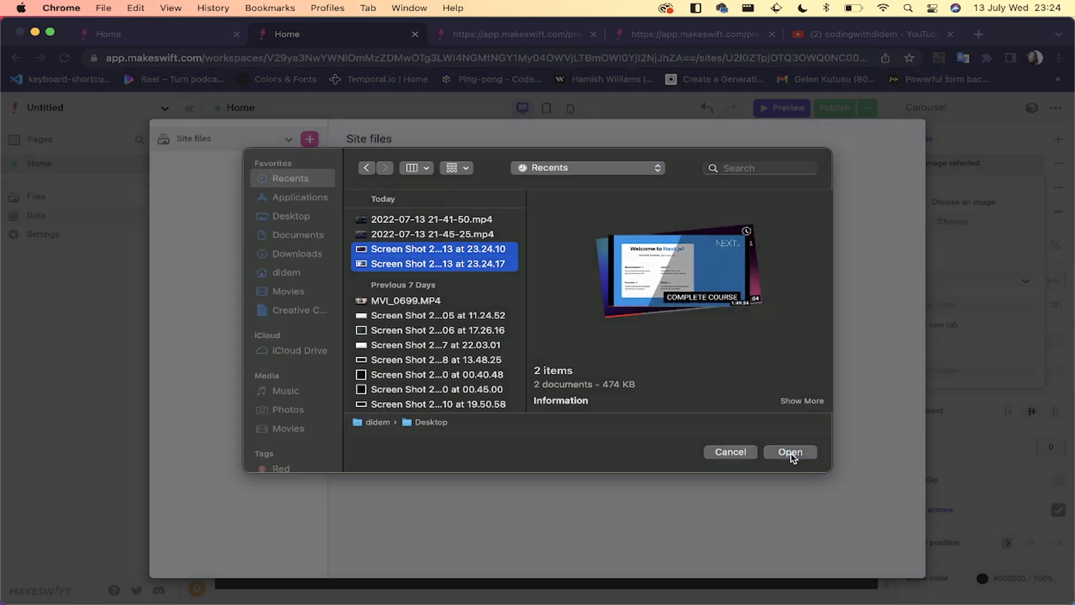
pyautogui.click(791, 453)
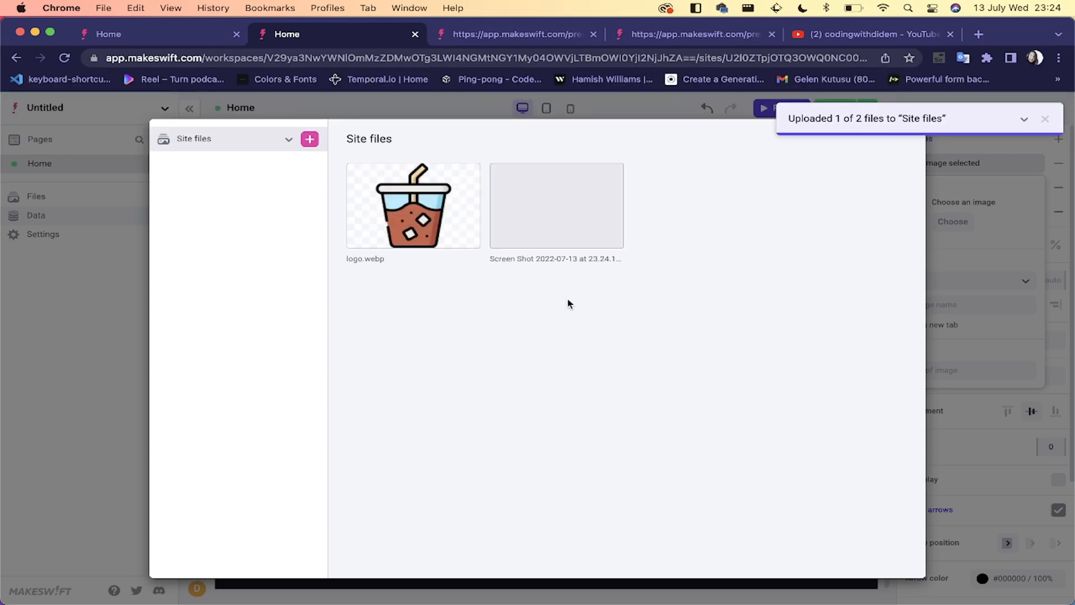
# Step: Set the Next.js screenshot as the carousel's first image and the Apollo GraphQL one as its second, removing the empty third slot
pyautogui.click(572, 208)
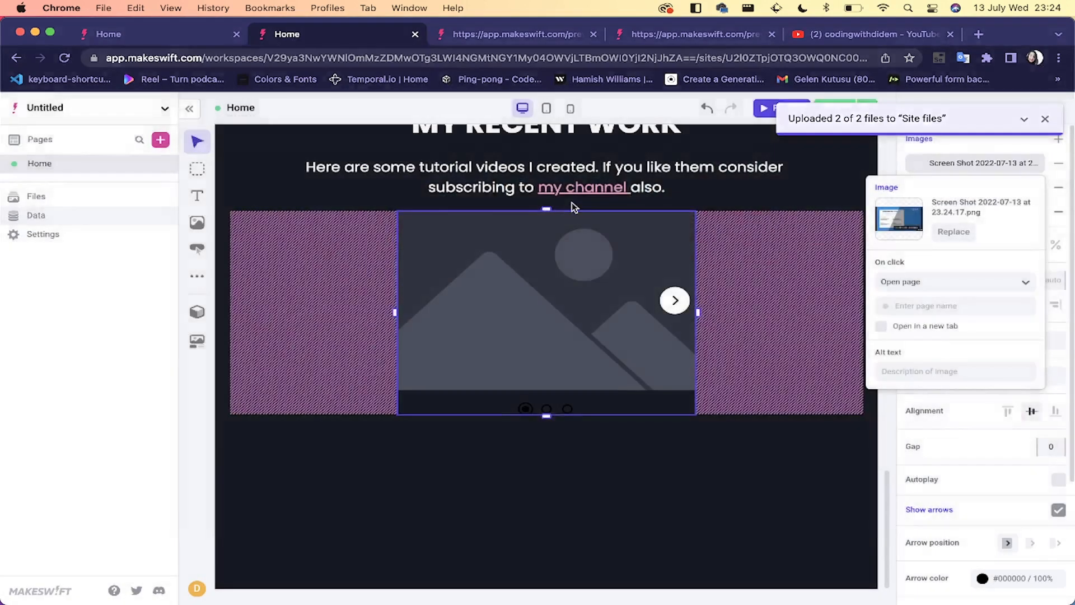
pyautogui.click(730, 467)
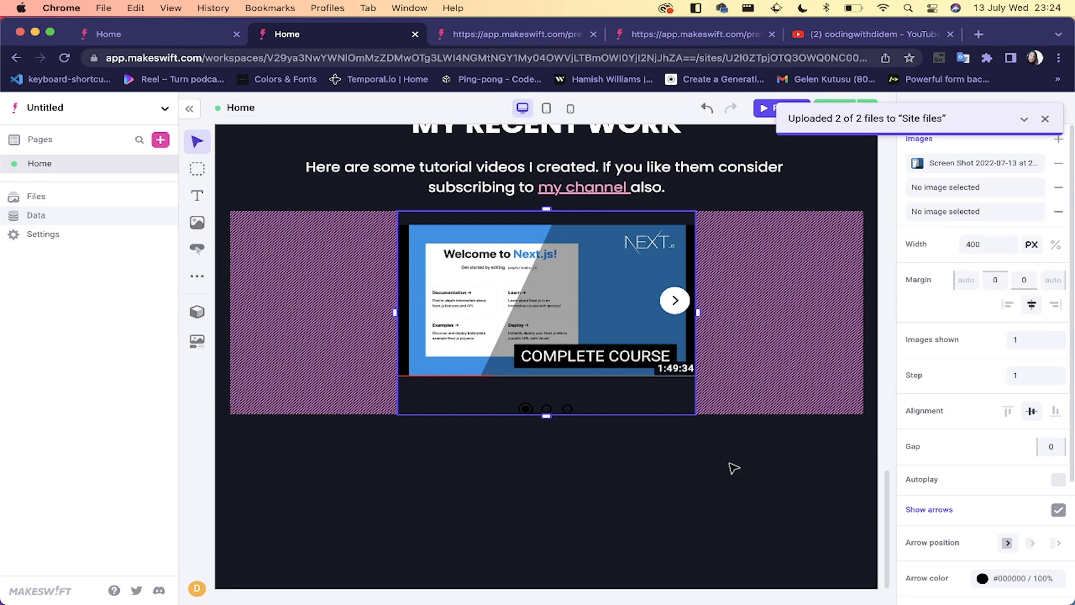
pyautogui.click(952, 187)
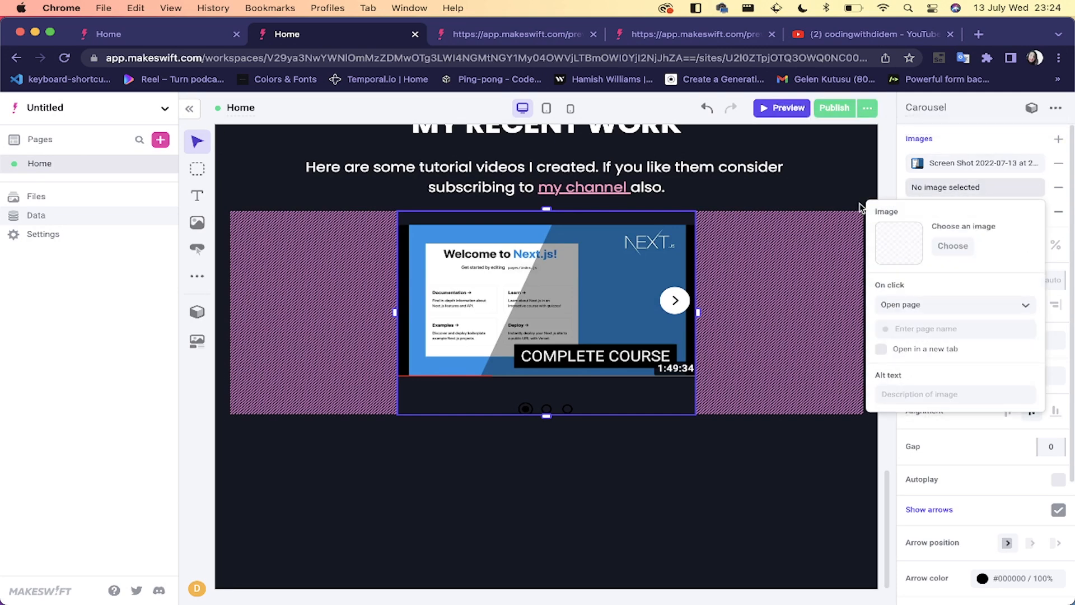
pyautogui.click(953, 246)
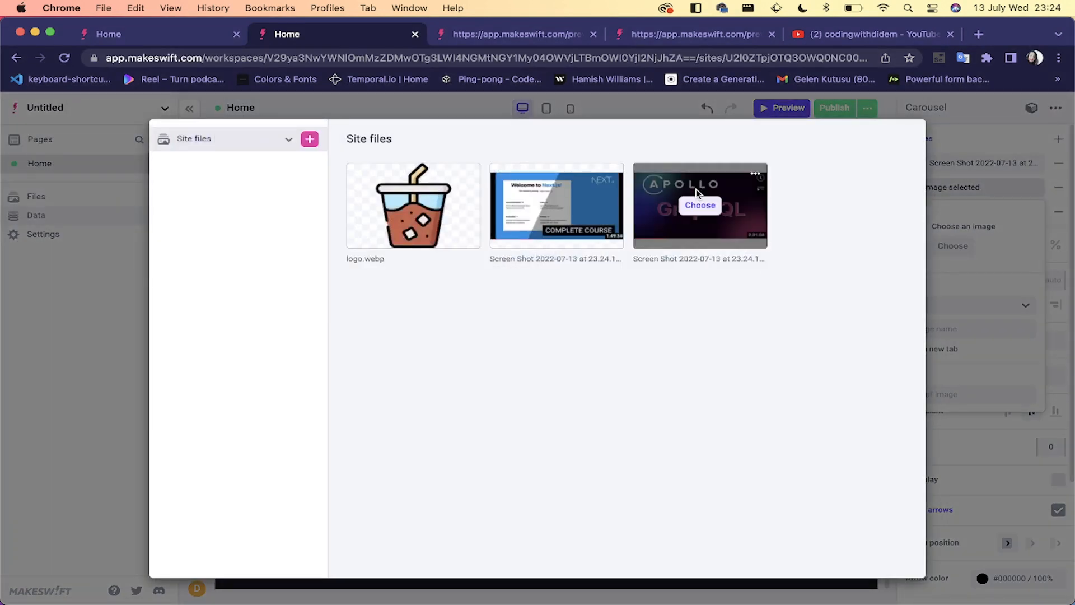
pyautogui.click(699, 205)
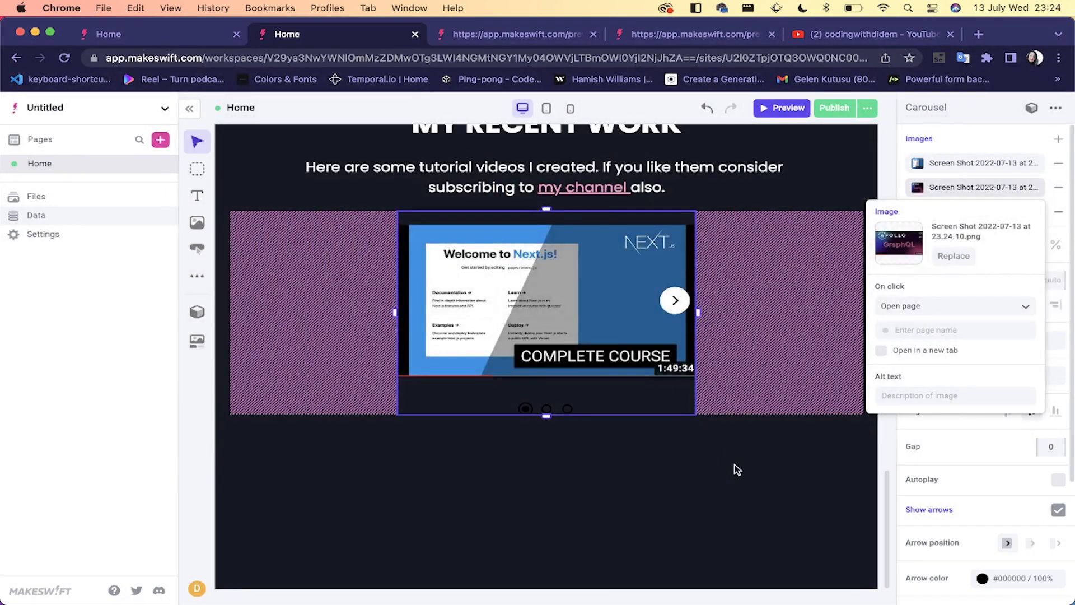
pyautogui.click(735, 465)
pyautogui.click(1059, 212)
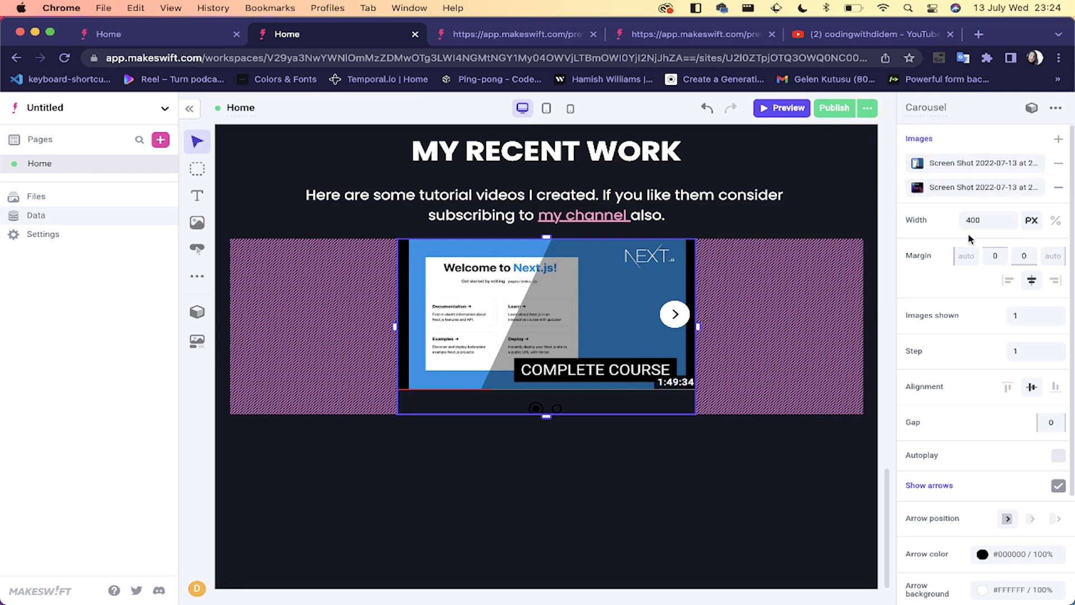
# Step: Set the on-click action of the carousel's first image, the Next.js screenshot, to Open URL
pyautogui.click(980, 164)
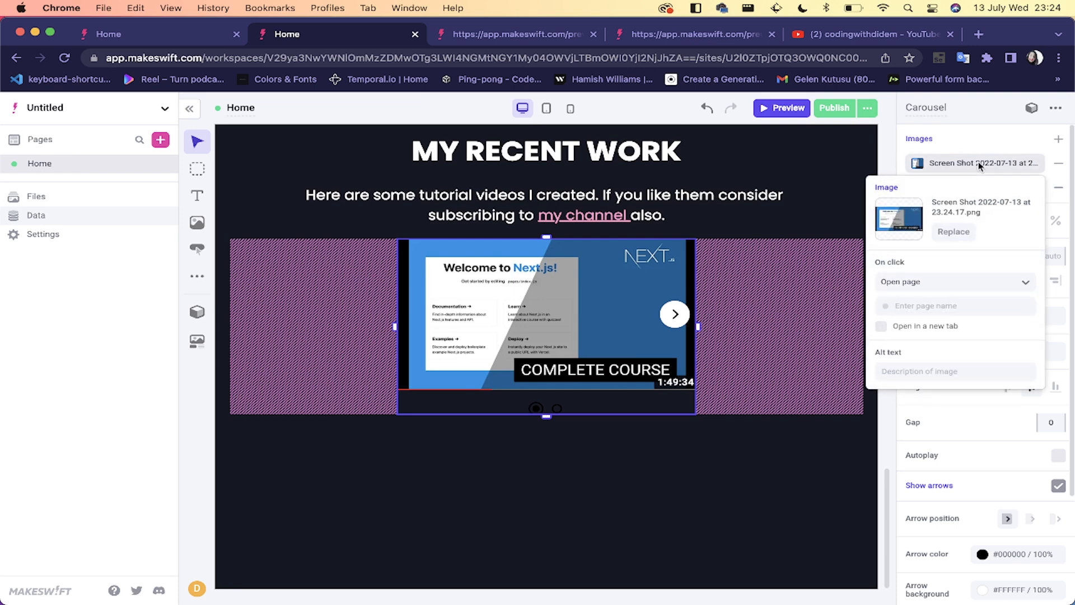
pyautogui.click(929, 293)
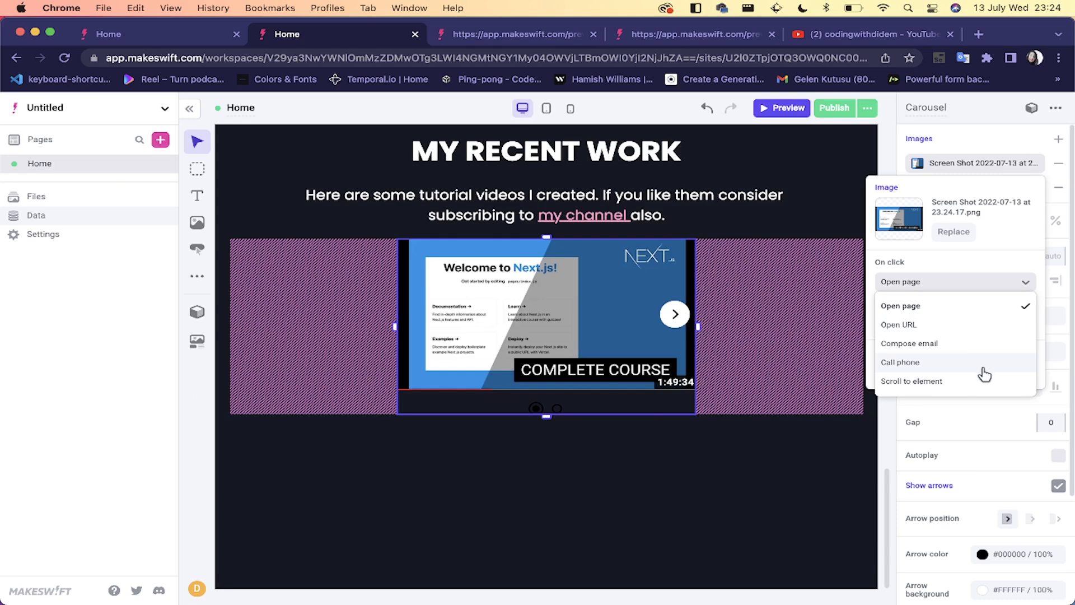
pyautogui.moveTo(865, 577)
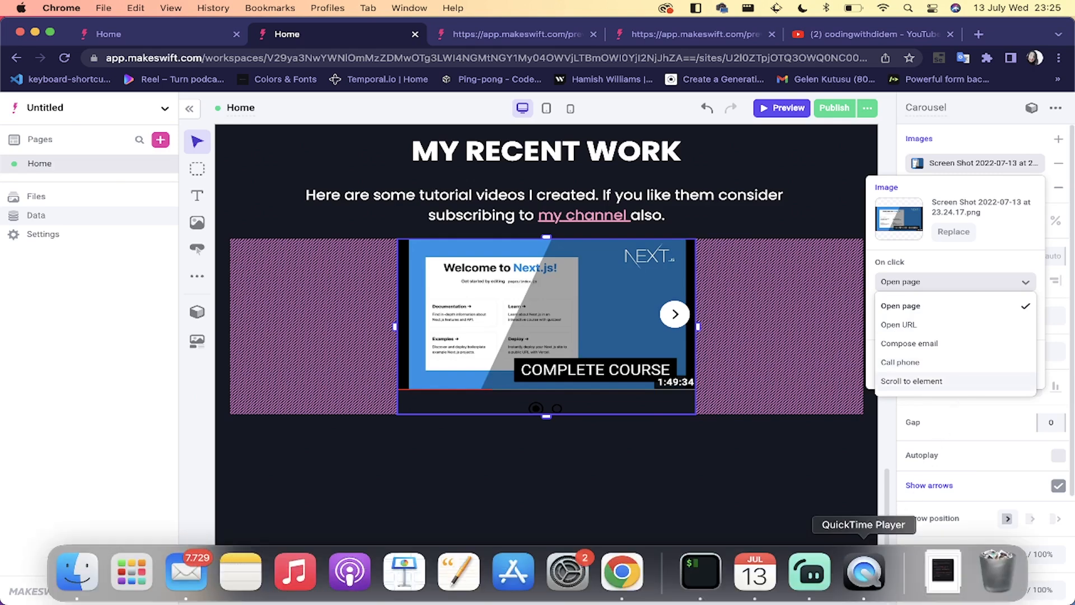
pyautogui.click(963, 325)
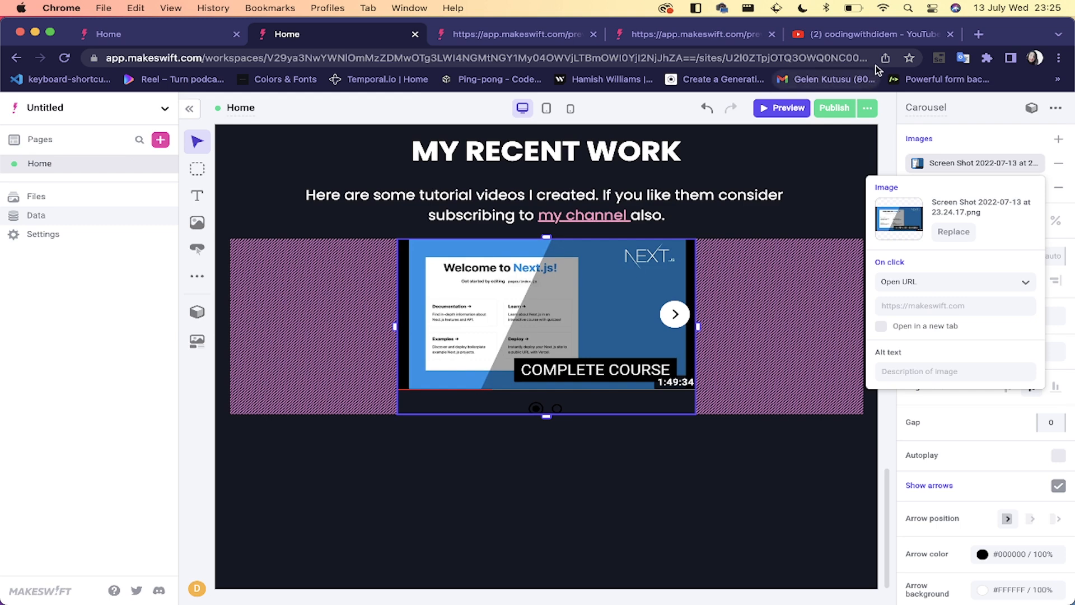
# Step: Switch to the YouTube search results, open the "NextJS Kursu" video separately, copy its address and close the video
pyautogui.click(882, 35)
pyautogui.keyDown('super'); pyautogui.click(379, 467); pyautogui.keyUp('super')
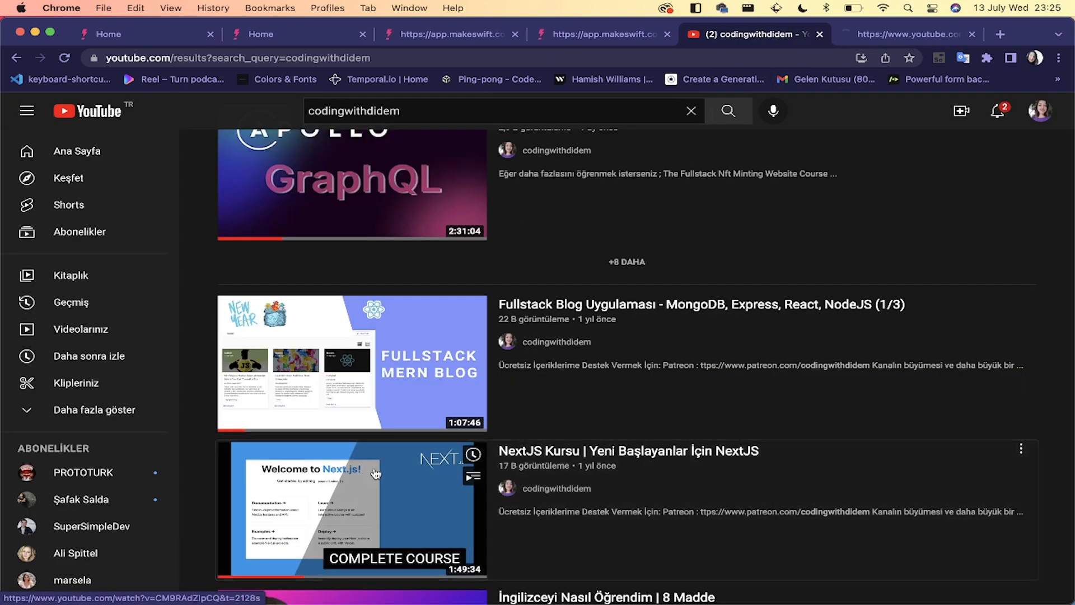
pyautogui.click(846, 35)
pyautogui.click(738, 56)
pyautogui.press('super+c')
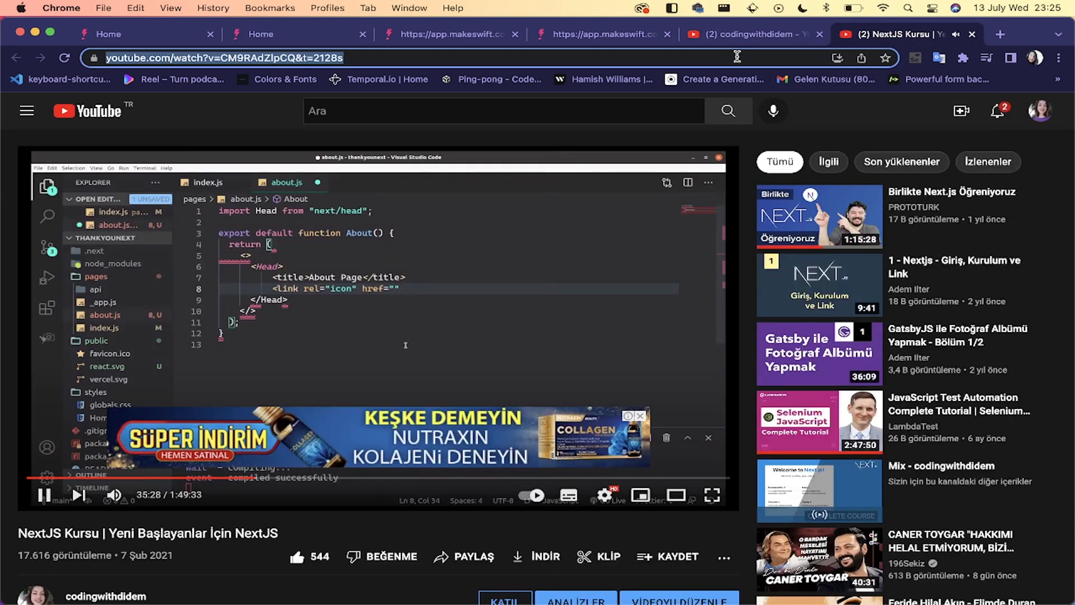
pyautogui.click(973, 35)
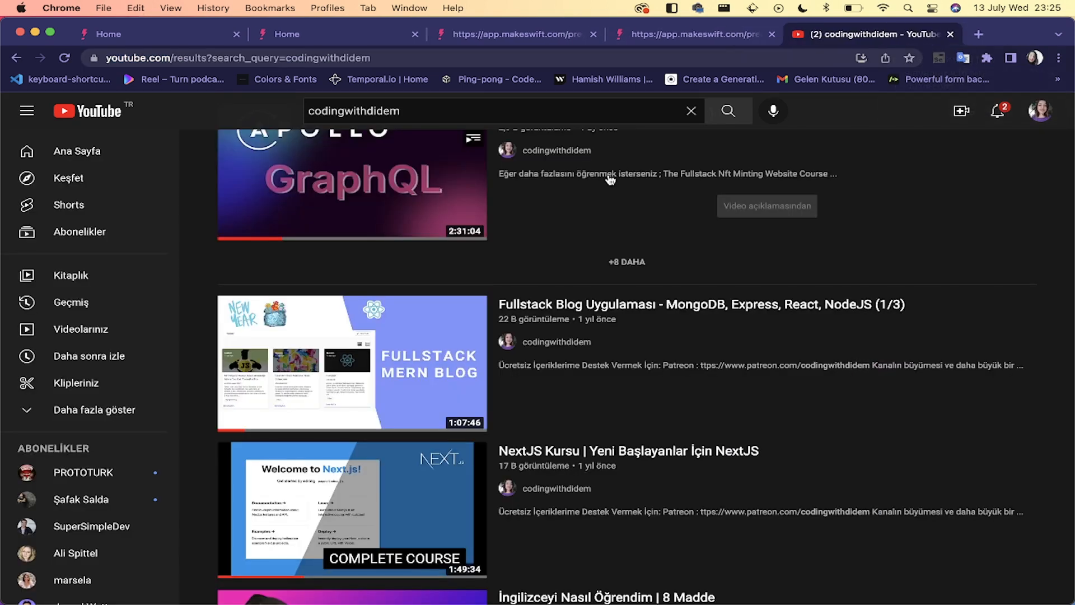
# Step: Close the two open Makeswift preview pages and return to the new site's editor
pyautogui.click(526, 35)
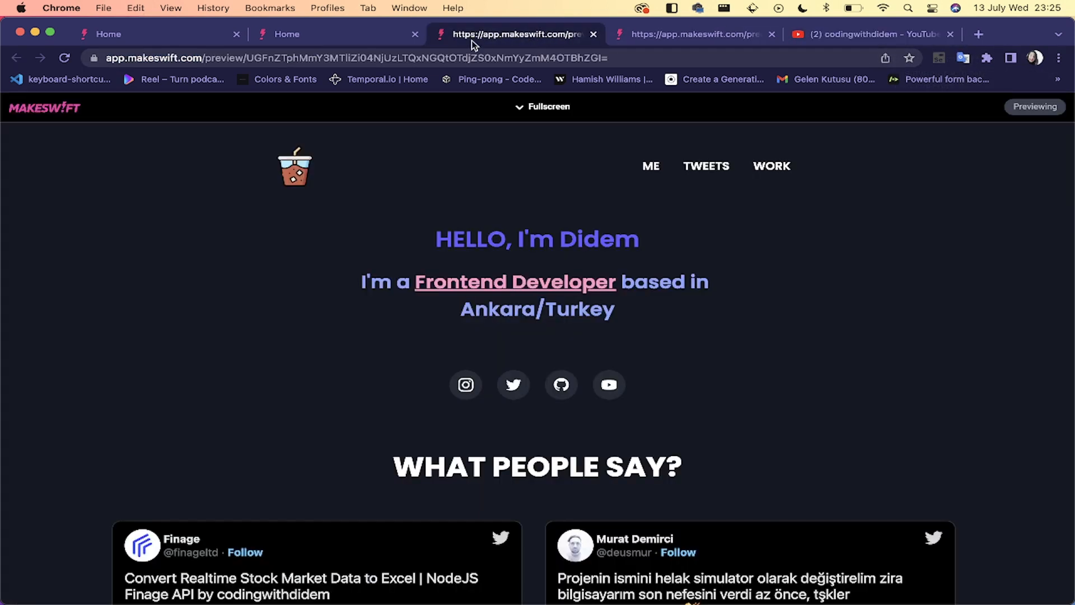
pyautogui.click(593, 35)
pyautogui.click(594, 35)
pyautogui.click(326, 37)
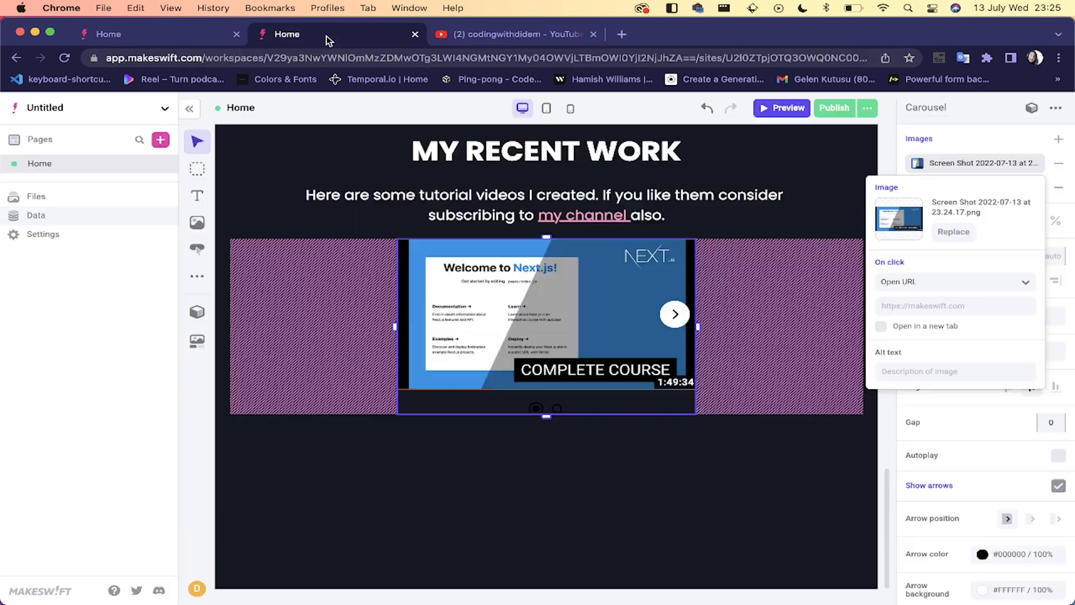
# Step: Paste the copied "NextJS Kursu" video address as the first carousel image's link and make it open in a new tab
pyautogui.click(947, 306)
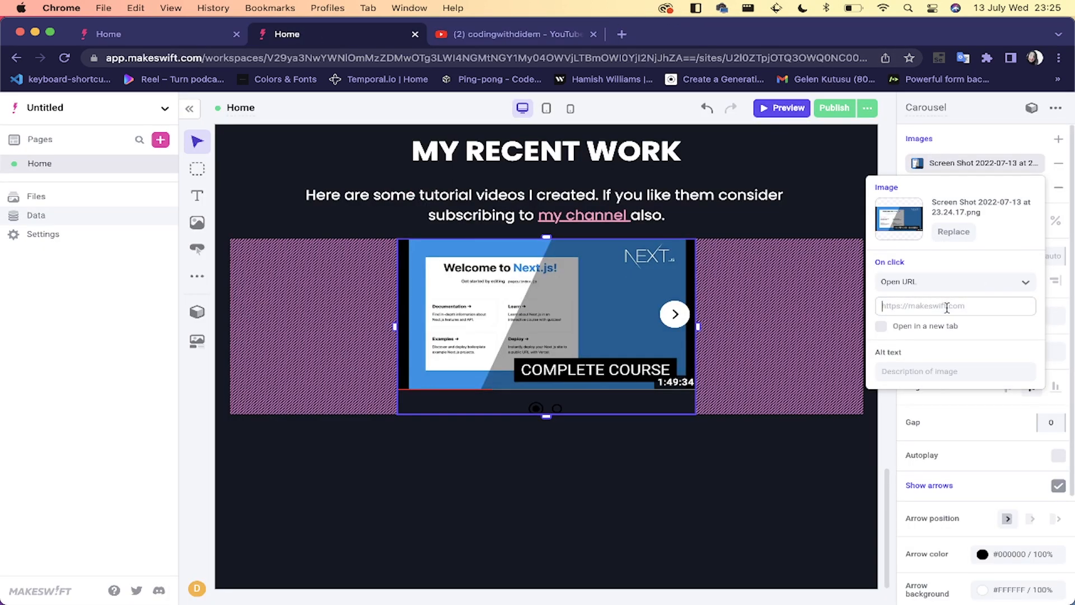
pyautogui.press('super+v')
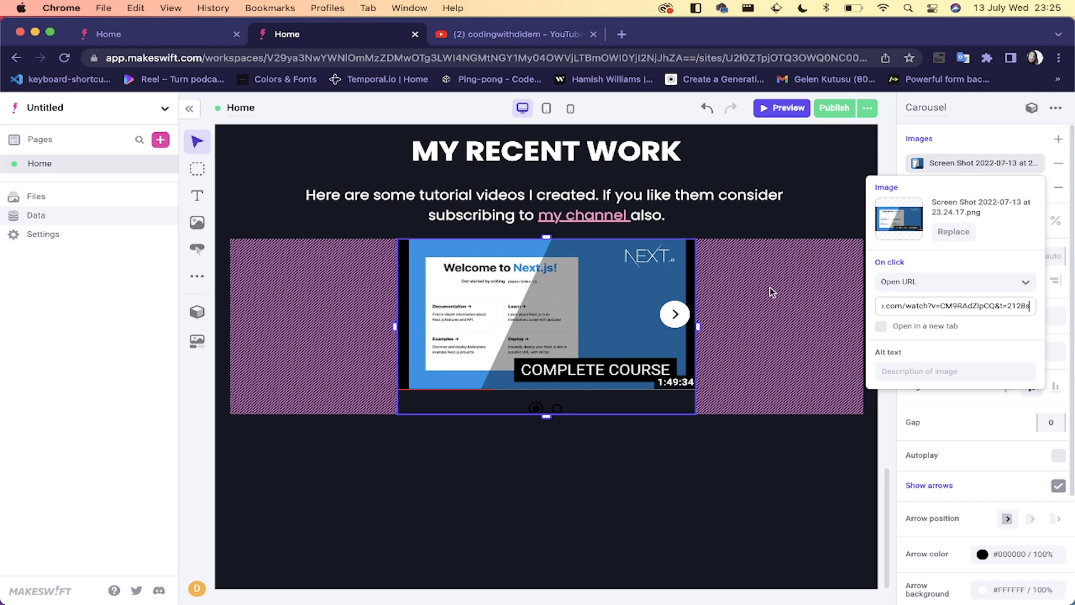
pyautogui.hscroll(-2, 923, 304)
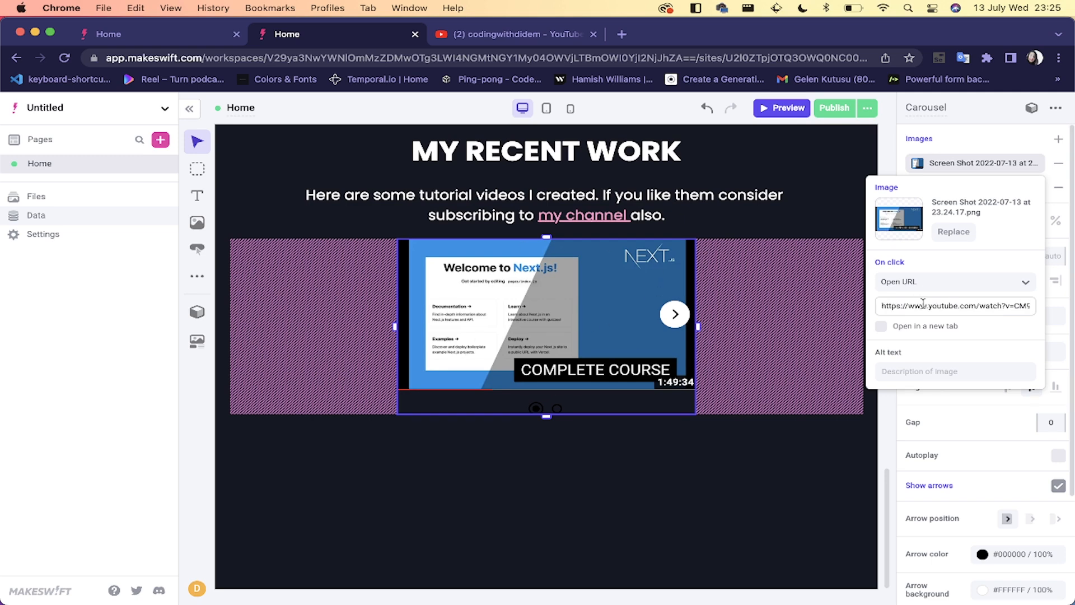
pyautogui.click(883, 327)
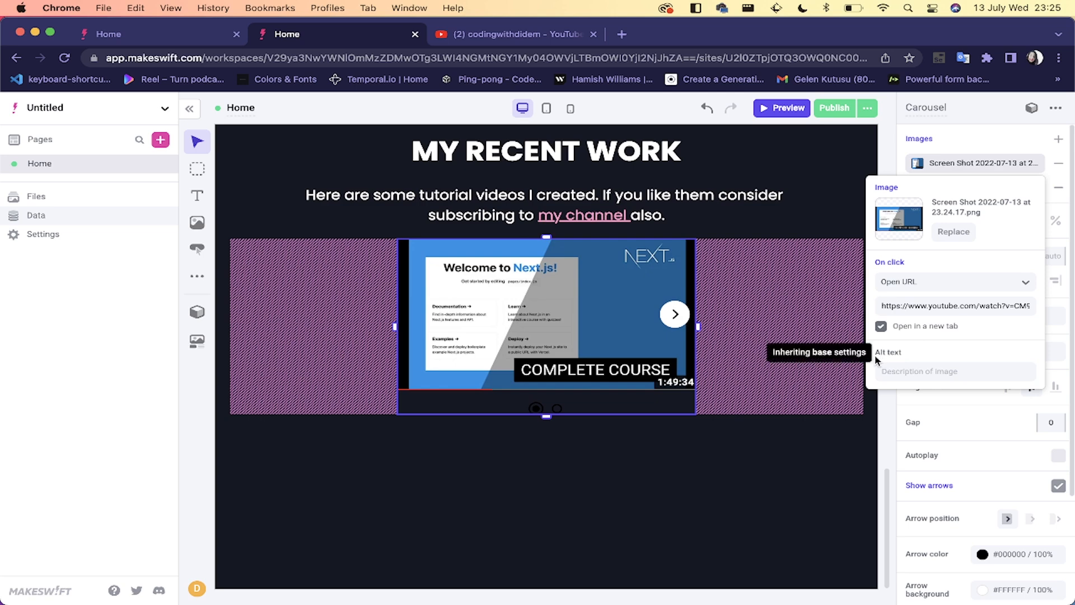
pyautogui.click(844, 430)
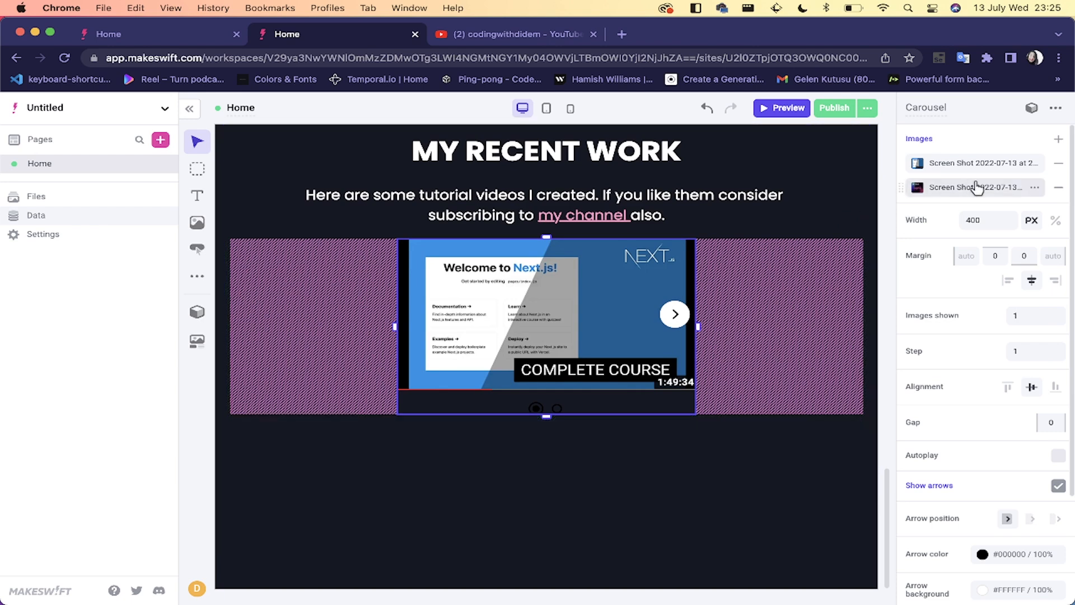
# Step: Open the second carousel image's settings and copy the address of the "GraphQL Öğrenelim ( Apollo Server )" video from YouTube
pyautogui.click(976, 186)
pyautogui.click(517, 33)
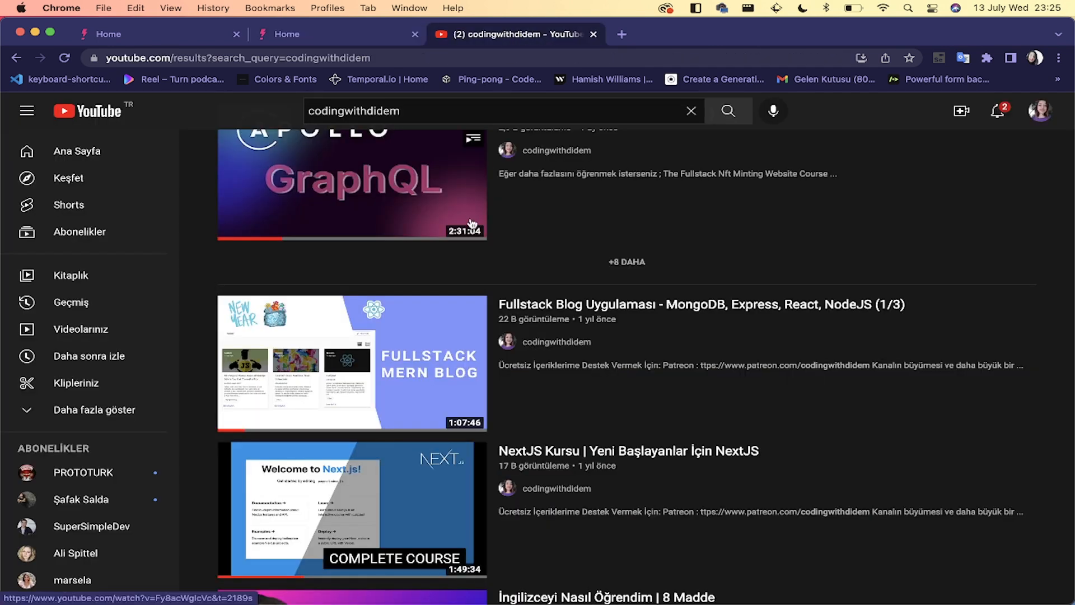
pyautogui.keyDown('super'); pyautogui.click(383, 201); pyautogui.keyUp('super')
pyautogui.click(661, 33)
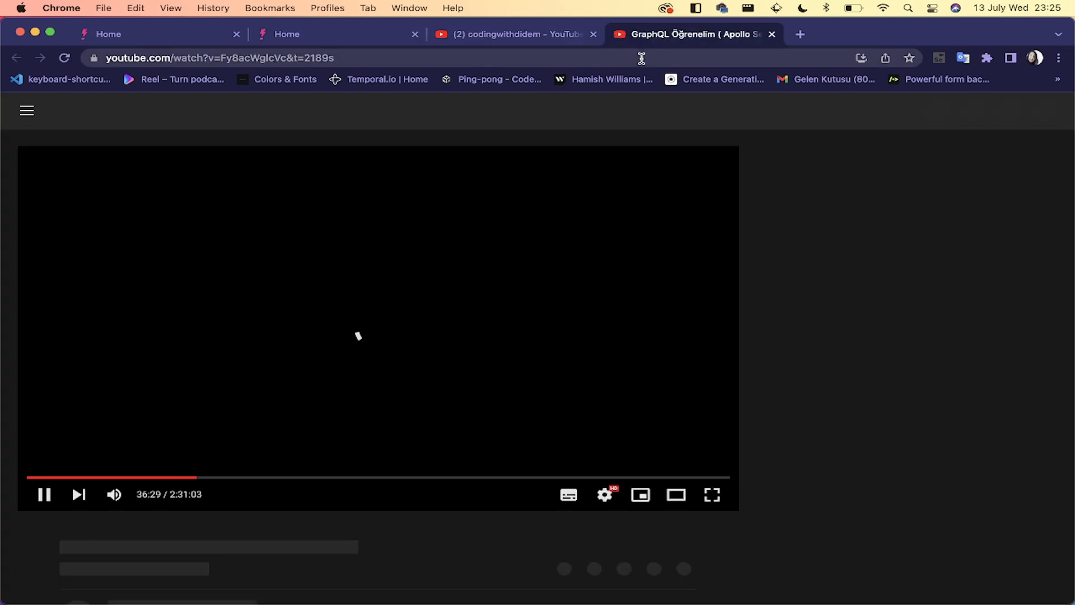
pyautogui.click(641, 58)
pyautogui.click(772, 35)
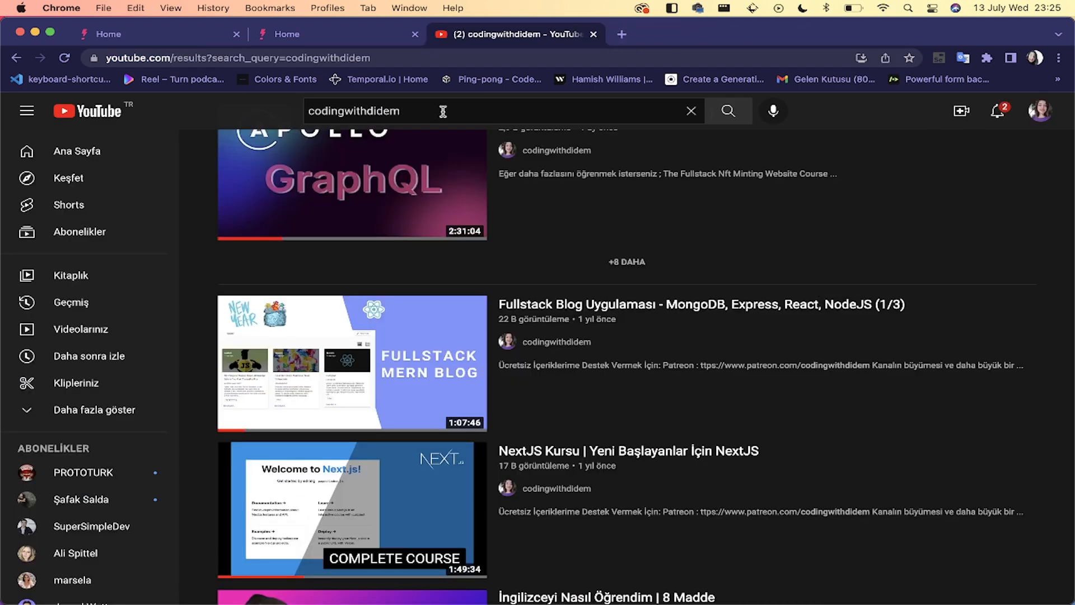
# Step: Back in Makeswift, make the Apollo GraphQL carousel image open the copied video URL in a new tab
pyautogui.click(357, 39)
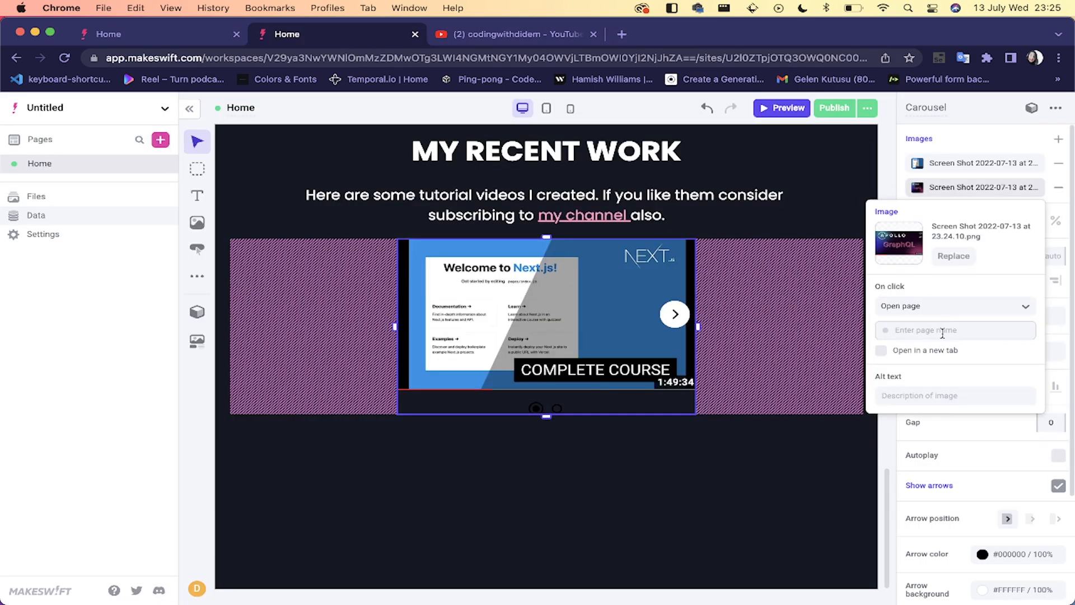
pyautogui.click(951, 304)
pyautogui.click(927, 349)
pyautogui.click(923, 329)
pyautogui.press('super+v')
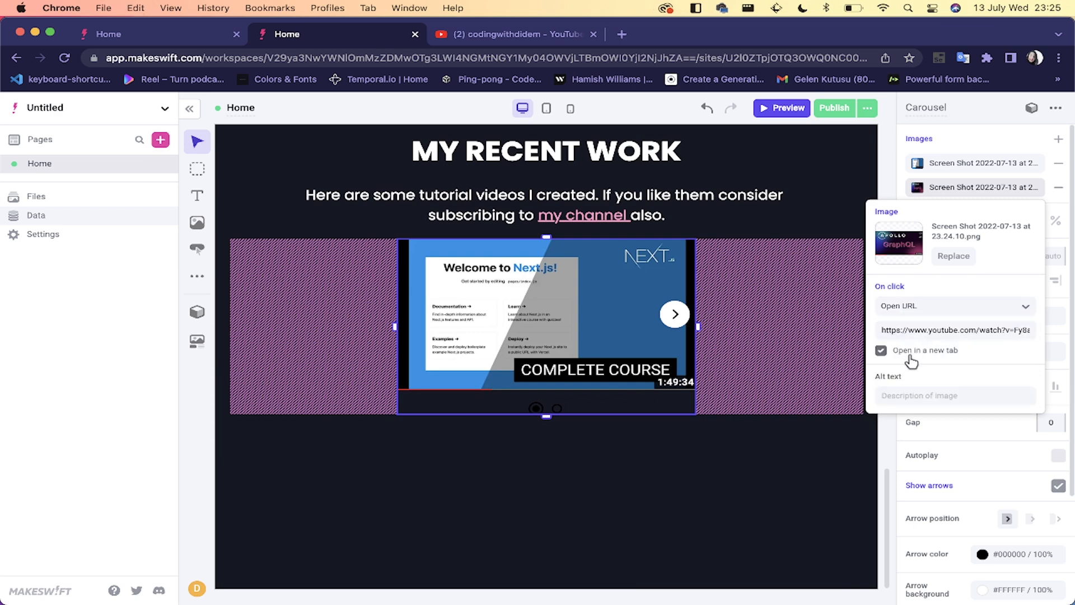
# Step: Preview the site and browse the video slides in the My Recent Work carousel
pyautogui.click(788, 494)
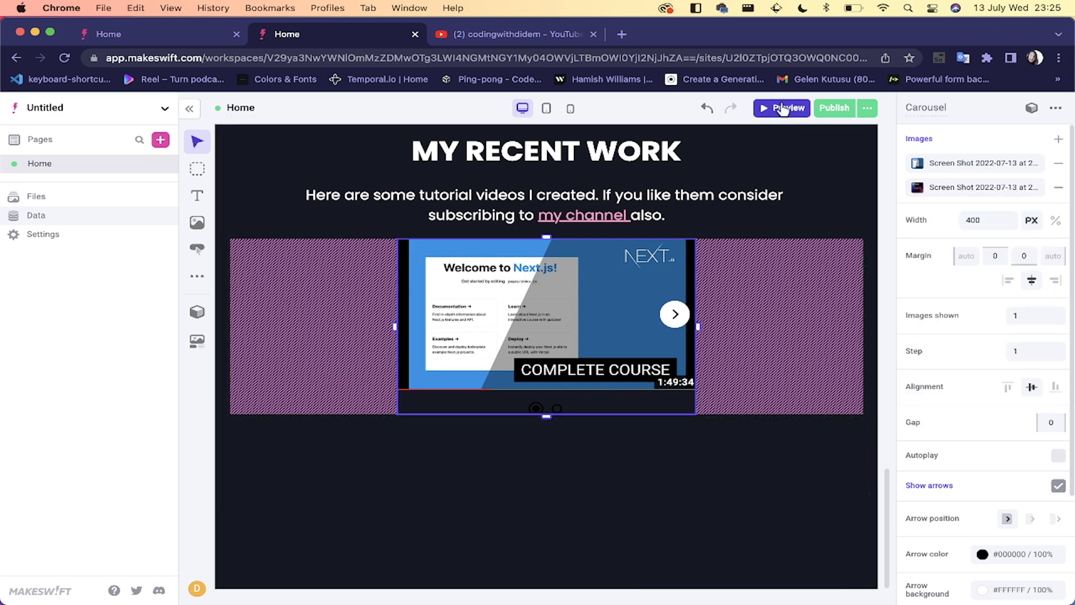
pyautogui.click(782, 108)
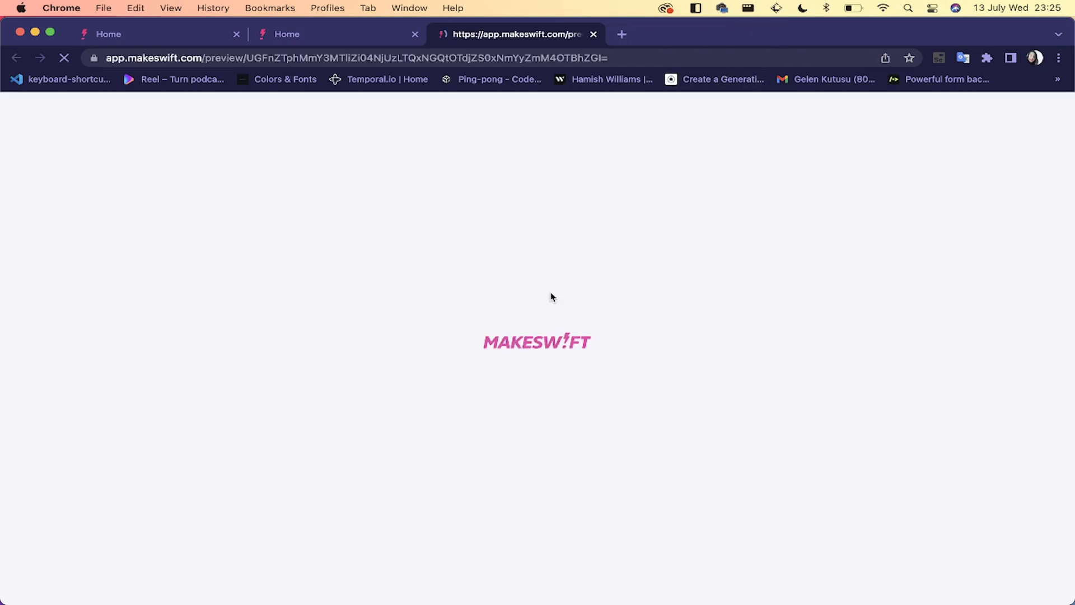
pyautogui.scroll(-12, 553, 298)
pyautogui.scroll(10, 552, 296)
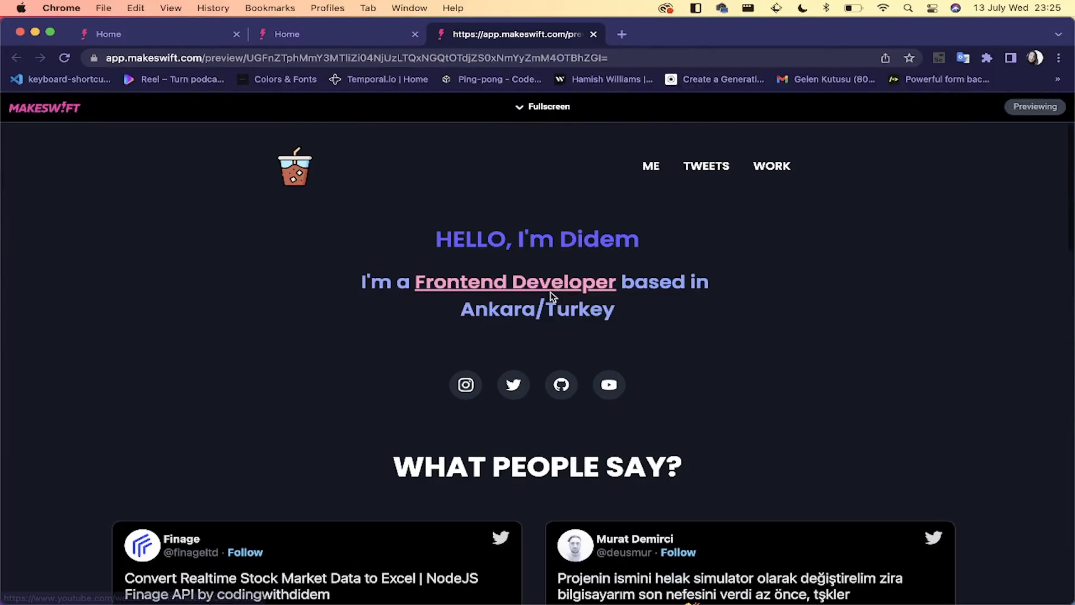
pyautogui.scroll(-10, 551, 292)
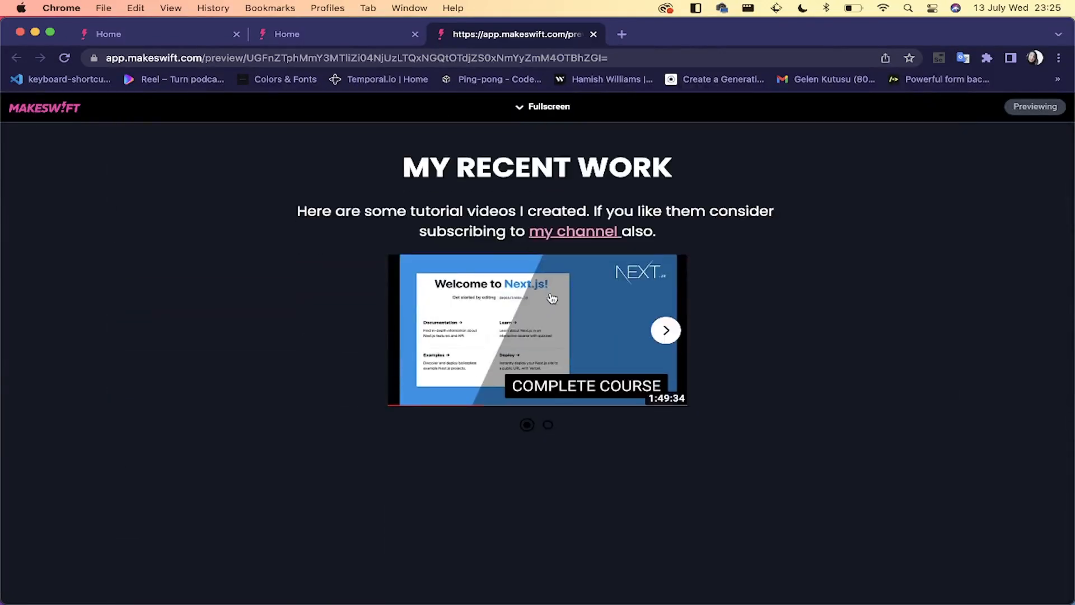
pyautogui.click(668, 333)
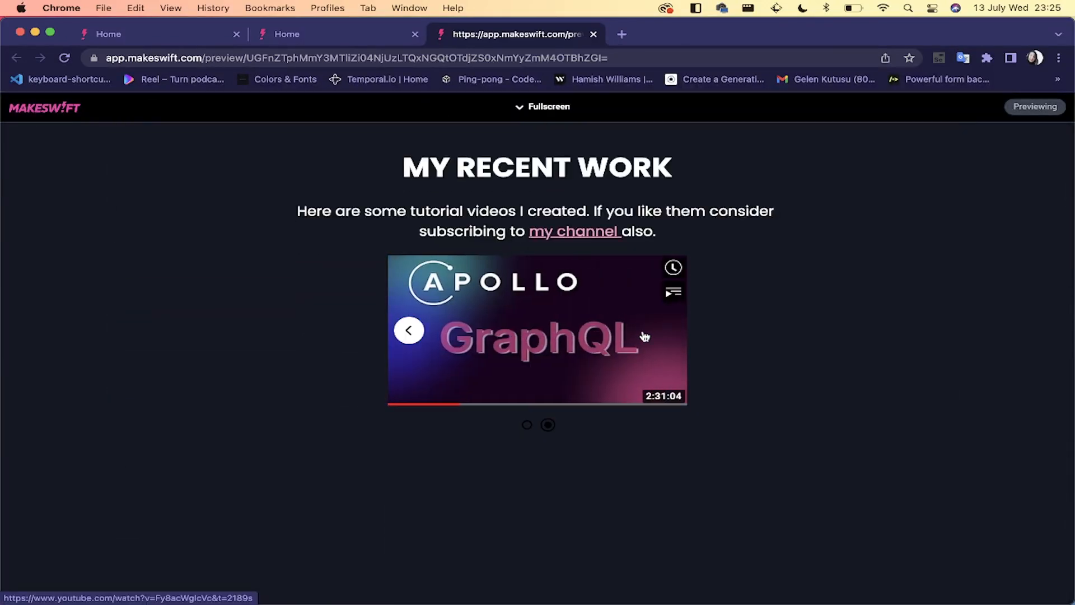
pyautogui.click(417, 333)
pyautogui.click(549, 425)
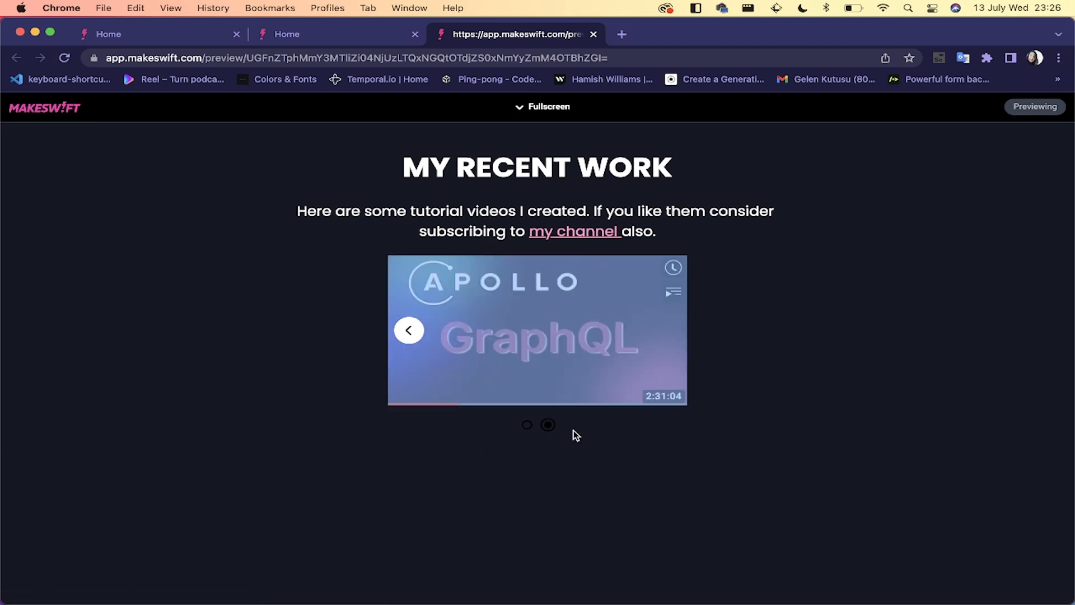
# Step: Back in the editor, set the carousel's arrow color to #FF52BF and turn on autoplay
pyautogui.click(349, 39)
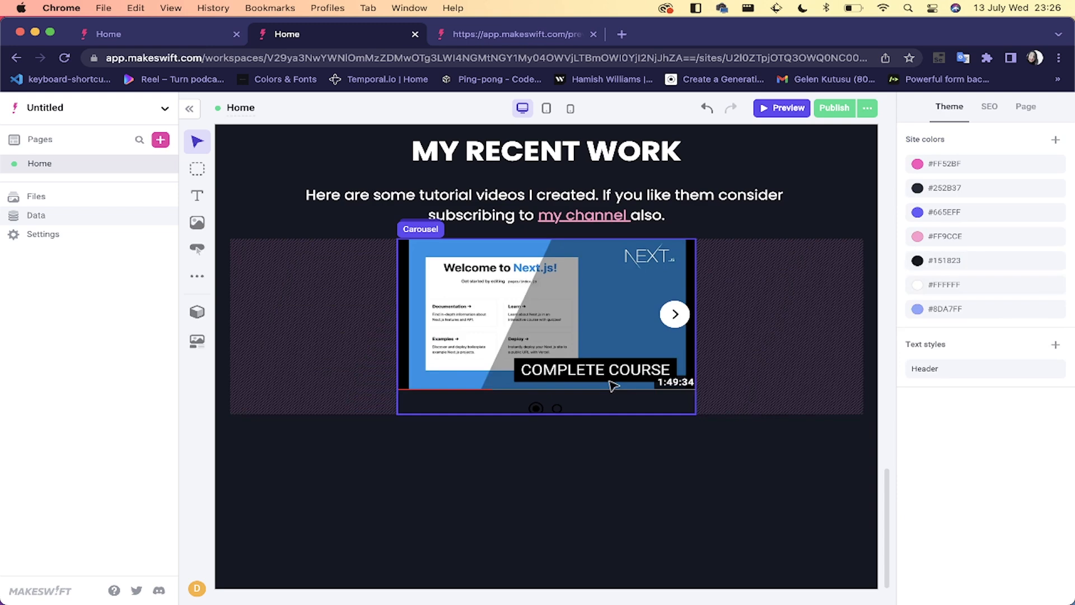
pyautogui.click(613, 386)
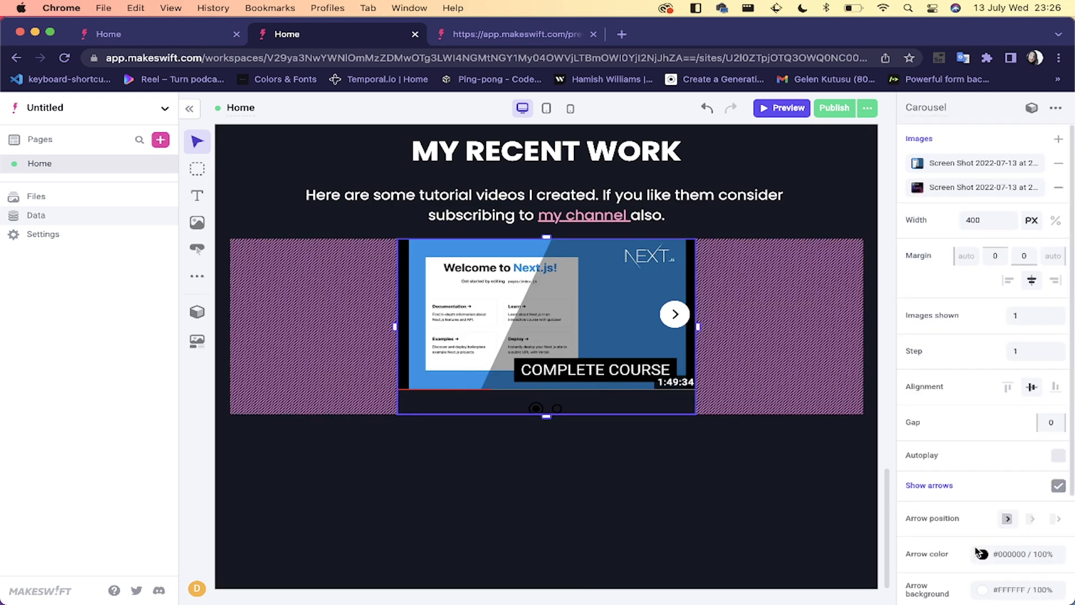
pyautogui.click(984, 556)
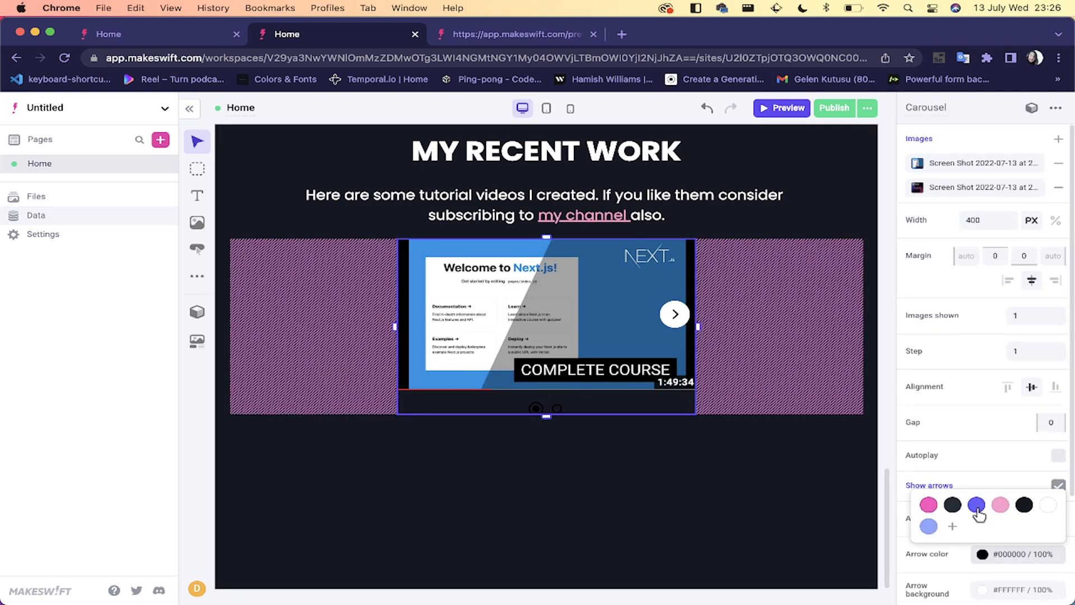
pyautogui.click(928, 505)
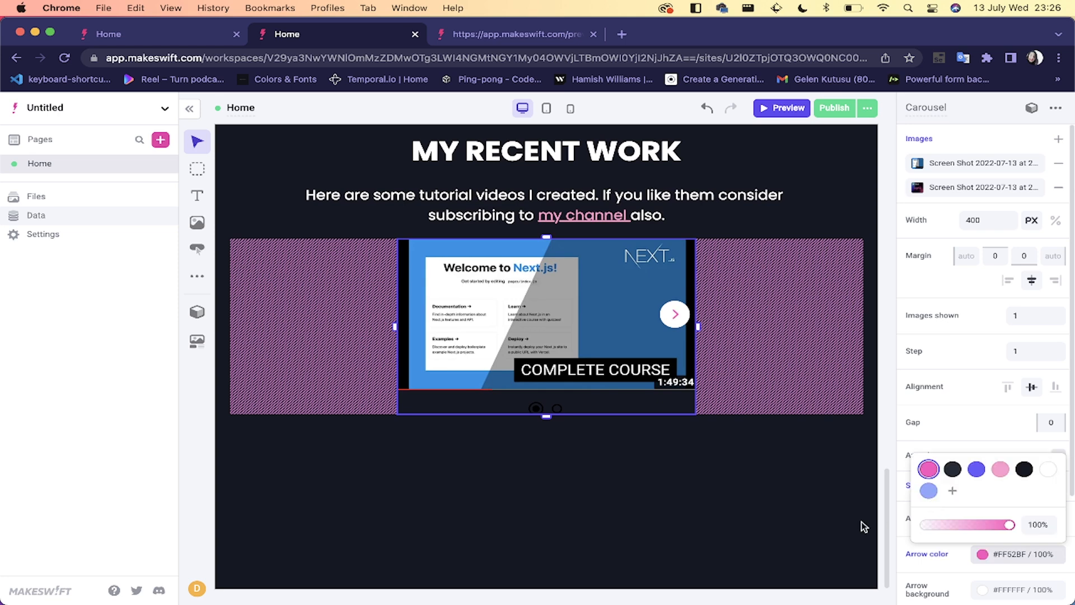
pyautogui.click(830, 540)
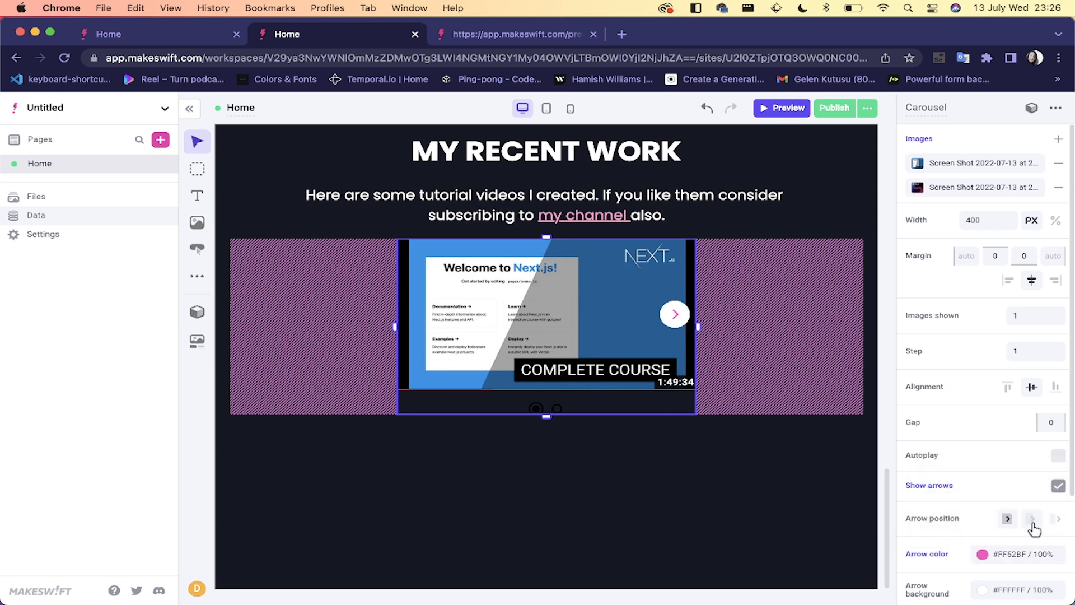
pyautogui.scroll(-5, 1036, 527)
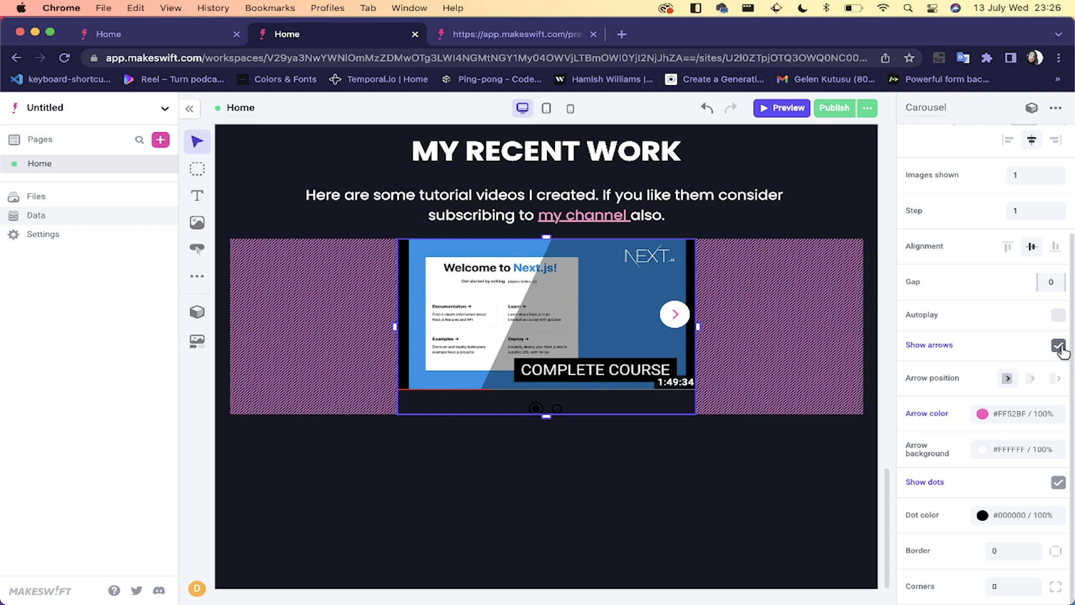
pyautogui.click(1058, 317)
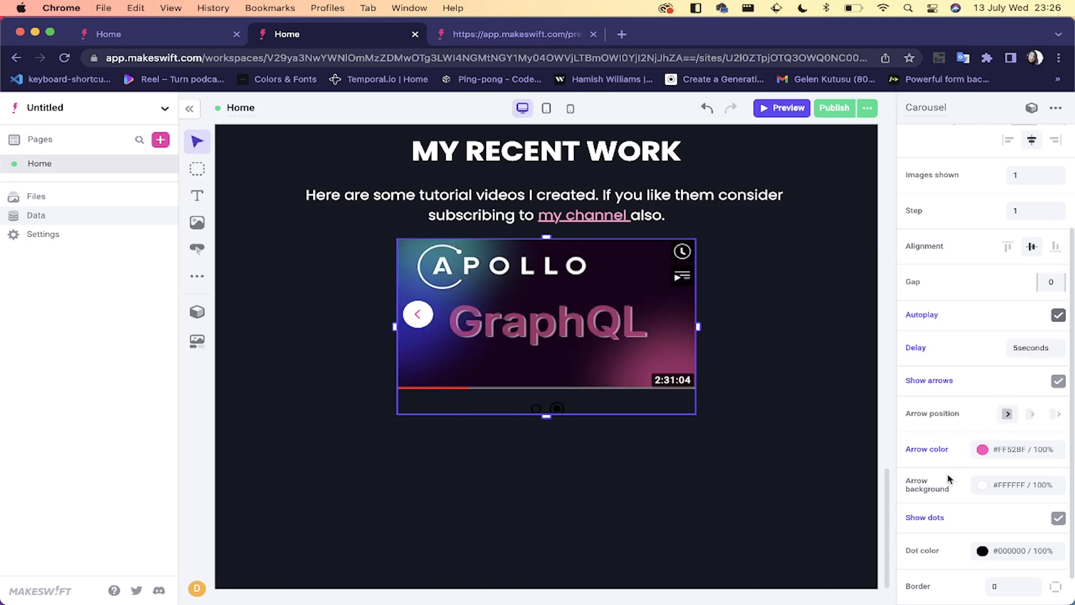
# Step: Try #FF52BF as the carousel's arrow background and set it back to #FFFFFF
pyautogui.click(984, 494)
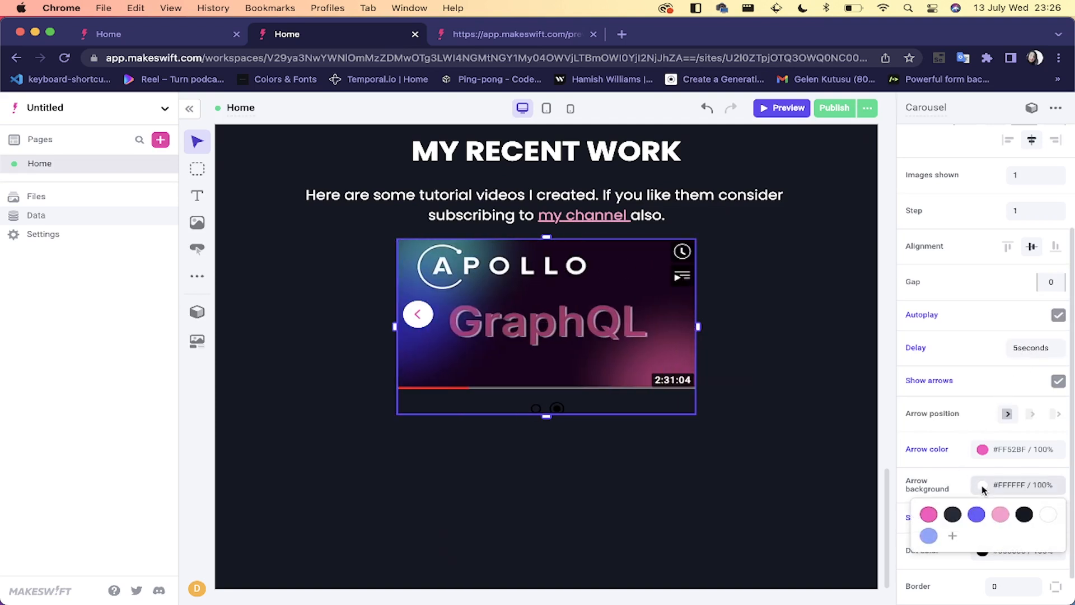
pyautogui.click(930, 513)
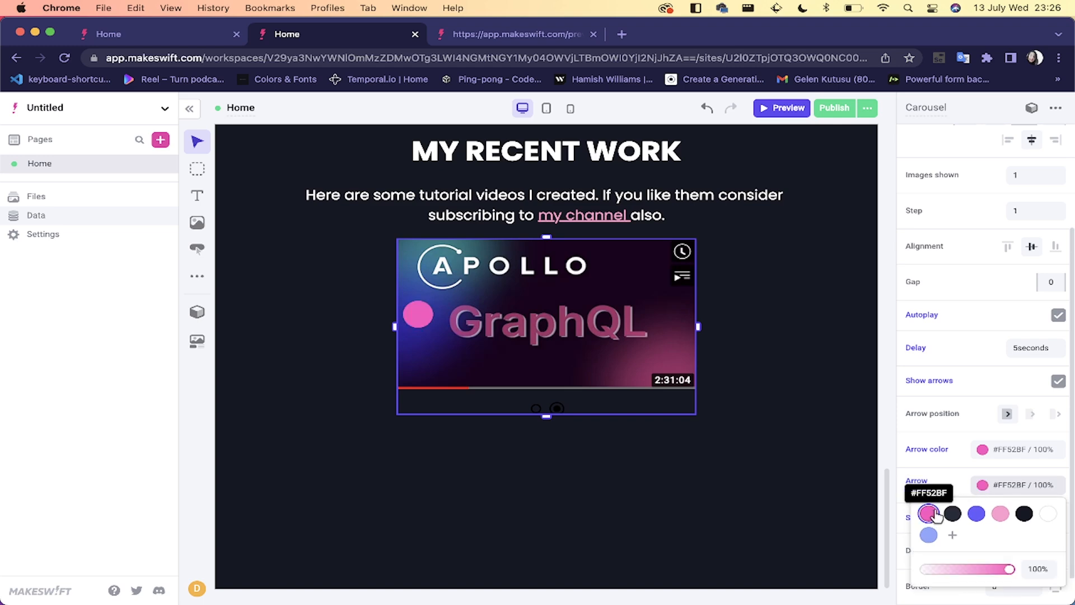
pyautogui.click(1049, 514)
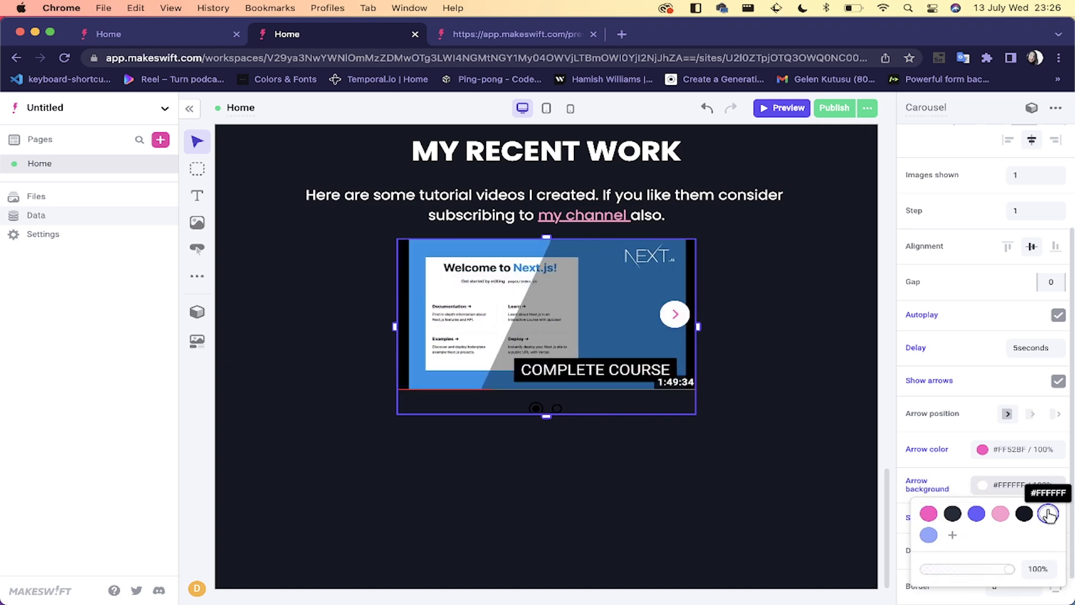
pyautogui.click(789, 457)
# Step: Set the carousel's dot color to the light pink #FF9CCE and deselect the carousel
pyautogui.scroll(-1, 981, 511)
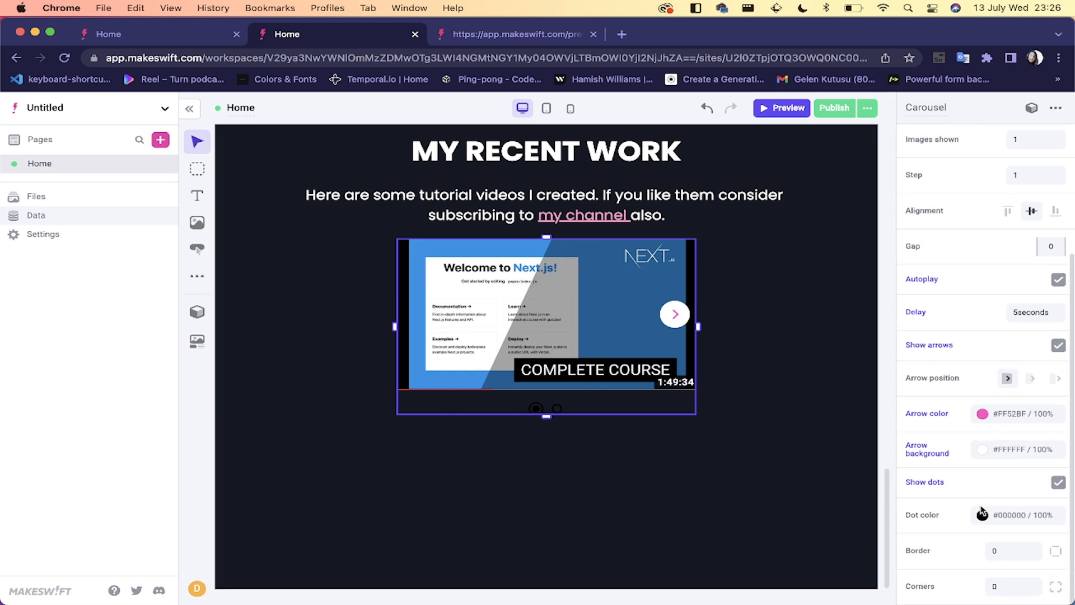
pyautogui.click(983, 513)
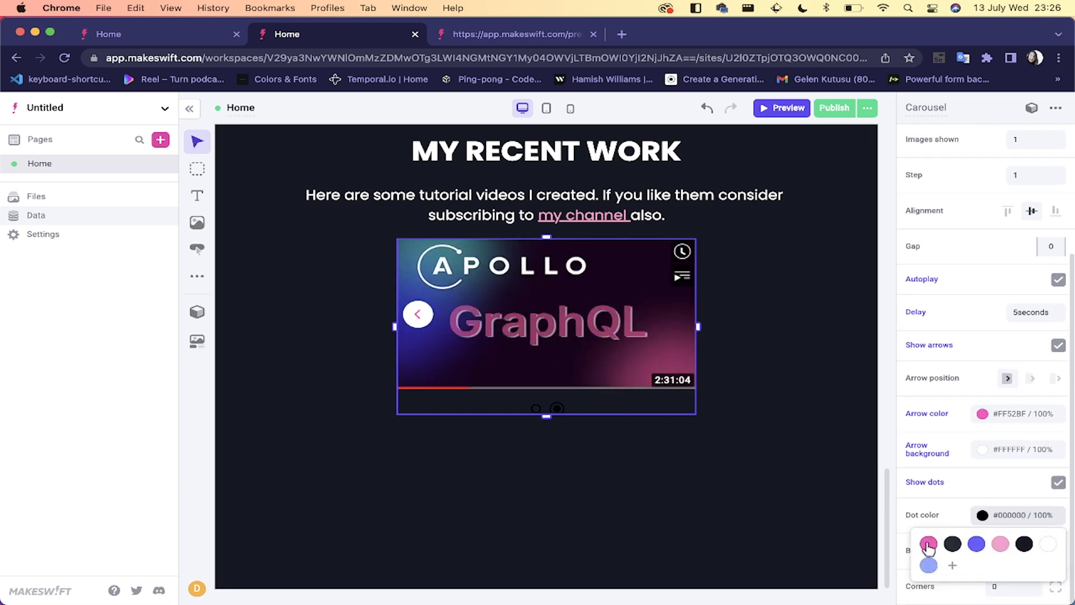
pyautogui.click(929, 543)
pyautogui.click(1000, 543)
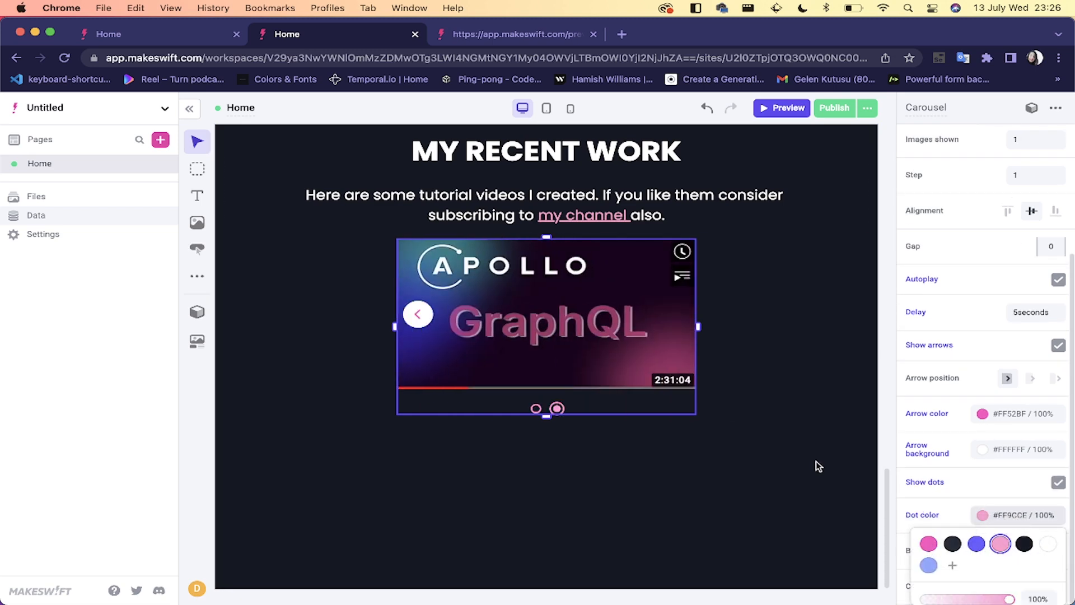
pyautogui.click(818, 465)
pyautogui.click(818, 463)
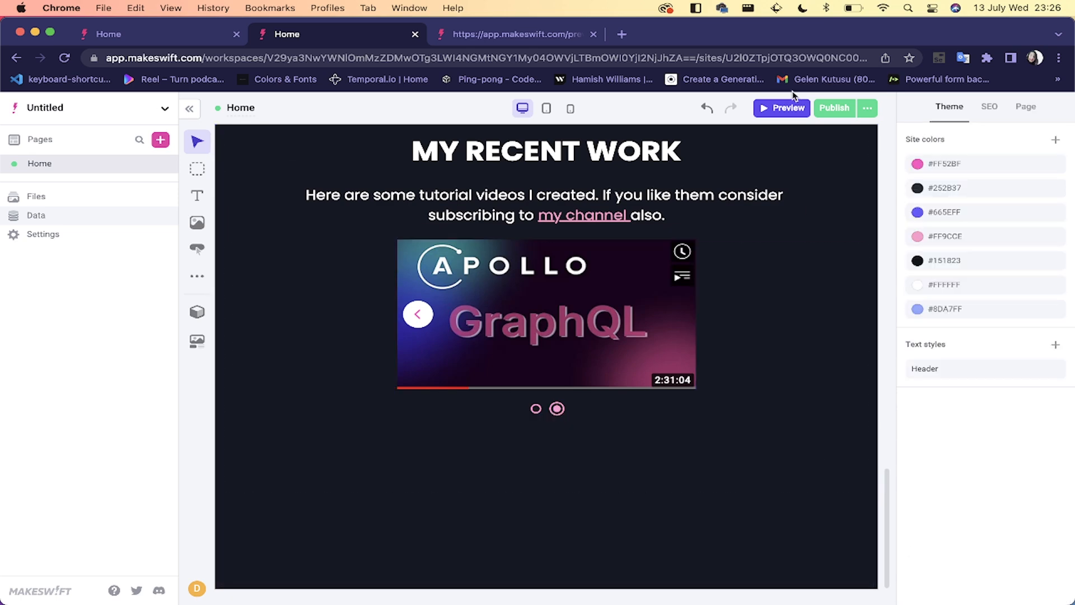
# Step: Open a fresh preview, close the old one, and check the carousel's arrow, dots and autoplay
pyautogui.click(784, 108)
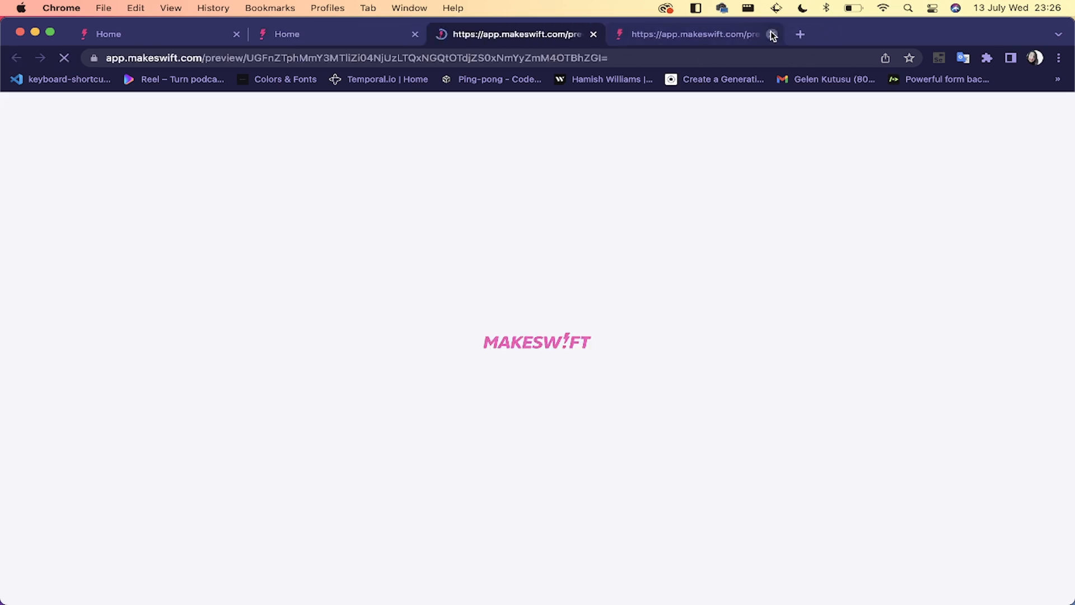
pyautogui.click(772, 35)
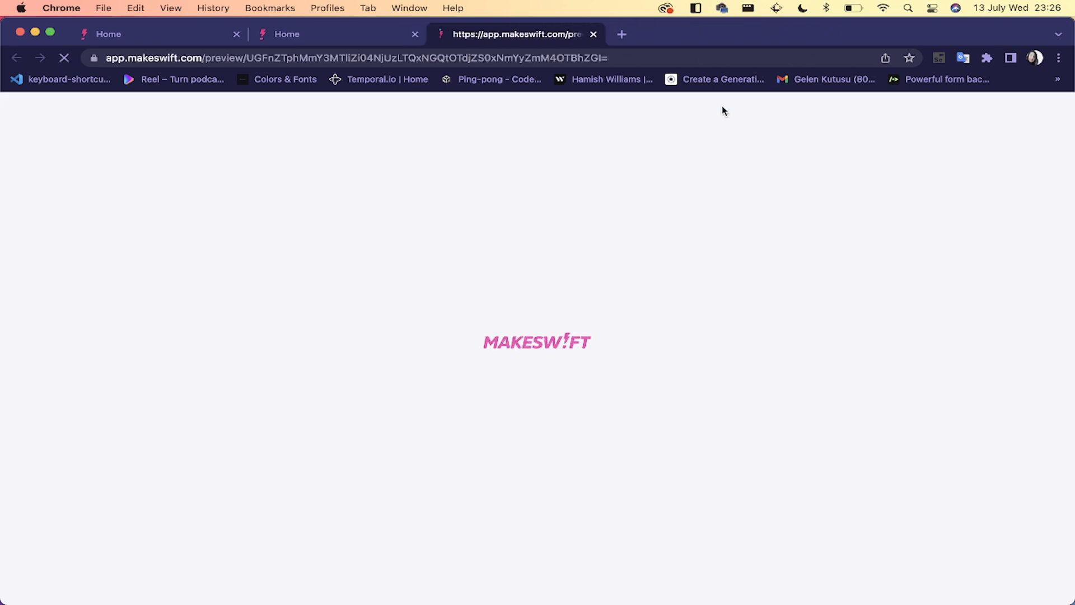
pyautogui.scroll(-10, 562, 384)
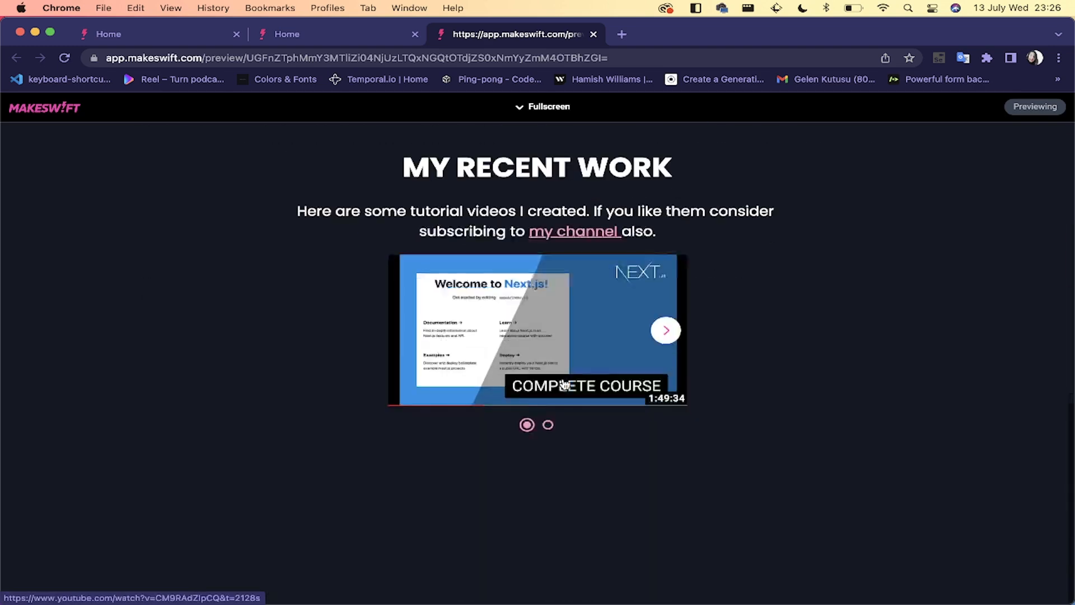
pyautogui.scroll(-8, 563, 384)
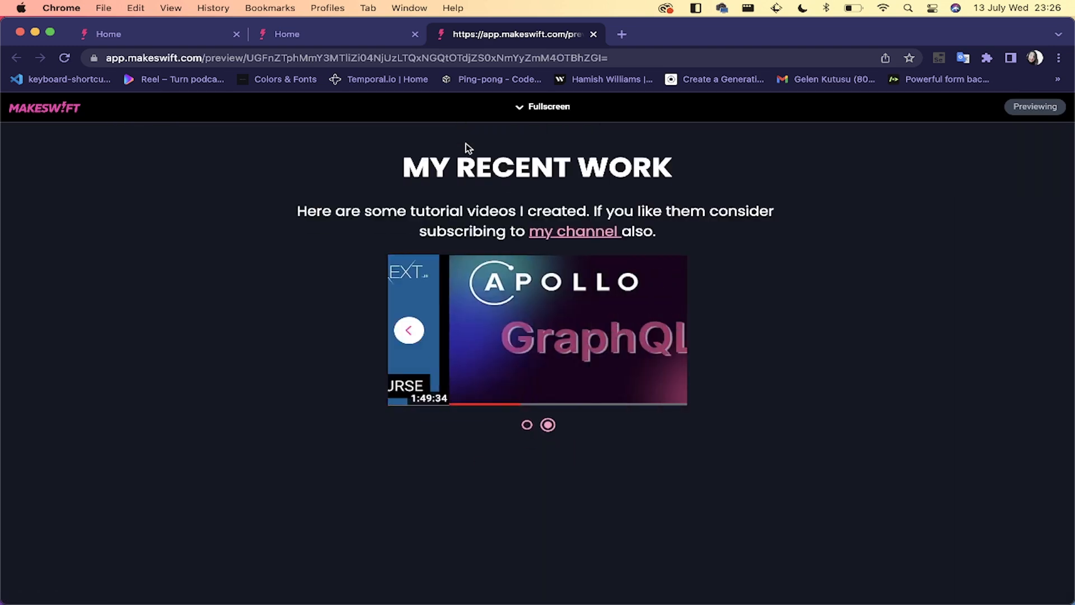
# Step: Return to the editor and widen the My Recent Work carousel to 100% of its container
pyautogui.click(307, 43)
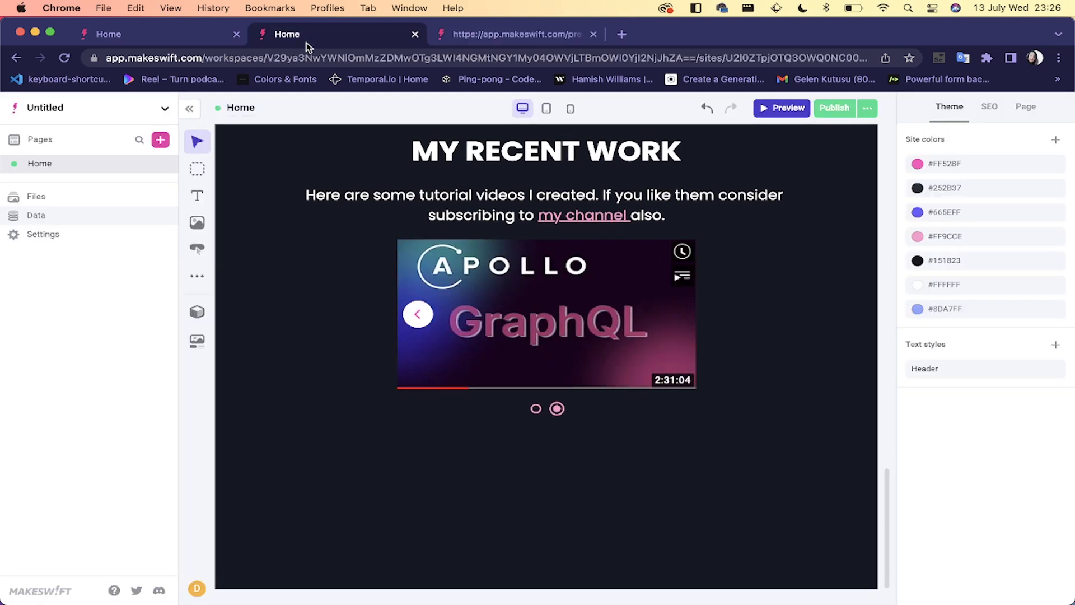
pyautogui.click(509, 273)
pyautogui.moveTo(698, 327)
pyautogui.mouseDown()
pyautogui.moveTo(745, 336)
pyautogui.moveTo(714, 336)
pyautogui.mouseUp()
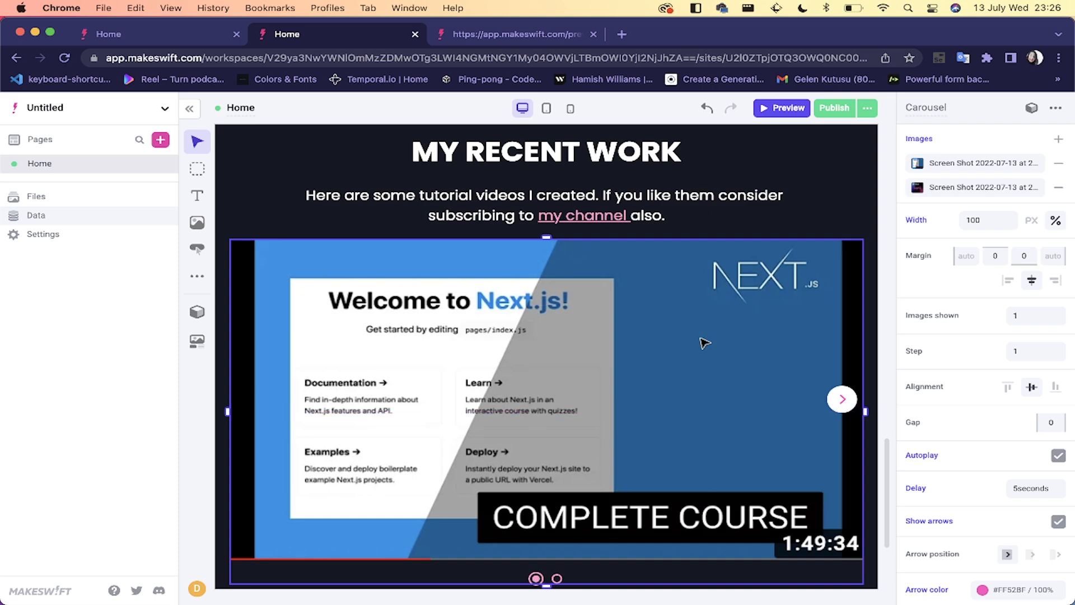
pyautogui.click(757, 238)
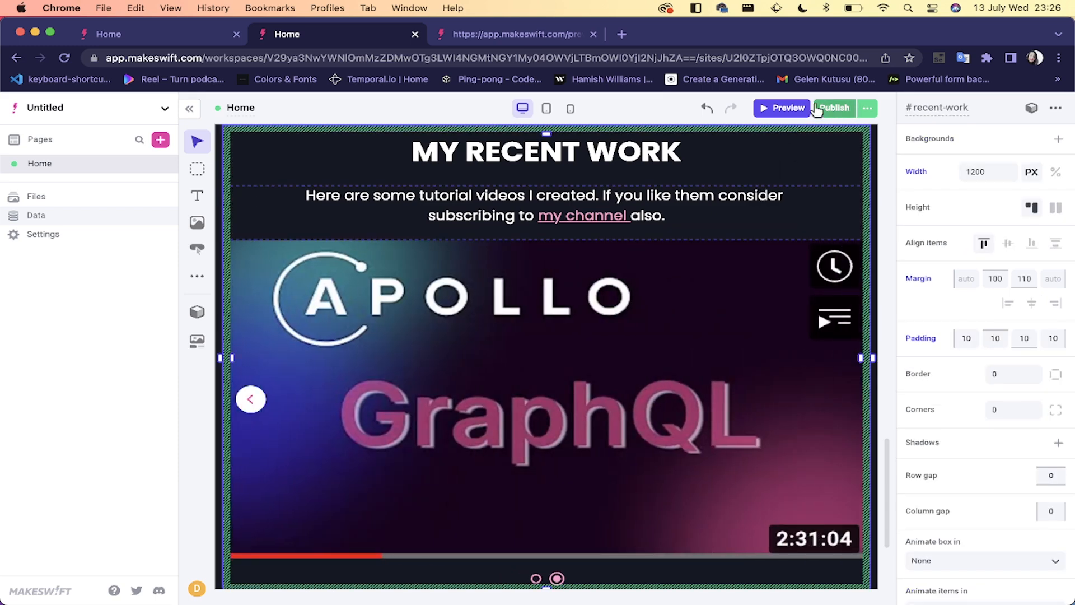
# Step: Preview the site again and advance the widened carousel to the Apollo GraphQL slide
pyautogui.click(782, 108)
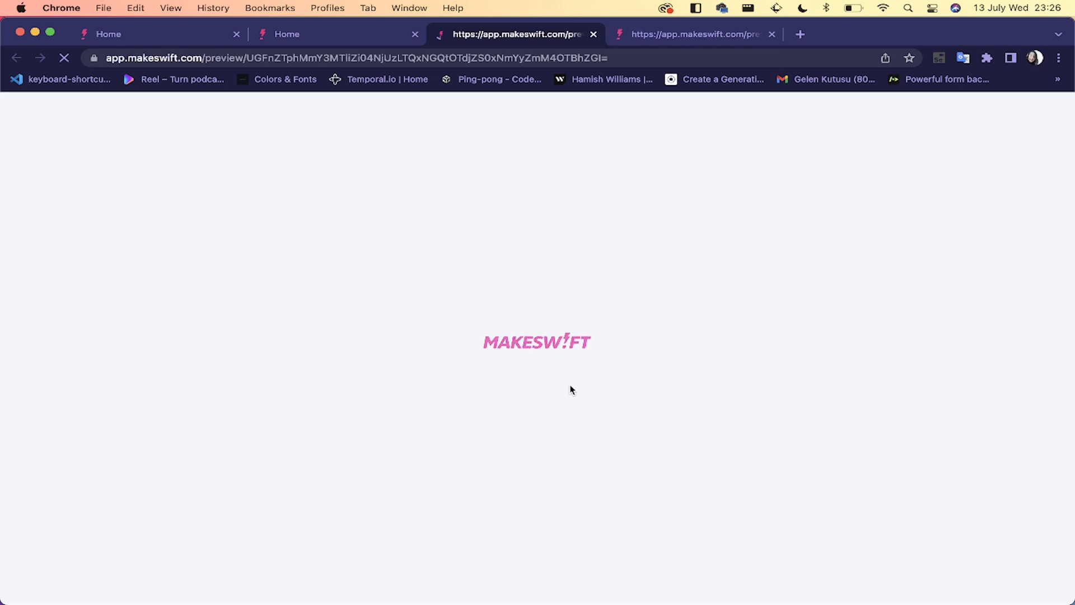
pyautogui.scroll(-15, 570, 386)
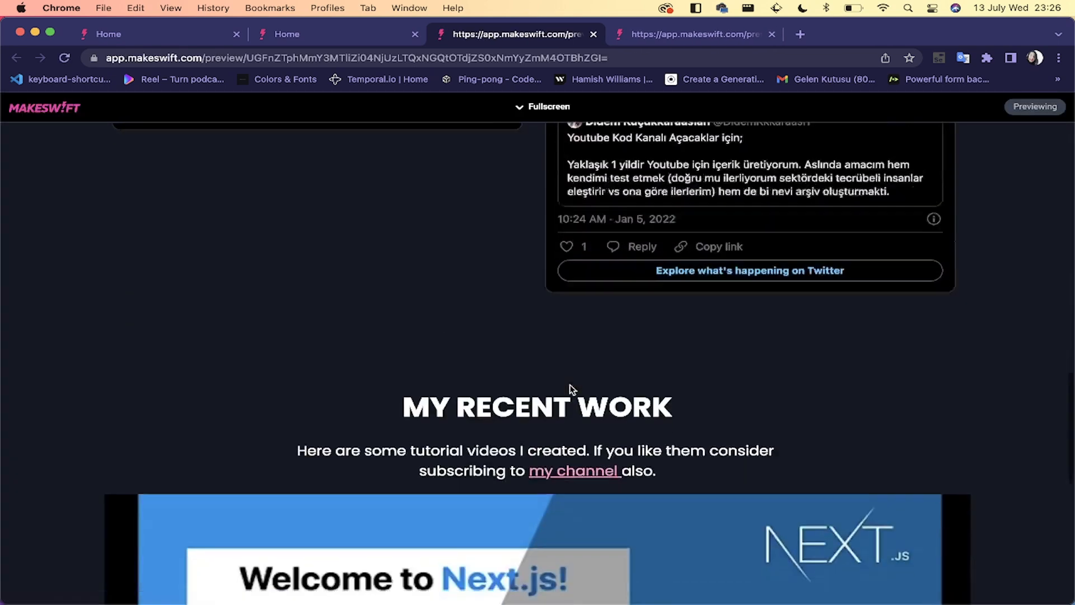
pyautogui.scroll(3, 570, 385)
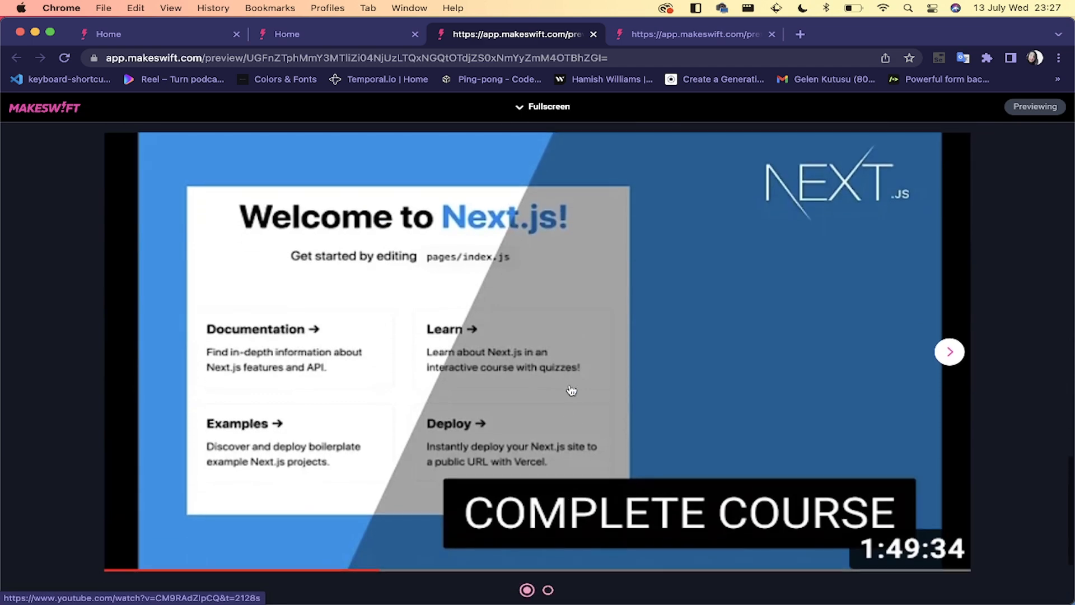
pyautogui.click(950, 353)
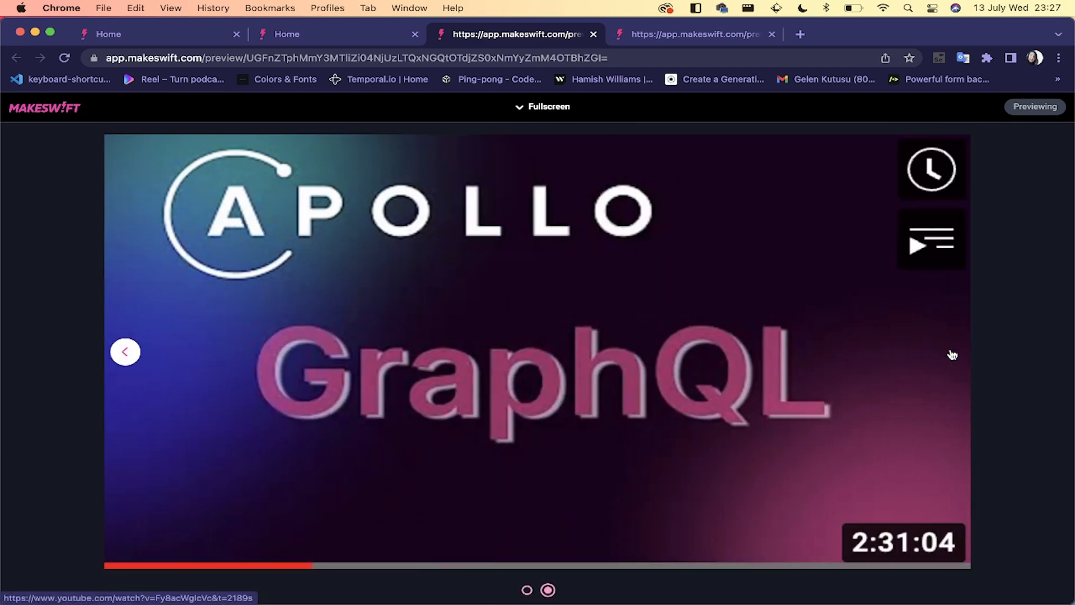
pyautogui.scroll(2, 953, 354)
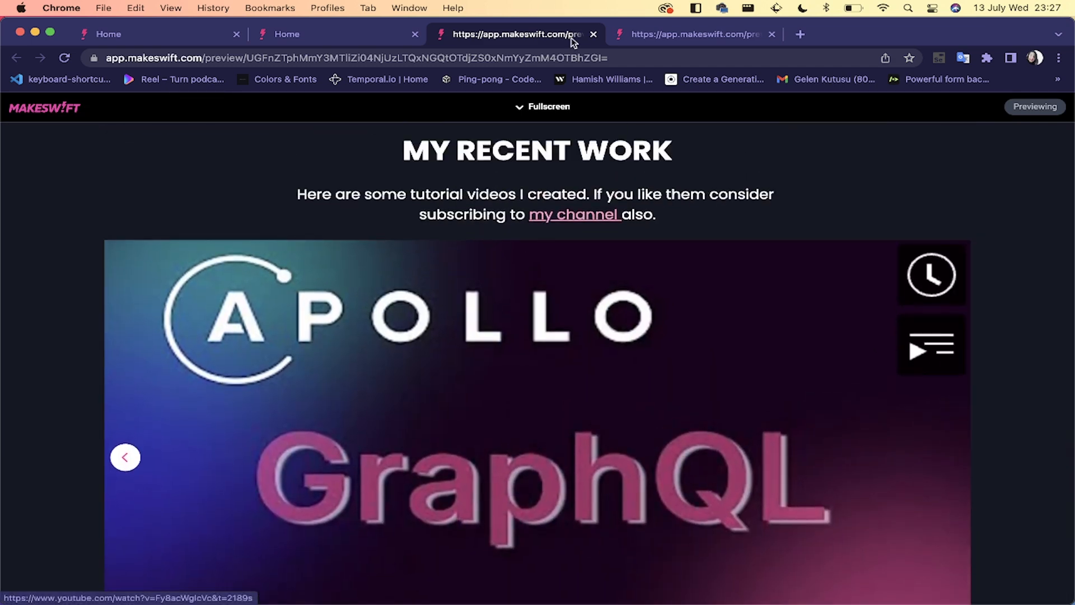
# Step: Look at the carousel in the Portfolio project for comparison and return to the Untitled site's editor
pyautogui.click(338, 34)
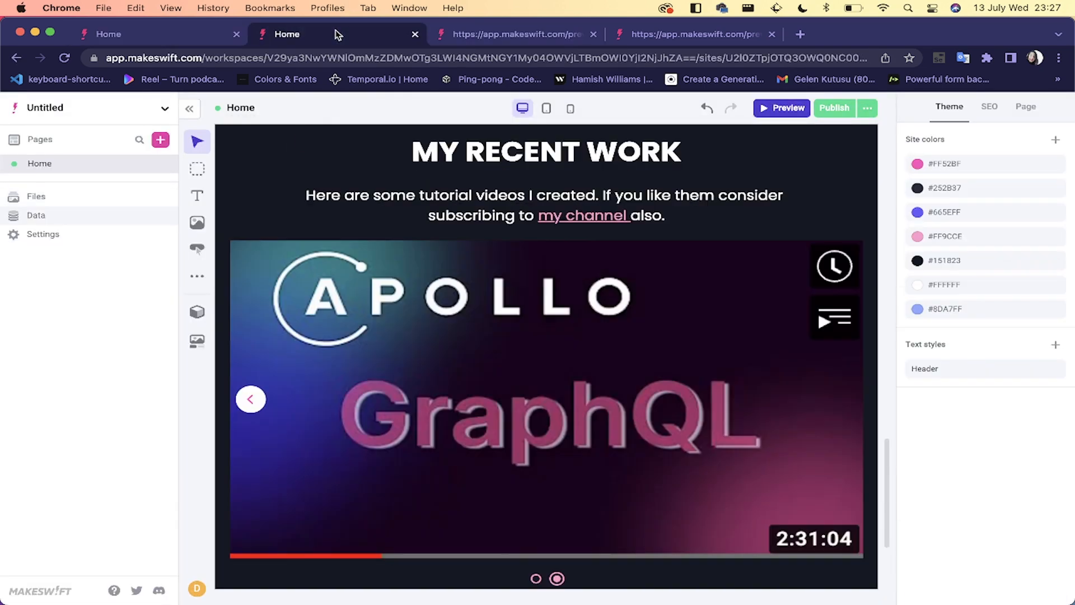
pyautogui.click(193, 36)
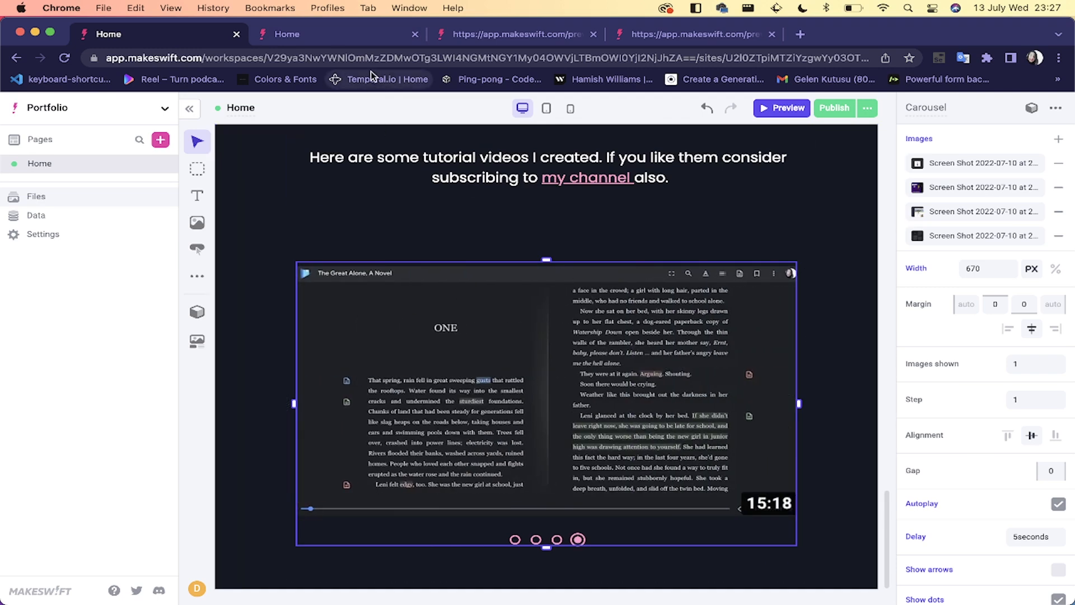
pyautogui.click(311, 24)
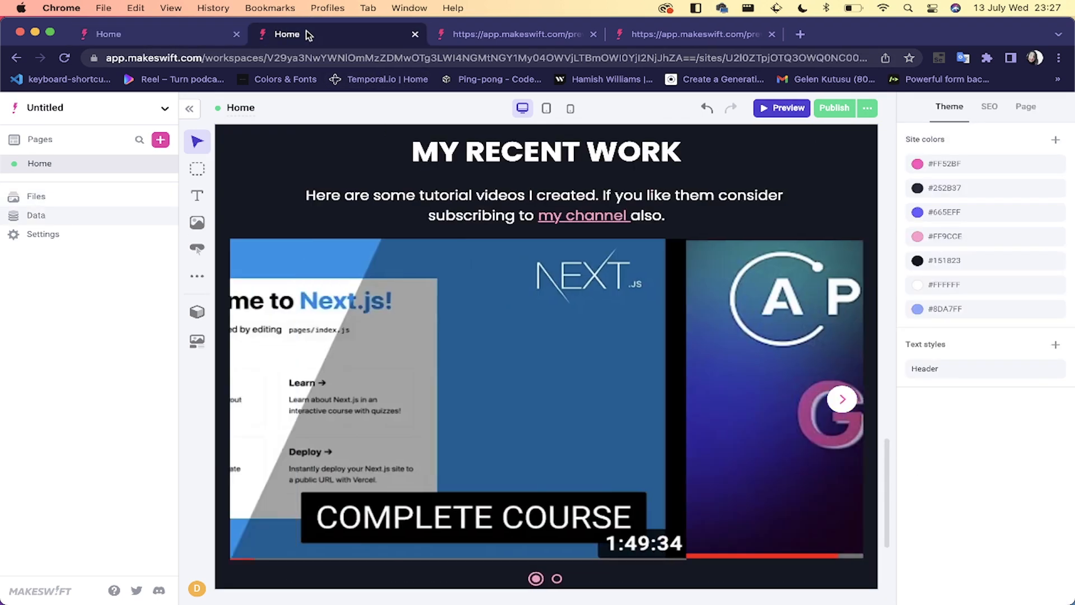
# Step: Narrow the My Recent Work carousel to a width of 675 px
pyautogui.click(608, 351)
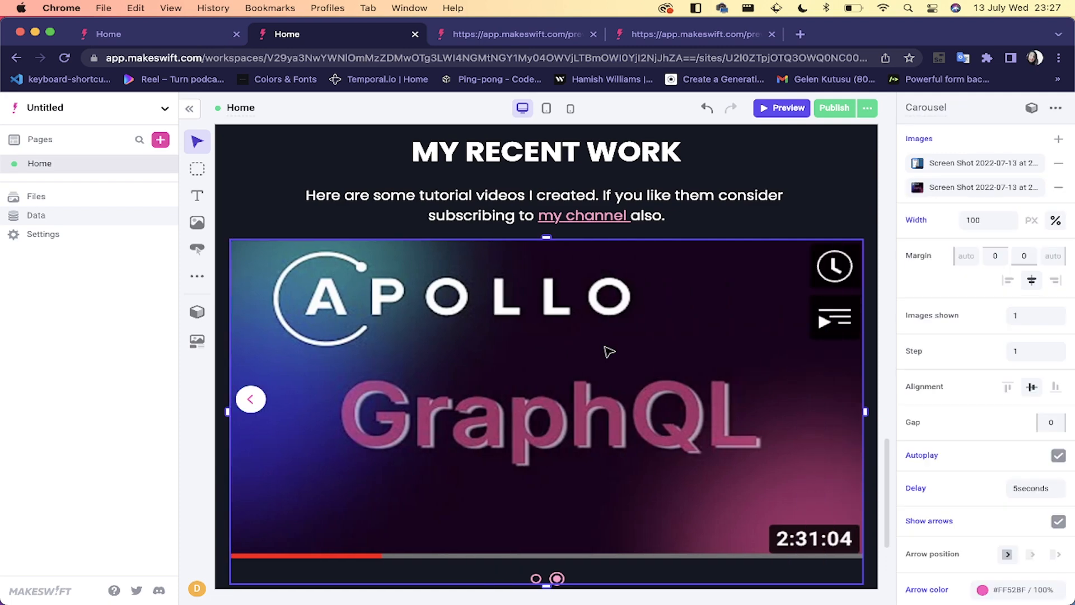
pyautogui.doubleClick(979, 222)
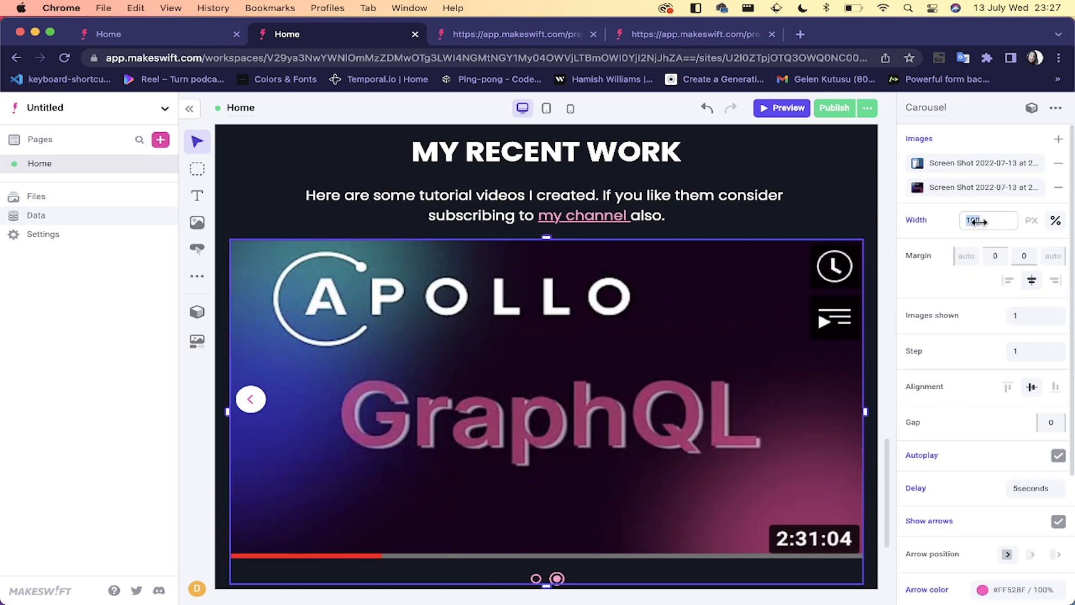
pyautogui.write('670')
pyautogui.press('Return')
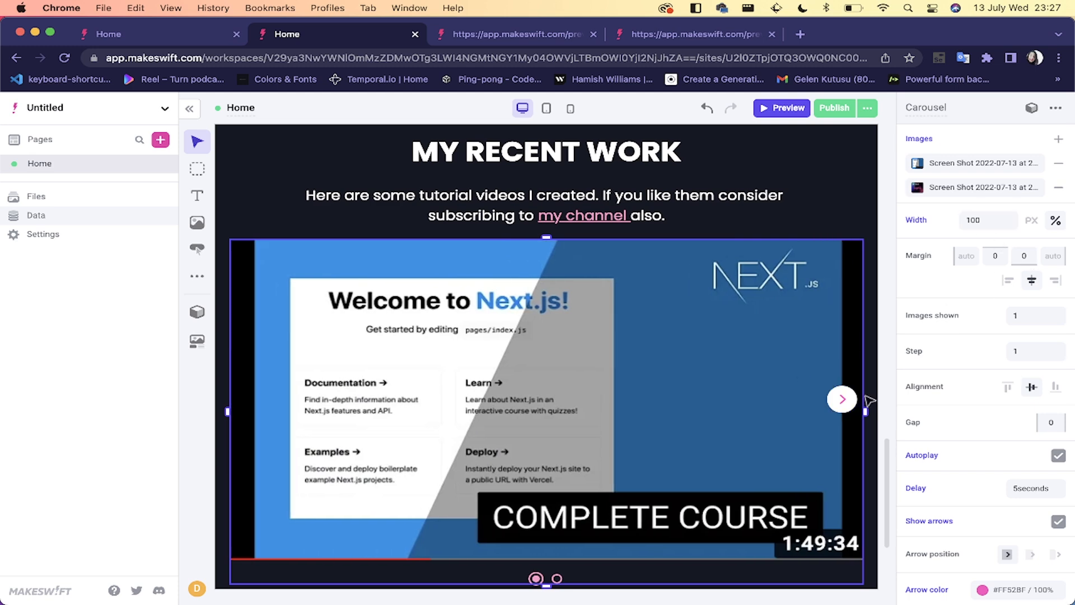
pyautogui.moveTo(864, 402); pyautogui.dragTo(800, 414)
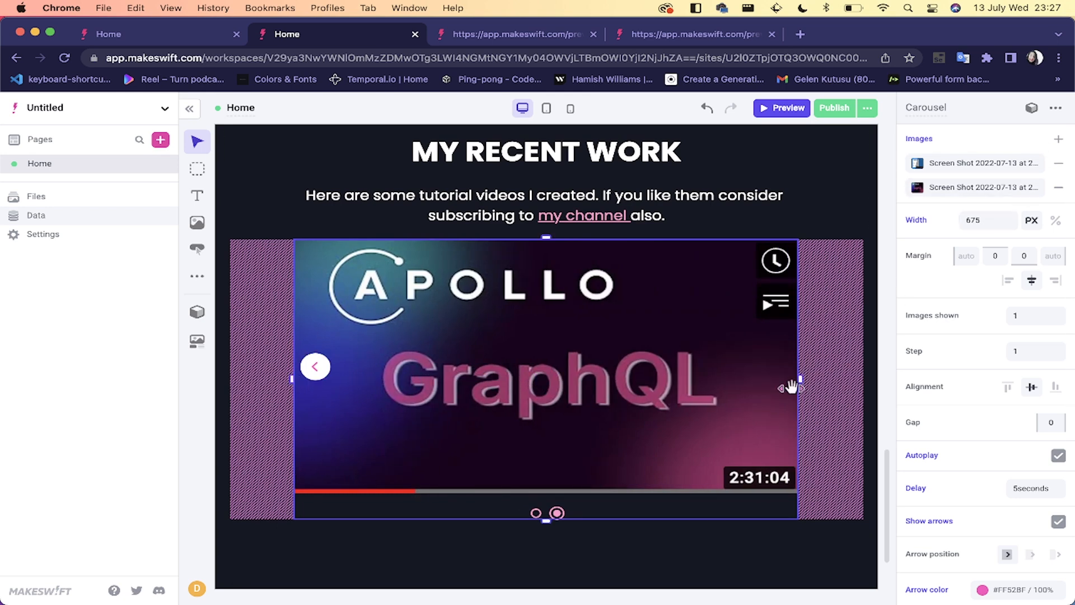
pyautogui.click(700, 568)
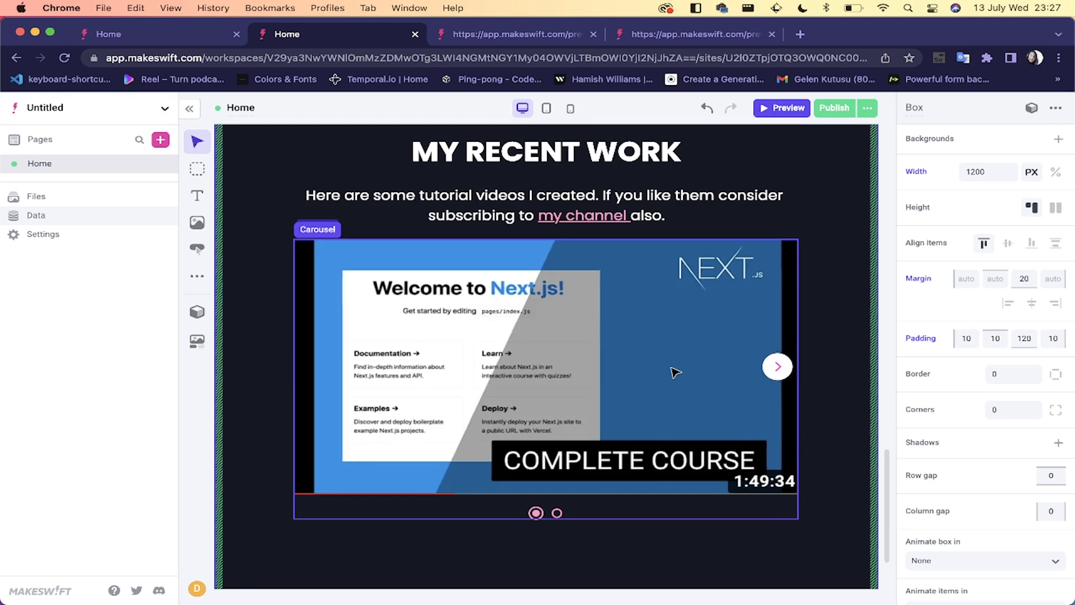
# Step: Give the My Recent Work carousel a top margin of 35
pyautogui.click(672, 375)
pyautogui.moveTo(544, 233); pyautogui.dragTo(545, 264)
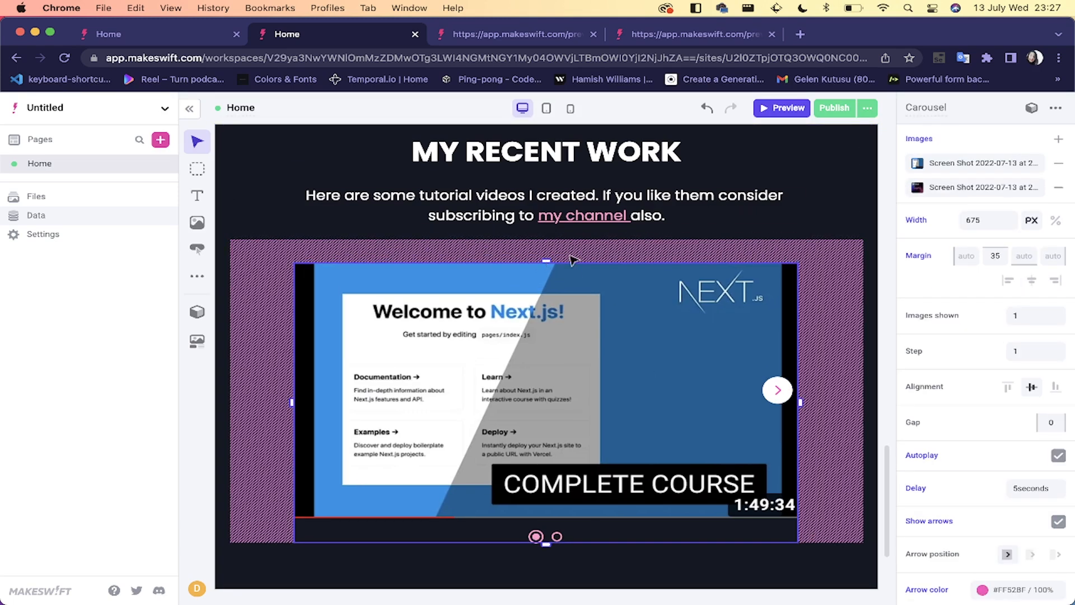
pyautogui.click(759, 198)
pyautogui.scroll(2, 760, 205)
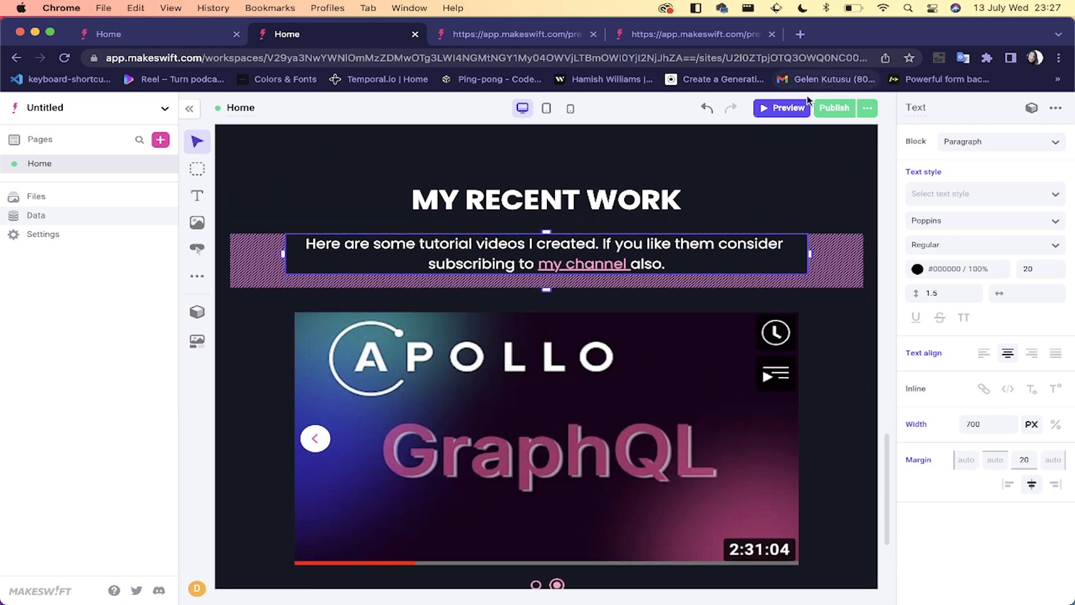
# Step: Open a fresh preview, close the old one, and look at the resized carousel in the My Recent Work section
pyautogui.click(795, 107)
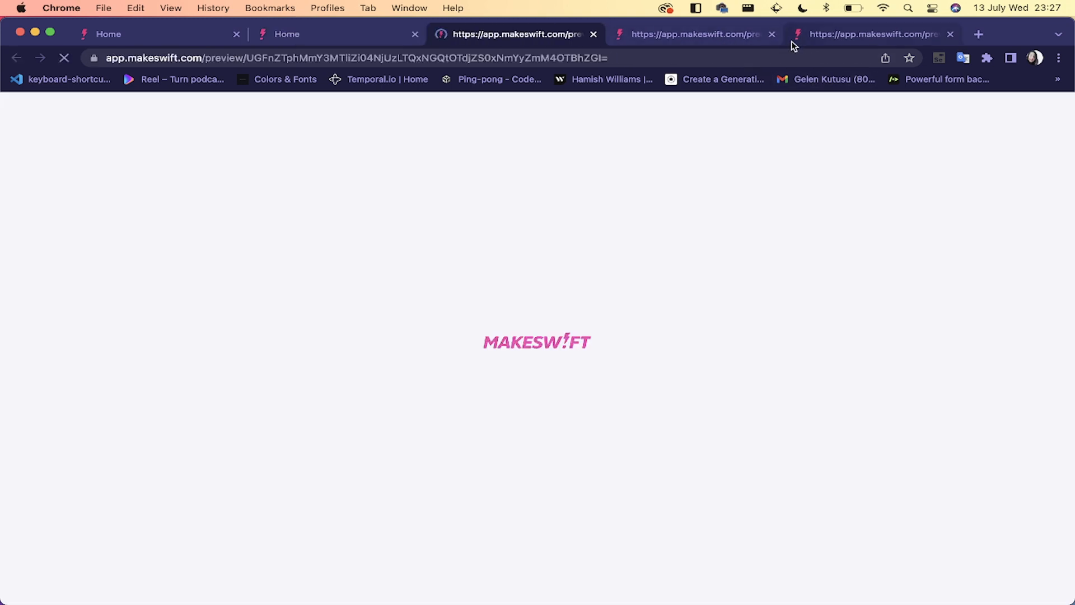
pyautogui.click(773, 35)
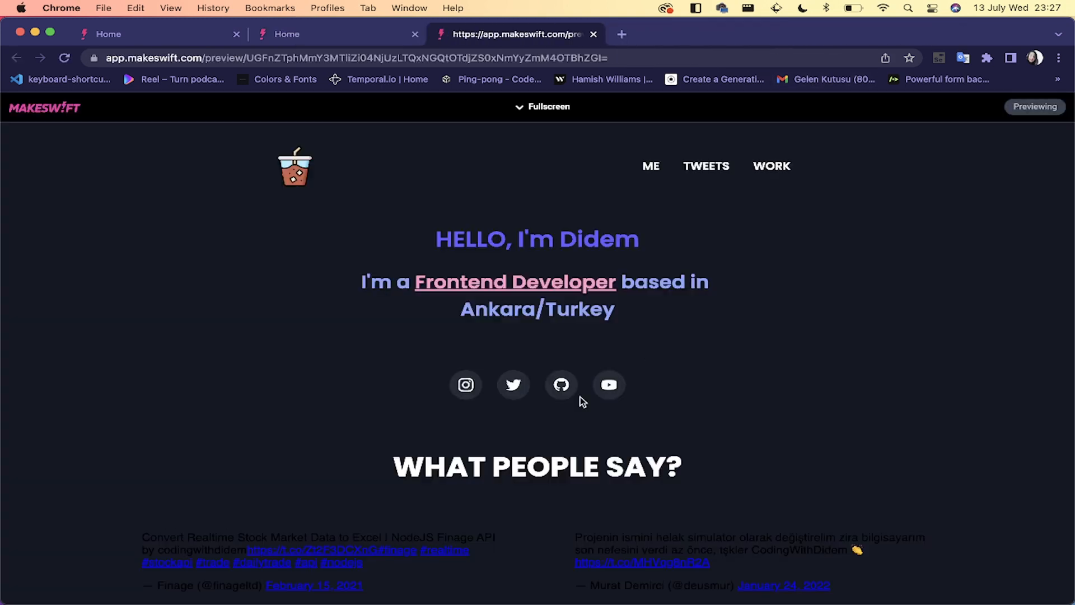
pyautogui.scroll(-10, 583, 401)
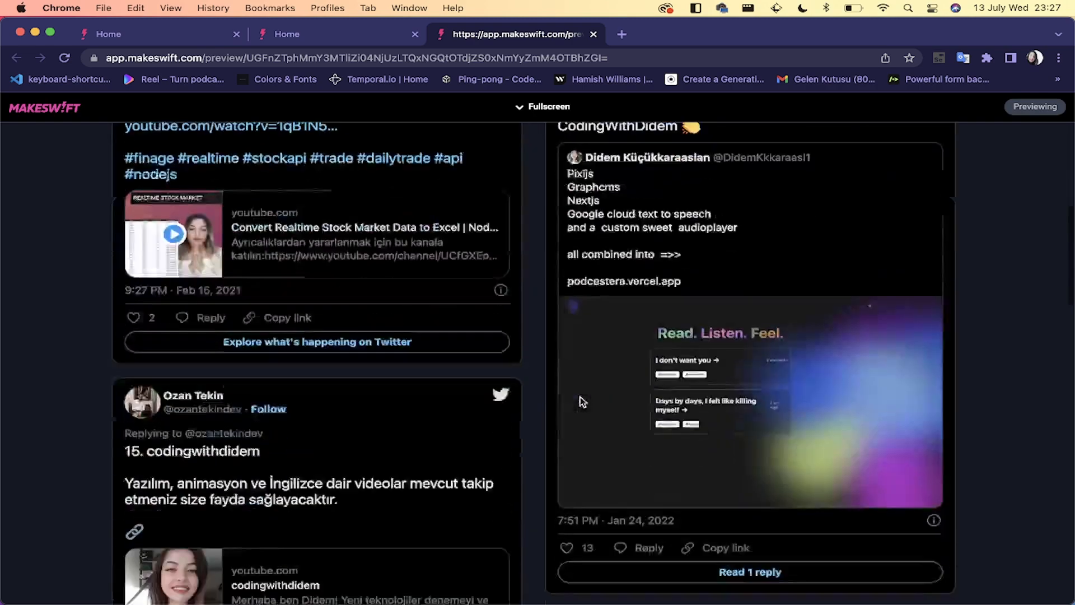
pyautogui.scroll(-10, 580, 396)
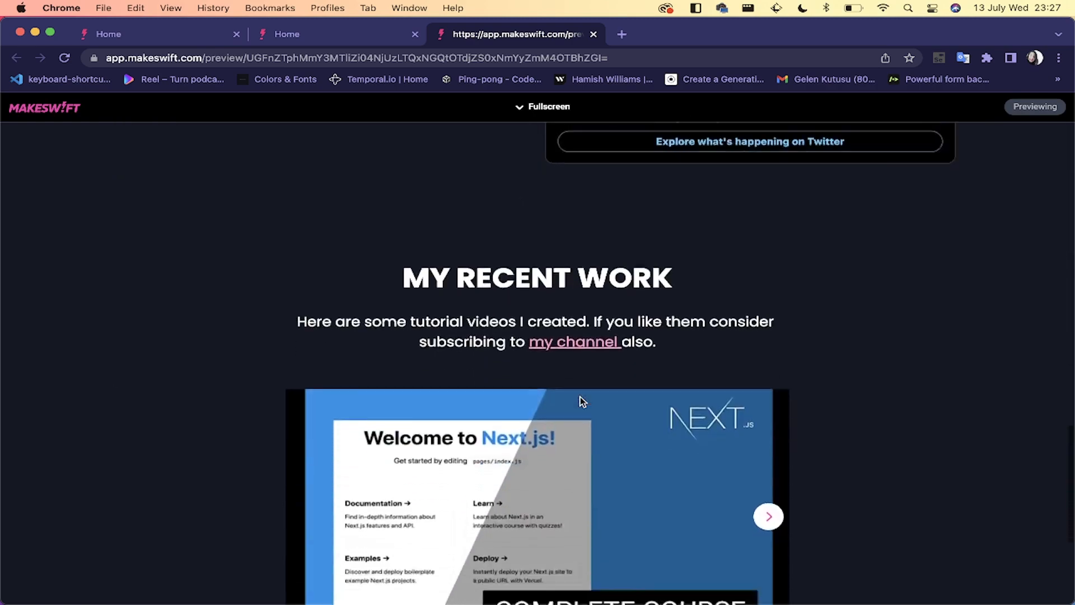
pyautogui.scroll(3, 582, 401)
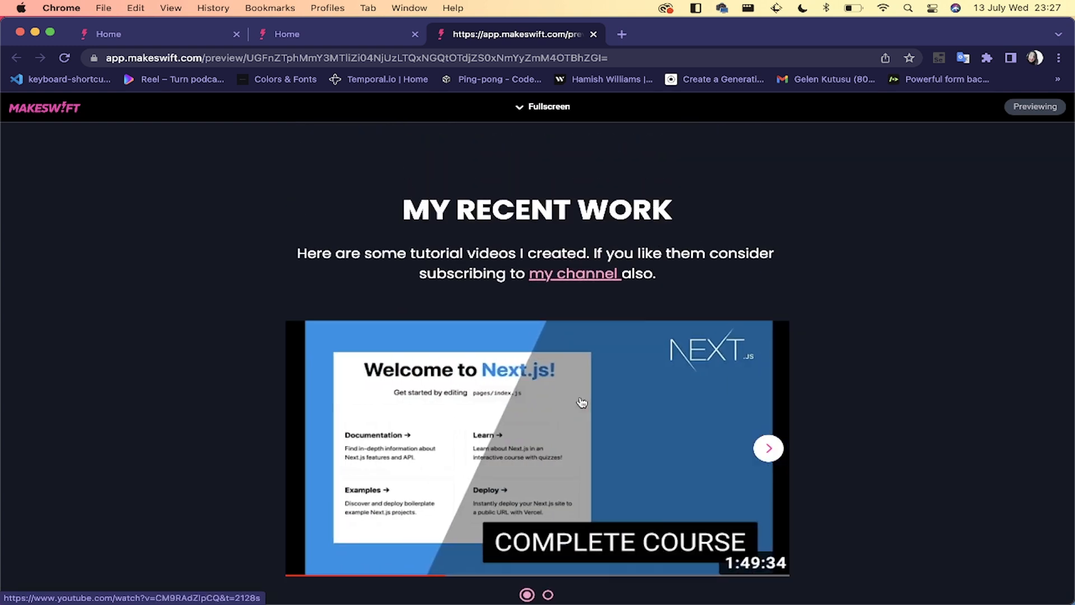
# Step: Test the Next.js slide's YouTube link in the preview and switch the carousel back and forth between its two slides
pyautogui.click(581, 398)
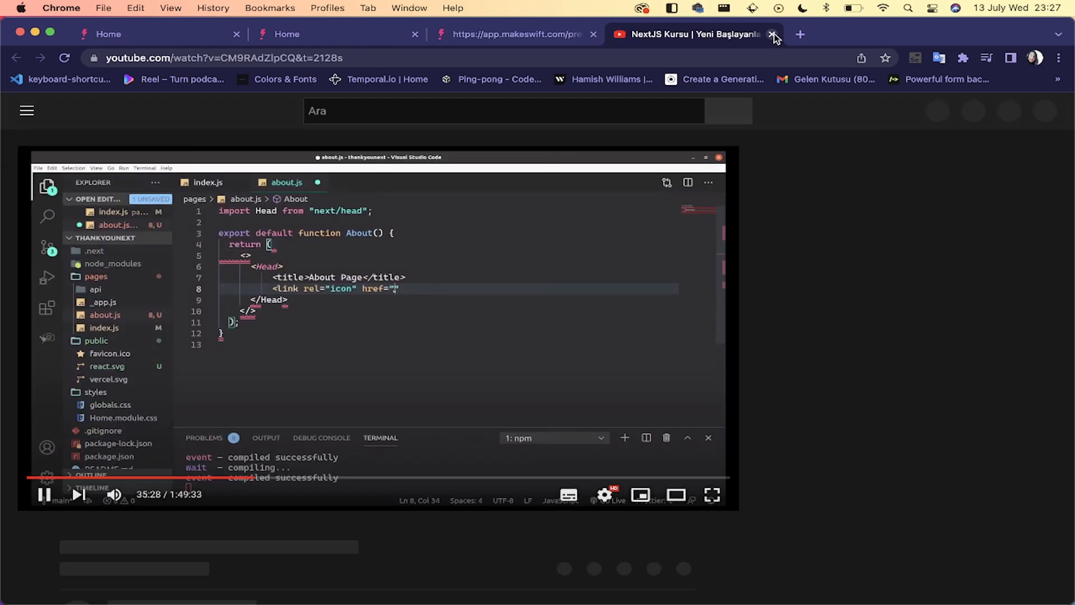
pyautogui.click(772, 34)
pyautogui.scroll(-3, 530, 461)
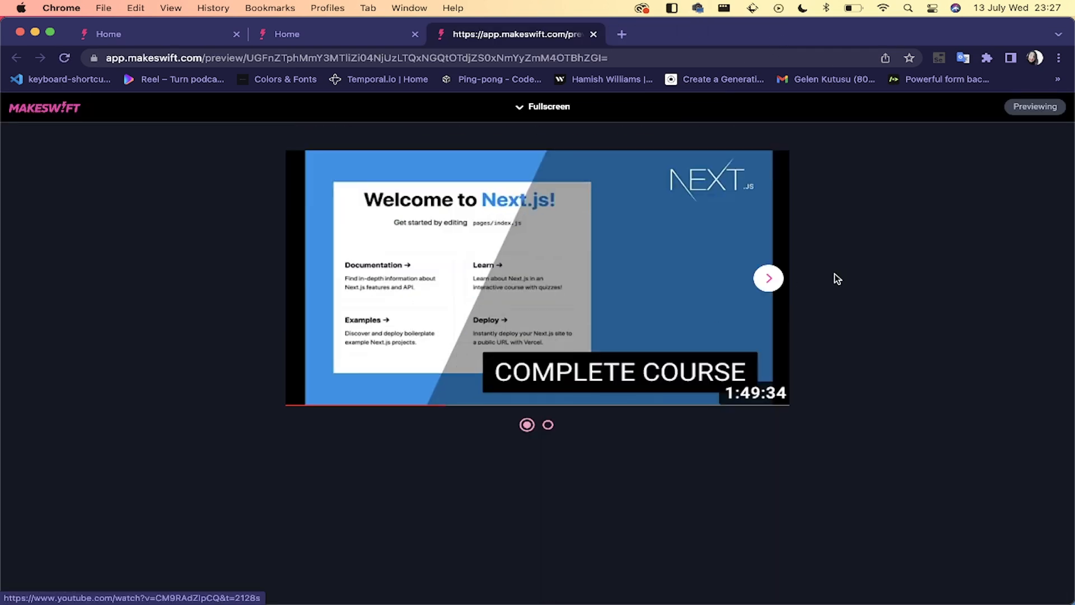
pyautogui.click(775, 277)
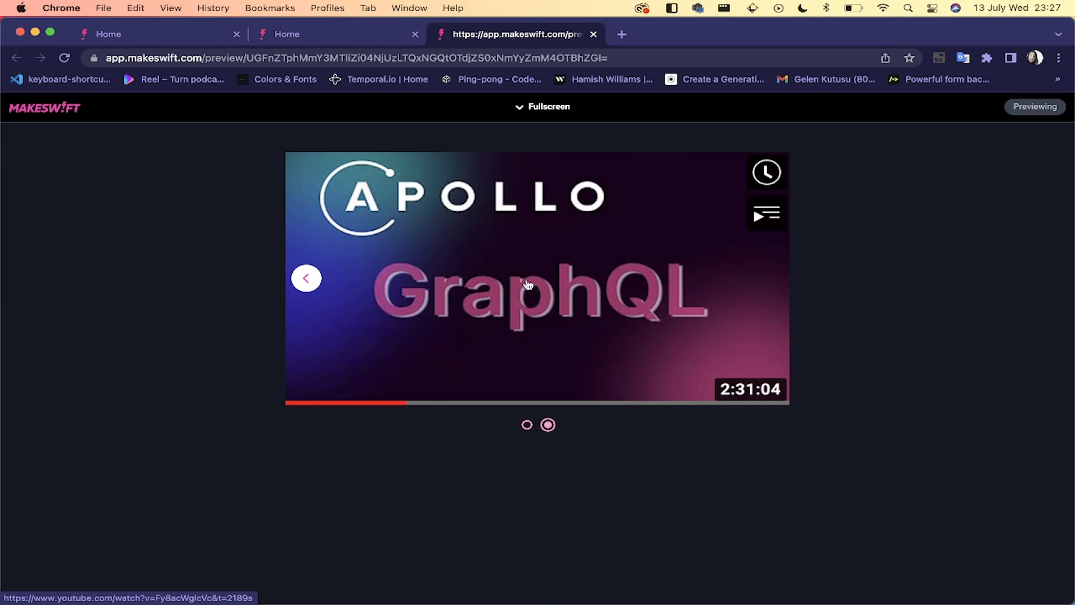
pyautogui.click(307, 277)
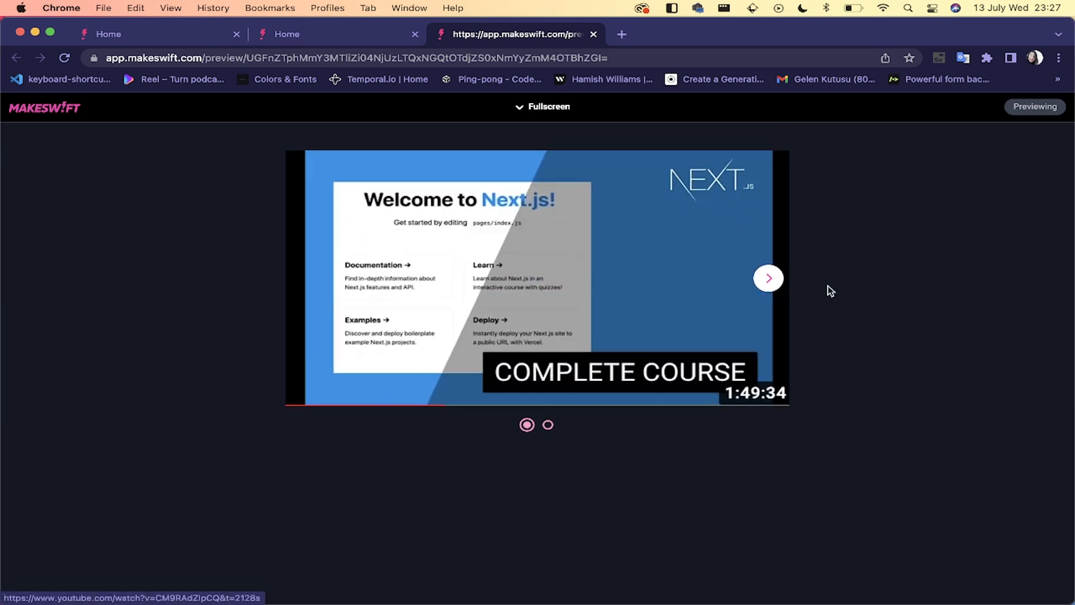
pyautogui.click(769, 285)
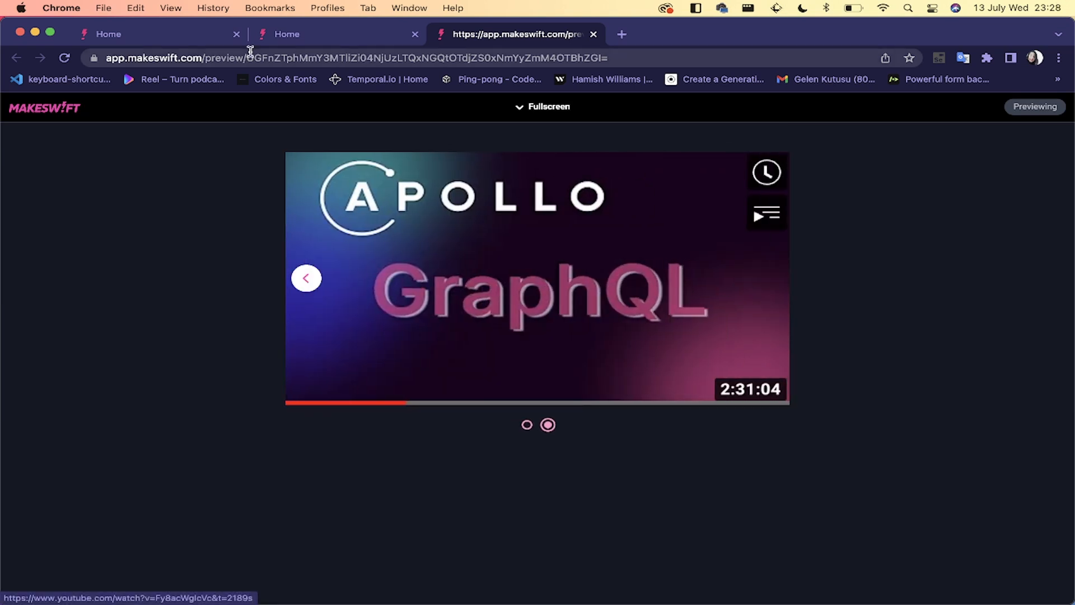
# Step: Compare with the Portfolio project's carousel and turn off the arrows on the Untitled site's carousel
pyautogui.click(196, 37)
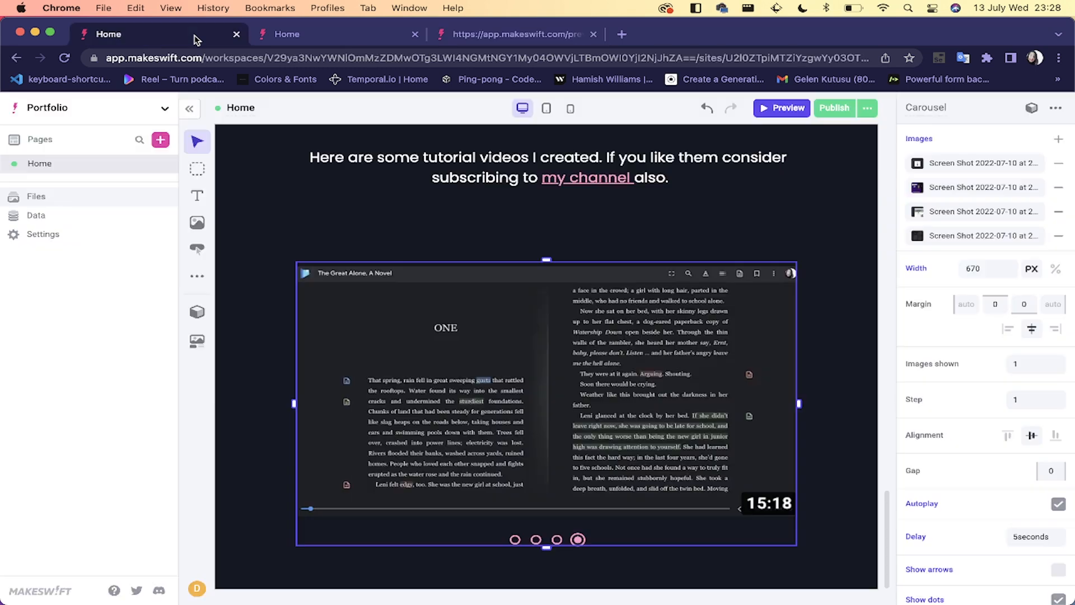
pyautogui.click(401, 34)
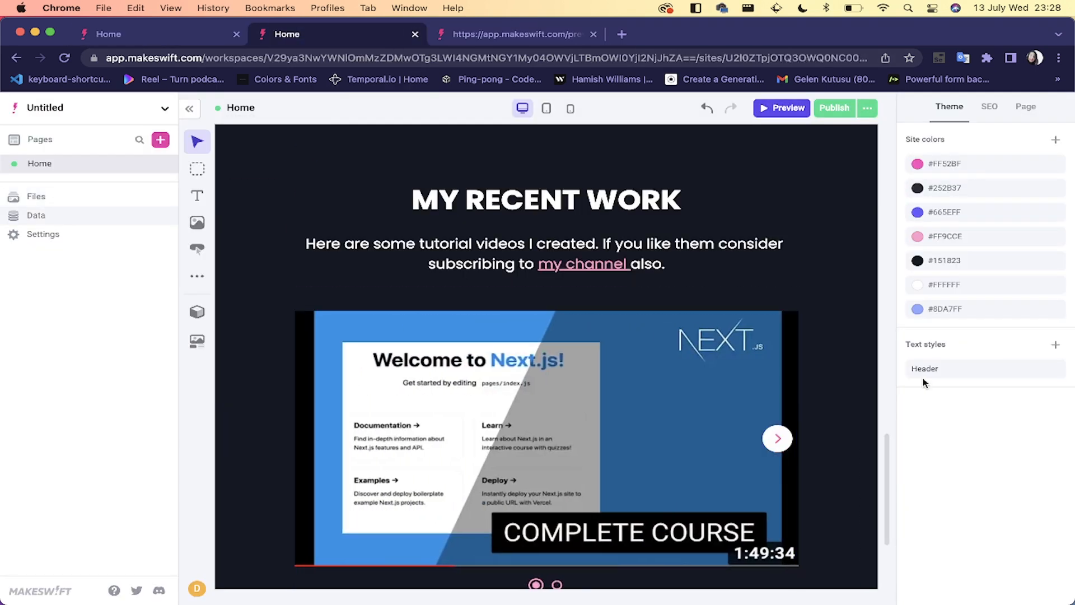
pyautogui.click(698, 408)
pyautogui.scroll(-2, 990, 453)
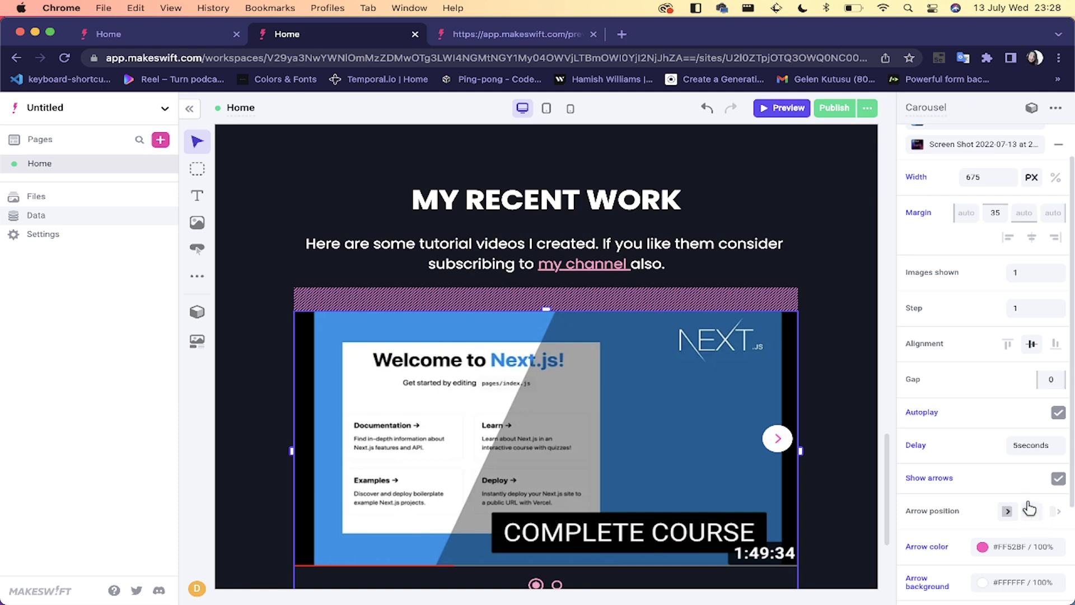
pyautogui.click(1059, 479)
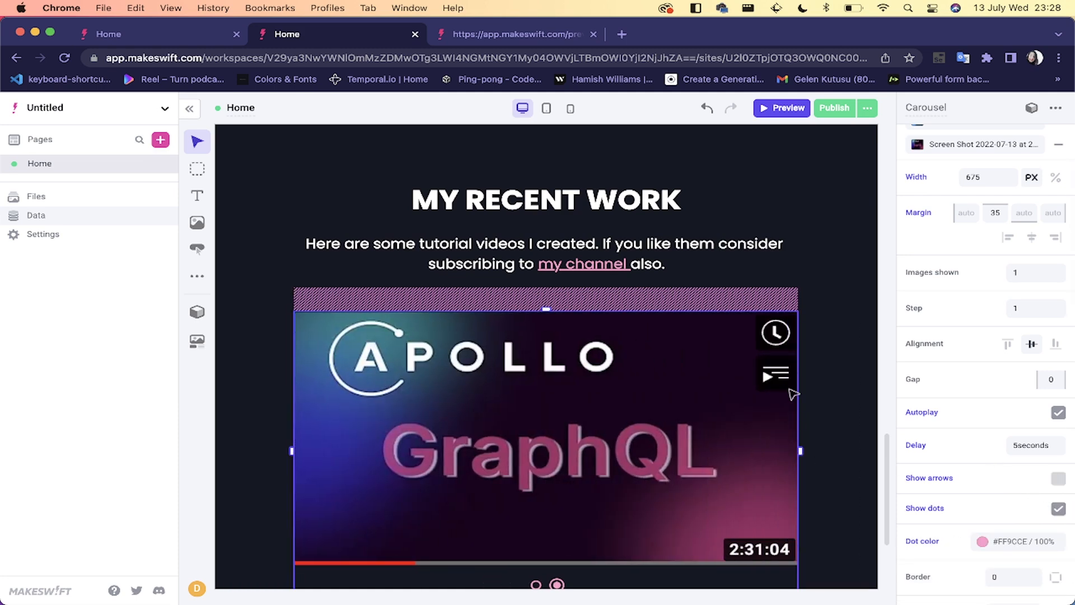
# Step: Publish the Untitled site's Home page and close the open preview
pyautogui.click(805, 251)
pyautogui.click(800, 192)
pyautogui.click(836, 108)
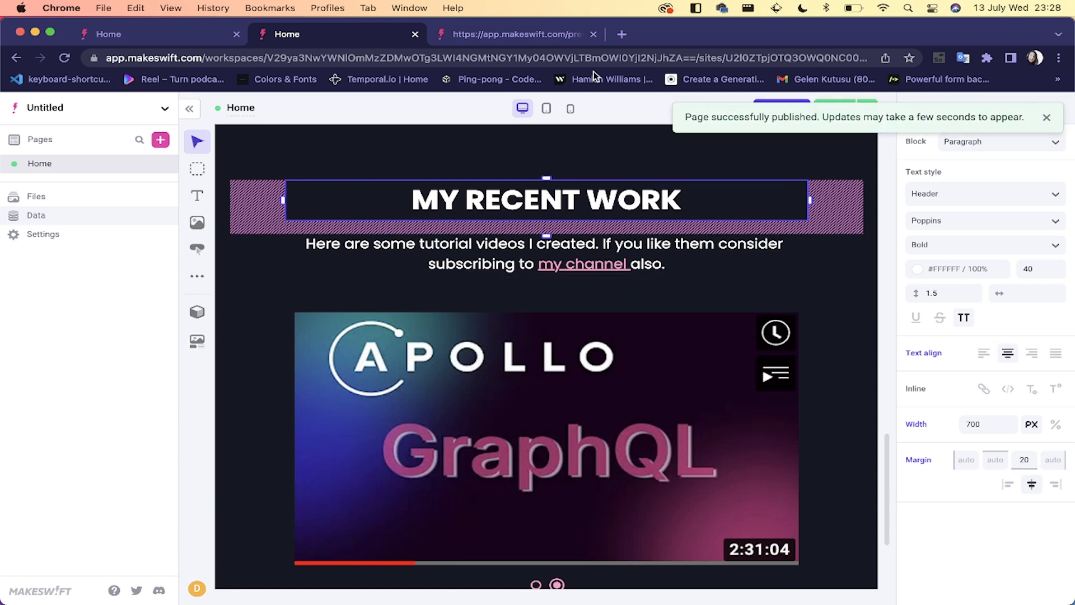
pyautogui.click(514, 154)
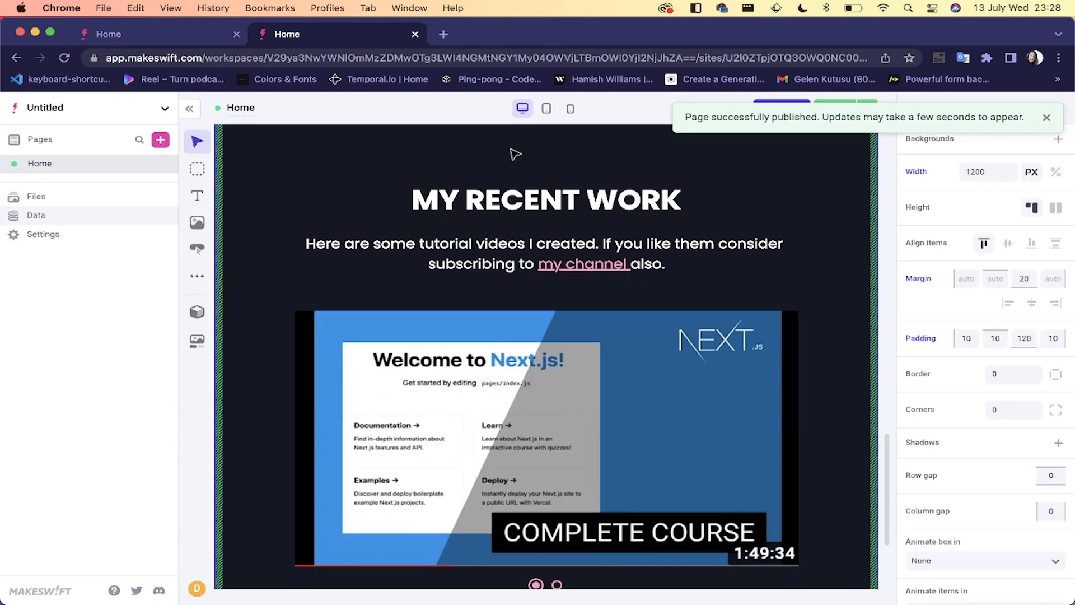
# Step: Examine the GlowCard and its settings in the Portfolio project and return to the Untitled site's editor
pyautogui.click(181, 39)
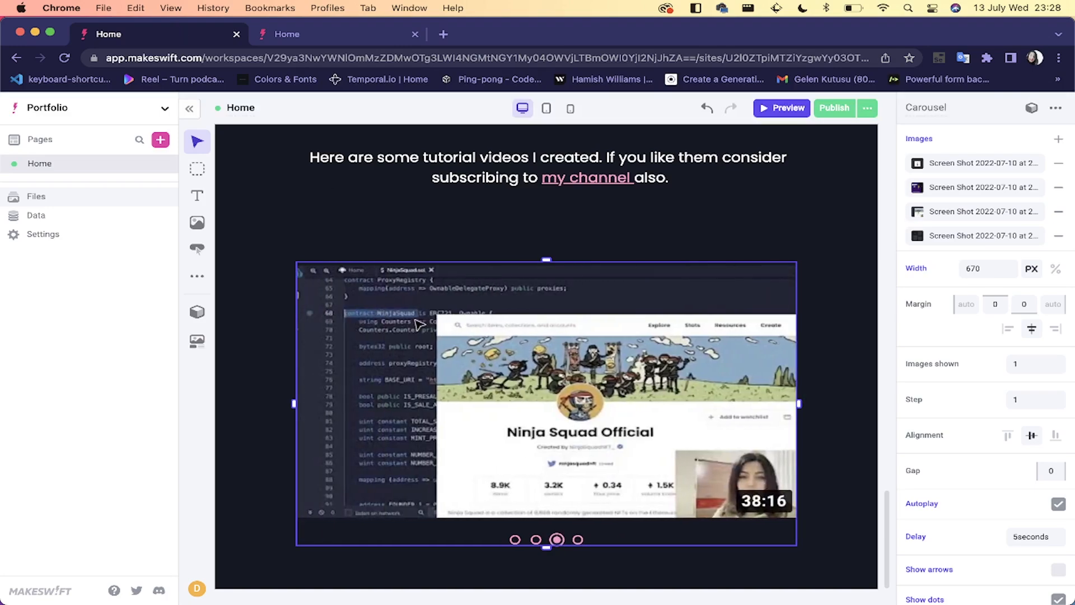
pyautogui.scroll(5, 419, 325)
pyautogui.scroll(10, 418, 325)
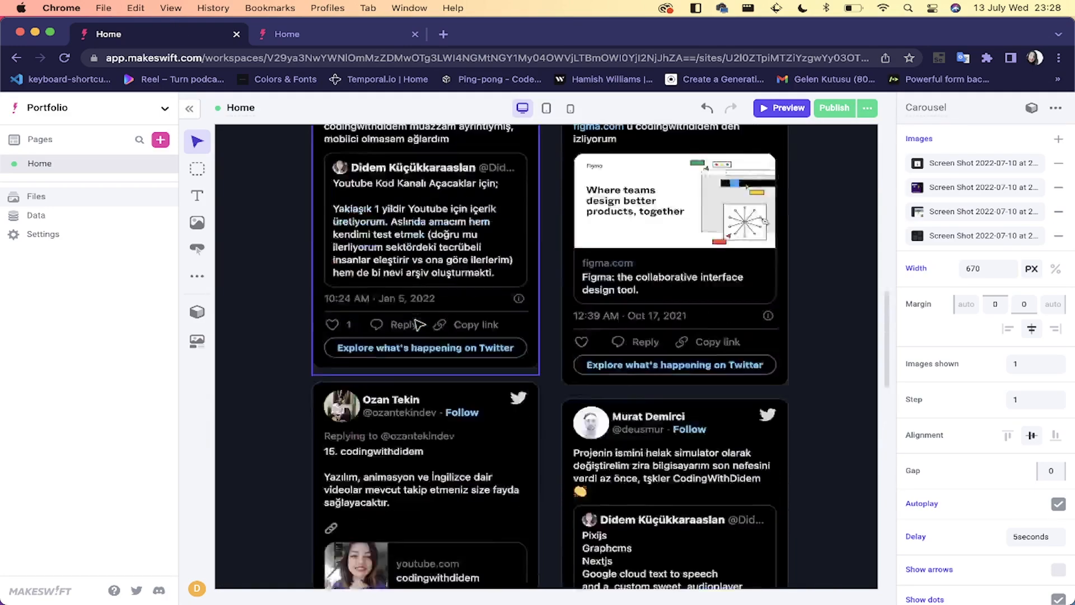
pyautogui.scroll(3, 419, 325)
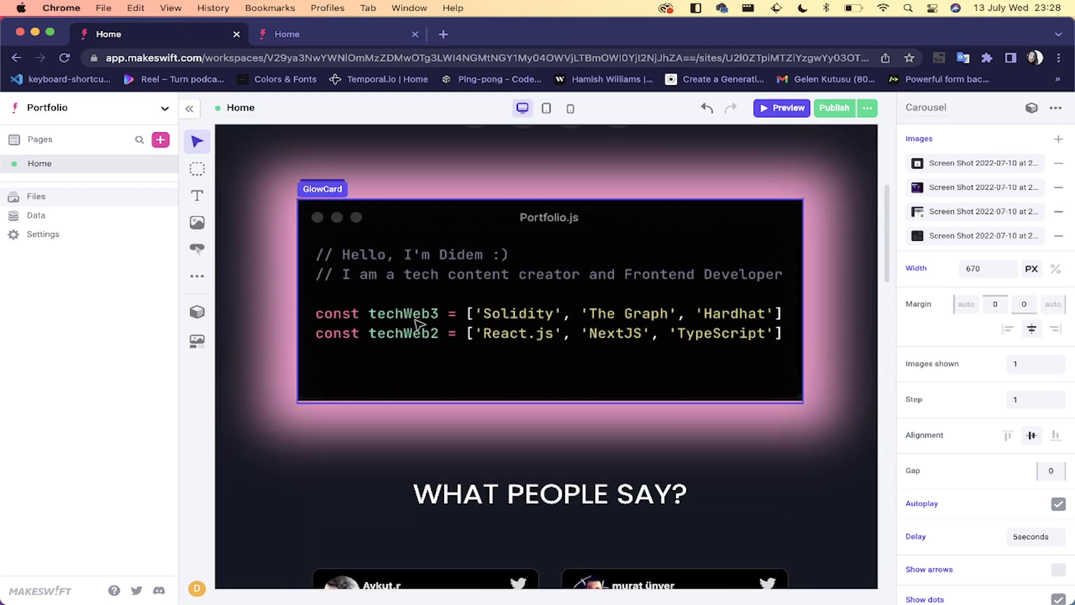
pyautogui.click(454, 234)
pyautogui.scroll(8, 468, 340)
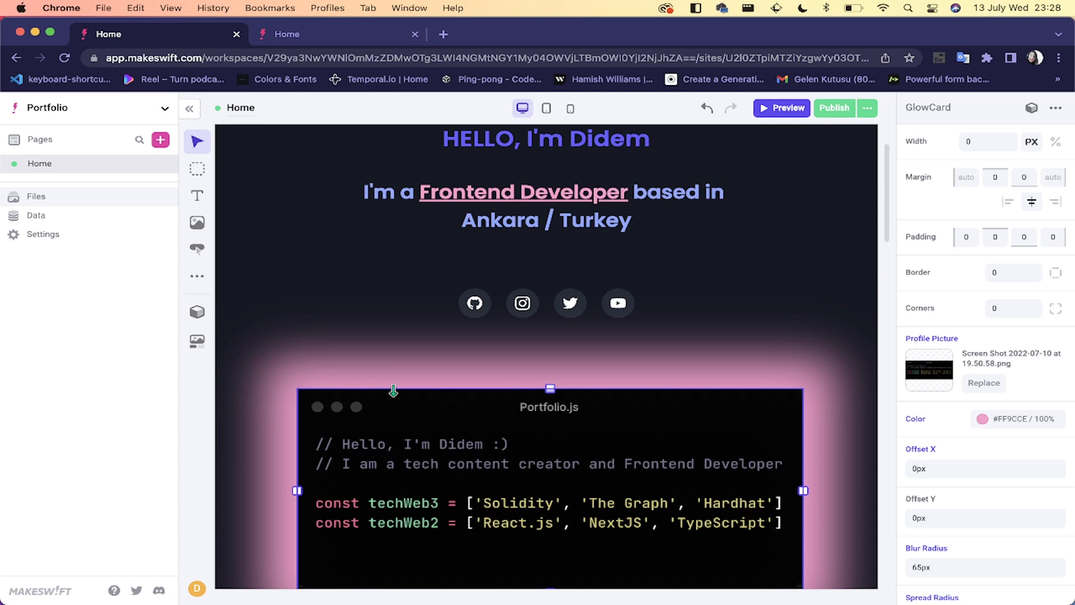
pyautogui.click(346, 37)
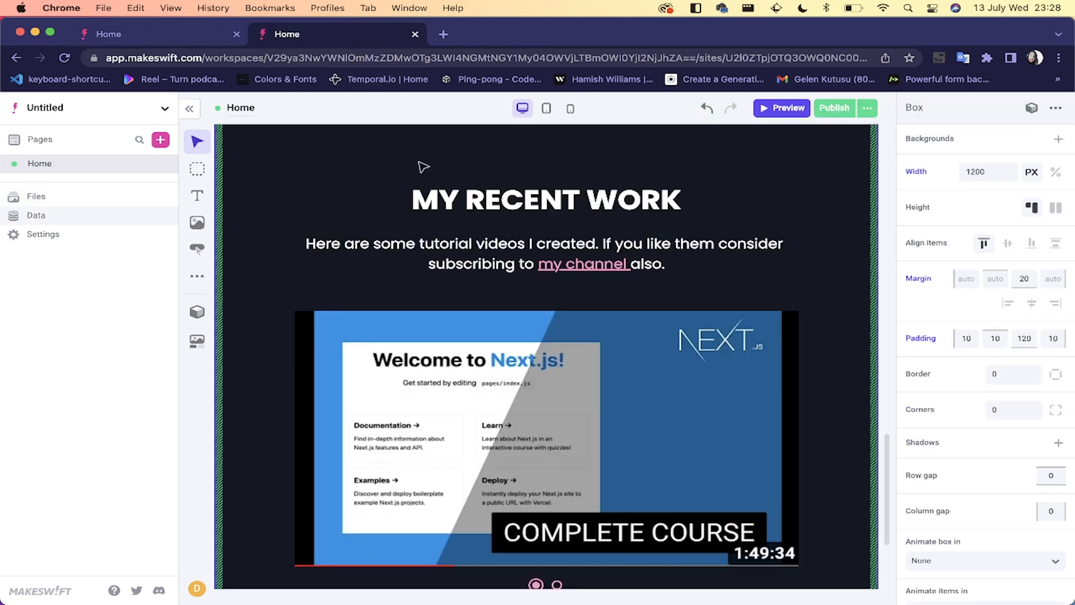
# Step: Open makeswift.com in a new browser tab and look through the Getting started guide in its docs
pyautogui.click(443, 34)
pyautogui.write('makes')
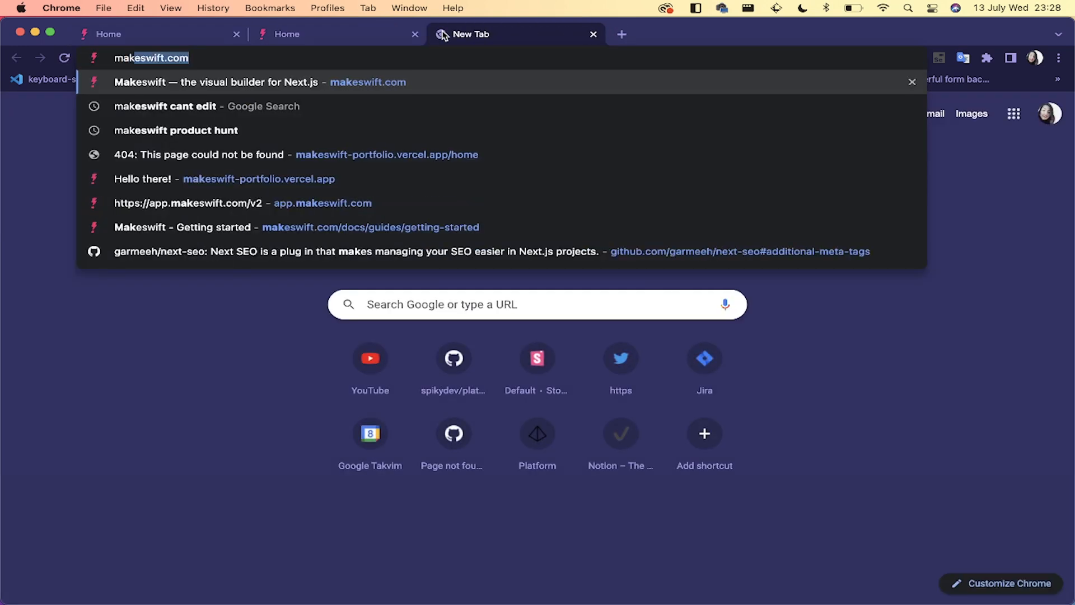
pyautogui.press('Return')
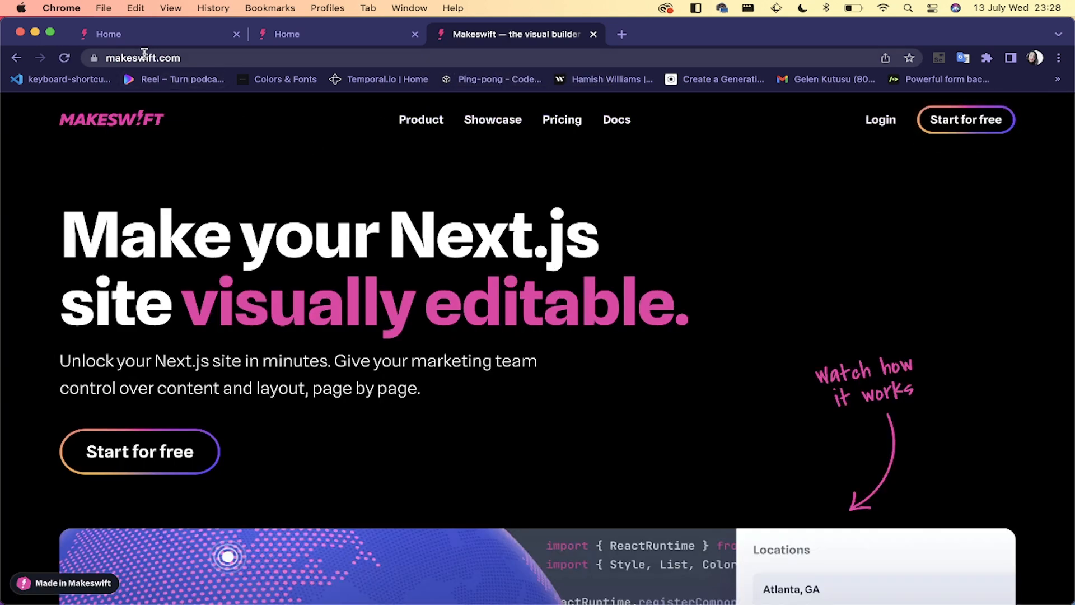
pyautogui.click(620, 125)
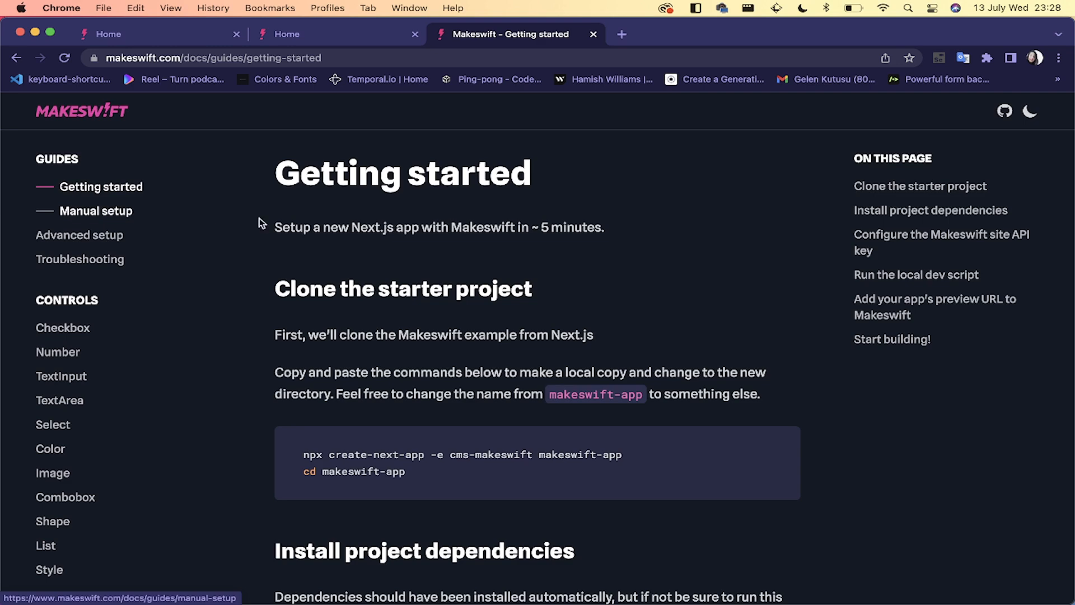
pyautogui.scroll(-2, 423, 280)
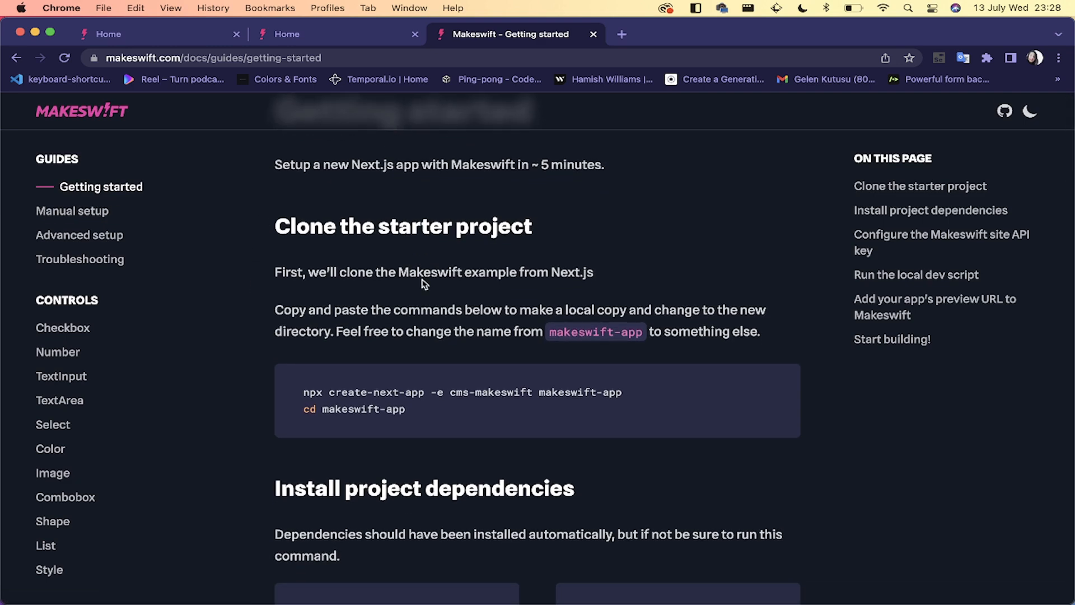
# Step: Glance at the Untitled site's editor, return to the Makeswift docs and open the Manual setup guide
pyautogui.click(309, 29)
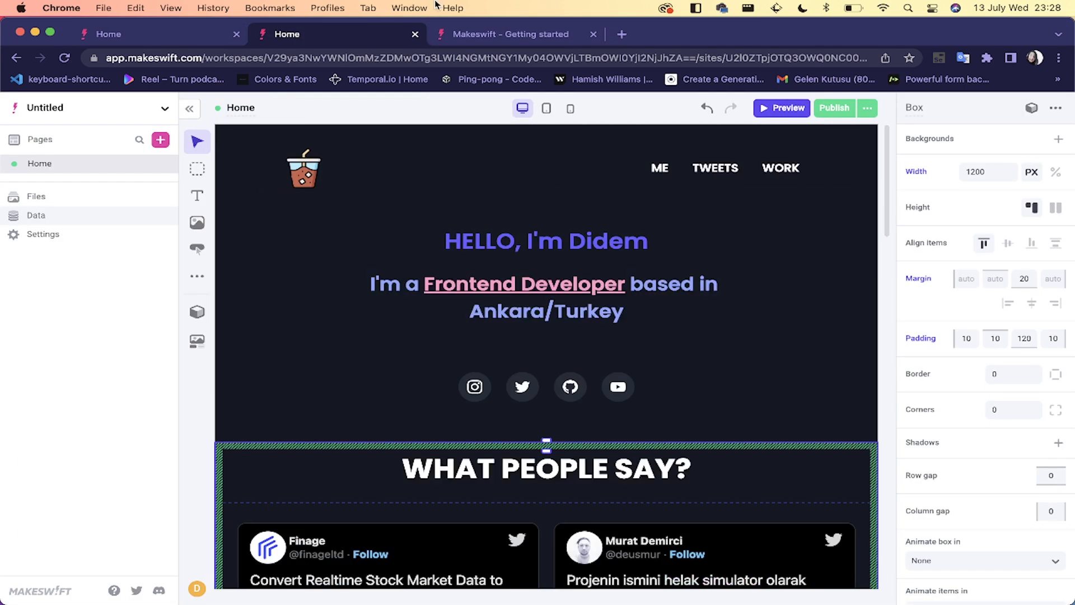
pyautogui.click(493, 35)
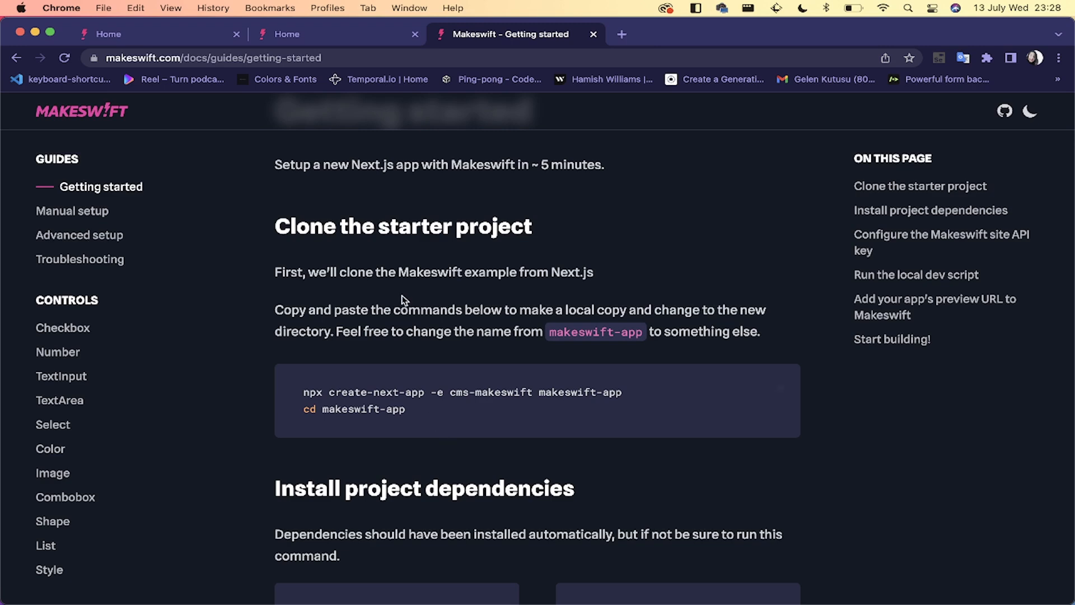
pyautogui.click(109, 212)
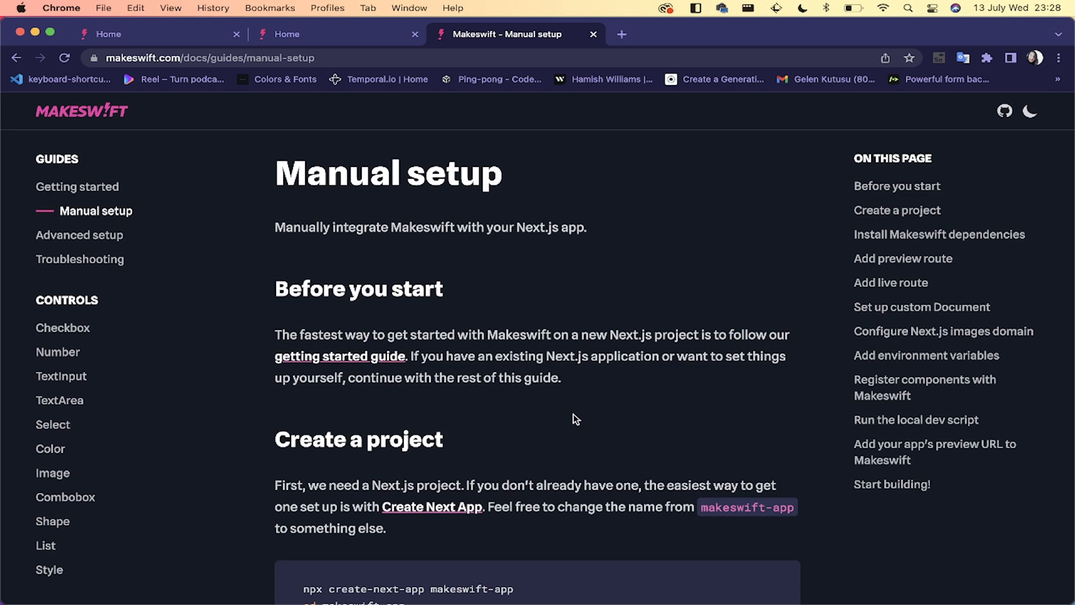
# Step: Look through the Manual setup guide, from creating a project to adding the environment variables
pyautogui.scroll(-15, 573, 414)
pyautogui.scroll(-10, 574, 414)
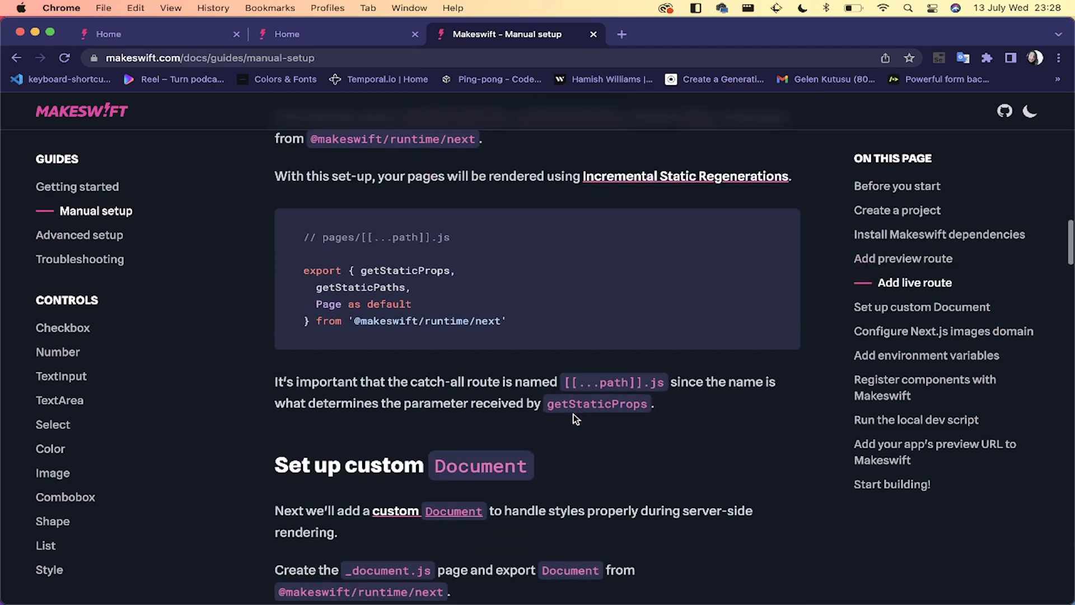
pyautogui.scroll(-12, 573, 415)
pyautogui.scroll(-4, 574, 417)
pyautogui.scroll(-1, 574, 417)
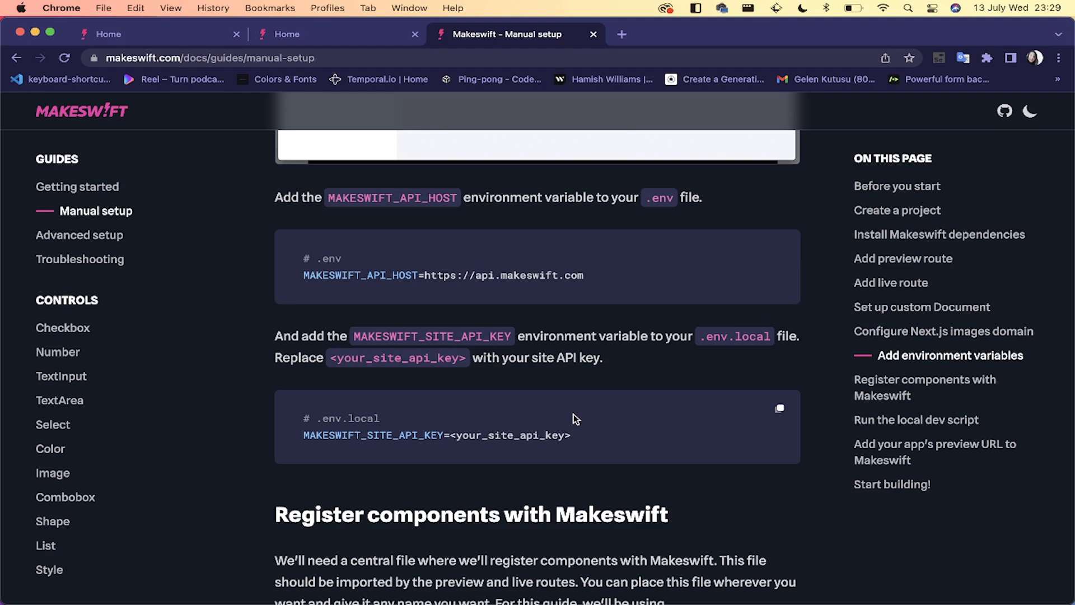
pyautogui.scroll(15, 574, 417)
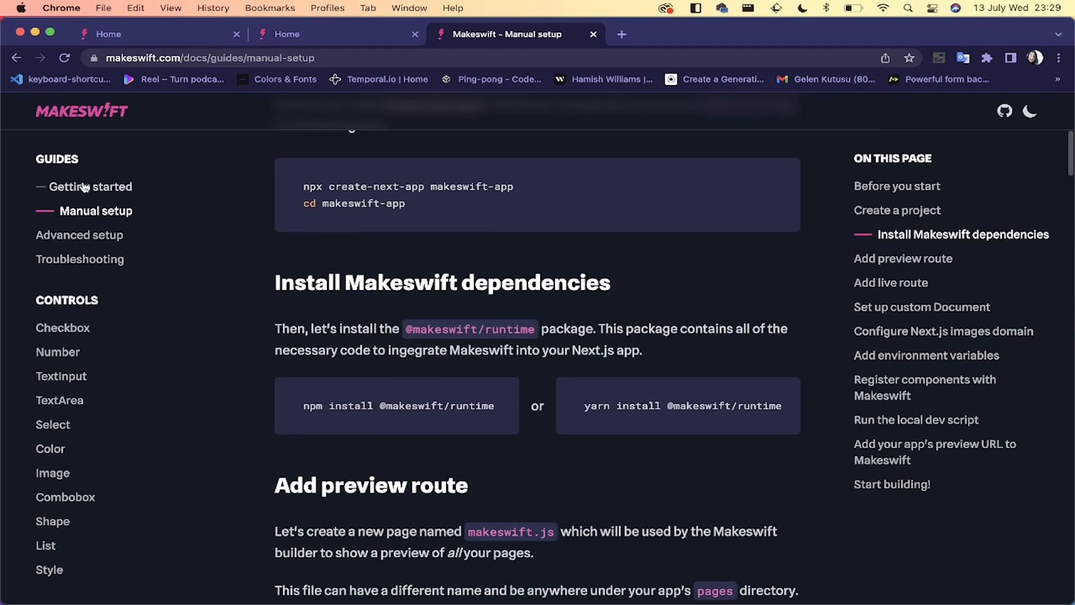
# Step: Open the Getting started guide and copy the create-next-app command for cloning the starter project
pyautogui.click(84, 187)
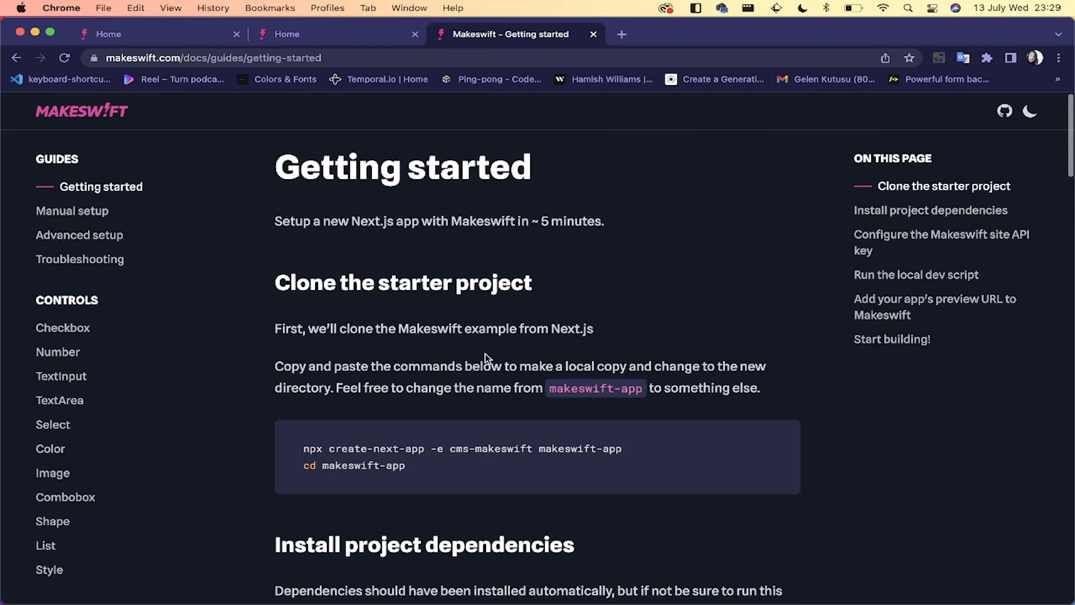
pyautogui.scroll(-3, 485, 354)
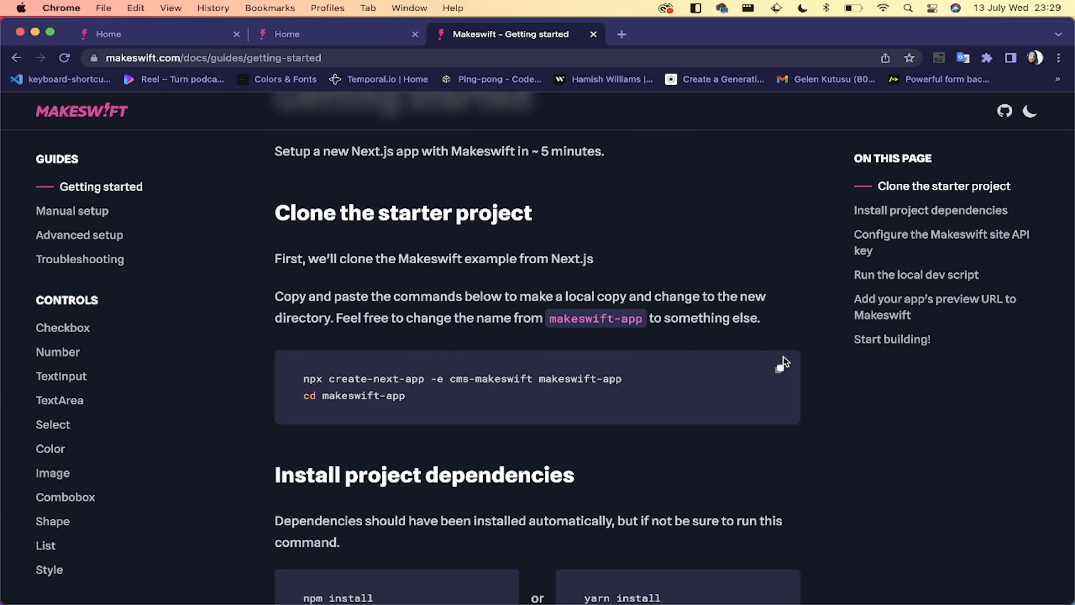
pyautogui.moveTo(303, 379); pyautogui.dragTo(667, 378)
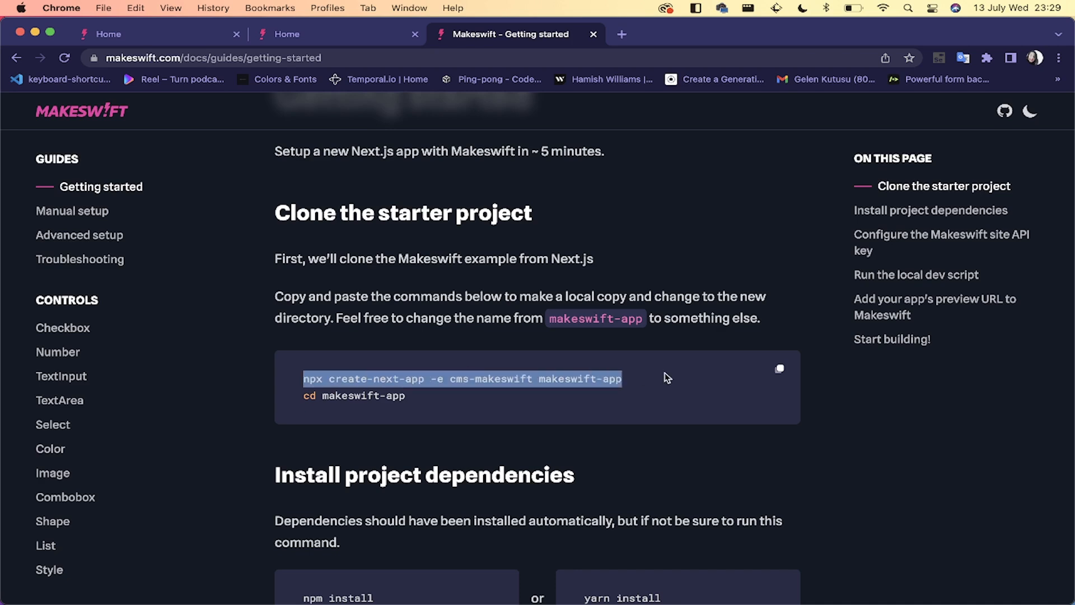
pyautogui.click(663, 422)
# Step: Switch to iTerm, stop the running dev server and clear the terminal
pyautogui.press('super+space')
pyautogui.write('ite')
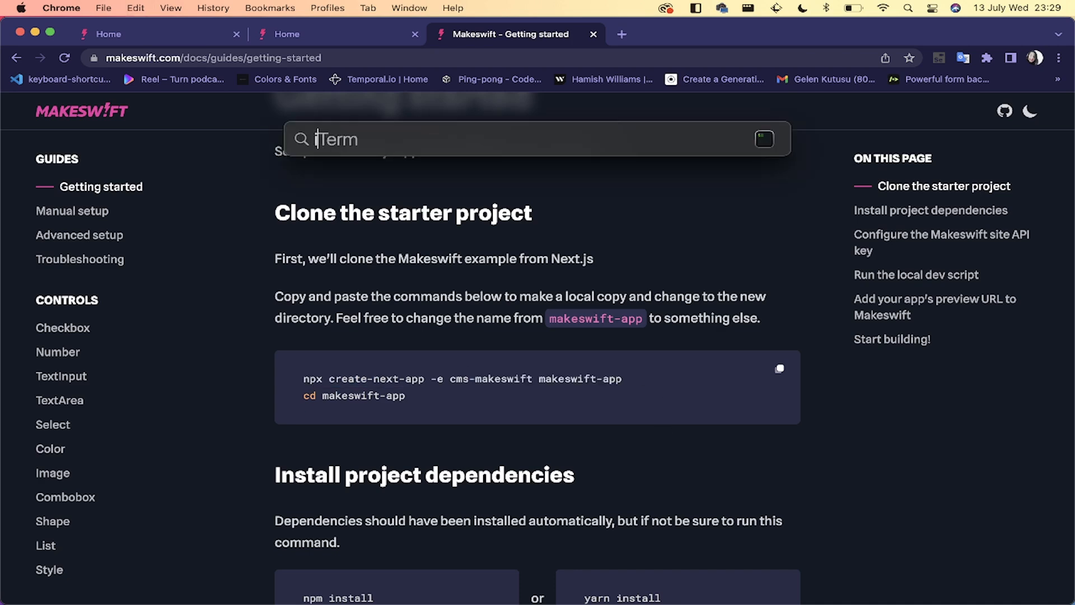
pyautogui.press('Return')
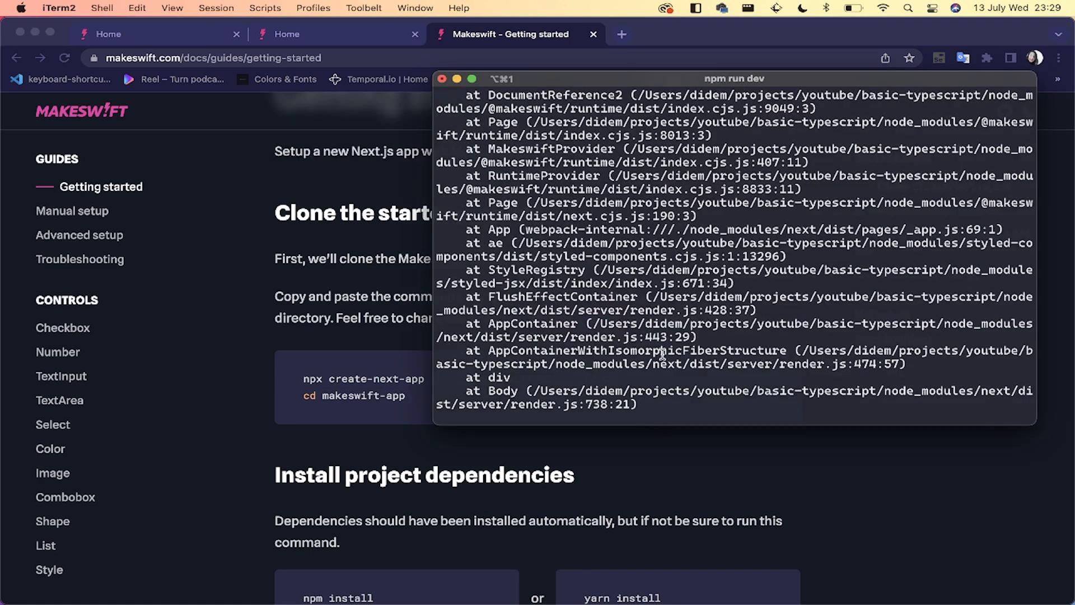
pyautogui.hotkey('ctrl', 'c')
pyautogui.hotkey('ctrl', 'l')
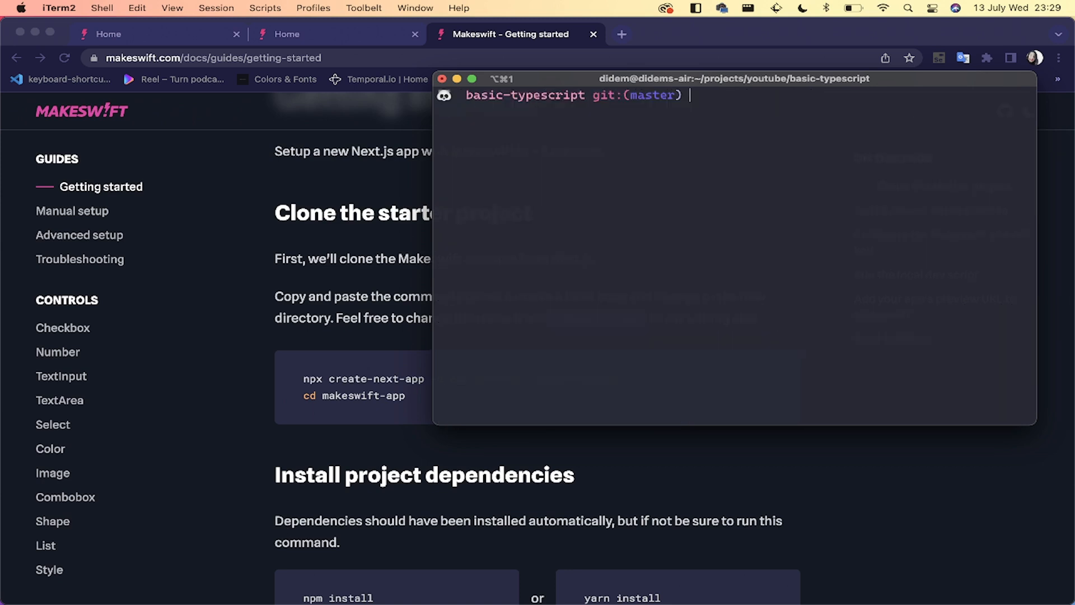
pyautogui.press('super+v')
pyautogui.press('BackSpace')
pyautogui.press('BackSpace')
pyautogui.press('BackSpace')
pyautogui.press('BackSpace')
pyautogui.press('BackSpace')
pyautogui.press('BackSpace')
pyautogui.press('BackSpace')
pyautogui.press('BackSpace')
pyautogui.press('BackSpace')
pyautogui.press('BackSpace')
pyautogui.press('BackSpace')
pyautogui.press('BackSpace')
pyautogui.press('BackSpace')
pyautogui.press('BackSpace')
pyautogui.press('BackSpace')
pyautogui.press('BackSpace')
pyautogui.press('BackSpace')
pyautogui.press('BackSpace')
pyautogui.press('BackSpace')
pyautogui.press('BackSpace')
pyautogui.press('BackSpace')
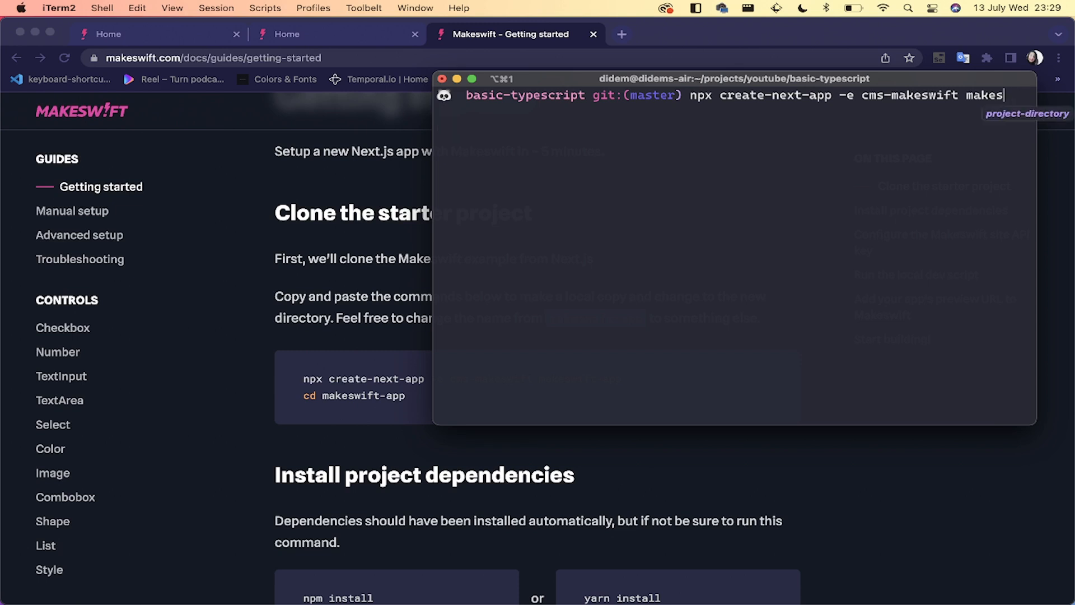
pyautogui.press('BackSpace')
pyautogui.press('BackSpace')
pyautogui.press('BackSpace')
pyautogui.press('BackSpace')
pyautogui.press('BackSpace')
pyautogui.press('BackSpace')
pyautogui.press('BackSpace')
pyautogui.press('BackSpace')
pyautogui.press('BackSpace')
pyautogui.press('BackSpace')
pyautogui.press('BackSpace')
pyautogui.press('BackSpace')
pyautogui.press('BackSpace')
pyautogui.press('BackSpace')
pyautogui.press('BackSpace')
pyautogui.press('BackSpace')
pyautogui.press('BackSpace')
pyautogui.press('BackSpace')
pyautogui.press('BackSpace')
pyautogui.press('BackSpace')
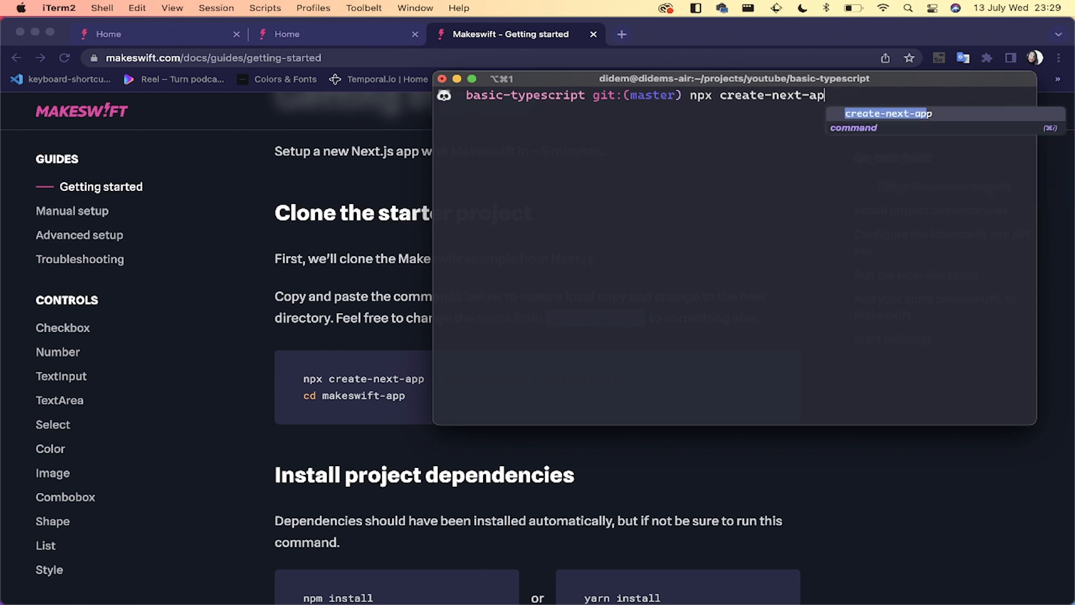
# Step: Go up from basic-typescript to its parent youtube folder with cd .. and clear the terminal
pyautogui.write('cd ..')
pyautogui.press('Return')
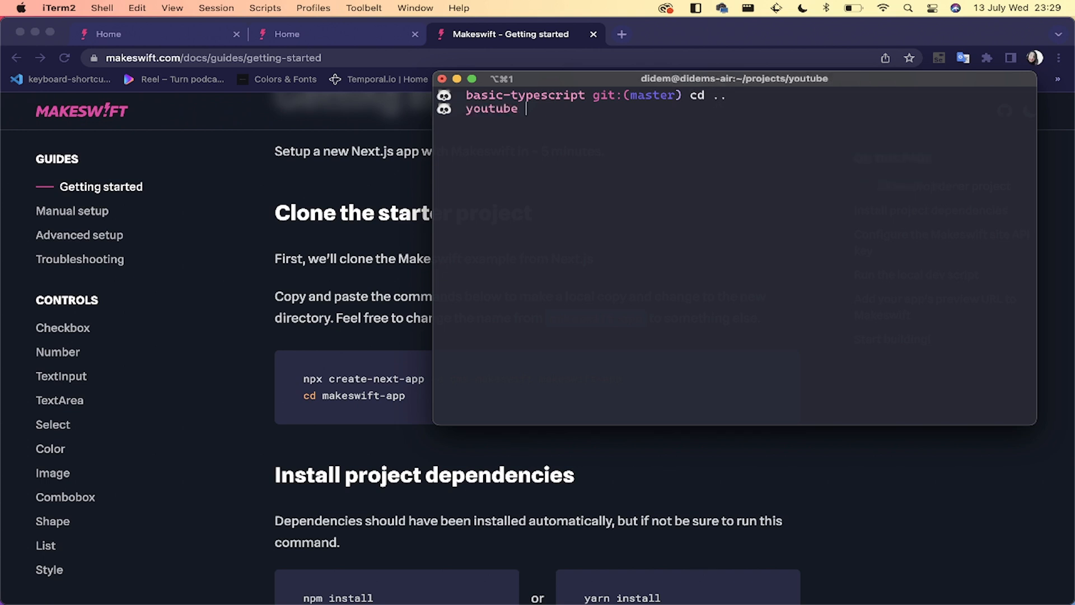
pyautogui.hotkey('ctrl', 'l')
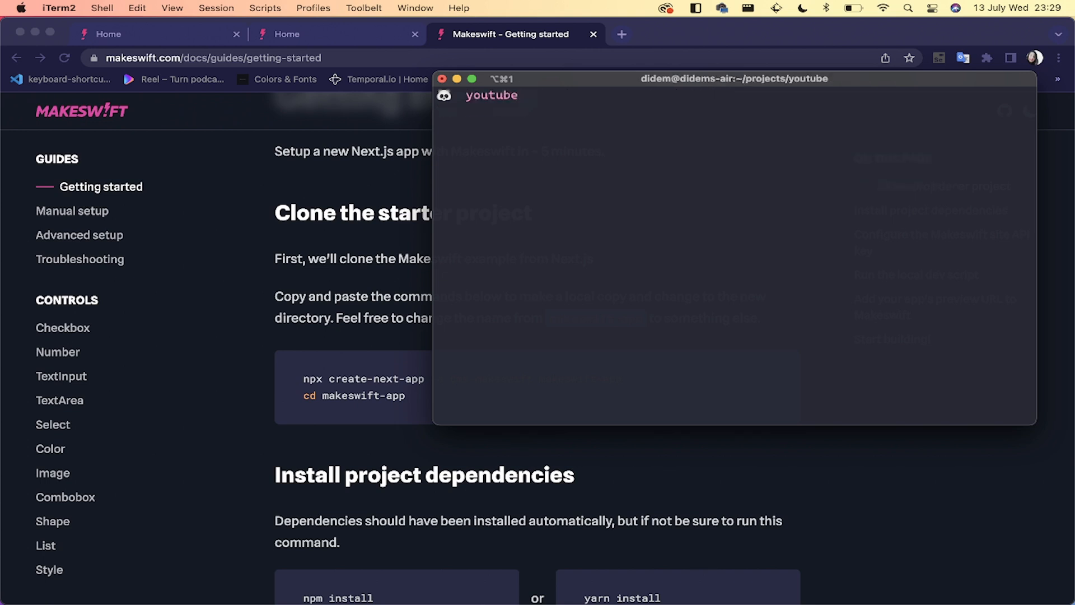
# Step: Run npx create-next-app -e cms-makeswift portfolio in the youtube folder and accept installing the create-next-app package
pyautogui.press('super+v')
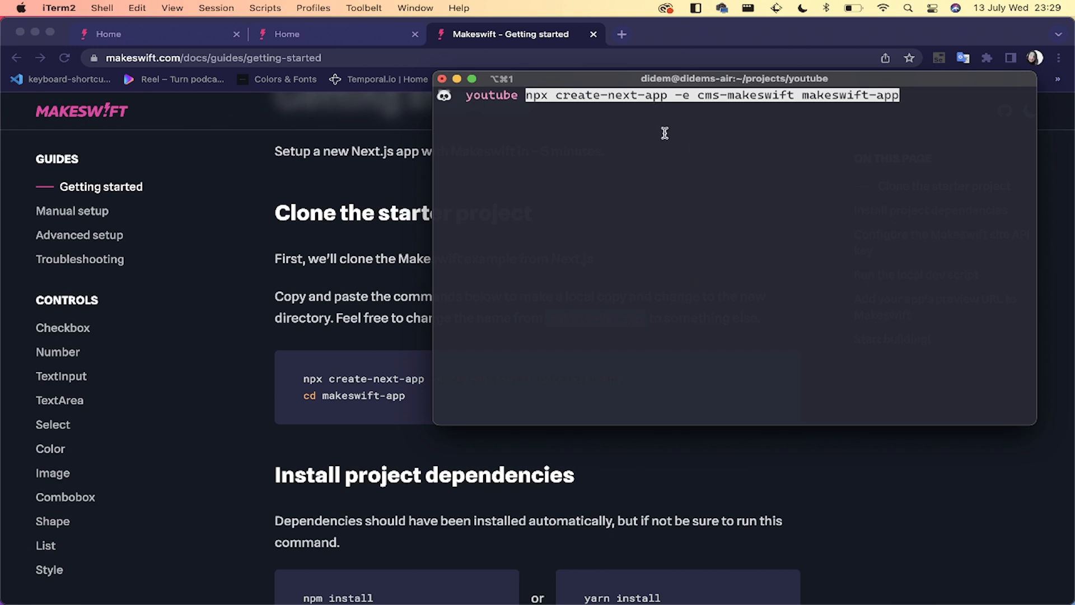
pyautogui.press('Left')
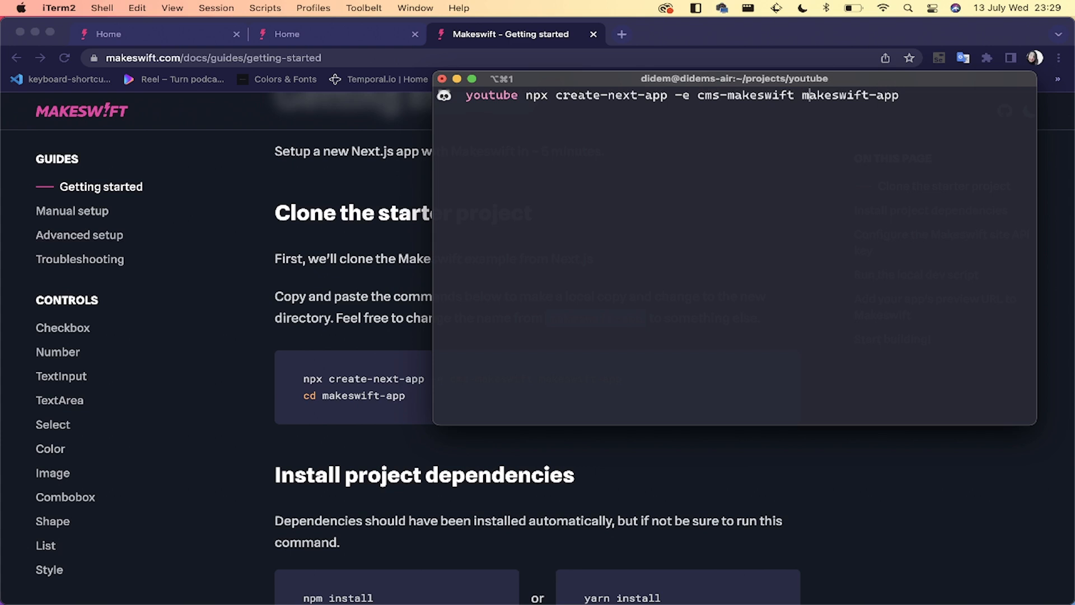
pyautogui.press('BackSpace')
pyautogui.press('BackSpace')
pyautogui.press('BackSpace')
pyautogui.press('BackSpace')
pyautogui.press('BackSpace')
pyautogui.press('BackSpace')
pyautogui.press('BackSpace')
pyautogui.press('BackSpace')
pyautogui.press('BackSpace')
pyautogui.press('BackSpace')
pyautogui.press('BackSpace')
pyautogui.press('BackSpace')
pyautogui.press('BackSpace')
pyautogui.write('portfolio')
pyautogui.press('Return')
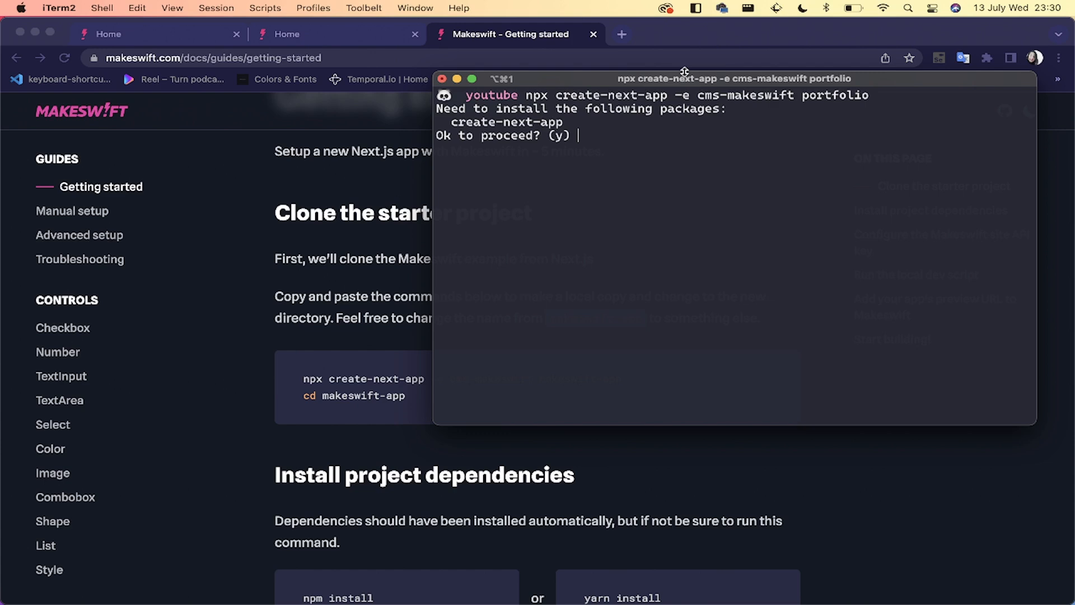
pyautogui.moveTo(684, 72); pyautogui.dragTo(680, 139)
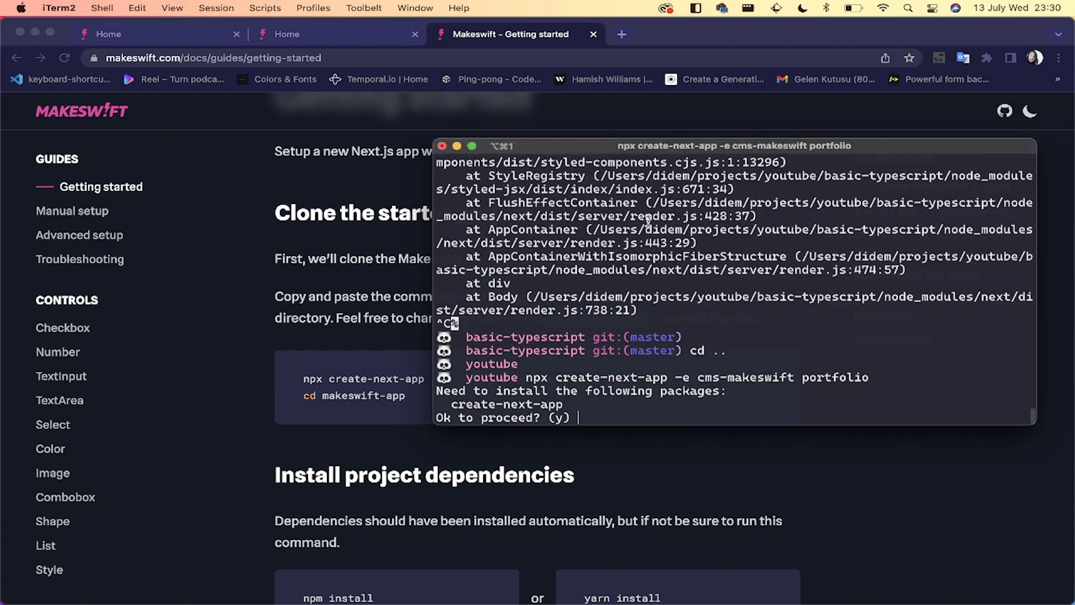
pyautogui.press('Return')
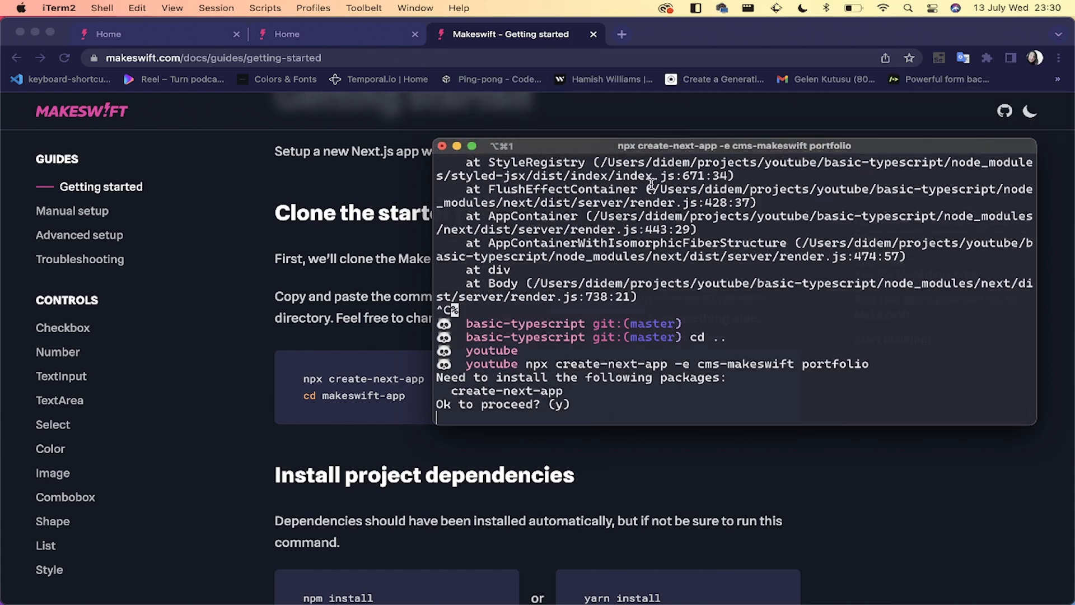
pyautogui.moveTo(650, 139); pyautogui.dragTo(544, 40)
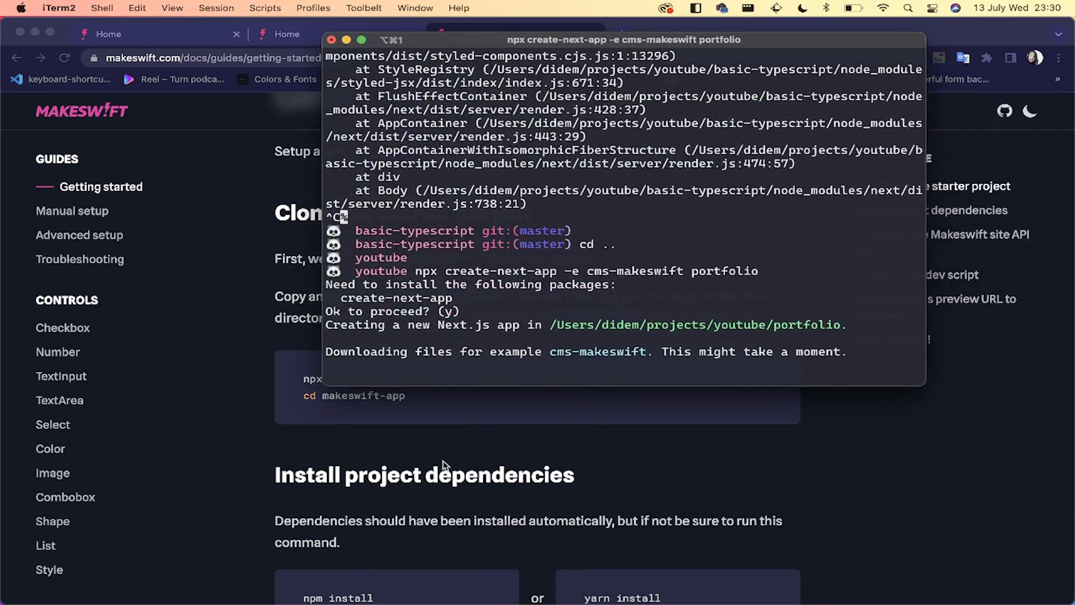
# Step: List the youtube folder's contents, change into the portfolio directory and clear the terminal
pyautogui.scroll(-1, 441, 469)
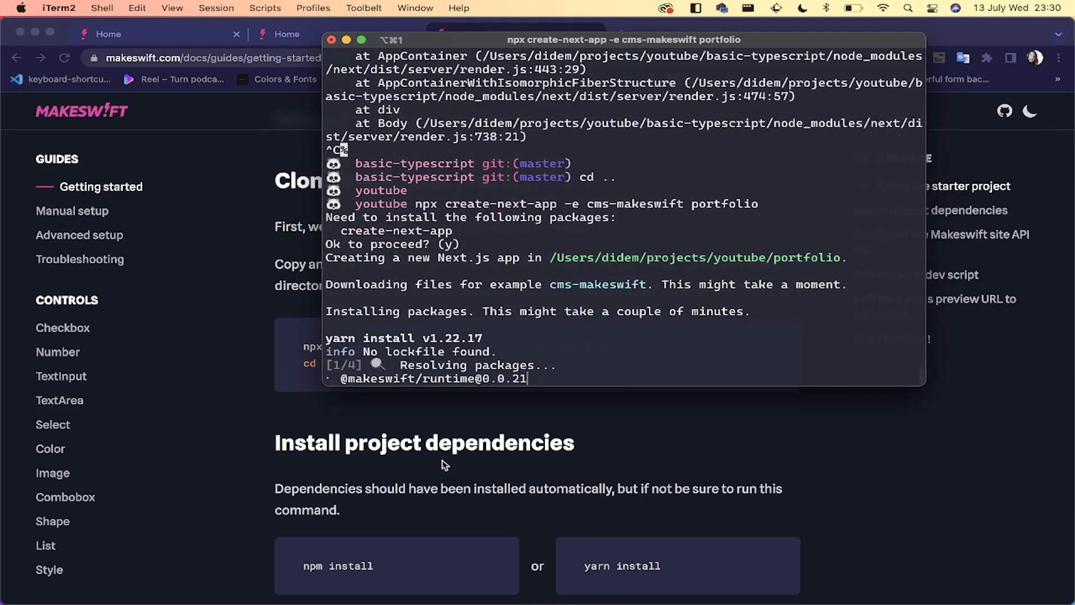
pyautogui.scroll(-3, 440, 479)
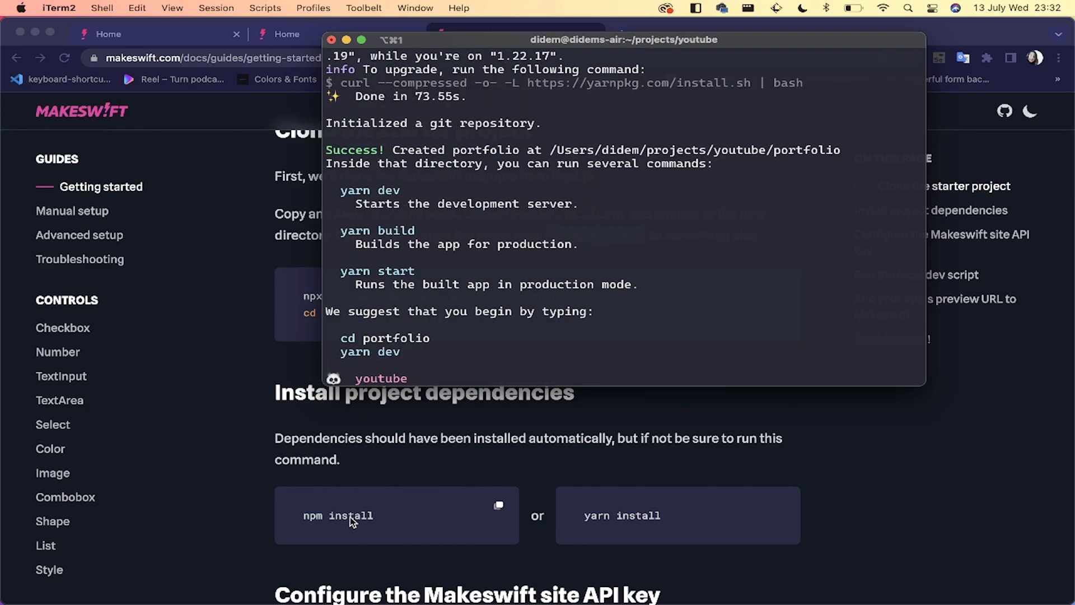
pyautogui.write('ls')
pyautogui.press('Return')
pyautogui.write('cd ')
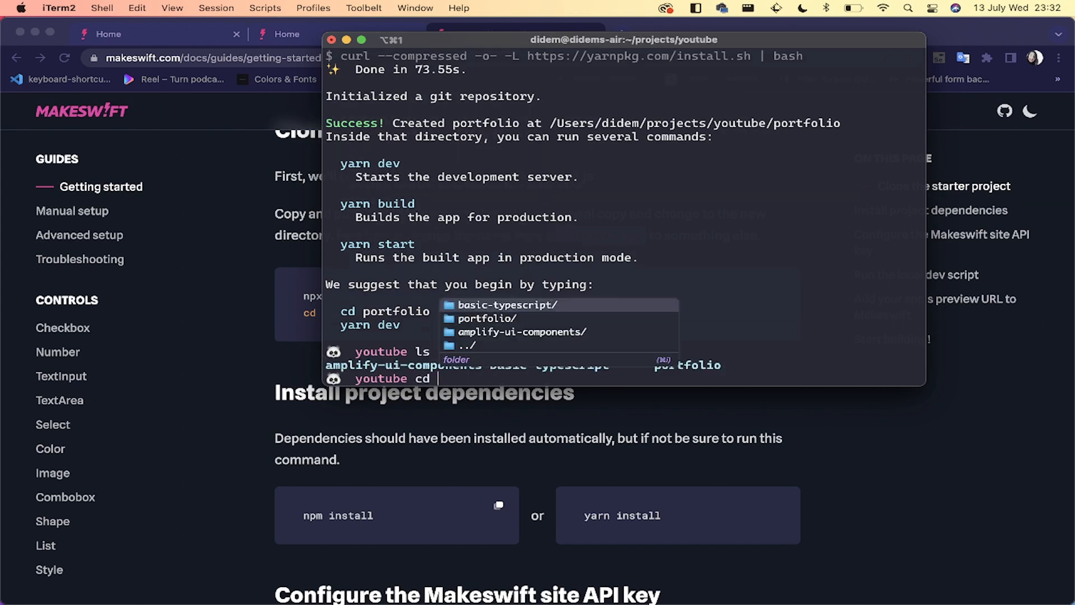
pyautogui.write('portfolio/')
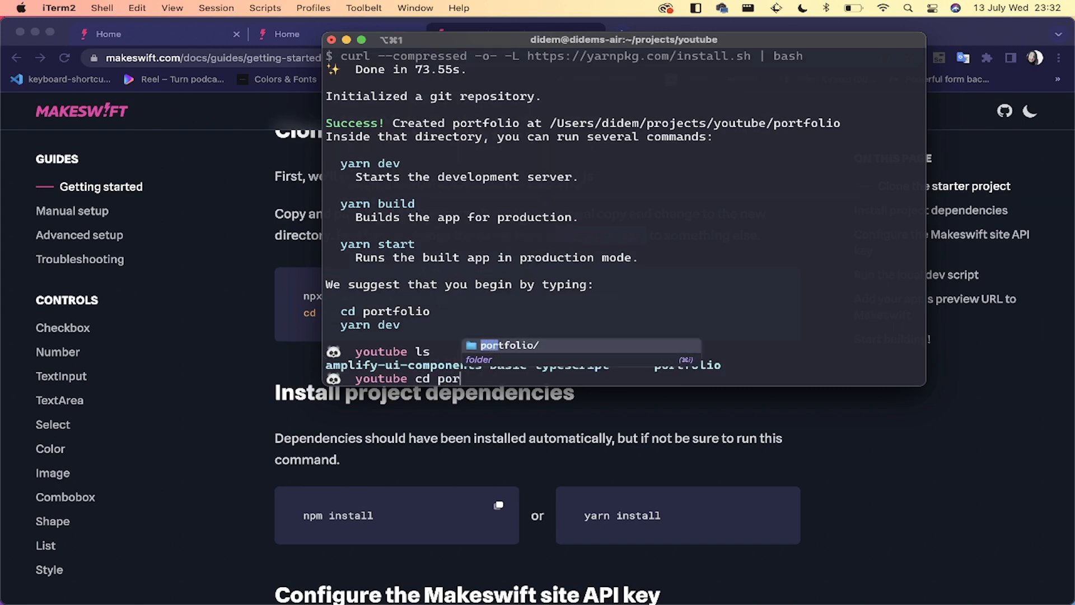
pyautogui.press('Return')
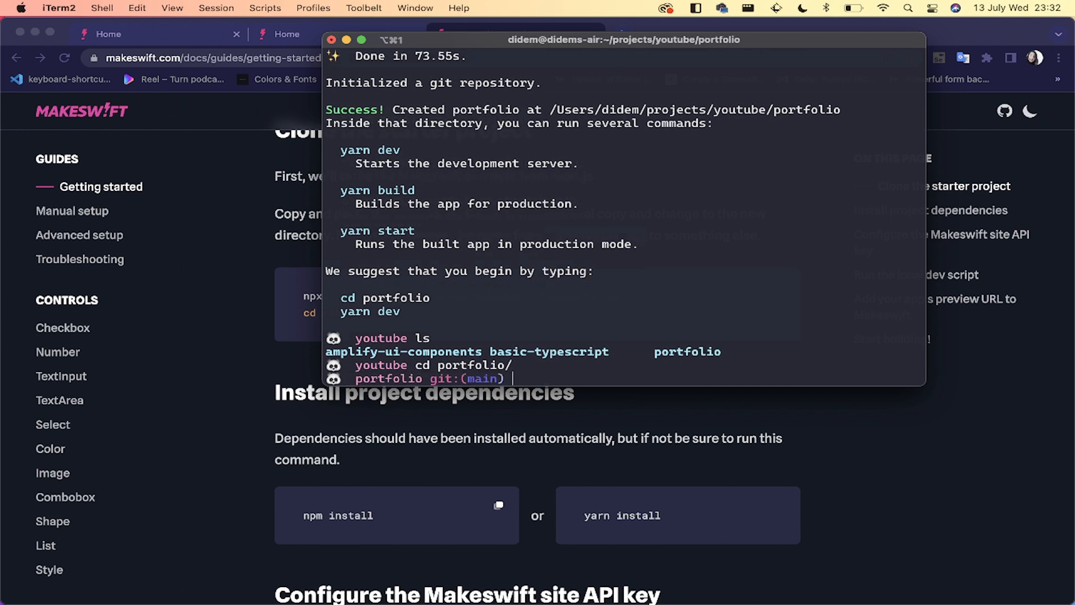
pyautogui.hotkey('ctrl', 'l')
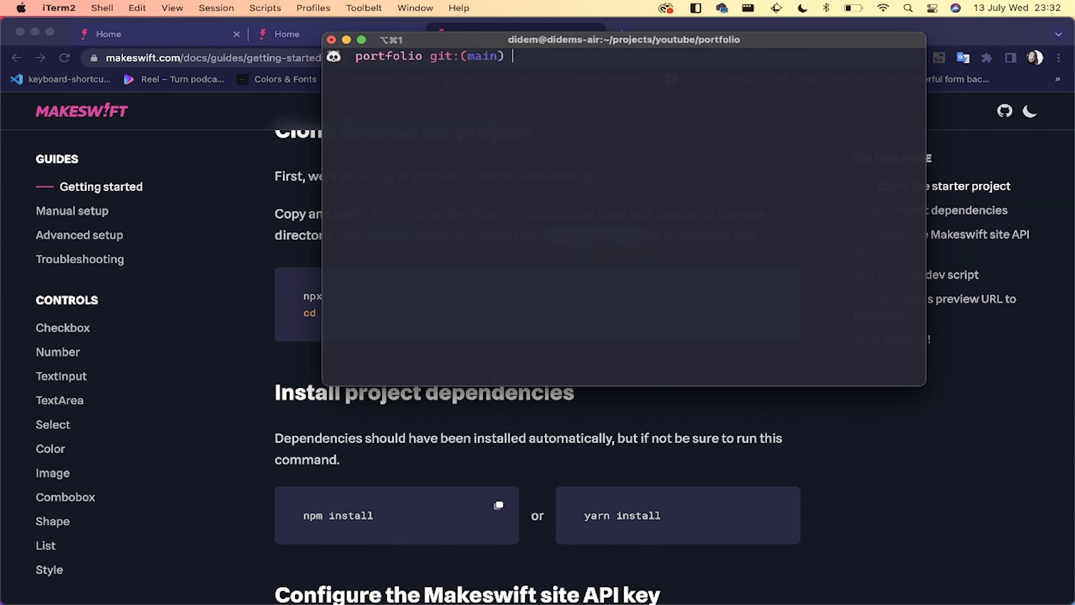
# Step: Run npm install in the portfolio directory and bring up the guide's site API key section
pyautogui.write('npm install')
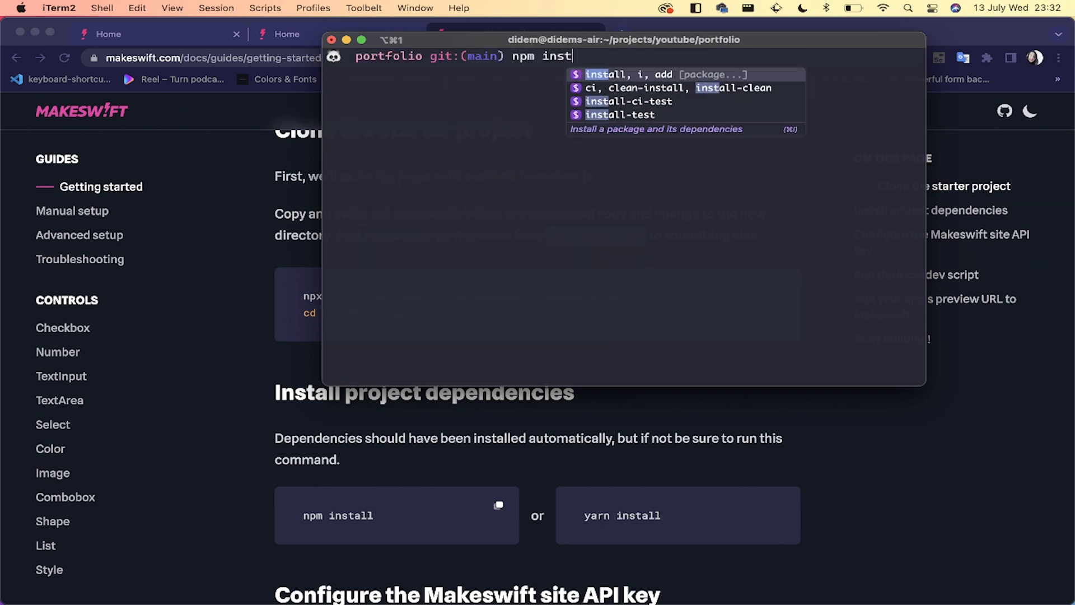
pyautogui.press('Return')
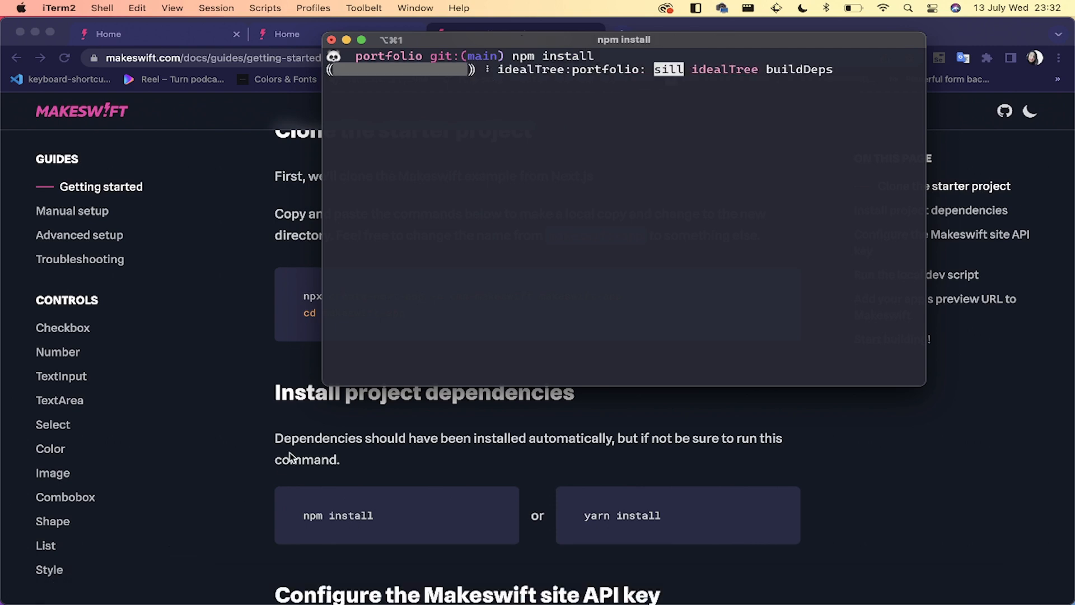
pyautogui.scroll(-2, 293, 458)
pyautogui.scroll(-5, 293, 458)
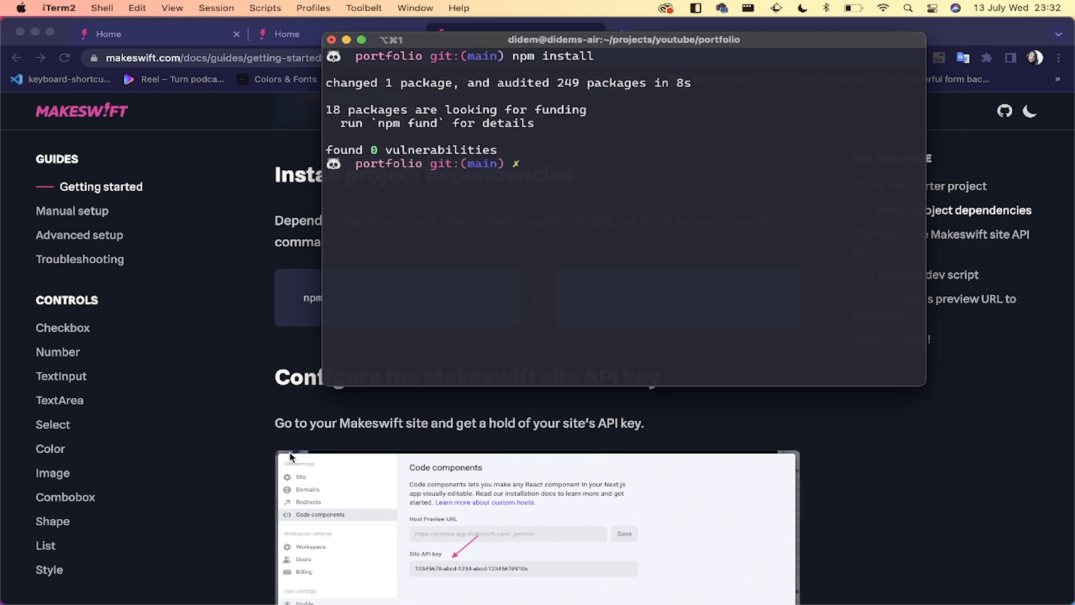
# Step: Open the portfolio project in VS Code with code . && exit and arrange it side by side with the browser
pyautogui.write('code . && exit')
pyautogui.press('Return')
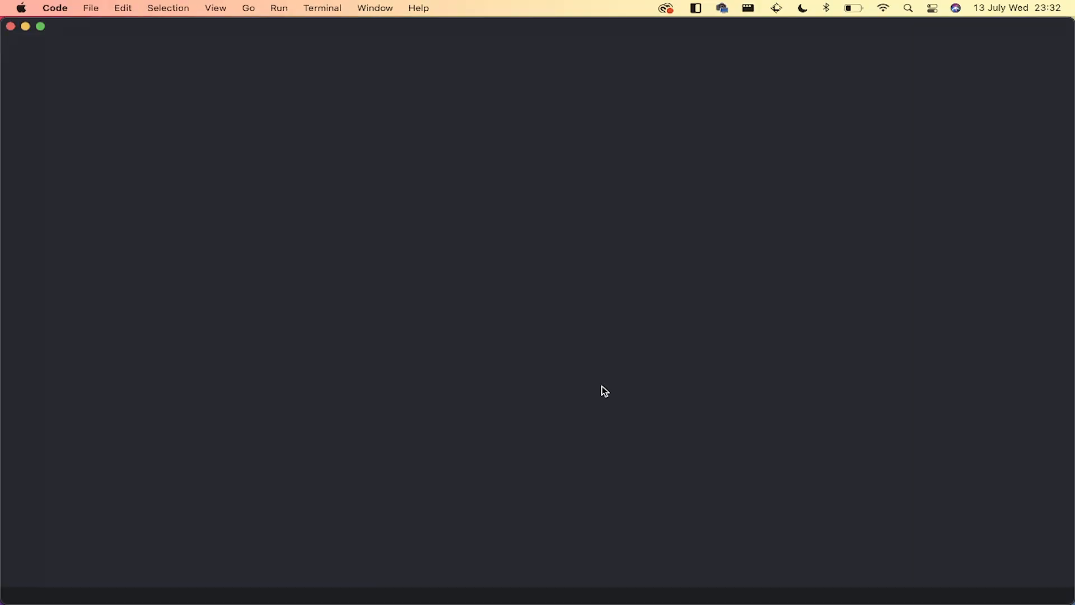
pyautogui.hotkey('ctrl', 'alt', 'Left')
pyautogui.hotkey('ctrl', 'alt', 'Right')
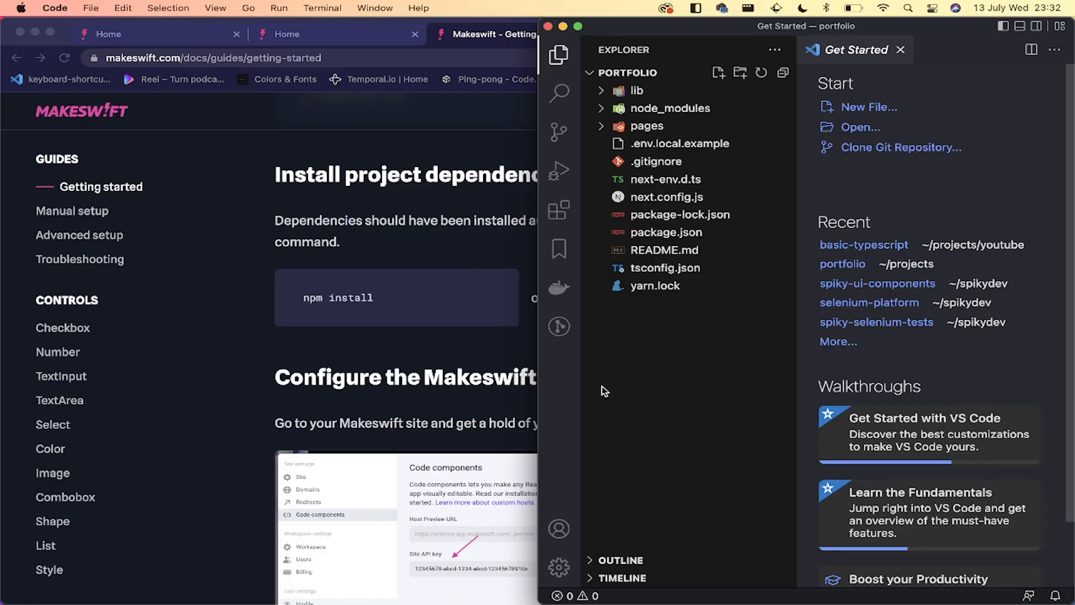
pyautogui.click(473, 33)
pyautogui.hotkey('ctrl', 'alt', 'Left')
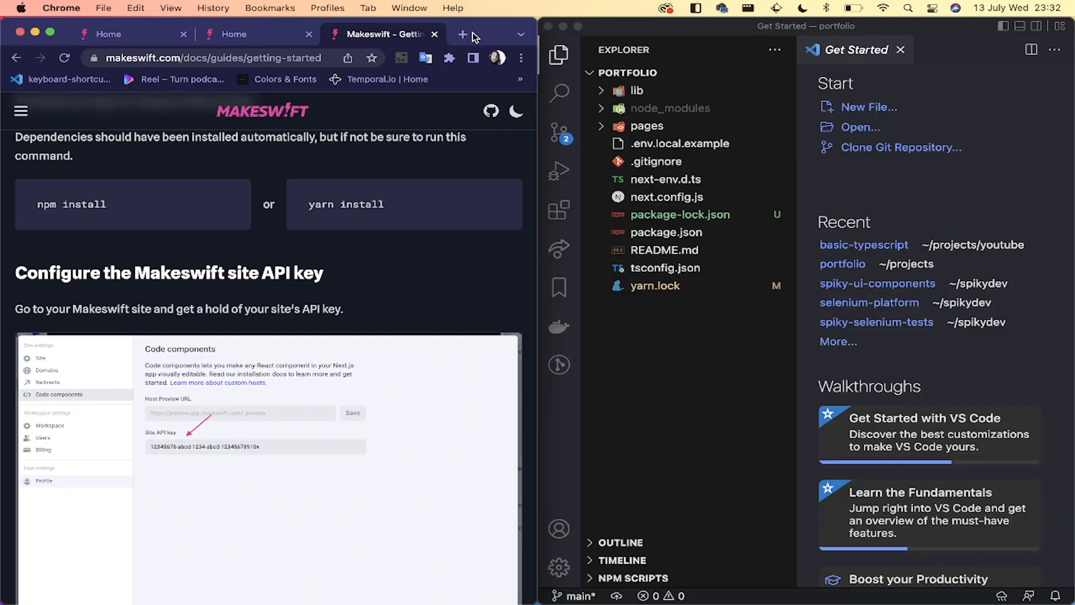
# Step: Read the guide's section on configuring the Makeswift site API key and dismiss the Doki Theme notification in VS Code
pyautogui.scroll(-3, 386, 367)
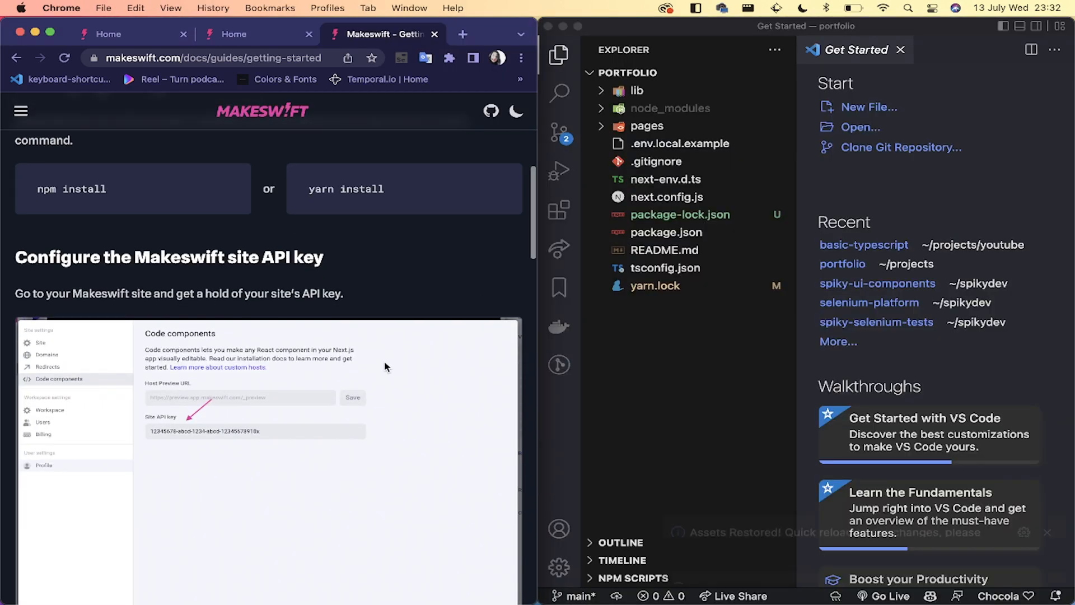
pyautogui.scroll(4, 320, 345)
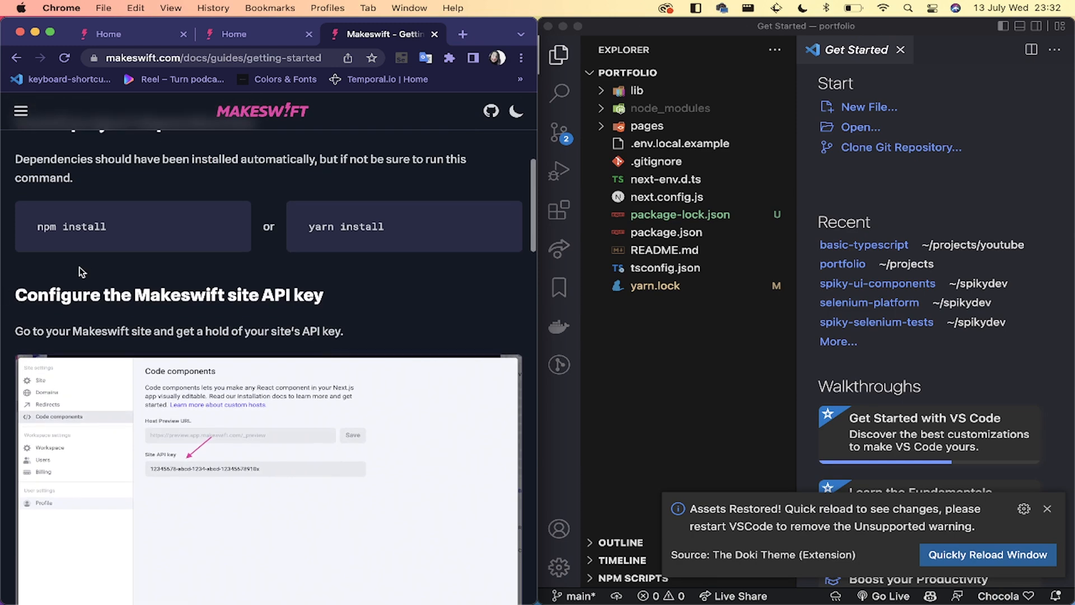
pyautogui.scroll(-6, 76, 217)
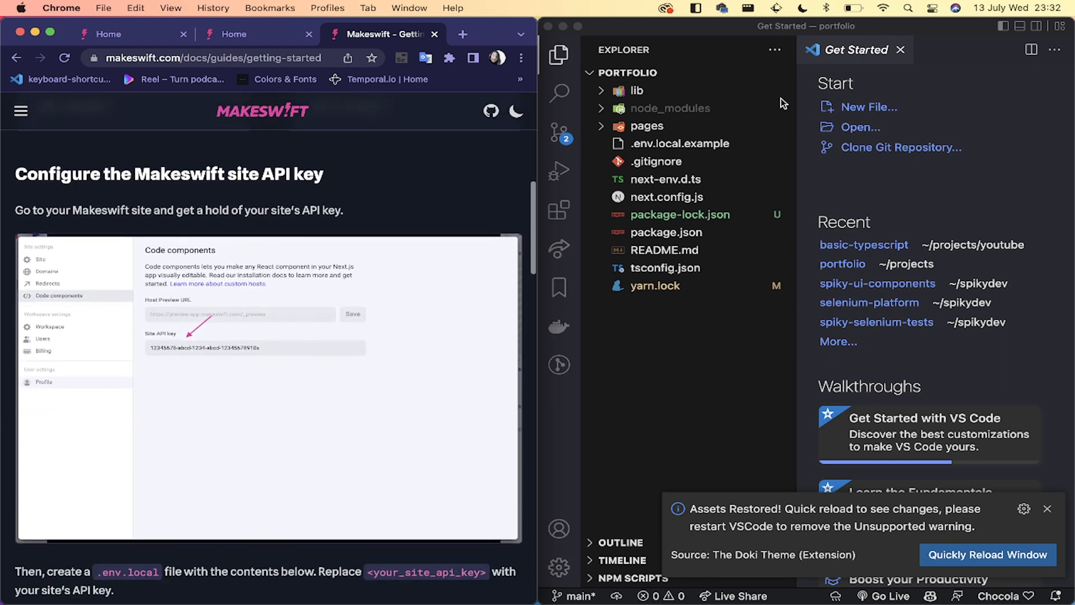
pyautogui.click(1048, 509)
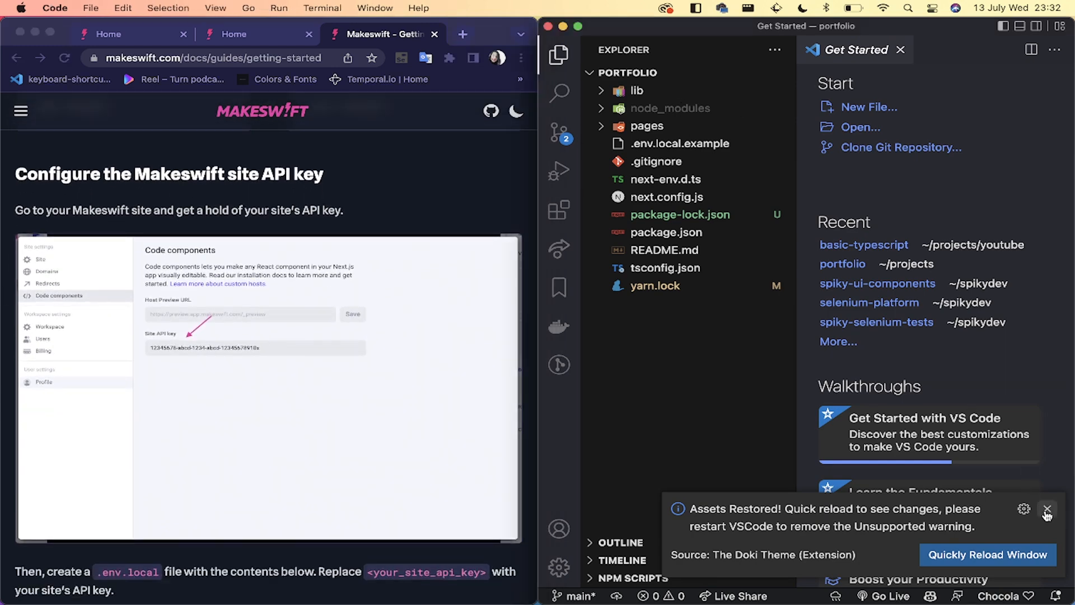
pyautogui.click(901, 50)
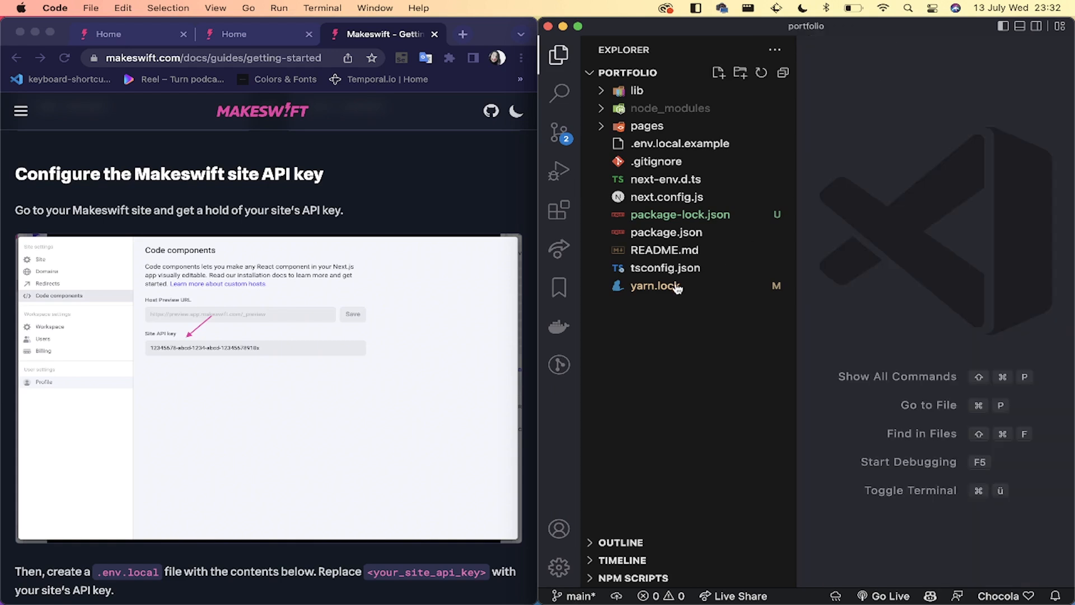
pyautogui.click(657, 129)
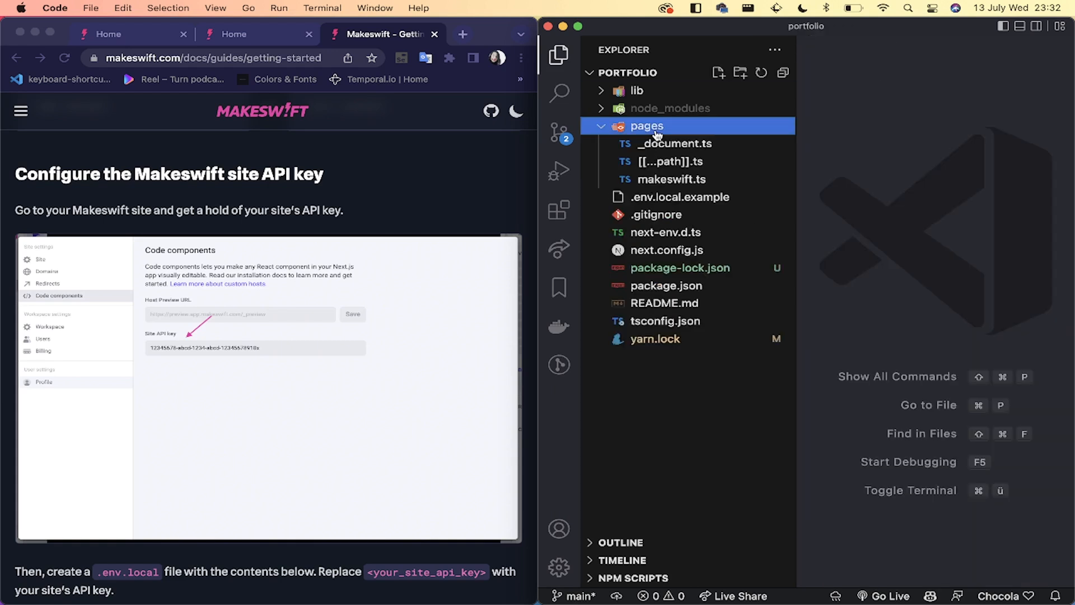
pyautogui.click(686, 166)
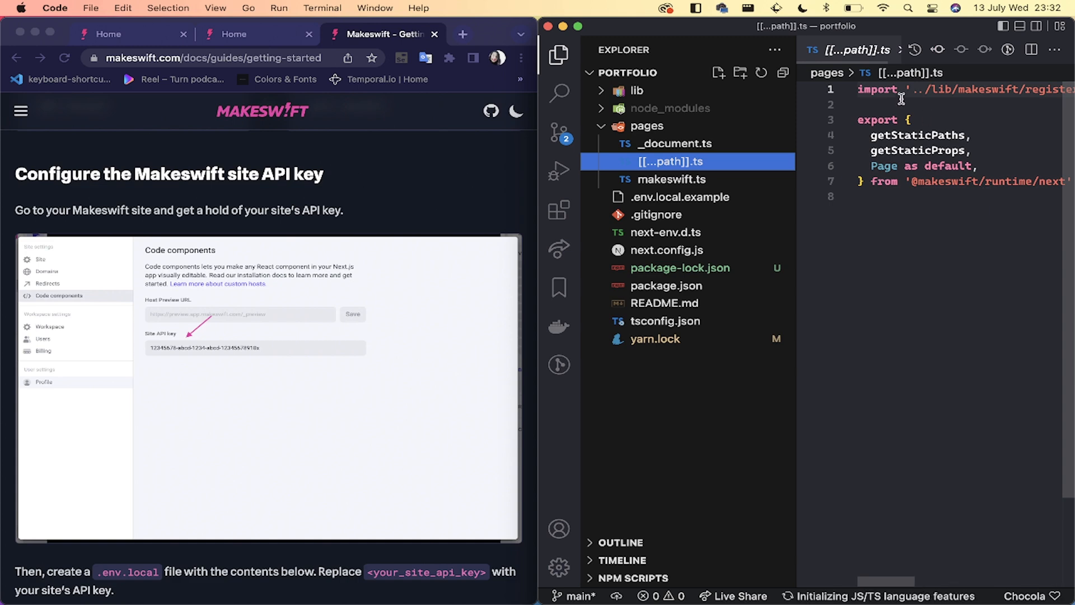
pyautogui.doubleClick(953, 32)
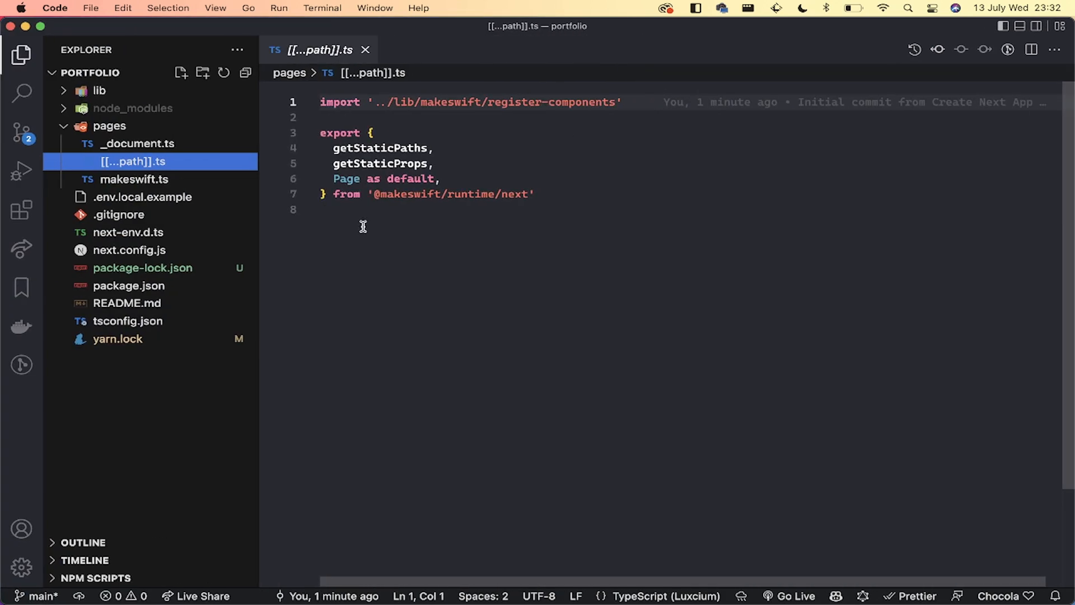
pyautogui.click(377, 207)
pyautogui.click(385, 149)
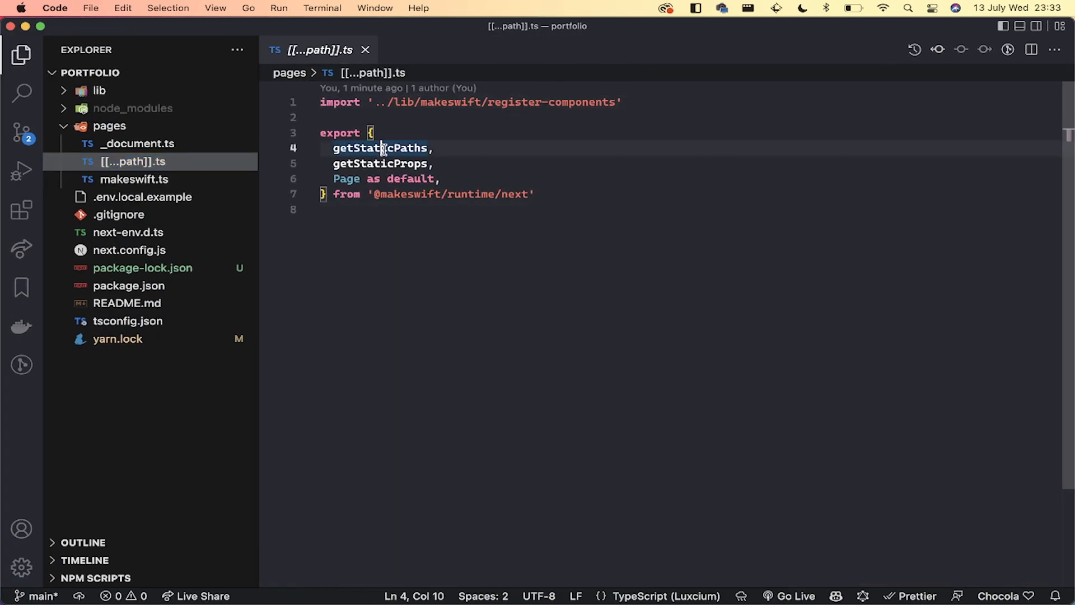
pyautogui.moveTo(387, 200)
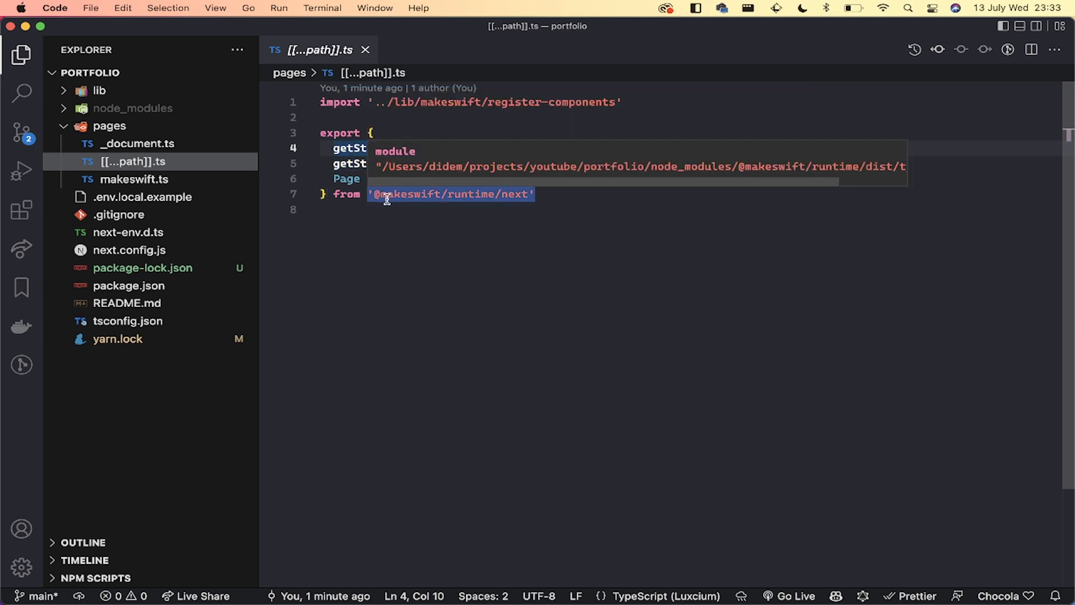
# Step: Open pages/makeswift.ts and examine the getServerSideProps export and the register-components import
pyautogui.click(148, 184)
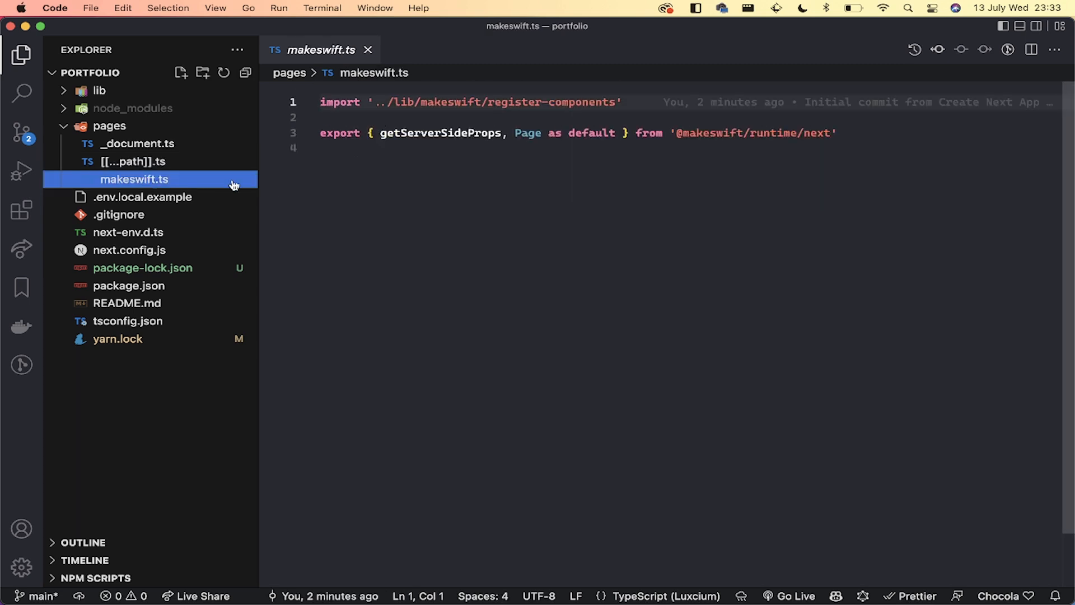
pyautogui.click(356, 150)
pyautogui.doubleClick(430, 133)
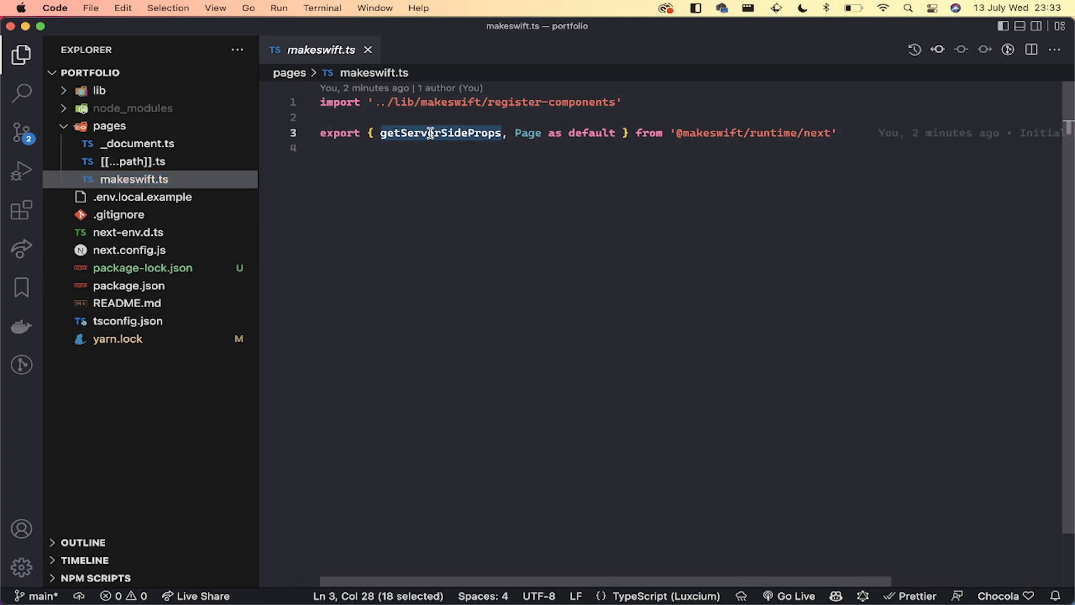
pyautogui.click(540, 105)
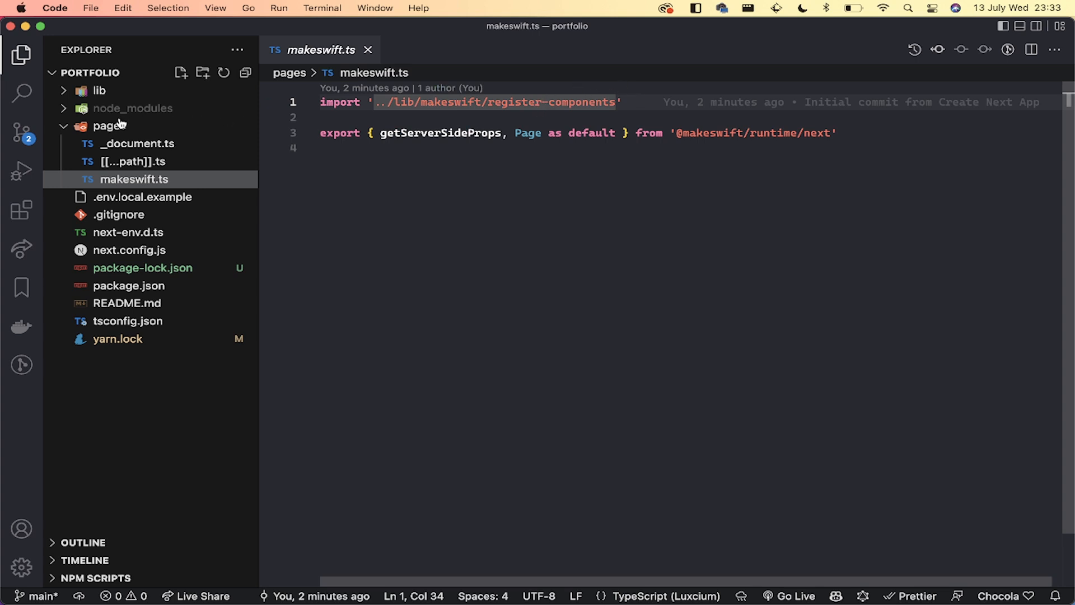
# Step: Examine the Document export in pages/_document.ts and close the file
pyautogui.click(132, 145)
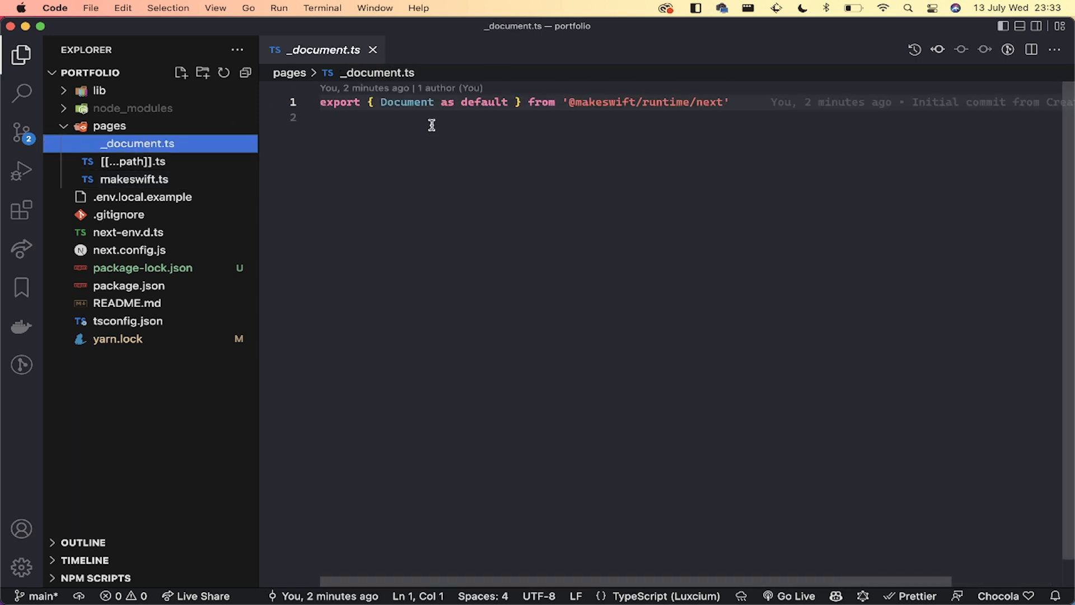
pyautogui.click(355, 118)
pyautogui.doubleClick(423, 103)
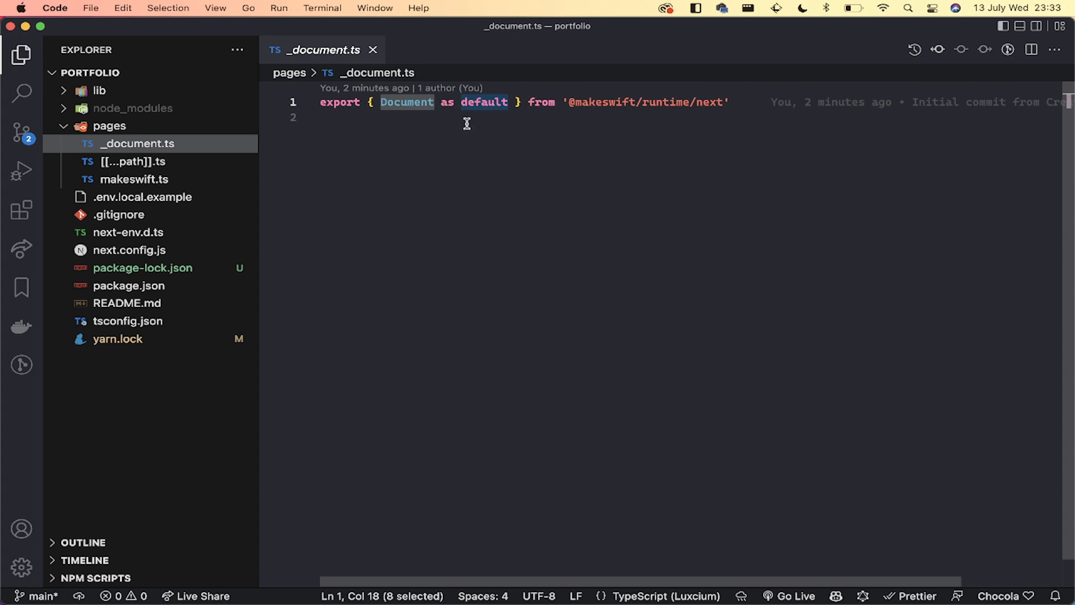
pyautogui.doubleClick(603, 103)
pyautogui.click(373, 52)
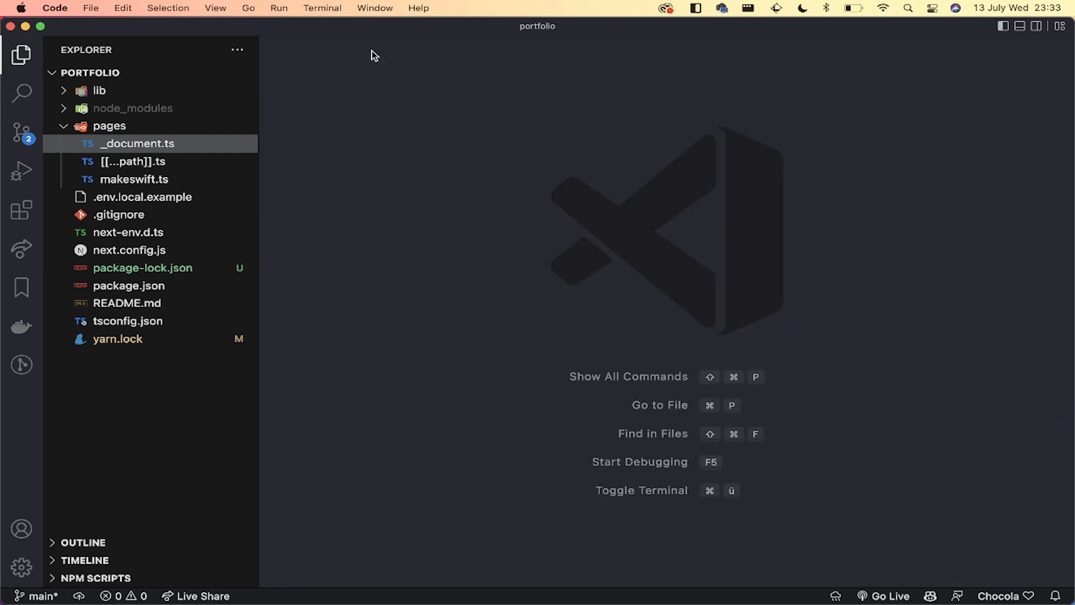
# Step: Collapse the pages folder and examine the HelloWorld component in lib/makeswift/register-components.tsx
pyautogui.click(147, 128)
pyautogui.click(131, 93)
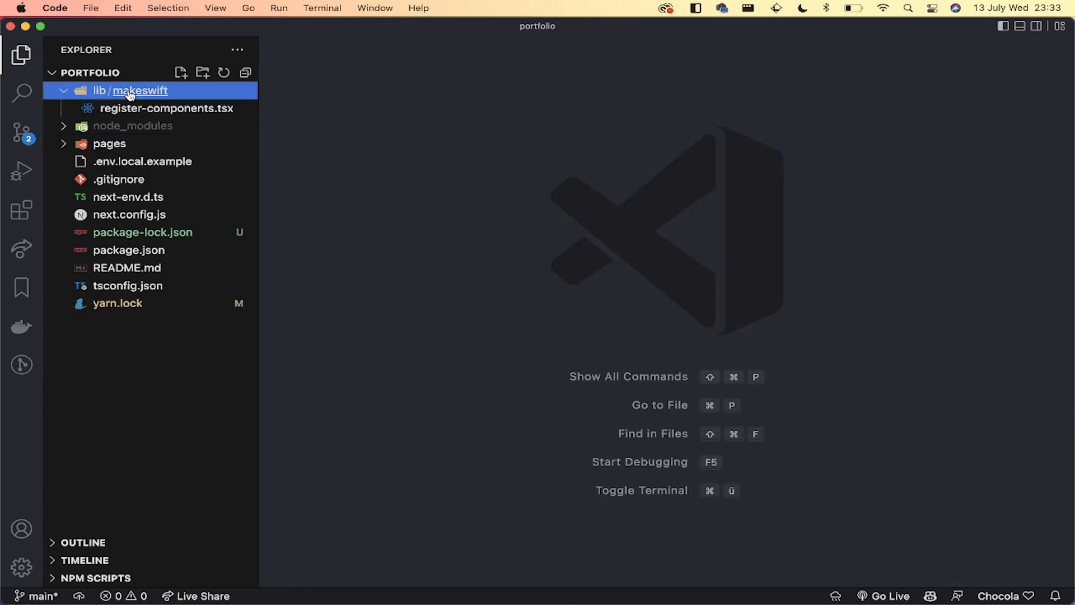
pyautogui.click(168, 107)
pyautogui.click(420, 194)
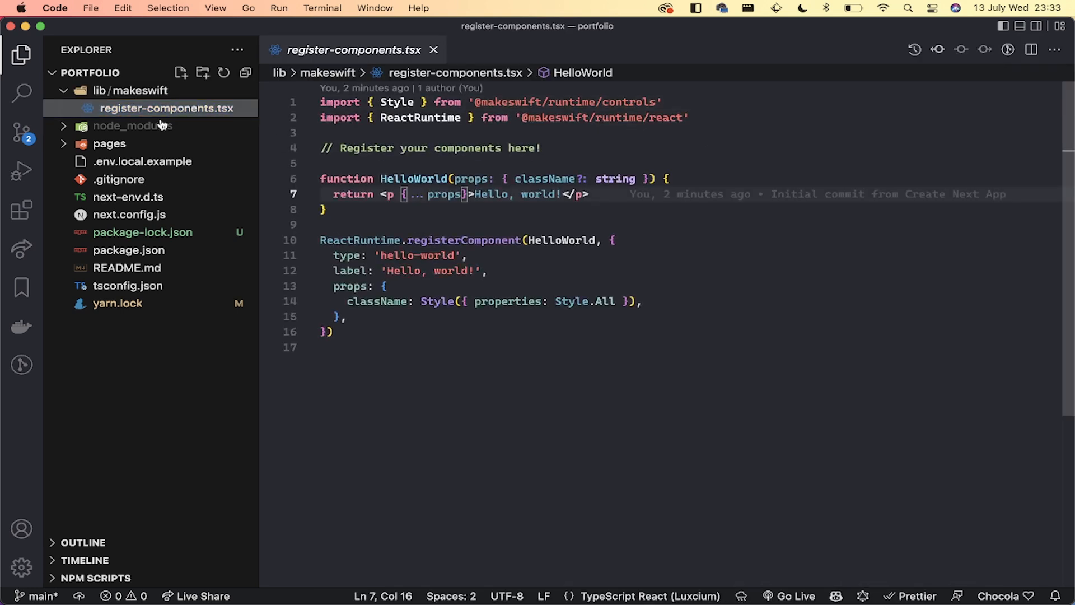
pyautogui.click(452, 194)
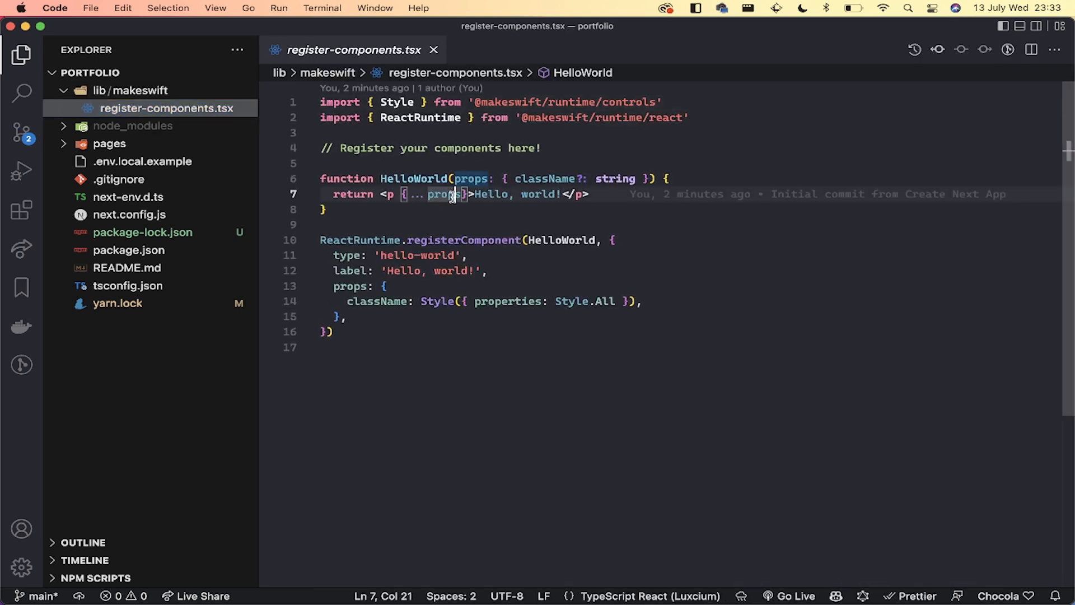
# Step: Show the integrated terminal and delete the yarn.lock file from the project
pyautogui.hotkey('ctrl', '`')
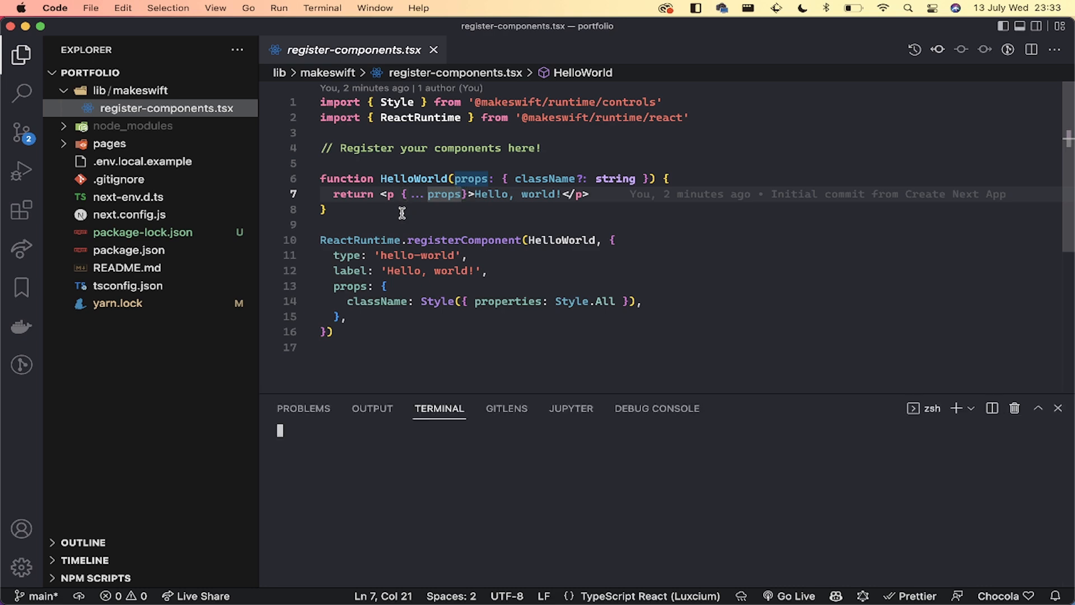
pyautogui.click(129, 306)
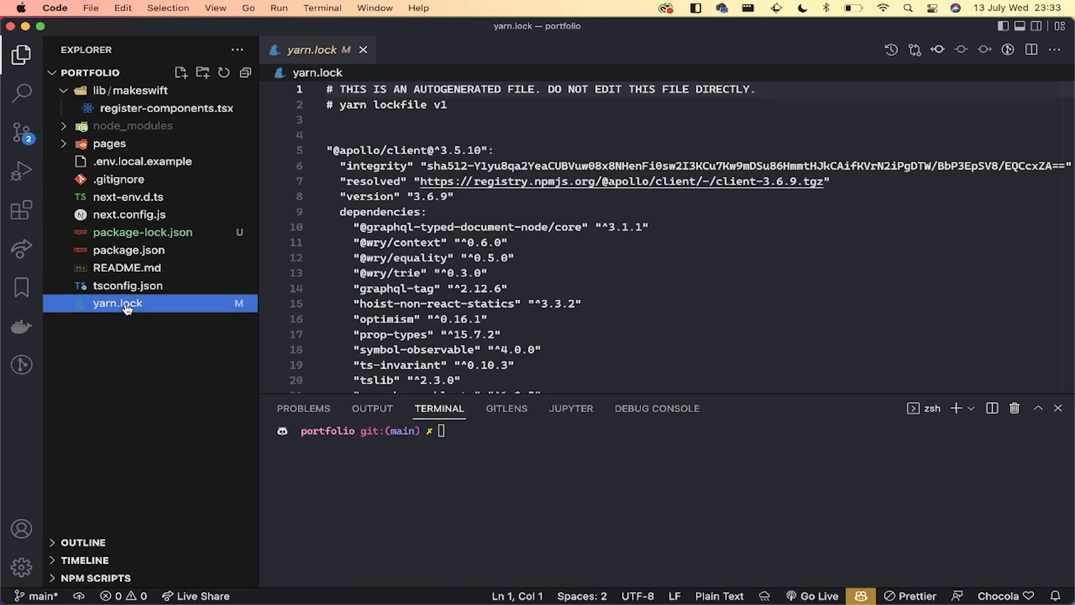
pyautogui.rightClick(127, 309)
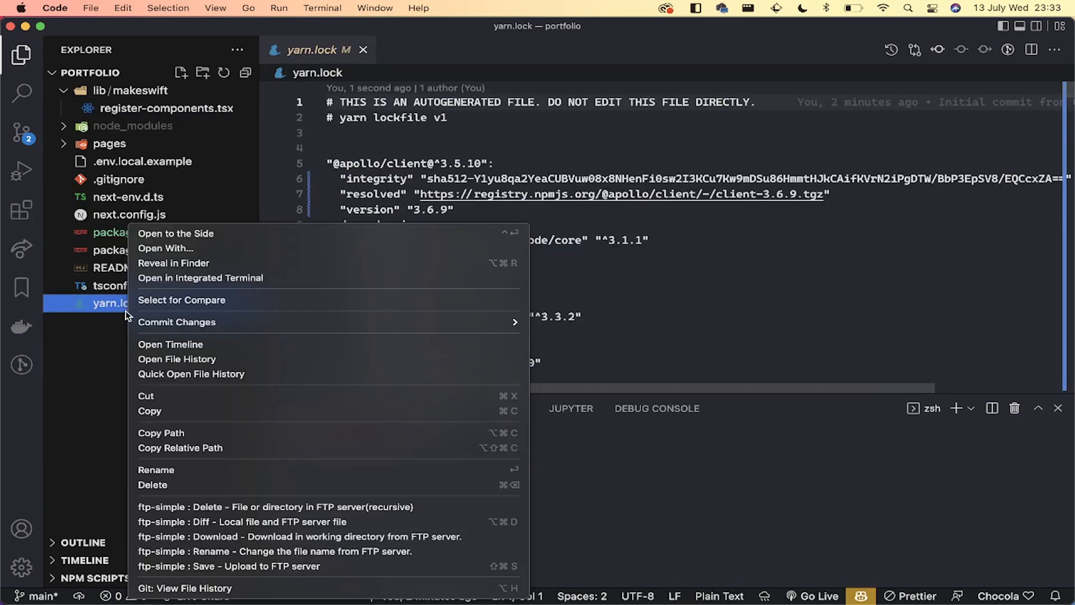
pyautogui.click(163, 485)
pyautogui.click(515, 466)
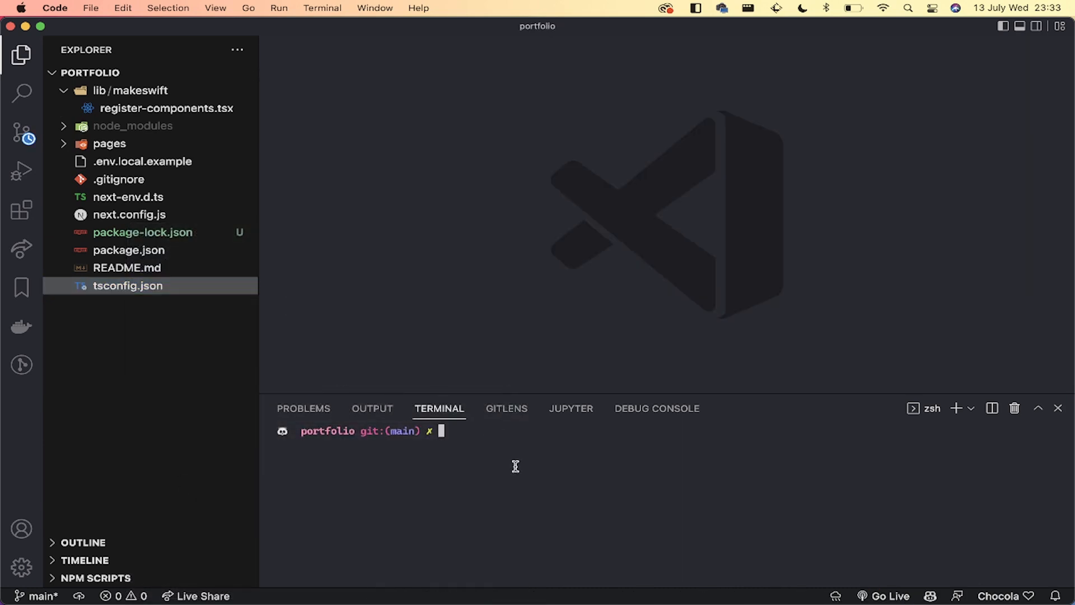
# Step: Start the local development server from the integrated terminal with npm run dev
pyautogui.doubleClick(515, 467)
pyautogui.click(516, 466)
pyautogui.write('npm run dev')
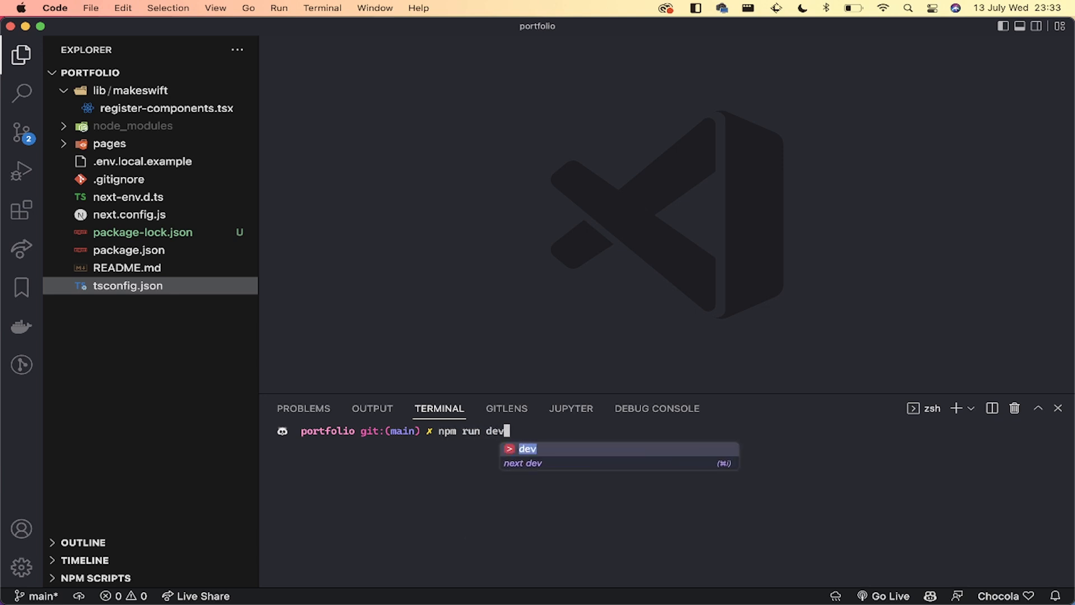
pyautogui.press('Return')
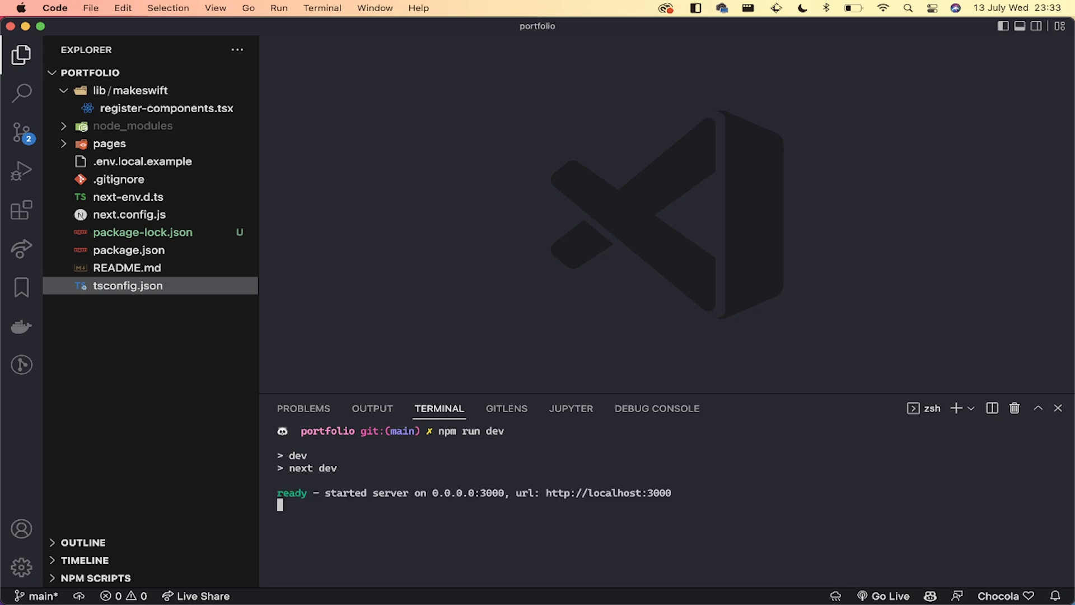
# Step: Tile VS Code beside the browser and read the guide's instructions for the site API key and .env.local file
pyautogui.hotkey('ctrl', 'alt', 'Left')
pyautogui.hotkey('ctrl', 'alt', 'Right')
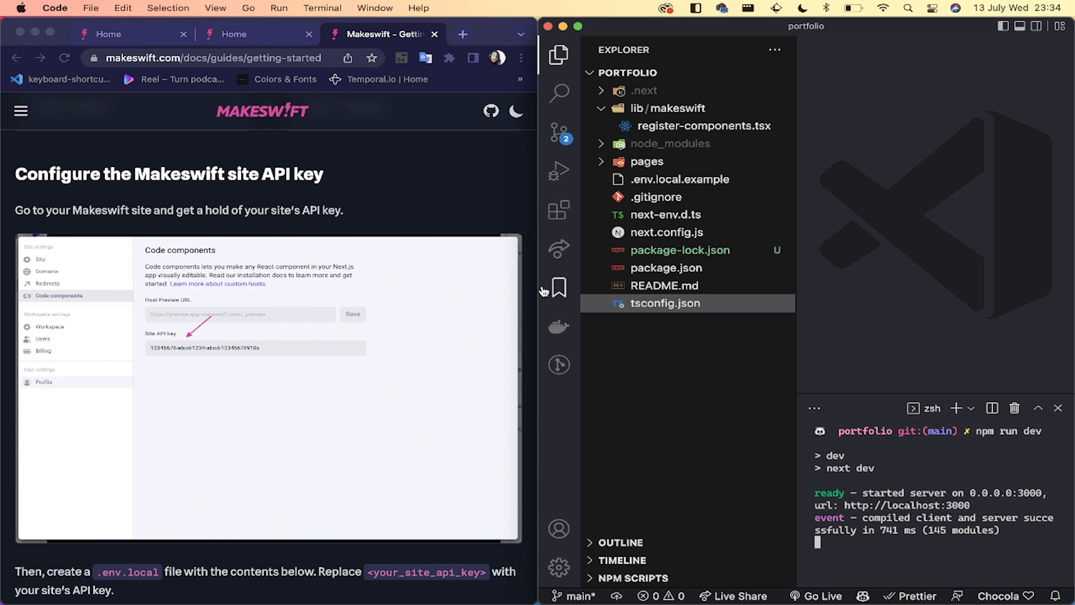
pyautogui.click(371, 196)
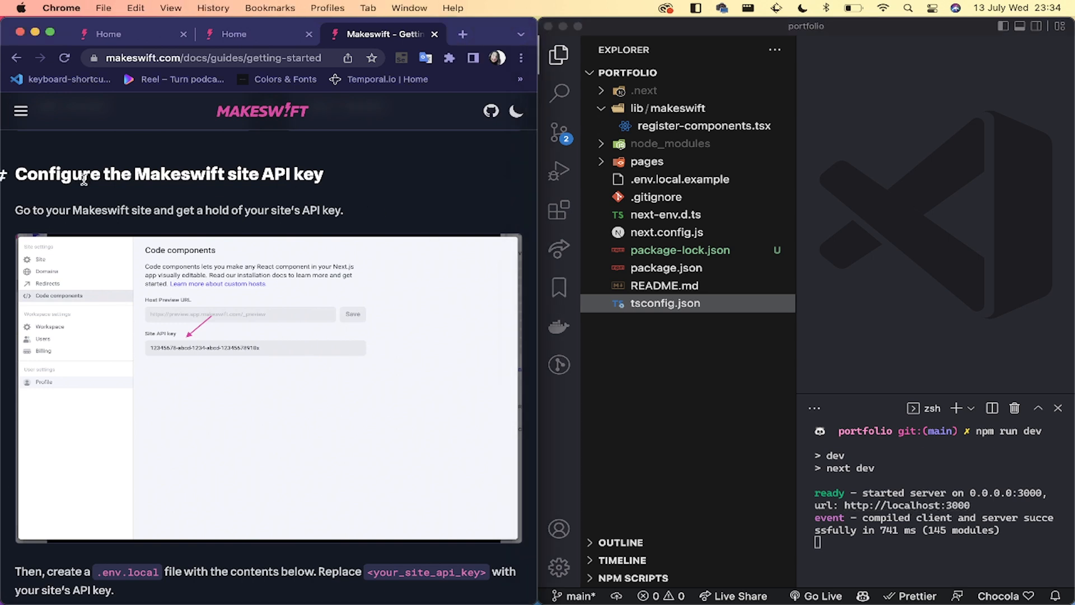
pyautogui.scroll(-1, 220, 202)
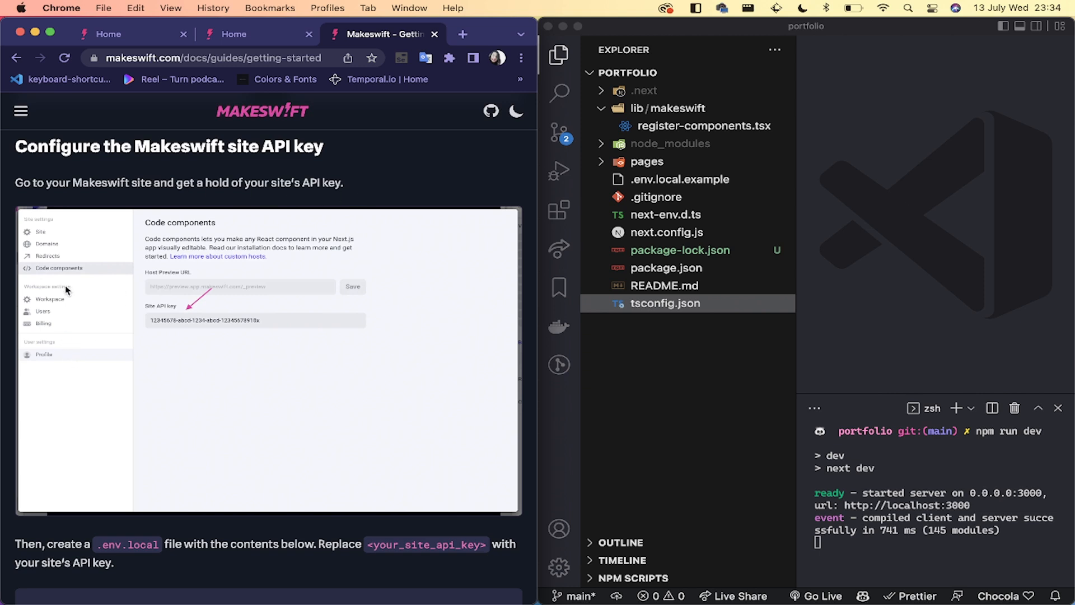
pyautogui.scroll(-3, 88, 339)
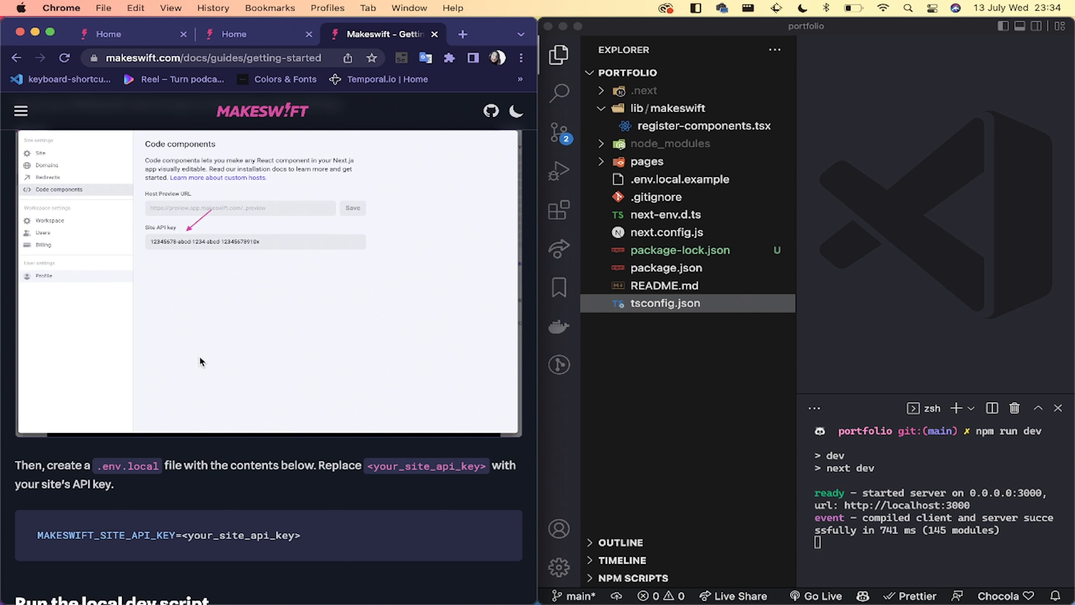
pyautogui.scroll(-2, 413, 428)
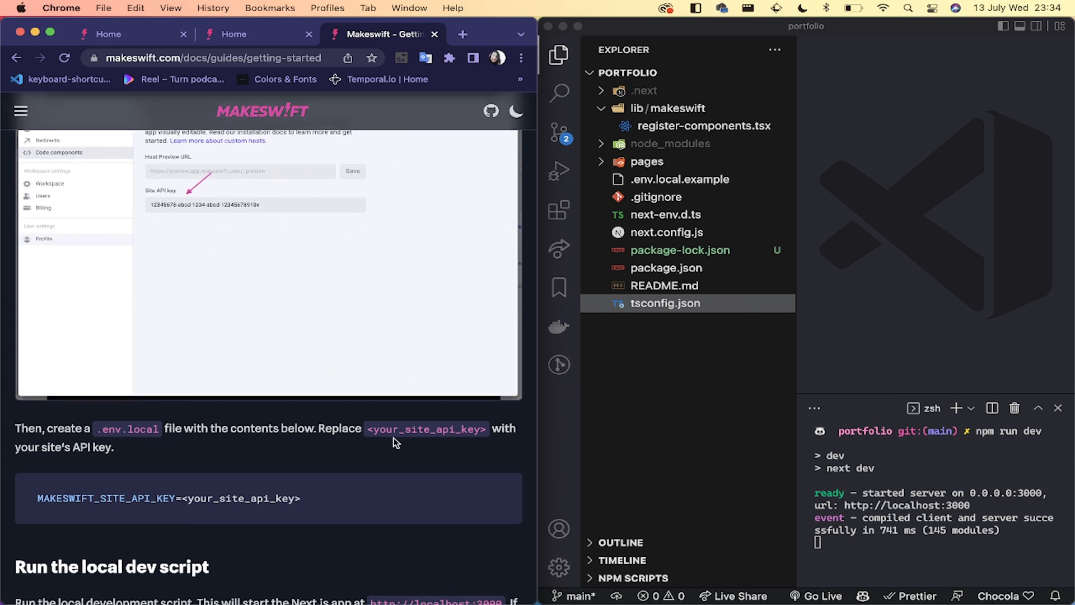
# Step: Rename the .env.local.example file in the project root to .env.local
pyautogui.click(650, 345)
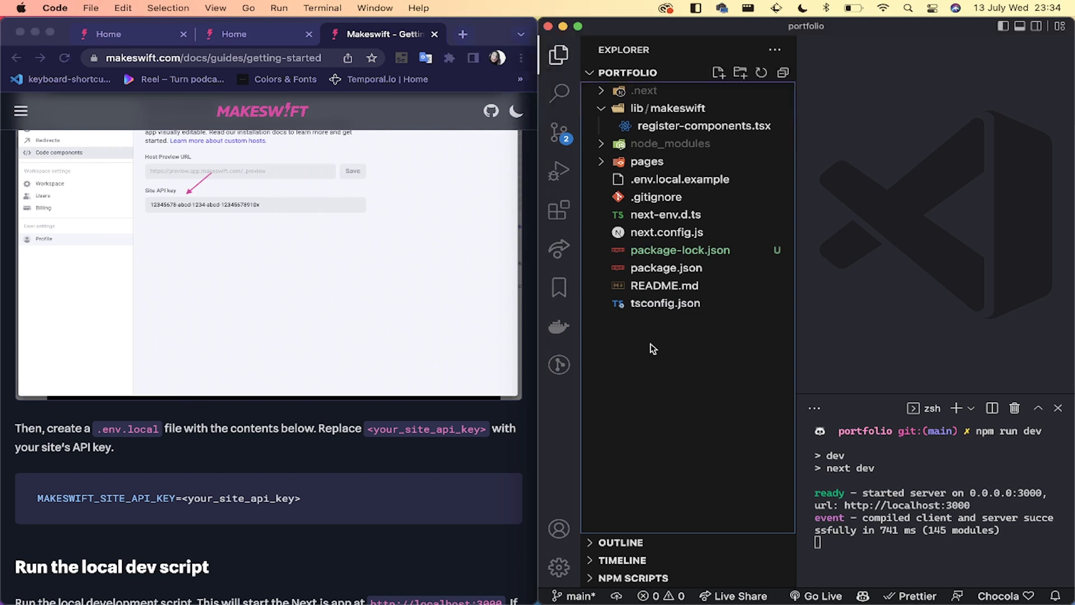
pyautogui.click(675, 180)
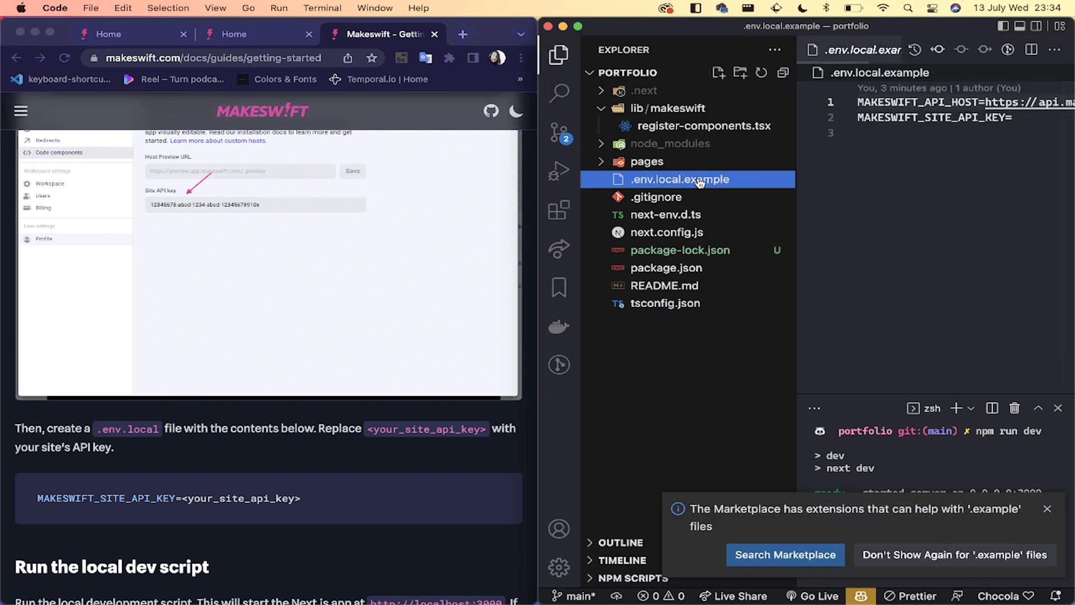
pyautogui.rightClick(700, 182)
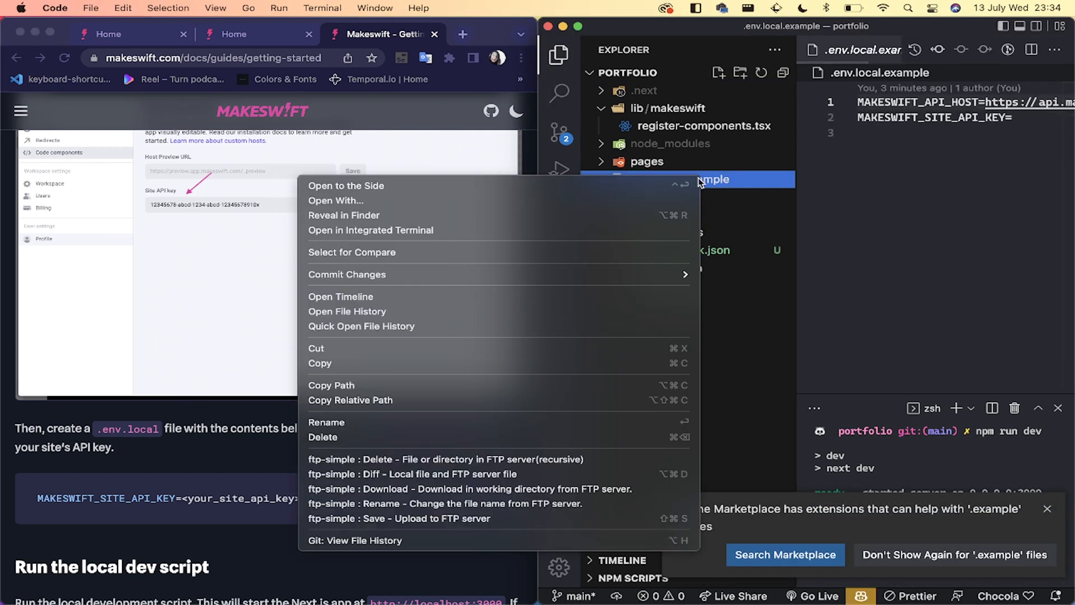
pyautogui.click(491, 422)
pyautogui.click(738, 180)
pyautogui.press('BackSpace')
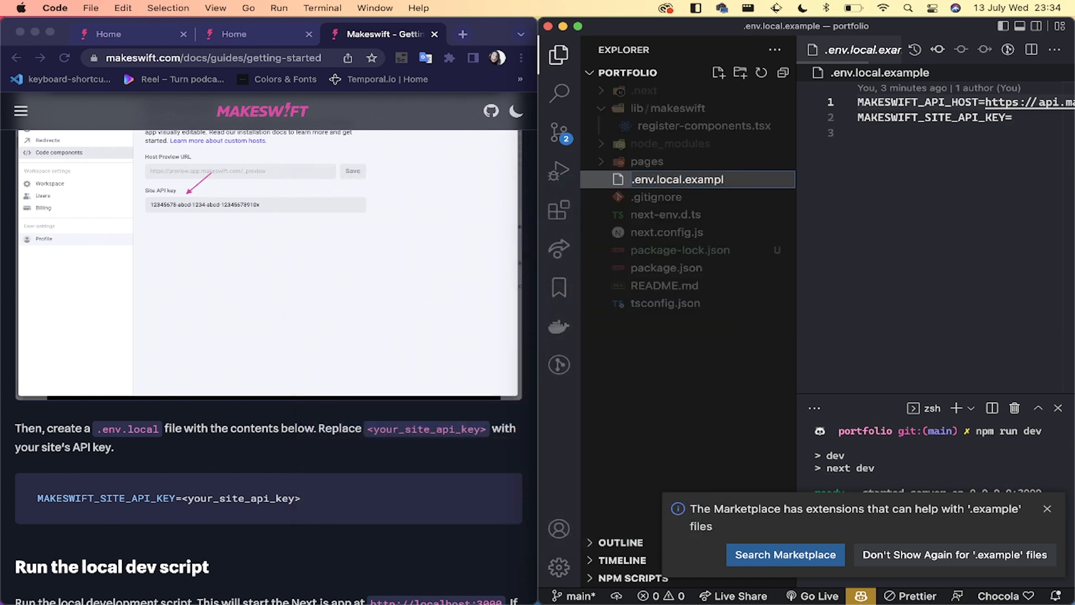
pyautogui.press('BackSpace')
pyautogui.press('BackSpace')
pyautogui.press('BackSpace')
pyautogui.press('BackSpace')
pyautogui.press('Return')
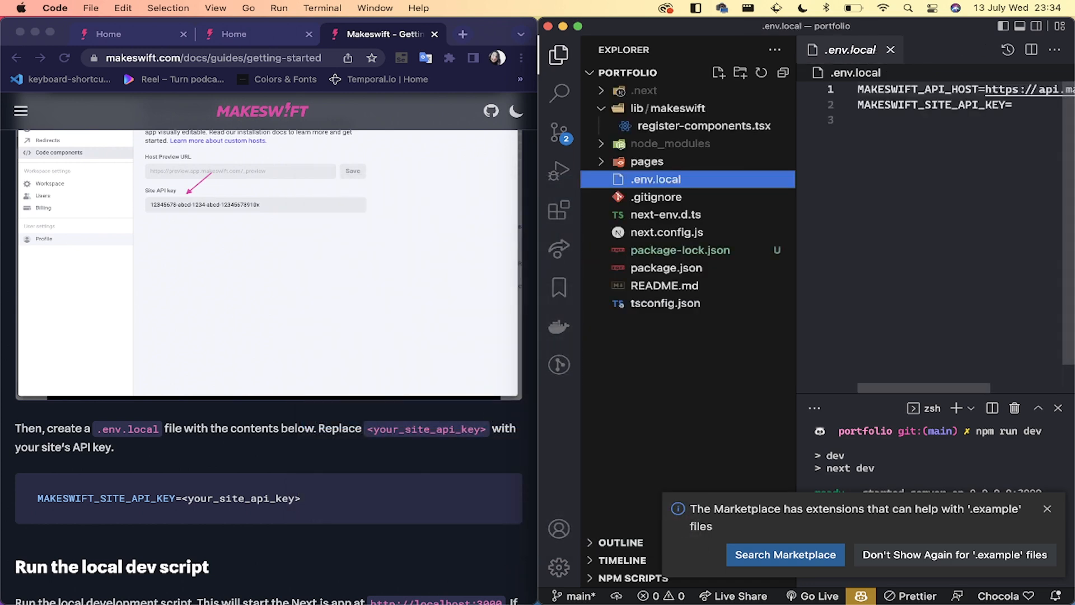
# Step: Hide the file explorer and examine the MAKESWIFT_API_HOST and MAKESWIFT_SITE_API_KEY lines in .env.local
pyautogui.click(900, 132)
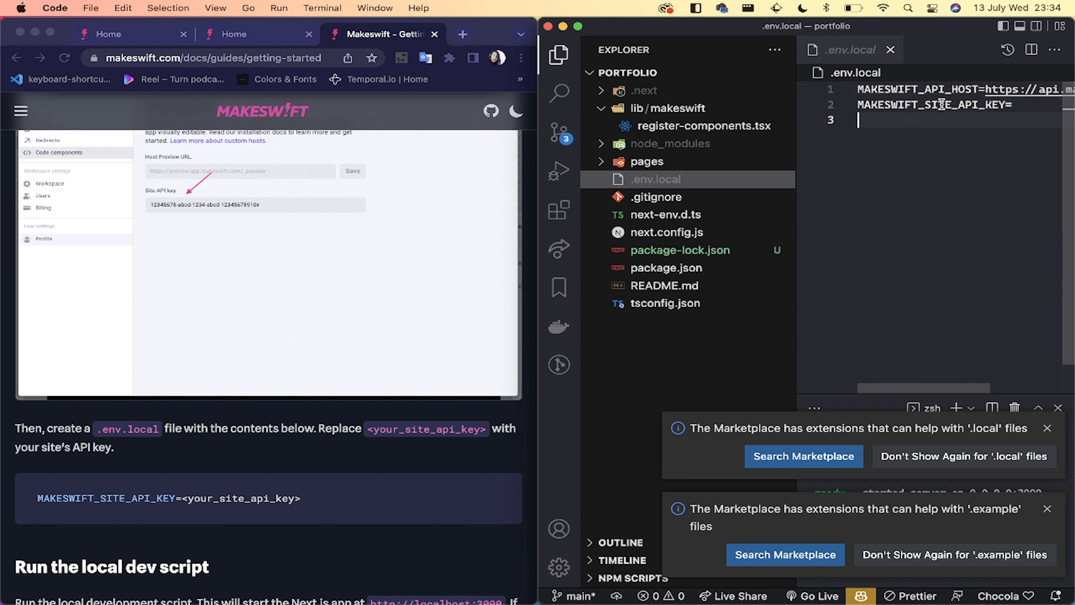
pyautogui.press('super+b')
pyautogui.click(727, 103)
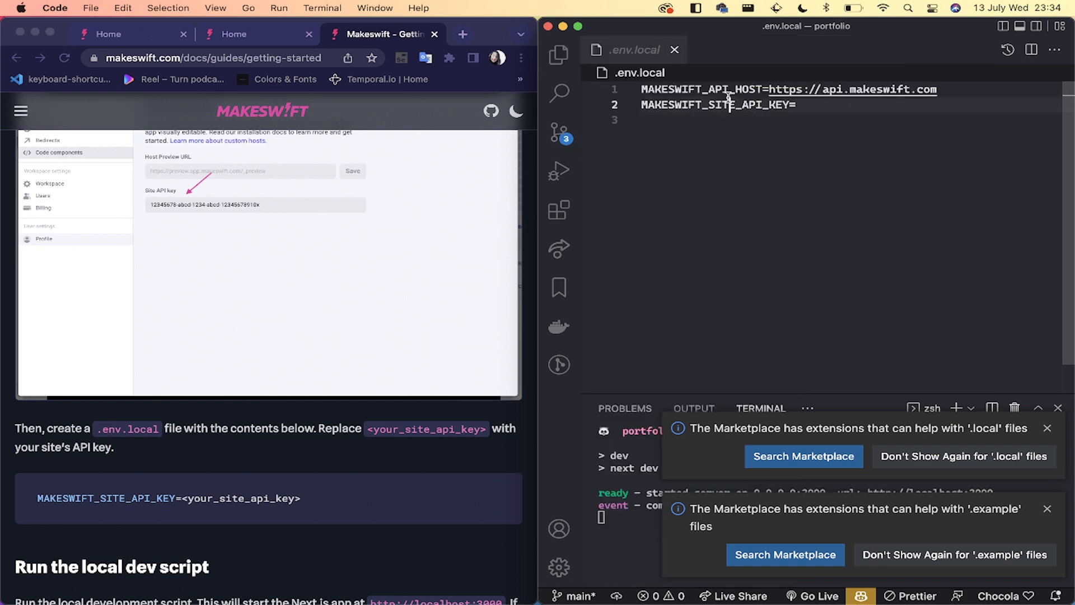
pyautogui.doubleClick(725, 89)
pyautogui.moveTo(946, 89); pyautogui.dragTo(563, 89)
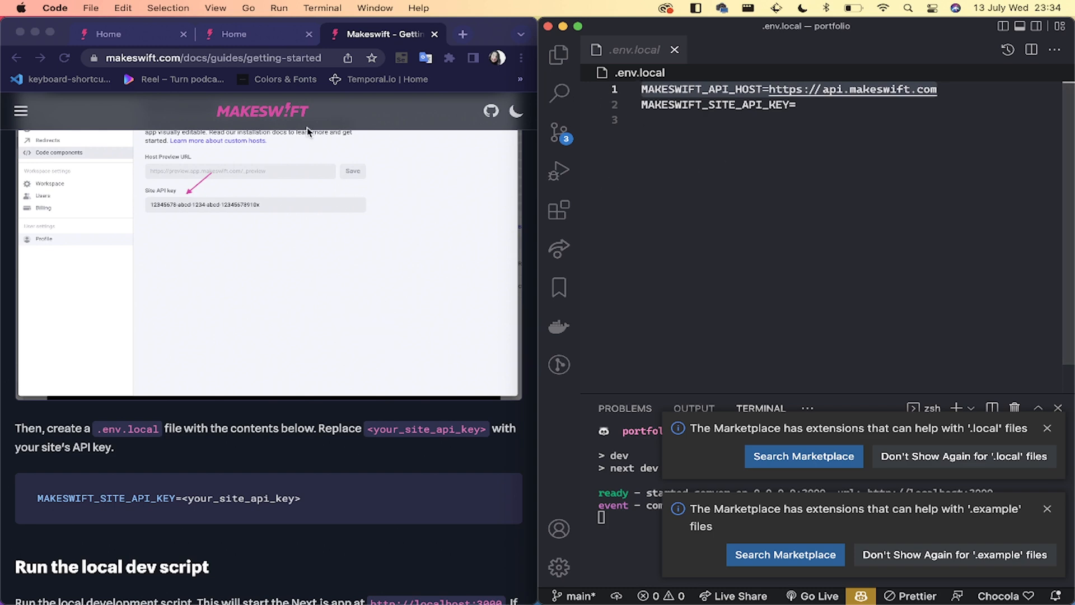
# Step: Switch to the Makeswift builder, open the site's Host settings and copy the site API key
pyautogui.click(233, 35)
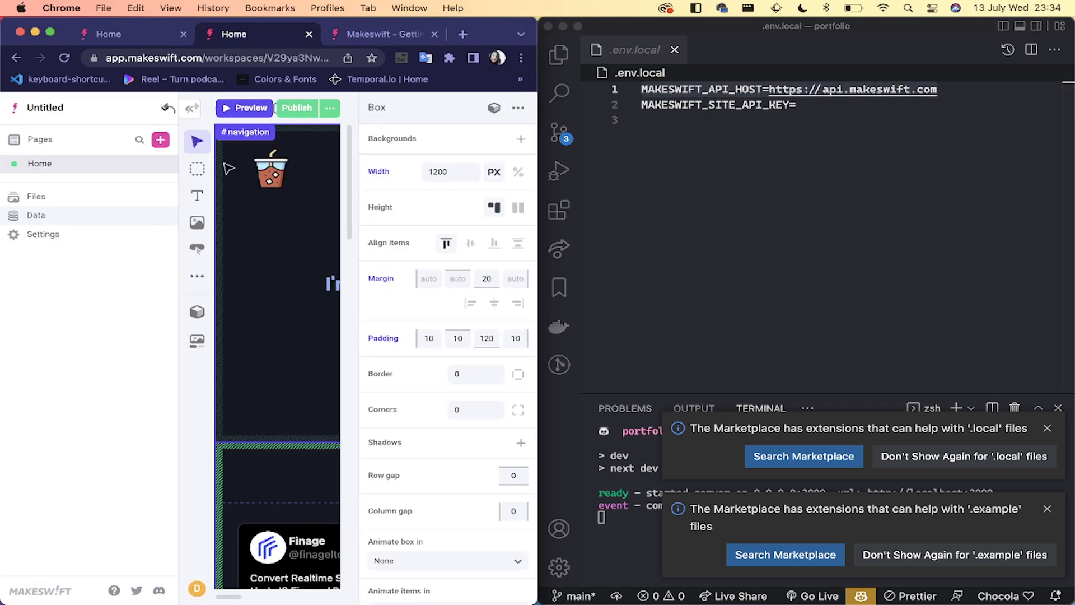
pyautogui.click(72, 235)
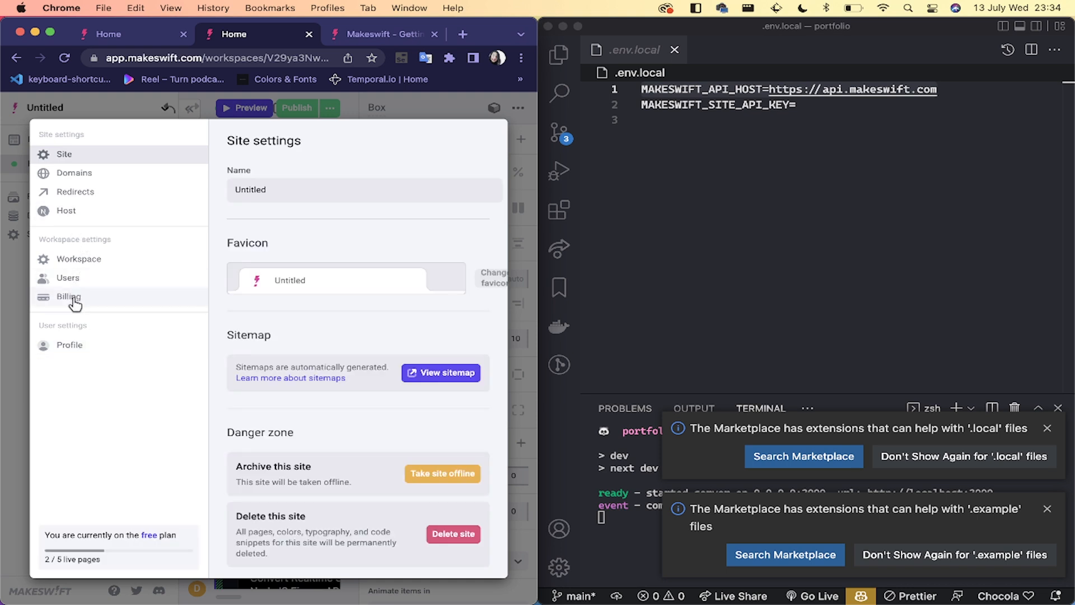
pyautogui.click(82, 217)
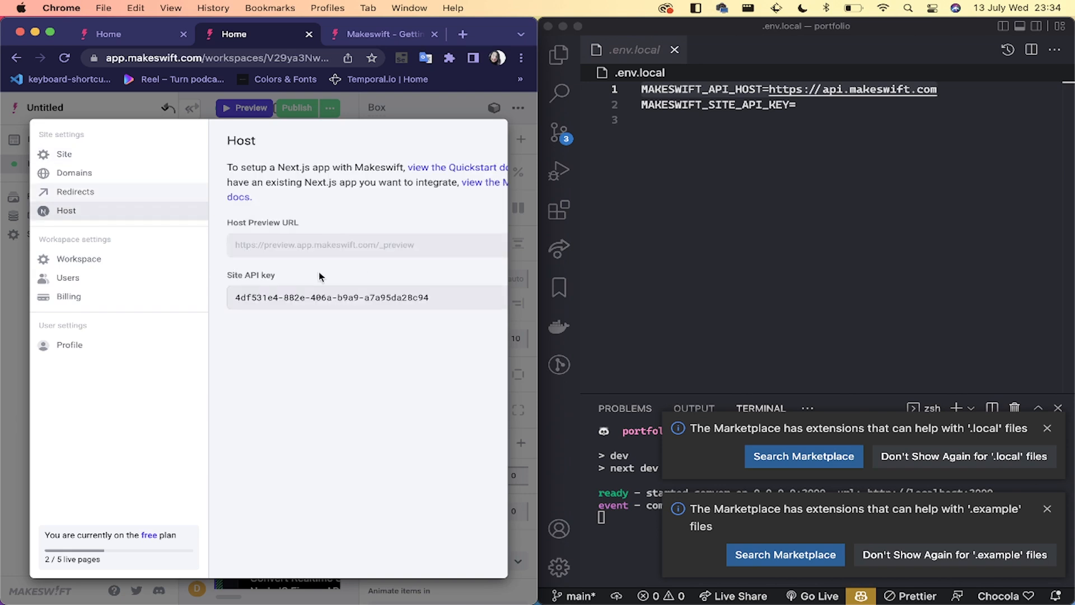
pyautogui.moveTo(220, 281); pyautogui.dragTo(391, 290)
pyautogui.tripleClick(391, 305)
pyautogui.press('super+c')
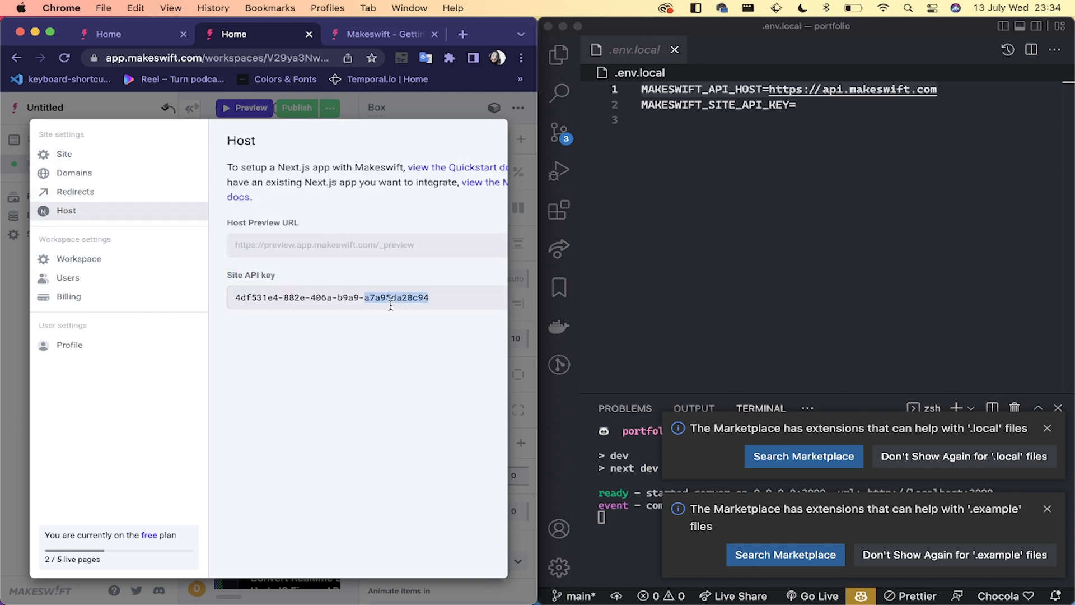
# Step: Paste the site API key as the MAKESWIFT_SITE_API_KEY value in .env.local, then save and close the file
pyautogui.click(886, 105)
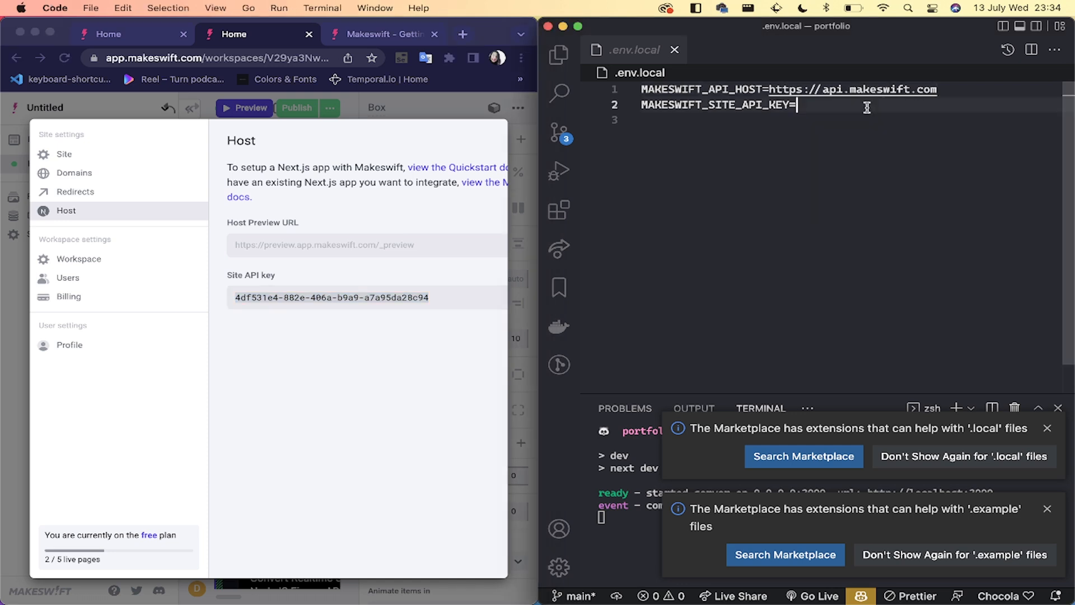
pyautogui.press('super+v')
pyautogui.press('super+s')
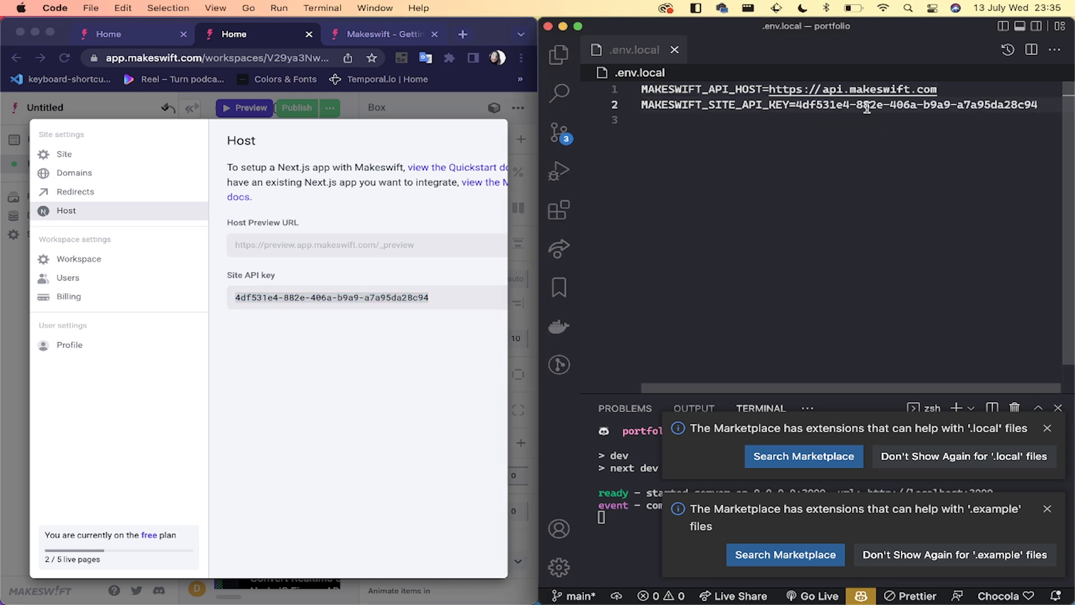
pyautogui.press('super+w')
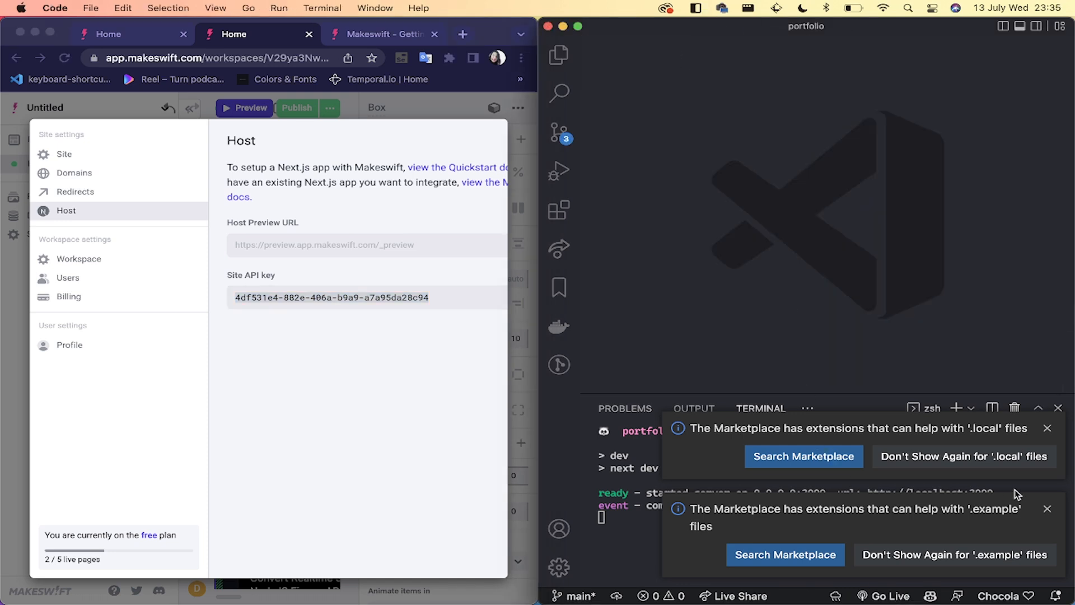
# Step: Dismiss the extension notifications in VS Code and restart the development server with npm run dev
pyautogui.click(1048, 509)
pyautogui.click(1047, 527)
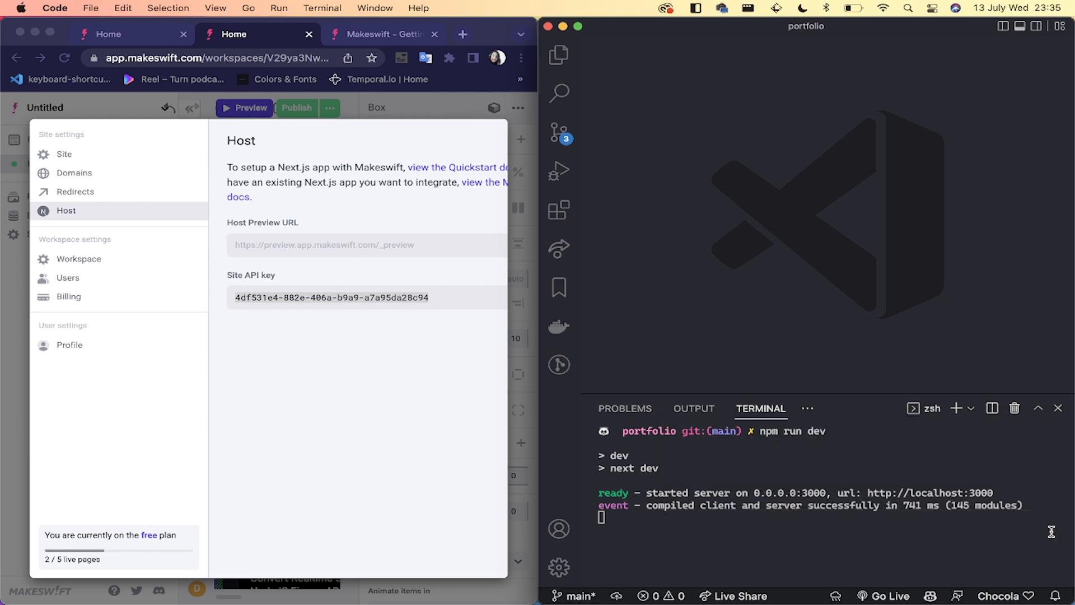
pyautogui.hotkey('ctrl', 'c')
pyautogui.press('super+k')
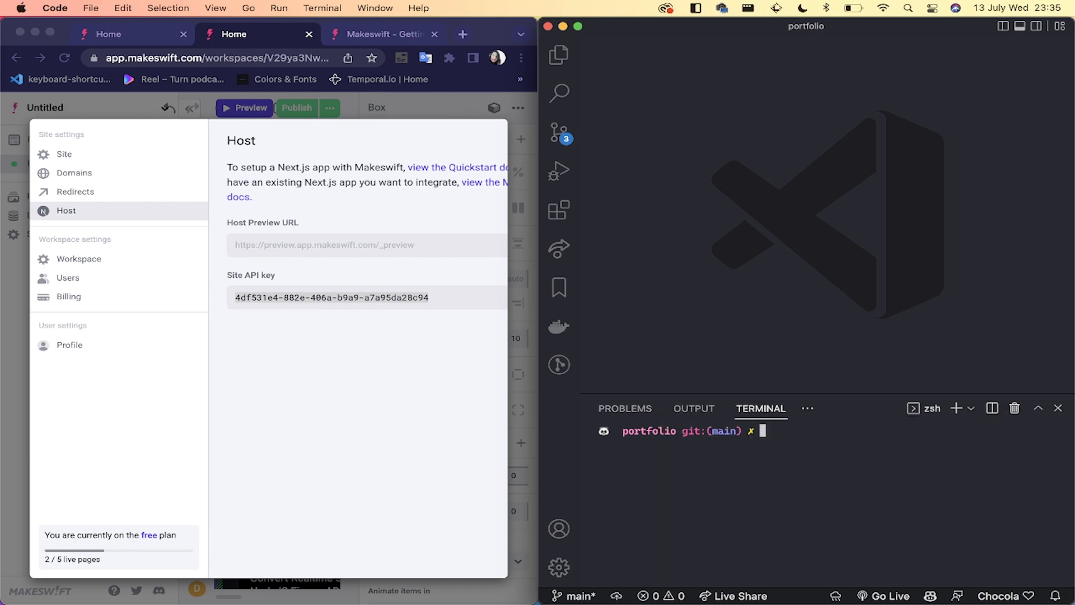
pyautogui.write('npm run dev')
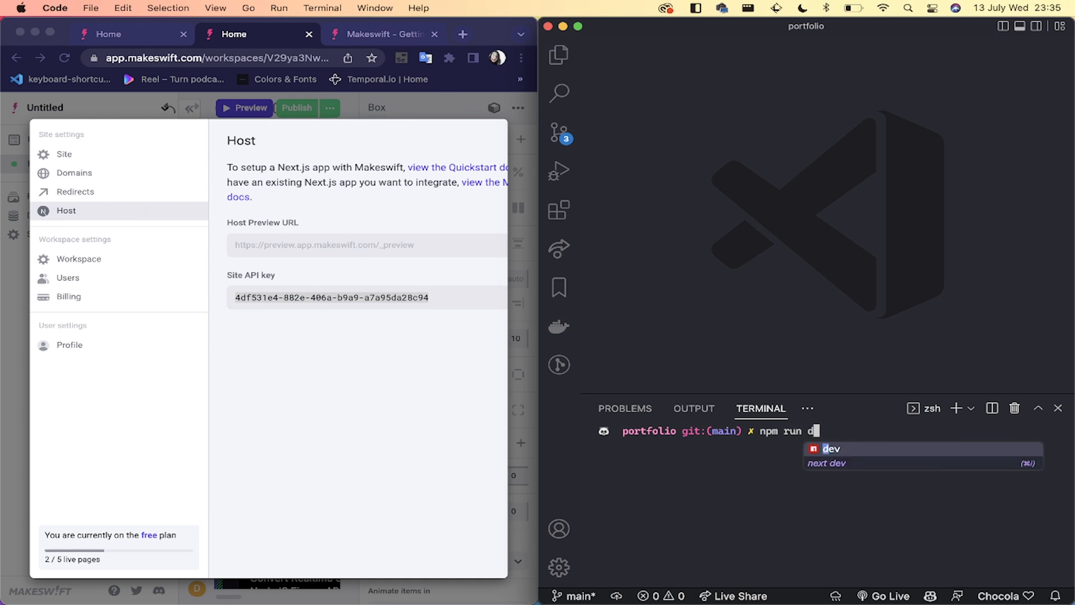
pyautogui.press('Return')
pyautogui.click(347, 462)
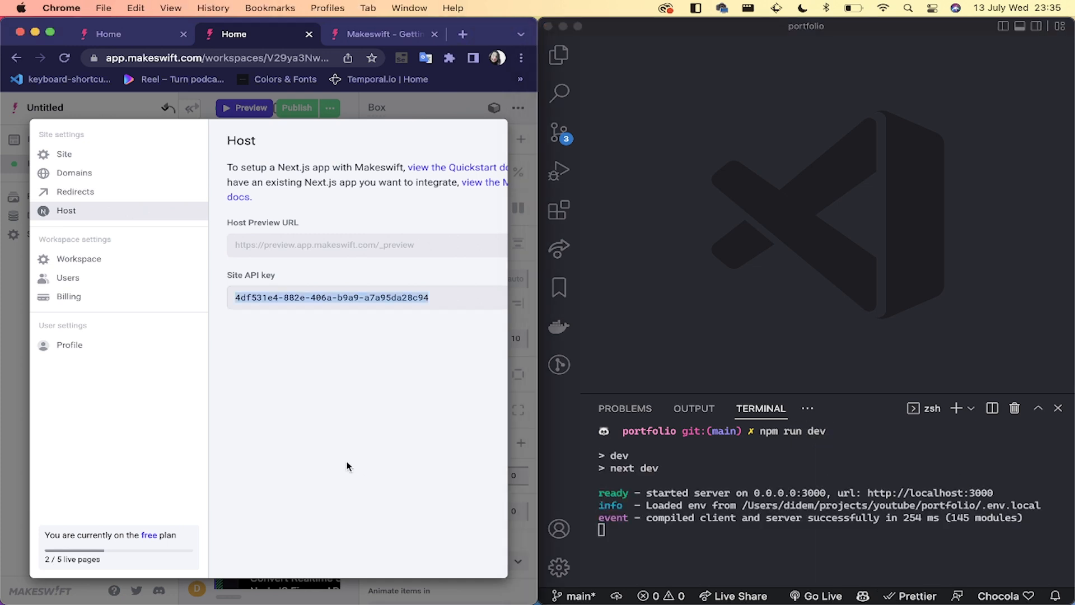
pyautogui.click(323, 247)
pyautogui.write('http://localhost:3000/makeswift')
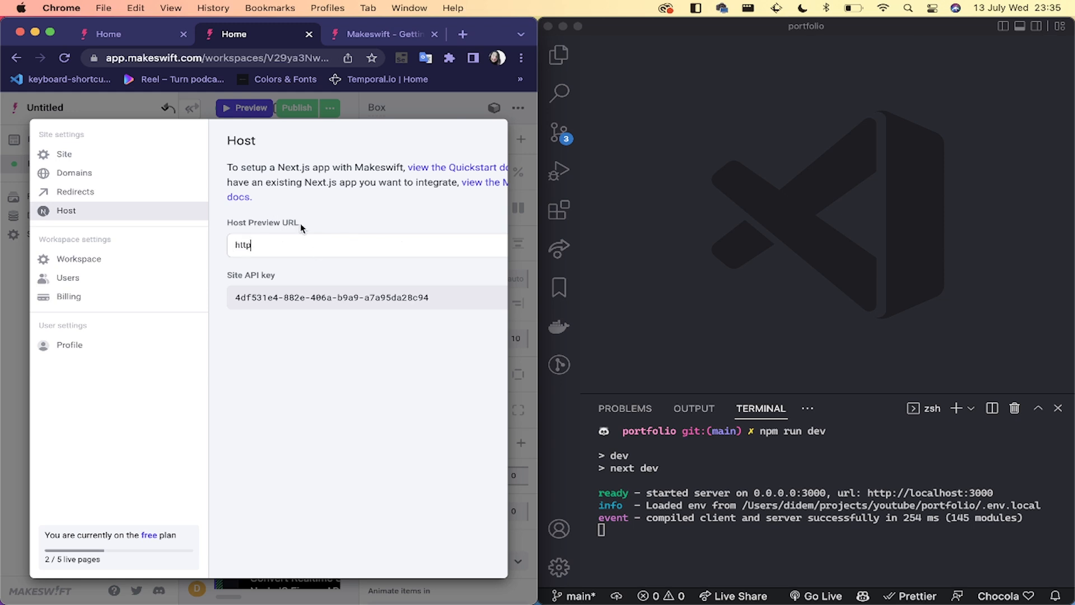
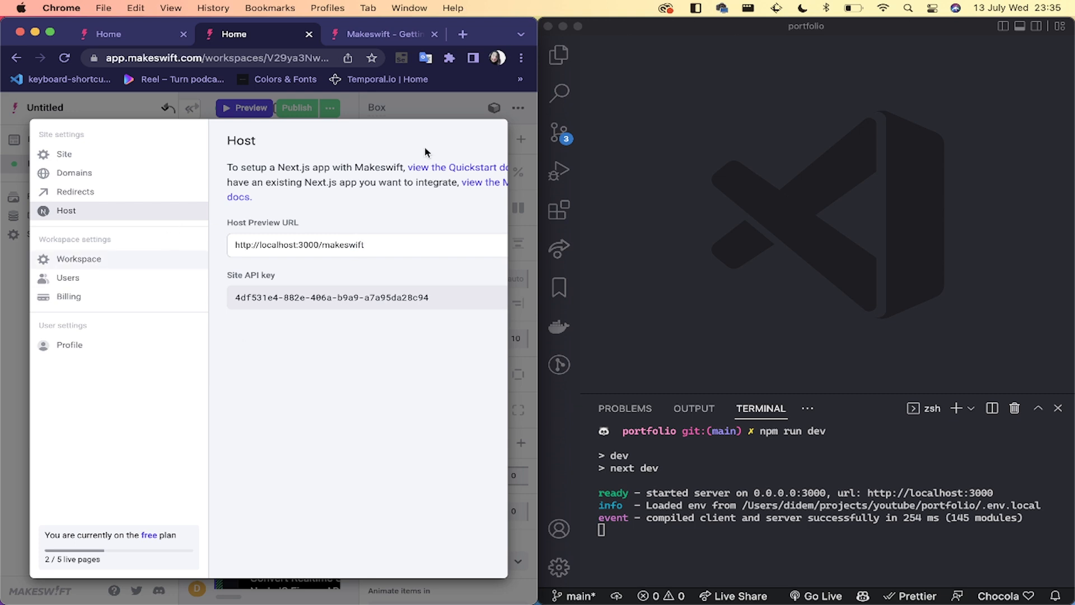
pyautogui.tripleClick(373, 245)
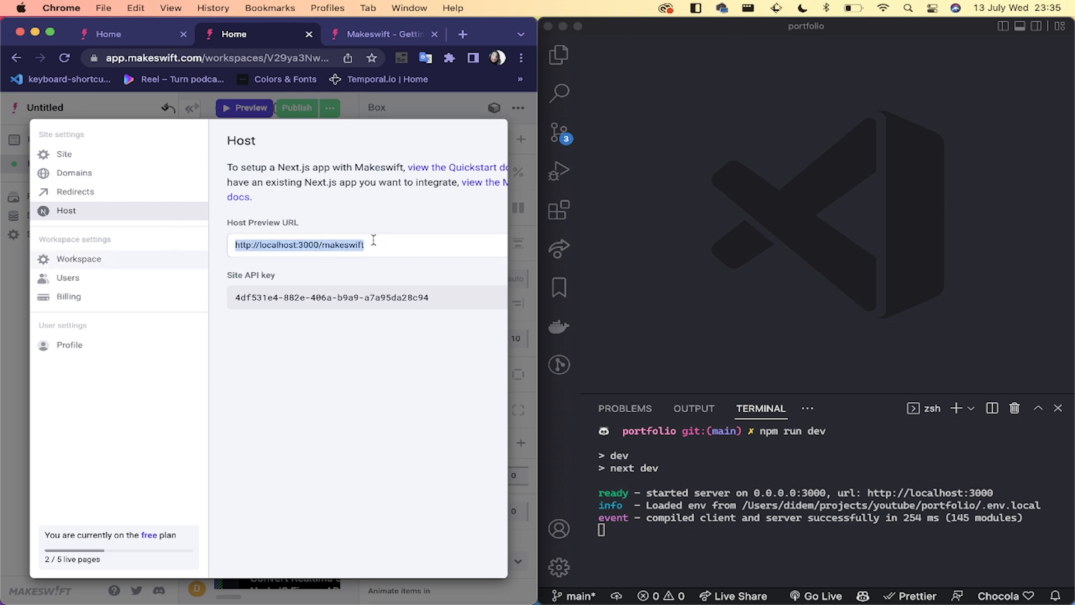
pyautogui.click(290, 366)
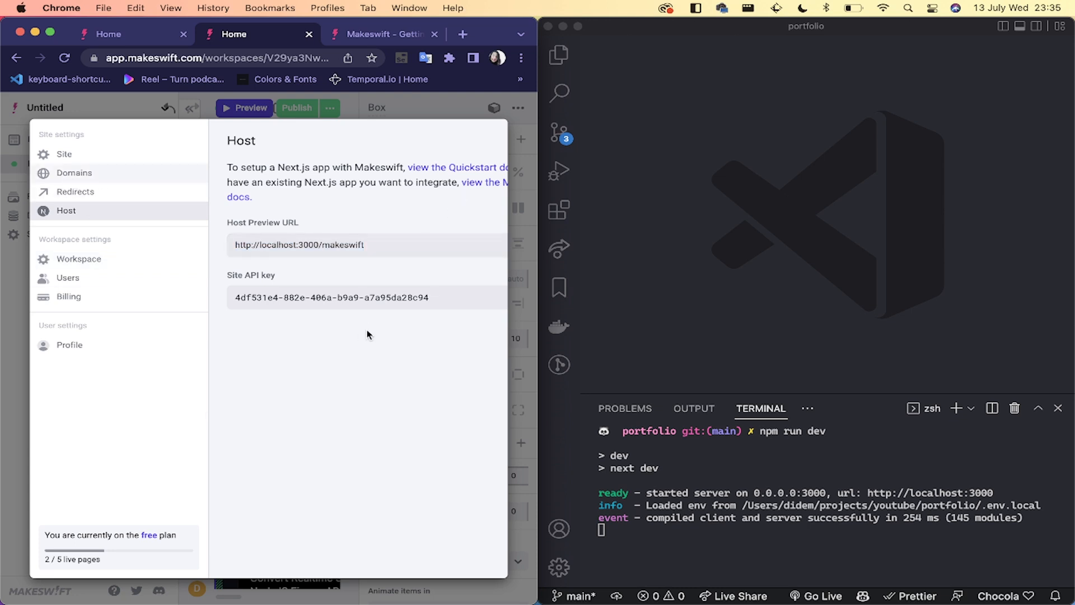
pyautogui.doubleClick(499, 35)
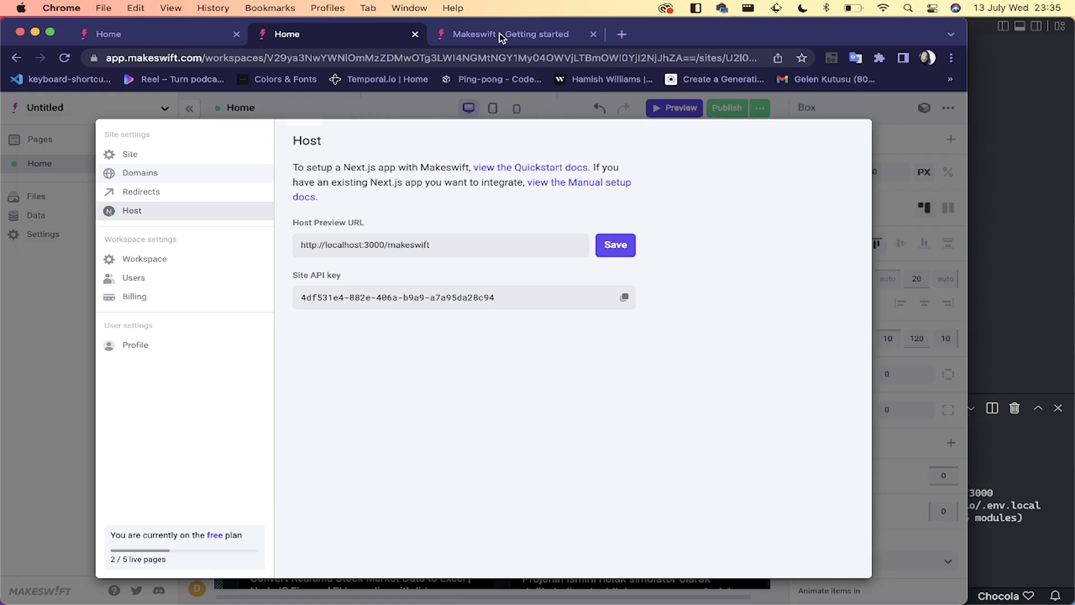
pyautogui.click(669, 244)
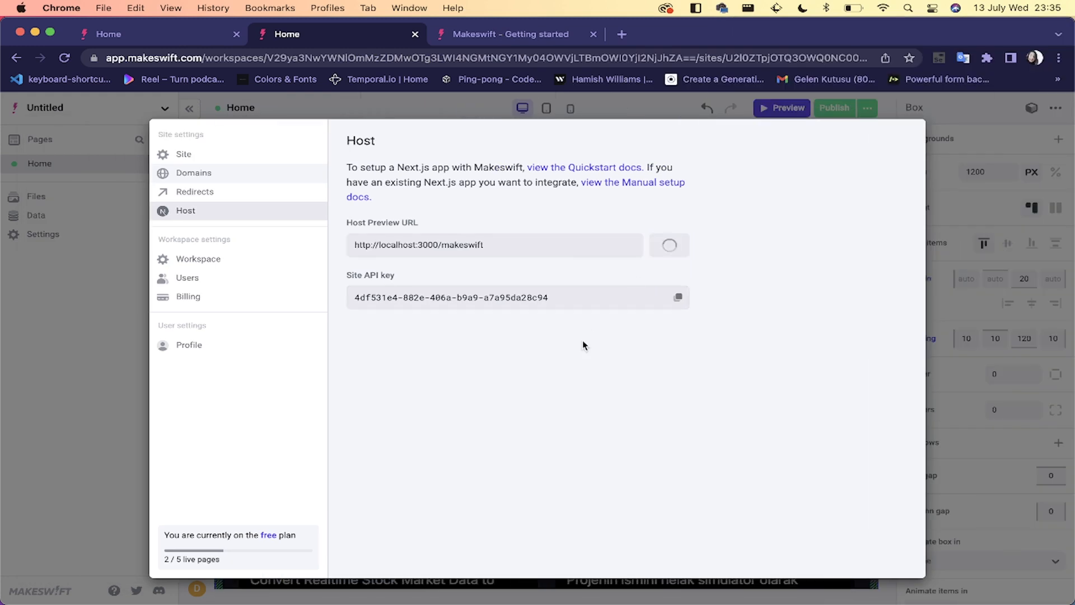
pyautogui.click(73, 436)
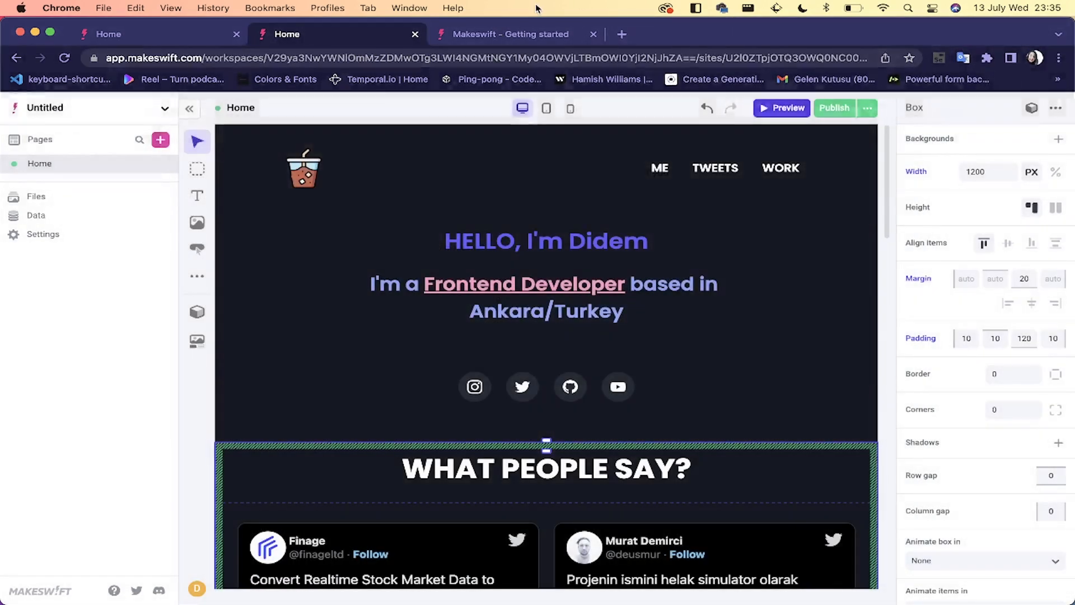
# Step: Read the Getting started guide from the API key section through the preview URL instructions to the component registration example
pyautogui.click(503, 34)
pyautogui.scroll(-5, 374, 317)
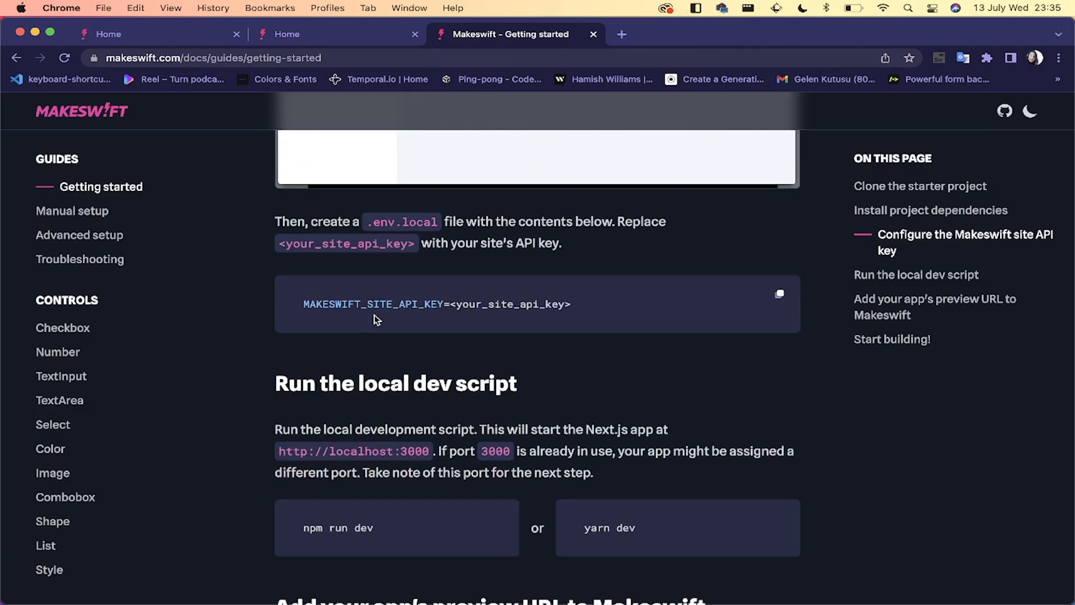
pyautogui.moveTo(341, 304); pyautogui.dragTo(580, 310)
pyautogui.scroll(-5, 572, 320)
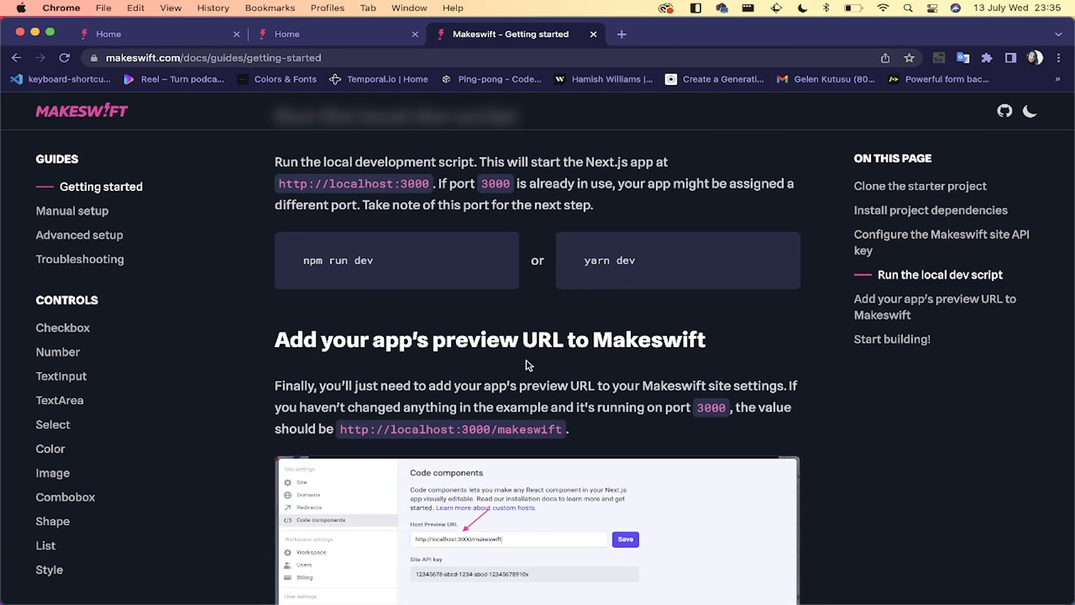
pyautogui.scroll(-1, 526, 360)
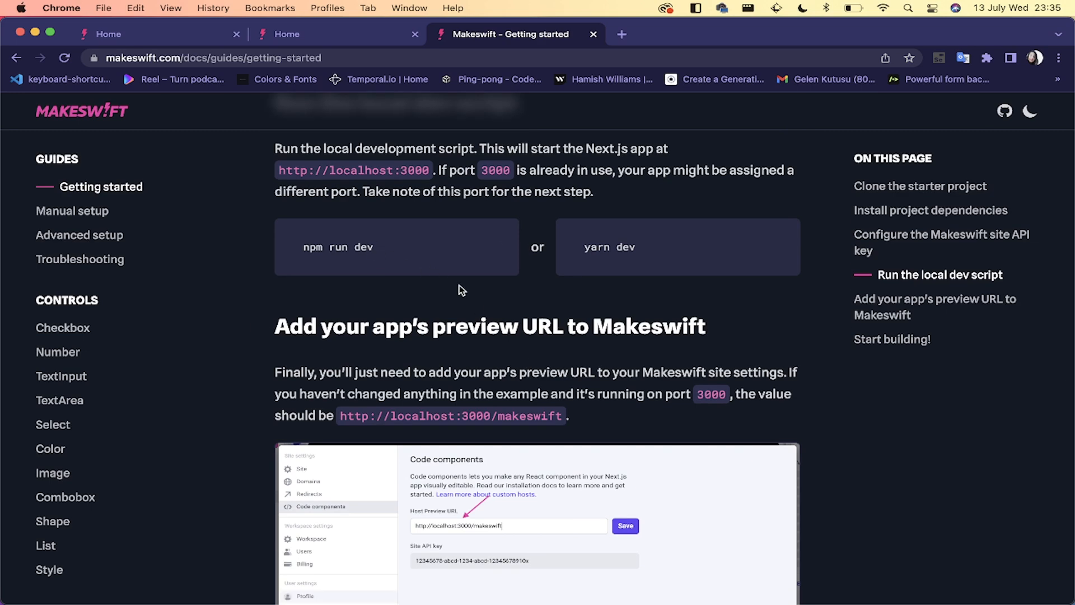
pyautogui.scroll(-5, 459, 285)
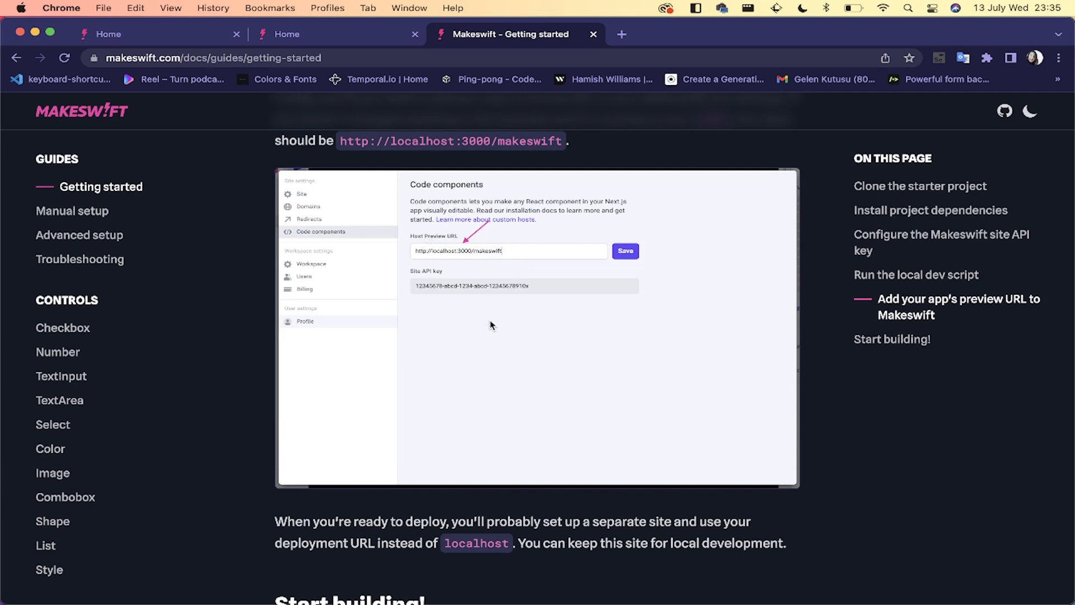
pyautogui.scroll(-3, 489, 325)
pyautogui.scroll(-5, 486, 324)
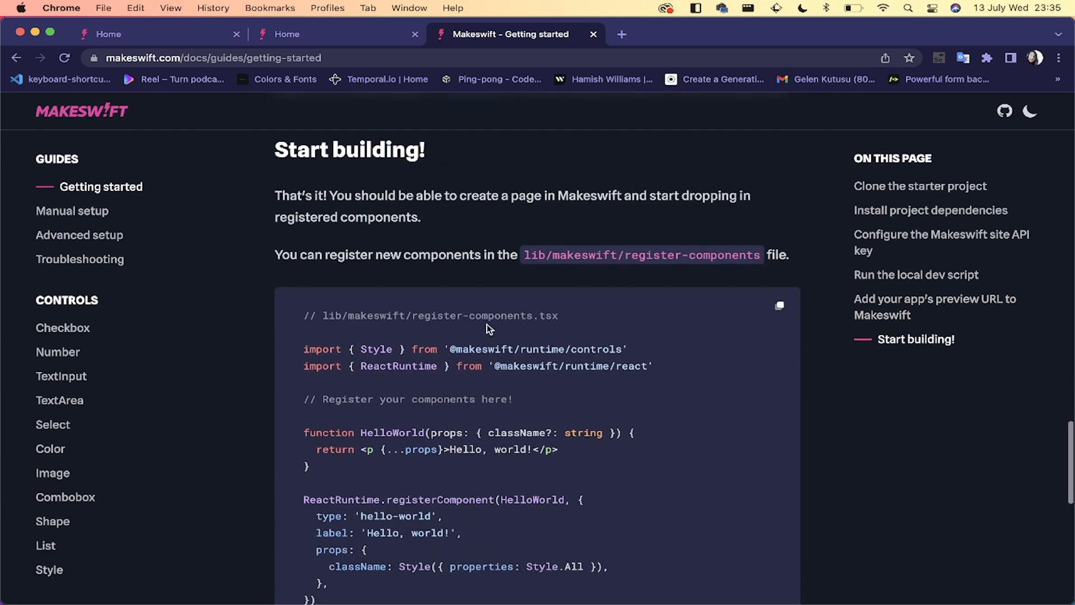
# Step: Publish the Home page from the Makeswift builder and open its published version in the browser
pyautogui.click(336, 33)
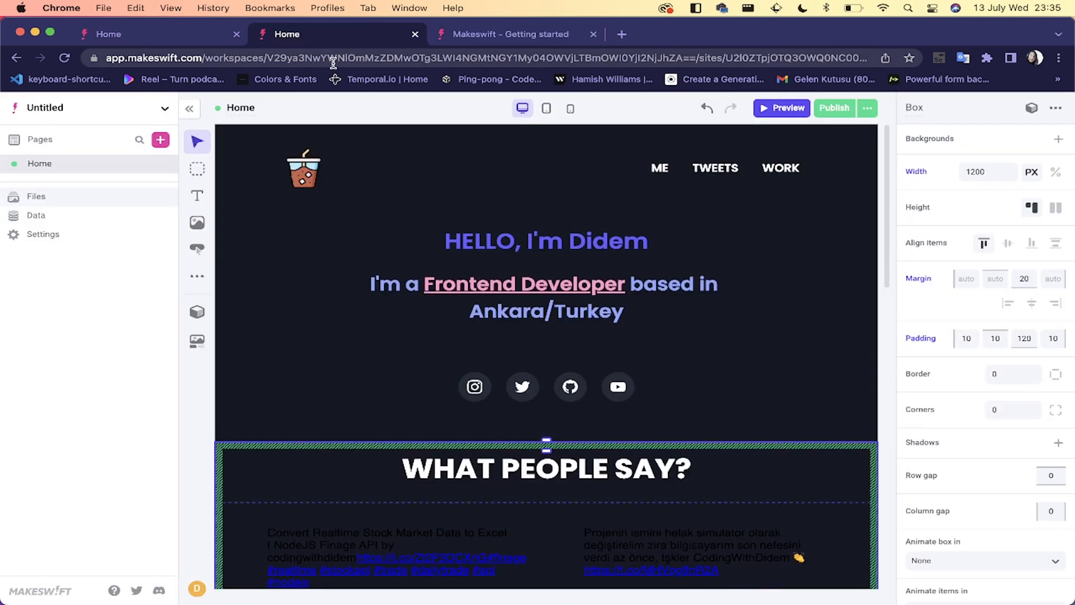
pyautogui.click(825, 109)
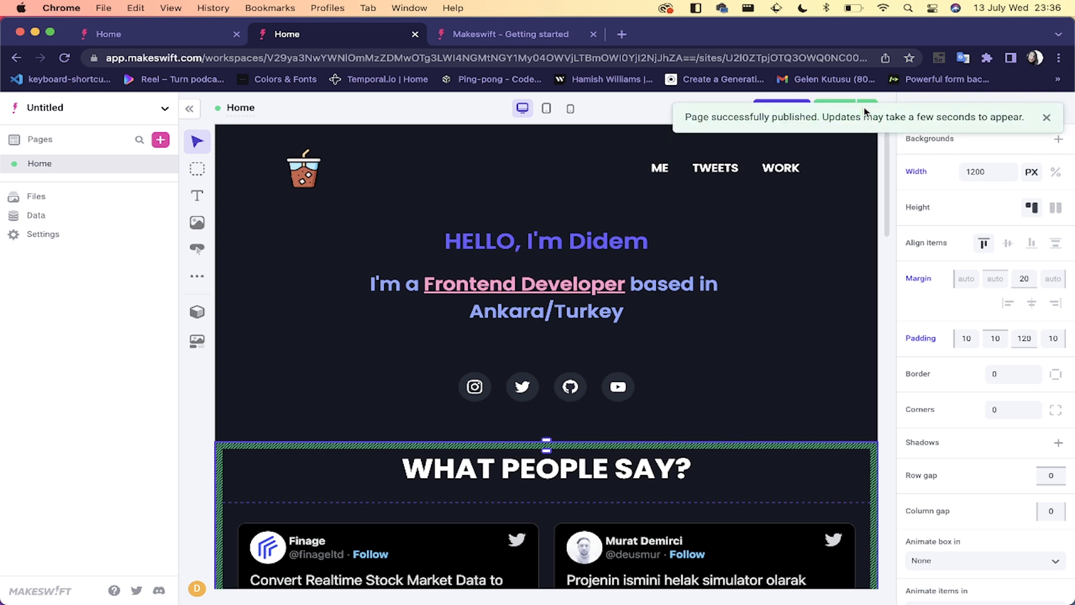
pyautogui.click(1048, 119)
pyautogui.click(867, 108)
pyautogui.click(767, 162)
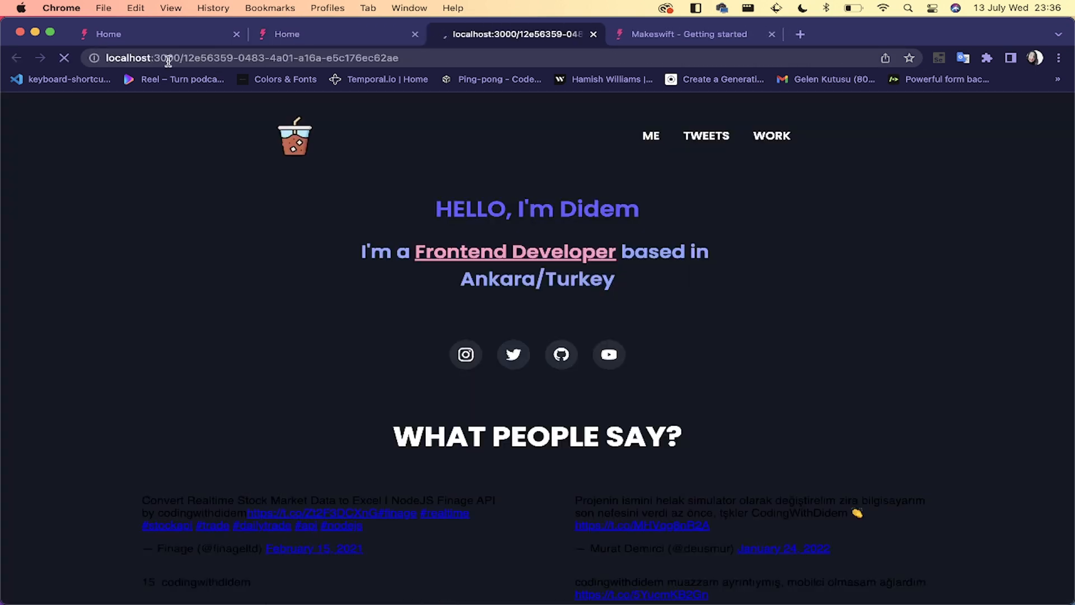
# Step: Examine the published page's localhost:3000 address and content, compare it with the builder's Home page, and close the published page
pyautogui.click(349, 57)
pyautogui.doubleClick(348, 57)
pyautogui.doubleClick(348, 57)
pyautogui.tripleClick(349, 57)
pyautogui.doubleClick(349, 57)
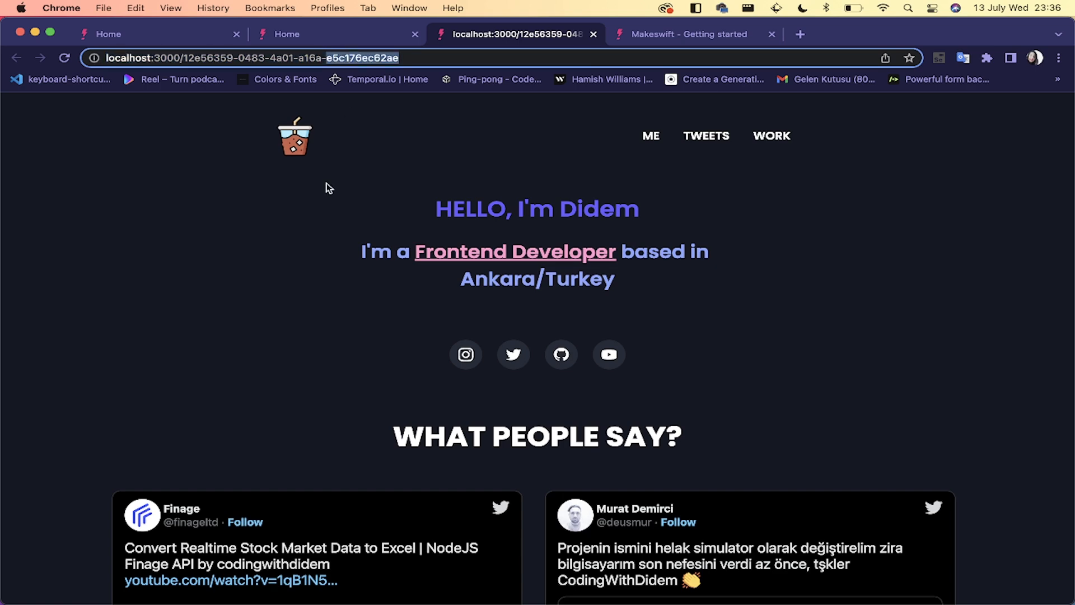
pyautogui.click(316, 269)
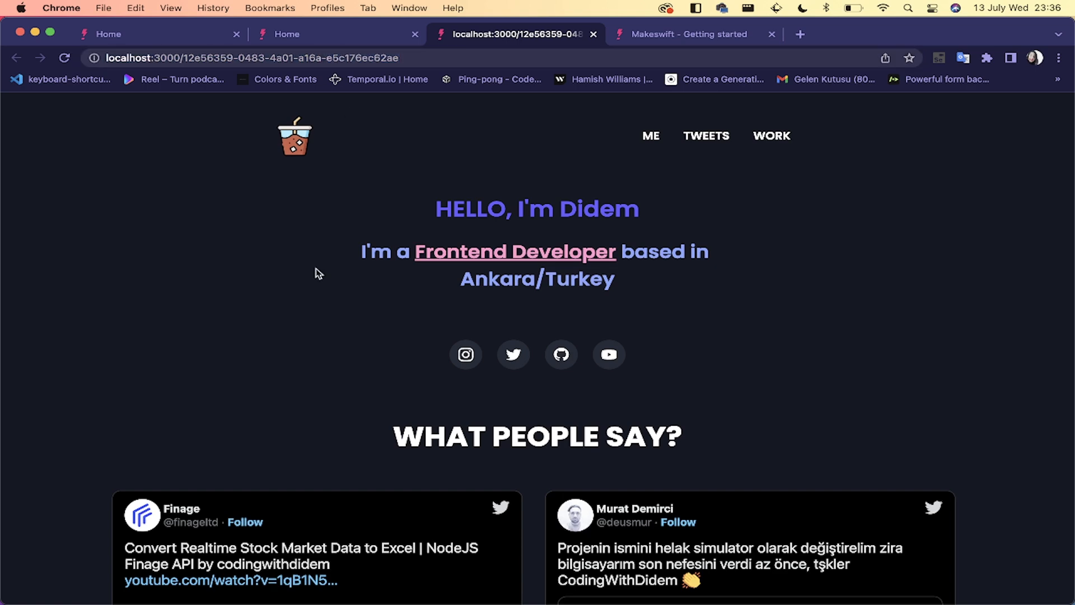
pyautogui.click(331, 37)
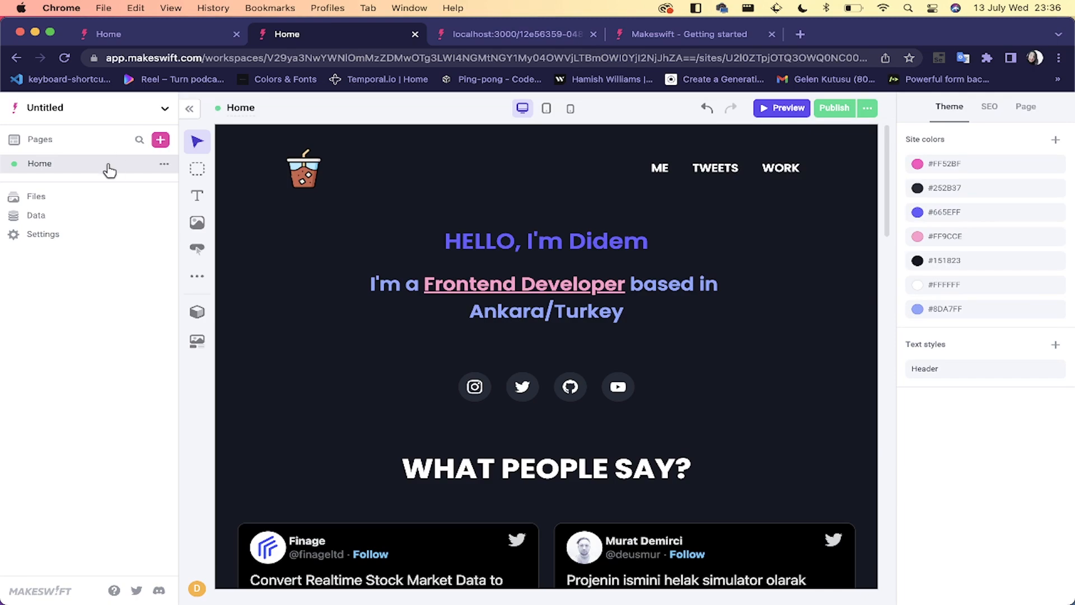
pyautogui.click(524, 36)
pyautogui.scroll(-3, 444, 215)
pyautogui.scroll(-15, 443, 215)
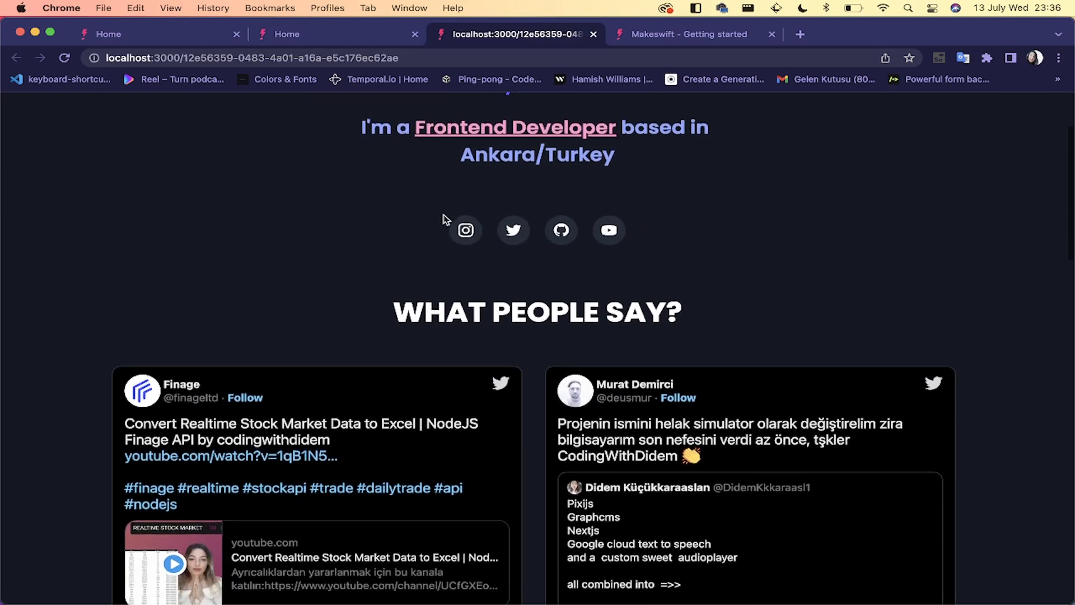
pyautogui.scroll(18, 446, 219)
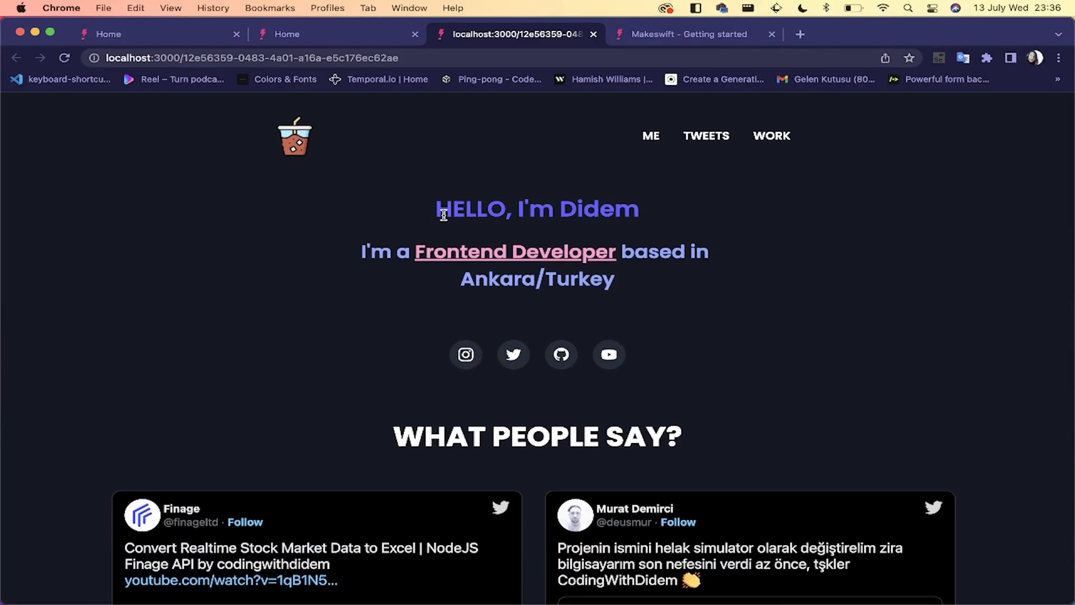
pyautogui.click(593, 34)
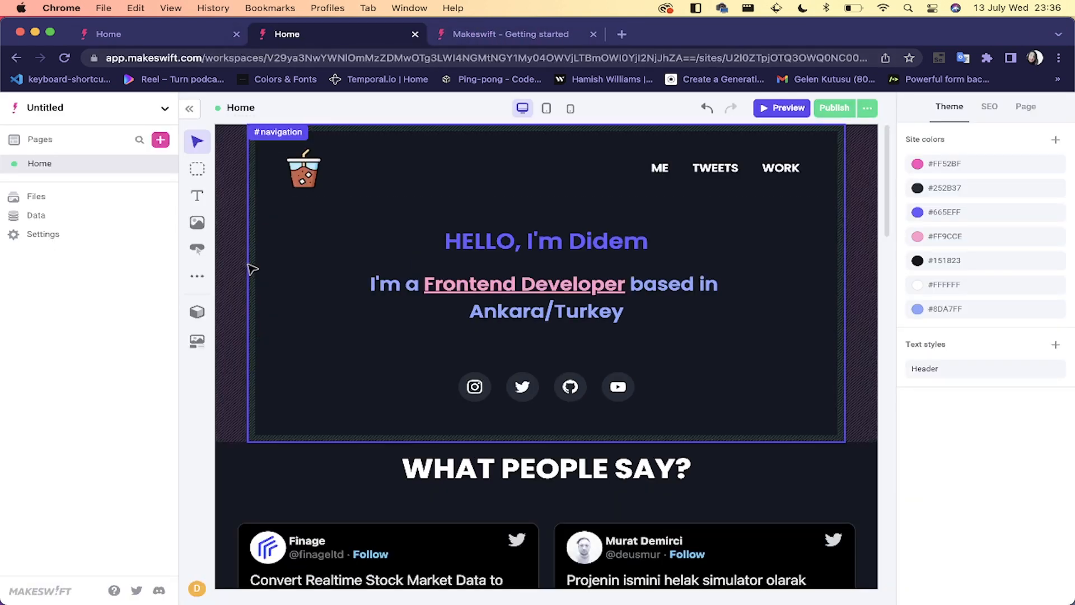
# Step: Check the builder's component lists for the registered Hello, world! component
pyautogui.click(209, 273)
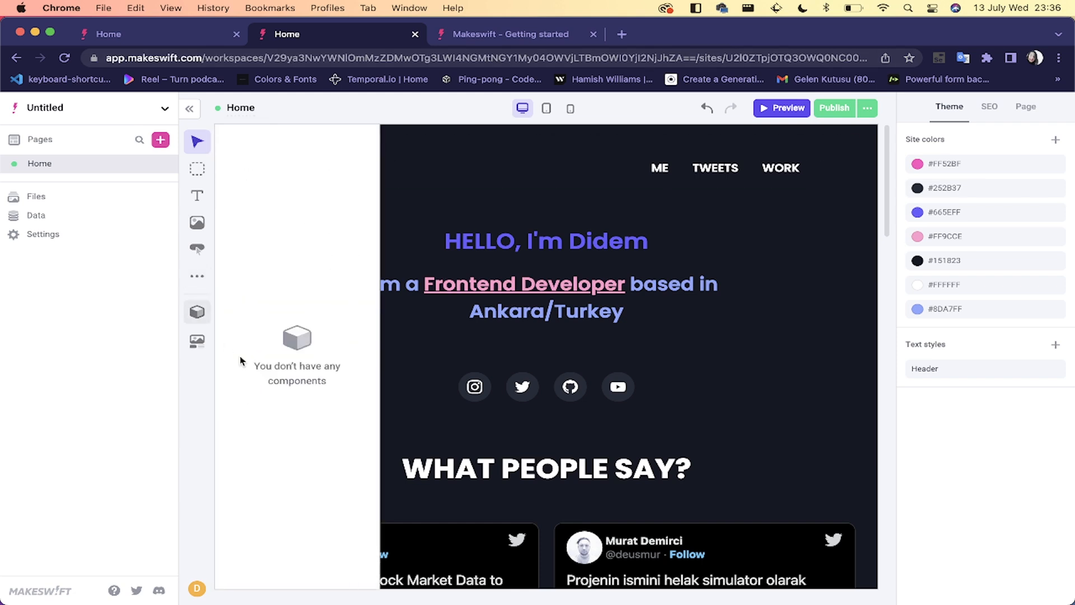
pyautogui.moveTo(197, 276)
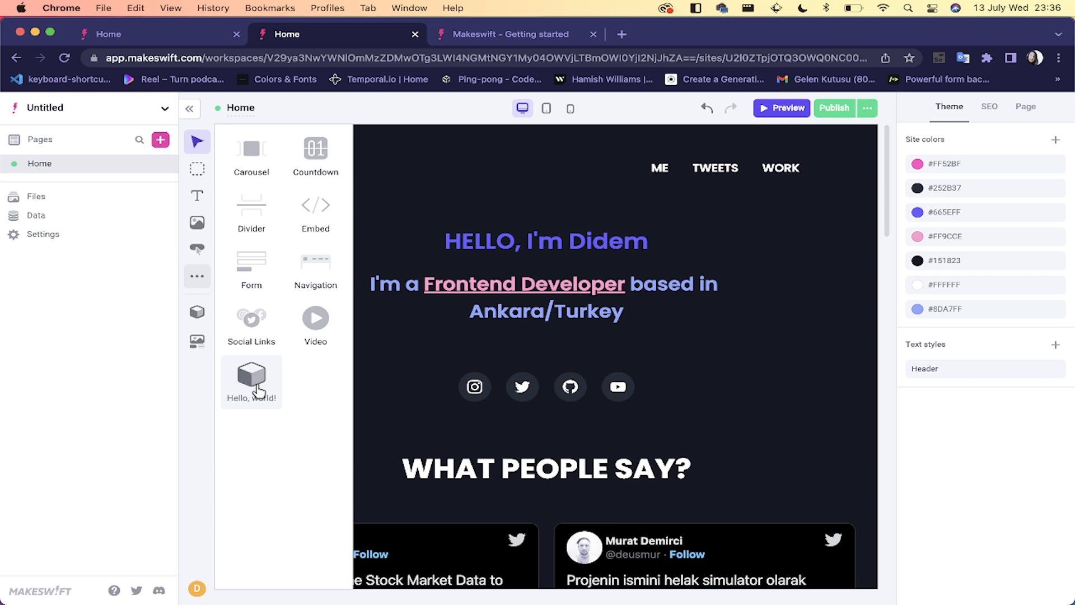
pyautogui.moveTo(189, 315)
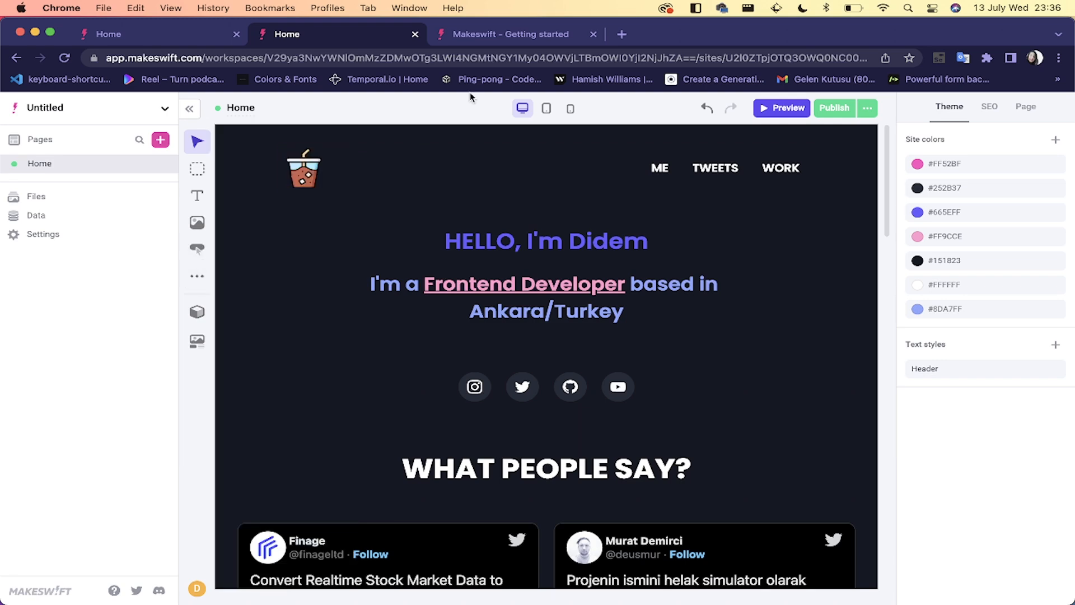
# Step: Review the Start building section and the list of controls in the Makeswift Getting started guide
pyautogui.click(540, 31)
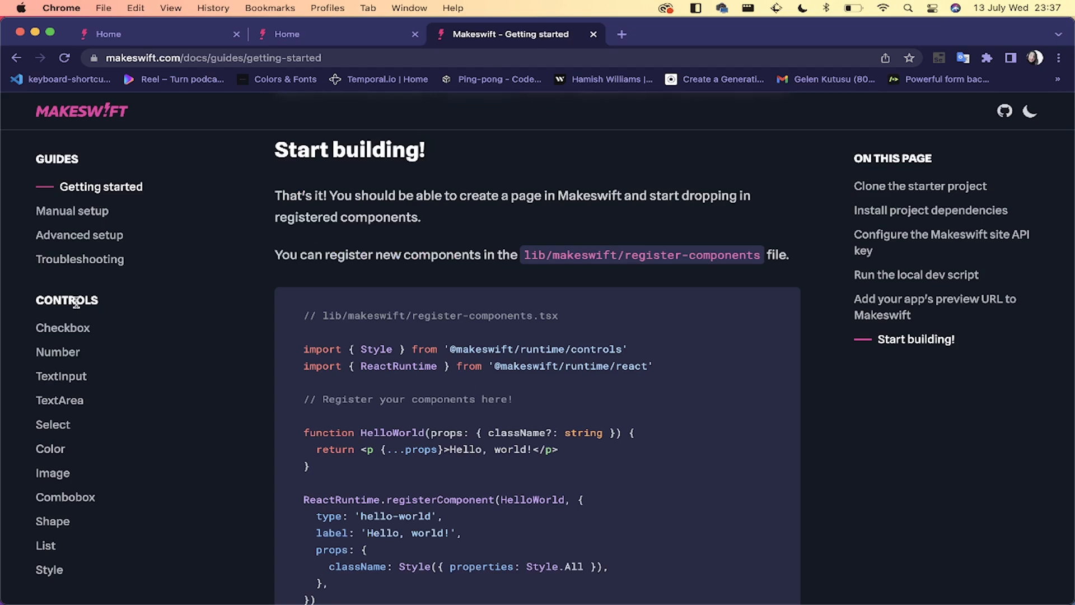
pyautogui.scroll(2, 459, 212)
pyautogui.scroll(3, 459, 211)
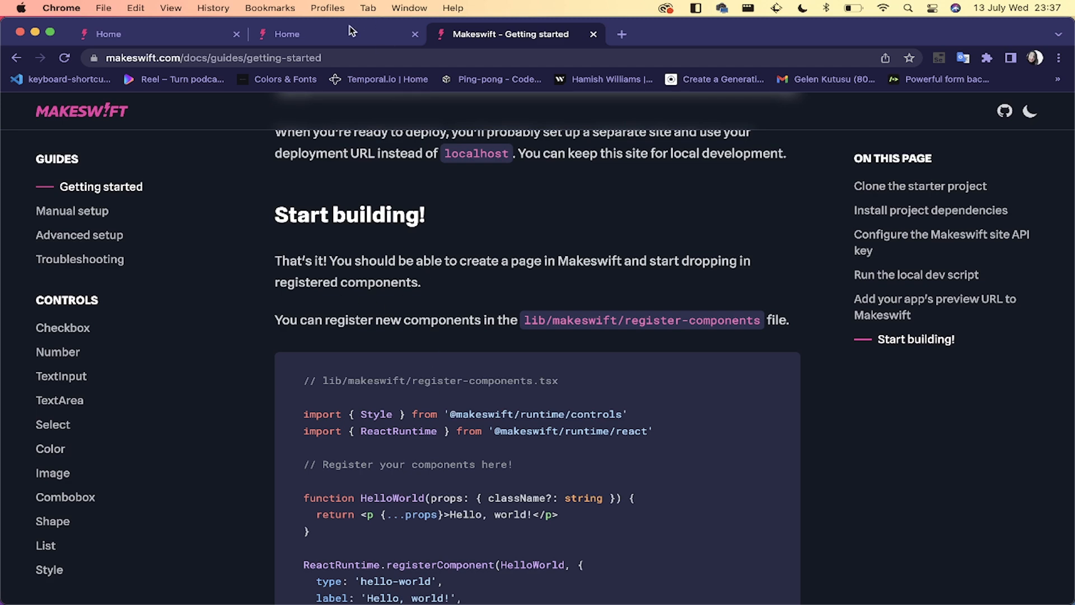
# Step: Examine the GlowCard on the Portfolio site's Home page and select the portfolio box around it
pyautogui.click(328, 34)
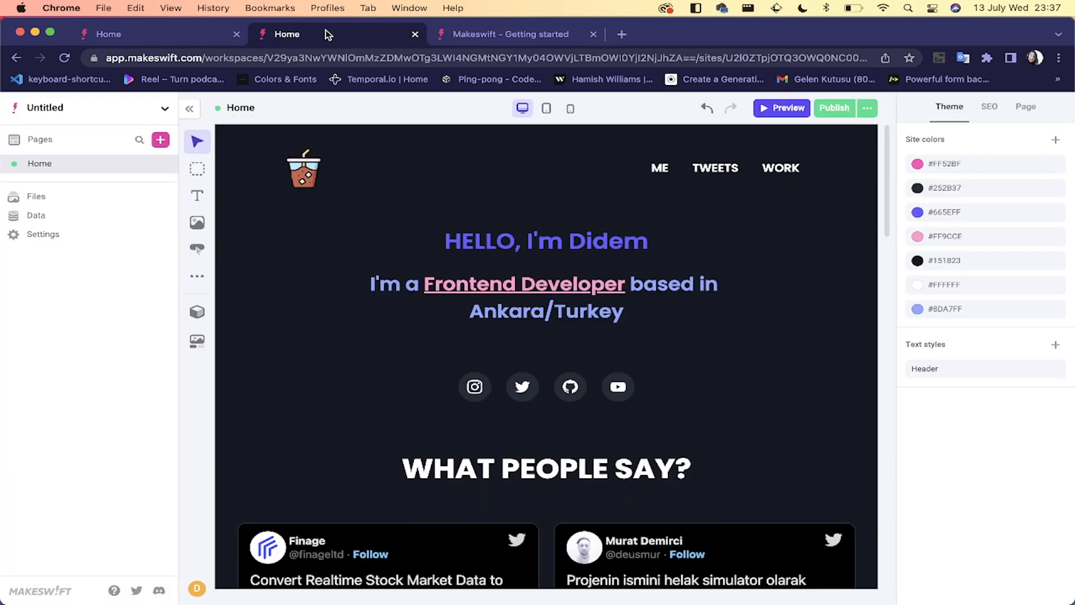
pyautogui.click(187, 34)
pyautogui.scroll(-5, 446, 351)
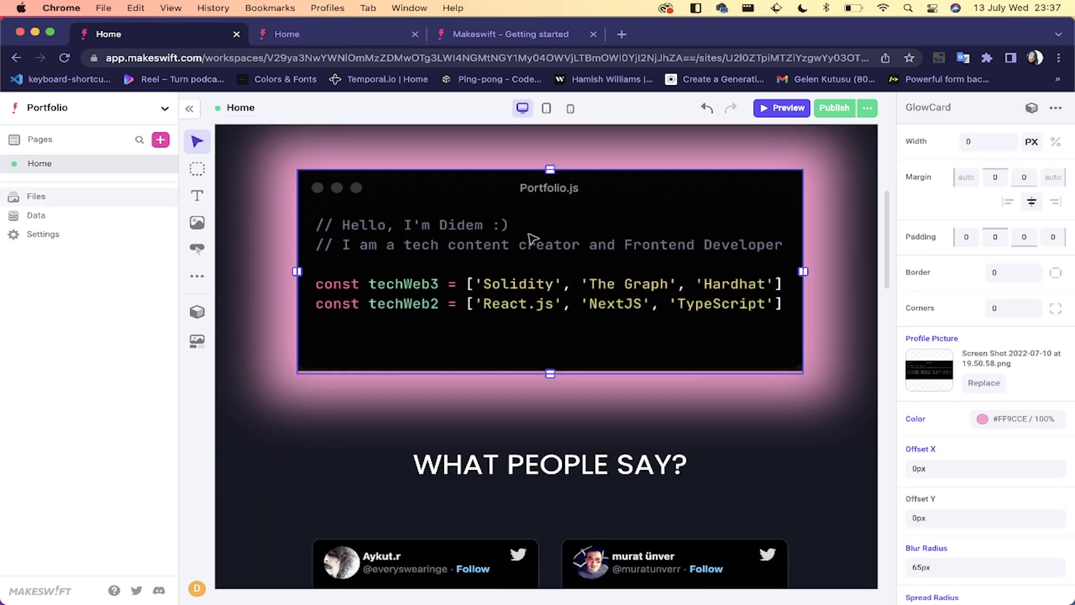
pyautogui.scroll(2, 487, 238)
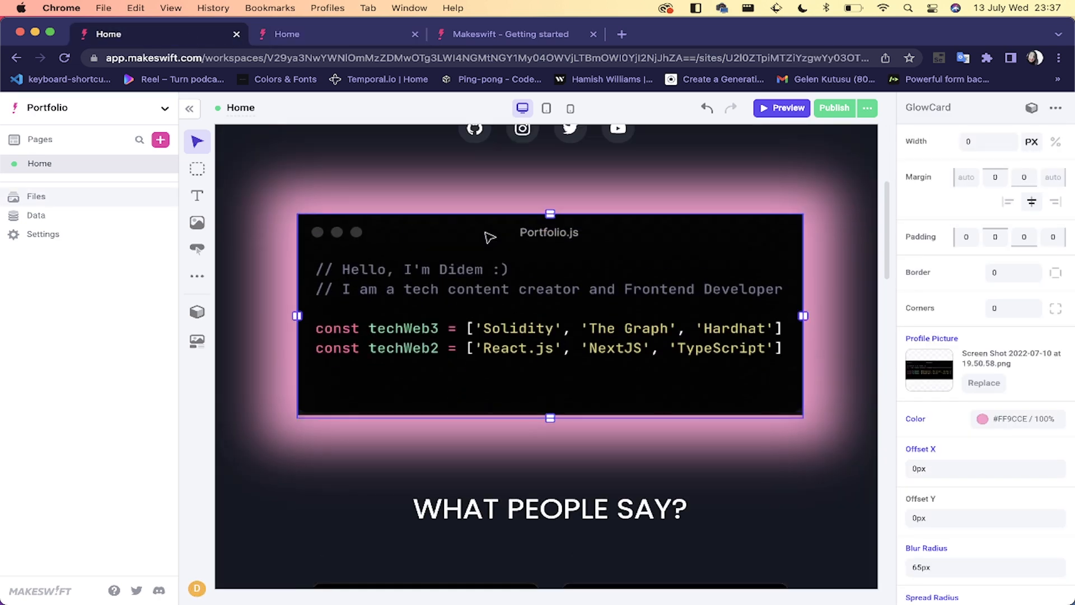
pyautogui.click(487, 200)
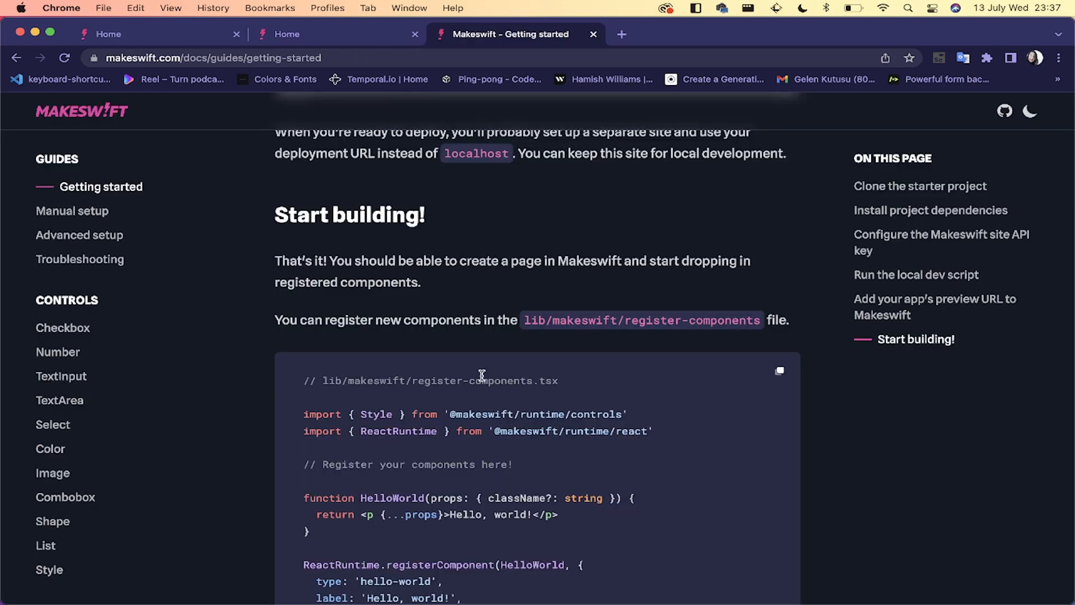
# Step: Read the guide's component registration example, switch to VS Code, and open lib/makeswift/register-components.tsx with the file explorer hidden
pyautogui.scroll(-2, 481, 370)
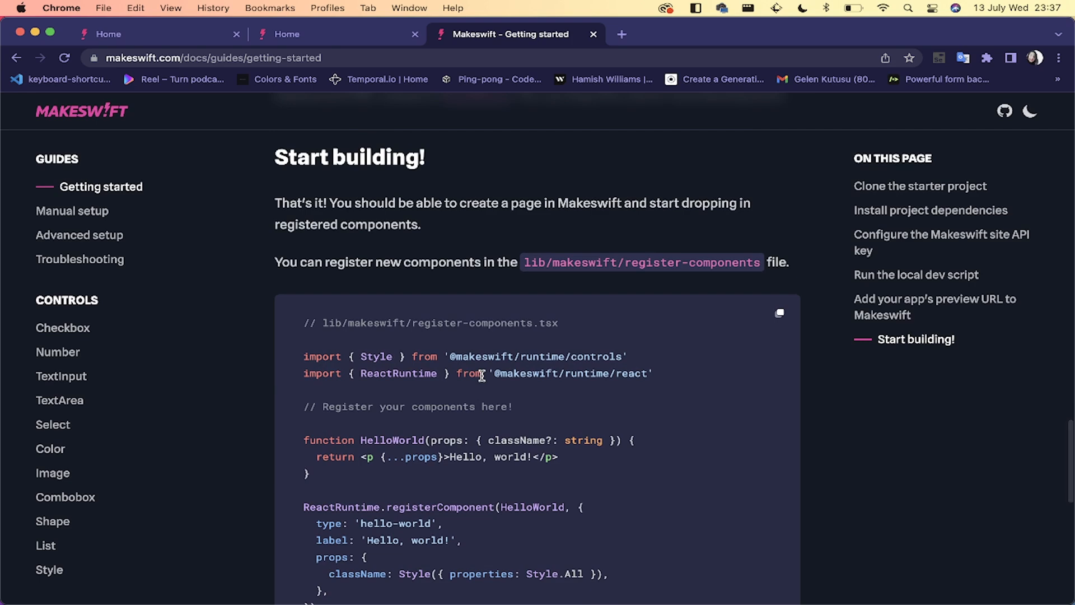
pyautogui.scroll(-2, 482, 376)
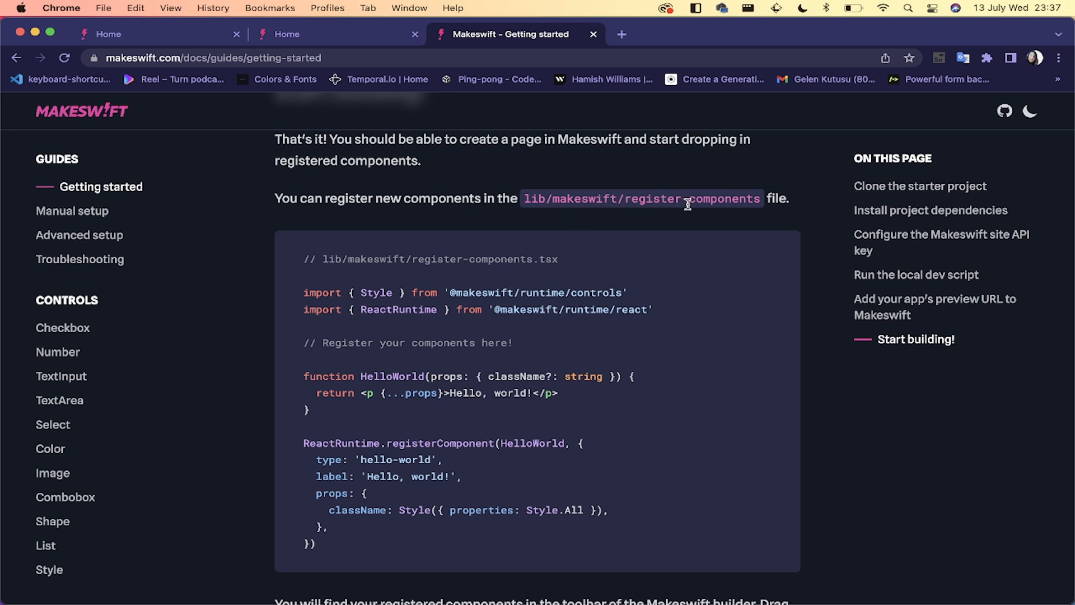
pyautogui.moveTo(717, 602)
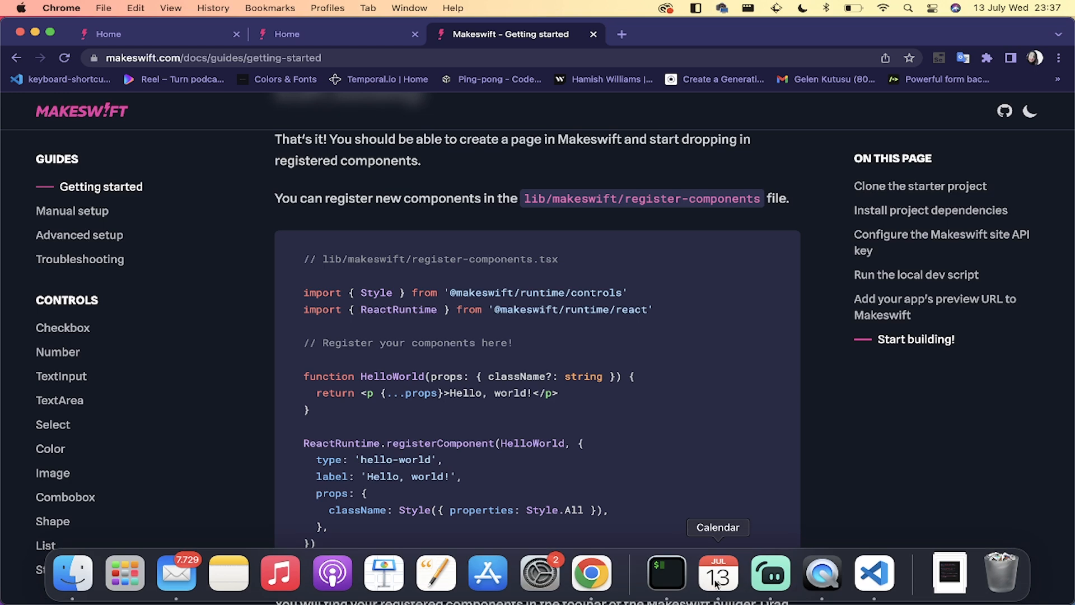
pyautogui.click(874, 573)
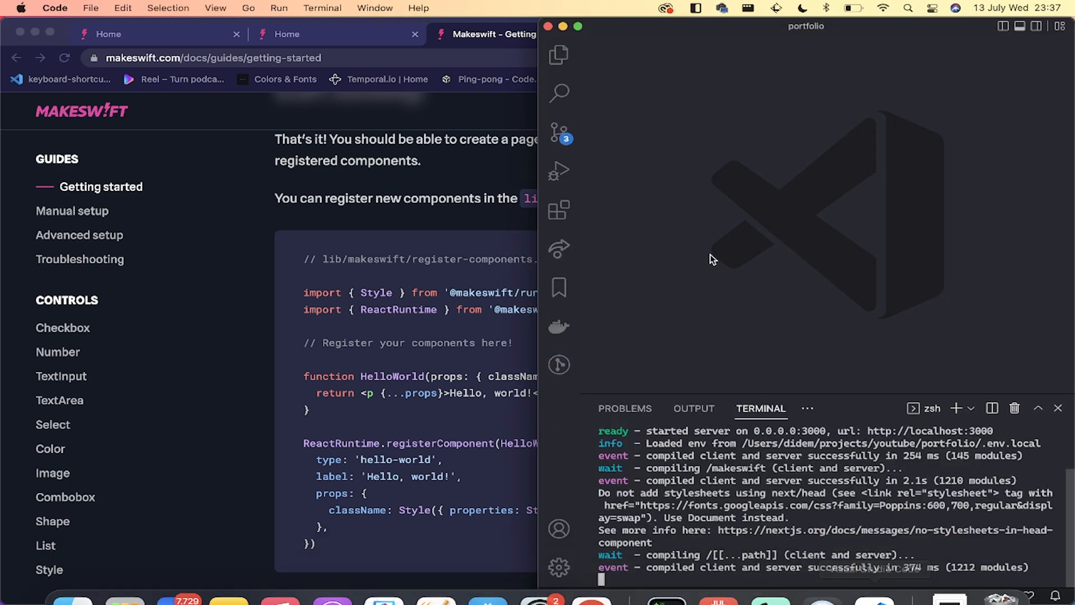
pyautogui.click(576, 60)
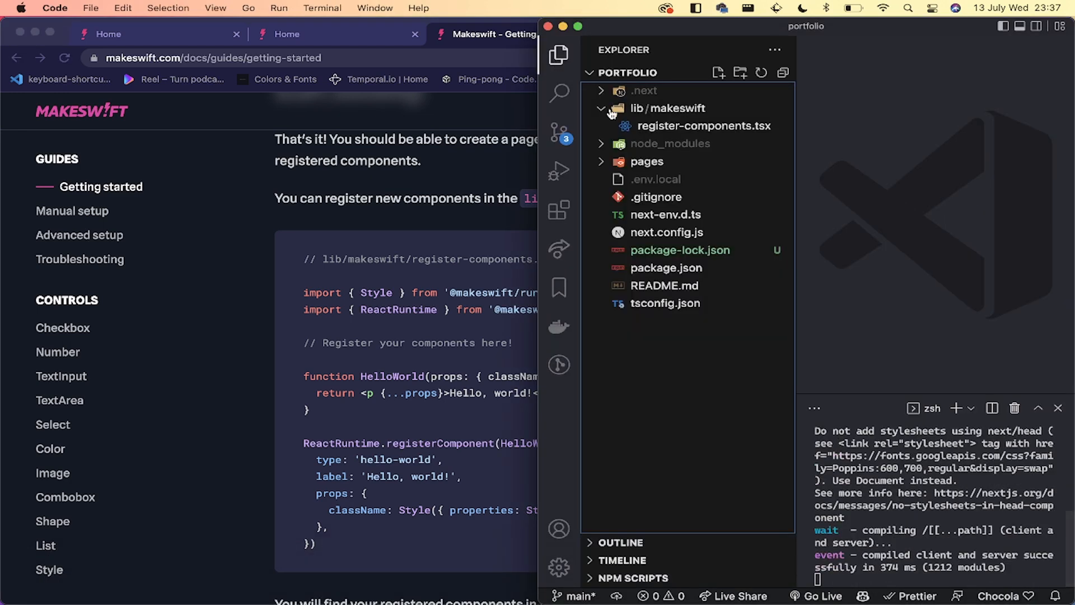
pyautogui.click(665, 129)
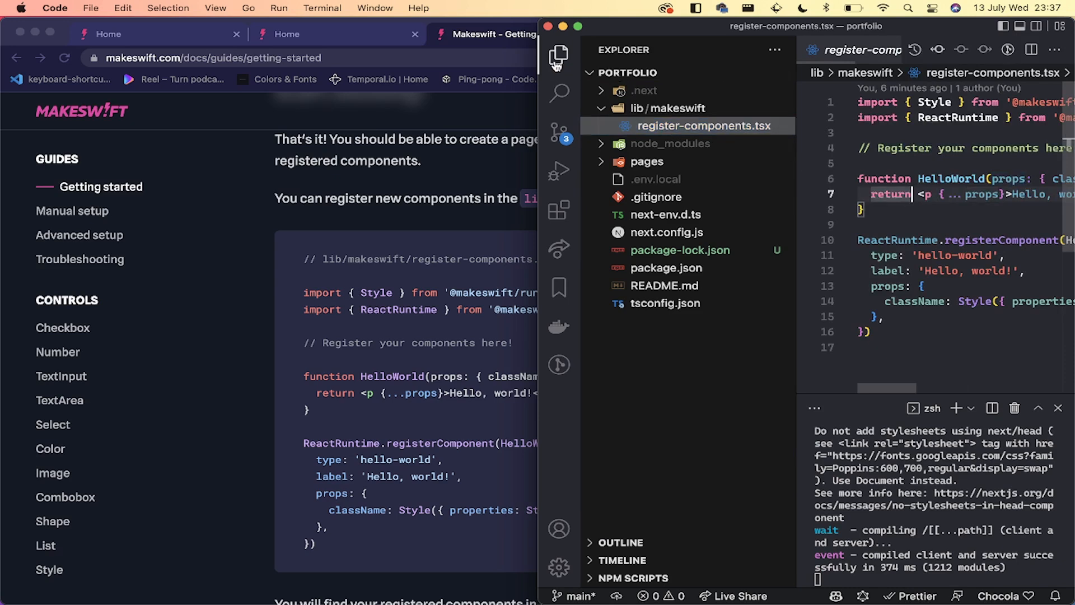
pyautogui.click(557, 62)
# Step: Examine the HelloWorld function, its returned text and the registerComponent call in register-components.tsx
pyautogui.click(818, 241)
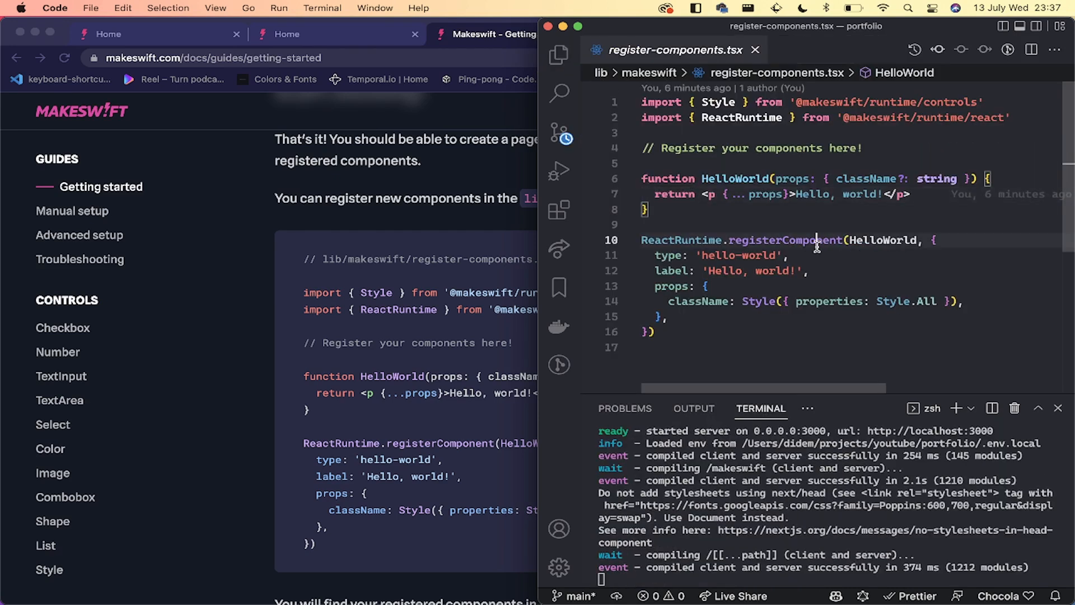
pyautogui.doubleClick(881, 242)
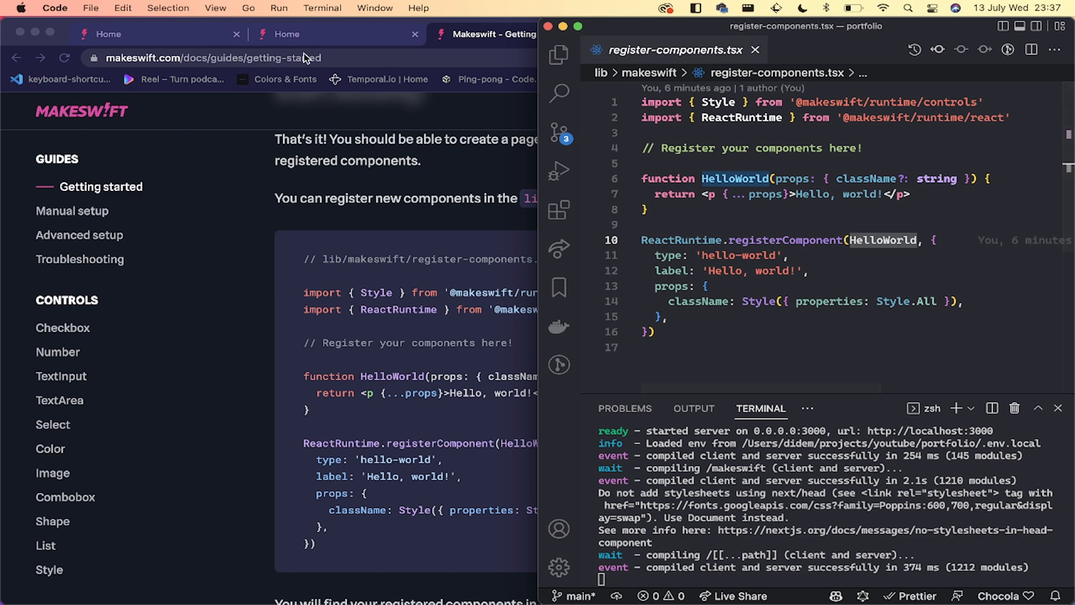
pyautogui.click(880, 228)
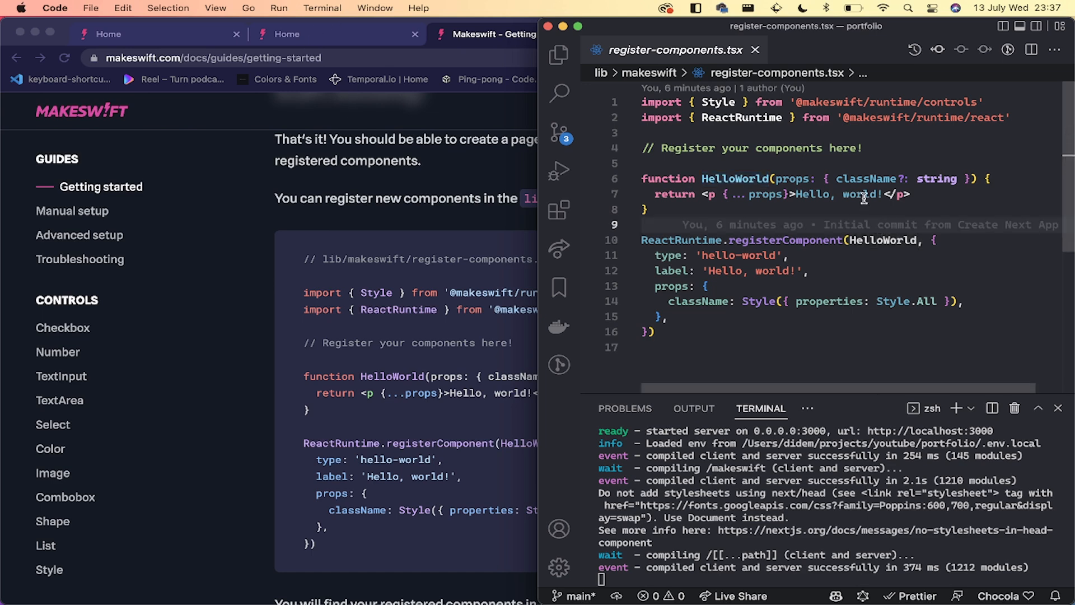
pyautogui.doubleClick(805, 194)
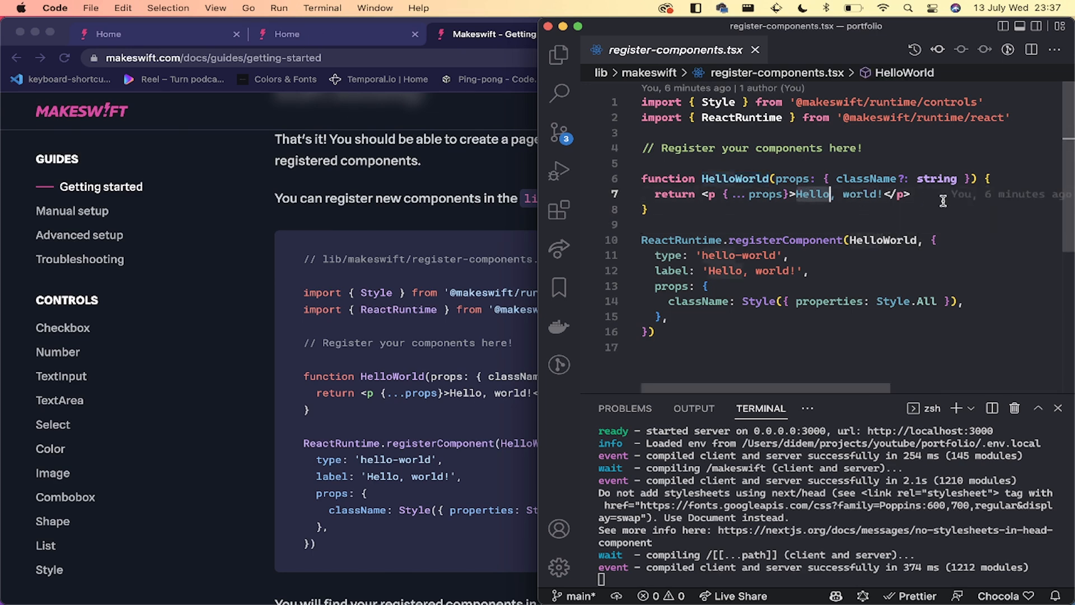
pyautogui.click(846, 312)
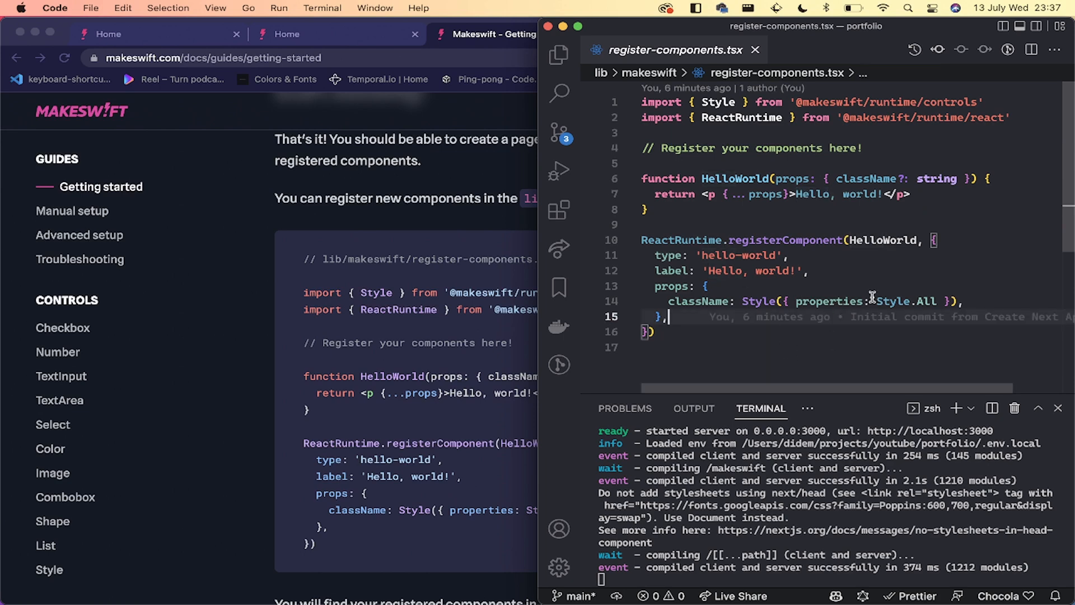
# Step: In the Untitled site's builder, try placing the Hello, world! component below the navigation menu, and delete it
pyautogui.click(324, 34)
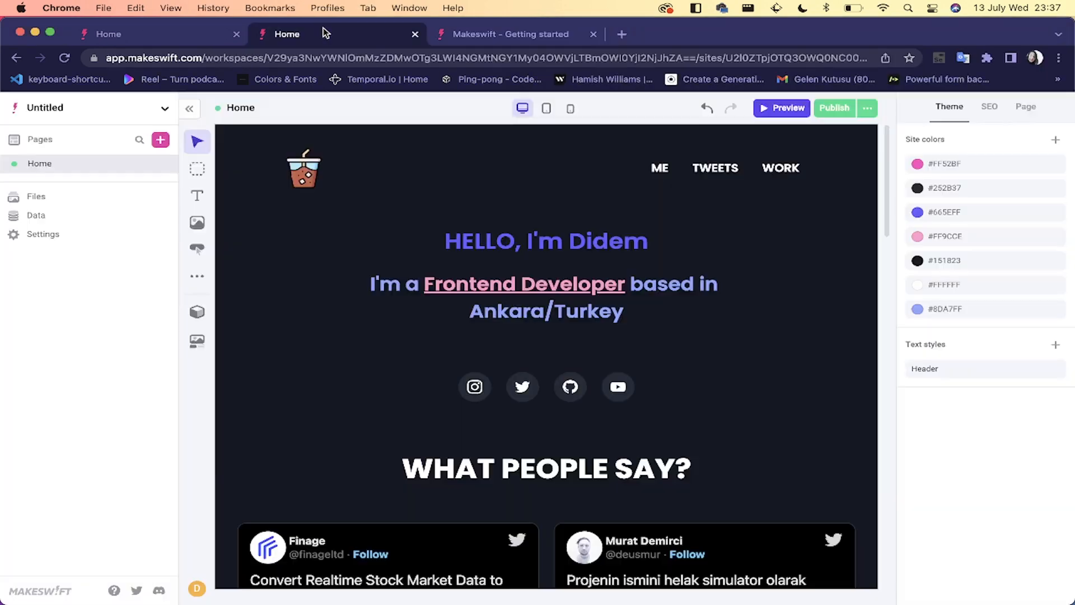
pyautogui.click(197, 276)
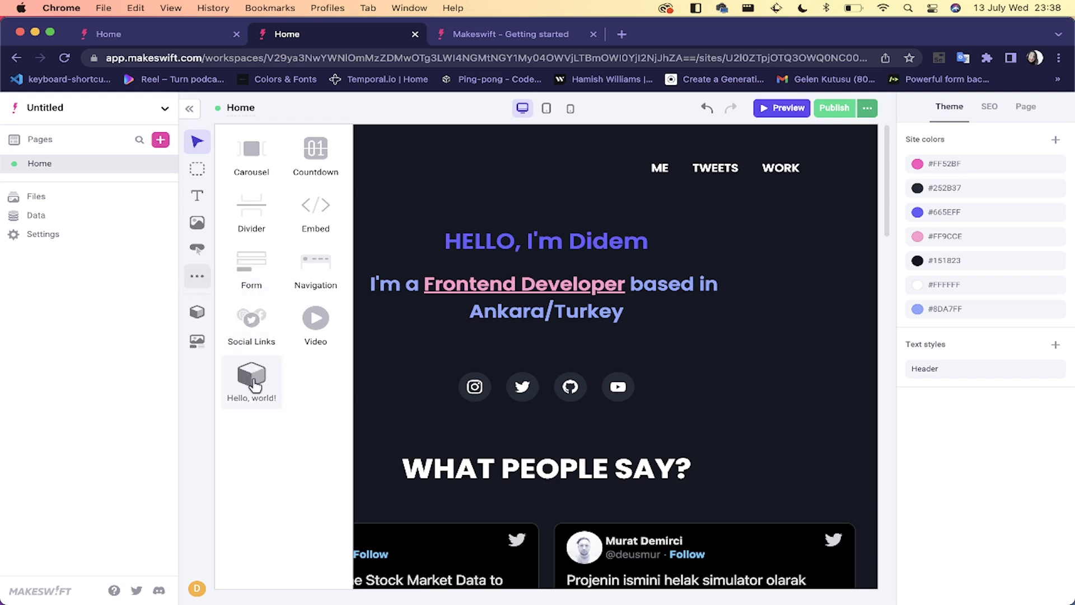
pyautogui.moveTo(255, 386); pyautogui.dragTo(498, 196)
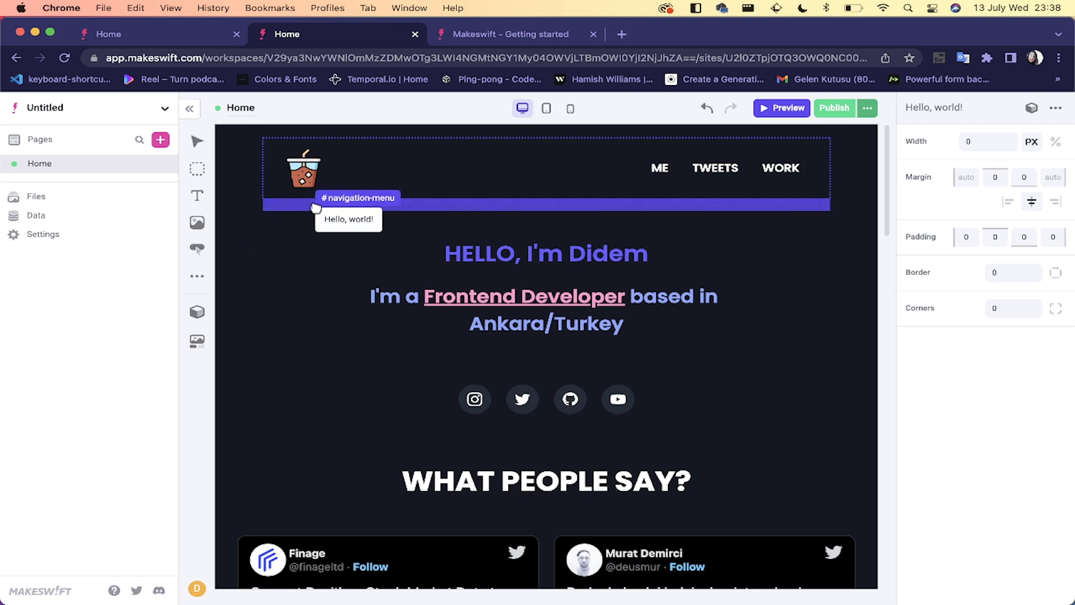
pyautogui.press('Delete')
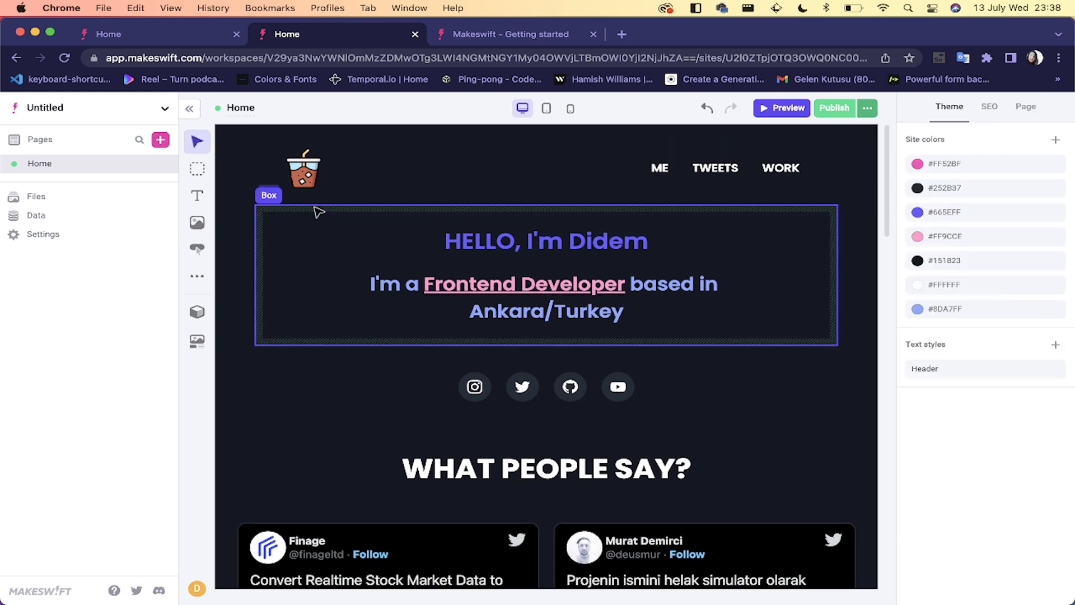
# Step: Read the rest of the Getting started guide and examine the type and label entries in the registerComponent example
pyautogui.click(510, 33)
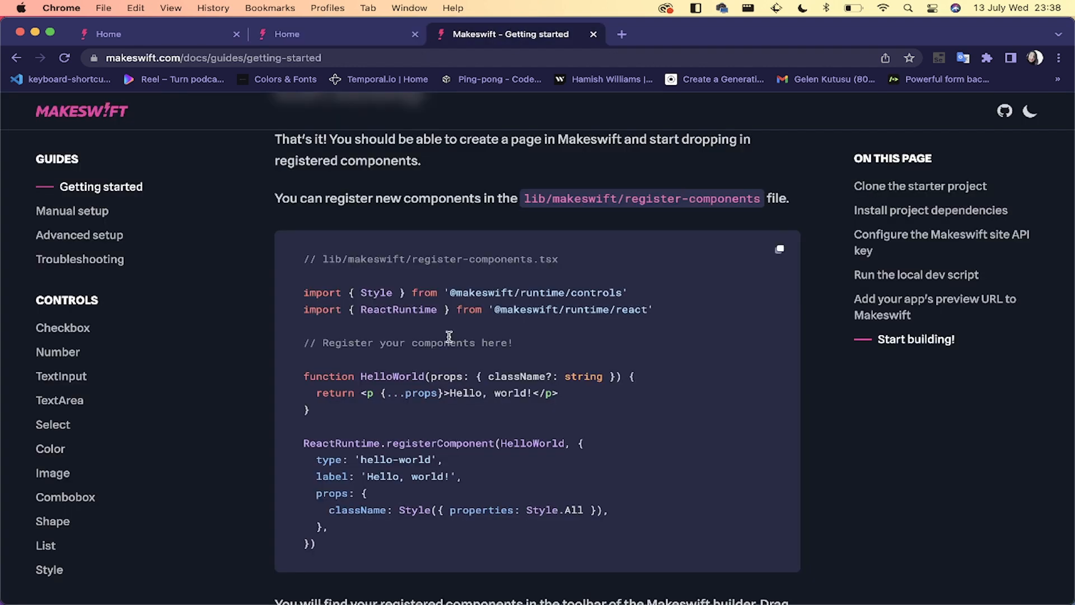
pyautogui.scroll(-5, 449, 336)
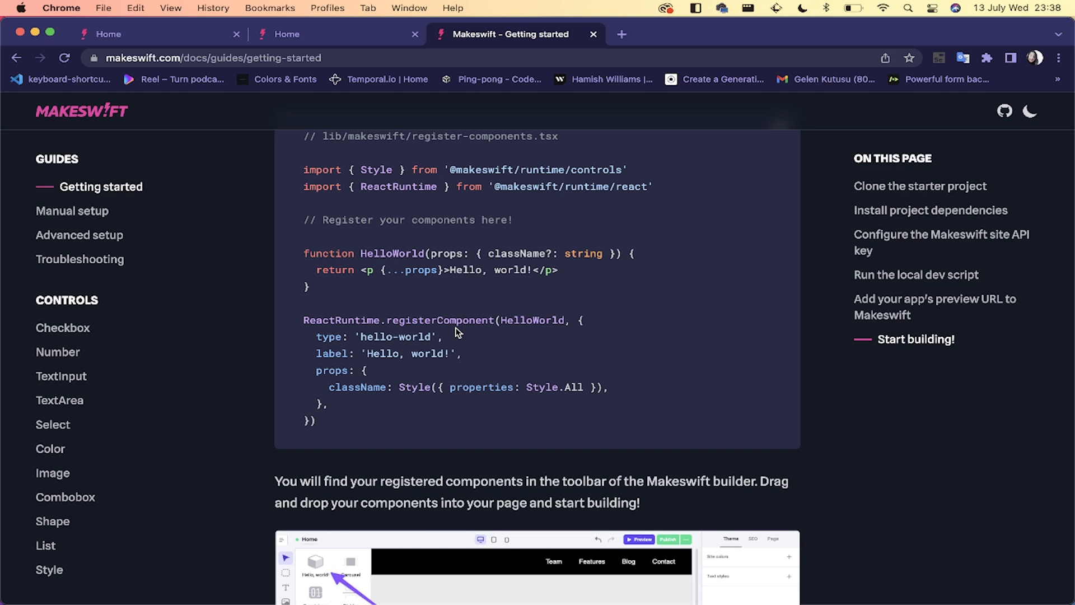
pyautogui.scroll(-15, 456, 331)
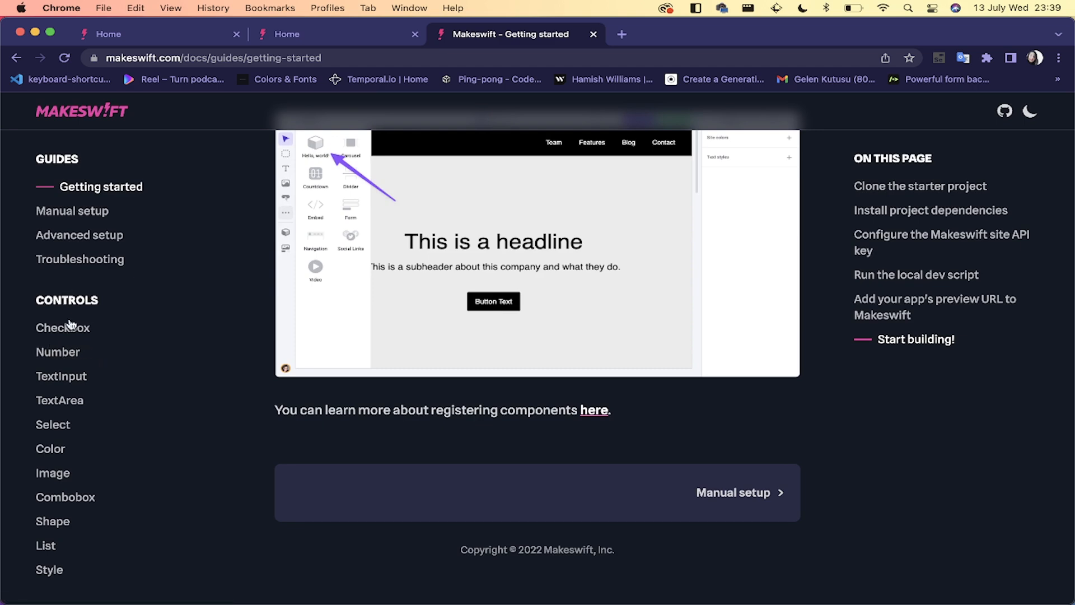
pyautogui.scroll(5, 446, 272)
pyautogui.scroll(10, 447, 272)
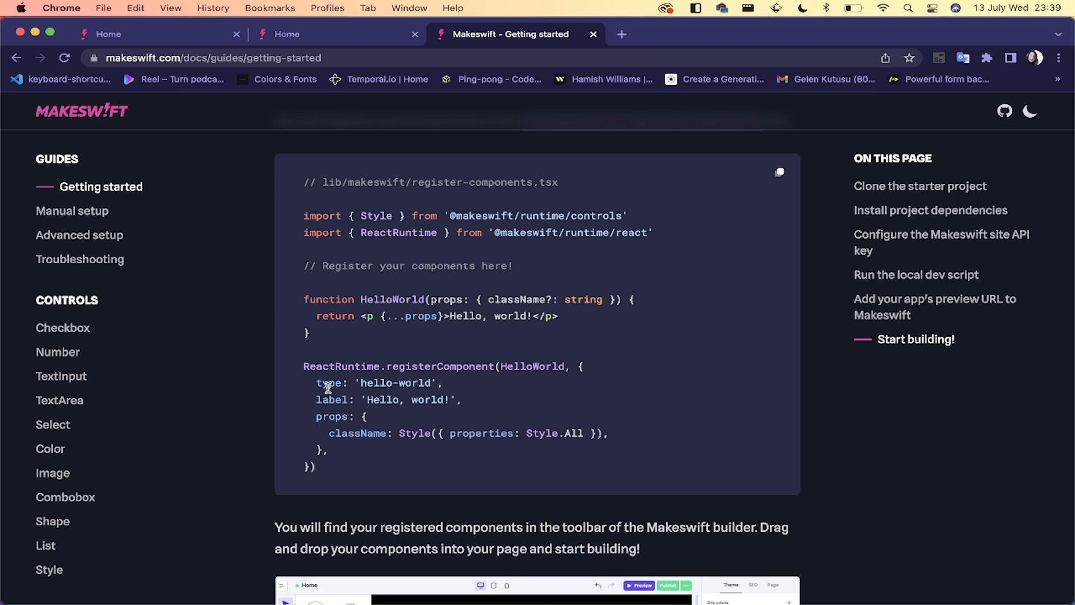
pyautogui.moveTo(304, 385); pyautogui.dragTo(484, 391)
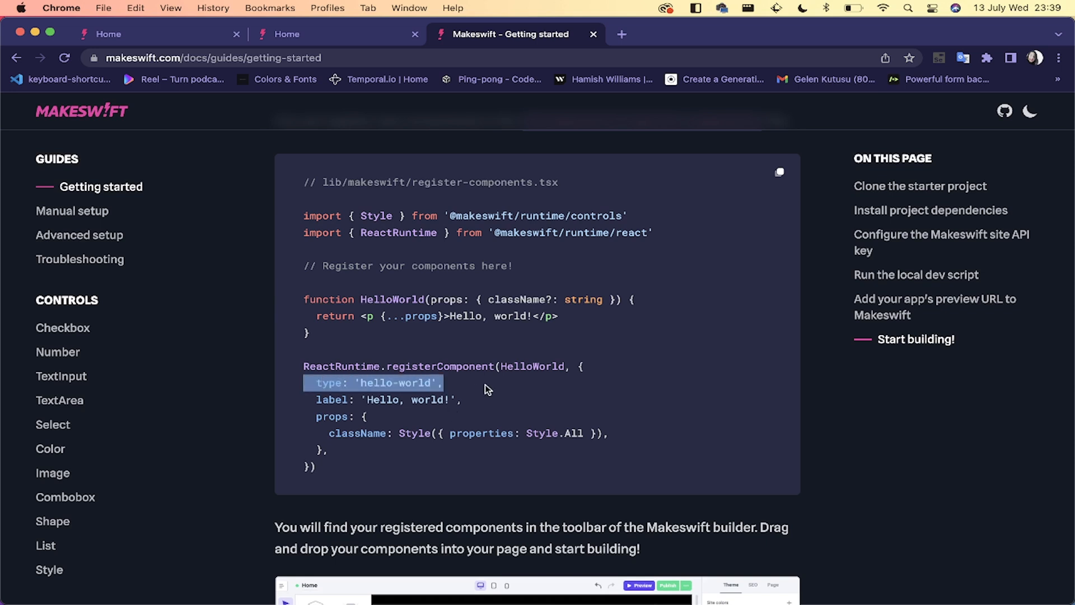
pyautogui.click(452, 404)
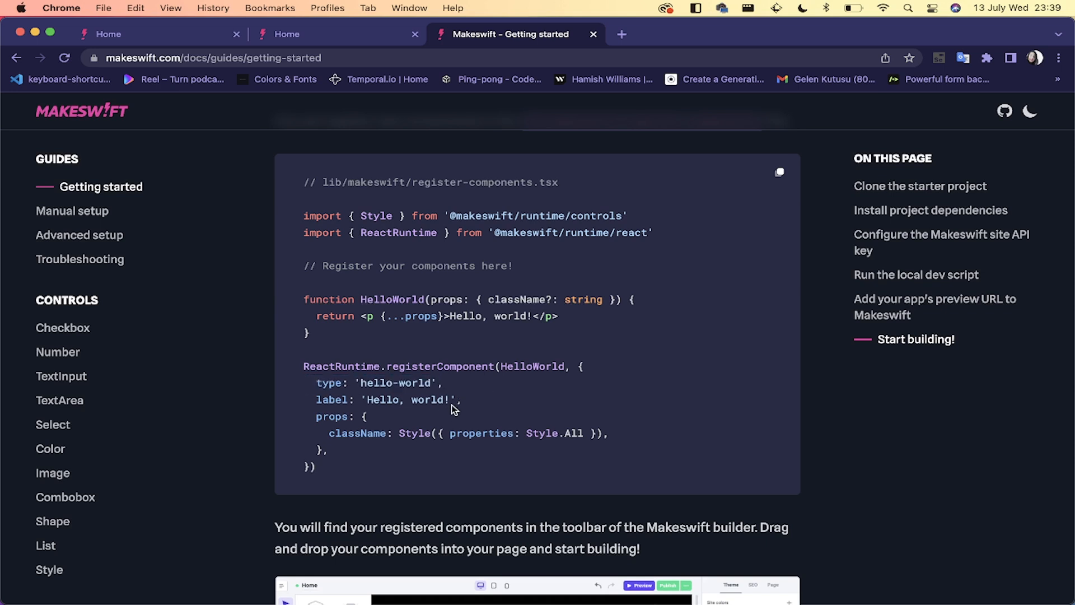
# Step: Try the Hello, world! component between the intro text and the social icons, check its style properties, and delete it
pyautogui.click(352, 40)
pyautogui.click(205, 280)
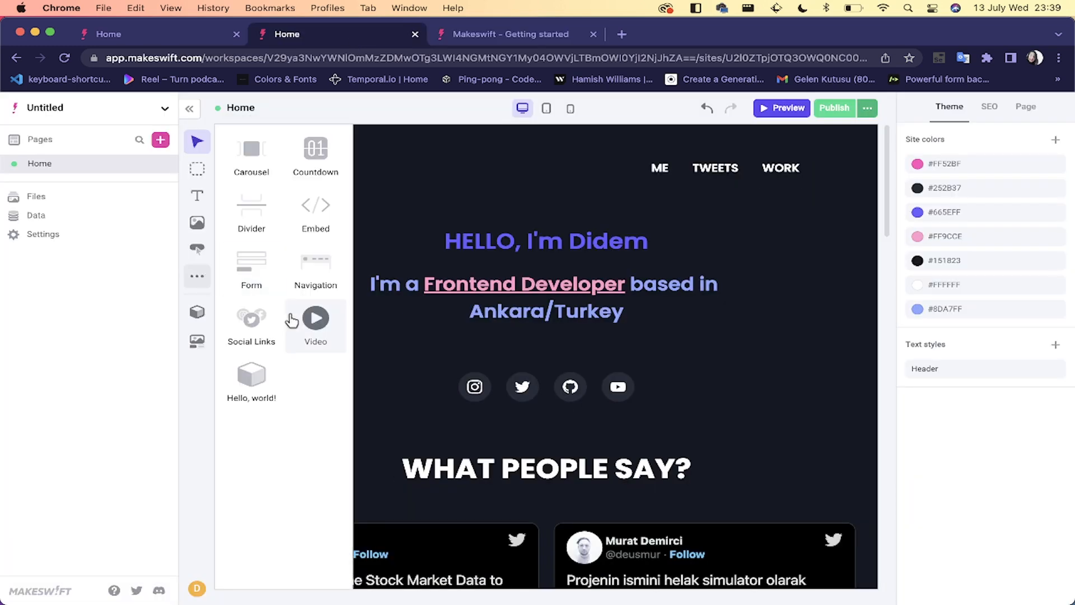
pyautogui.moveTo(259, 395); pyautogui.dragTo(473, 359)
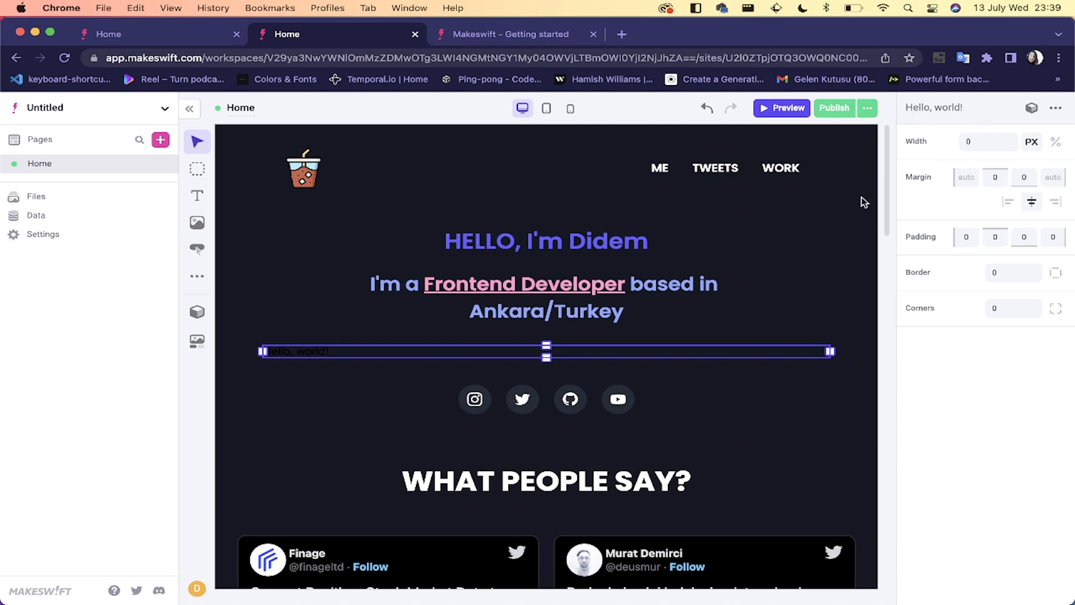
pyautogui.press('Delete')
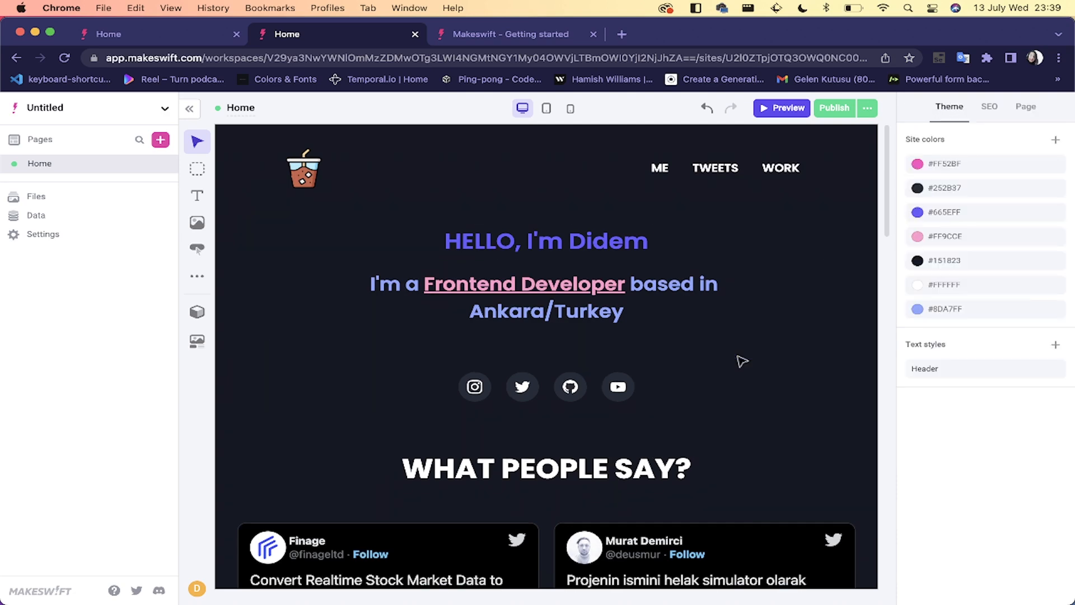
# Step: Read the guide's note and illustration on finding registered components in the builder toolbar
pyautogui.click(520, 33)
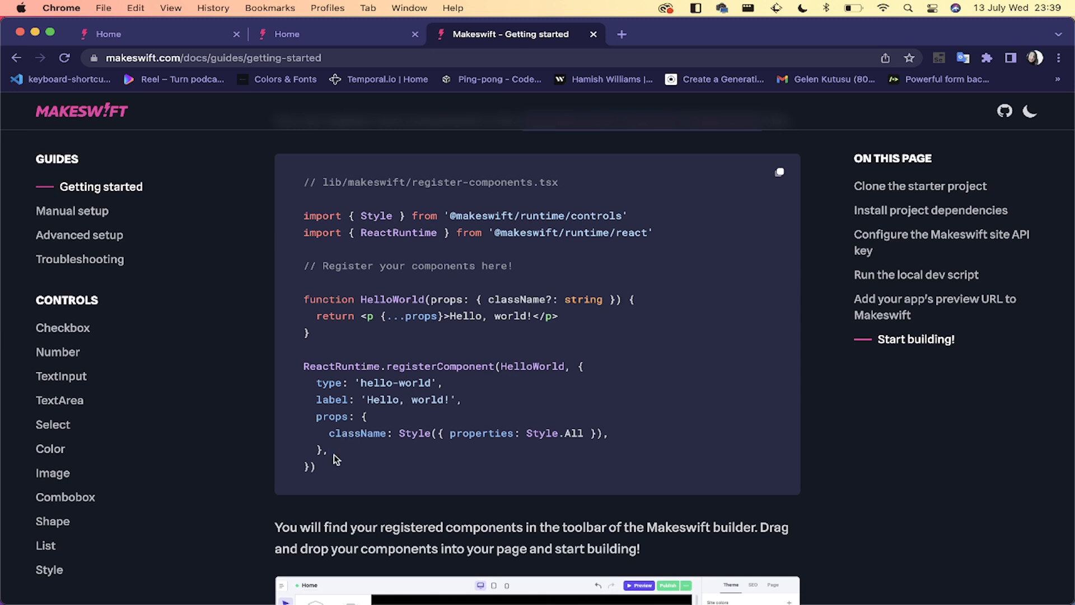
pyautogui.scroll(-3, 416, 433)
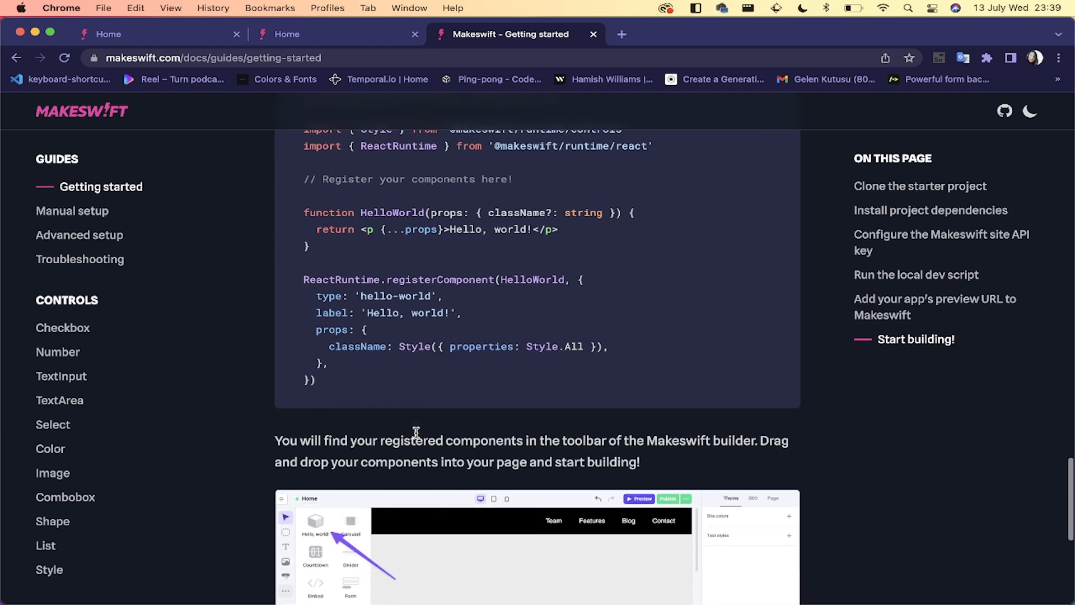
pyautogui.scroll(-5, 485, 390)
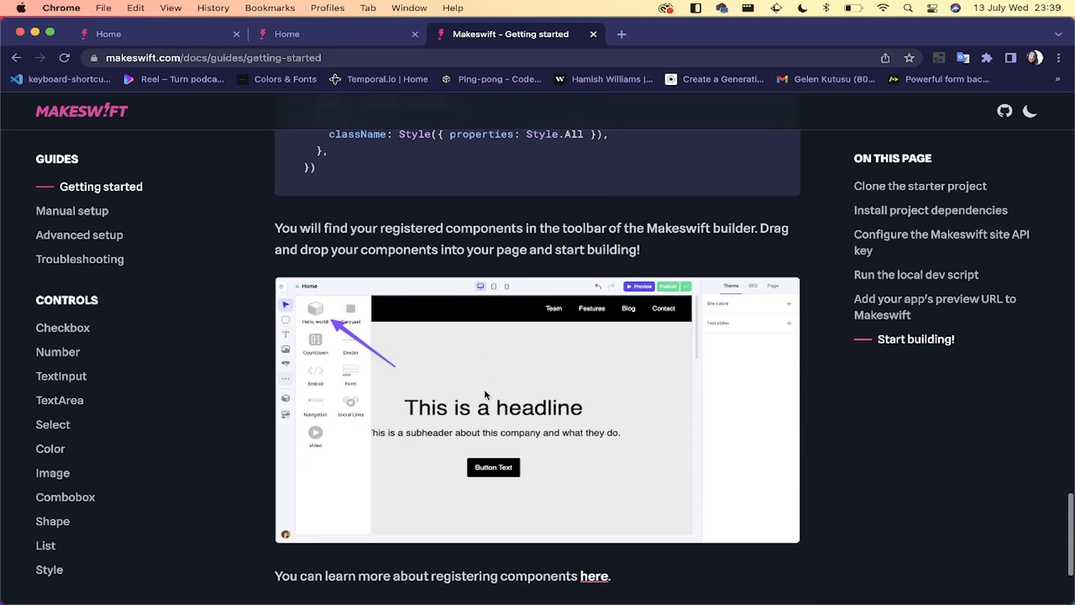
# Step: Return to the Portfolio site's Home page and select the GlowCard to inspect its custom properties
pyautogui.click(345, 27)
pyautogui.click(147, 35)
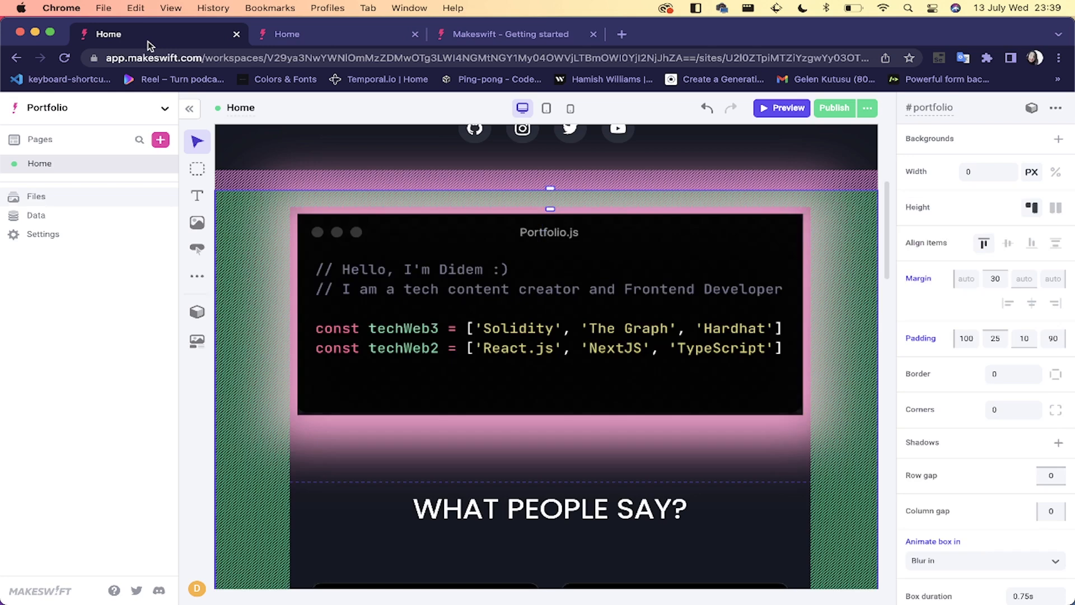
pyautogui.click(471, 409)
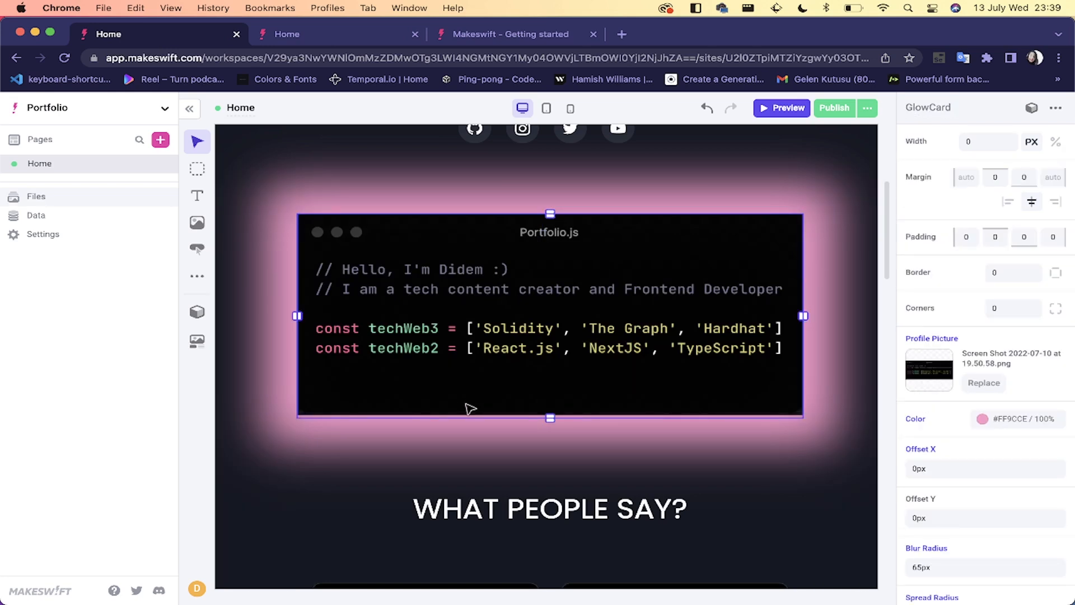
# Step: Open GlowCard.tsx in the makeswift-portfolio repository on GitHub and review the component's code
pyautogui.click(515, 39)
pyautogui.click(654, 35)
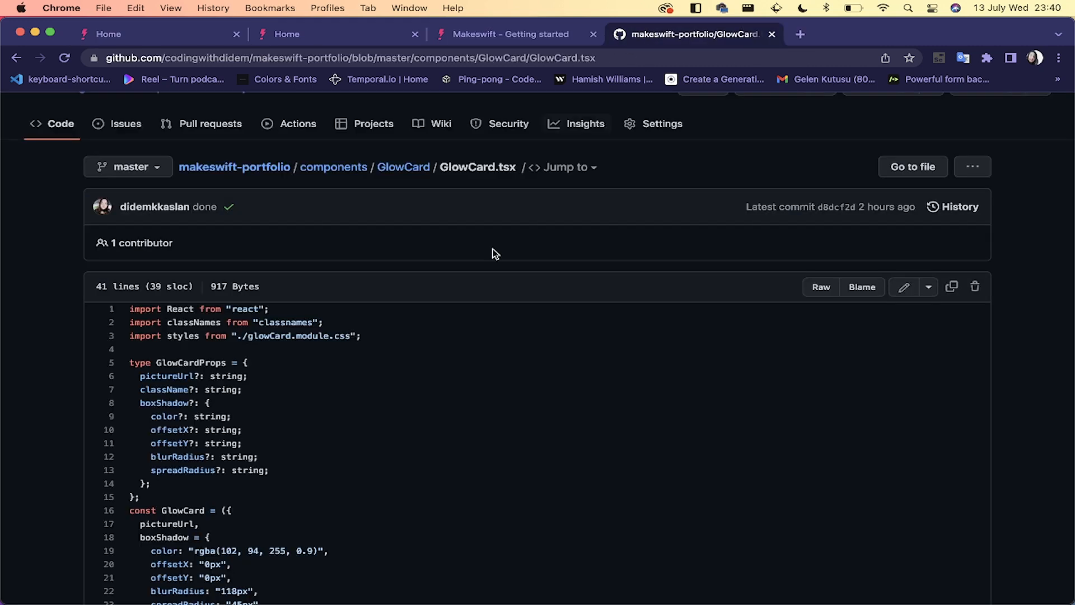
pyautogui.scroll(-10, 352, 447)
pyautogui.scroll(6, 351, 447)
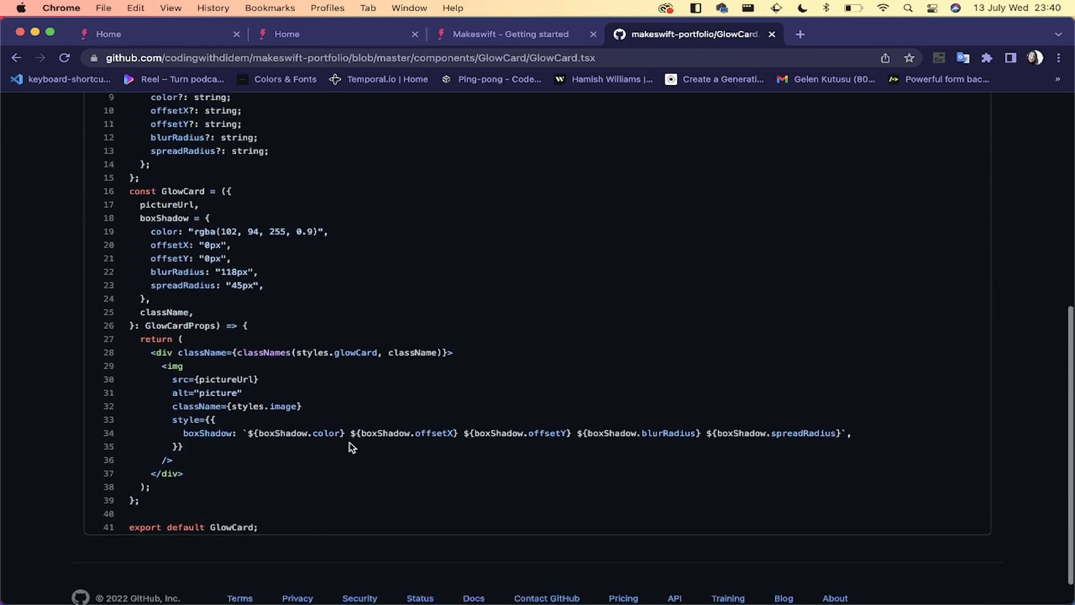
# Step: Switch to VS Code and create a folder named component in the root of the portfolio project
pyautogui.moveTo(720, 582)
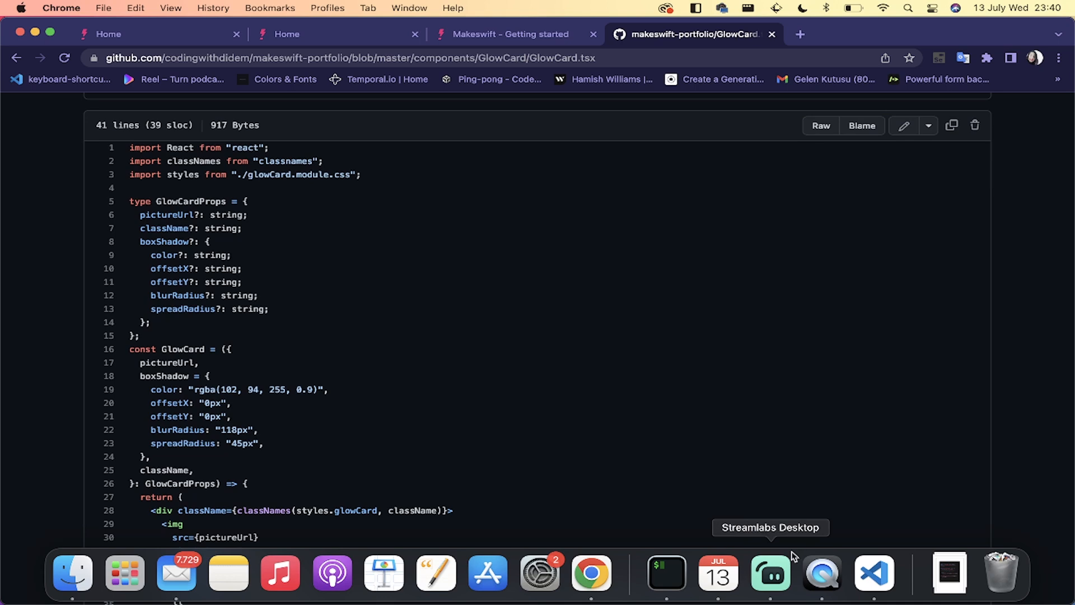
pyautogui.click(870, 574)
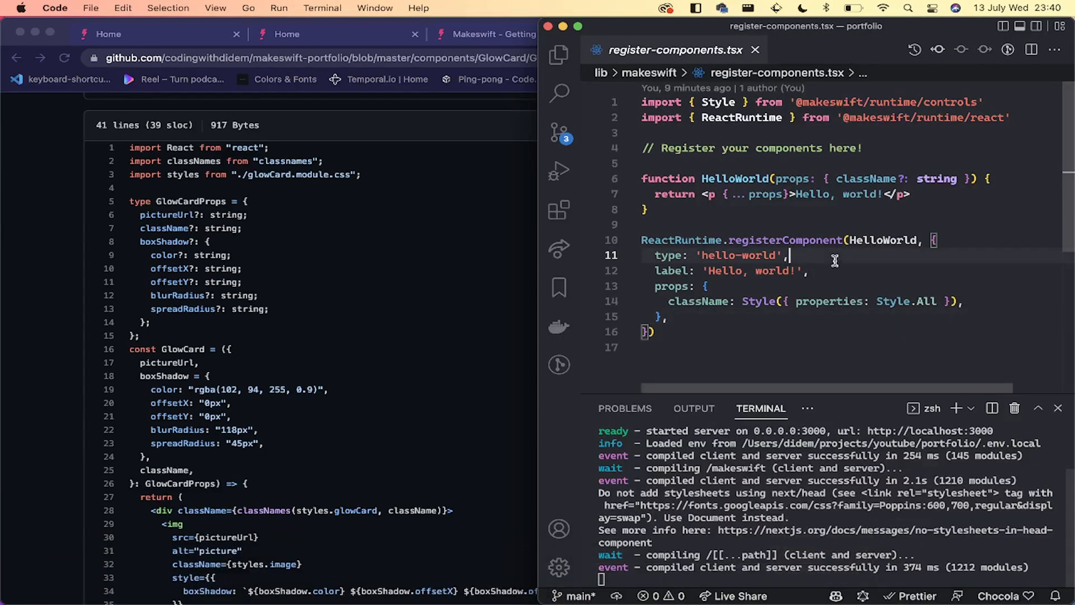
pyautogui.click(559, 55)
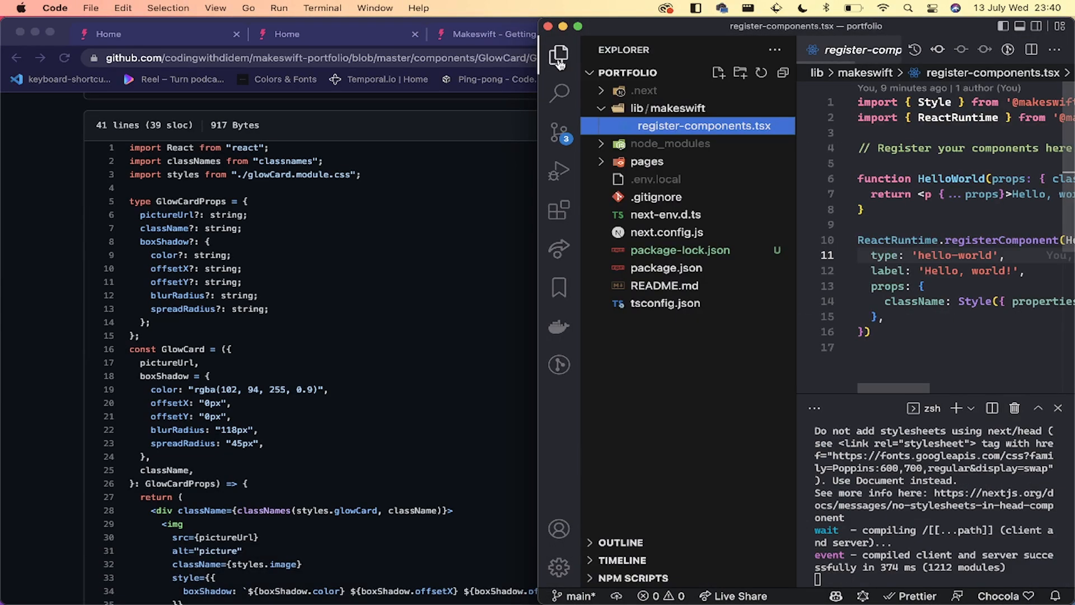
pyautogui.click(680, 109)
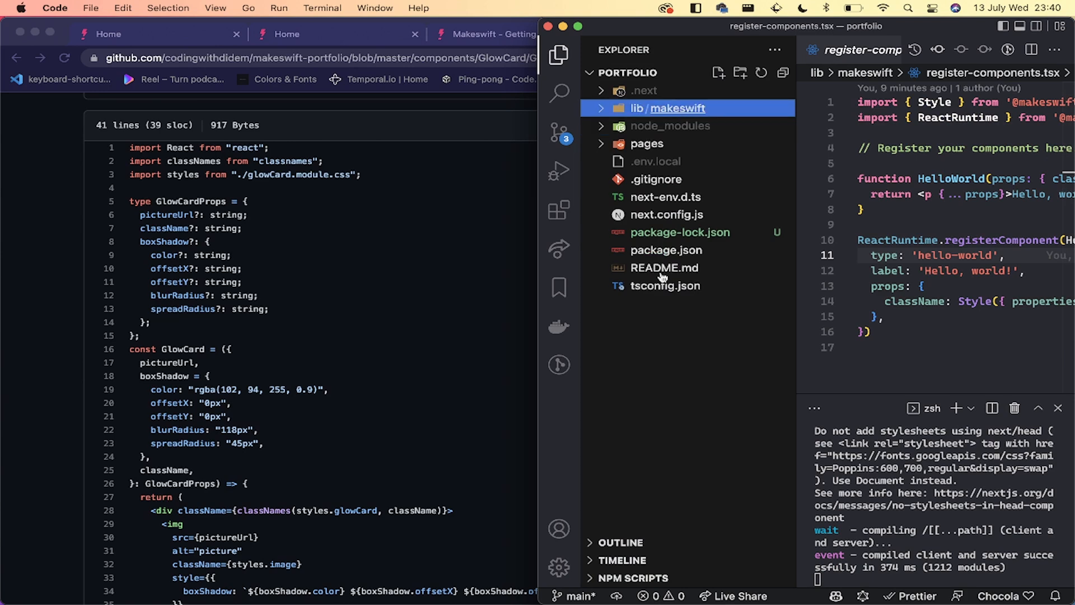
pyautogui.click(739, 73)
pyautogui.write('component')
pyautogui.press('Return')
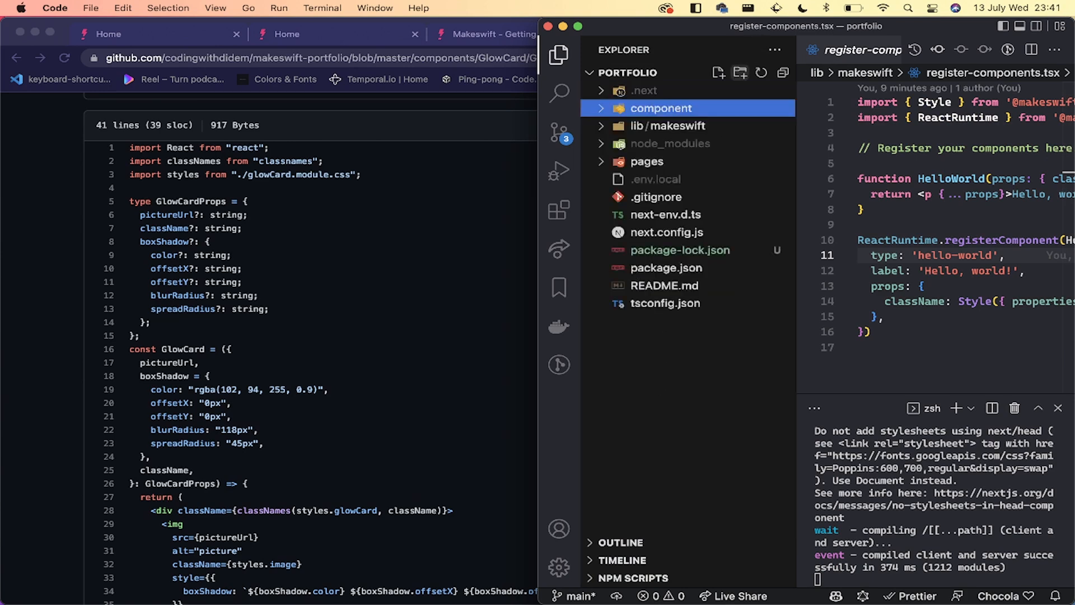
# Step: Rename the component folder as components
pyautogui.rightClick(708, 109)
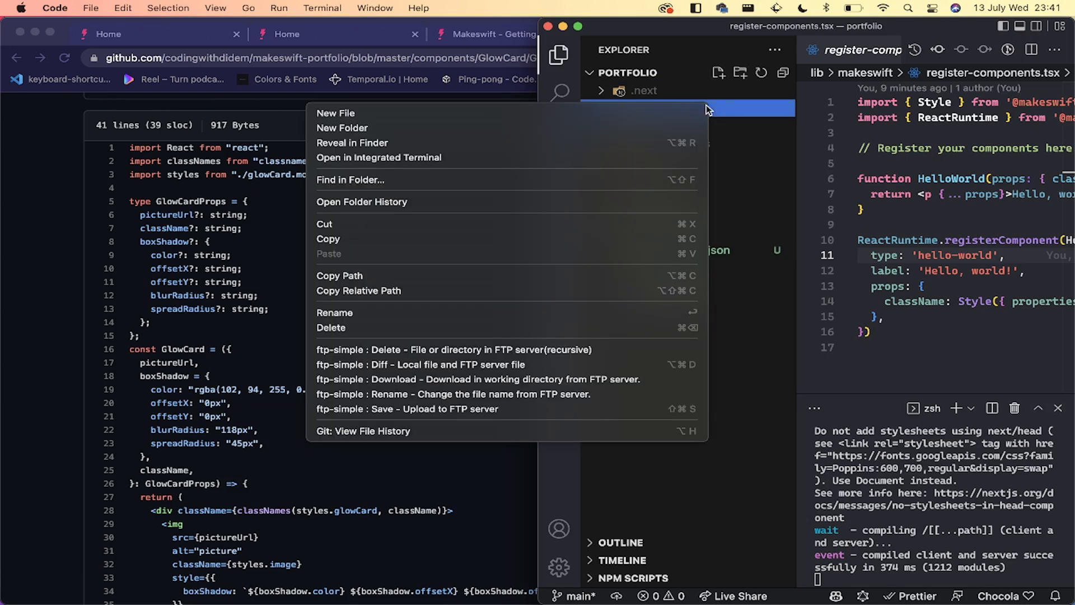
pyautogui.click(558, 309)
pyautogui.press('Right')
pyautogui.write('s')
pyautogui.press('Return')
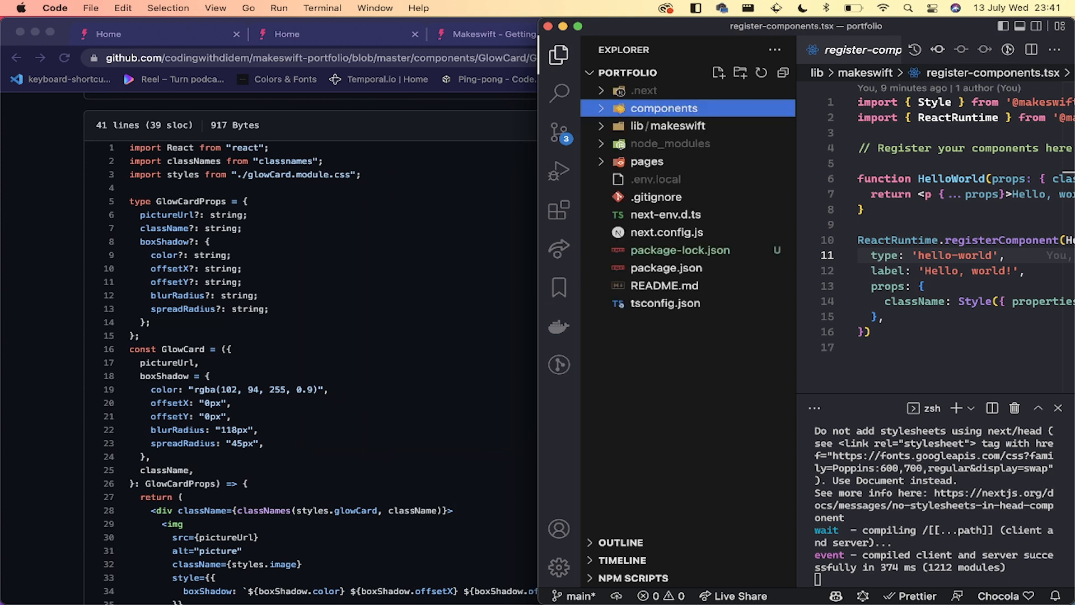
# Step: Create a GlowCard.tsx file in the components folder, paste the GlowCard code from GitHub into it and save
pyautogui.click(718, 72)
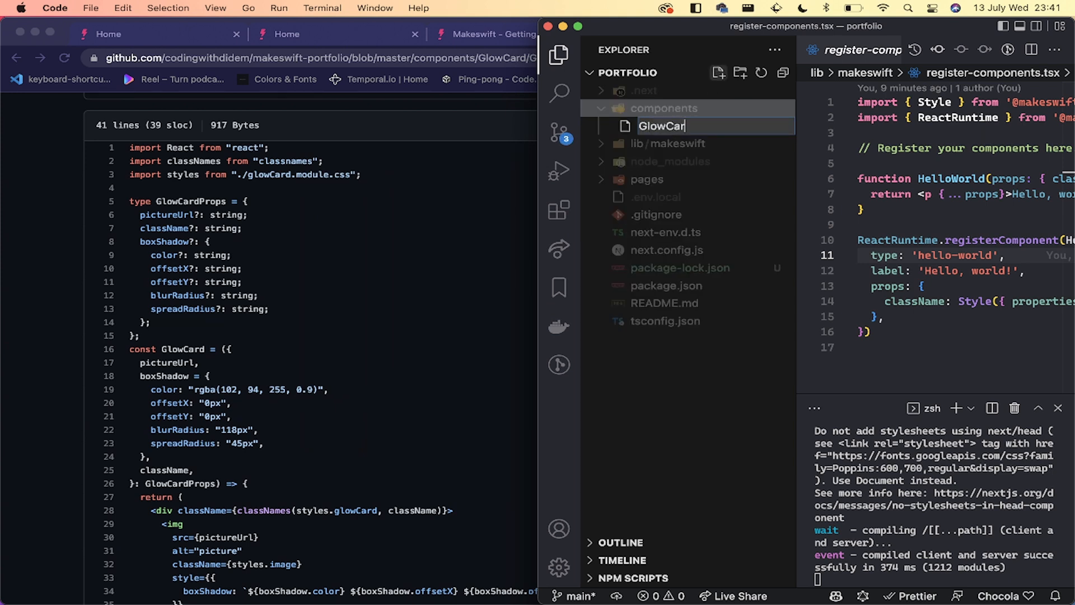
pyautogui.write('GlowCard.tsx')
pyautogui.press('Return')
pyautogui.press('super+v')
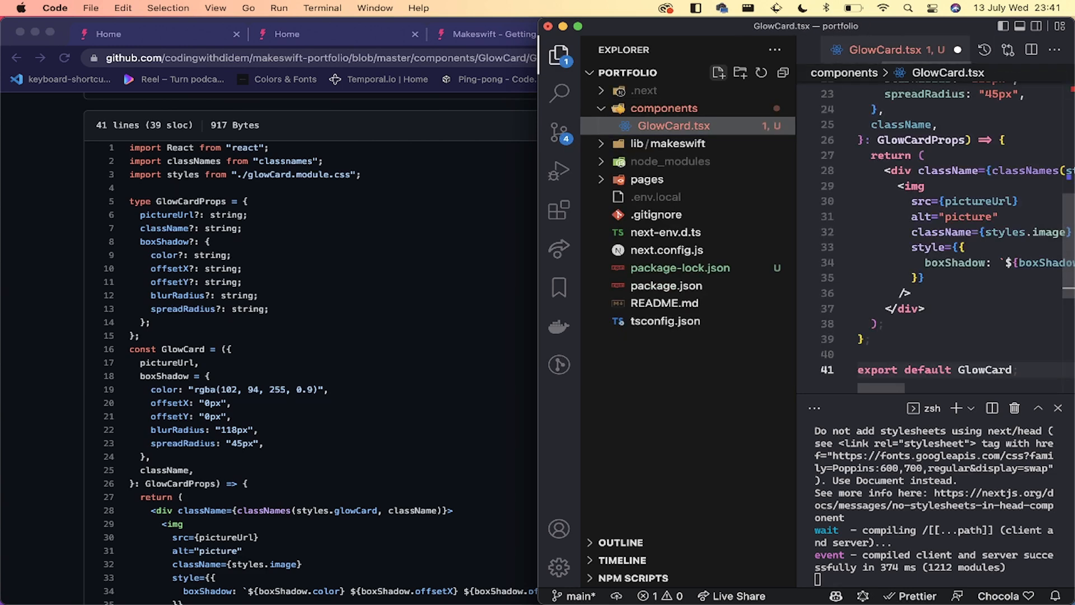
pyautogui.press('super+s')
pyautogui.click(919, 124)
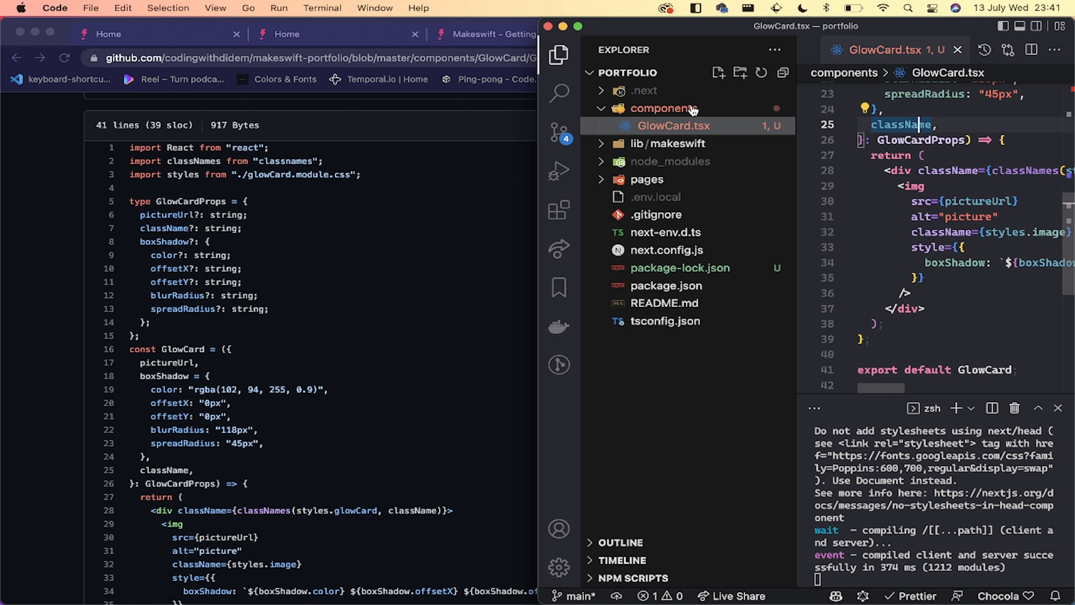
# Step: Add a stylesheet file named glowCard.module.css to the components folder
pyautogui.rightClick(693, 111)
pyautogui.click(661, 111)
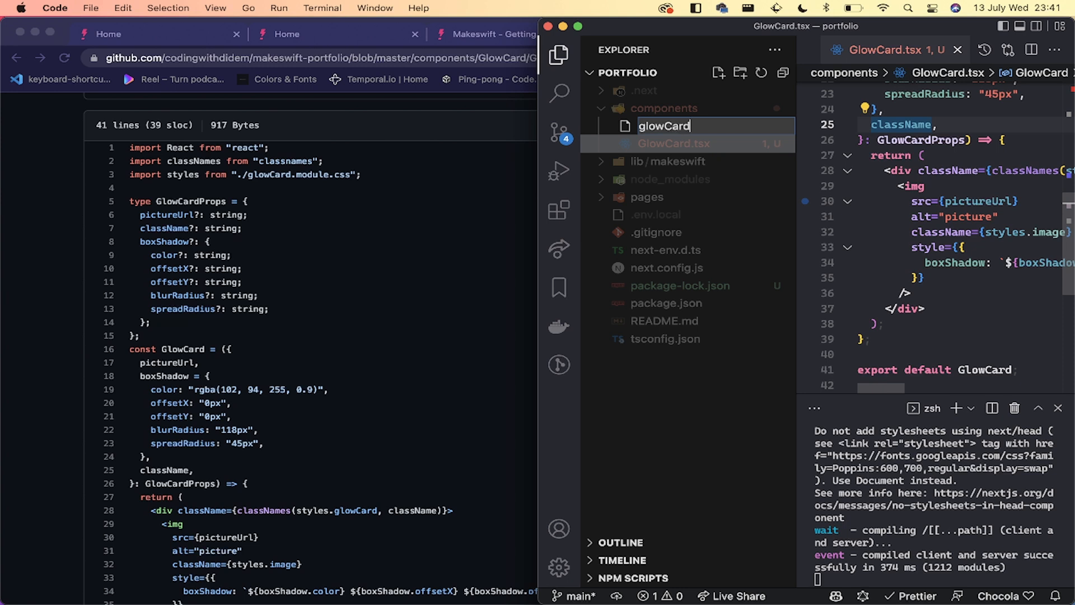
pyautogui.write('glowCard.module.css')
pyautogui.press('Return')
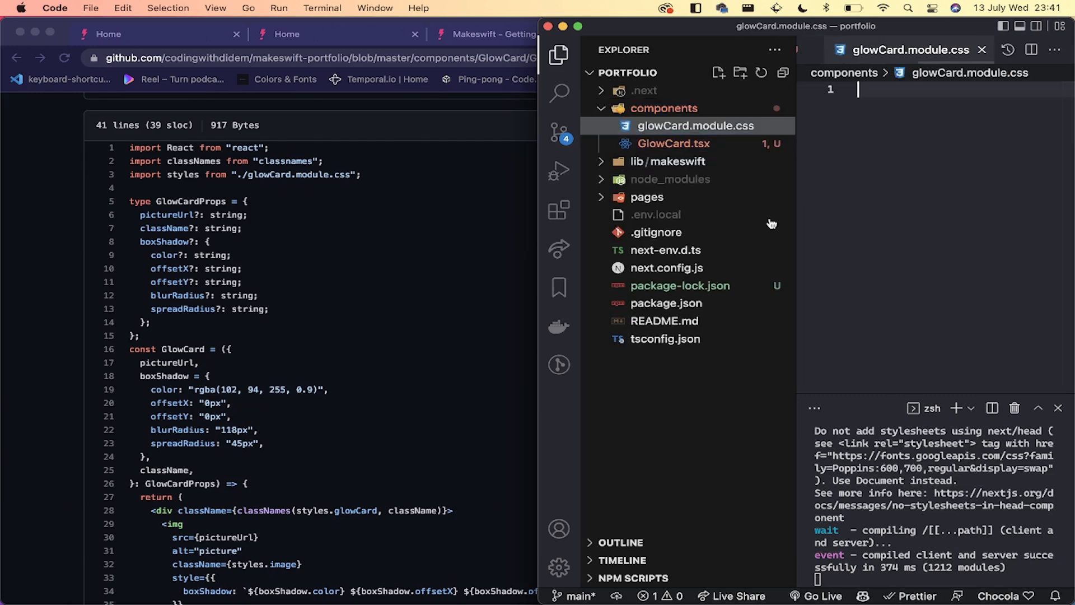
# Step: Copy the full contents of glowCard.module.css from the GlowCard folder on GitHub into the new stylesheet in VS Code
pyautogui.click(16, 57)
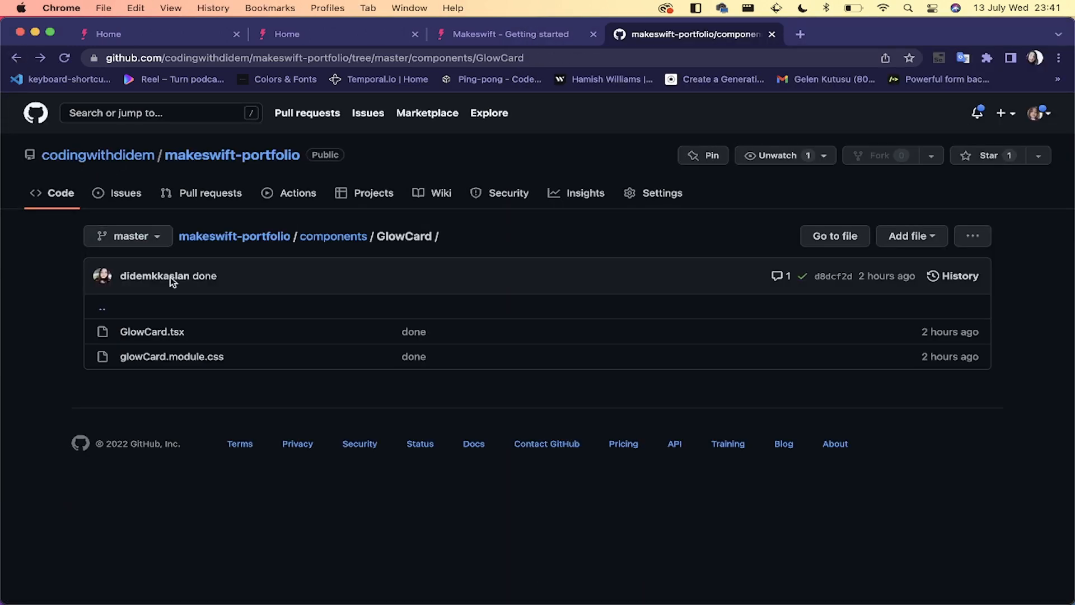
pyautogui.click(177, 358)
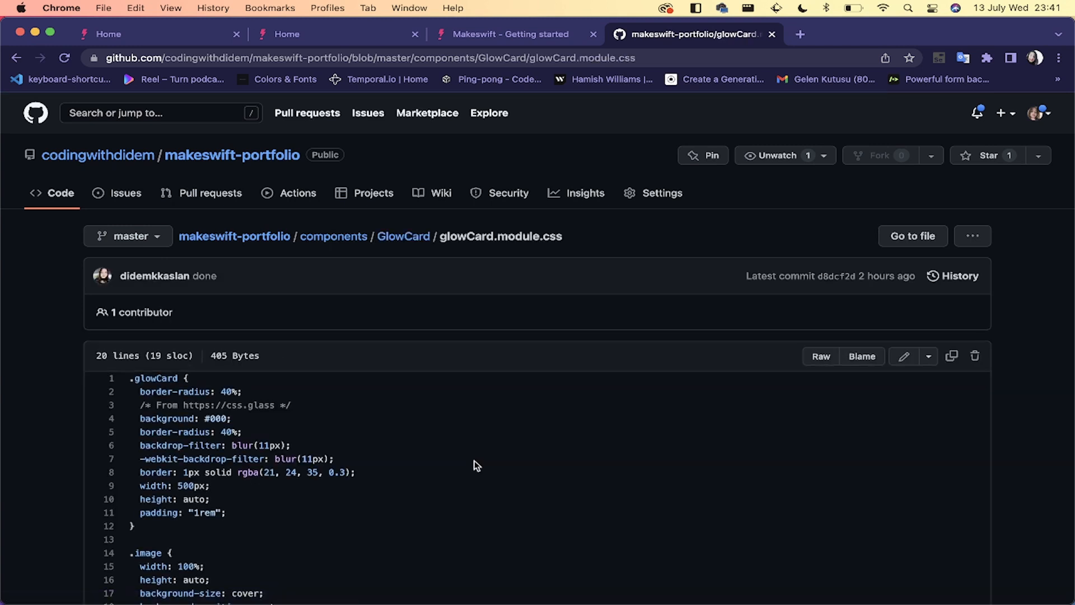
pyautogui.click(953, 356)
pyautogui.moveTo(836, 592)
pyautogui.click(874, 572)
pyautogui.press('Return')
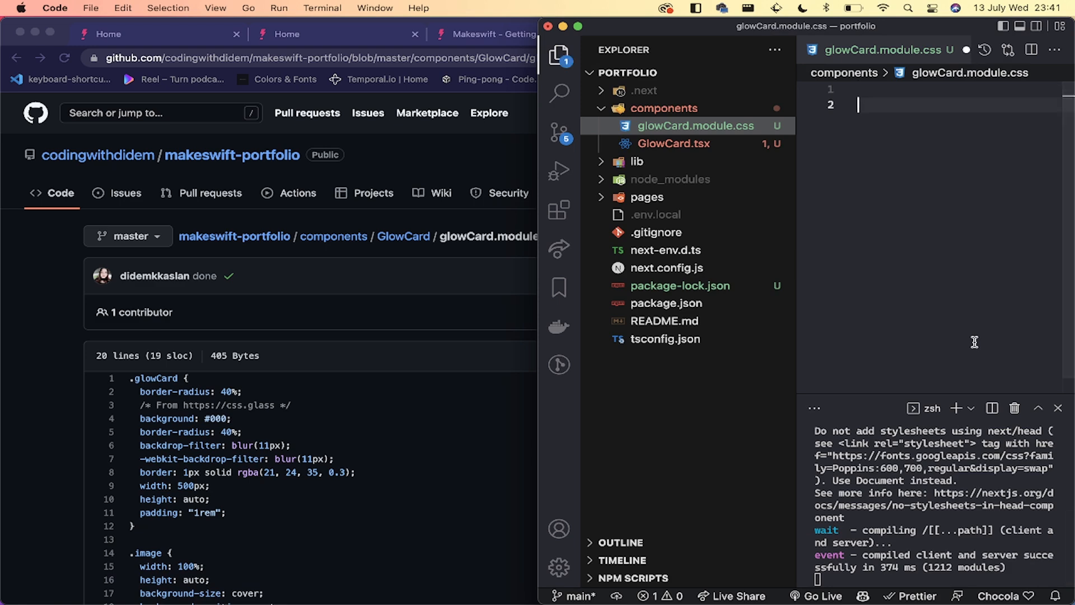
pyautogui.press('Return')
pyautogui.click(374, 468)
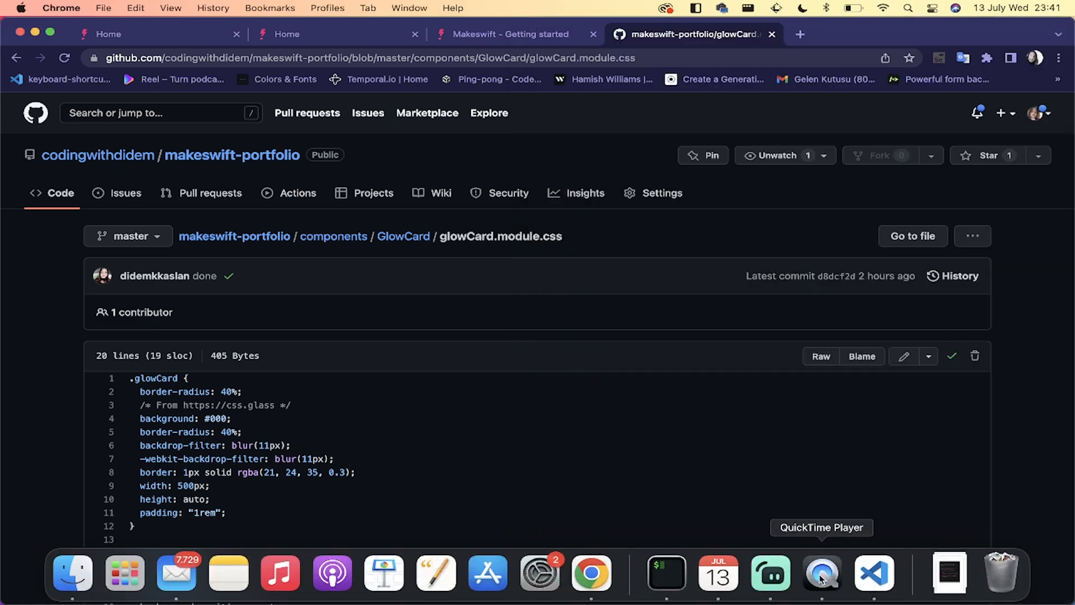
pyautogui.click(874, 573)
pyautogui.write('.glowCard {   border-radius: 40%;   /* From https://css.glass */   background: #000;   border-radius: 40%;   backdrop-filter: blur(11px);   -webkit-backdrop-filter: blur(11px);   border: 1px solid rgba(21, 24, 35, 0.3);   width: 500px;   height: auto;   padding: "1rem"; }  .image {   width: 100%;   height: auto;   background-size: cover;   background-position: center;   background-repeat: no-repeat; }')
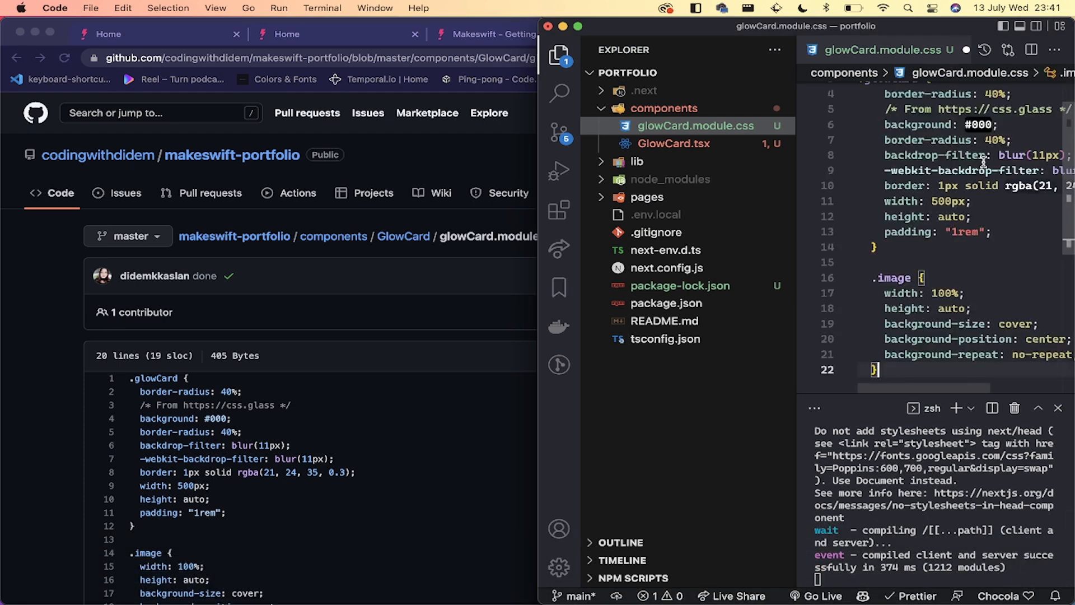
# Step: Open lib/makeswift/register-components.tsx in the GitHub repository and copy its ReactRuntime.registerComponent block for GlowCard
pyautogui.click(283, 342)
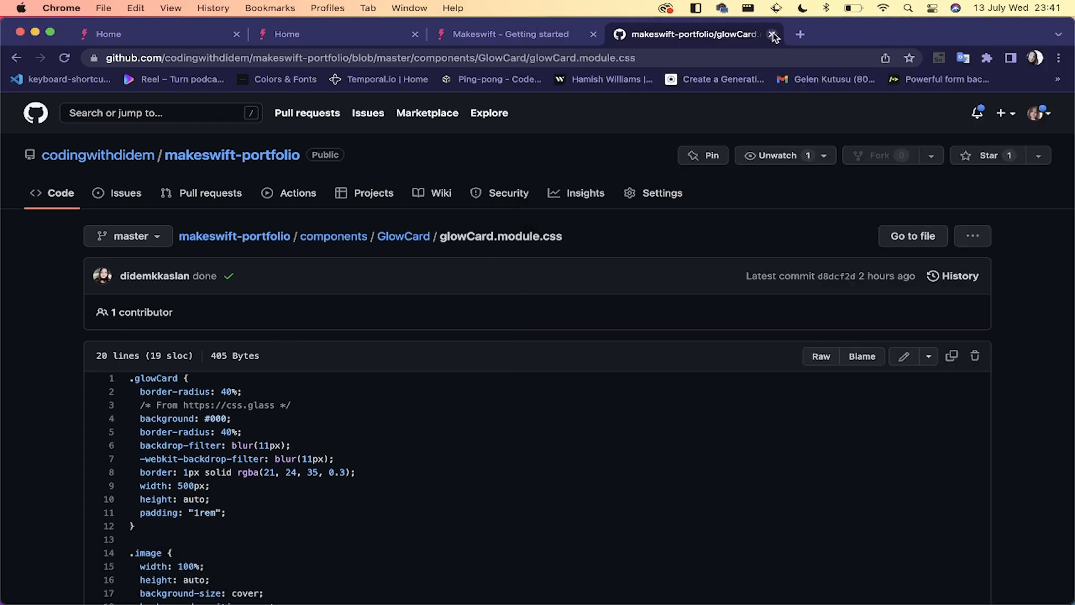
pyautogui.click(274, 236)
pyautogui.scroll(-3, 207, 405)
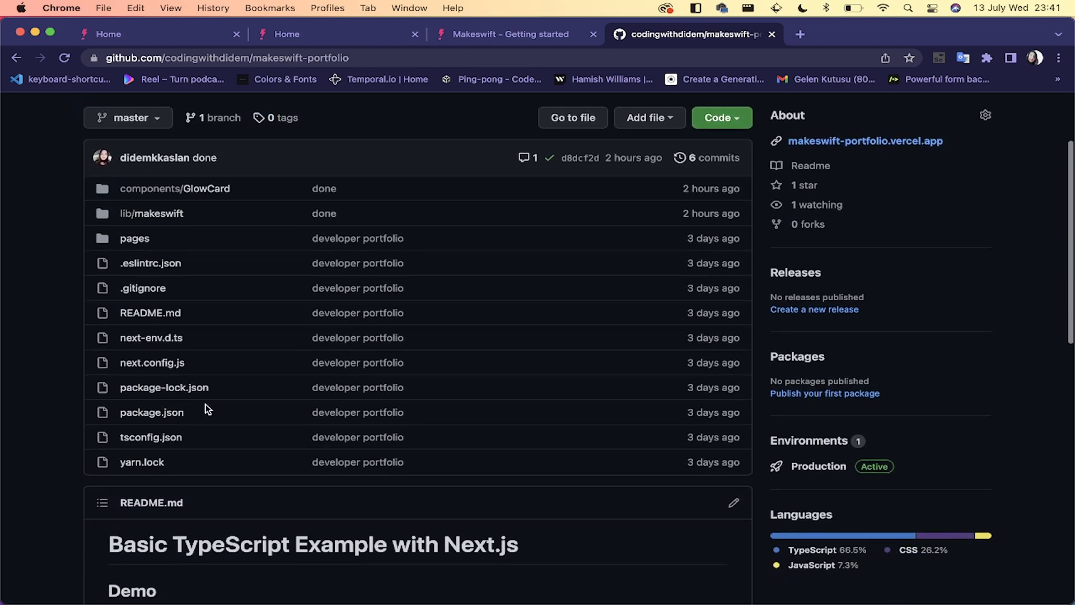
pyautogui.click(144, 213)
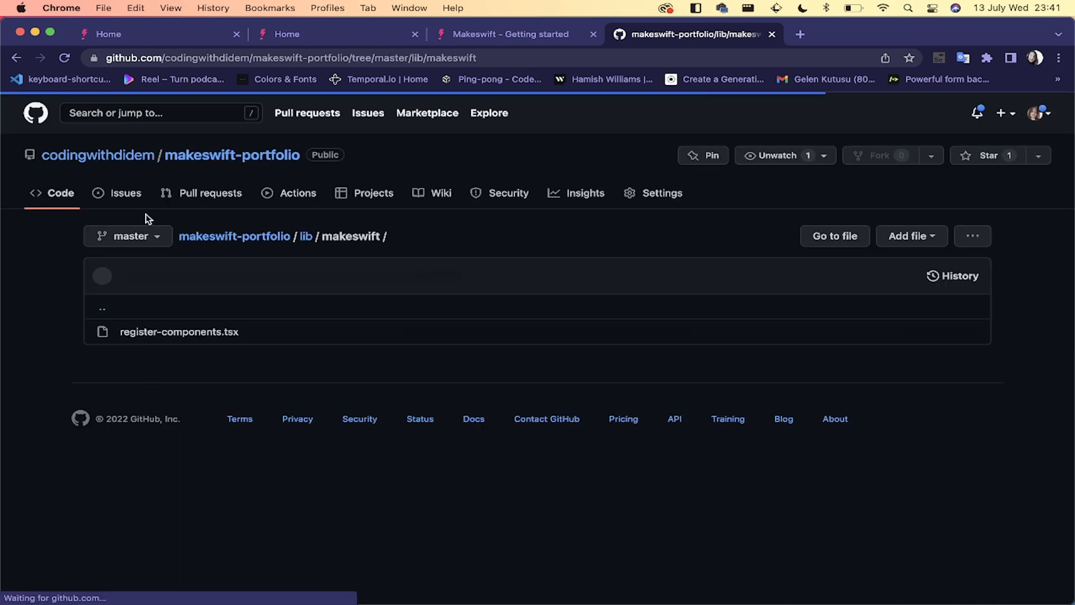
pyautogui.click(184, 332)
pyautogui.scroll(-6, 282, 413)
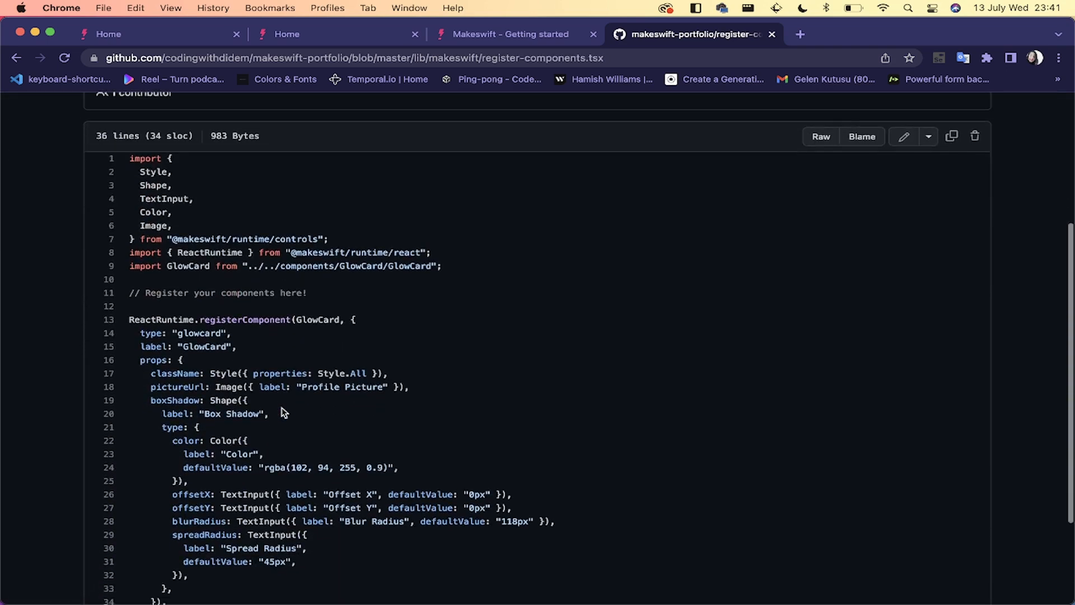
pyautogui.scroll(-1, 282, 413)
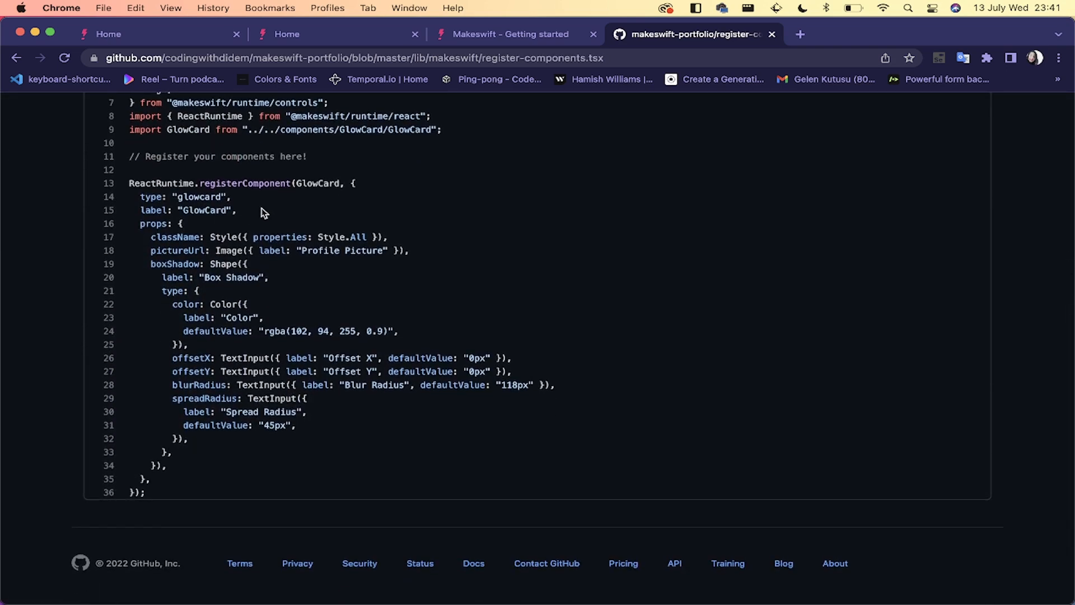
pyautogui.moveTo(171, 494); pyautogui.dragTo(134, 175)
pyautogui.press('super+c')
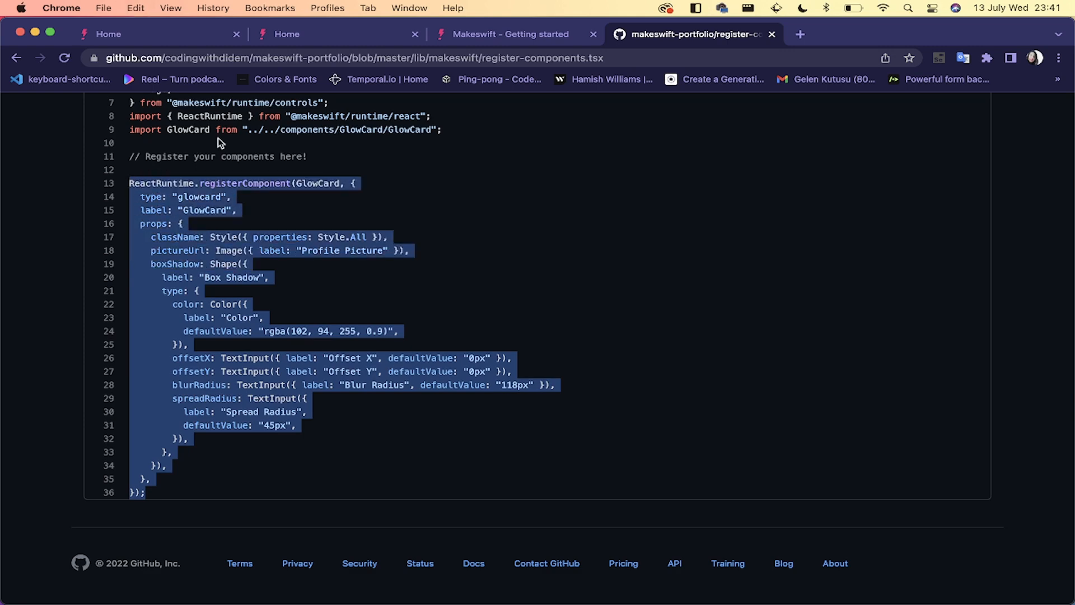
# Step: Close the GitHub and Getting started pages, then switch to VS Code and enlarge its window to fill the screen
pyautogui.click(771, 34)
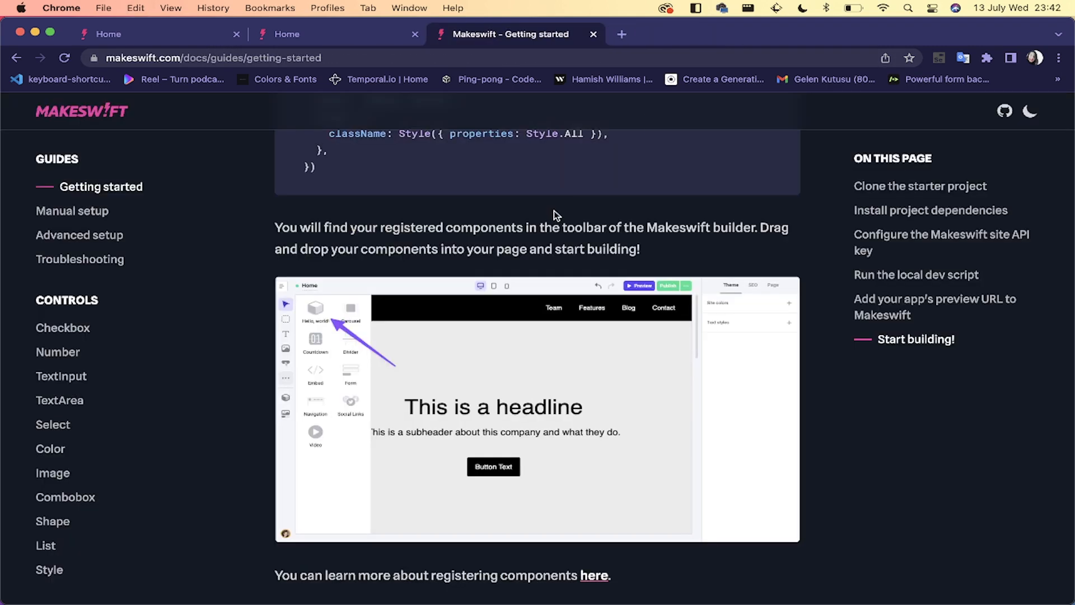
pyautogui.click(593, 34)
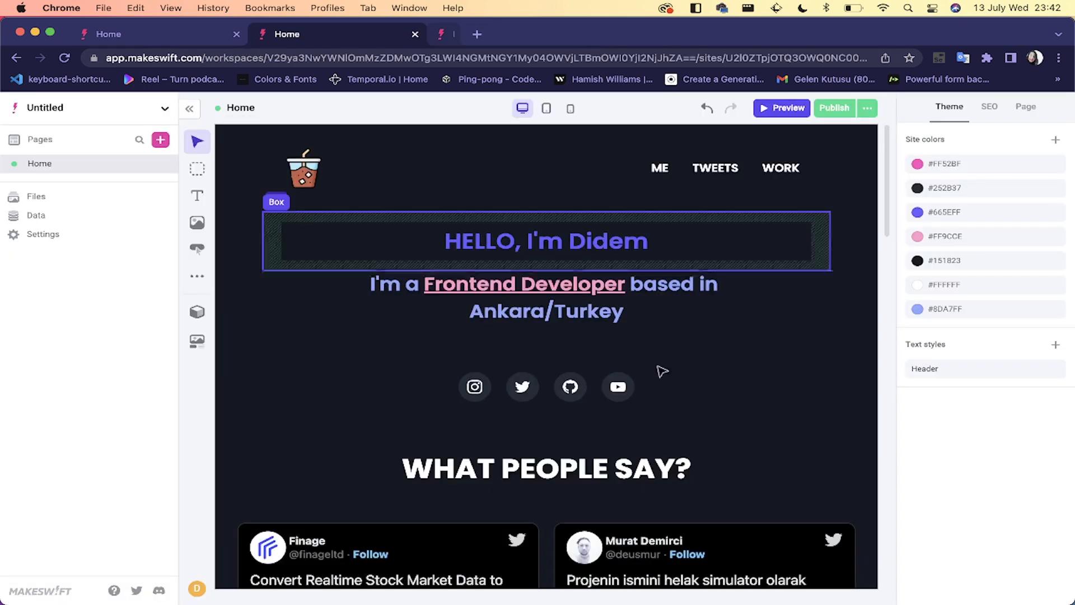
pyautogui.moveTo(771, 577)
pyautogui.click(864, 579)
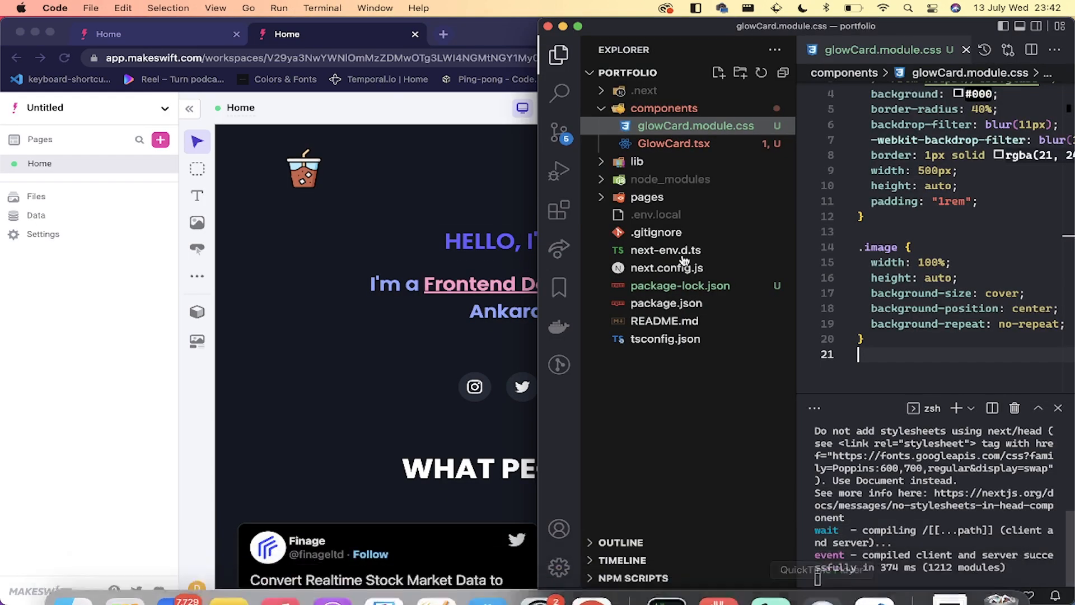
pyautogui.hotkey('ctrl', 'alt', 'Left')
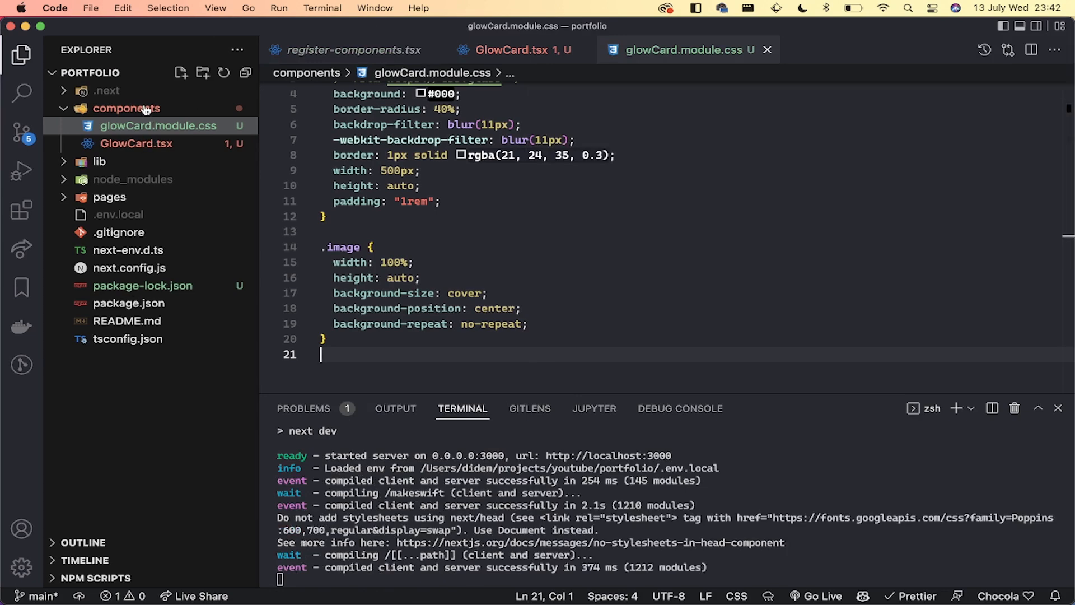
# Step: Paste the GlowCard registration block below the HelloWorld registration in register-components.tsx and save the file
pyautogui.moveTo(364, 109)
pyautogui.click(311, 50)
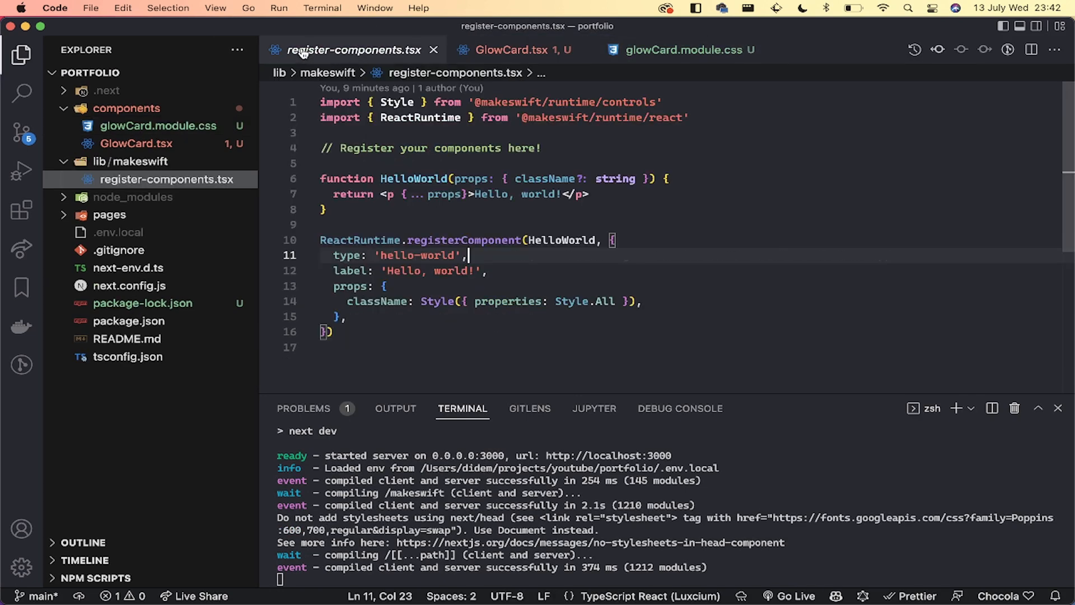
pyautogui.click(358, 333)
pyautogui.press('super+v')
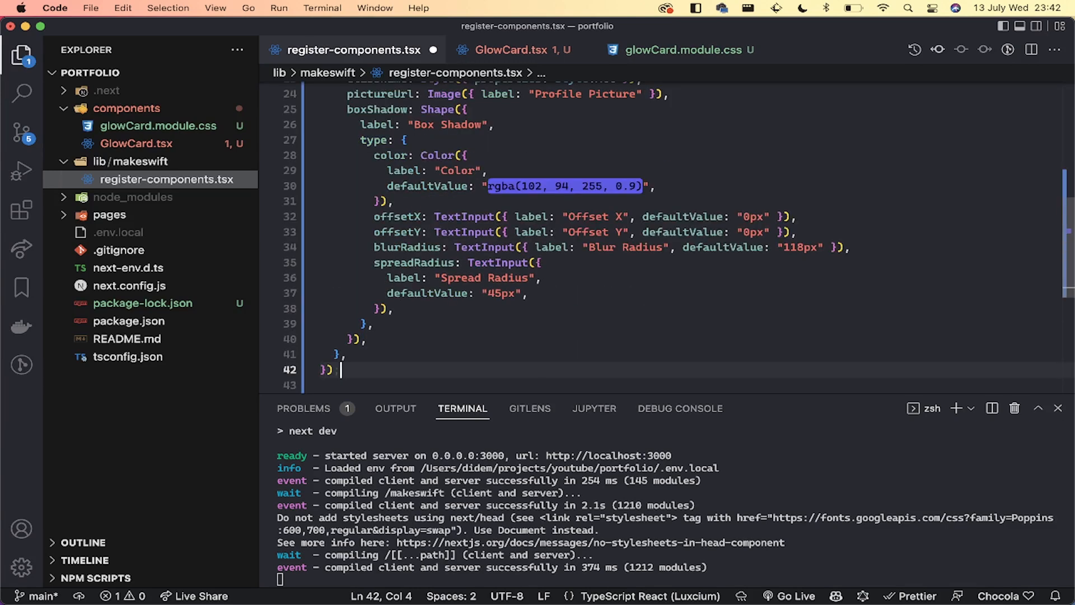
pyautogui.press('super+s')
pyautogui.scroll(5, 533, 225)
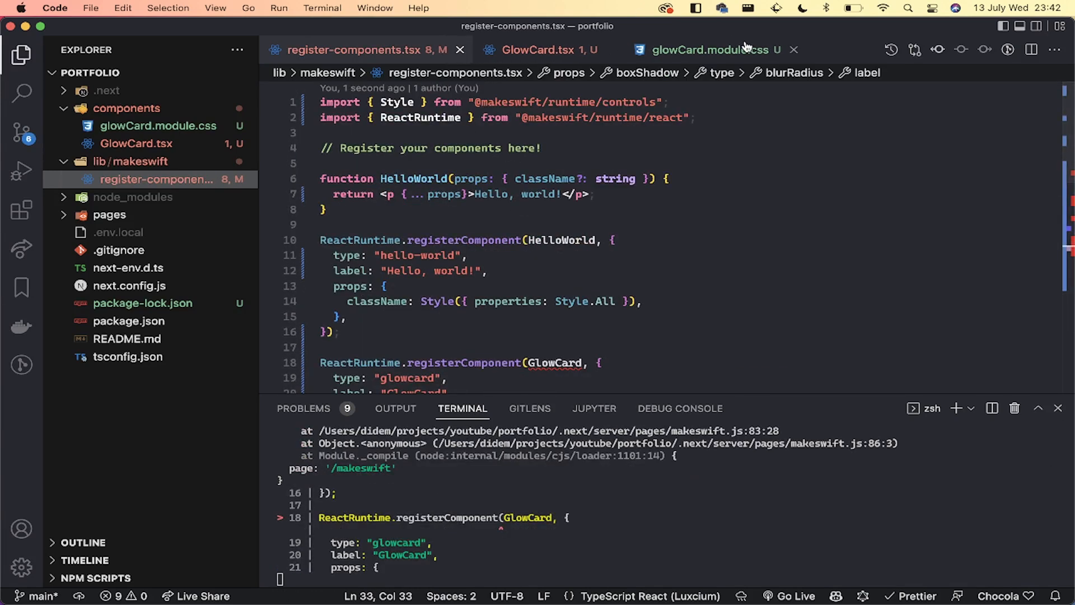
# Step: Return to GlowCard.tsx, hide the terminal and examine the import lines at the start of the file
pyautogui.click(722, 50)
pyautogui.click(546, 51)
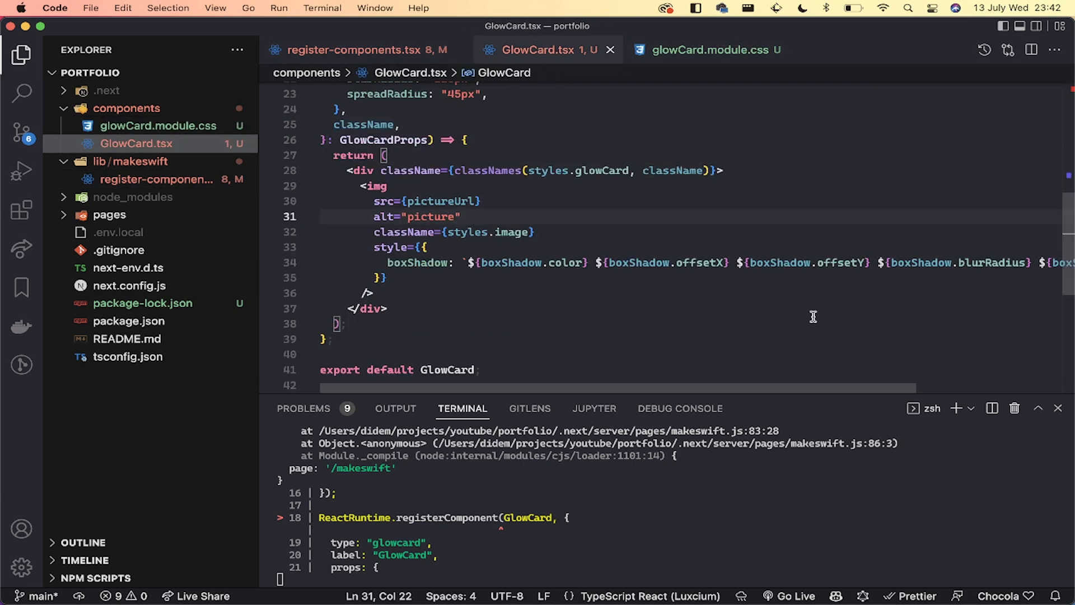
pyautogui.click(1058, 408)
pyautogui.scroll(5, 624, 241)
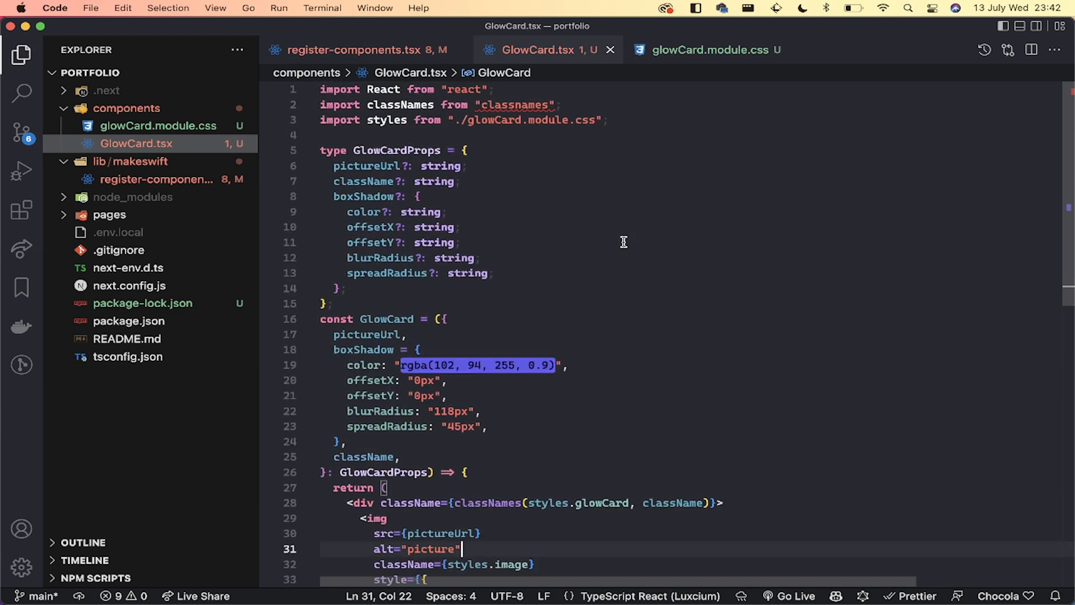
pyautogui.click(624, 242)
pyautogui.click(449, 90)
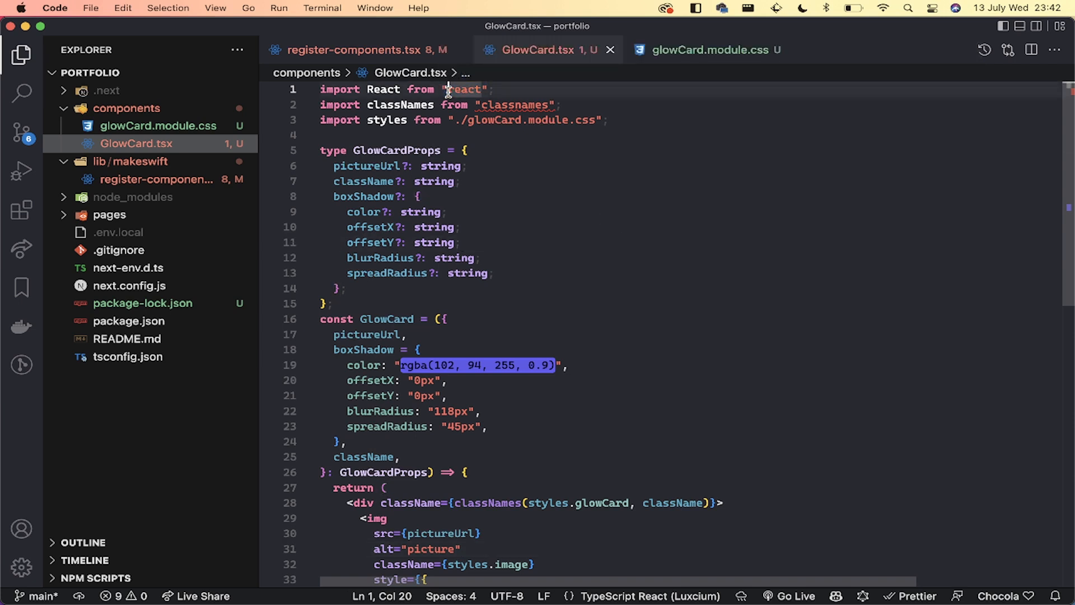
# Step: Examine the classNames import in GlowCard.tsx and where it is used in the component
pyautogui.doubleClick(421, 104)
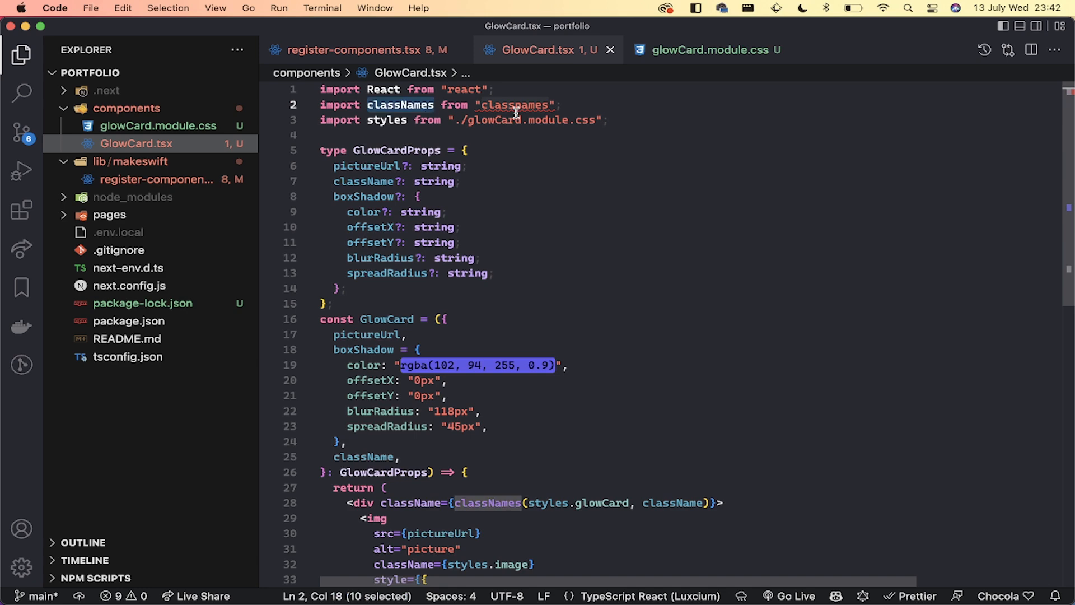
pyautogui.click(508, 172)
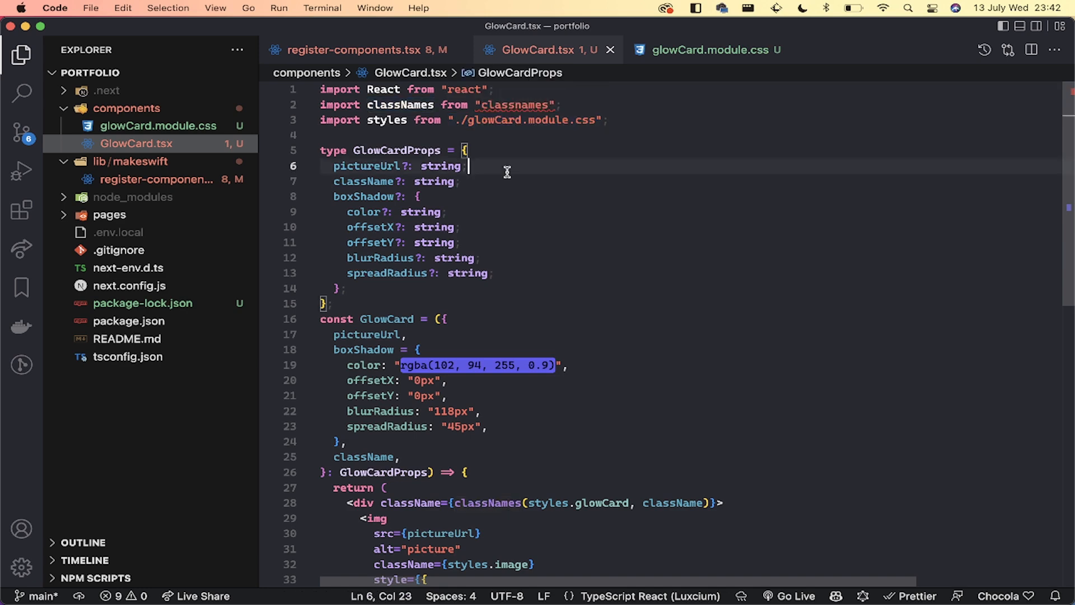
pyautogui.scroll(-5, 508, 172)
pyautogui.scroll(5, 507, 172)
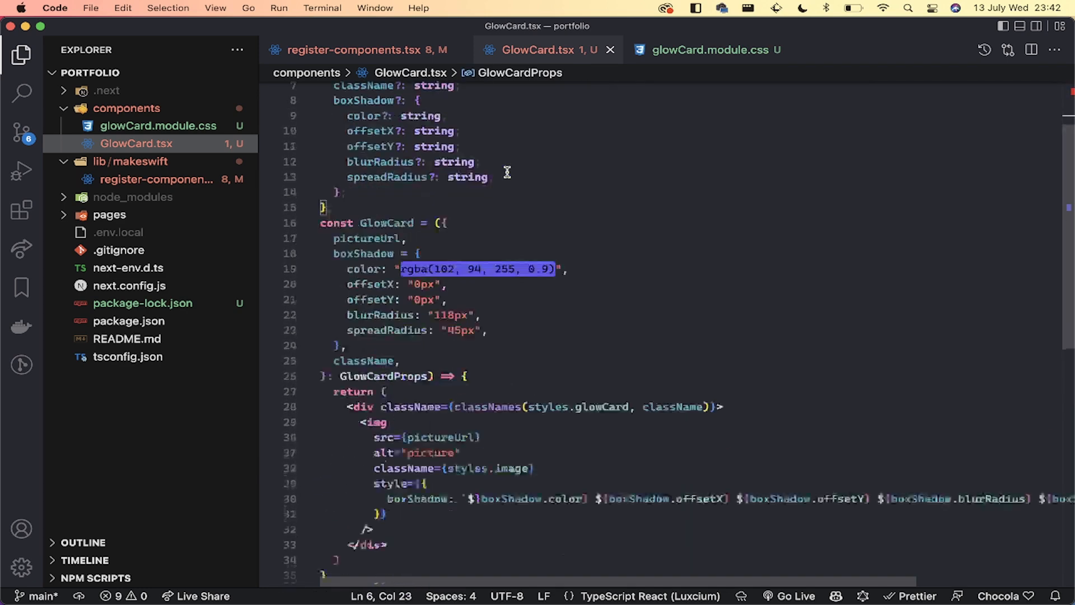
pyautogui.doubleClick(427, 104)
pyautogui.press('super+d')
pyautogui.press('super+d')
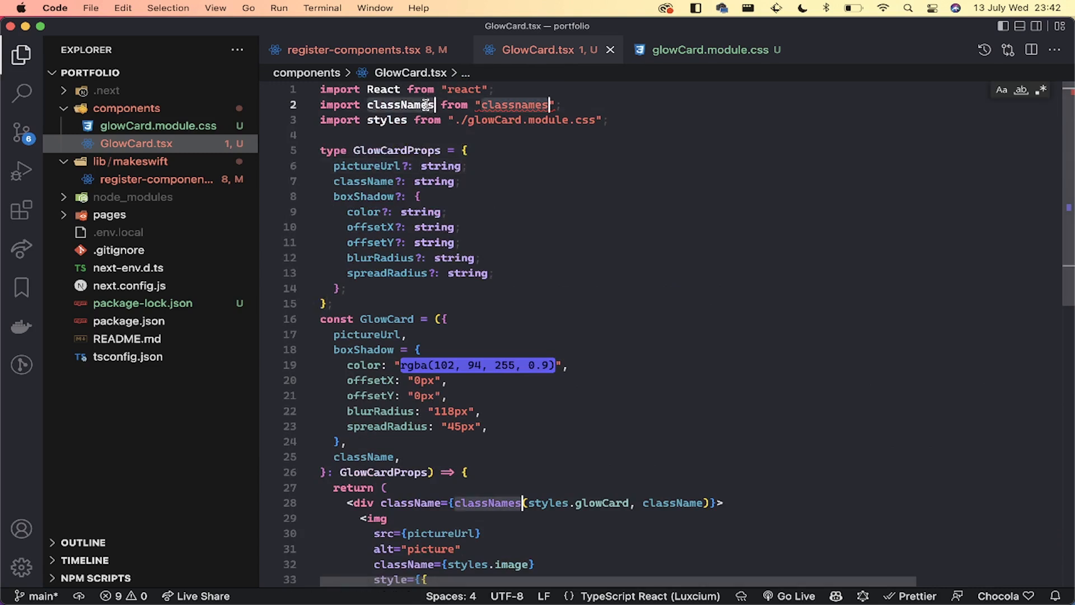
pyautogui.click(560, 338)
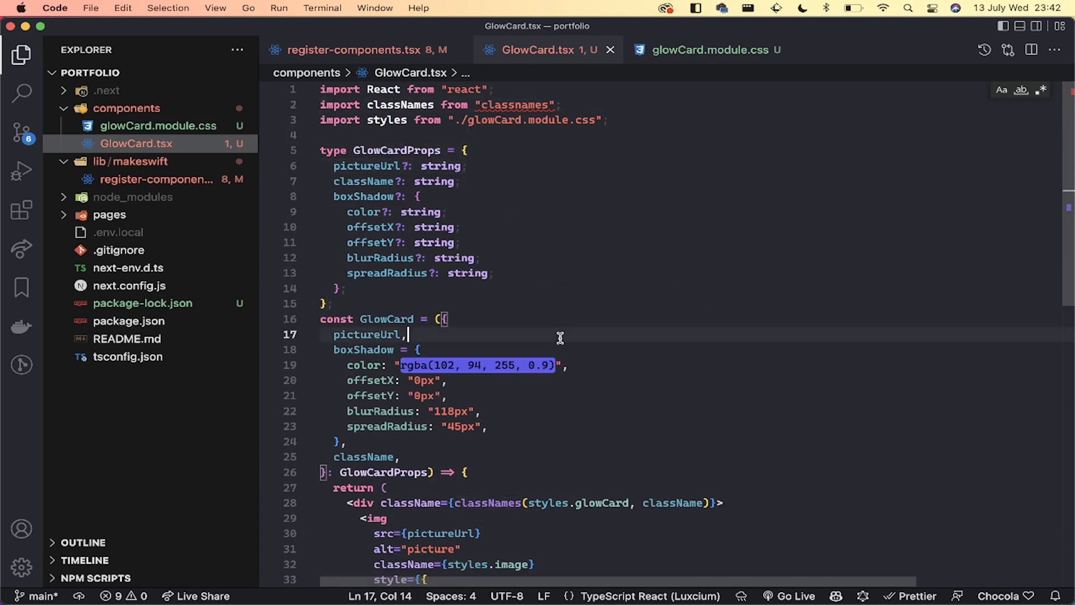
# Step: Show the terminal, stop the running dev server and install the classnames package with npm
pyautogui.hotkey('ctrl', '`')
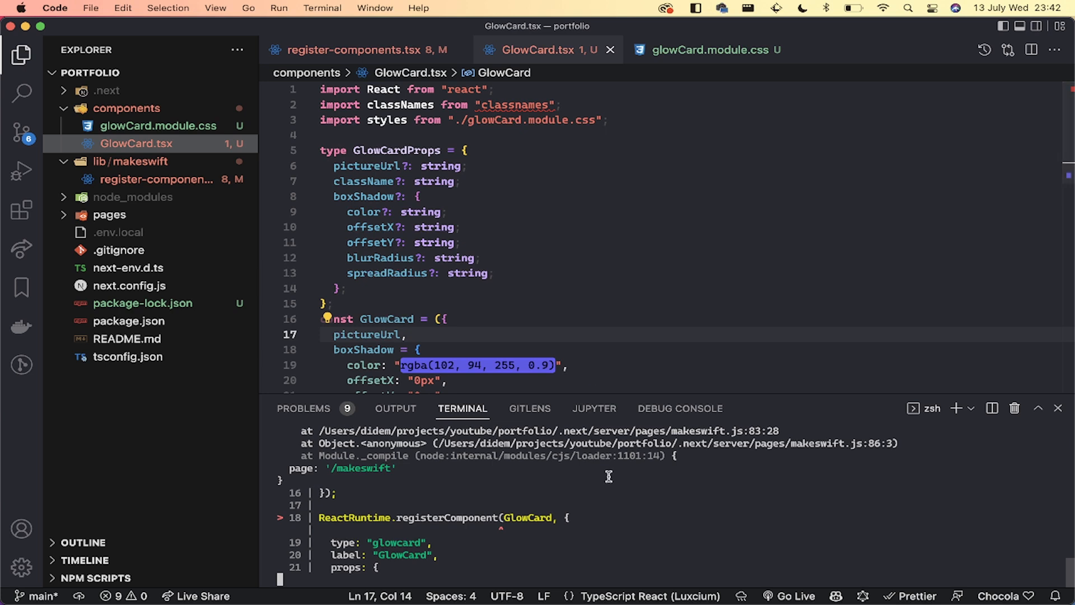
pyautogui.click(290, 567)
pyautogui.hotkey('ctrl', 'c')
pyautogui.write('npm ins')
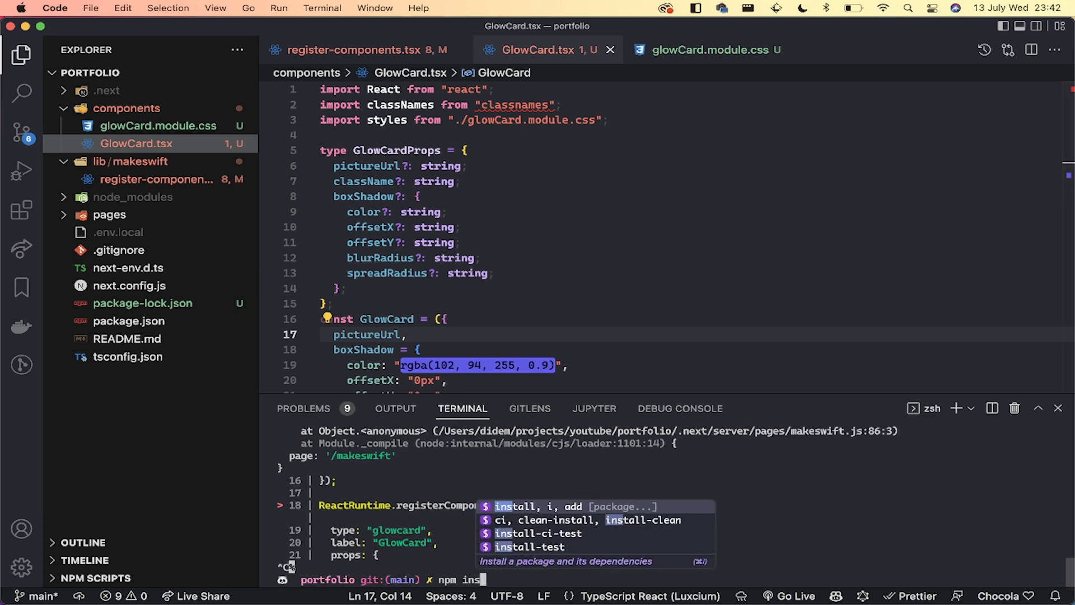
pyautogui.write('tall classnames')
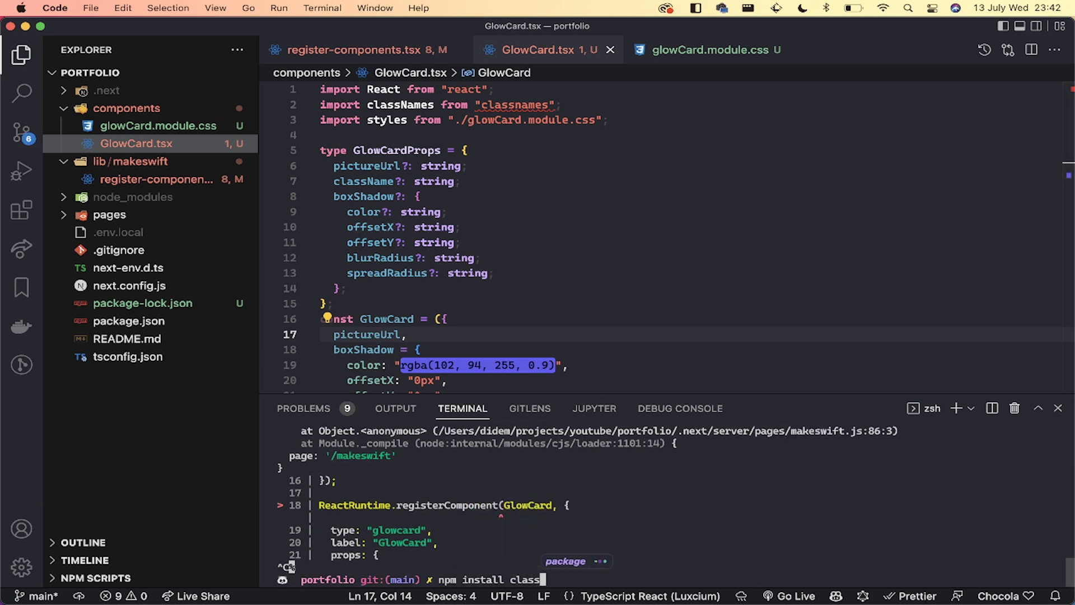
pyautogui.press('Return')
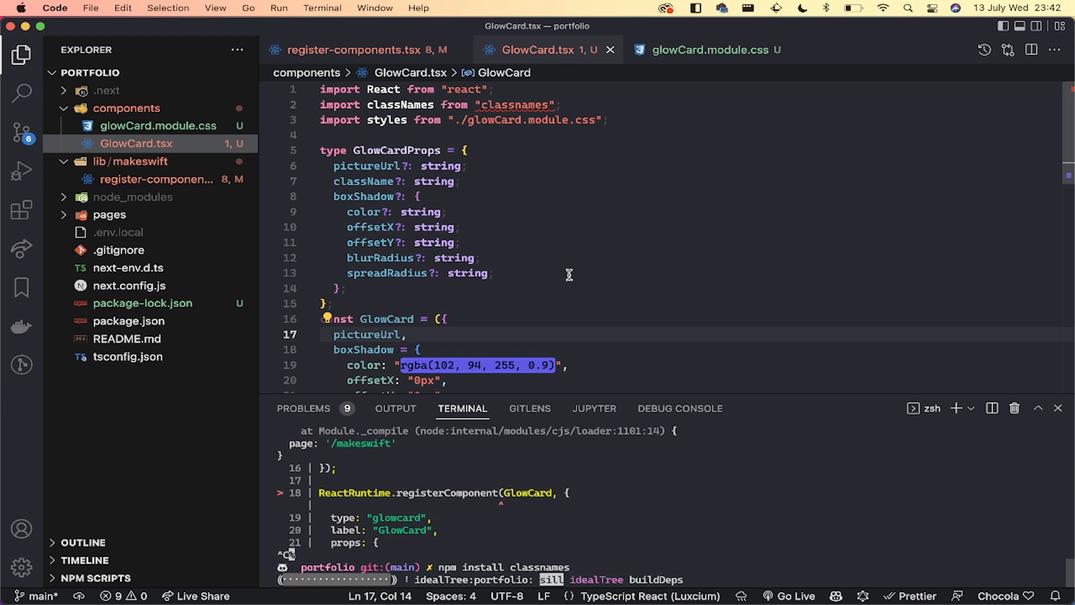
pyautogui.click(568, 273)
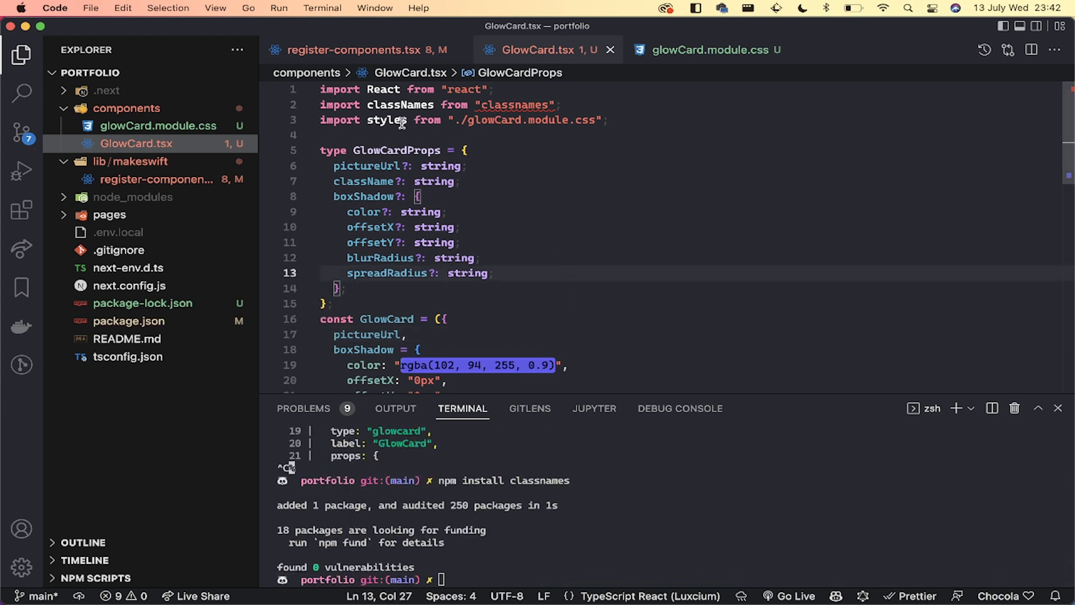
# Step: Review the styles import and insert a blank line between the GlowCardProps type and the GlowCard component
pyautogui.moveTo(638, 121); pyautogui.dragTo(324, 121)
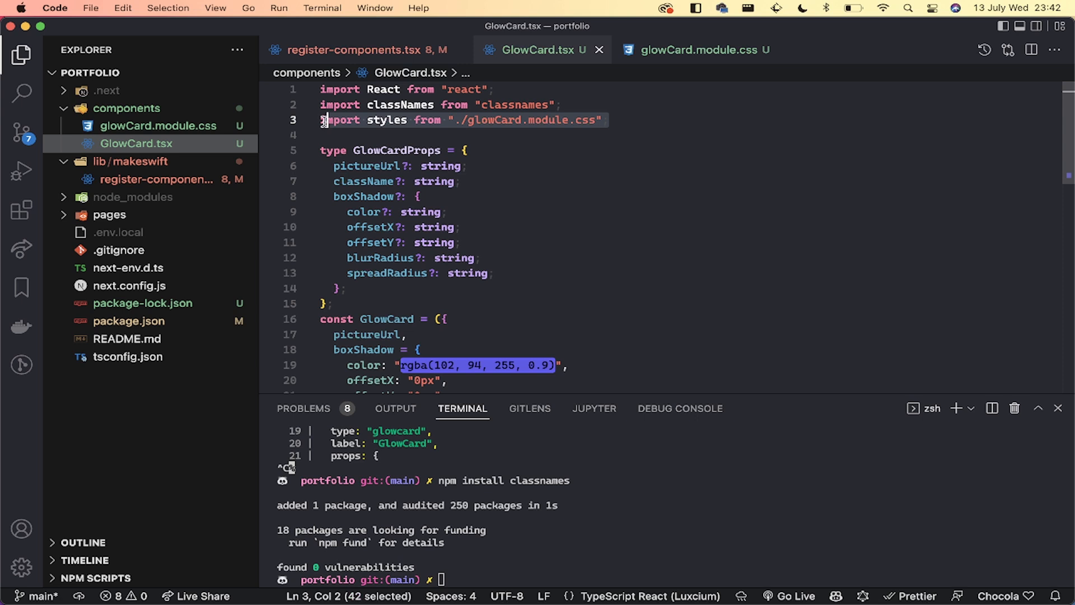
pyautogui.click(571, 212)
pyautogui.scroll(-2, 570, 212)
pyautogui.click(570, 212)
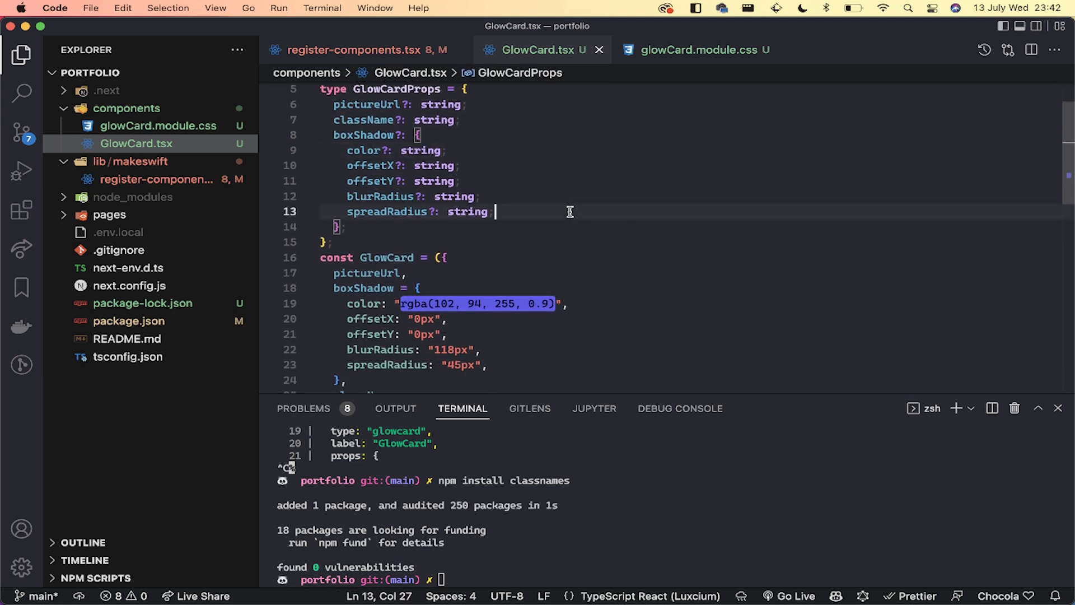
pyautogui.scroll(2, 570, 212)
pyautogui.click(376, 304)
pyautogui.press('Return')
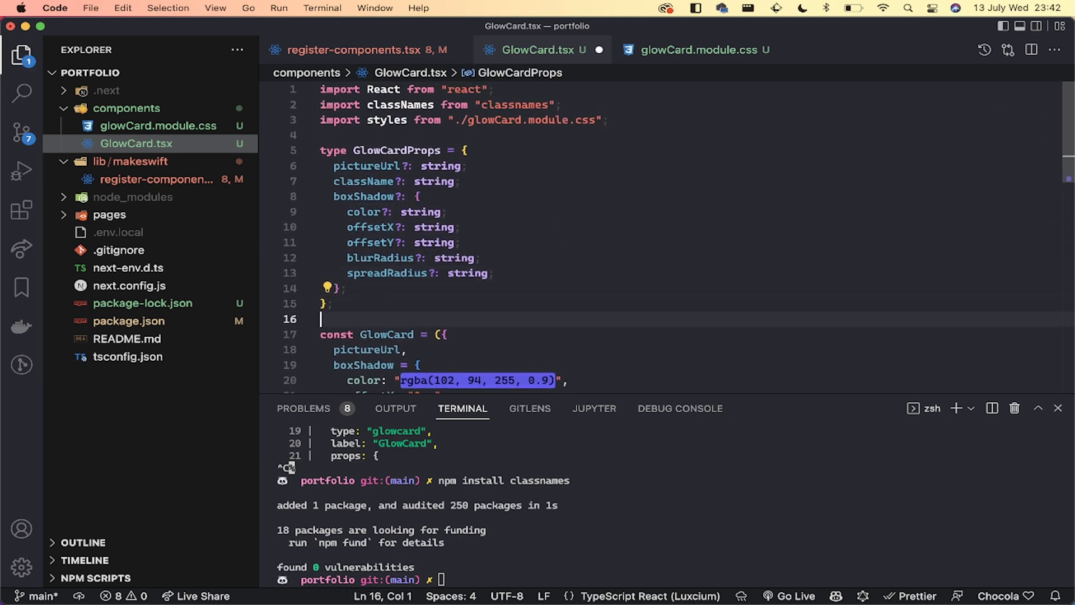
# Step: Examine the pictureUrl prop, compare it with the GlowCard settings in Makeswift in Chrome, and return to VS Code
pyautogui.click(382, 227)
pyautogui.doubleClick(378, 167)
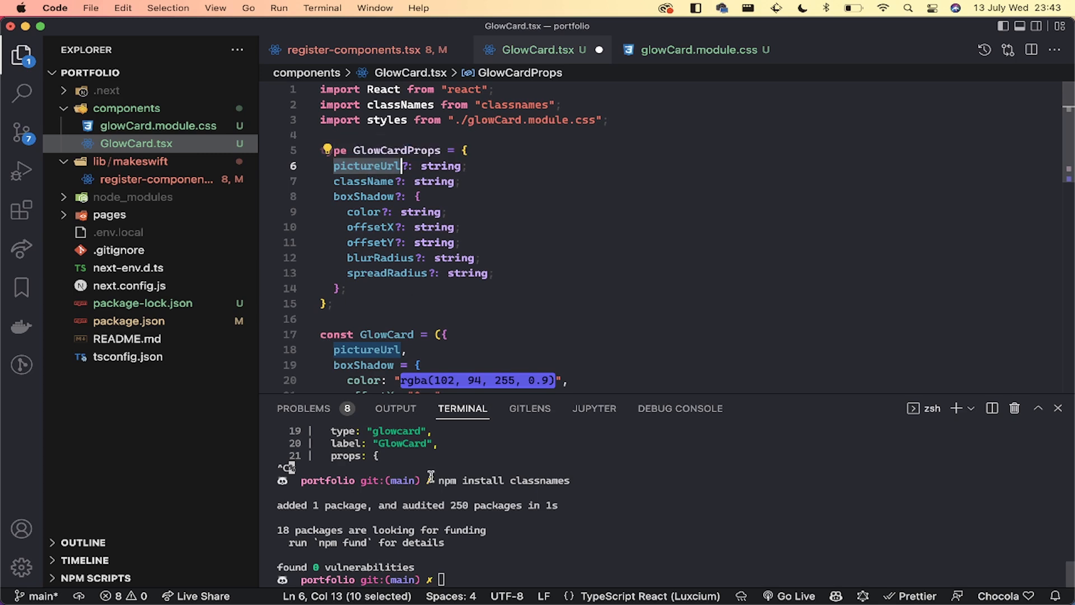
pyautogui.click(593, 573)
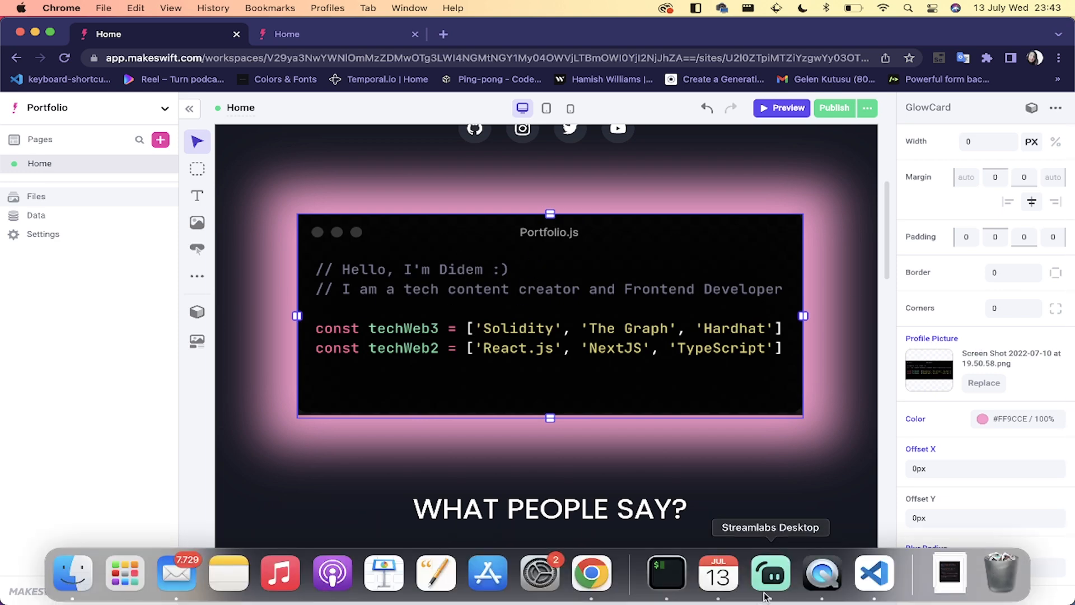
pyautogui.click(875, 572)
pyautogui.click(532, 242)
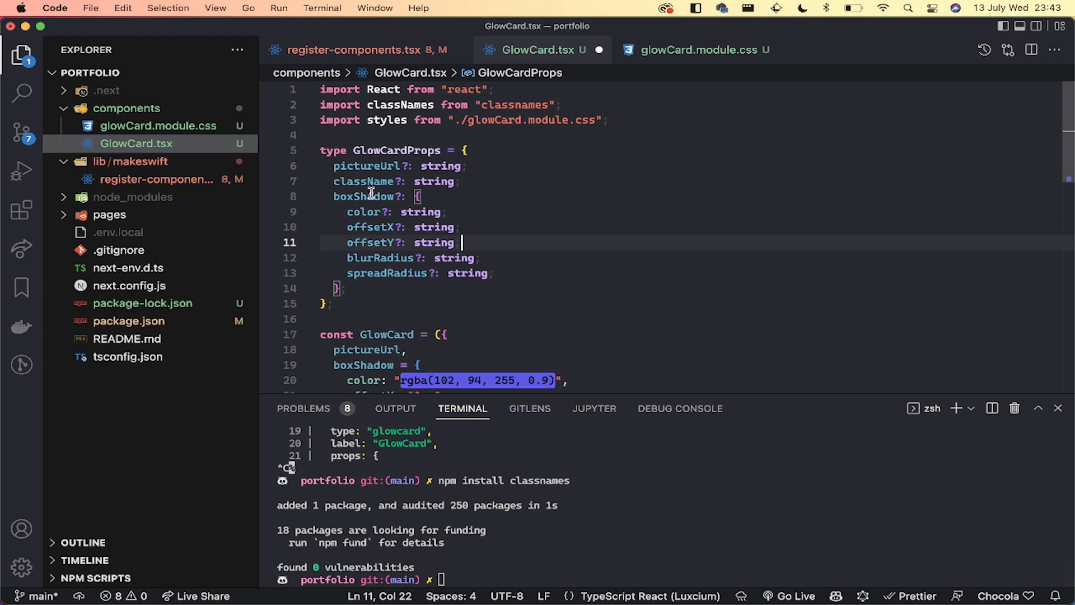
# Step: Examine the boxShadow prop type and its color, offsetX, offsetY, blurRadius and spreadRadius fields
pyautogui.moveTo(327, 196); pyautogui.dragTo(379, 287)
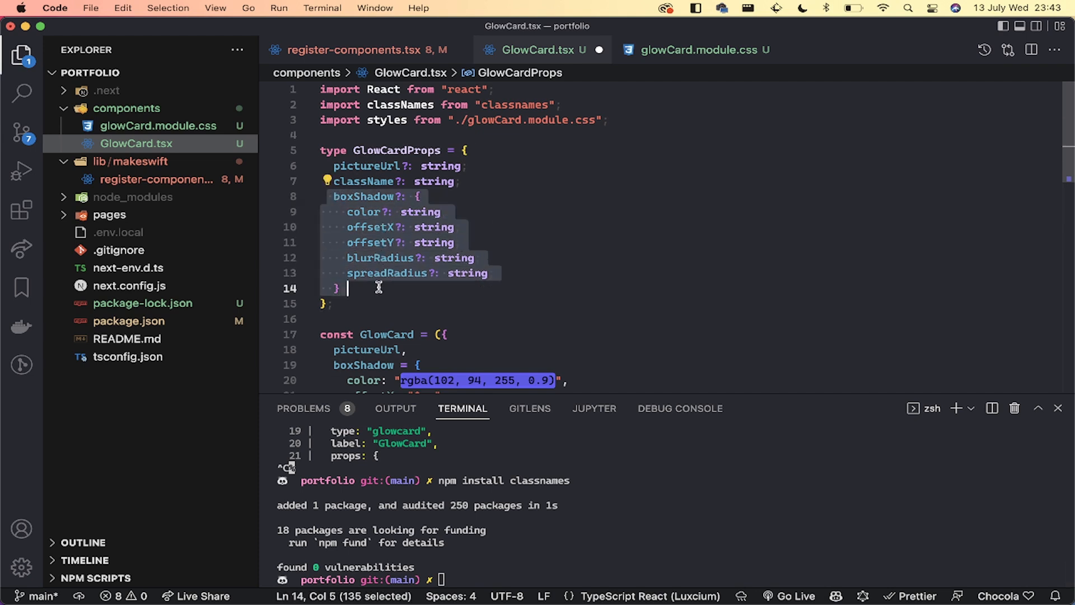
pyautogui.click(379, 288)
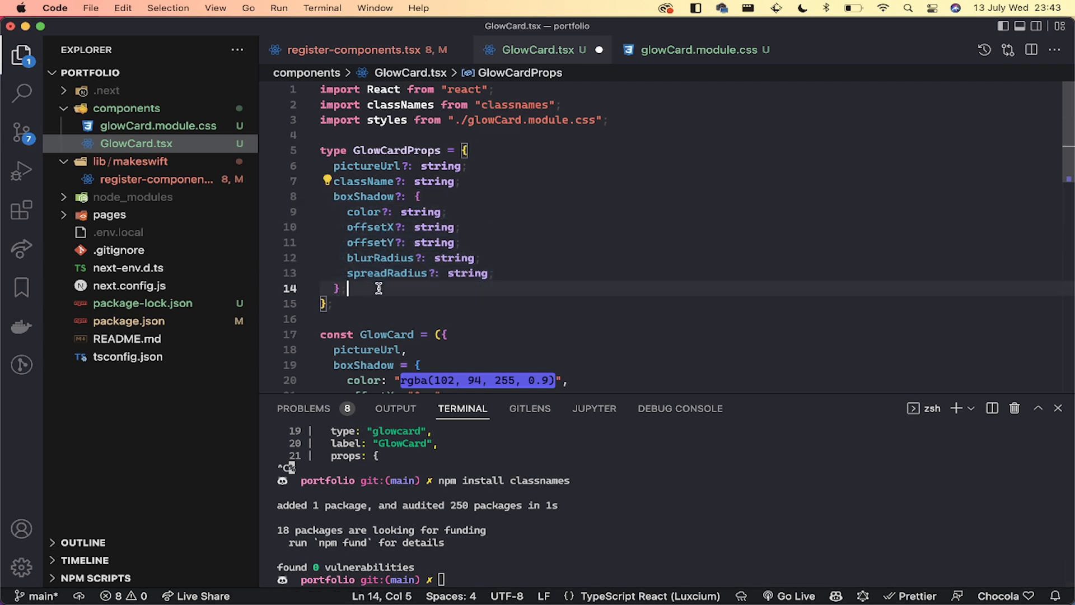
pyautogui.doubleClick(384, 196)
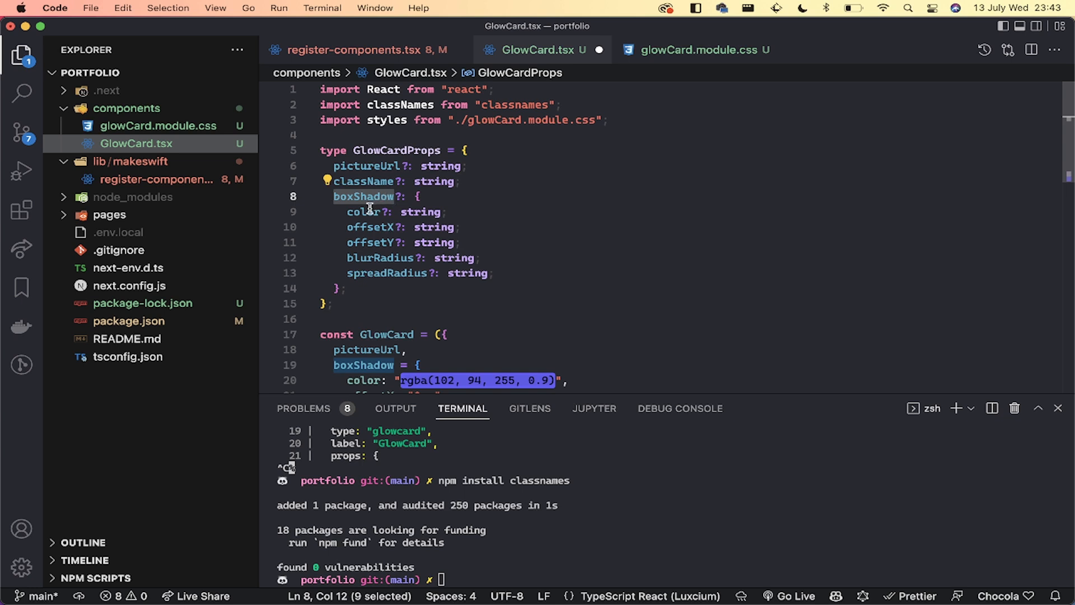
pyautogui.click(370, 208)
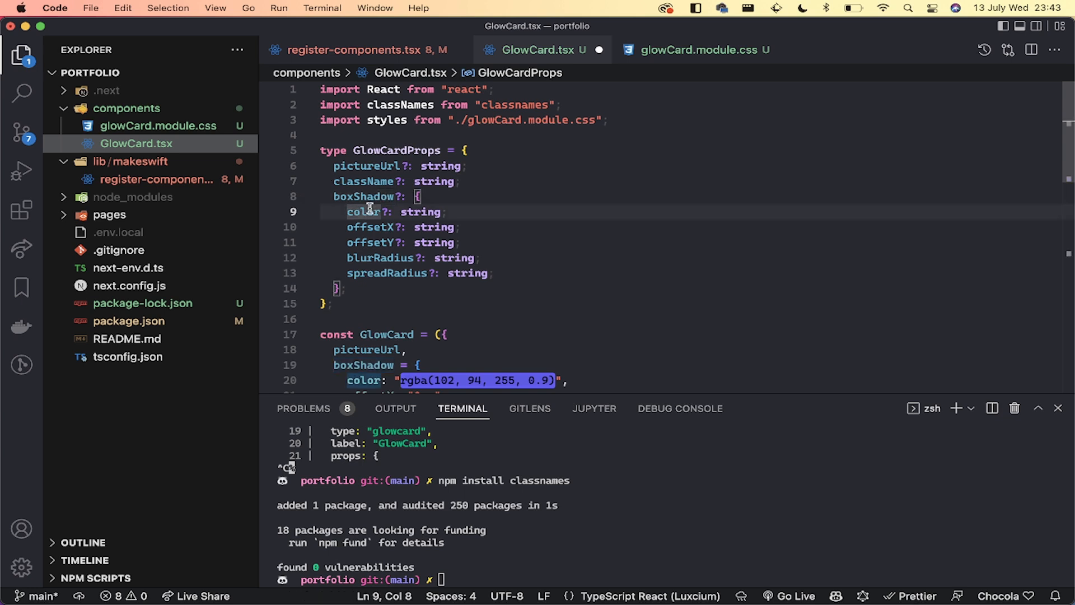
pyautogui.click(372, 225)
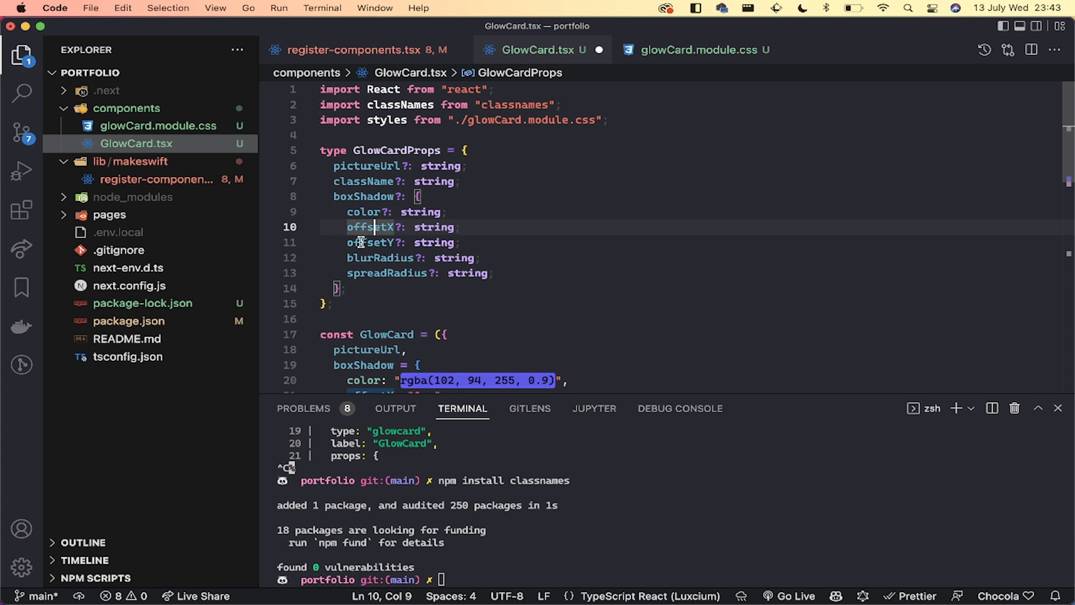
pyautogui.click(360, 242)
pyautogui.click(367, 257)
pyautogui.click(381, 273)
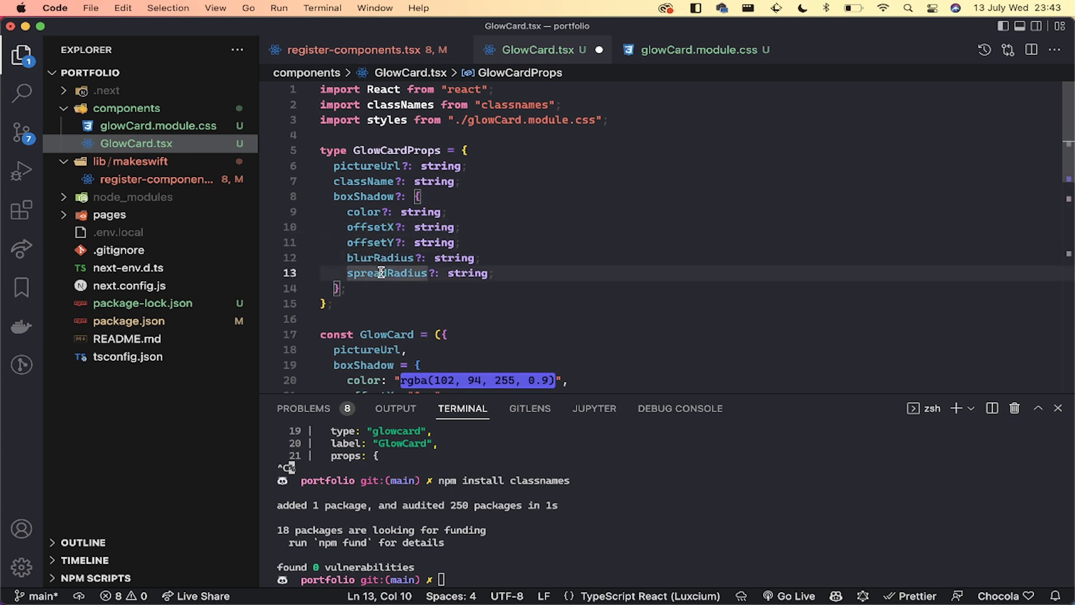
# Step: Switch to Makeswift in Chrome and set the Portfolio.js GlowCard's color to the #665EFF swatch
pyautogui.moveTo(668, 601)
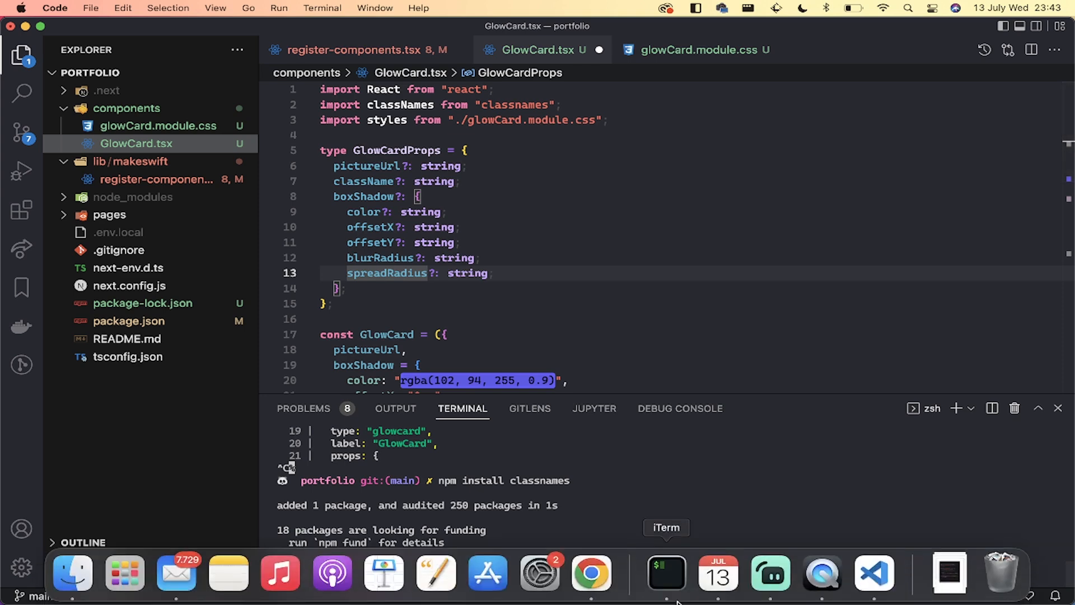
pyautogui.click(591, 573)
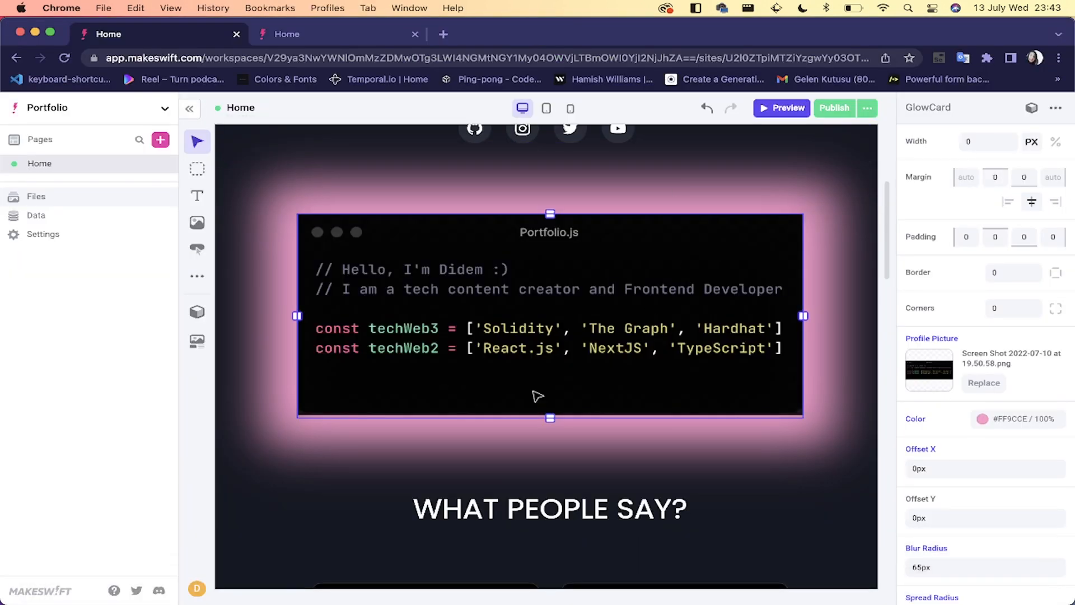
pyautogui.click(630, 197)
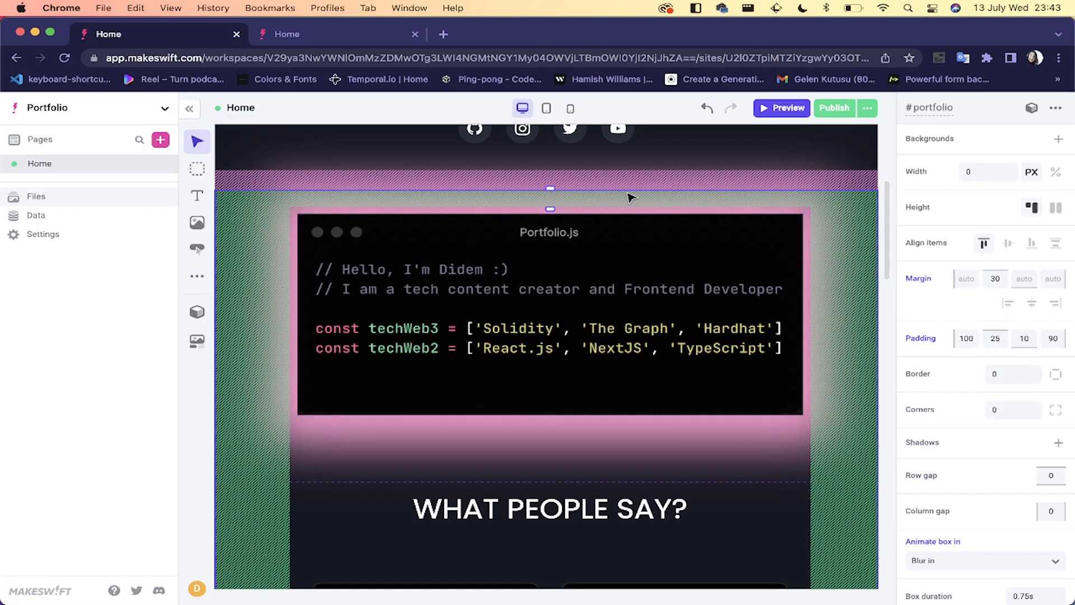
pyautogui.click(632, 327)
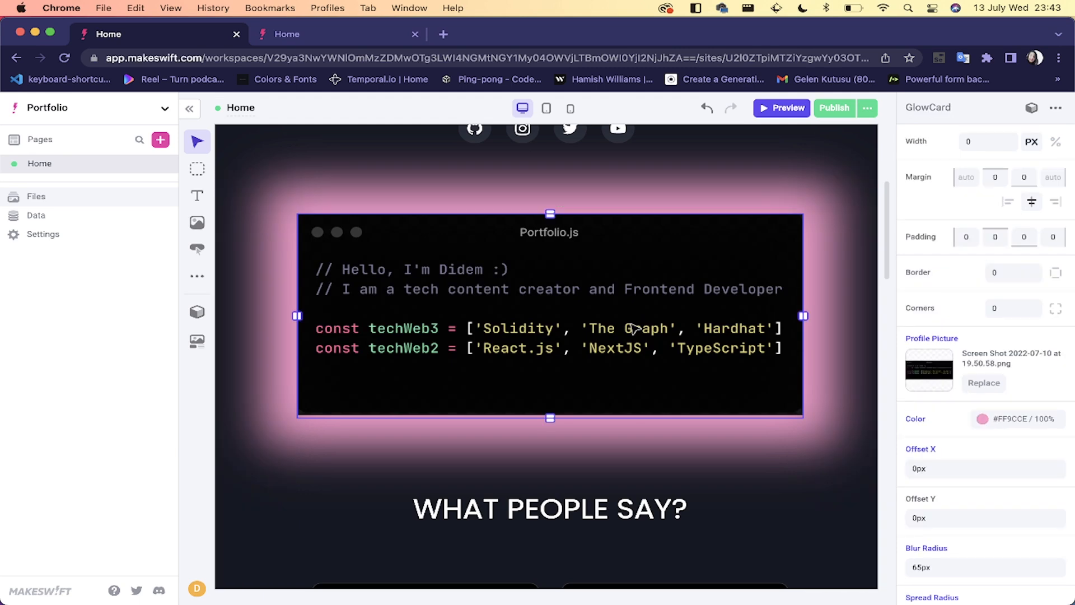
pyautogui.click(983, 419)
pyautogui.click(1001, 469)
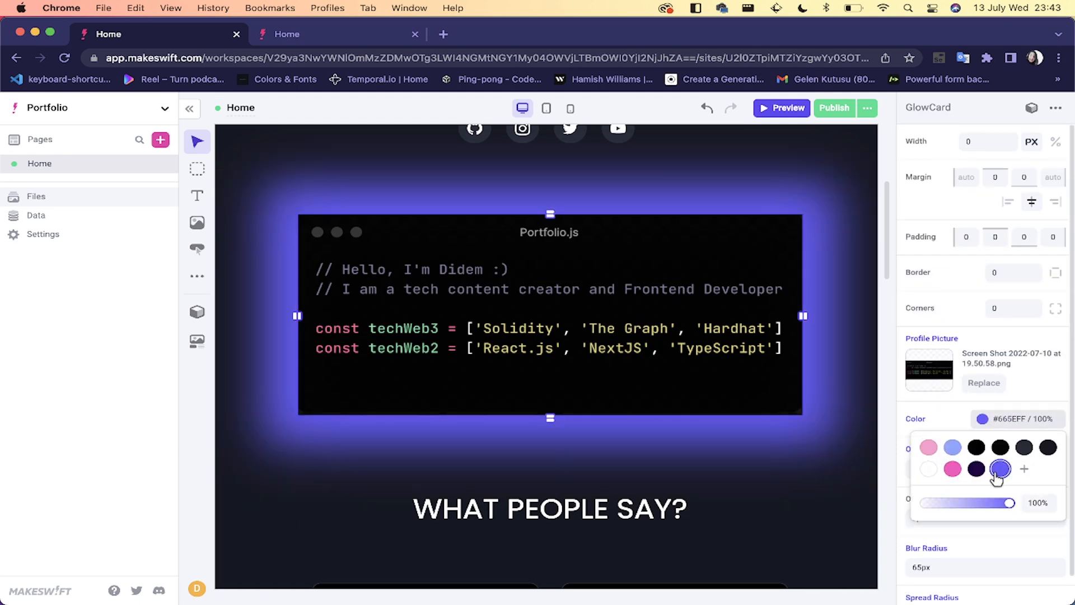
pyautogui.click(845, 475)
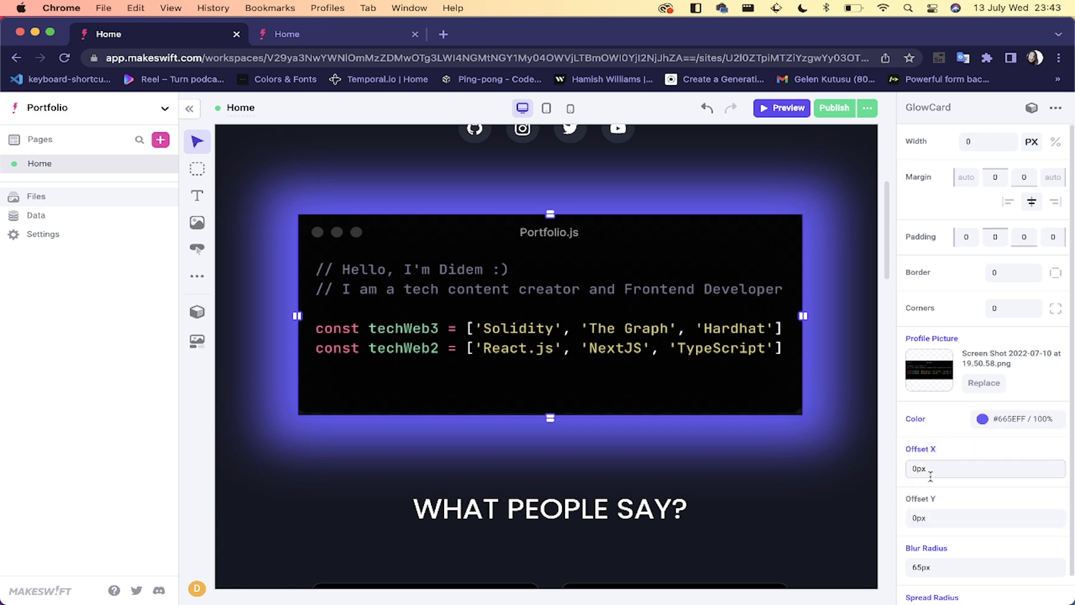
# Step: Set the GlowCard's Offset X to 30px
pyautogui.click(914, 468)
pyautogui.write('3')
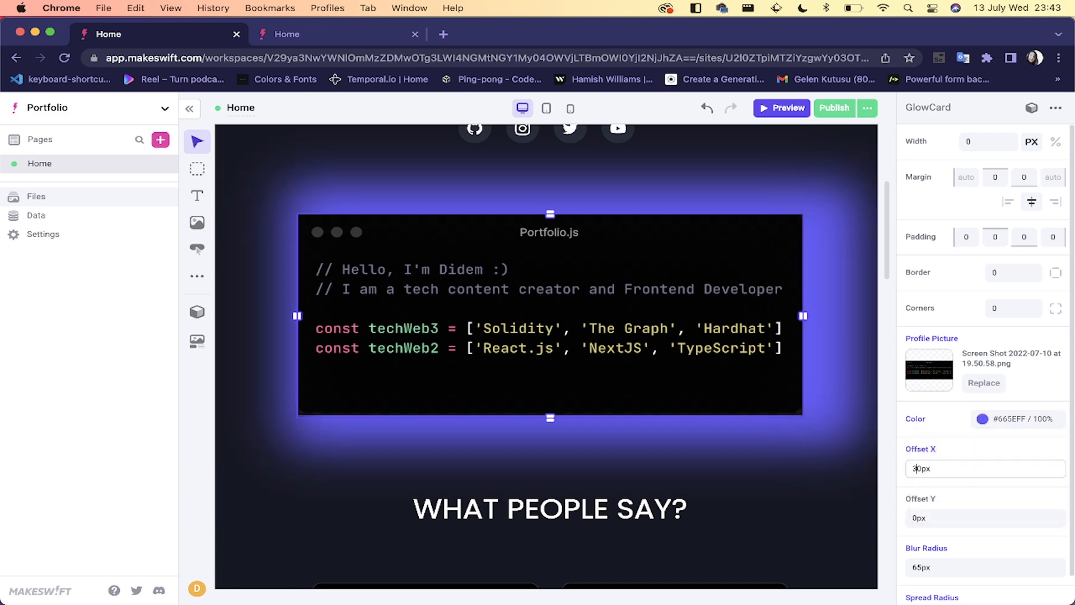
pyautogui.click(785, 502)
# Step: Switch back to VS Code and examine the GlowCard component's props and default boxShadow values
pyautogui.moveTo(789, 597)
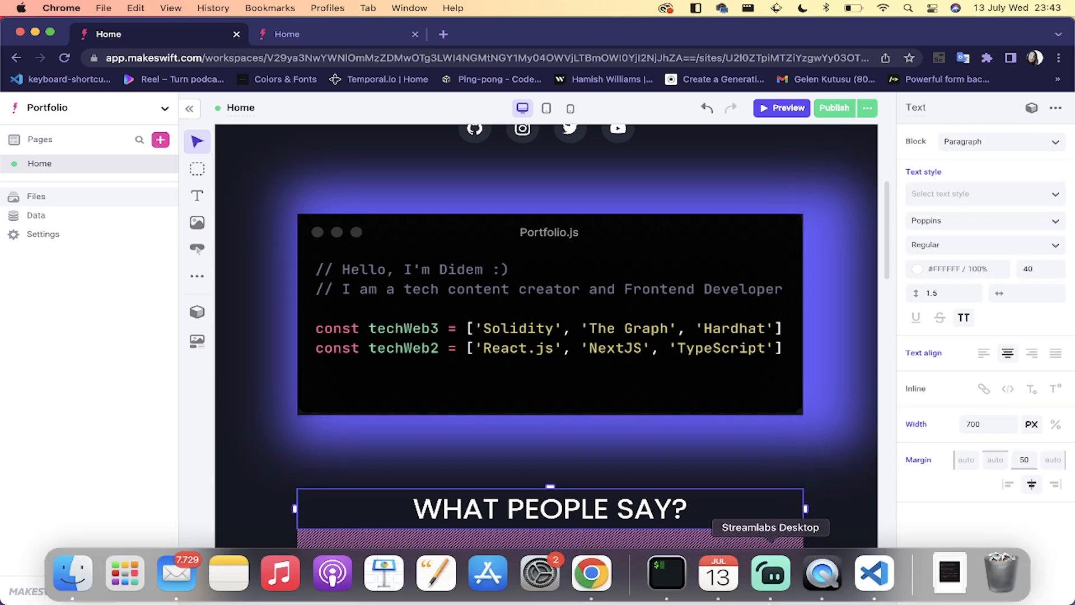
pyautogui.click(873, 580)
pyautogui.press('super+equal')
pyautogui.click(634, 260)
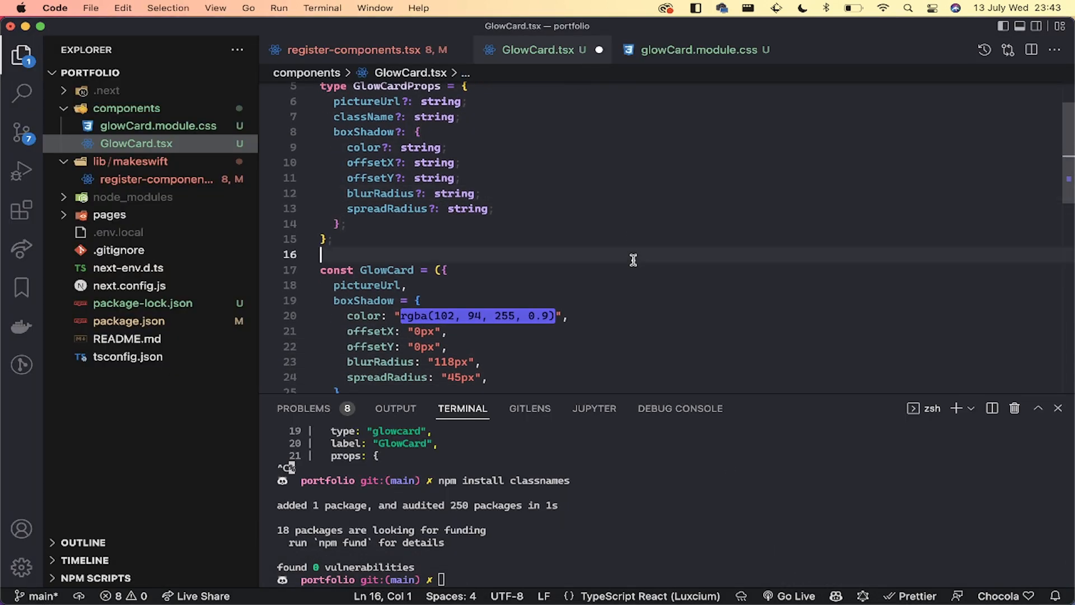
pyautogui.scroll(-1, 633, 260)
pyautogui.click(634, 260)
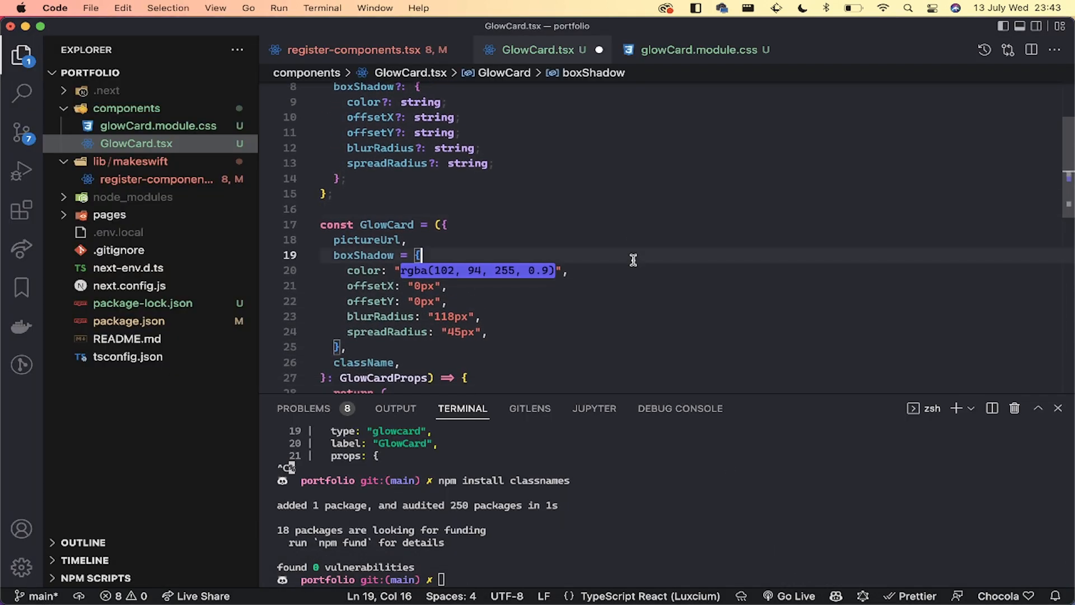
pyautogui.click(383, 224)
pyautogui.scroll(-1, 383, 224)
pyautogui.moveTo(334, 205); pyautogui.dragTo(422, 307)
pyautogui.click(521, 280)
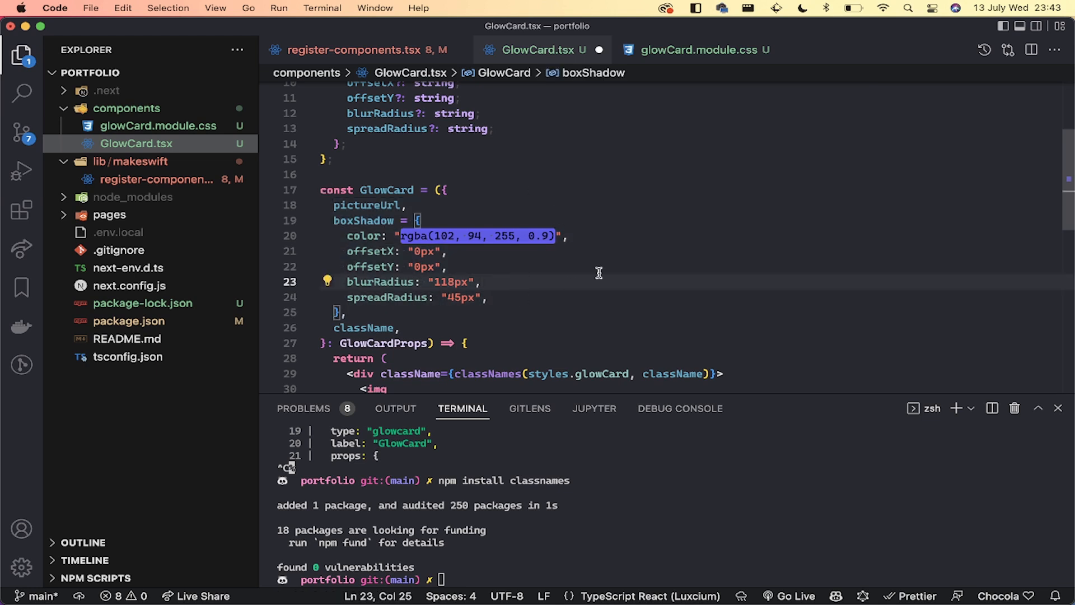
pyautogui.doubleClick(406, 233)
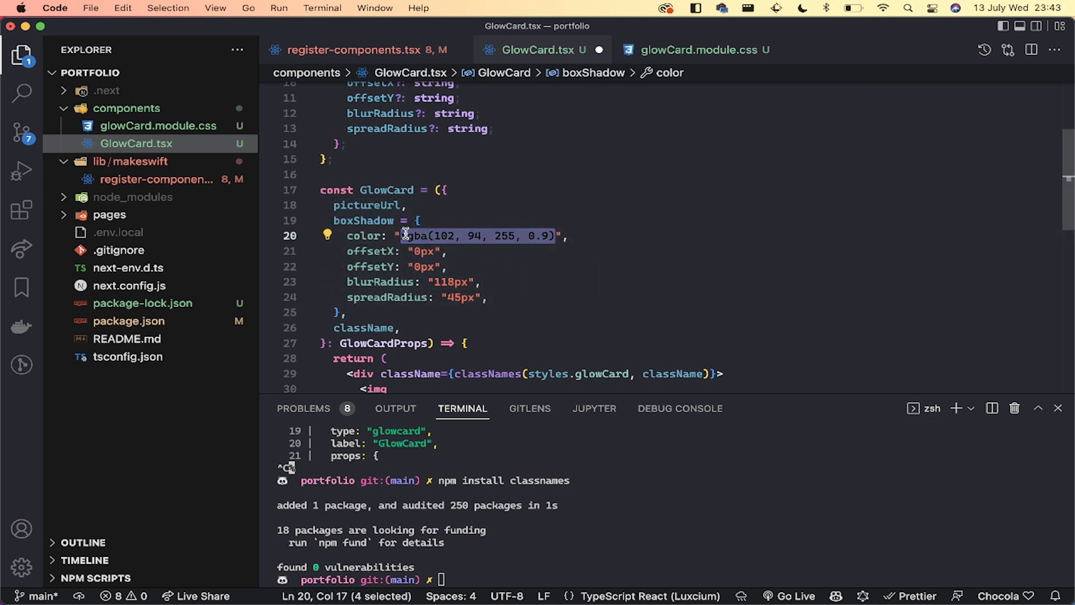
# Step: Examine the JSX returned by GlowCard, including the wrapper div's class names and the image markup
pyautogui.scroll(-5, 406, 233)
pyautogui.click(405, 233)
pyautogui.click(401, 195)
pyautogui.moveTo(341, 216); pyautogui.dragTo(418, 347)
pyautogui.click(583, 213)
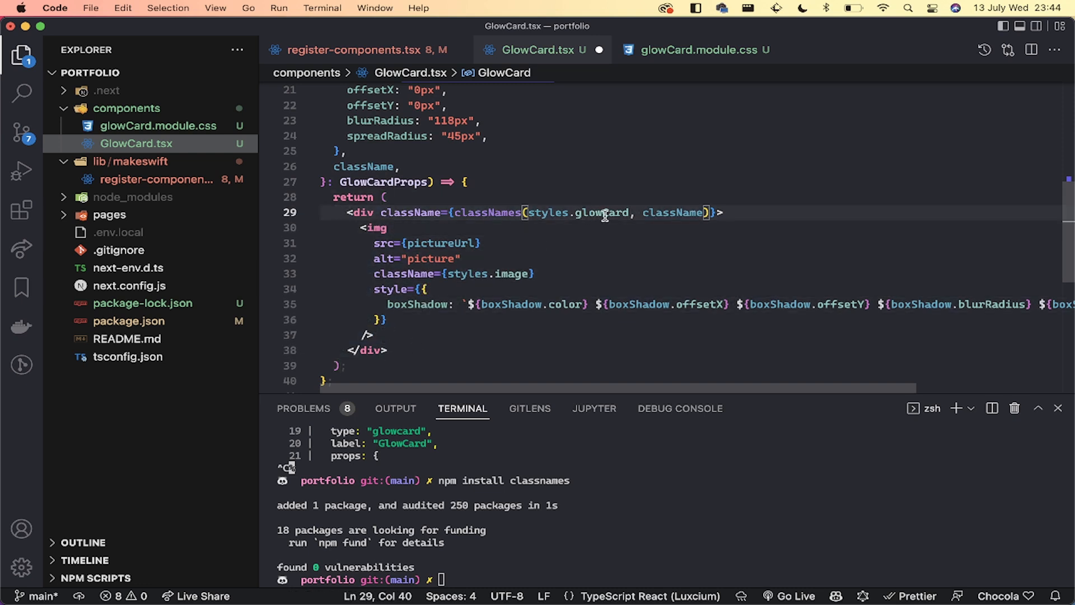
# Step: Open the glowCard style definition in glowCard.module.css and delete the duplicate border-radius: 40% line from the .glowCard rule
pyautogui.keyDown('super'); pyautogui.click(605, 213); pyautogui.keyUp('super')
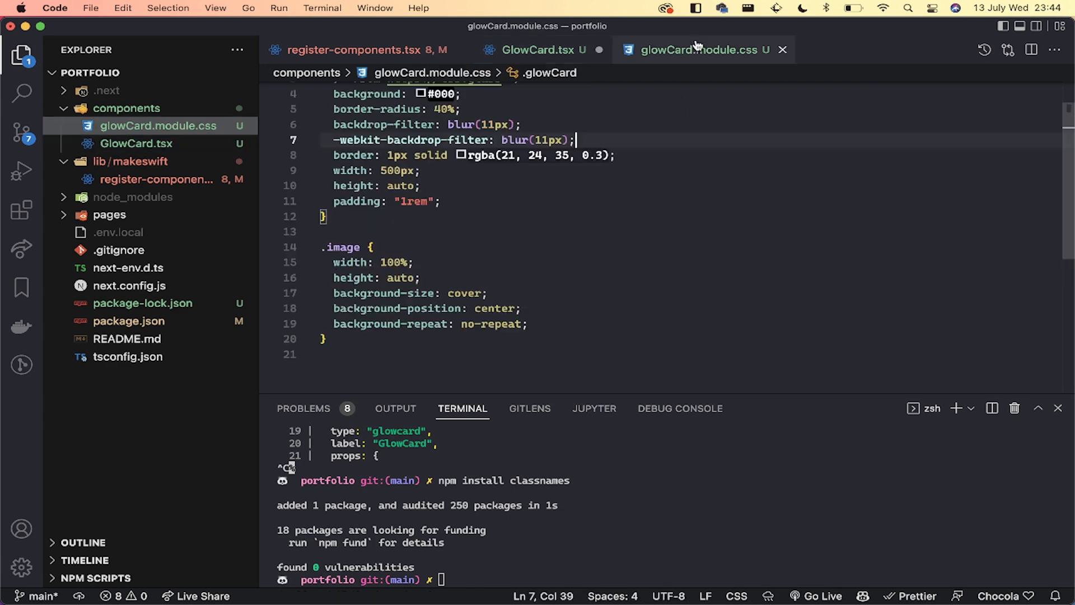
pyautogui.click(502, 127)
pyautogui.scroll(2, 502, 132)
pyautogui.moveTo(326, 107); pyautogui.dragTo(189, 149)
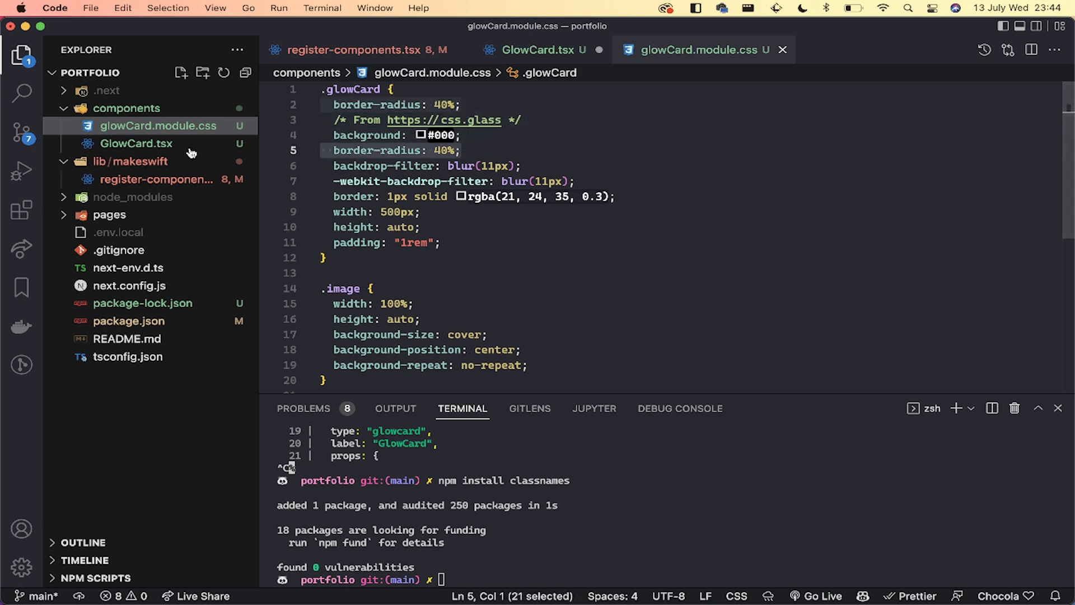
pyautogui.press('BackSpace')
pyautogui.press('BackSpace')
pyautogui.click(440, 255)
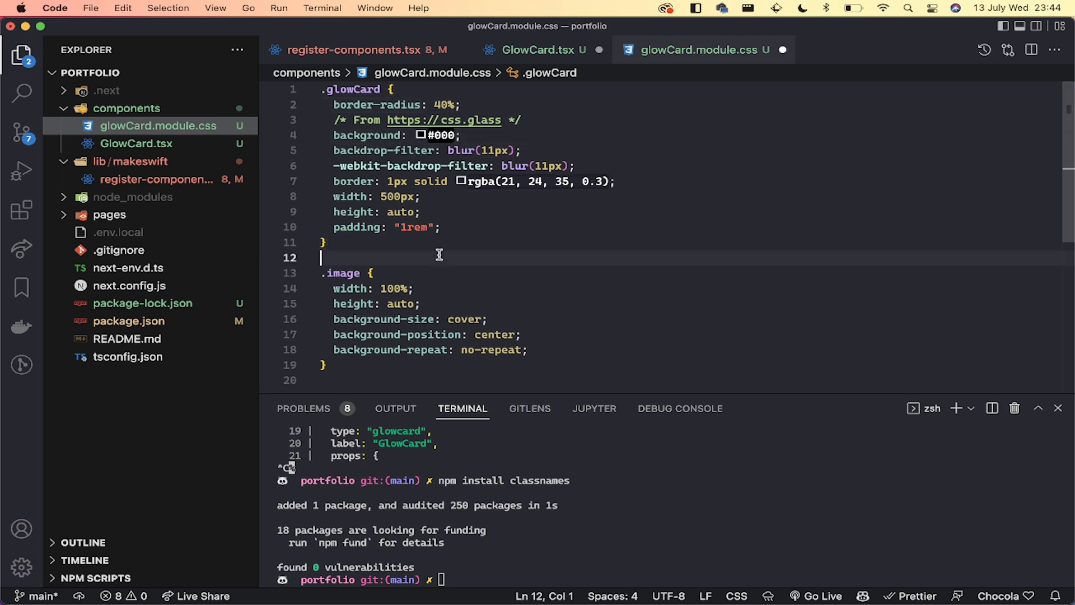
# Step: Examine the .glowCard and .image rules in glowCard.module.css, including their width, height and background declarations
pyautogui.moveTo(471, 214); pyautogui.dragTo(468, 219)
pyautogui.moveTo(346, 196); pyautogui.dragTo(421, 196)
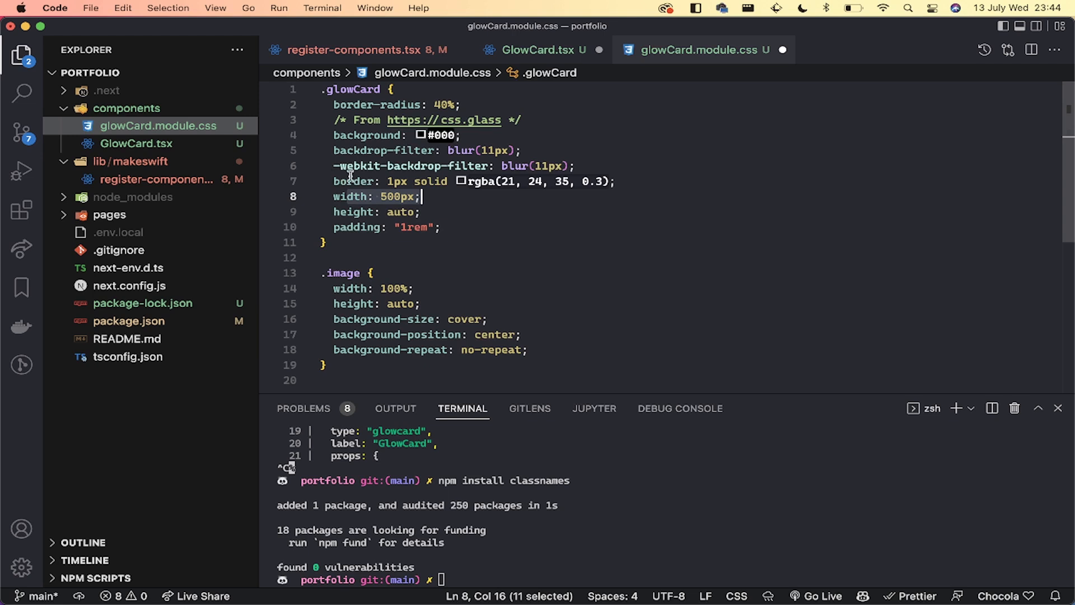
pyautogui.click(444, 230)
pyautogui.click(394, 274)
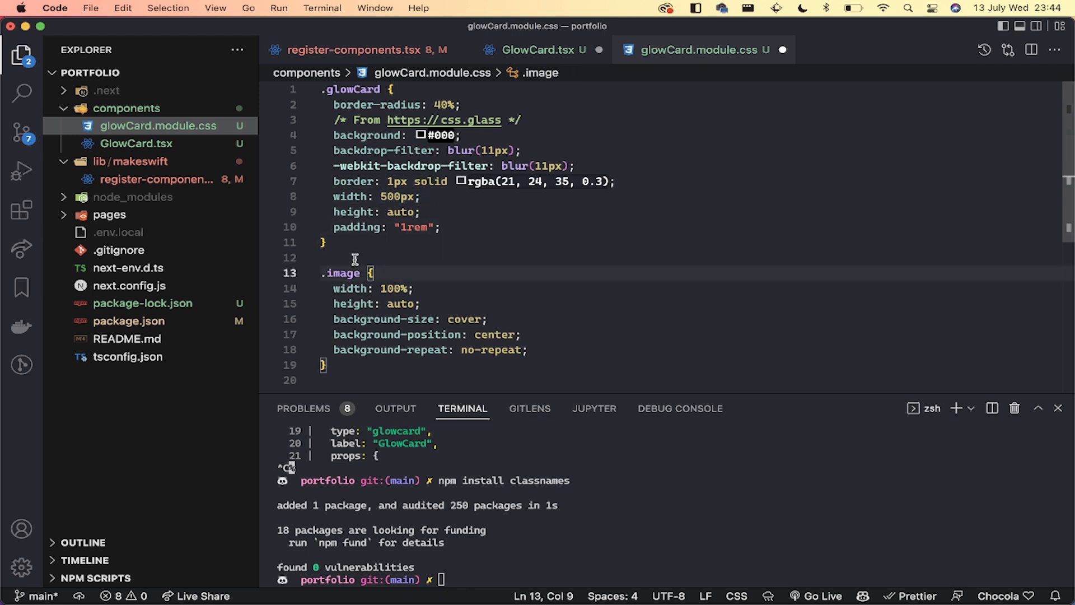
pyautogui.click(503, 54)
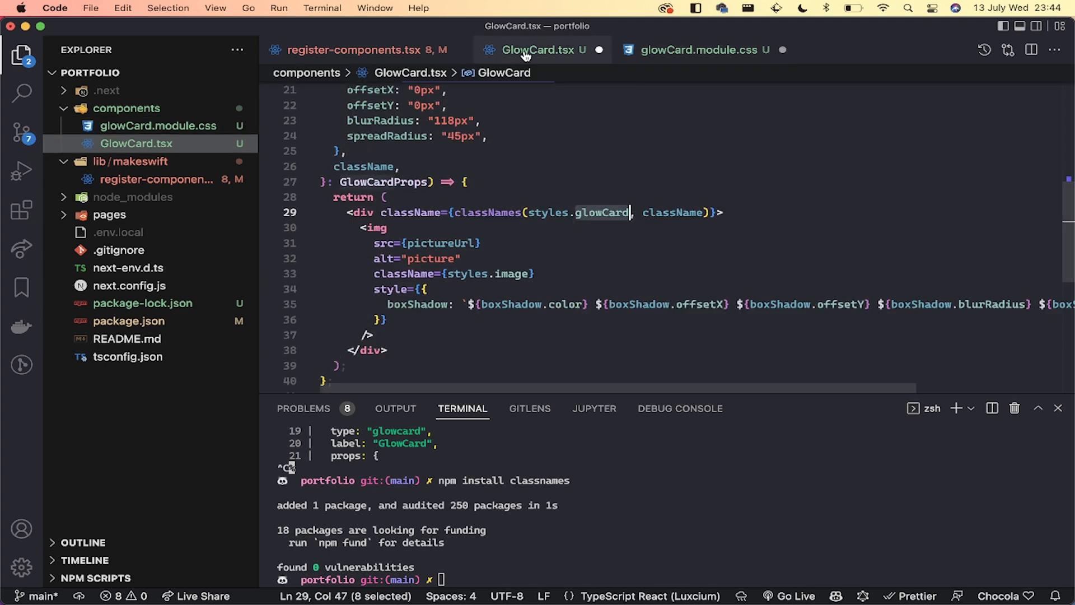
pyautogui.click(636, 56)
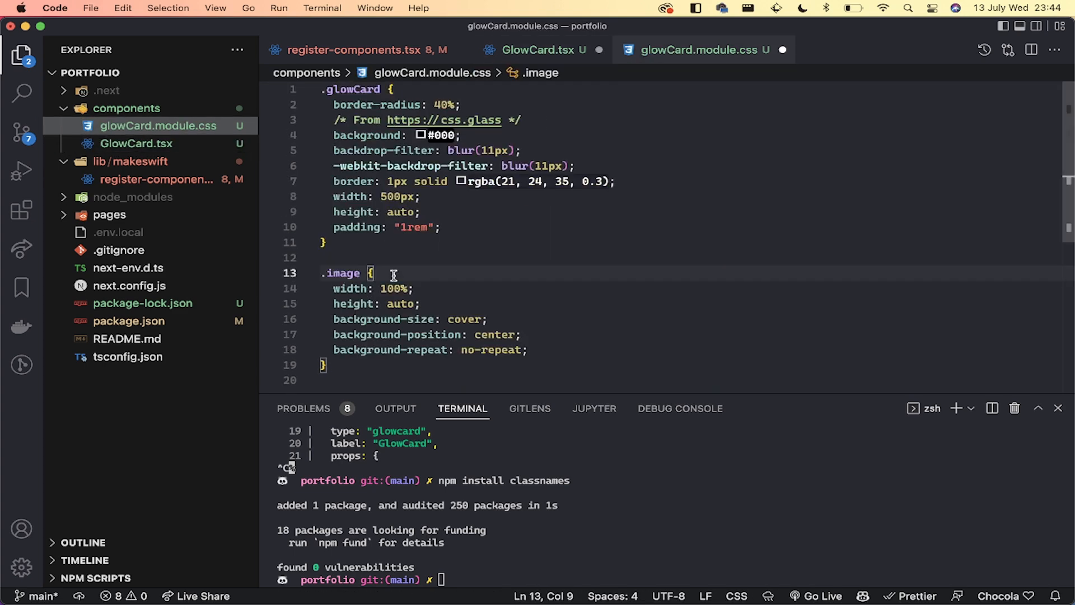
pyautogui.moveTo(327, 289); pyautogui.dragTo(443, 283)
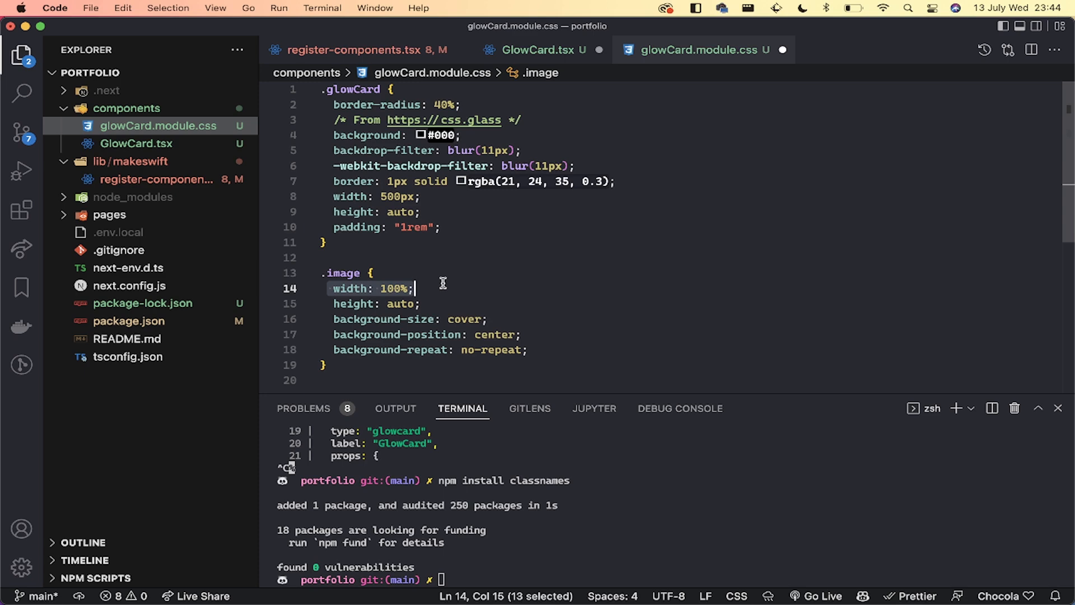
pyautogui.click(488, 318)
pyautogui.click(427, 302)
pyautogui.scroll(-3, 432, 299)
pyautogui.scroll(3, 448, 286)
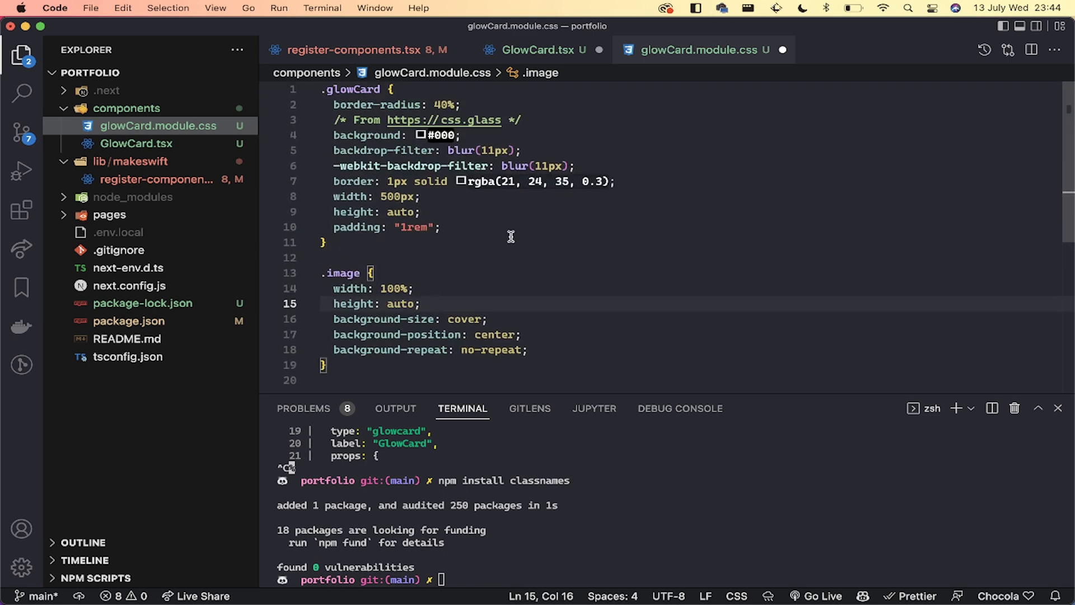
# Step: Close glowCard.module.css and save GlowCard.tsx
pyautogui.click(782, 49)
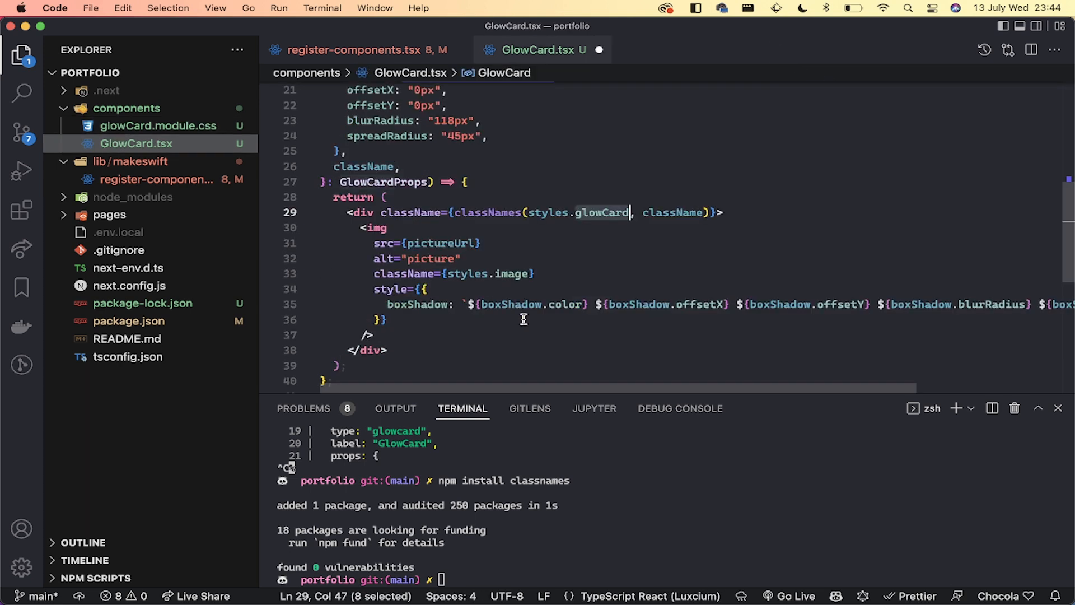
pyautogui.doubleClick(600, 212)
pyautogui.hotkey('ctrl', 's')
# Step: Examine the img element in GlowCard.tsx, including its pictureUrl source and the boxShadow template string in its style
pyautogui.moveTo(356, 227); pyautogui.dragTo(420, 332)
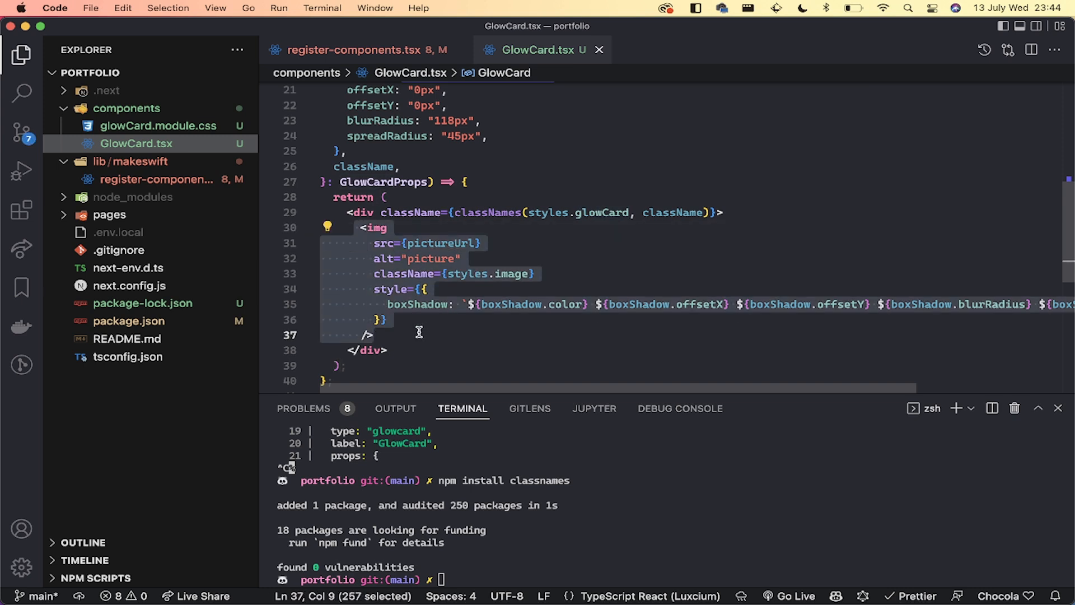
pyautogui.click(458, 344)
pyautogui.doubleClick(439, 243)
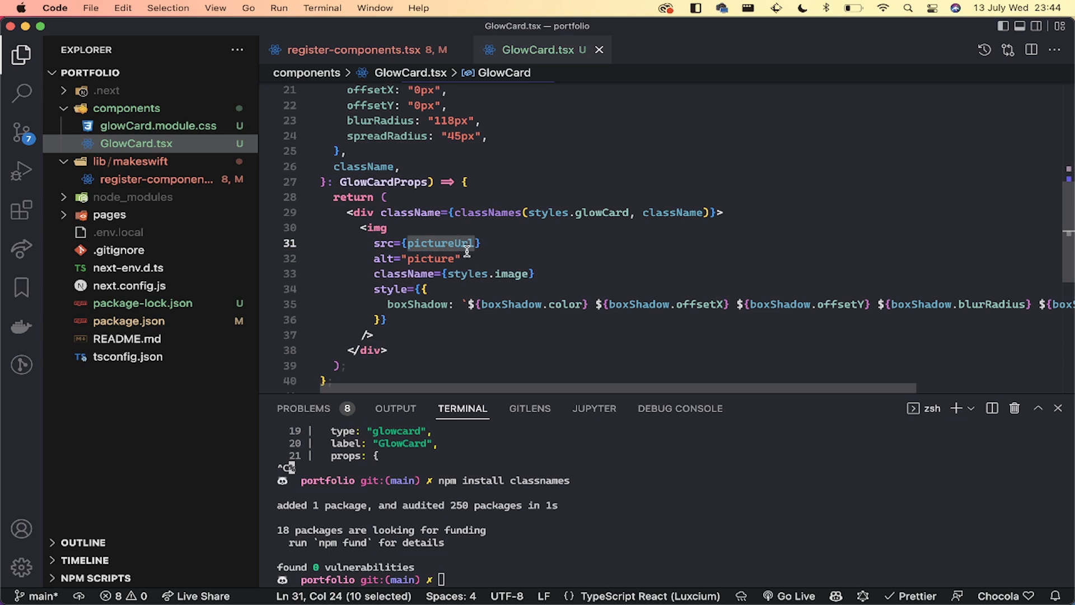
pyautogui.click(429, 320)
pyautogui.moveTo(361, 289); pyautogui.dragTo(401, 318)
pyautogui.hscroll(2, 400, 318)
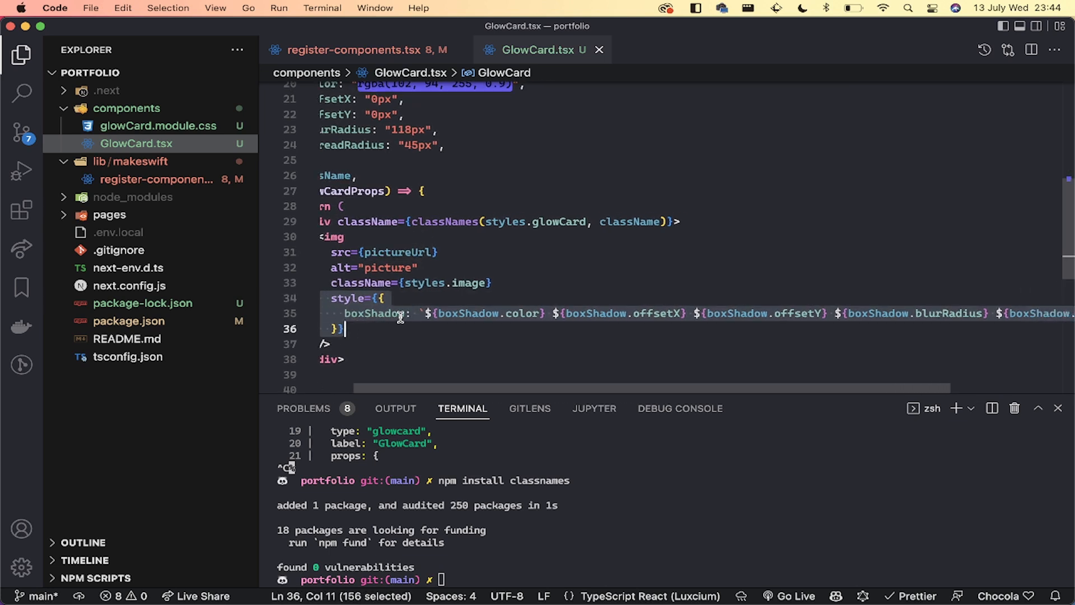
pyautogui.scroll(-1, 400, 318)
pyautogui.click(400, 318)
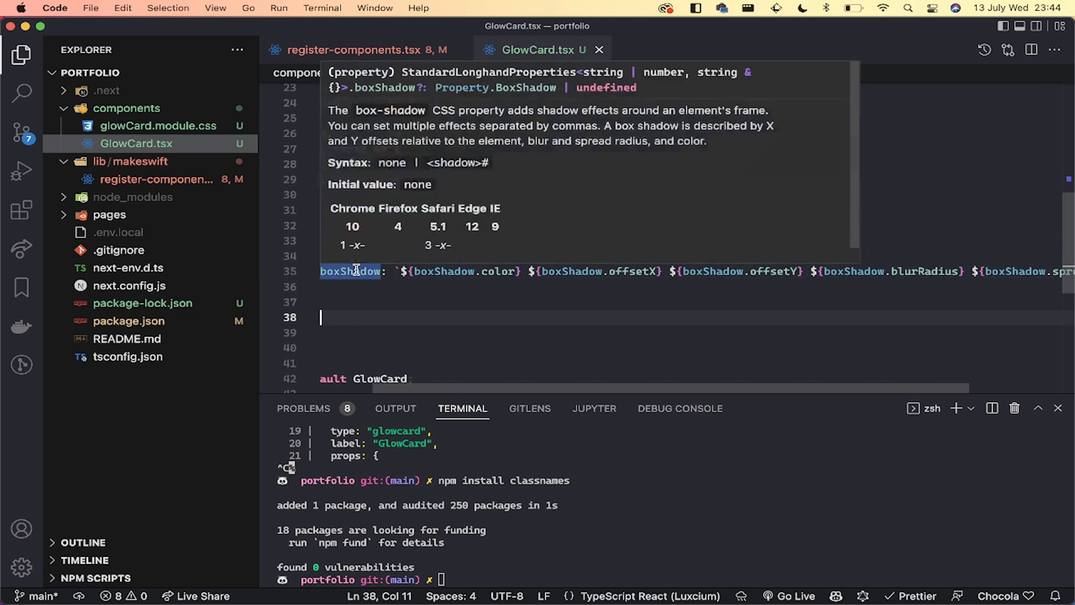
pyautogui.moveTo(447, 271)
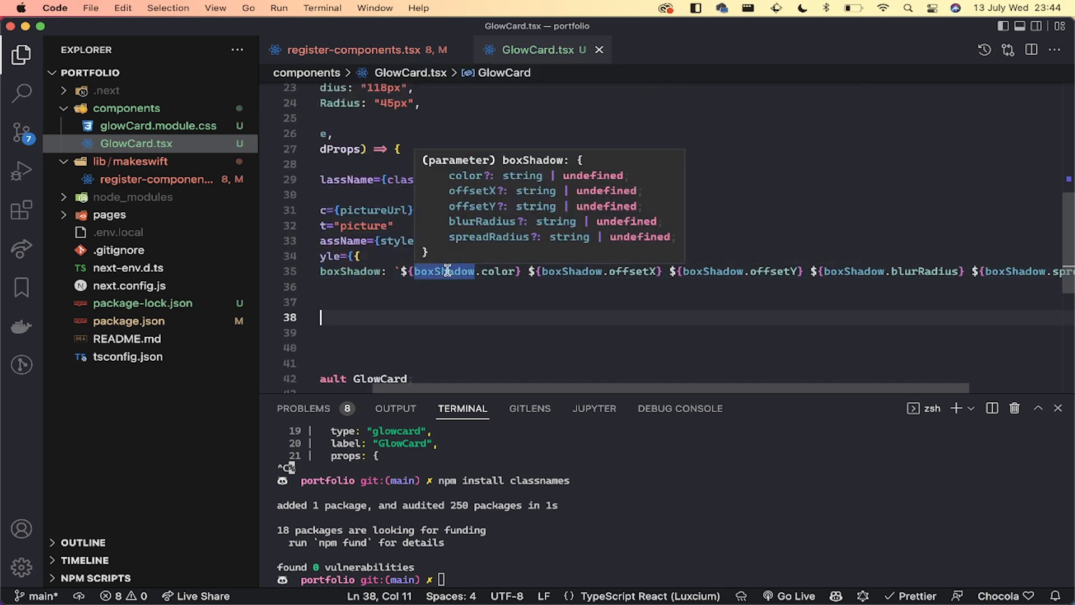
pyautogui.hscroll(3, 448, 271)
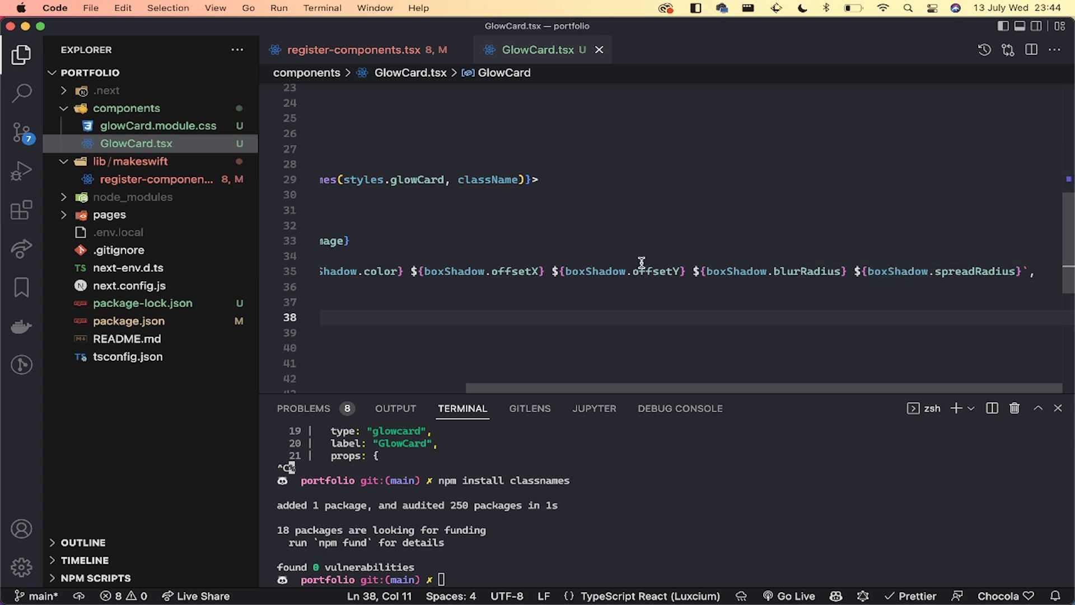
pyautogui.hscroll(-3, 642, 264)
# Step: Close GlowCard.tsx and start a third import statement below the ReactRuntime import in register-components.tsx
pyautogui.click(600, 48)
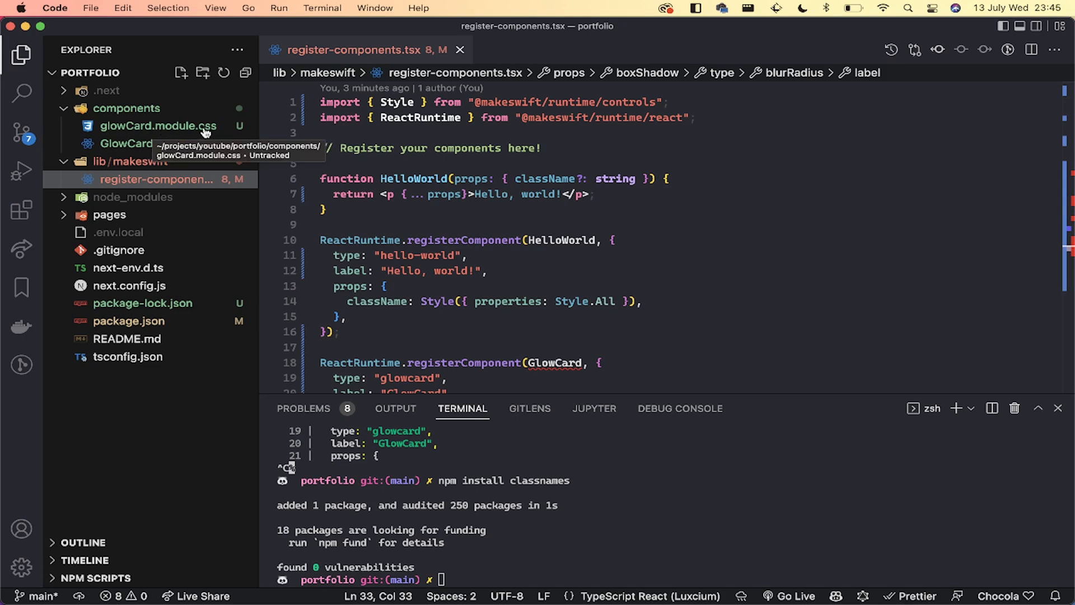
pyautogui.click(140, 109)
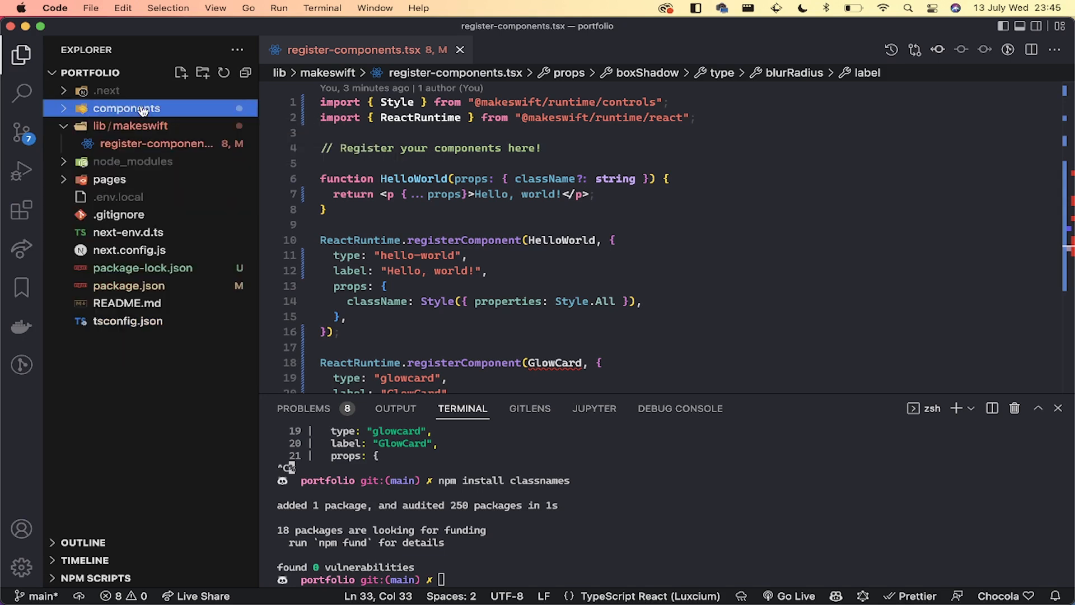
pyautogui.click(157, 145)
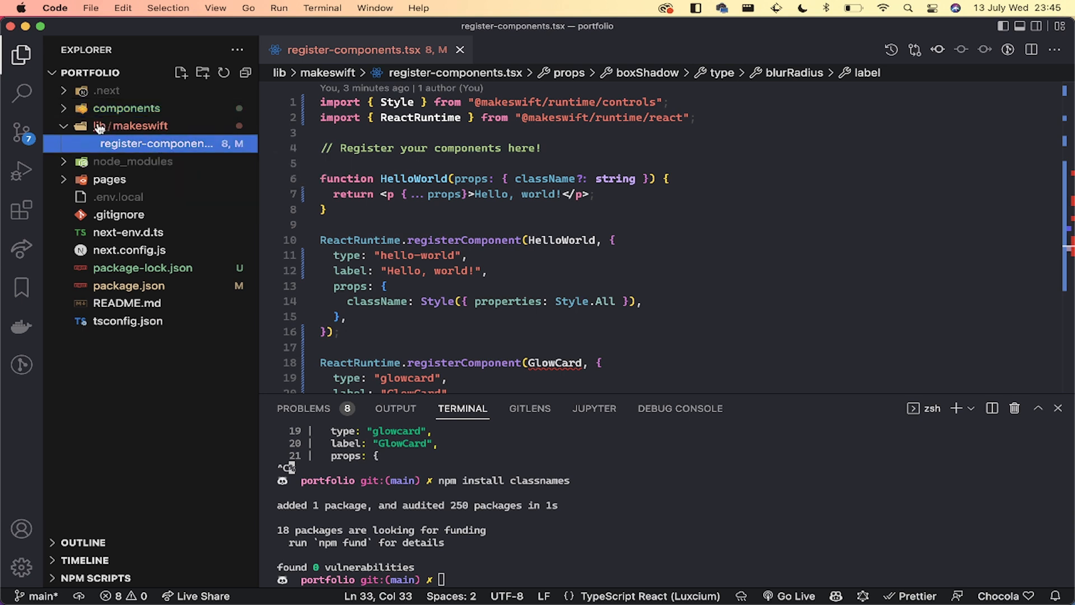
pyautogui.click(355, 117)
pyautogui.click(728, 118)
pyautogui.press('Return')
pyautogui.write('import')
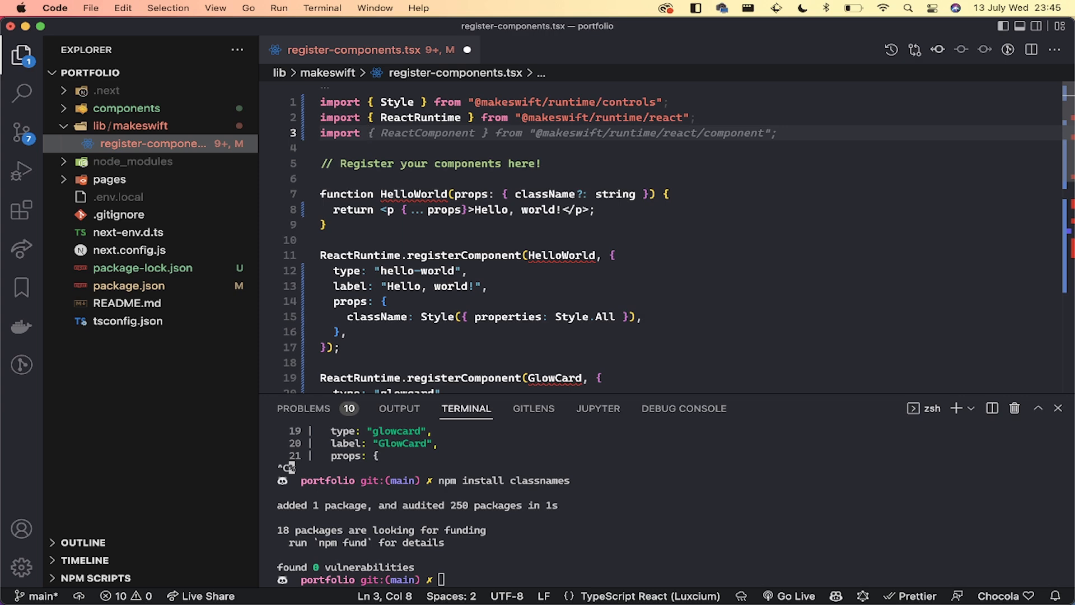
# Step: Check the export statement at the end of GlowCard.tsx in the components folder and close the file
pyautogui.click(126, 108)
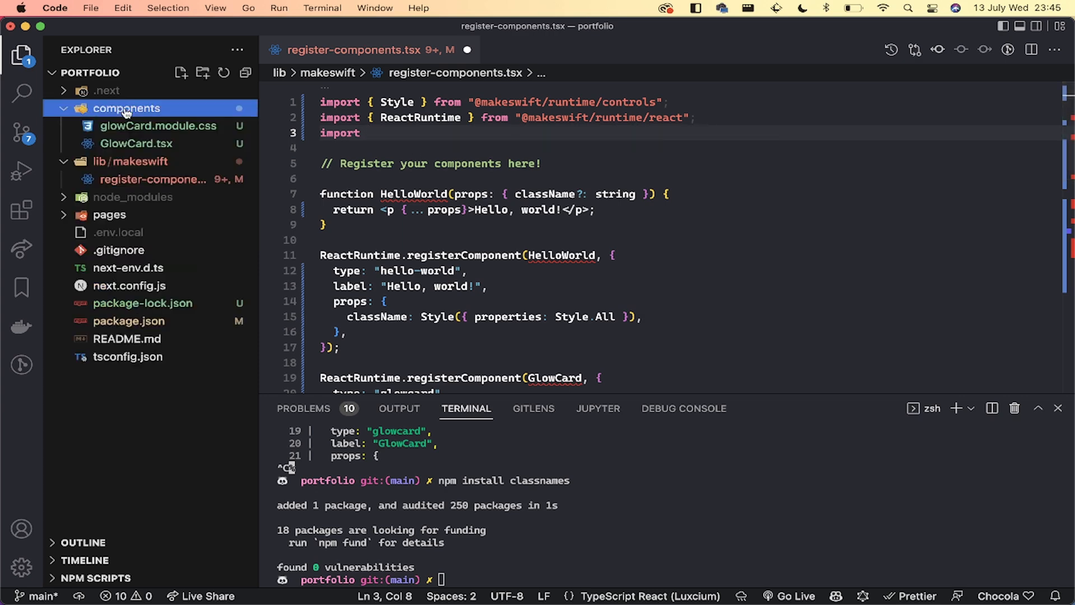
pyautogui.click(127, 144)
pyautogui.scroll(-5, 365, 245)
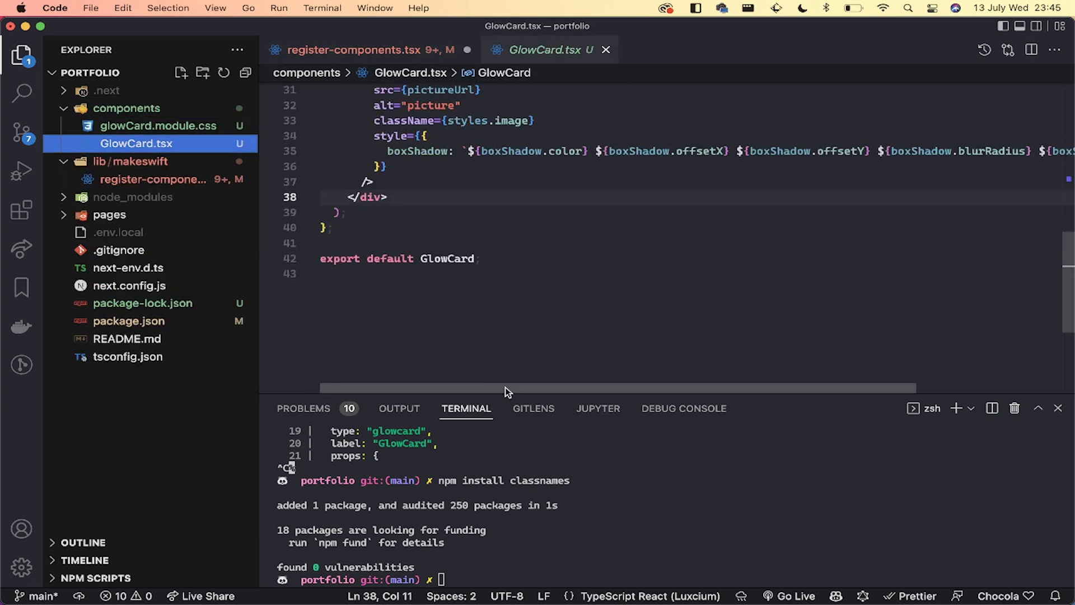
pyautogui.click(606, 49)
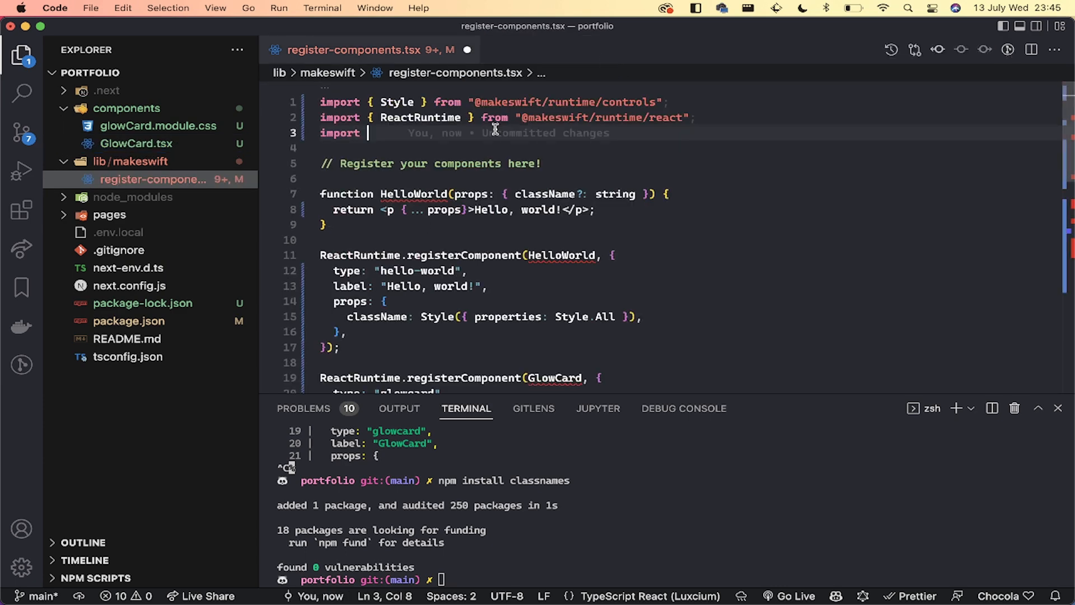
# Step: Continue the new import statement with GlowCard from the path "../../components/GlowCard/"
pyautogui.write('Gl')
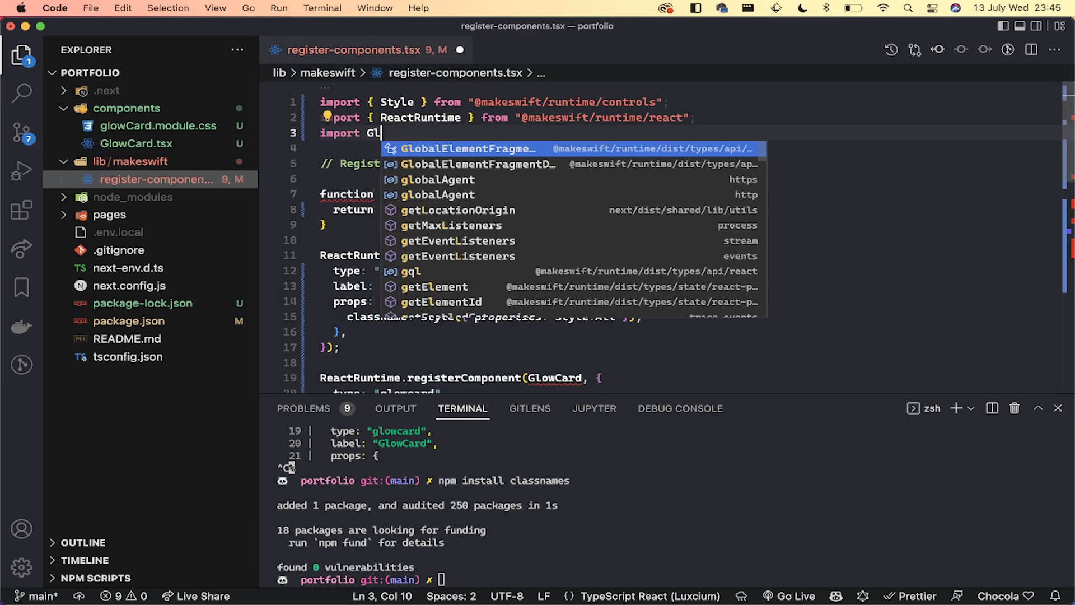
pyautogui.write('owCard ')
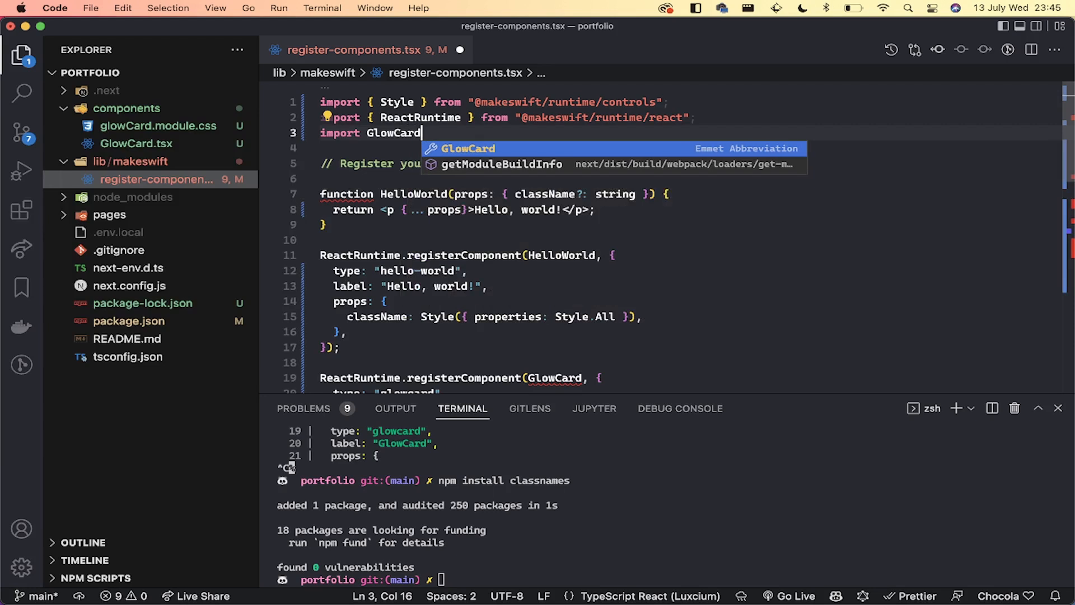
pyautogui.write("from '")
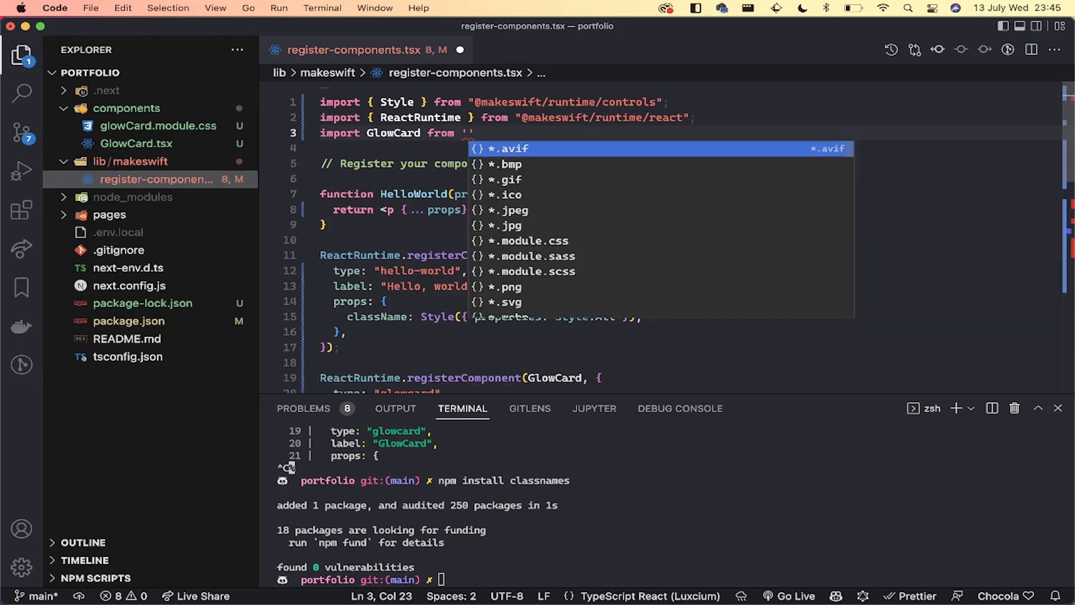
pyautogui.press('BackSpace')
pyautogui.write('"../../components/GlowCard/";')
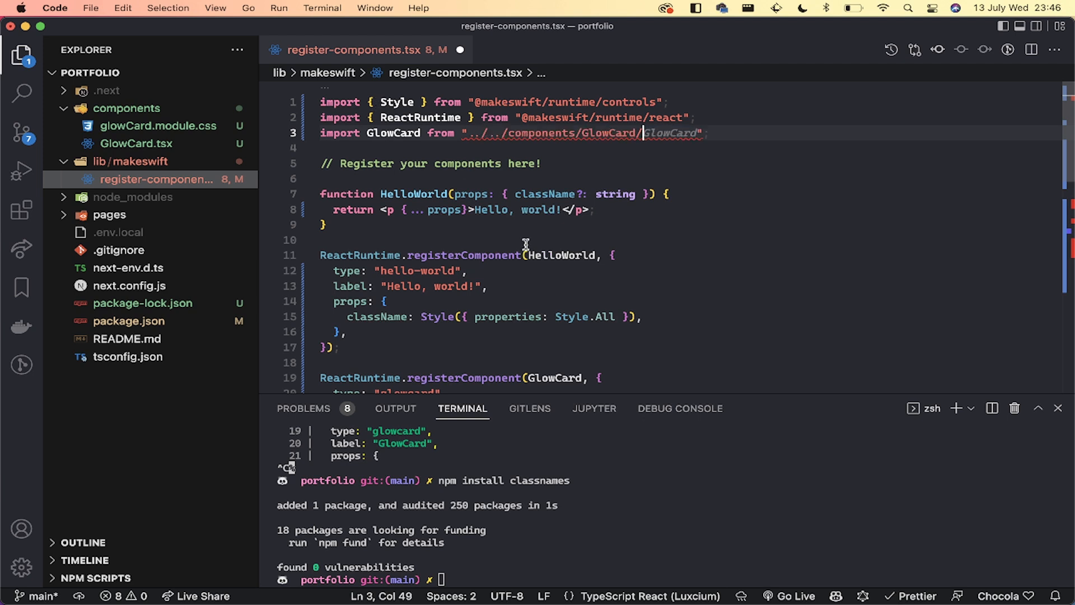
# Step: Create a GlowCard folder inside components and move glowCard.module.css and GlowCard.tsx into it
pyautogui.rightClick(121, 110)
pyautogui.click(176, 131)
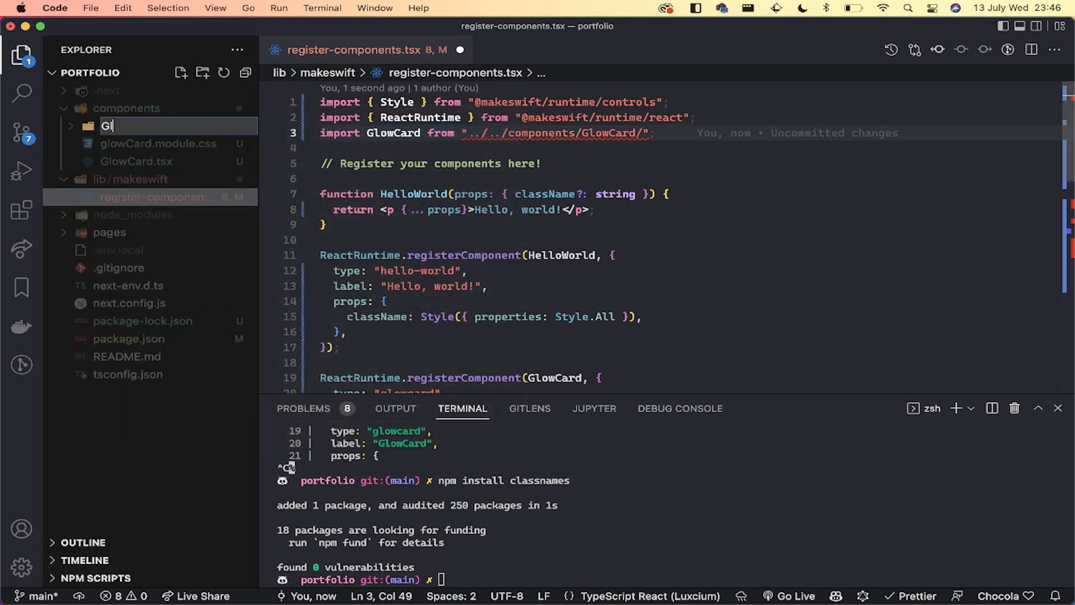
pyautogui.write('GlowCard')
pyautogui.press('Return')
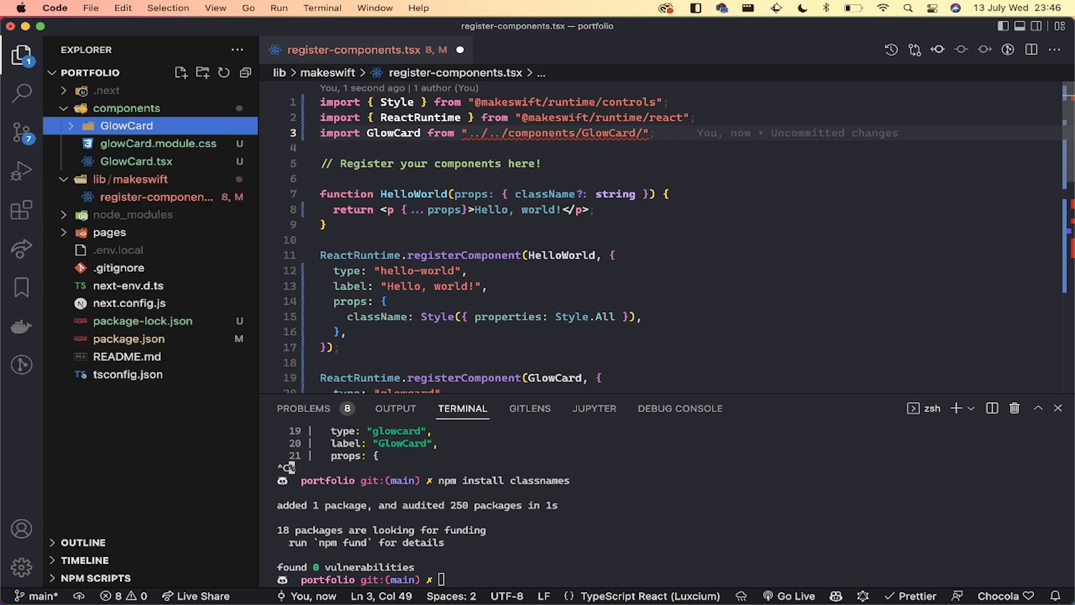
pyautogui.moveTo(142, 147)
pyautogui.mouseDown()
pyautogui.moveTo(137, 127)
pyautogui.moveTo(147, 136)
pyautogui.mouseUp()
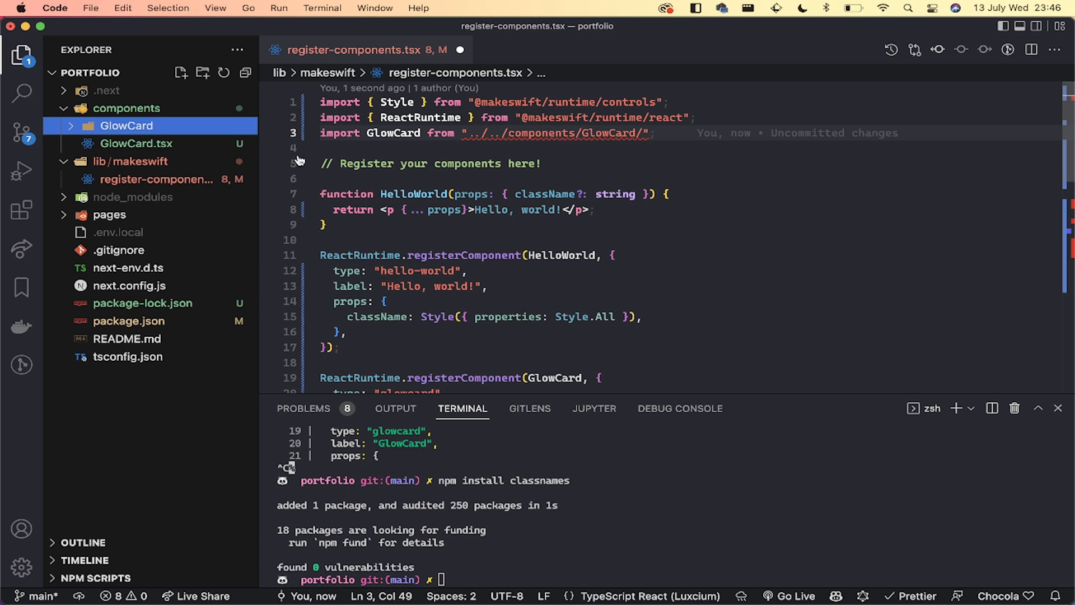
# Step: Complete the import path as "../../components/GlowCard/GlowCard" and save register-components.tsx
pyautogui.click(643, 132)
pyautogui.write('GlowCard')
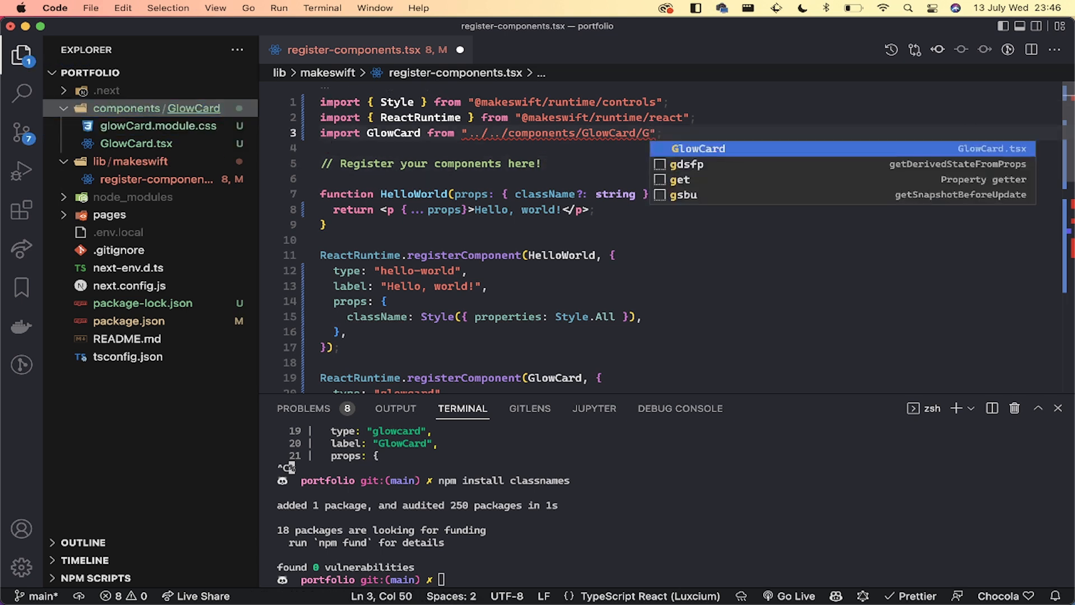
pyautogui.press('super+s')
pyautogui.click(709, 188)
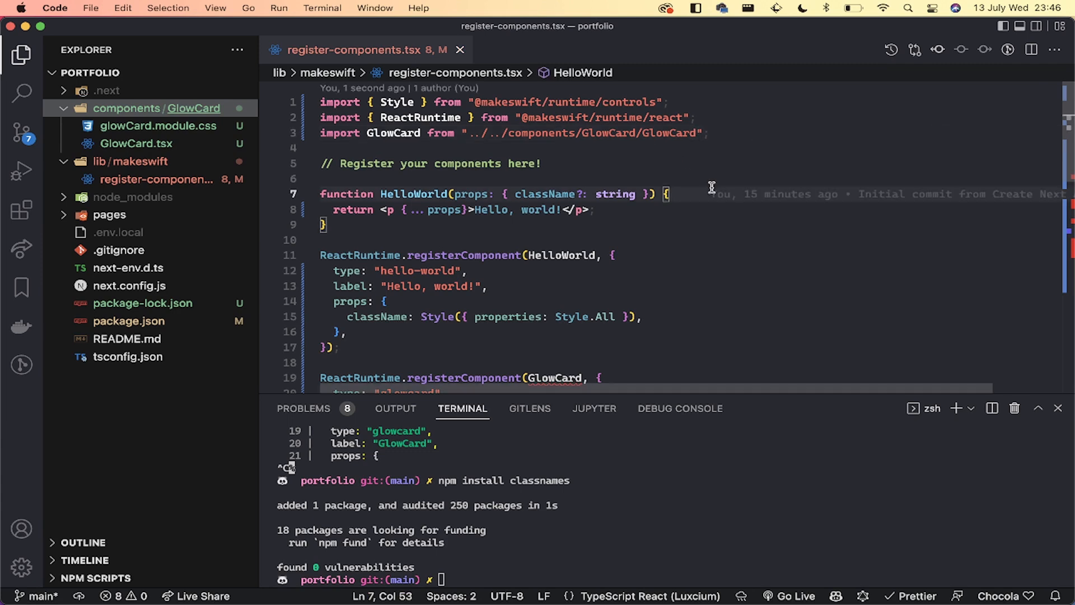
pyautogui.rightClick(710, 188)
pyautogui.click(819, 150)
pyautogui.click(430, 182)
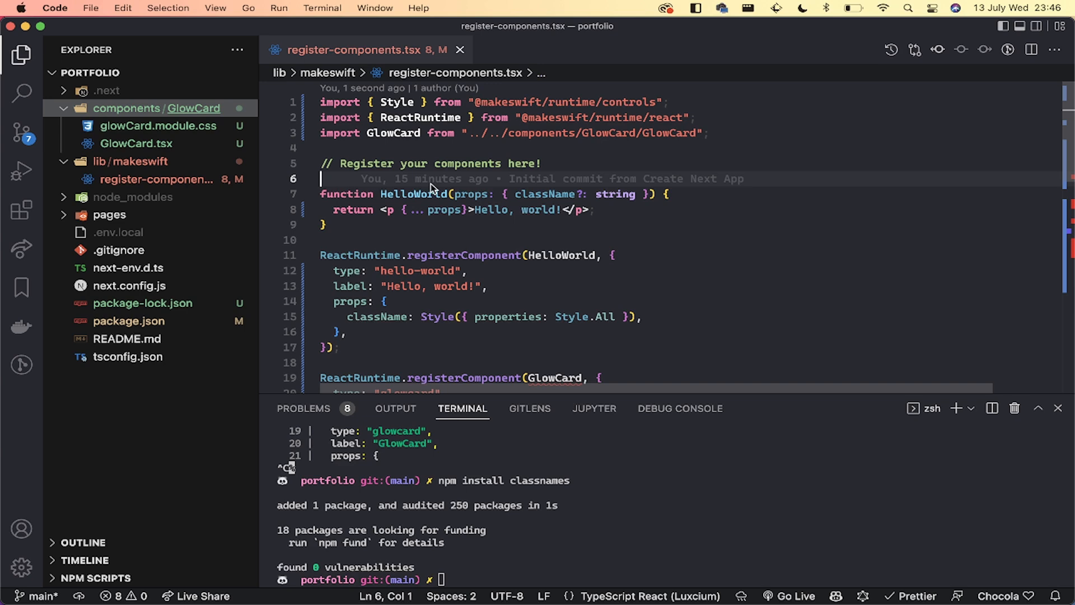
# Step: Delete the placeholder comment, the HelloWorld function and its registration from register-components.tsx, and save the file
pyautogui.moveTo(340, 348); pyautogui.dragTo(305, 165)
pyautogui.press('BackSpace')
pyautogui.press('Up')
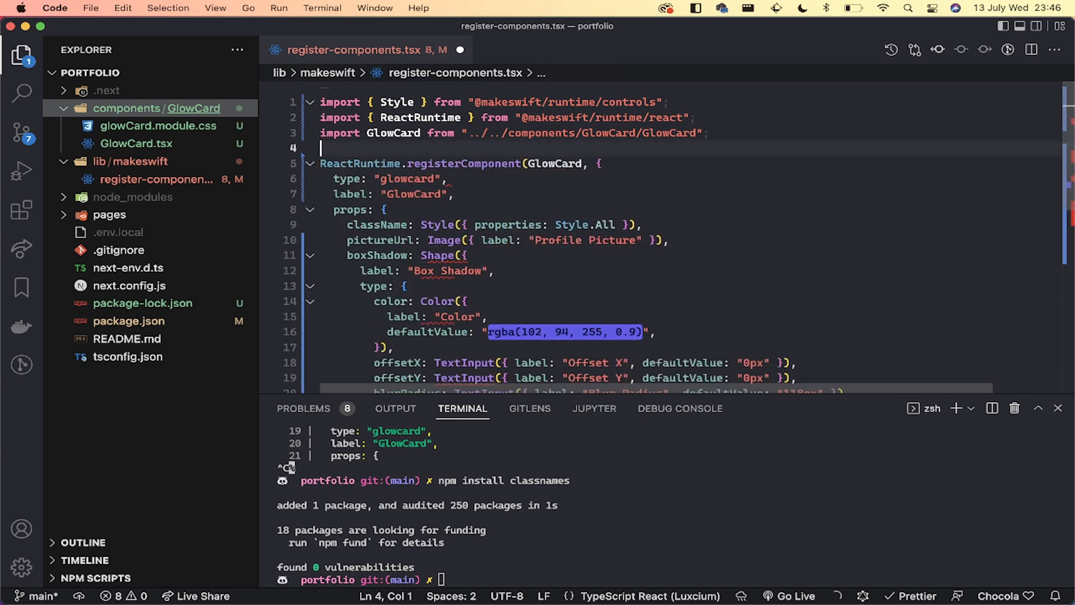
pyautogui.click(553, 270)
pyautogui.click(566, 178)
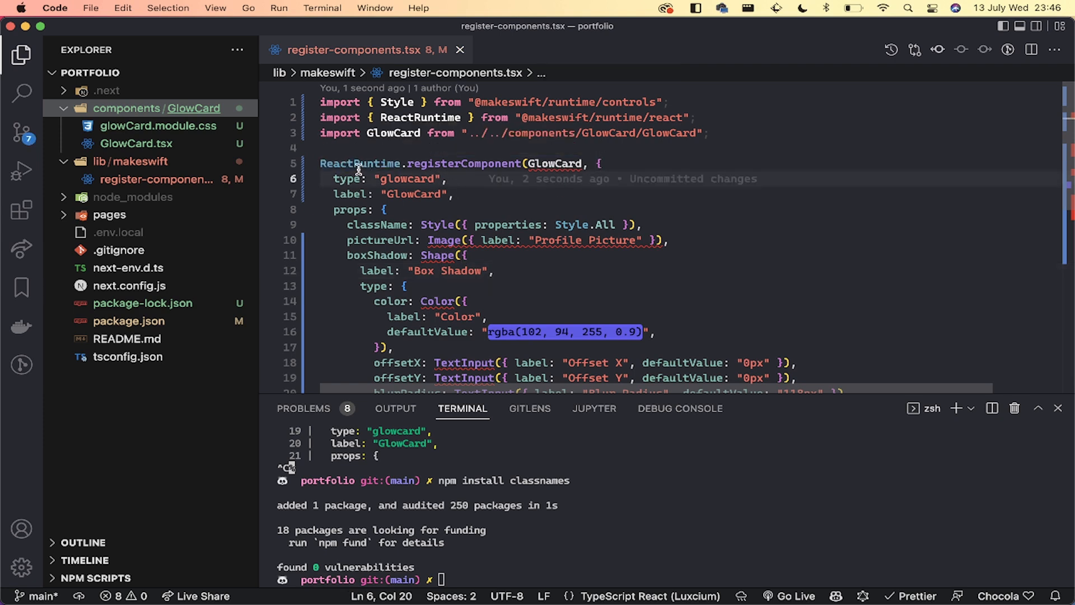
# Step: Examine the ReactRuntime.registerComponent call for GlowCard, including its component argument and type value
pyautogui.moveTo(358, 170)
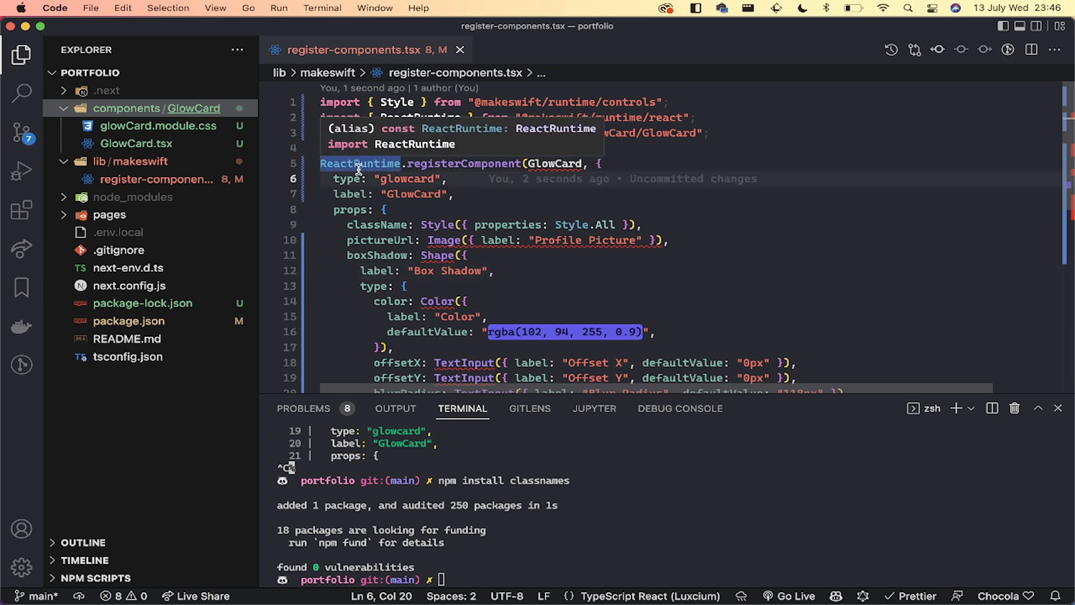
pyautogui.doubleClick(552, 163)
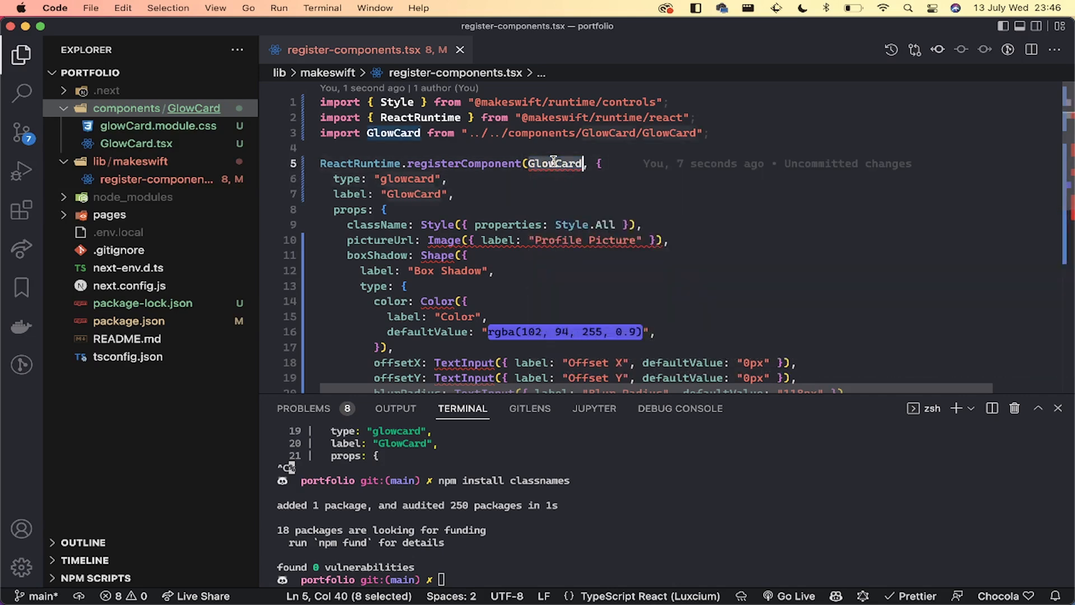
pyautogui.click(545, 188)
pyautogui.moveTo(332, 179); pyautogui.dragTo(448, 185)
pyautogui.doubleClick(398, 179)
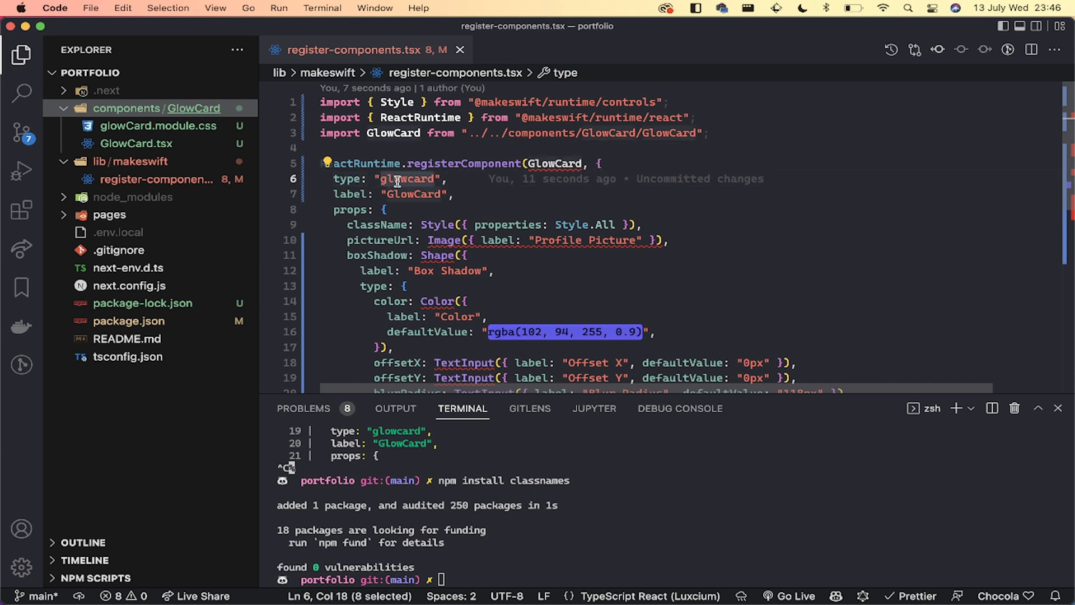
# Step: Examine the GlowCard on the page in Chrome and its type, label and props in register-components.tsx in VS Code
pyautogui.click(532, 287)
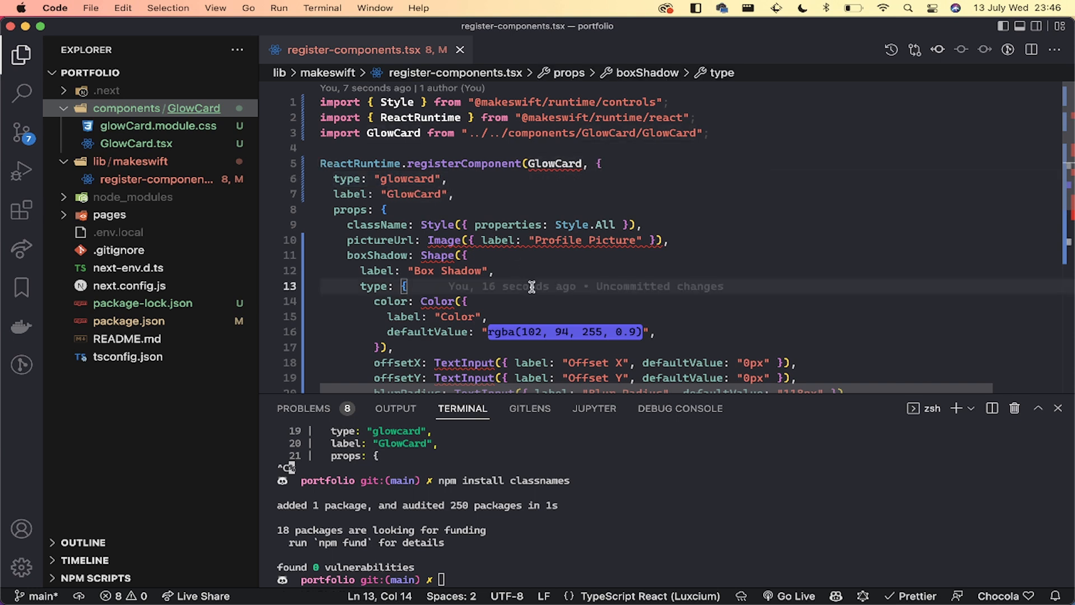
pyautogui.click(591, 600)
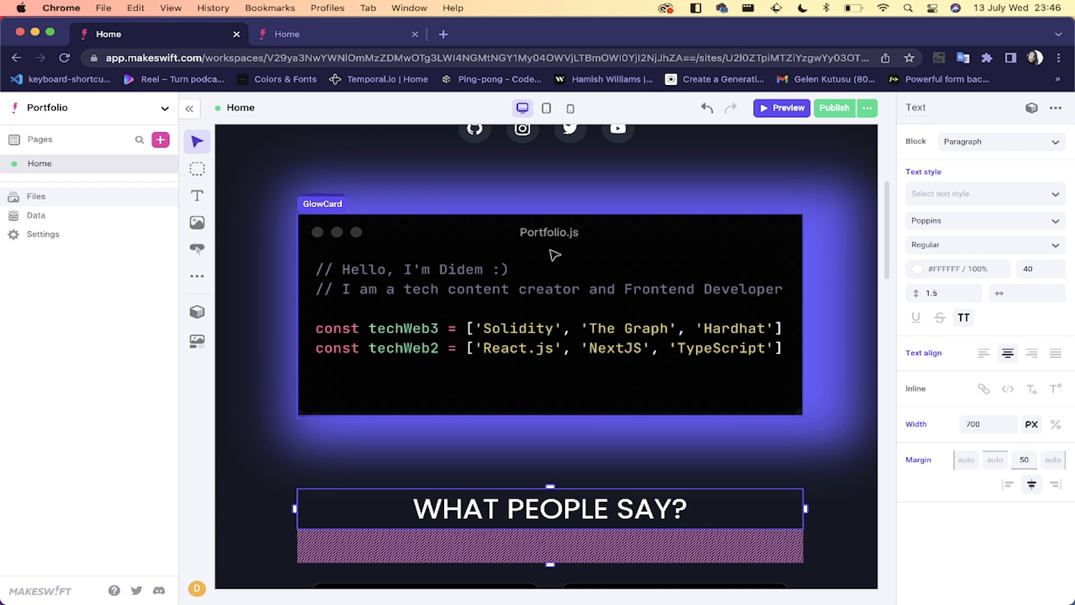
pyautogui.moveTo(761, 585)
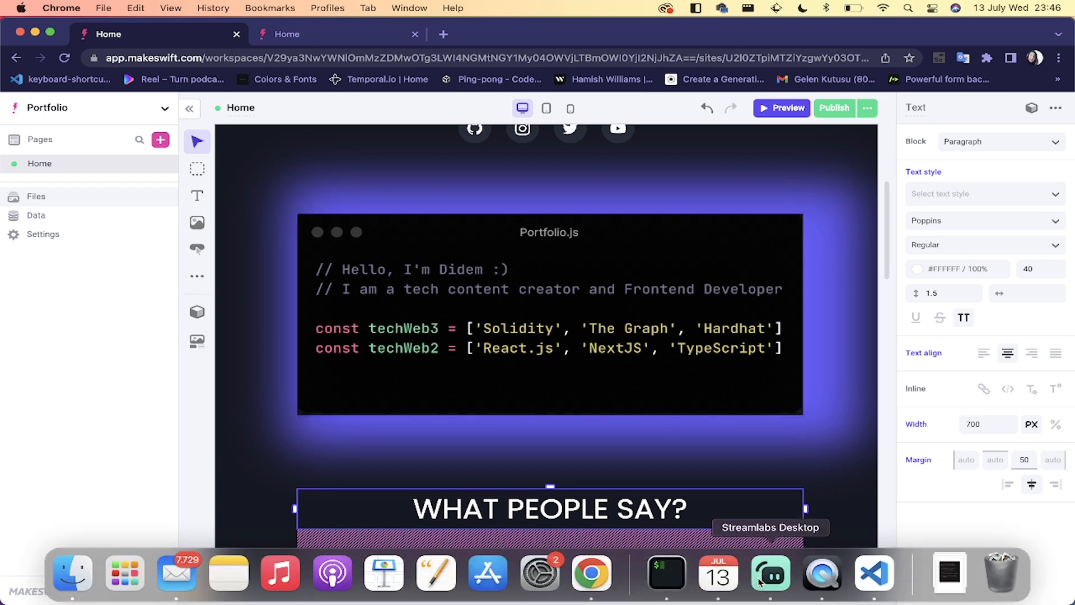
pyautogui.click(890, 580)
pyautogui.click(665, 215)
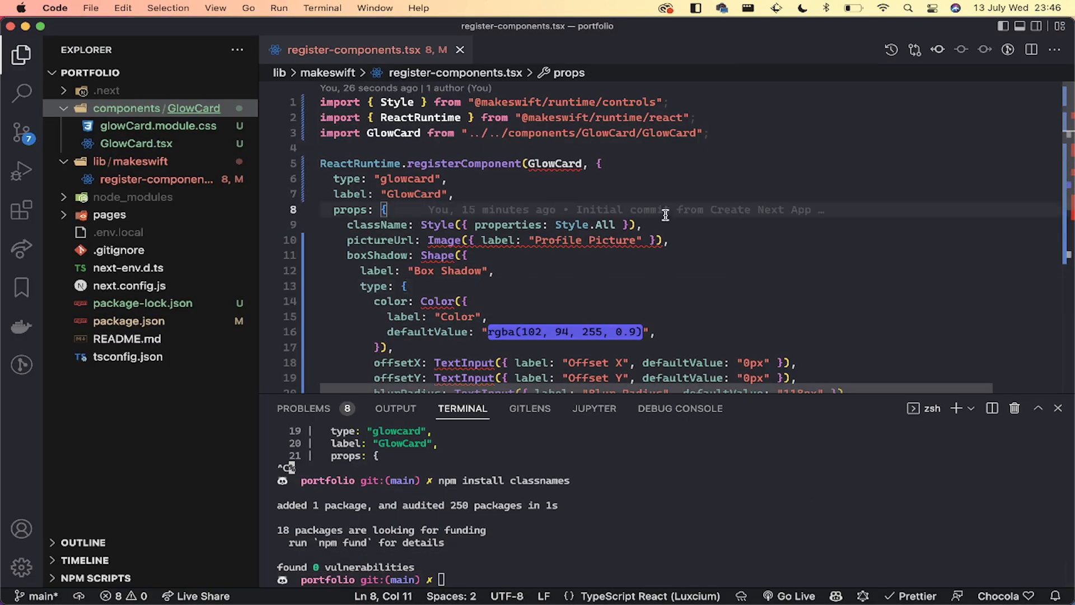
pyautogui.doubleClick(360, 178)
pyautogui.doubleClick(350, 193)
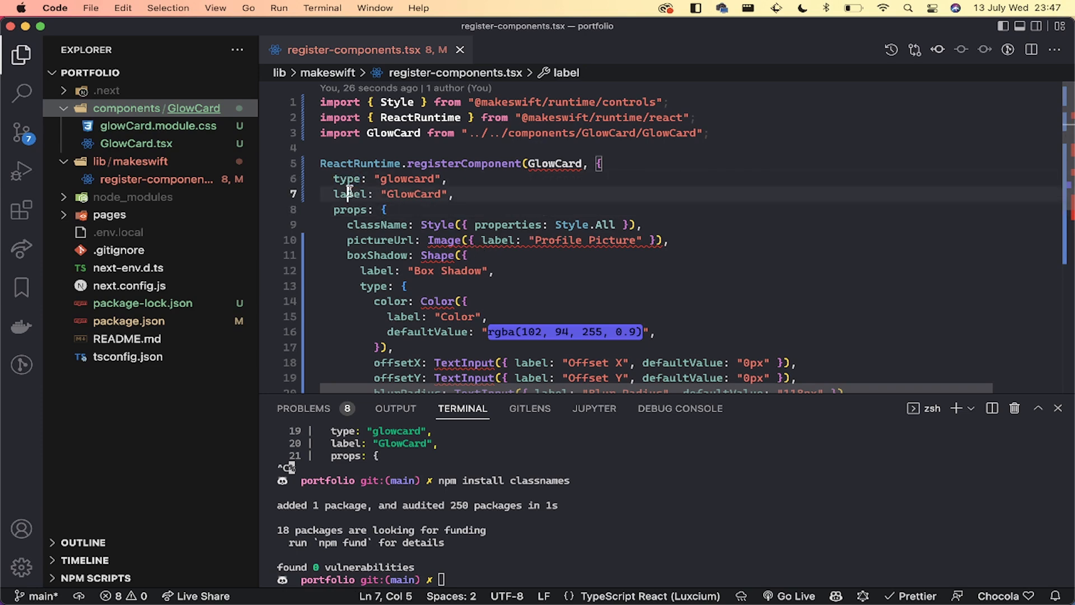
pyautogui.click(444, 205)
pyautogui.scroll(-2, 444, 205)
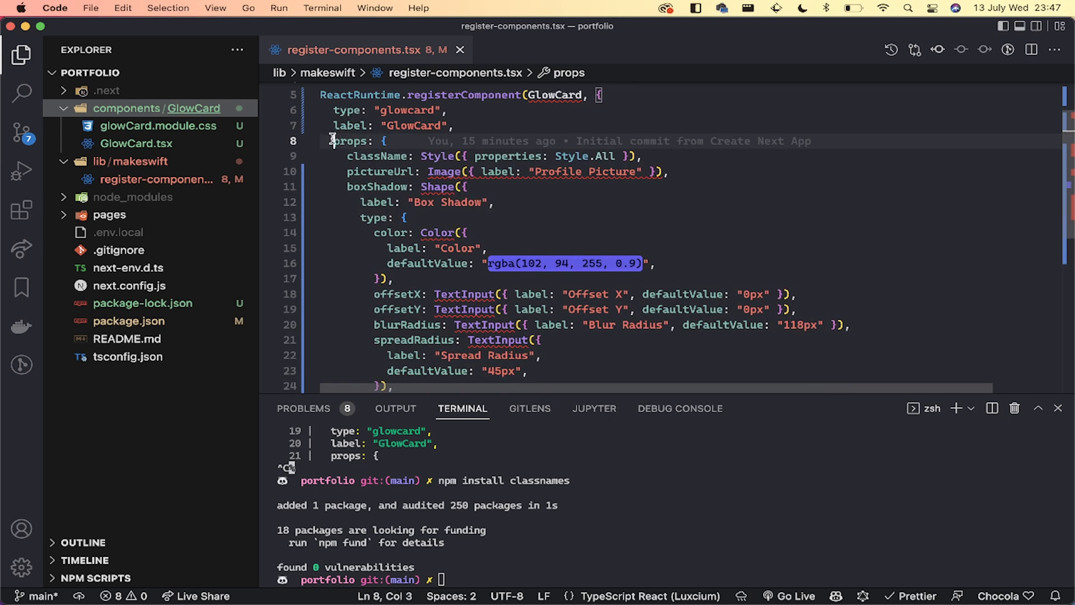
pyautogui.click(452, 216)
pyautogui.scroll(1, 453, 213)
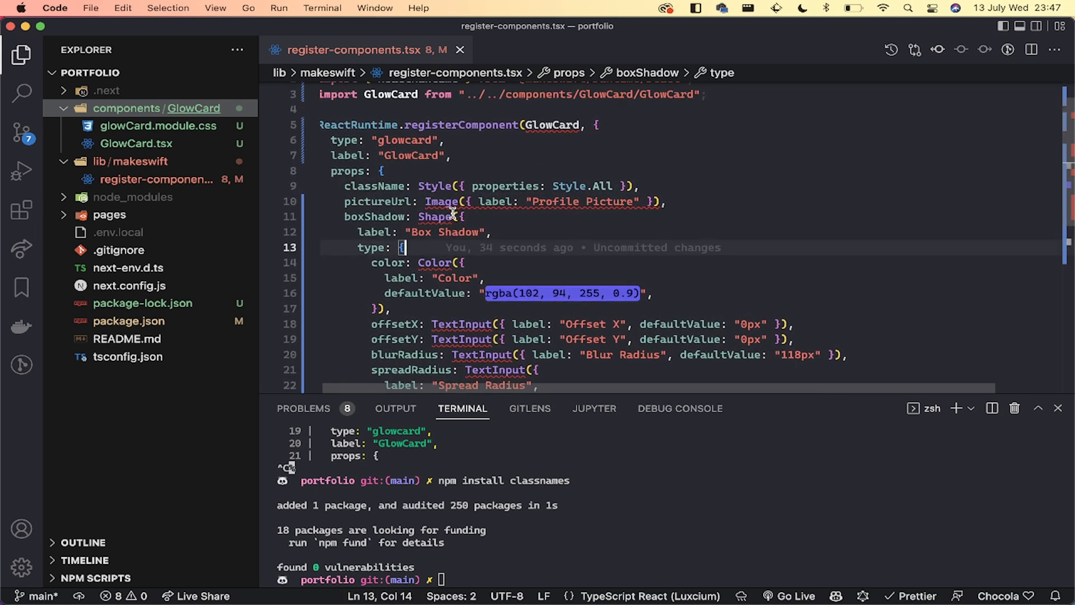
# Step: Shorten the label of the pictureUrl Image control to "Picture"
pyautogui.click(436, 200)
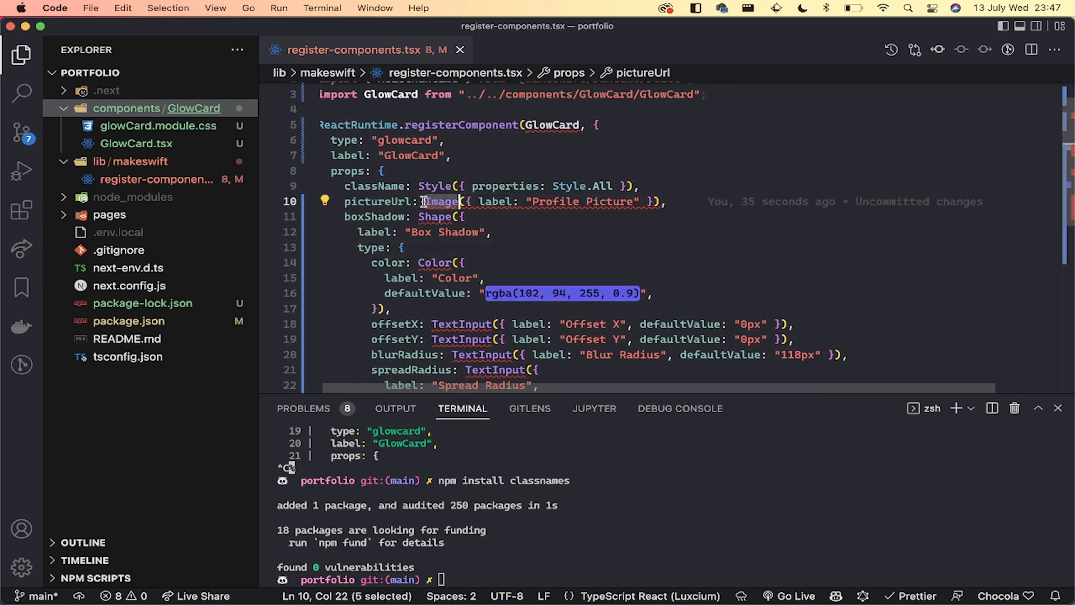
pyautogui.doubleClick(435, 202)
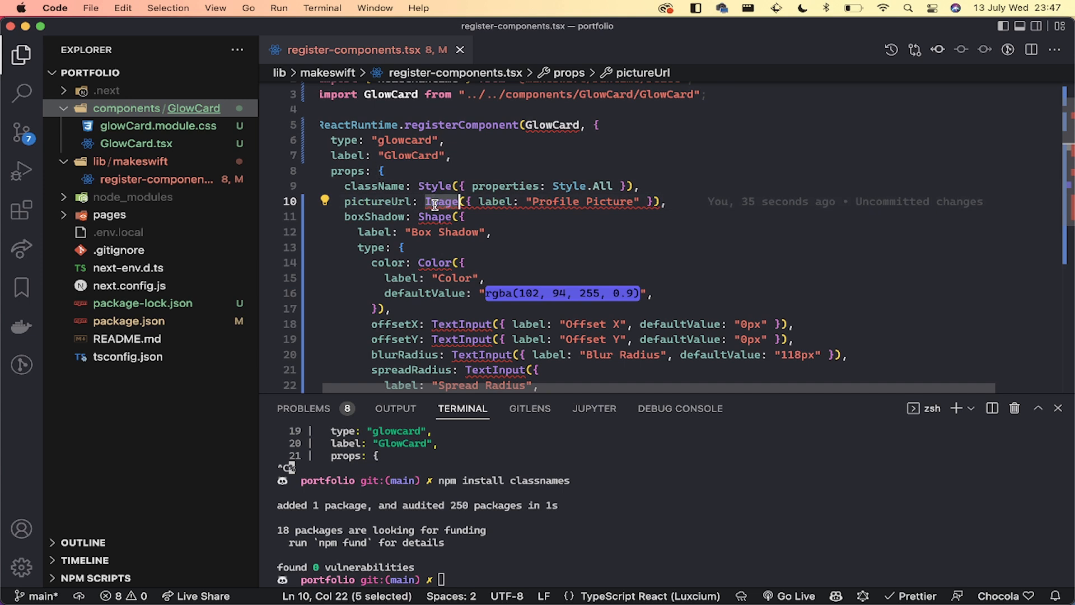
pyautogui.click(517, 220)
pyautogui.click(533, 202)
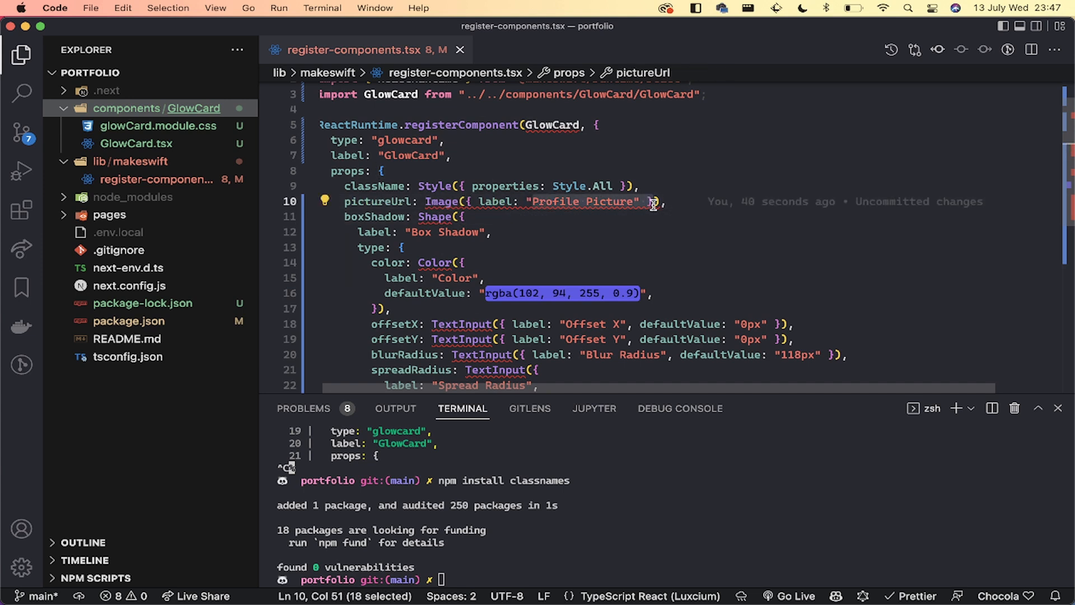
pyautogui.press('Down')
pyautogui.press('Down')
pyautogui.doubleClick(560, 202)
pyautogui.press('BackSpace')
pyautogui.press('BackSpace')
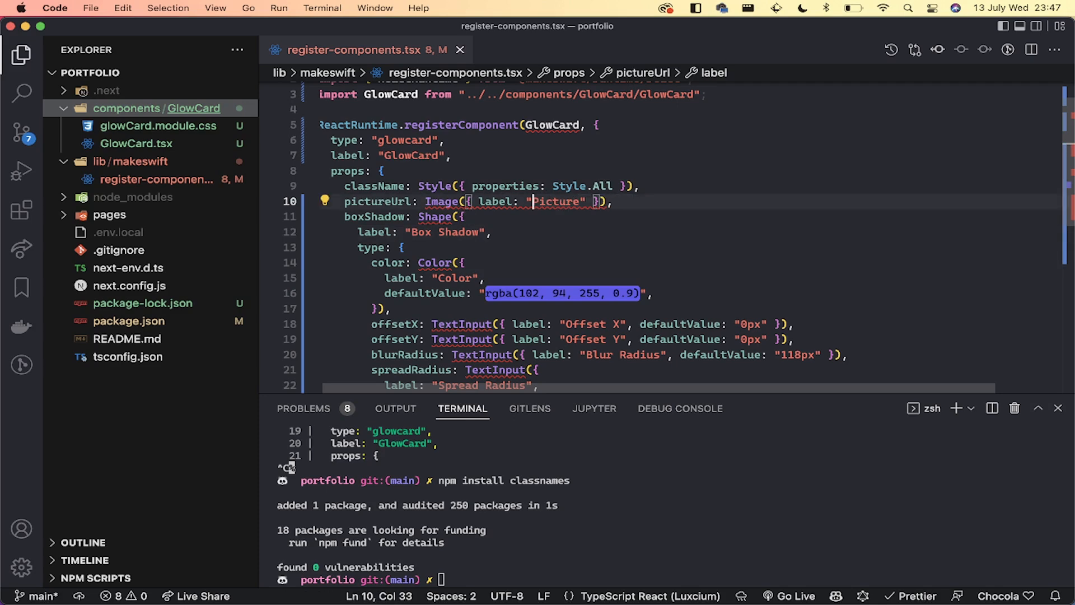
pyautogui.click(462, 217)
pyautogui.scroll(-3, 427, 221)
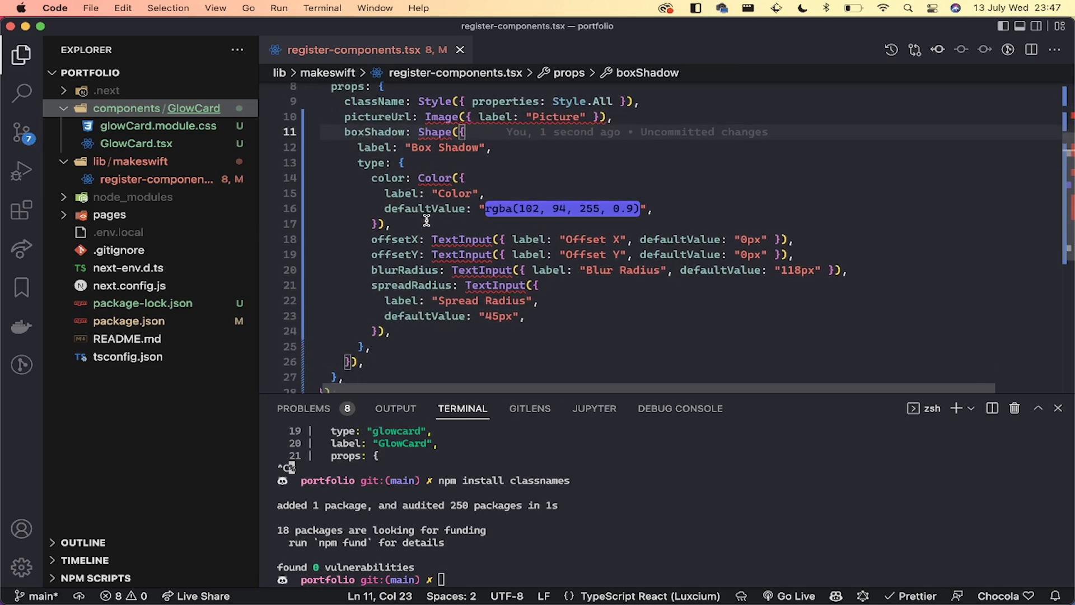
pyautogui.scroll(4, 504, 168)
pyautogui.click(596, 223)
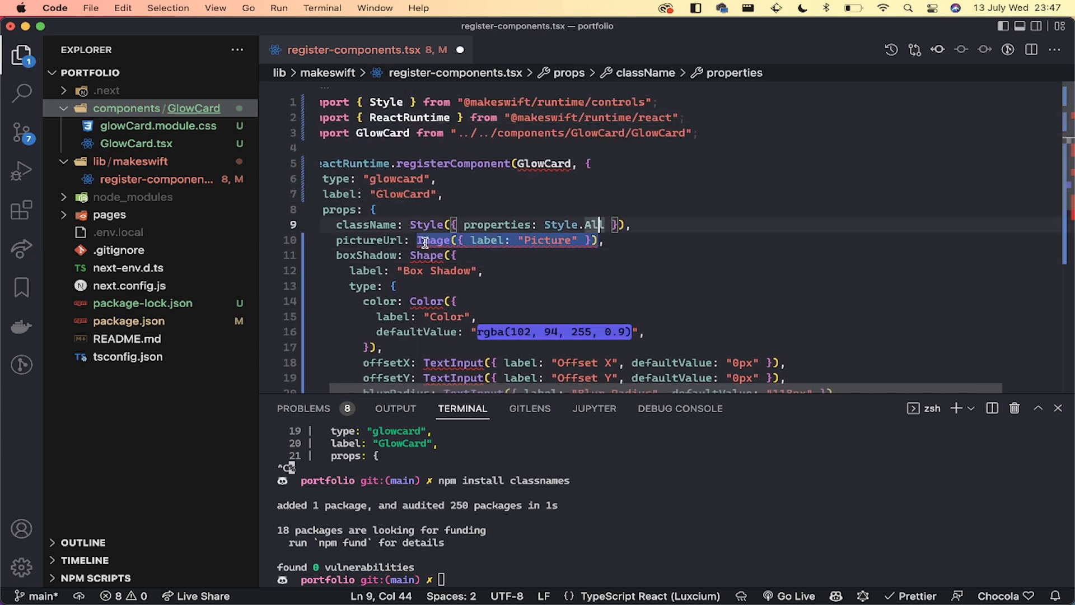
# Step: Switch to Chrome and open the documentation of the Makeswift website in a new tab
pyautogui.moveTo(669, 583)
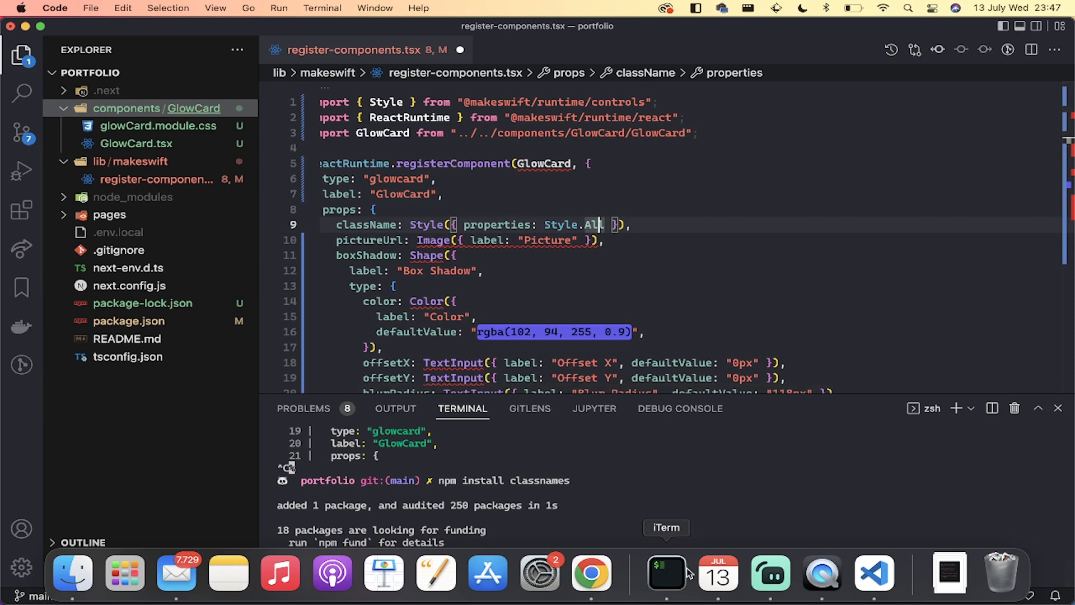
pyautogui.click(607, 579)
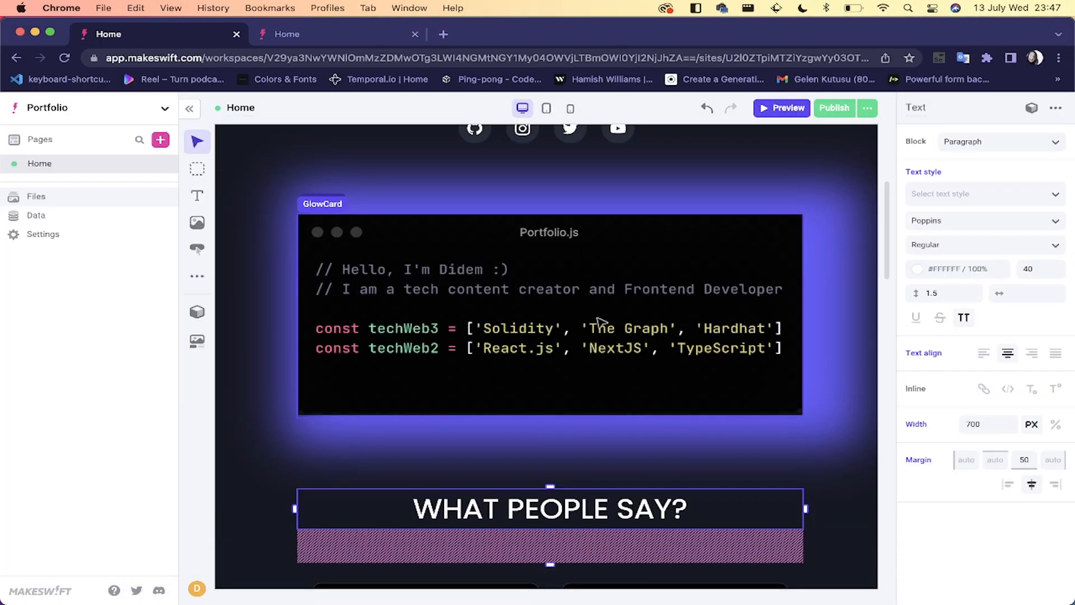
pyautogui.click(288, 31)
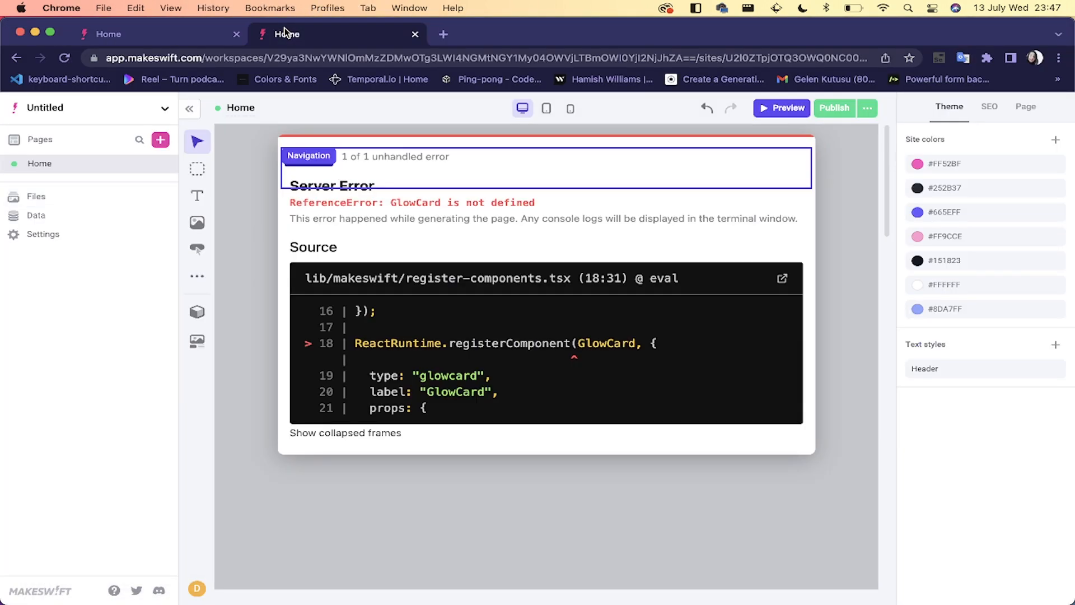
pyautogui.click(444, 37)
pyautogui.write('makeswift')
pyautogui.press('Return')
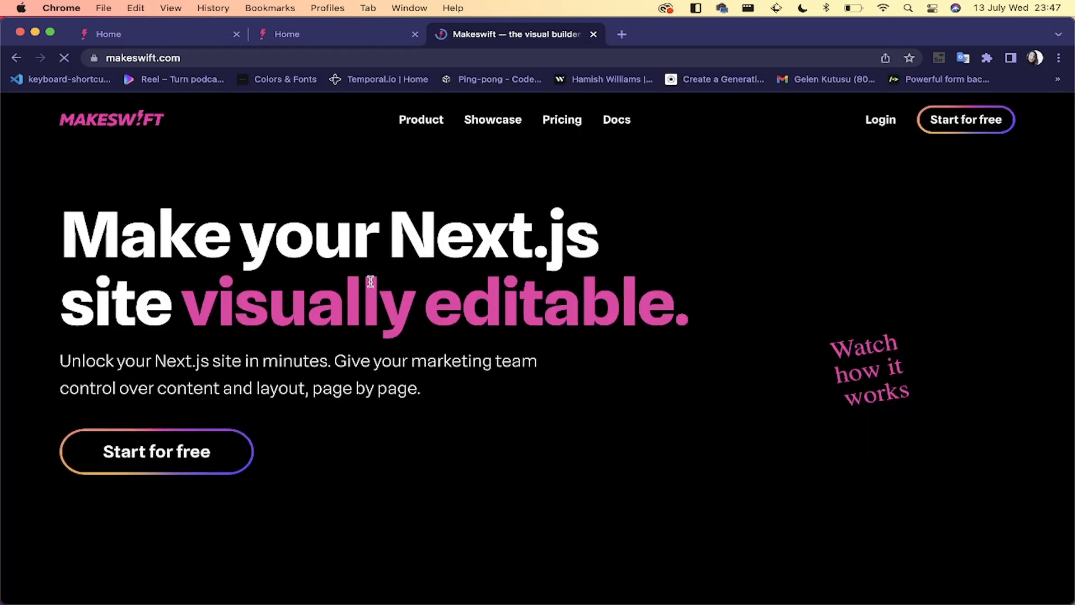
pyautogui.click(619, 124)
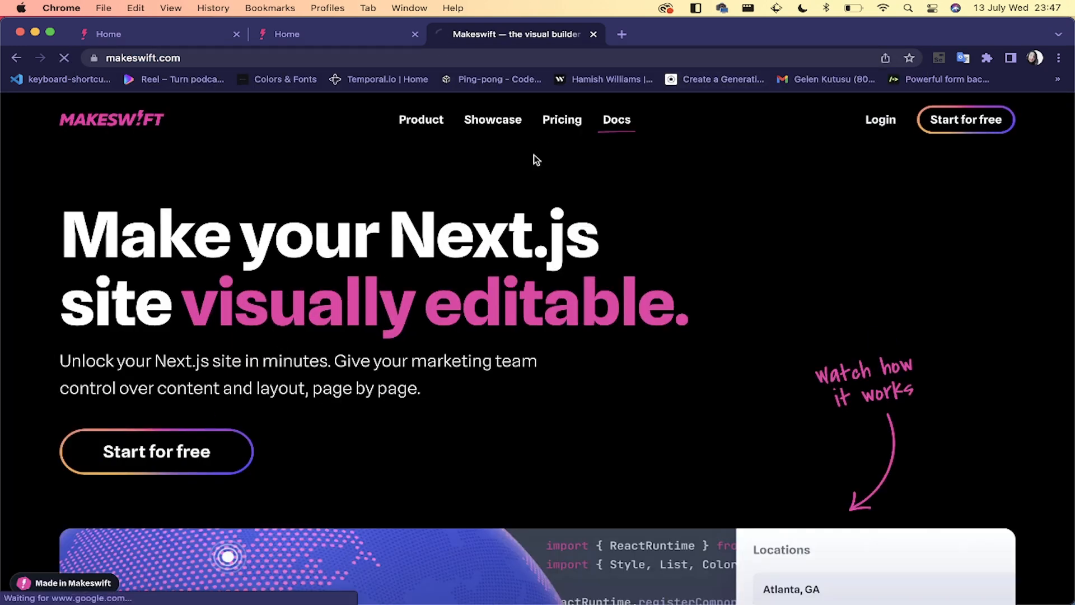
# Step: Open the TextInput control's documentation and examine the import lines of its simple link example
pyautogui.scroll(-3, 113, 392)
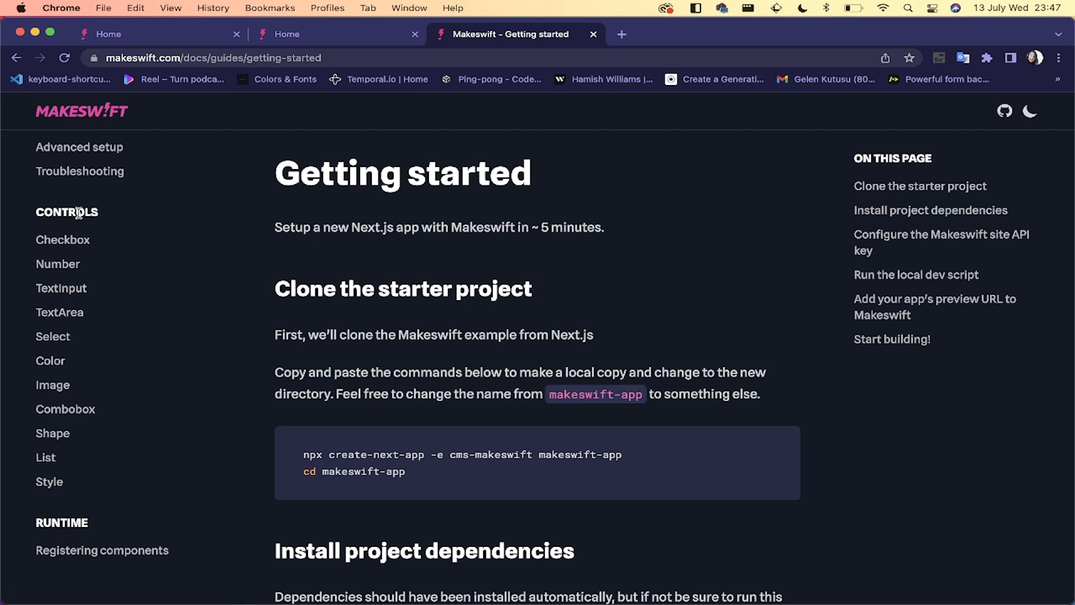
pyautogui.click(72, 293)
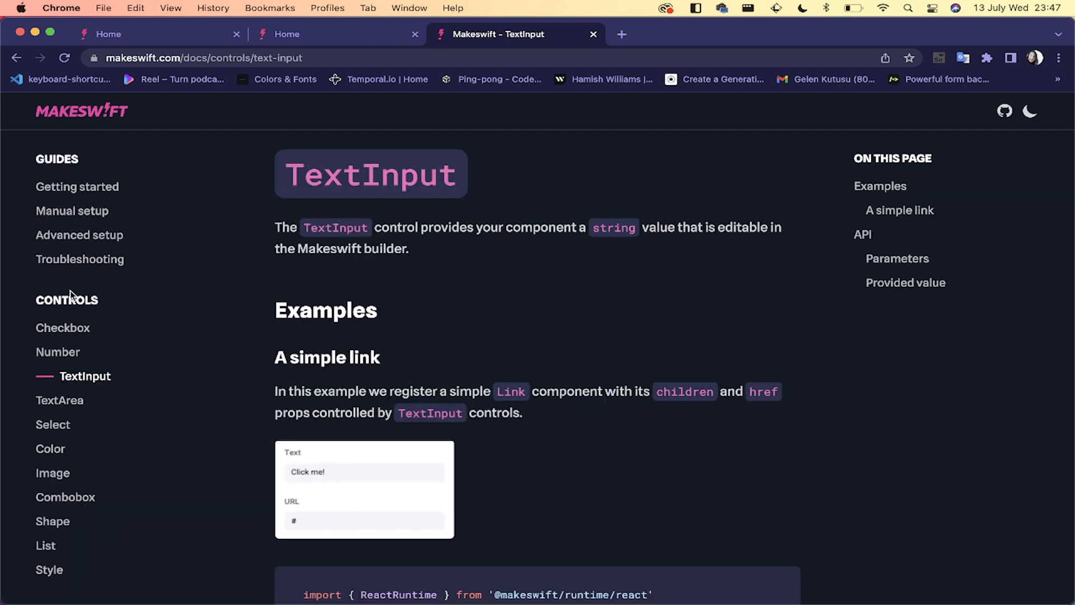
pyautogui.scroll(-3, 456, 303)
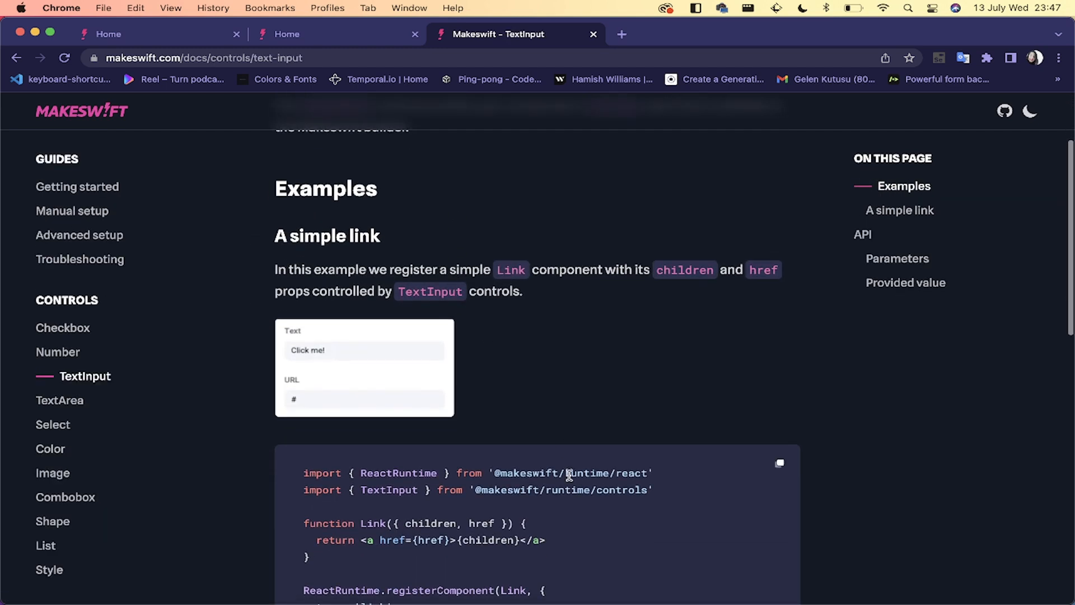
pyautogui.moveTo(663, 498); pyautogui.dragTo(465, 502)
pyautogui.moveTo(698, 599)
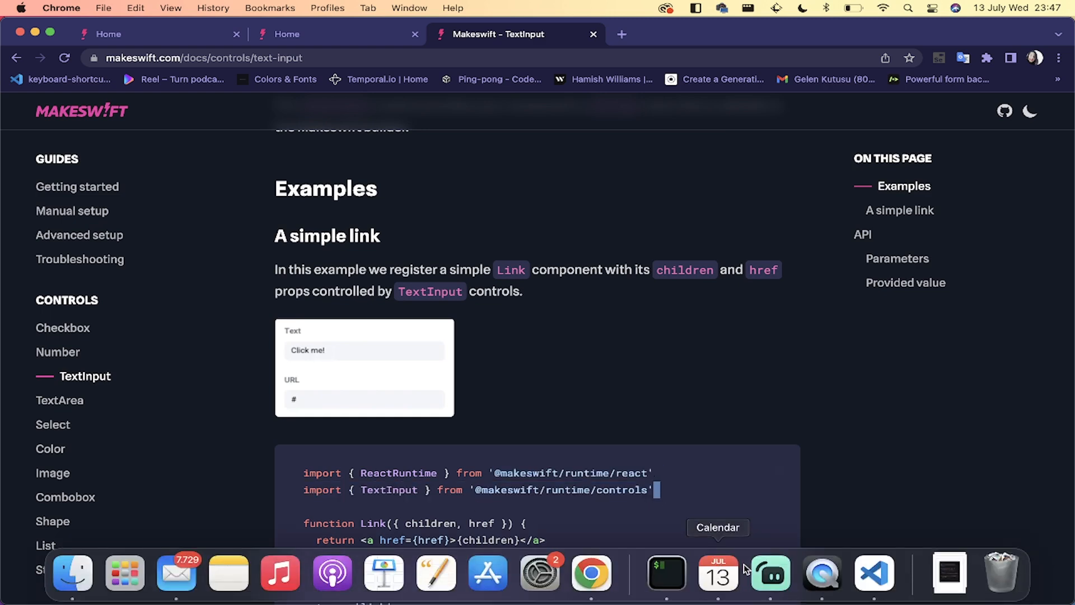
pyautogui.click(875, 572)
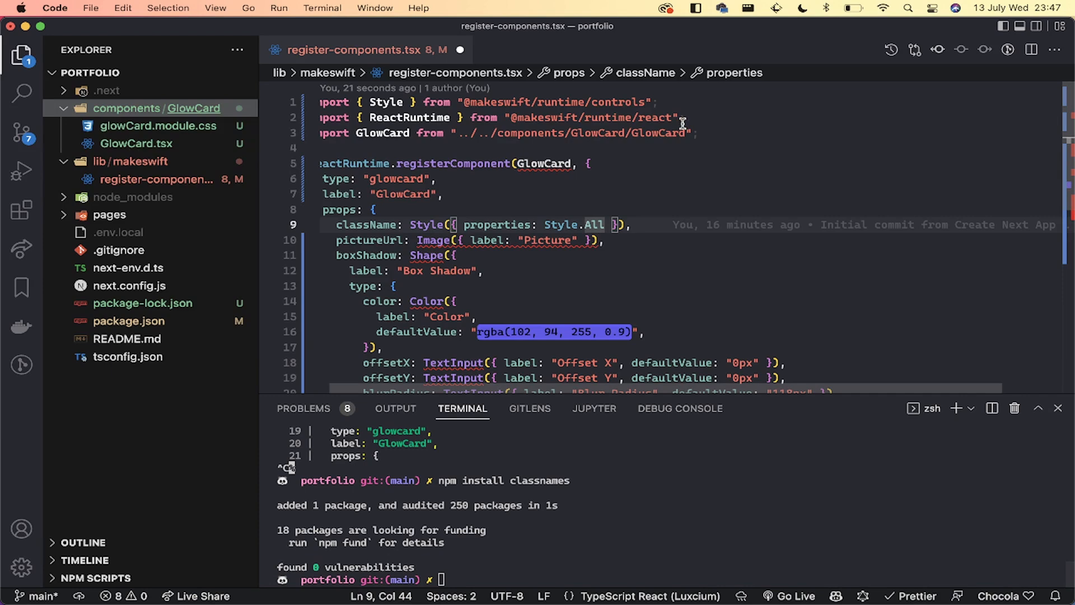
pyautogui.click(717, 133)
pyautogui.click(700, 117)
pyautogui.press('Return')
pyautogui.write('import ')
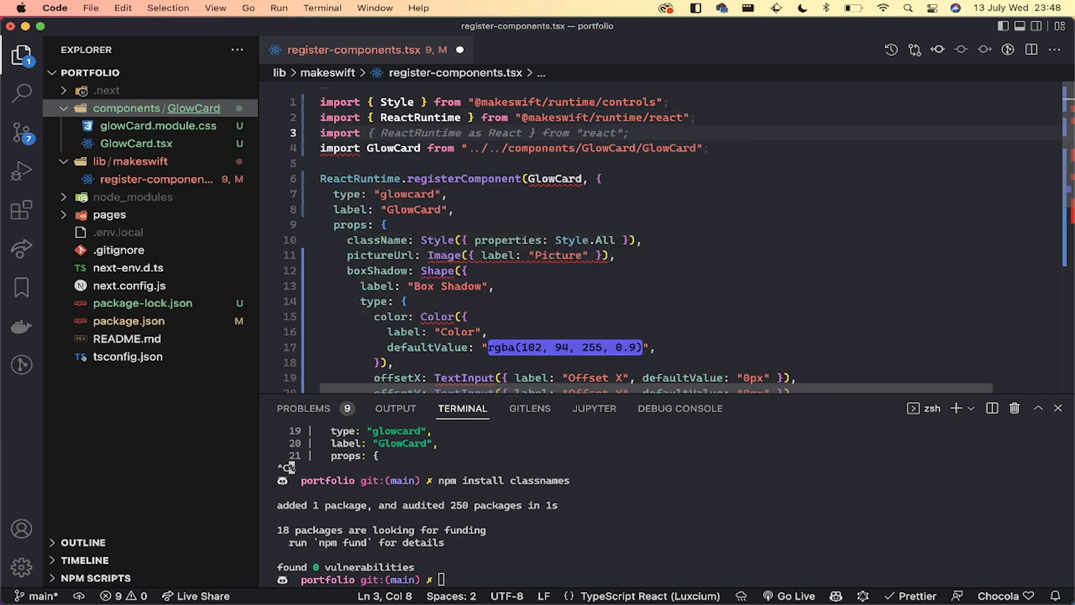
pyautogui.write('{ Col')
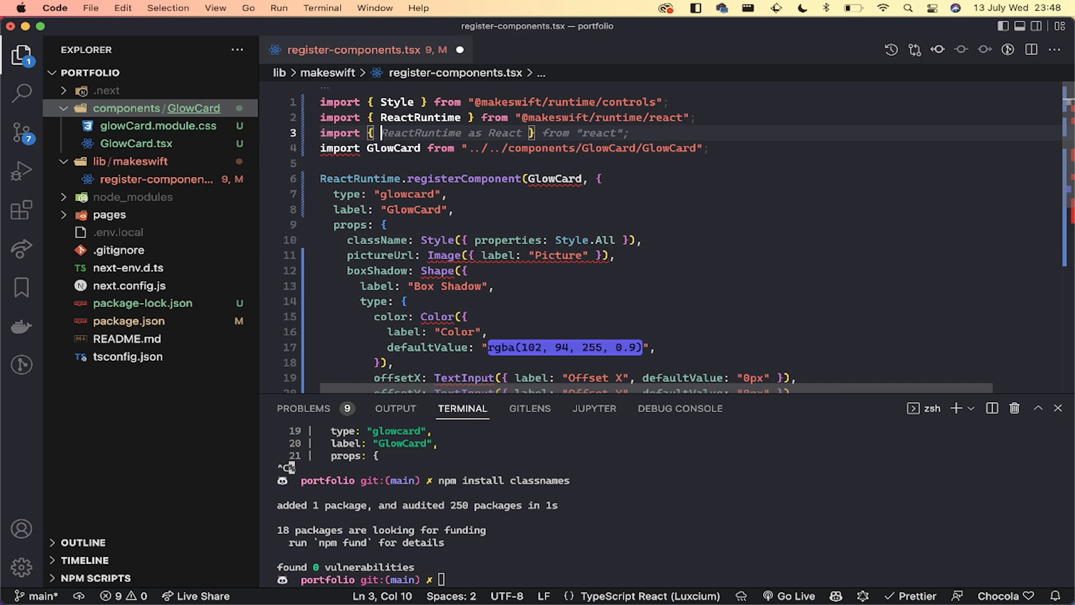
pyautogui.write('or, ')
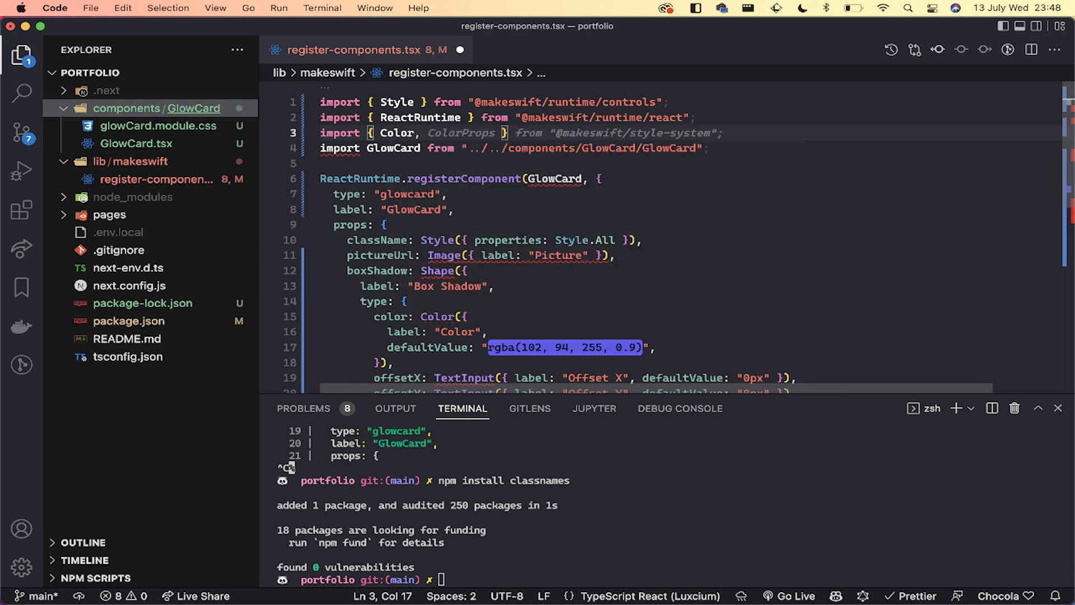
pyautogui.write('Image, S')
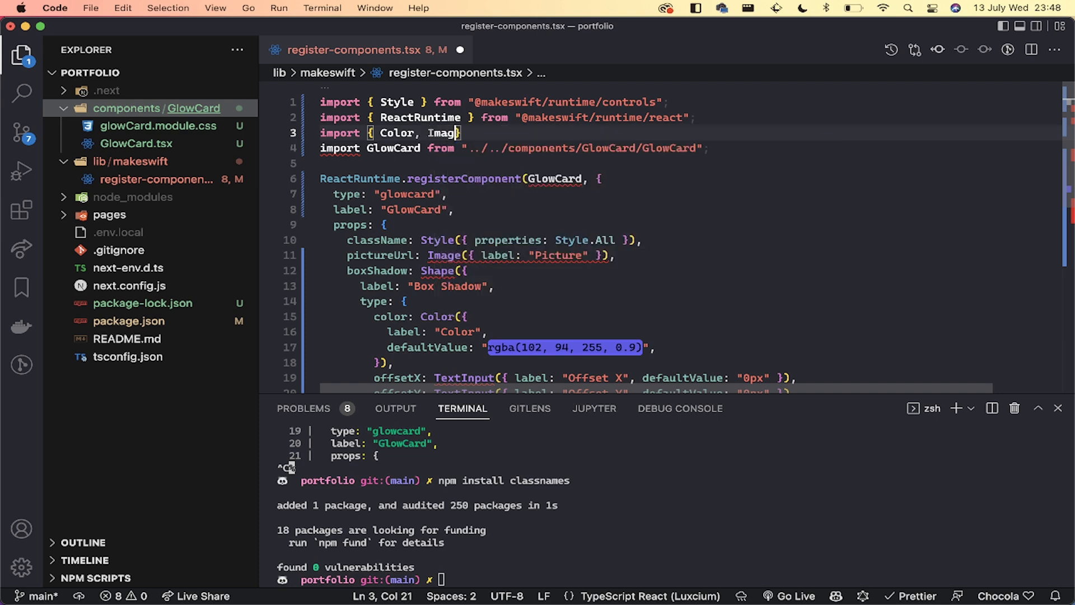
pyautogui.write('hape } f')
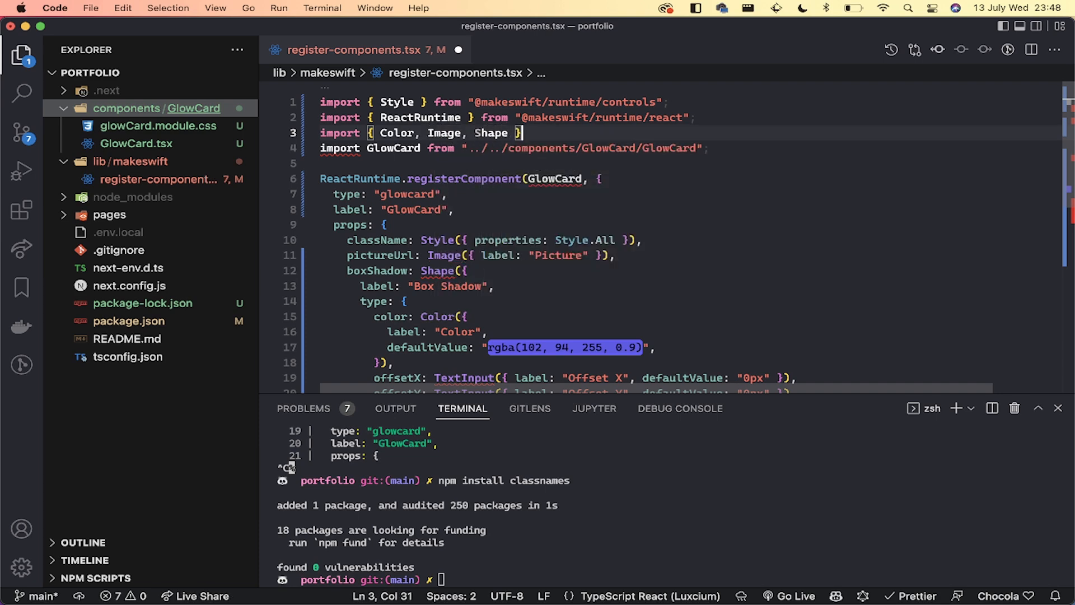
pyautogui.press('Tab')
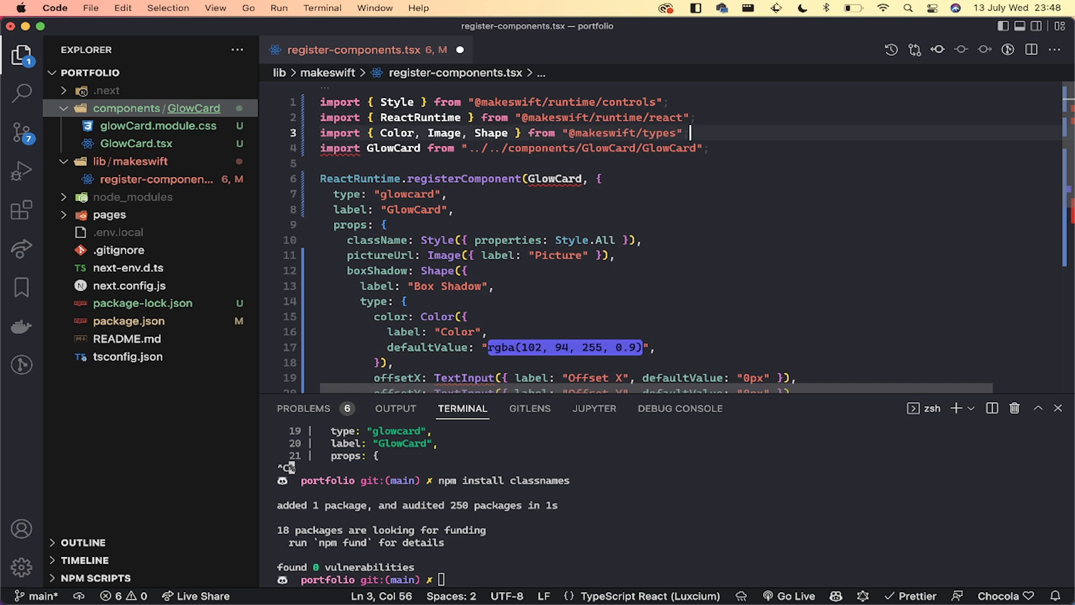
pyautogui.doubleClick(662, 134)
pyautogui.write('runtime')
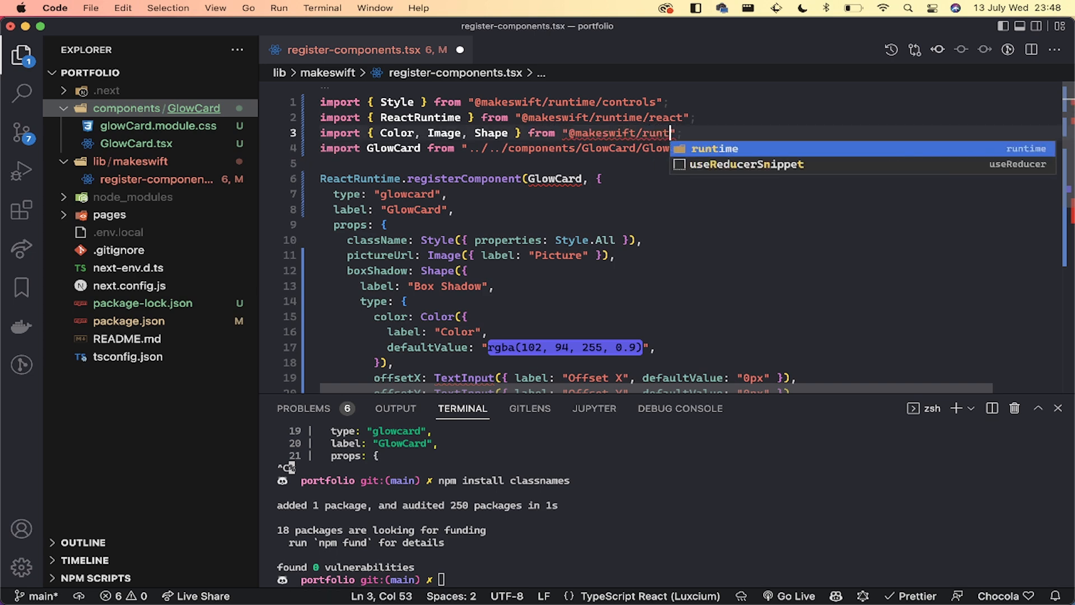
pyautogui.write('/con')
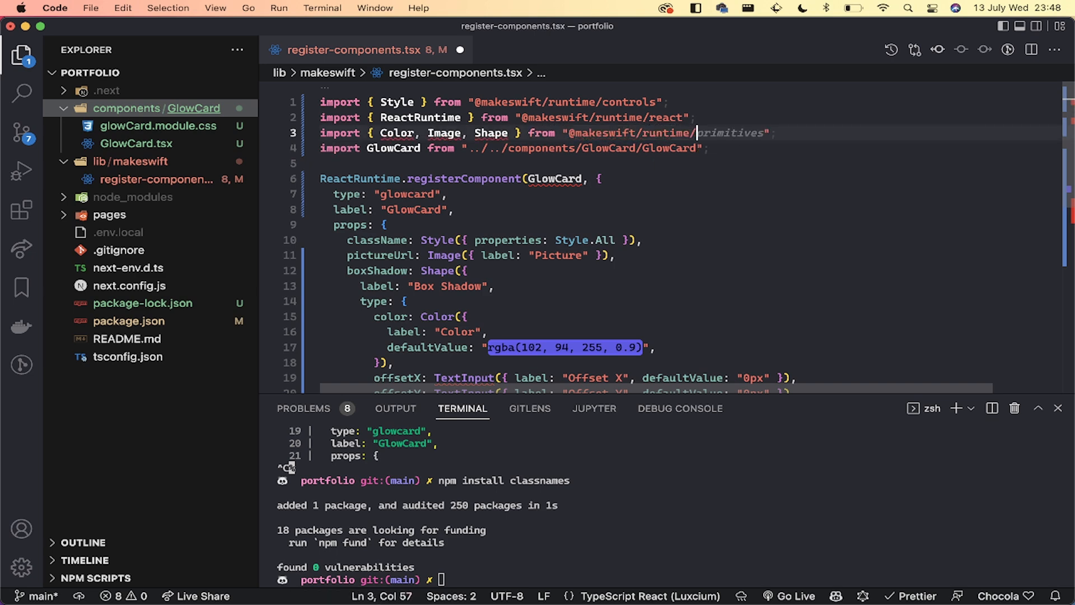
pyautogui.press('Return')
pyautogui.click(679, 227)
pyautogui.press('super+s')
# Step: Add TextInput, copied from the offsetX prop, to the import of Color, Image and Shape
pyautogui.scroll(-3, 664, 247)
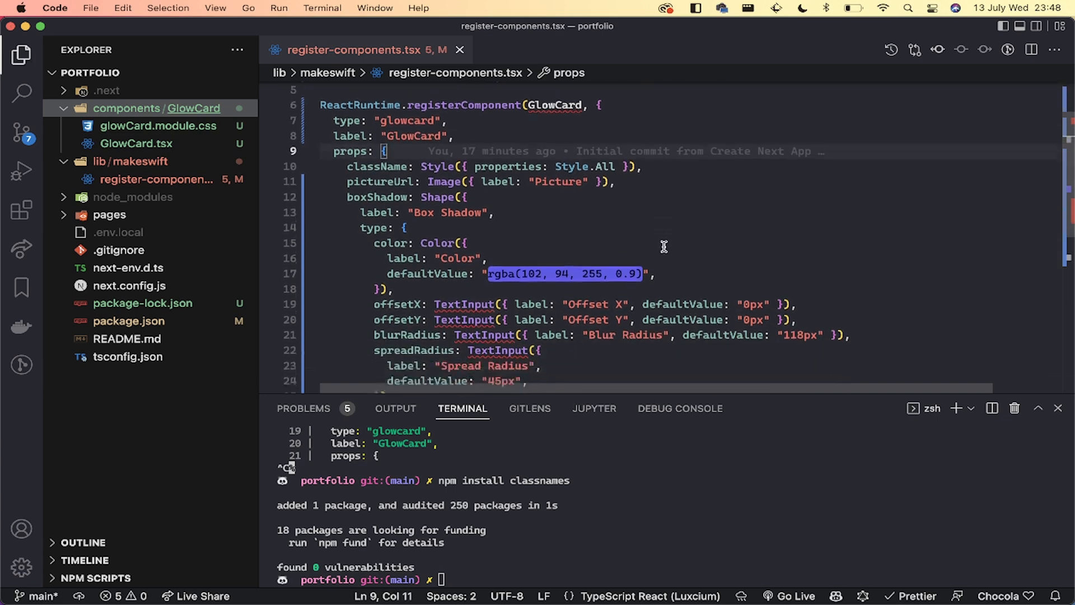
pyautogui.doubleClick(476, 268)
pyautogui.press('super+c')
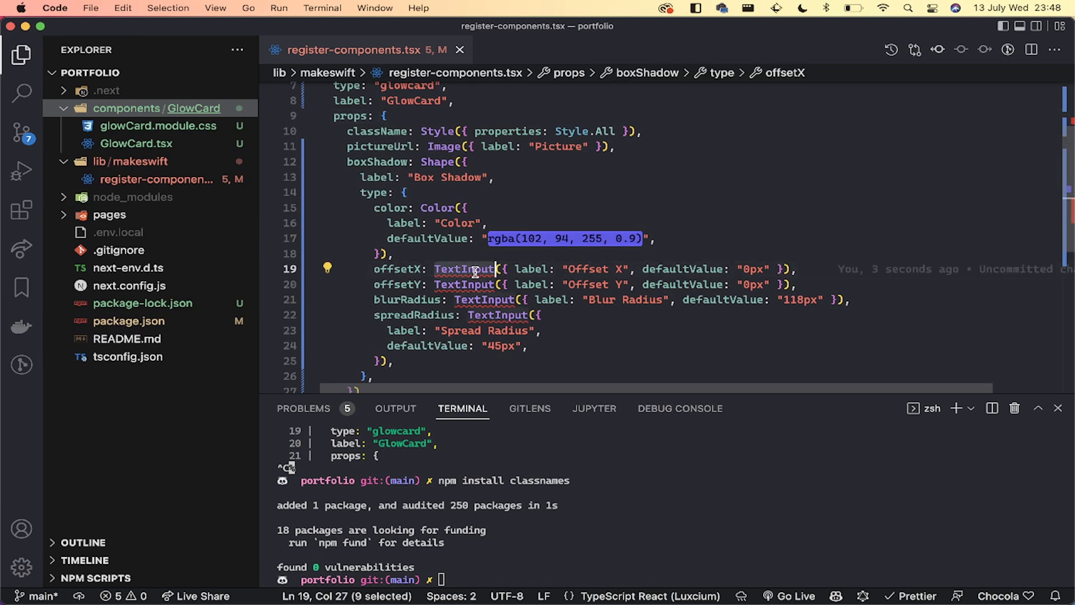
pyautogui.scroll(3, 476, 272)
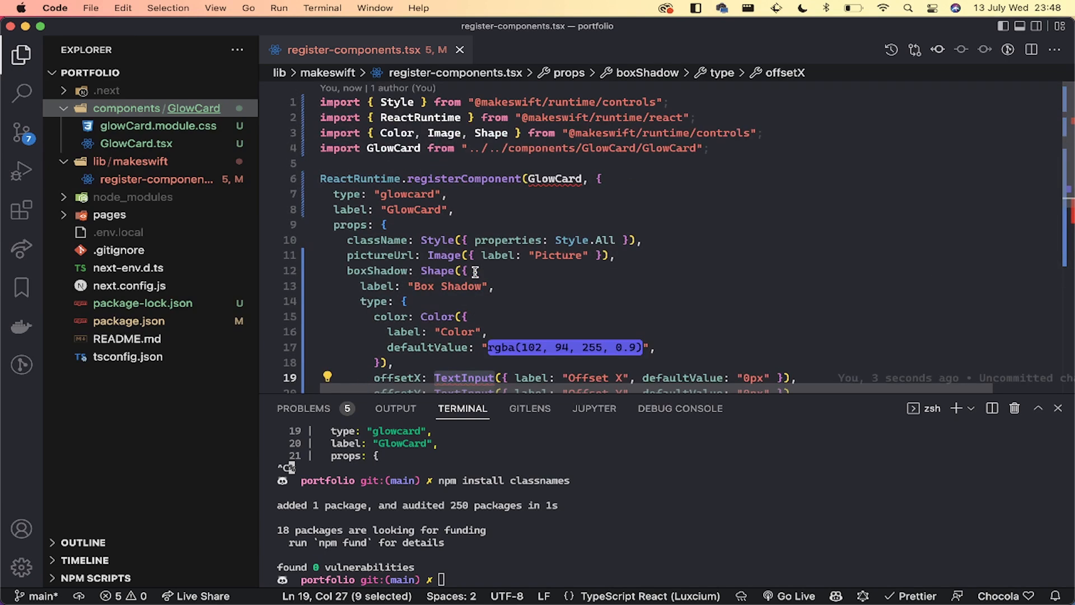
pyautogui.click(509, 130)
pyautogui.write(',')
pyautogui.press('super+v')
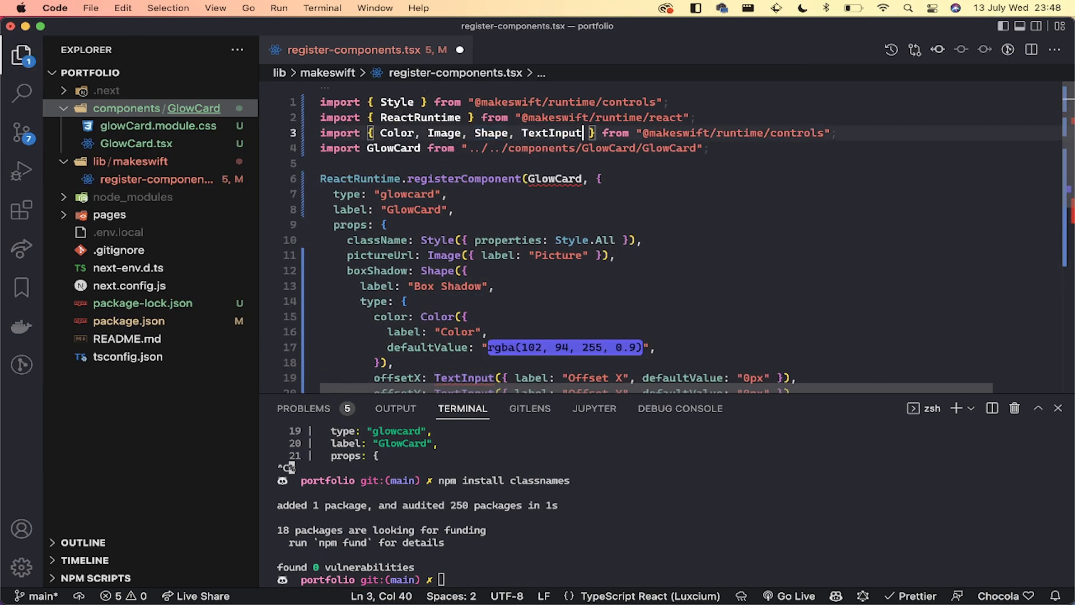
# Step: Save register-components.tsx and review the boxShadow control's blurRadius and spreadRadius text inputs with their labels and default values
pyautogui.press('super+s')
pyautogui.click(468, 270)
pyautogui.scroll(-4, 587, 270)
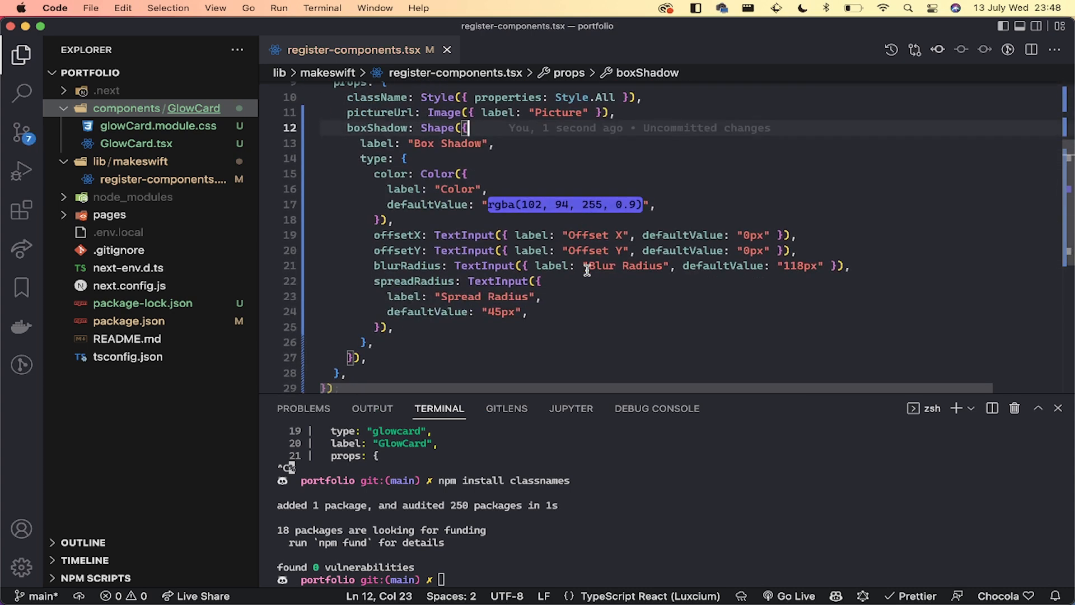
pyautogui.moveTo(358, 280); pyautogui.dragTo(386, 253)
pyautogui.click(401, 268)
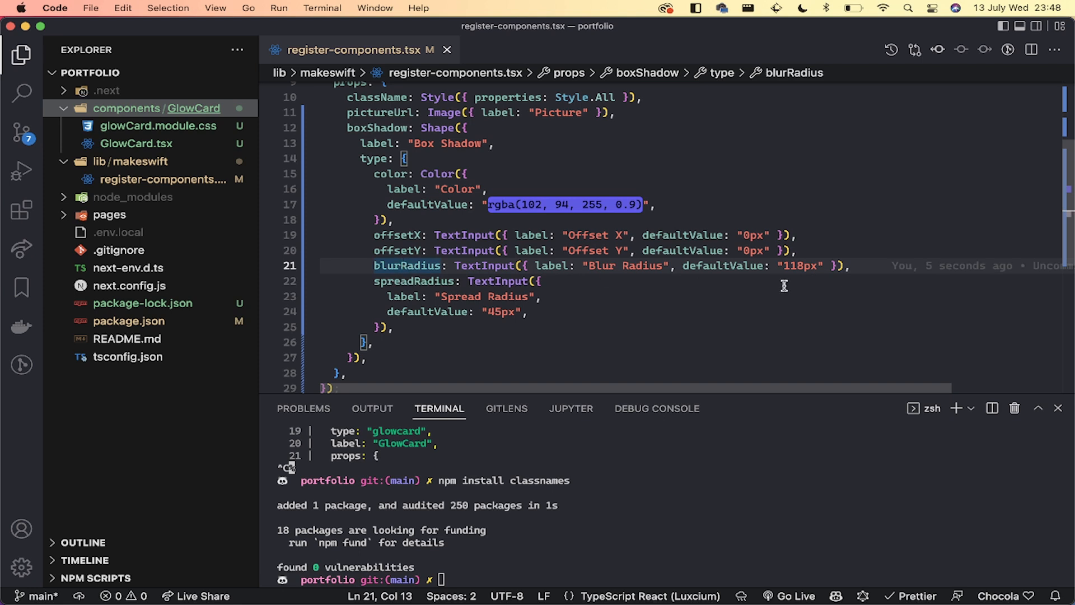
pyautogui.moveTo(676, 266); pyautogui.dragTo(522, 266)
pyautogui.doubleClick(709, 266)
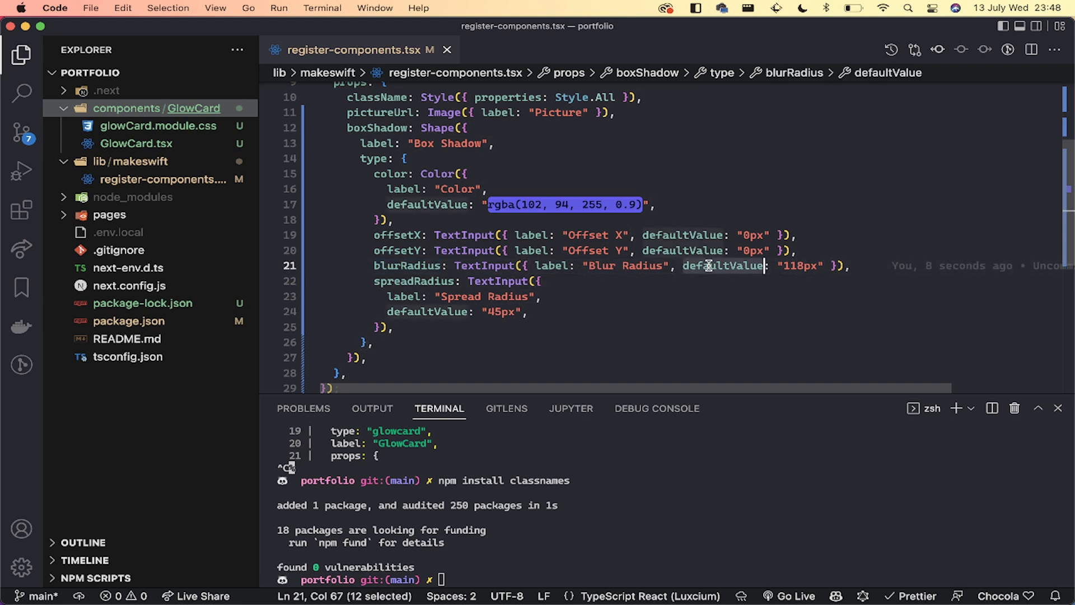
pyautogui.click(784, 267)
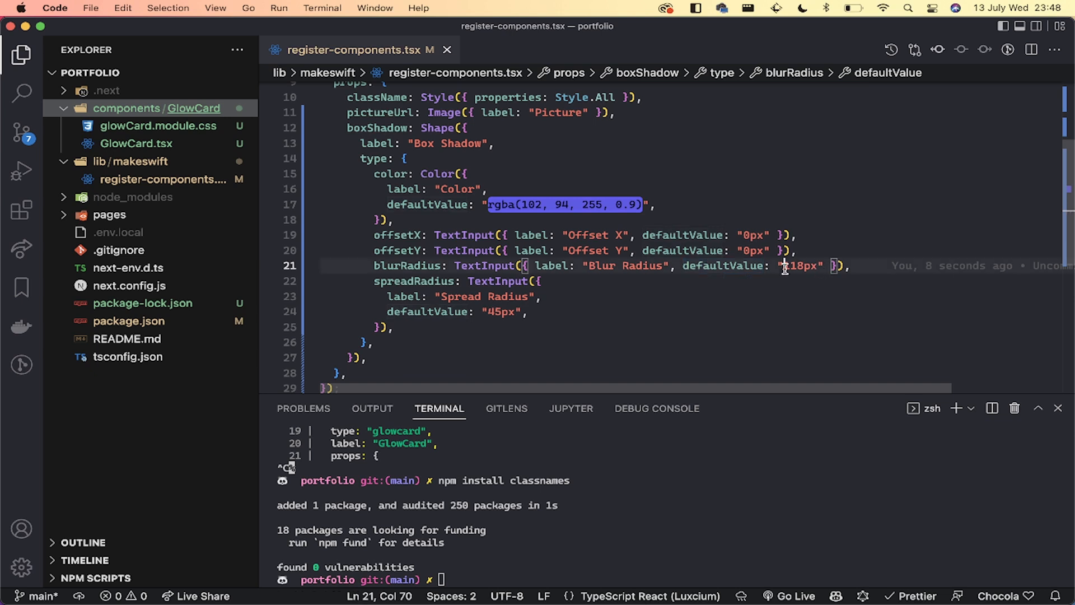
pyautogui.click(602, 298)
pyautogui.scroll(-3, 602, 298)
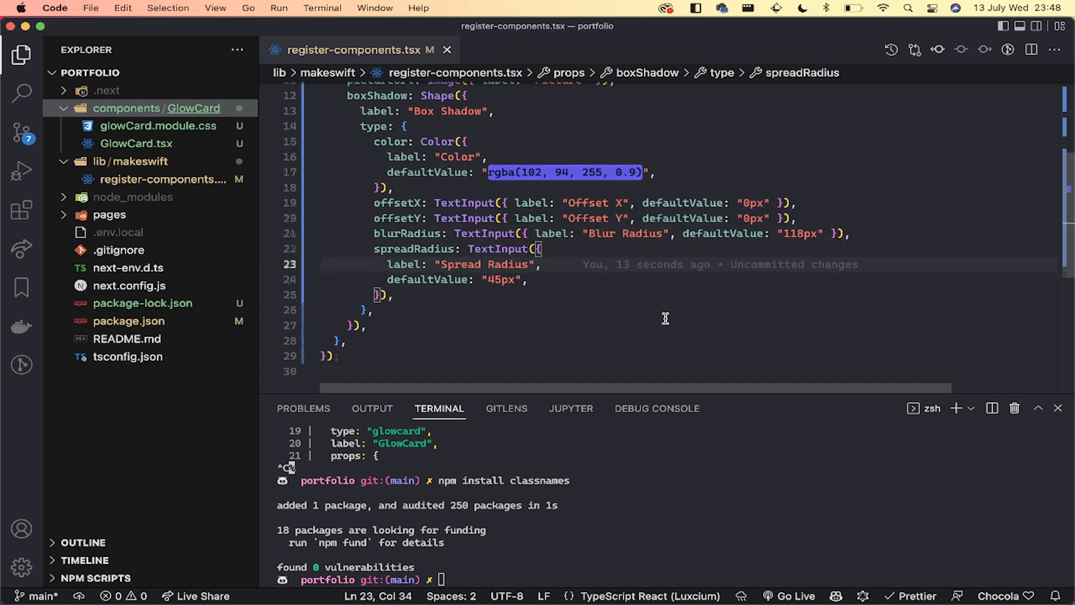
# Step: Start the portfolio's development server with npm run dev
pyautogui.write('npm run dev')
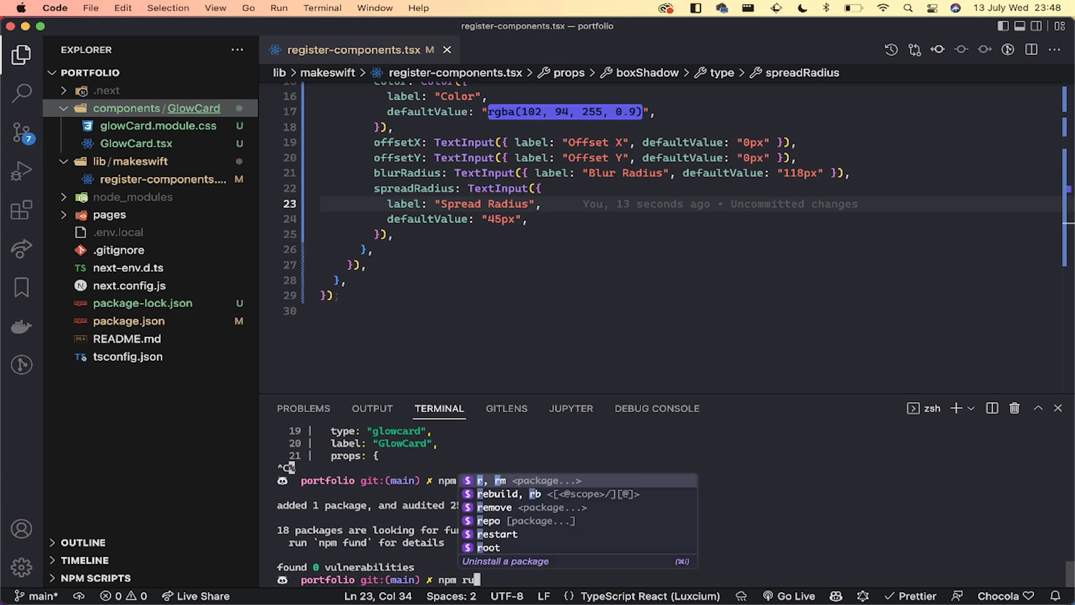
pyautogui.press('Return')
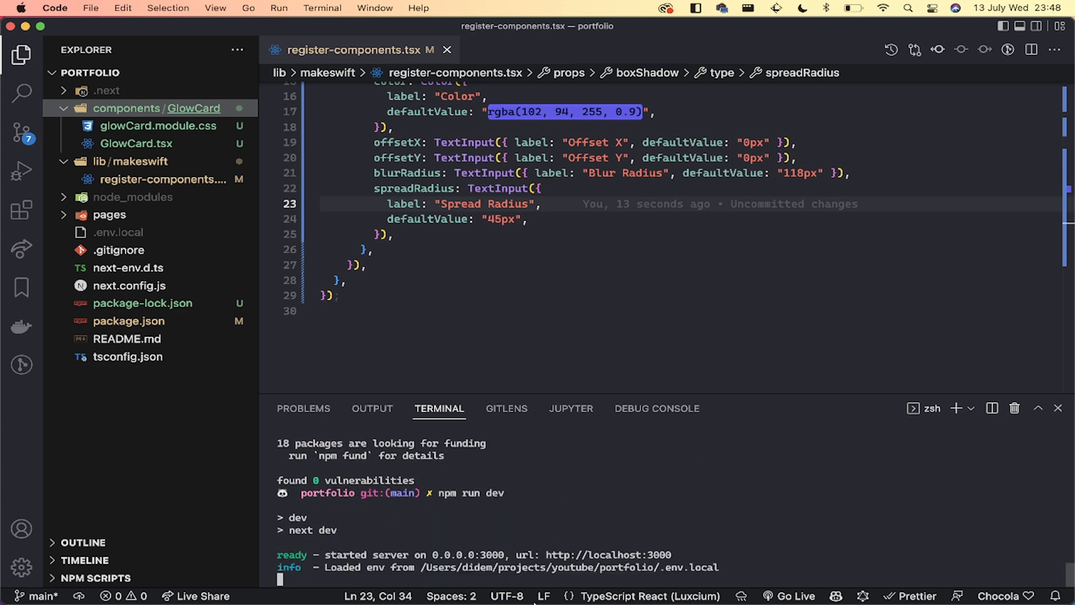
# Step: Switch to Chrome, reload the Untitled site's Home page in the Makeswift builder and check the additional components for GlowCard
pyautogui.moveTo(534, 602)
pyautogui.click(577, 576)
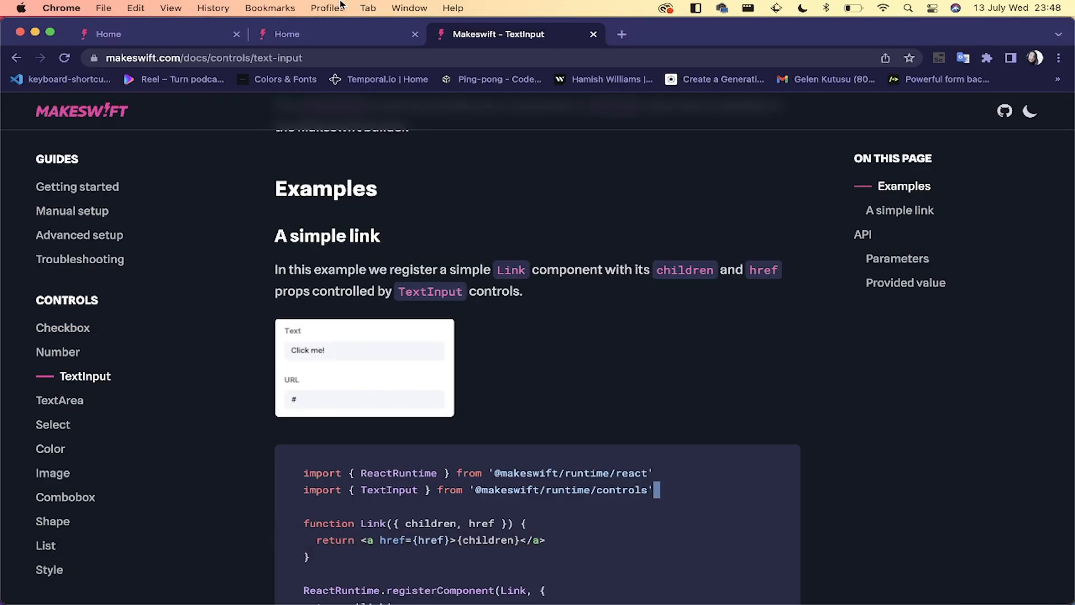
pyautogui.click(331, 32)
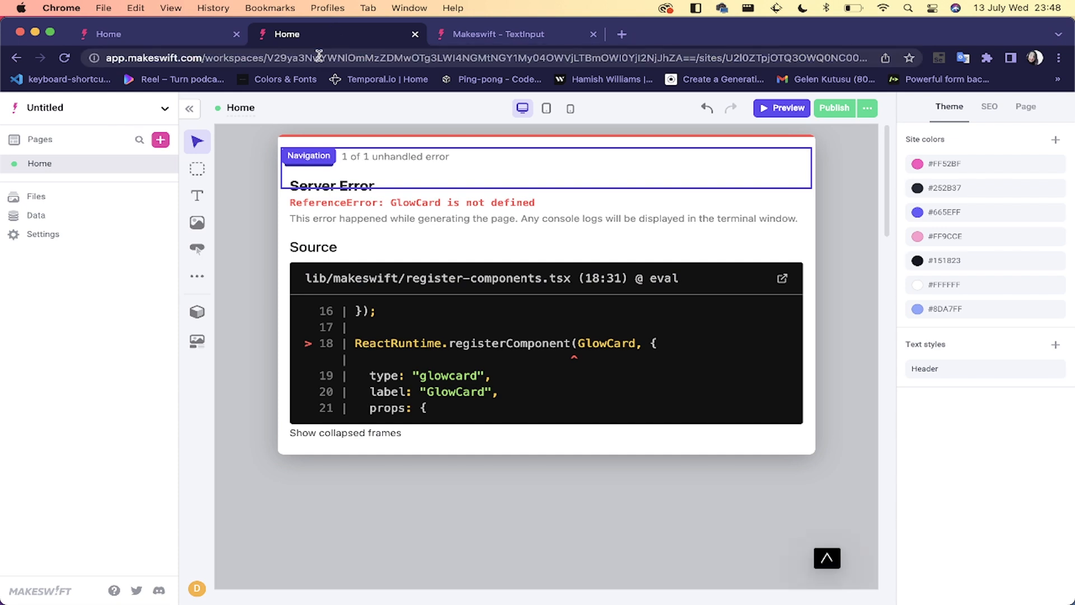
pyautogui.press('super+r')
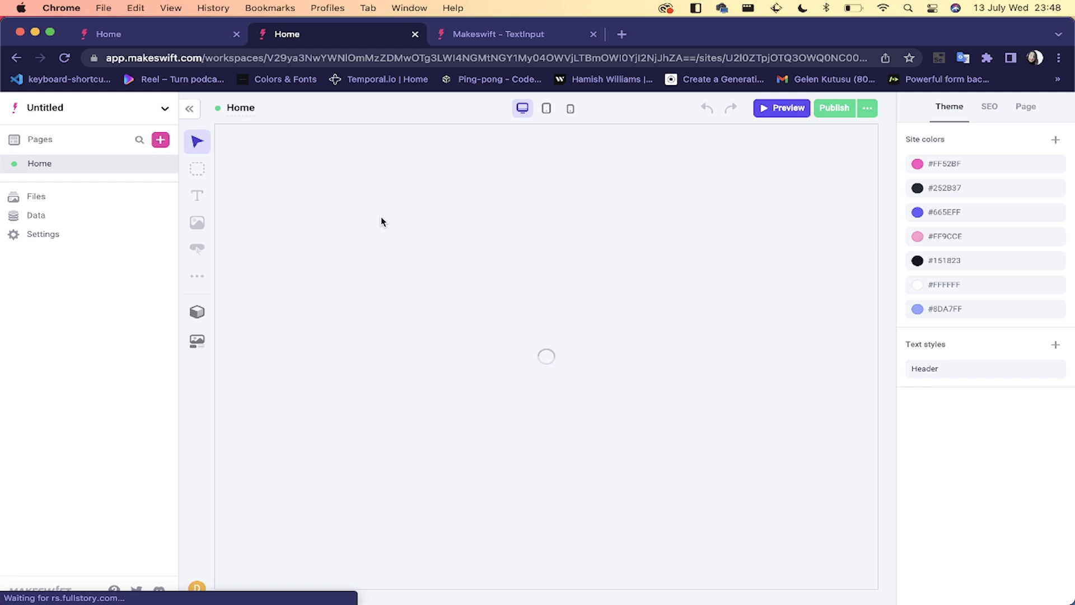
pyautogui.scroll(-3, 463, 315)
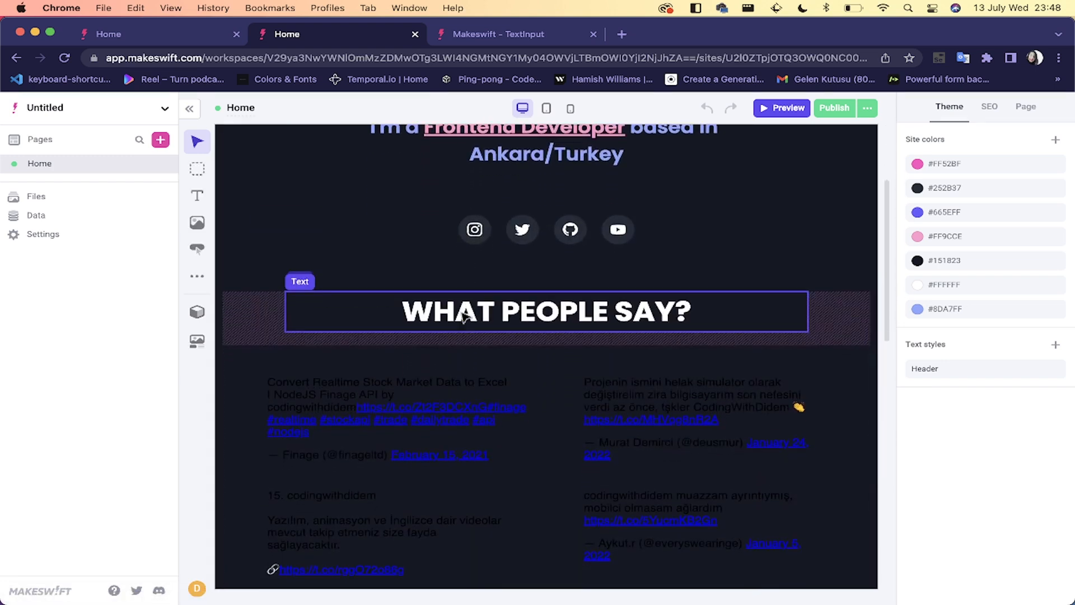
pyautogui.click(199, 278)
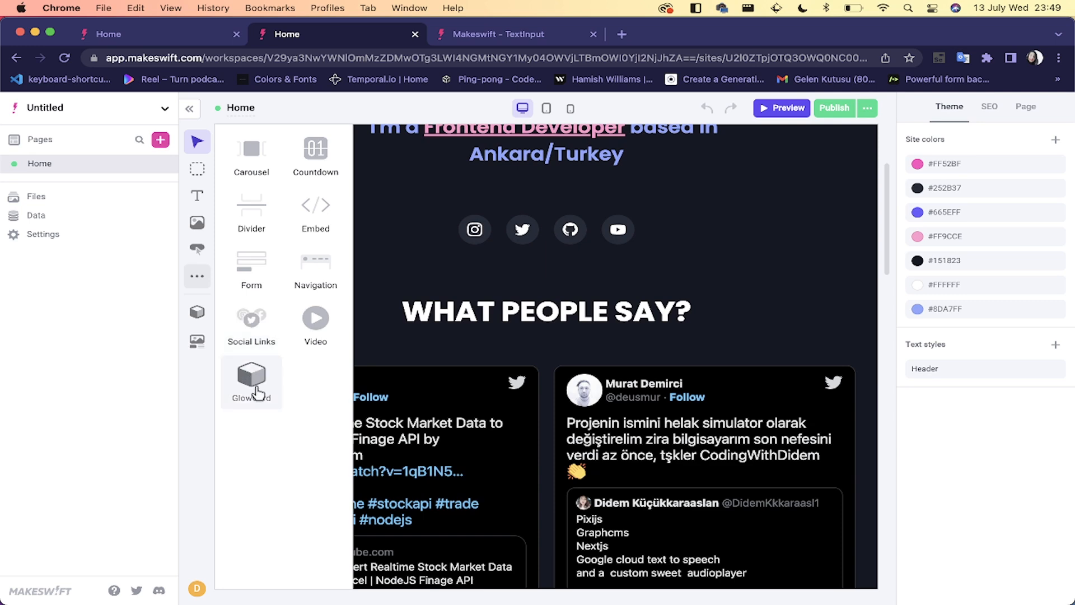
# Step: Examine the glowing card section above the "WHAT PEOPLE SAY?" heading in the Portfolio site for reference
pyautogui.click(163, 38)
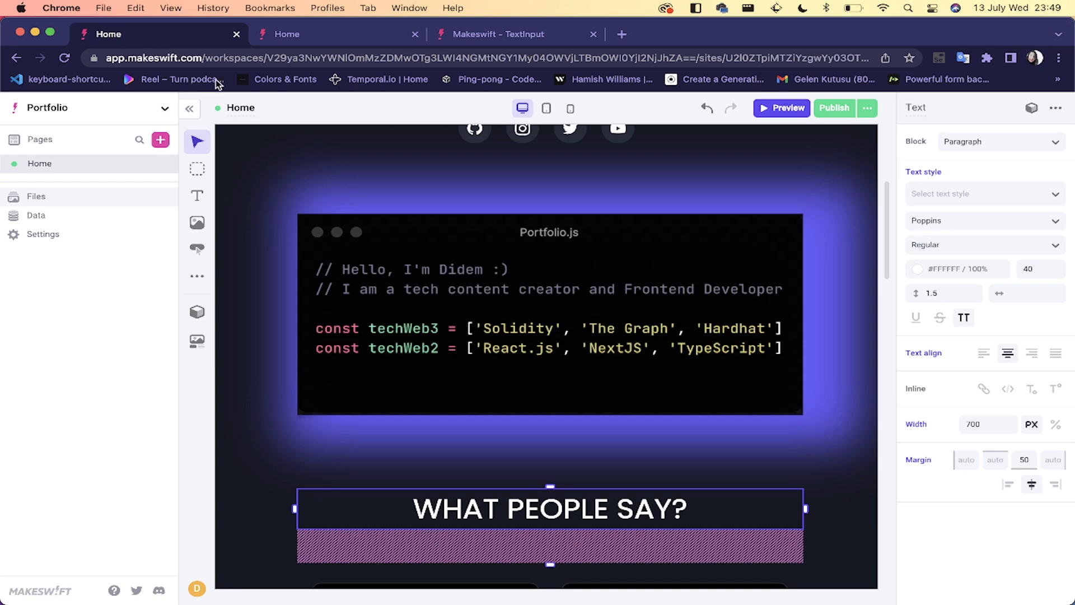
pyautogui.scroll(1, 391, 261)
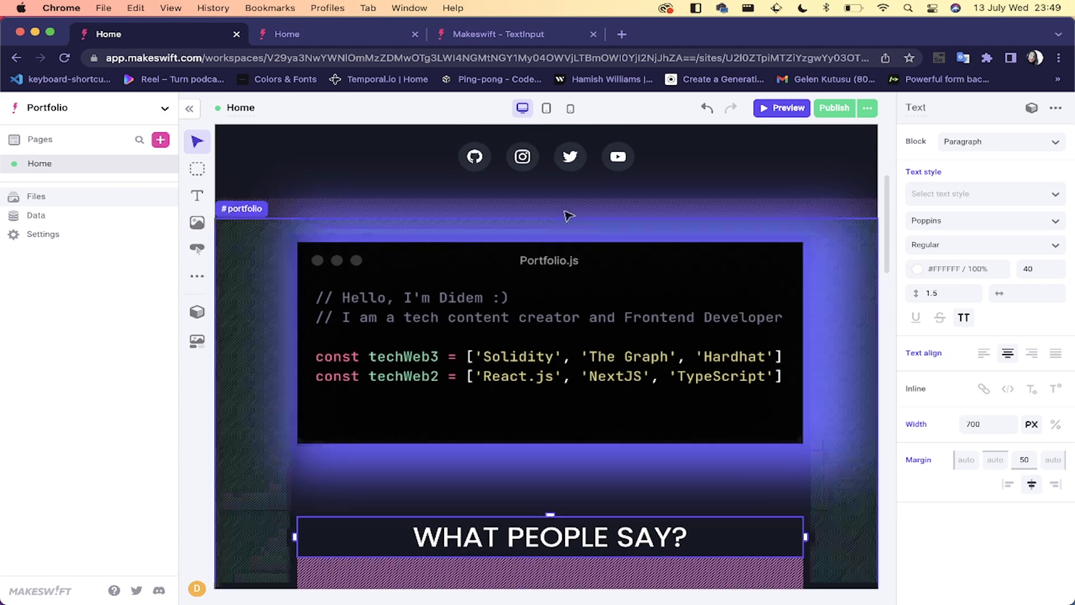
pyautogui.hotkey('ctrl', 'Tab')
# Step: Add a box between the social links and the "WHAT PEOPLE SAY?" heading of the Untitled site and name it #portfolio
pyautogui.scroll(2, 498, 301)
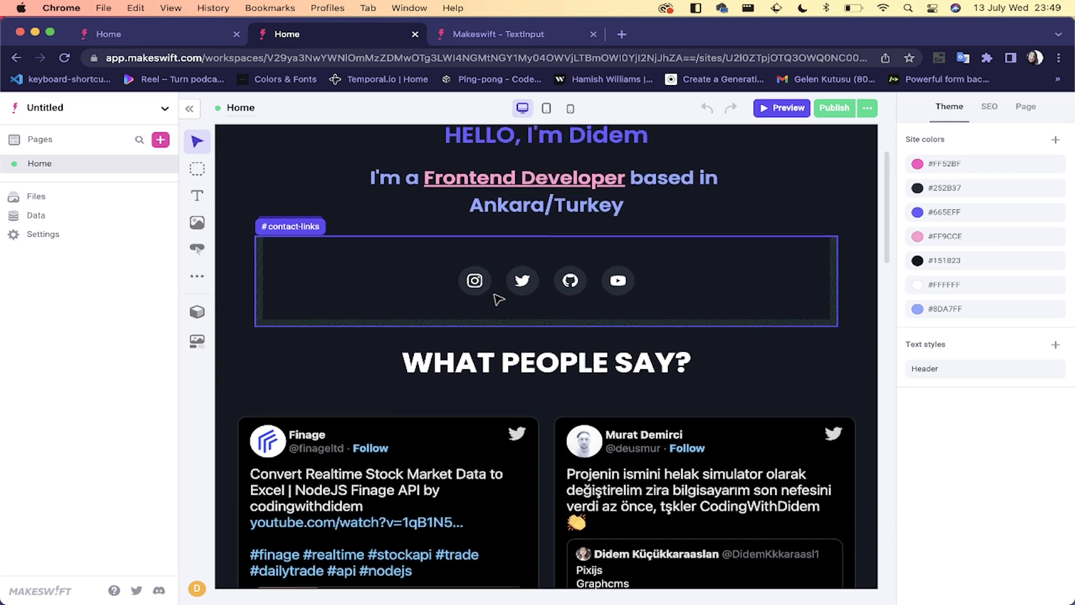
pyautogui.scroll(3, 497, 300)
pyautogui.scroll(-2, 497, 300)
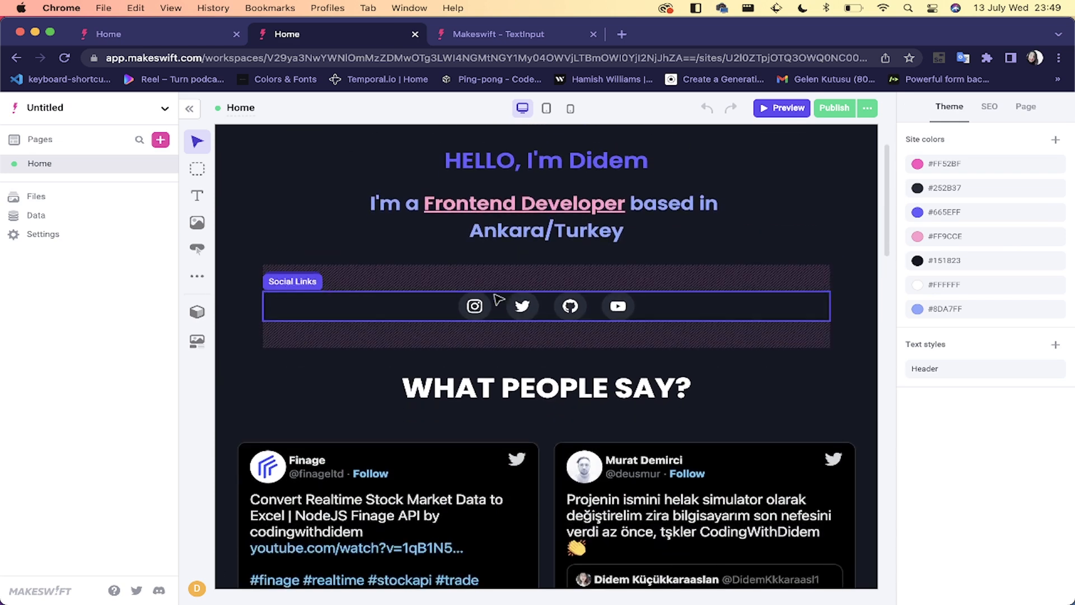
pyautogui.moveTo(197, 173); pyautogui.dragTo(430, 351)
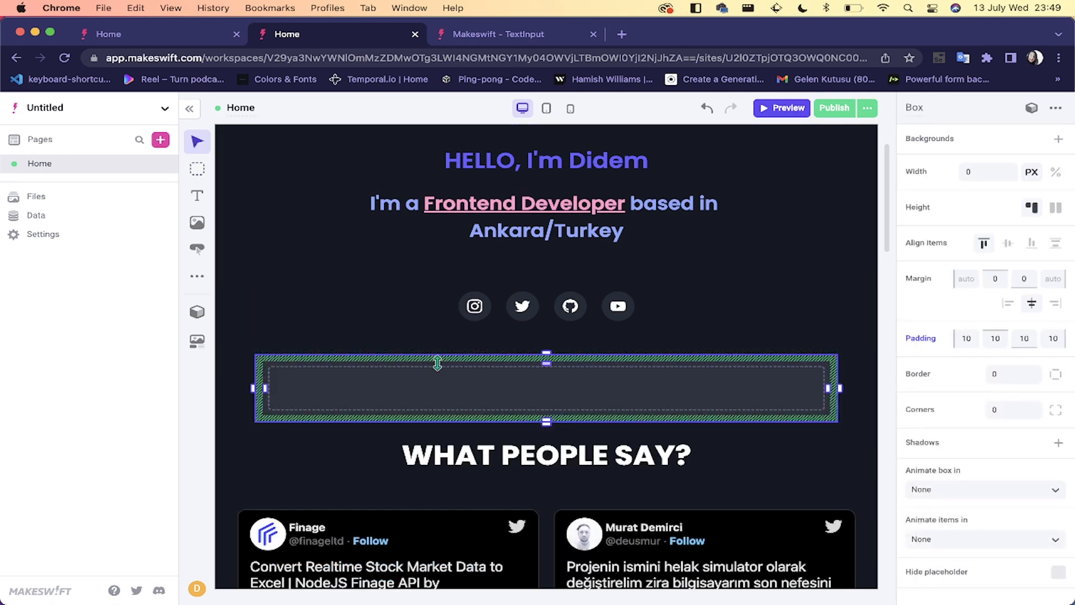
pyautogui.click(917, 106)
pyautogui.write('#p')
# Step: Give the #portfolio box a top padding of 95 and a bottom margin of 100
pyautogui.moveTo(541, 362); pyautogui.dragTo(553, 430)
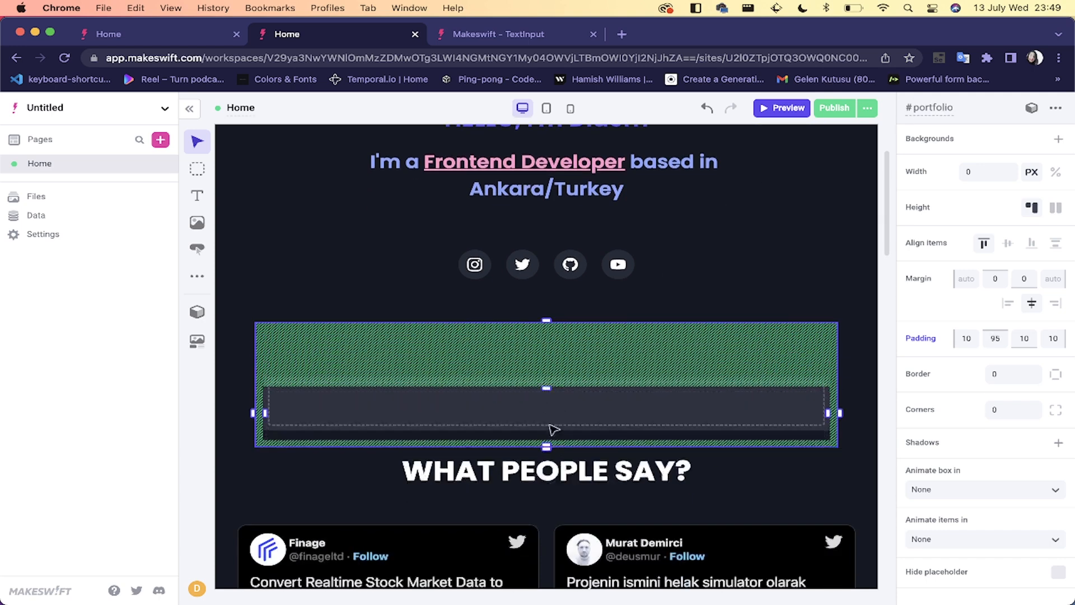
pyautogui.scroll(-5, 553, 430)
pyautogui.moveTo(547, 321); pyautogui.dragTo(552, 391)
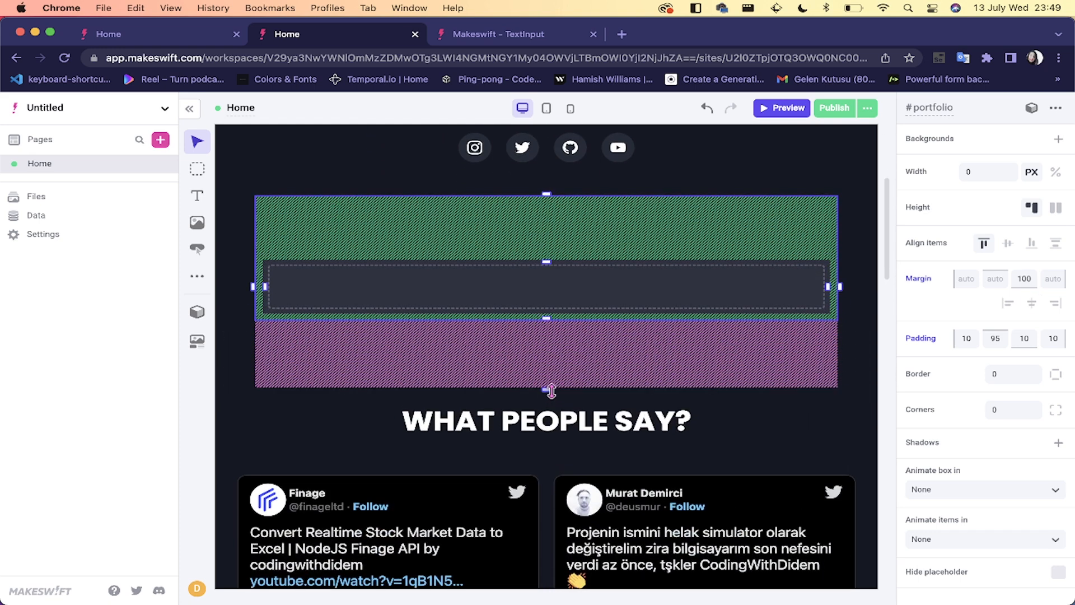
# Step: Place a GlowCard component inside the #portfolio box
pyautogui.click(446, 156)
pyautogui.click(432, 292)
pyautogui.click(191, 276)
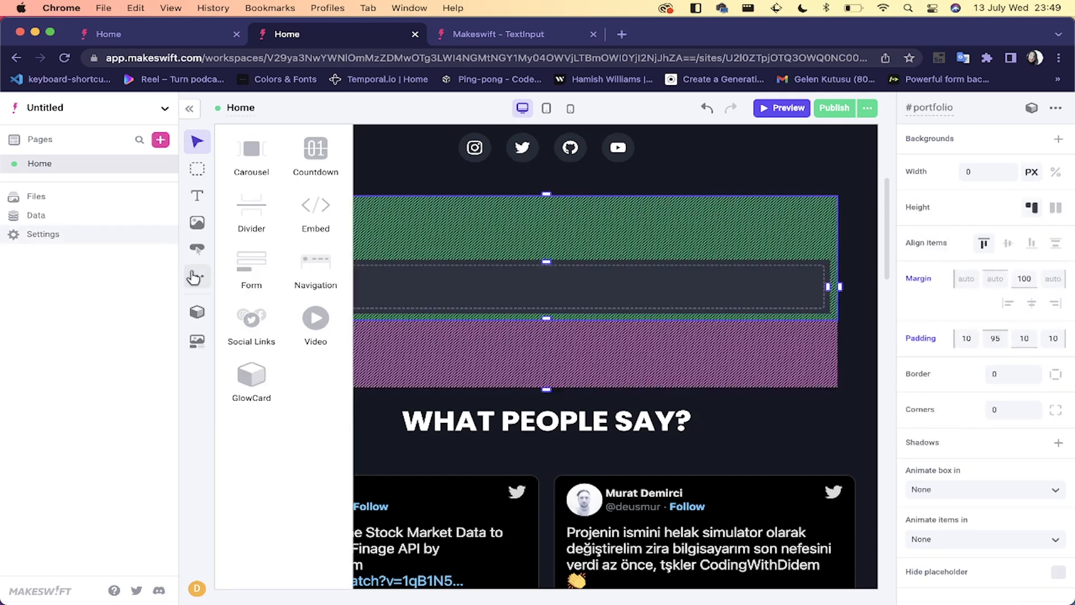
pyautogui.moveTo(251, 376); pyautogui.dragTo(439, 308)
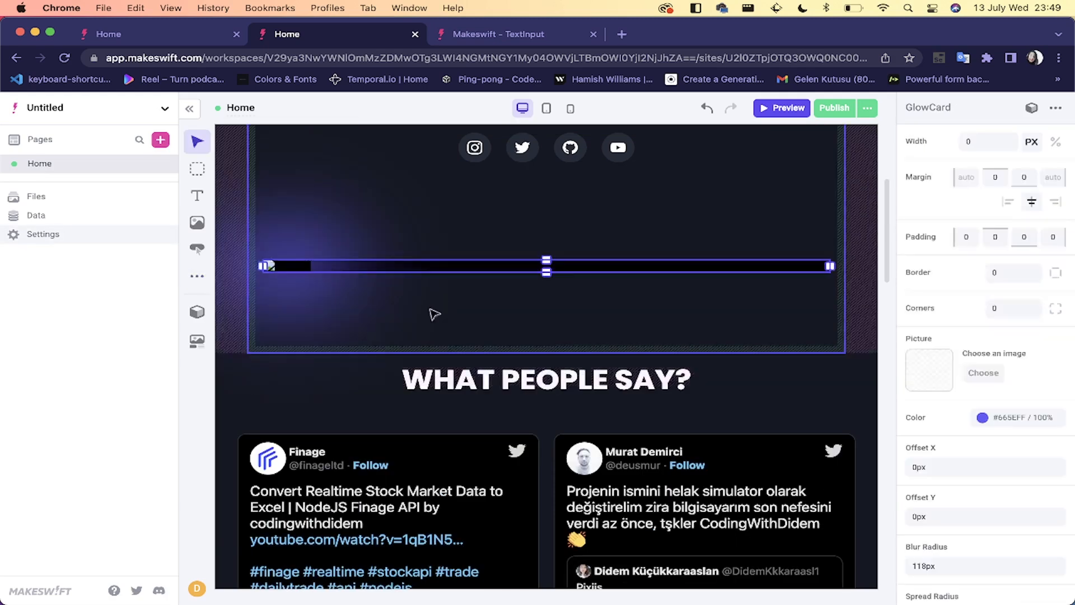
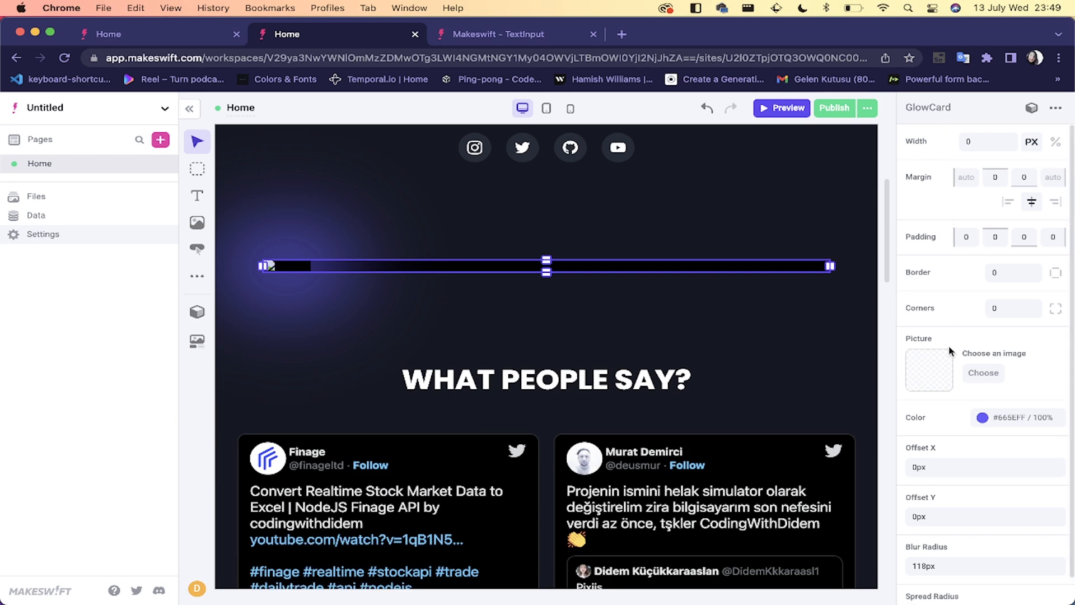
# Step: Open the site files for the GlowCard's Picture property and start a file upload
pyautogui.scroll(-1, 950, 350)
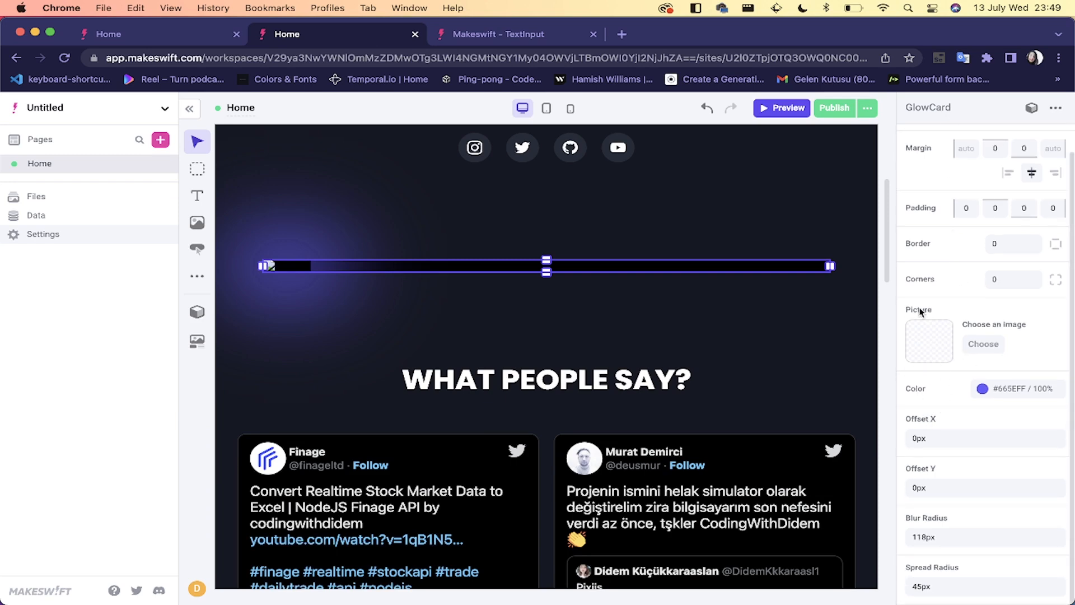
pyautogui.click(974, 346)
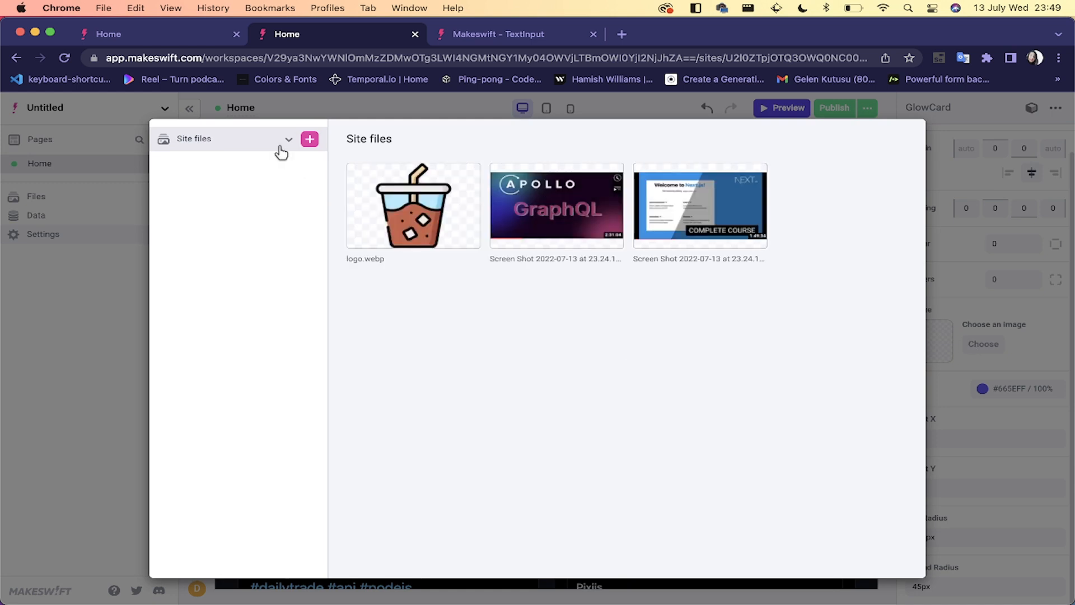
pyautogui.click(311, 141)
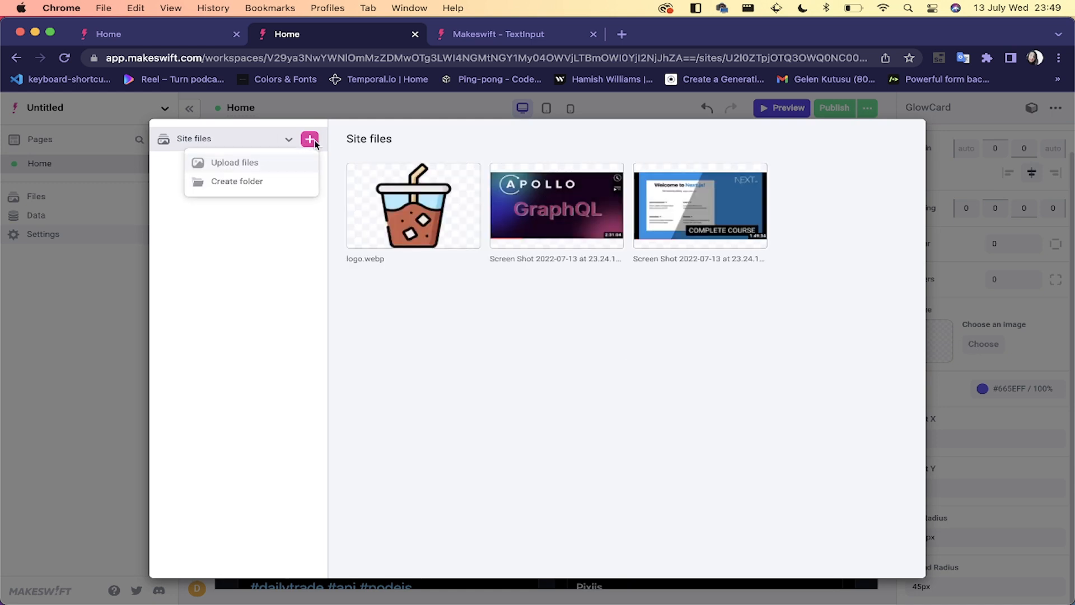
pyautogui.click(277, 166)
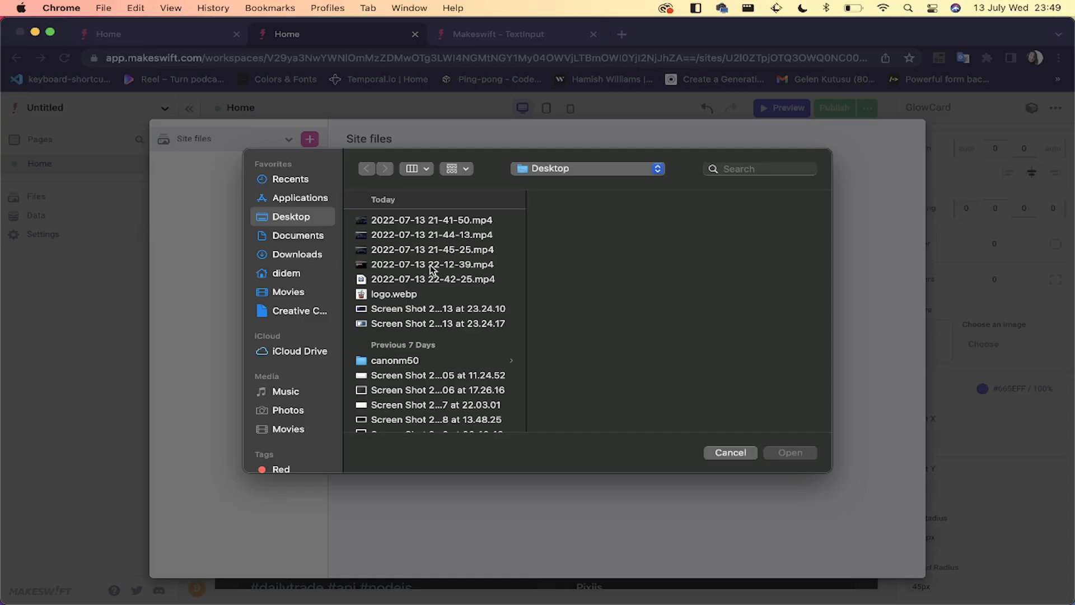
# Step: Preview the files in the Desktop folder to find the screenshot of the Portfolio.js code window
pyautogui.click(421, 265)
pyautogui.click(429, 252)
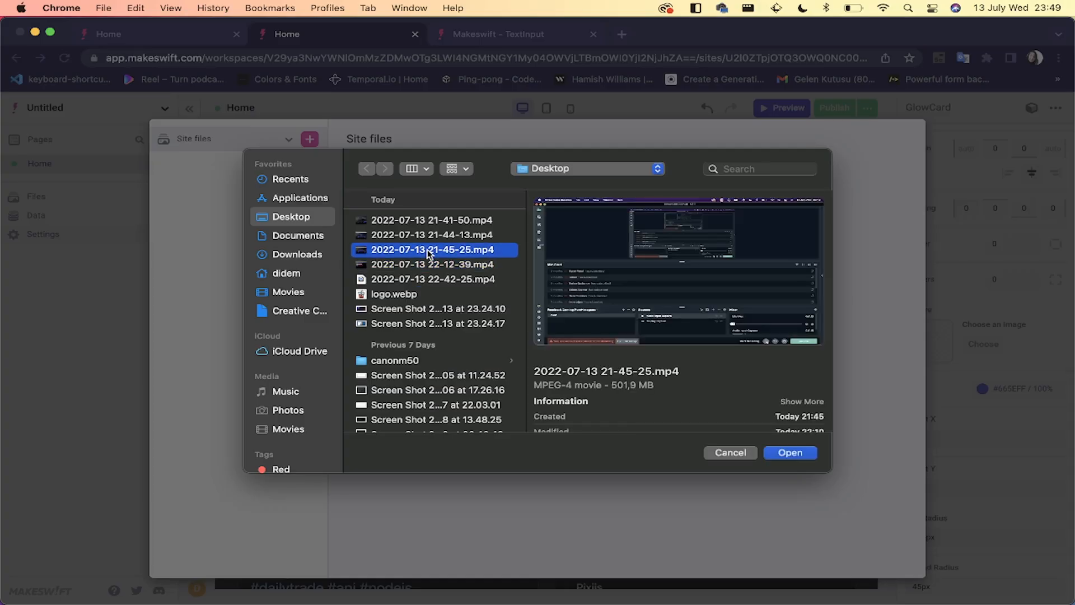
pyautogui.click(408, 284)
pyautogui.click(401, 324)
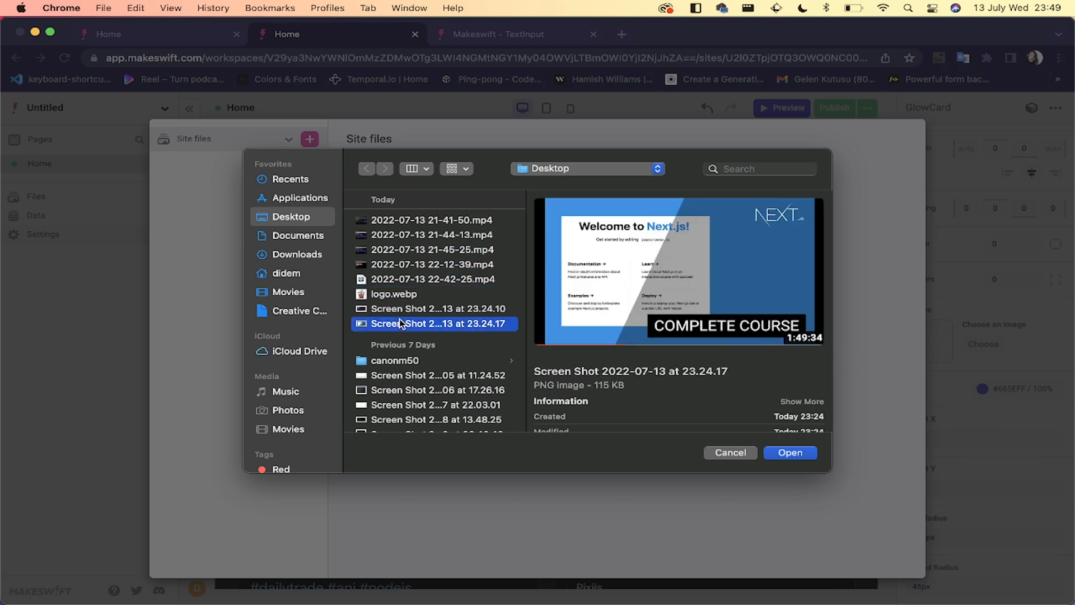
pyautogui.scroll(-3, 395, 342)
pyautogui.click(393, 346)
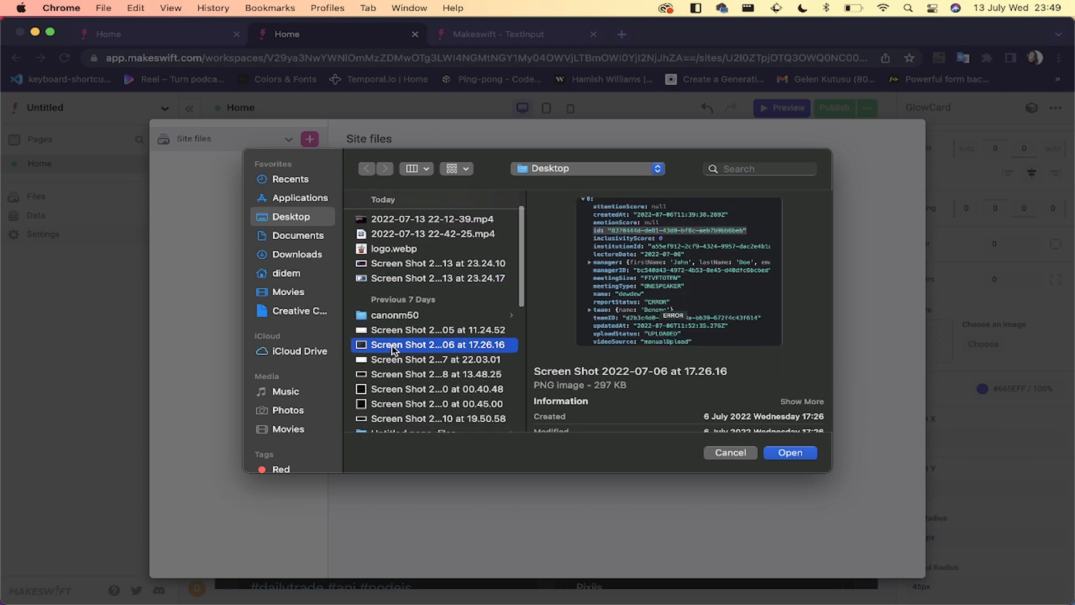
pyautogui.click(393, 363)
pyautogui.click(390, 387)
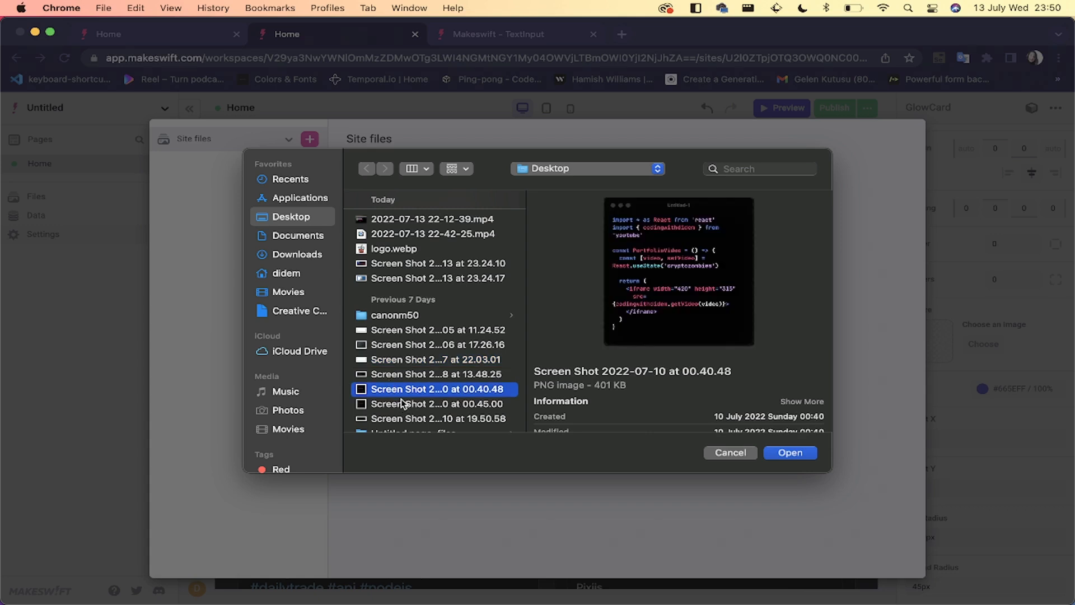
pyautogui.click(440, 403)
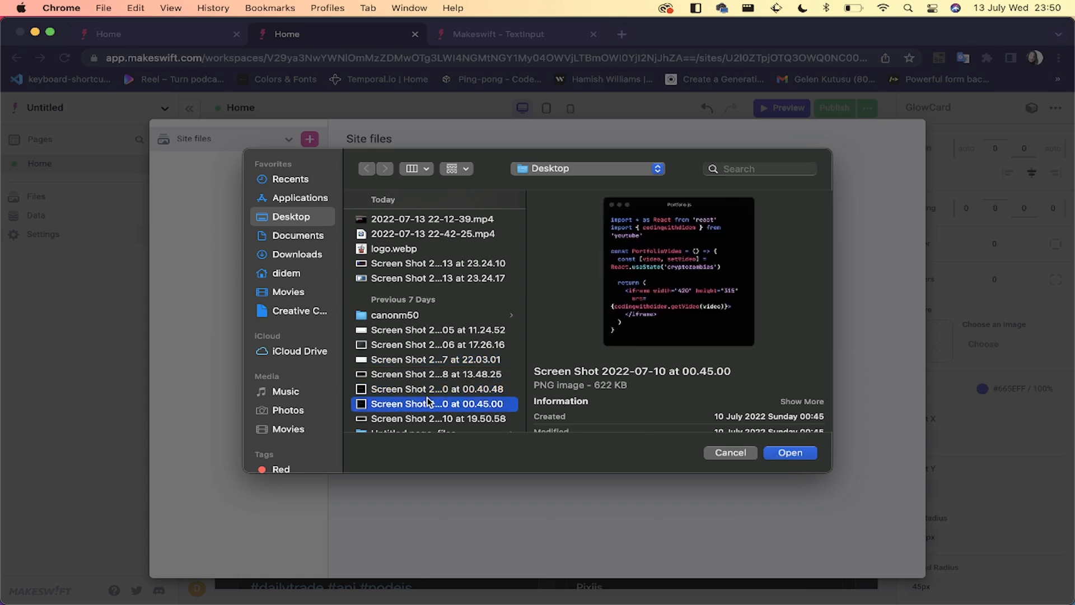
# Step: Upload Screen Shot 2022-07-10 at 19.50.58 to the site files and choose it as the GlowCard's picture
pyautogui.click(430, 418)
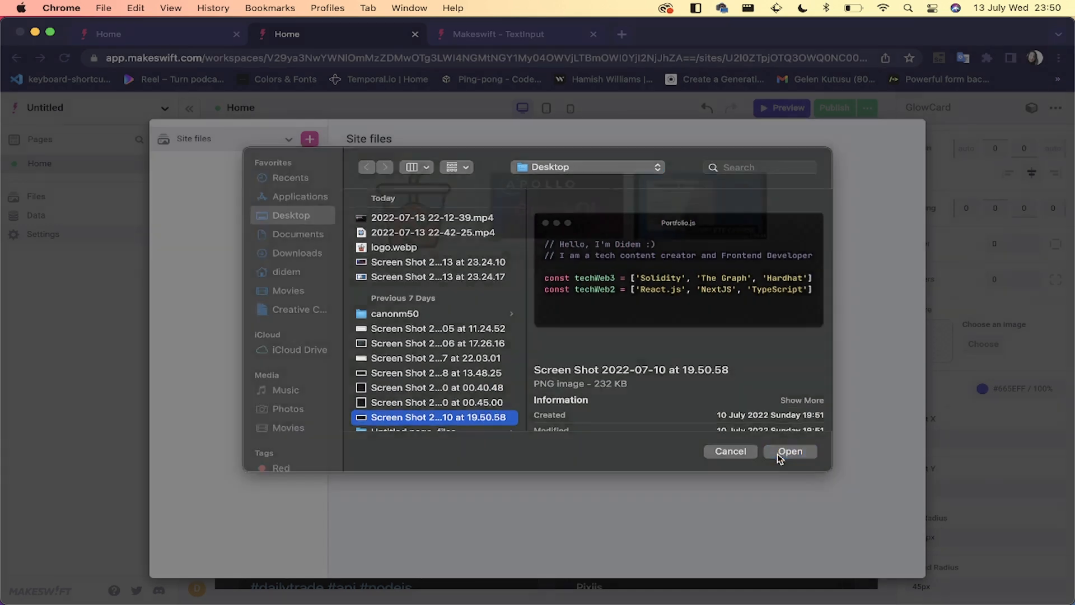
pyautogui.click(789, 453)
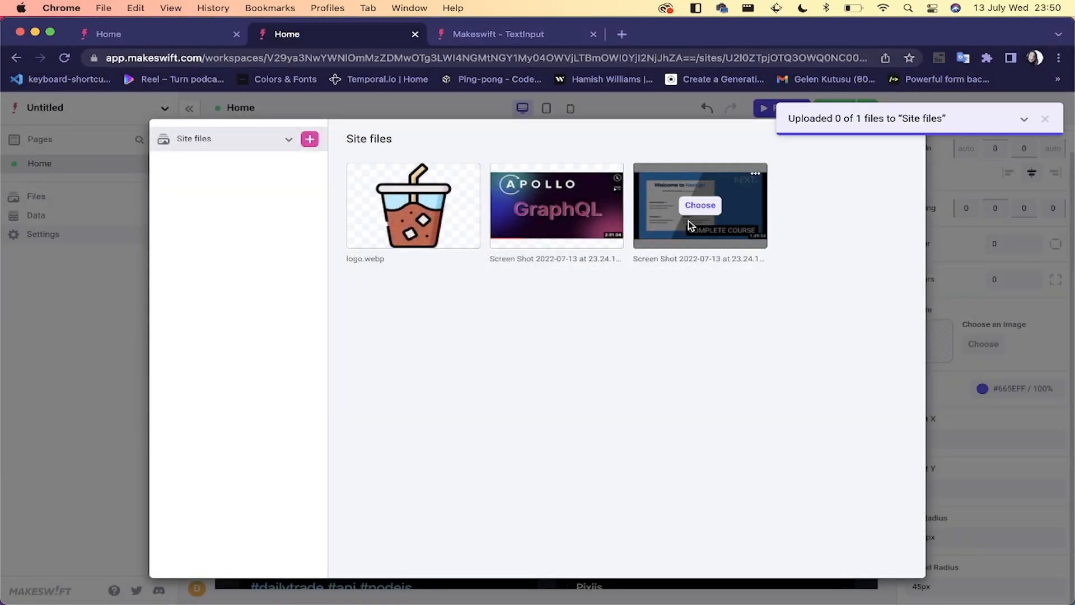
pyautogui.click(840, 206)
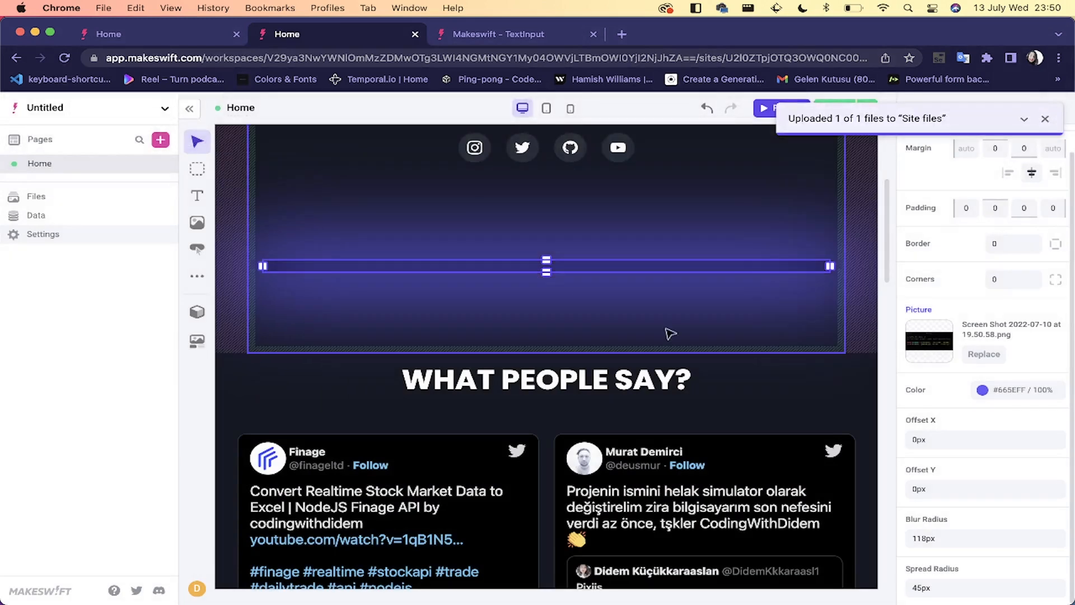
pyautogui.scroll(3, 656, 351)
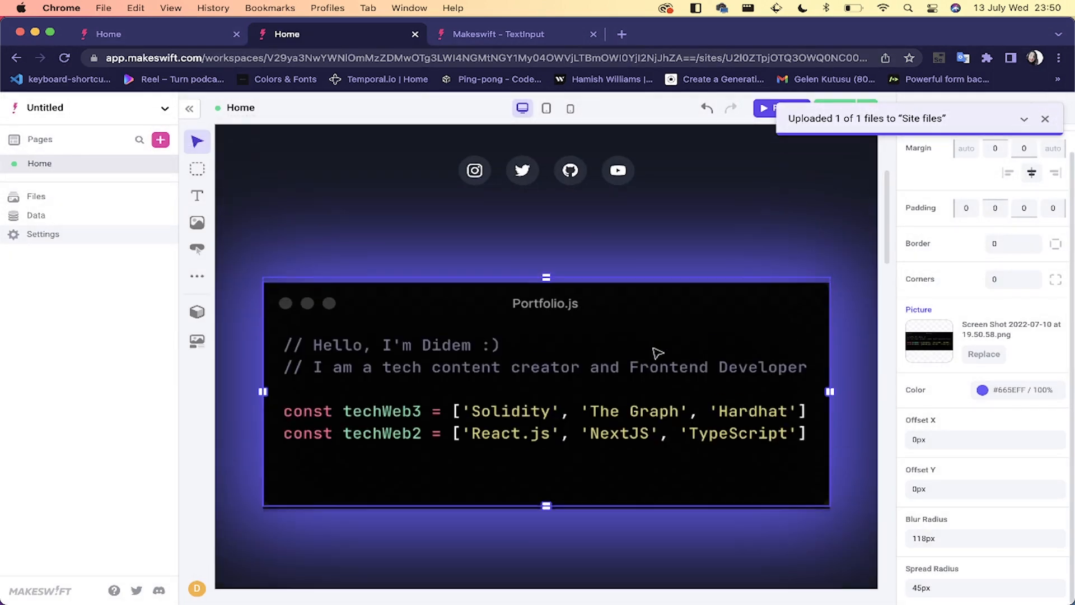
# Step: Set the GlowCard's glow color to a new custom site color, #52F4C4
pyautogui.click(684, 253)
pyautogui.click(644, 344)
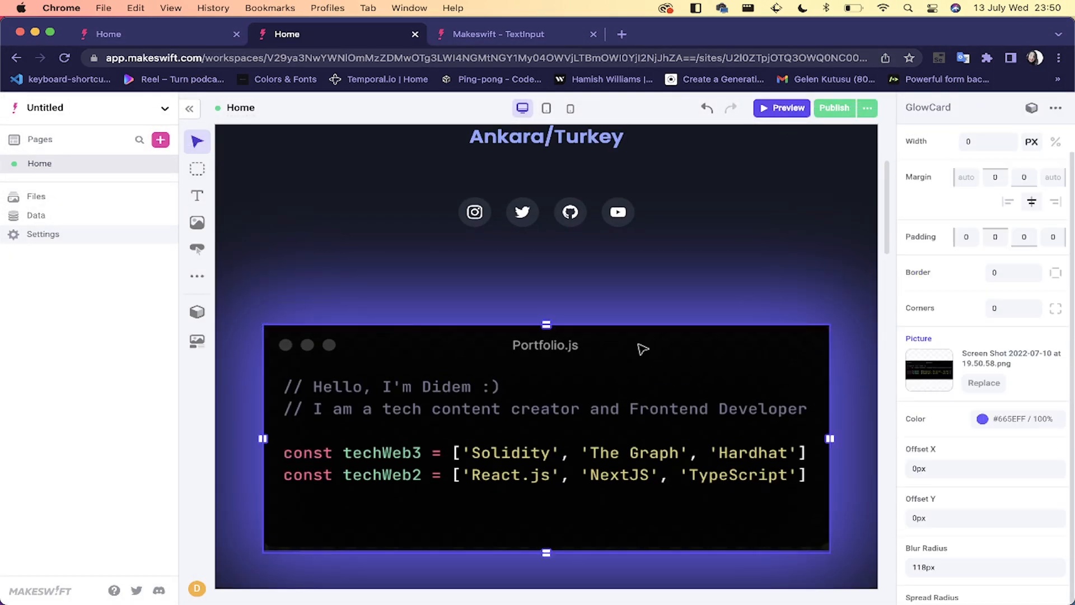
pyautogui.scroll(-3, 644, 348)
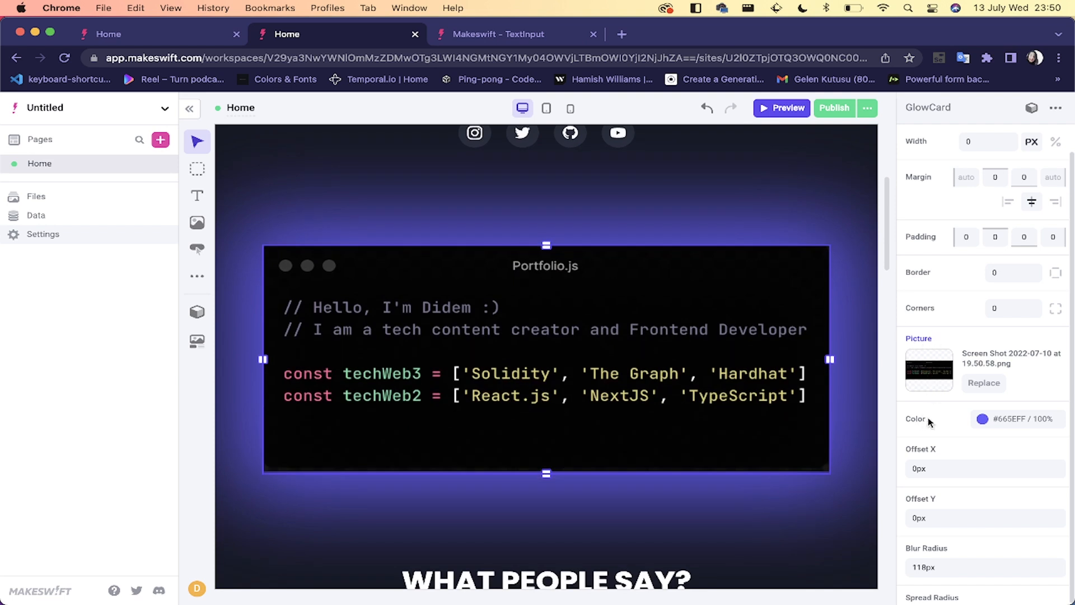
pyautogui.click(984, 419)
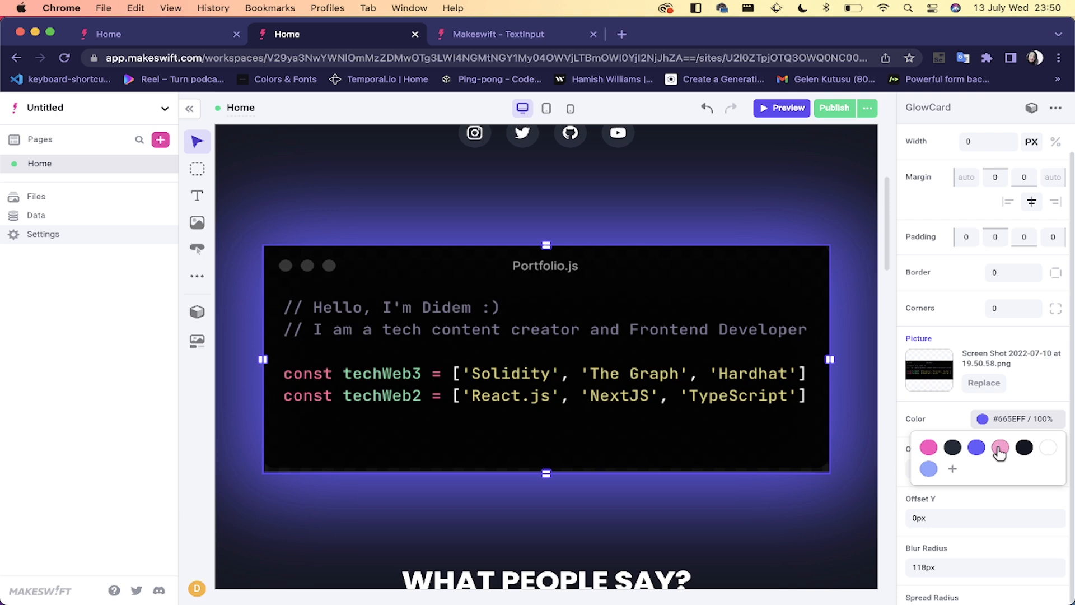
pyautogui.click(1000, 448)
pyautogui.click(953, 469)
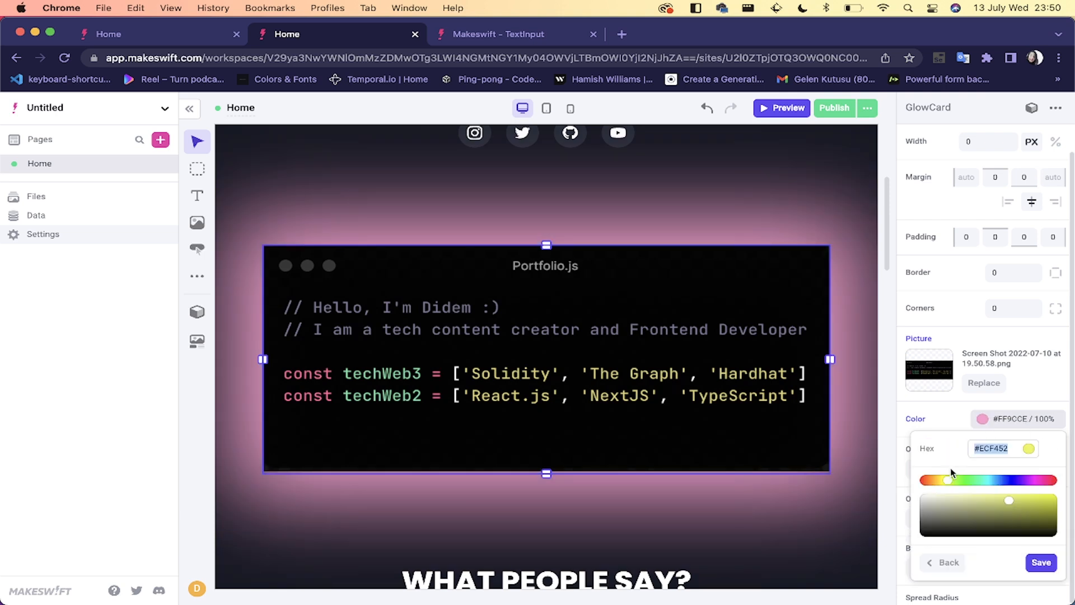
pyautogui.click(981, 480)
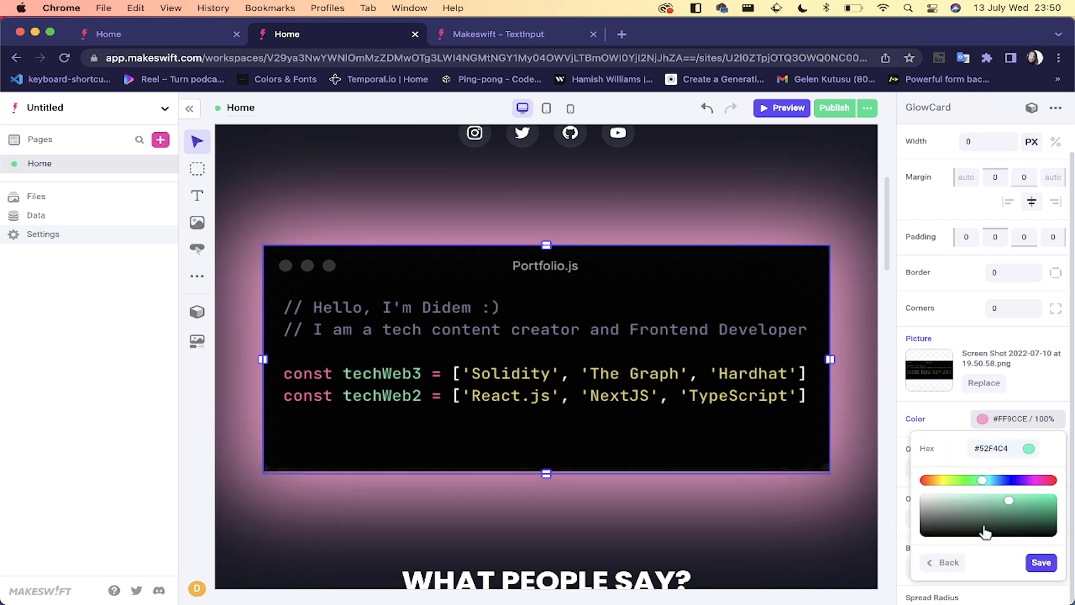
pyautogui.click(1028, 561)
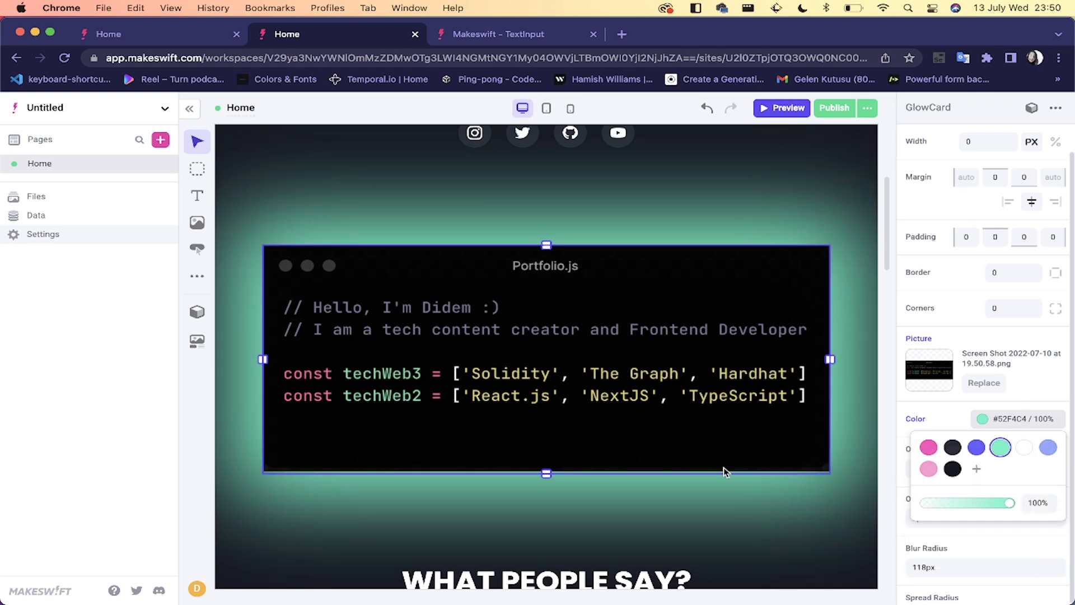
pyautogui.click(702, 522)
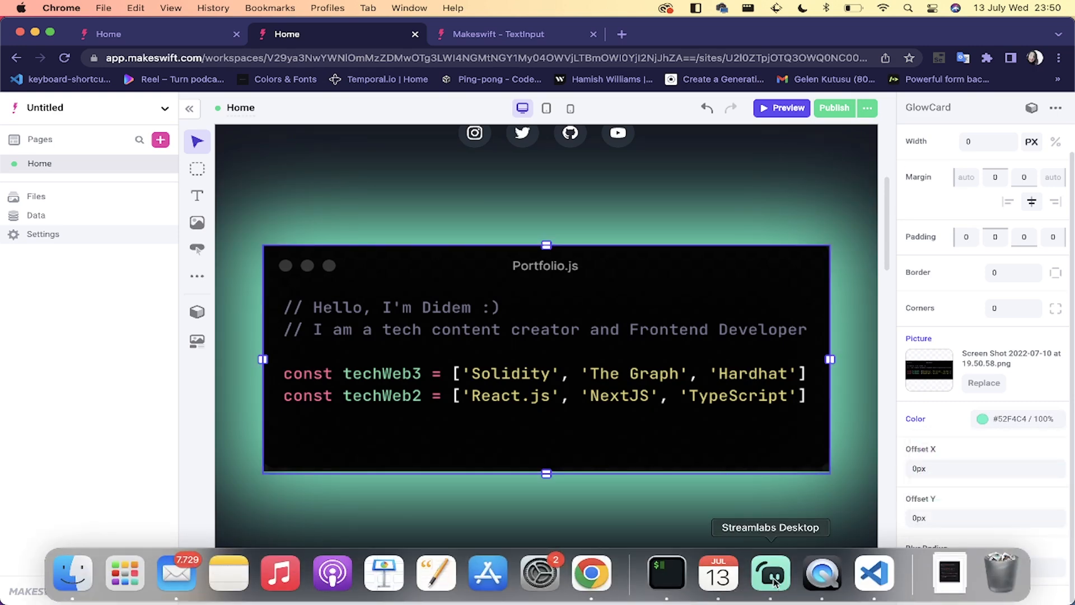
# Step: Set the GlowCard's blur radius to 333px and its spread radius to 35px
pyautogui.scroll(-1, 957, 426)
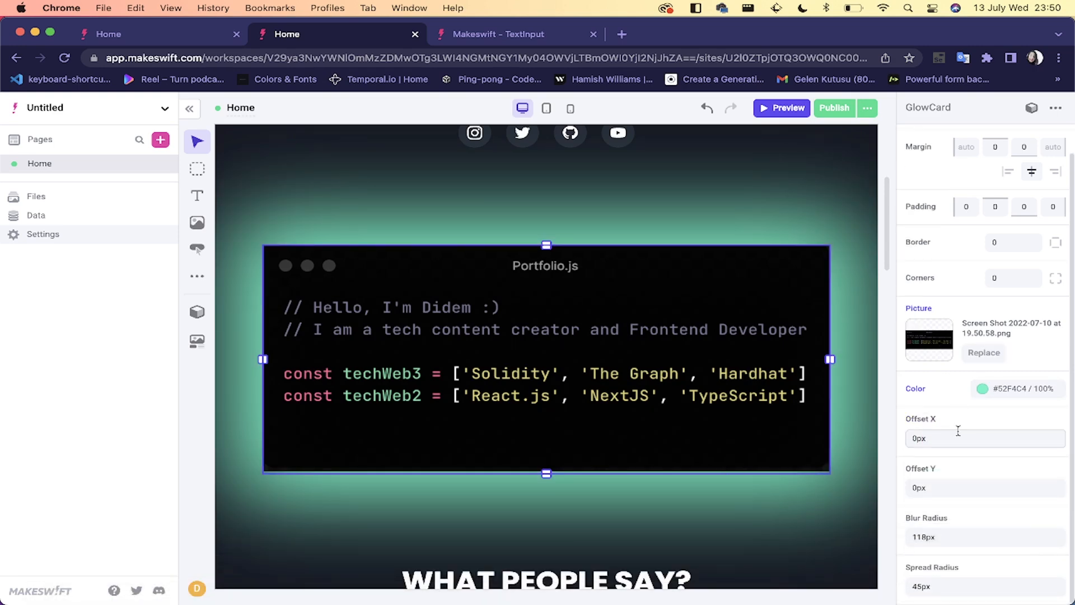
pyautogui.click(916, 439)
pyautogui.click(927, 488)
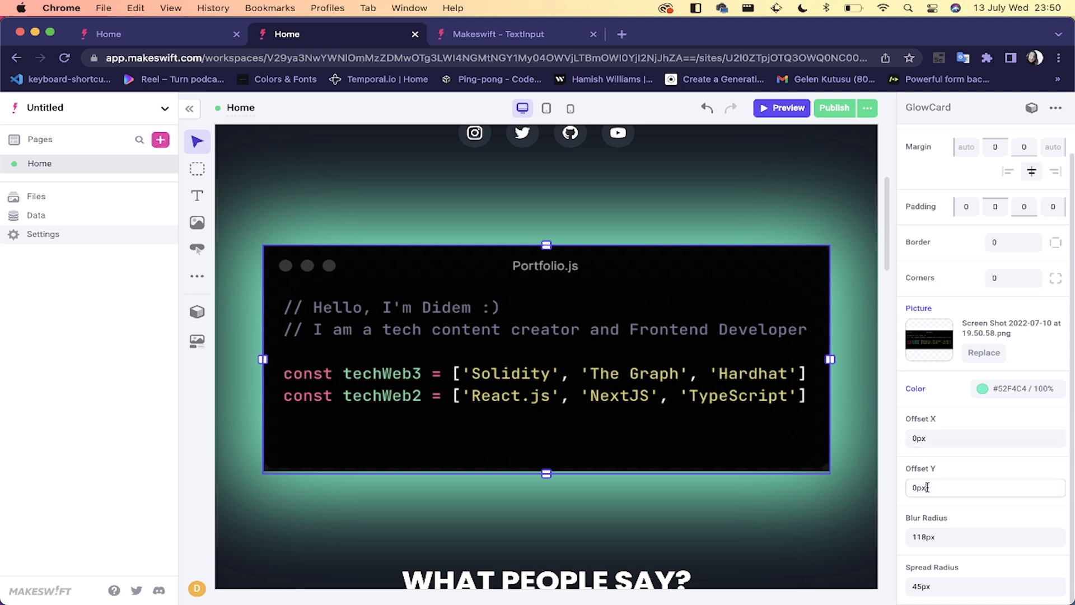
pyautogui.click(925, 538)
pyautogui.write('333')
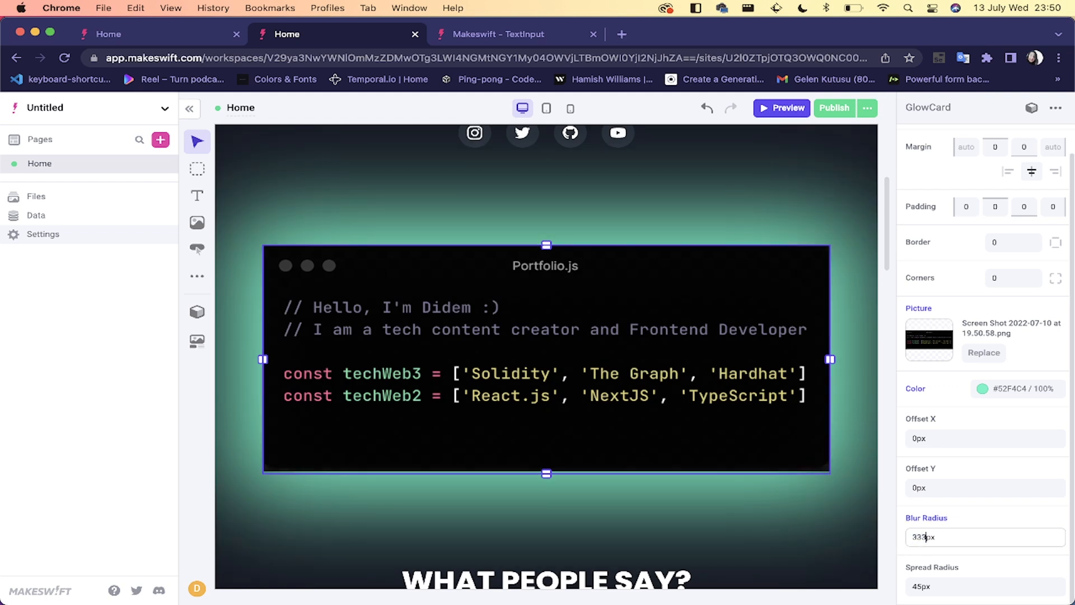
pyautogui.click(946, 488)
pyautogui.click(917, 585)
pyautogui.press('BackSpace')
pyautogui.write('3')
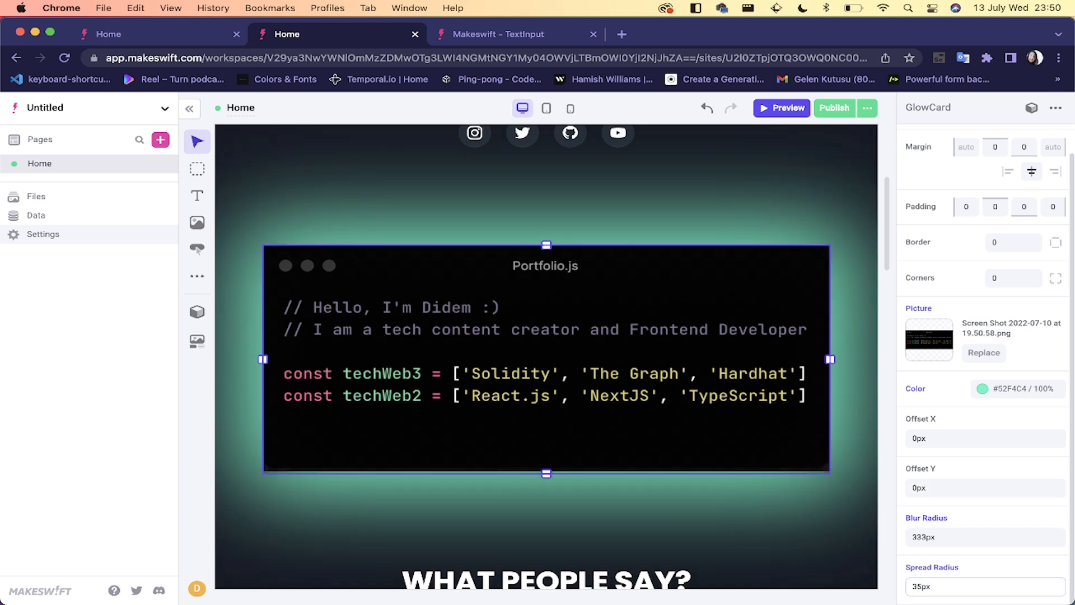
pyautogui.click(860, 563)
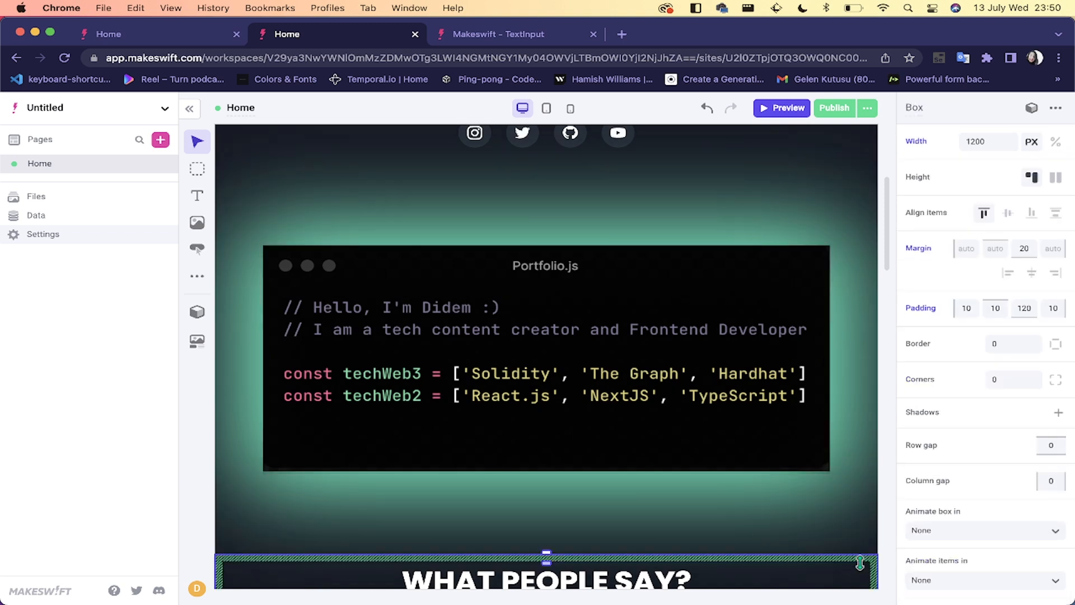
# Step: Switch to Visual Studio Code and review the GlowCard registration and its props in register-components.tsx
pyautogui.moveTo(778, 580)
pyautogui.click(866, 577)
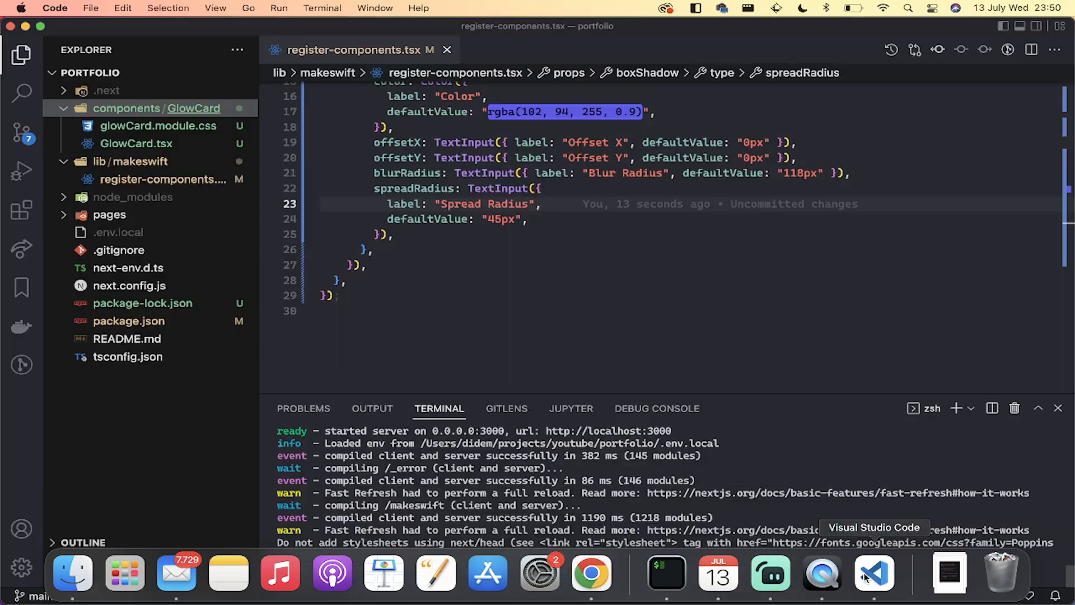
pyautogui.scroll(5, 691, 258)
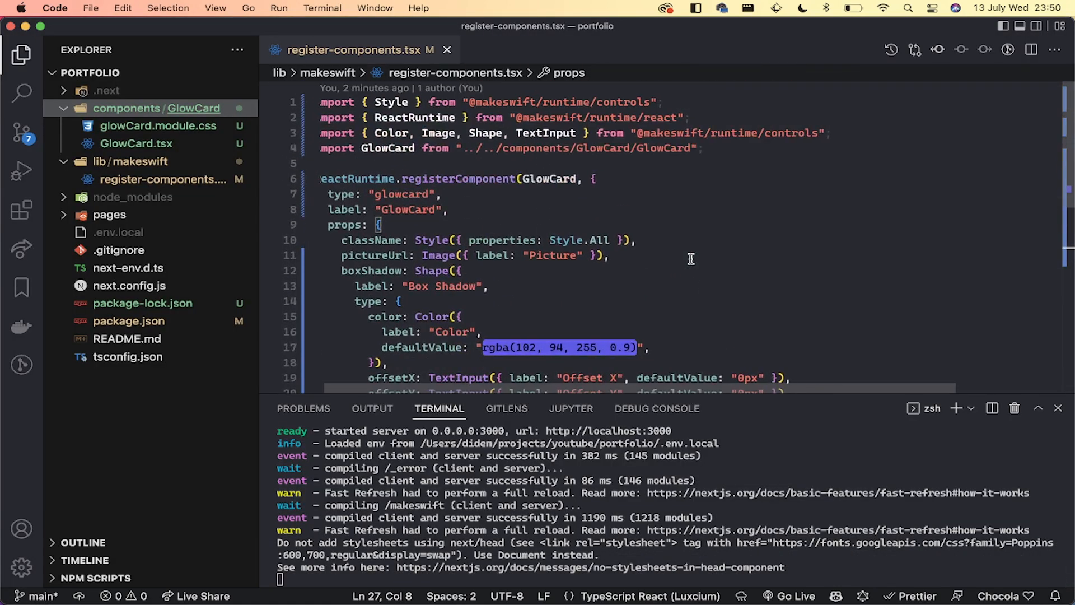
pyautogui.moveTo(417, 178); pyautogui.dragTo(527, 180)
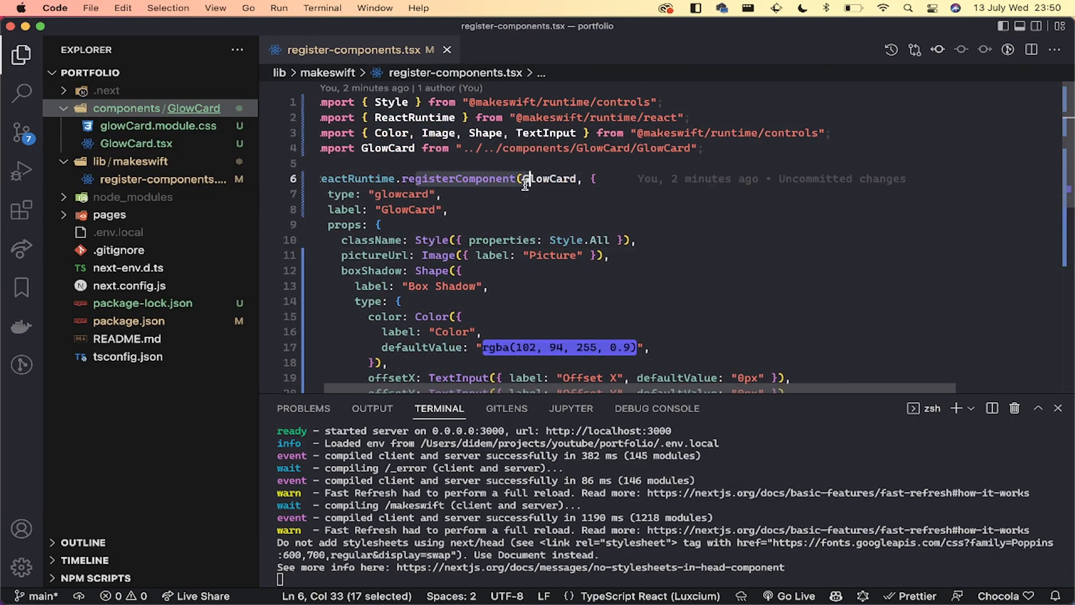
pyautogui.scroll(-5, 525, 182)
pyautogui.click(523, 180)
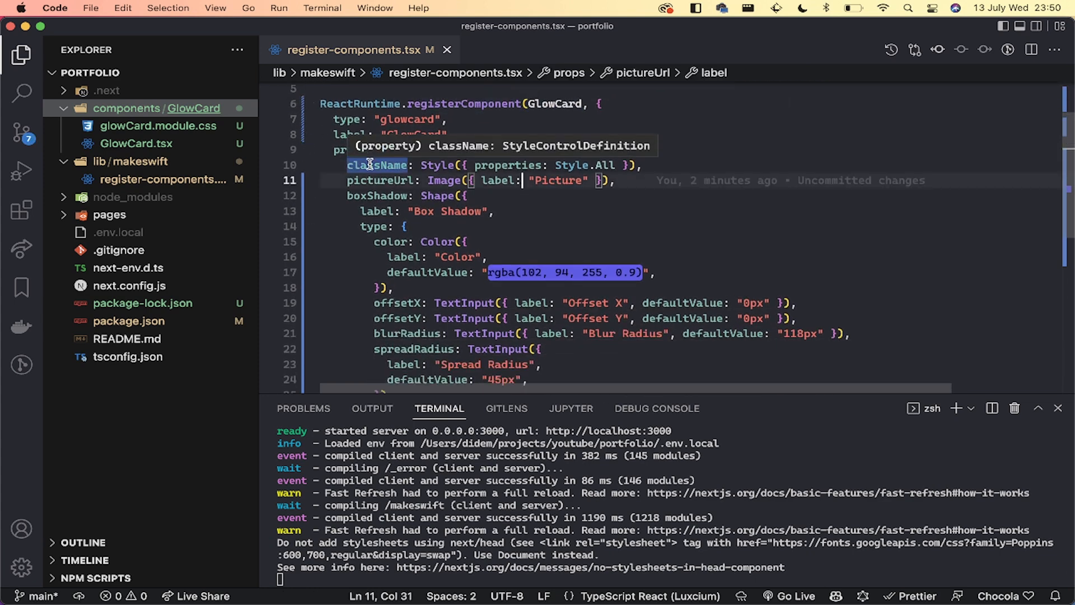
pyautogui.click(423, 229)
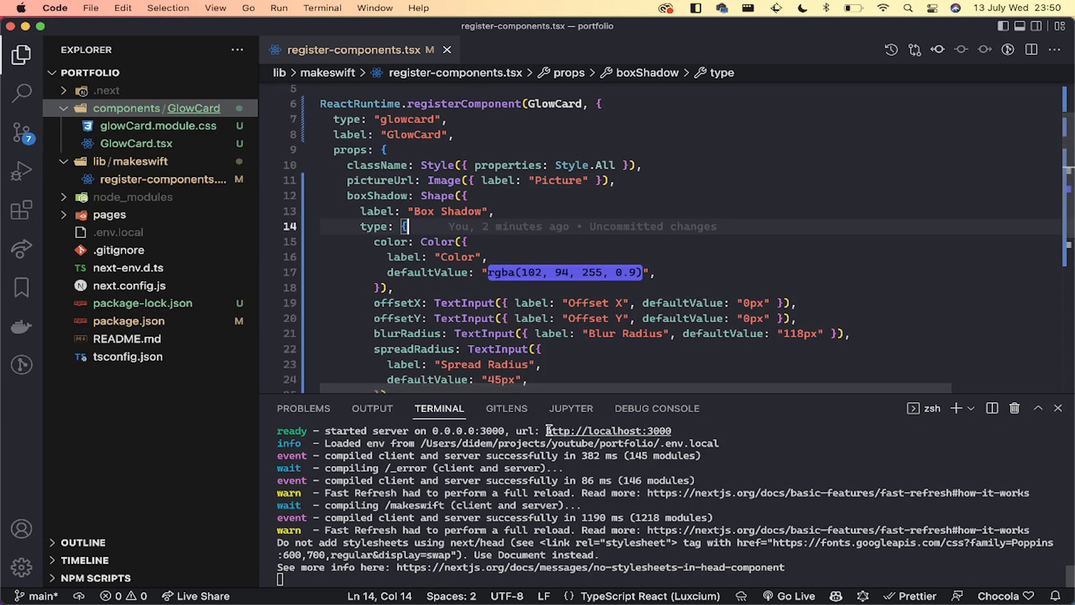
# Step: Return to Makeswift in Chrome and change the GlowCard's glow color to a new custom site color, #832CD4
pyautogui.moveTo(665, 574)
pyautogui.click(605, 576)
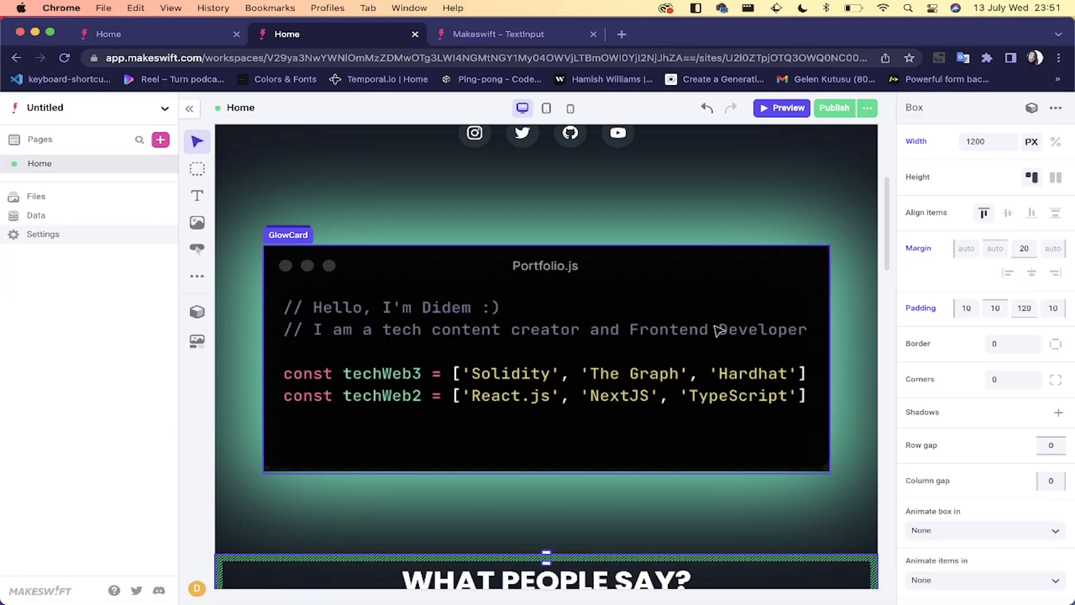
pyautogui.click(823, 365)
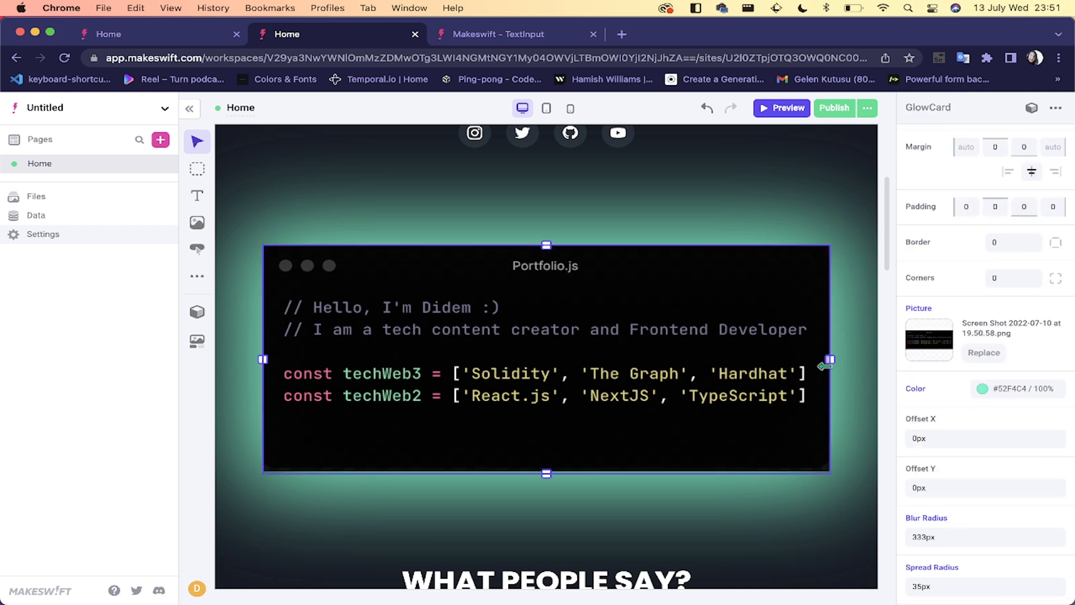
pyautogui.click(981, 390)
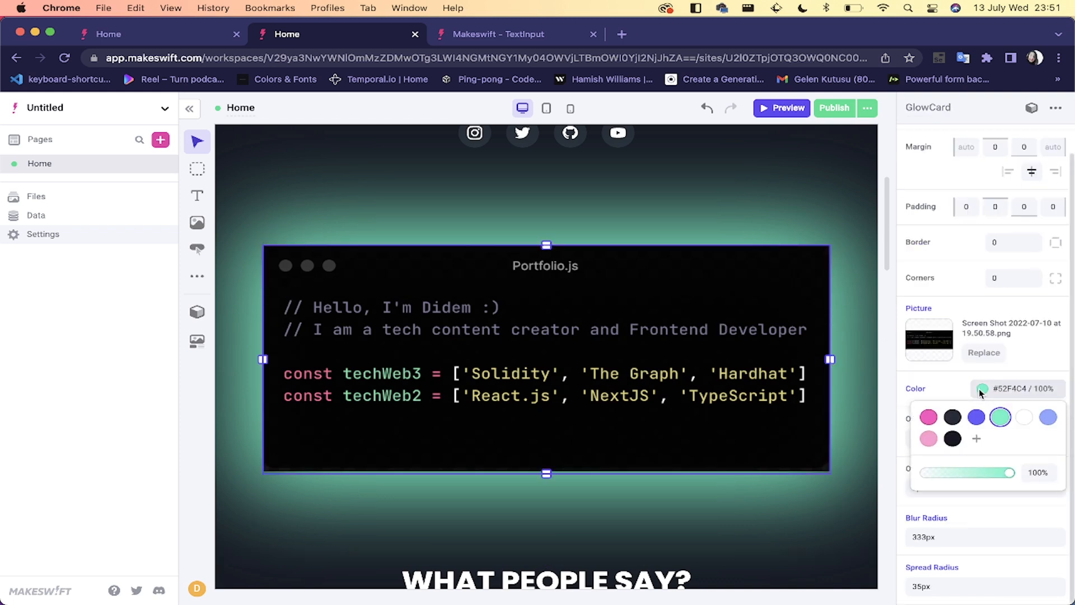
pyautogui.click(929, 438)
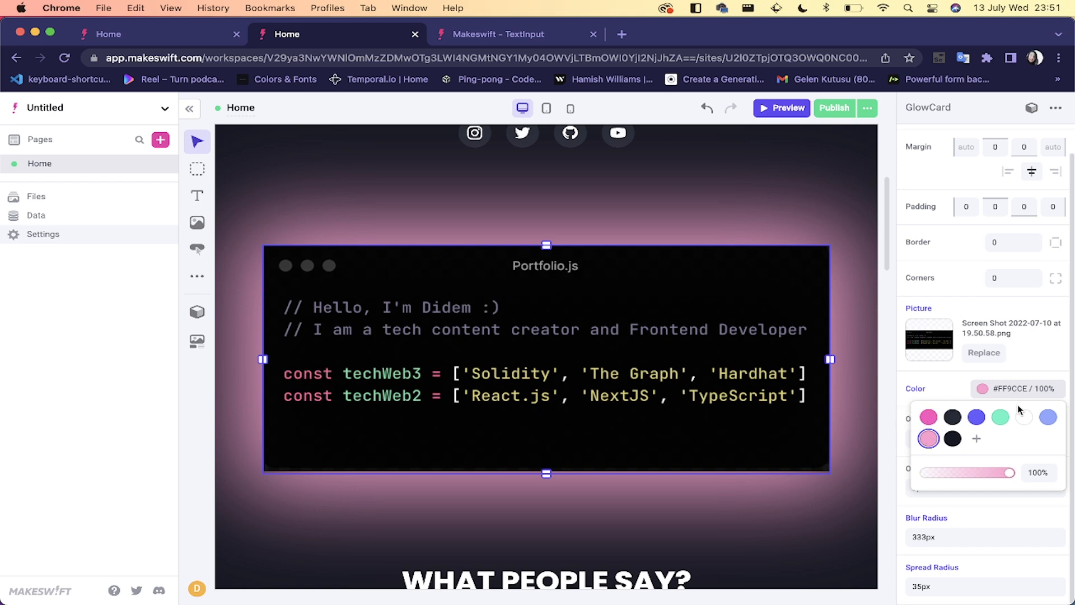
pyautogui.click(978, 440)
pyautogui.moveTo(1028, 488); pyautogui.dragTo(1046, 478)
pyautogui.click(1045, 450)
pyautogui.click(1033, 450)
pyautogui.click(1021, 451)
pyautogui.click(1028, 482)
pyautogui.click(1045, 531)
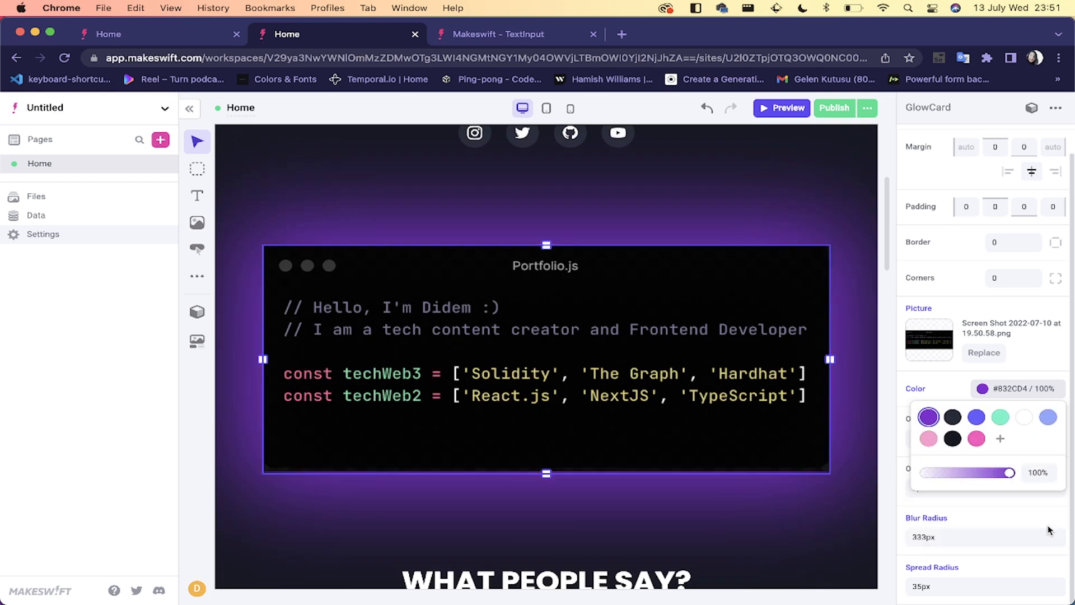
pyautogui.click(701, 519)
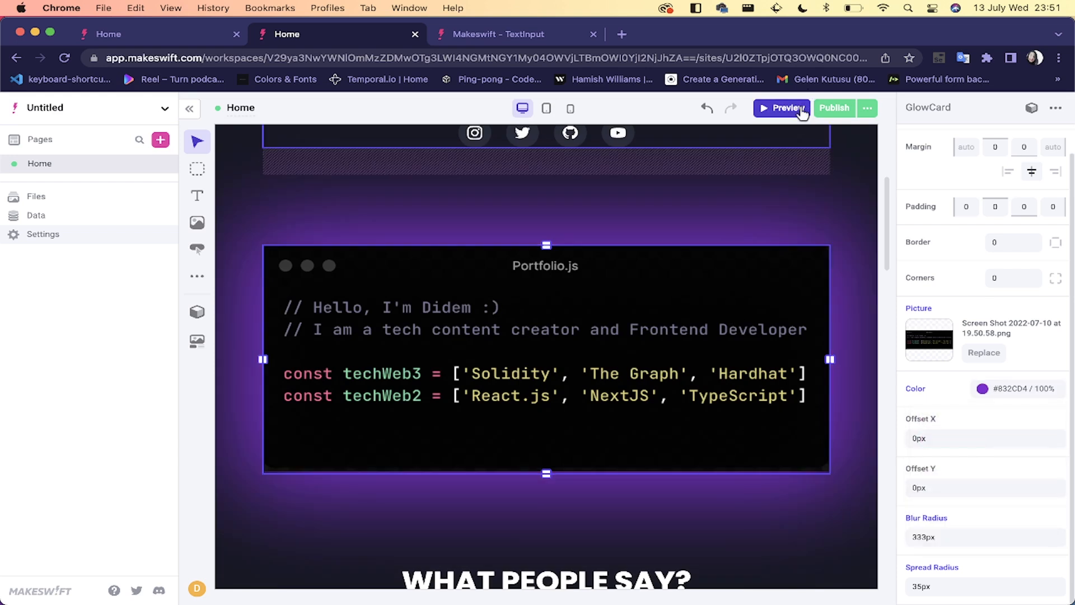
# Step: Publish the Home page and look through its preview from the header down to the video carousel
pyautogui.click(832, 109)
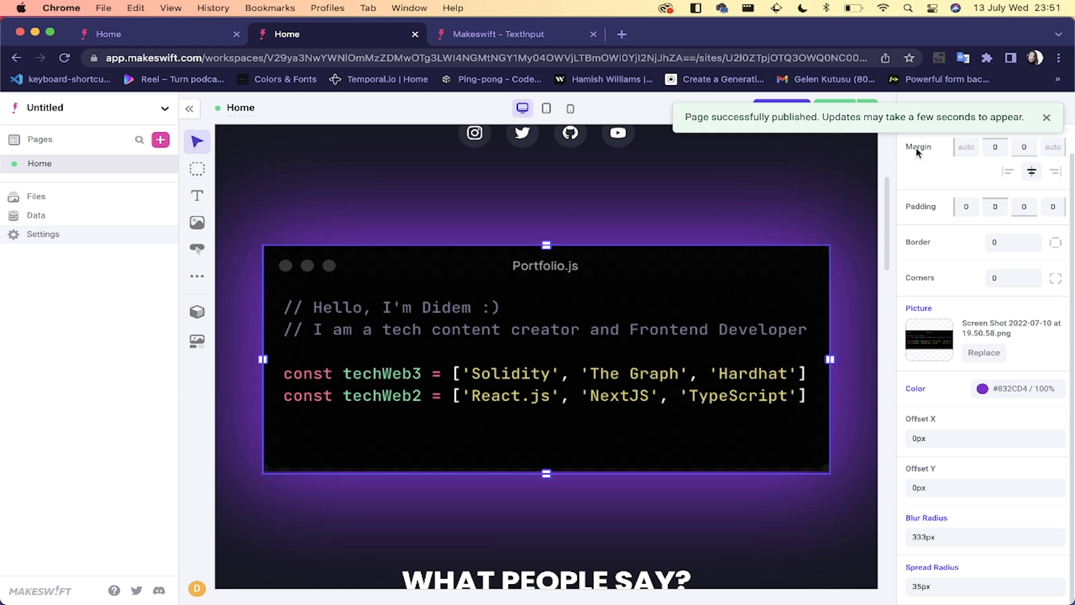
pyautogui.click(1046, 117)
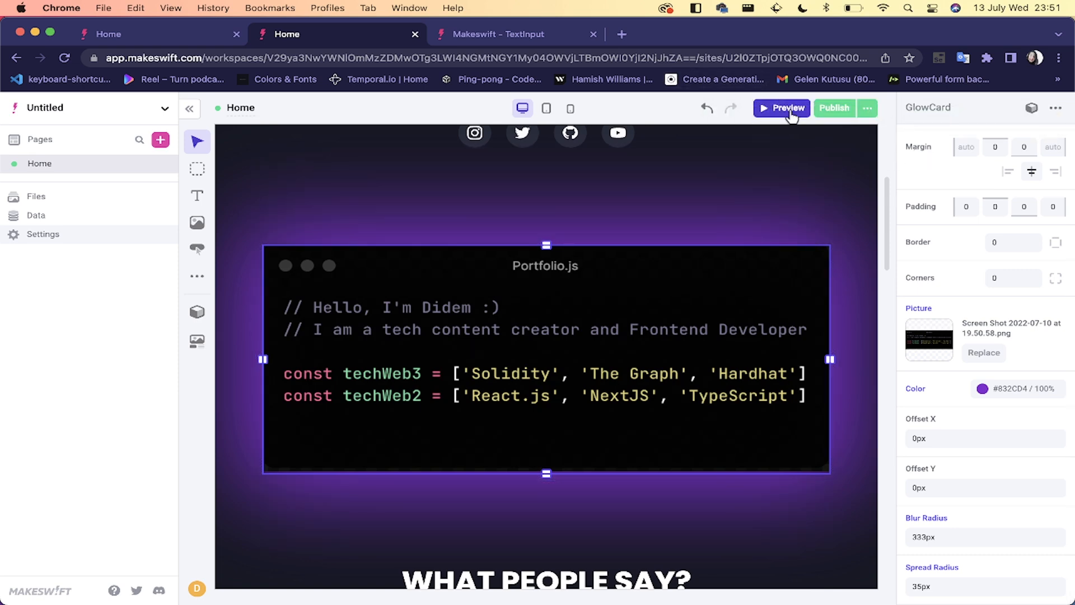
pyautogui.click(785, 108)
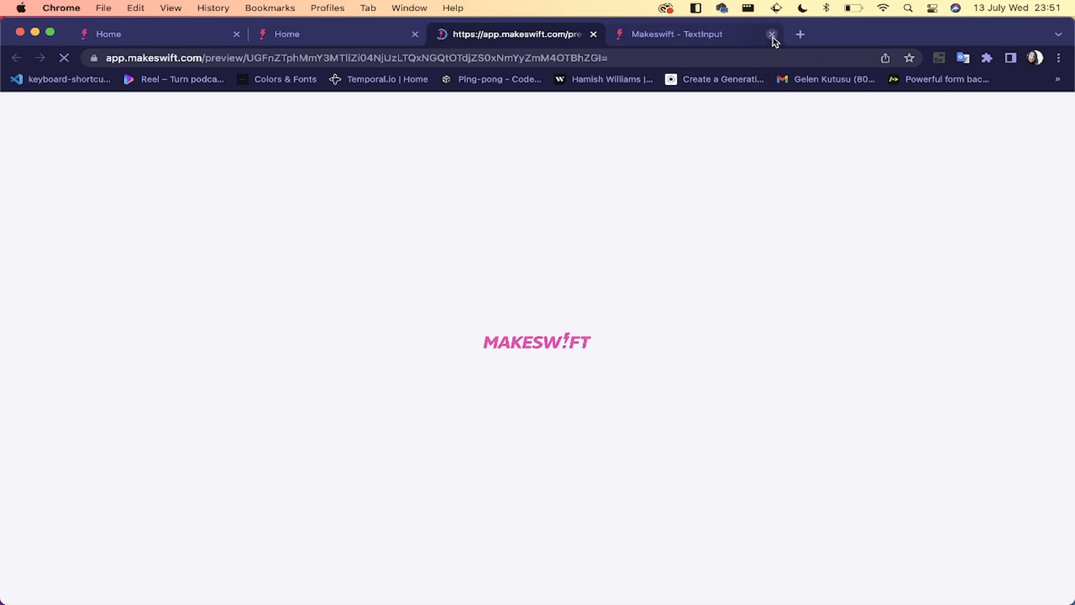
pyautogui.click(771, 34)
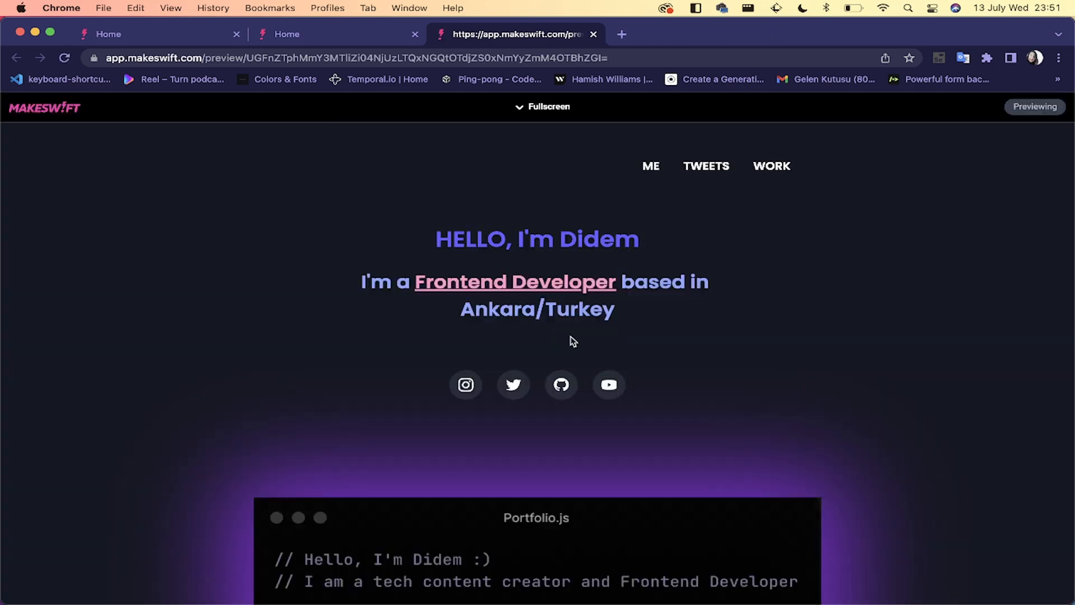
pyautogui.scroll(-20, 572, 341)
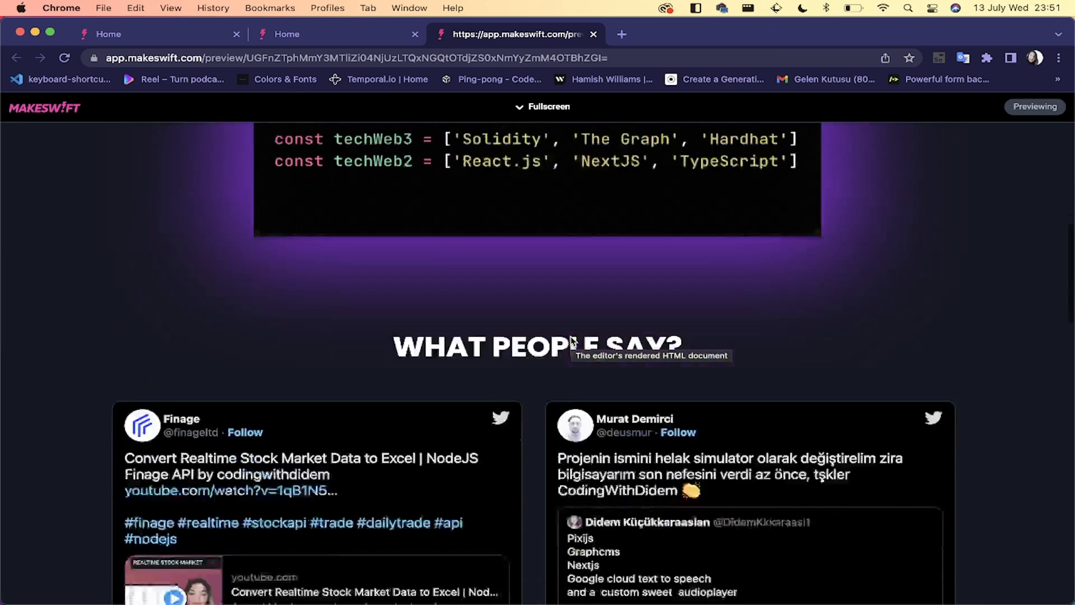
pyautogui.scroll(-10, 573, 341)
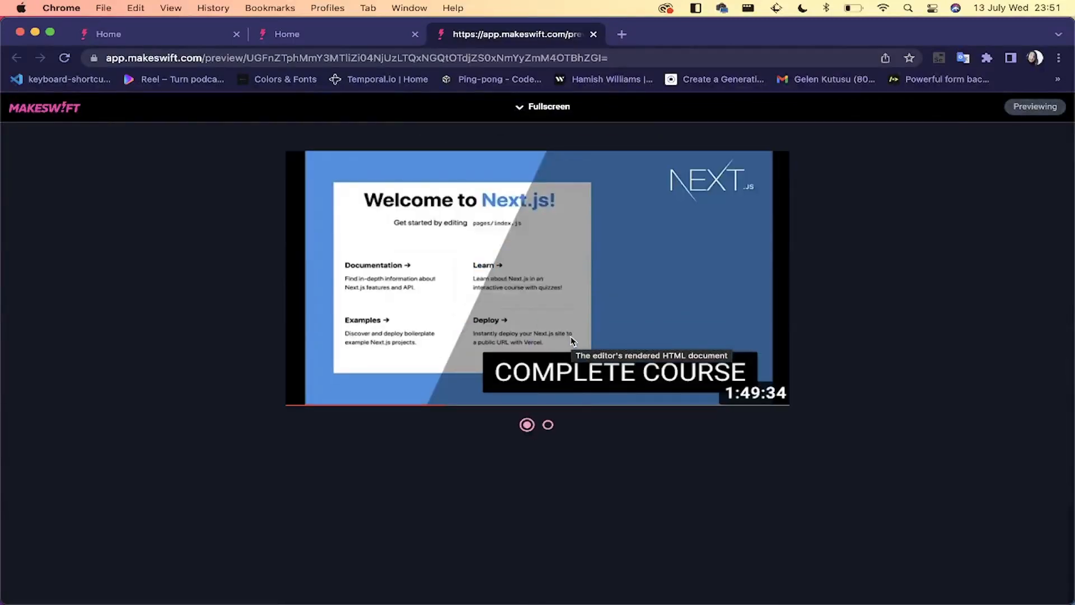
pyautogui.scroll(20, 573, 340)
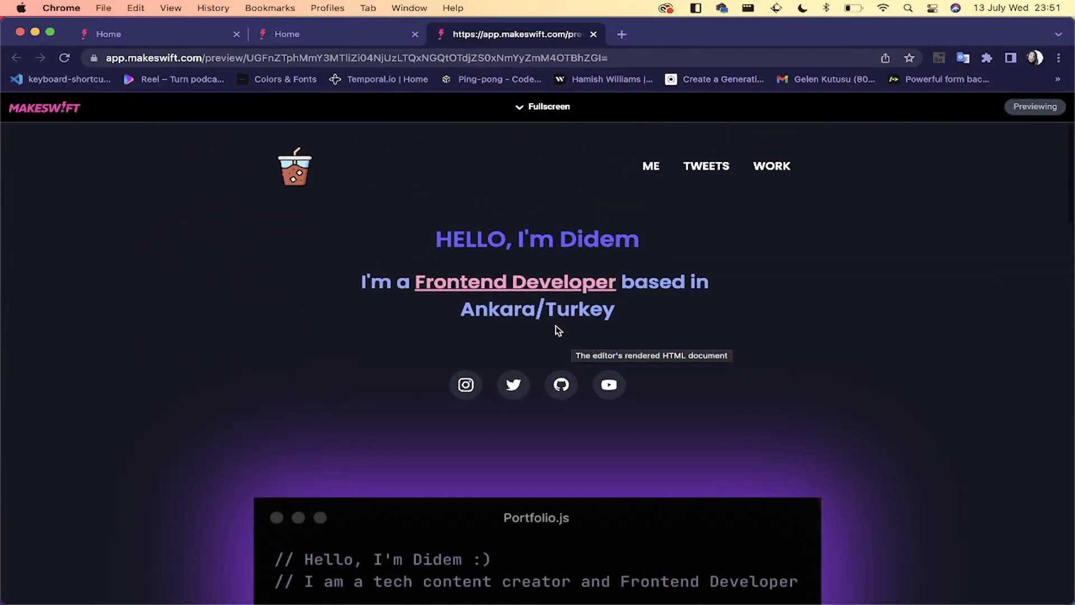
# Step: Back in the page editor, give the box around the greeting text a Fade up entrance animation
pyautogui.click(351, 39)
pyautogui.scroll(5, 472, 272)
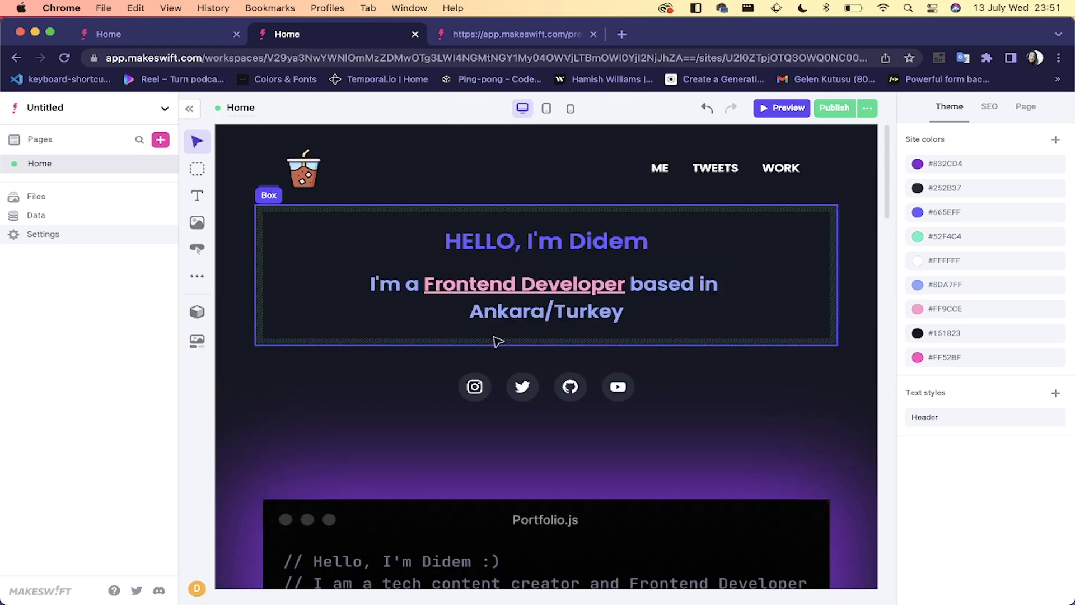
pyautogui.click(497, 340)
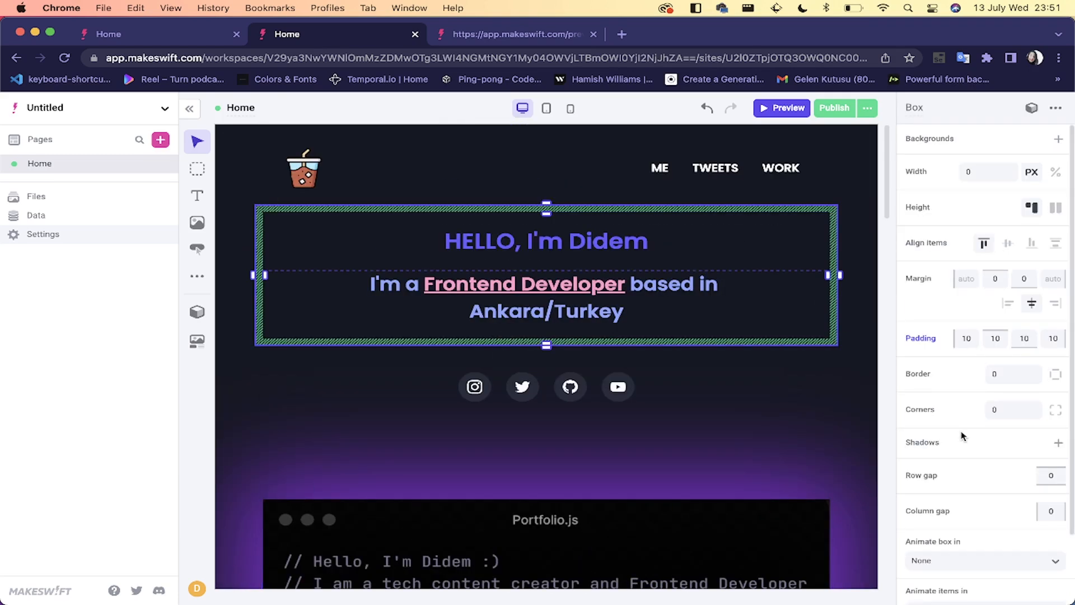
pyautogui.scroll(-3, 961, 436)
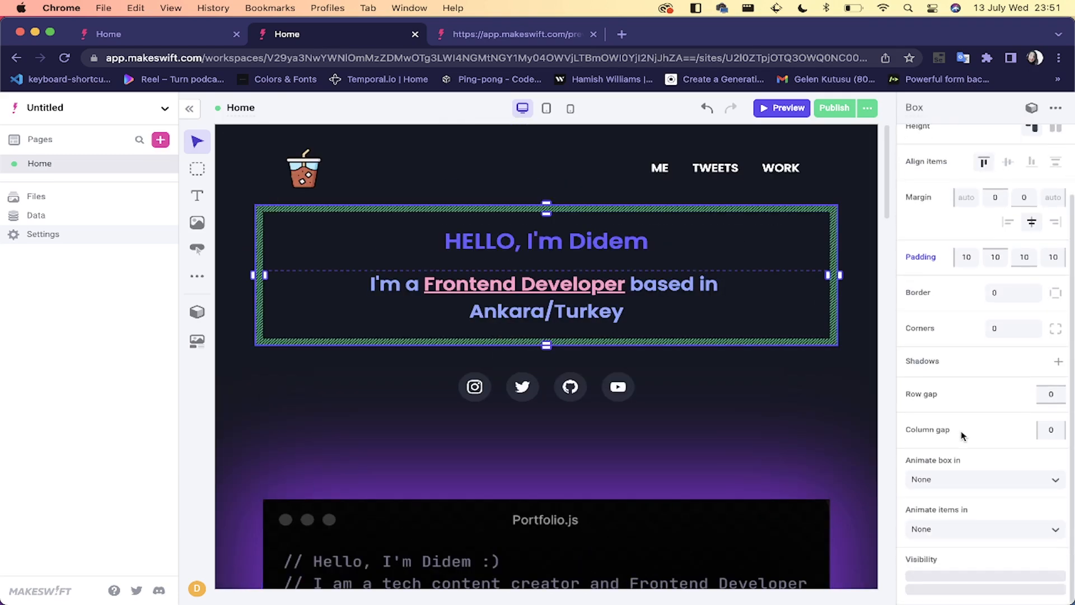
pyautogui.click(944, 480)
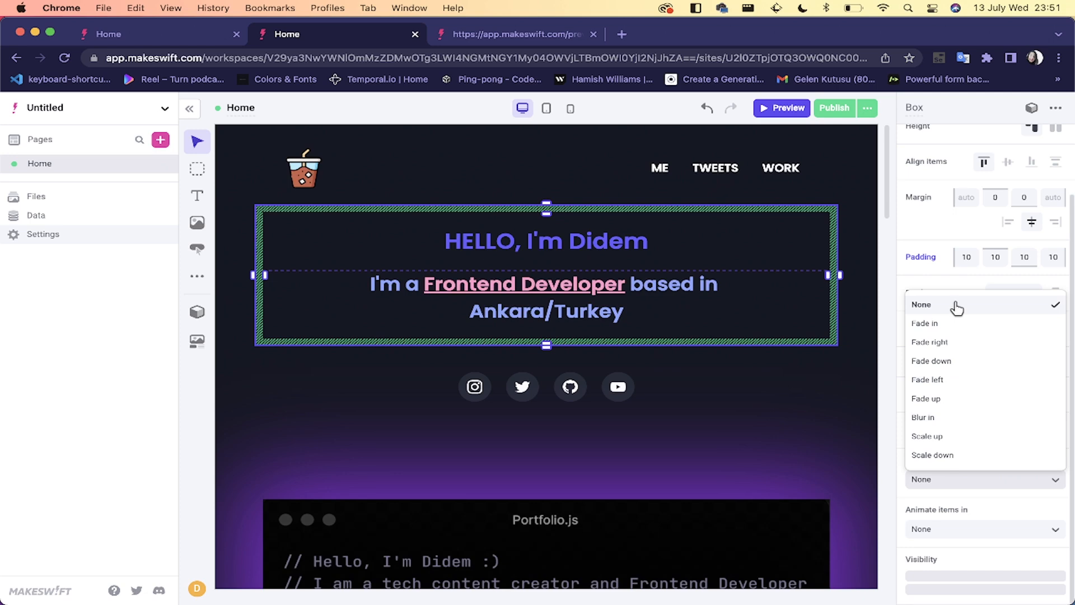
pyautogui.click(930, 399)
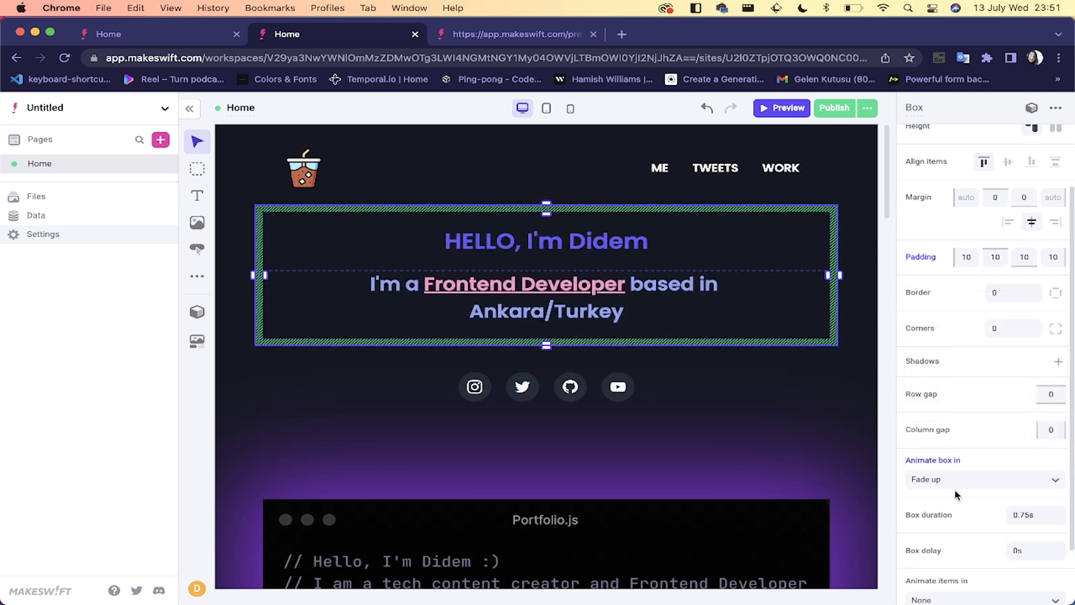
# Step: Set the greeting box's own entrance animation to None and its items' animation to Fade up, and preview the page
pyautogui.click(971, 484)
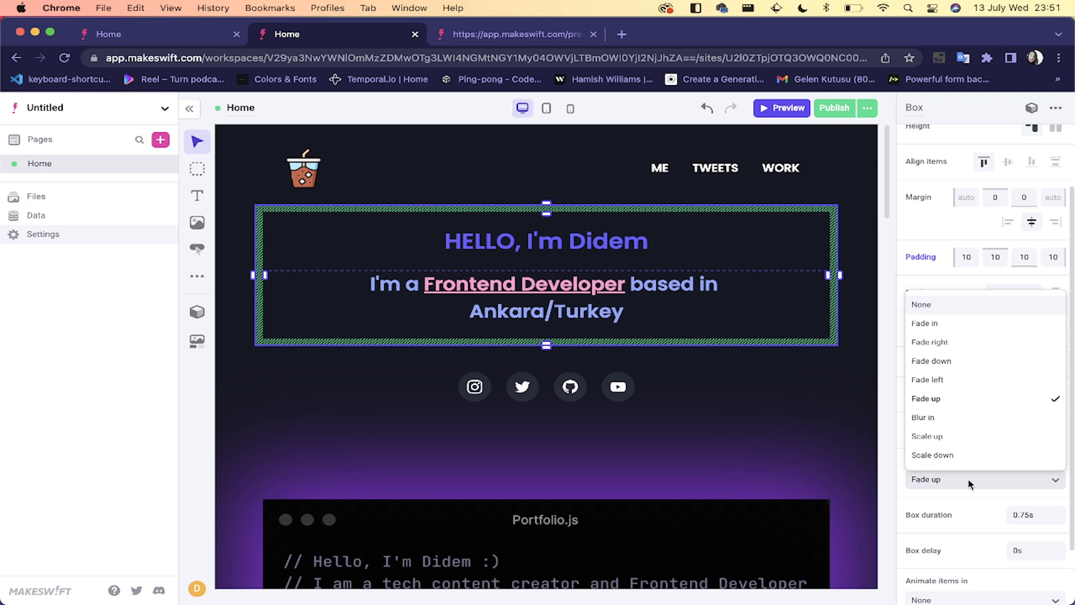
pyautogui.click(939, 306)
pyautogui.click(963, 531)
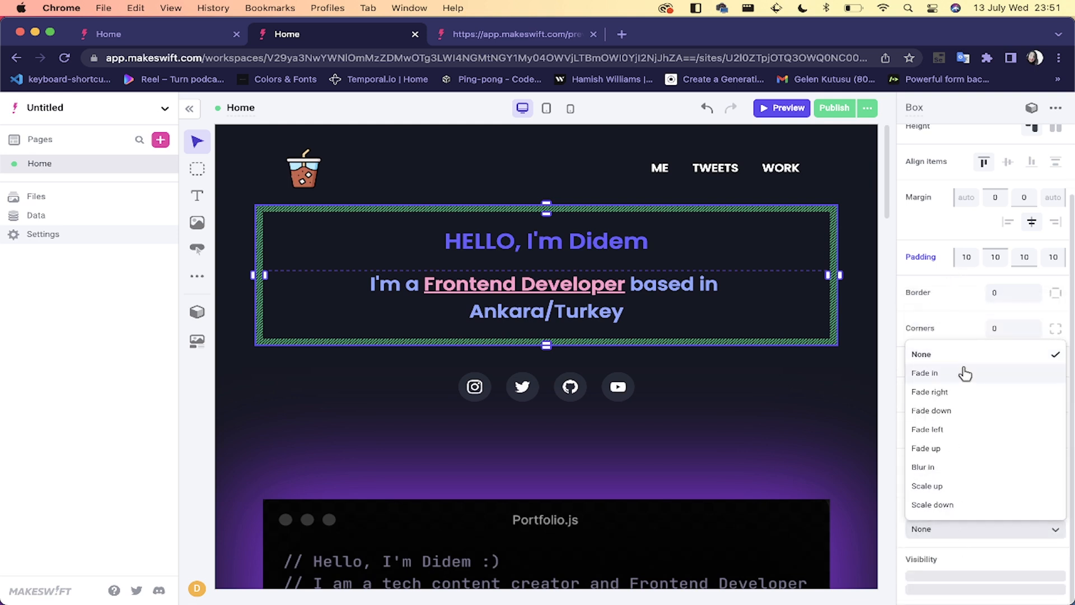
pyautogui.click(936, 448)
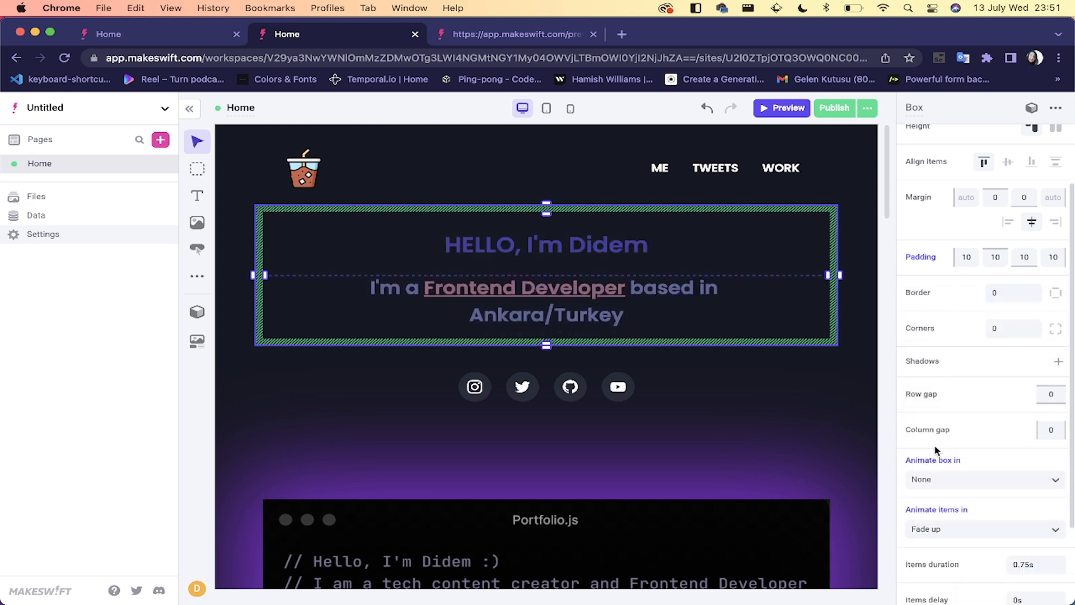
pyautogui.click(778, 108)
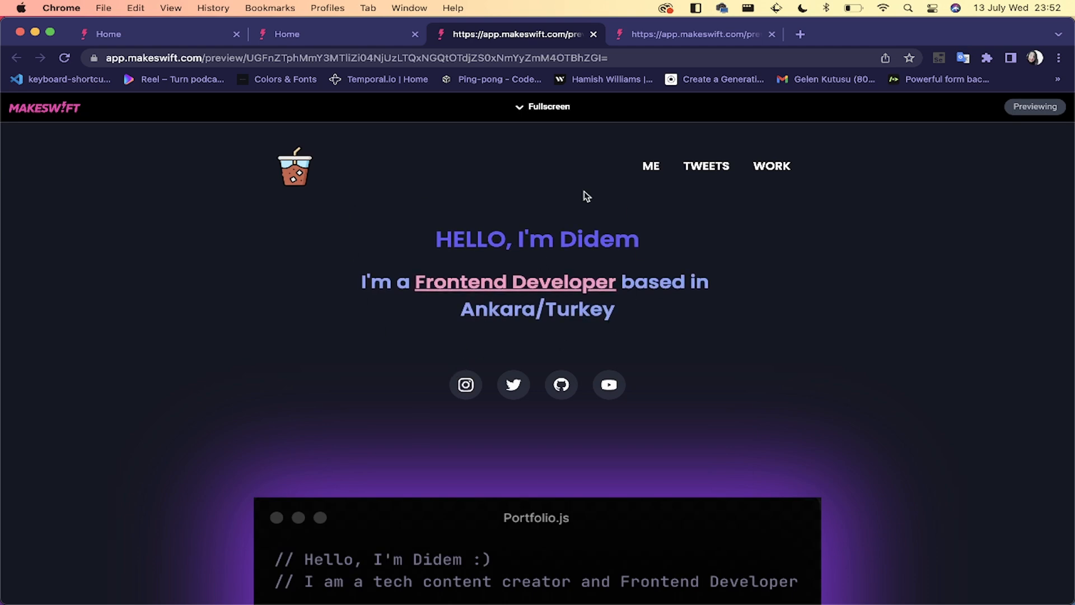
# Step: Back in the page editor, give the portfolio box around the GlowCard a Blur in entrance animation
pyautogui.click(369, 31)
pyautogui.scroll(-6, 638, 225)
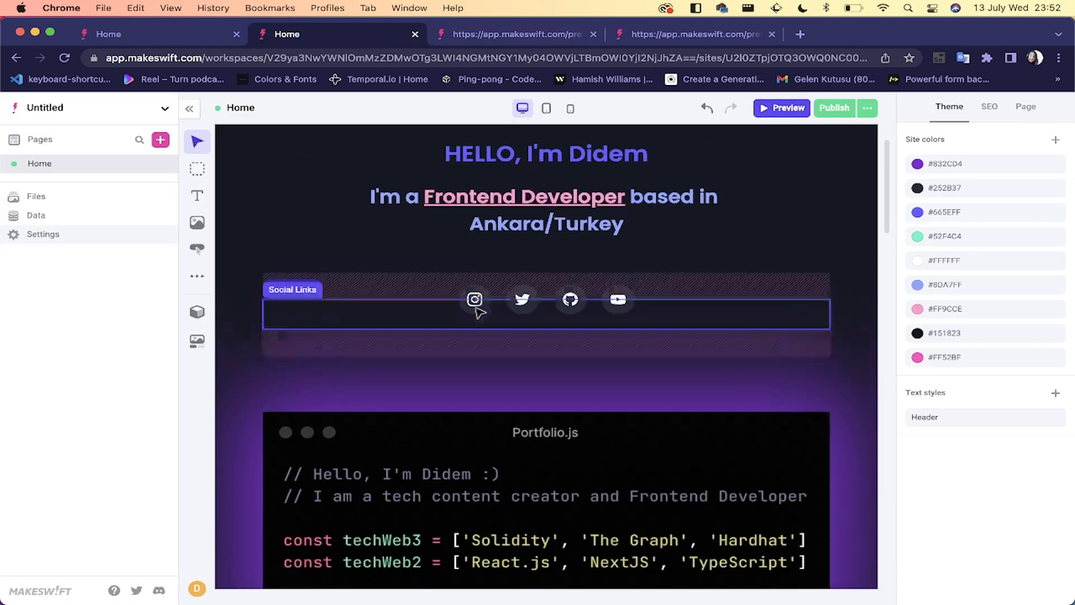
pyautogui.click(642, 173)
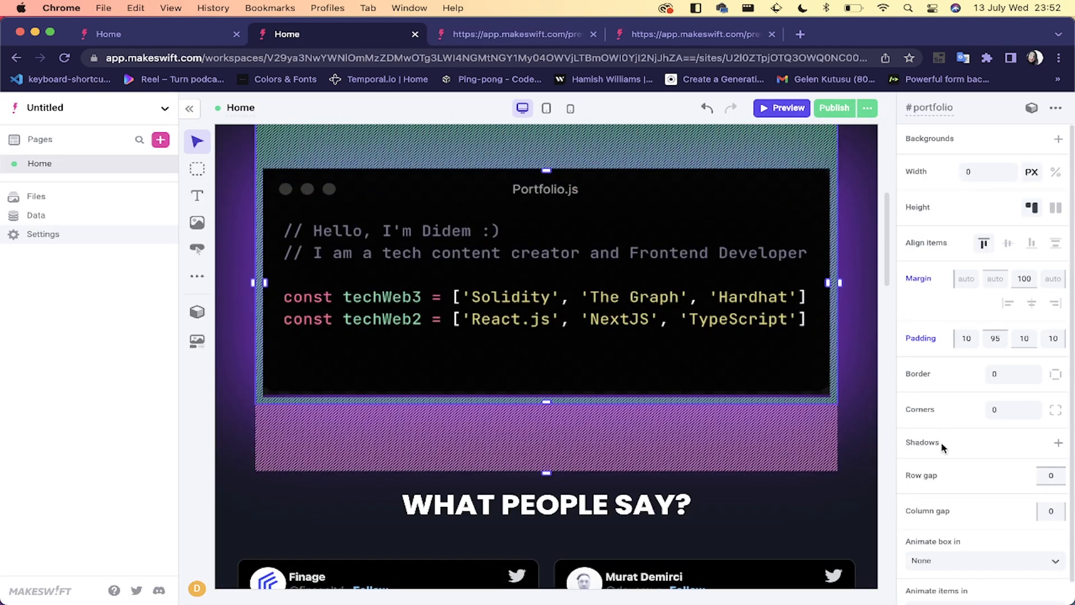
pyautogui.scroll(-1, 942, 447)
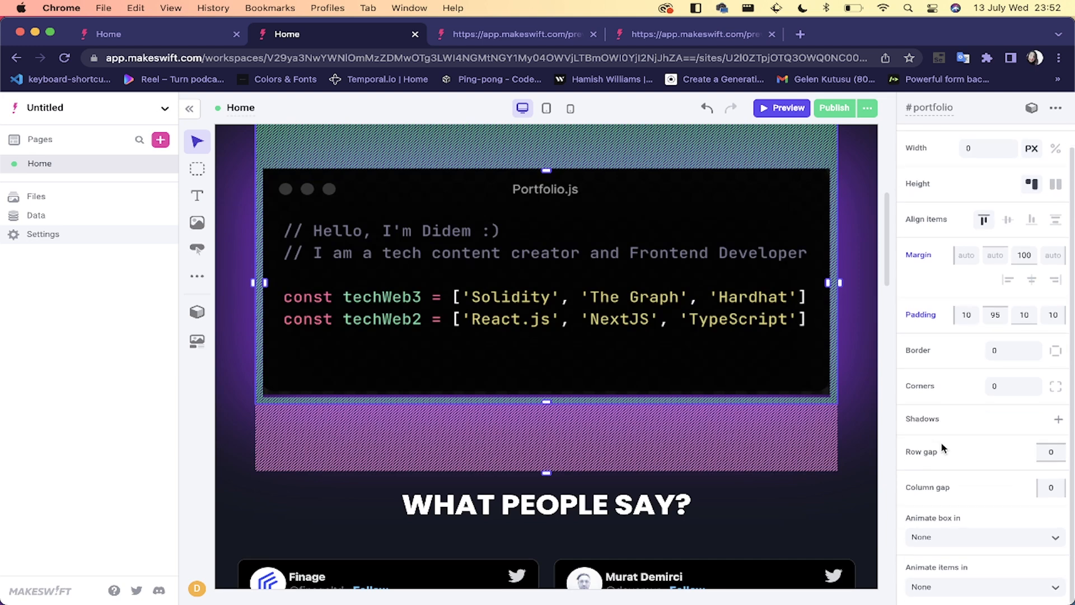
pyautogui.click(986, 546)
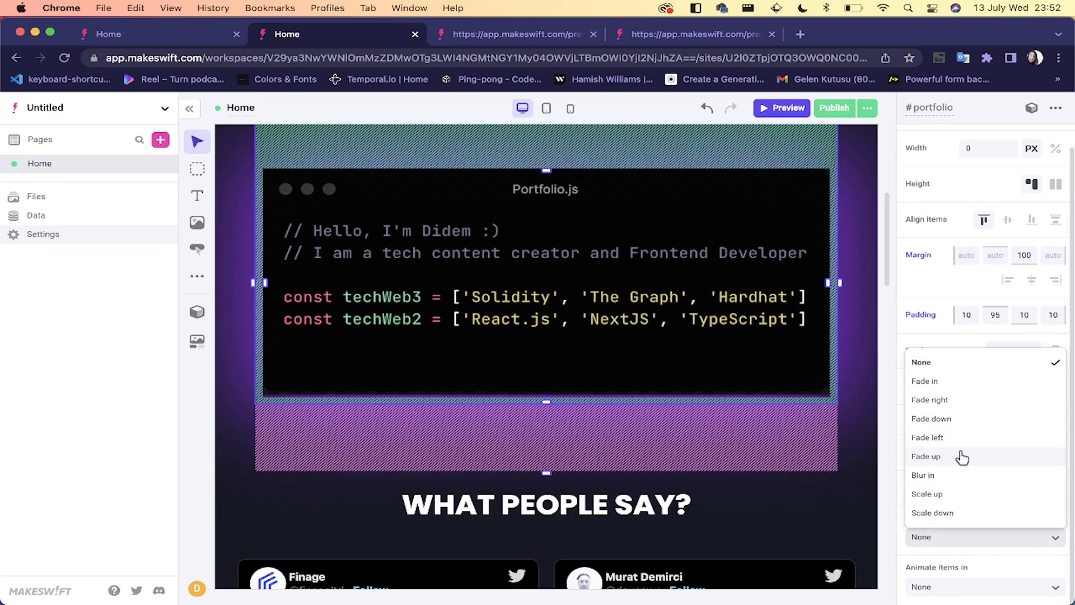
pyautogui.click(927, 475)
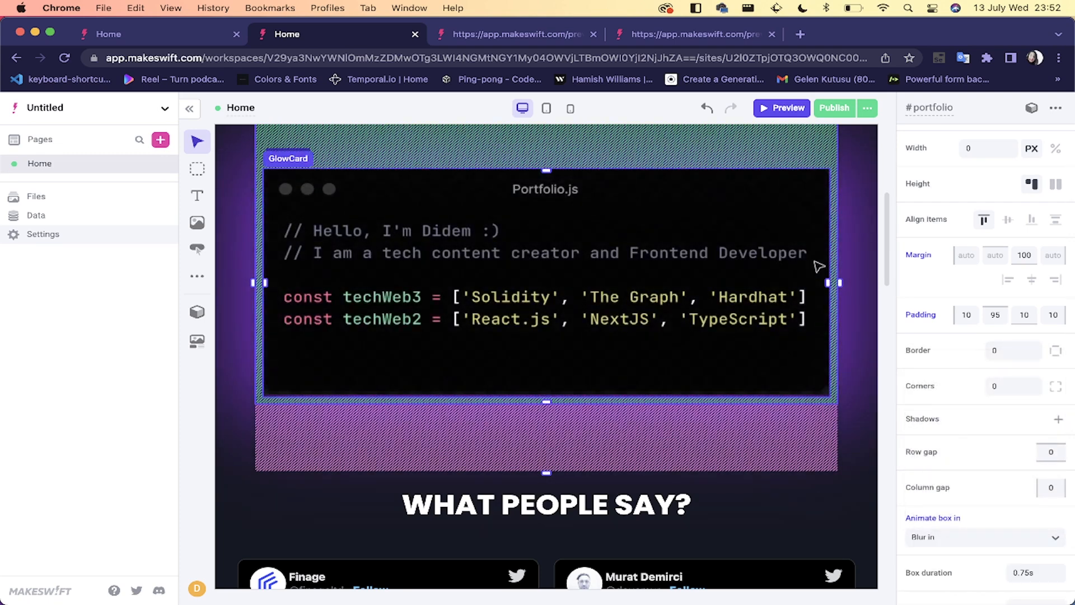
# Step: Preview the page and look through its sections down to the video carousel and back up to the GlowCard
pyautogui.click(782, 108)
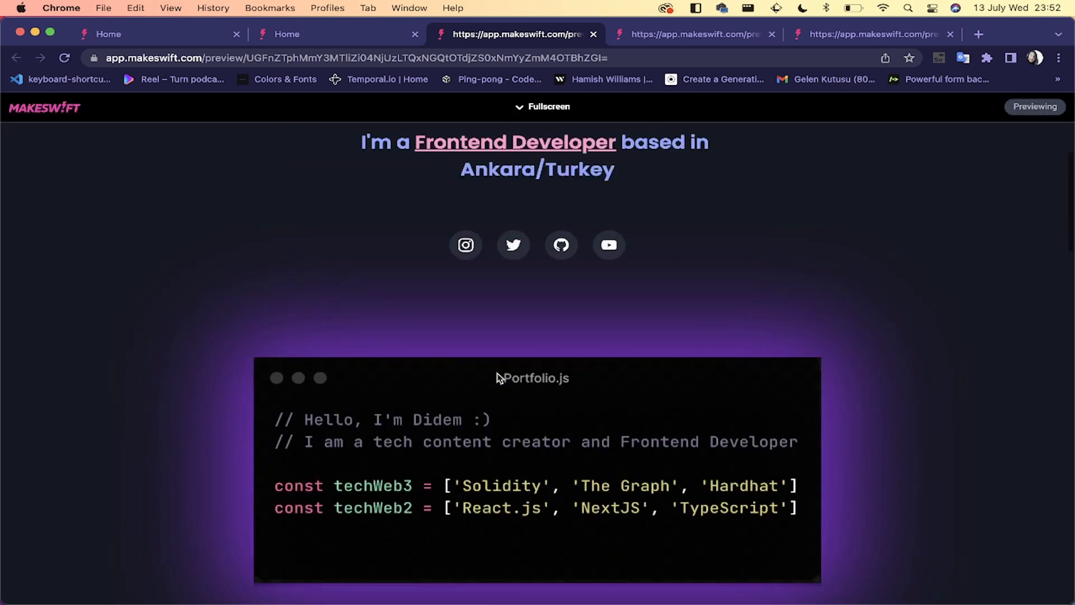
pyautogui.scroll(-6, 499, 378)
pyautogui.scroll(-15, 499, 379)
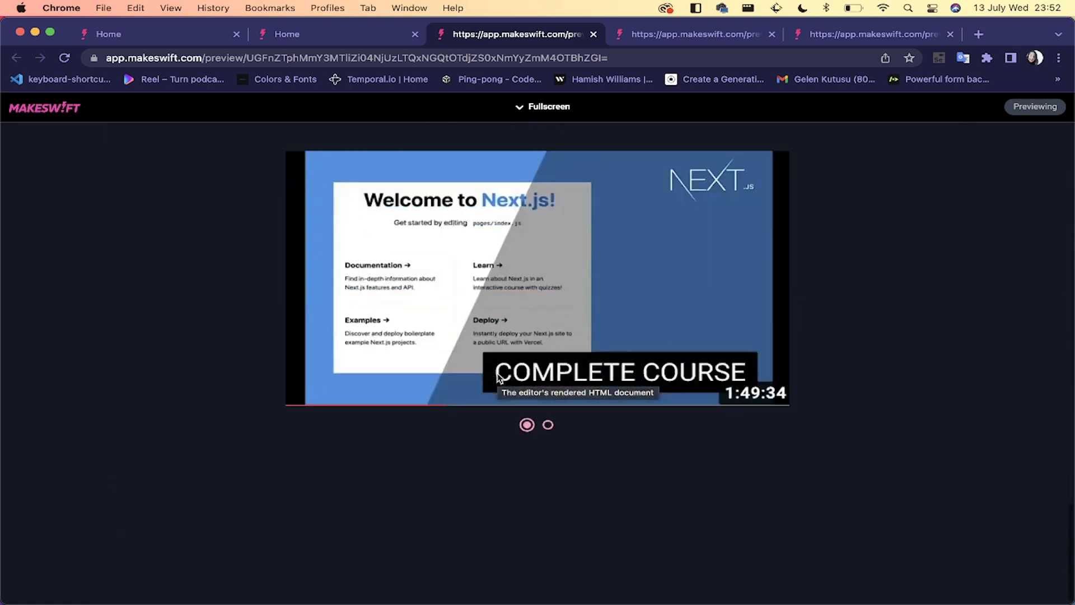
pyautogui.scroll(10, 499, 379)
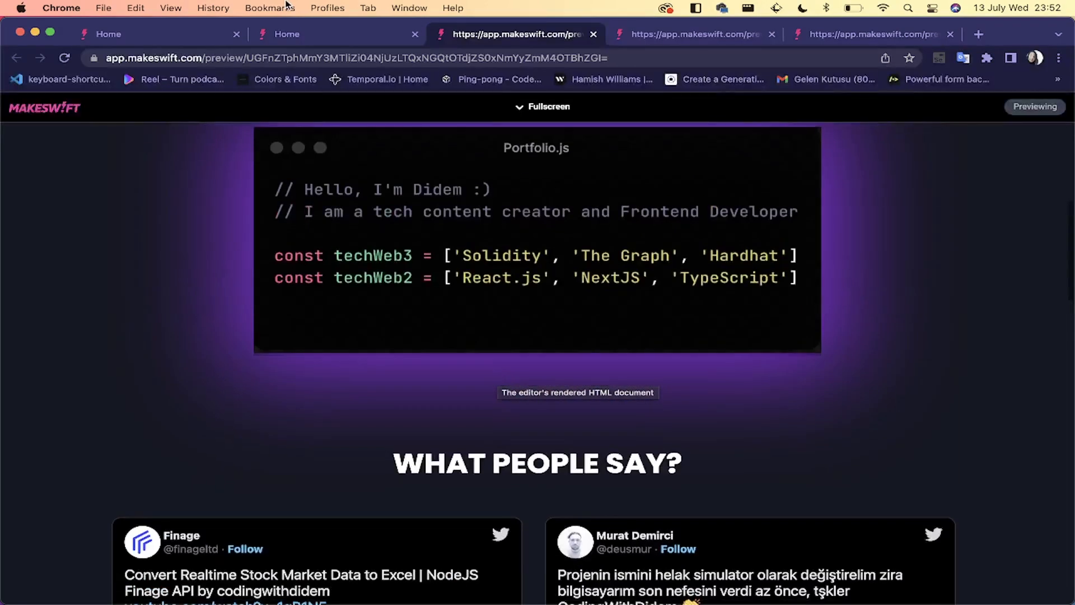
# Step: Back in the page editor, give the items of the outer box around the WHAT PEOPLE SAY? section a Blur in animation
pyautogui.click(336, 37)
pyautogui.scroll(-5, 456, 331)
pyautogui.scroll(3, 500, 220)
pyautogui.click(534, 218)
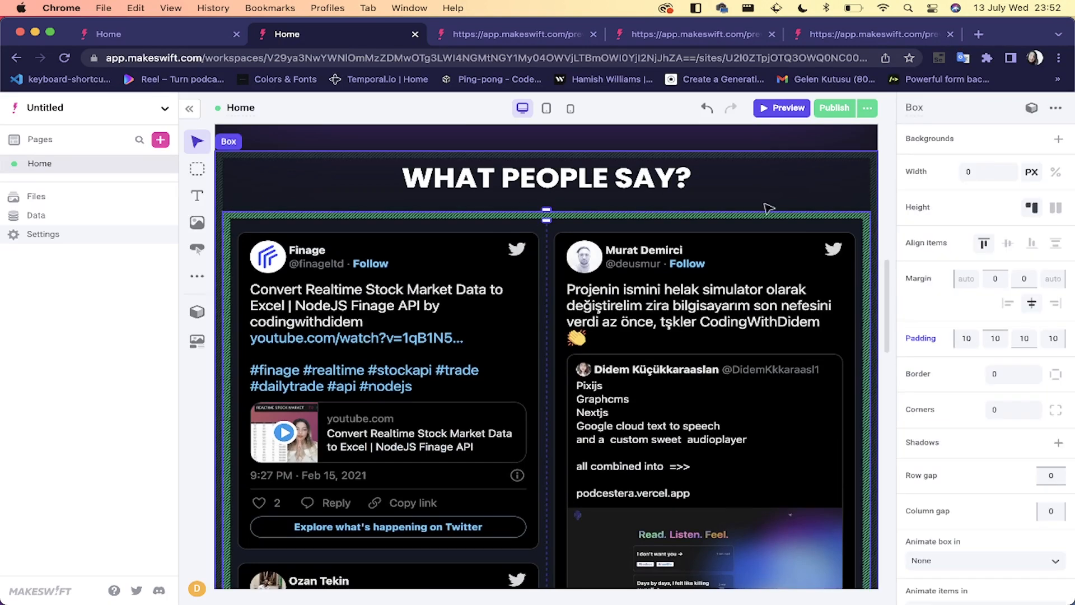
pyautogui.click(798, 194)
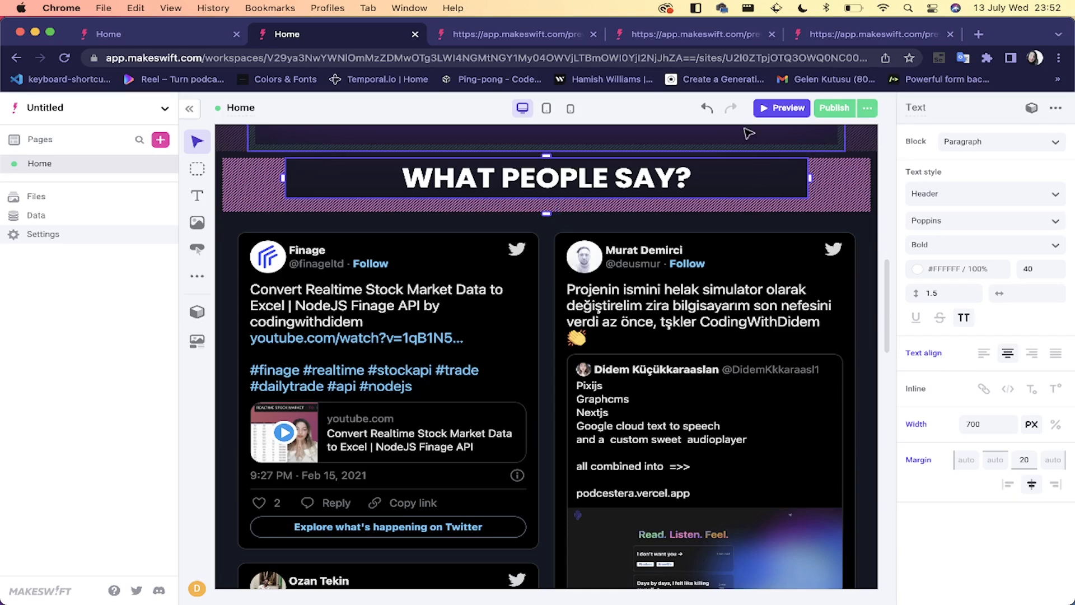
pyautogui.click(860, 159)
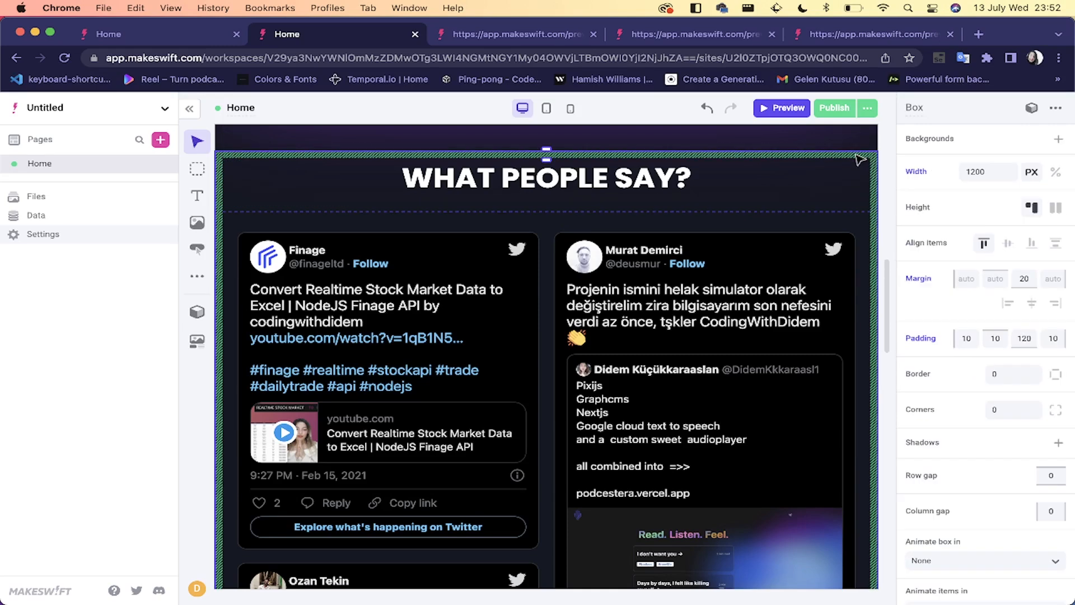
pyautogui.scroll(-3, 997, 398)
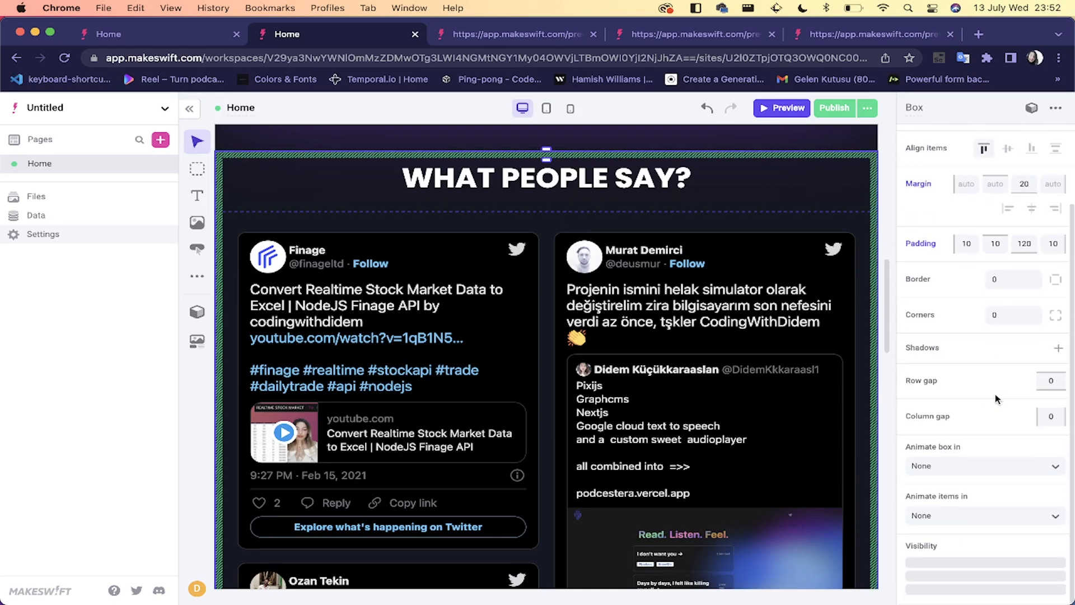
pyautogui.click(998, 515)
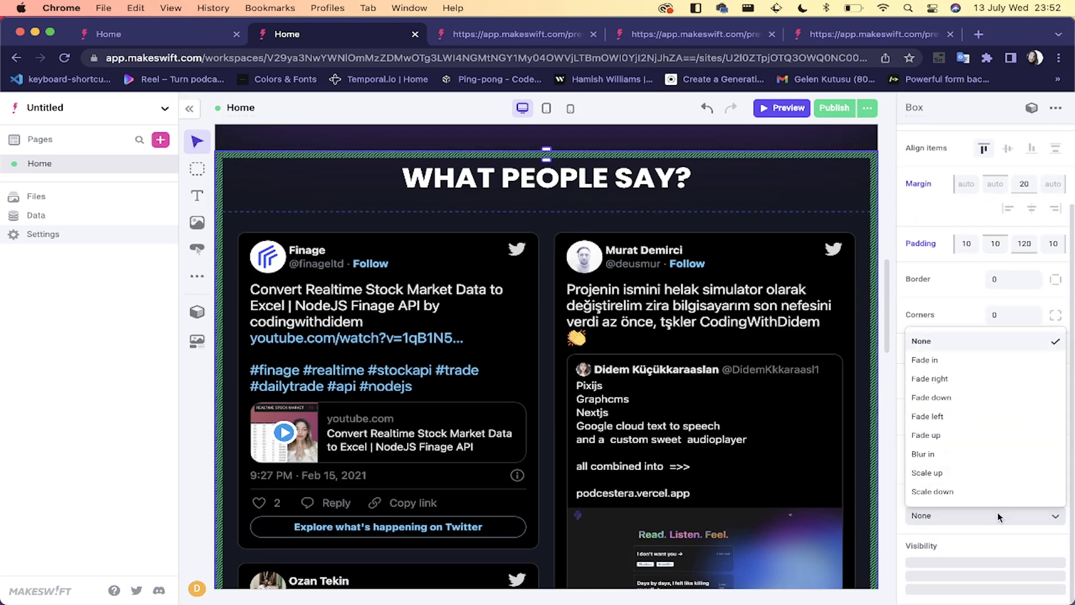
pyautogui.click(940, 437)
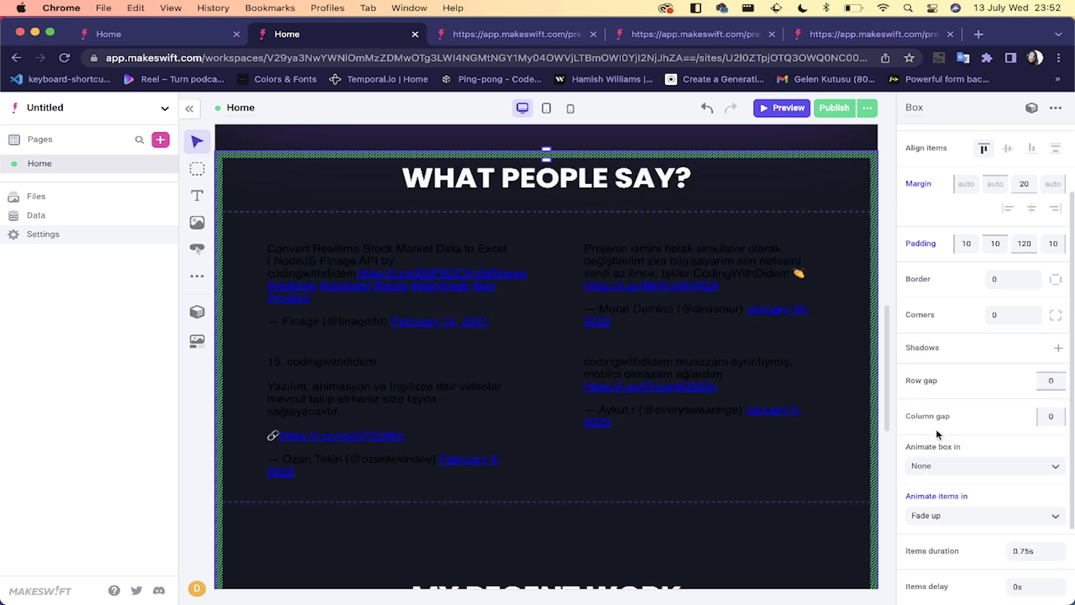
pyautogui.click(963, 509)
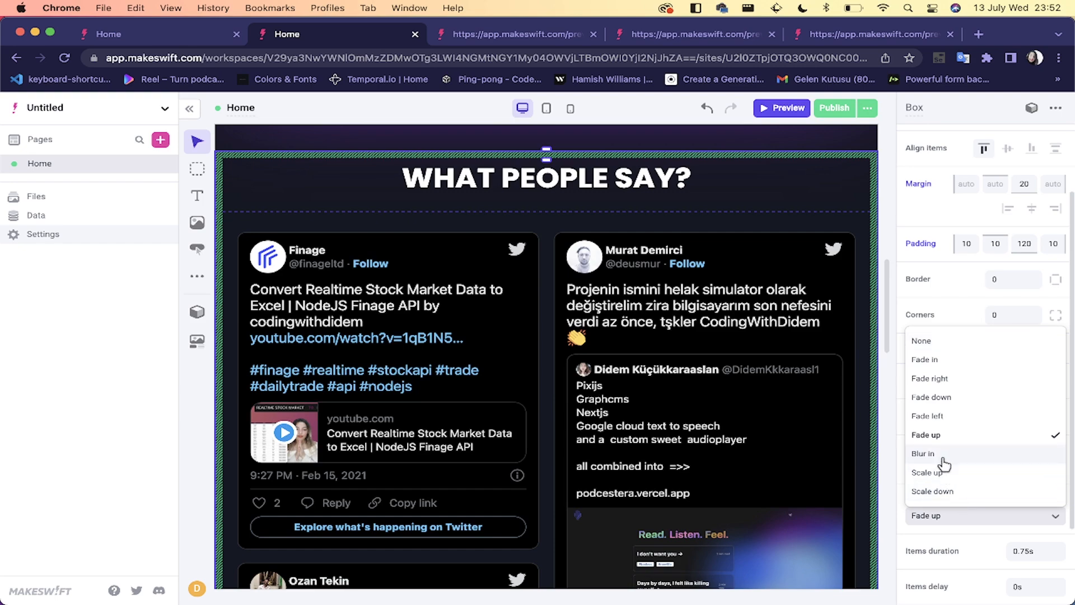
pyautogui.click(943, 457)
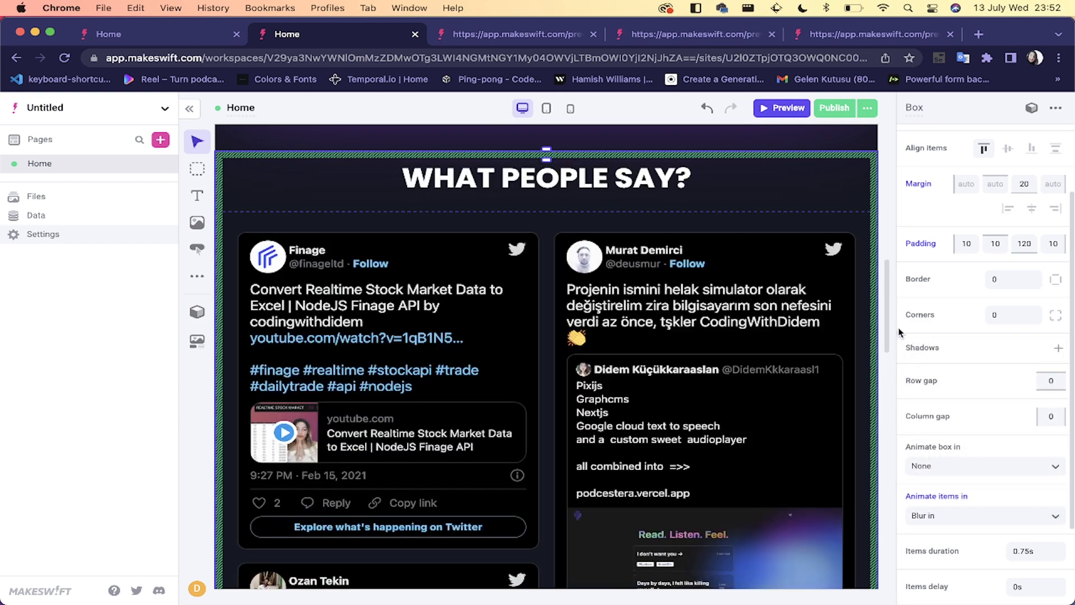
# Step: Give the items in the recent-work box a Fade up entrance animation and preview the page
pyautogui.scroll(-4, 672, 404)
pyautogui.scroll(-5, 672, 404)
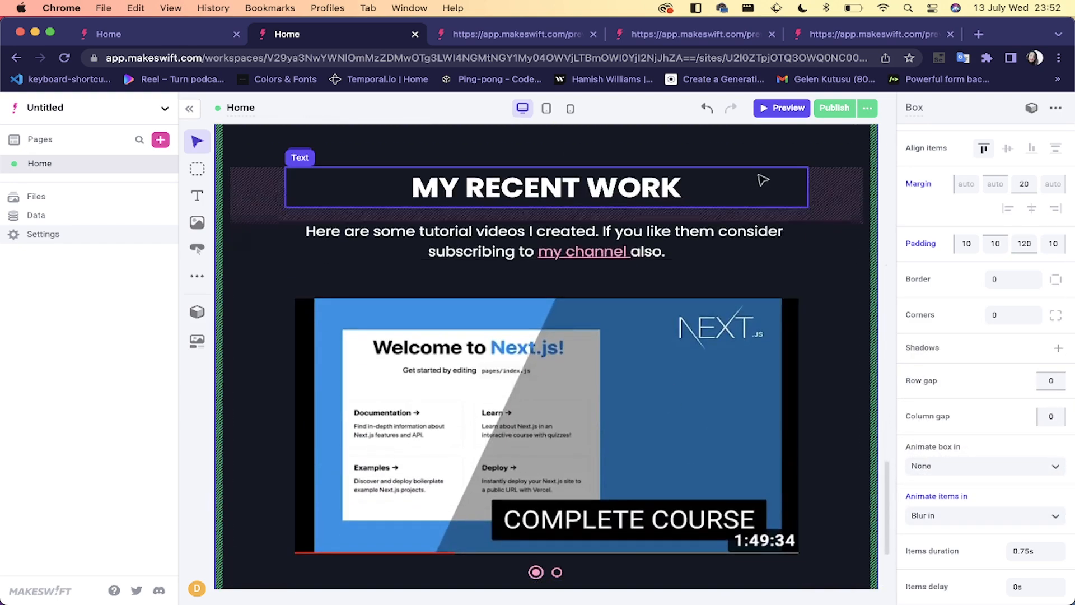
pyautogui.click(845, 175)
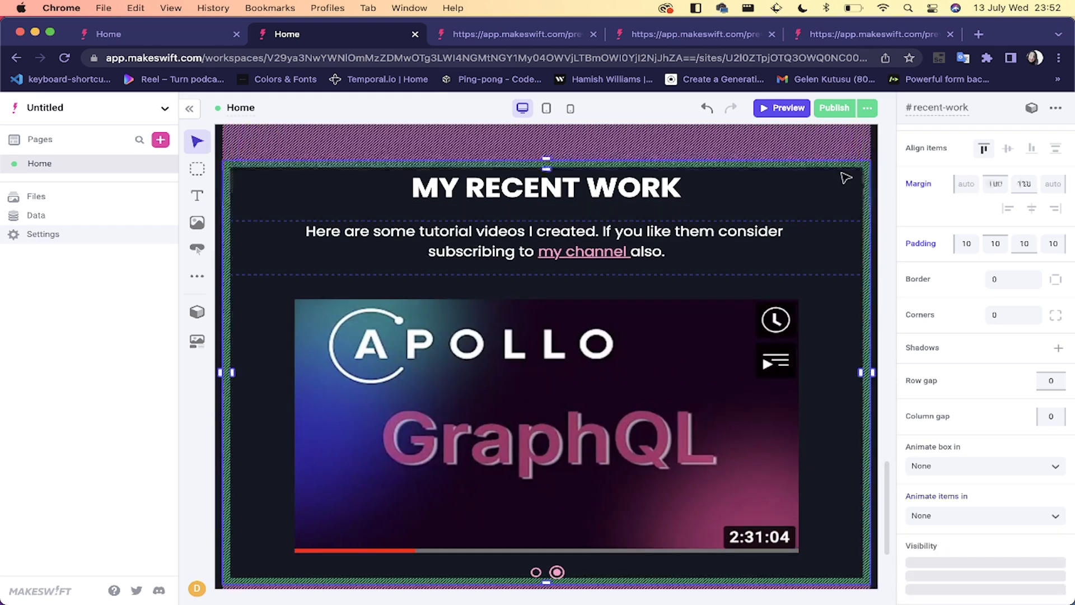
pyautogui.click(956, 514)
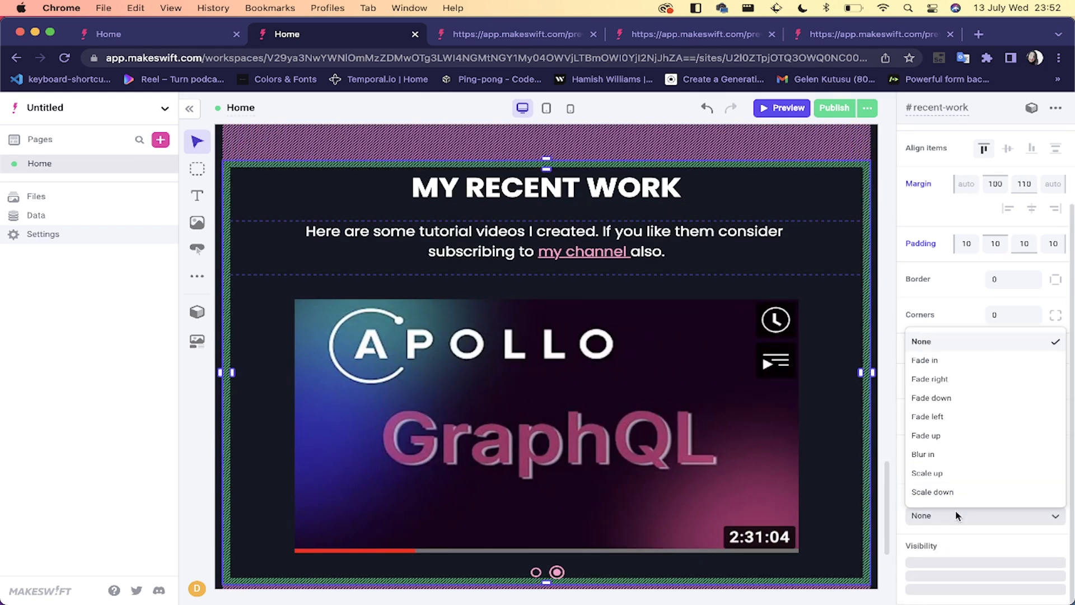
pyautogui.click(941, 435)
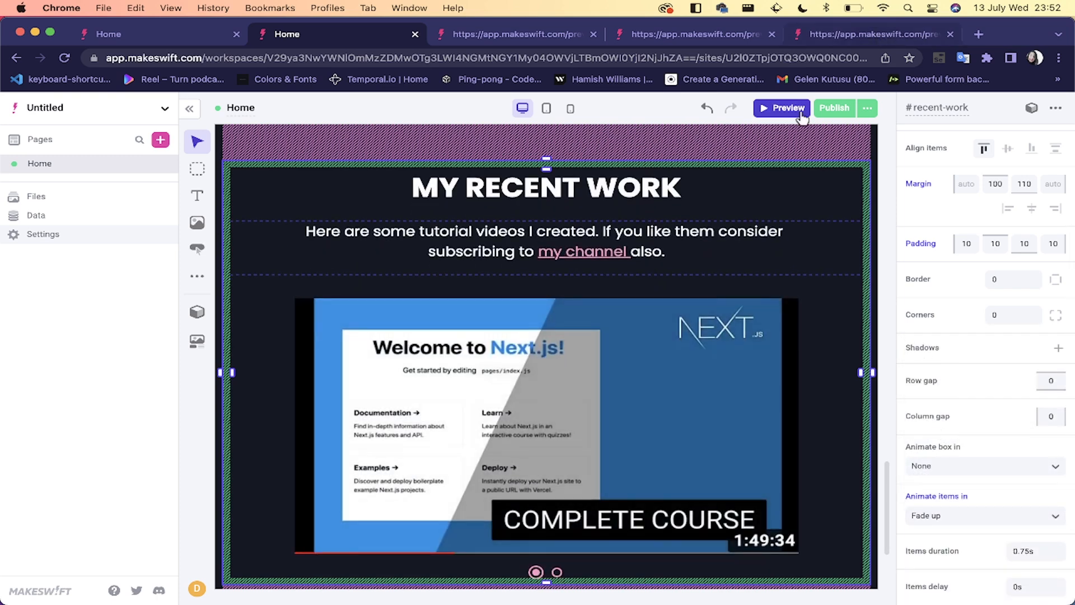
pyautogui.click(782, 108)
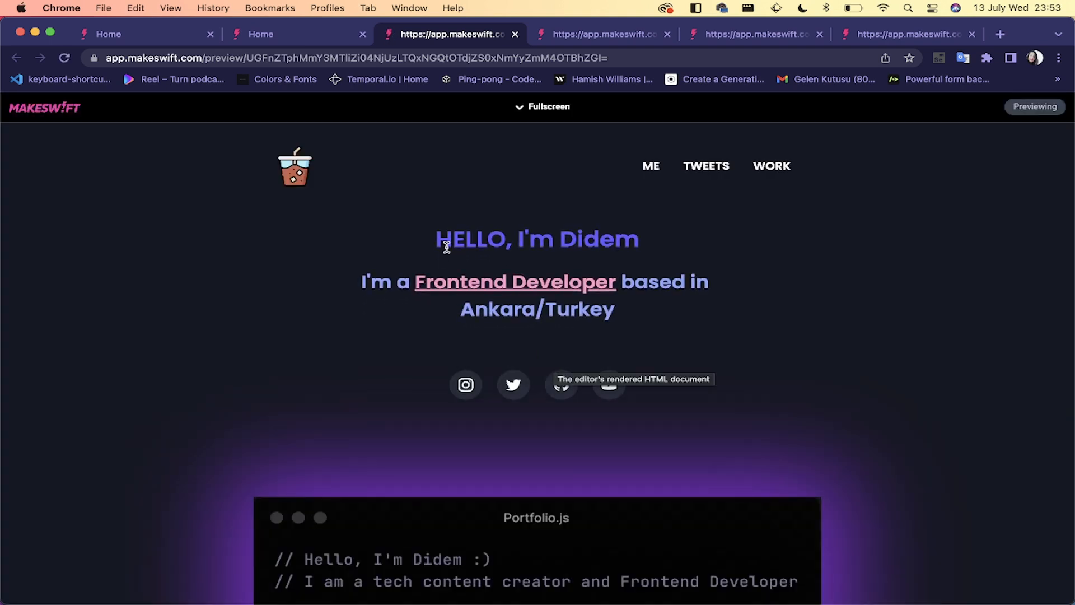
# Step: Back in the page editor, give the items in the contact-links box around the social icons a Fade in entrance animation
pyautogui.click(291, 28)
pyautogui.scroll(10, 537, 281)
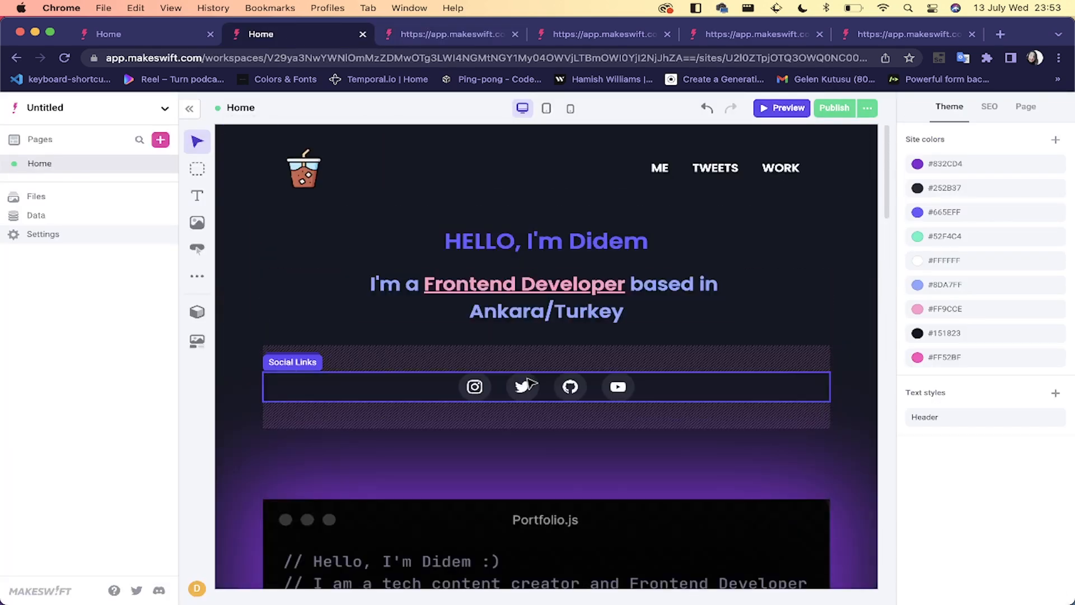
pyautogui.click(529, 383)
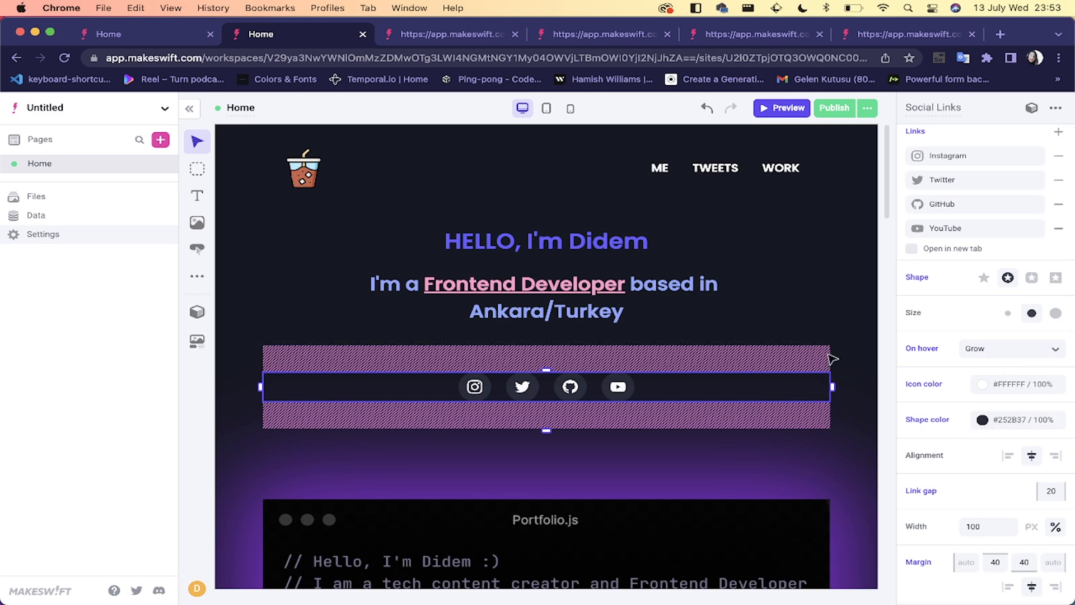
pyautogui.click(848, 385)
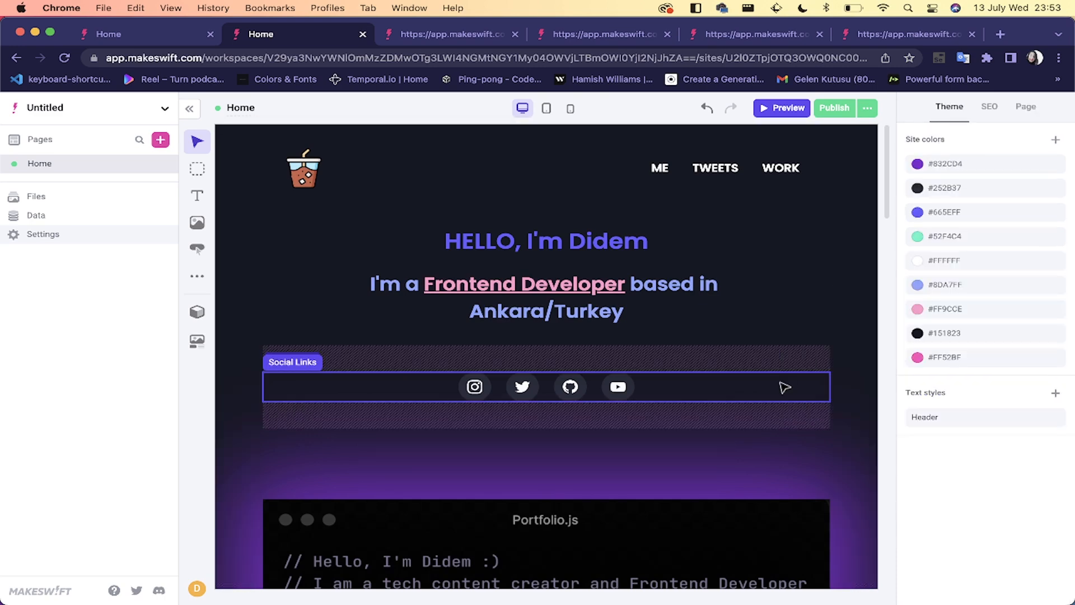
pyautogui.click(784, 387)
pyautogui.scroll(-1, 1032, 460)
pyautogui.click(694, 463)
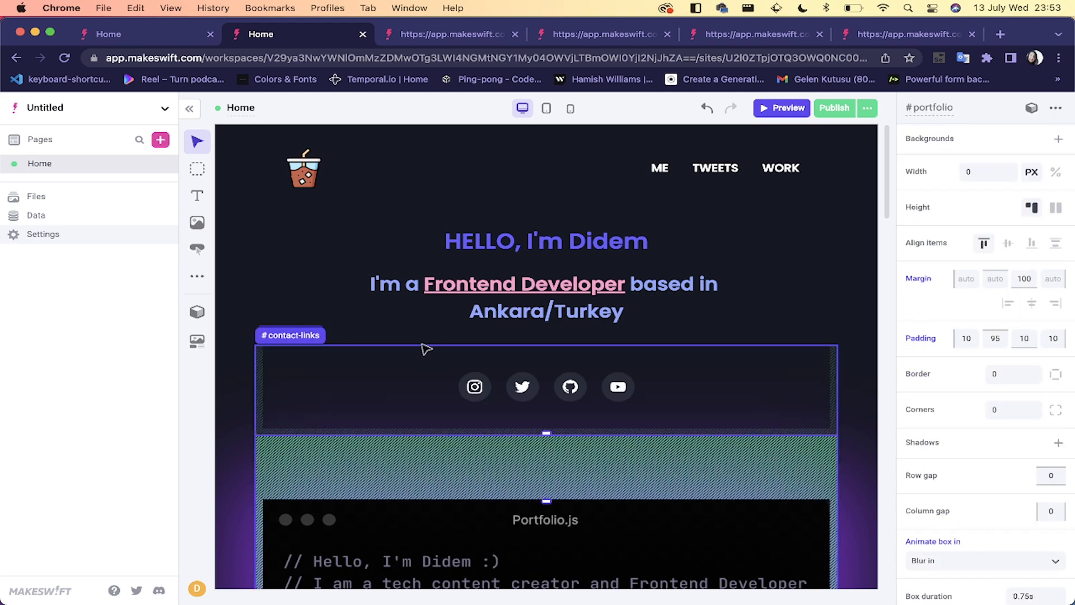
pyautogui.click(400, 364)
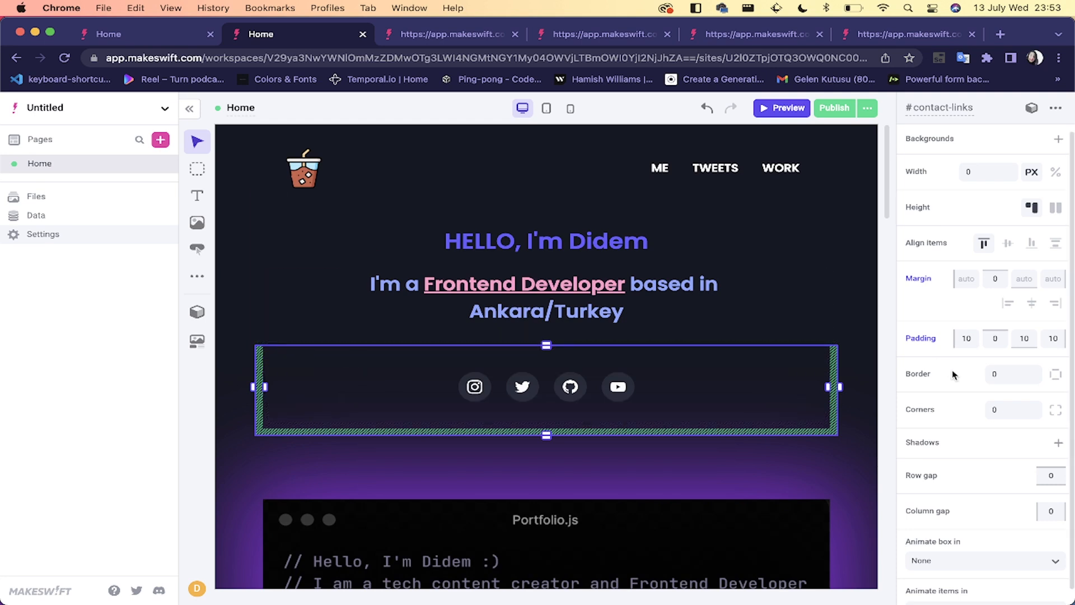
pyautogui.scroll(-1, 953, 375)
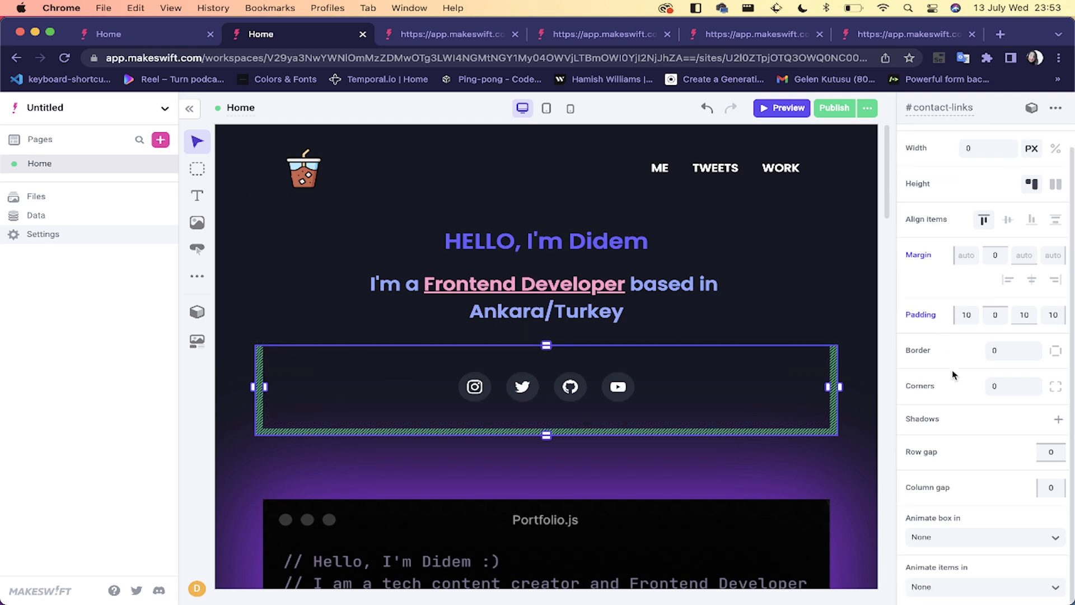
pyautogui.click(958, 586)
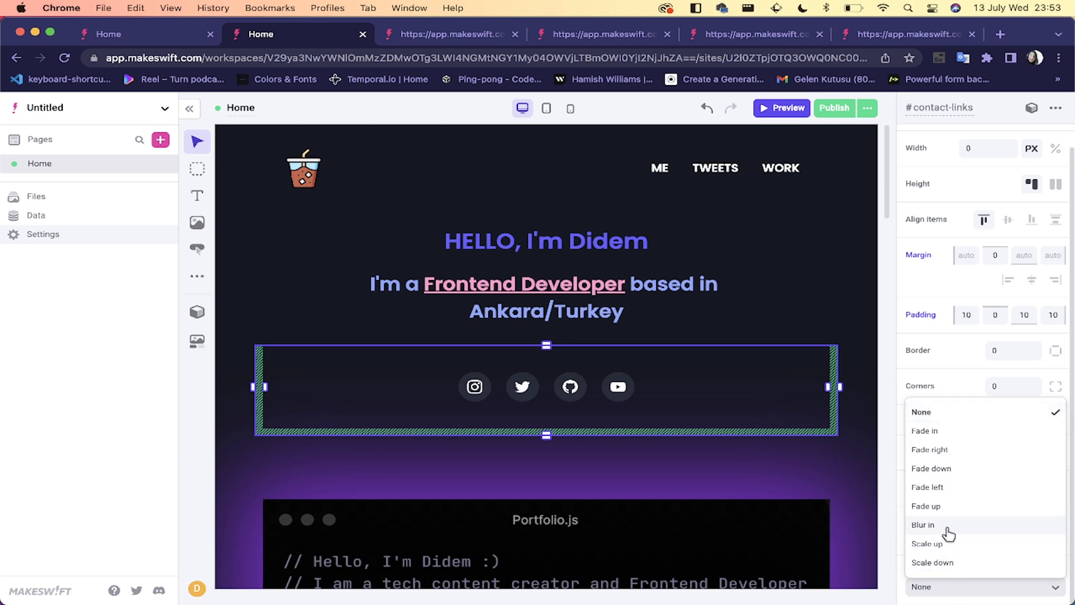
pyautogui.click(948, 492)
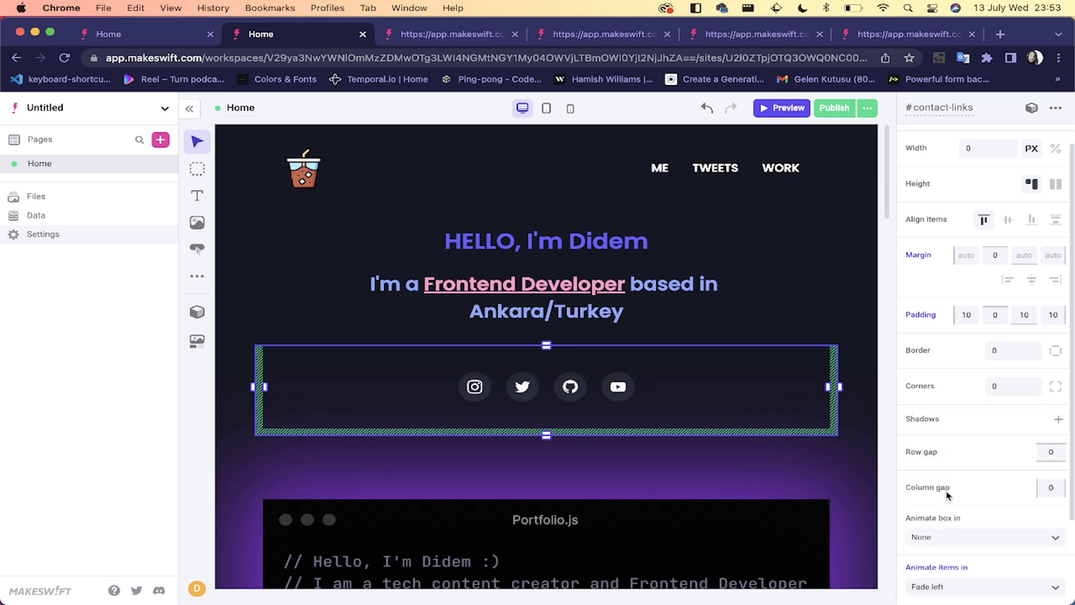
pyautogui.click(938, 585)
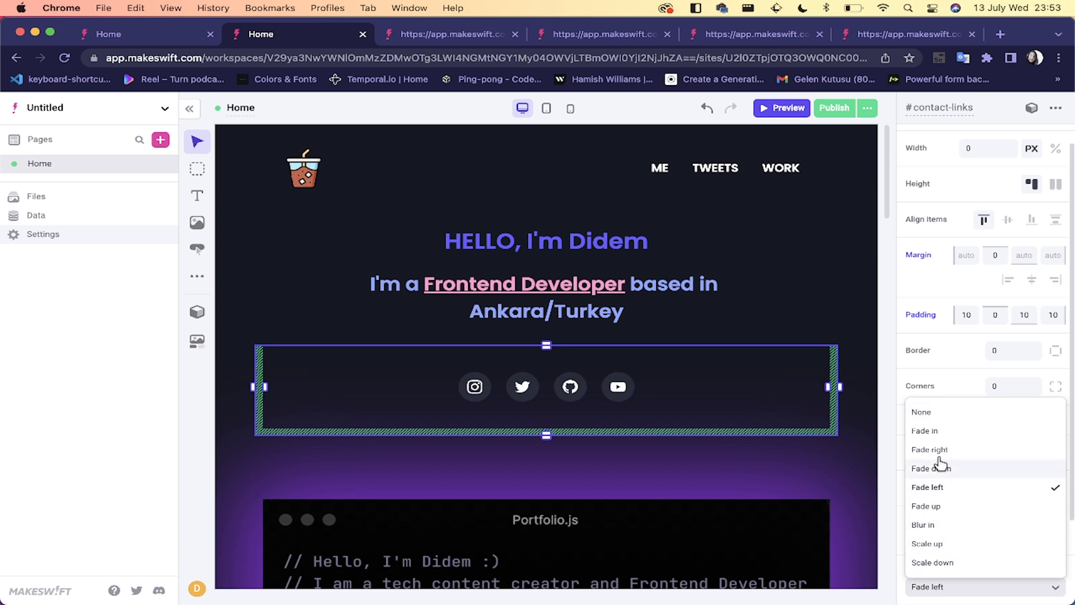
pyautogui.click(938, 432)
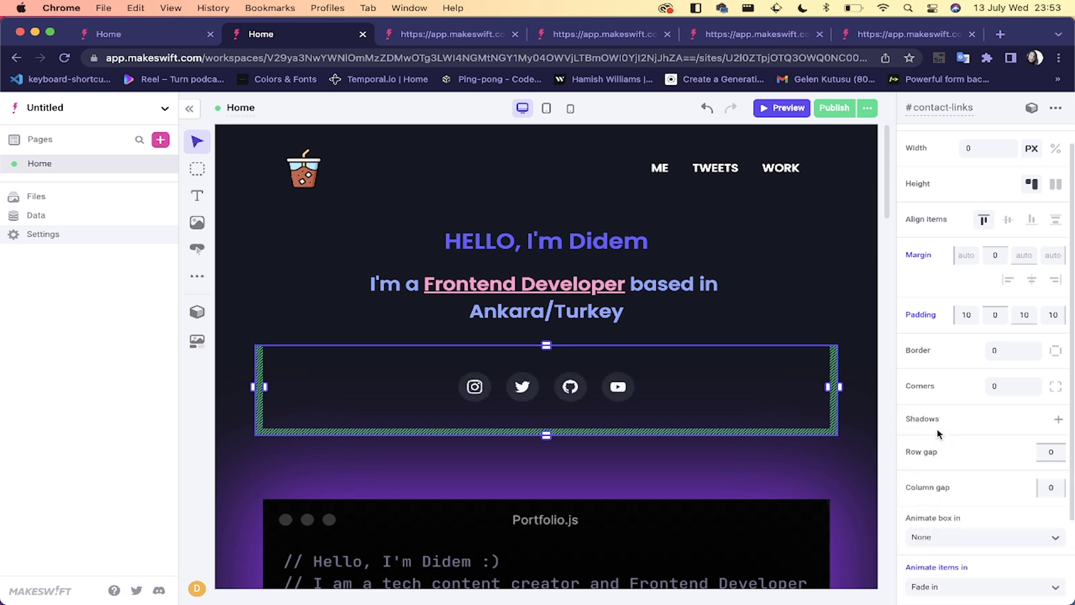
# Step: Try the Scale up animation on the contact-links box's items and then change it to Blur in
pyautogui.click(945, 589)
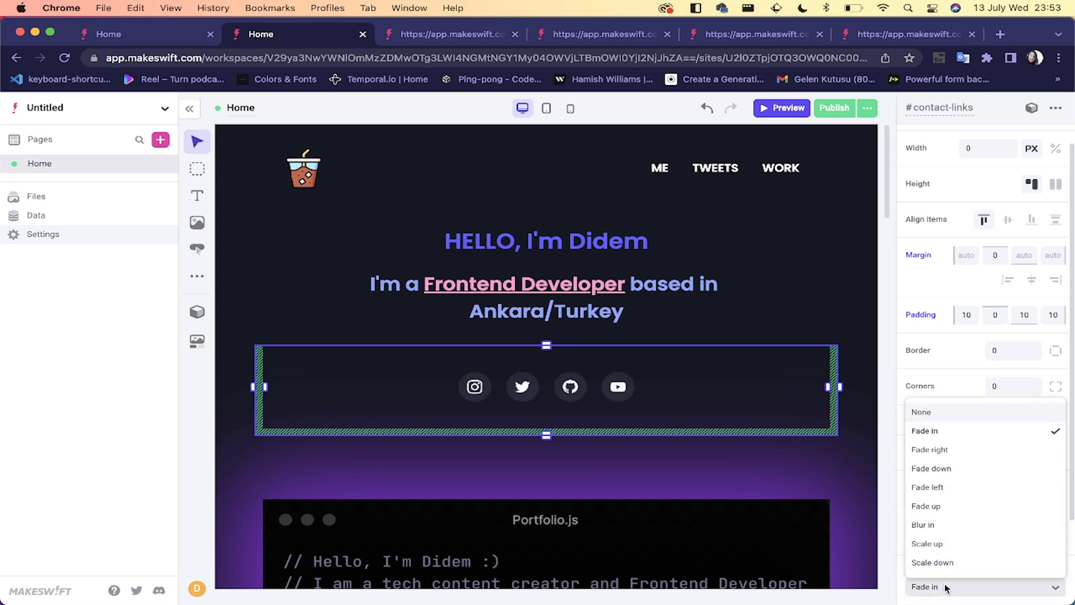
pyautogui.click(949, 567)
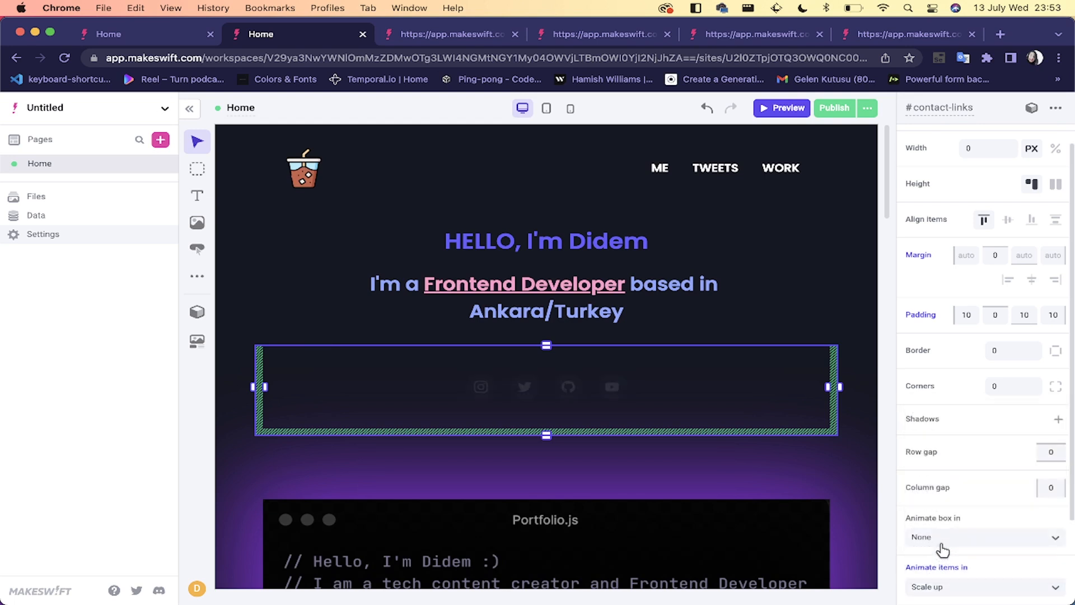
pyautogui.click(942, 587)
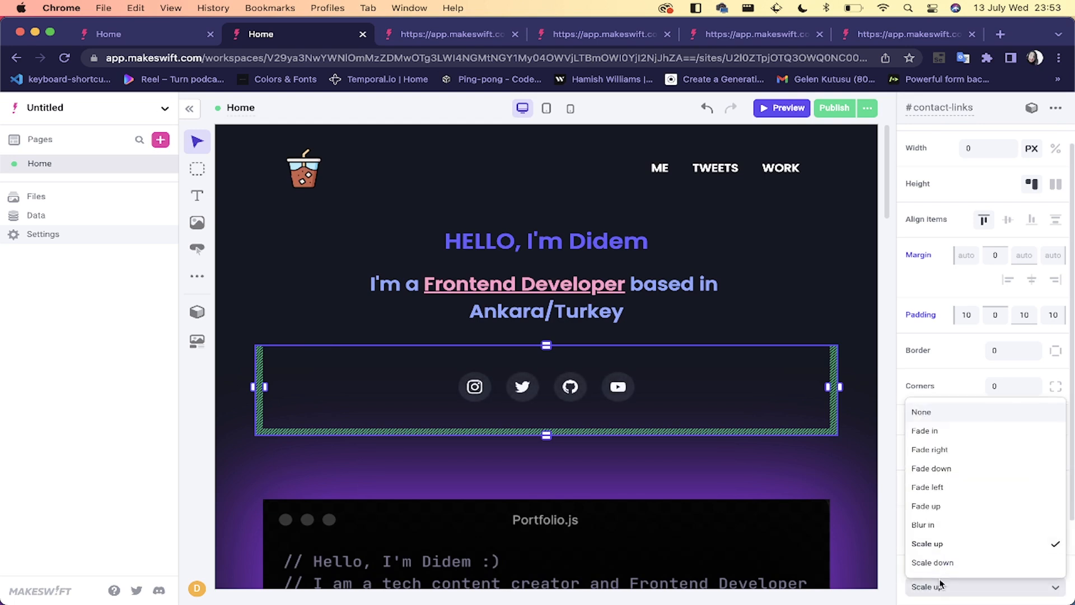
pyautogui.click(949, 536)
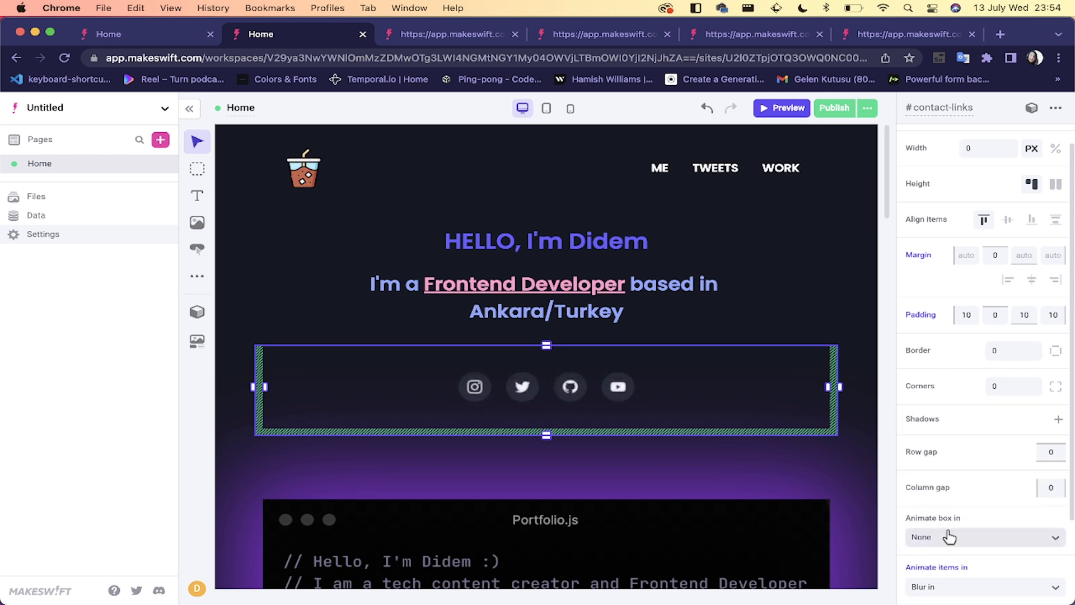
# Step: Preview the page and look through its sections down to the video carousel and back up to the tweets
pyautogui.click(785, 109)
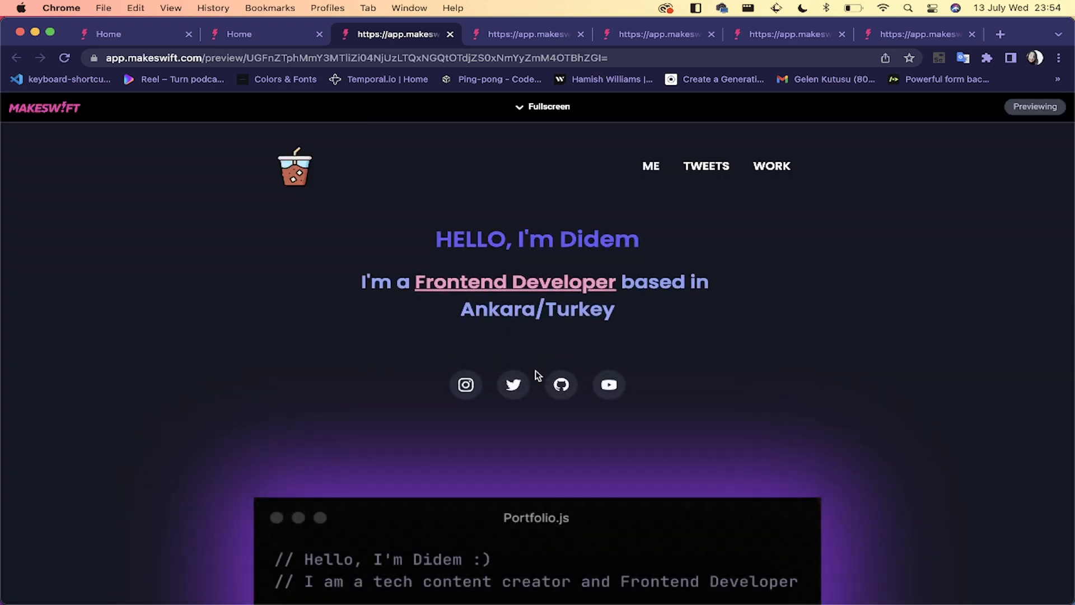
pyautogui.scroll(-15, 537, 375)
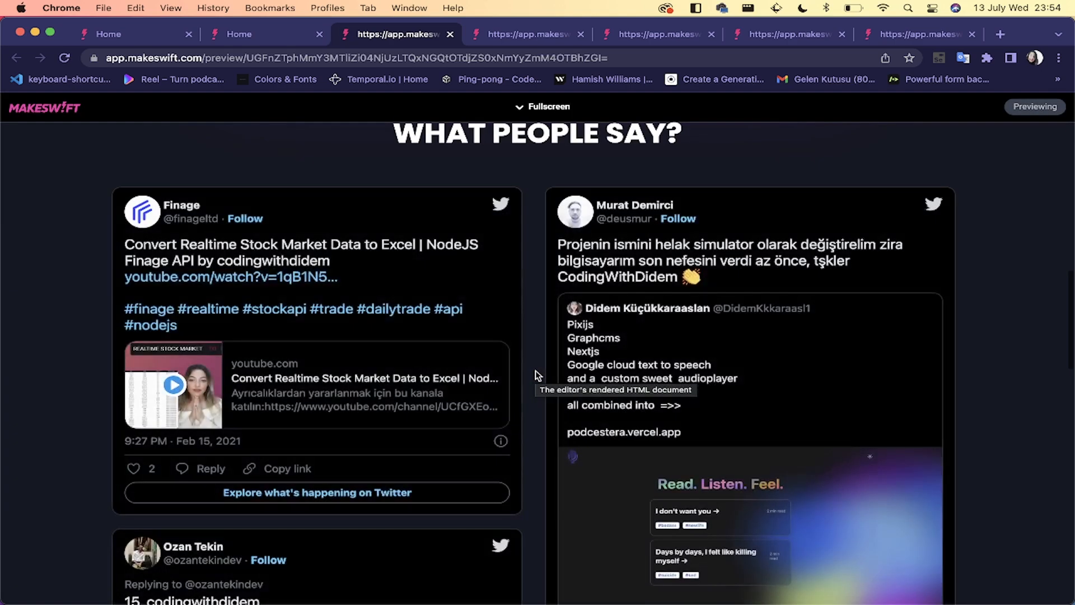
pyautogui.scroll(-12, 537, 376)
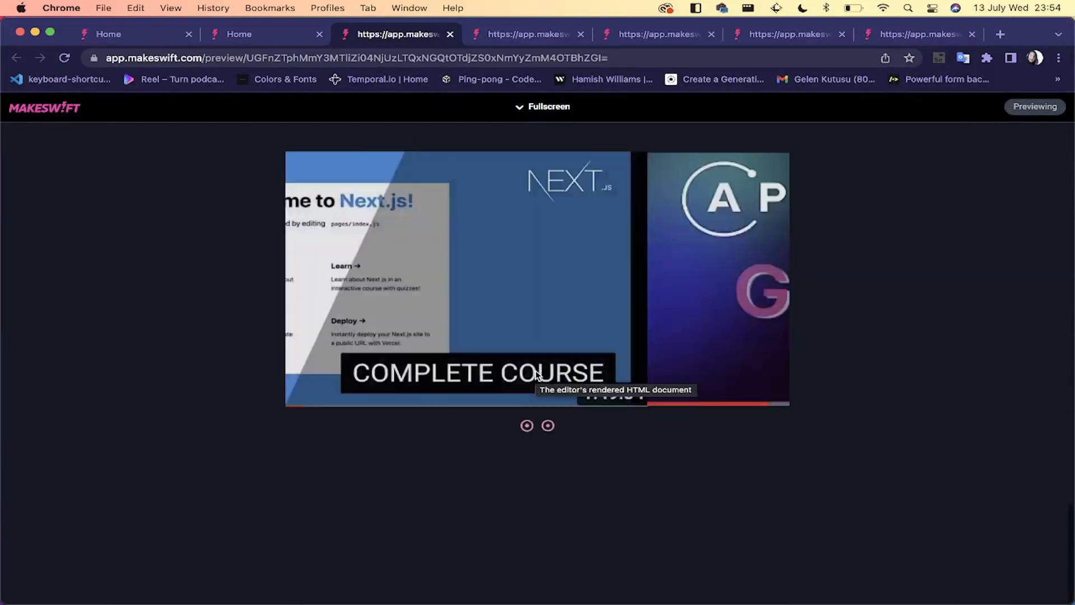
pyautogui.scroll(8, 538, 376)
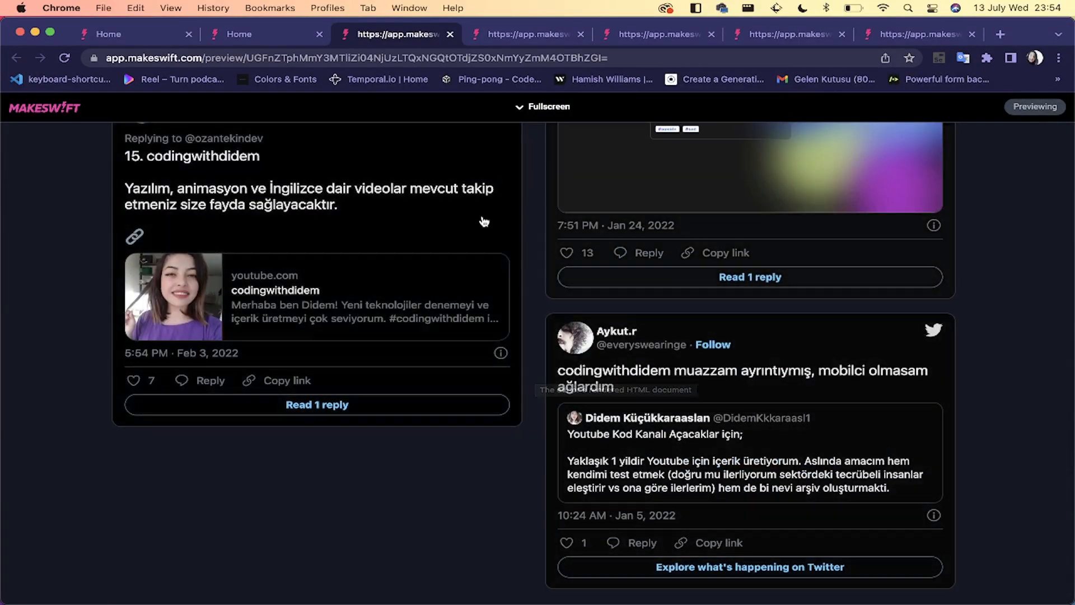
# Step: Back in the page editor, change the items animation of the outer box around the WHAT PEOPLE SAY? section to Fade up
pyautogui.click(253, 37)
pyautogui.scroll(-10, 415, 367)
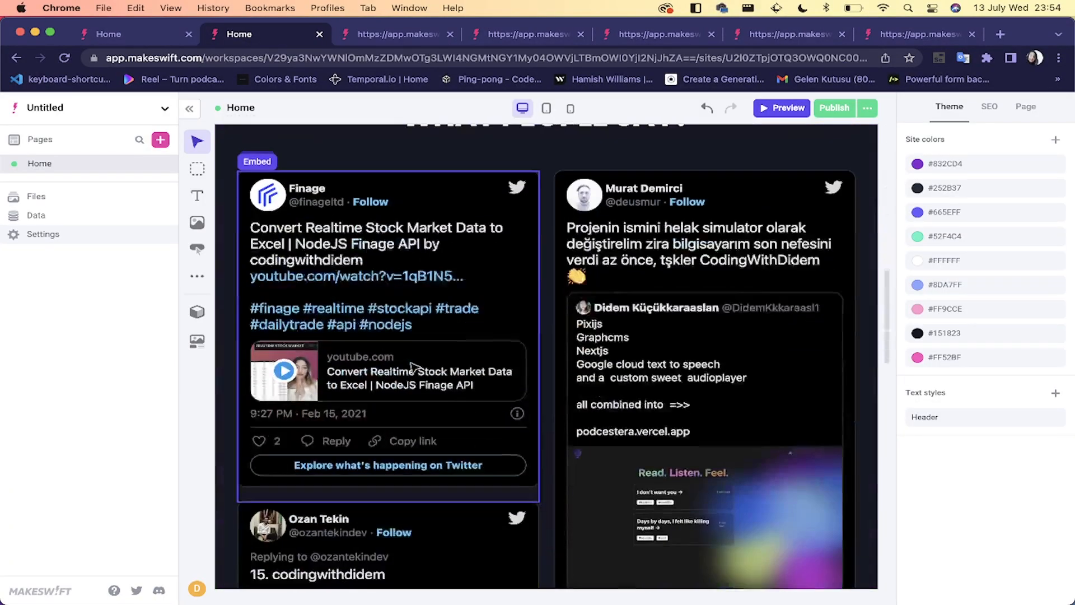
pyautogui.scroll(5, 543, 196)
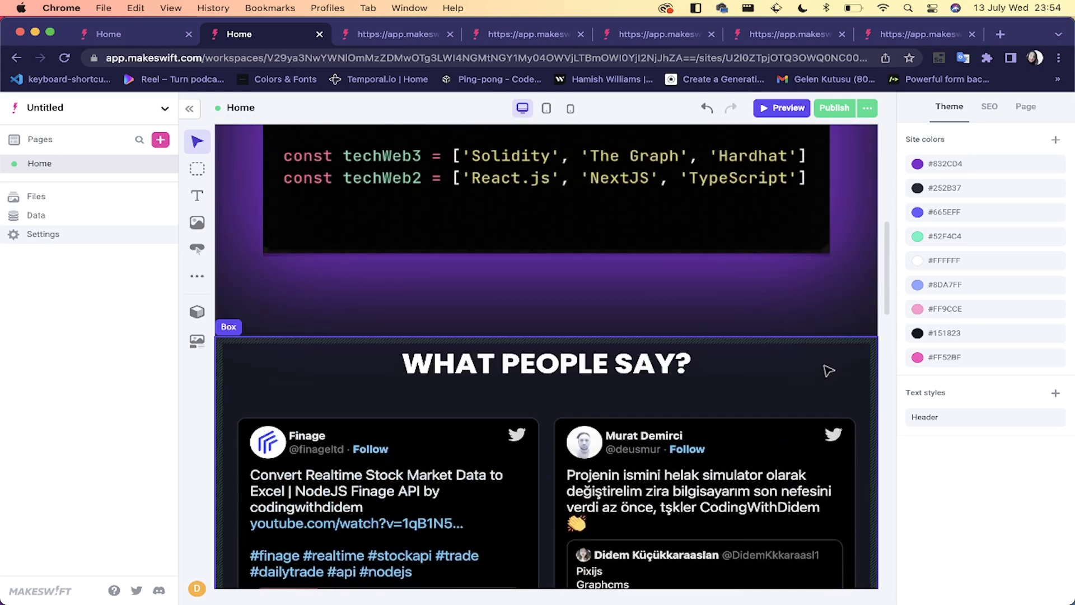
pyautogui.click(829, 372)
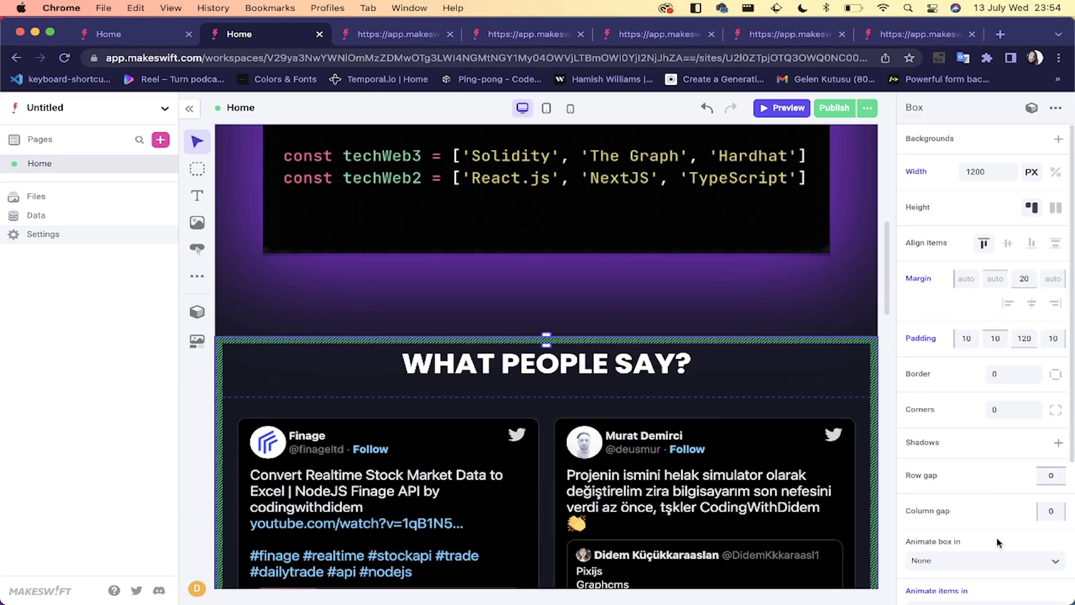
pyautogui.scroll(-4, 997, 542)
pyautogui.click(1007, 409)
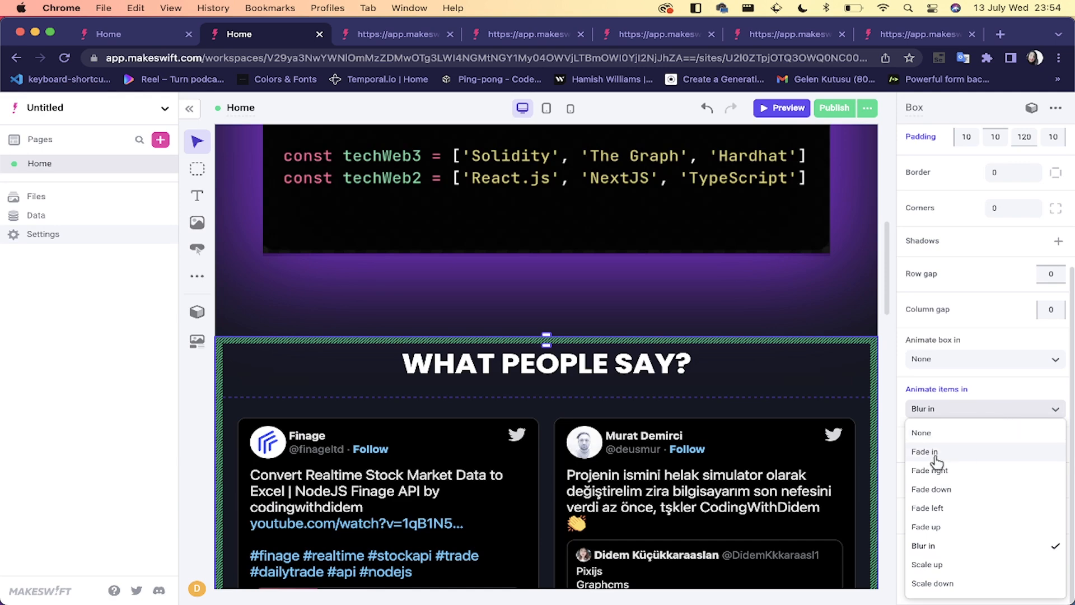
pyautogui.click(927, 527)
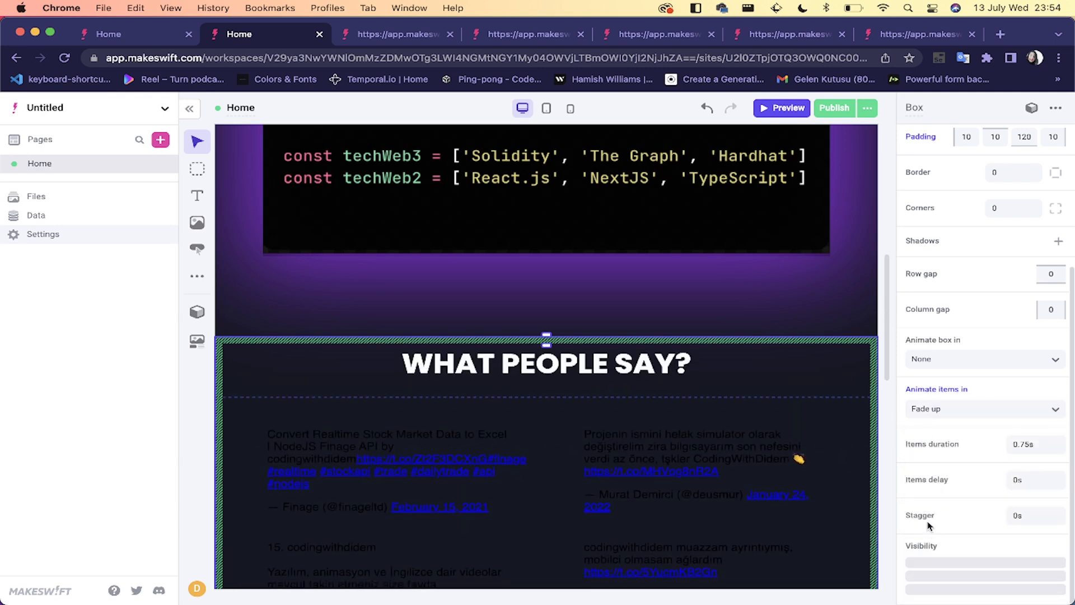
# Step: Preview the page again and check the entrance animations from the header to the carousel and back
pyautogui.click(783, 108)
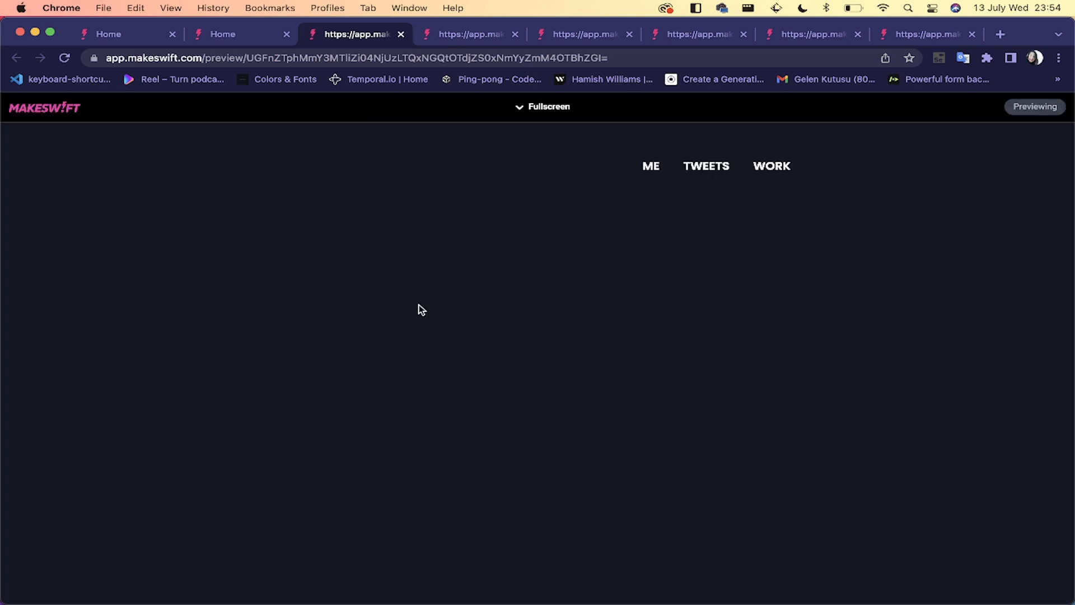
pyautogui.scroll(-15, 419, 304)
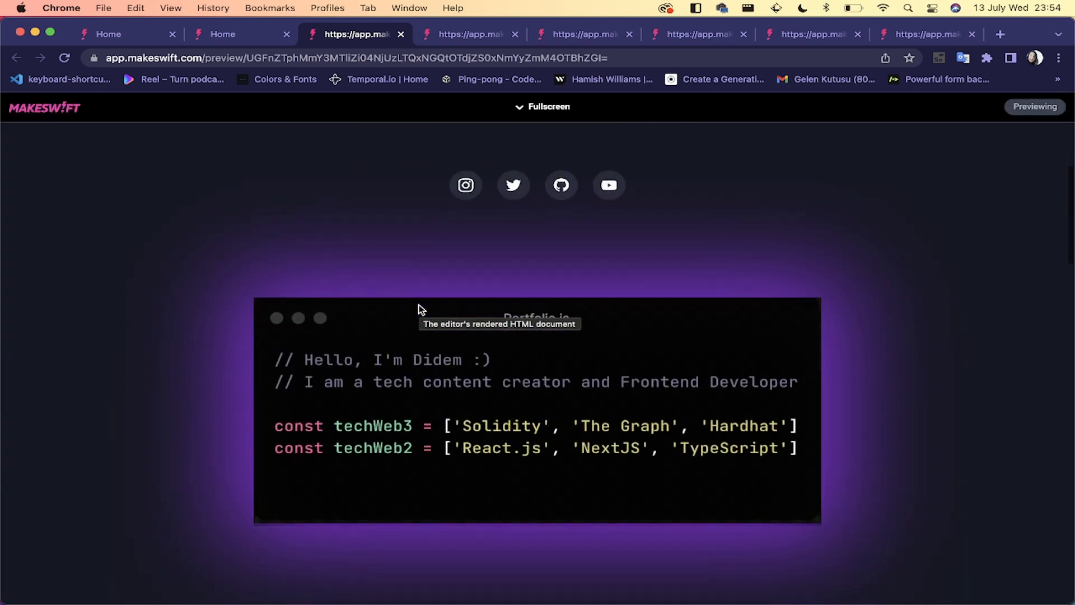
pyautogui.scroll(-15, 419, 305)
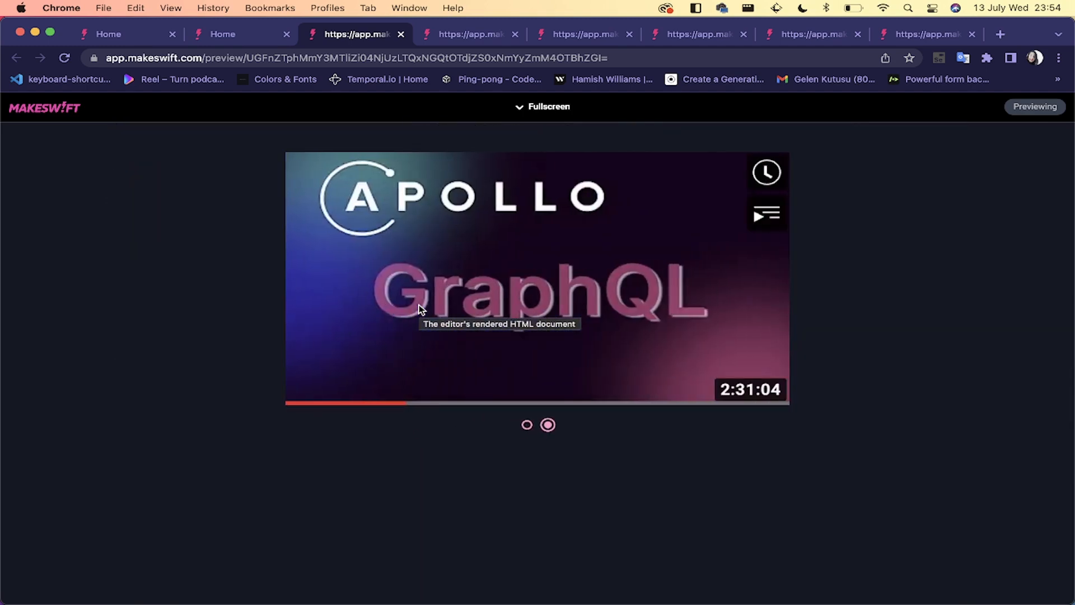
pyautogui.scroll(20, 419, 304)
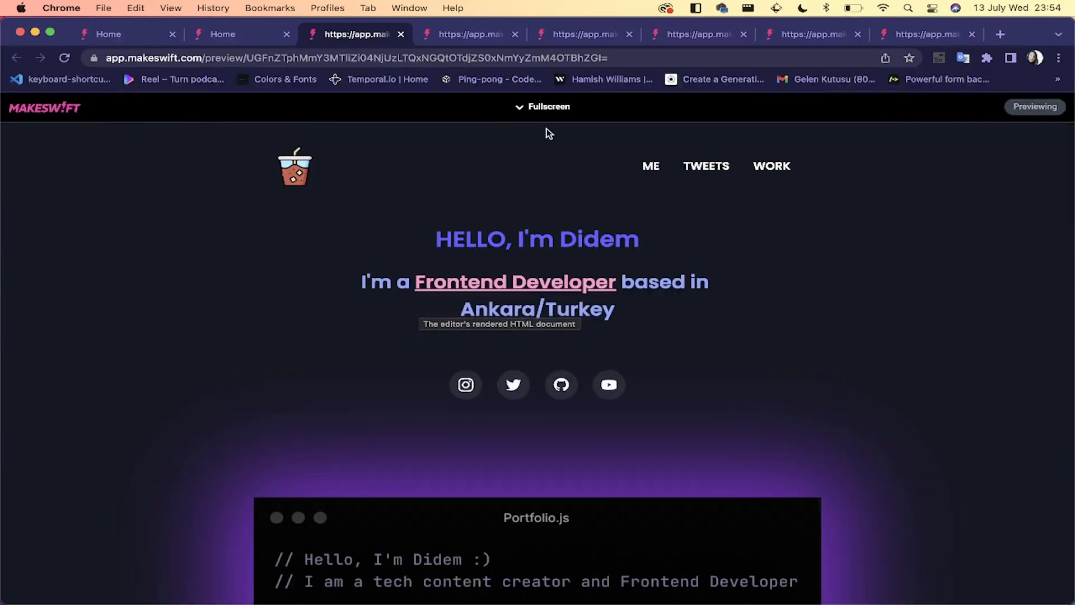
# Step: Switch the preview to the iPad size and look through the whole page layout
pyautogui.click(534, 107)
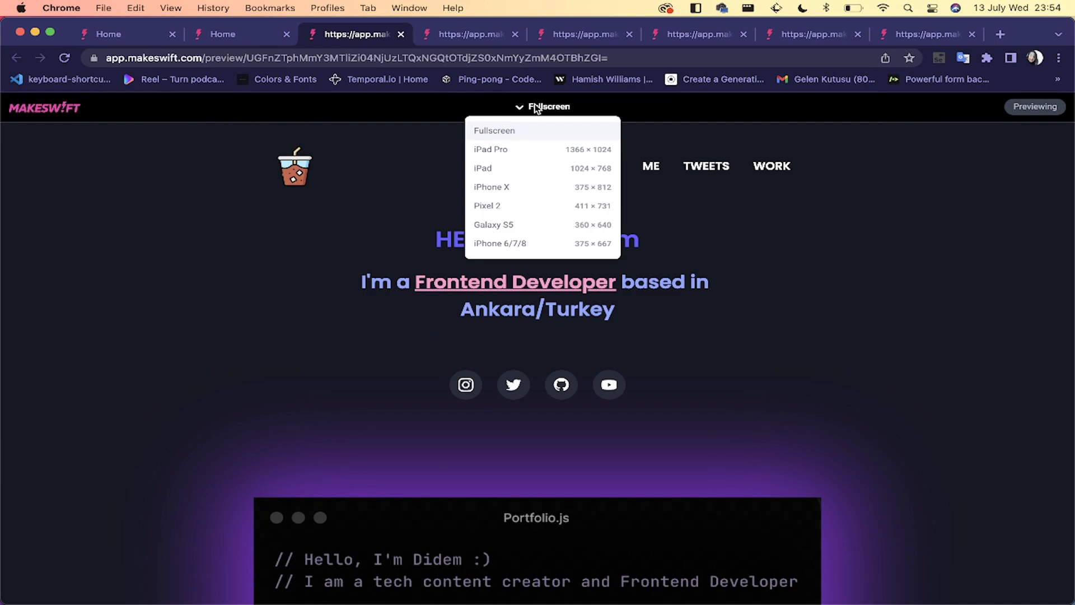
pyautogui.click(508, 169)
pyautogui.scroll(-20, 519, 358)
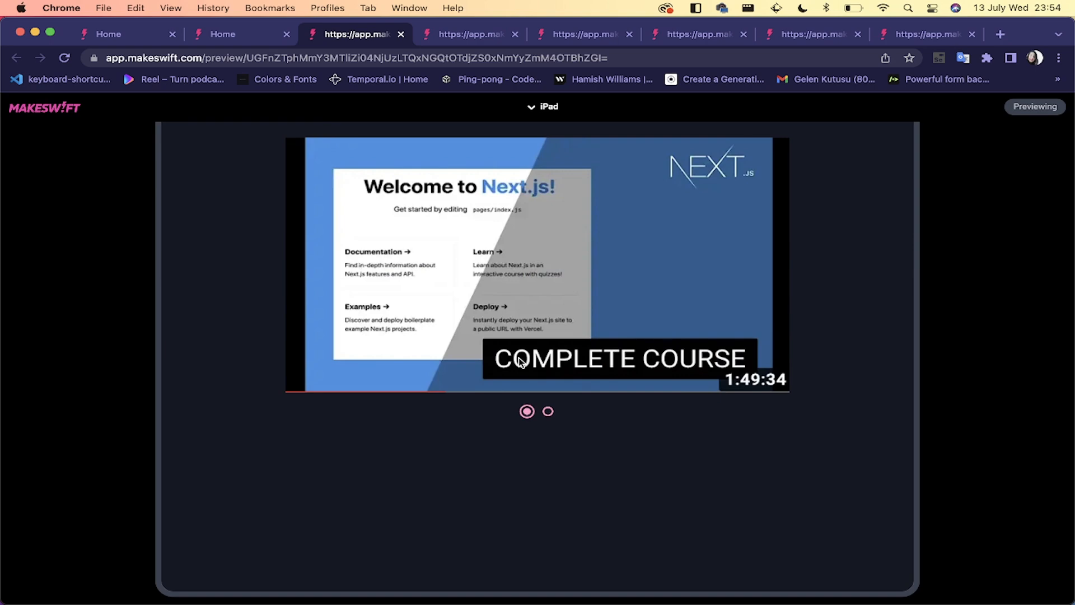
pyautogui.scroll(20, 518, 357)
# Step: Switch the preview to the iPhone X size and examine the header, GlowCard and tweets section
pyautogui.click(541, 106)
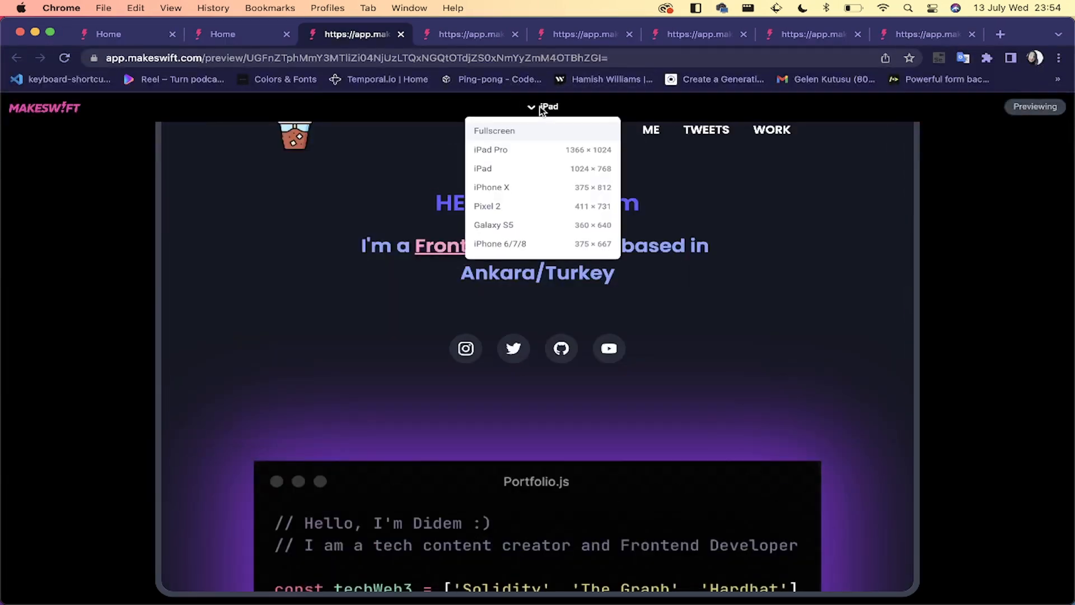
pyautogui.click(499, 186)
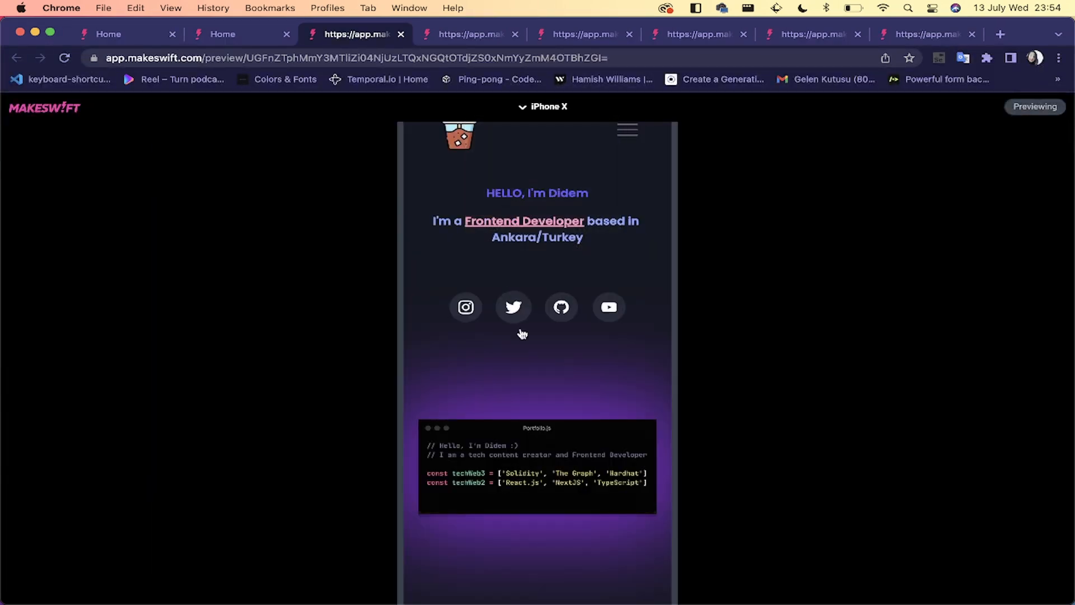
pyautogui.scroll(-10, 522, 350)
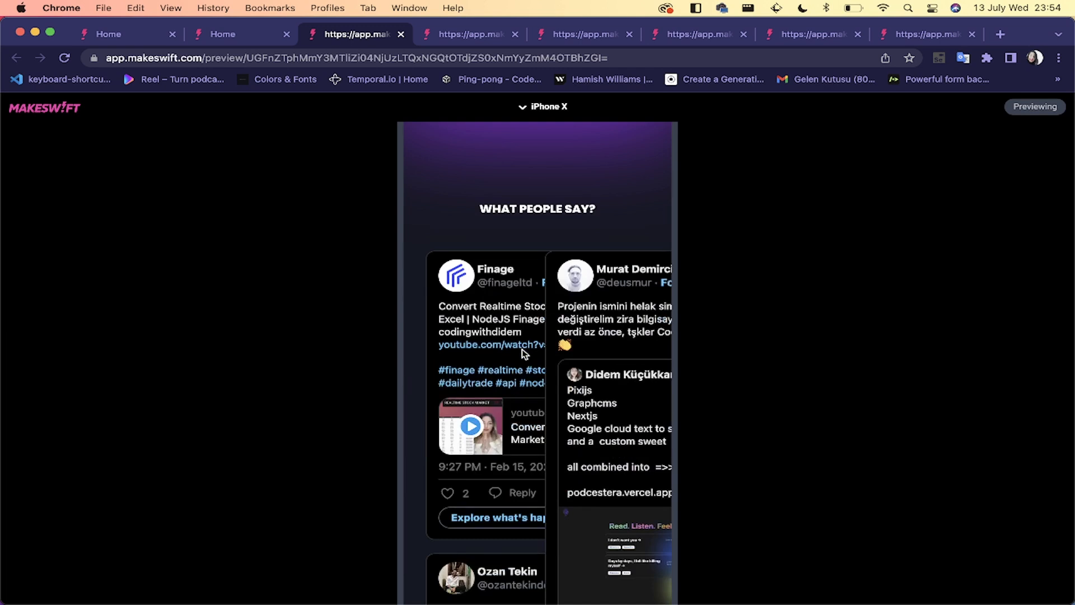
pyautogui.scroll(10, 522, 350)
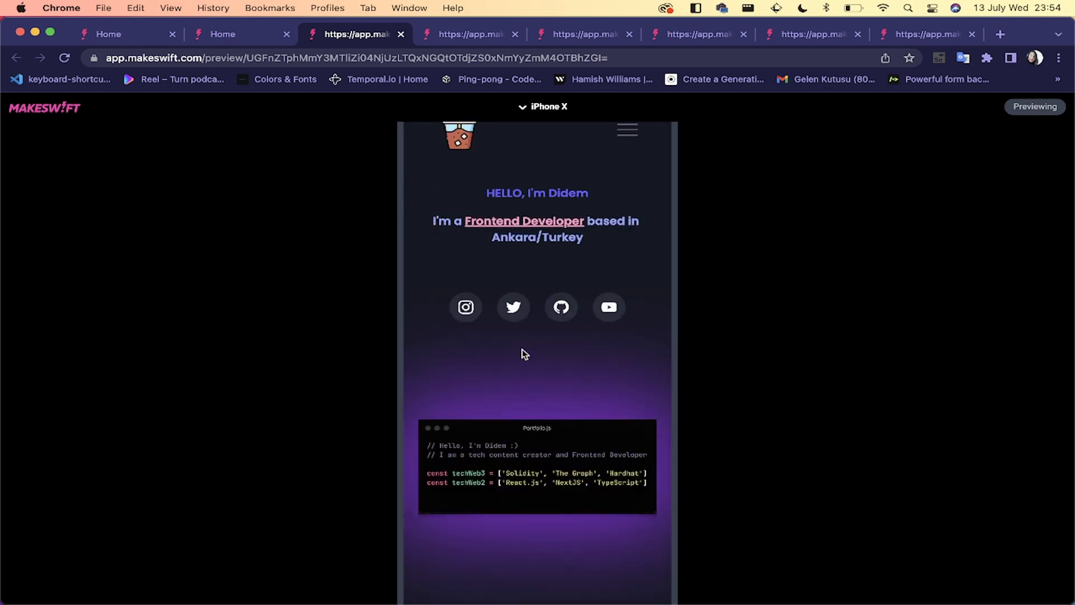
pyautogui.scroll(-1, 522, 352)
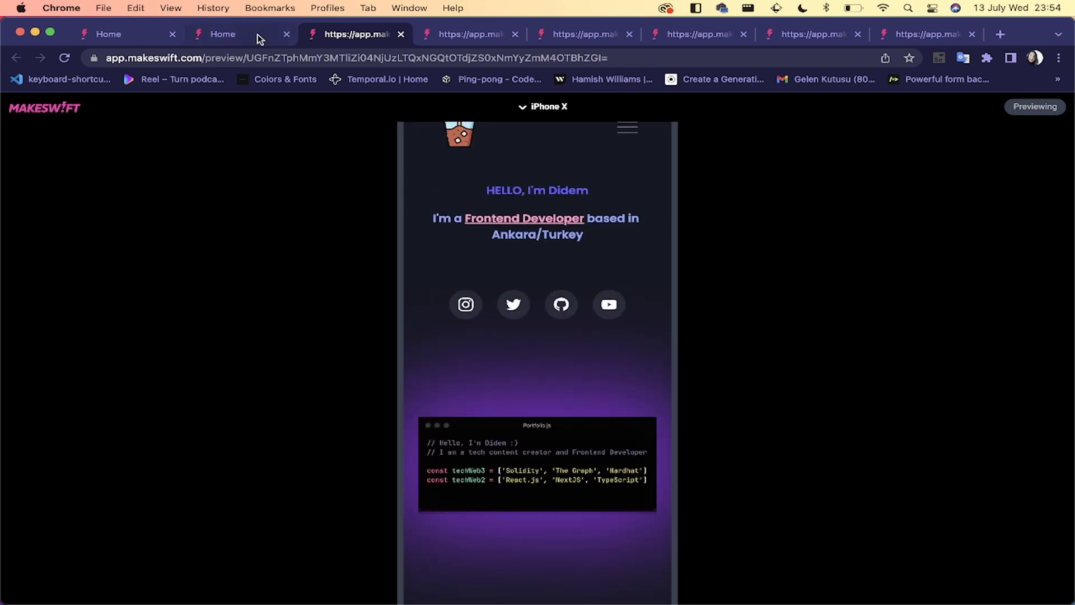
# Step: Close the surplus older preview pages in the browser and return to the Home page editor
pyautogui.click(516, 36)
pyautogui.click(515, 35)
pyautogui.click(516, 36)
pyautogui.click(515, 35)
pyautogui.click(303, 37)
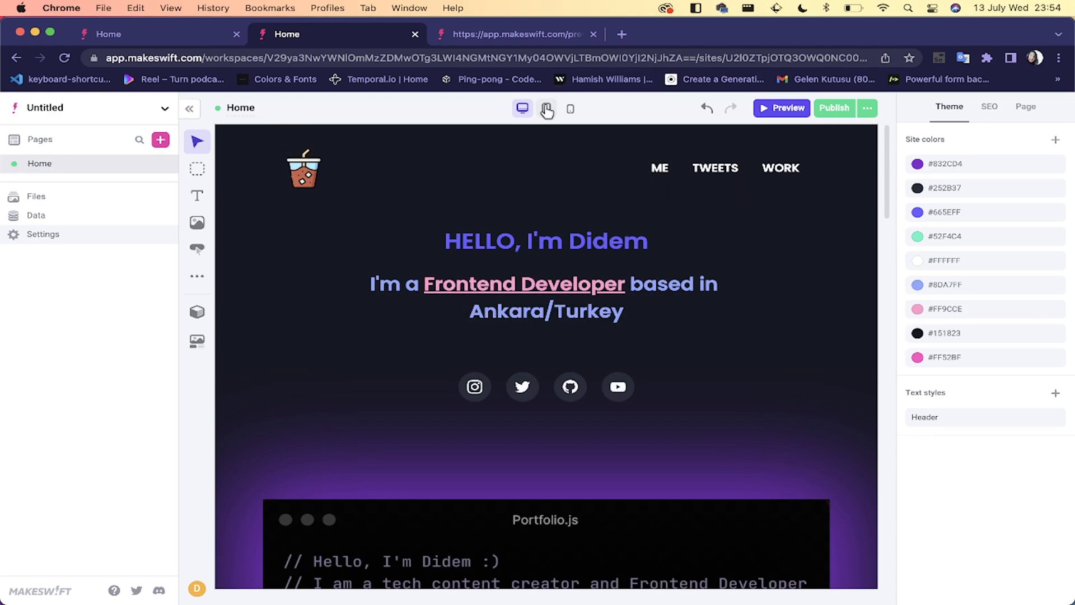
# Step: Show the page in the editor's tablet view and check the layout down to the carousel and back
pyautogui.click(547, 110)
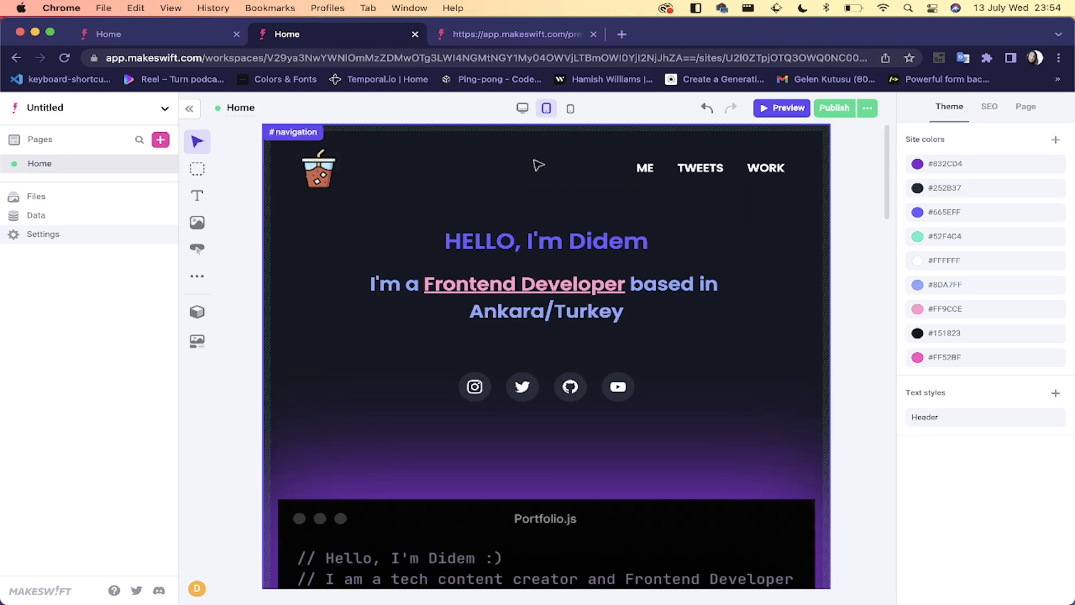
pyautogui.scroll(-15, 512, 338)
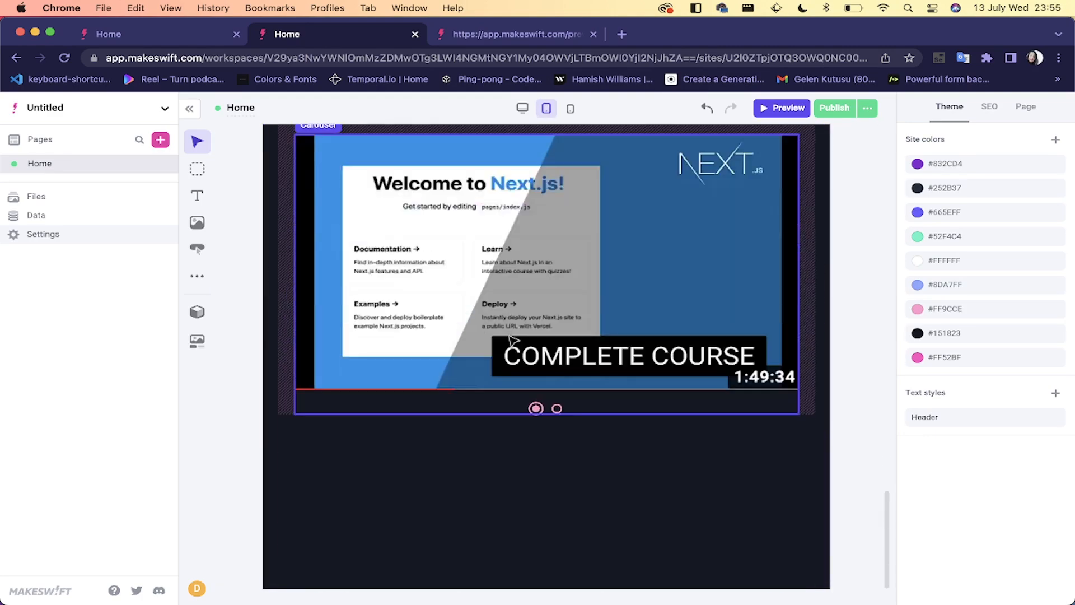
pyautogui.scroll(15, 511, 340)
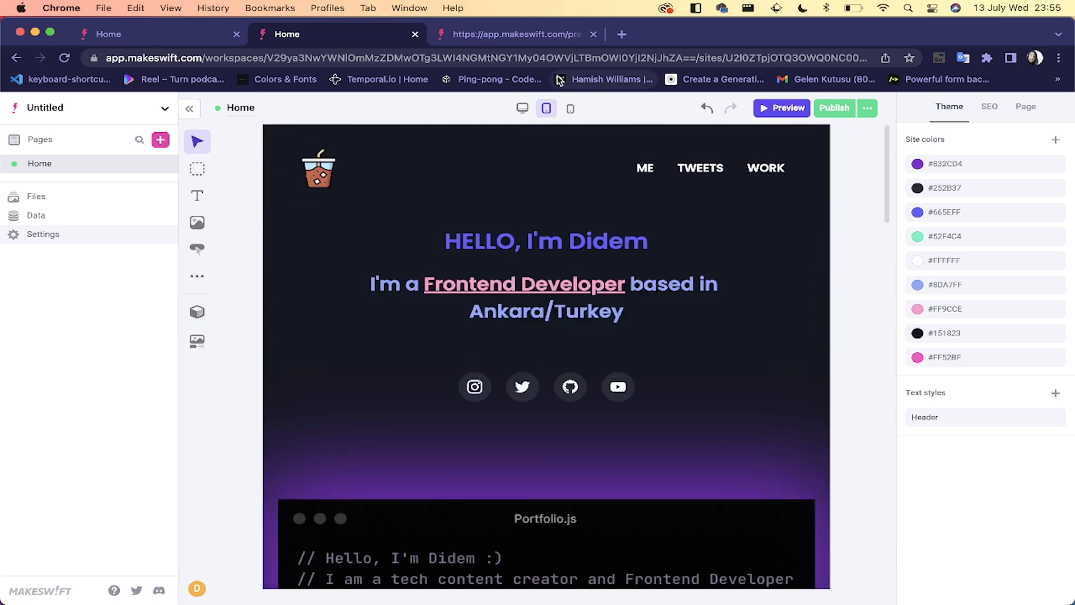
# Step: In the mobile view, tighten the portfolio box around the GlowCard to a top padding of 50 and a bottom margin of 35
pyautogui.click(570, 109)
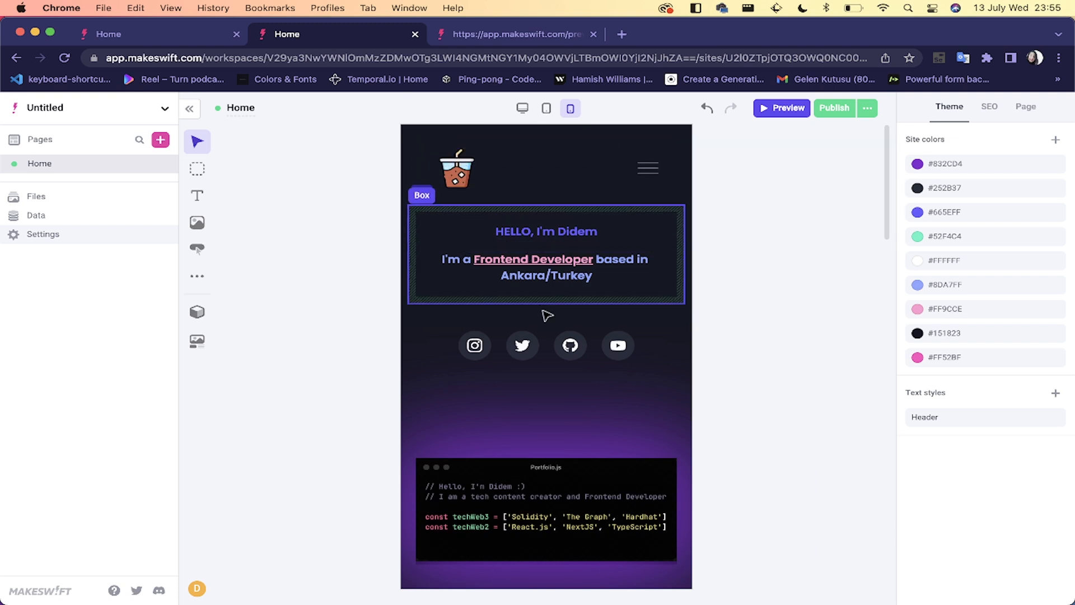
pyautogui.click(536, 475)
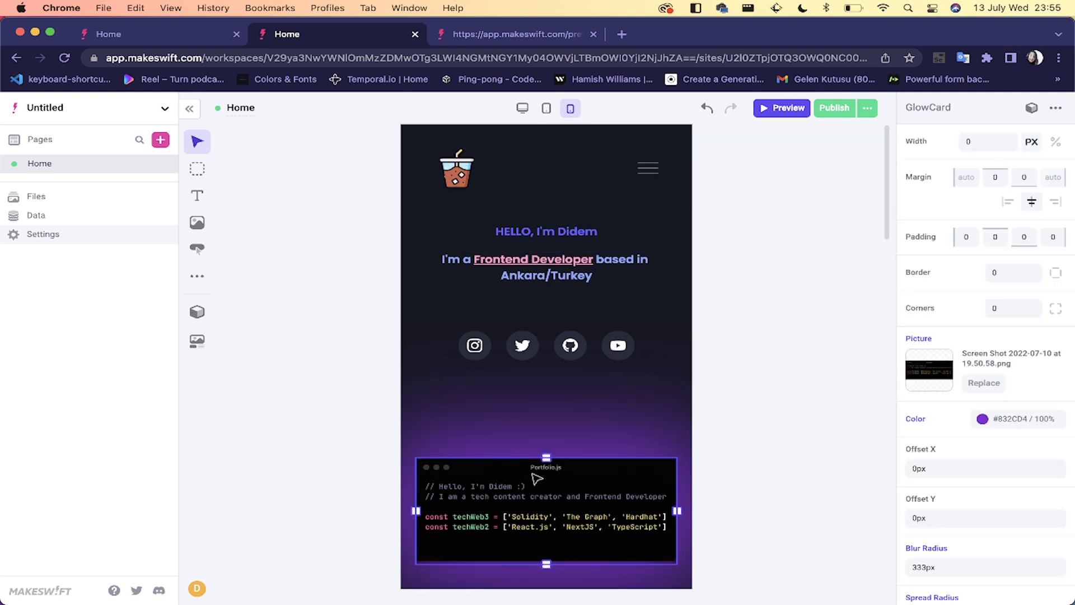
pyautogui.click(553, 439)
pyautogui.moveTo(543, 458); pyautogui.dragTo(550, 378)
pyautogui.scroll(-3, 546, 430)
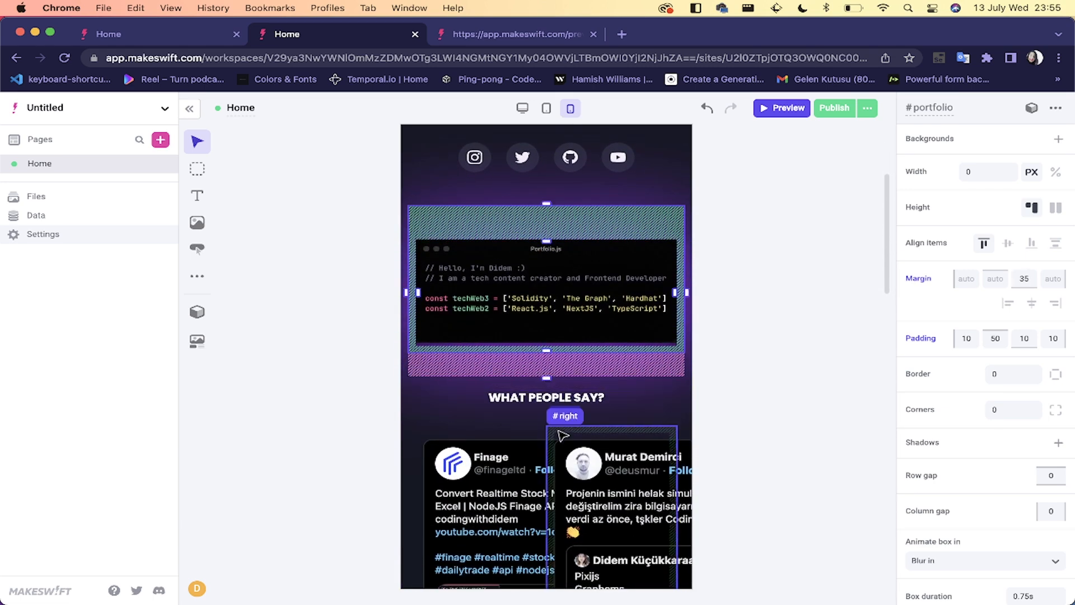
pyautogui.click(784, 348)
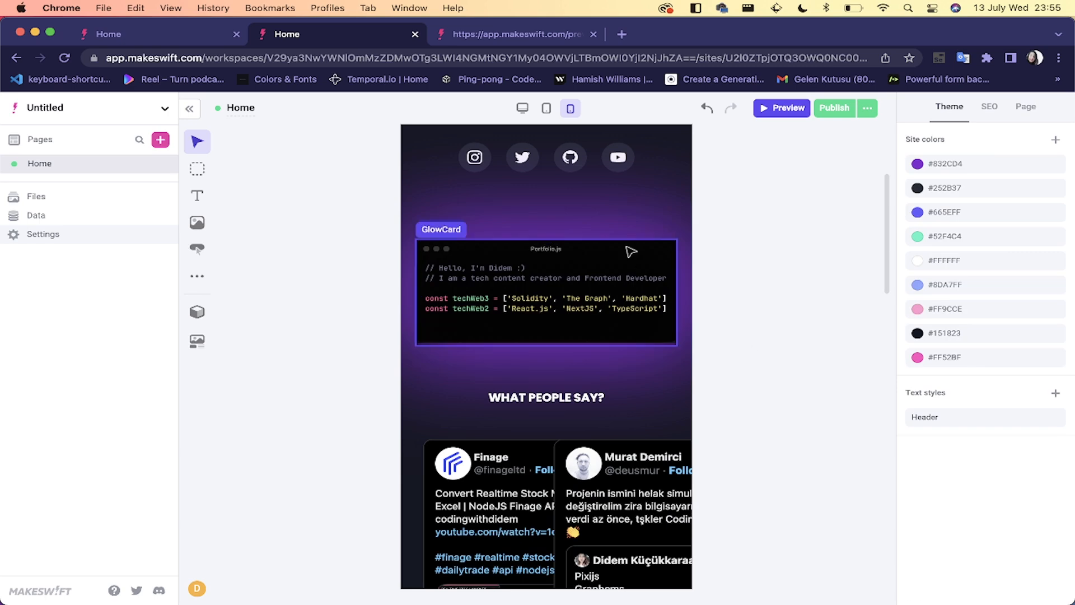
# Step: Examine the mobile layout down to the recent-work carousel and back up to the WHAT PEOPLE SAY? section
pyautogui.scroll(-5, 584, 316)
pyautogui.scroll(-5, 584, 317)
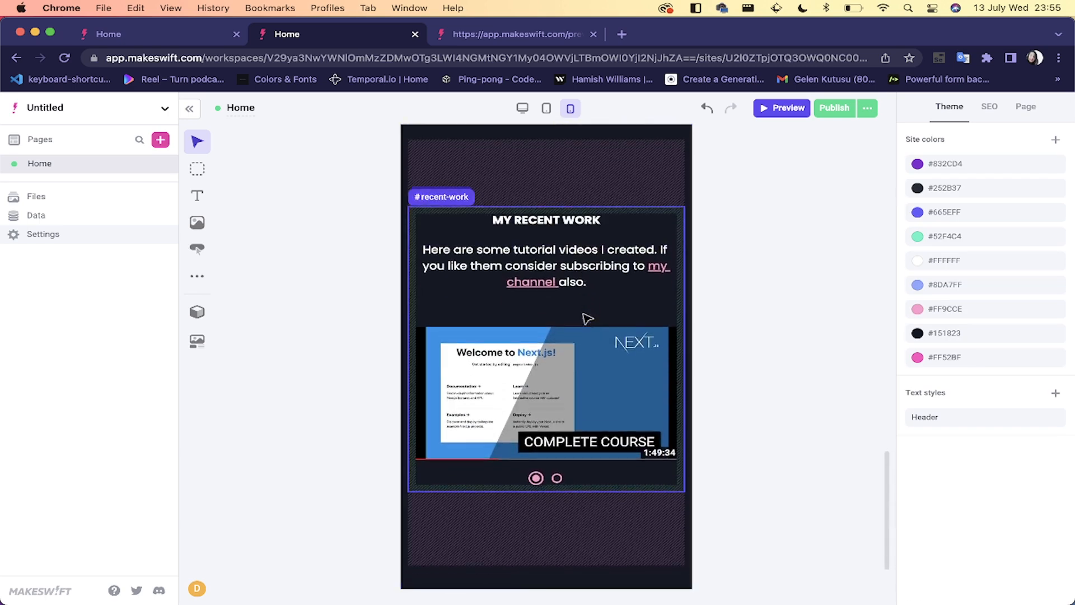
pyautogui.scroll(-1, 587, 319)
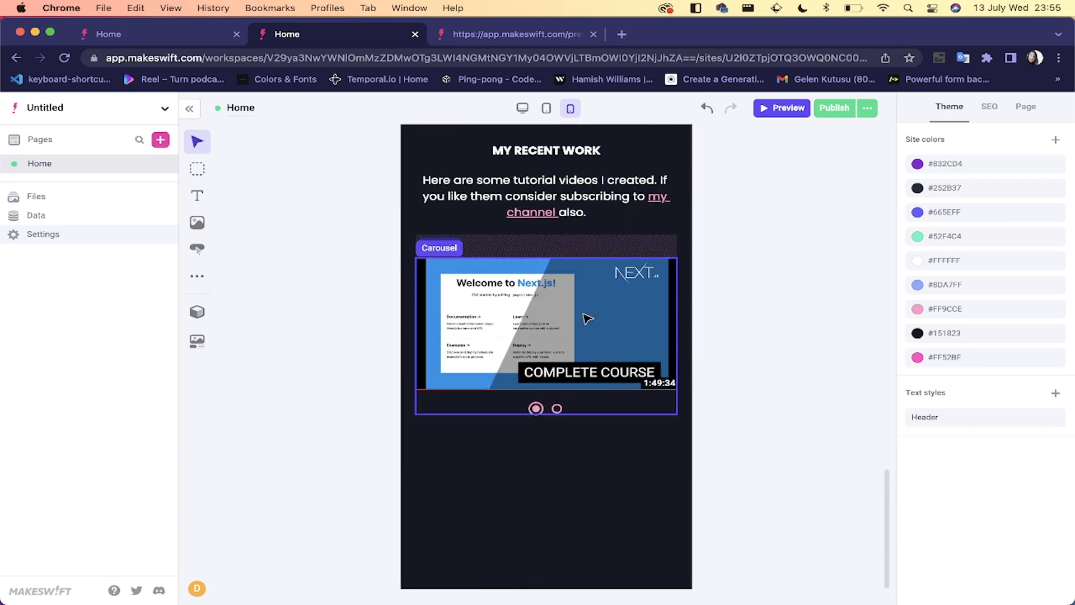
pyautogui.scroll(8, 587, 318)
pyautogui.scroll(4, 582, 288)
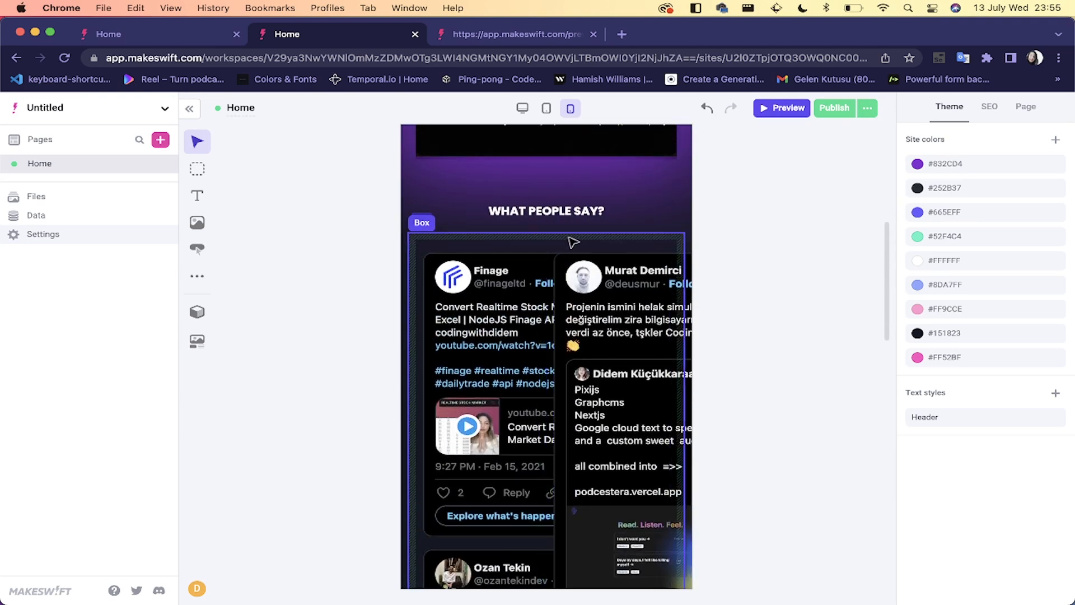
# Step: Stack the two overlapping tweet columns in the box under WHAT PEOPLE SAY? into a single column for the mobile view
pyautogui.click(572, 242)
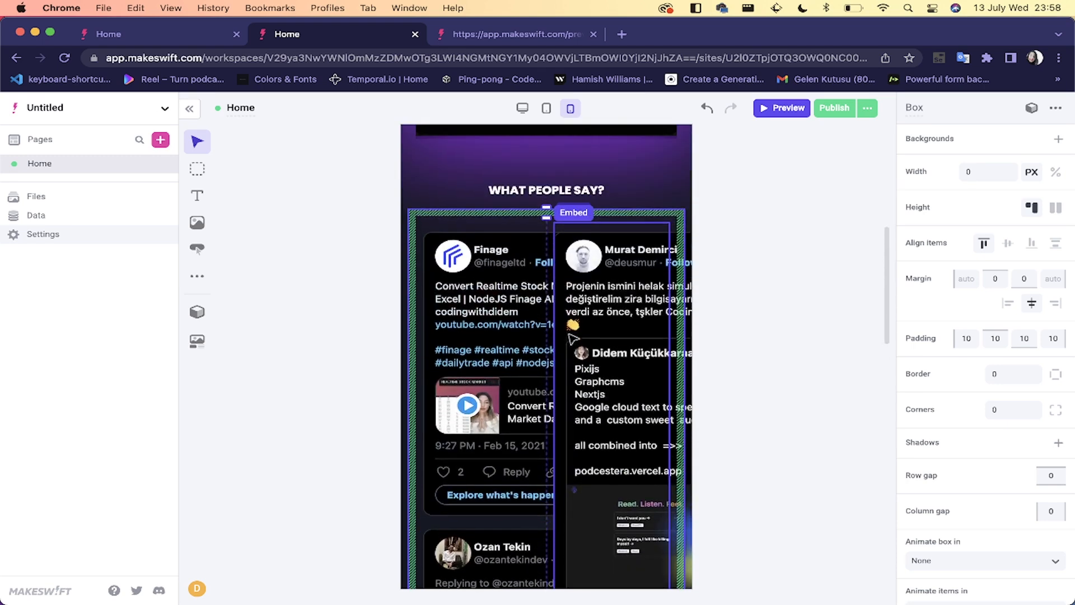
pyautogui.scroll(2, 570, 336)
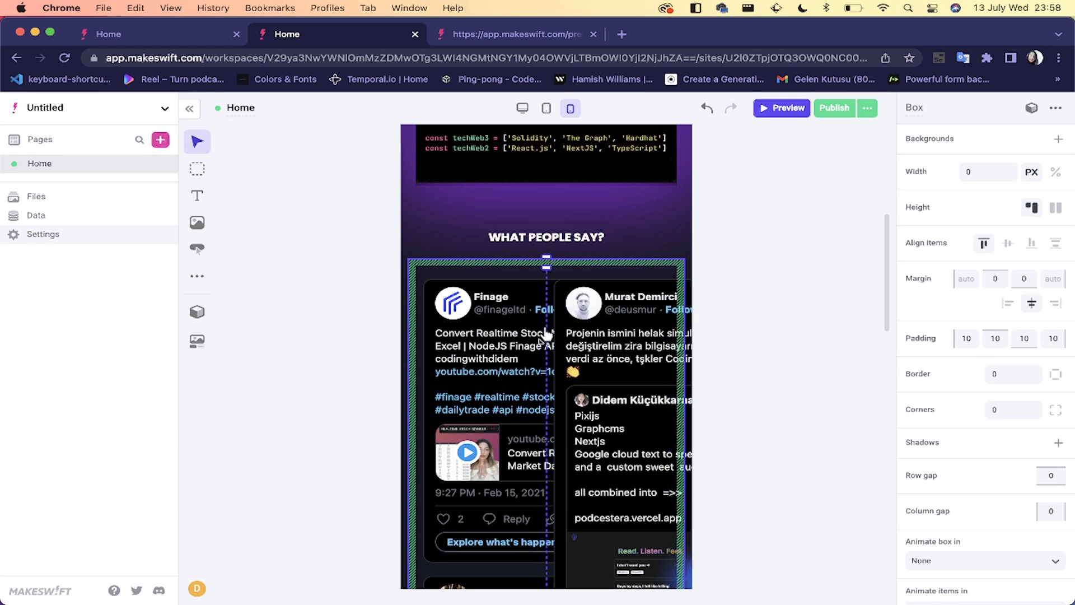
pyautogui.scroll(-1, 549, 319)
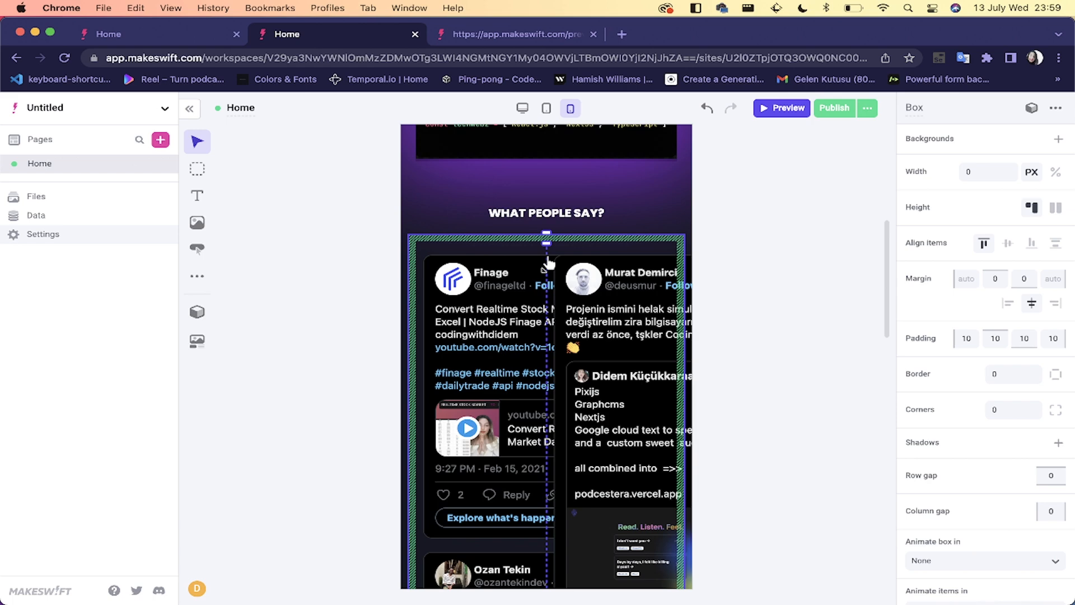
pyautogui.click(548, 260)
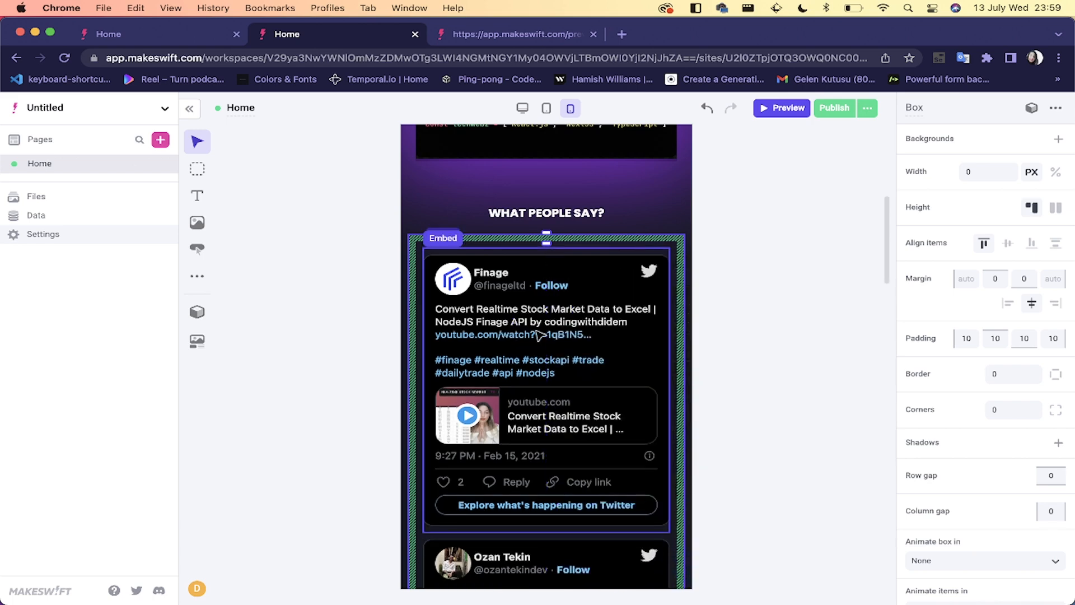
# Step: Set the bottom padding of the outer page box below the MY RECENT WORK carousel to 30 in the mobile view
pyautogui.scroll(-15, 540, 335)
pyautogui.scroll(-15, 539, 335)
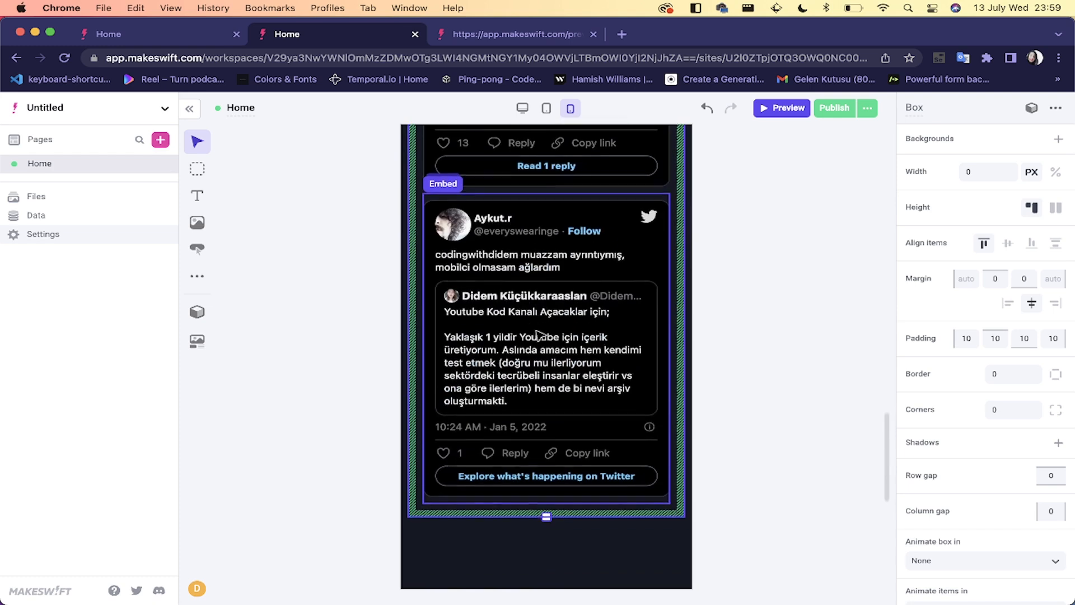
pyautogui.scroll(4, 538, 336)
pyautogui.scroll(-5, 538, 365)
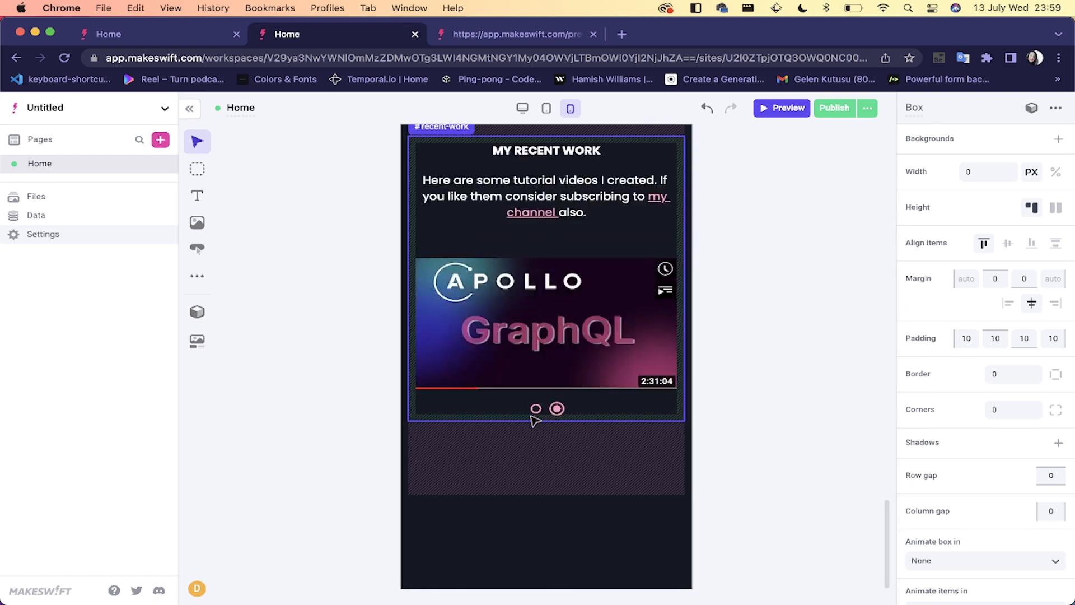
pyautogui.click(533, 458)
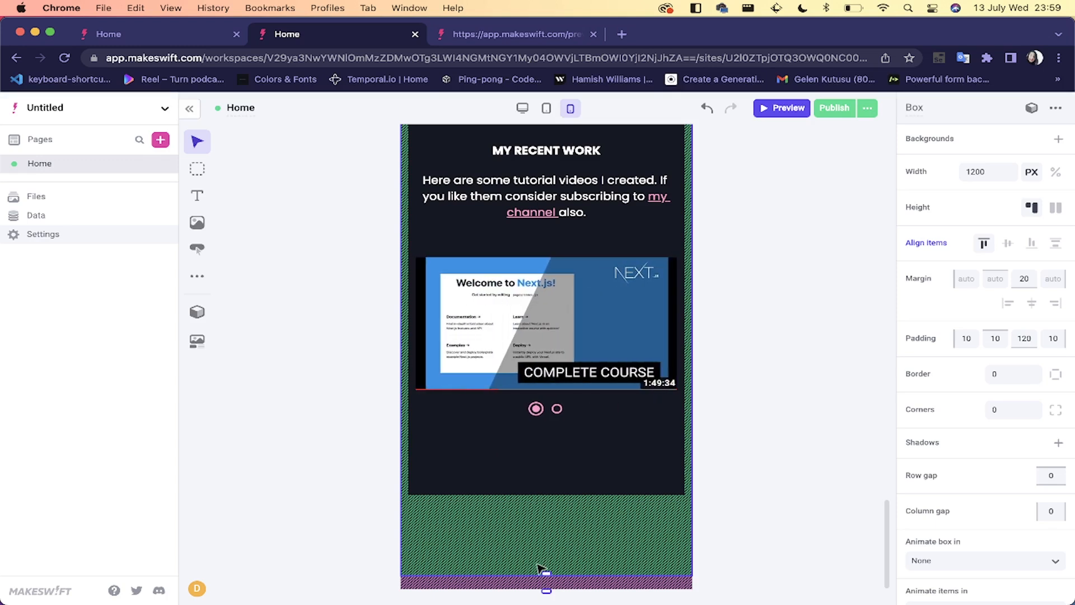
pyautogui.moveTo(546, 573); pyautogui.dragTo(562, 515)
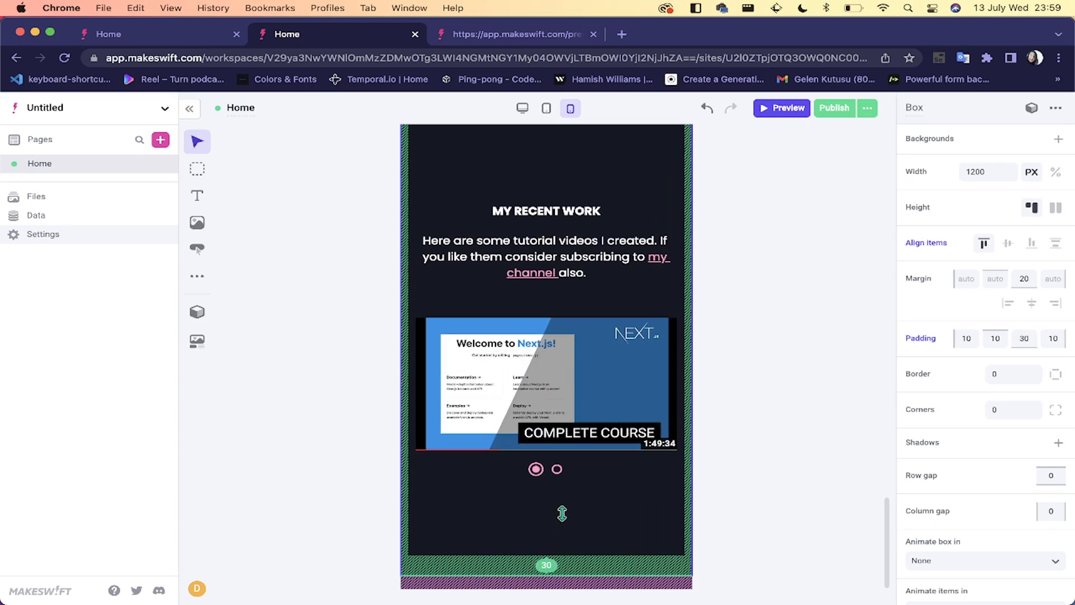
pyautogui.click(723, 439)
# Step: Publish the Home page and open it on localhost:3000, closing the old preview page
pyautogui.click(827, 112)
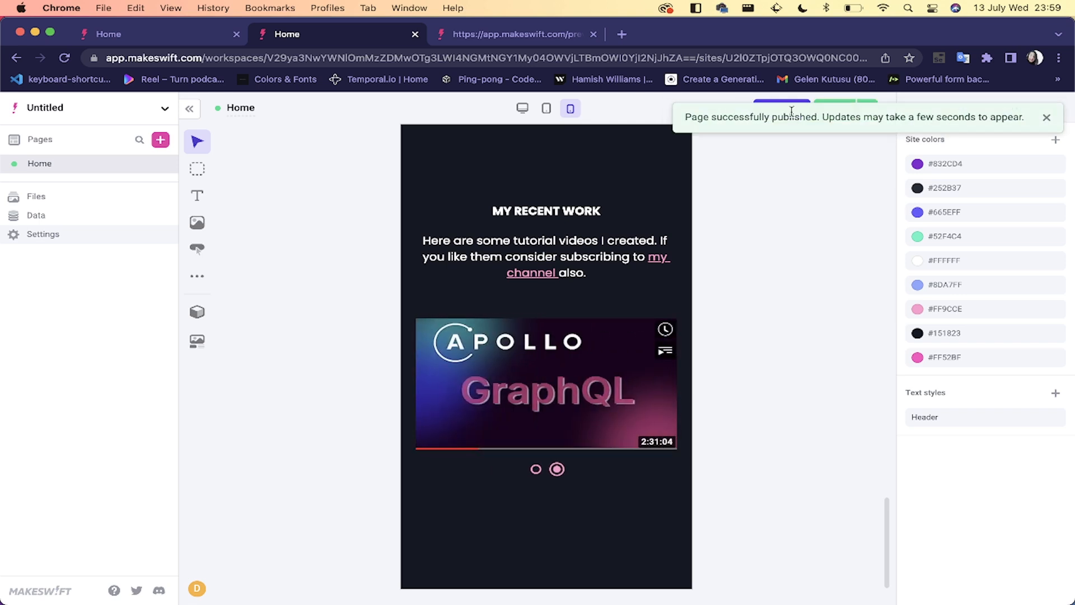
pyautogui.click(1047, 119)
pyautogui.click(876, 110)
pyautogui.click(819, 166)
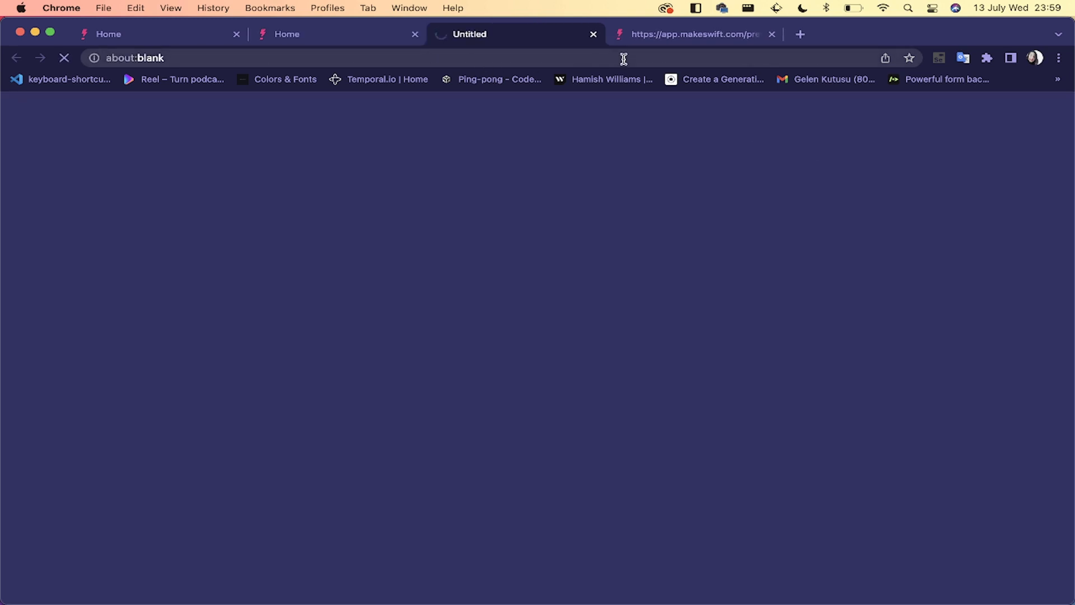
pyautogui.click(771, 35)
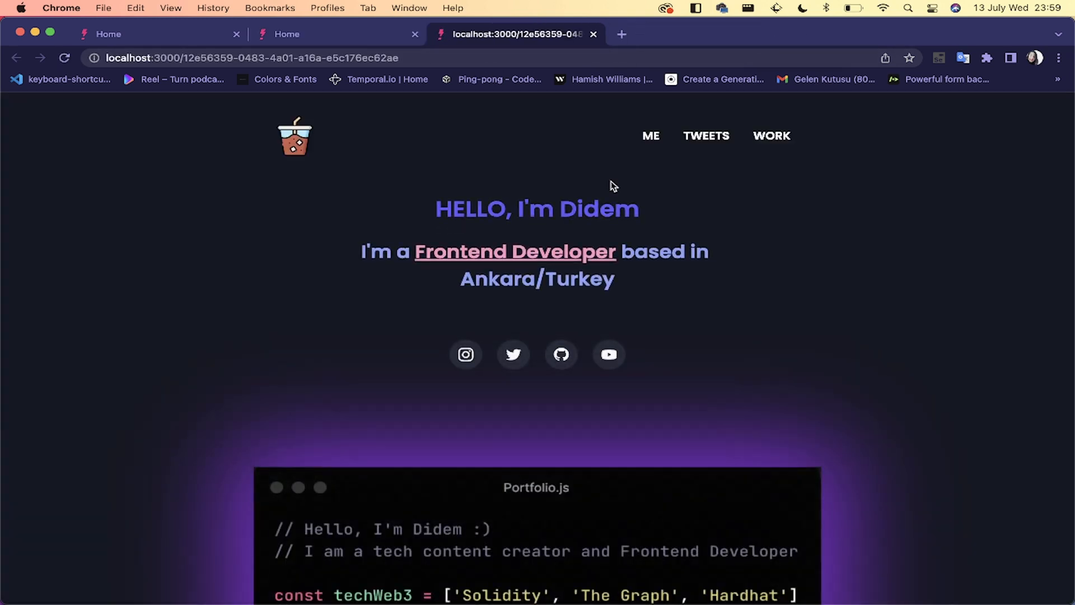
# Step: Check the desktop layout and entrance animations down to the recent-work carousel and back to the header
pyautogui.scroll(-10, 611, 182)
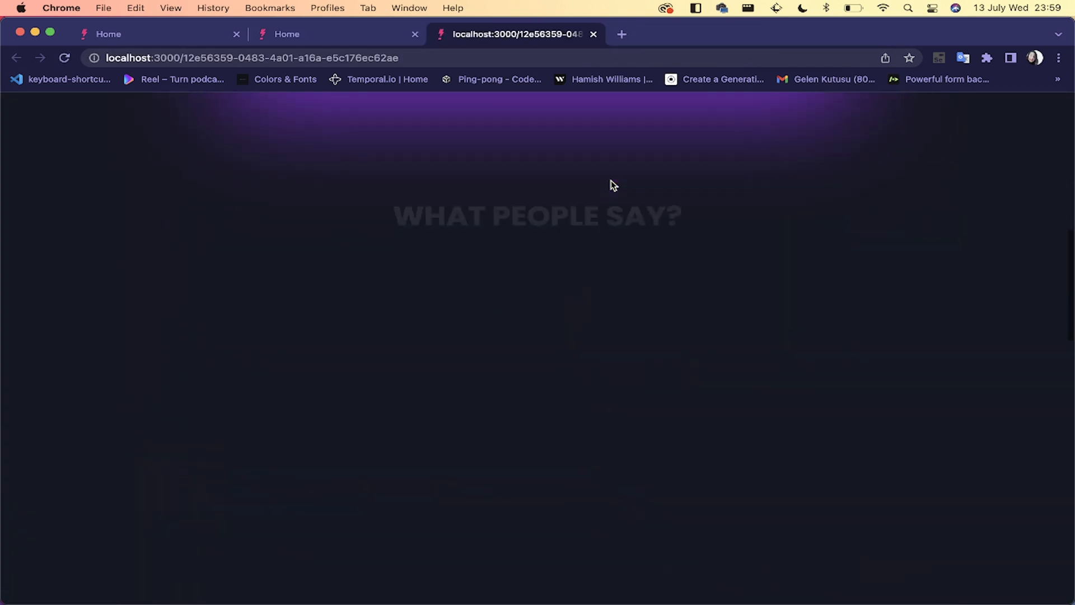
pyautogui.scroll(-15, 564, 266)
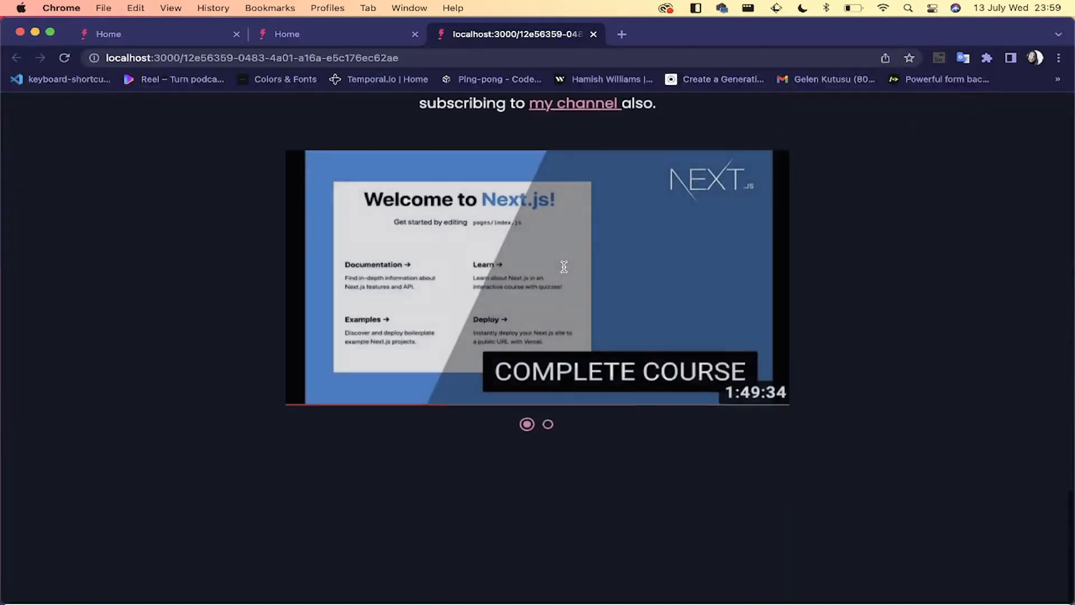
pyautogui.scroll(20, 564, 266)
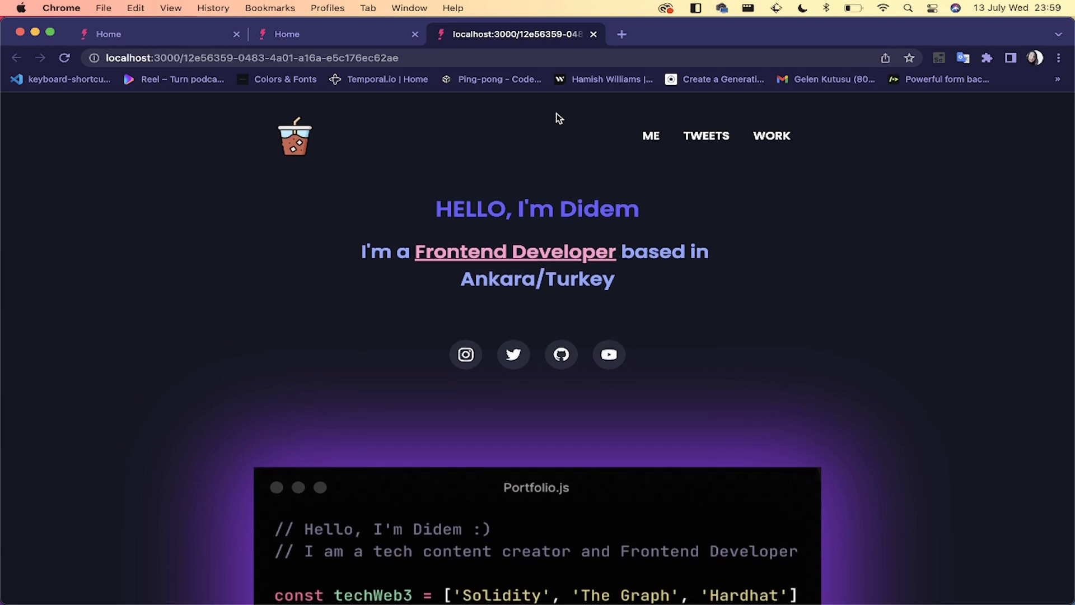
# Step: Emulate the page on a Pixel 5 with the developer tools and try opening and closing the mobile navigation menu
pyautogui.rightClick(546, 213)
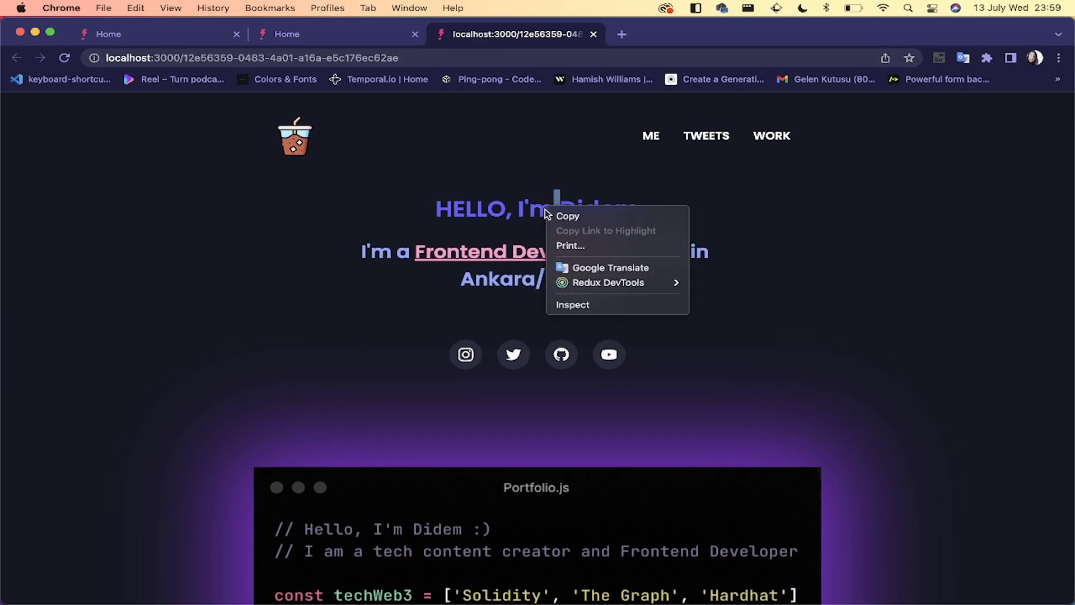
pyautogui.click(577, 305)
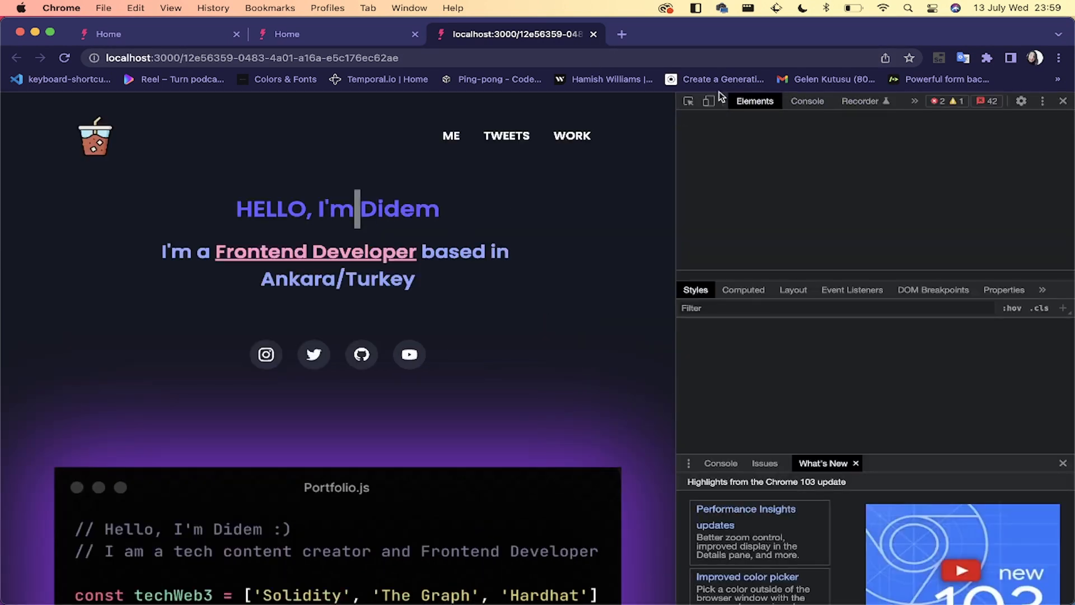
pyautogui.click(709, 101)
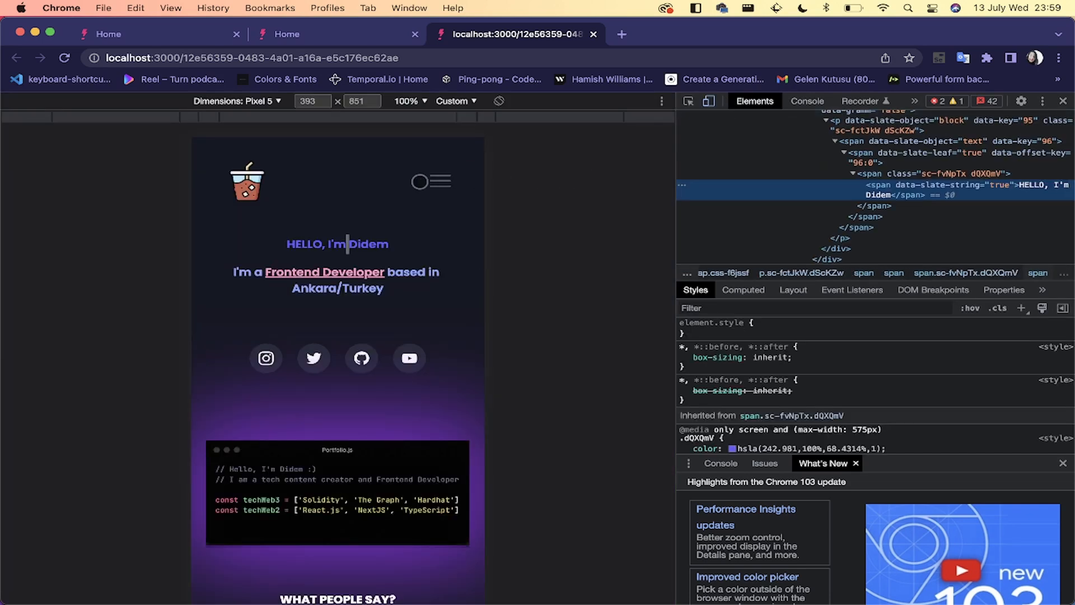
pyautogui.click(440, 182)
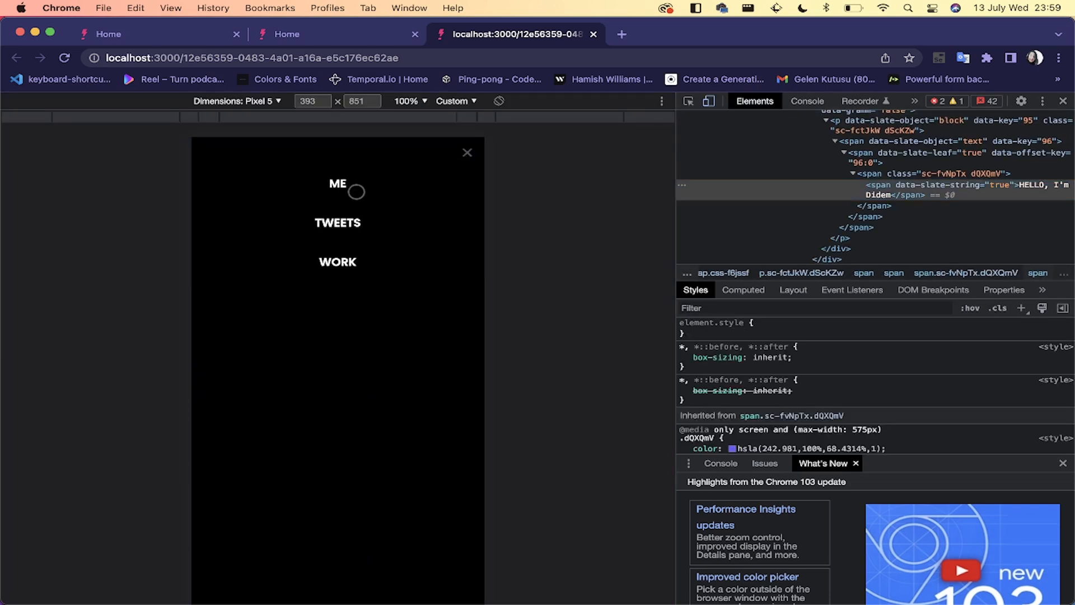
pyautogui.click(461, 152)
# Step: Check the Pixel 5 layout from the portfolio card through the tweets to the spacing above MY RECENT WORK
pyautogui.scroll(-10, 352, 309)
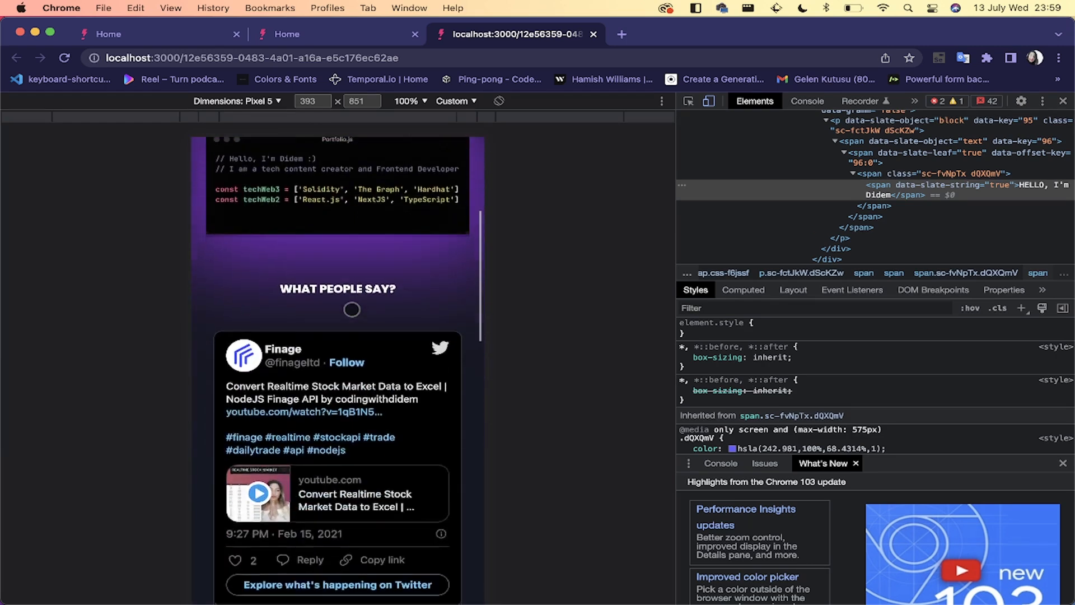
pyautogui.scroll(-10, 350, 312)
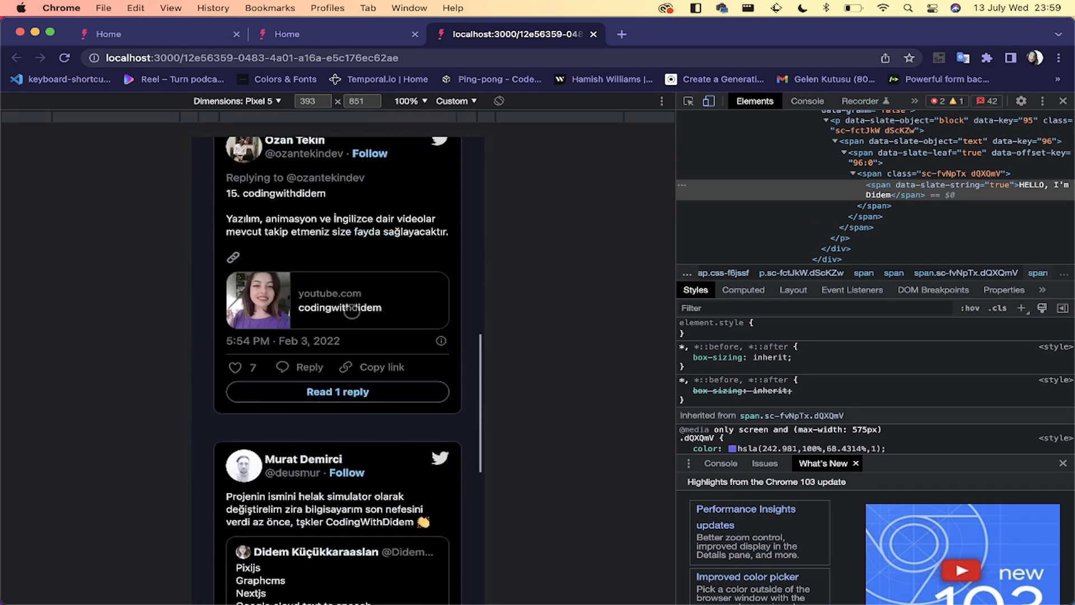
pyautogui.scroll(-8, 352, 311)
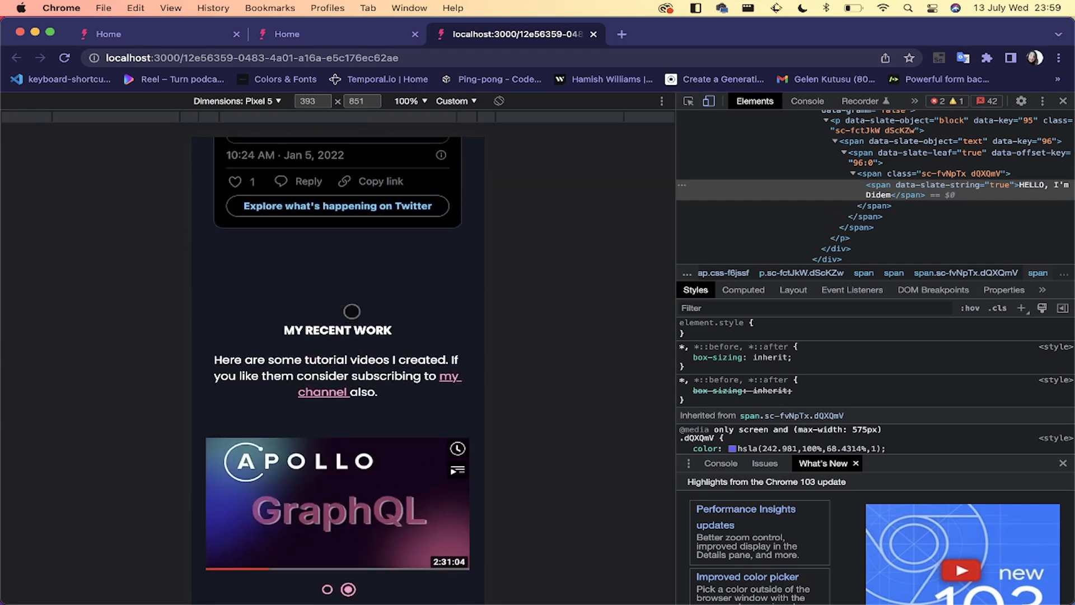
pyautogui.scroll(1, 352, 311)
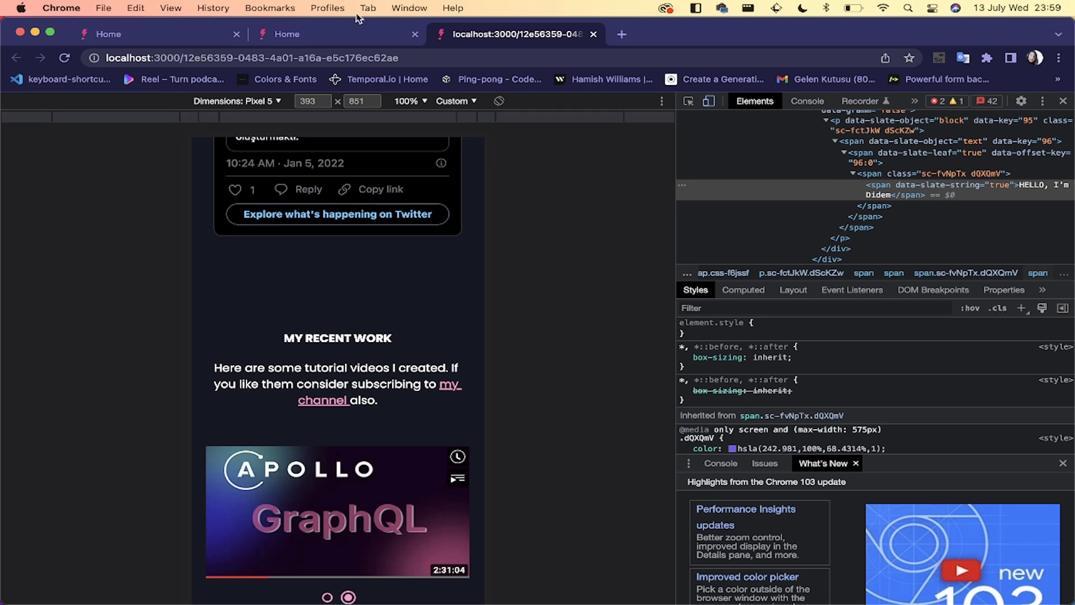
# Step: Back in the Home page editor, reduce the top margin of the recent-work box to 50 in the mobile view
pyautogui.click(348, 31)
pyautogui.click(538, 346)
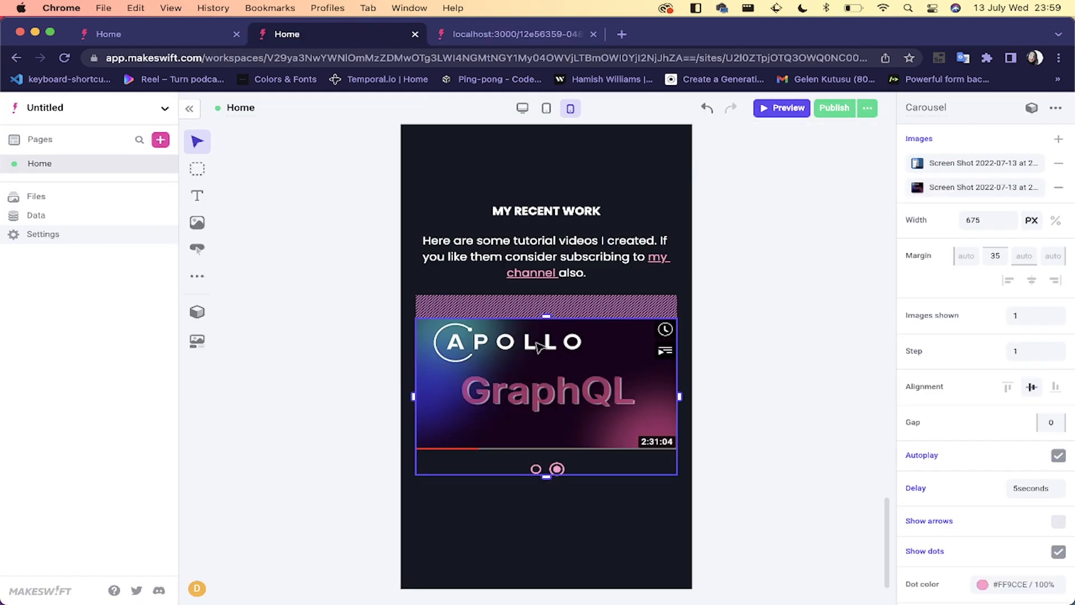
pyautogui.scroll(3, 537, 346)
pyautogui.click(565, 297)
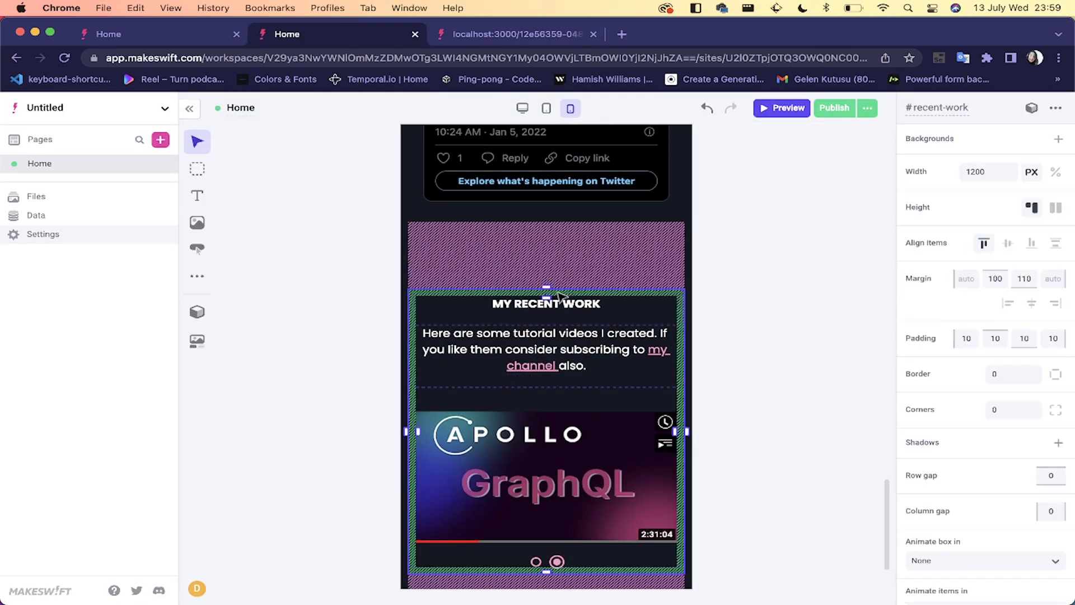
pyautogui.moveTo(546, 286); pyautogui.dragTo(547, 235)
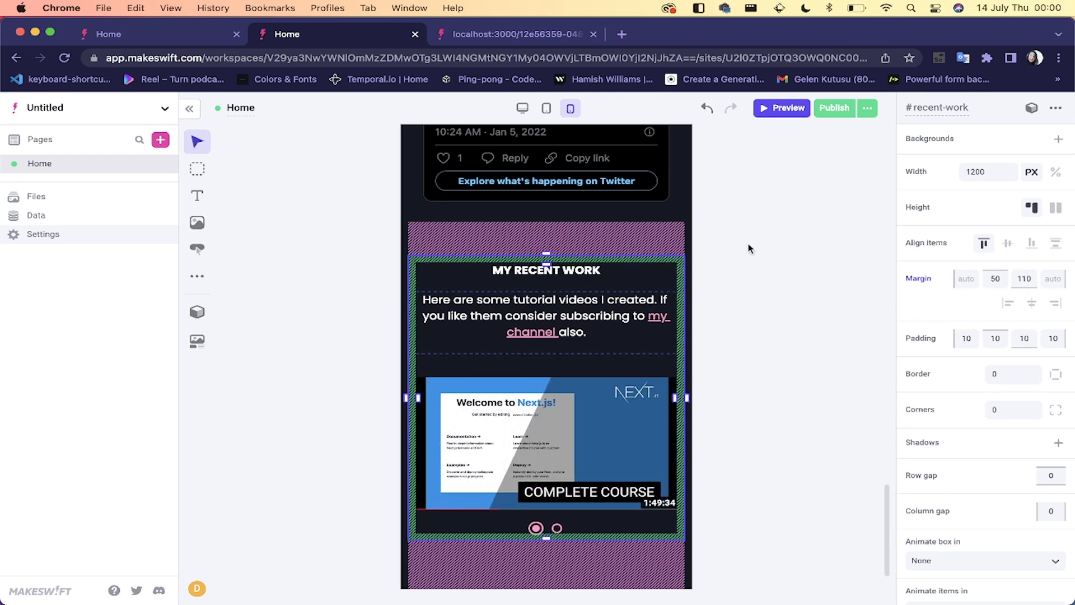
pyautogui.click(748, 248)
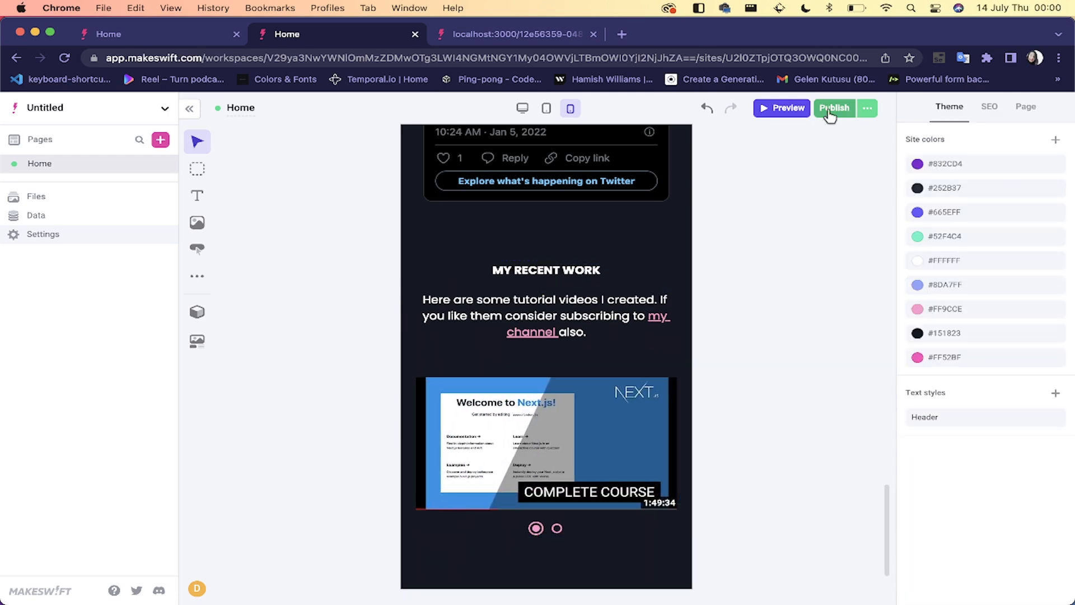
# Step: Publish the updated Home page and reload it on localhost:3000 with the developer tools closed
pyautogui.click(456, 58)
pyautogui.press('Return')
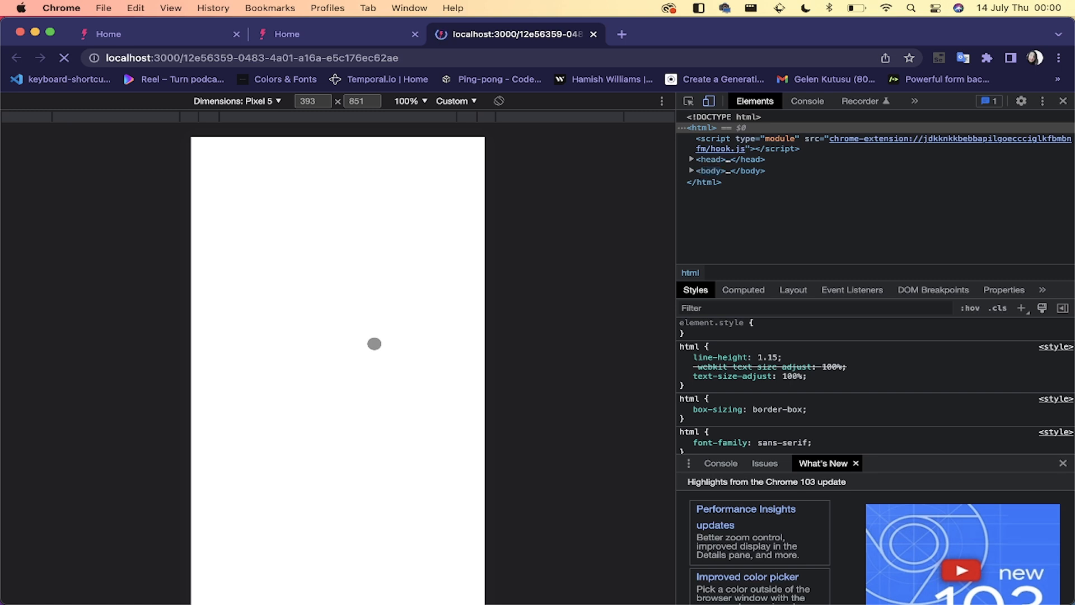
pyautogui.click(432, 59)
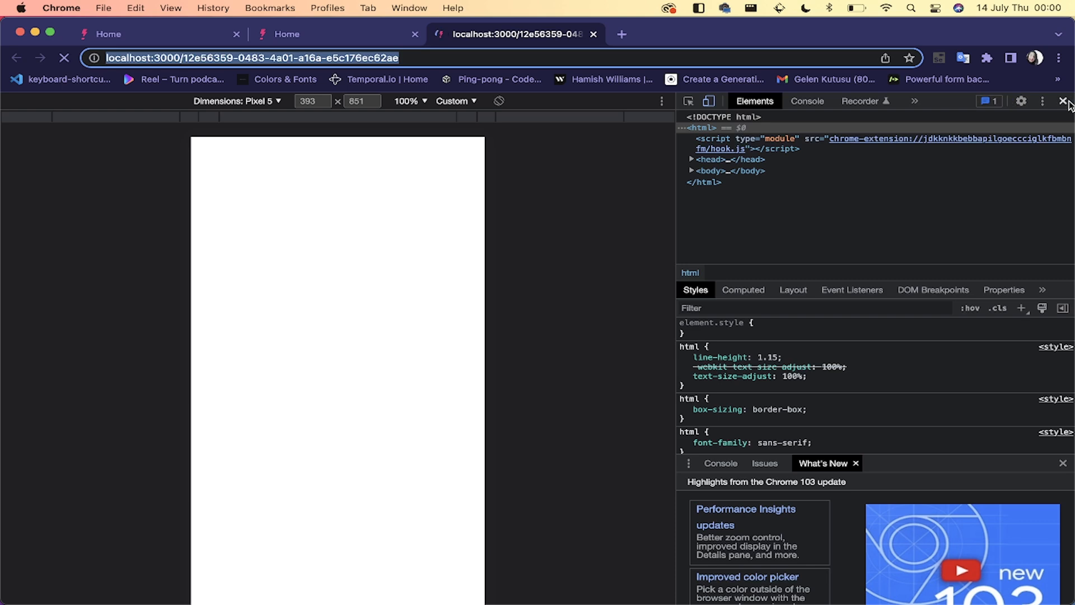
pyautogui.click(1065, 101)
pyautogui.scroll(-20, 538, 228)
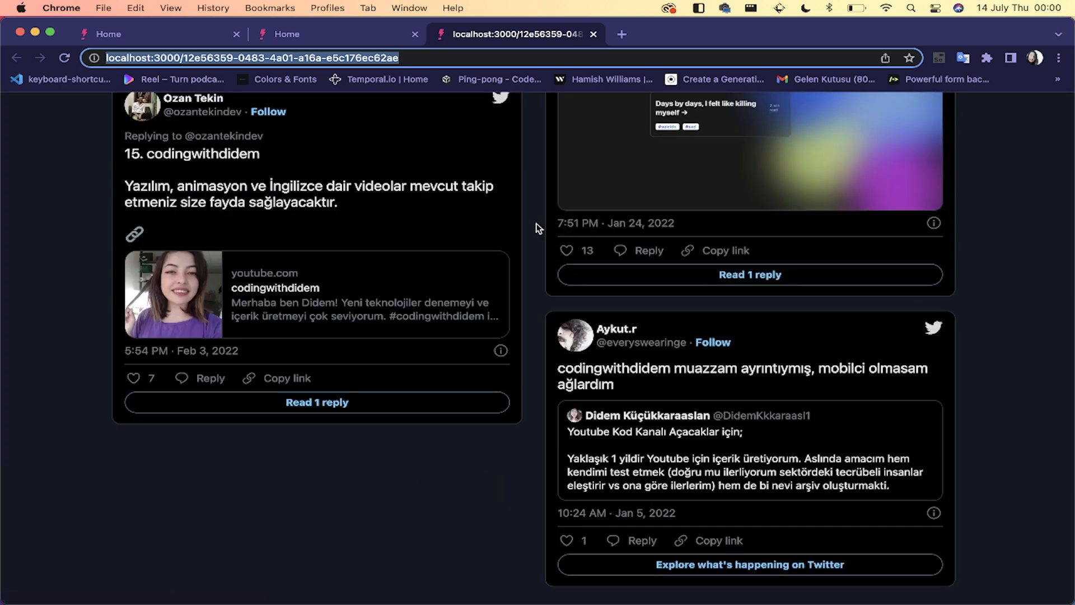
# Step: Reopen the Pixel 5 emulation and check the spacing around MY RECENT WORK and the layout back up to the header
pyautogui.rightClick(537, 228)
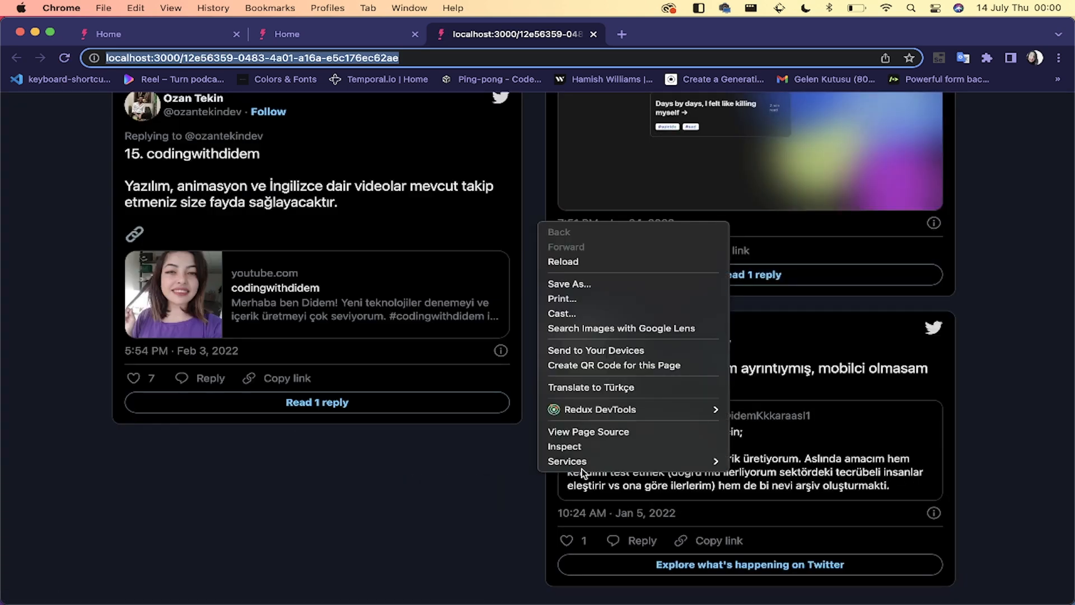
pyautogui.click(586, 451)
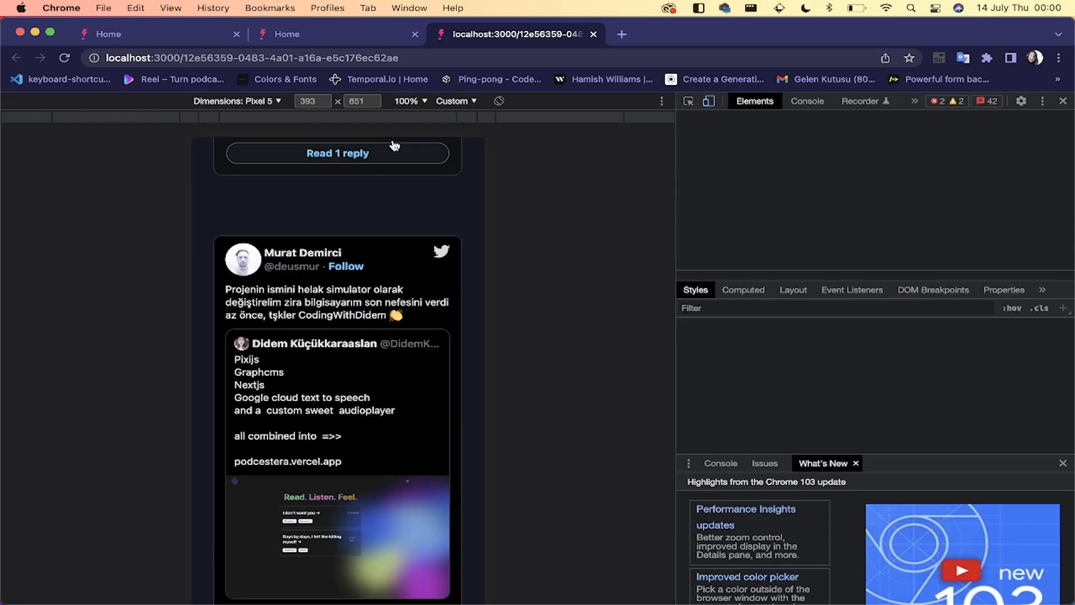
pyautogui.scroll(-5, 367, 244)
pyautogui.scroll(-10, 366, 245)
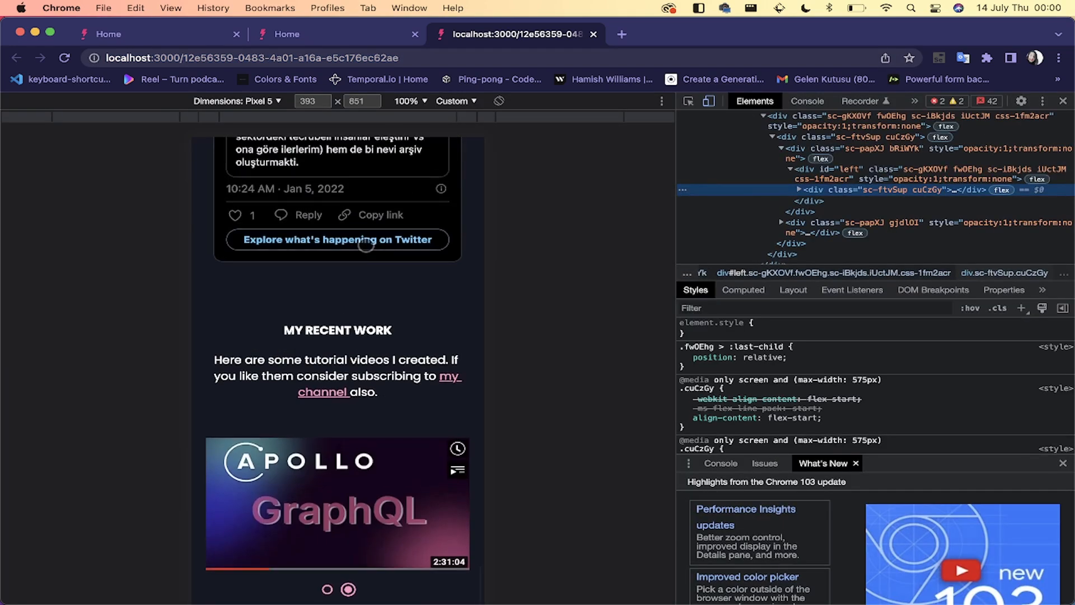
pyautogui.scroll(3, 338, 424)
pyautogui.scroll(15, 338, 424)
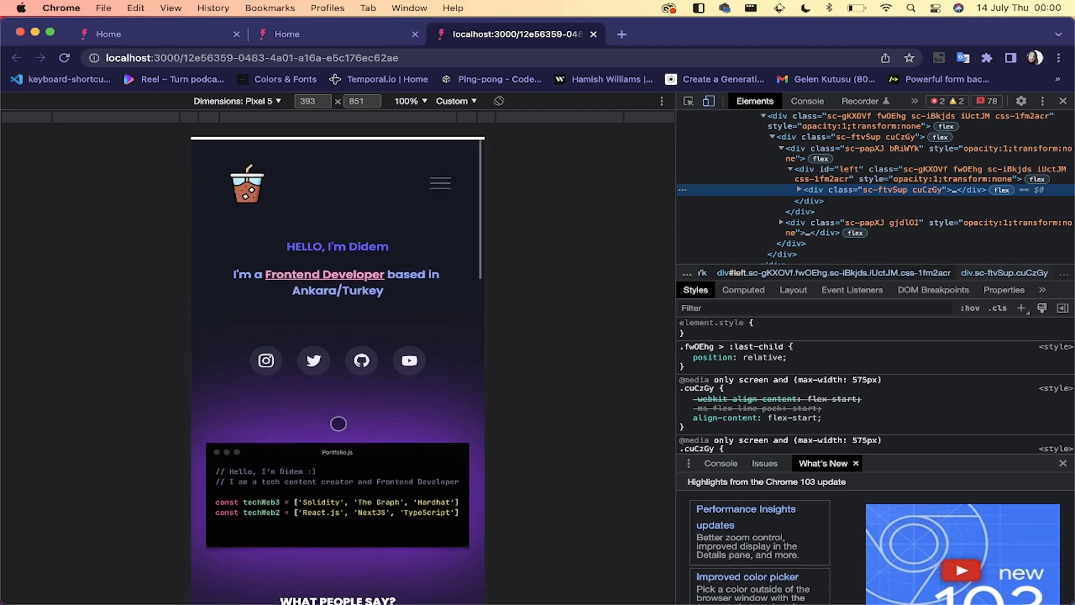
# Step: Close the developer tools and review the full-width desktop page down to the tweets and back
pyautogui.click(1063, 101)
pyautogui.scroll(-20, 816, 266)
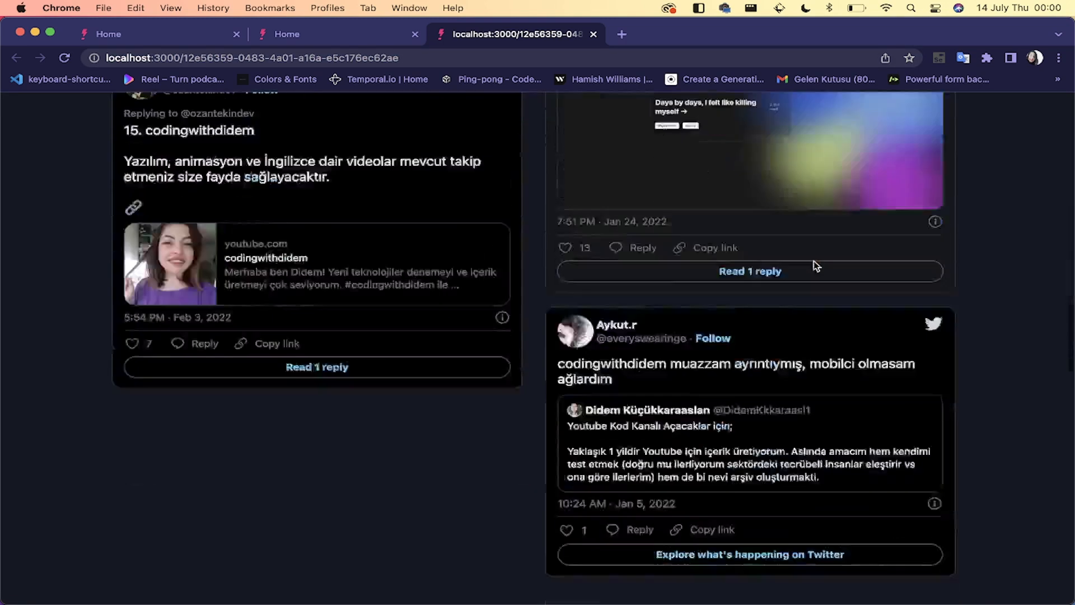
pyautogui.scroll(12, 816, 266)
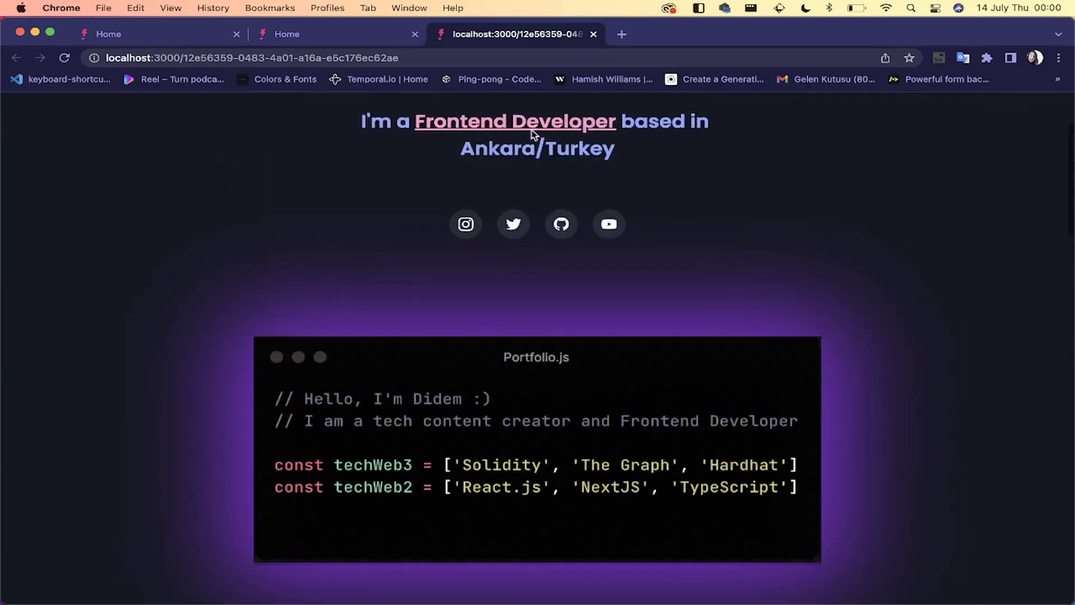
# Step: Search the web for "buymecoffee widget" in a new tab and open the Buy Me a Coffee Brand, Buttons and Widget page
pyautogui.click(622, 35)
pyautogui.write('buym')
pyautogui.press('Return')
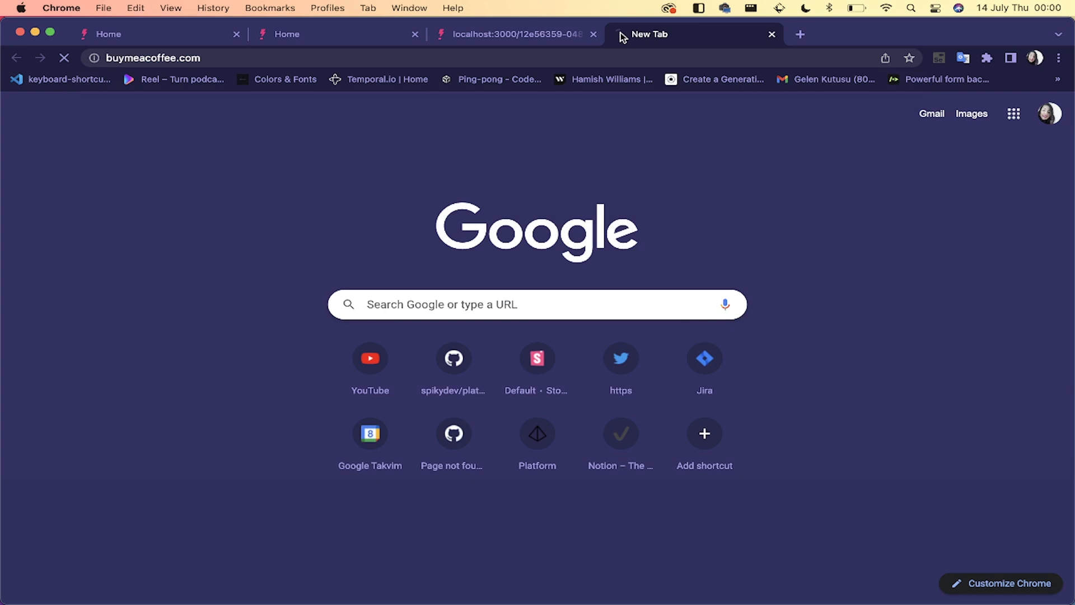
pyautogui.click(440, 58)
pyautogui.write('buymecoff')
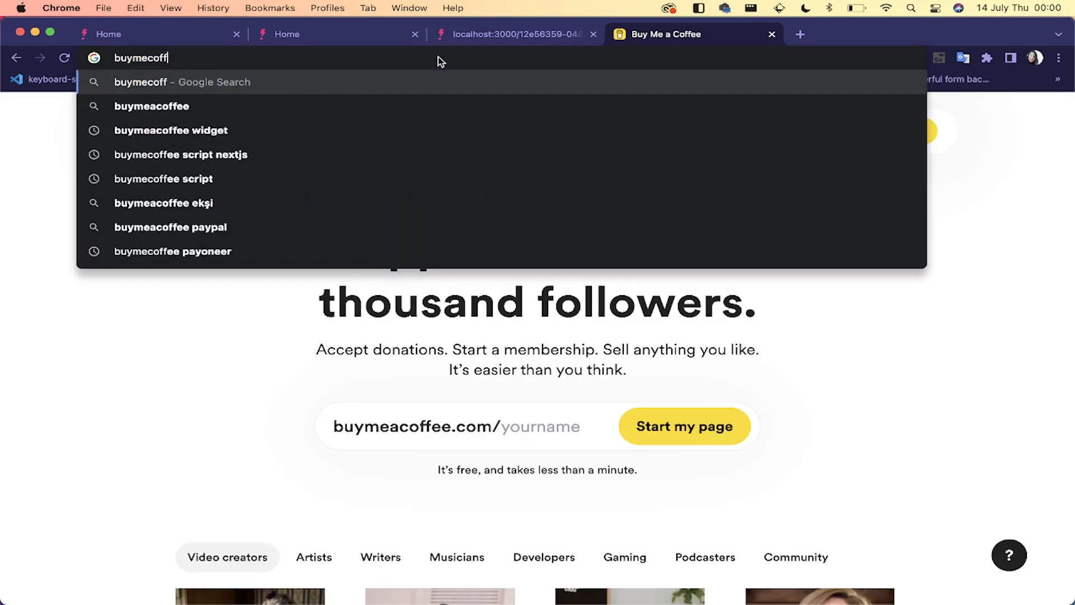
pyautogui.write('ee wid')
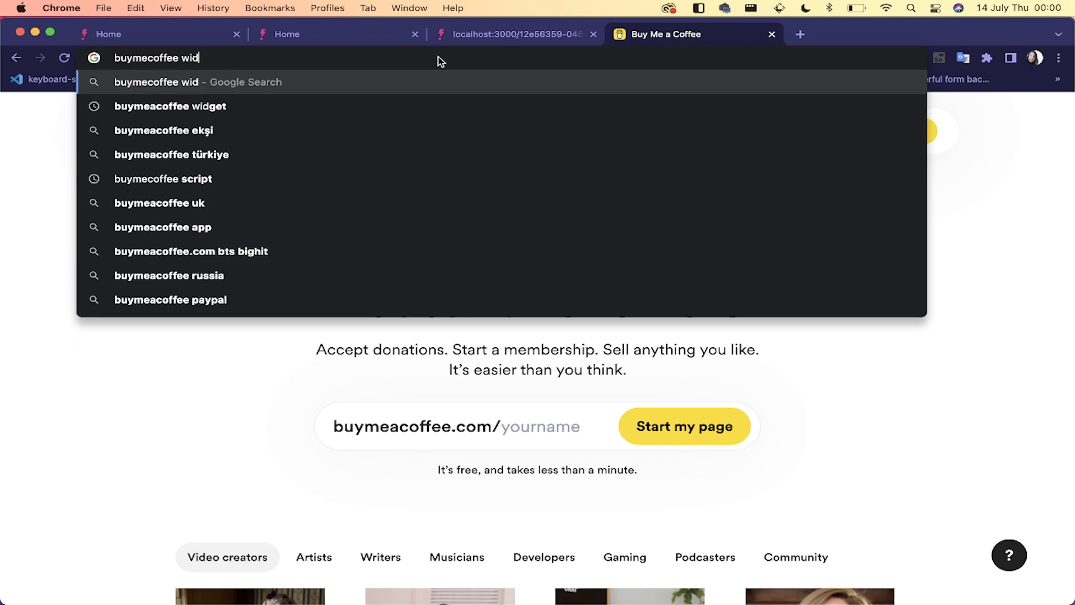
pyautogui.press('BackSpace')
pyautogui.write('dget')
pyautogui.press('Return')
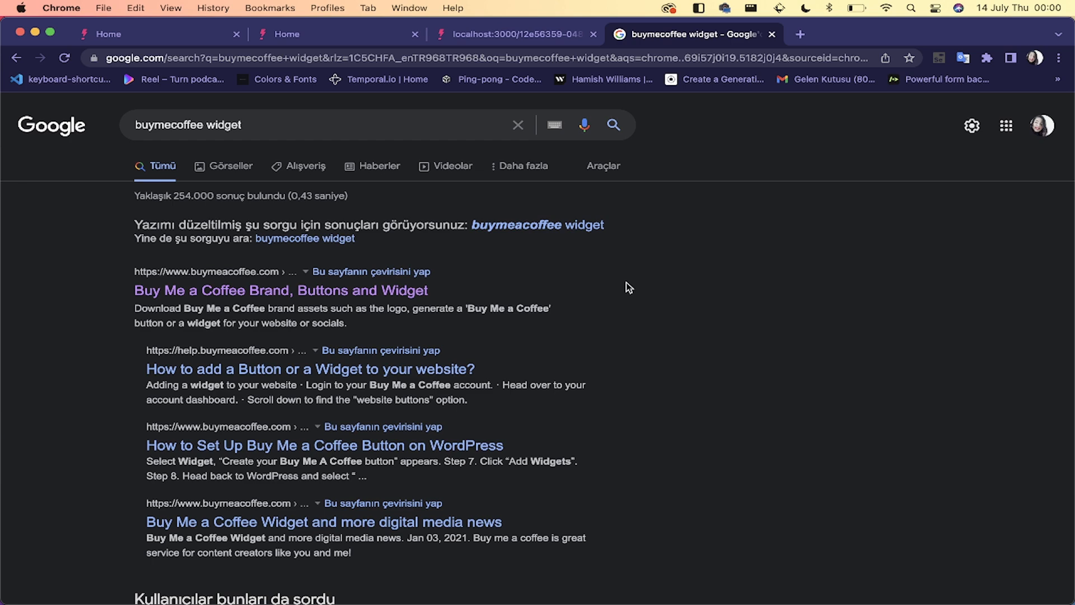
pyautogui.click(583, 227)
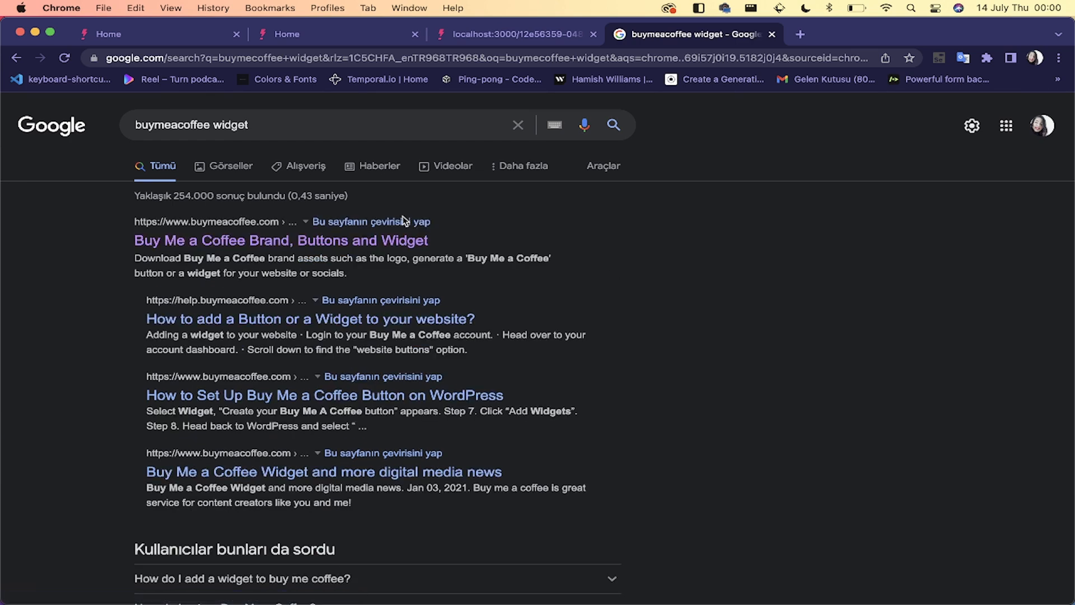
pyautogui.click(250, 242)
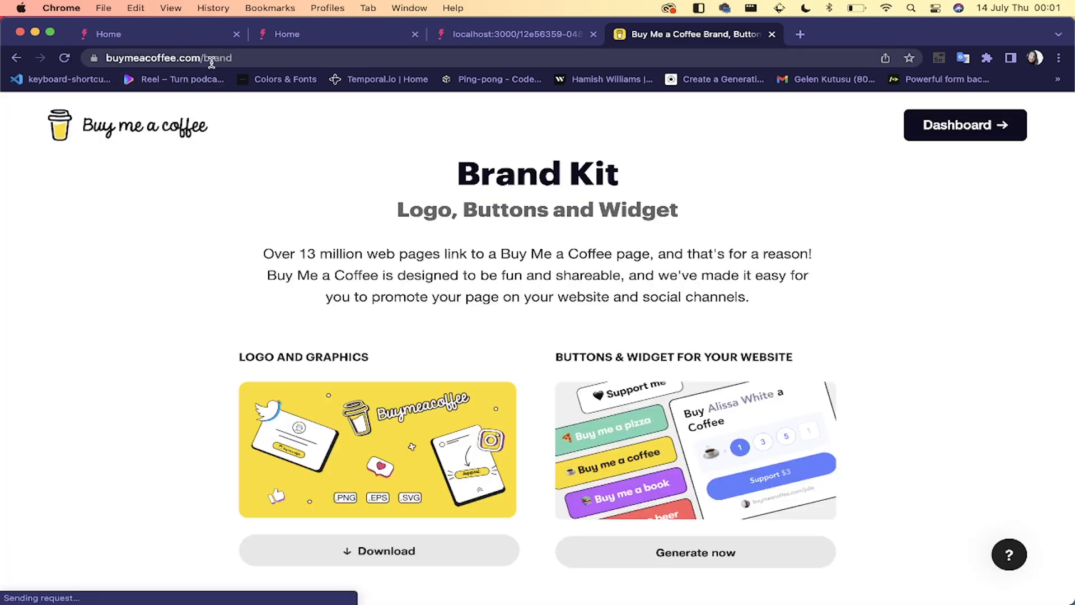
# Step: Generate a standard green "Buy me a coffee" button, copy its script code, and close the Buy Me a Coffee page
pyautogui.moveTo(236, 60); pyautogui.dragTo(168, 58)
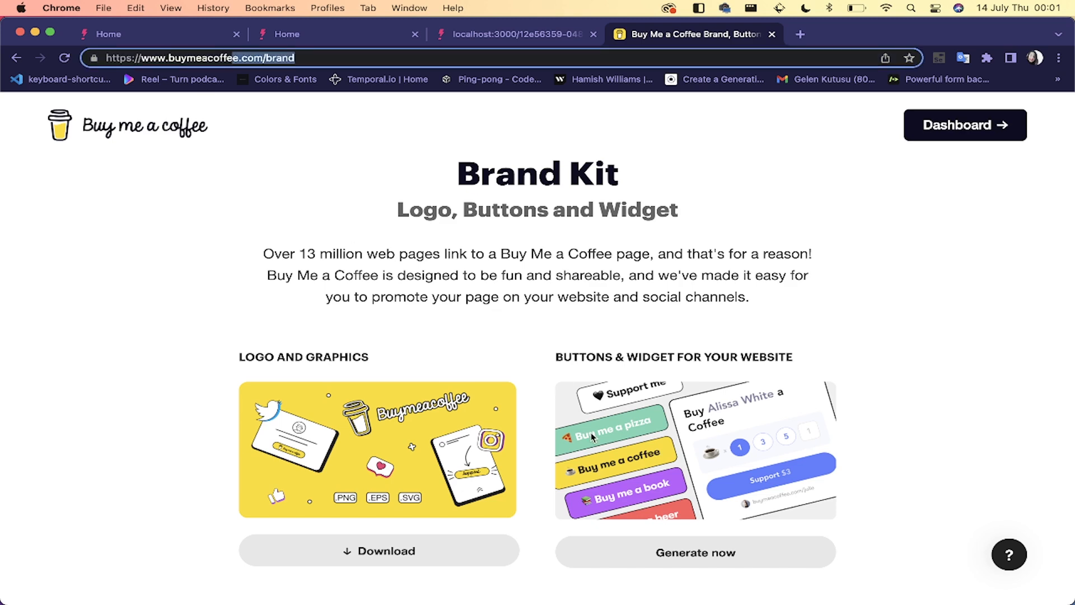
pyautogui.click(653, 553)
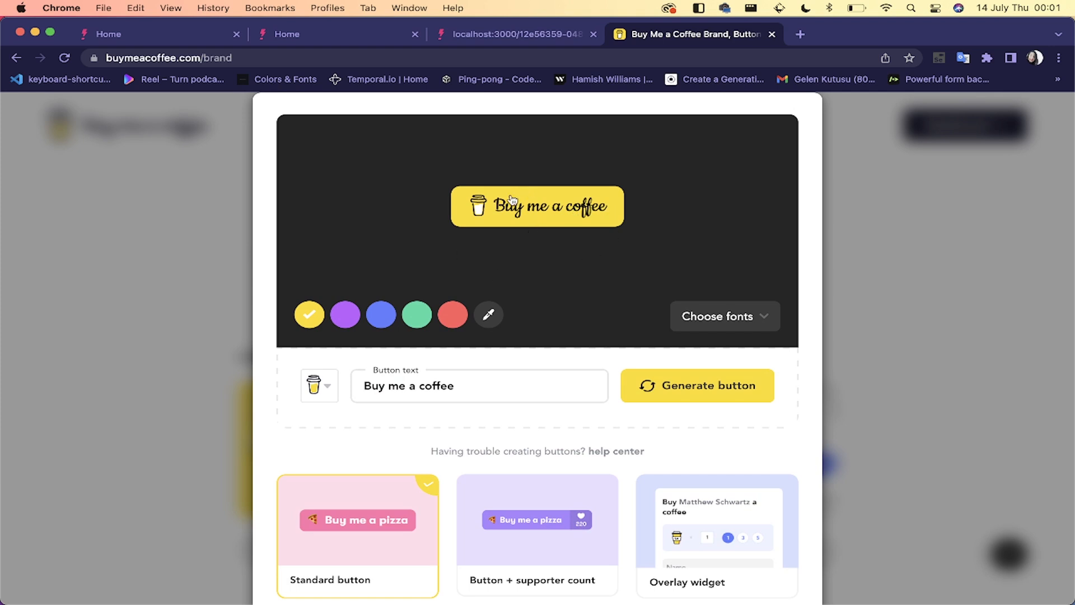
pyautogui.click(447, 318)
pyautogui.click(411, 321)
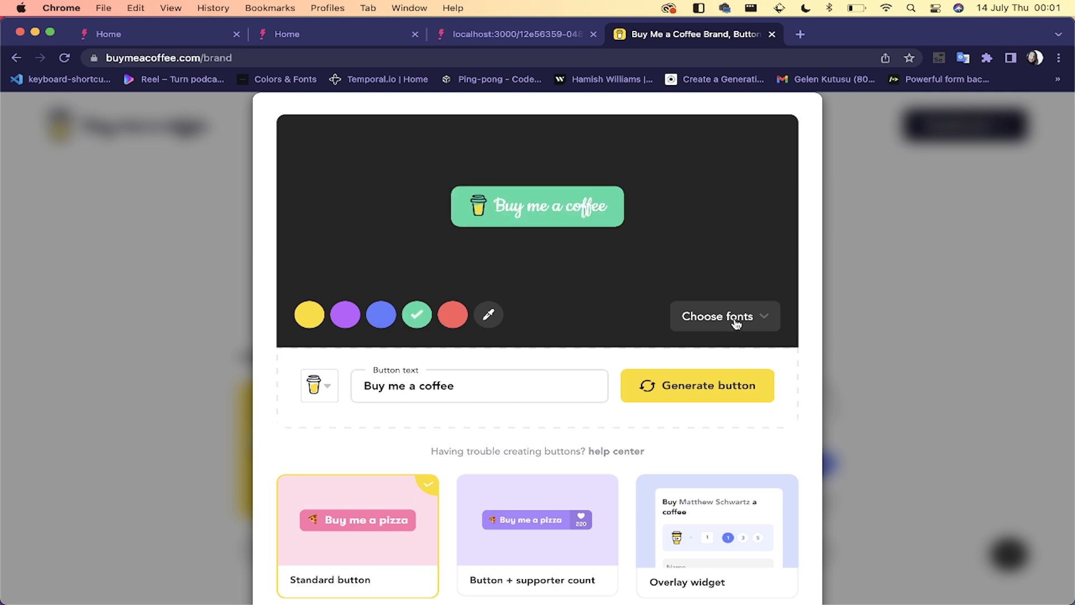
pyautogui.click(671, 395)
pyautogui.click(611, 335)
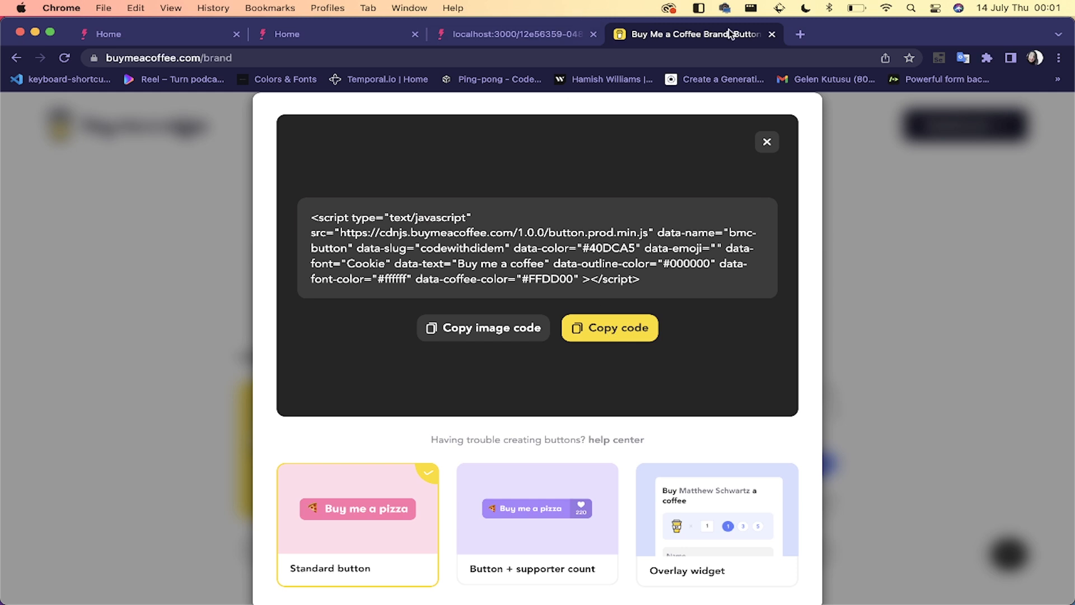
pyautogui.moveTo(312, 216); pyautogui.dragTo(676, 283)
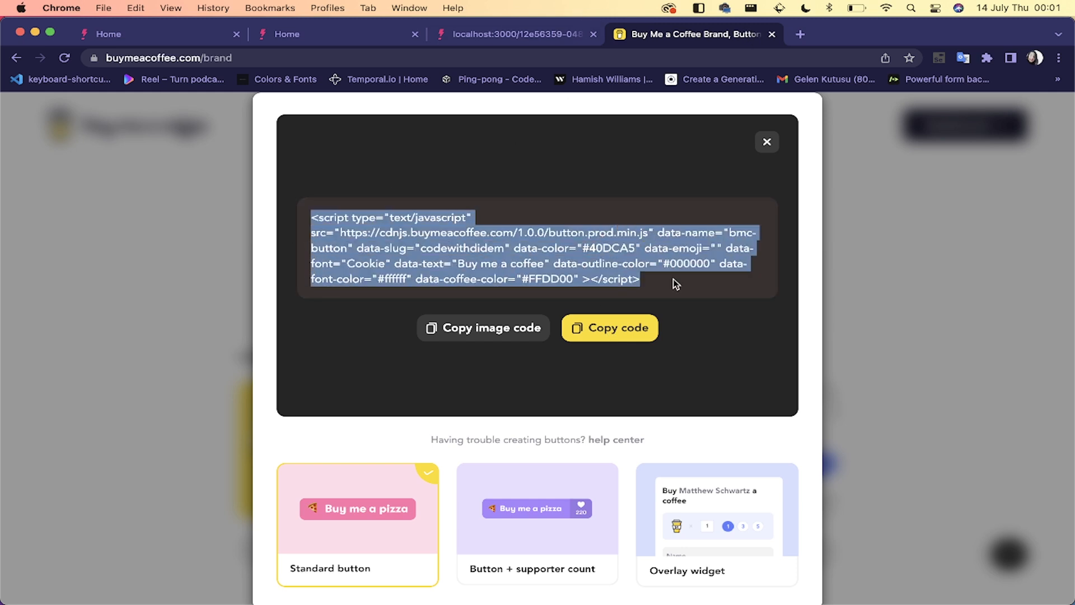
pyautogui.click(772, 34)
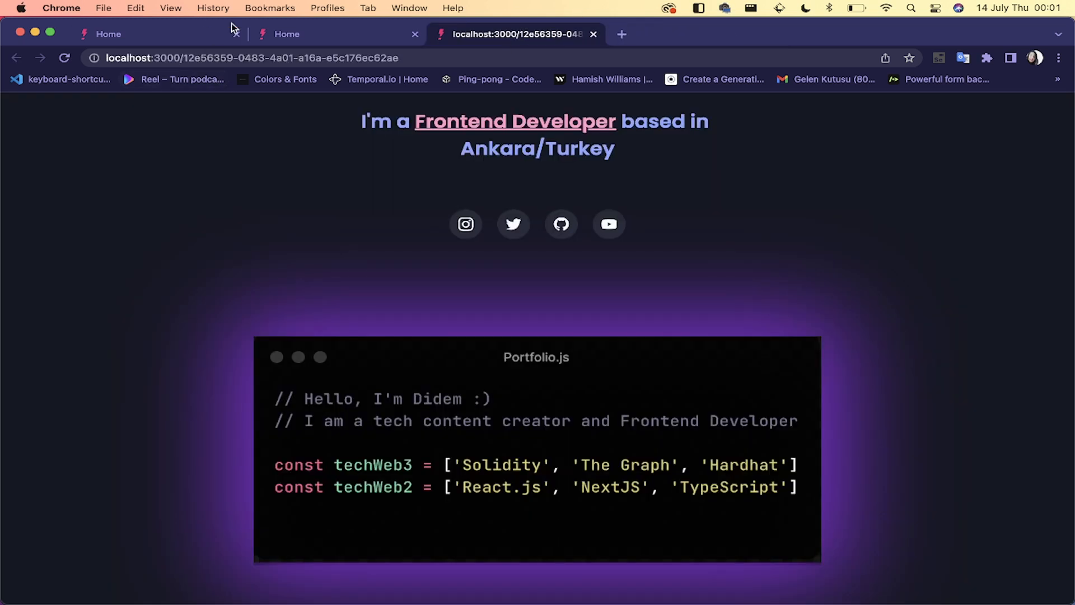
# Step: Back in the Home page editor, switch to the desktop view and start a new snippet in the page settings
pyautogui.click(335, 37)
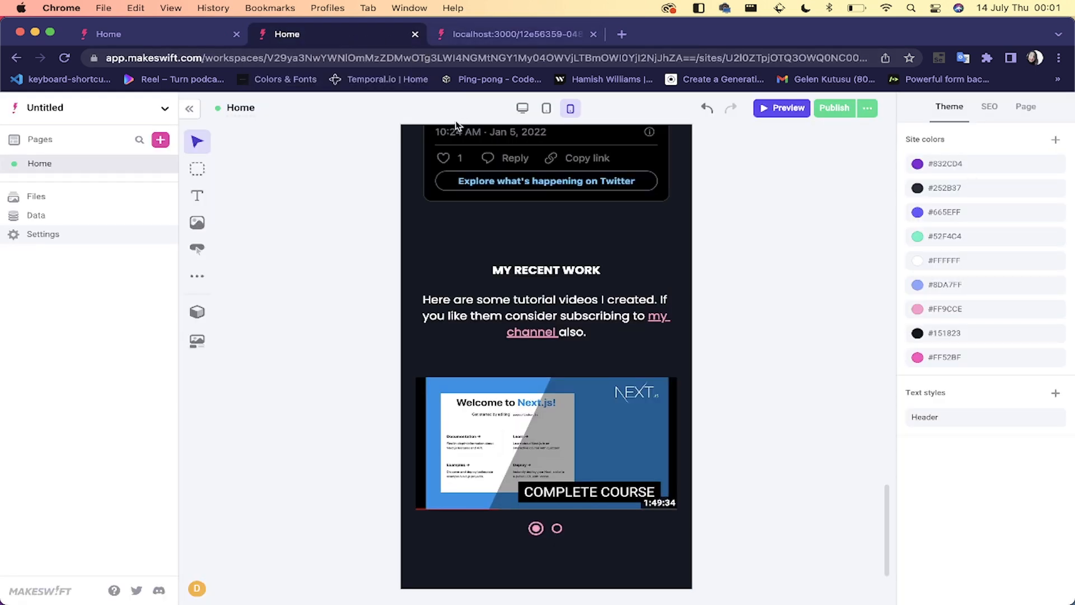
pyautogui.click(523, 109)
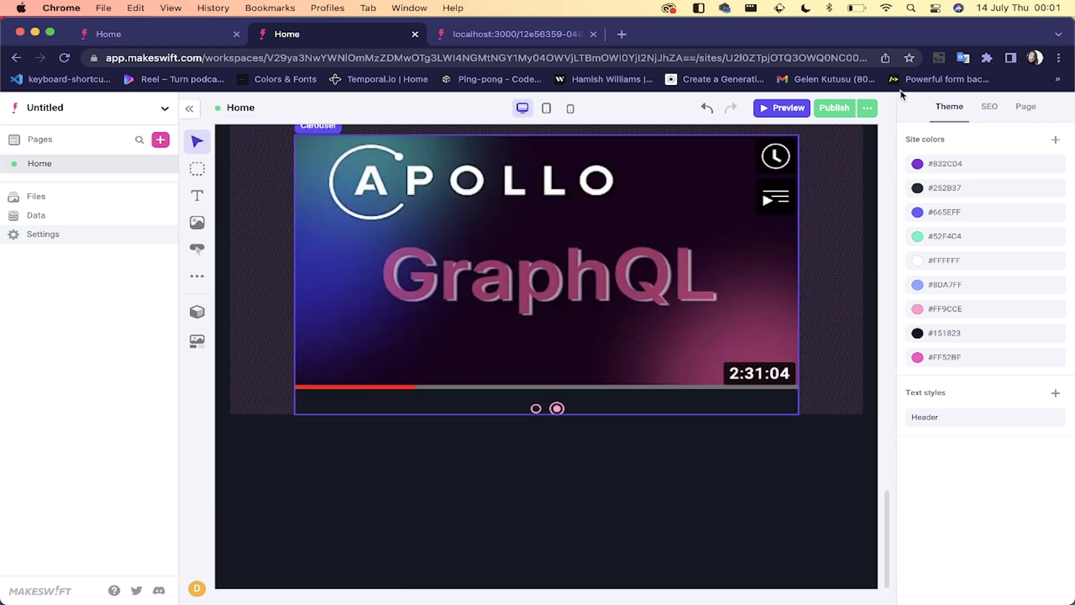
pyautogui.click(1036, 108)
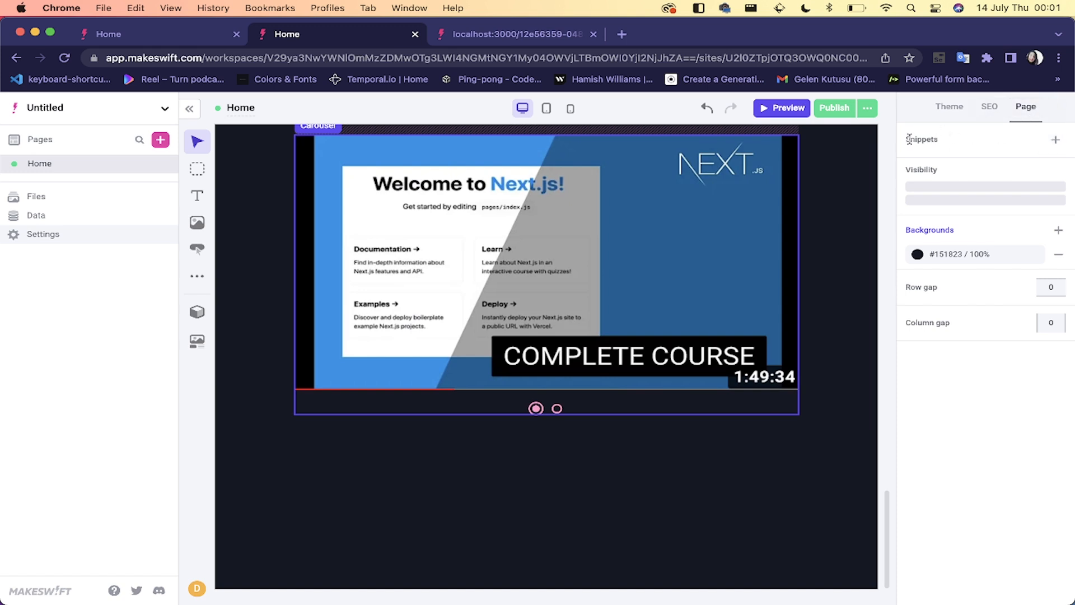
pyautogui.moveTo(906, 139); pyautogui.dragTo(955, 141)
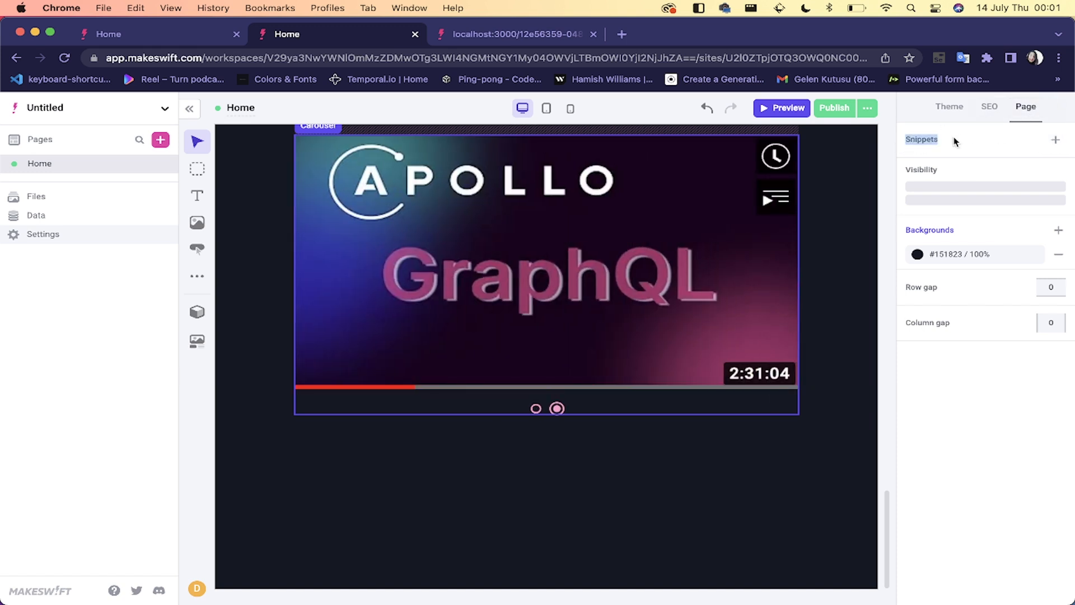
pyautogui.click(1056, 140)
pyautogui.click(968, 169)
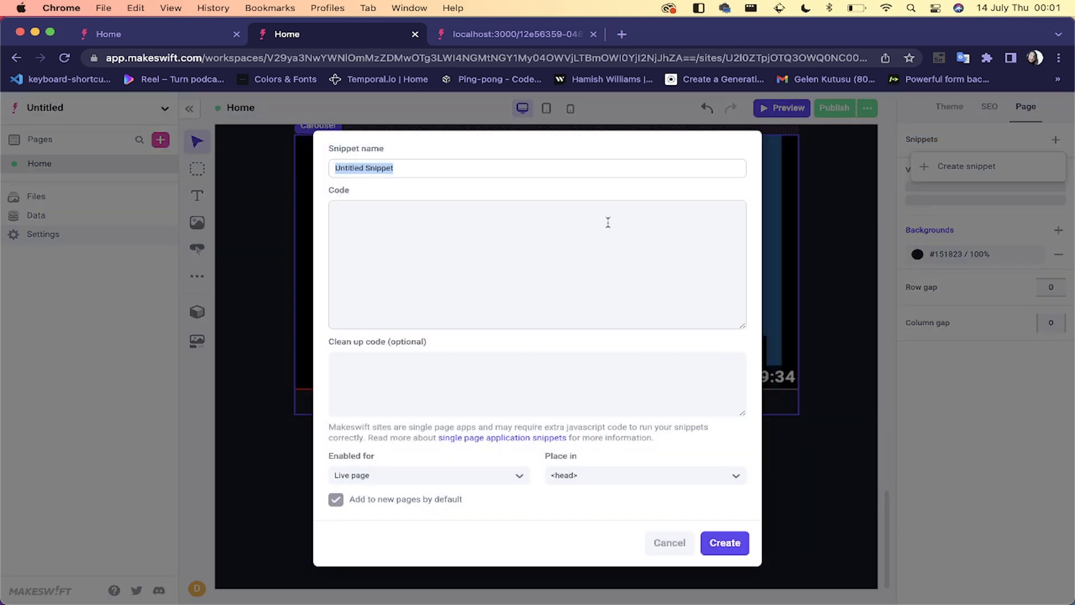
# Step: Name the snippet Buymecoffee and paste the copied button script as its code
pyautogui.write('Buymecoffee')
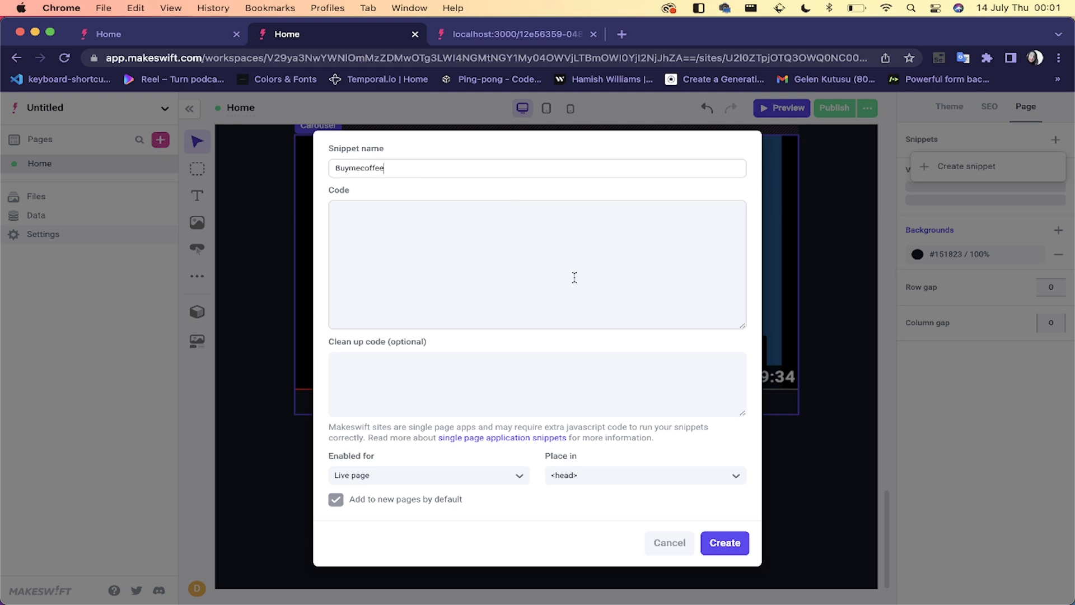
pyautogui.click(574, 278)
pyautogui.press('super+v')
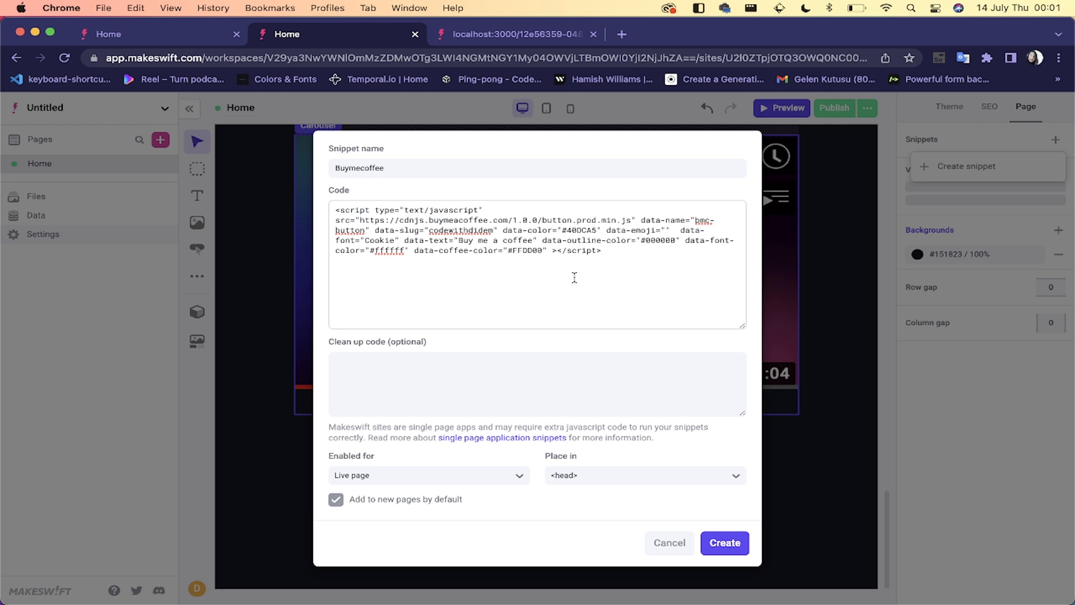
pyautogui.click(551, 337)
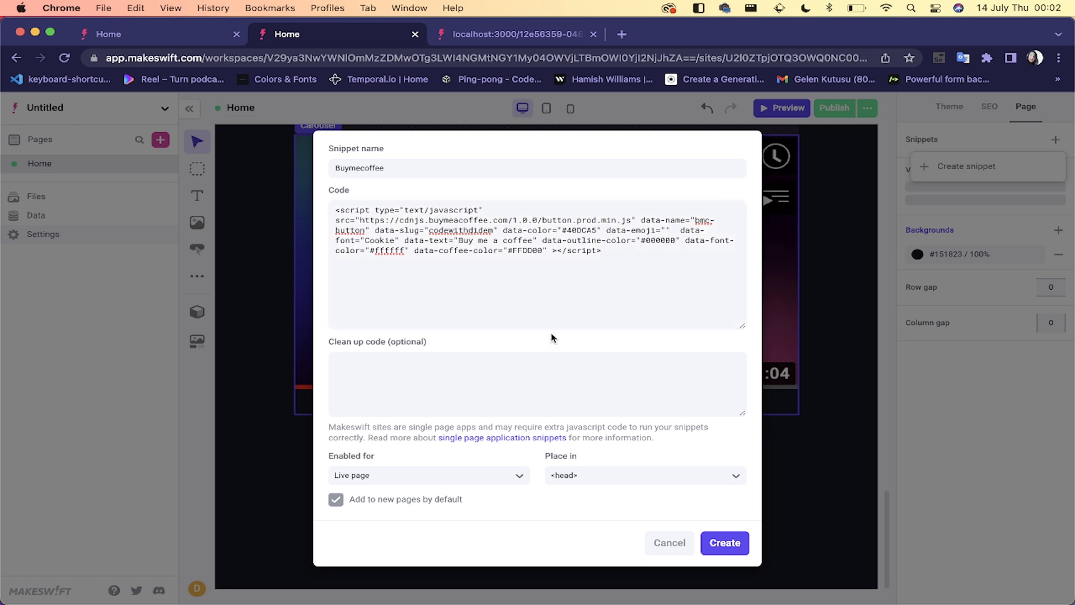
# Step: Enable the snippet for Live page and builder, keep it placed in <head>, create it, and add it to all pages
pyautogui.click(442, 475)
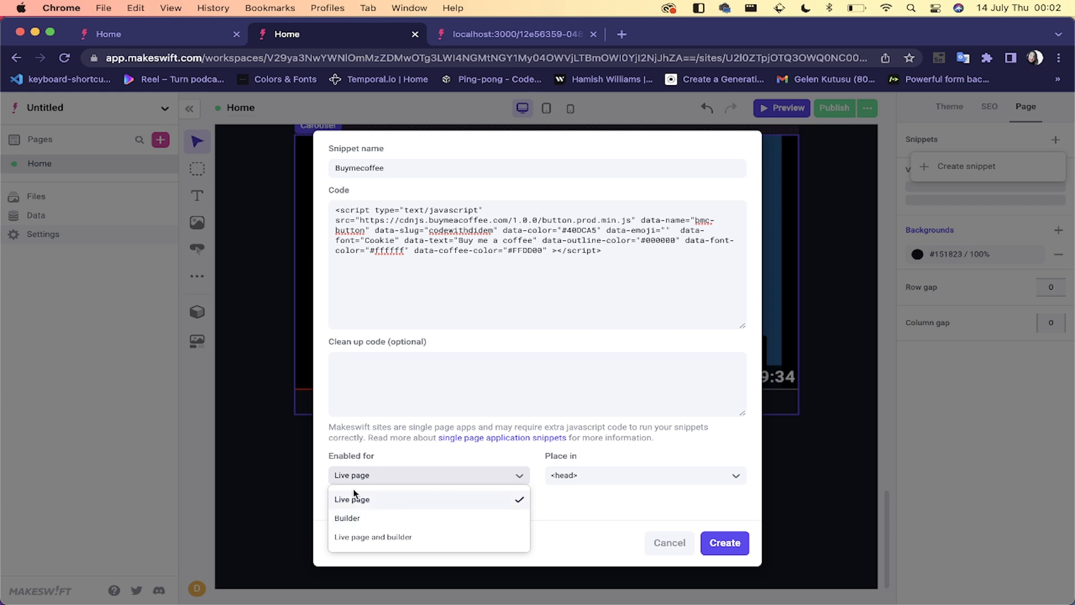
pyautogui.click(369, 539)
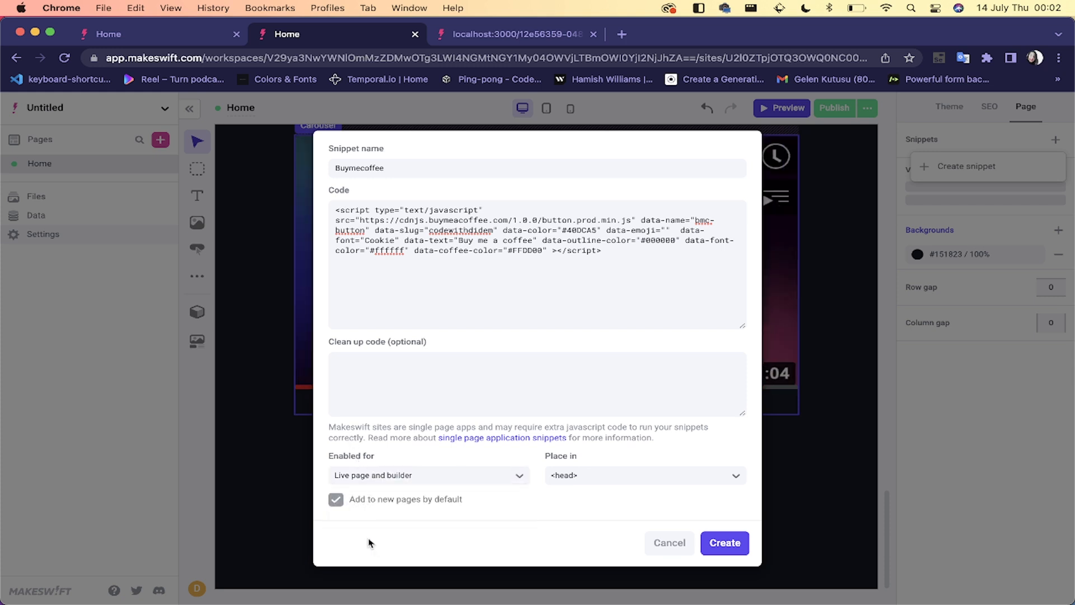
pyautogui.click(619, 475)
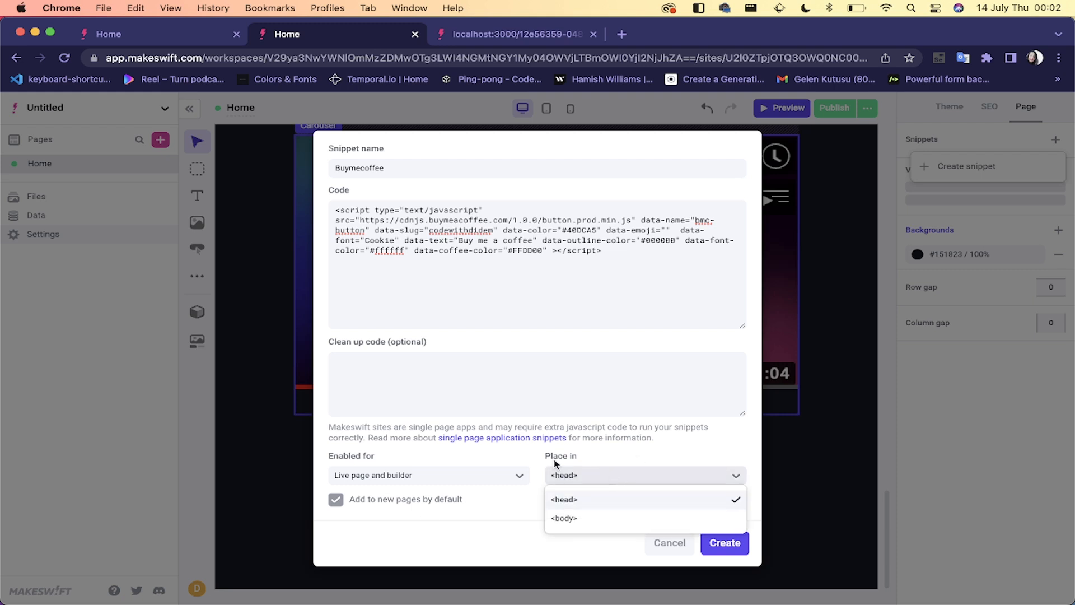
pyautogui.click(462, 514)
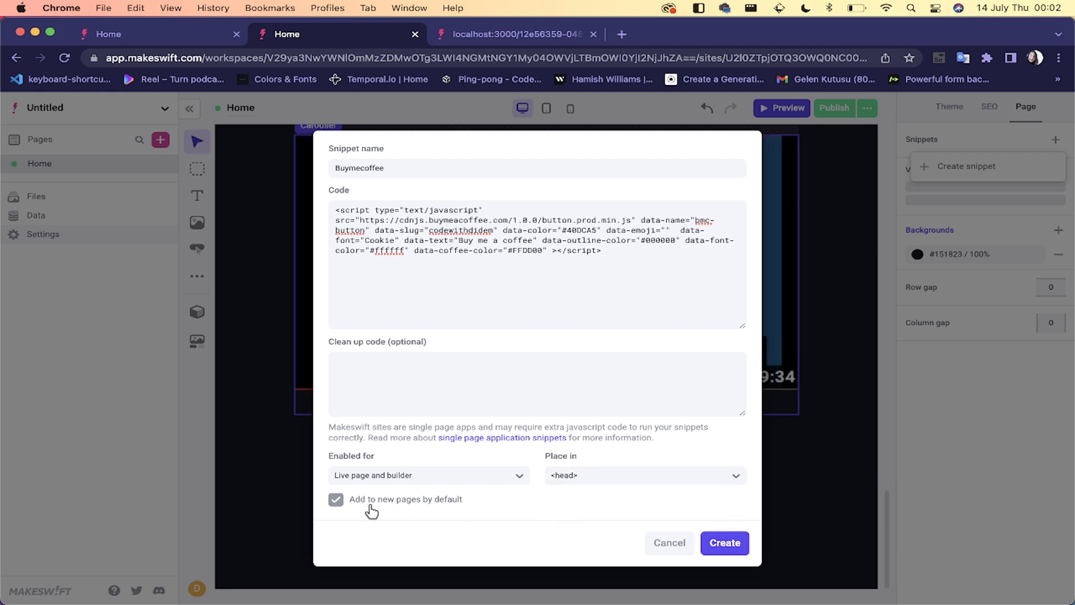
pyautogui.click(725, 544)
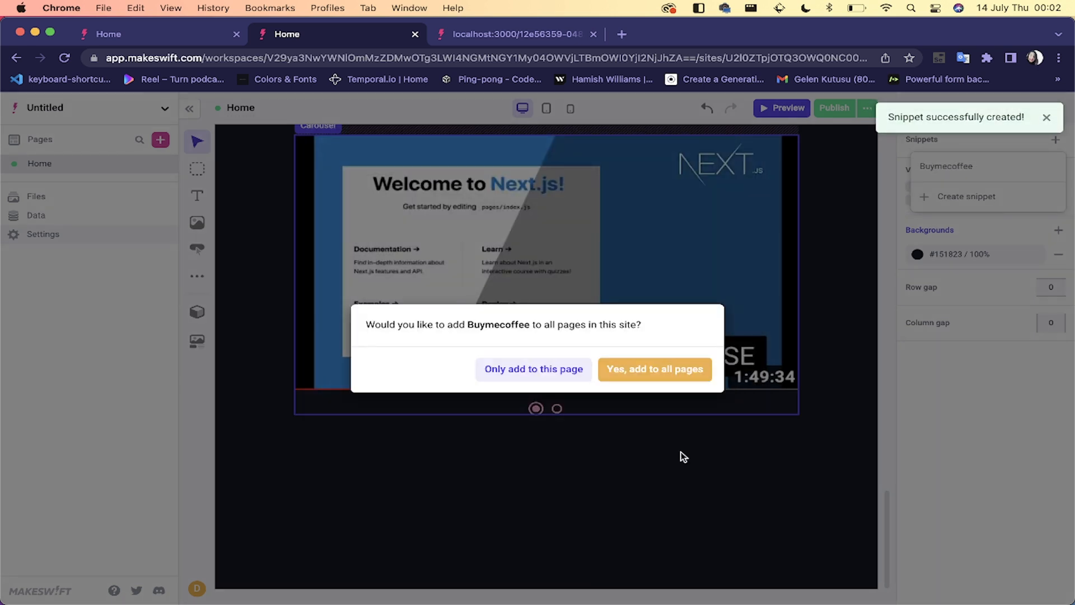
pyautogui.click(657, 371)
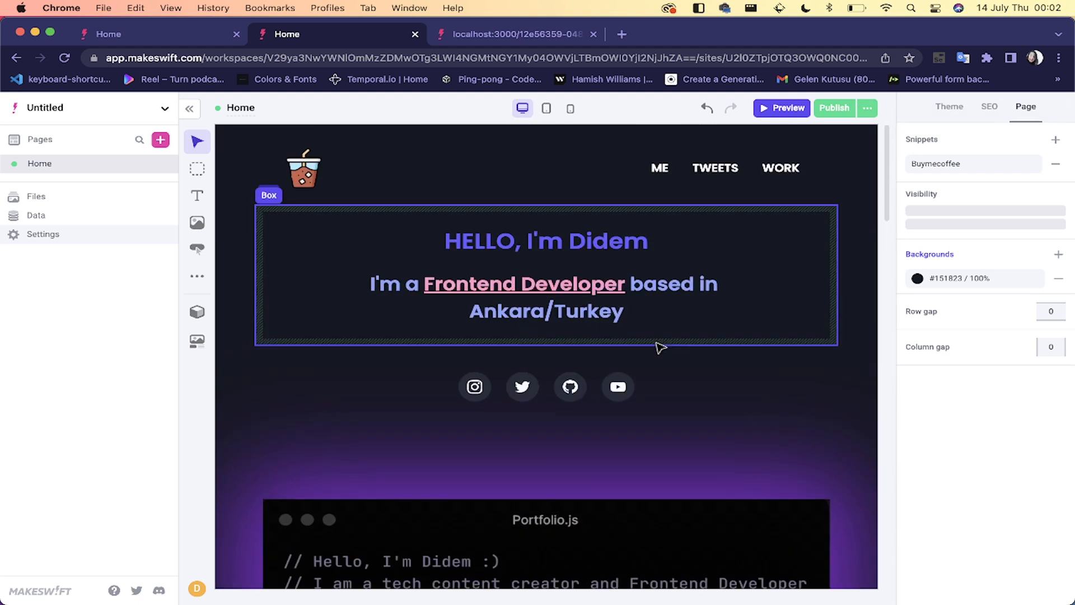
# Step: Publish the Home page, close the old localhost preview, and open the live page in a new tab
pyautogui.click(828, 110)
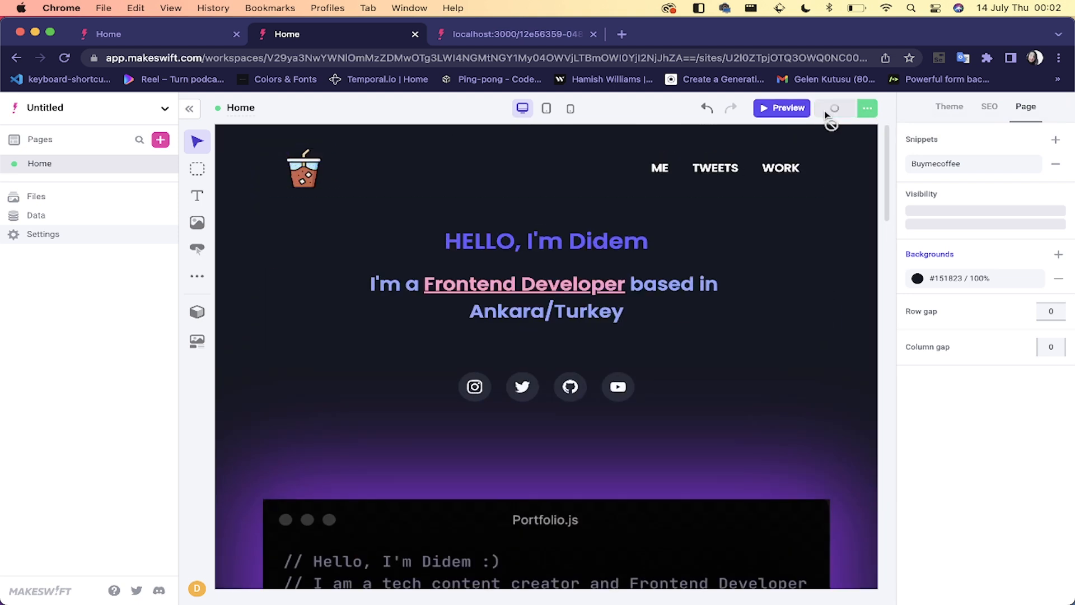
pyautogui.click(594, 34)
pyautogui.click(1046, 118)
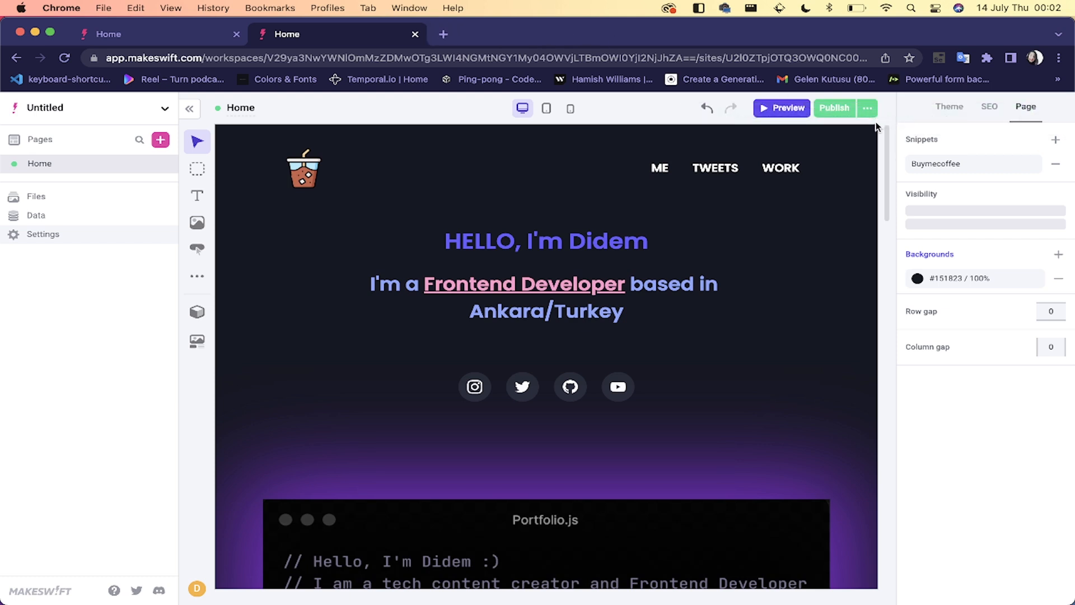
pyautogui.click(869, 111)
pyautogui.click(825, 166)
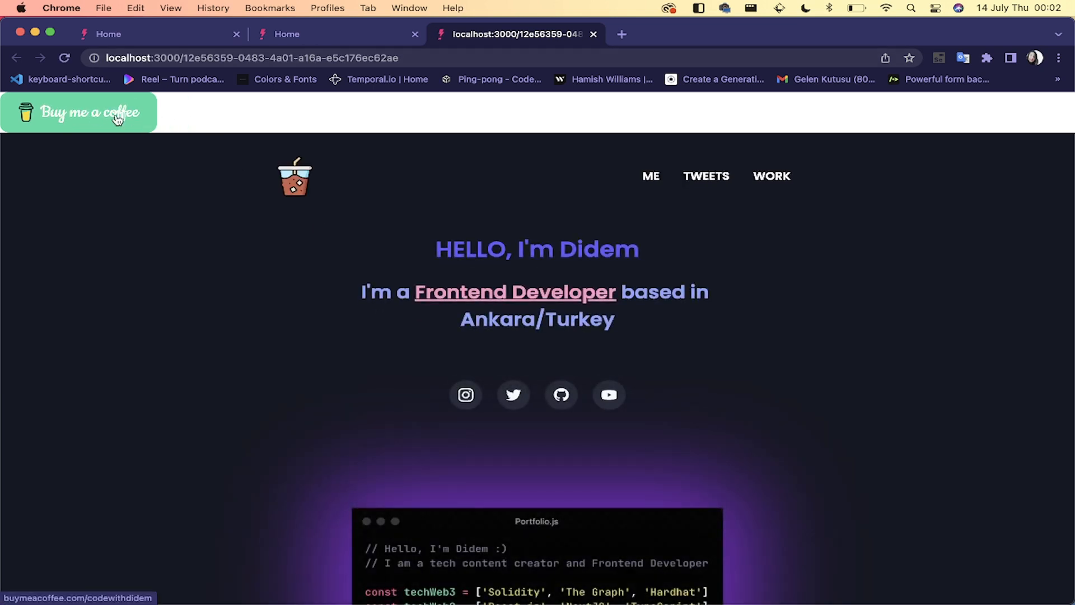
# Step: Search for "buymecoffee widget" in a new tab, return to the Brand Kit page, and open the button and widget generator
pyautogui.click(622, 35)
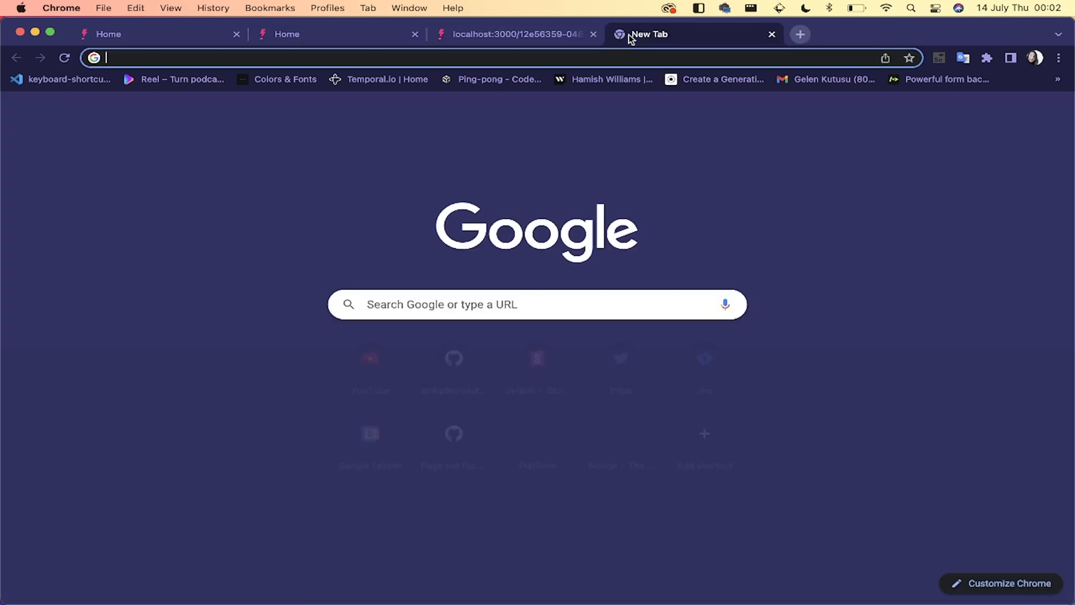
pyautogui.write('buyme')
pyautogui.press('Return')
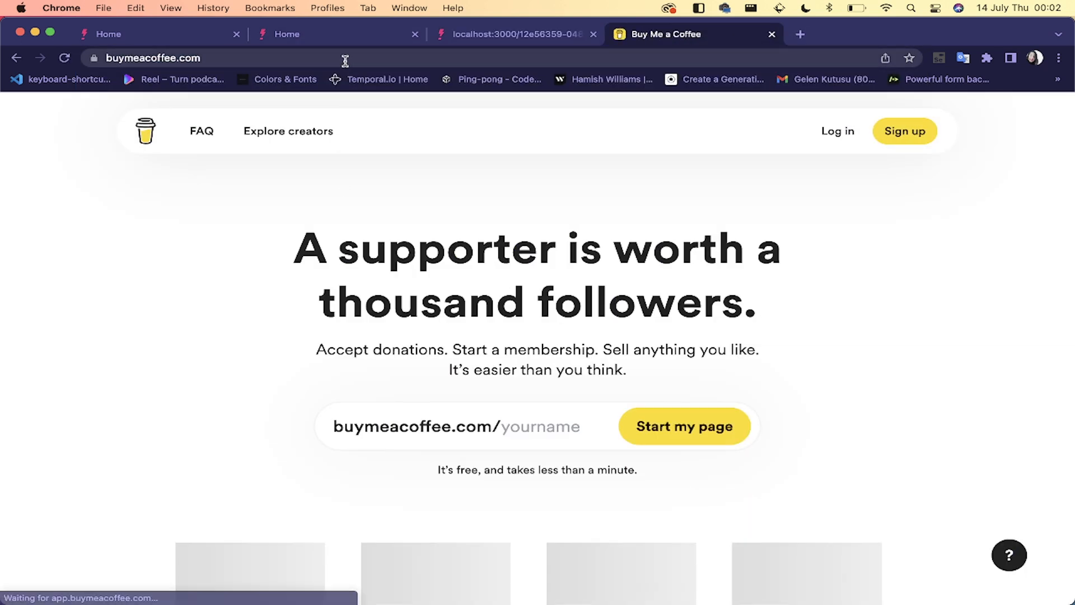
pyautogui.click(344, 60)
pyautogui.write('buymecoffee')
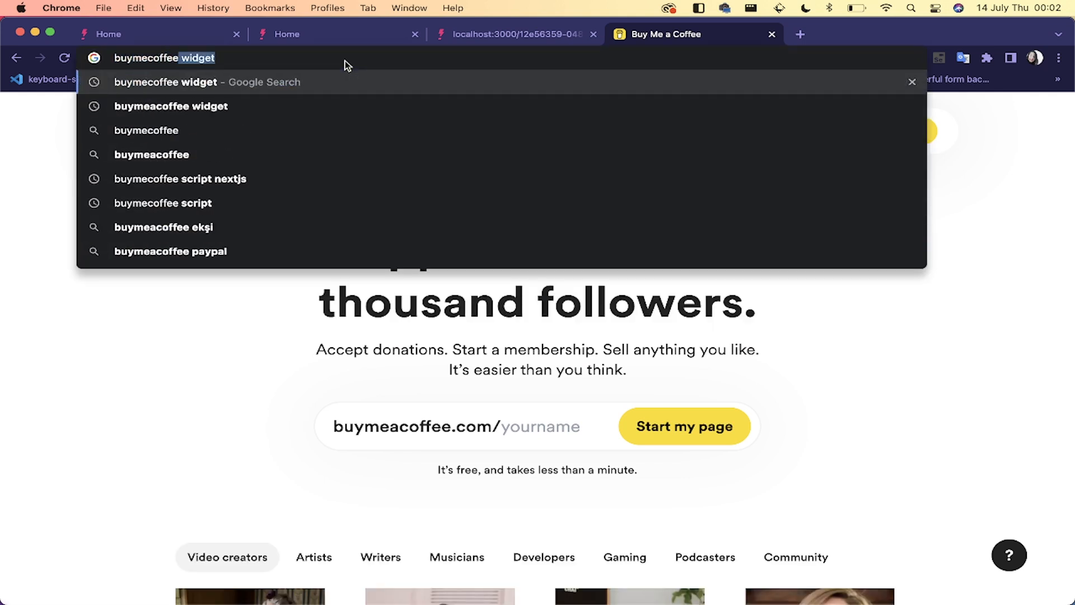
pyautogui.press('Return')
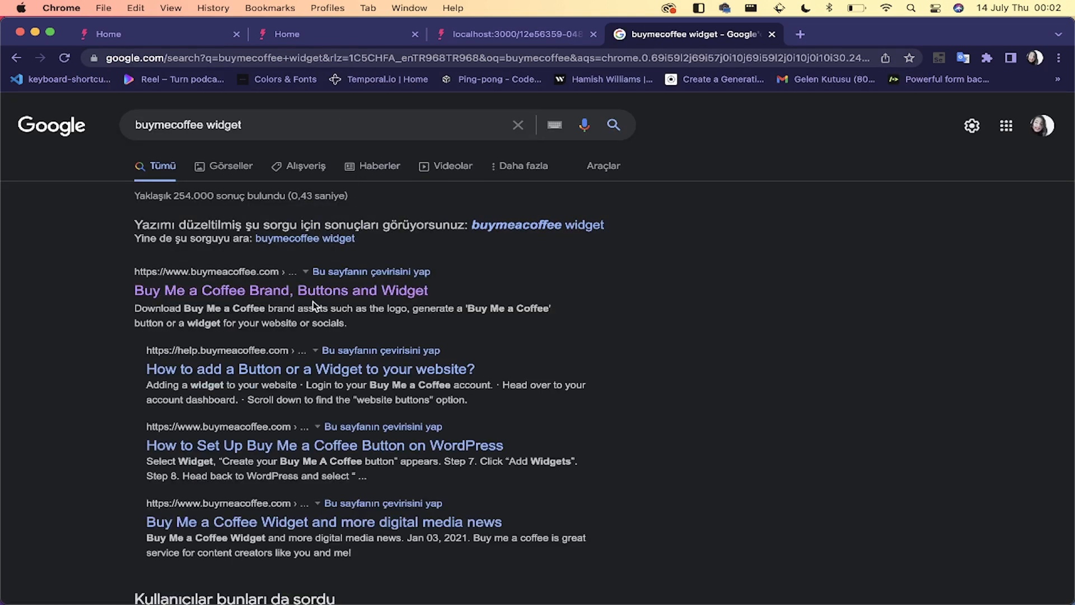
pyautogui.click(312, 290)
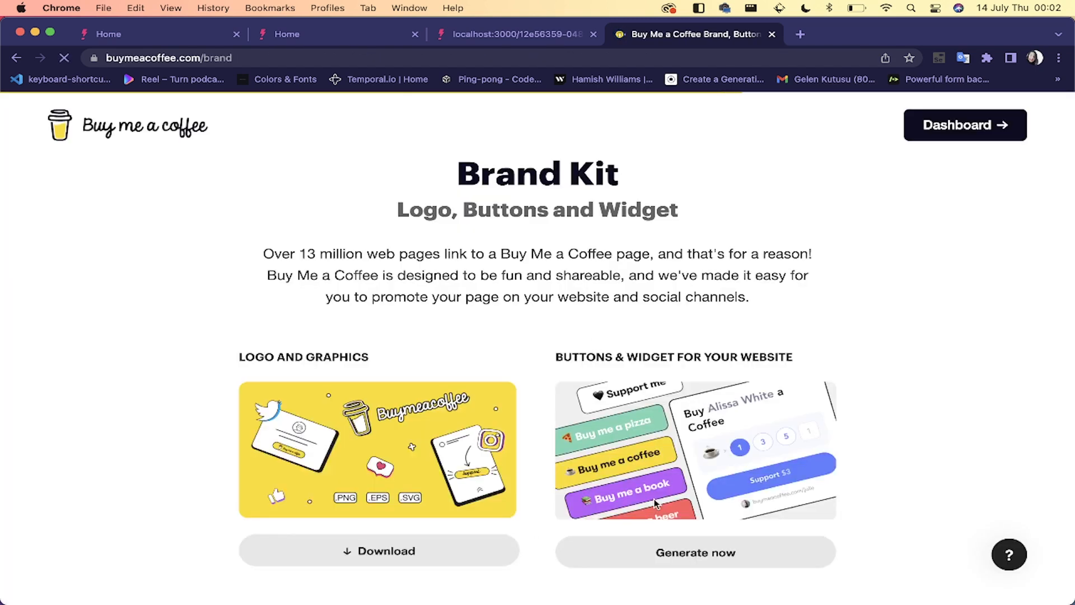
pyautogui.click(639, 549)
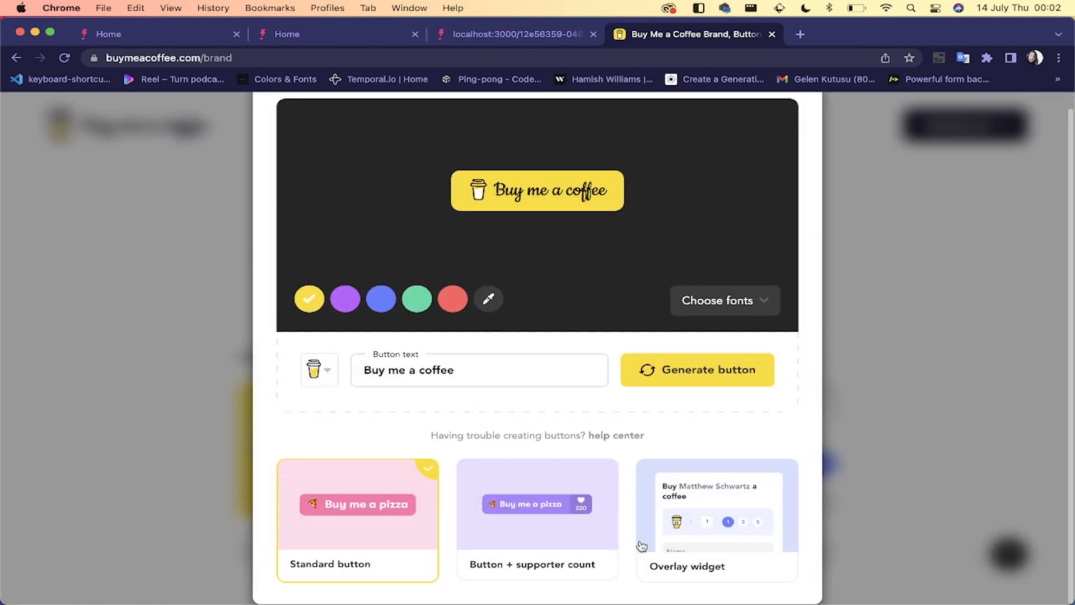
# Step: Choose the overlay widget, set its color to blue, generate it without a widget message, and copy the resulting code
pyautogui.click(715, 521)
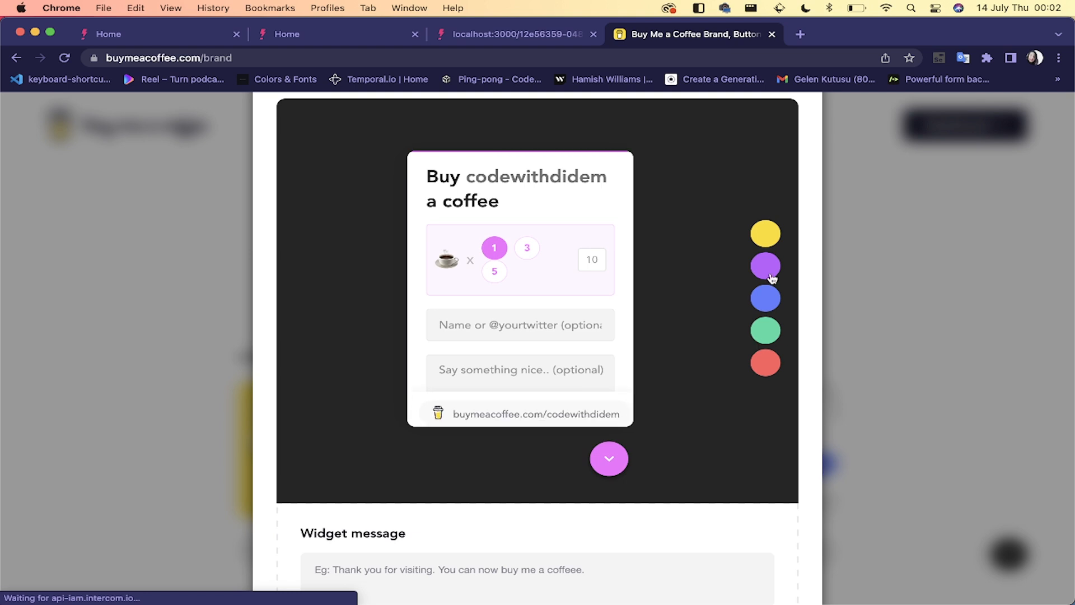
pyautogui.click(772, 298)
pyautogui.scroll(-5, 536, 401)
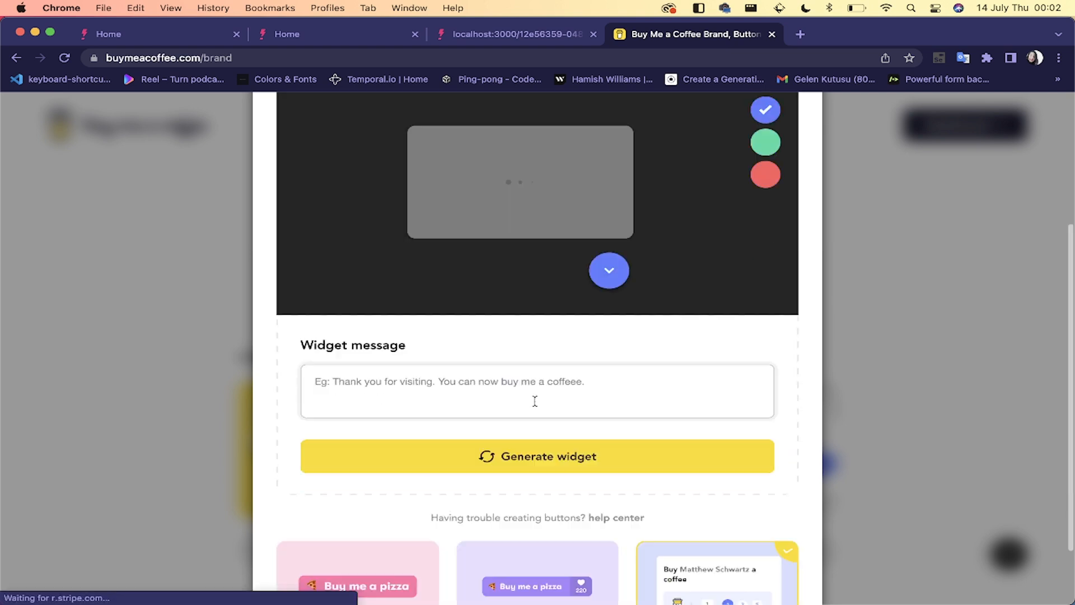
pyautogui.click(581, 380)
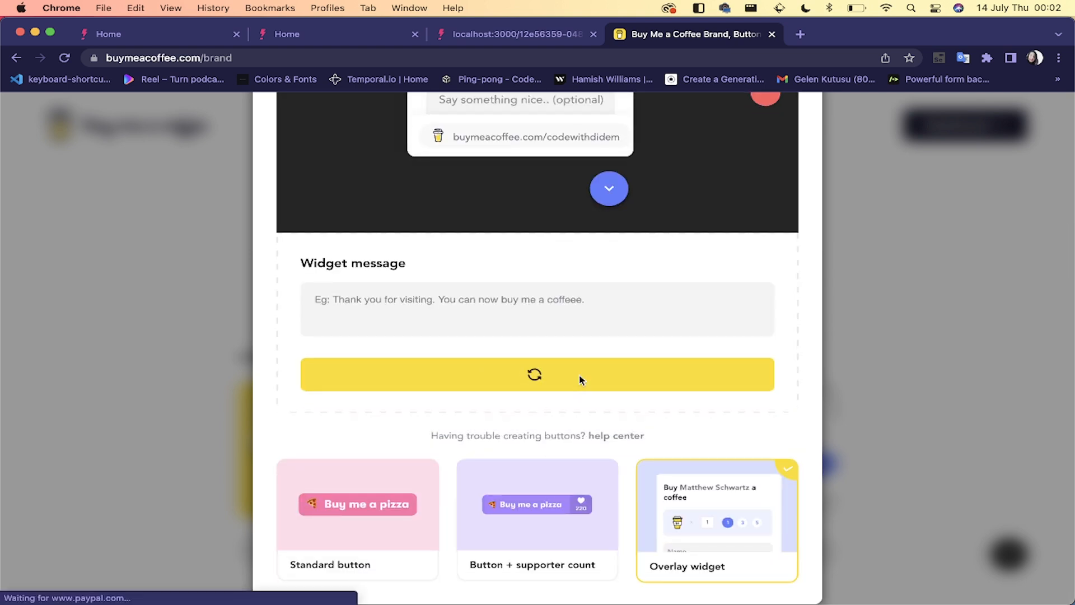
pyautogui.click(559, 320)
# Step: Replace the Buymecoffee snippet's code in the Makeswift editor with the copied widget script and save the snippet
pyautogui.click(491, 31)
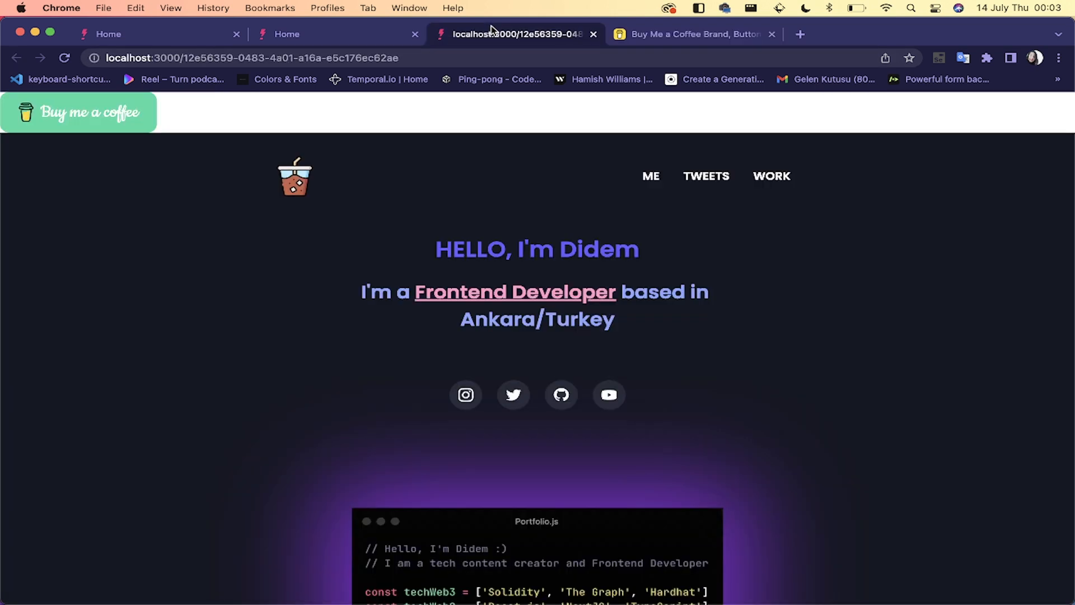
pyautogui.click(347, 34)
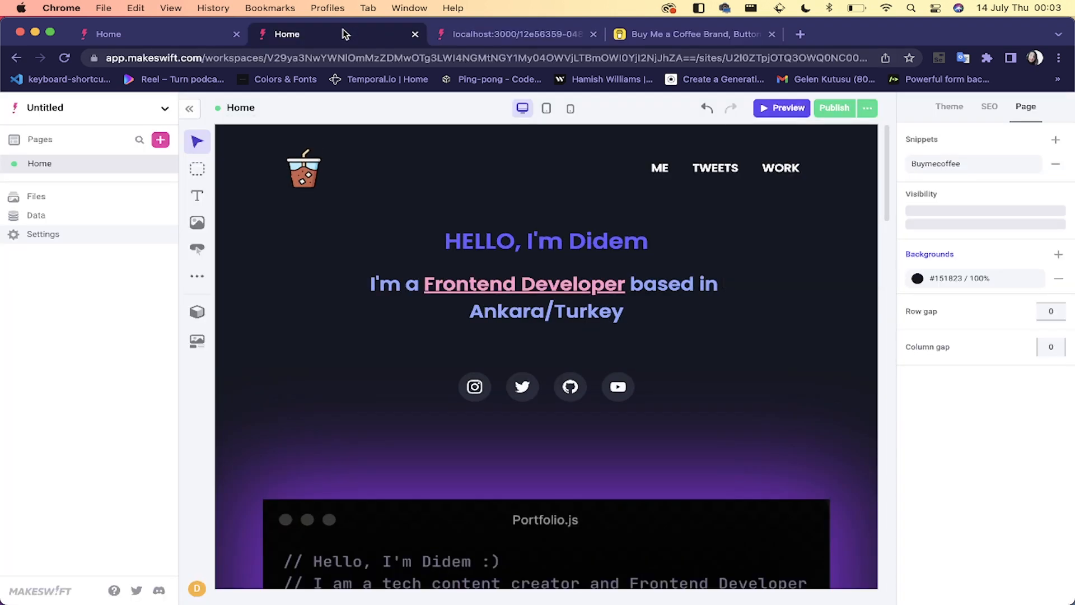
pyautogui.click(998, 167)
pyautogui.click(989, 193)
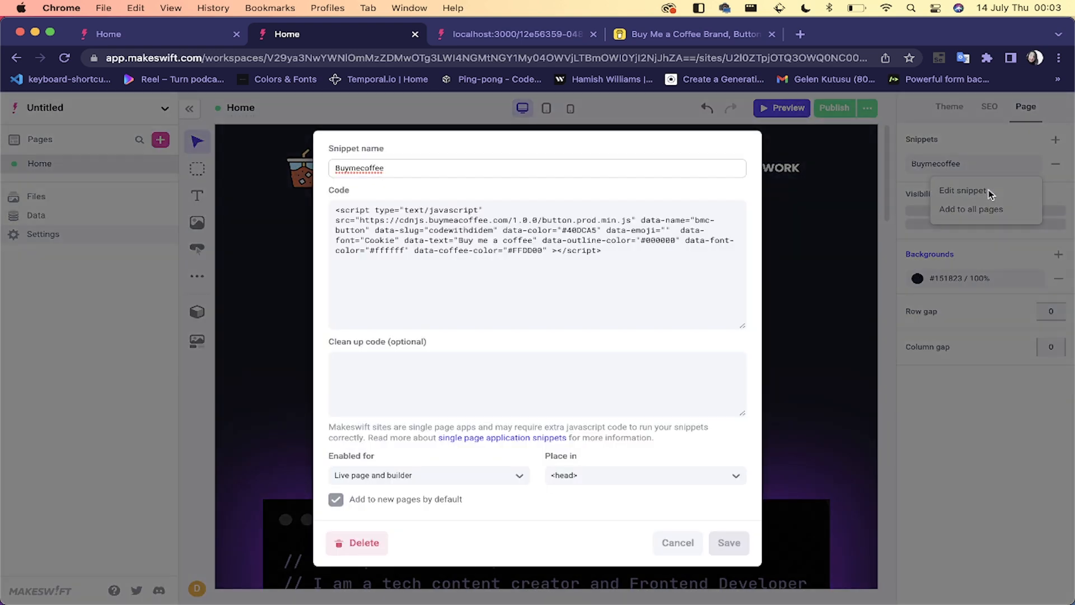
pyautogui.tripleClick(535, 247)
pyautogui.press('BackSpace')
pyautogui.press('super+v')
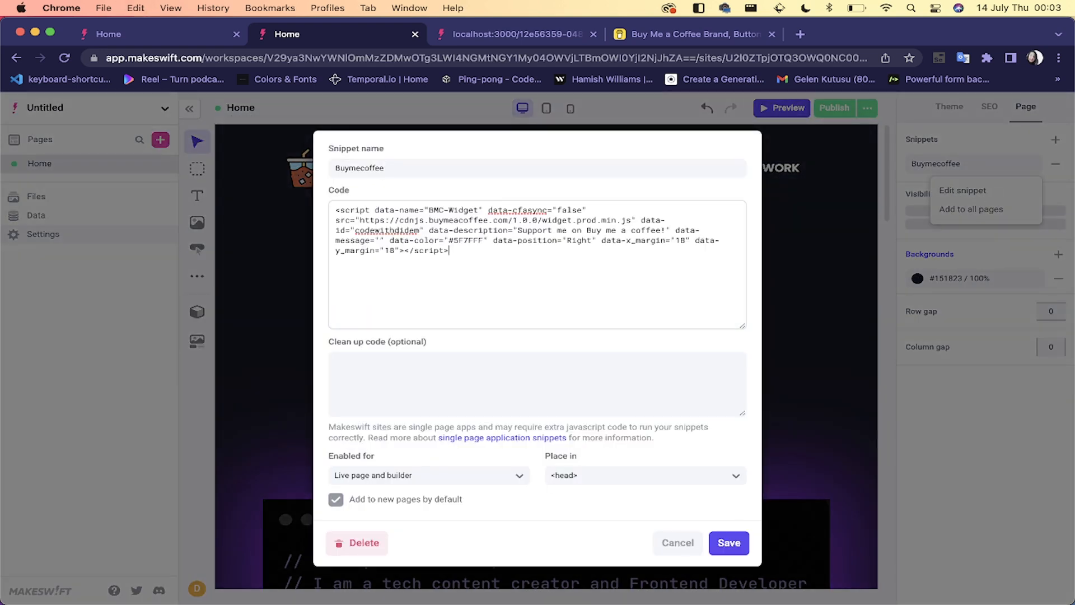
pyautogui.click(728, 542)
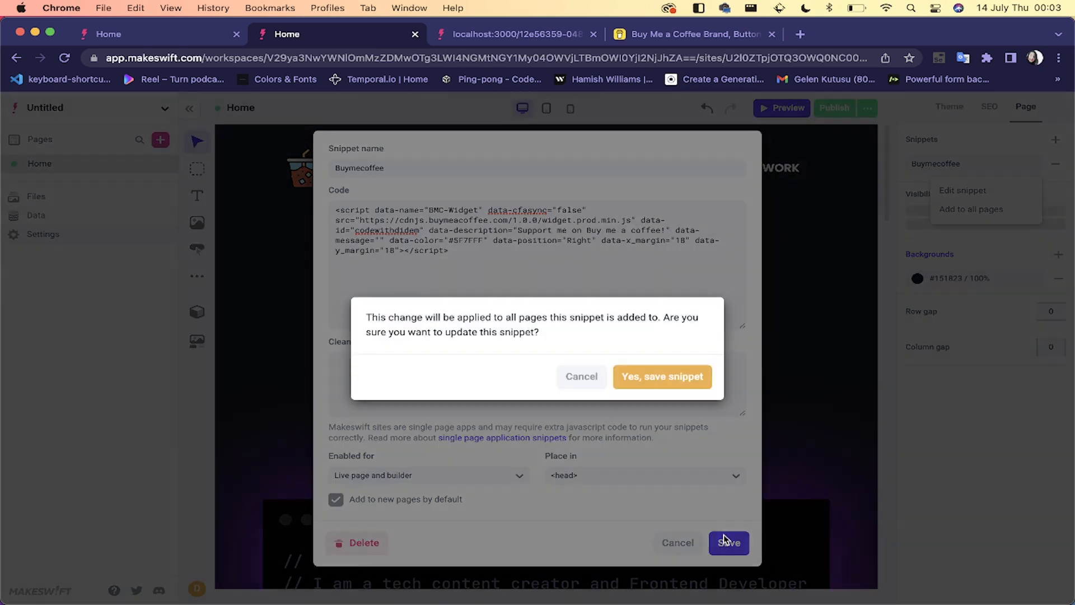
pyautogui.click(697, 386)
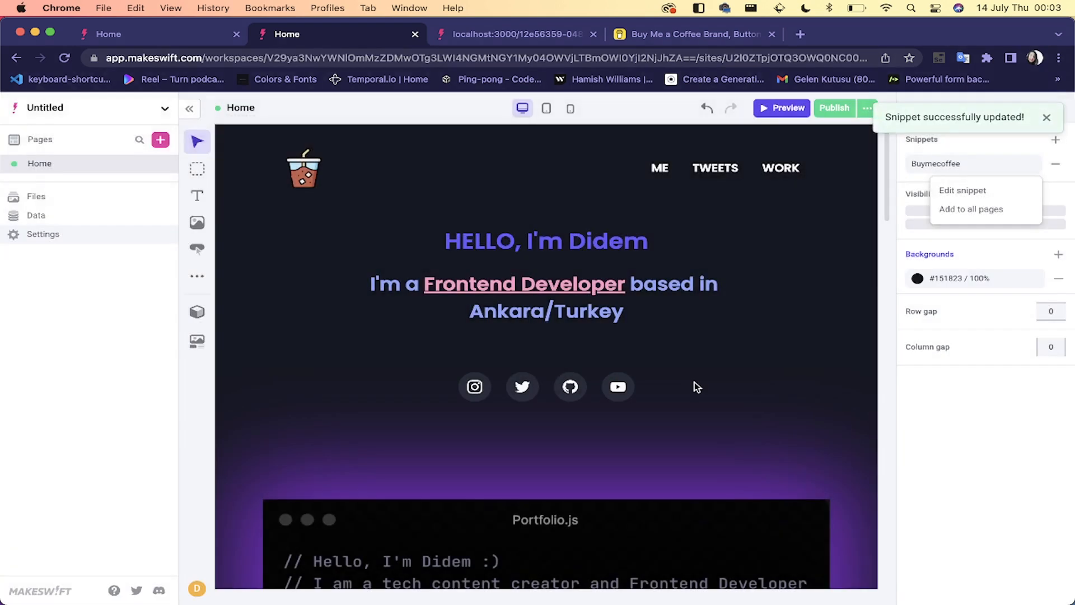
# Step: Publish the Home page, reload the live localhost page, and close the Buy Me a Coffee brand page
pyautogui.click(834, 107)
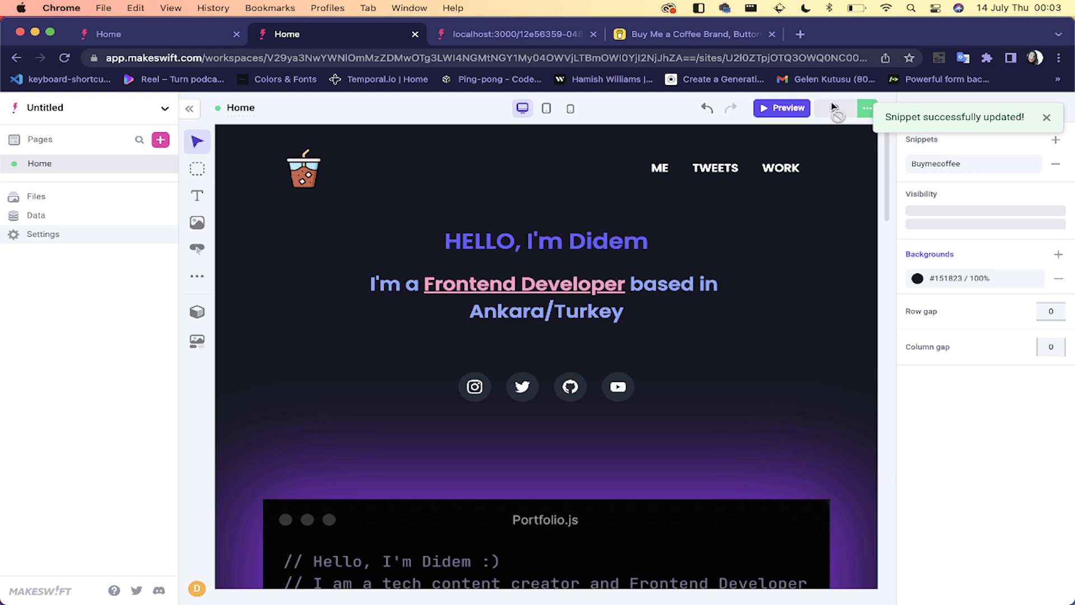
pyautogui.click(515, 34)
pyautogui.click(499, 53)
pyautogui.press('Return')
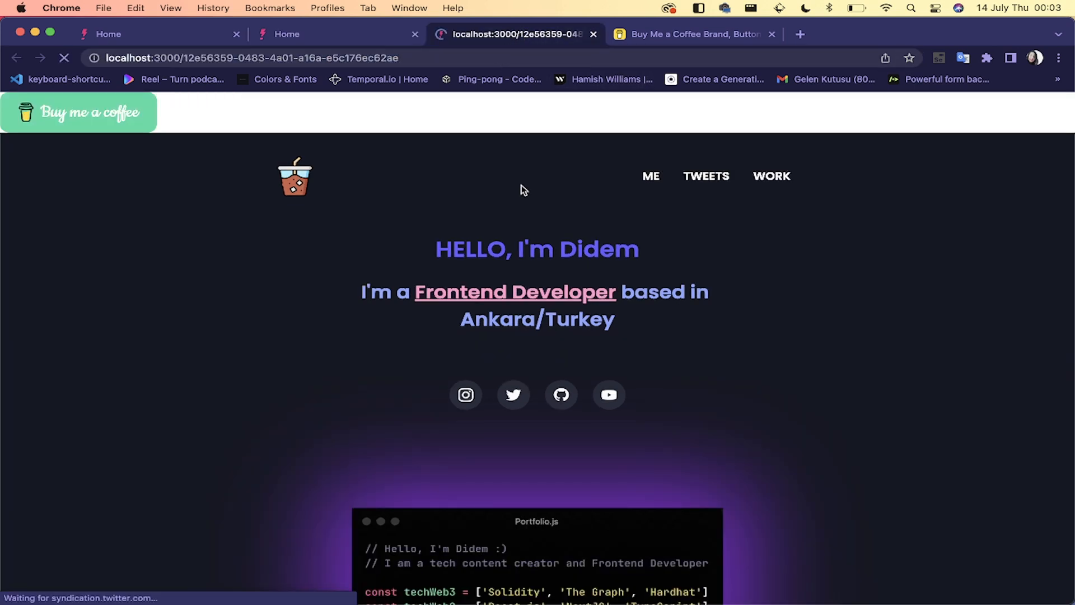
pyautogui.click(771, 34)
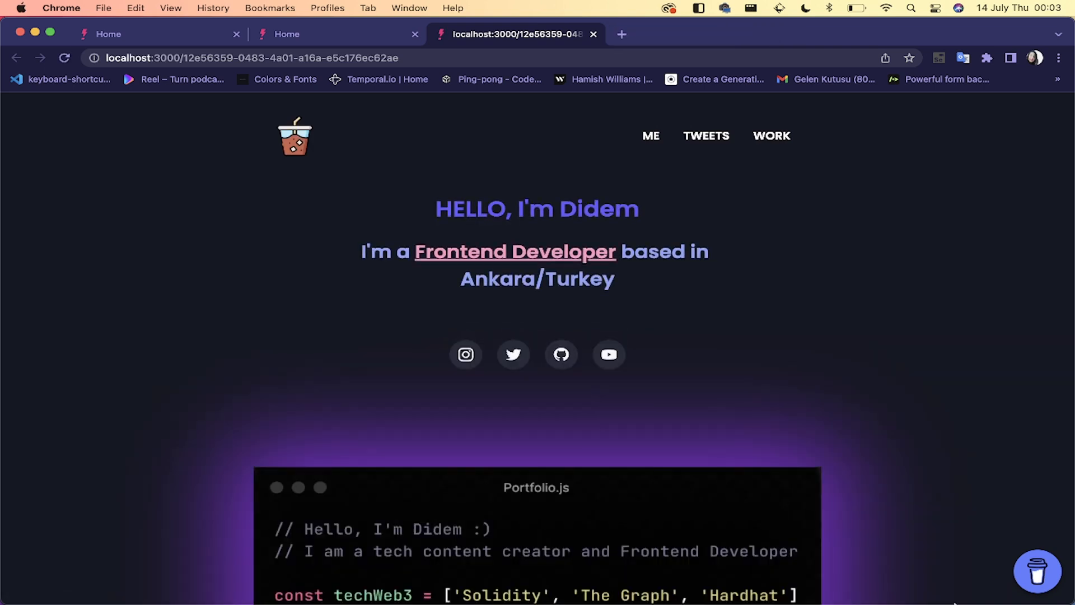
# Step: Open the coffee widget on the live page, examine its support form, close it, and look through the whole page
pyautogui.moveTo(1066, 594)
pyautogui.click(1035, 572)
pyautogui.scroll(-5, 960, 341)
pyautogui.scroll(-3, 960, 341)
pyautogui.scroll(8, 958, 291)
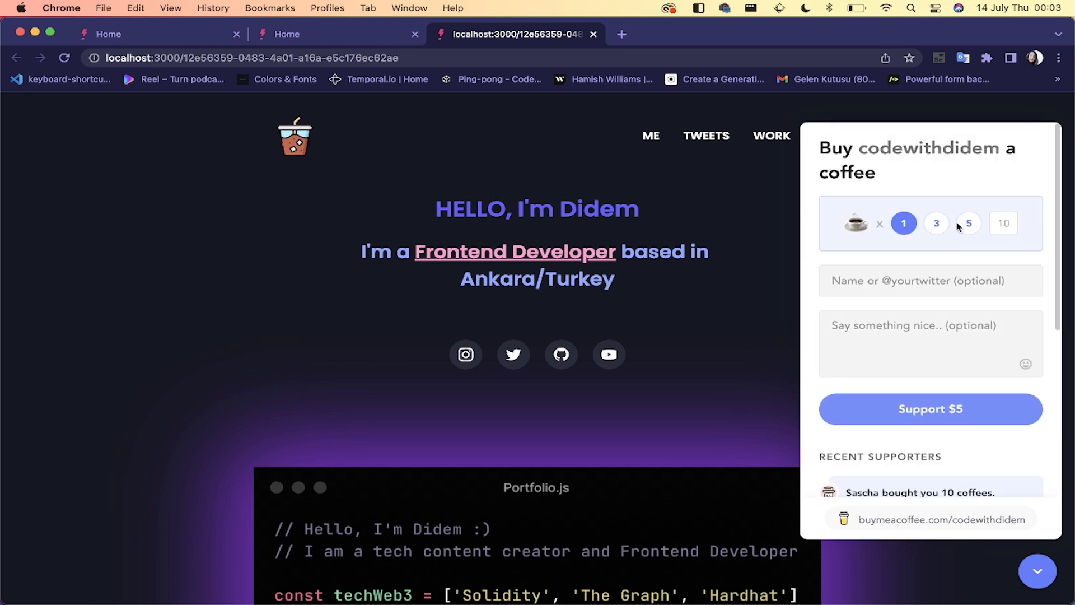
pyautogui.click(728, 364)
pyautogui.scroll(-10, 728, 365)
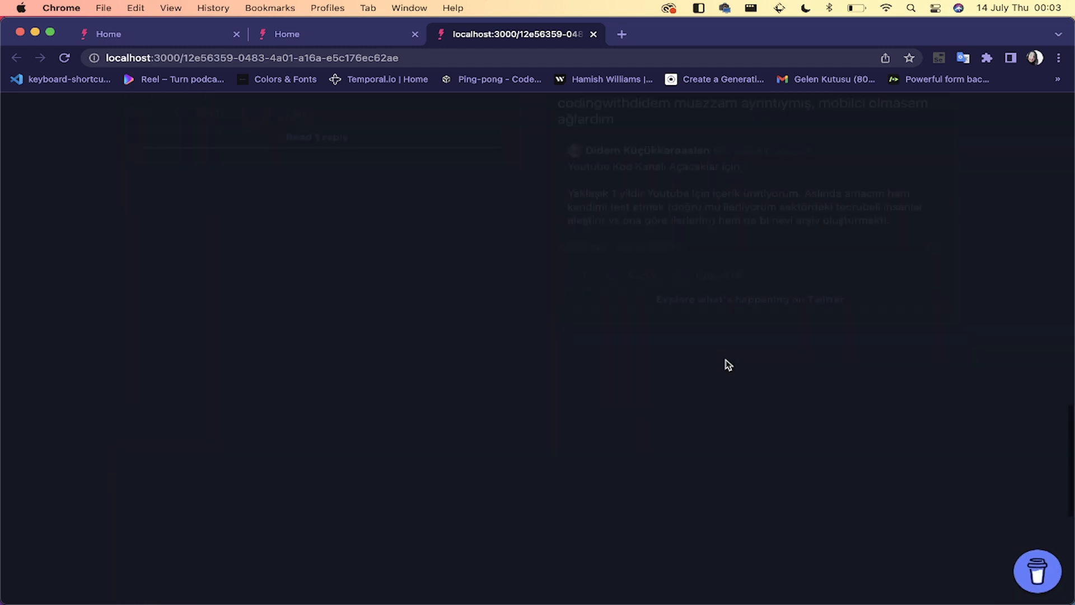
pyautogui.scroll(10, 728, 364)
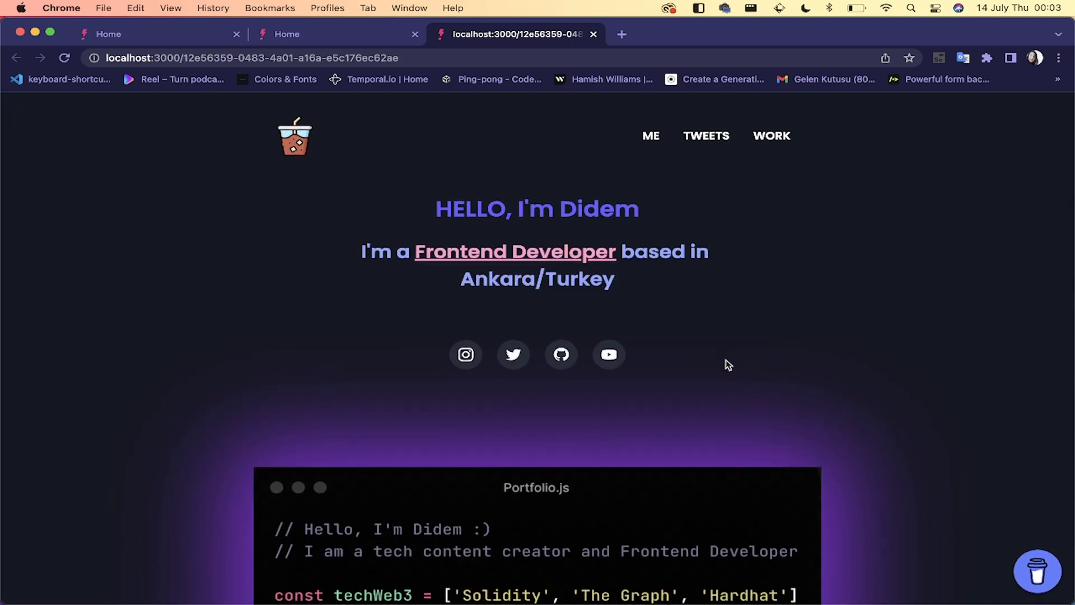
pyautogui.scroll(-15, 529, 453)
pyautogui.scroll(15, 529, 452)
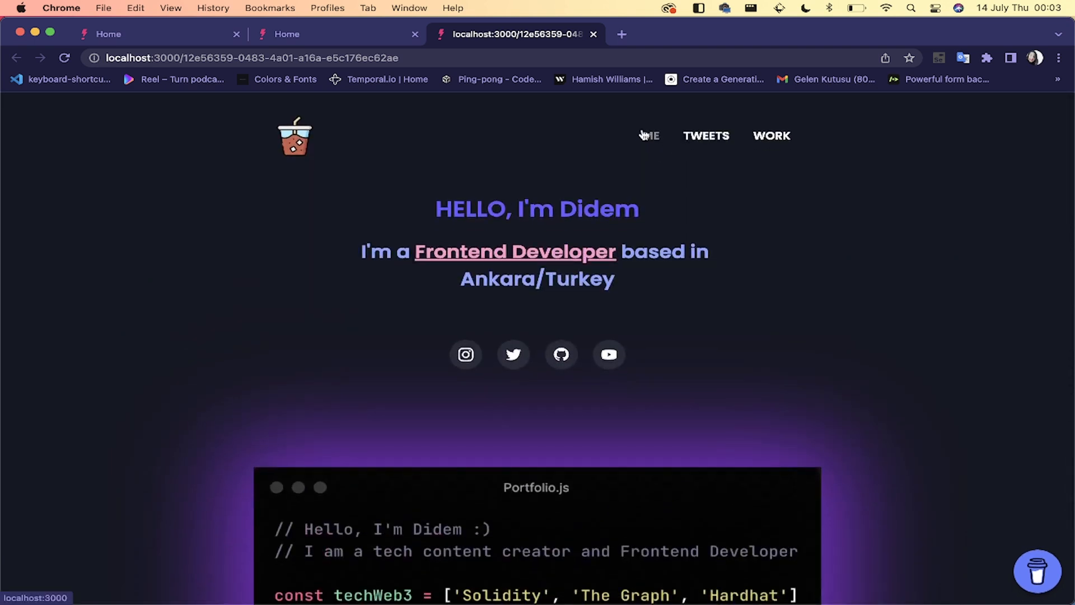
# Step: Set the Me link in the Makeswift page's navigation to scroll to the portfolio element
pyautogui.click(356, 34)
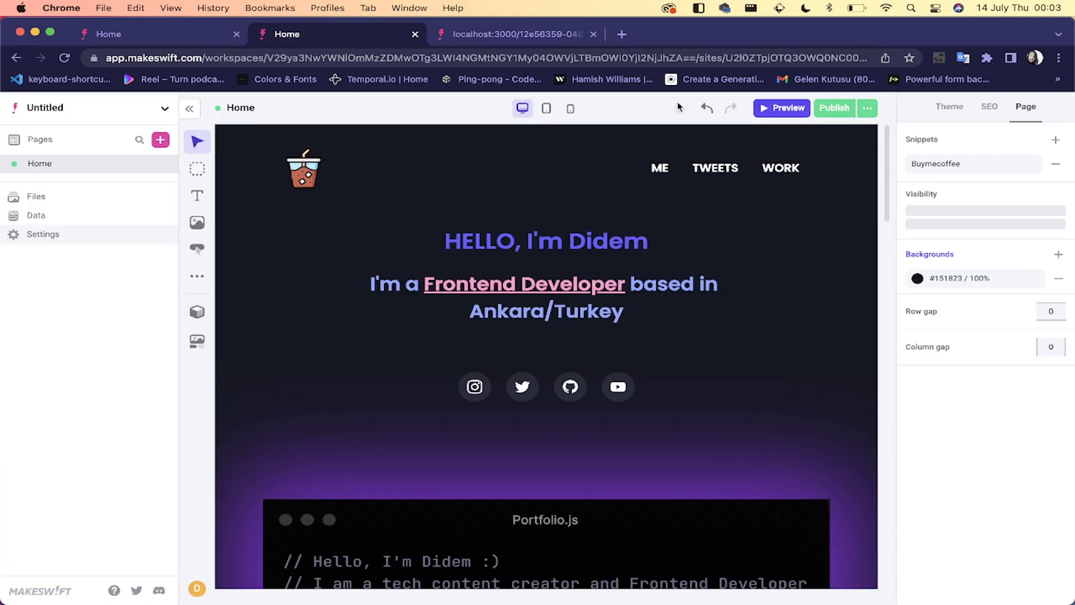
pyautogui.click(667, 182)
pyautogui.click(995, 167)
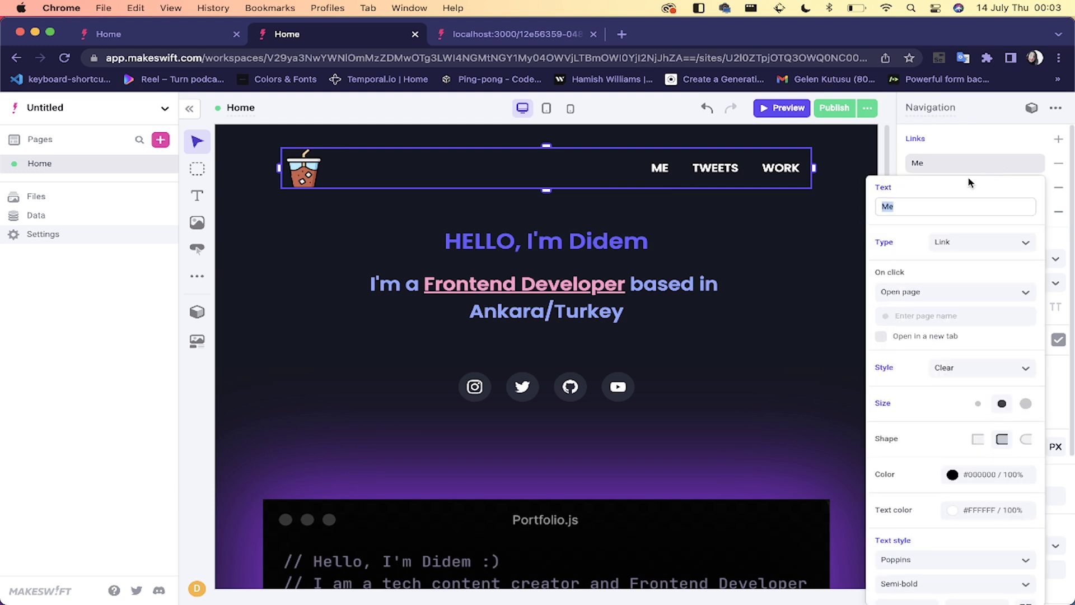
pyautogui.click(933, 292)
pyautogui.click(914, 390)
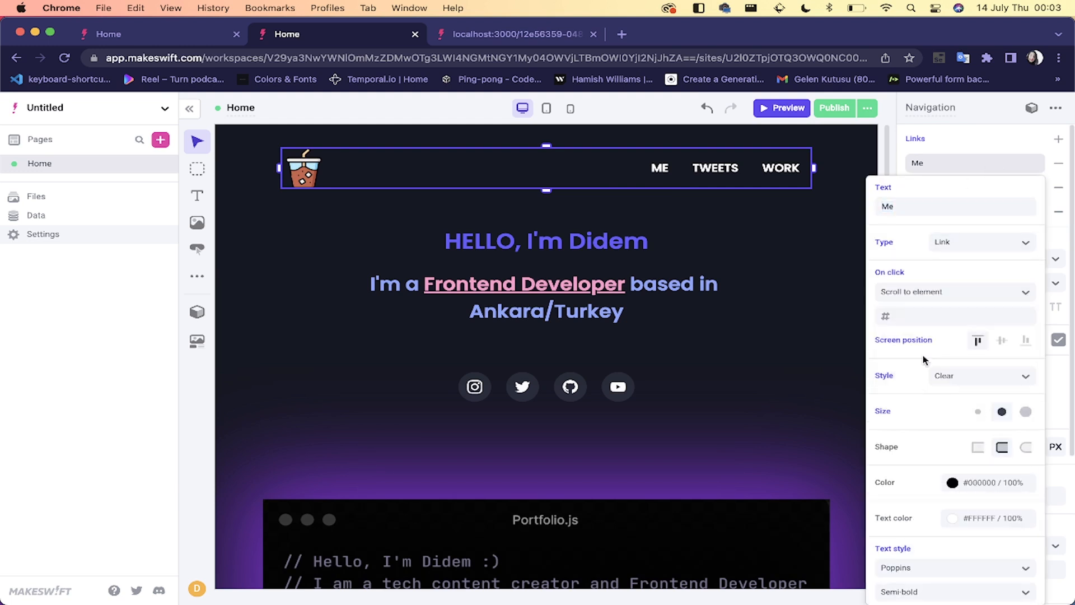
pyautogui.click(941, 315)
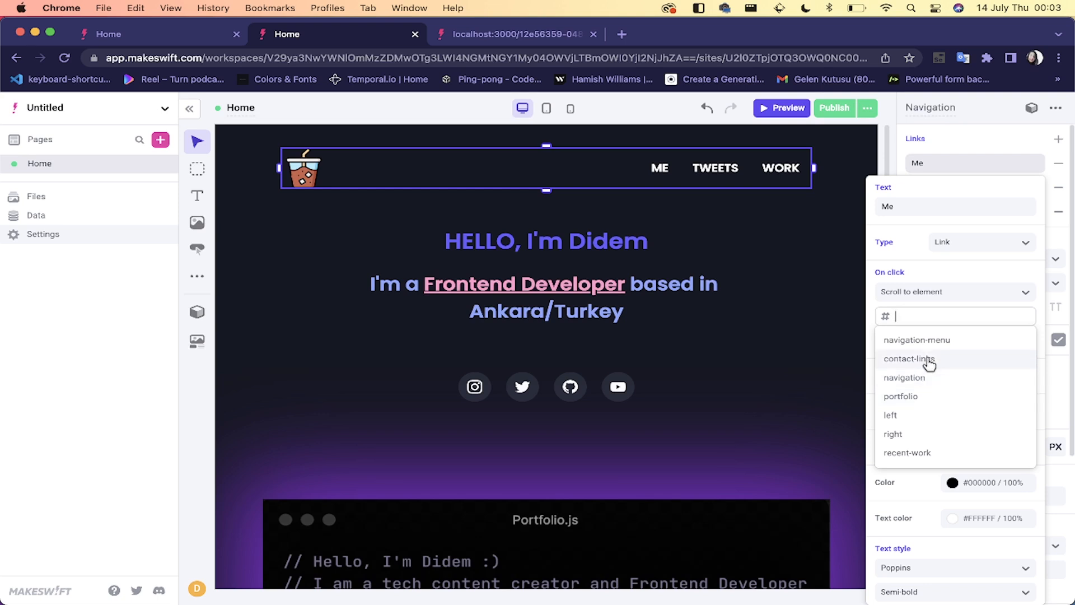
pyautogui.click(909, 396)
pyautogui.click(731, 382)
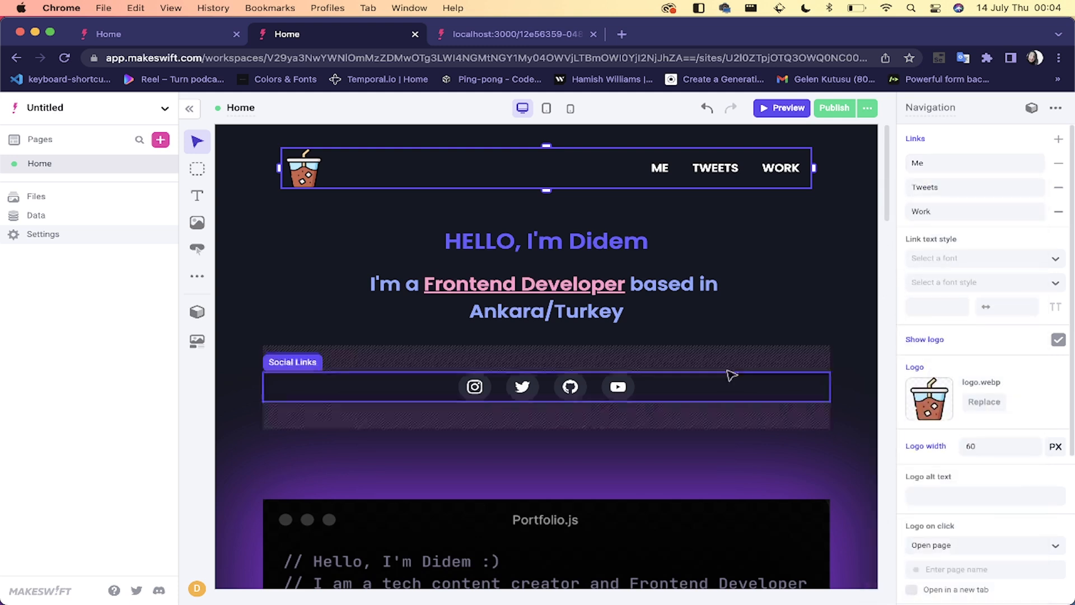
# Step: Set the Tweets navigation link to scroll to the element named left
pyautogui.click(962, 190)
pyautogui.click(934, 317)
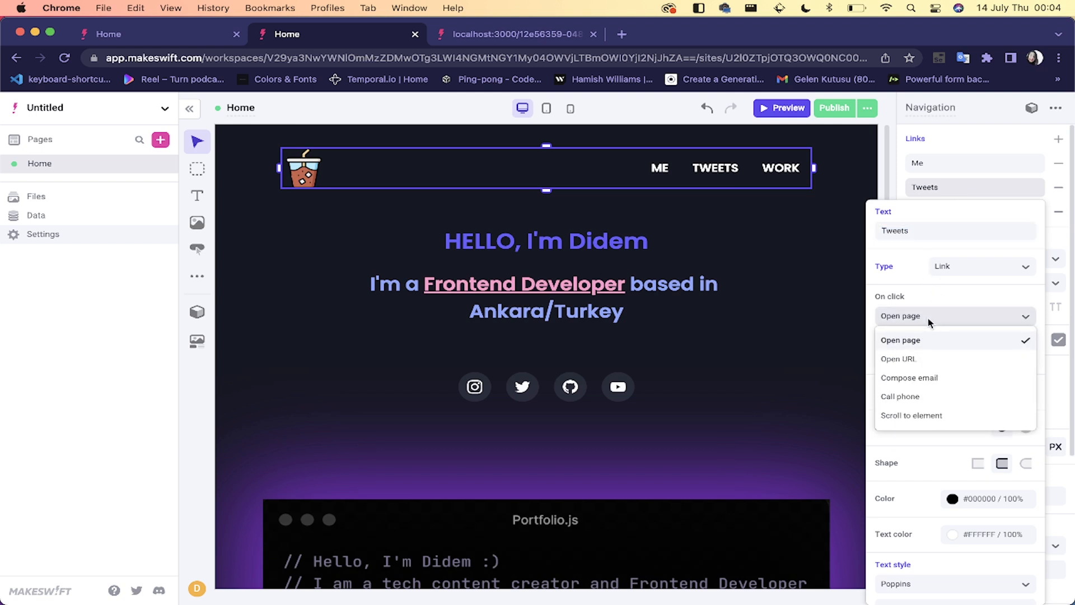
pyautogui.click(902, 415)
pyautogui.click(945, 342)
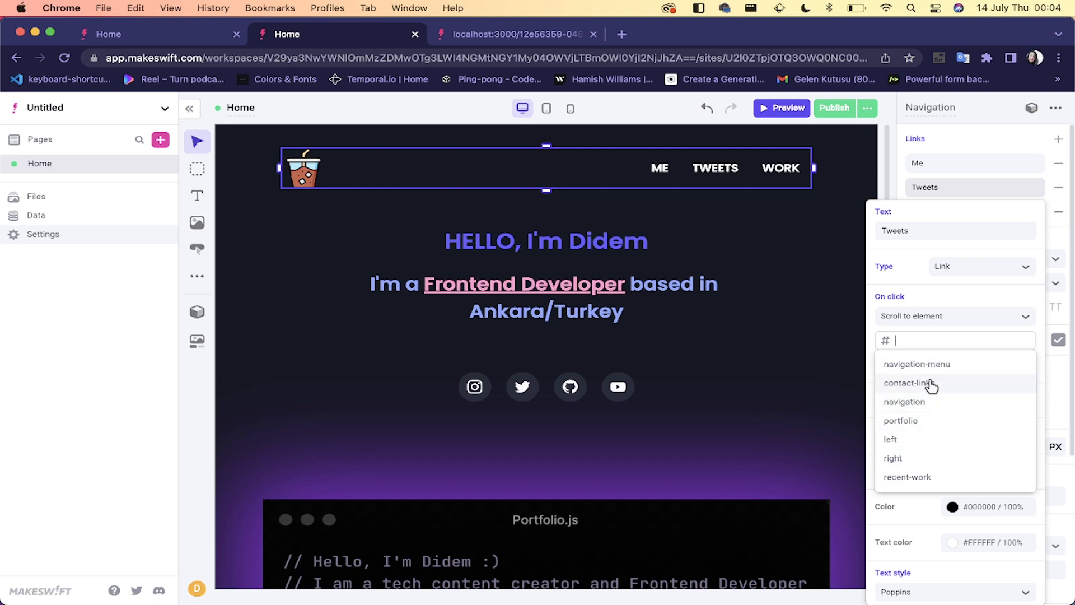
pyautogui.click(903, 440)
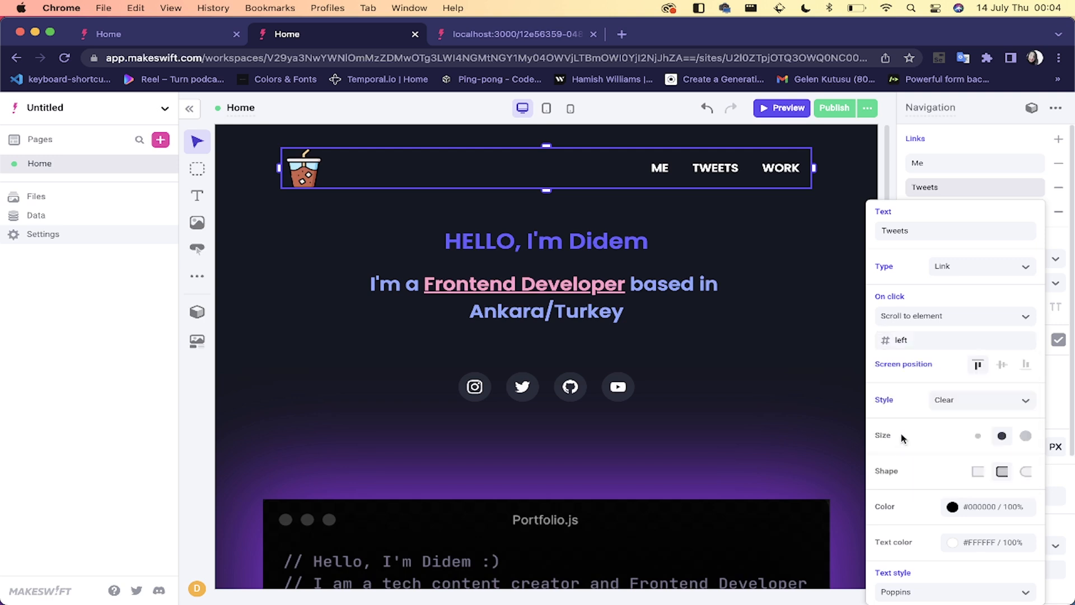
pyautogui.click(747, 430)
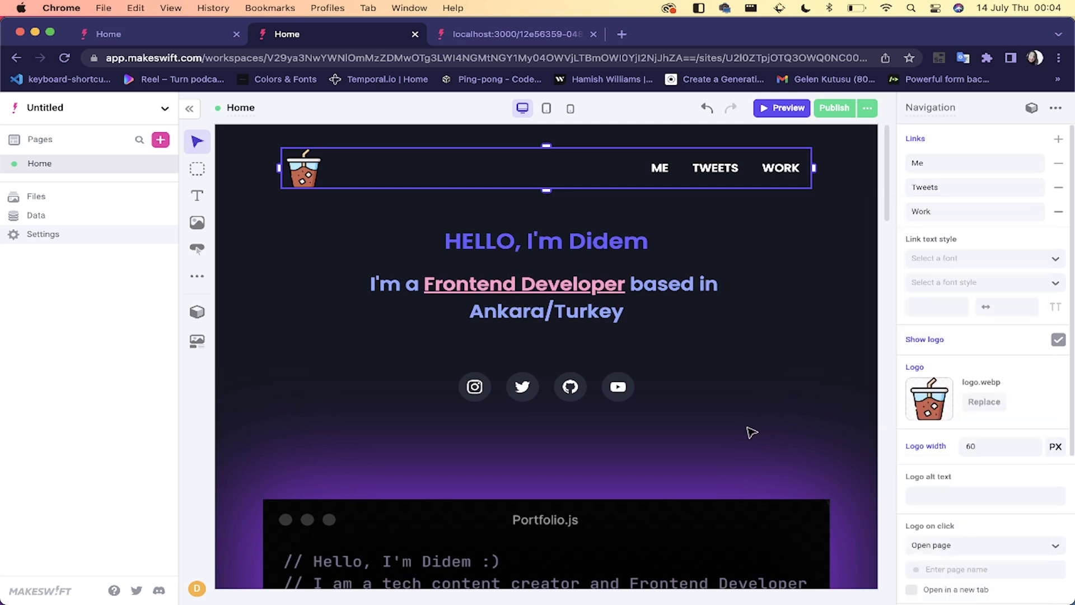
# Step: Set the Work navigation link to scroll to the recent-work element
pyautogui.click(927, 212)
pyautogui.click(953, 340)
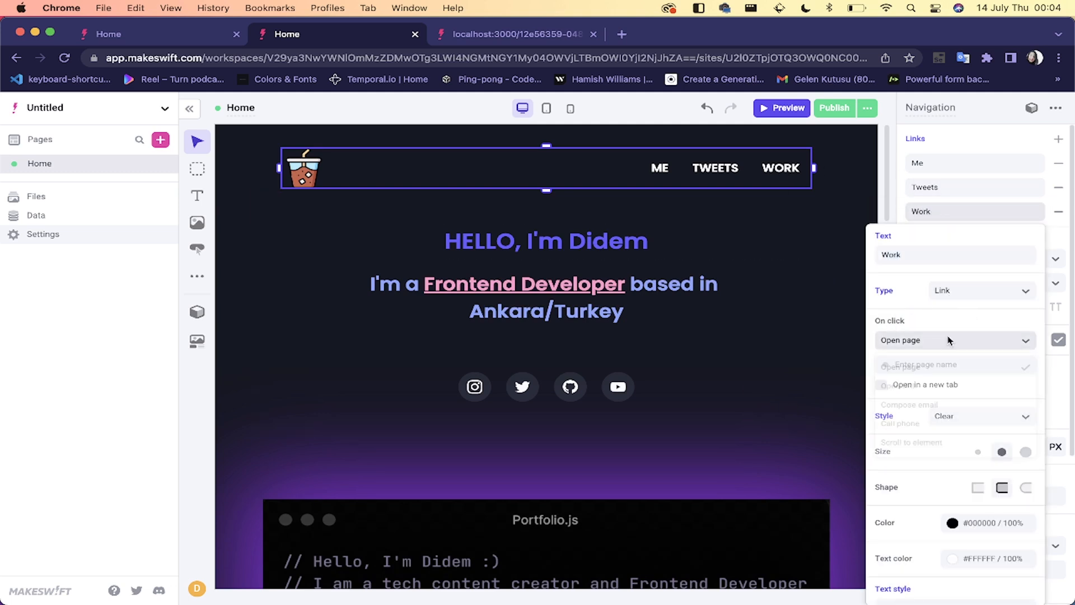
pyautogui.click(908, 440)
pyautogui.click(931, 364)
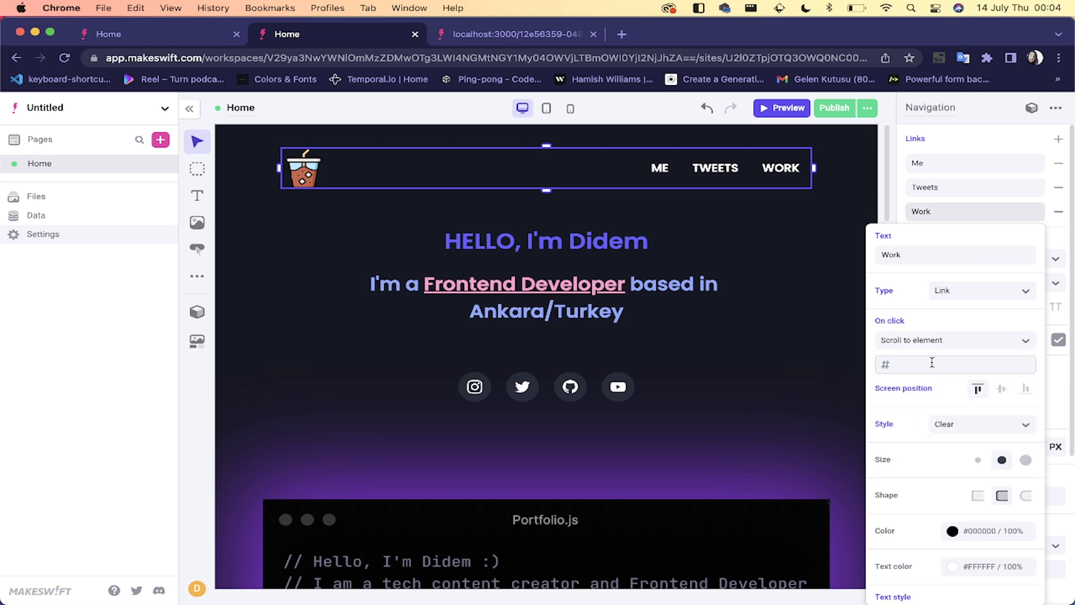
pyautogui.click(914, 501)
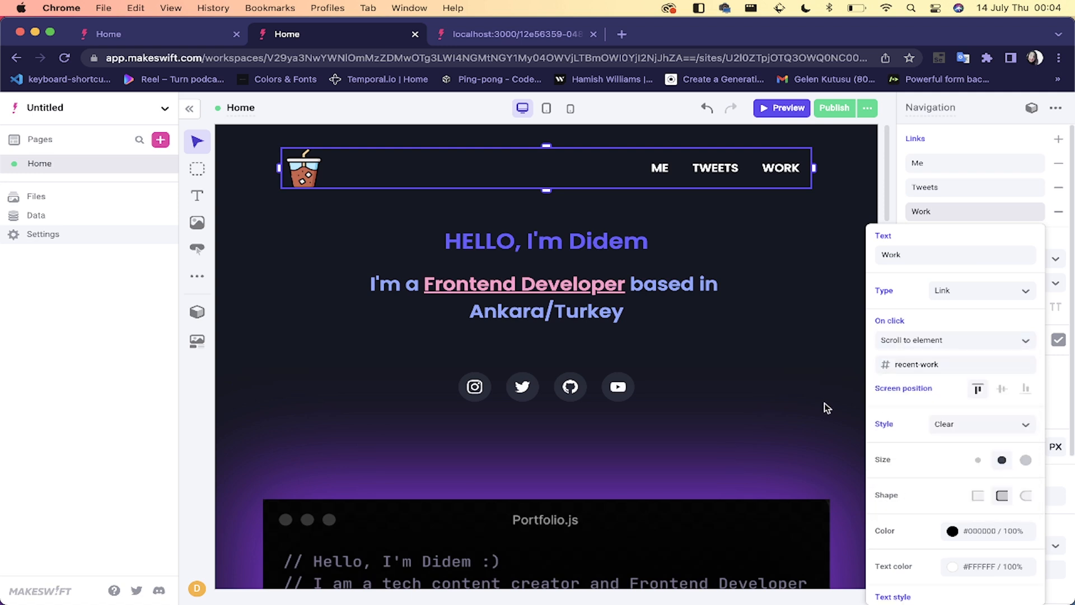
pyautogui.click(827, 408)
# Step: Publish the Home page, open its preview, and close the old localhost page
pyautogui.click(834, 108)
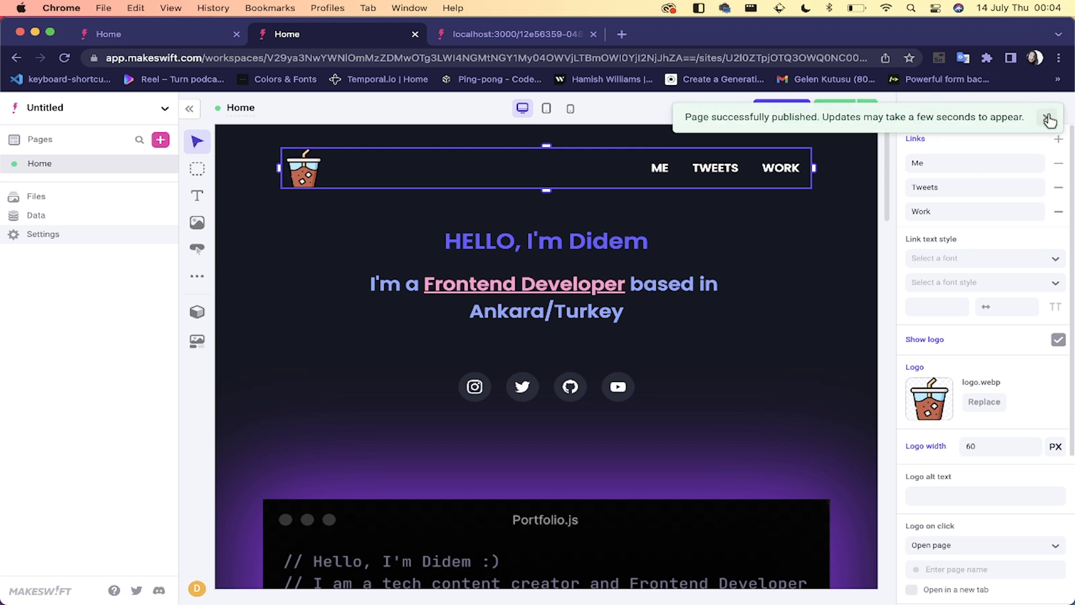
pyautogui.click(782, 108)
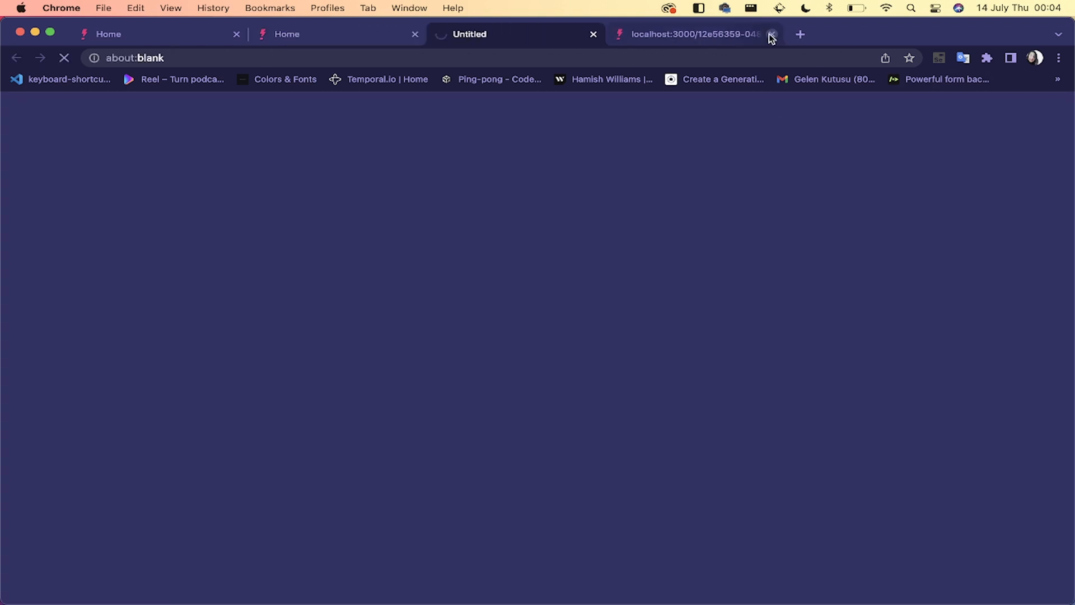
pyautogui.click(772, 34)
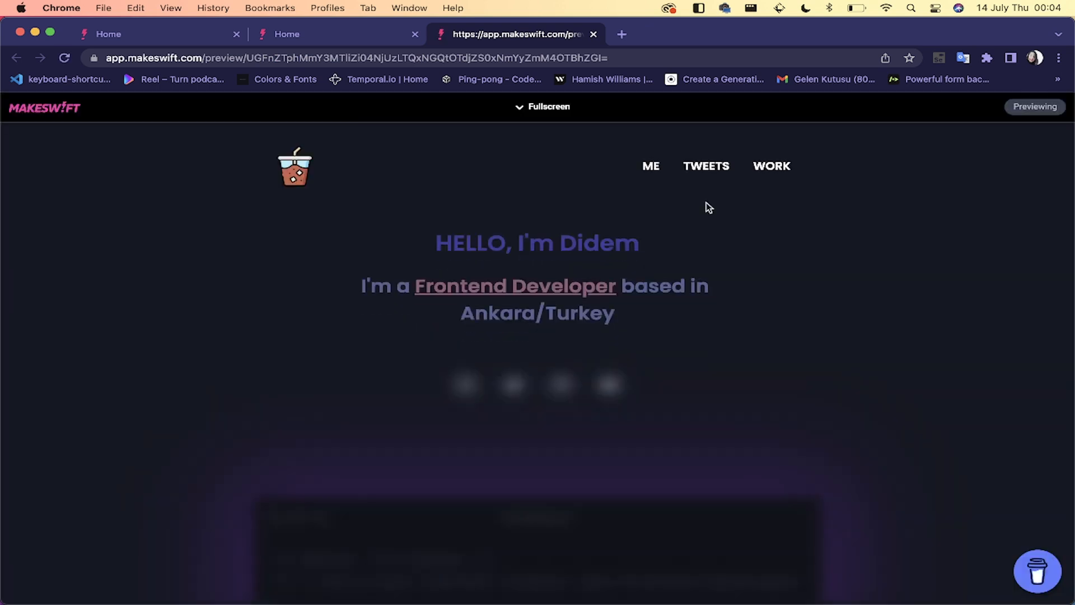
# Step: Test the Me and Tweets navigation links in the page preview
pyautogui.click(654, 171)
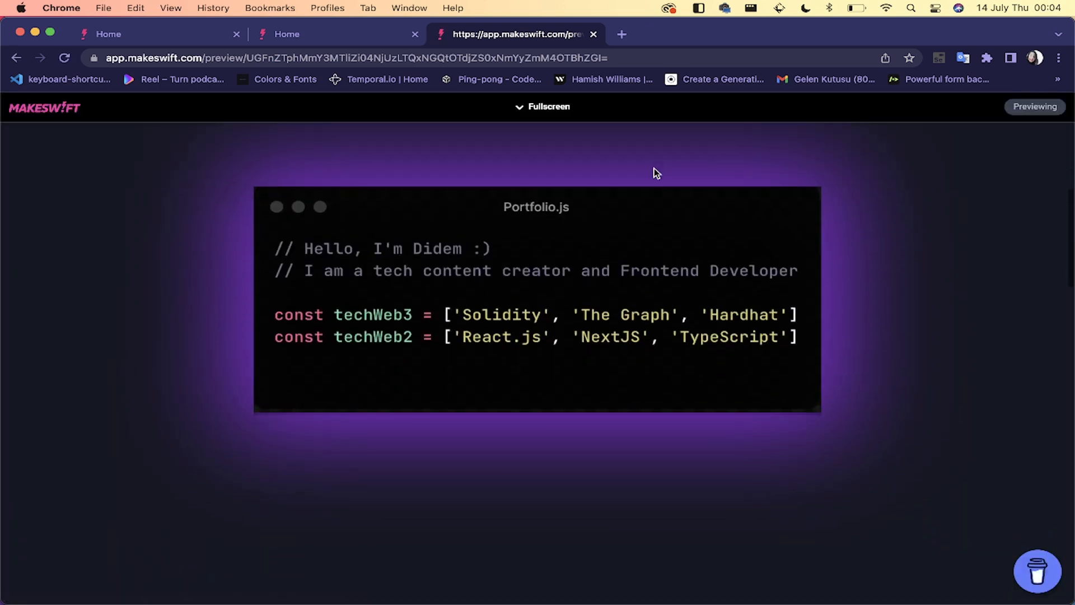
pyautogui.scroll(5, 437, 388)
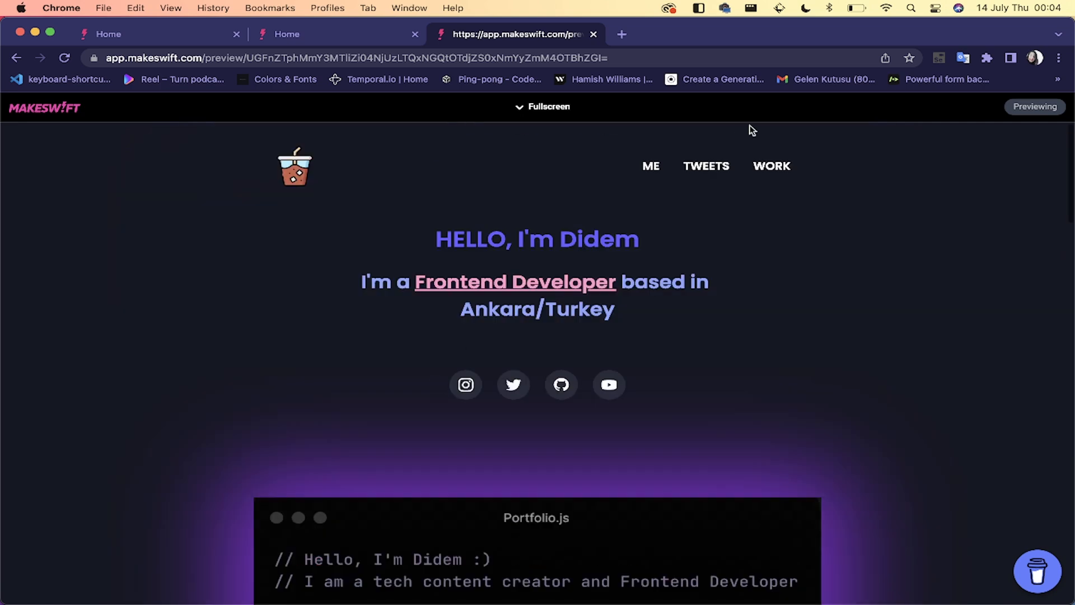
pyautogui.click(704, 164)
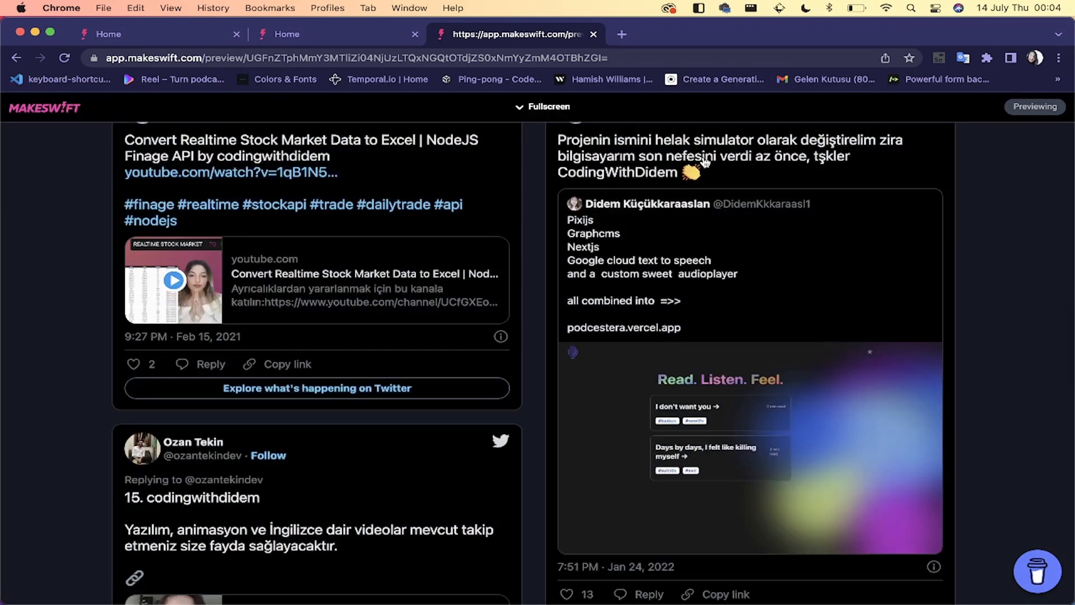
pyautogui.scroll(4, 706, 162)
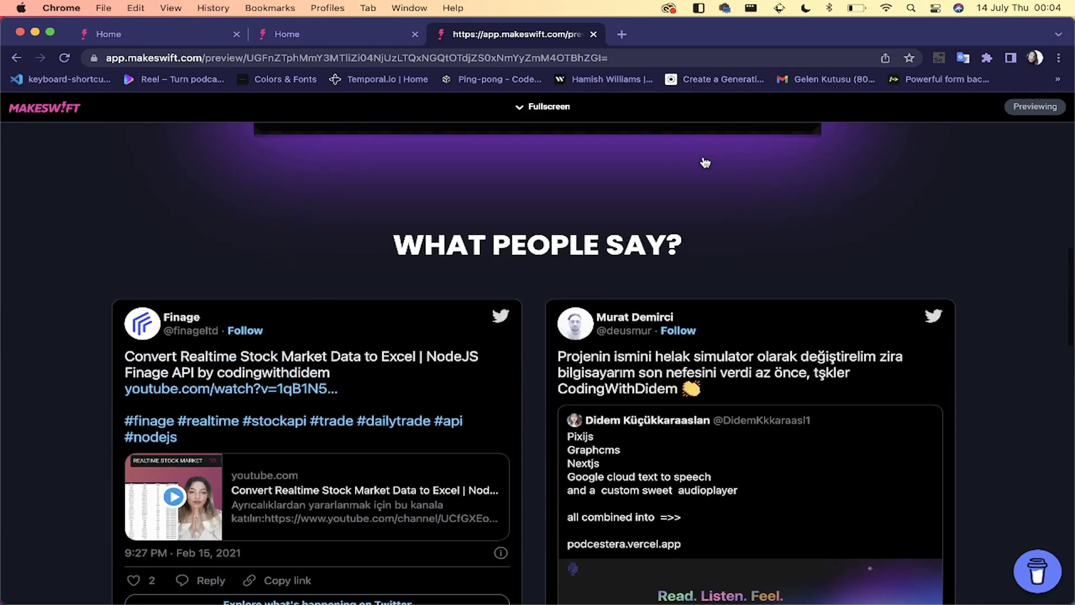
# Step: Assign the ID what-people-say to the box that contains the What People Say section in the page editor
pyautogui.click(361, 35)
pyautogui.scroll(-9, 564, 360)
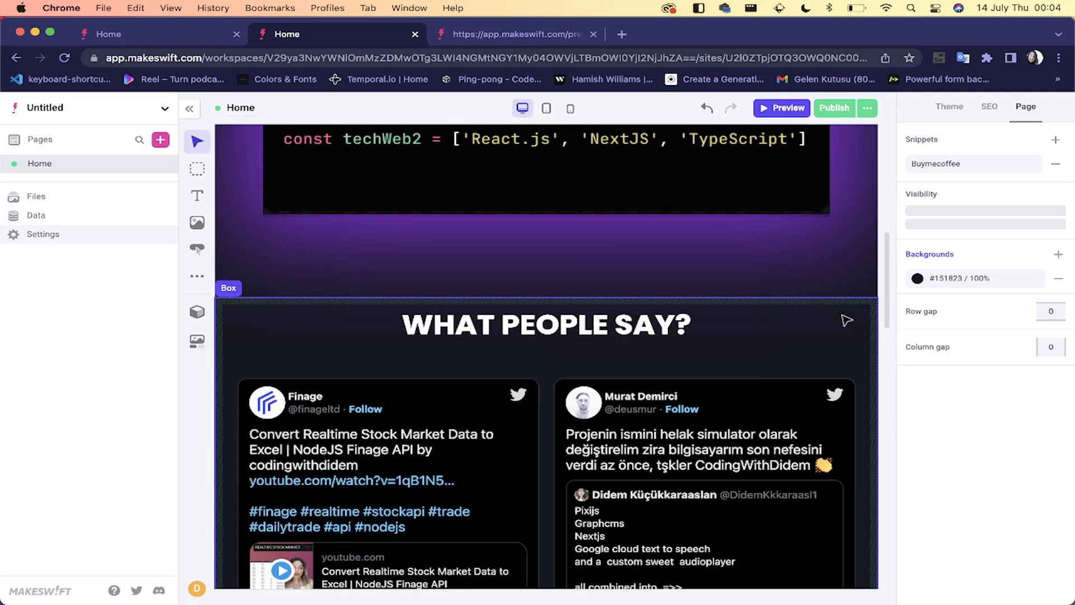
pyautogui.click(846, 320)
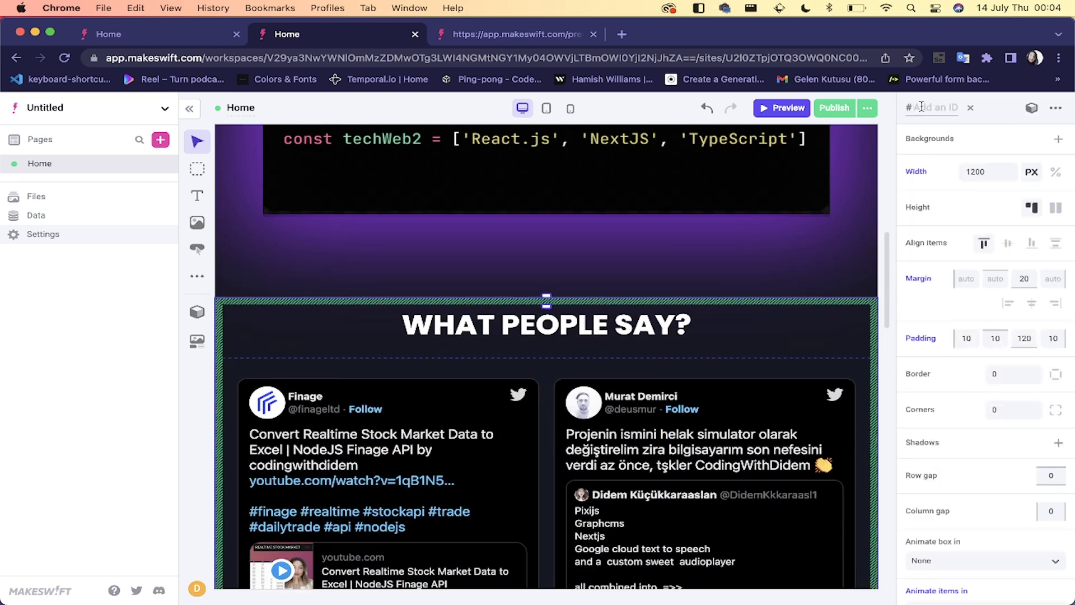
pyautogui.write('what-people-say')
pyautogui.click(727, 259)
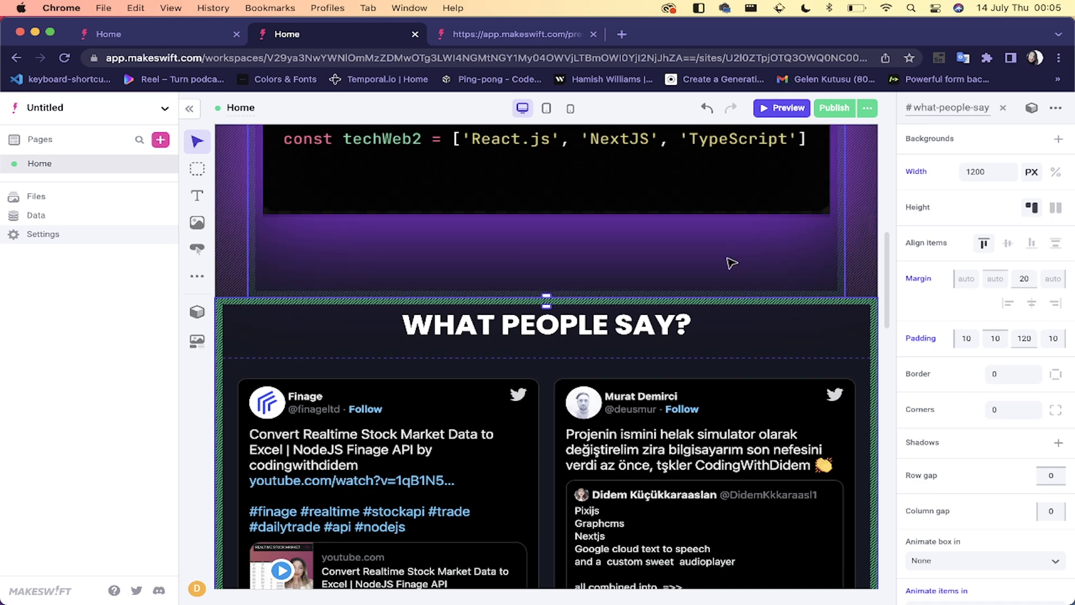
pyautogui.click(680, 329)
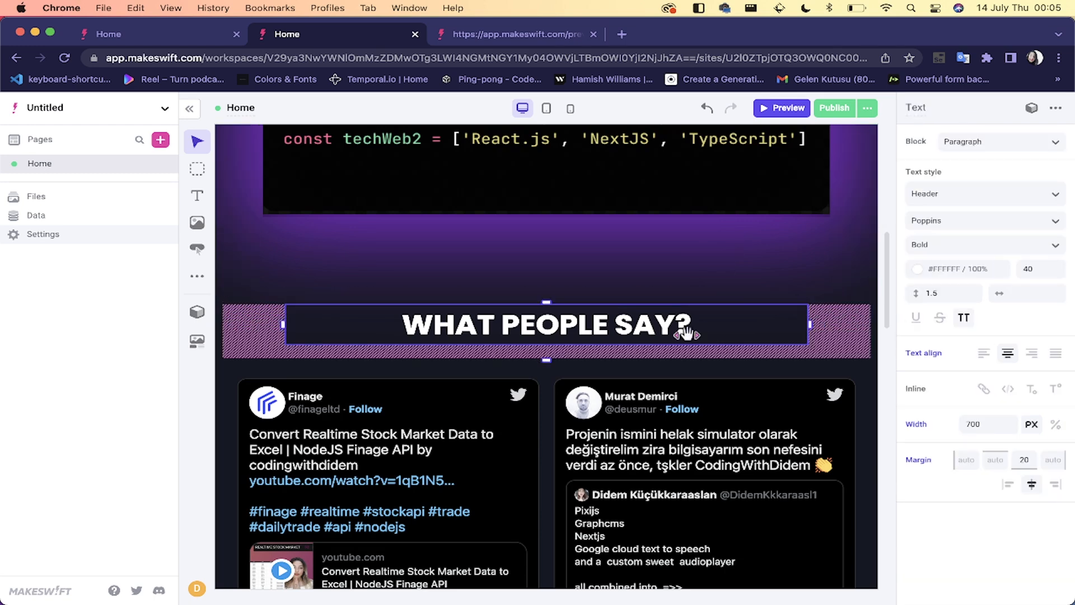
pyautogui.click(868, 376)
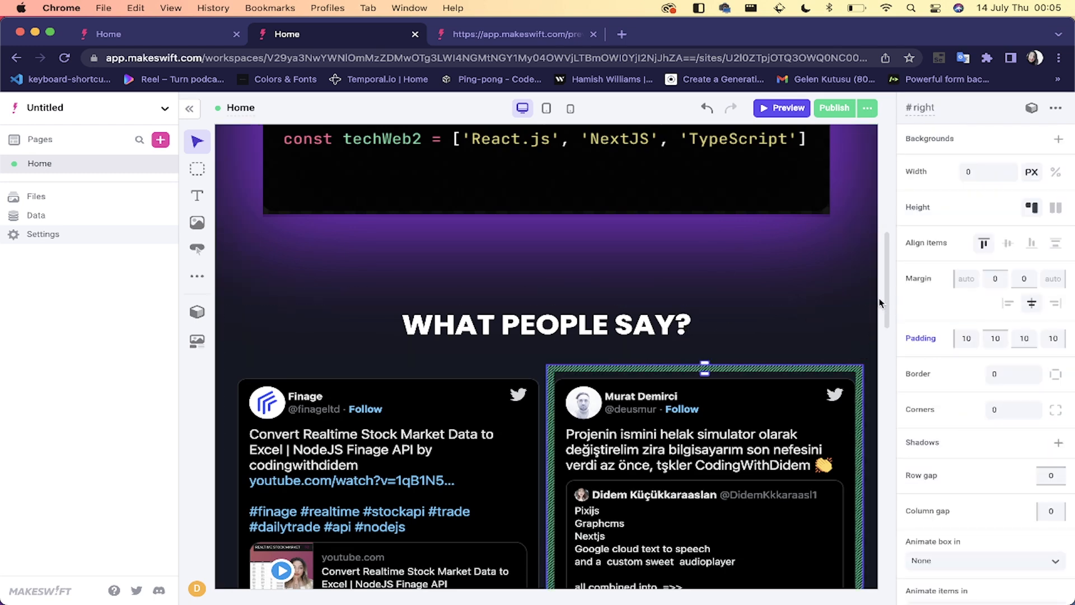
# Step: Set the Tweets navigation link to scroll to the what-people-say element
pyautogui.scroll(10, 615, 307)
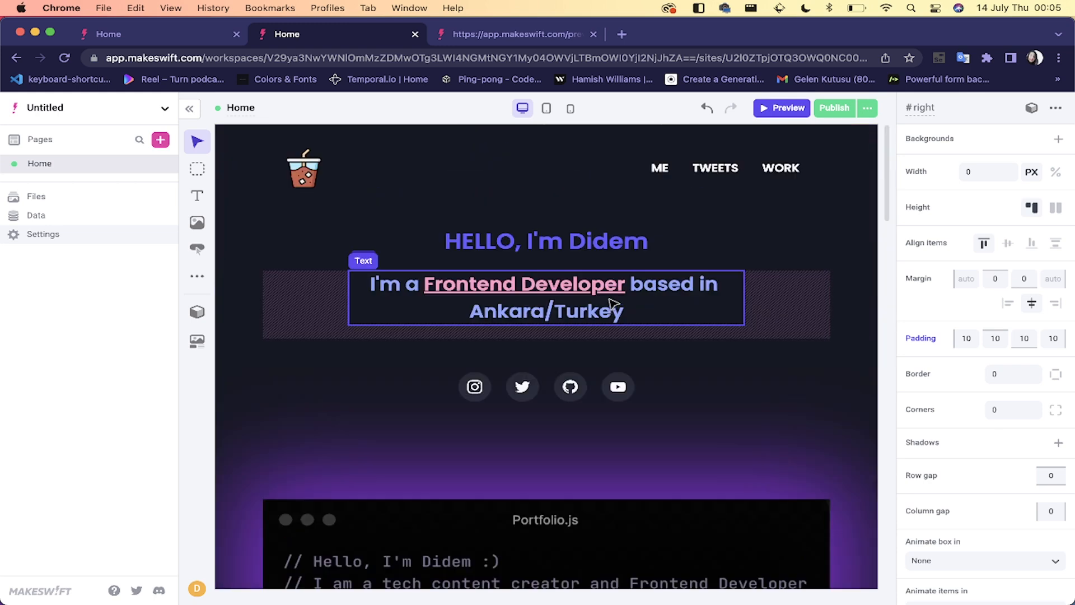
pyautogui.click(720, 167)
pyautogui.click(978, 187)
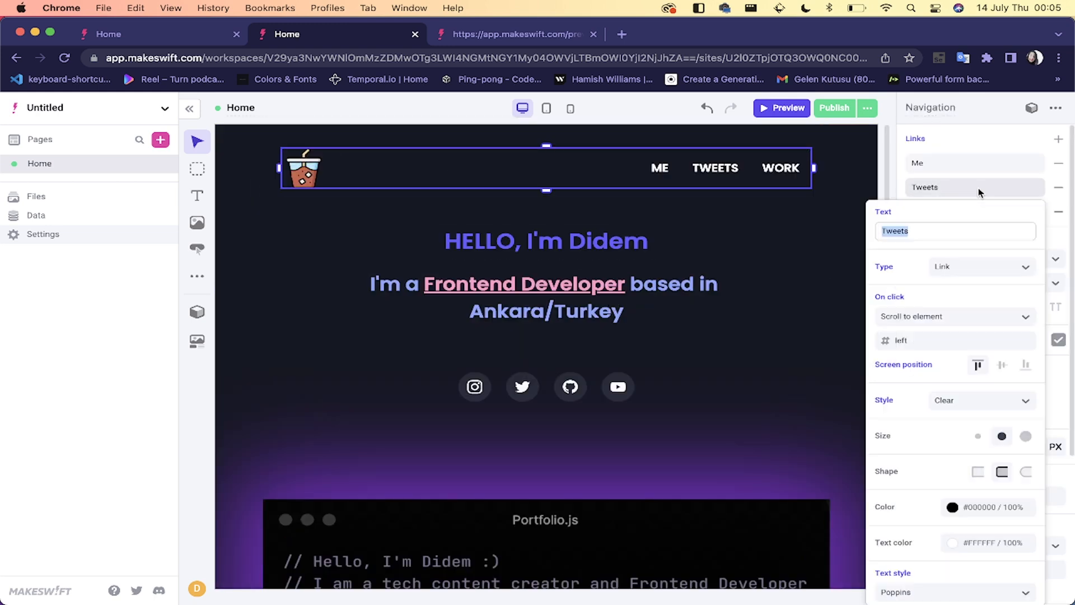
pyautogui.click(930, 345)
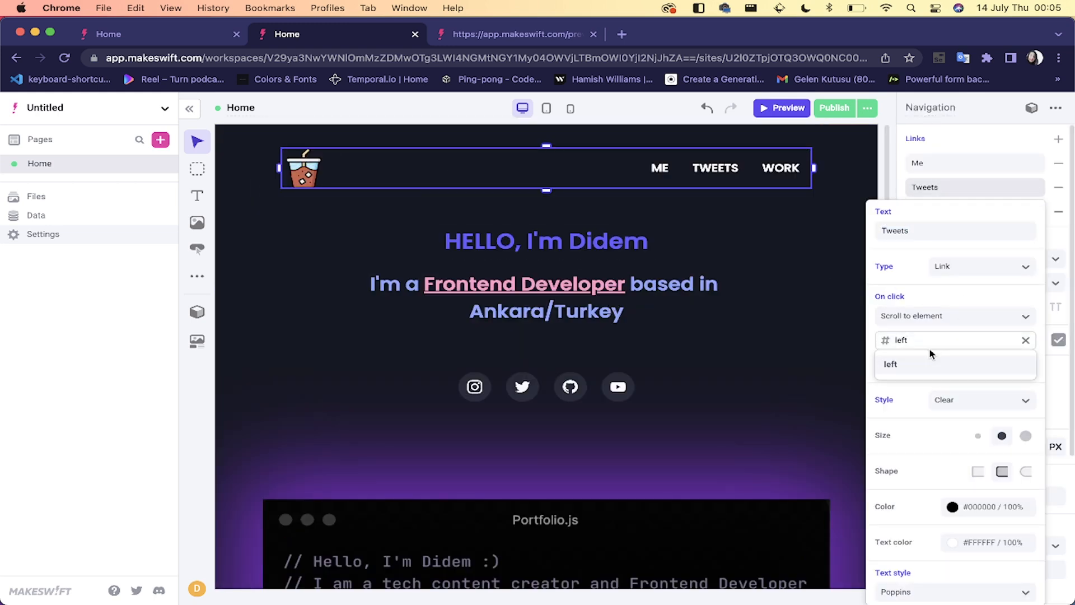
pyautogui.press('BackSpace')
pyautogui.press('BackSpace')
pyautogui.press('BackSpace')
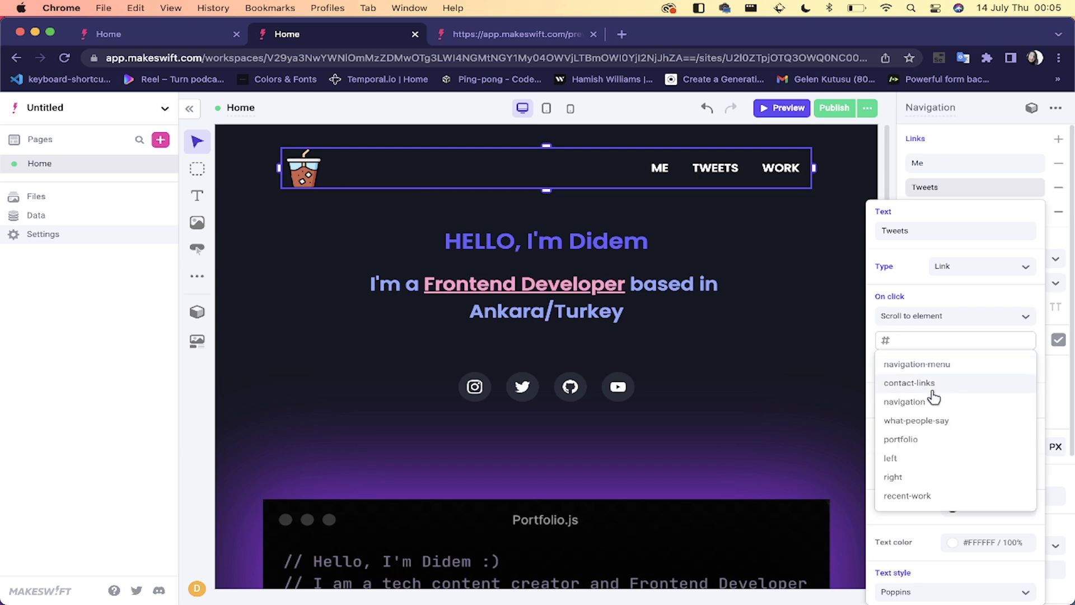
pyautogui.click(922, 421)
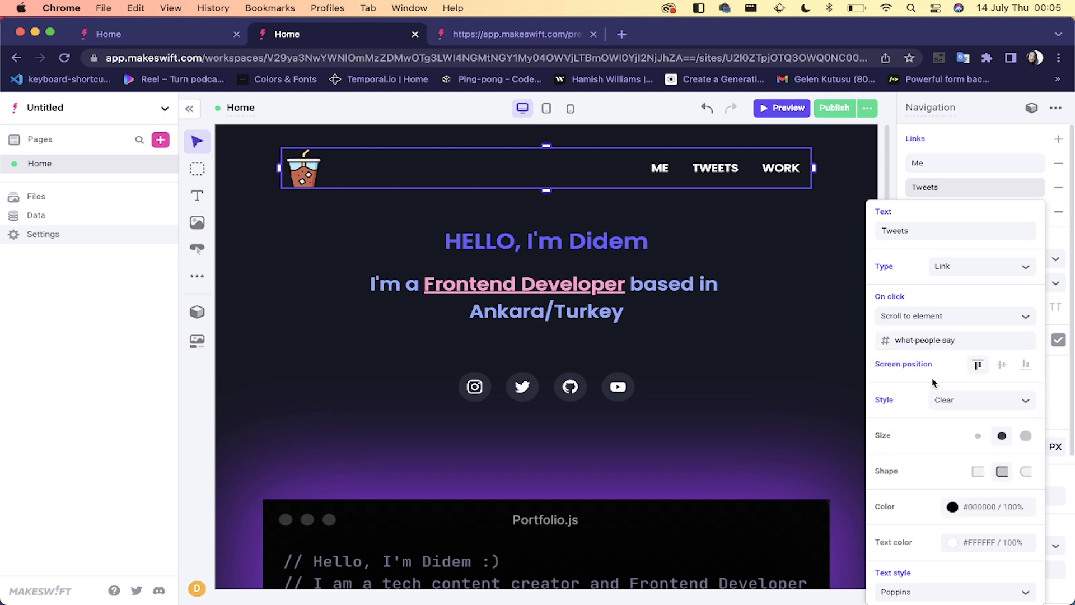
pyautogui.click(770, 377)
# Step: Publish the Home page and reload its open preview
pyautogui.click(830, 109)
pyautogui.click(518, 34)
pyautogui.press('super+r')
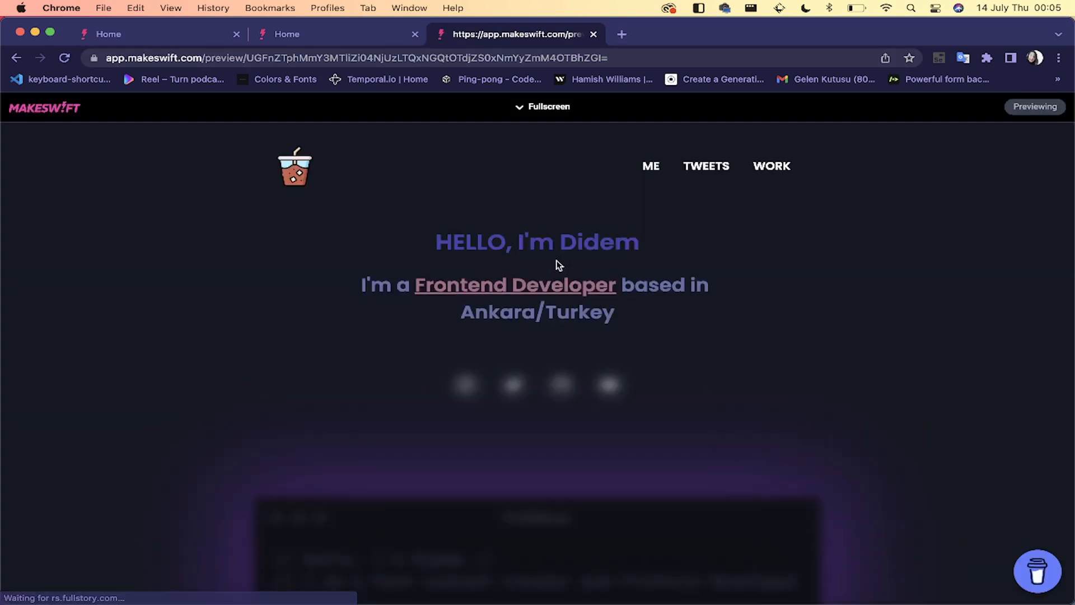
# Step: Test the Tweets and Work navigation links in the reloaded preview, ending back at the page's start
pyautogui.click(707, 167)
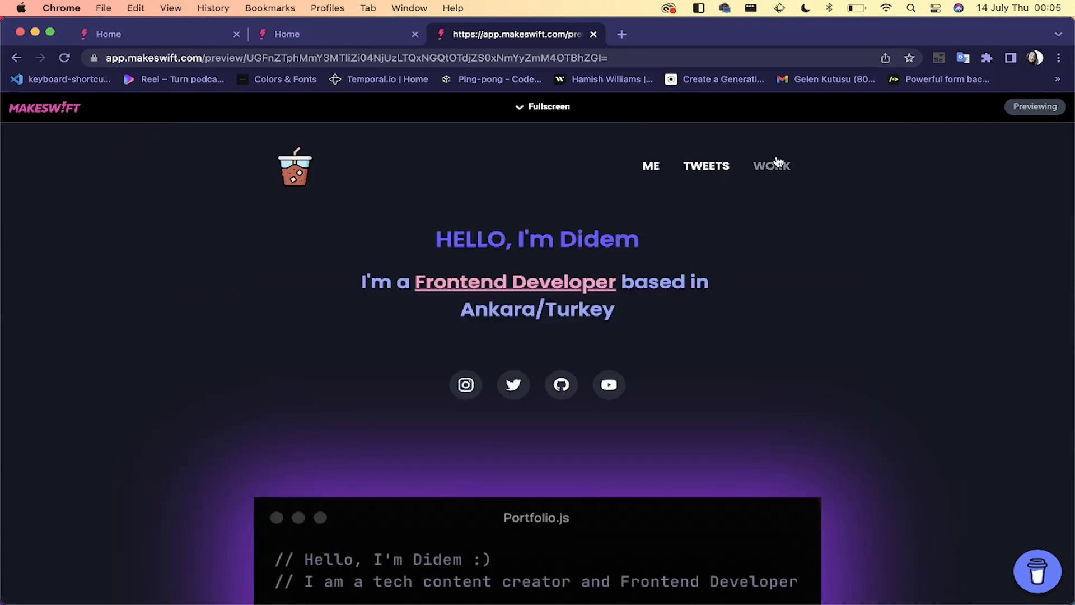
pyautogui.click(773, 163)
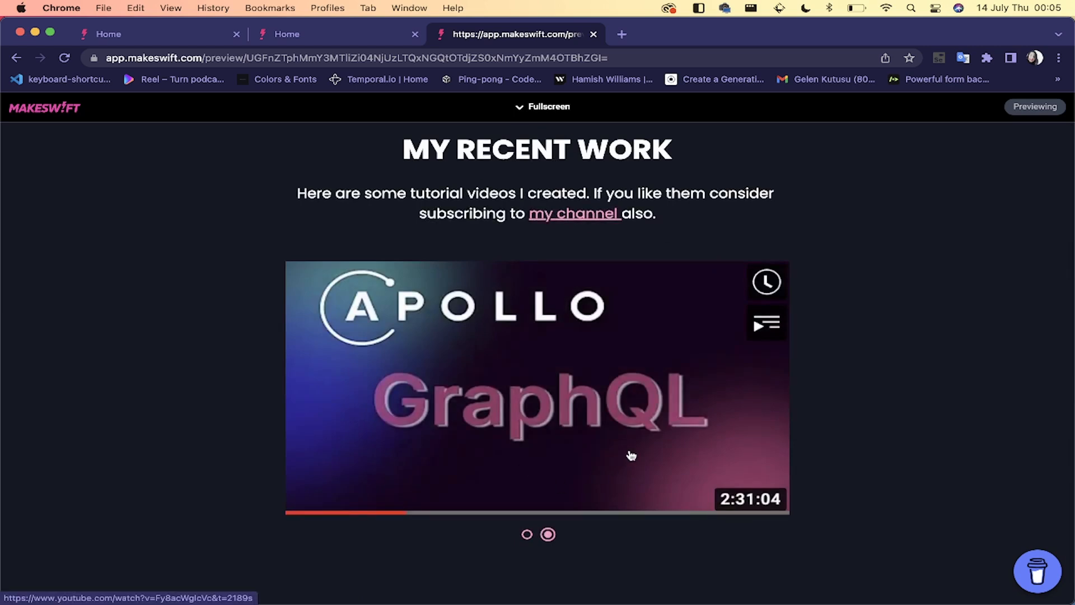
pyautogui.scroll(20, 645, 241)
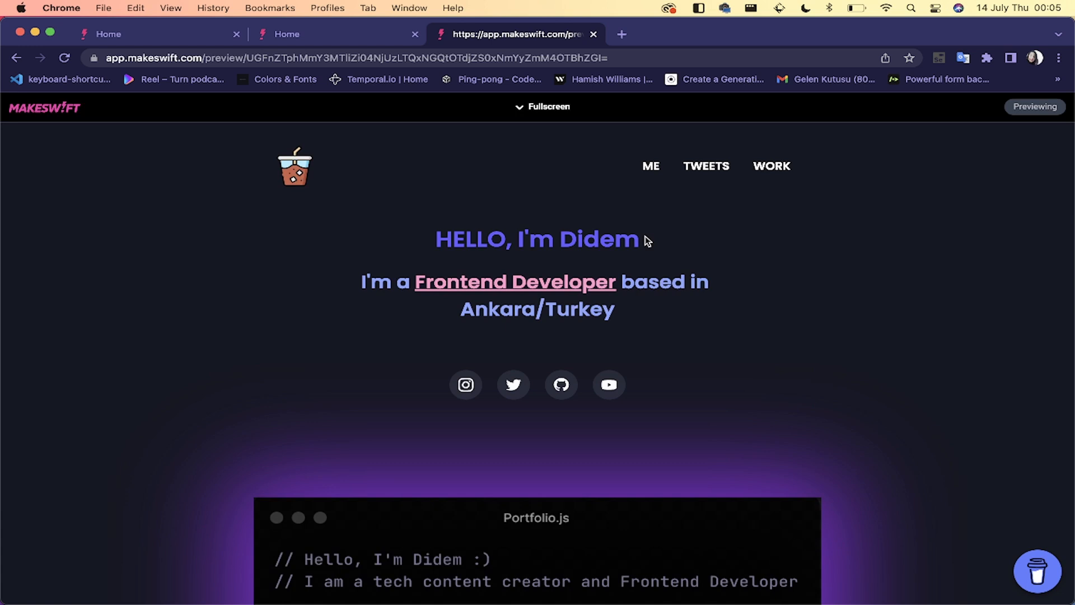
# Step: In the editor, set the Home page's SEO title to "Portfolio" and its description to "Portfolio built with Makeswift"
pyautogui.click(355, 37)
pyautogui.scroll(-2, 429, 244)
pyautogui.scroll(-20, 429, 243)
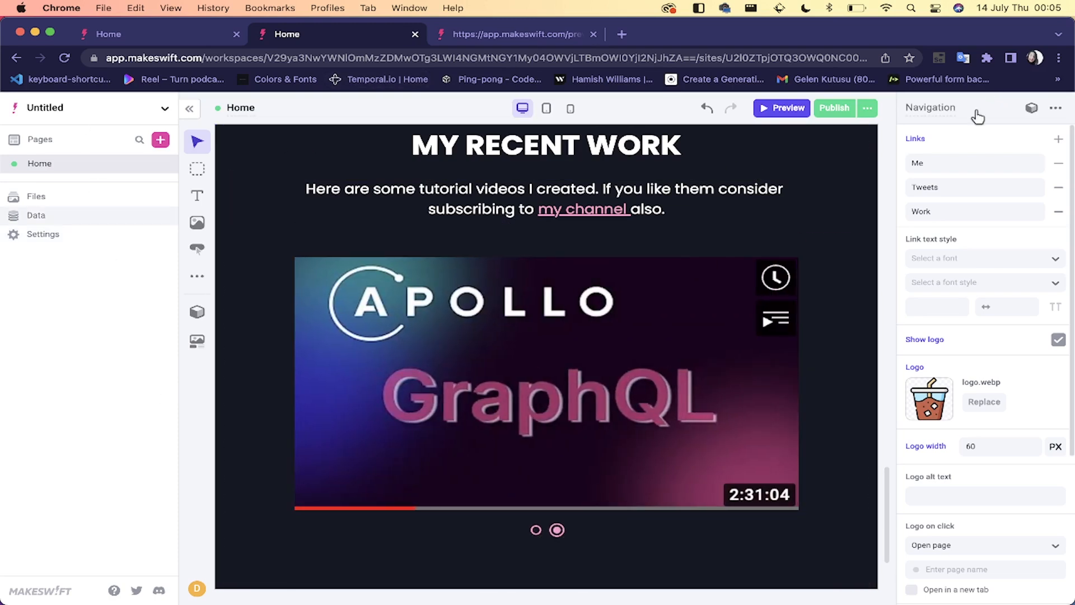
pyautogui.scroll(20, 515, 171)
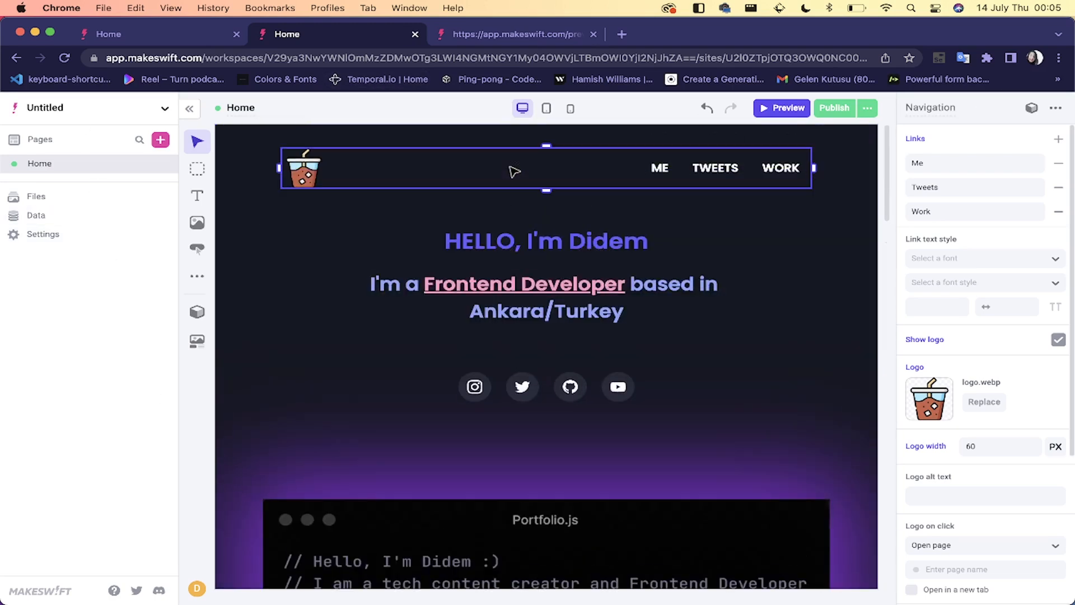
pyautogui.click(279, 151)
pyautogui.click(237, 229)
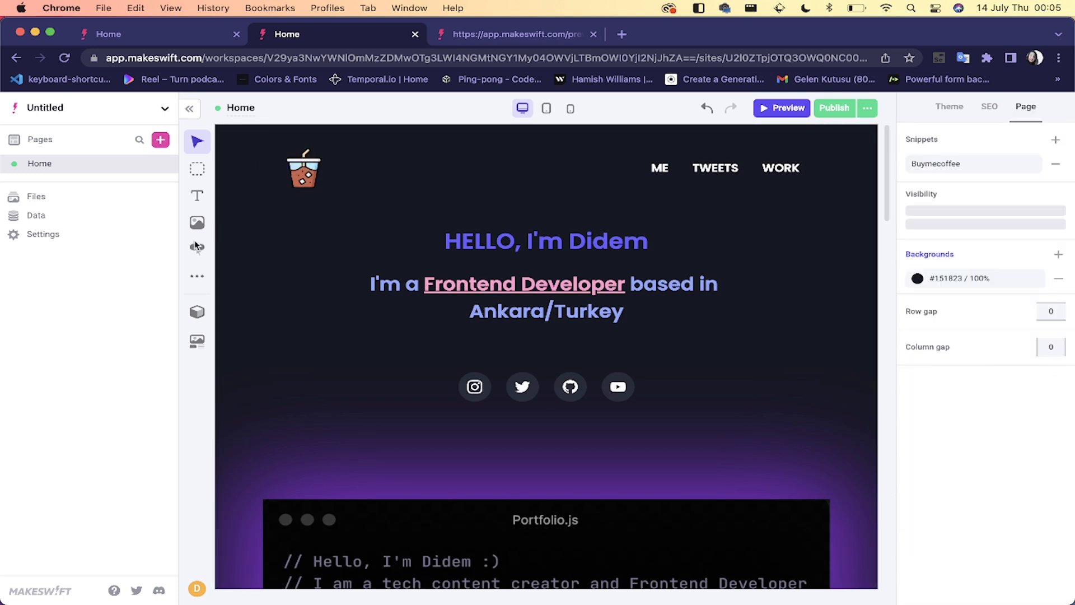
pyautogui.click(989, 107)
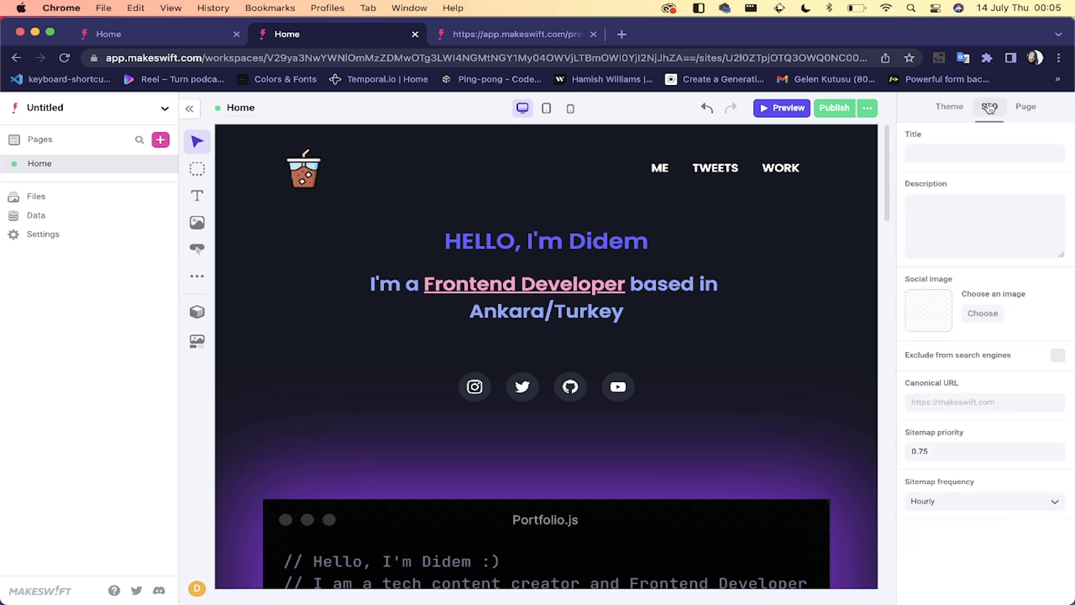
pyautogui.click(958, 147)
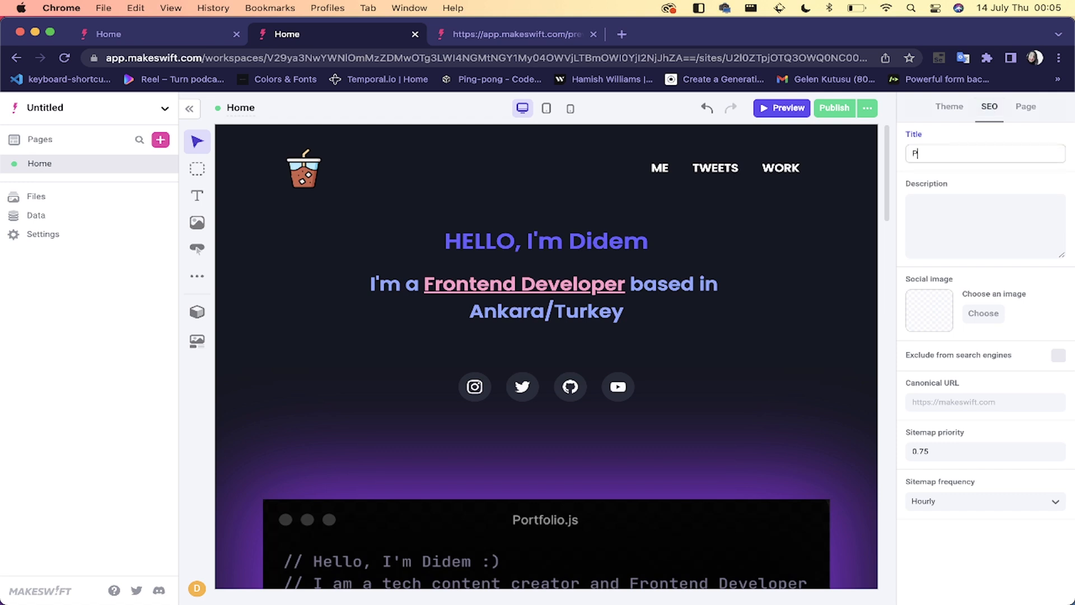
pyautogui.click(961, 219)
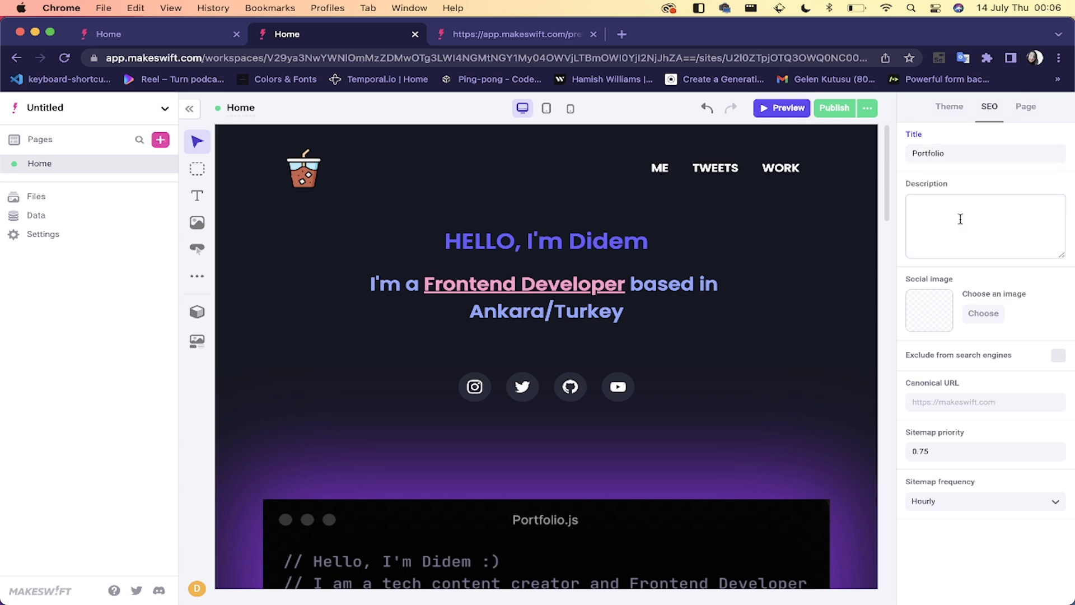
pyautogui.write('Portfolio built with Makeswift')
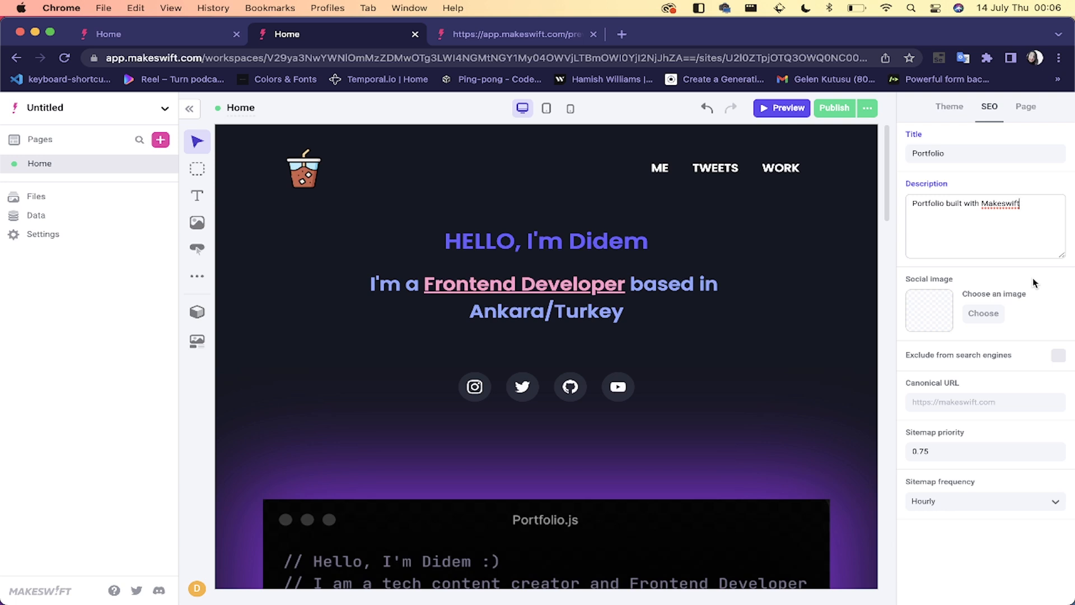
pyautogui.click(1033, 278)
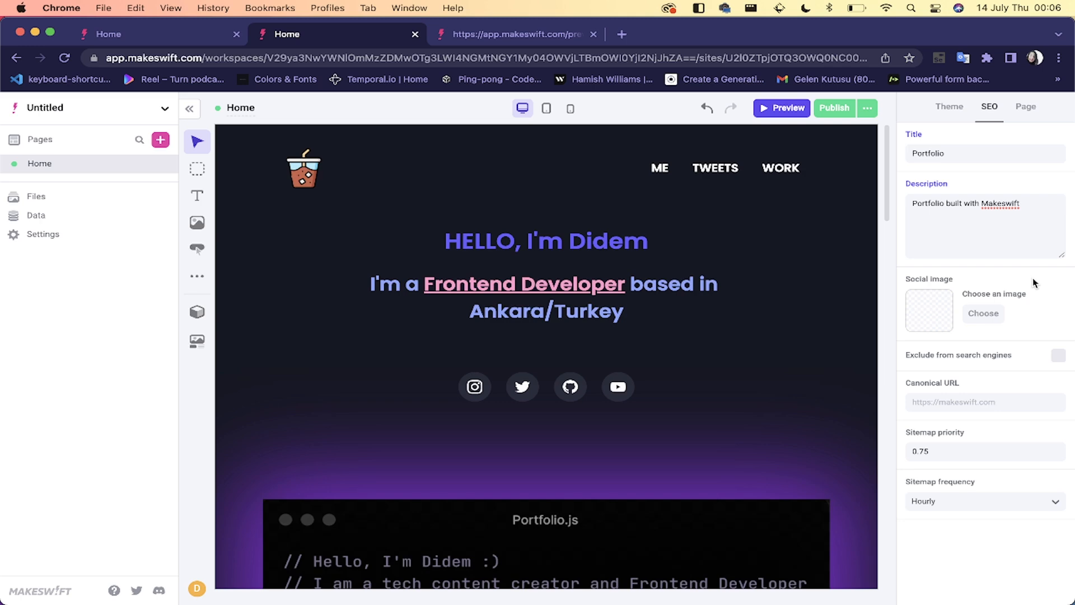
# Step: Choose the site file Screen Shot 2022-07-10 at 19.50.58.png as the page's social image
pyautogui.click(981, 315)
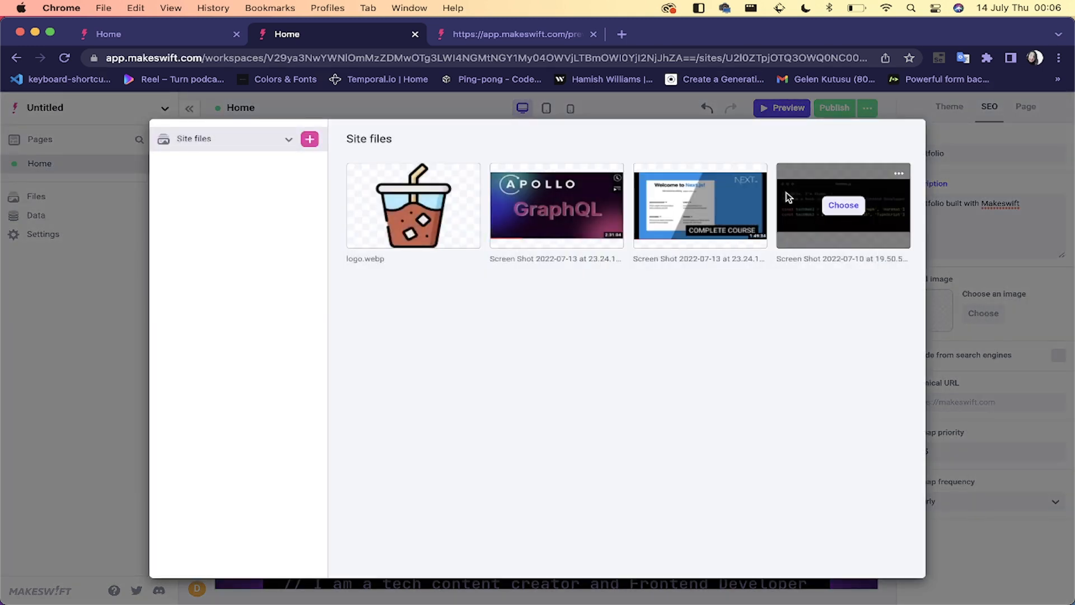
pyautogui.click(843, 205)
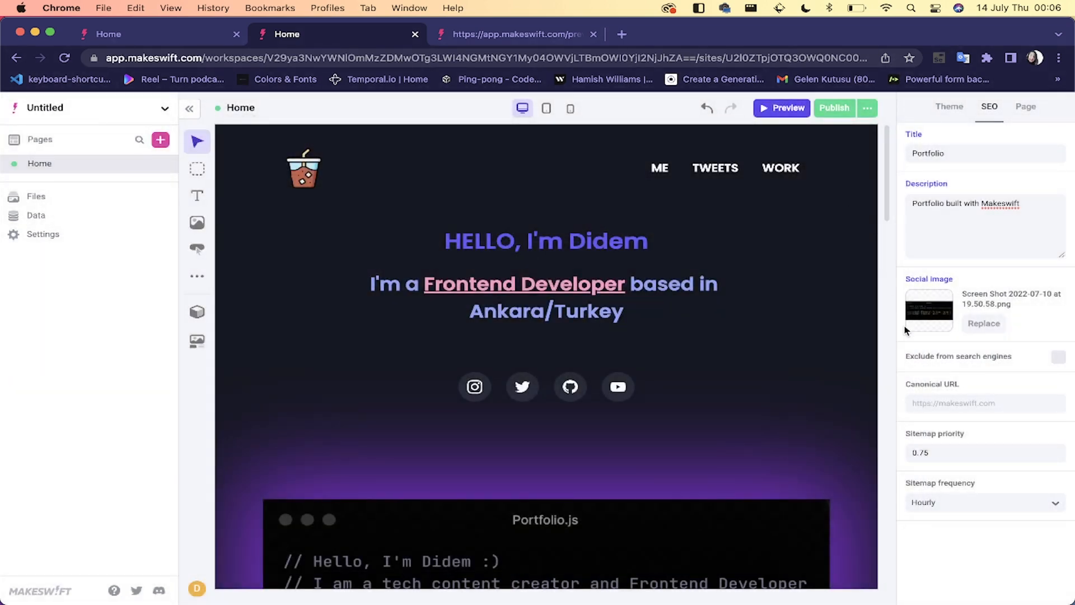
pyautogui.click(949, 106)
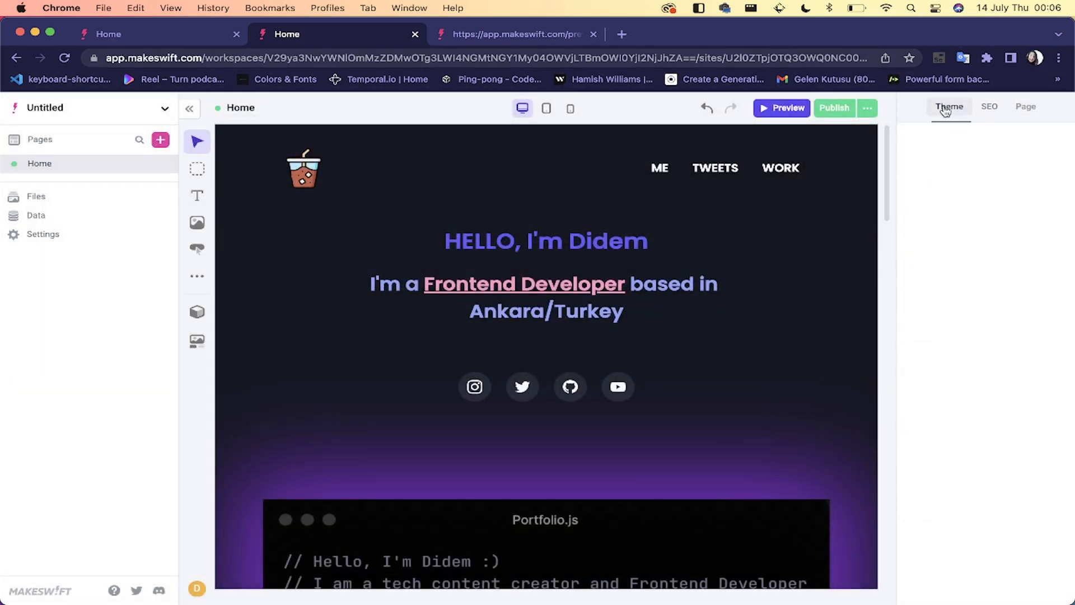
pyautogui.click(1015, 108)
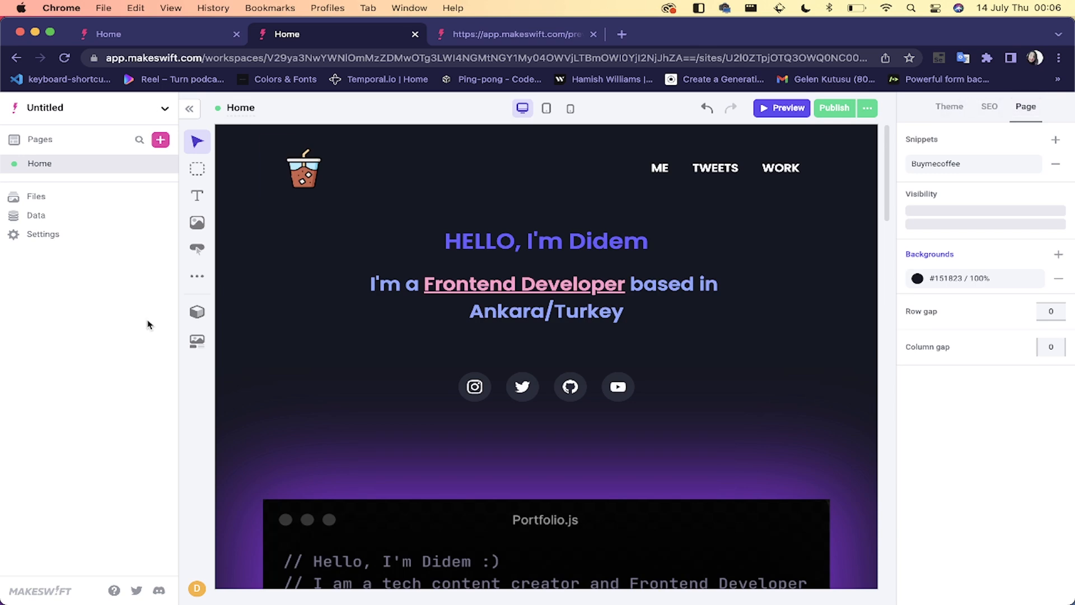
# Step: Enter "Portfoliooo" as the site name in the site settings
pyautogui.click(61, 237)
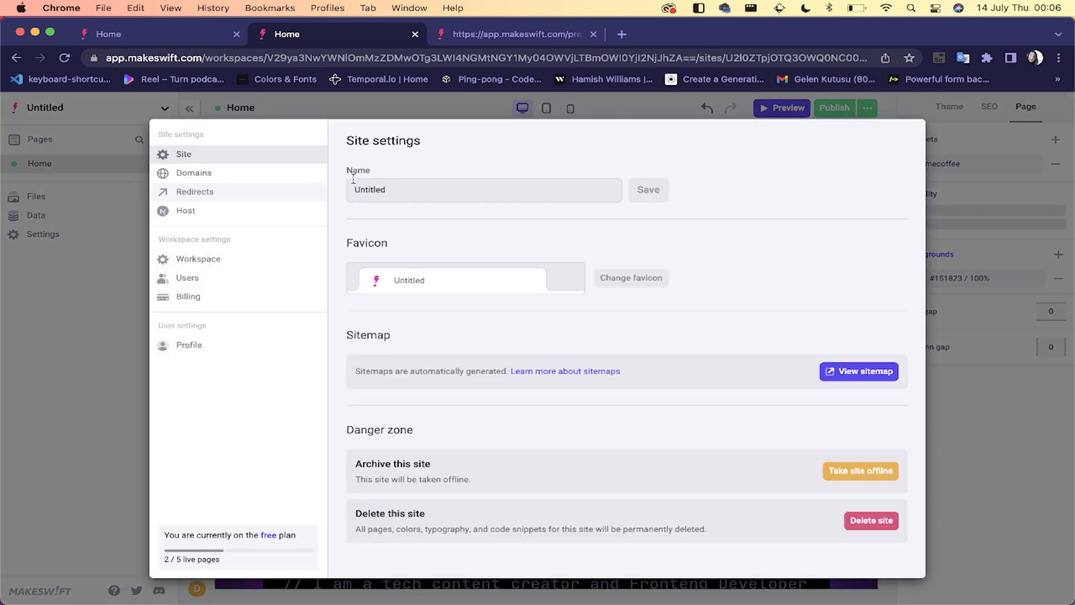
pyautogui.doubleClick(387, 197)
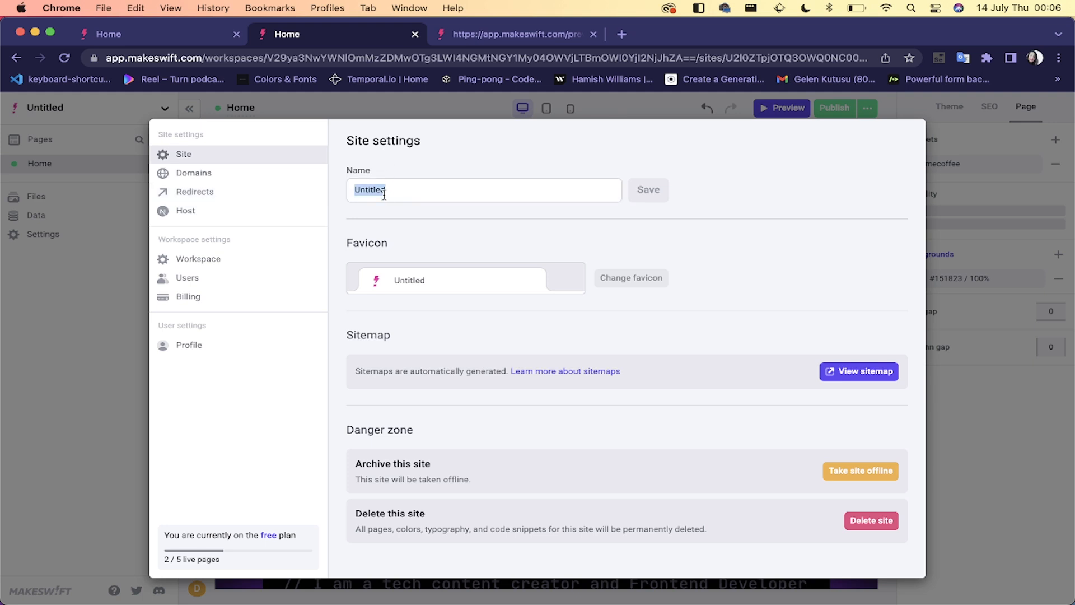
pyautogui.write('Portfolio')
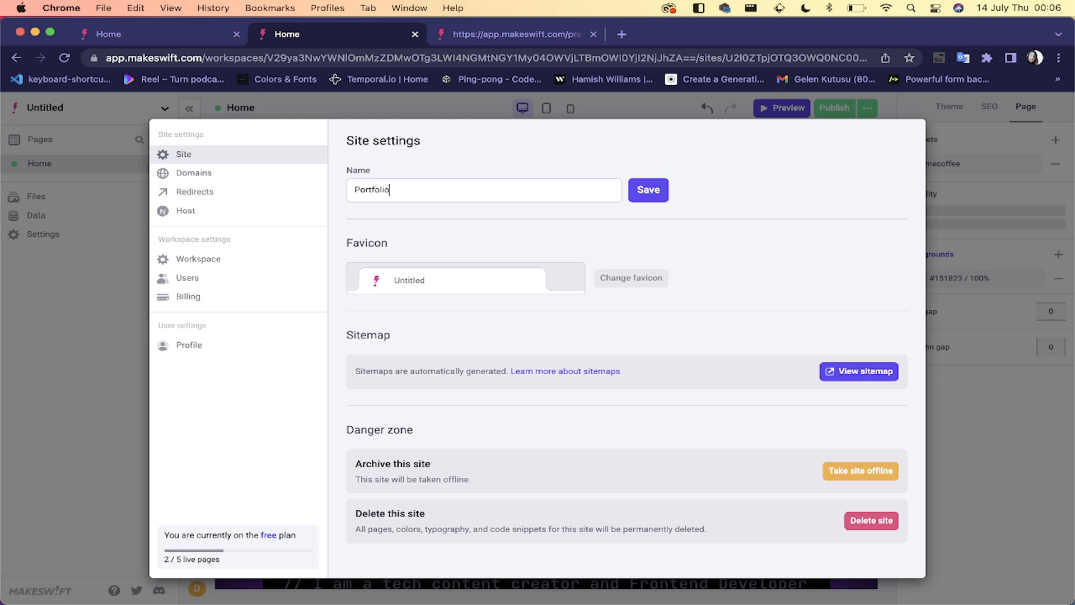
pyautogui.click(450, 254)
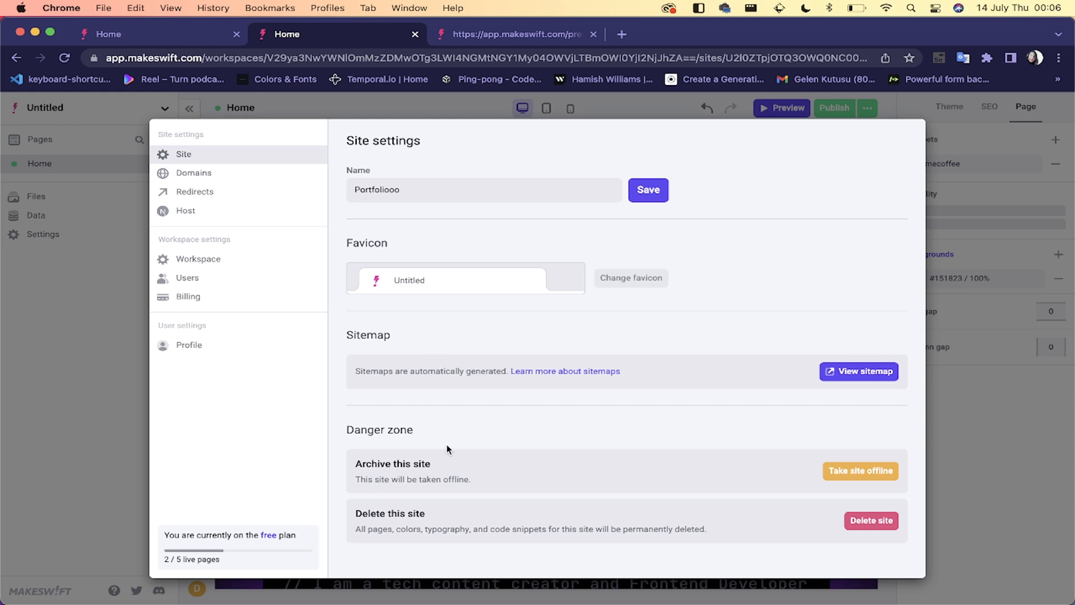
# Step: Review the domain, redirect, host, workspace and profile settings, and close the settings
pyautogui.click(200, 177)
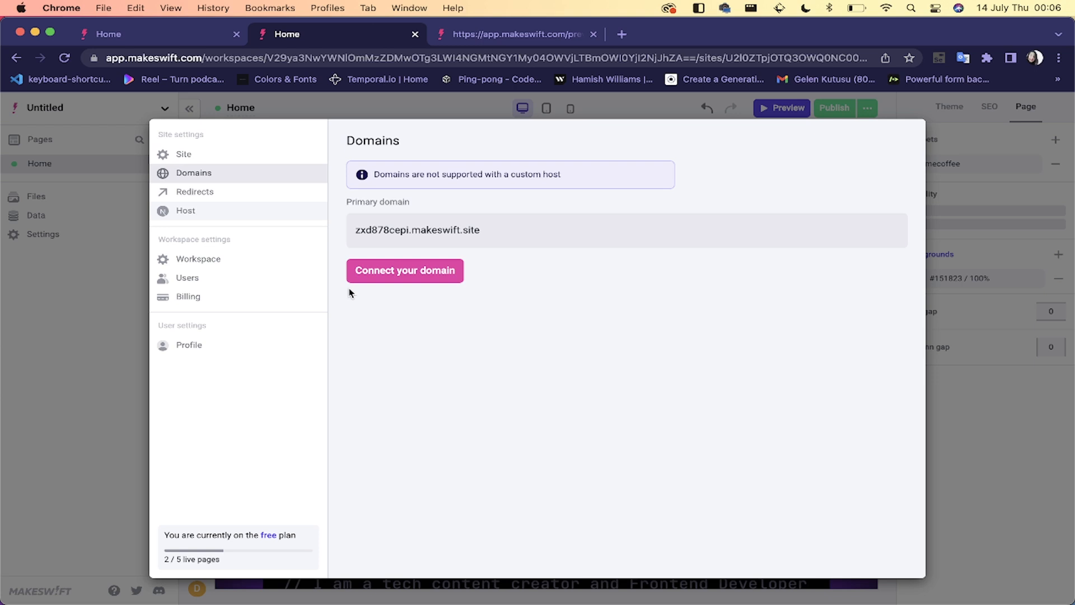
pyautogui.click(193, 192)
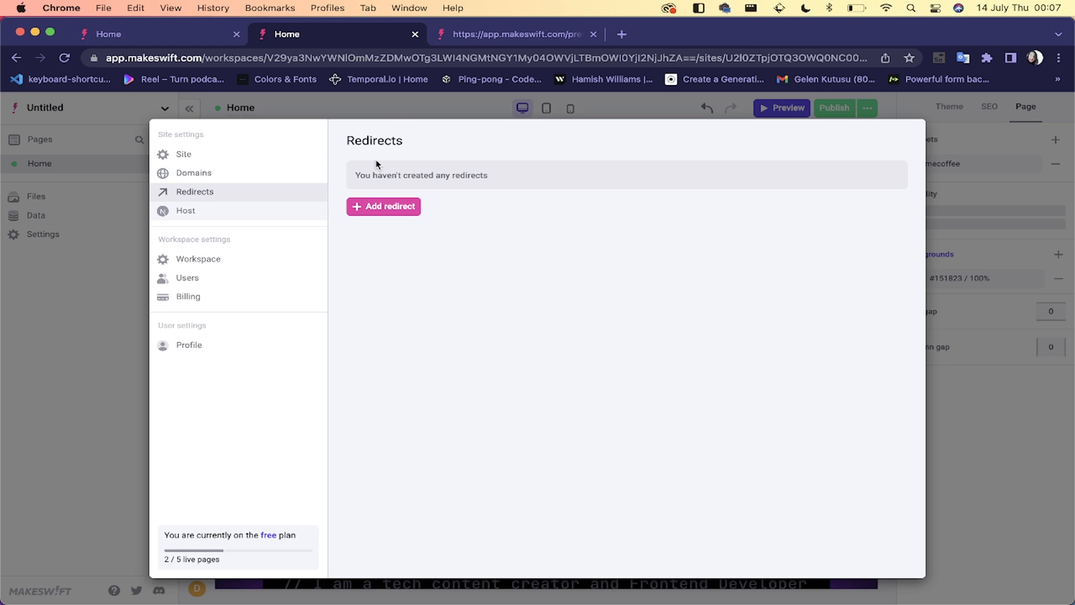
pyautogui.click(170, 220)
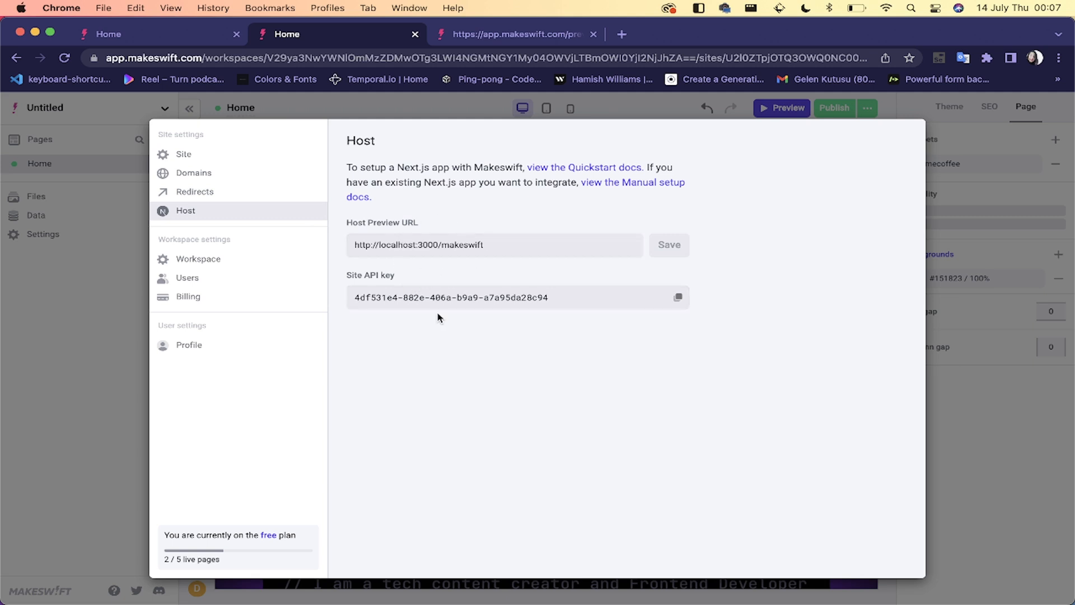
pyautogui.tripleClick(442, 245)
pyautogui.click(437, 277)
pyautogui.click(233, 286)
pyautogui.click(207, 263)
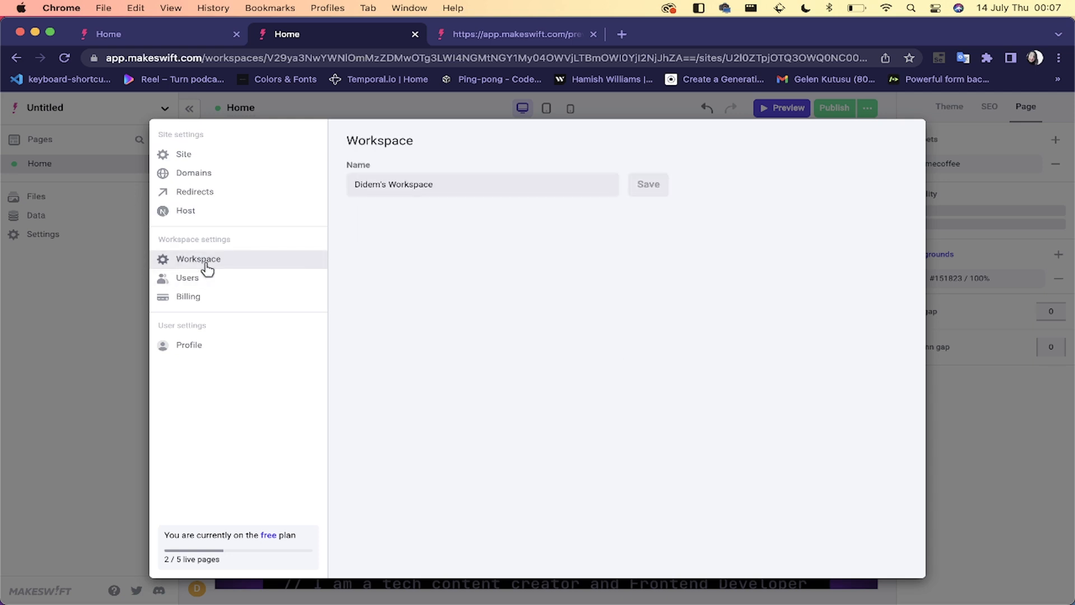
pyautogui.click(196, 348)
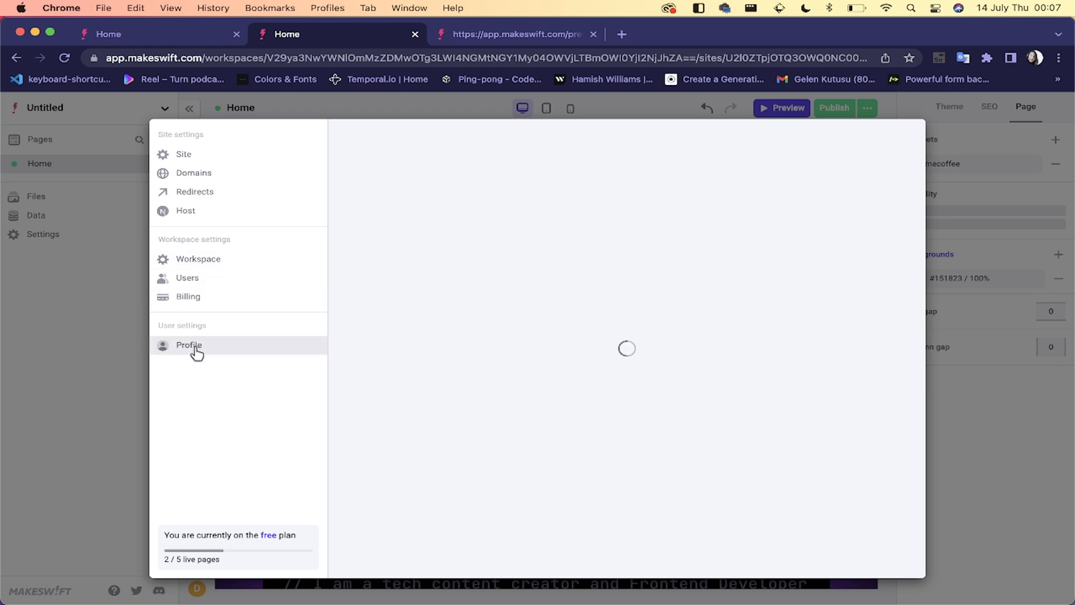
pyautogui.click(35, 367)
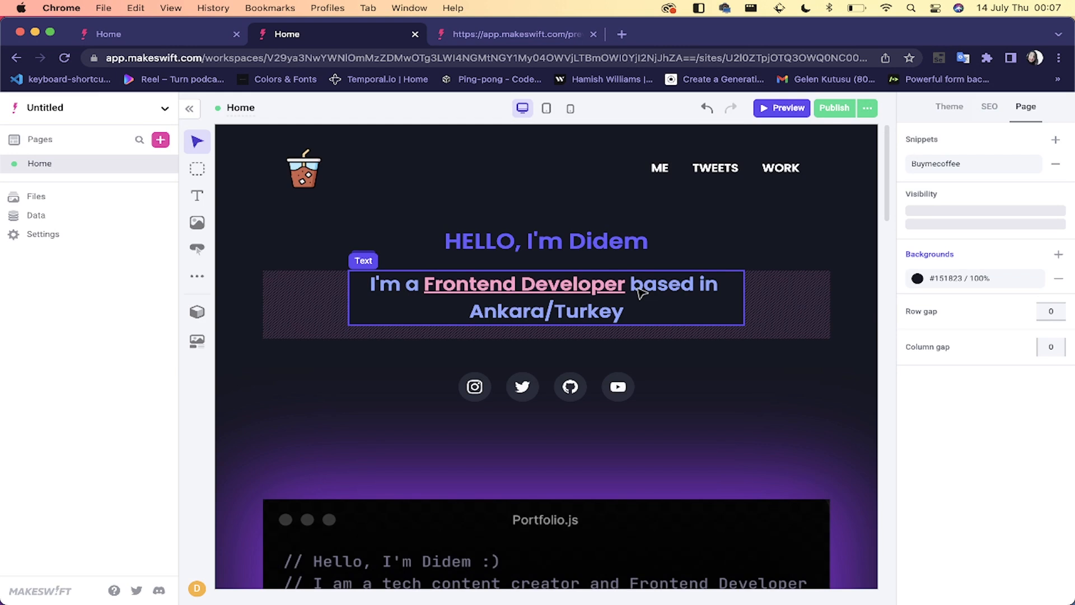